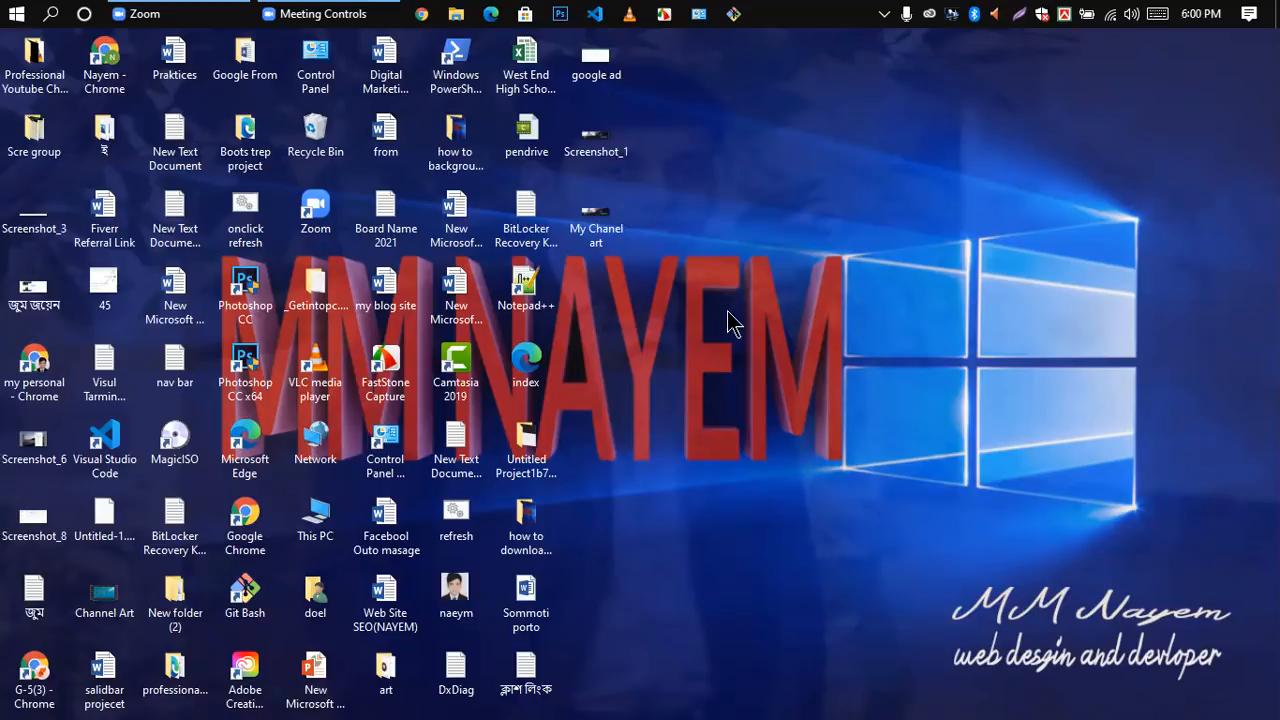
# Step: Launch Excel 2013 from the Microsoft Office 2013 group in the installed programs list
pyautogui.click(18, 16)
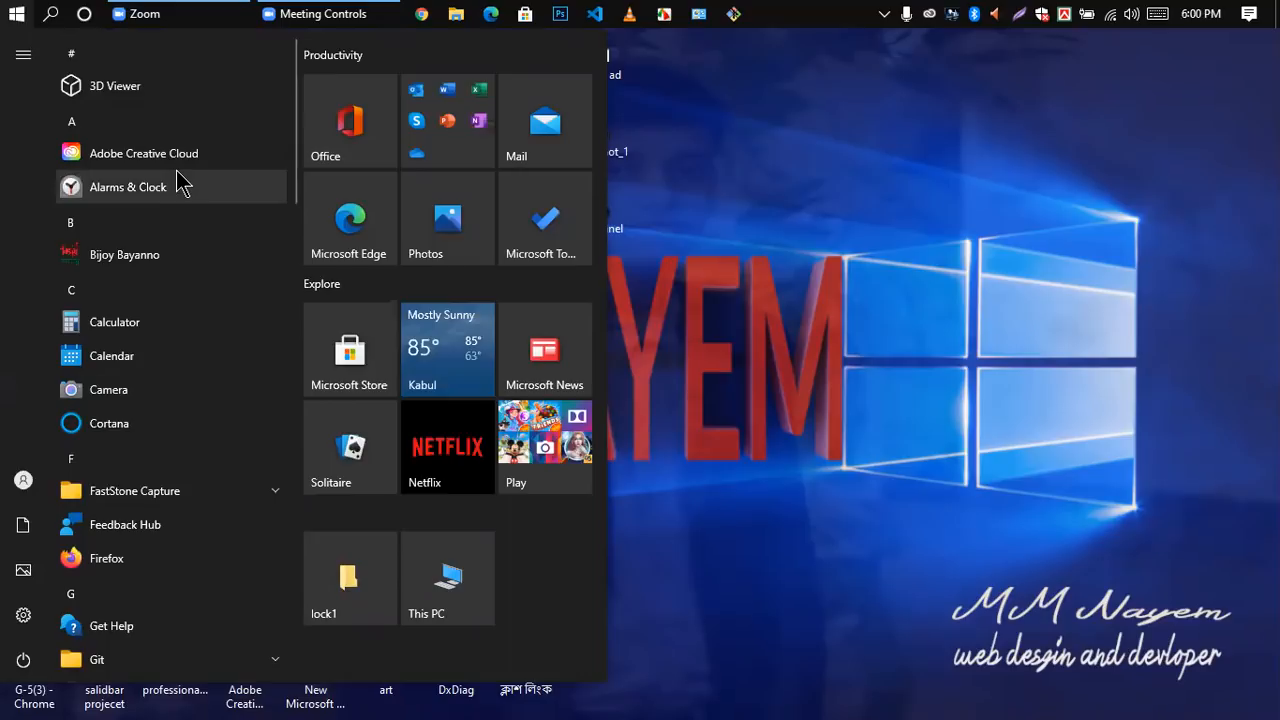
pyautogui.scroll(-4, 158, 300)
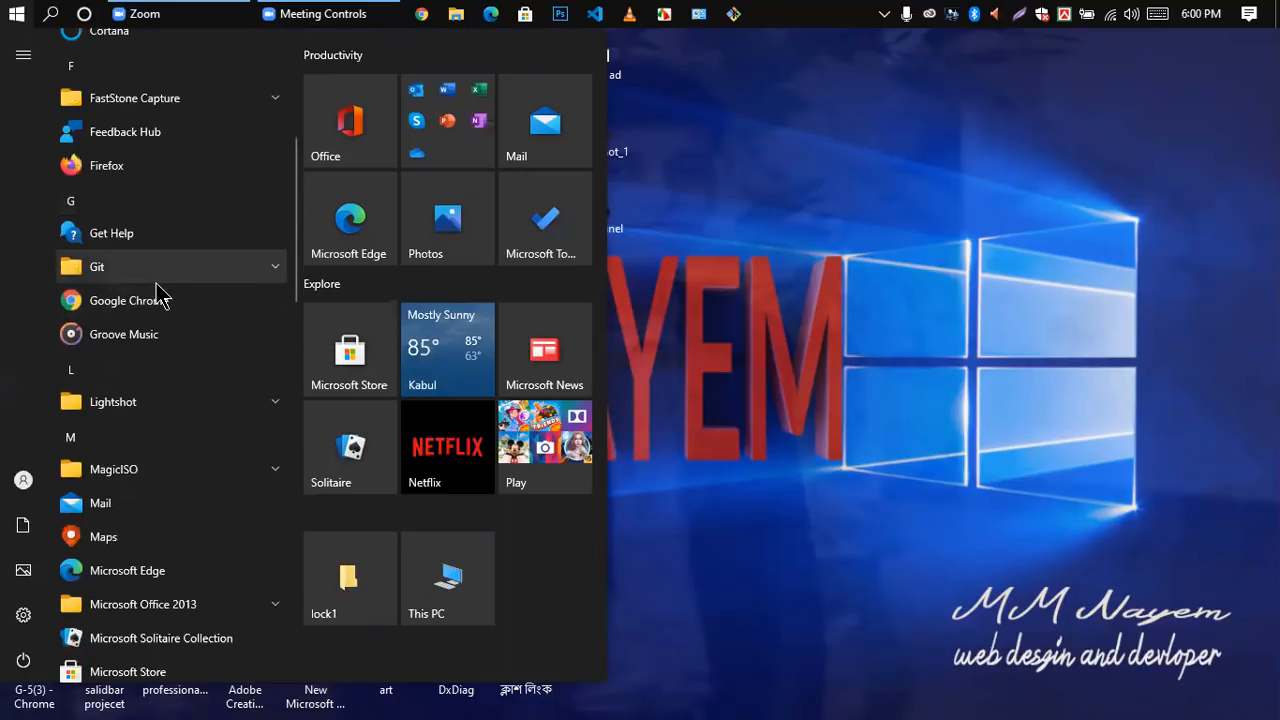
pyautogui.scroll(-2, 158, 300)
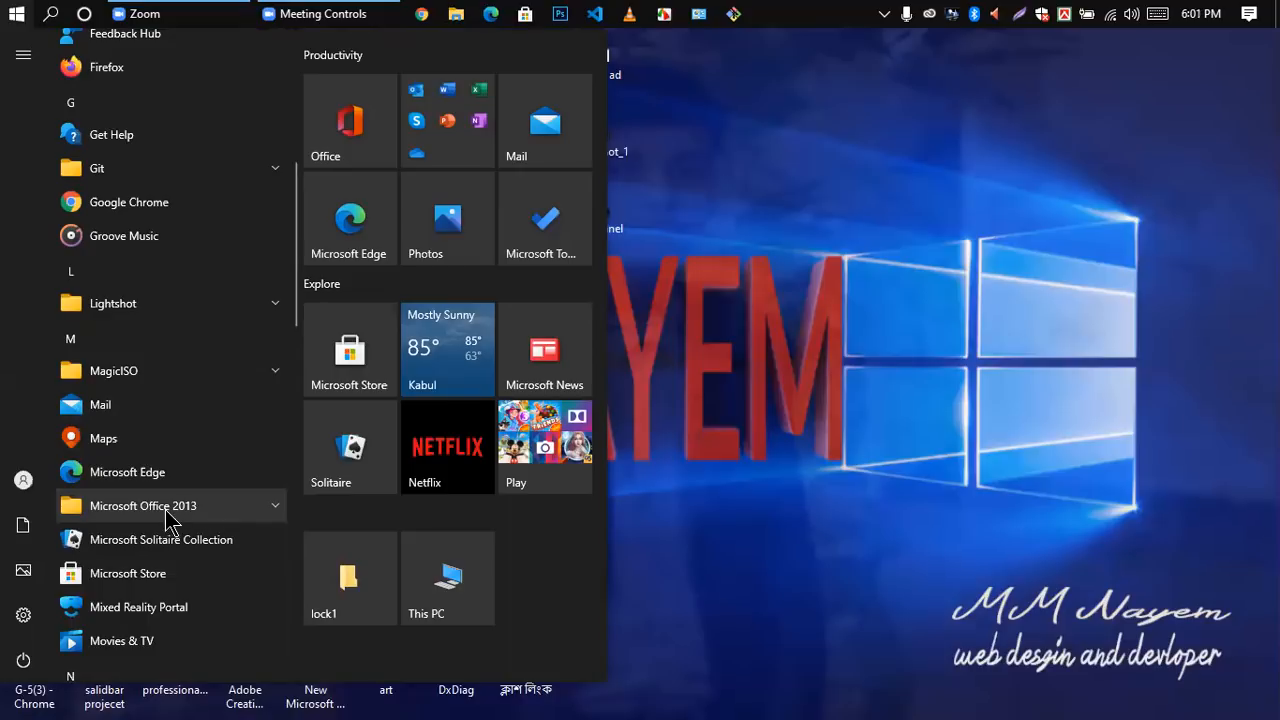
pyautogui.click(277, 508)
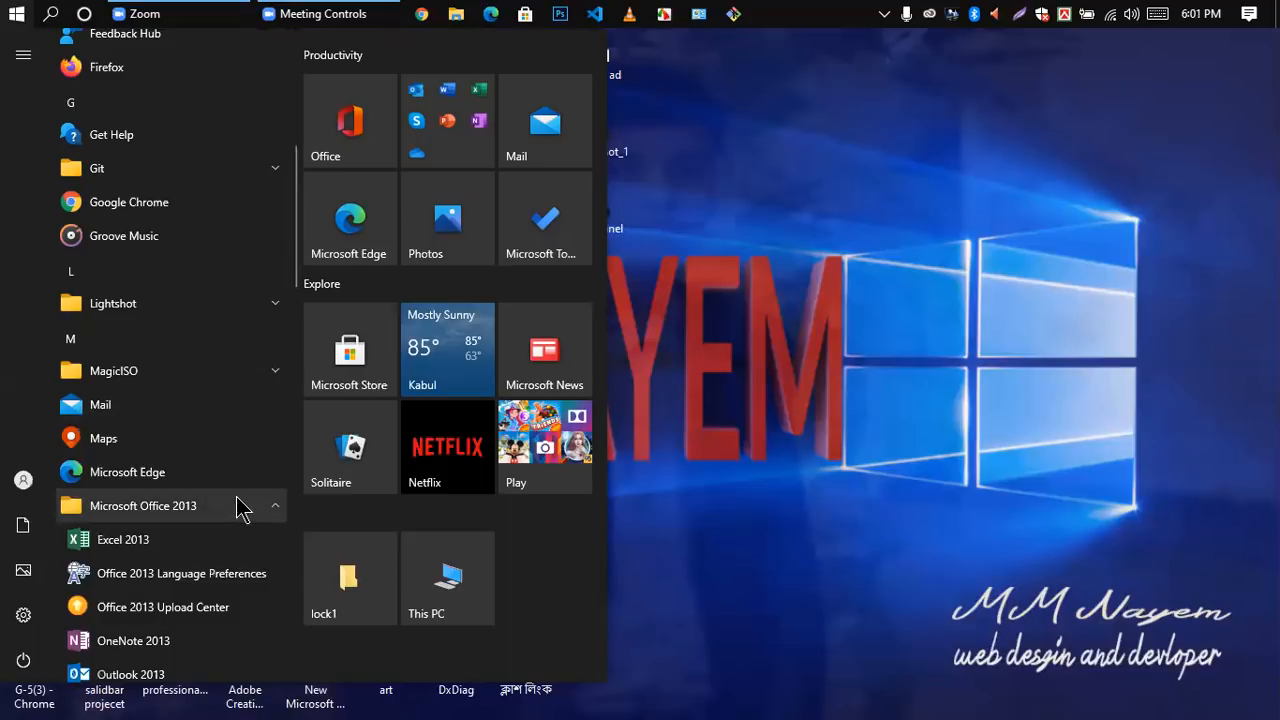
pyautogui.scroll(-3, 240, 508)
pyautogui.scroll(2, 120, 420)
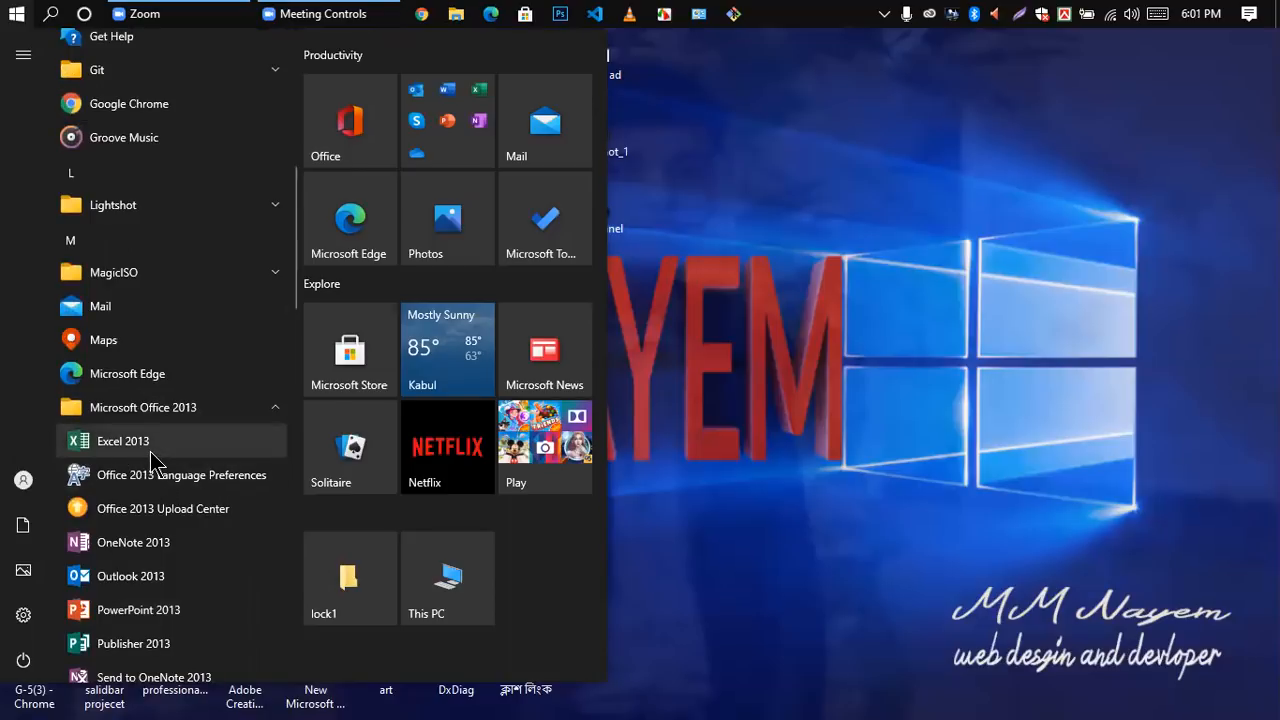
pyautogui.scroll(-3, 152, 462)
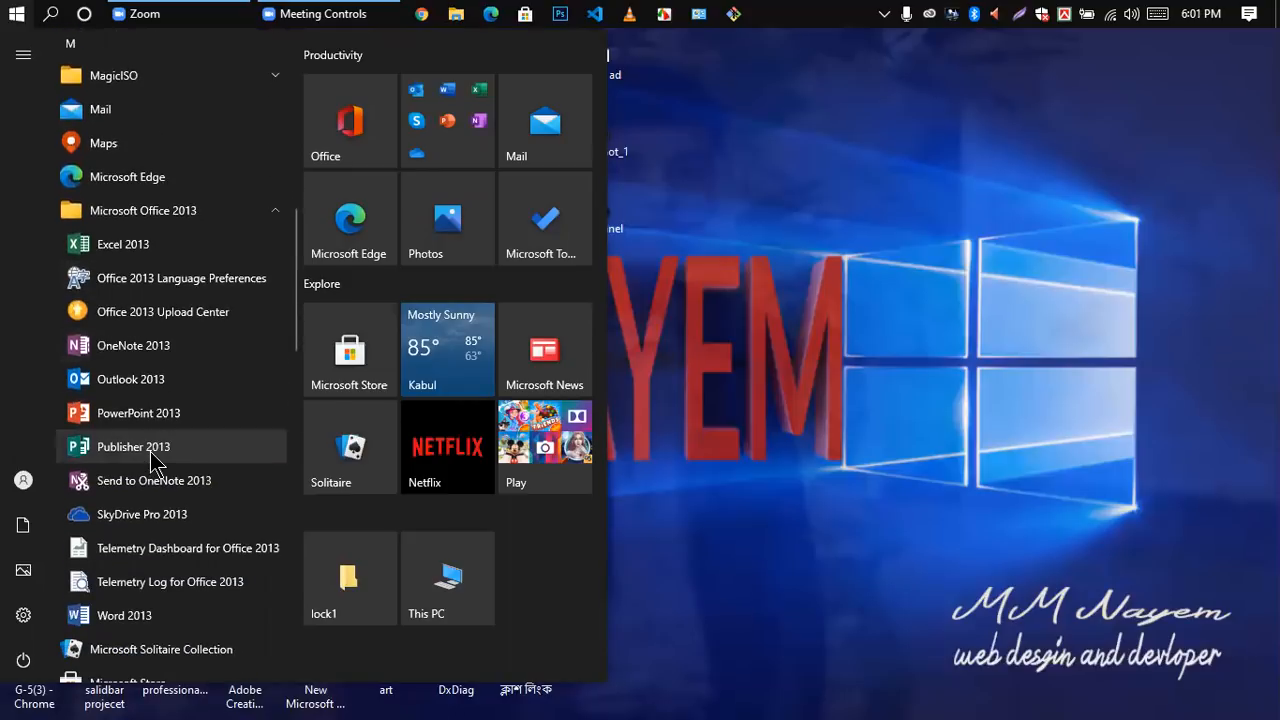
pyautogui.scroll(-2, 150, 490)
pyautogui.scroll(3, 191, 271)
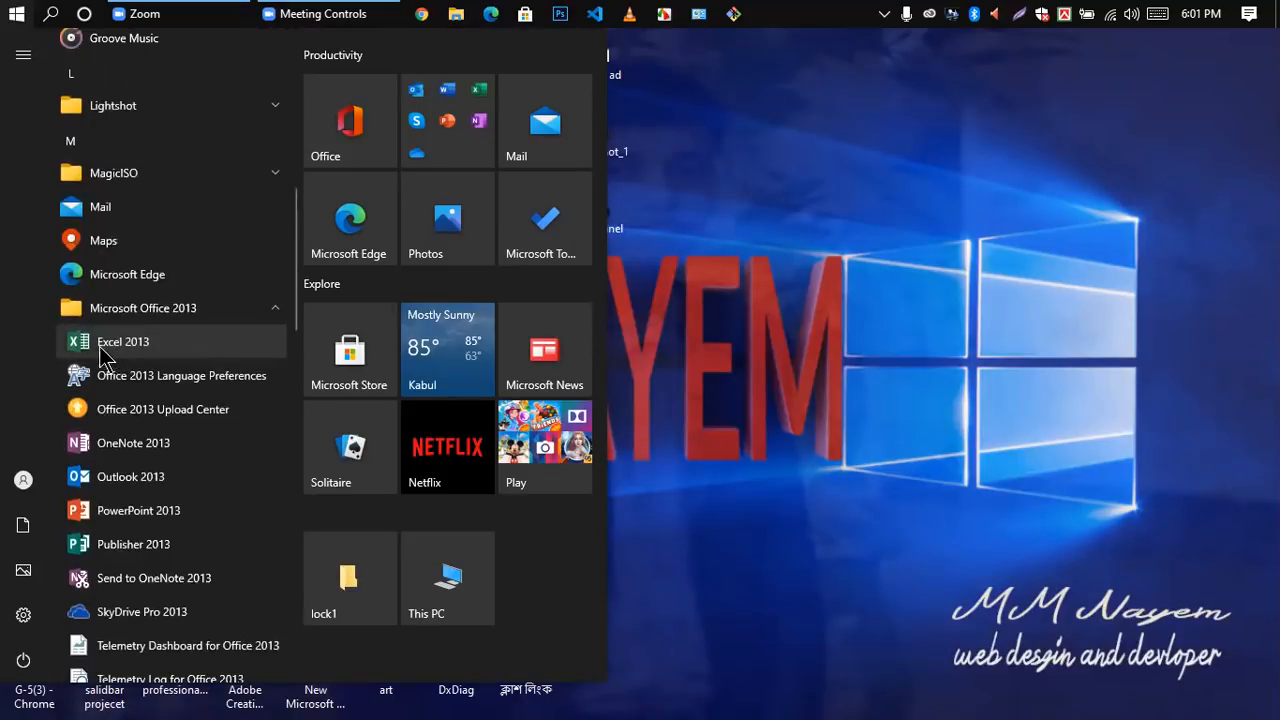
pyautogui.click(103, 346)
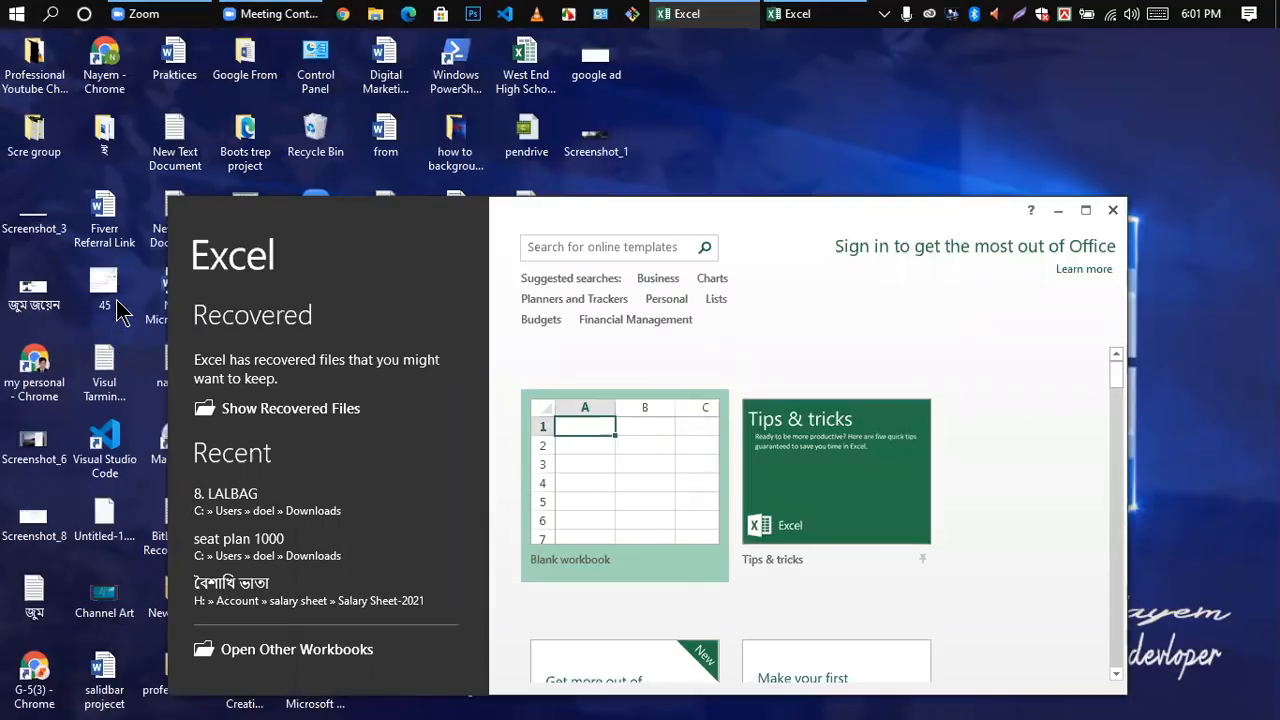
# Step: Dismiss the Office Activation Wizard and maximize the Excel start window
pyautogui.scroll(-1, 570, 522)
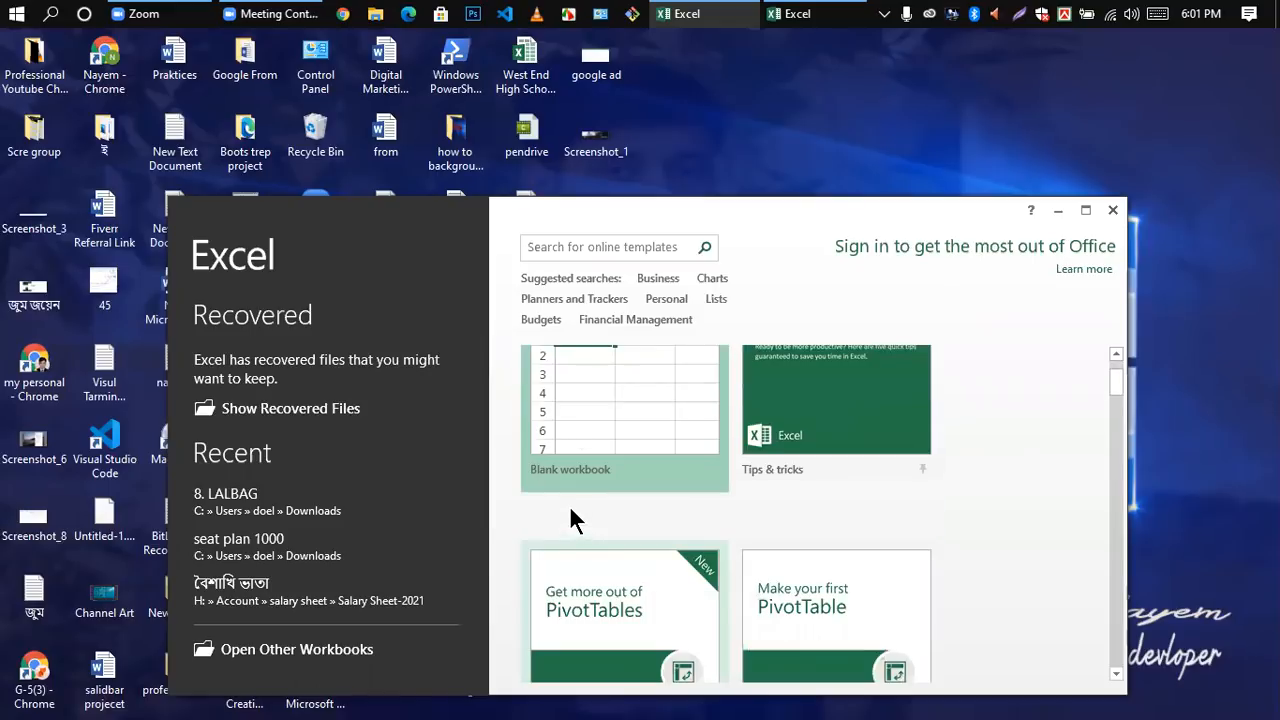
pyautogui.click(523, 452)
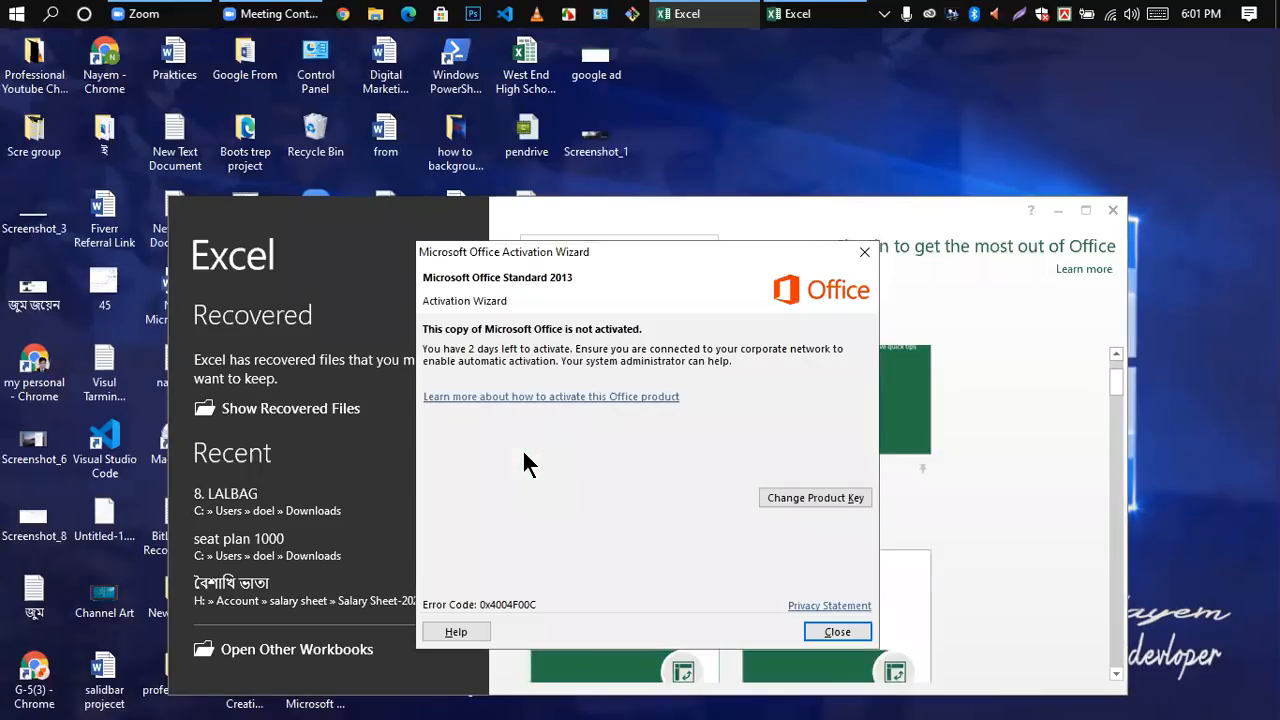
pyautogui.click(865, 252)
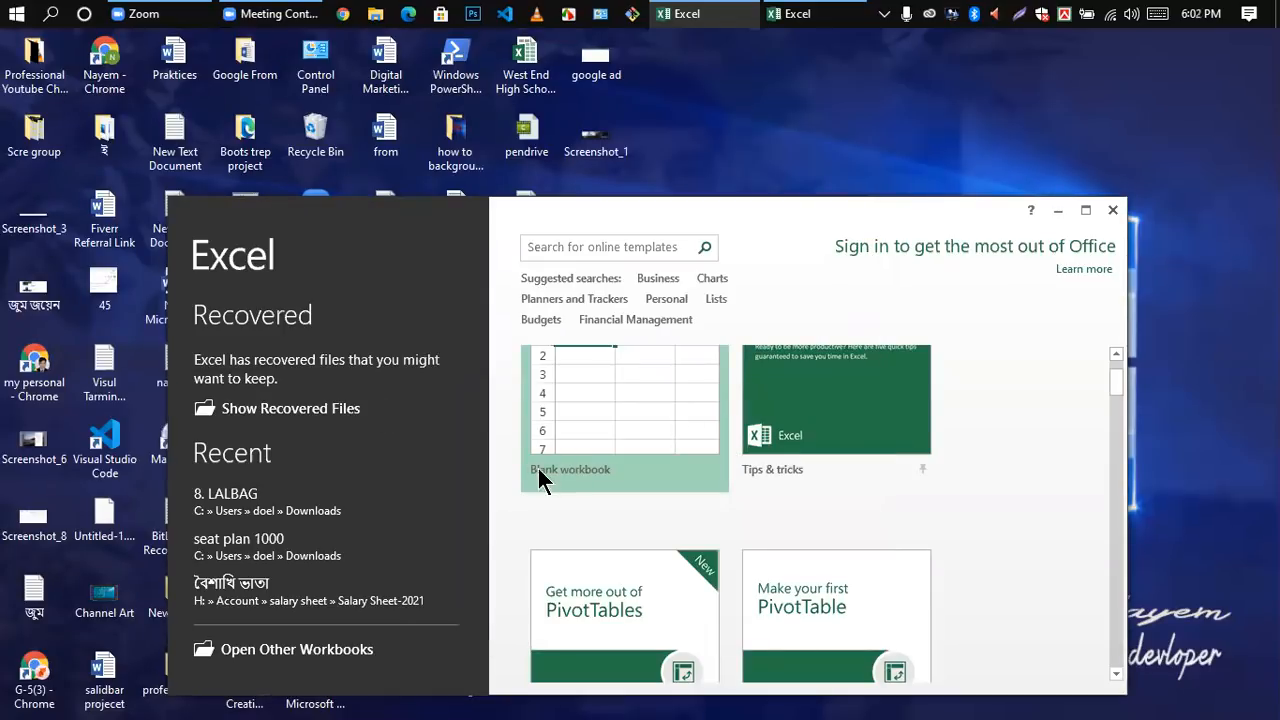
pyautogui.click(1085, 210)
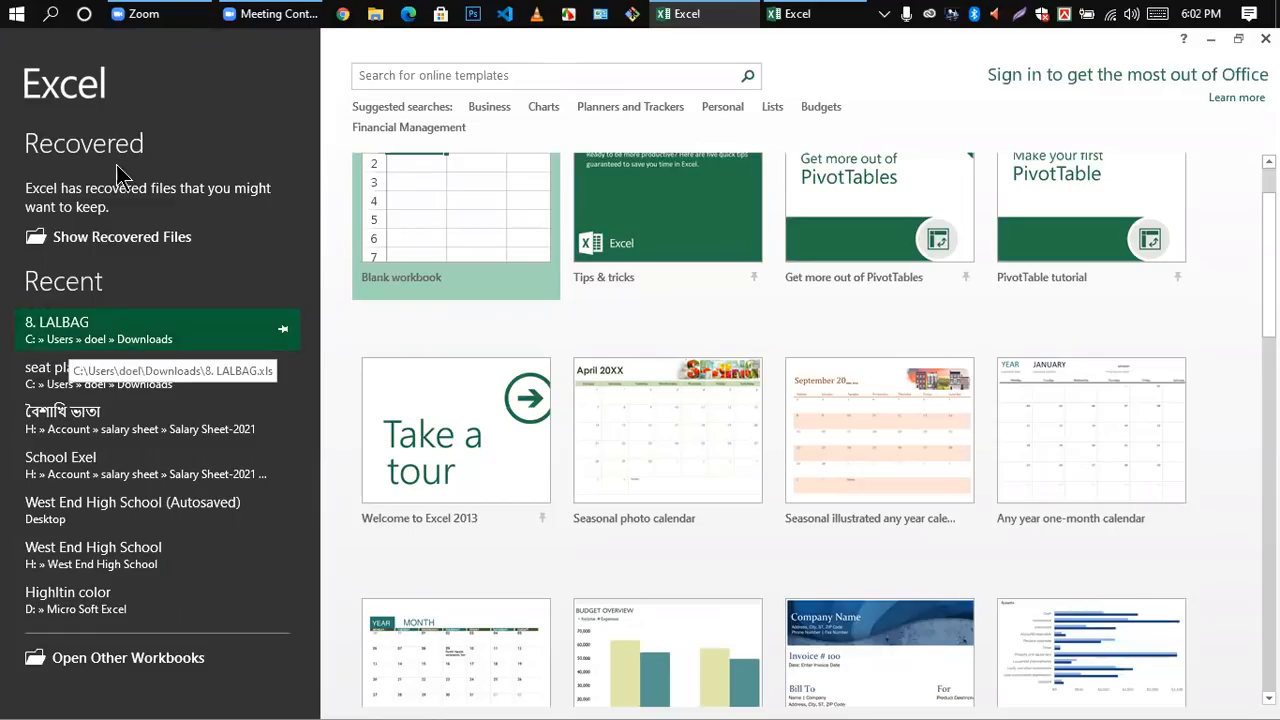
# Step: Browse the available Excel templates and create a blank workbook
pyautogui.scroll(2, 615, 330)
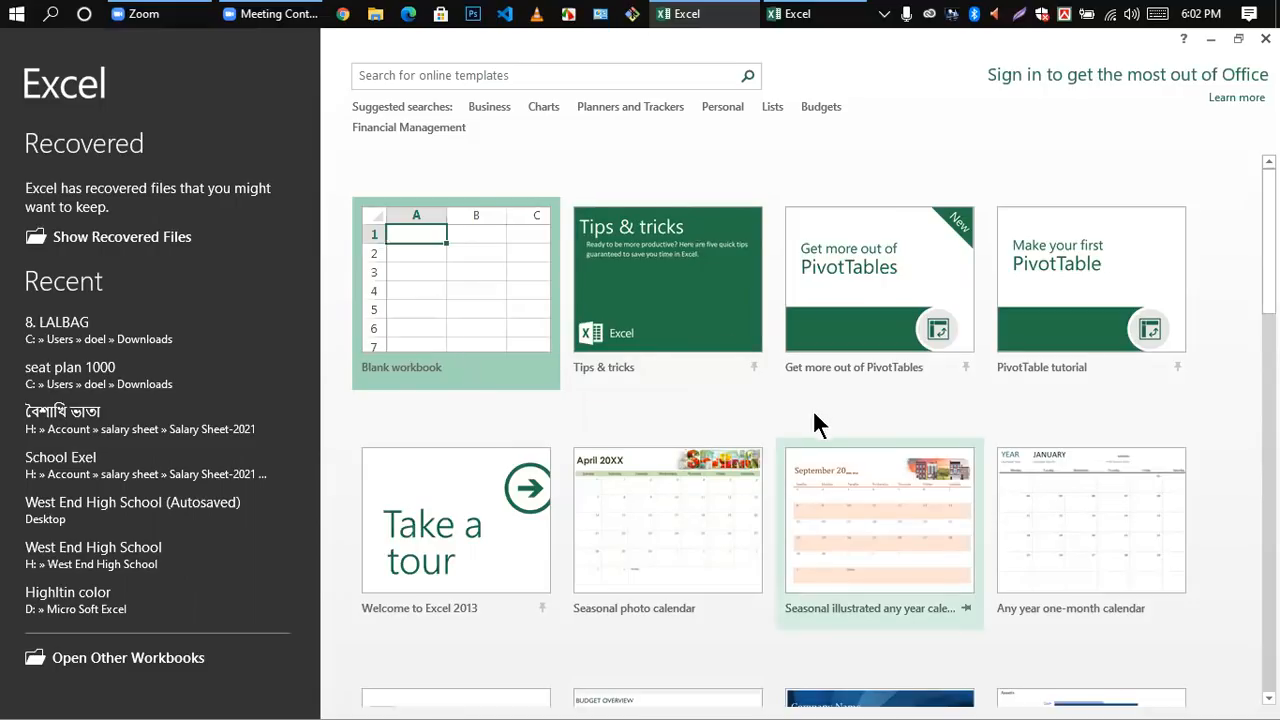
pyautogui.scroll(-5, 980, 540)
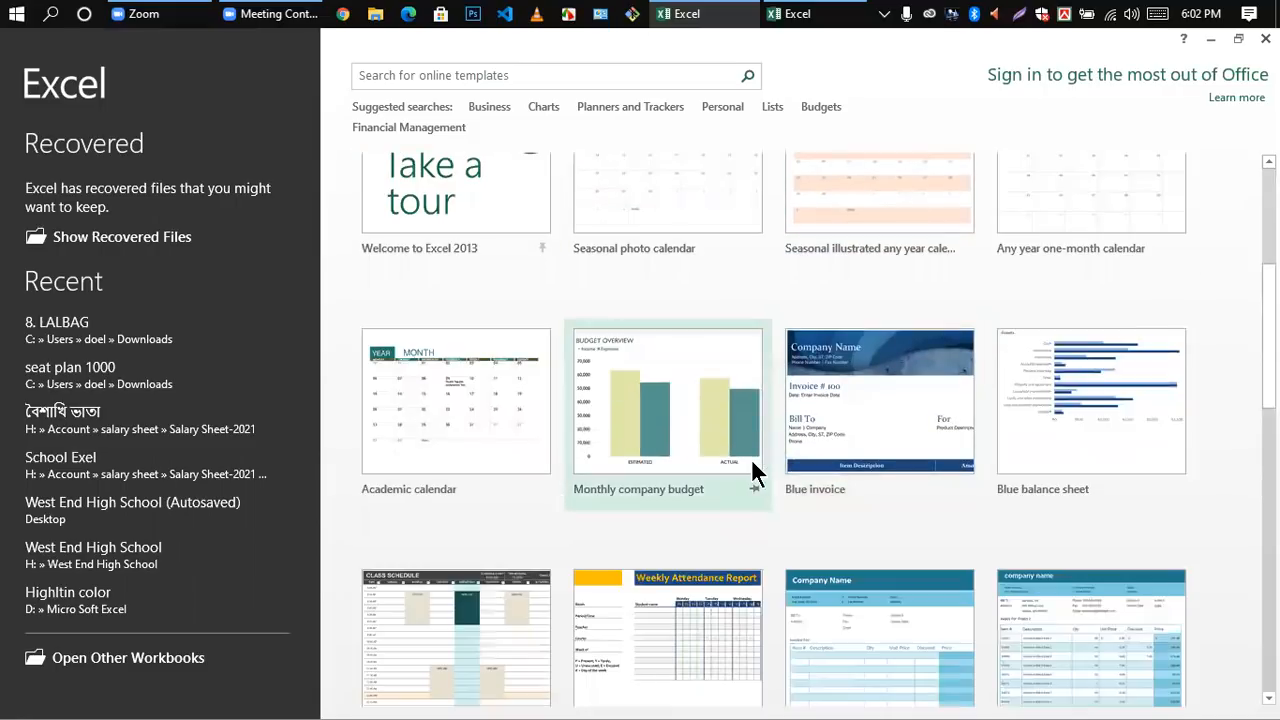
pyautogui.scroll(-3, 751, 460)
pyautogui.scroll(-2, 750, 461)
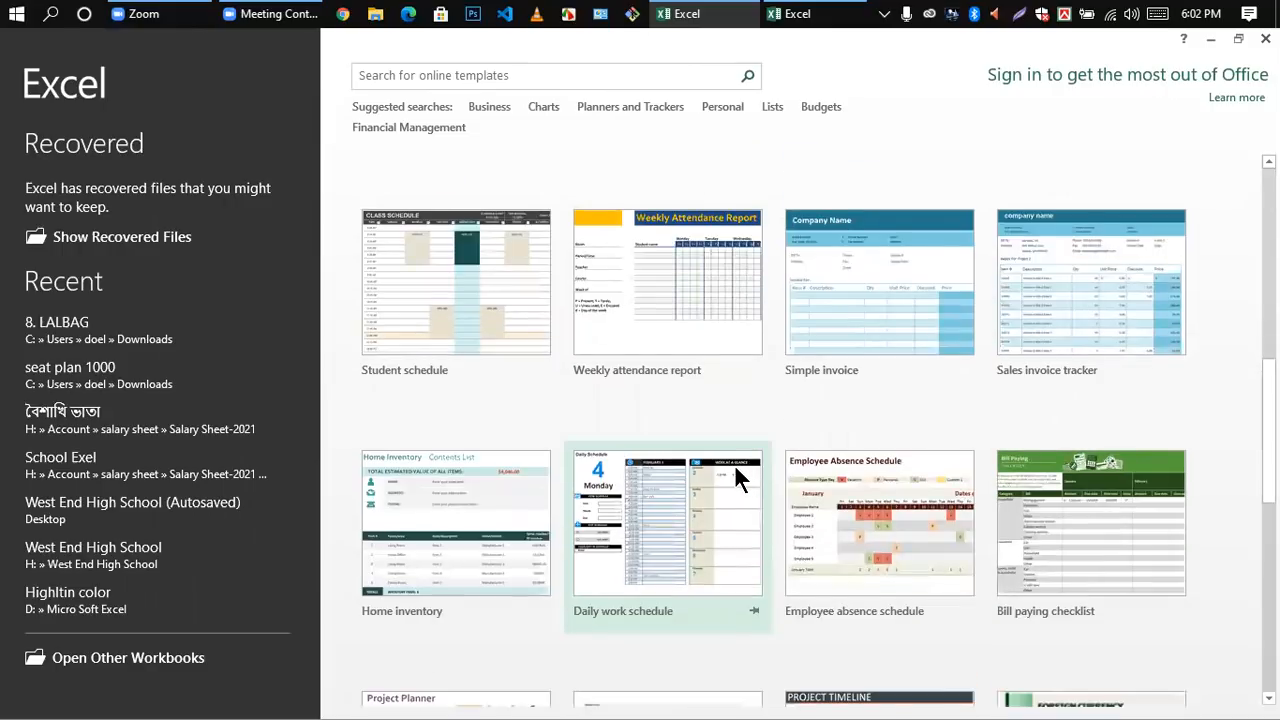
pyautogui.scroll(10, 734, 464)
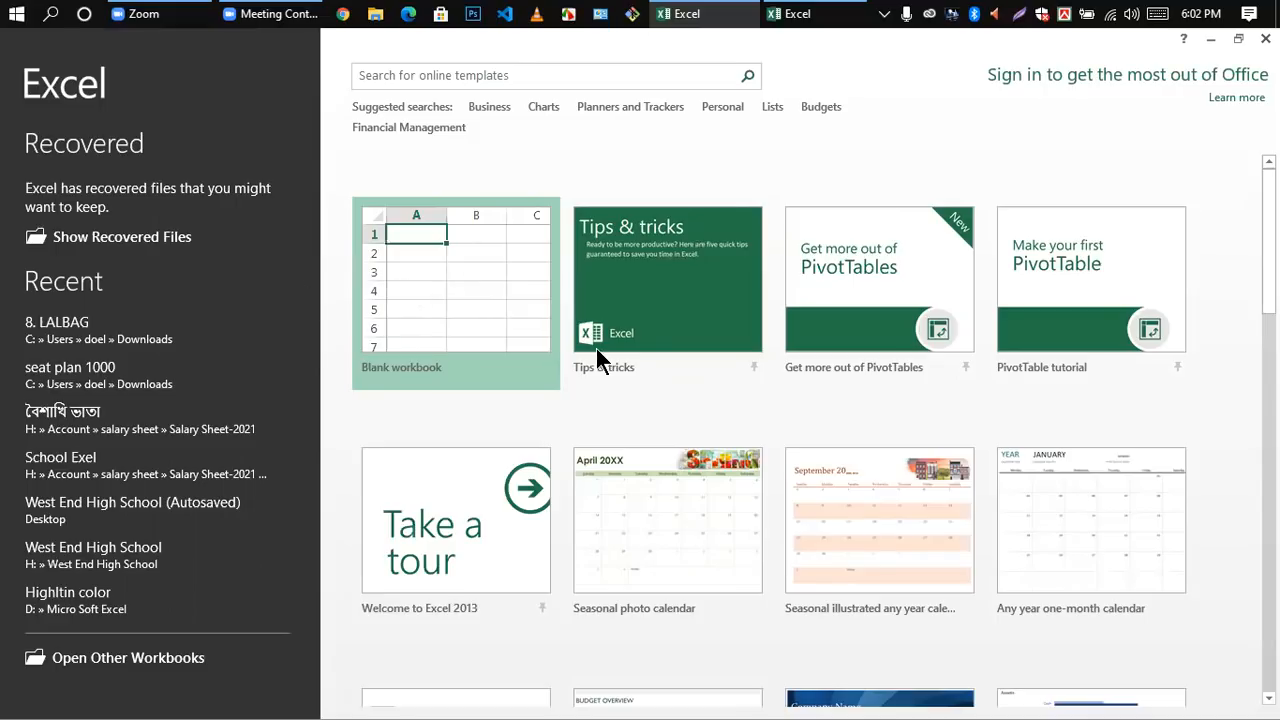
pyautogui.click(469, 280)
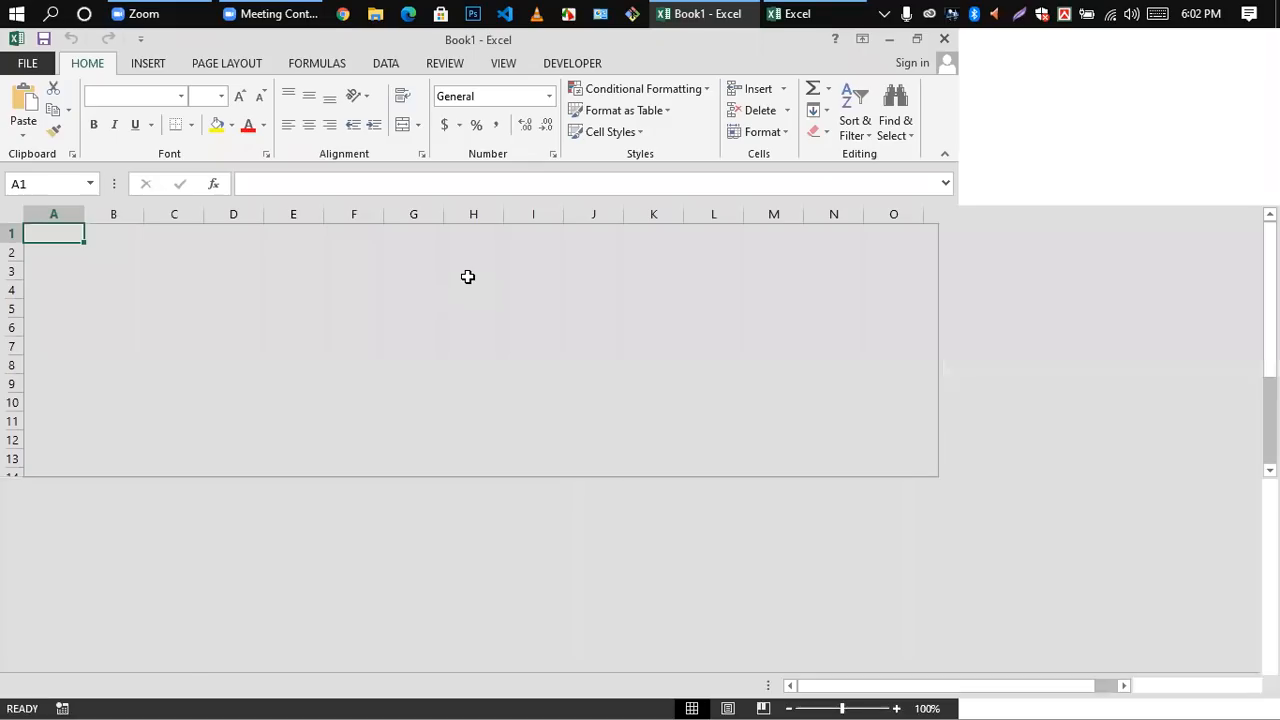
pyautogui.click(468, 274)
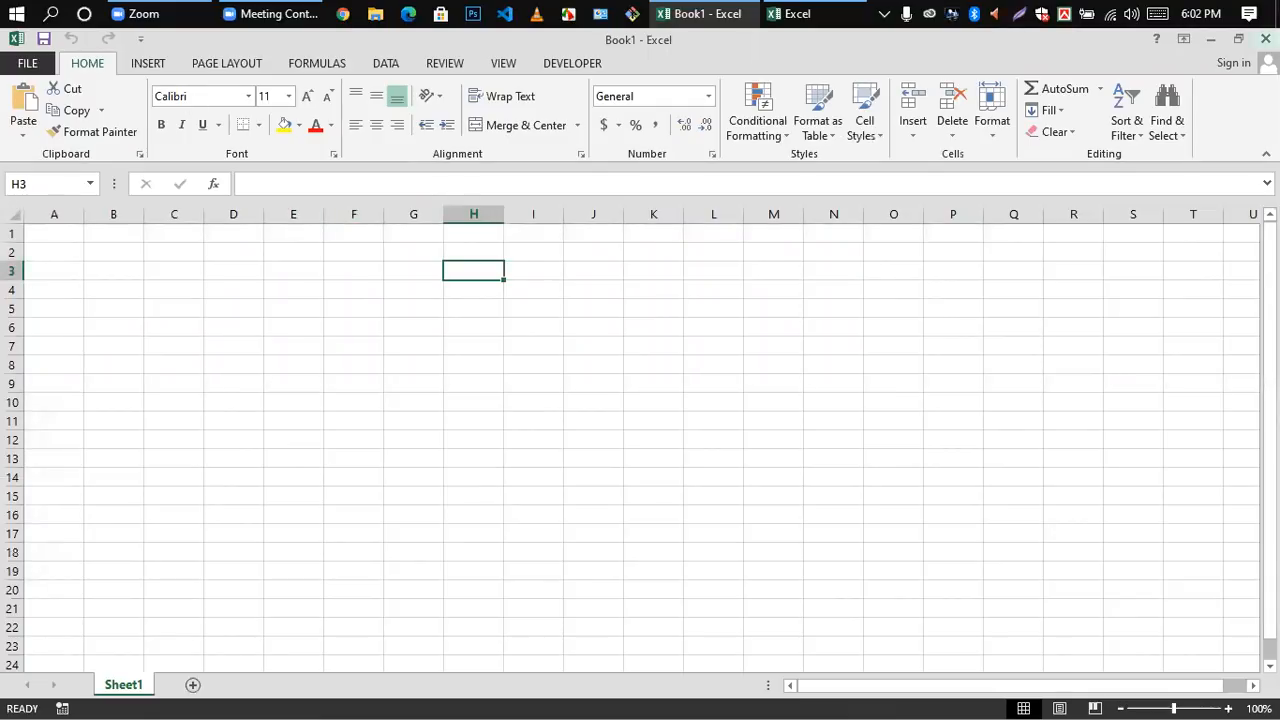
# Step: Close the blank workbook, the activation wizard and the remaining Excel start window
pyautogui.click(1265, 38)
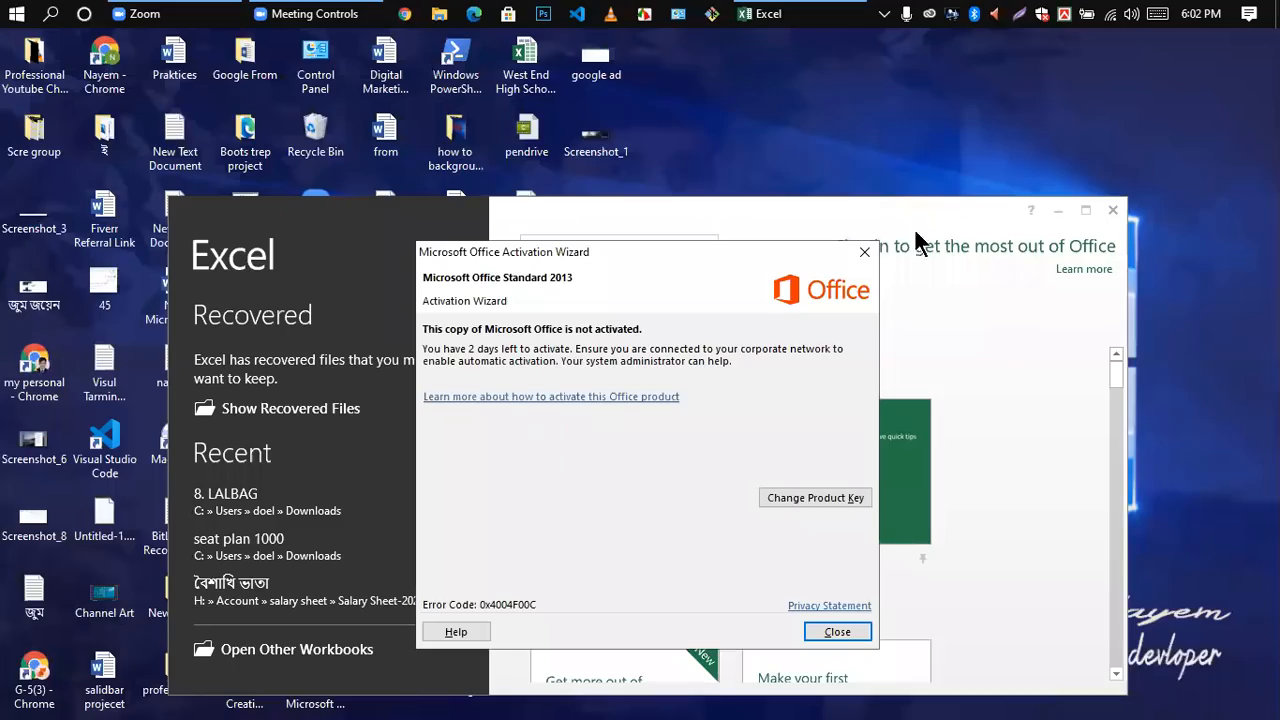
pyautogui.click(862, 252)
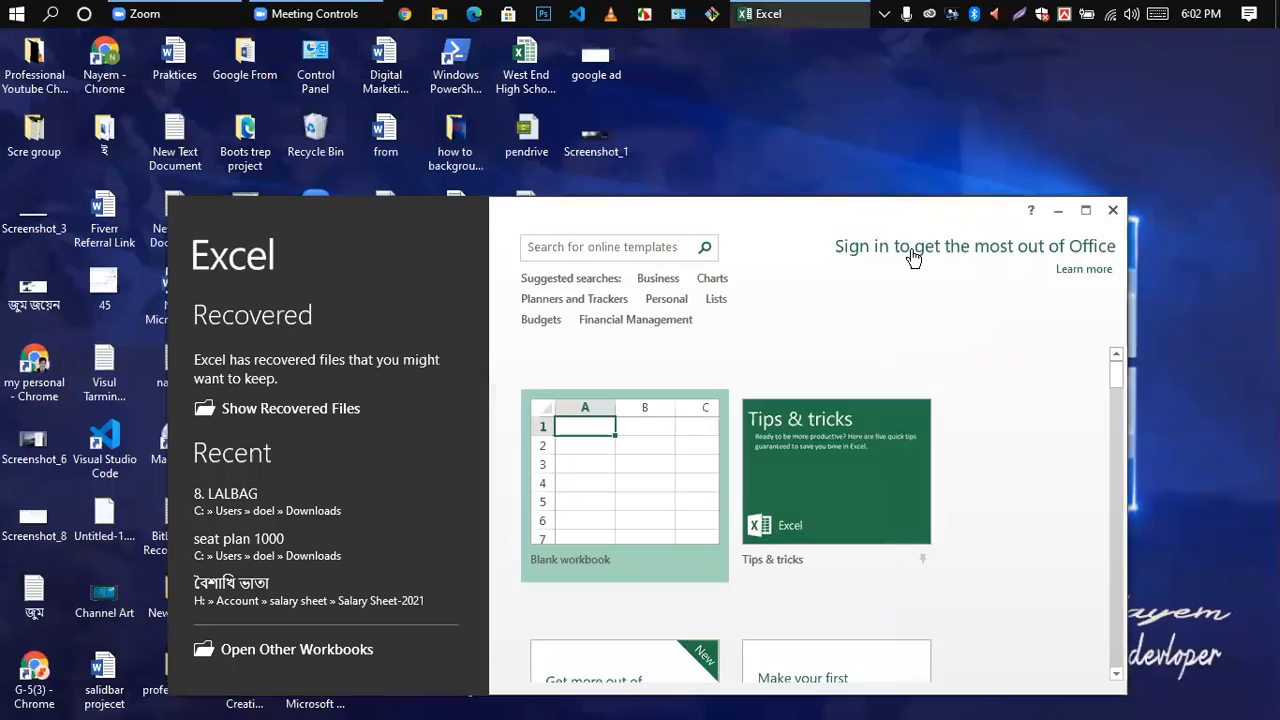
pyautogui.click(1113, 210)
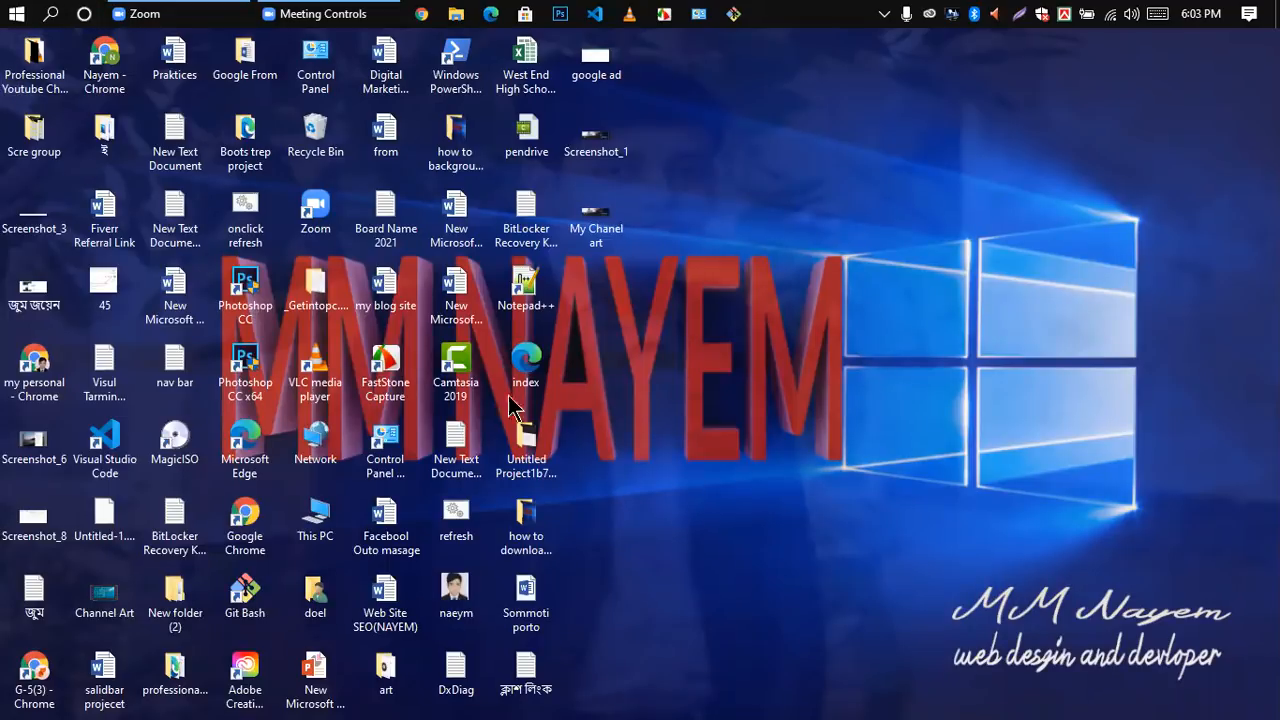
# Step: Open Local Disk (E:) from This PC and create a new Microsoft Excel Worksheet file there
pyautogui.doubleClick(314, 526)
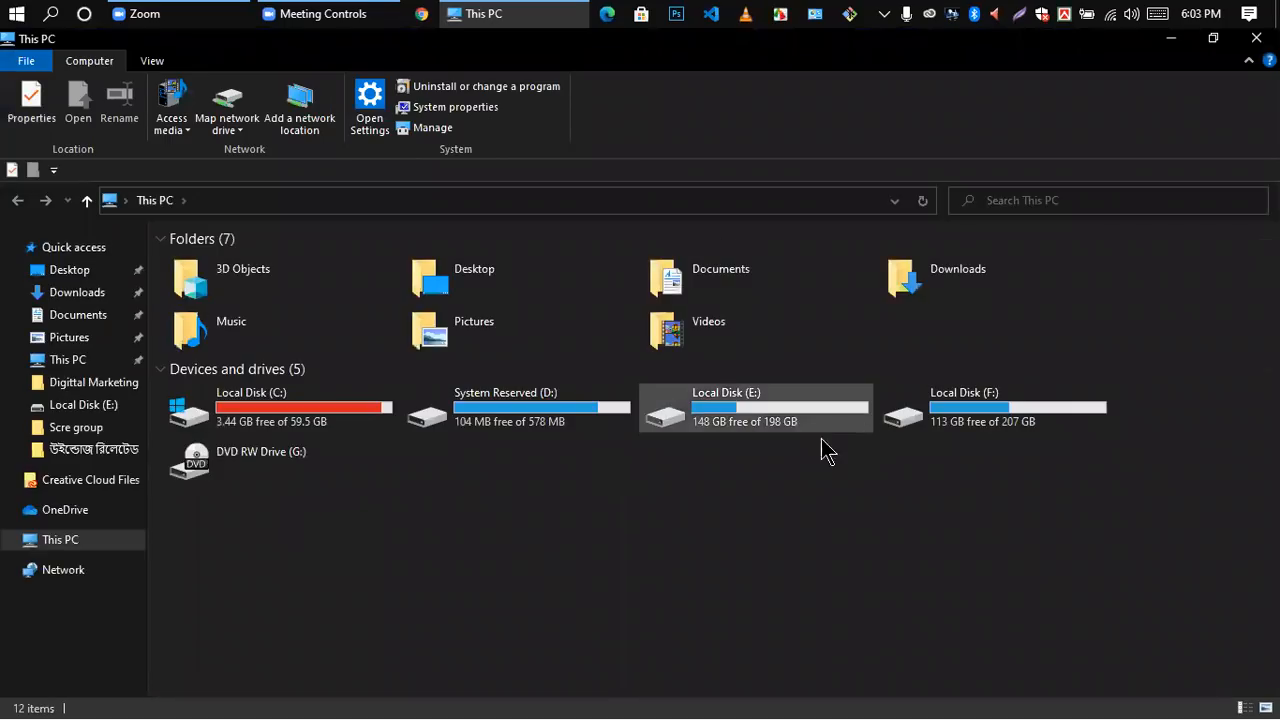
pyautogui.doubleClick(770, 415)
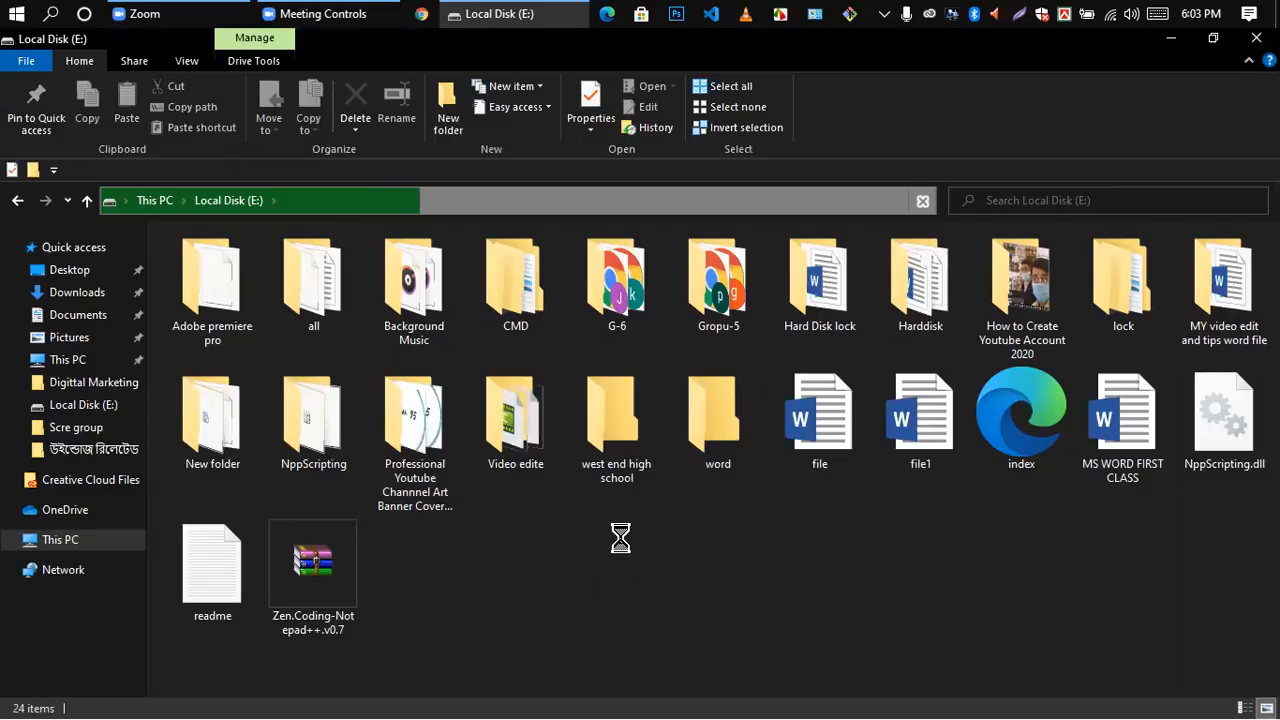
pyautogui.rightClick(620, 538)
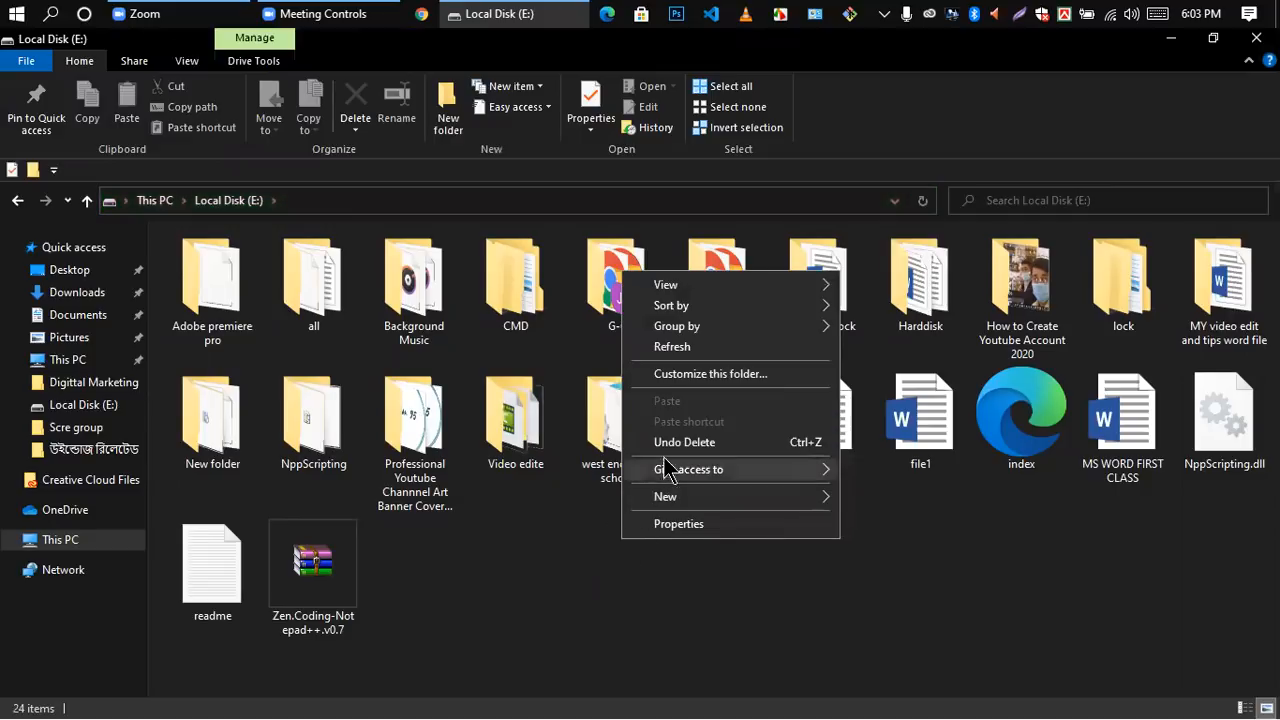
pyautogui.moveTo(696, 500)
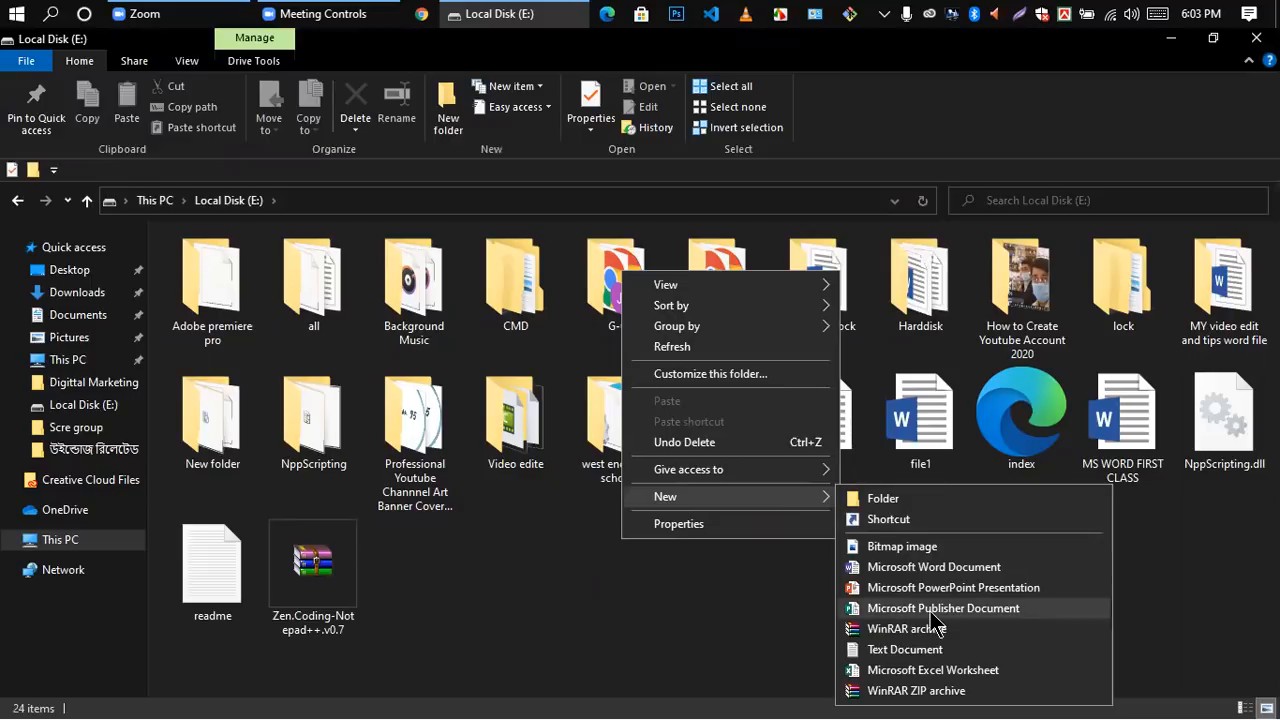
pyautogui.click(928, 670)
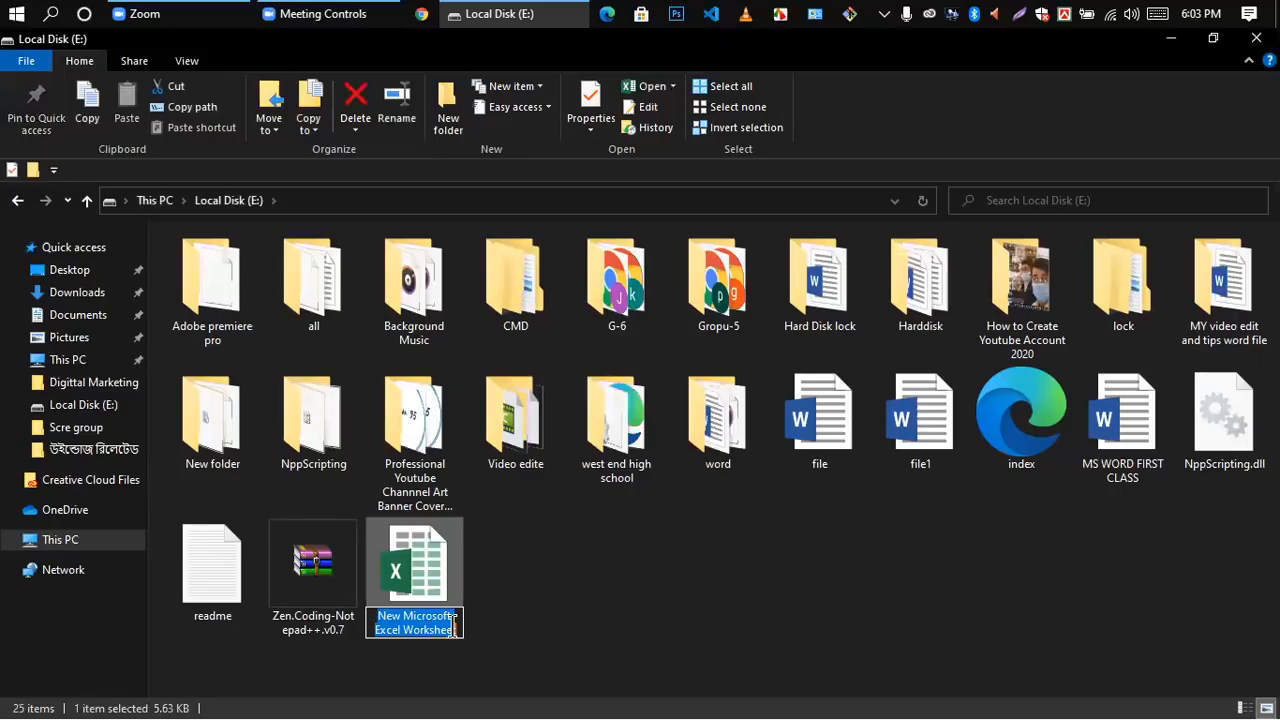
# Step: Name the new Excel worksheet file Class-1
pyautogui.press('BackSpace')
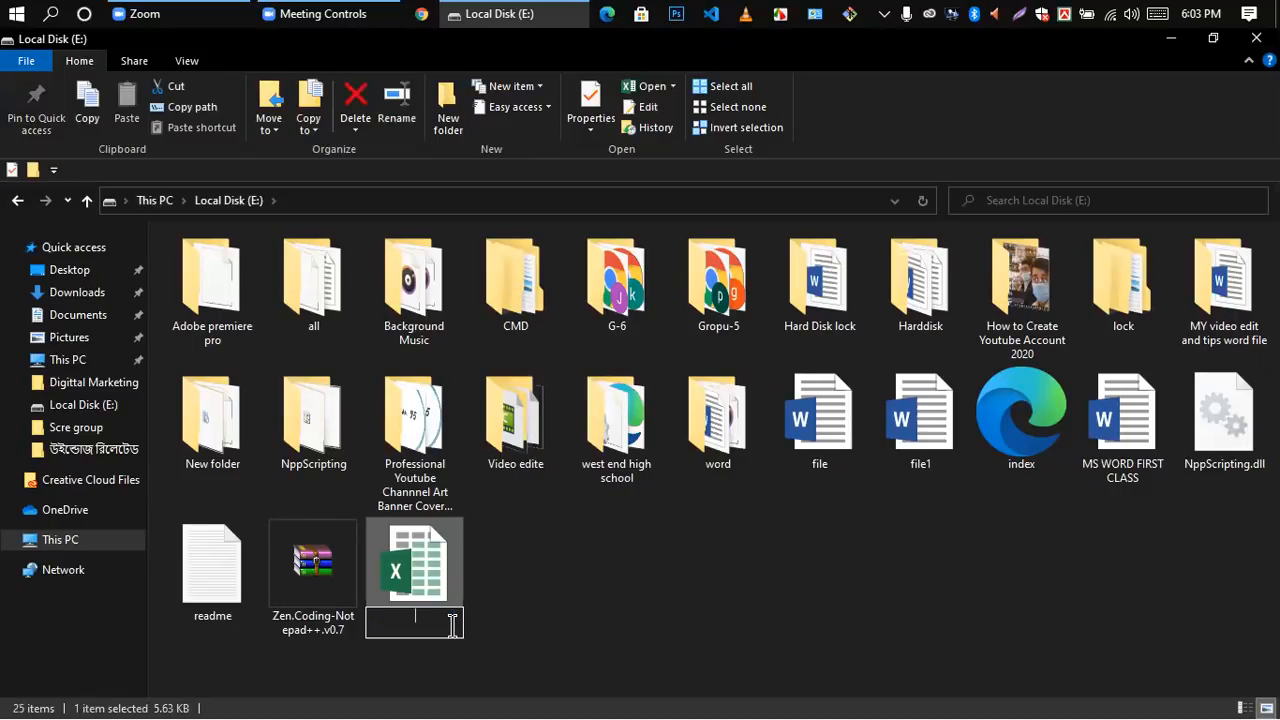
pyautogui.write('Clas')
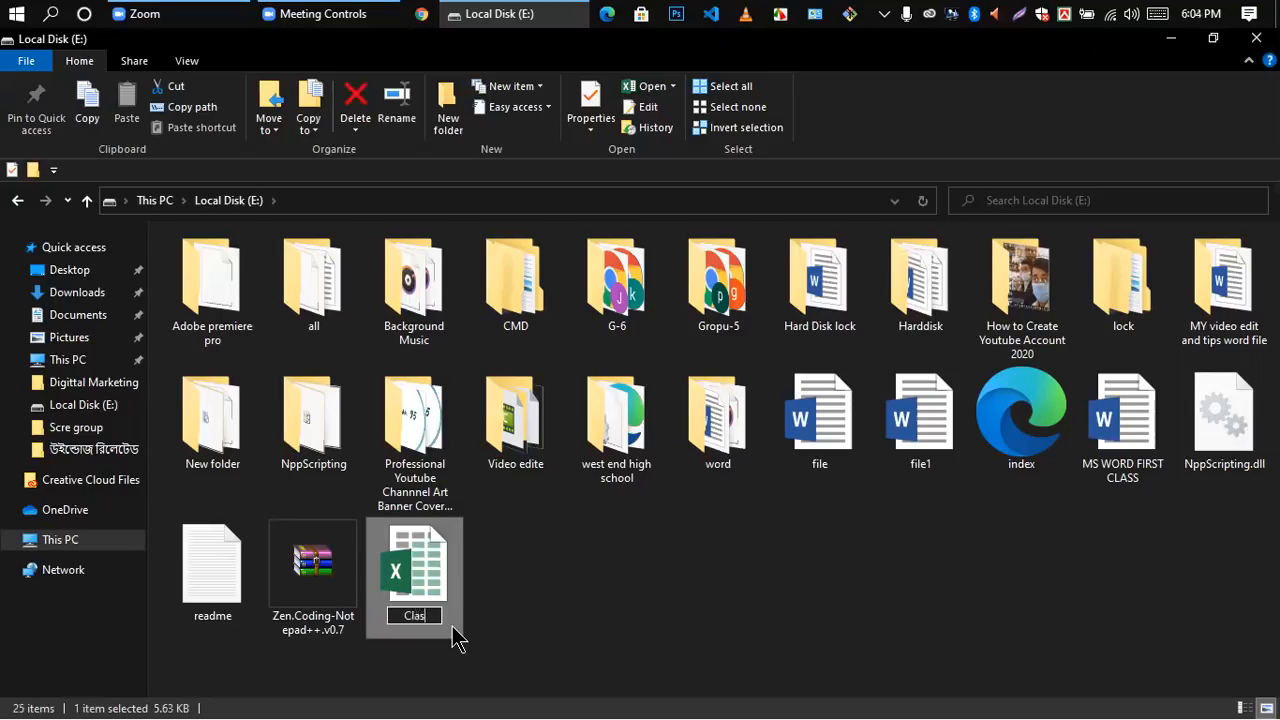
pyautogui.write('s-1')
pyautogui.click(731, 562)
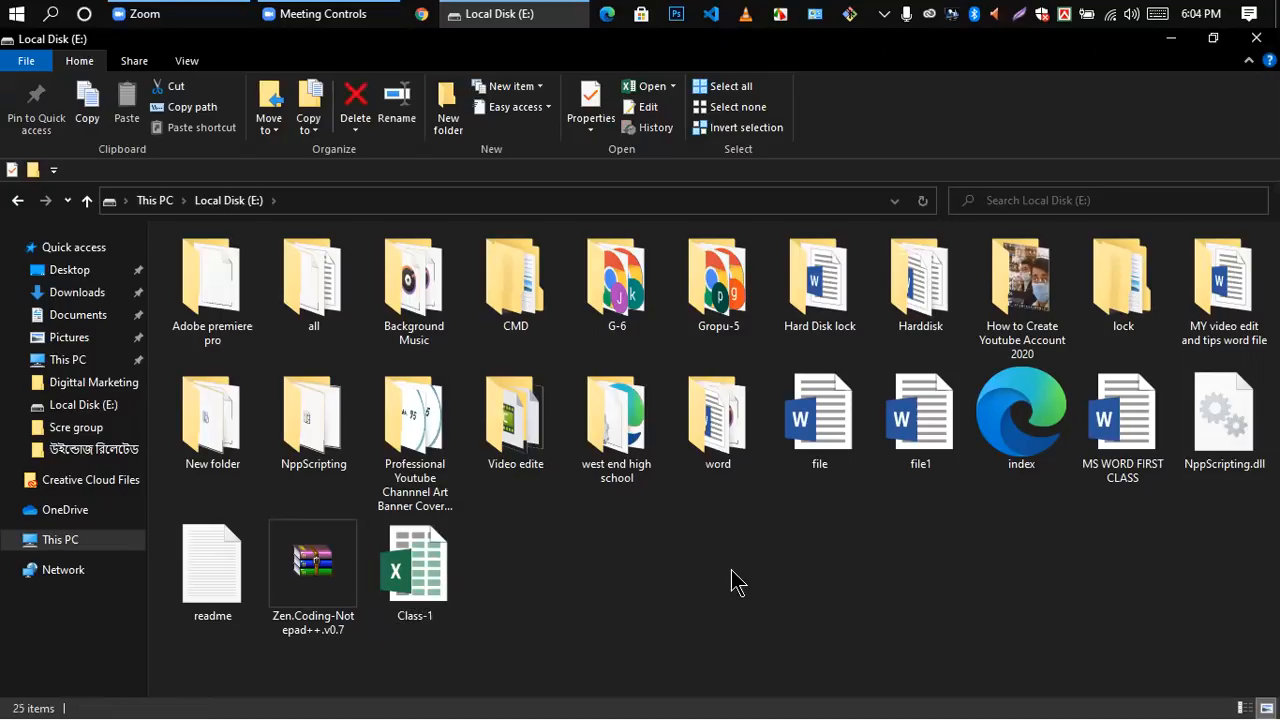
# Step: Open the Class-1 workbook past the activation wizard, and close it along with the Local Disk (E:) window
pyautogui.doubleClick(414, 588)
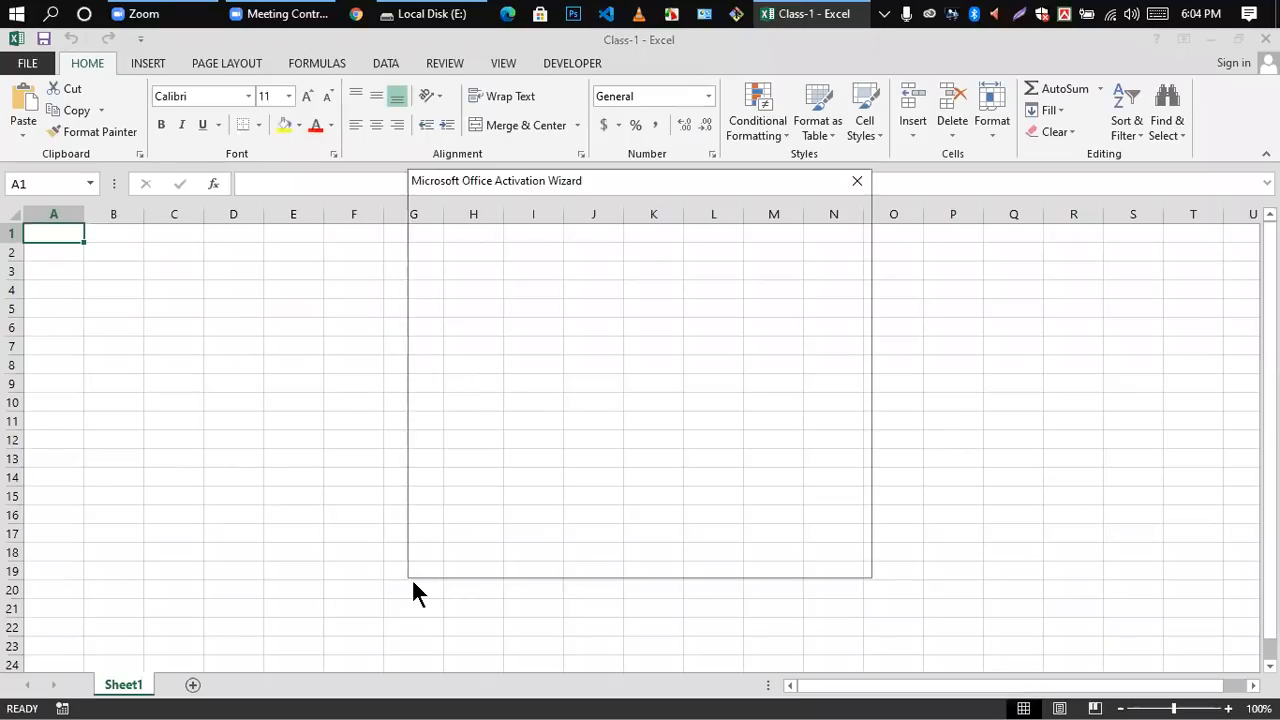
pyautogui.click(857, 181)
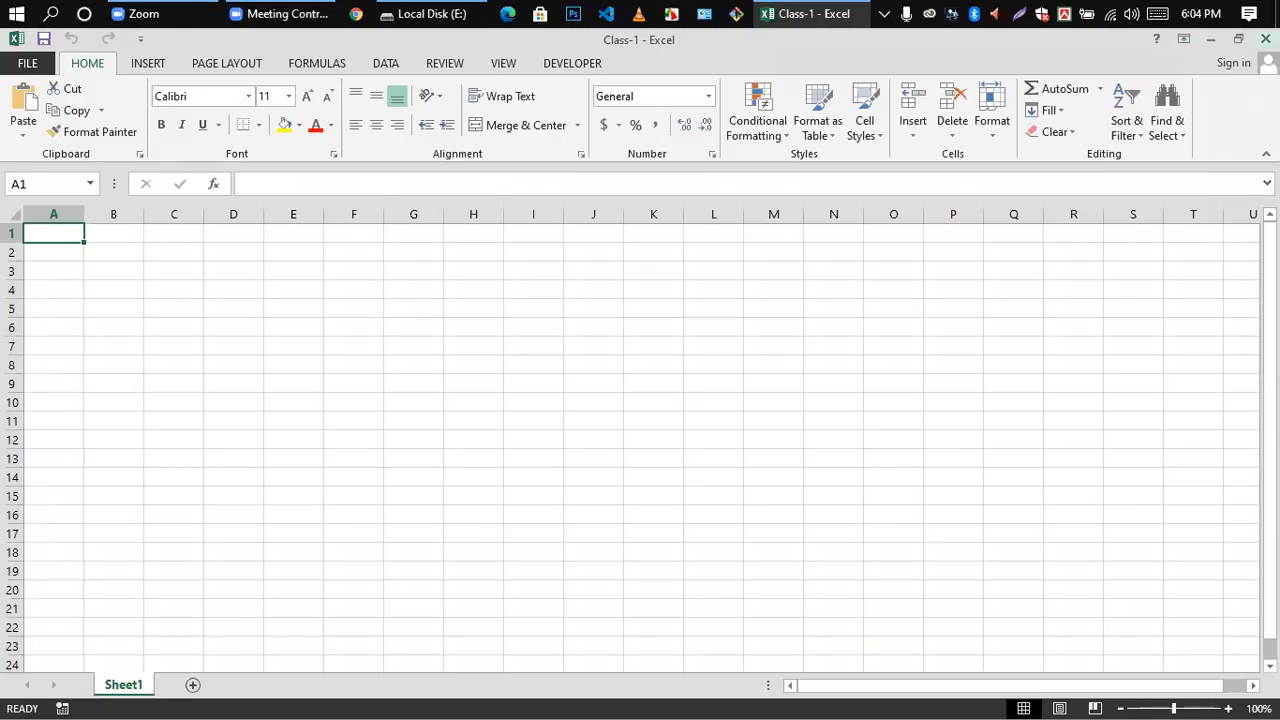
pyautogui.click(1265, 38)
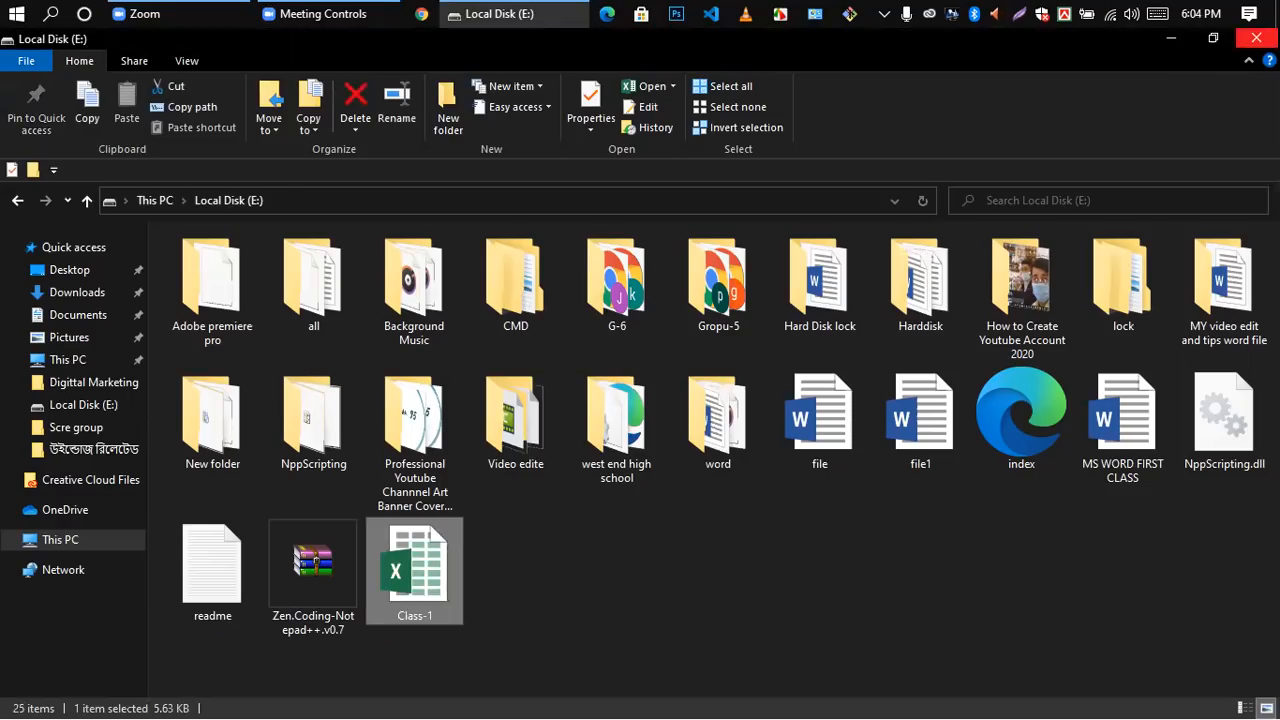
pyautogui.click(1256, 38)
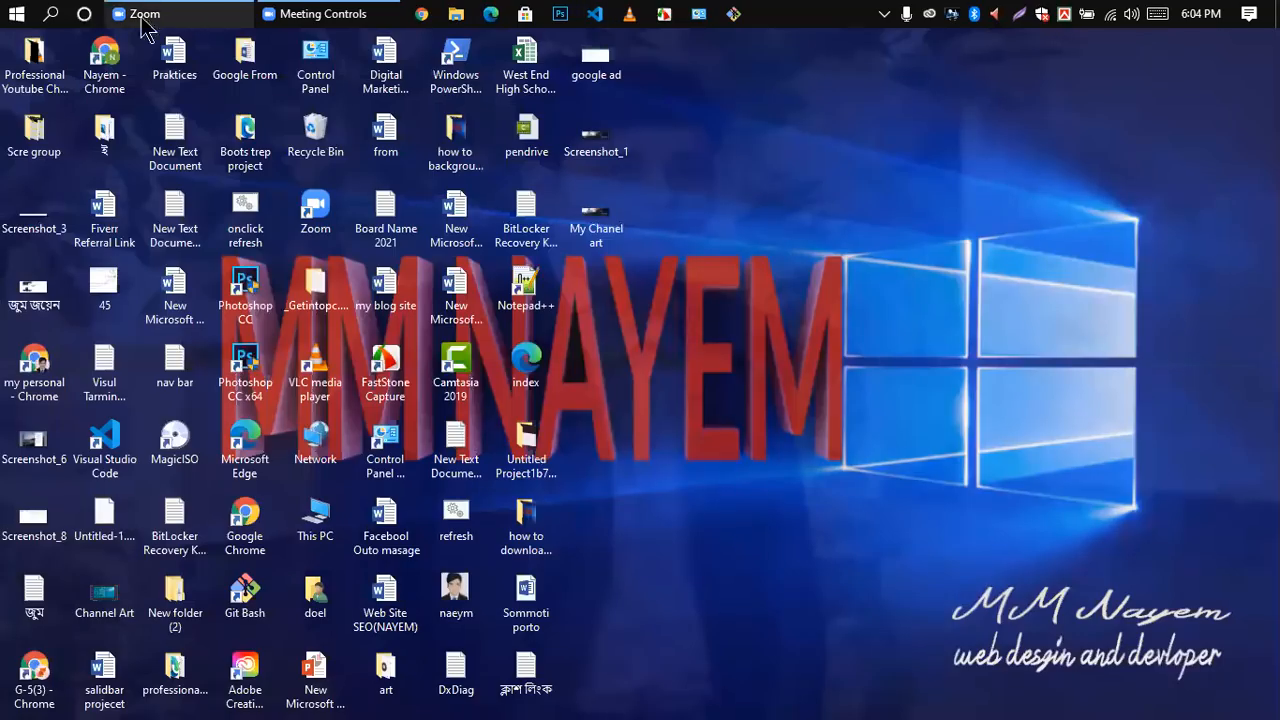
# Step: Search Windows for Excel, and clear and dismiss the search
pyautogui.click(52, 16)
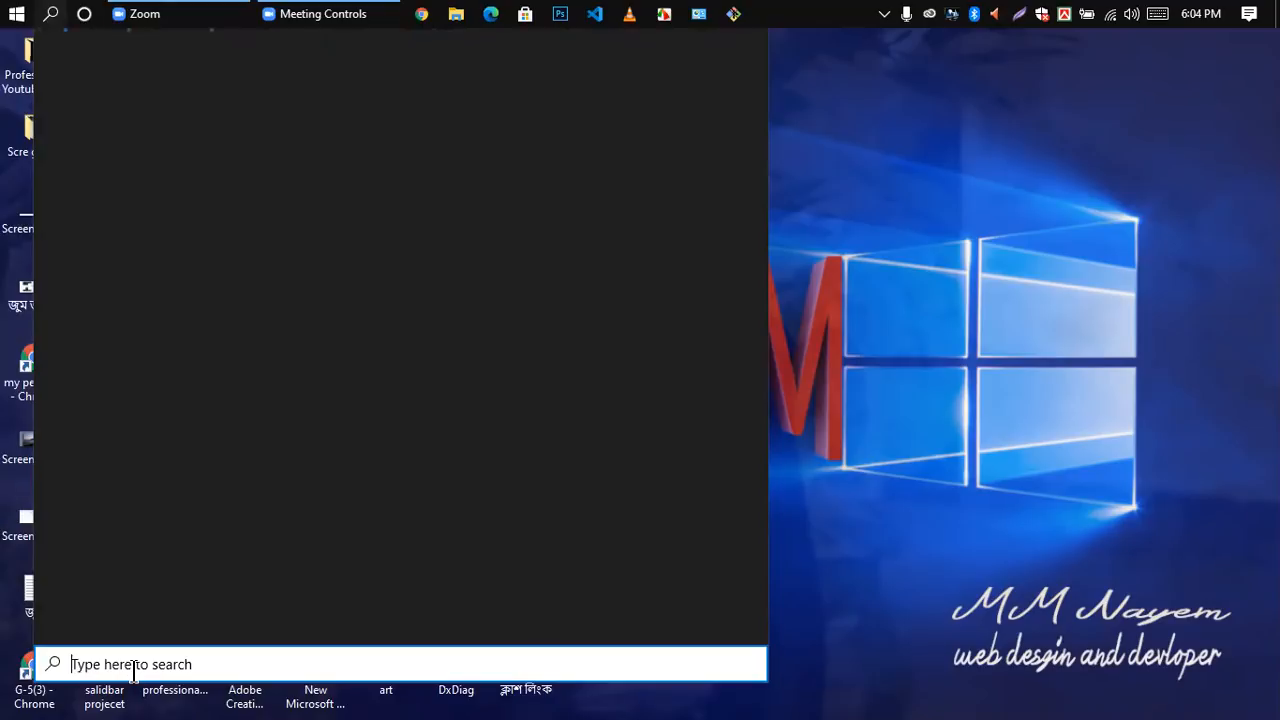
pyautogui.write('Excel')
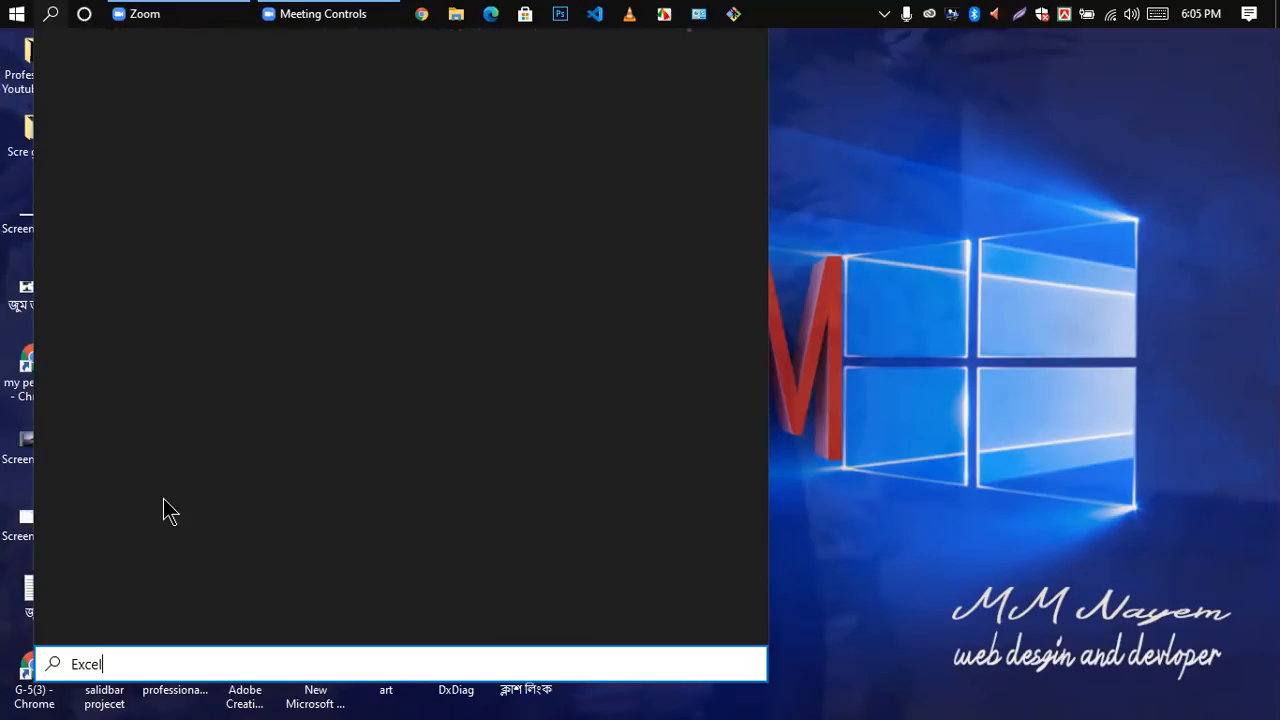
pyautogui.press('BackSpace')
pyautogui.press('BackSpace')
pyautogui.press('BackSpace')
pyautogui.press('BackSpace')
pyautogui.press('BackSpace')
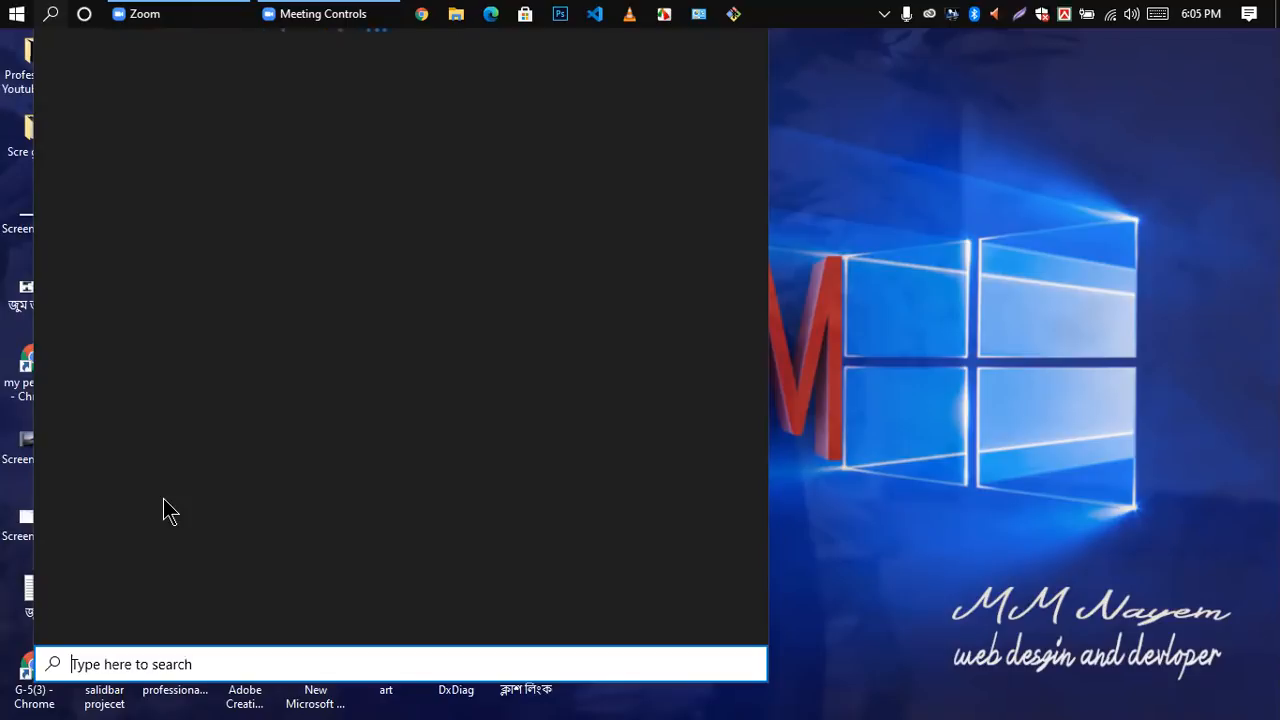
pyautogui.click(997, 224)
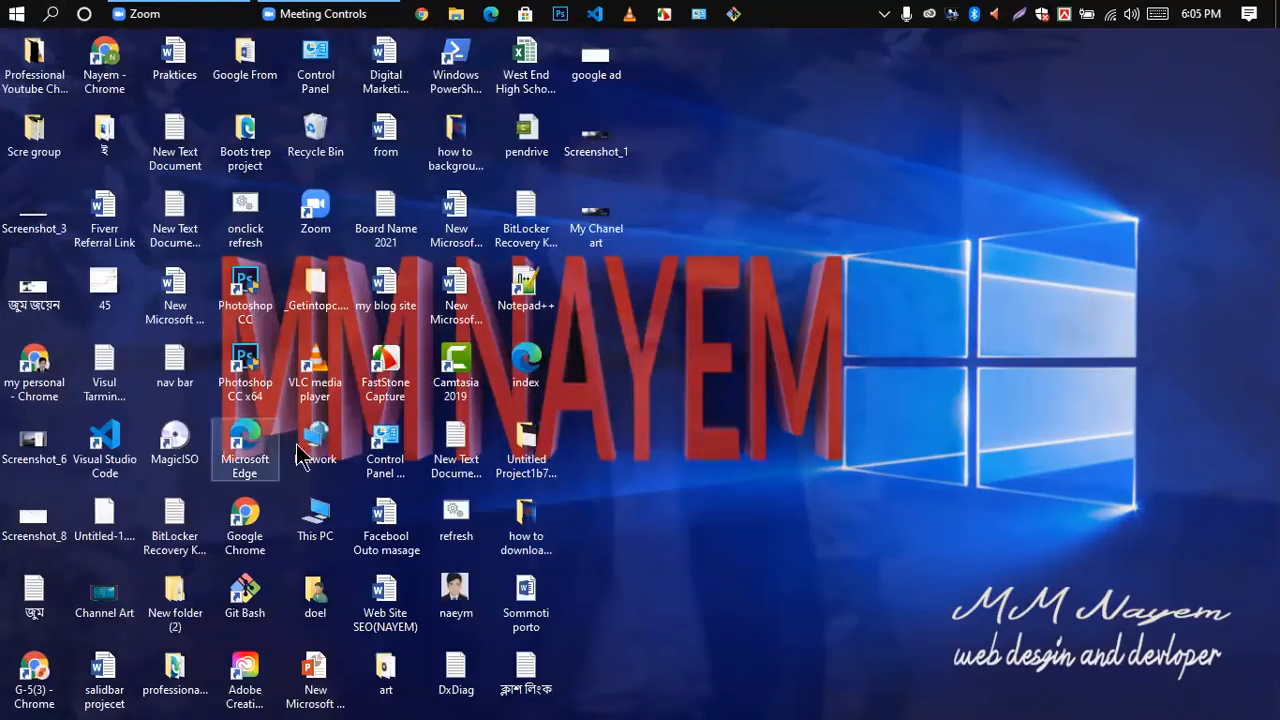
# Step: Open the Class-1 workbook from Local Disk (E:) and dismiss the Office activation wizard
pyautogui.doubleClick(318, 527)
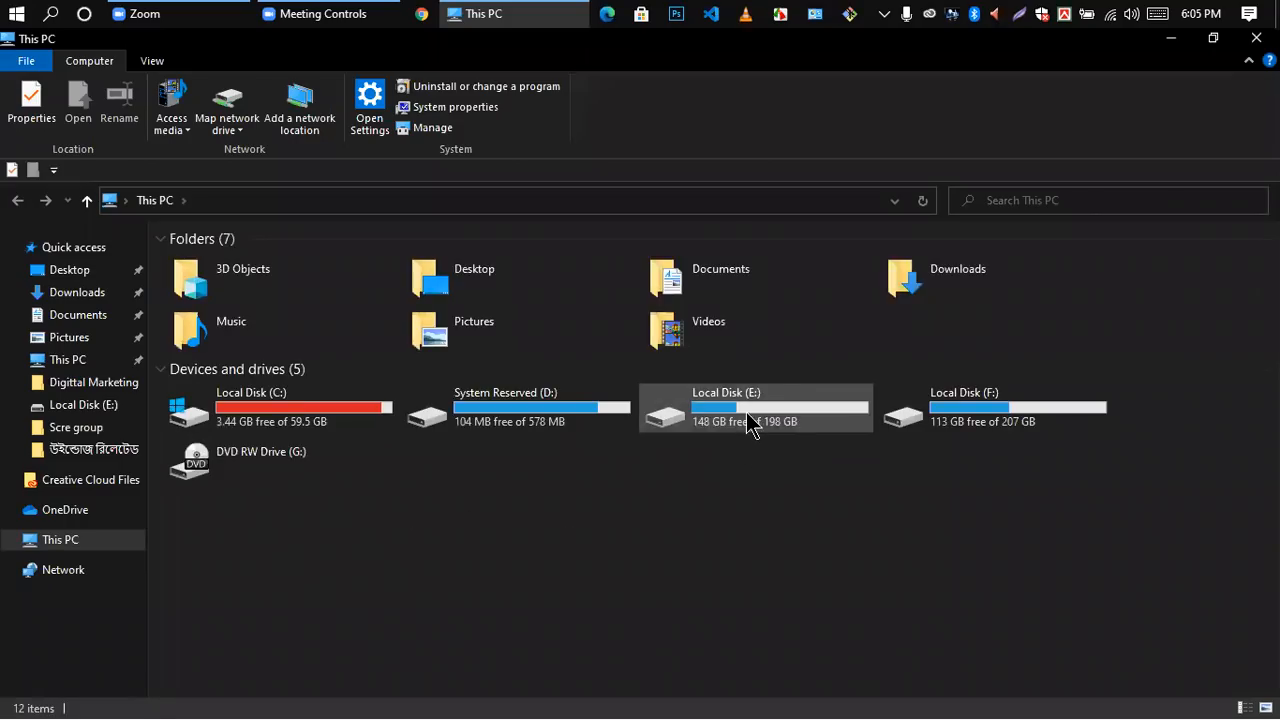
pyautogui.click(750, 425)
pyautogui.doubleClick(750, 425)
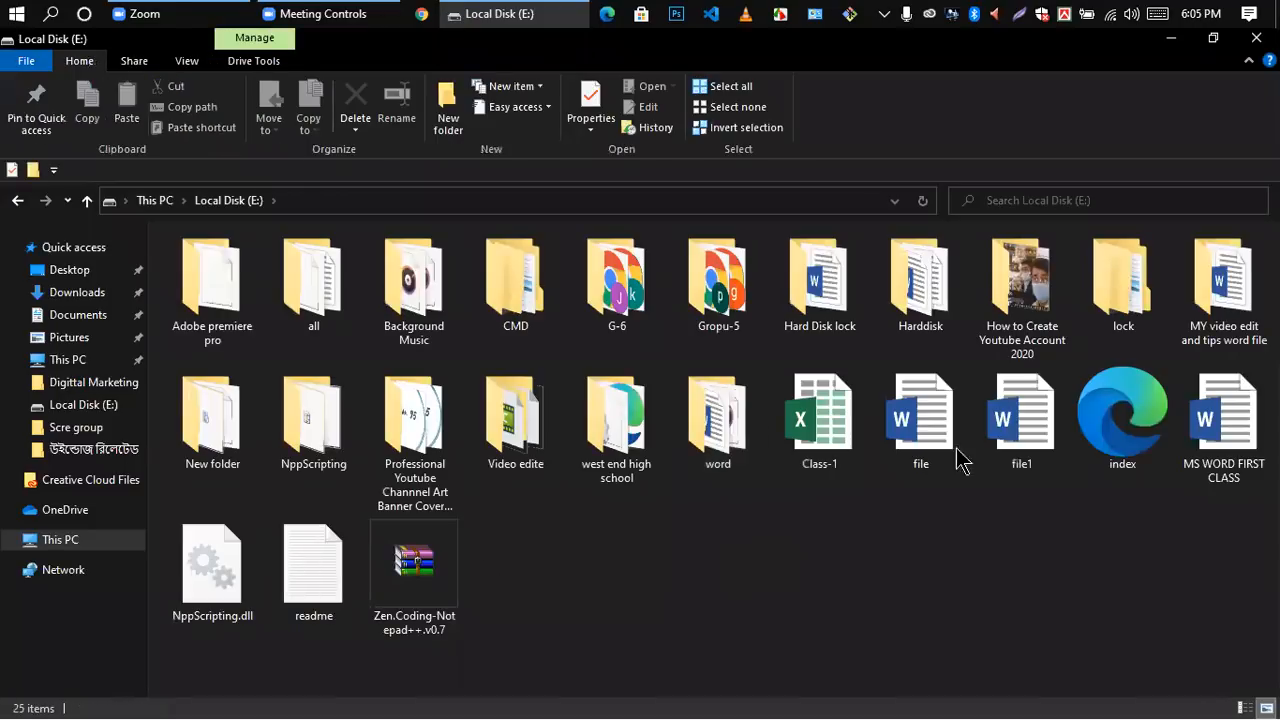
pyautogui.doubleClick(828, 430)
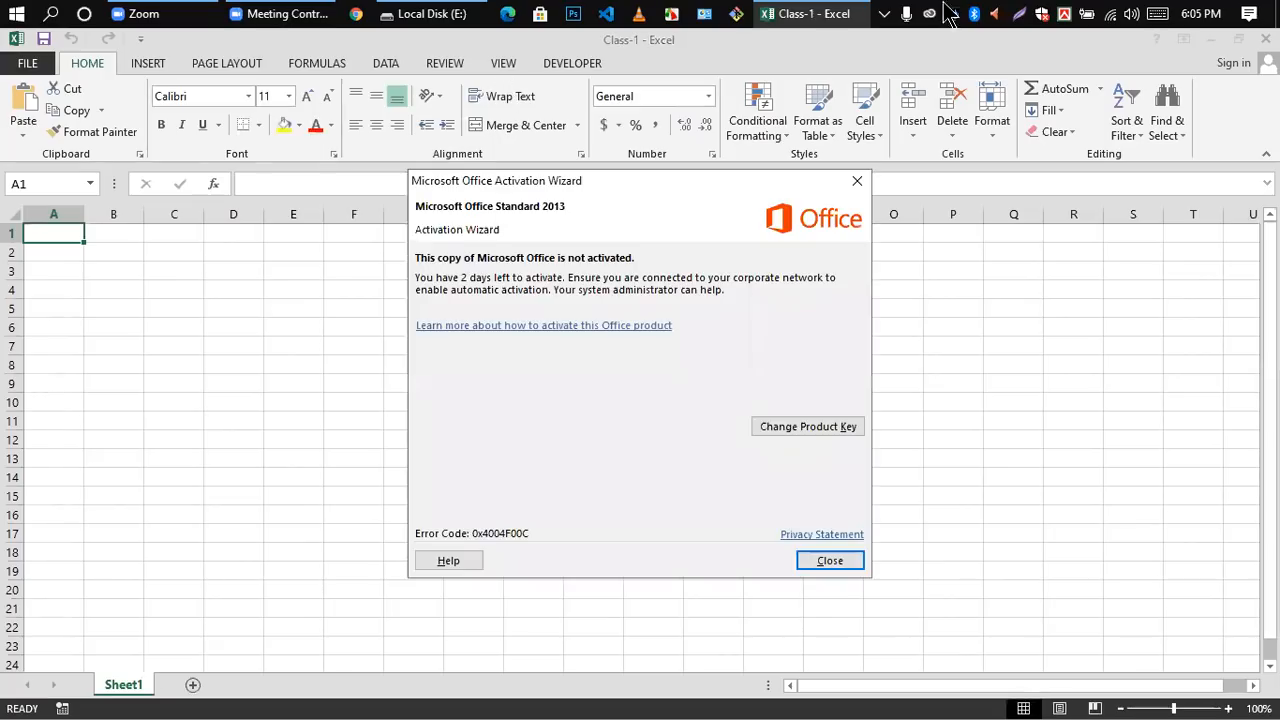
pyautogui.click(857, 181)
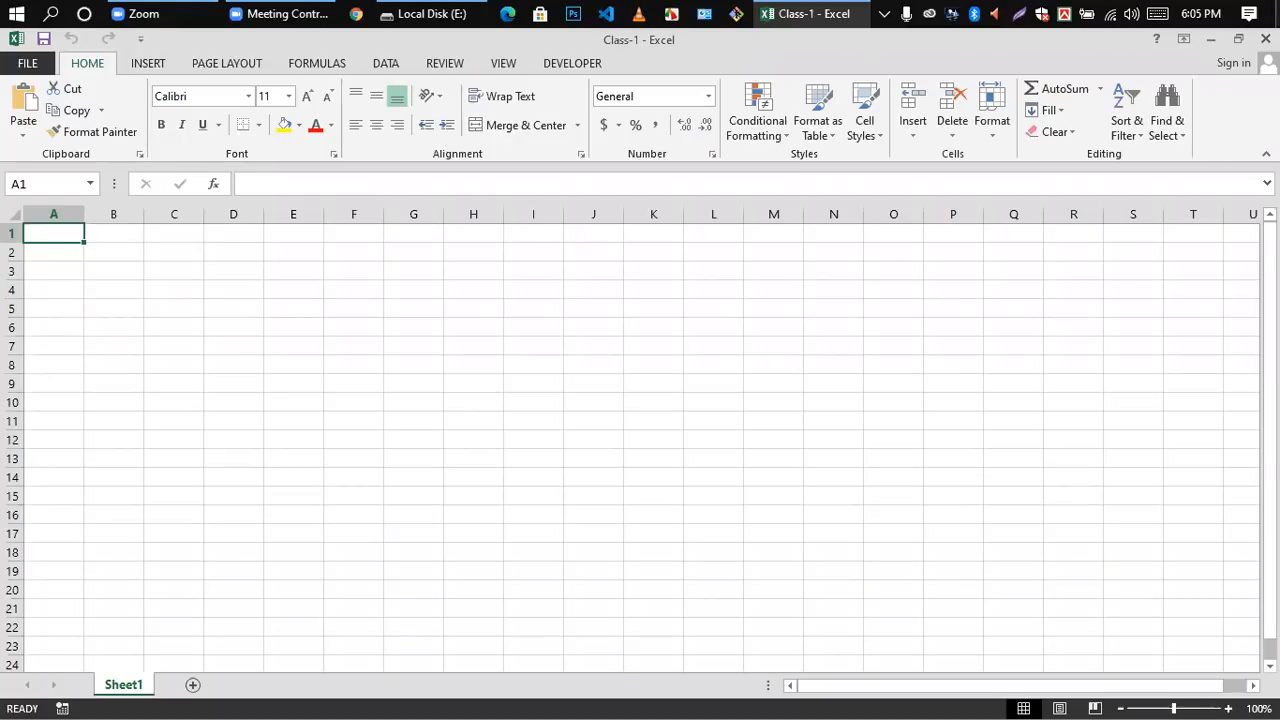
# Step: Open the empty cells A7 through E7 on Sheet1 for editing, one after another
pyautogui.scroll(-2, 1237, 5)
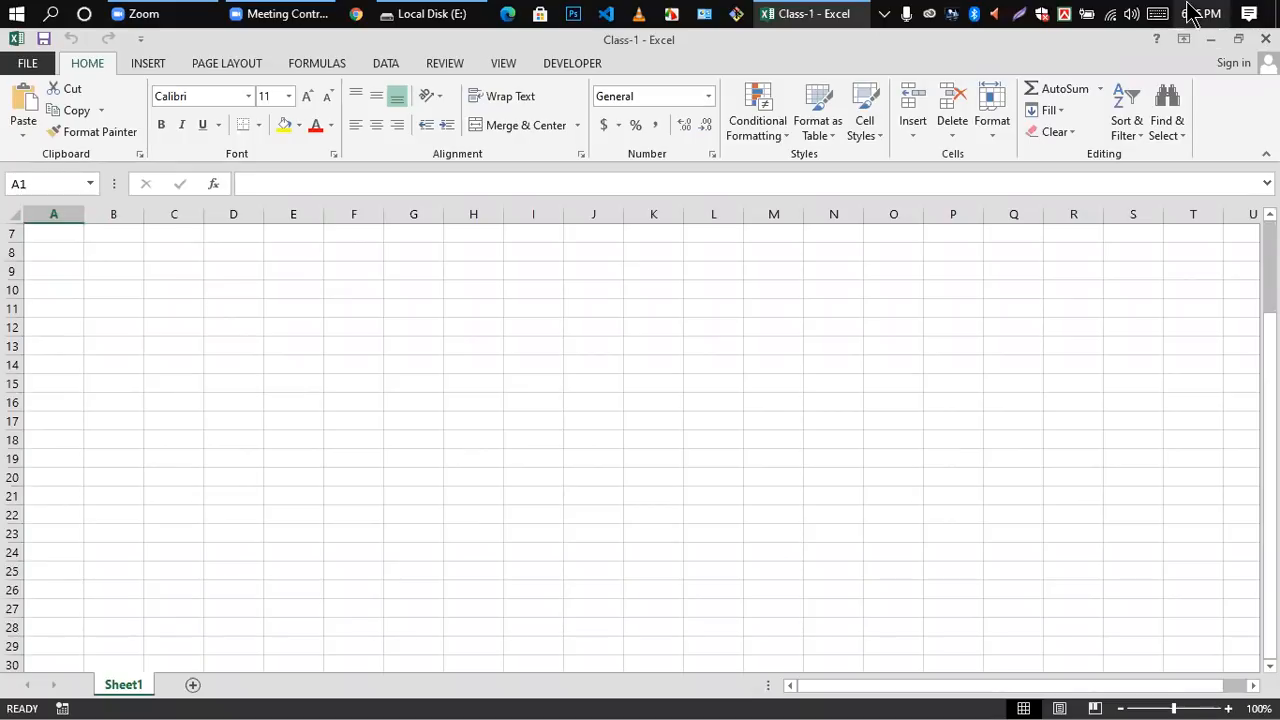
pyautogui.moveTo(1204, 14)
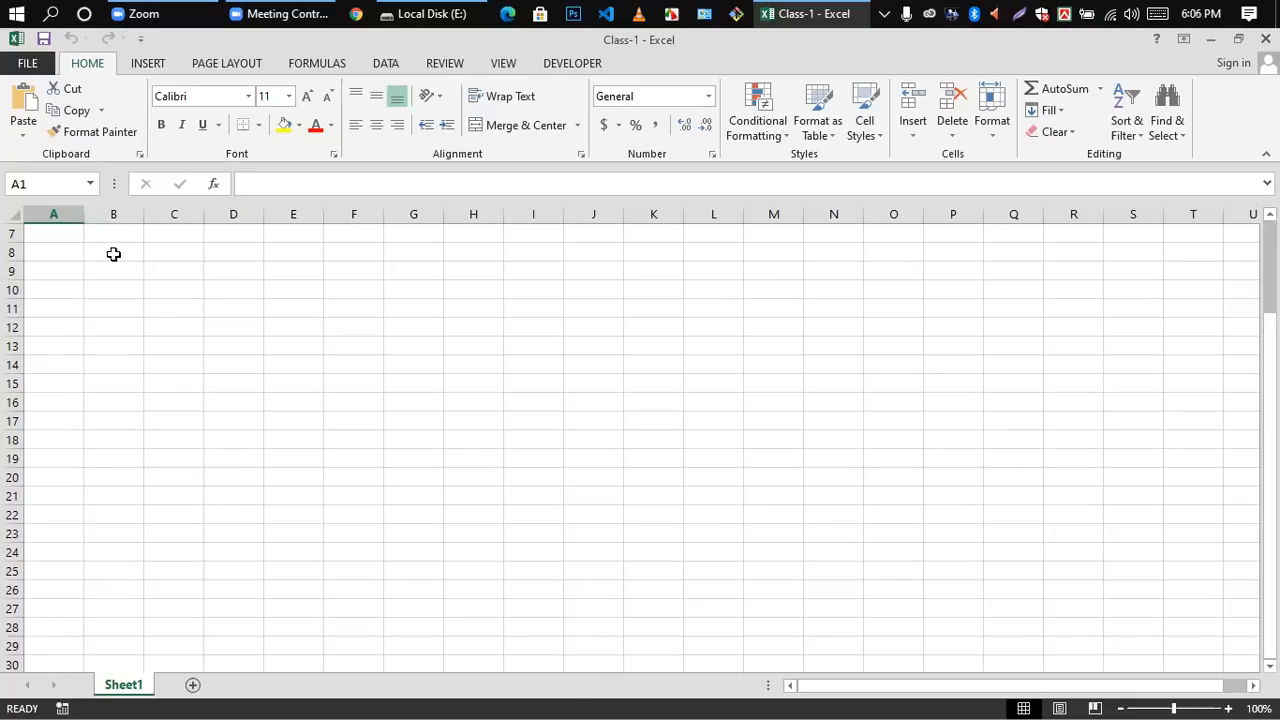
pyautogui.click(110, 252)
pyautogui.click(64, 250)
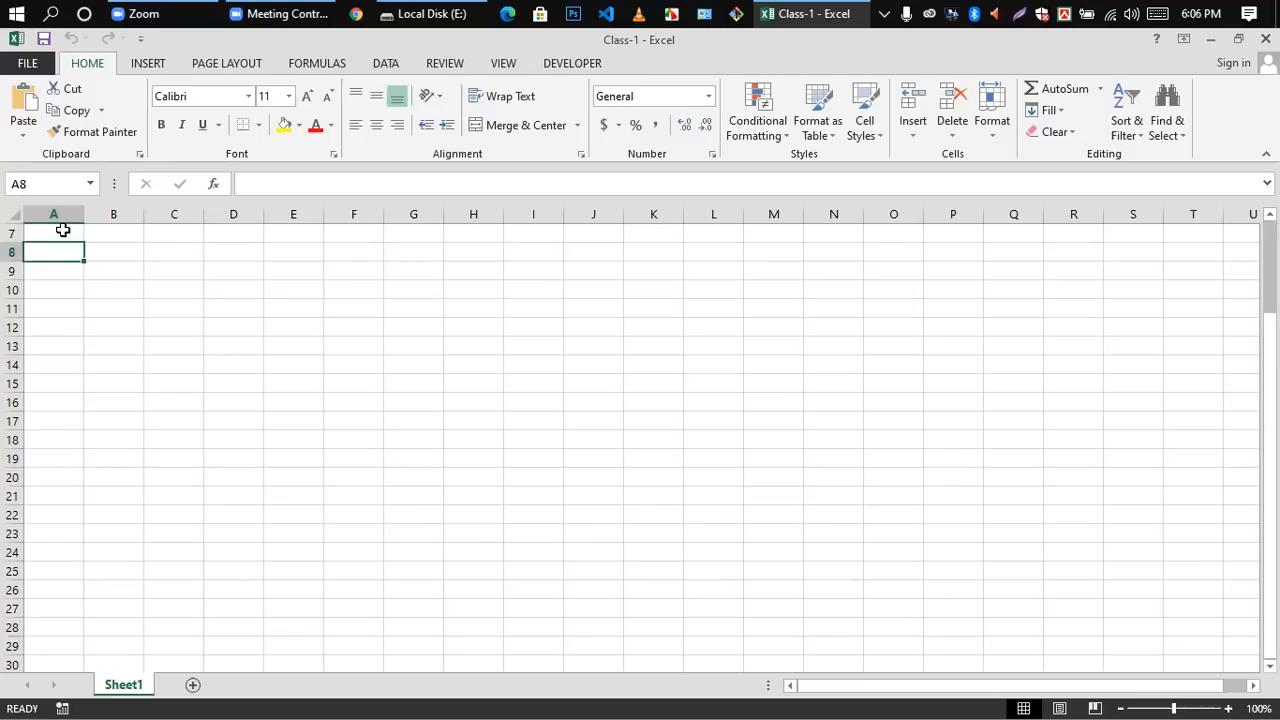
pyautogui.doubleClick(60, 232)
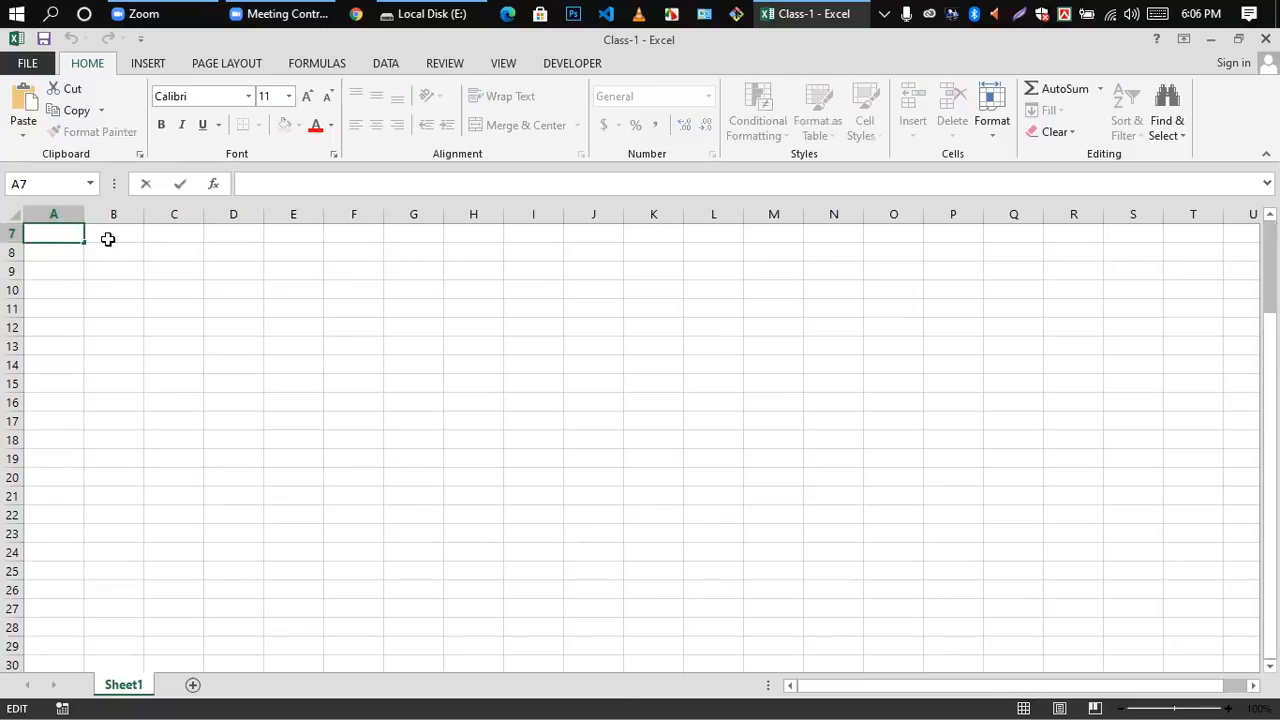
pyautogui.doubleClick(110, 234)
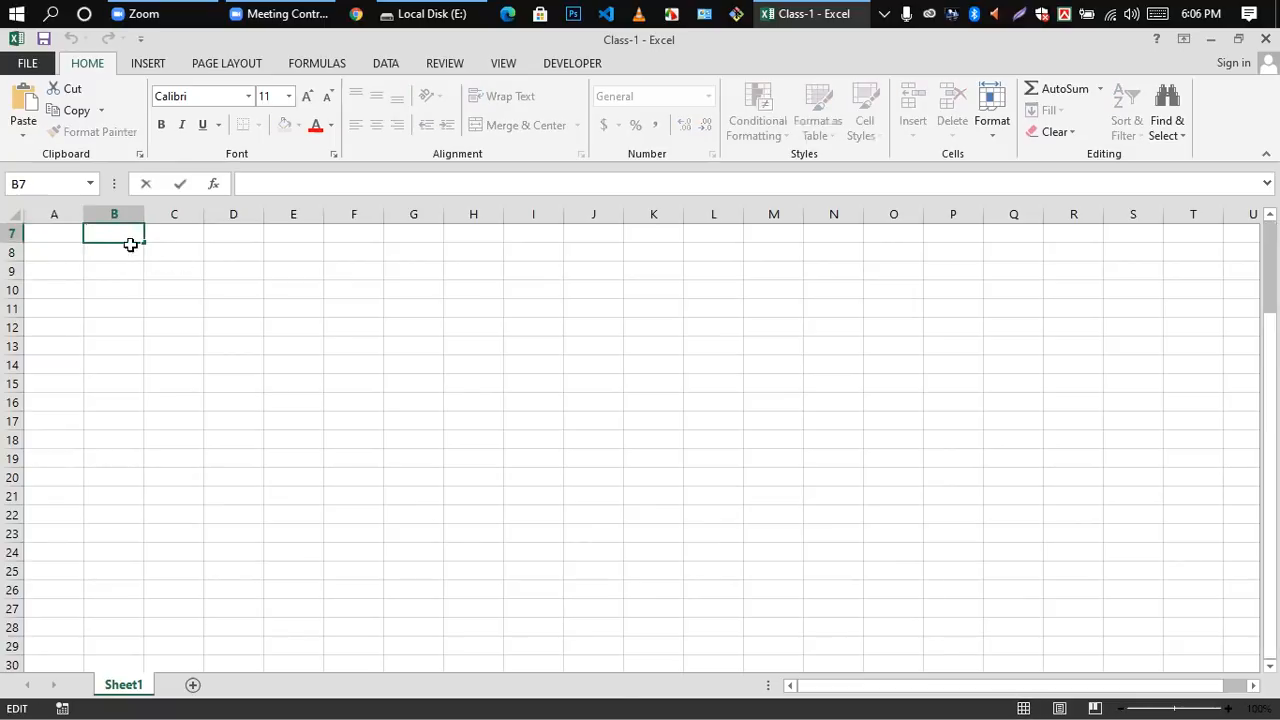
pyautogui.press('Return')
pyautogui.click(163, 232)
pyautogui.doubleClick(160, 232)
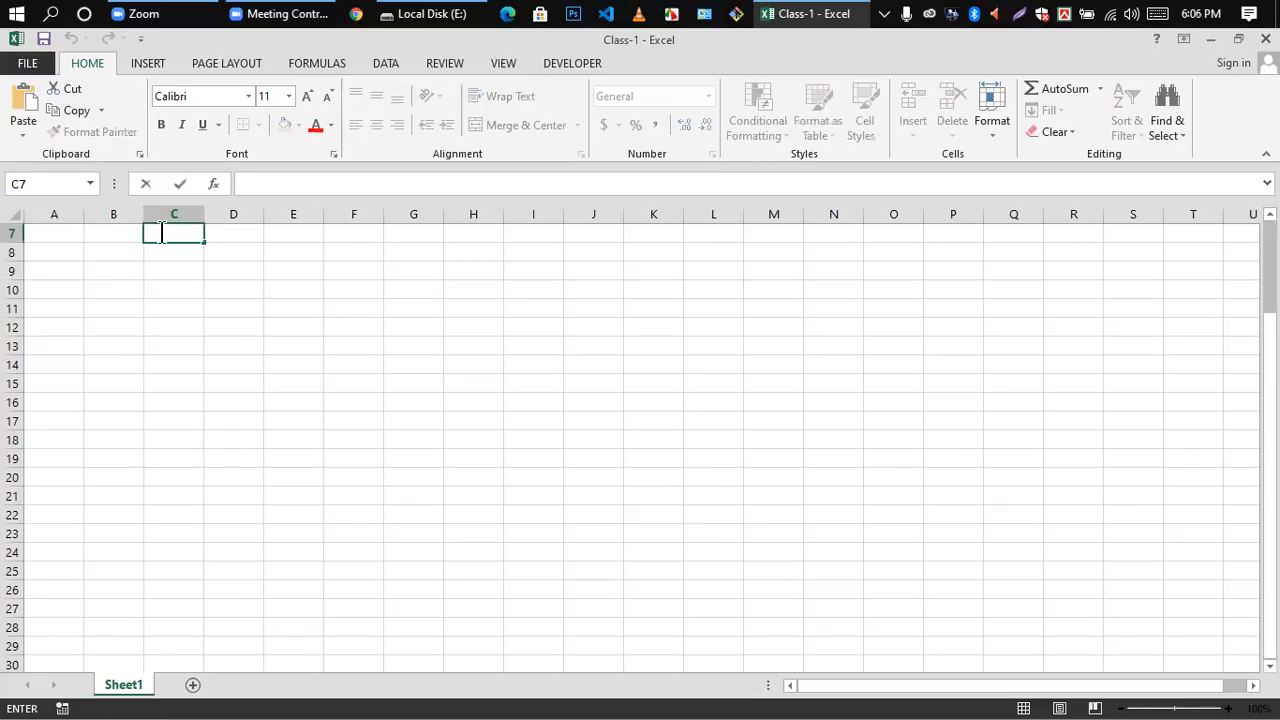
pyautogui.click(234, 234)
pyautogui.doubleClick(232, 234)
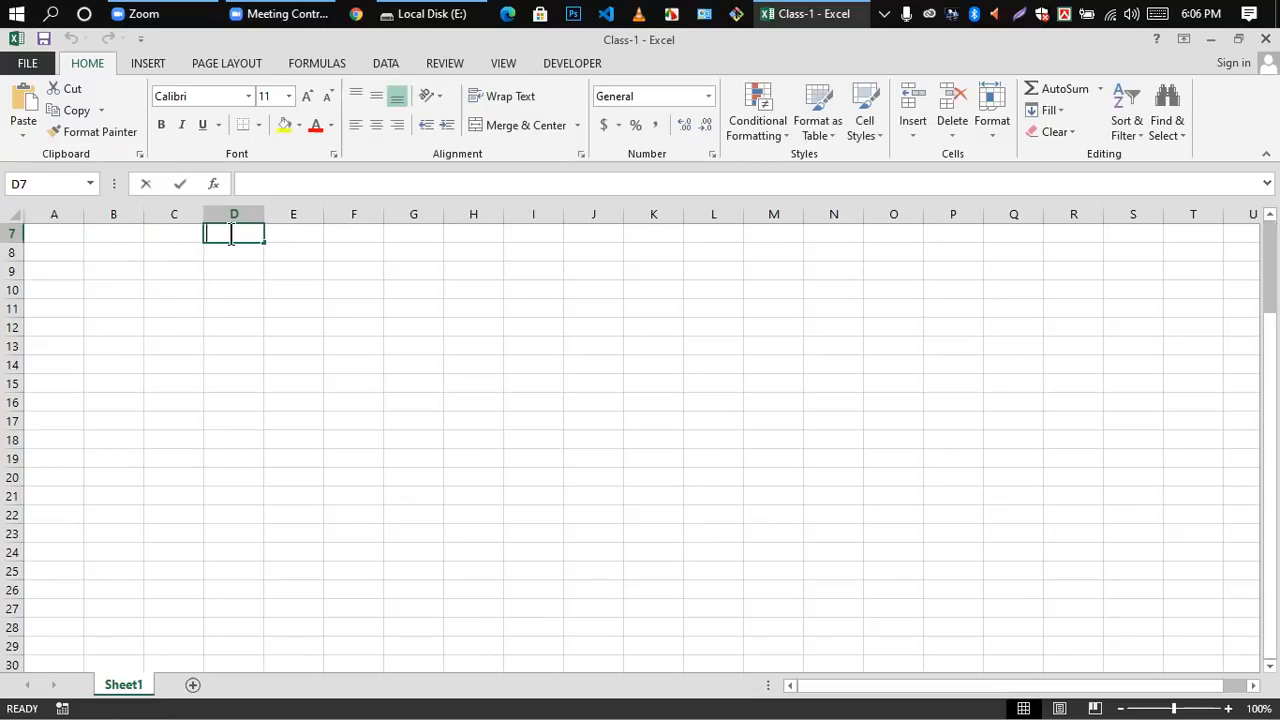
pyautogui.click(293, 235)
pyautogui.doubleClick(293, 235)
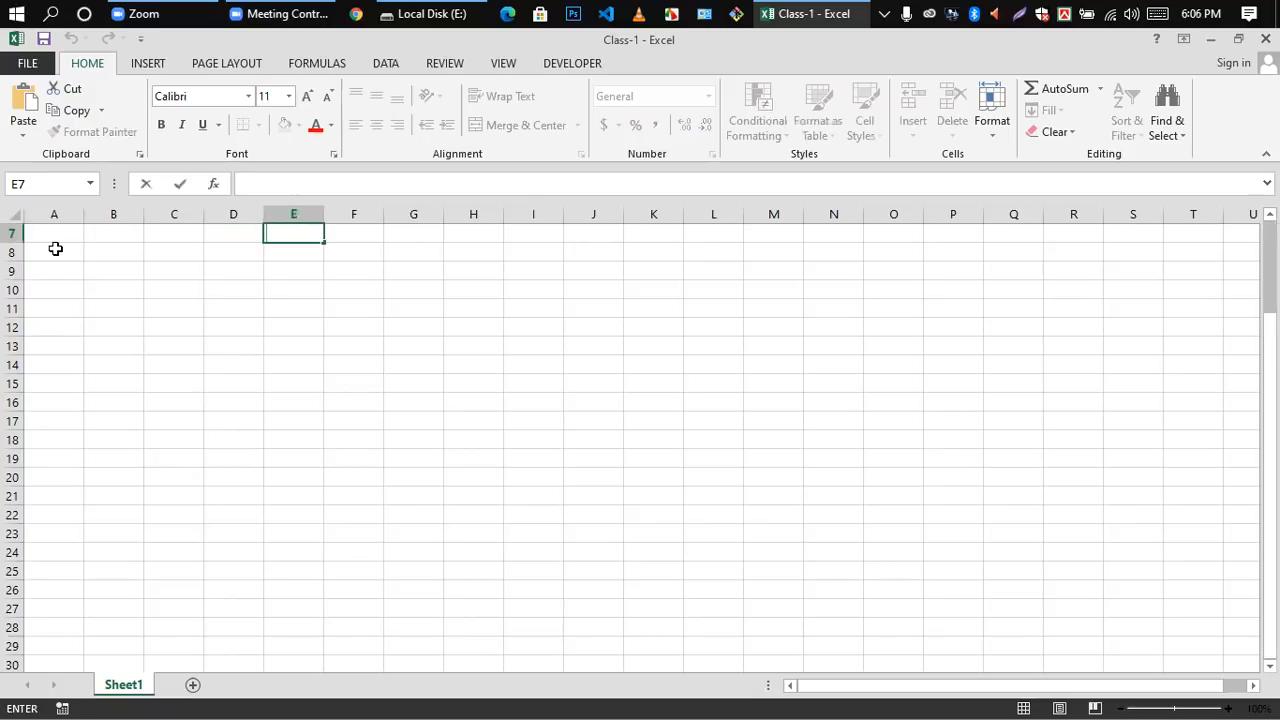
# Step: Open the empty cells A8 through F8 for editing in turn, and return to E8
pyautogui.doubleClick(56, 249)
pyautogui.doubleClick(104, 253)
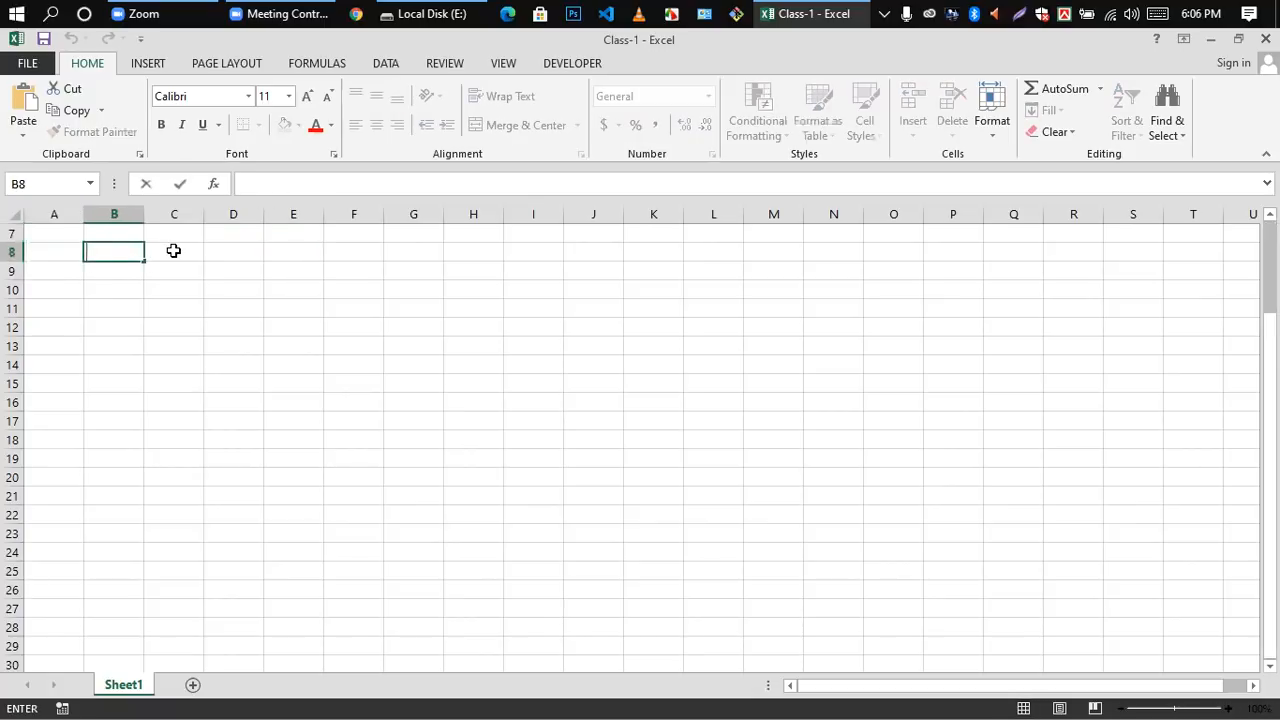
pyautogui.doubleClick(173, 250)
pyautogui.click(238, 253)
pyautogui.doubleClick(236, 253)
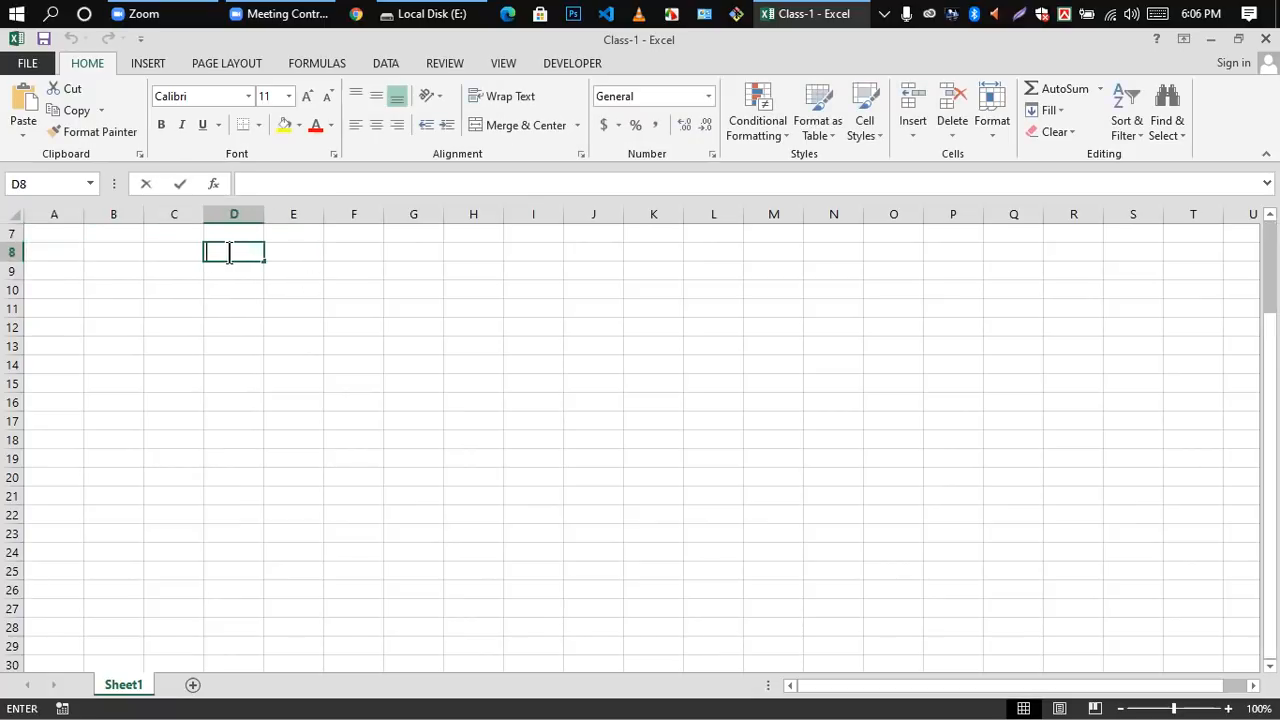
pyautogui.click(290, 254)
pyautogui.doubleClick(290, 254)
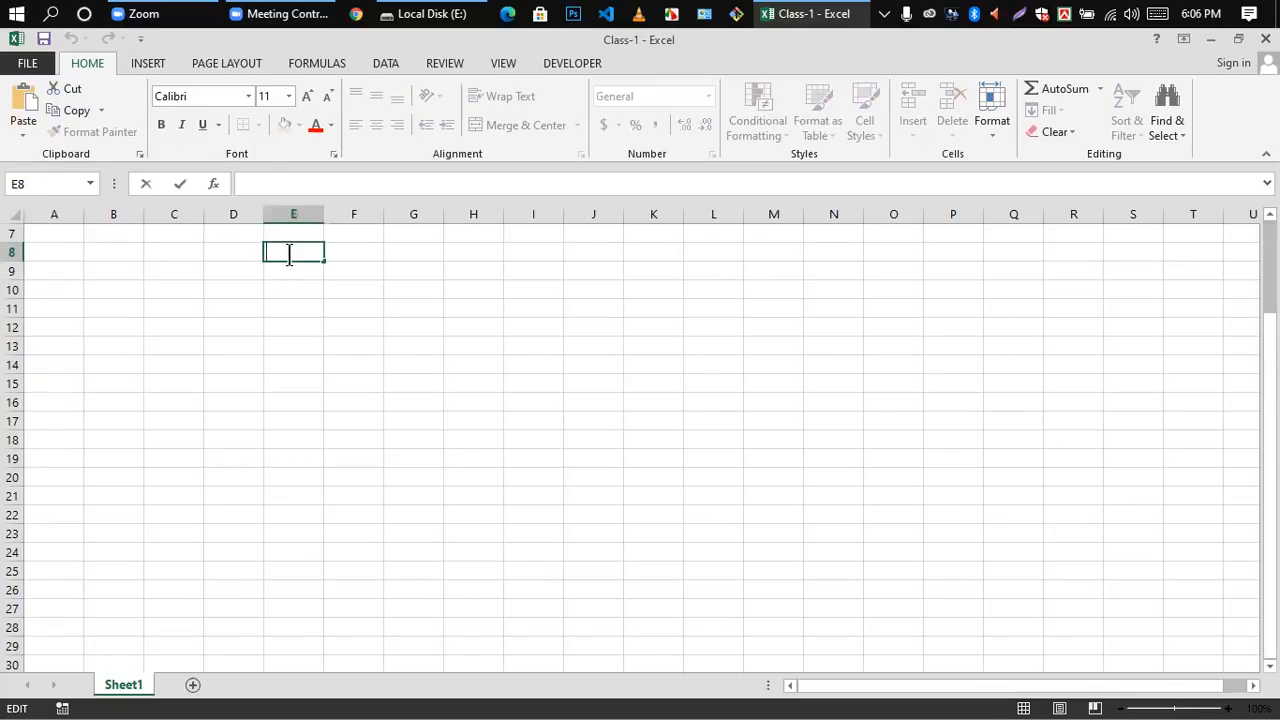
pyautogui.doubleClick(338, 253)
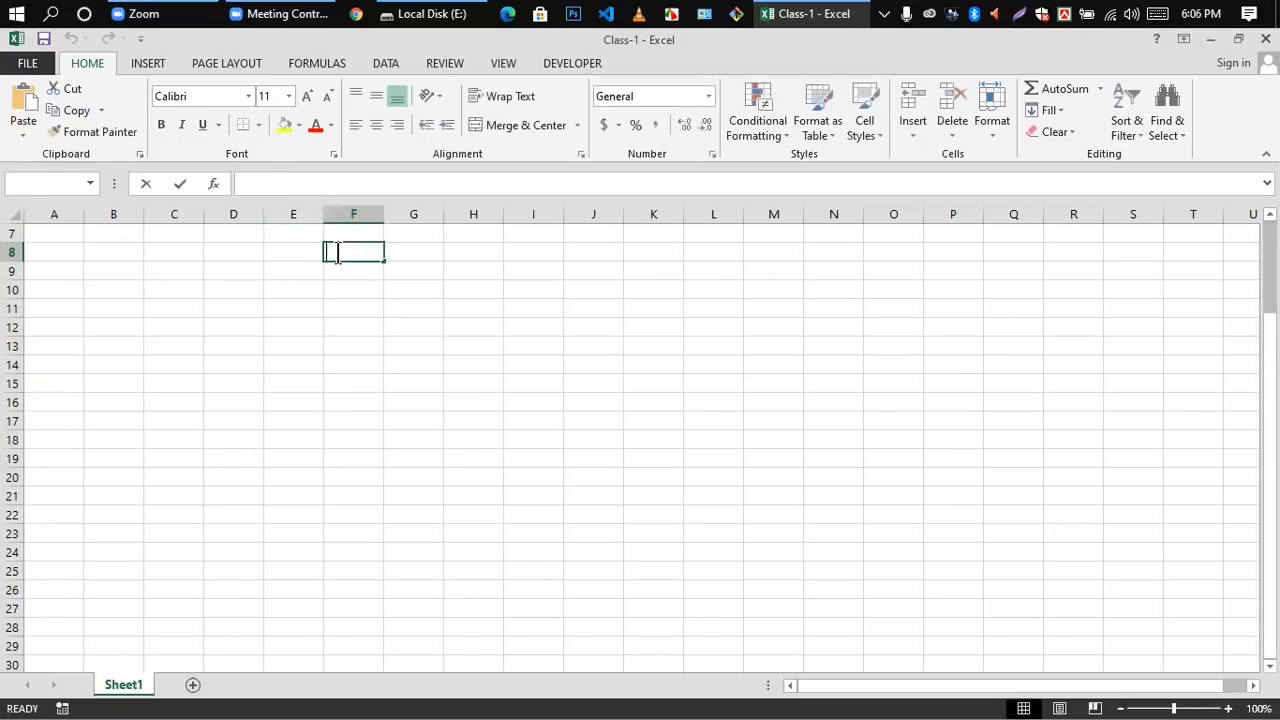
pyautogui.doubleClick(274, 255)
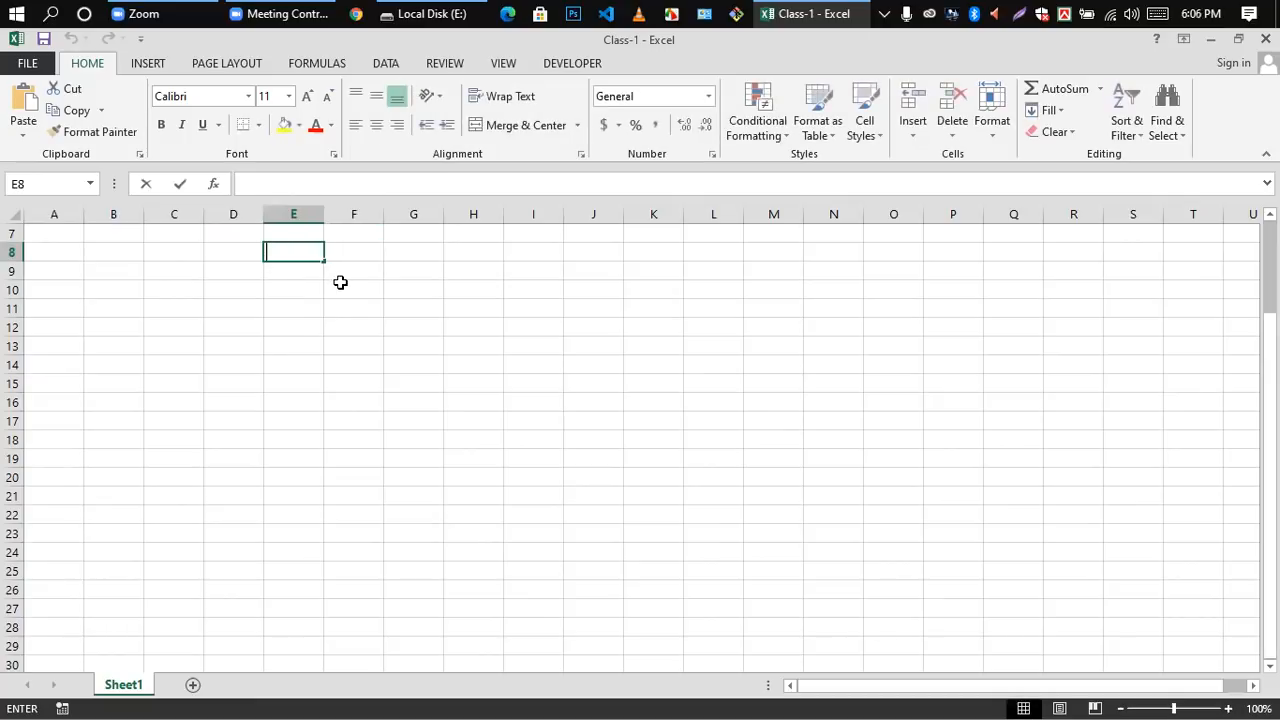
pyautogui.scroll(-1, 396, 476)
pyautogui.scroll(-1, 394, 363)
pyautogui.scroll(3, 391, 363)
pyautogui.scroll(-4, 380, 390)
pyautogui.scroll(3, 357, 415)
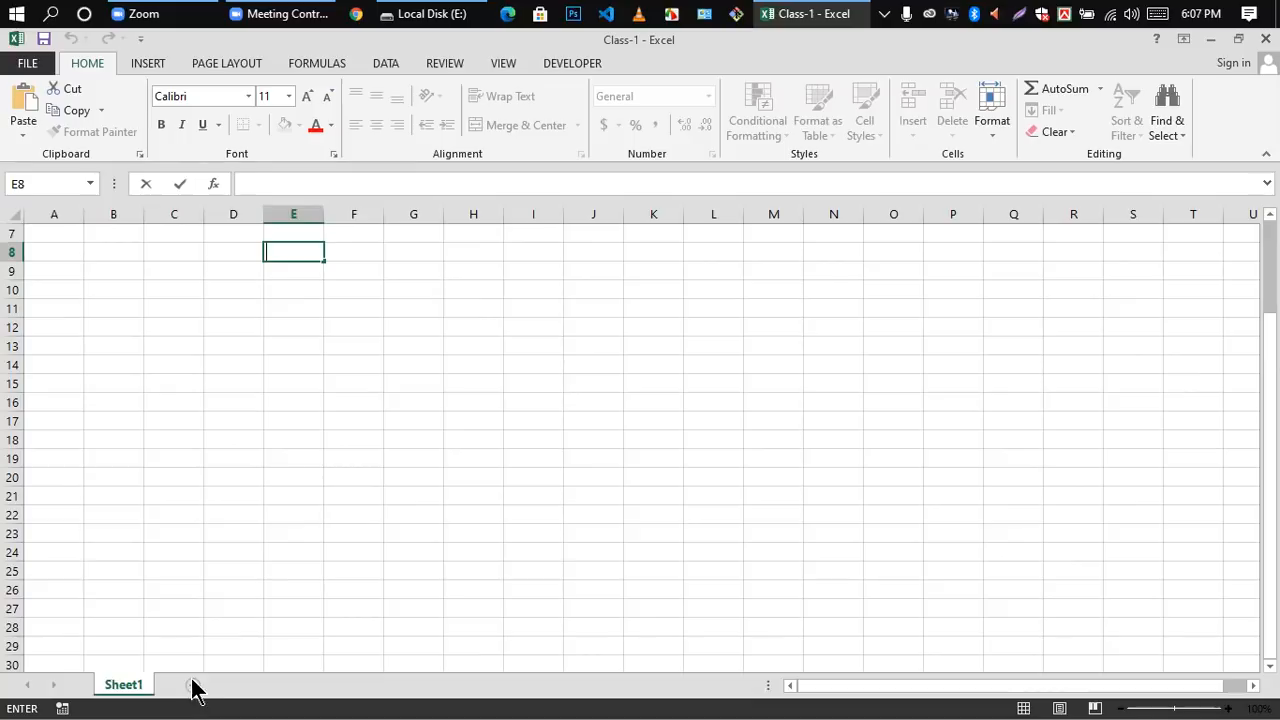
# Step: Leave cell editing on Sheet1 and add two worksheets, Sheet2 and Sheet3, to the workbook
pyautogui.click(127, 693)
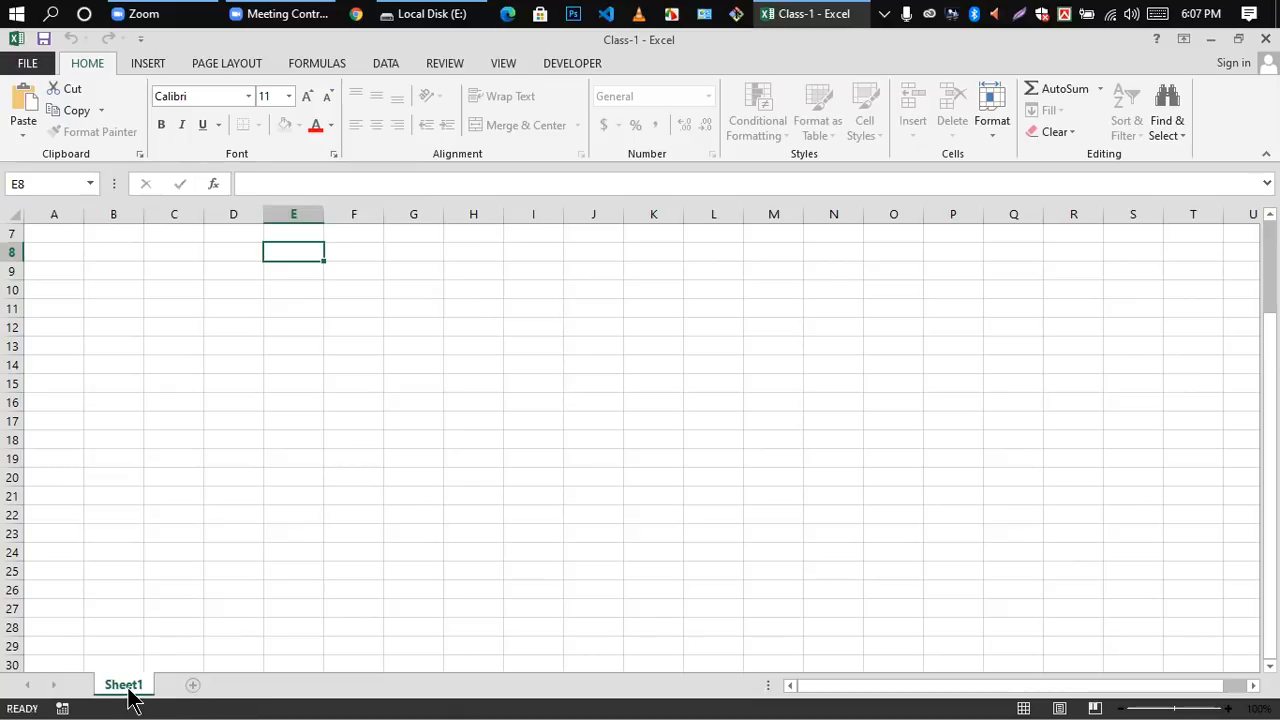
pyautogui.click(193, 686)
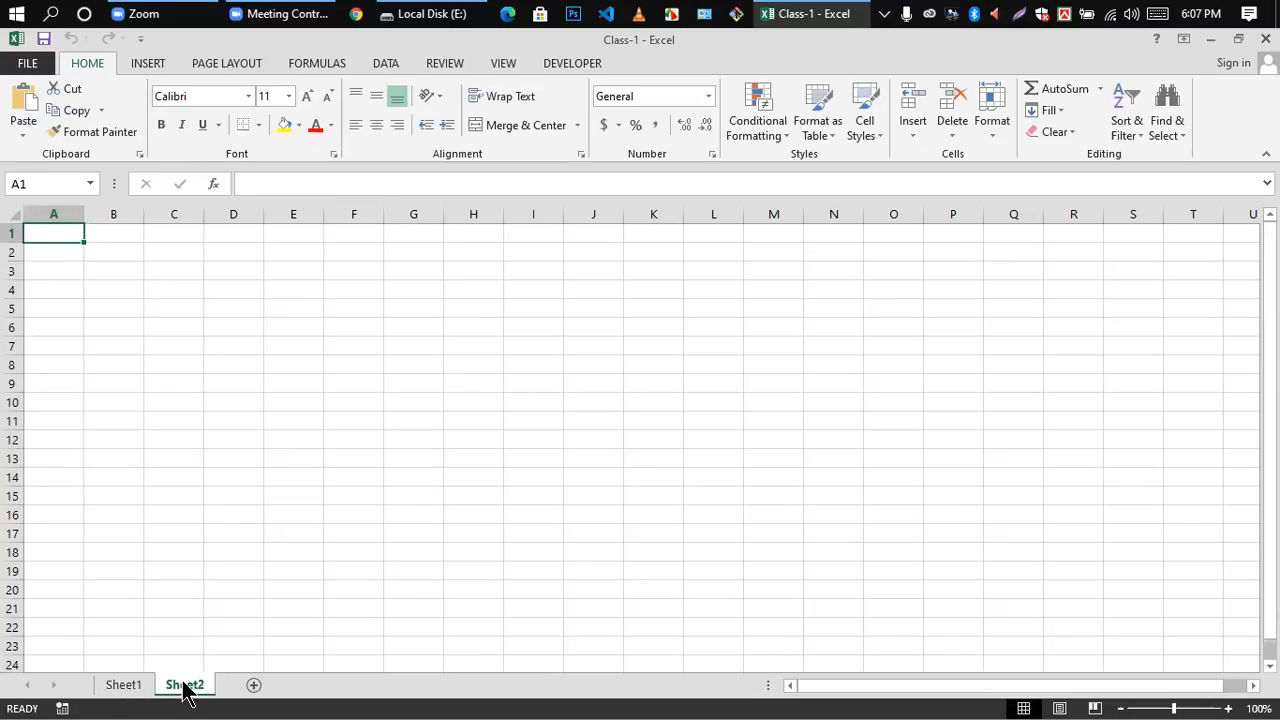
pyautogui.click(117, 688)
pyautogui.click(186, 690)
pyautogui.click(252, 686)
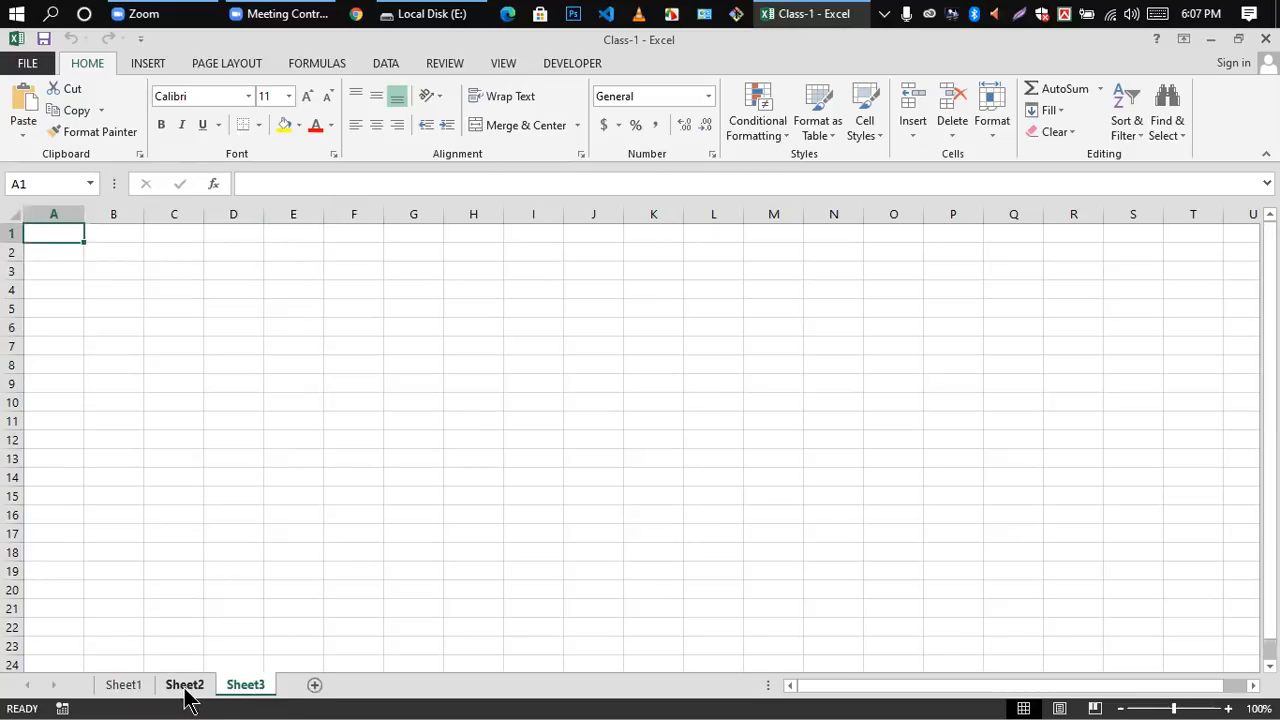
# Step: Visit each worksheet in turn, selecting B9 on Sheet1, B3 on Sheet2 and E5 on Sheet3, and return to Sheet1
pyautogui.click(130, 689)
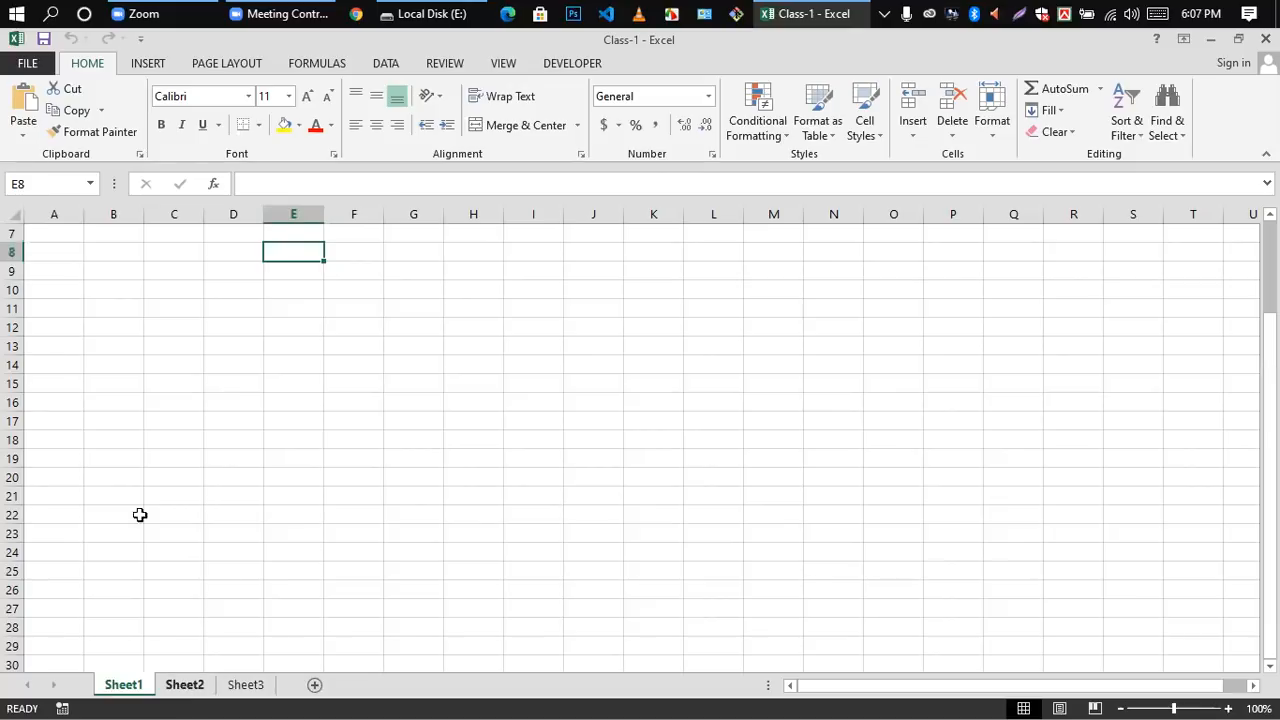
pyautogui.click(108, 276)
pyautogui.click(190, 690)
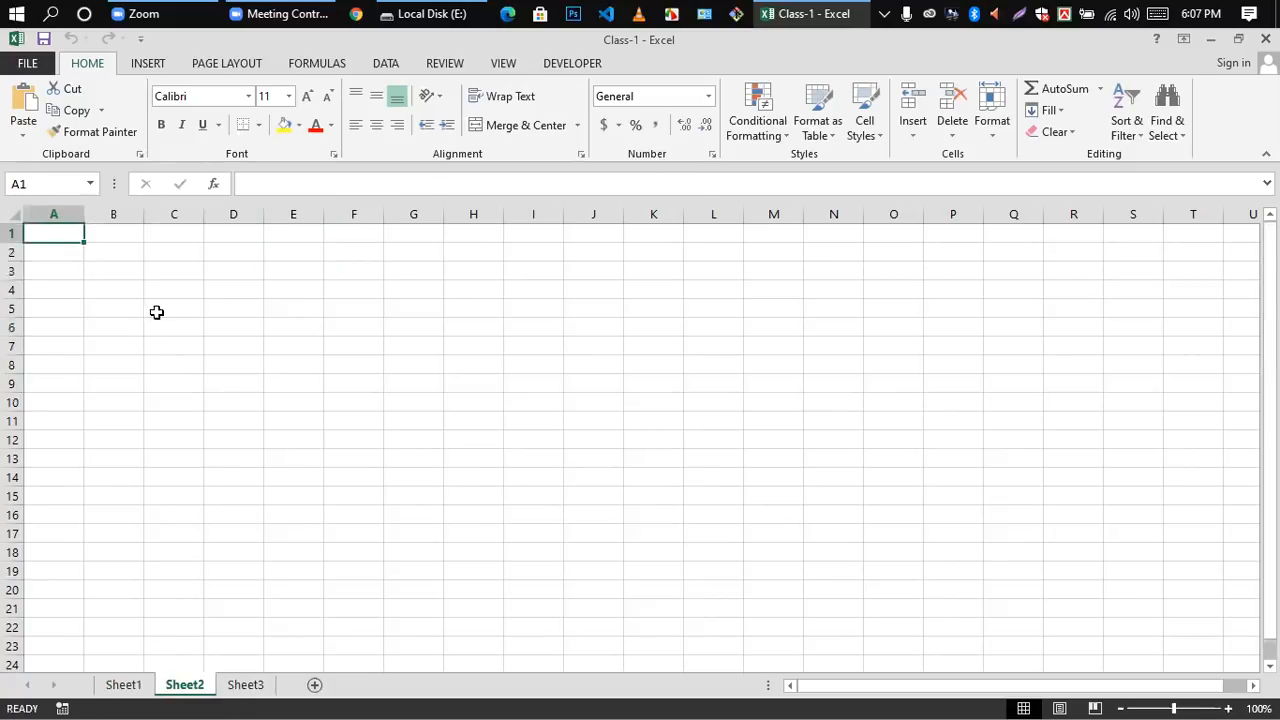
pyautogui.click(132, 271)
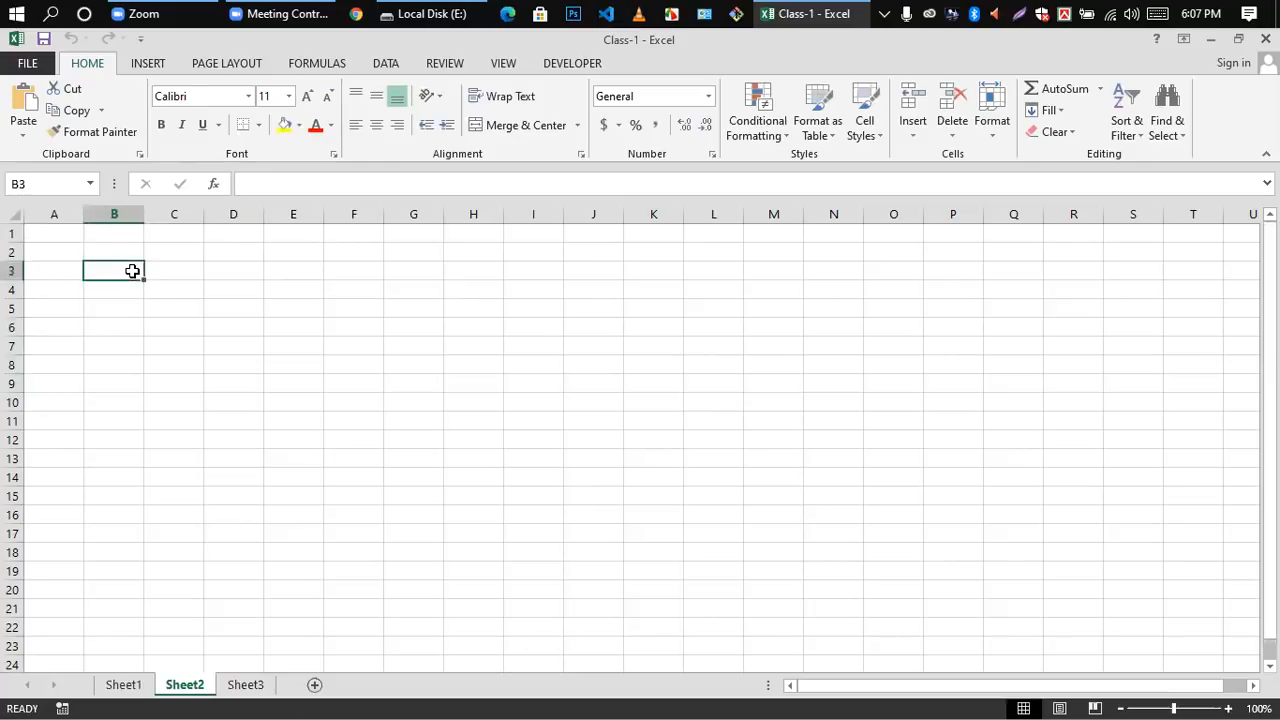
pyautogui.click(258, 686)
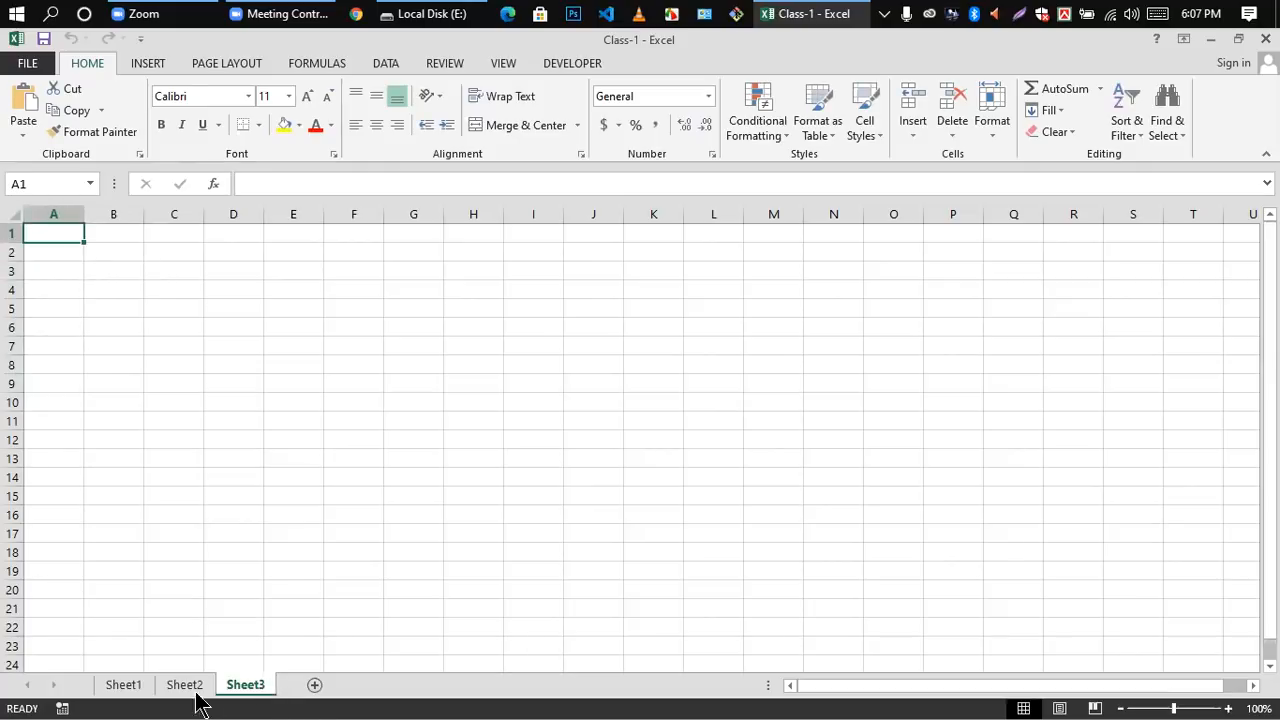
pyautogui.click(266, 309)
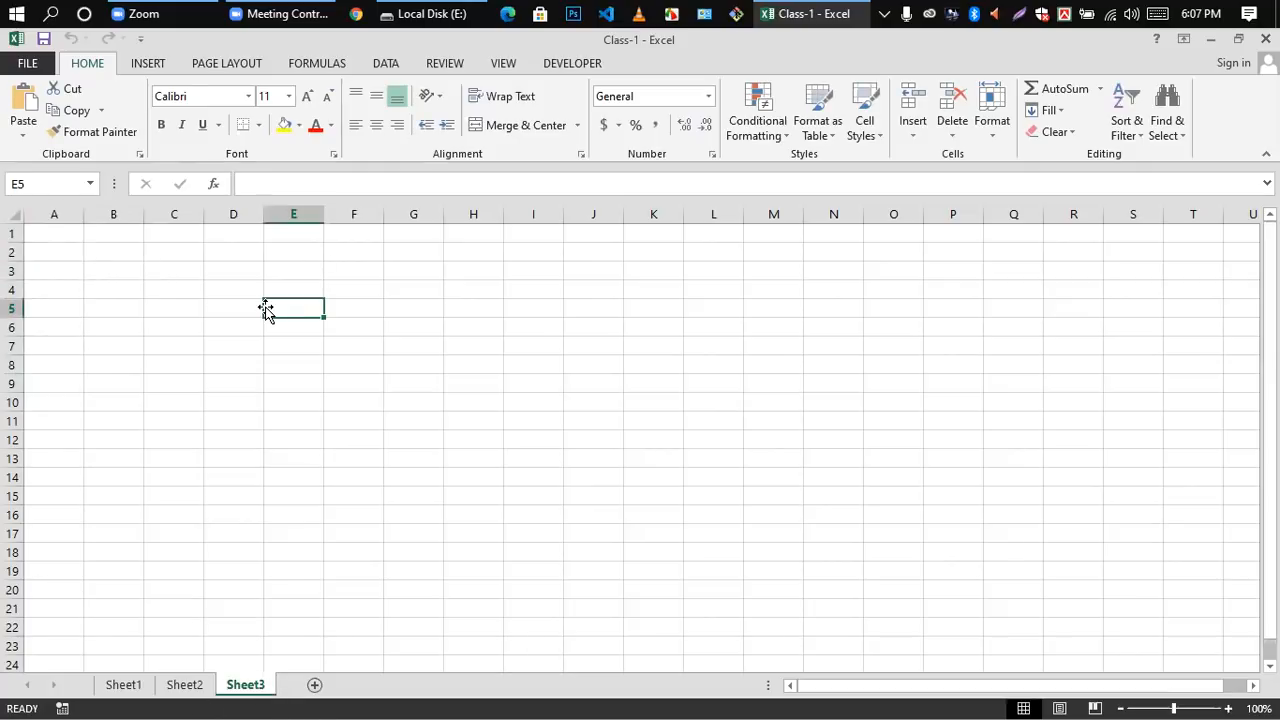
pyautogui.click(124, 687)
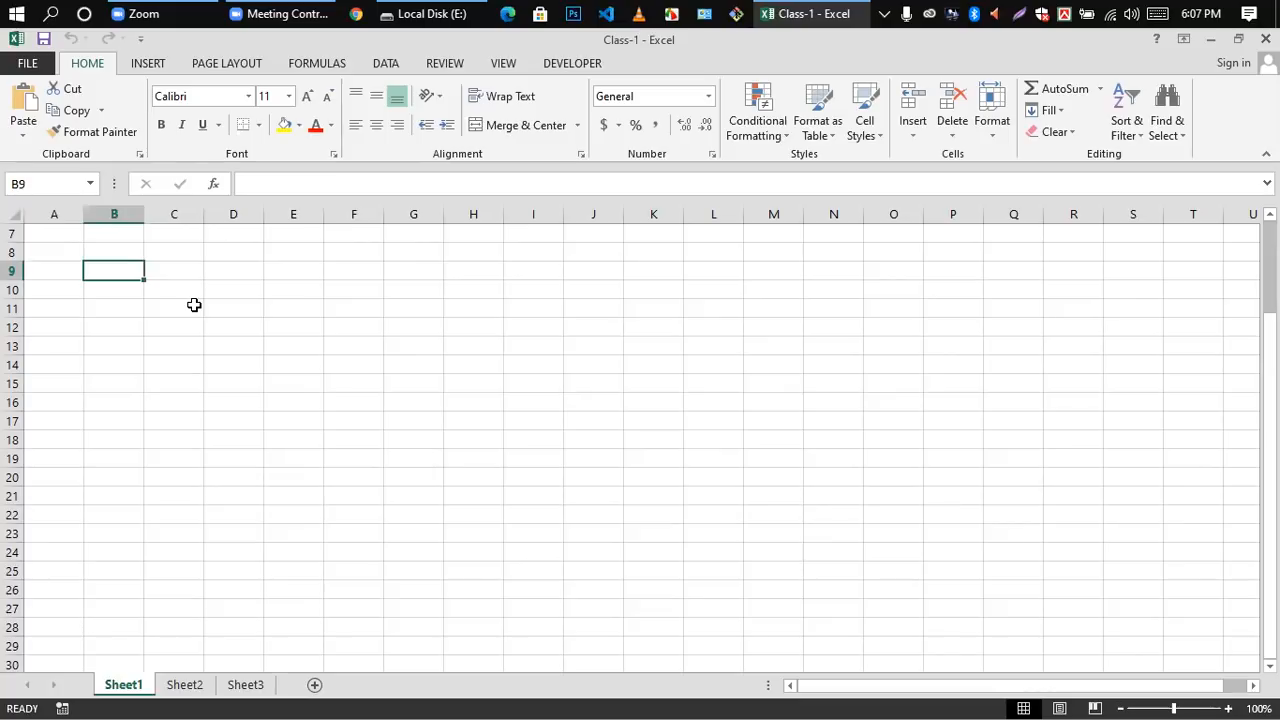
# Step: Select columns A through E of Sheet1 one after another, and finish on cell F7
pyautogui.click(57, 214)
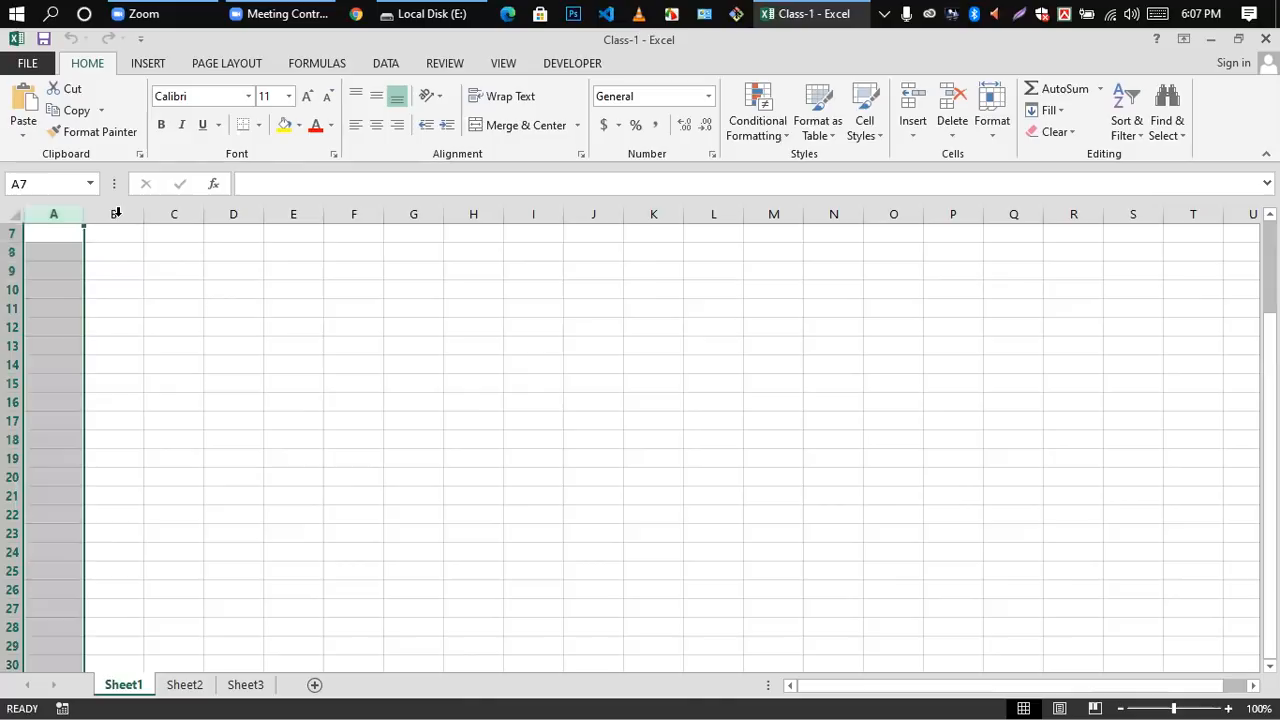
pyautogui.moveTo(114, 214); pyautogui.dragTo(162, 231)
pyautogui.click(178, 214)
pyautogui.click(229, 213)
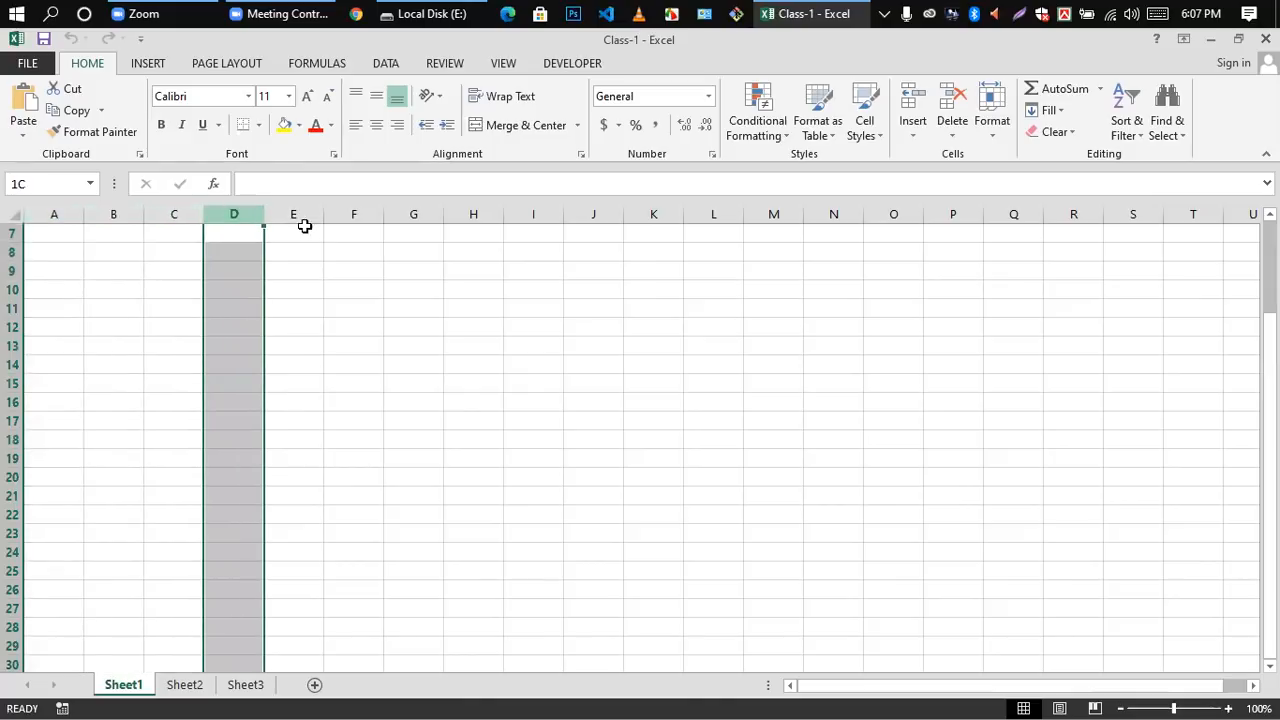
pyautogui.click(298, 216)
pyautogui.click(372, 231)
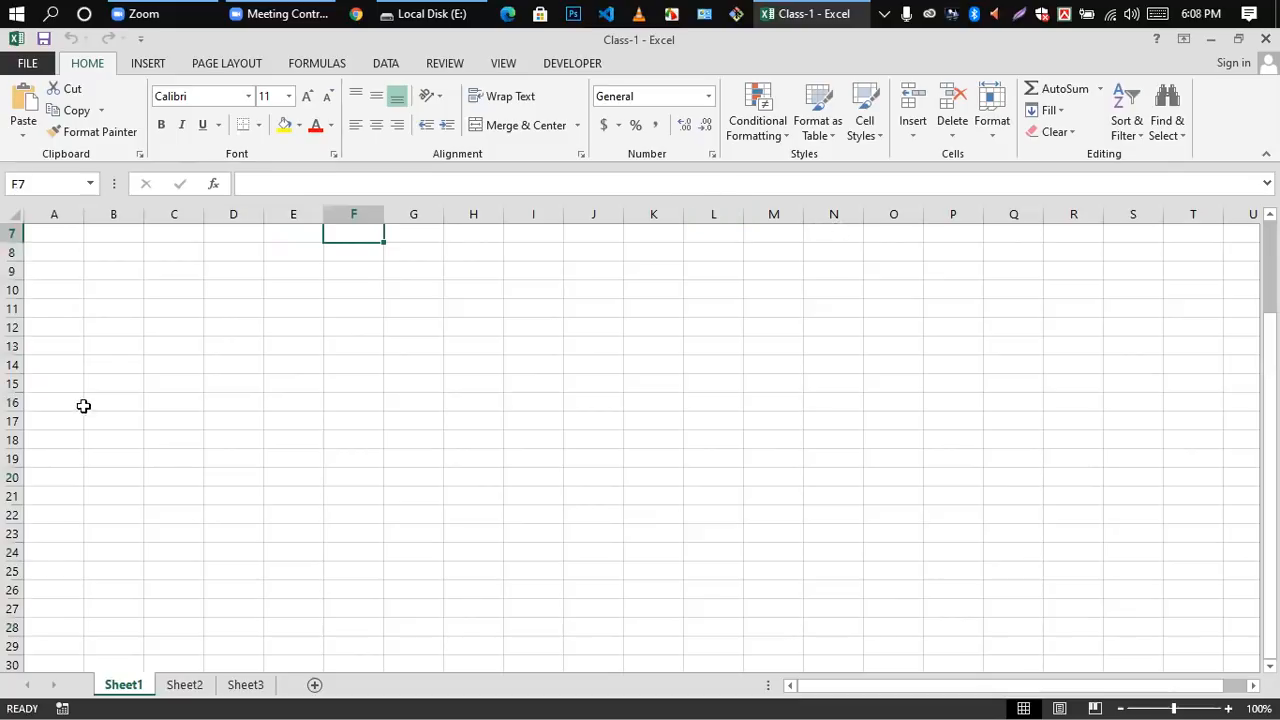
pyautogui.scroll(2, 37, 300)
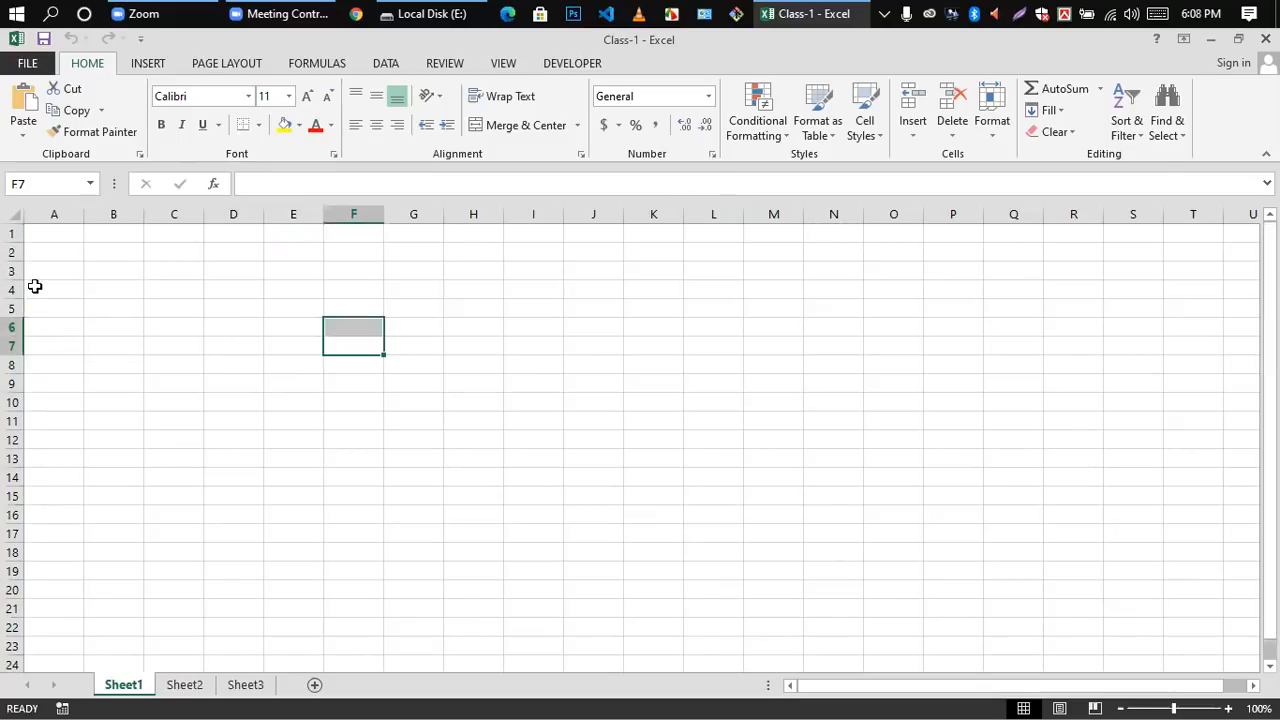
# Step: Select the whole of row 1, cell E7 and the whole of column A in turn, and finish on cell D11
pyautogui.click(14, 234)
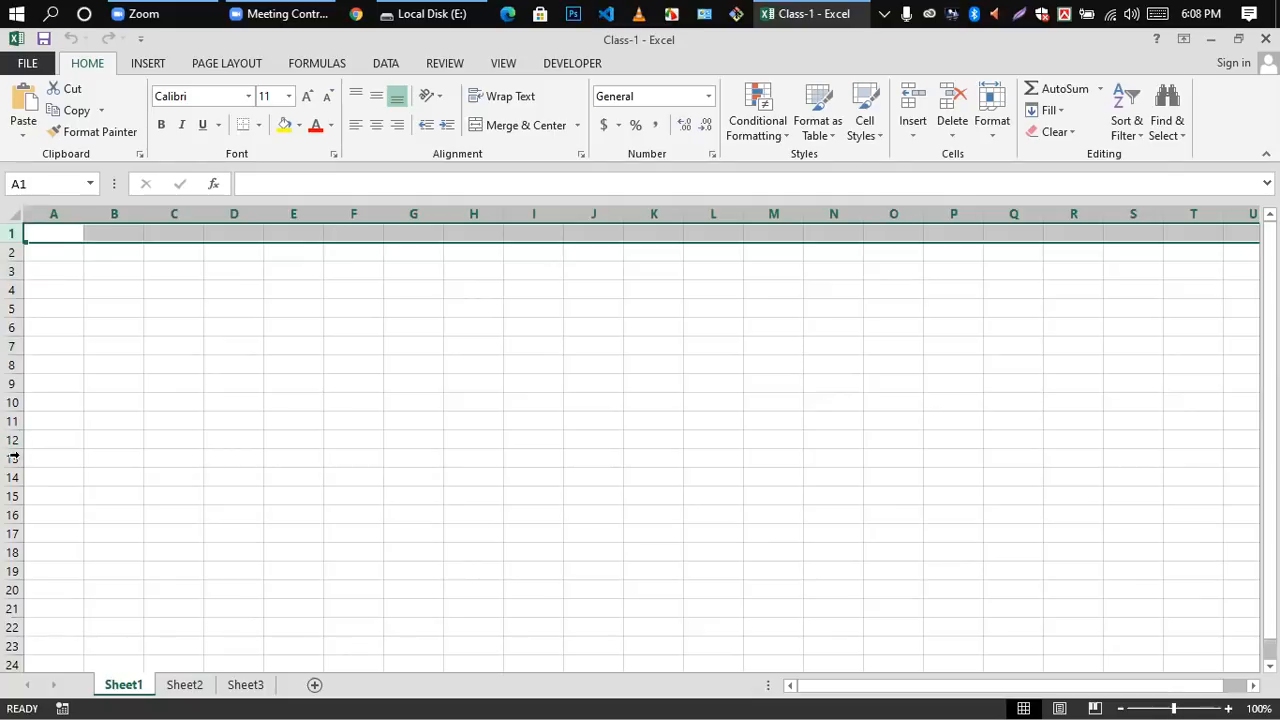
pyautogui.click(300, 346)
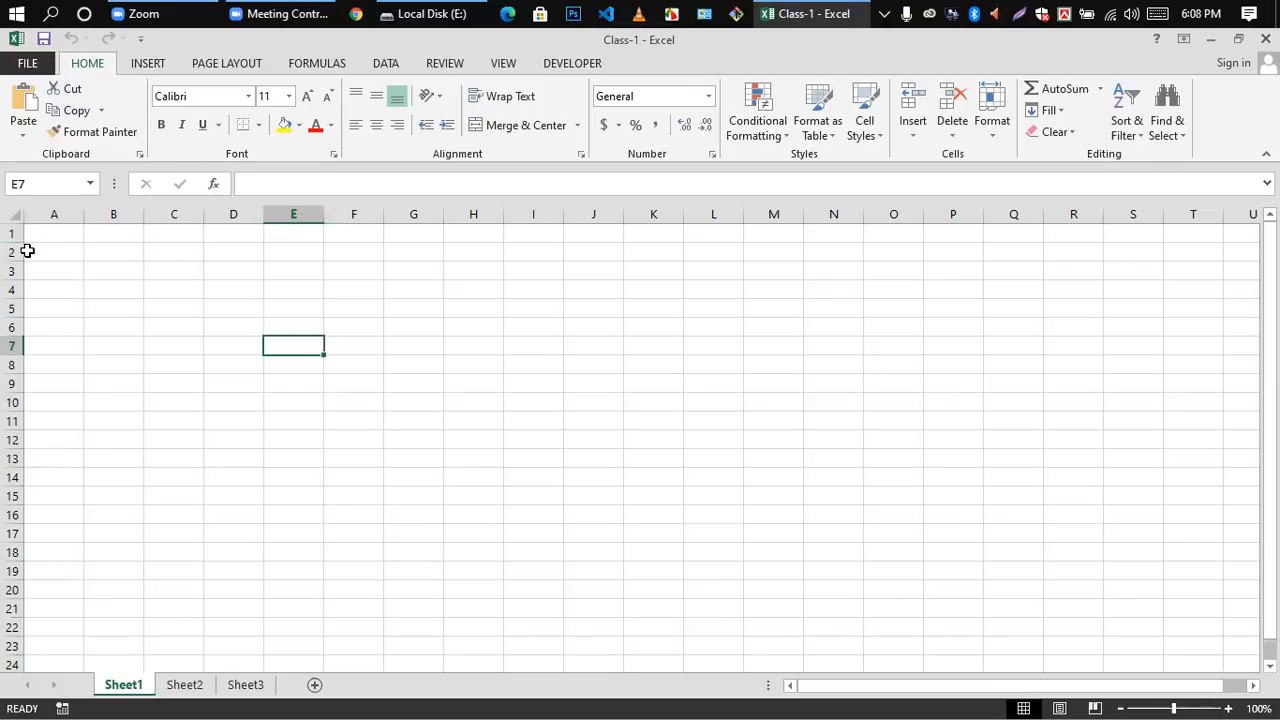
pyautogui.click(70, 215)
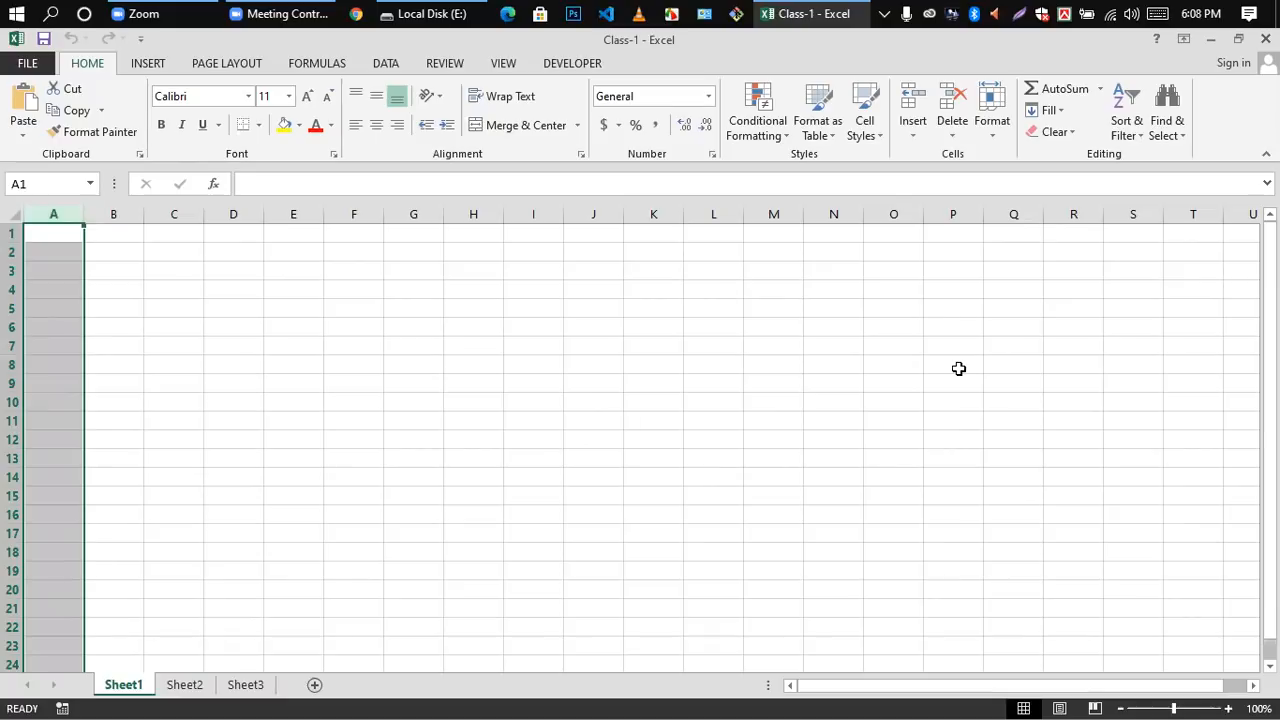
pyautogui.click(252, 418)
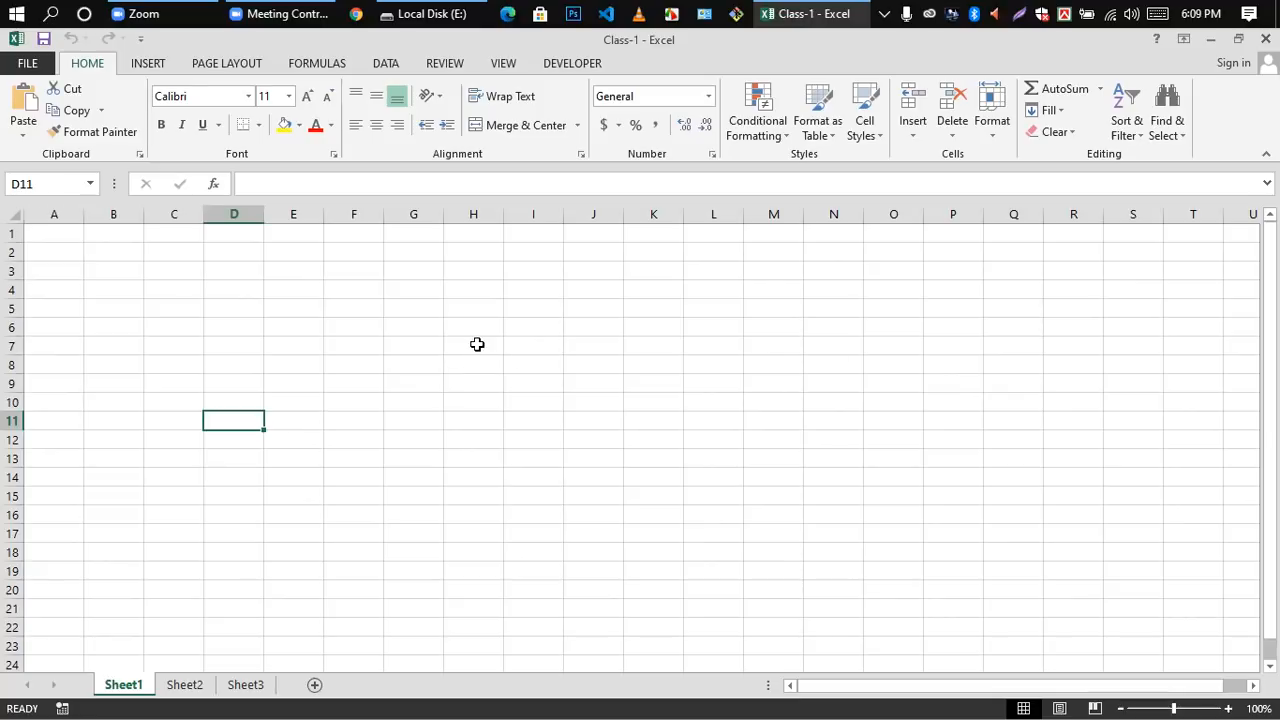
# Step: Select the individual cells H7, B2, A1 and B6 on Sheet1 one after another
pyautogui.click(477, 346)
pyautogui.click(124, 247)
pyautogui.click(49, 229)
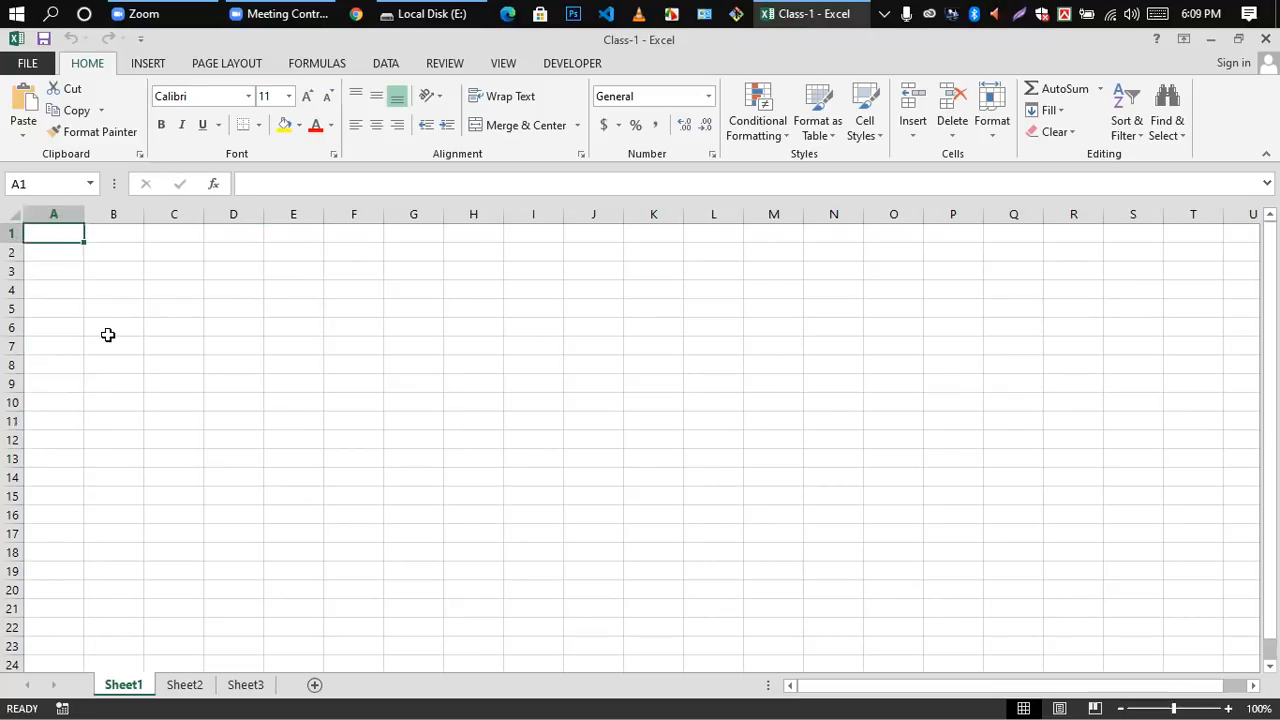
pyautogui.click(106, 334)
# Step: Open the empty cell A2 for editing repeatedly, and move through E4 and C5 to cell J11
pyautogui.click(64, 250)
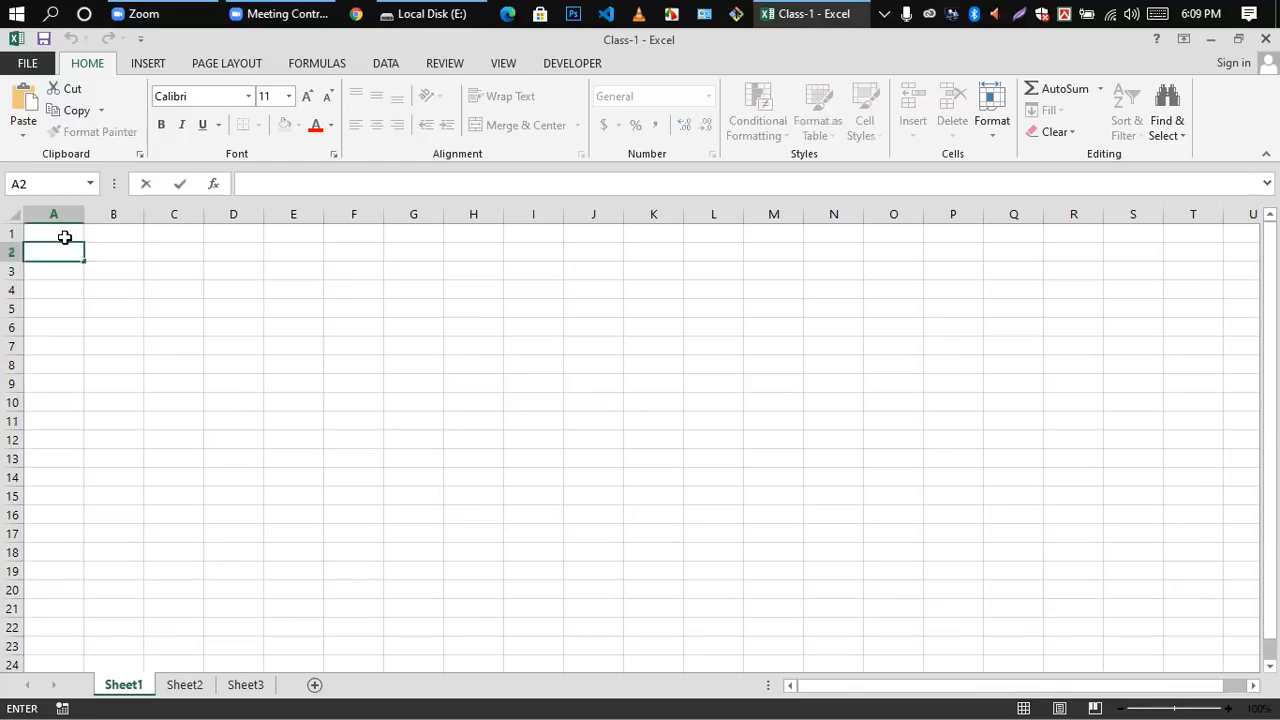
pyautogui.click(114, 272)
pyautogui.click(62, 256)
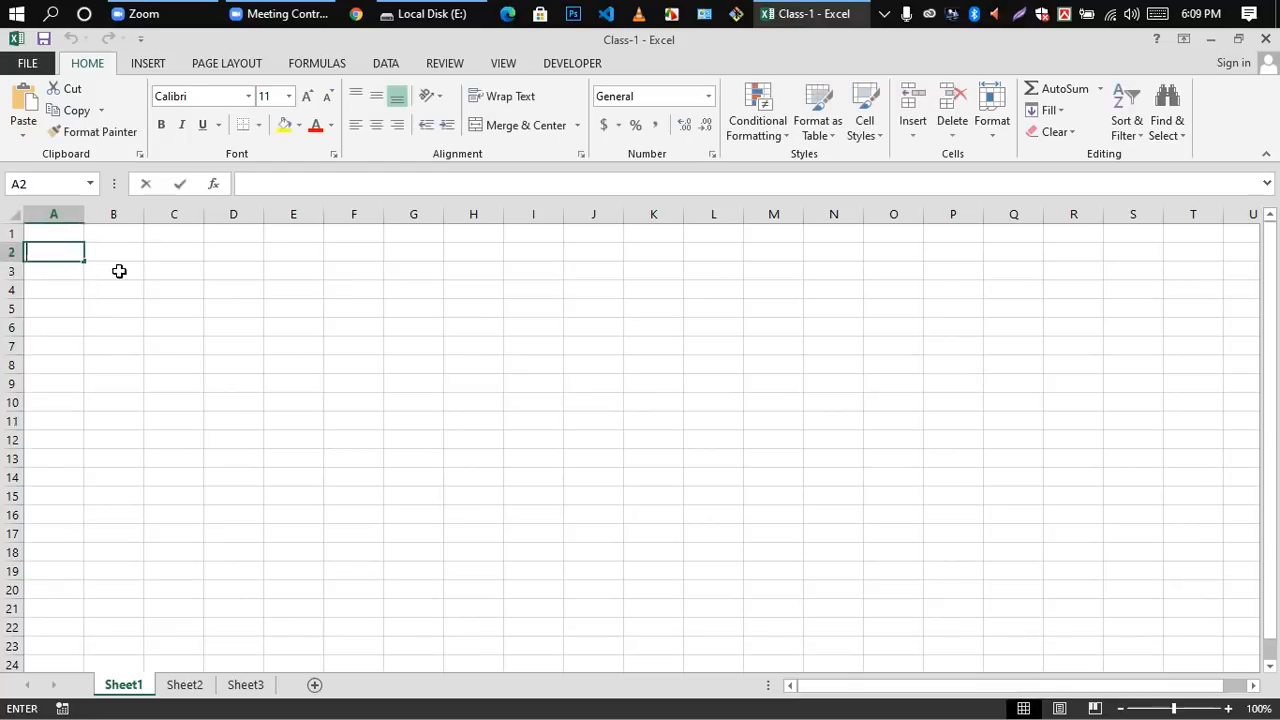
pyautogui.click(106, 251)
pyautogui.doubleClick(65, 253)
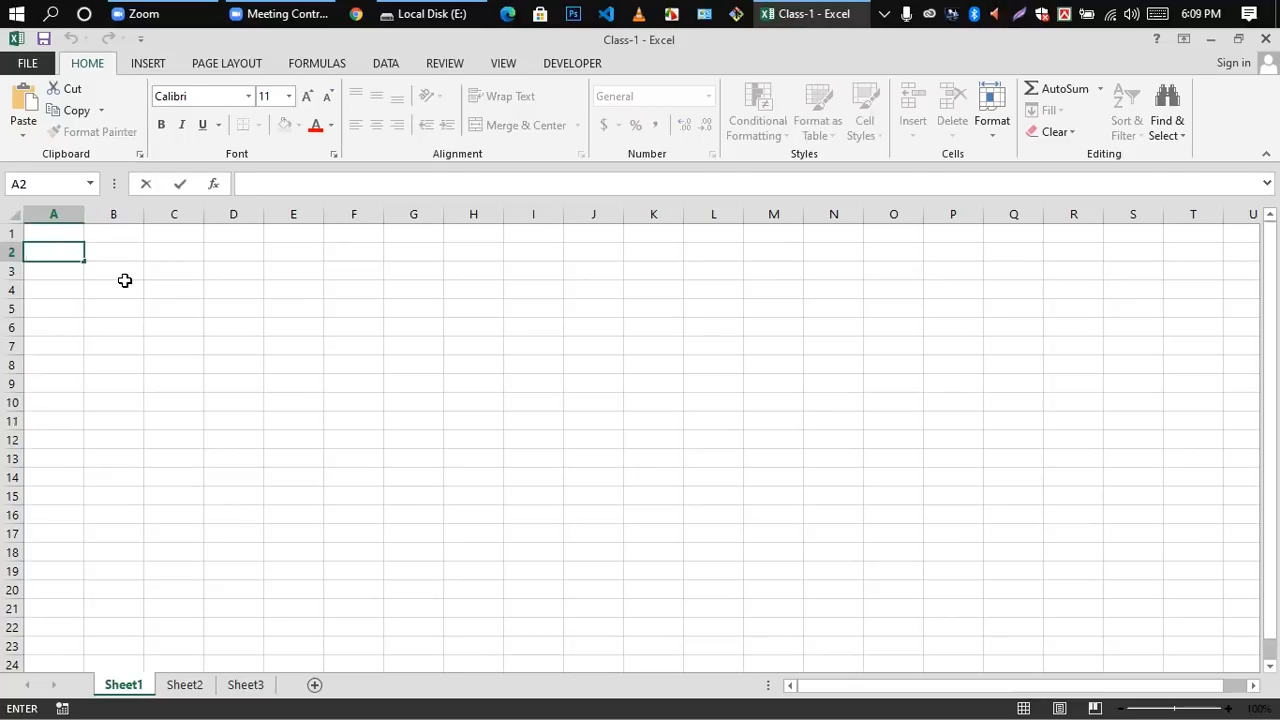
pyautogui.click(297, 297)
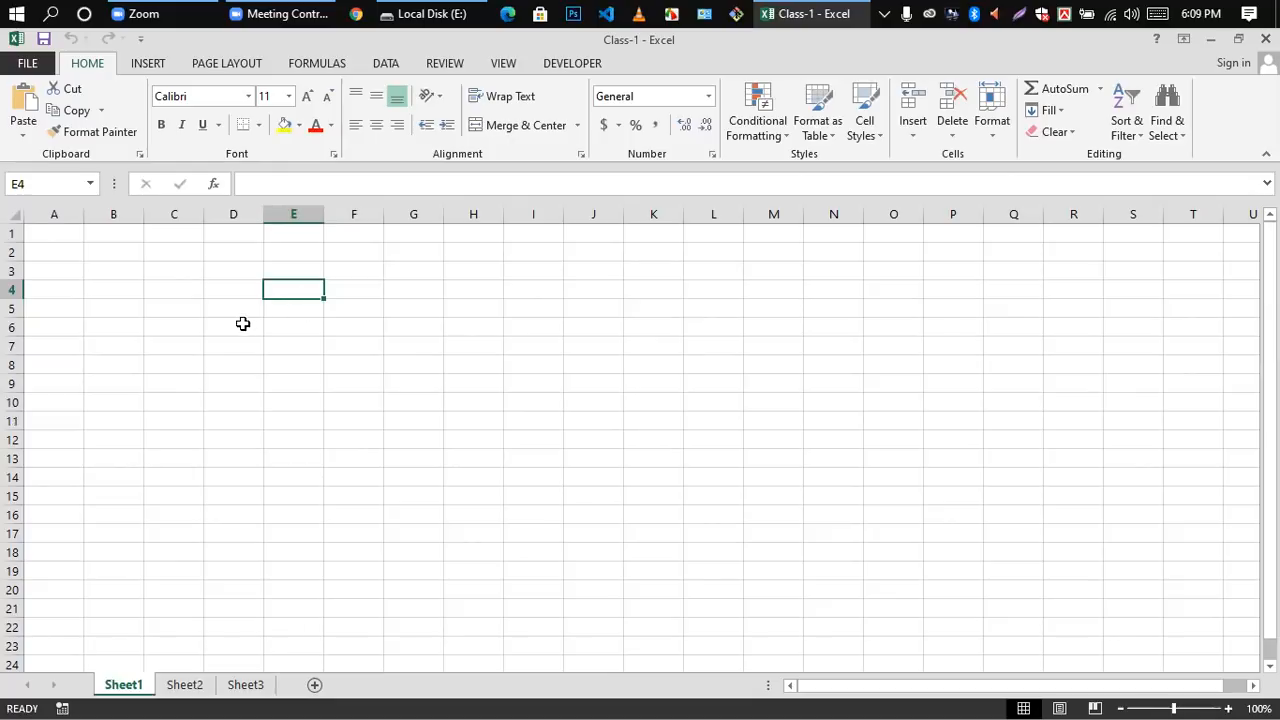
pyautogui.click(187, 305)
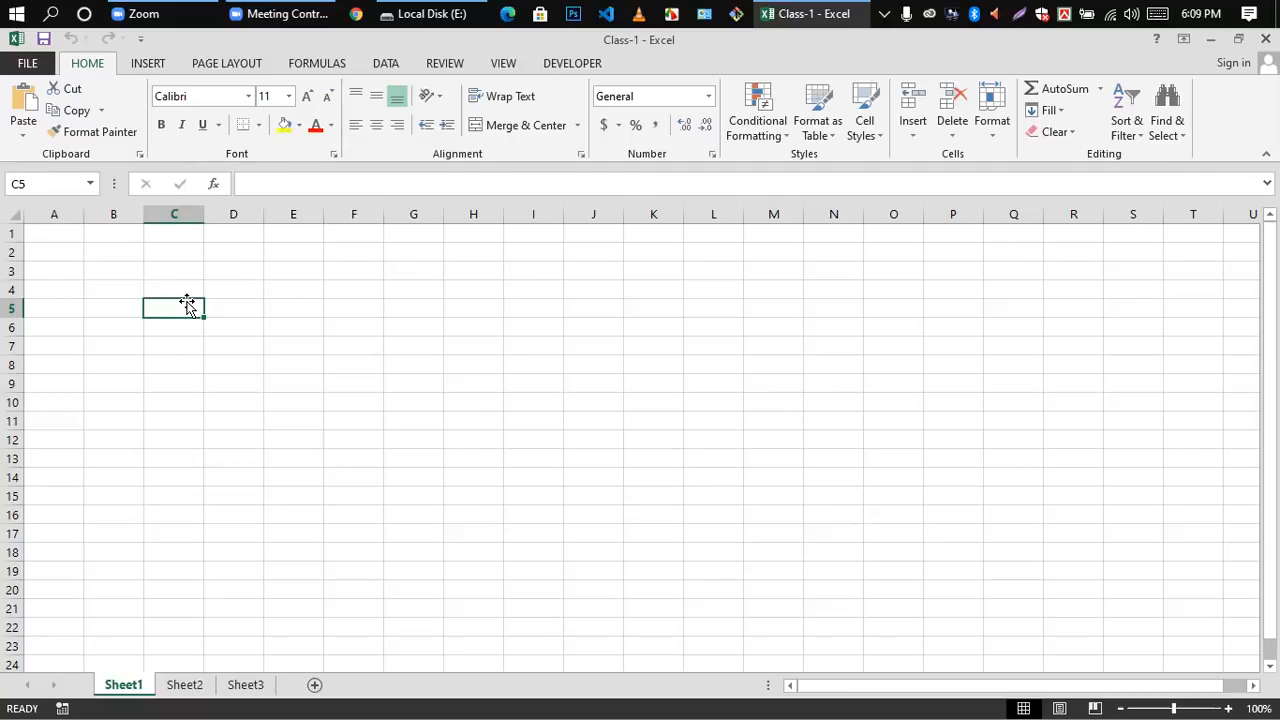
pyautogui.click(594, 418)
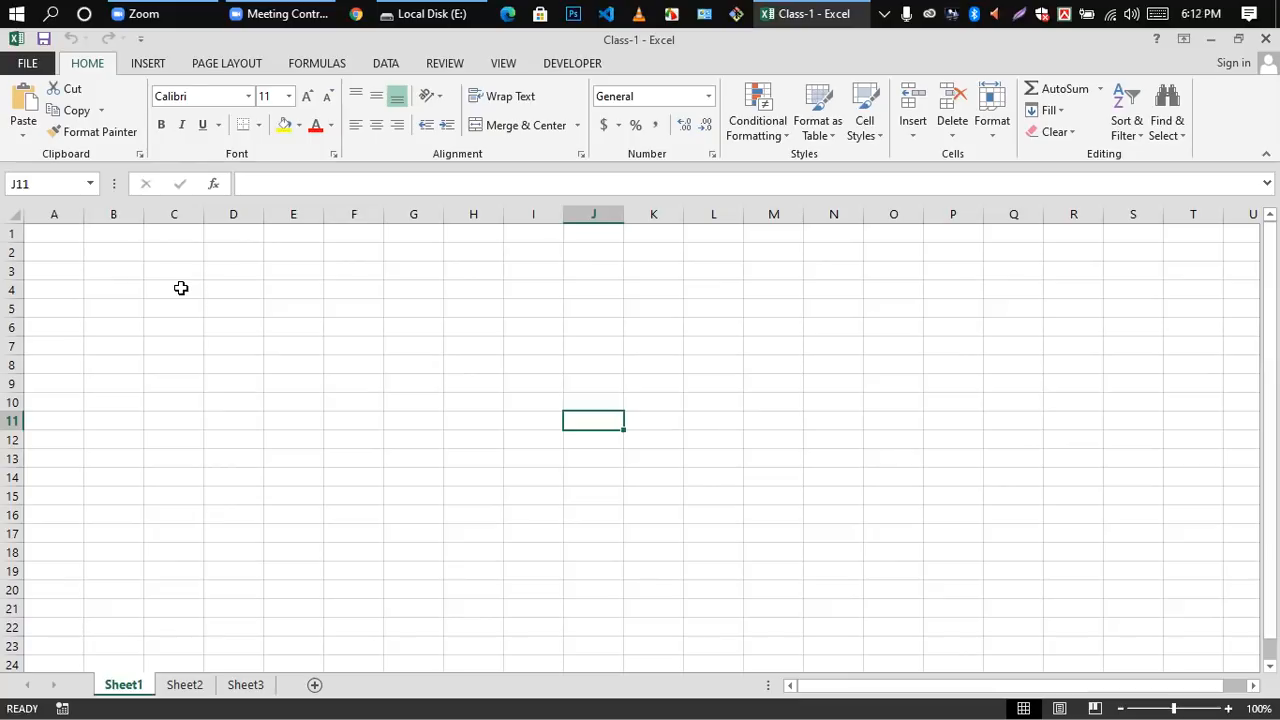
# Step: Try starting a formula with + in cell D3, referencing first D4 and then G15, and cancel the entry
pyautogui.click(234, 276)
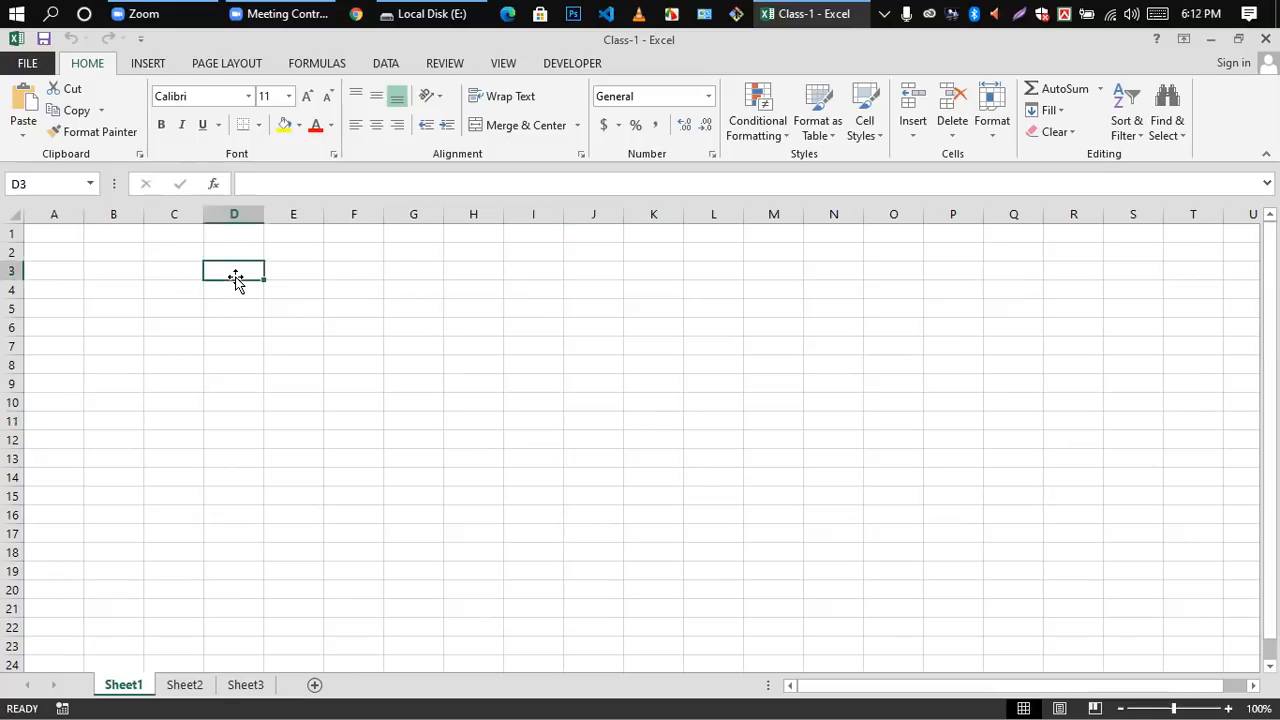
pyautogui.doubleClick(241, 262)
pyautogui.doubleClick(237, 272)
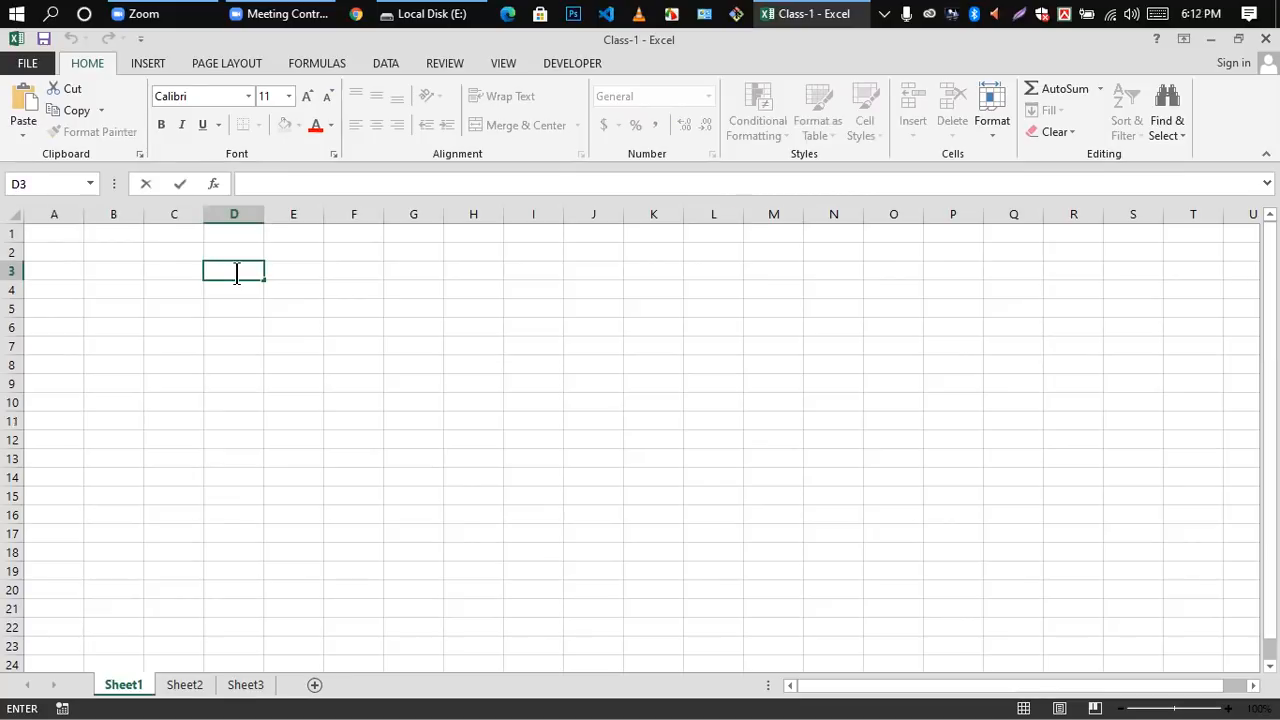
pyautogui.write('+')
pyautogui.click(233, 297)
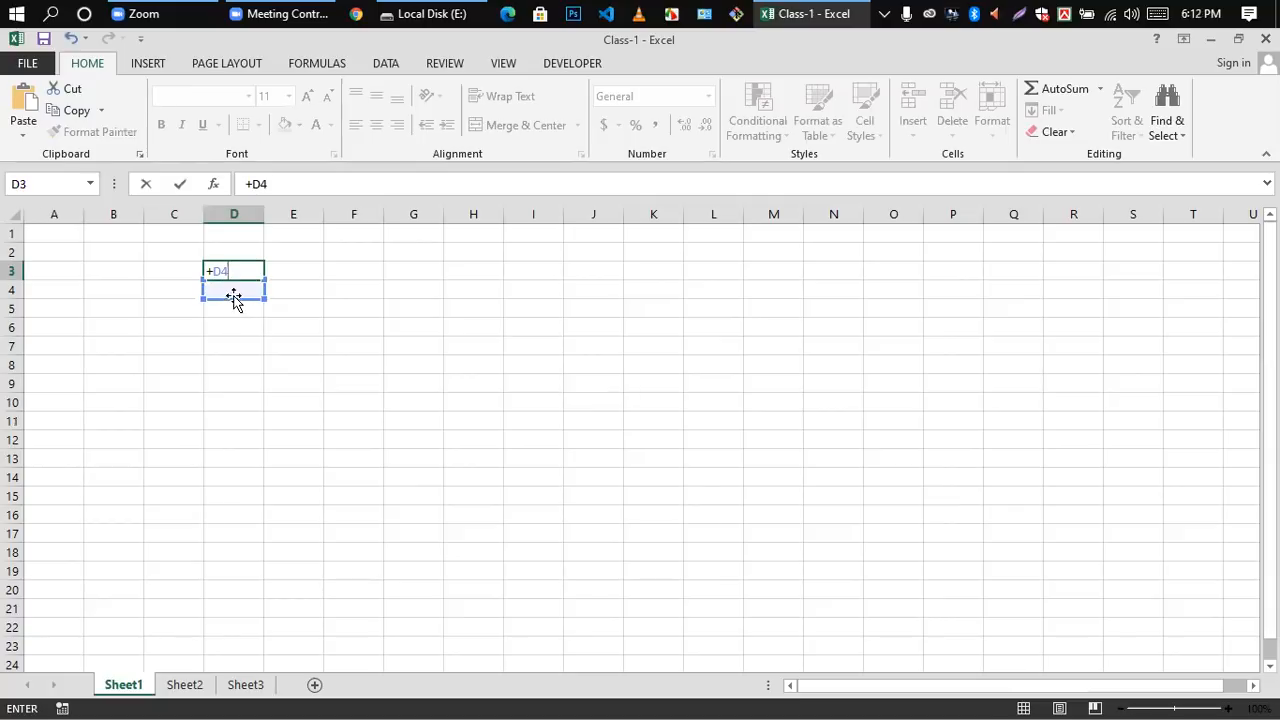
pyautogui.press('BackSpace')
pyautogui.press('BackSpace')
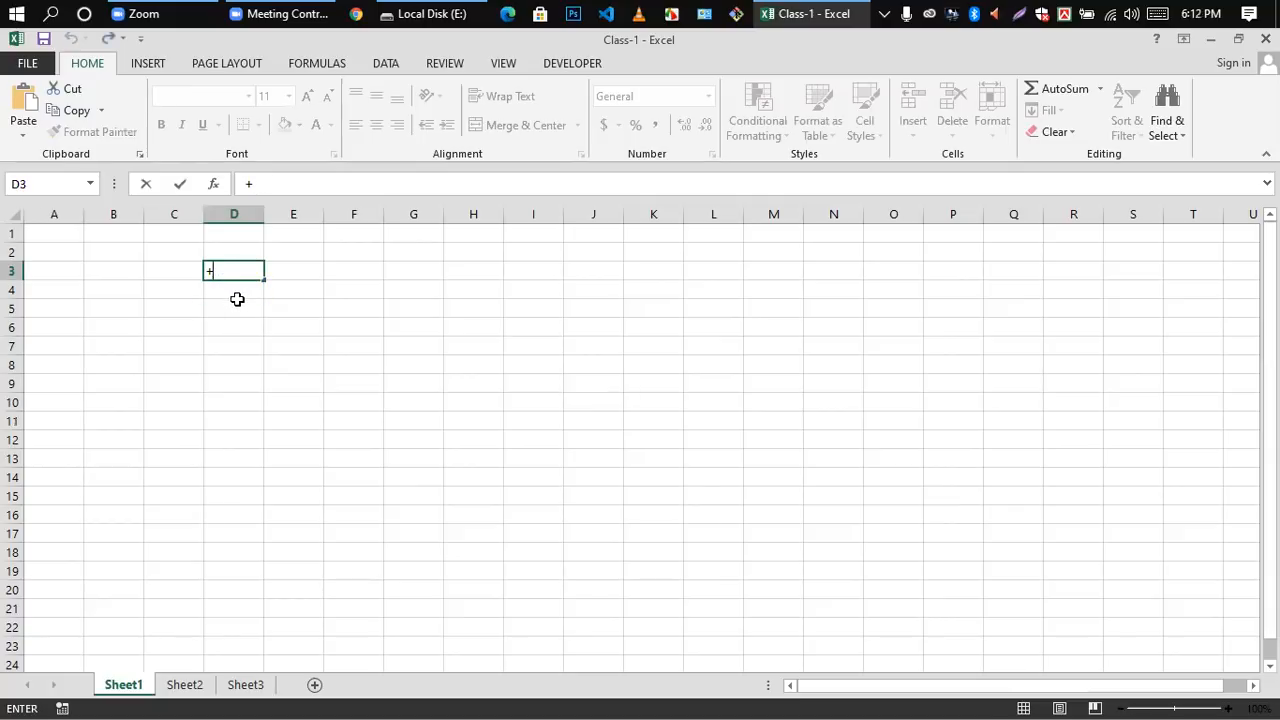
pyautogui.click(421, 494)
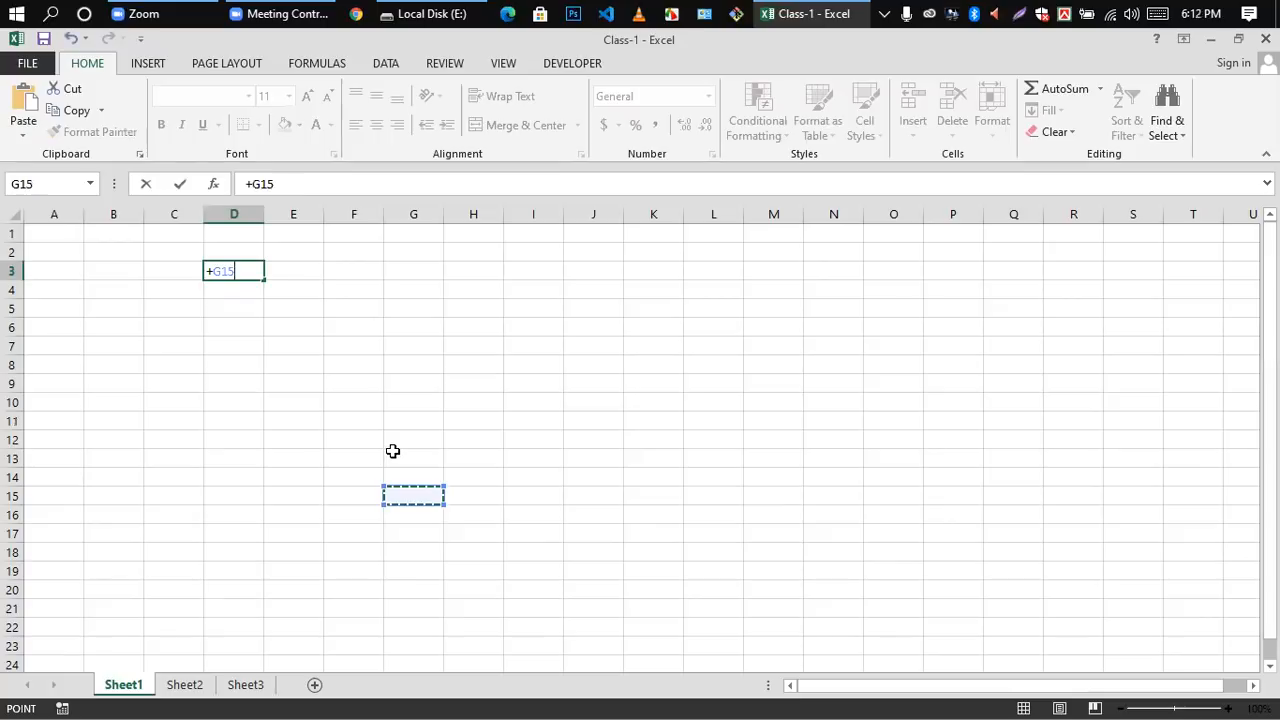
pyautogui.press('BackSpace')
pyautogui.press('BackSpace')
pyautogui.press('BackSpace')
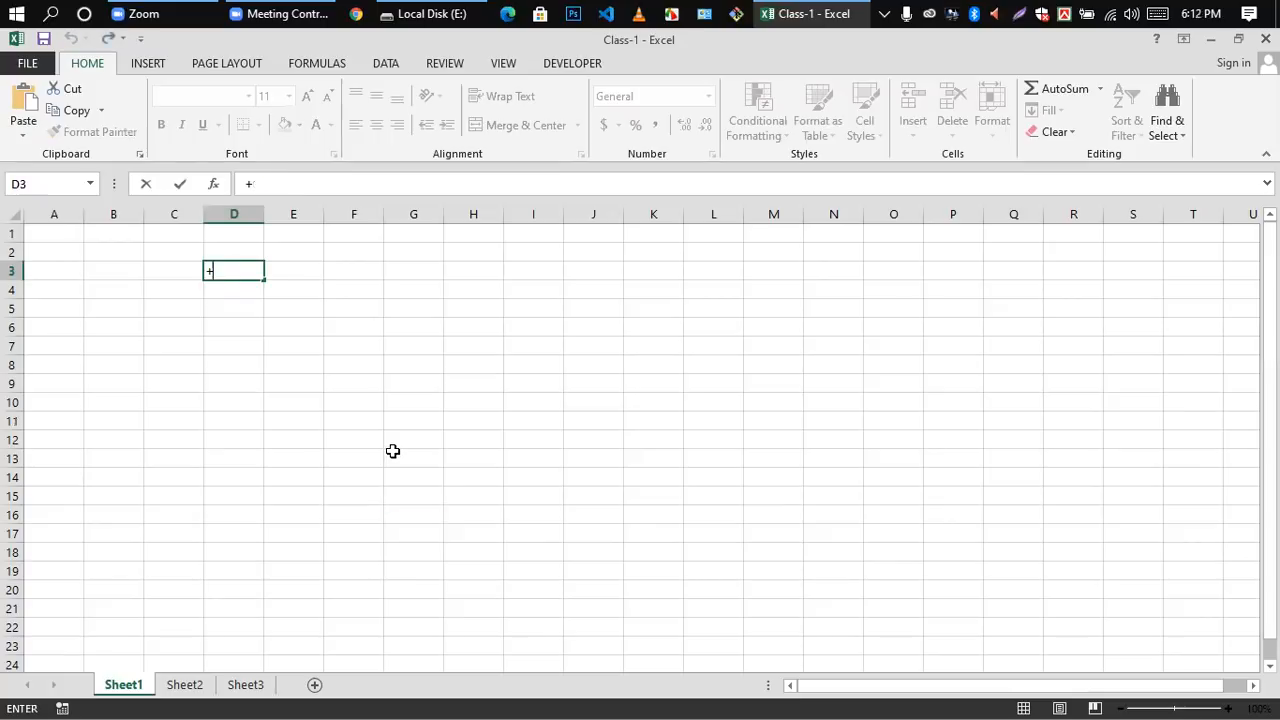
pyautogui.press('Escape')
# Step: Try the operators <, >, + and = in cell F6 through the formula bar, and erase each one
pyautogui.click(329, 331)
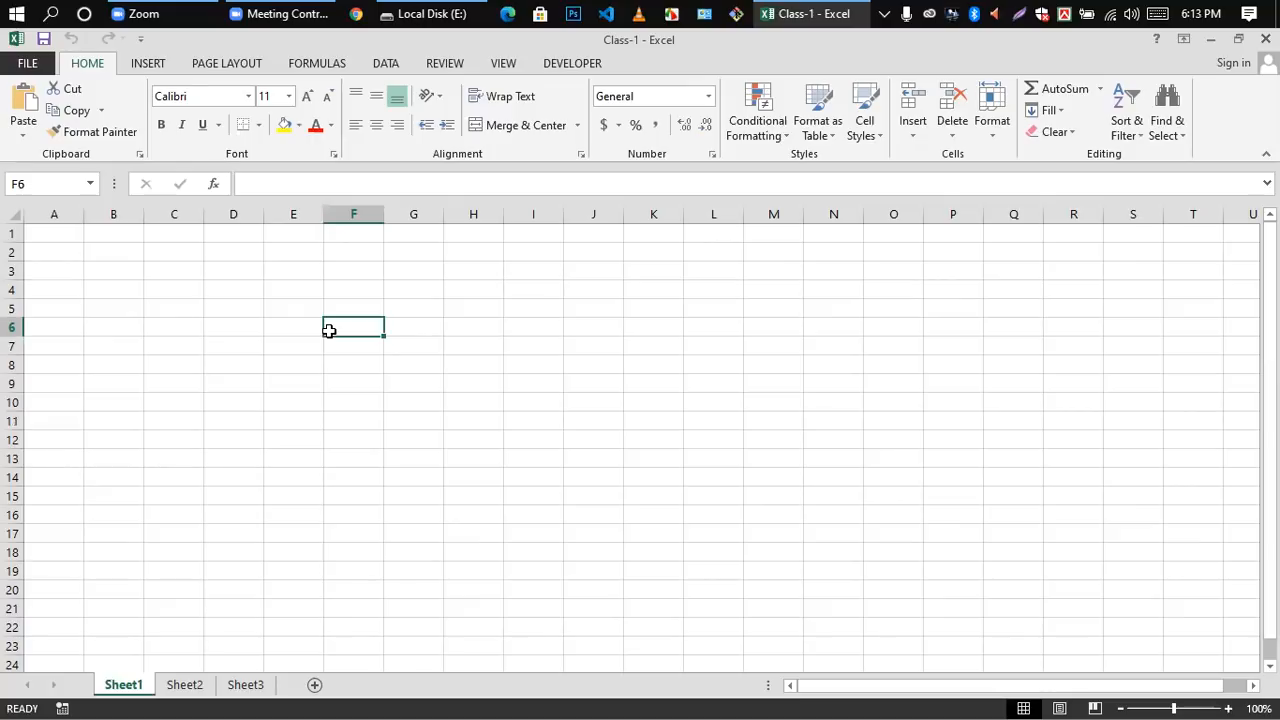
pyautogui.click(246, 183)
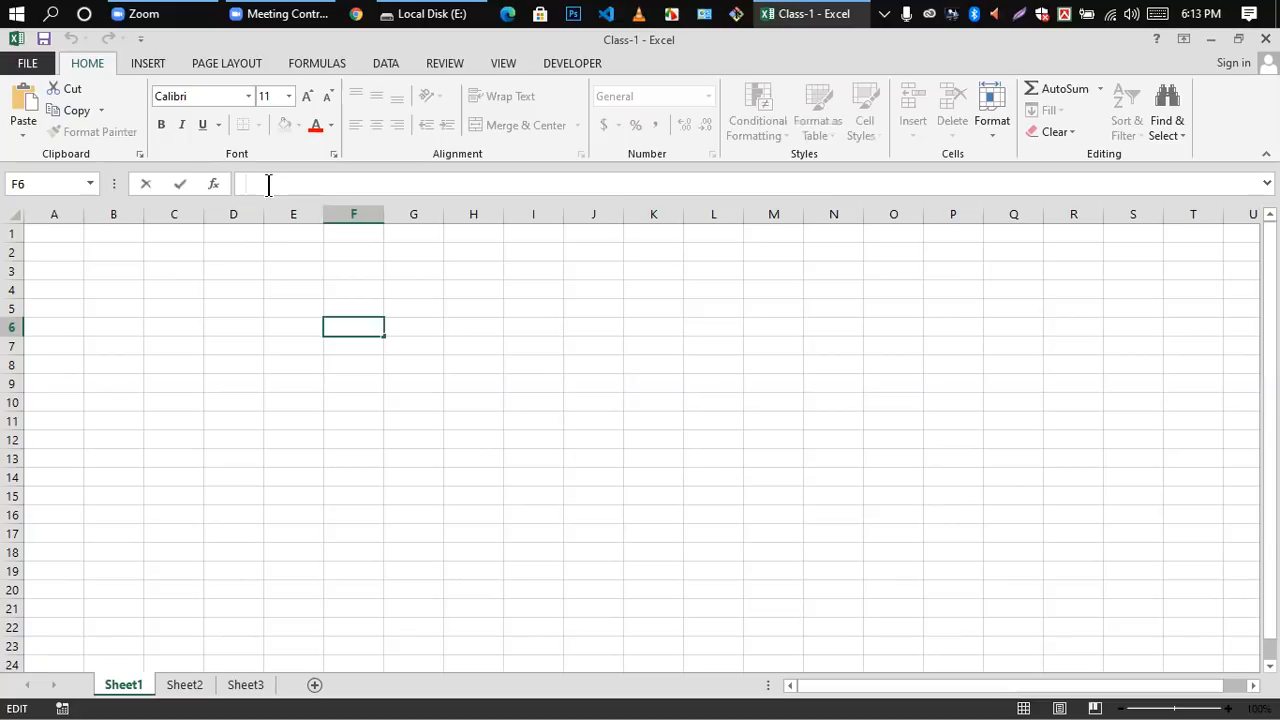
pyautogui.write('<')
pyautogui.press('BackSpace')
pyautogui.write('>')
pyautogui.press('BackSpace')
pyautogui.write('<+')
pyautogui.press('BackSpace')
pyautogui.press('BackSpace')
pyautogui.write('>')
pyautogui.write('+')
pyautogui.press('BackSpace')
pyautogui.write('=')
pyautogui.press('BackSpace')
pyautogui.press('BackSpace')
pyautogui.write('=')
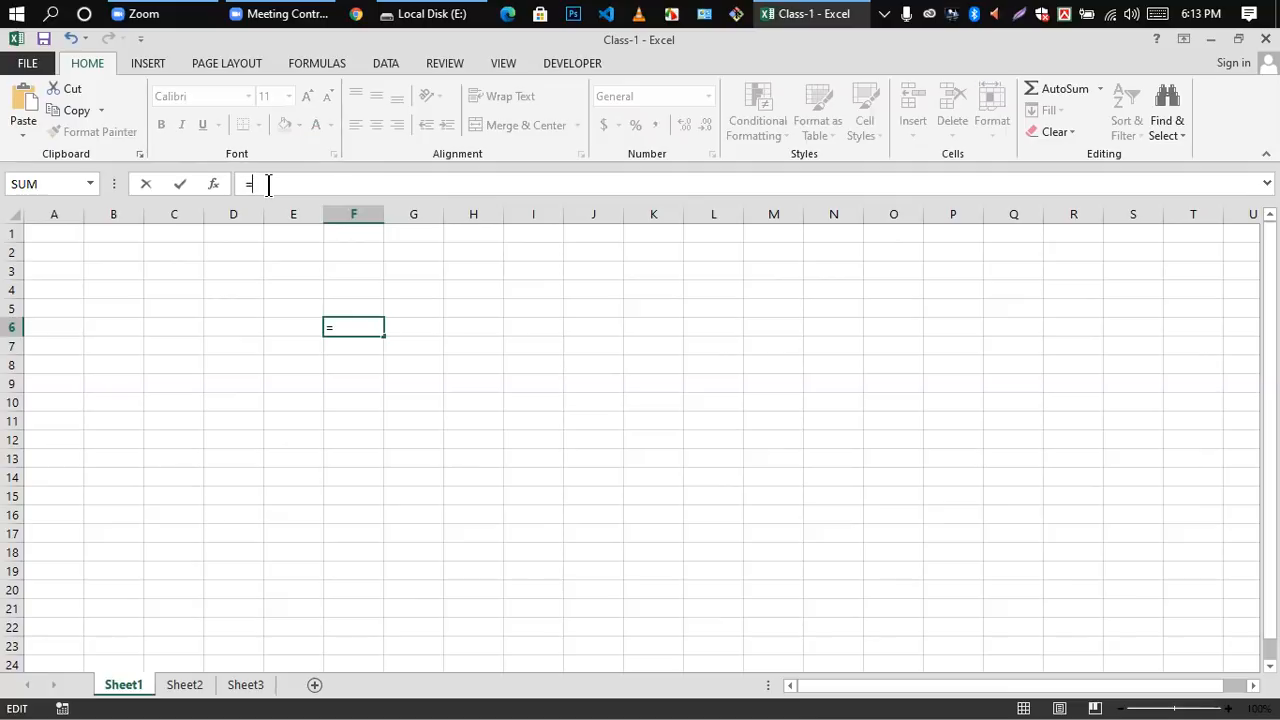
pyautogui.press('BackSpace')
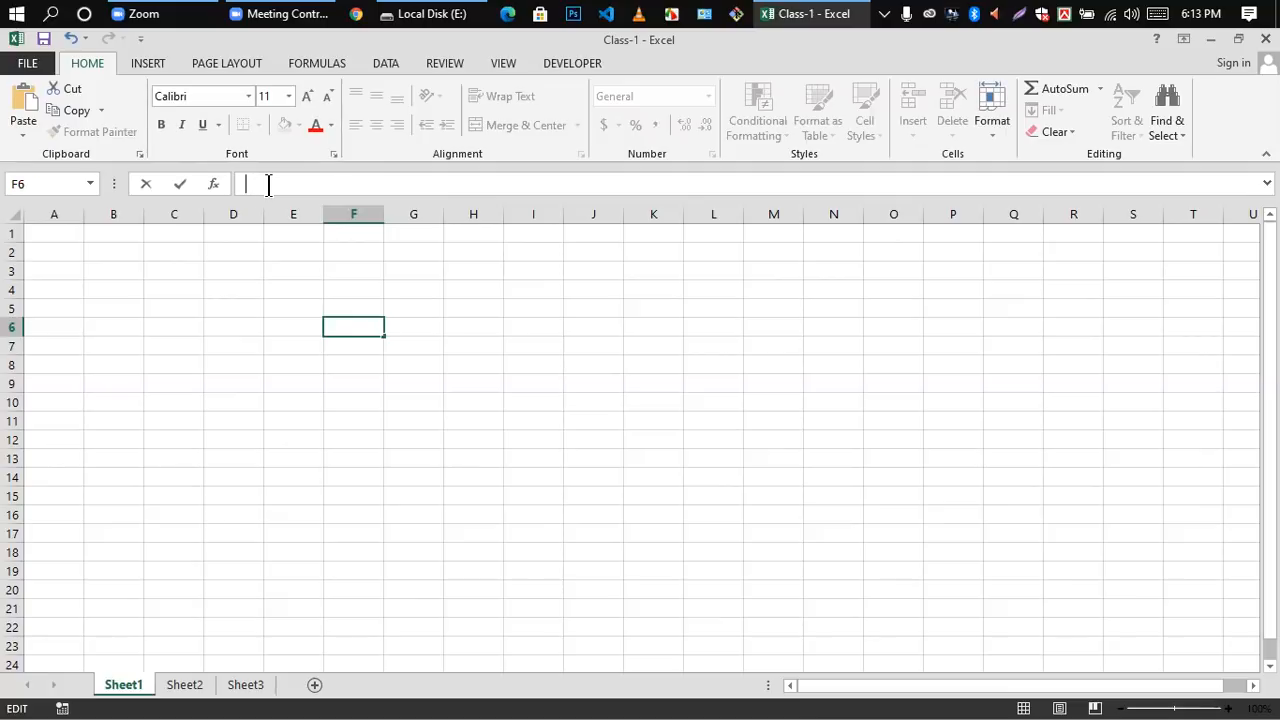
# Step: Try <> and the word AND as the content of cell F6, and erase the text
pyautogui.write('<>')
pyautogui.press('BackSpace')
pyautogui.write('AND')
pyautogui.press('BackSpace')
pyautogui.press('BackSpace')
pyautogui.press('BackSpace')
# Step: Select the whole of column D, and open the empty cell D7 for editing
pyautogui.click(238, 214)
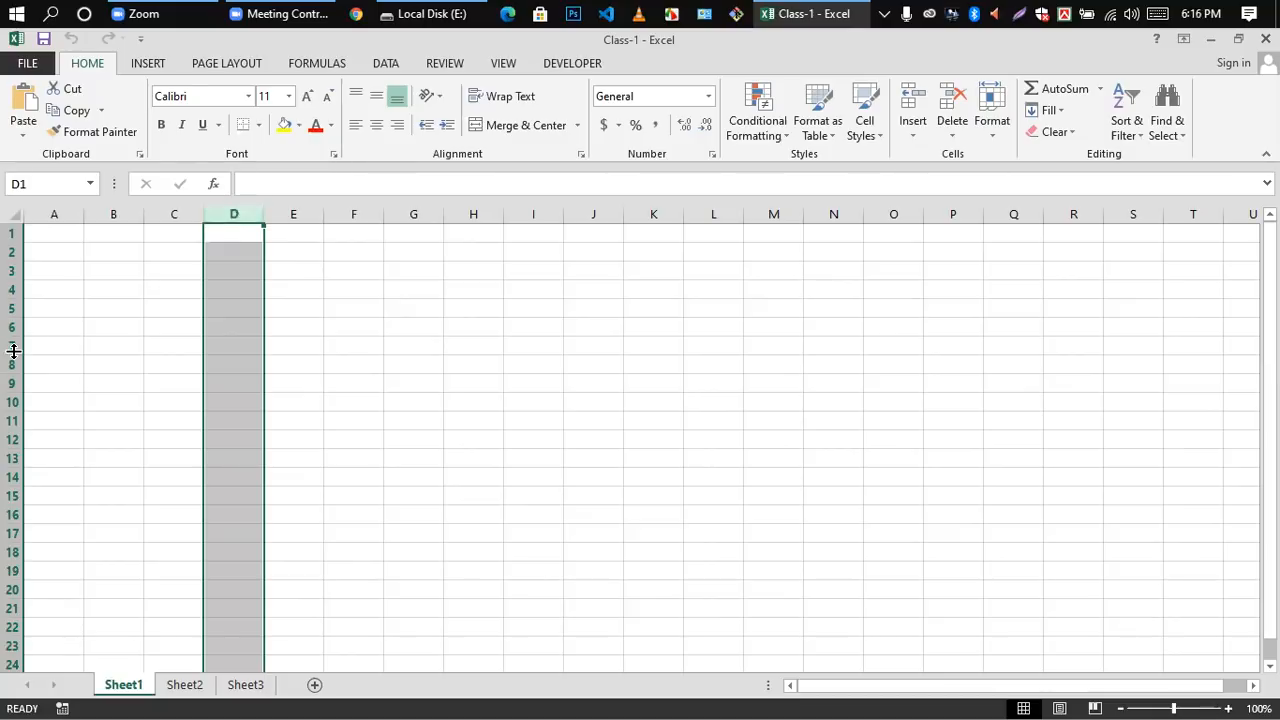
pyautogui.click(234, 346)
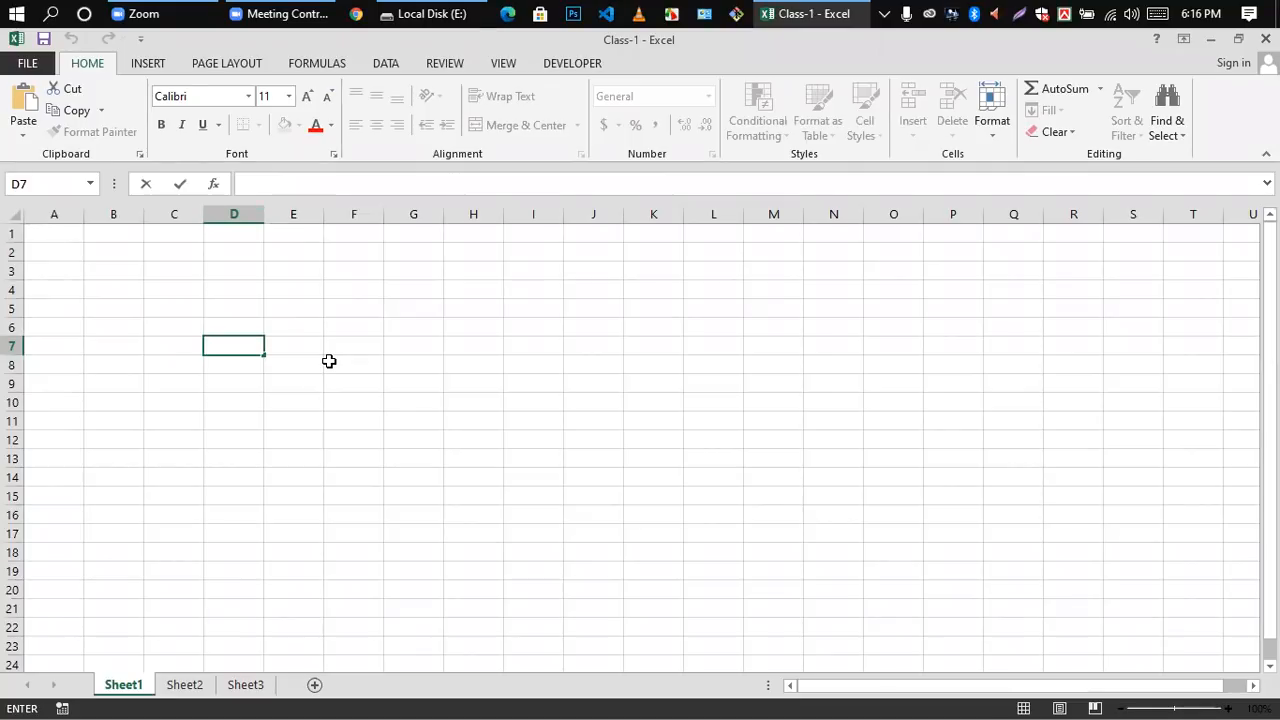
pyautogui.press('ctrl')
# Step: Leave cell editing on E6 and jump to cell D17 with the Go To command
pyautogui.click(303, 332)
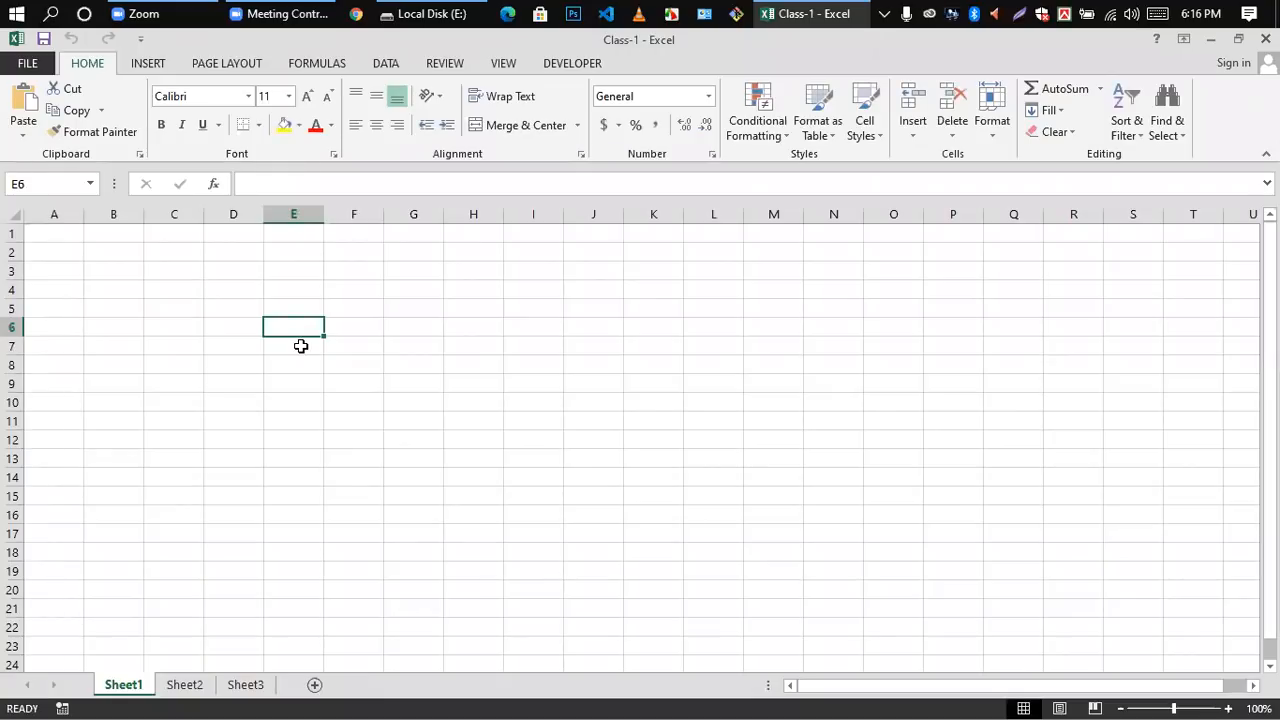
pyautogui.hotkey('ctrl', 'g')
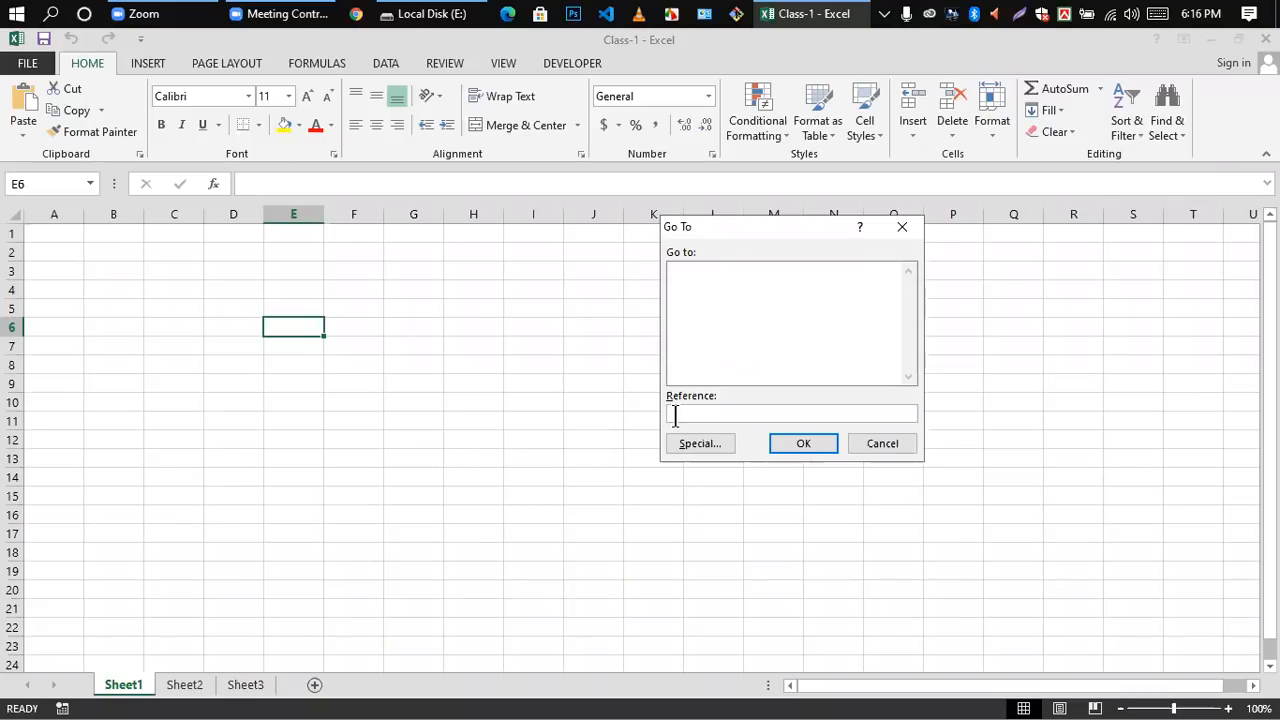
pyautogui.write('E17')
pyautogui.click(807, 445)
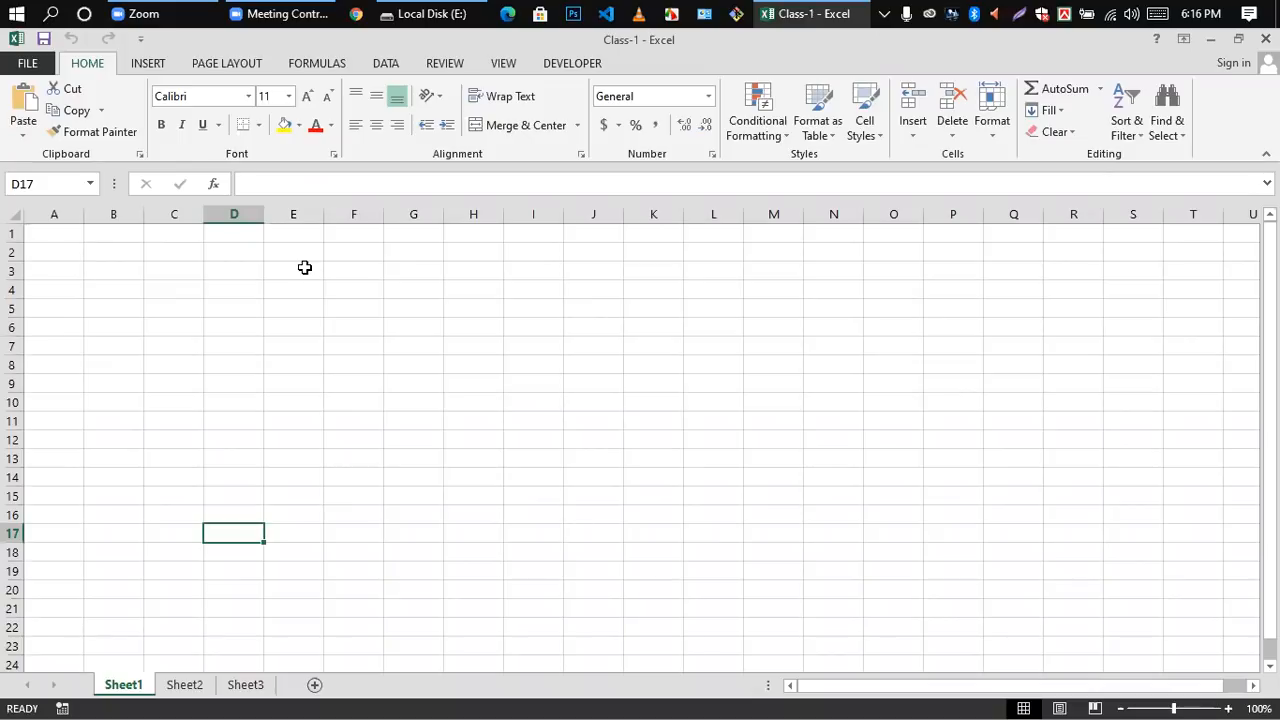
# Step: Open the empty cell D5 for editing, and leave it by selecting cell E8
pyautogui.click(229, 312)
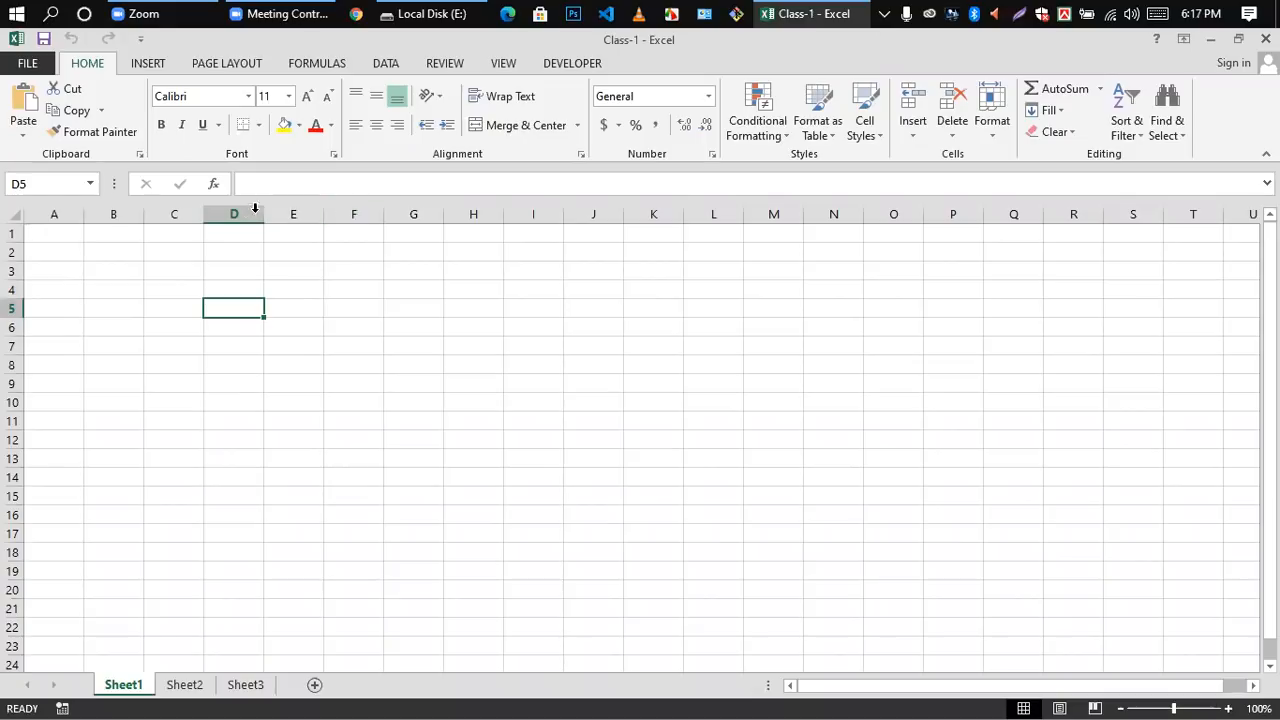
pyautogui.doubleClick(229, 310)
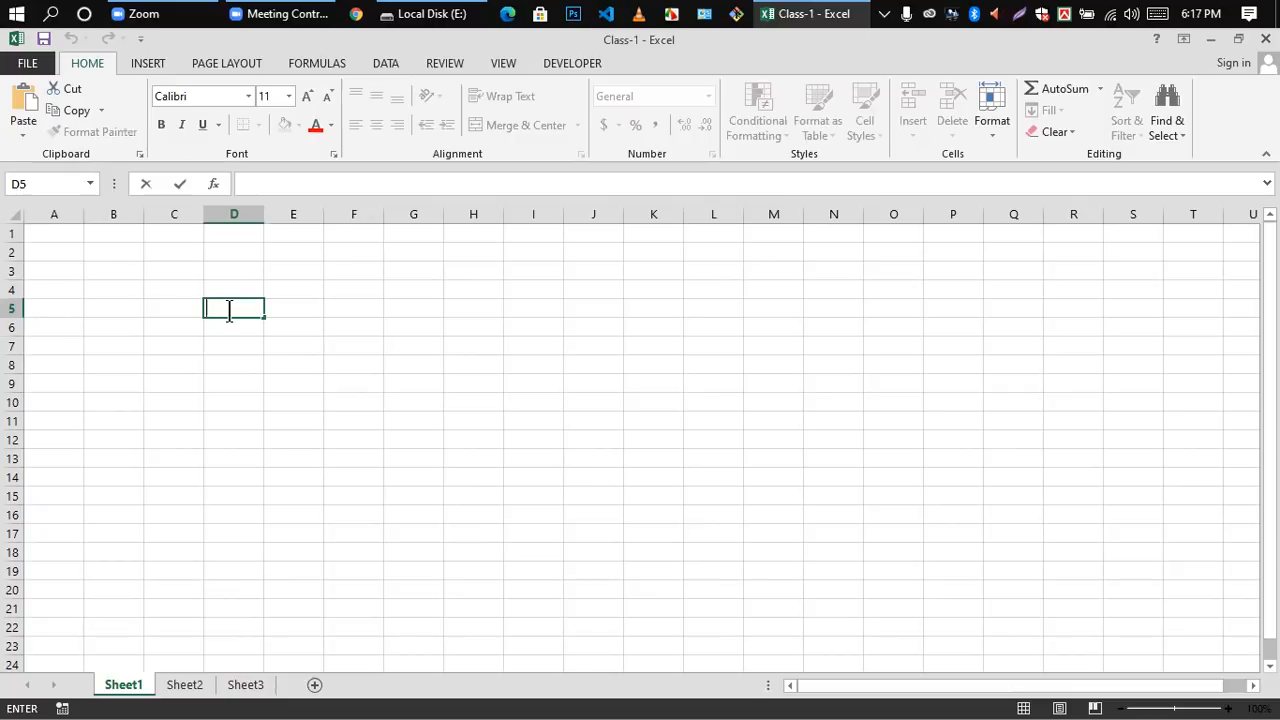
pyautogui.click(318, 364)
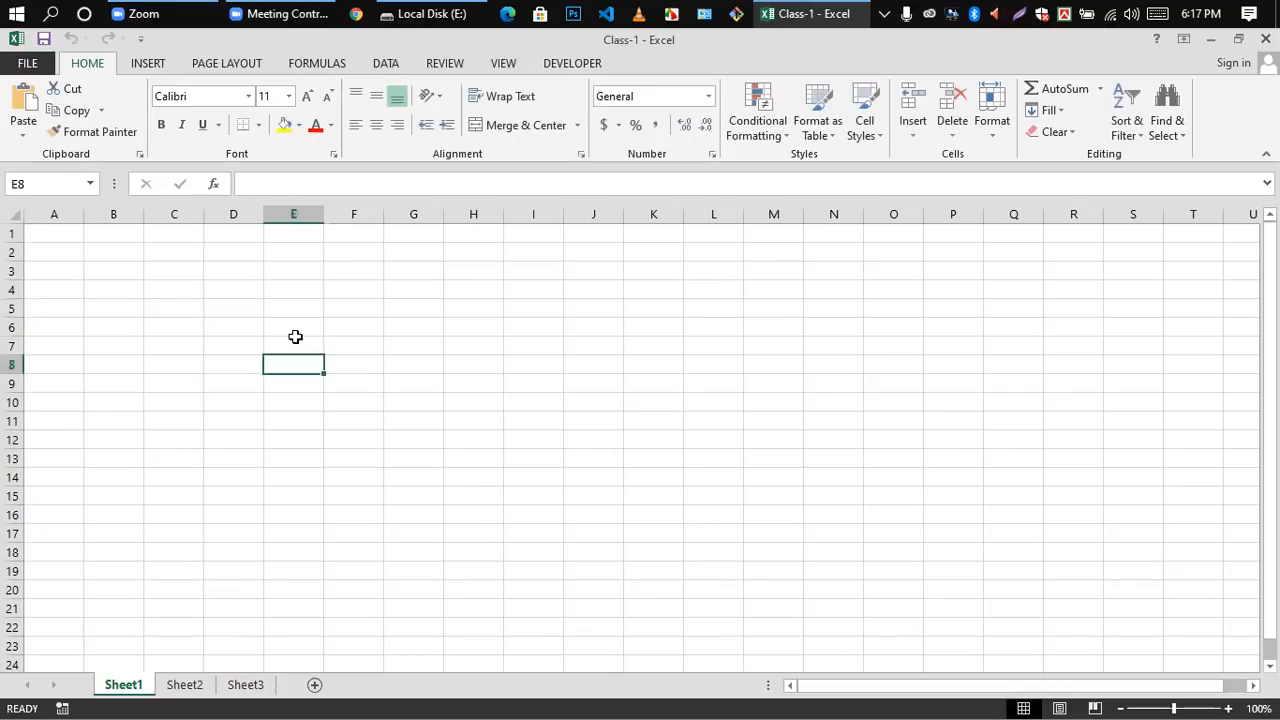
# Step: Jump to cell D5 with the Go To command by replacing the suggested reference with D5
pyautogui.hotkey('ctrl', 'g')
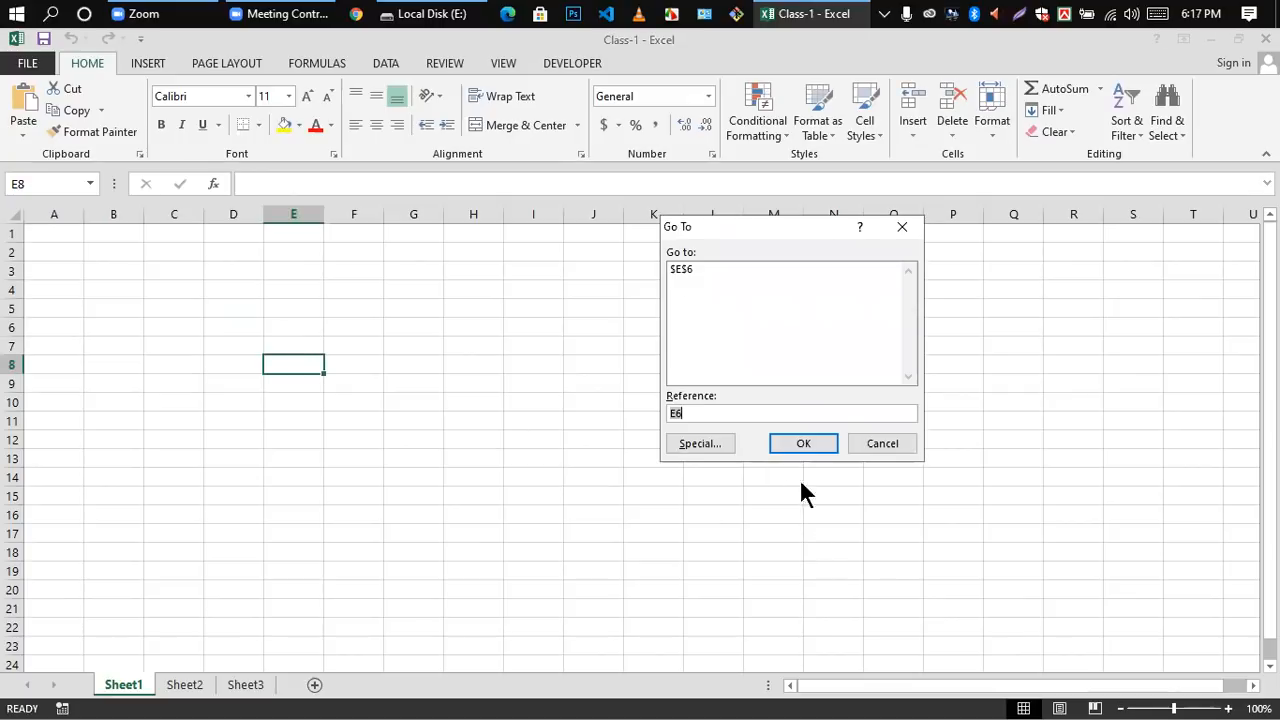
pyautogui.click(697, 417)
pyautogui.press('BackSpace')
pyautogui.press('BackSpace')
pyautogui.write('D5')
pyautogui.click(803, 446)
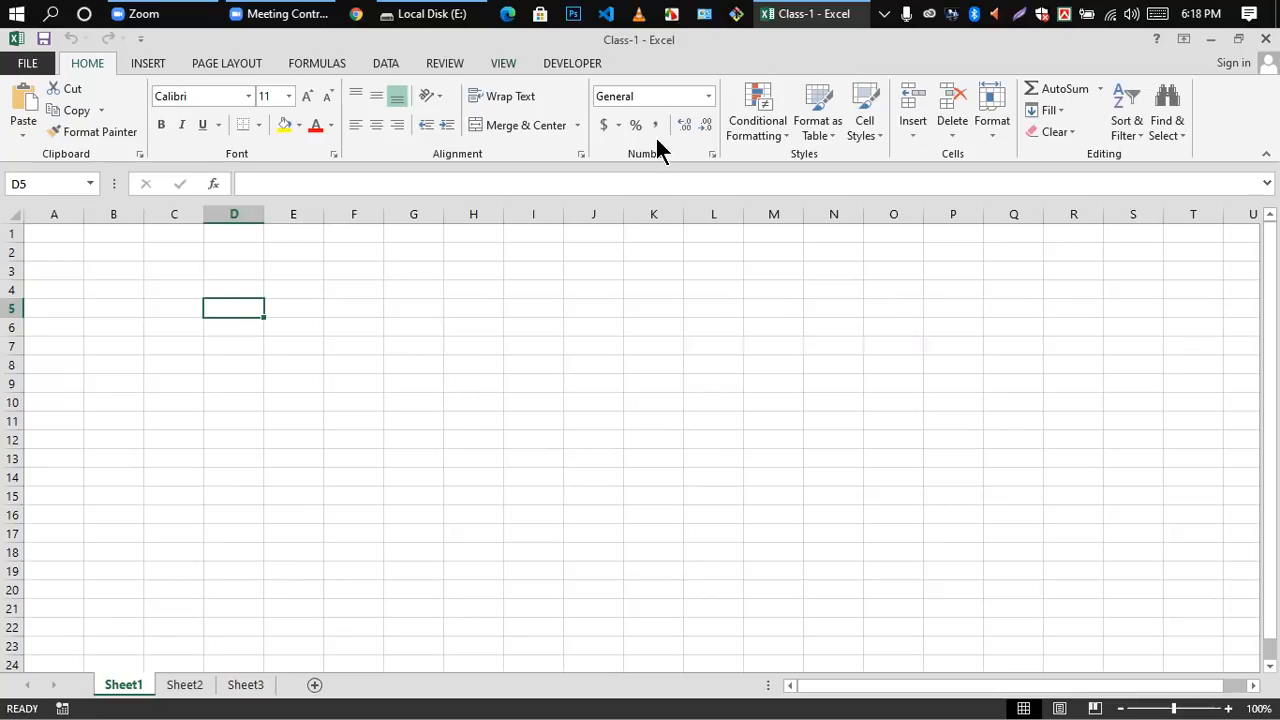
# Step: Enter A in cell D4, B in E4 and C in F4, and finish on cell F6
pyautogui.doubleClick(234, 290)
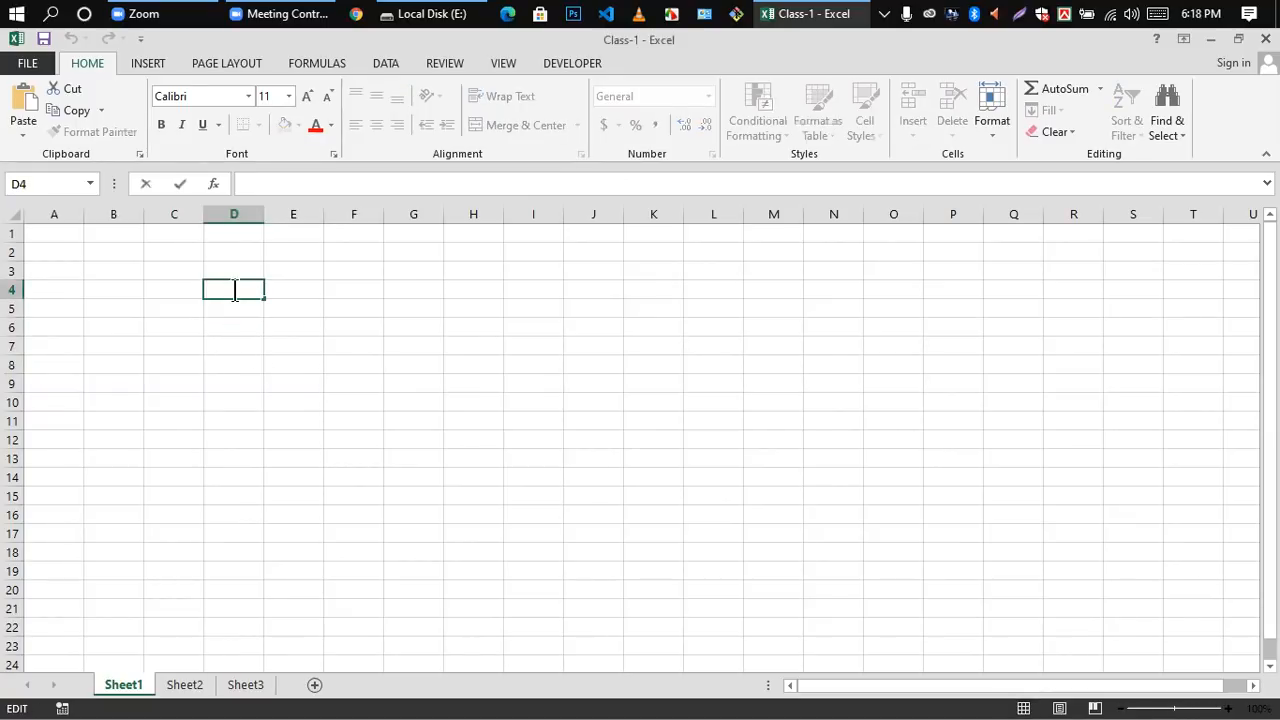
pyautogui.write('A')
pyautogui.click(272, 288)
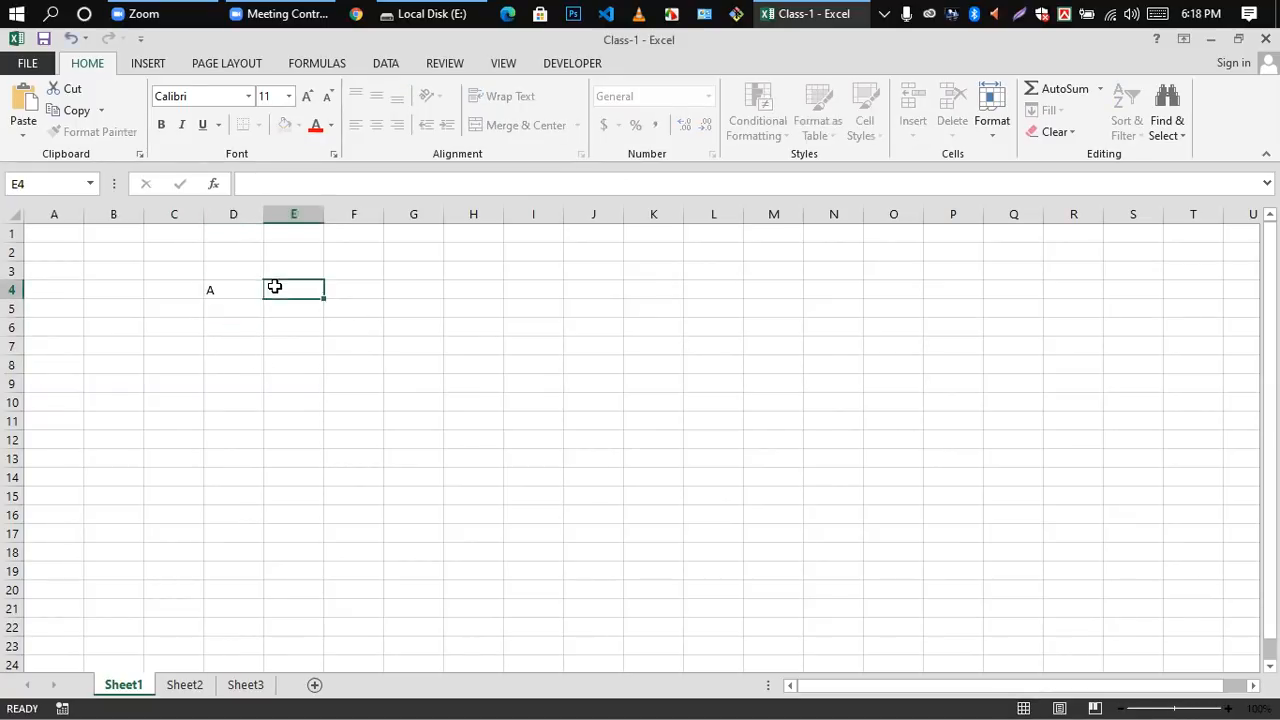
pyautogui.write('A')
pyautogui.press('BackSpace')
pyautogui.write('B')
pyautogui.click(355, 292)
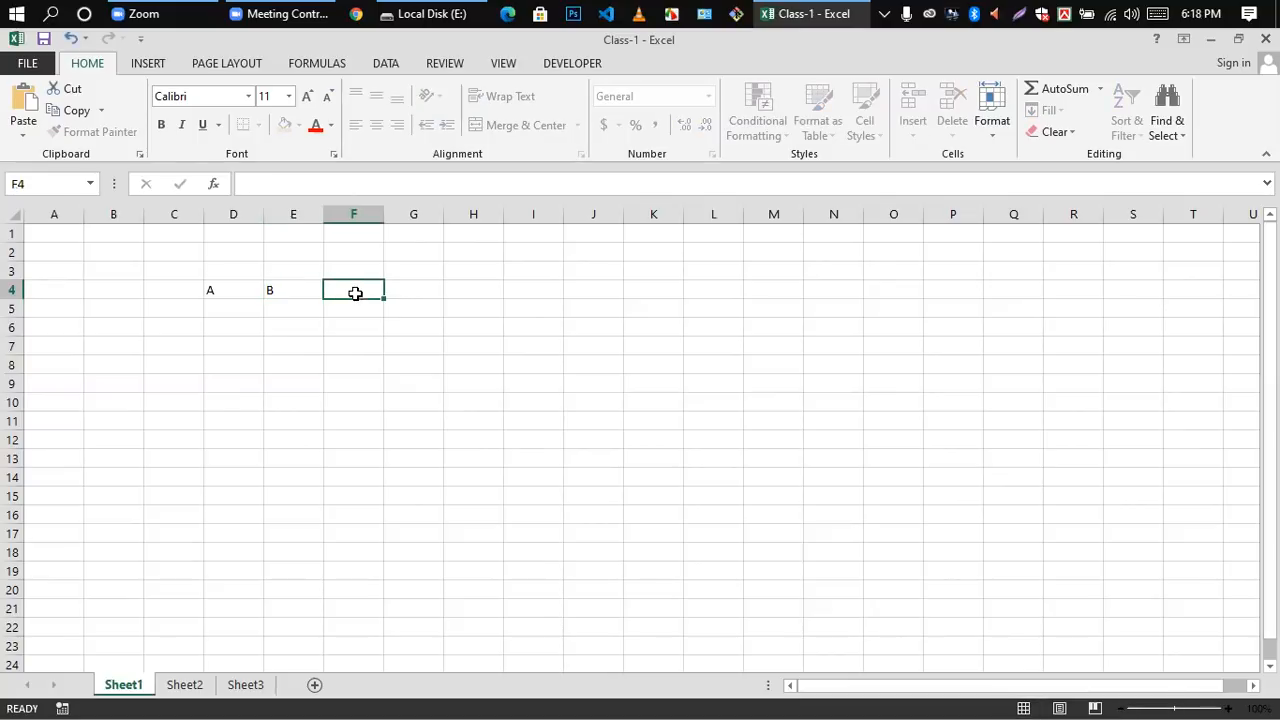
pyautogui.write('C')
pyautogui.click(348, 329)
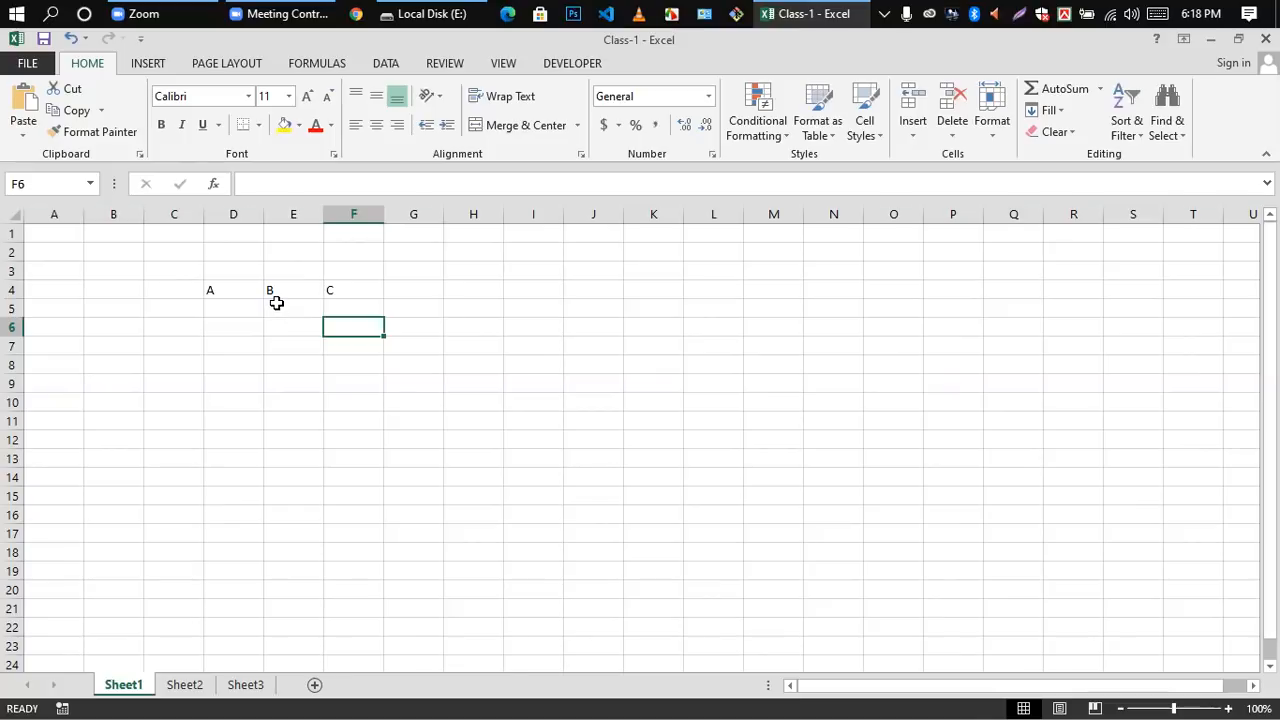
# Step: Select the entire worksheet, then select only cells D4 to F4, and finish on cell E8
pyautogui.hotkey('ctrl', 'a')
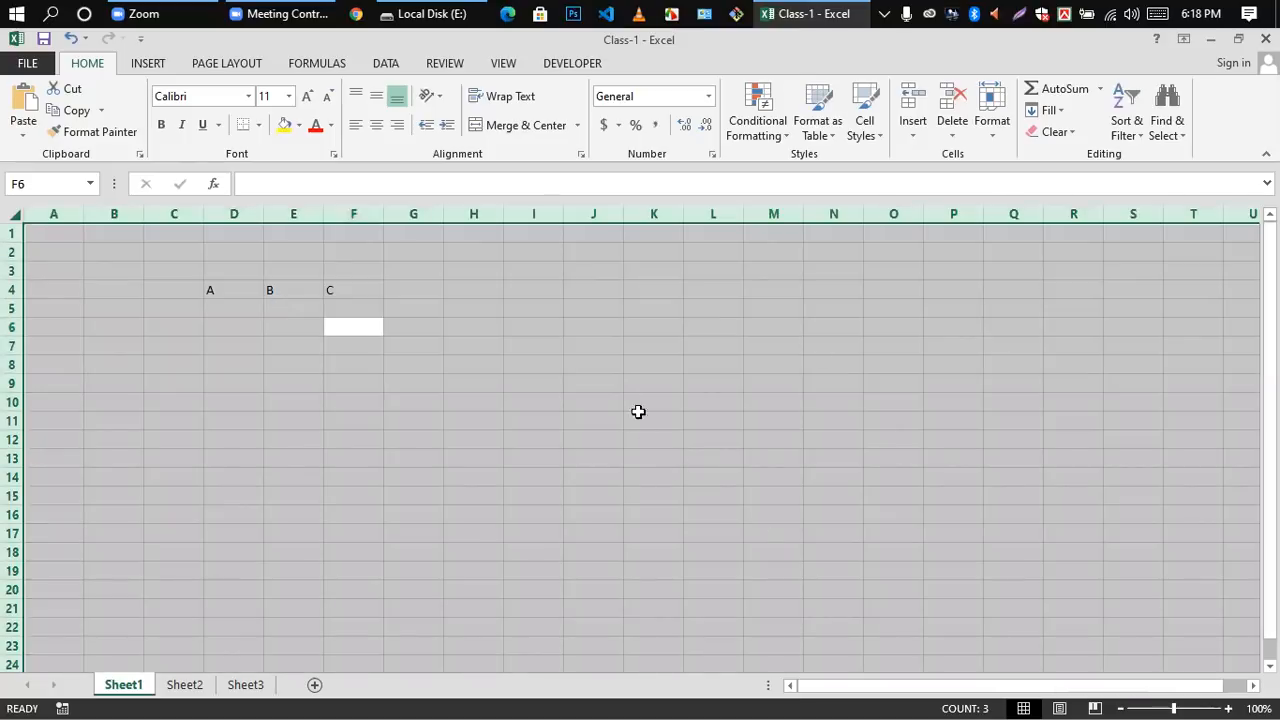
pyautogui.click(543, 287)
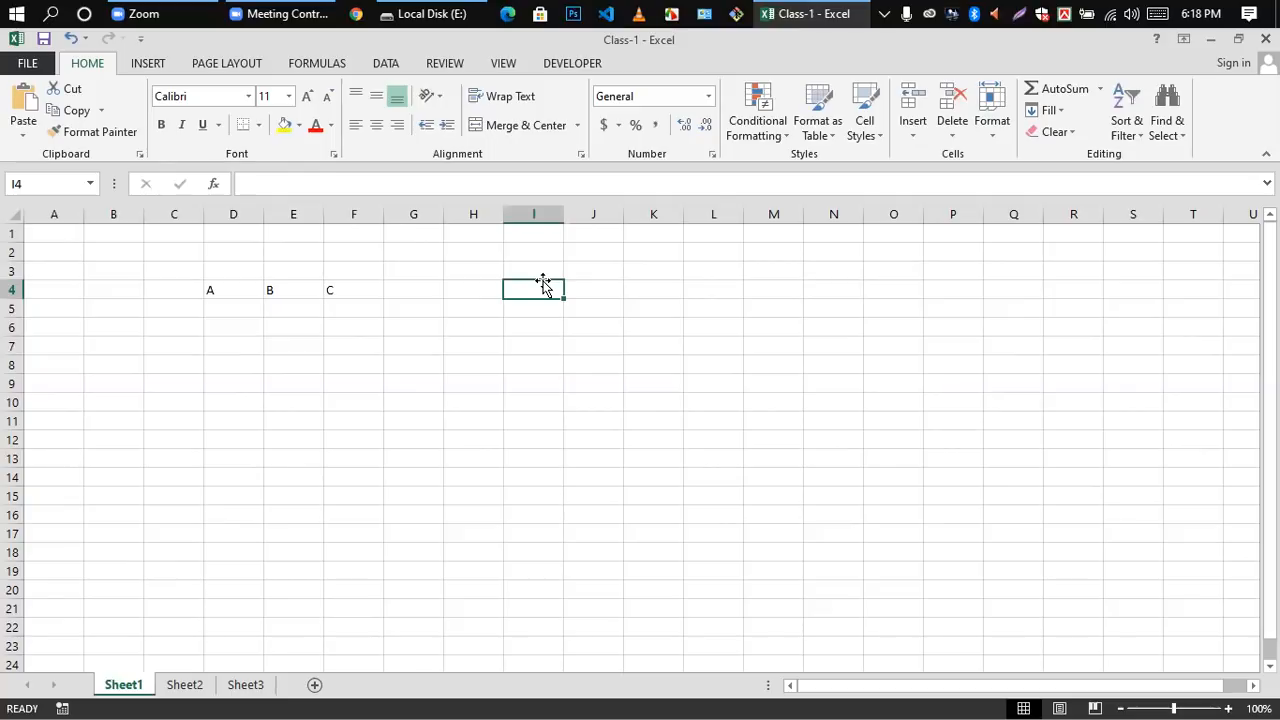
pyautogui.click(211, 287)
pyautogui.keyDown('shift'); pyautogui.click(345, 297); pyautogui.keyUp('shift')
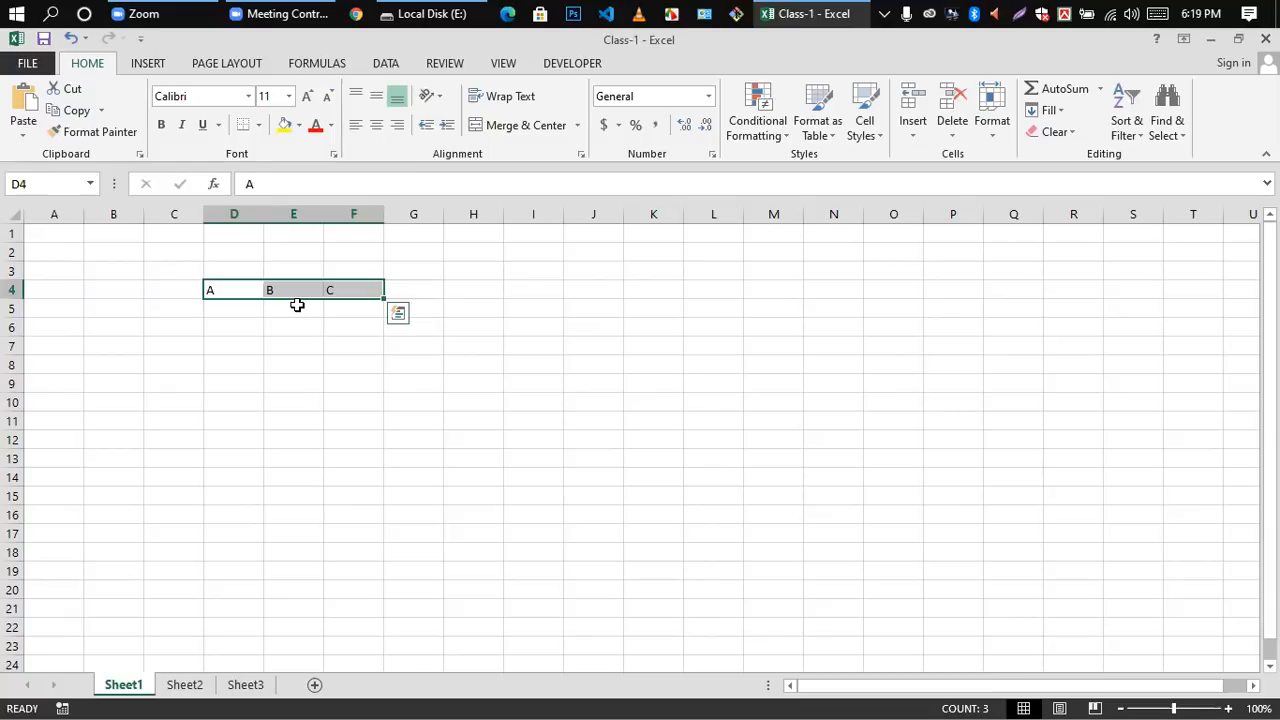
pyautogui.click(314, 366)
# Step: Starting from cell D4, extend the selection cell by cell to H4, then shrink it back to D4
pyautogui.click(210, 292)
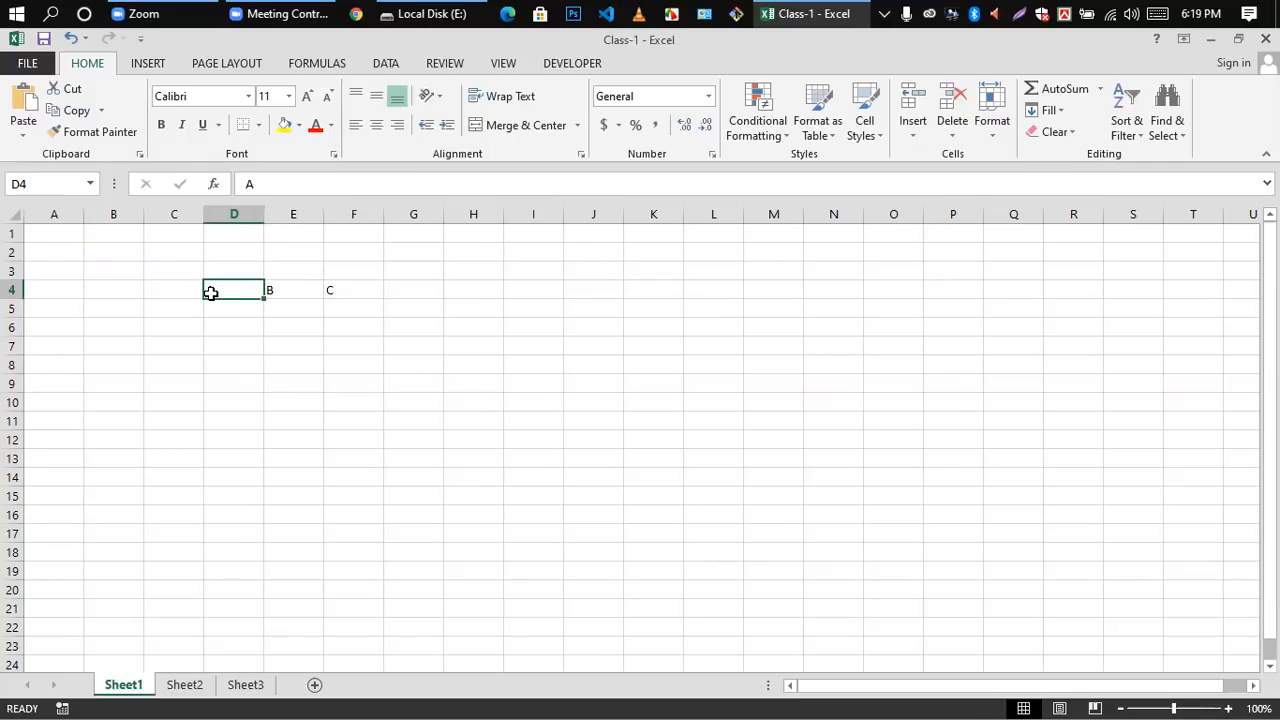
pyautogui.hotkey('shift', 'Right')
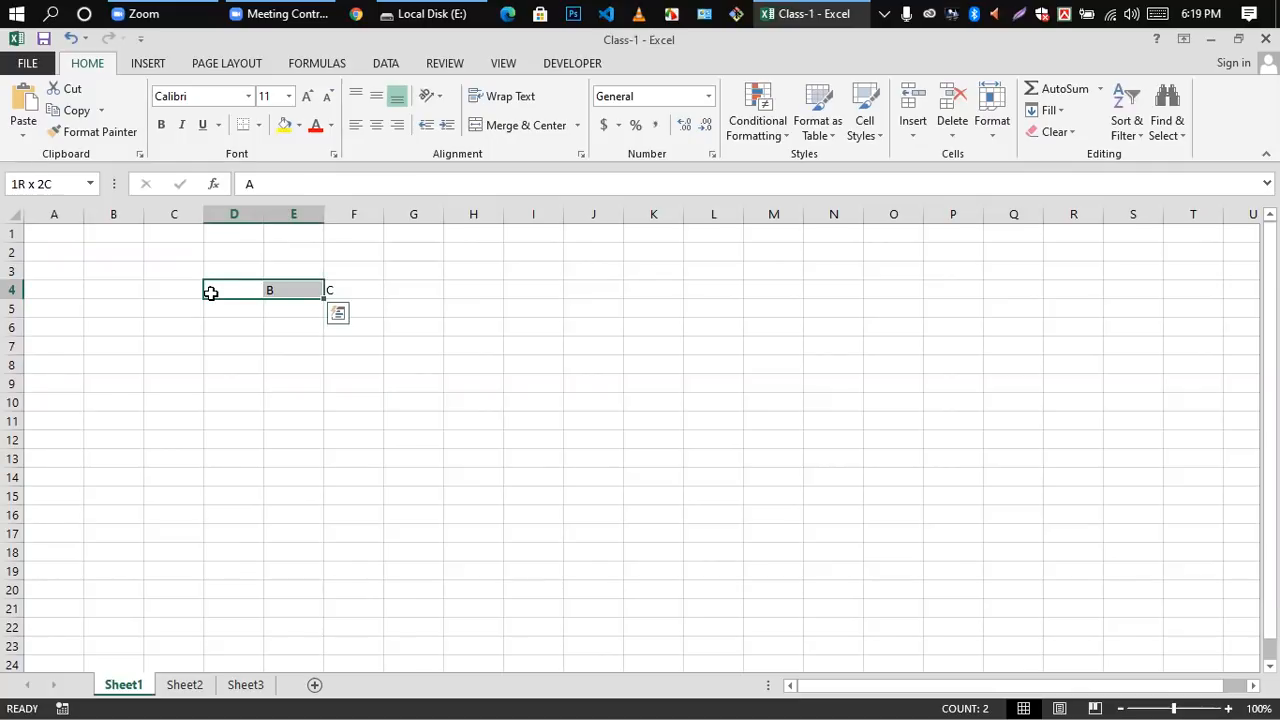
pyautogui.hotkey('shift', 'Right')
pyautogui.hotkey('shift', 'Right')
pyautogui.hotkey('shift', 'Right')
pyautogui.hotkey('shift', 'Right')
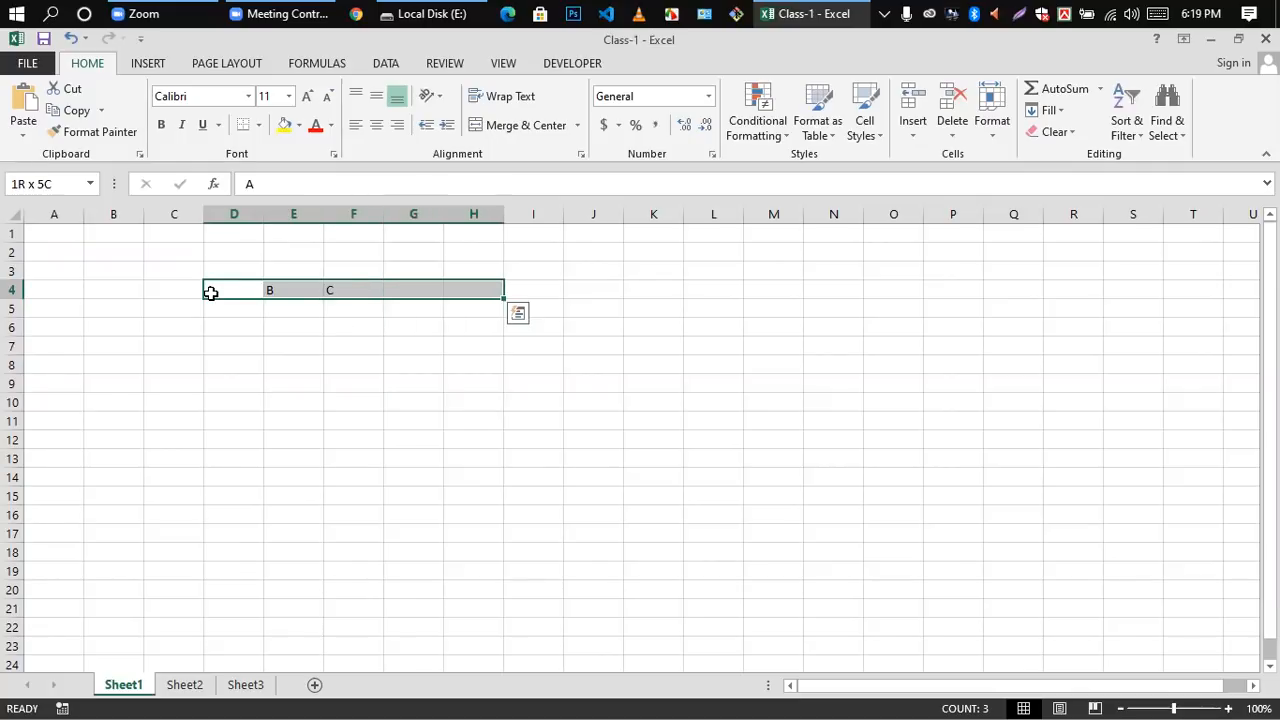
pyautogui.hotkey('shift', 'Left')
pyautogui.hotkey('shift', 'Left')
pyautogui.hotkey('shift', 'Left')
pyautogui.hotkey('shift', 'Left')
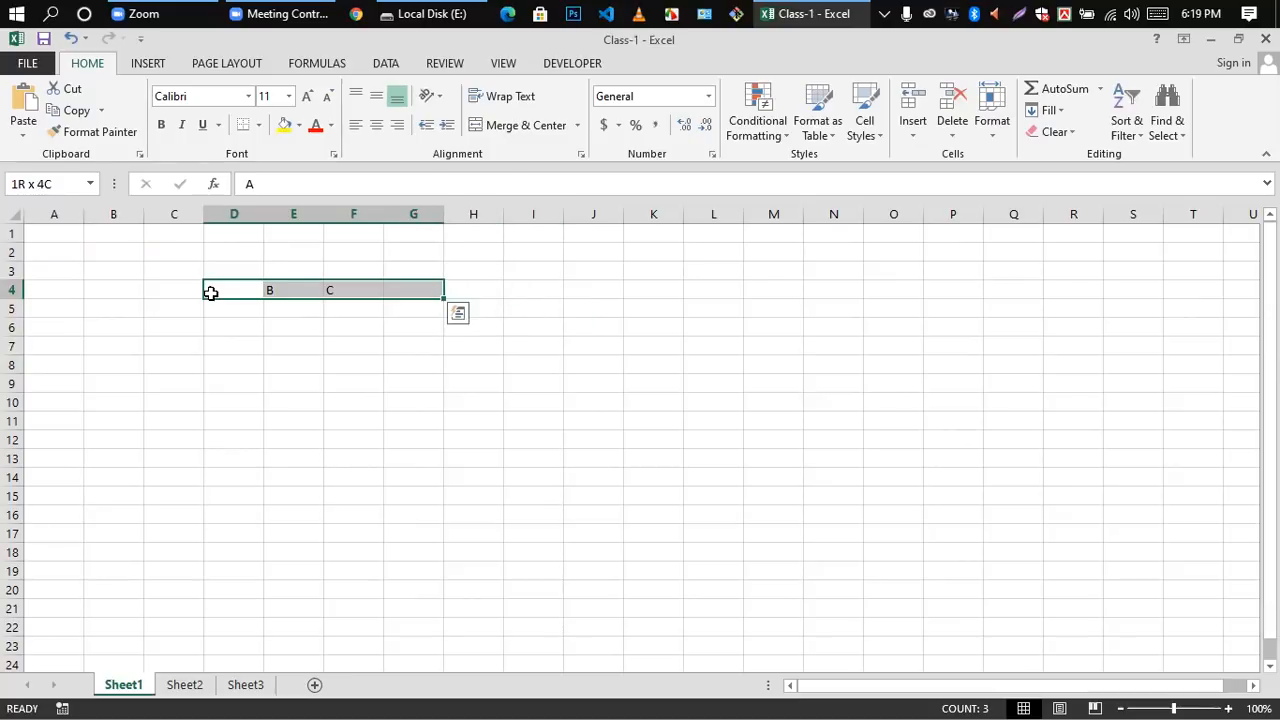
pyautogui.hotkey('shift', 'Left')
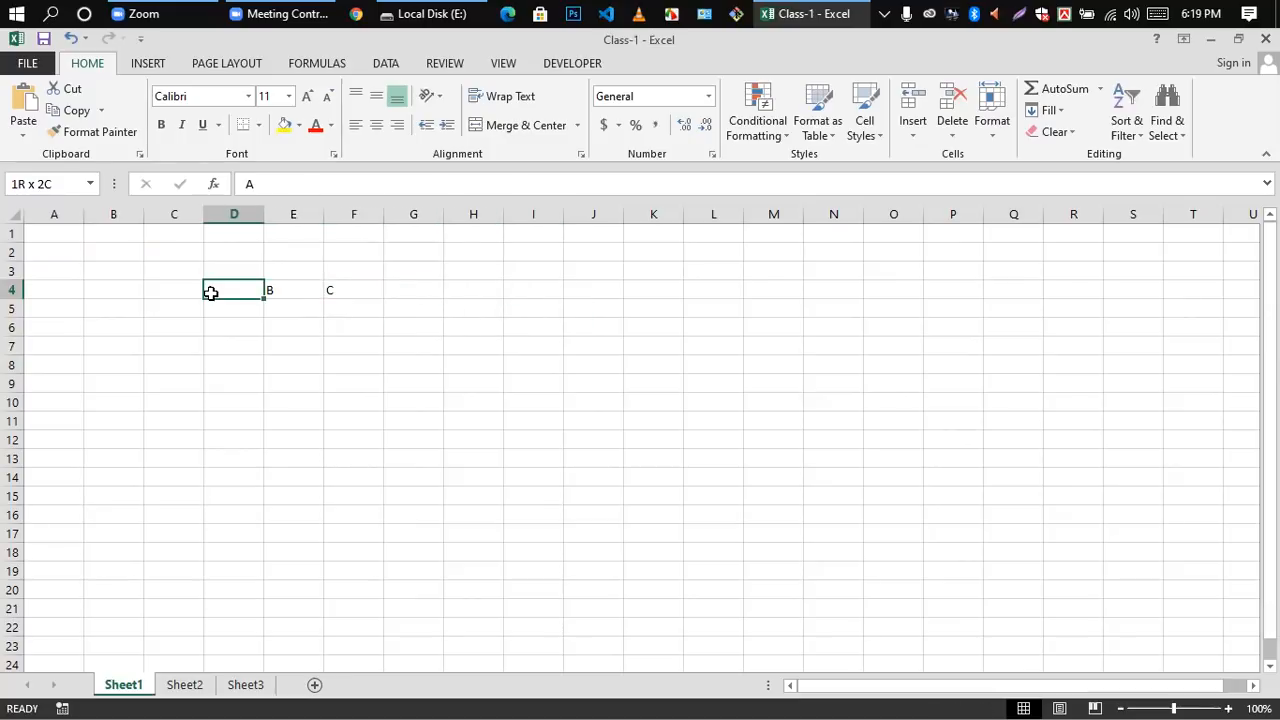
# Step: Extend the selection from D4 through F4, then deselect the range by selecting cell E10
pyautogui.hotkey('shift', 'Right')
pyautogui.hotkey('shift', 'Right')
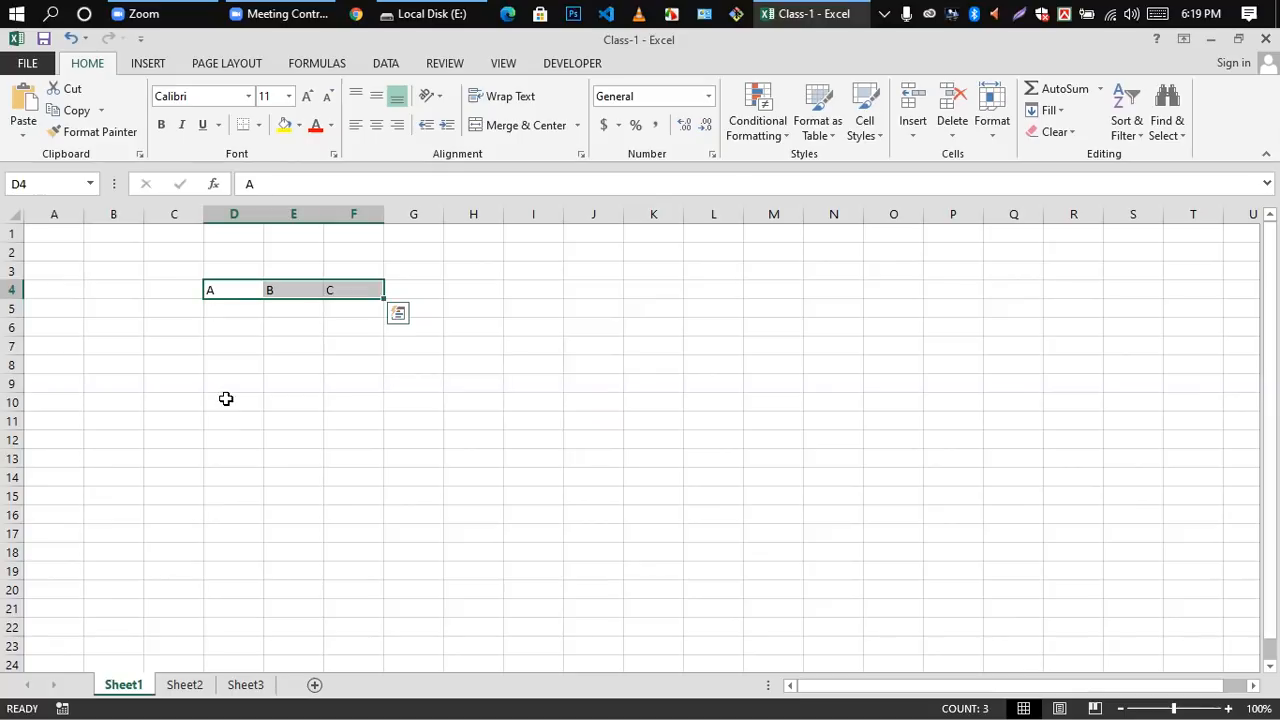
pyautogui.click(292, 401)
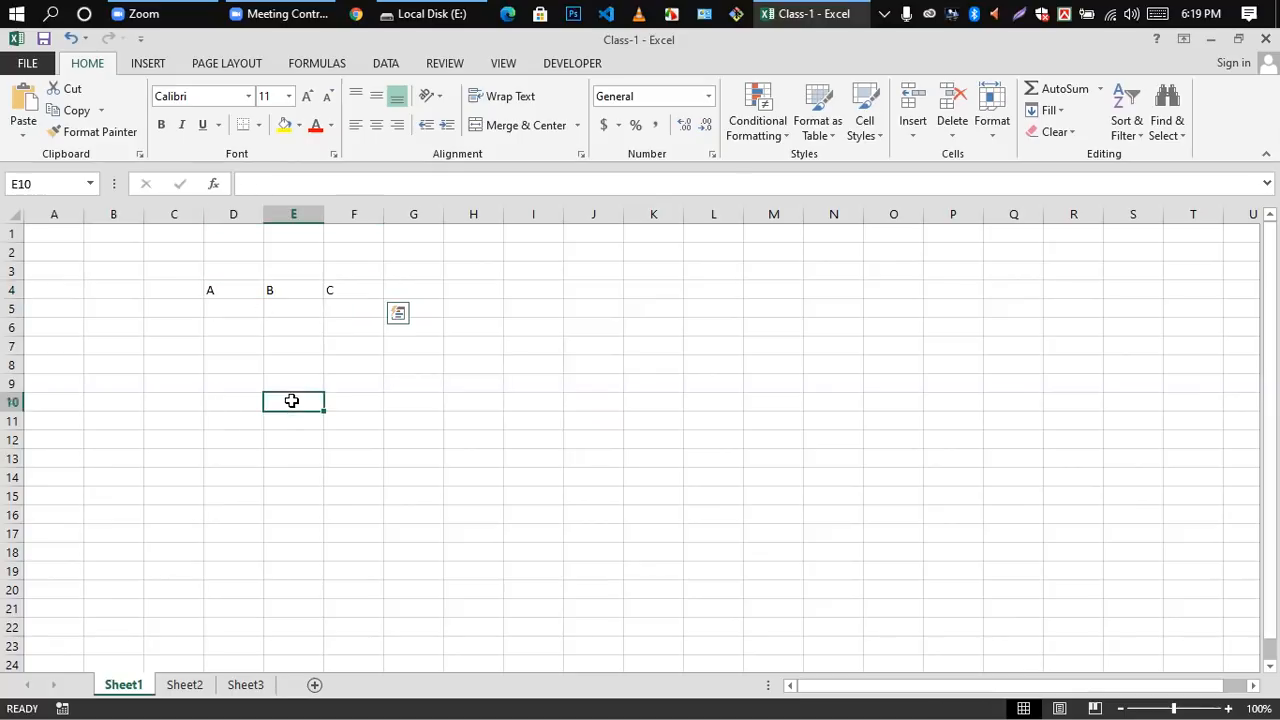
# Step: Clear the letters from cells D4 to F4 and finish on cell F4
pyautogui.moveTo(213, 291); pyautogui.dragTo(320, 289)
pyautogui.press('Delete')
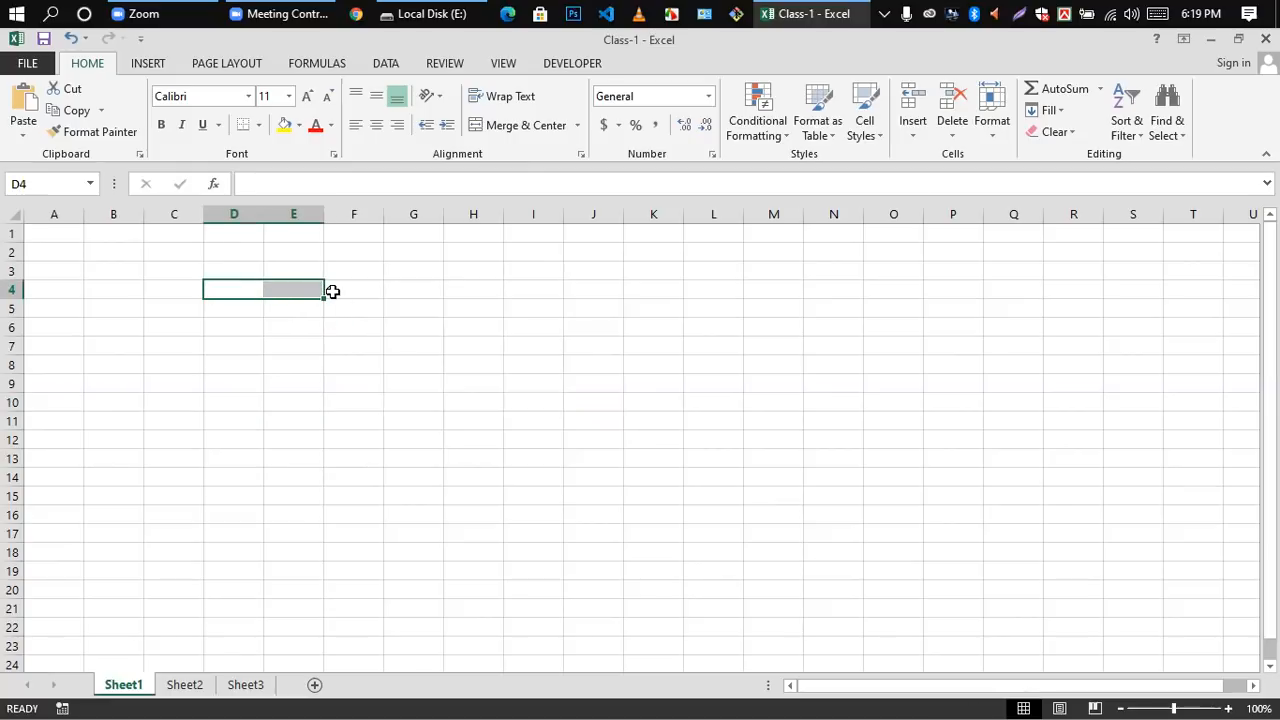
pyautogui.click(332, 289)
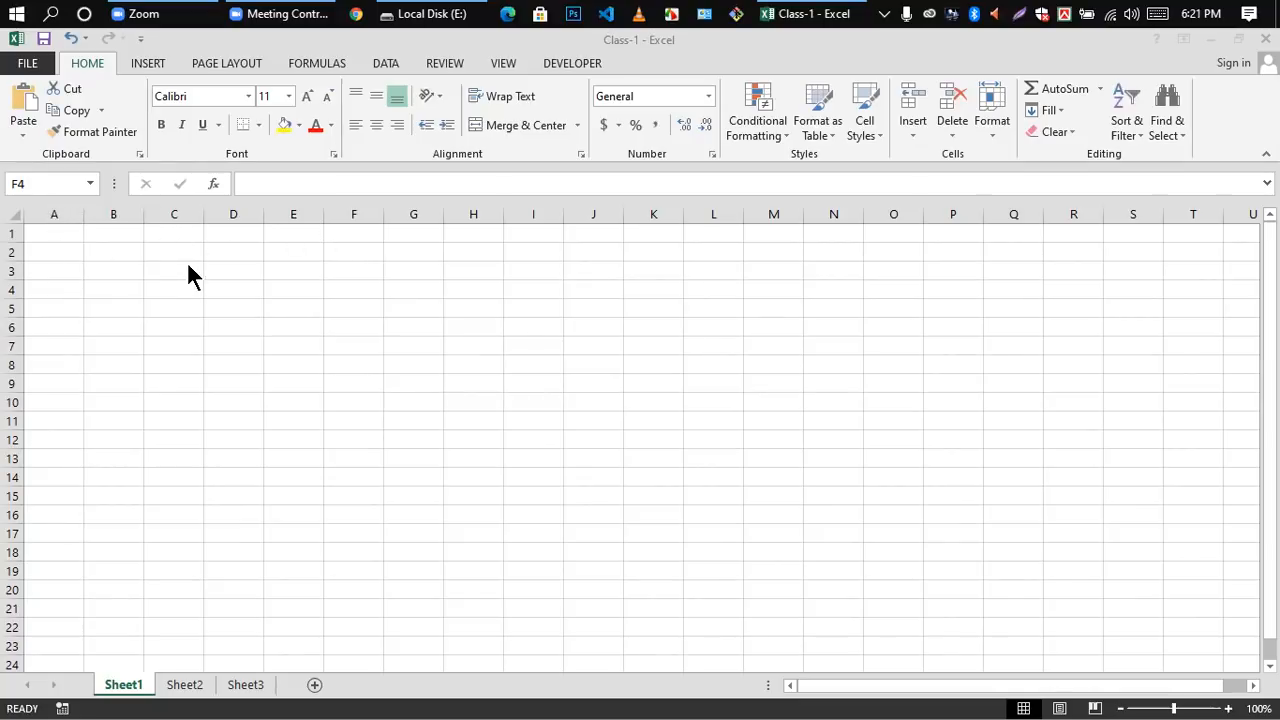
# Step: Select the whole of column B, then the whole of column A, and finish on cell B3
pyautogui.click(56, 381)
pyautogui.click(54, 343)
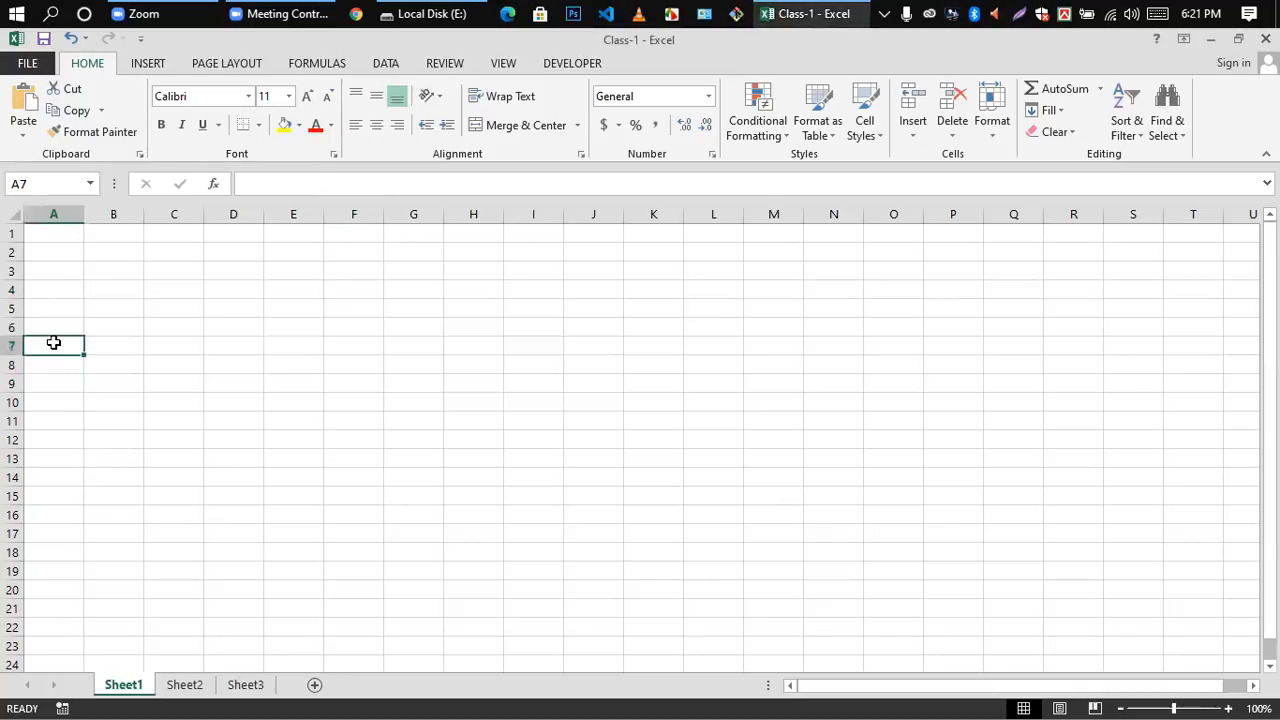
pyautogui.click(129, 214)
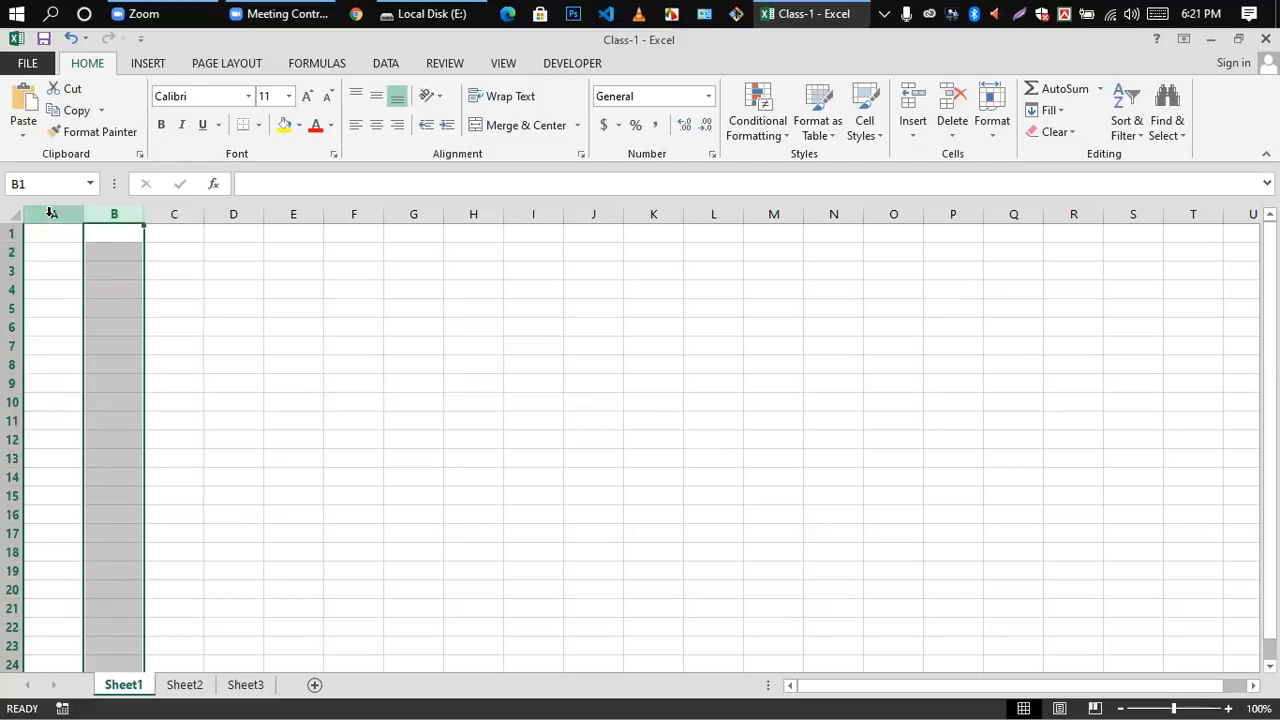
pyautogui.click(52, 271)
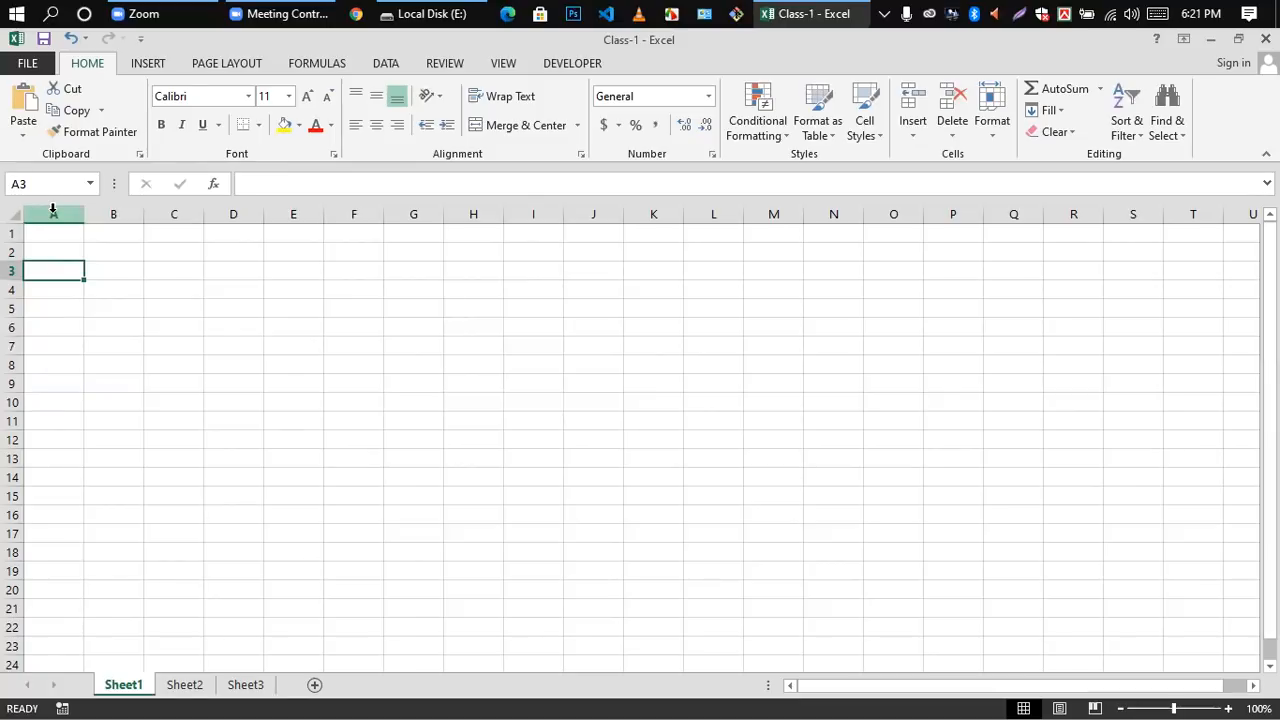
pyautogui.click(53, 212)
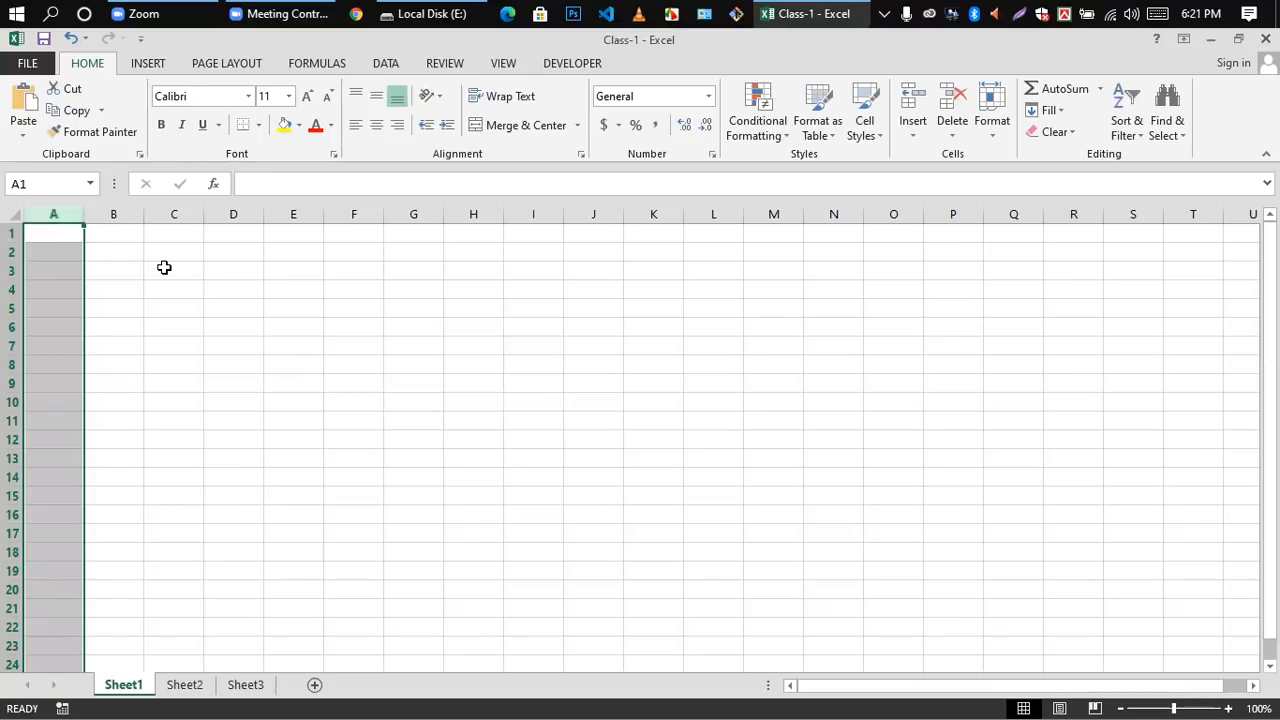
pyautogui.click(131, 265)
# Step: Select the entire column of cell A1, then the entire column of cell J1
pyautogui.click(72, 237)
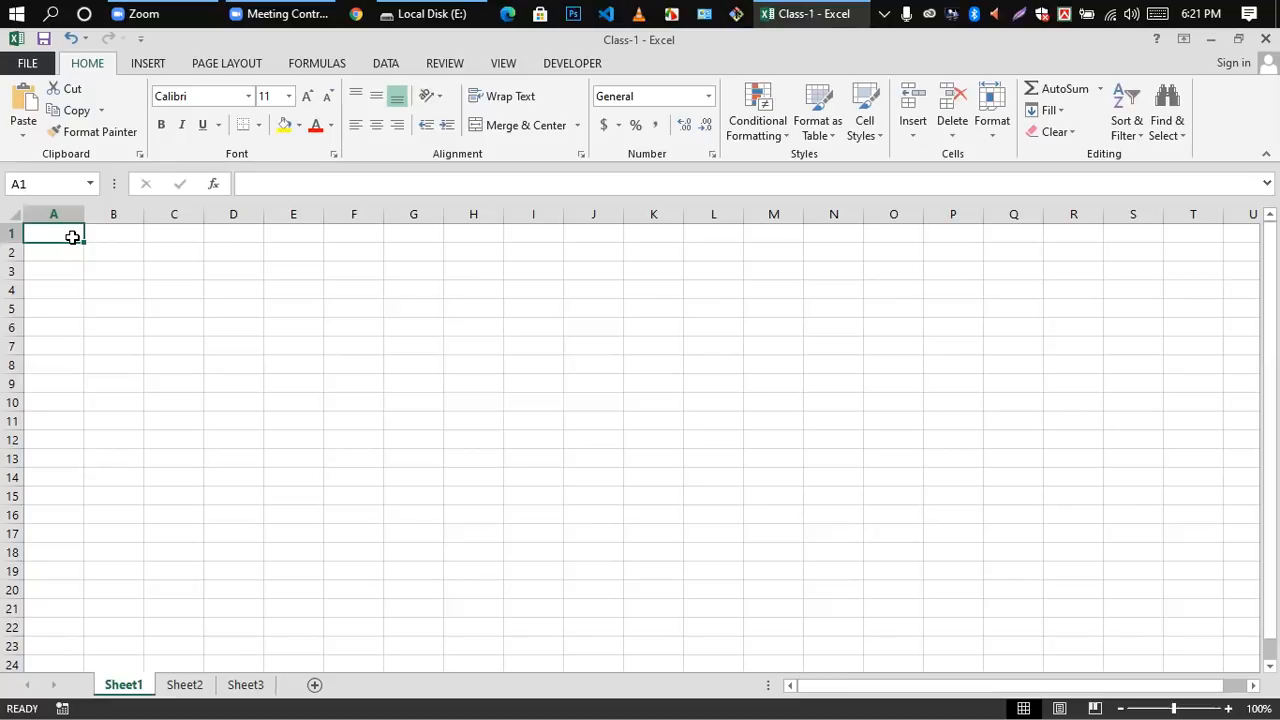
pyautogui.hotkey('ctrl', 'space')
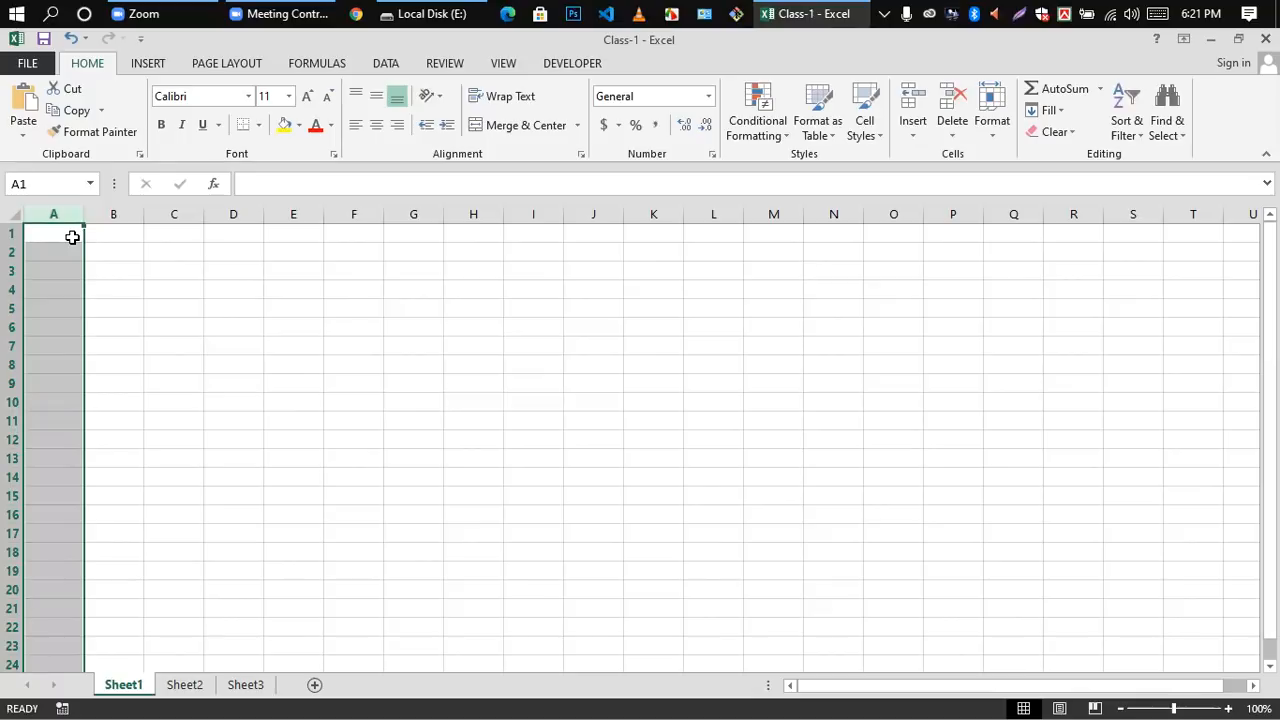
pyautogui.click(598, 233)
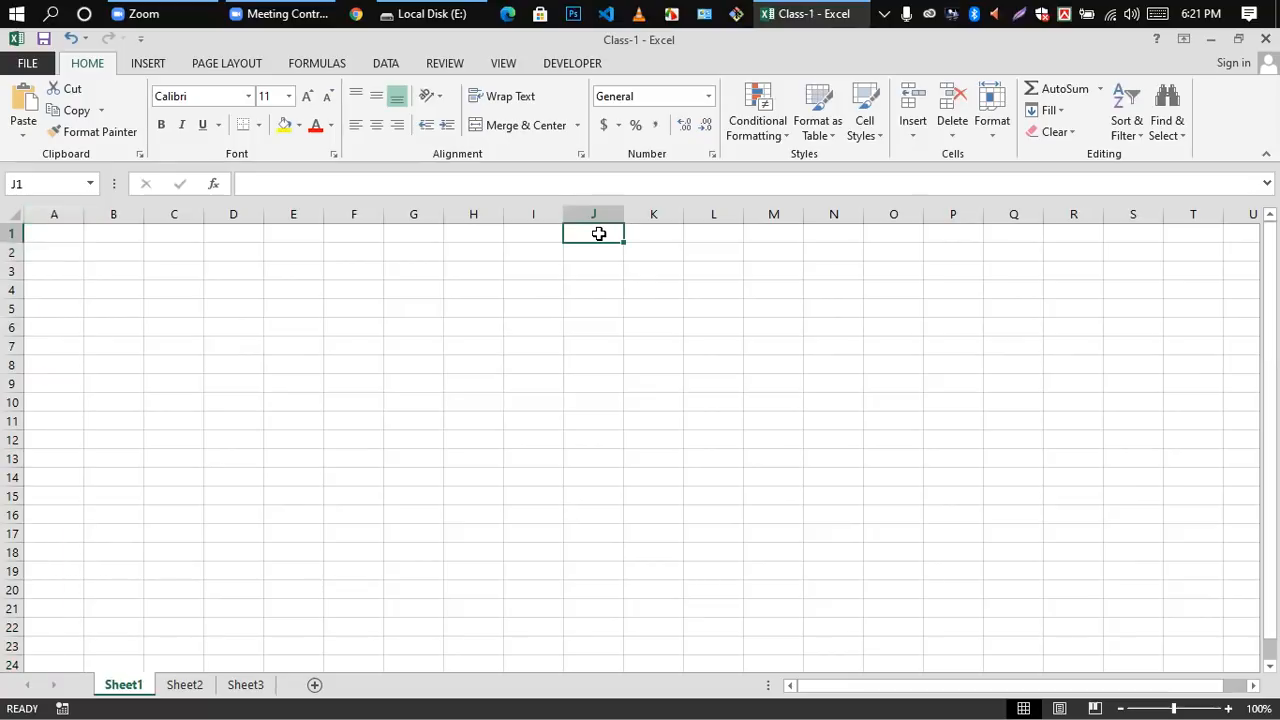
pyautogui.hotkey('ctrl', 'space')
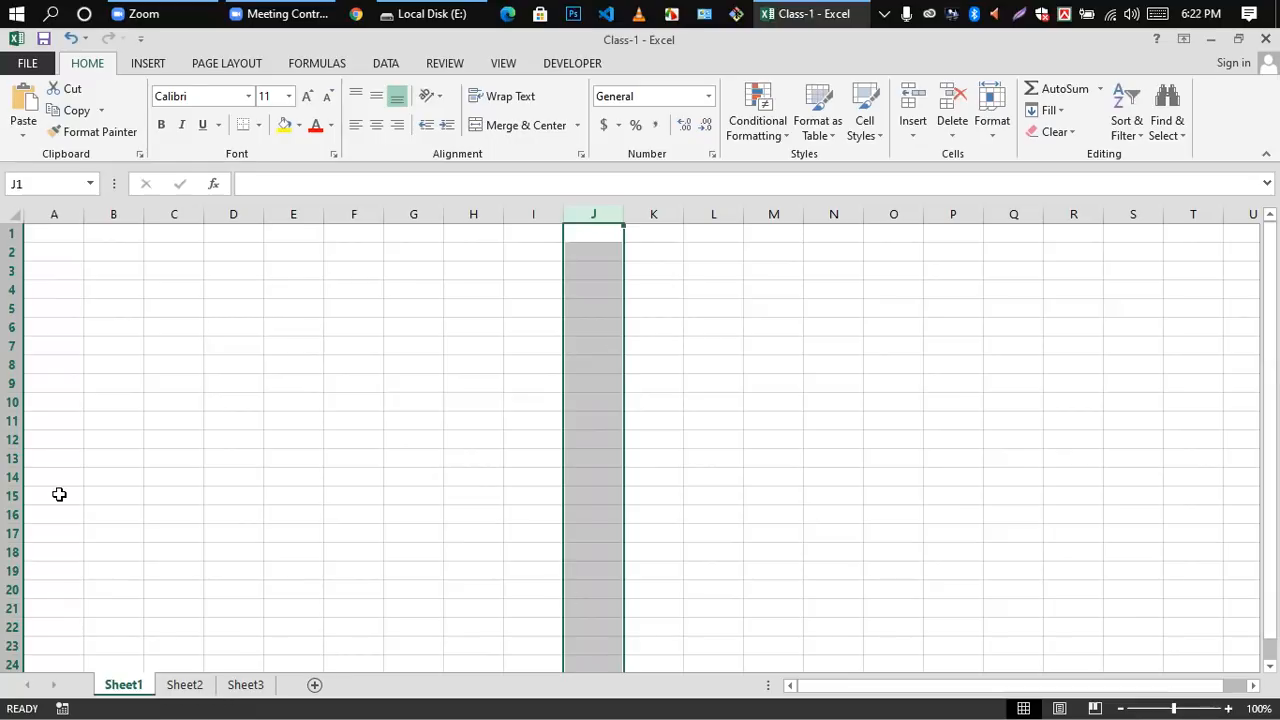
# Step: Select a few single cells around A5 and B7, then select the whole of row 5
pyautogui.click(57, 346)
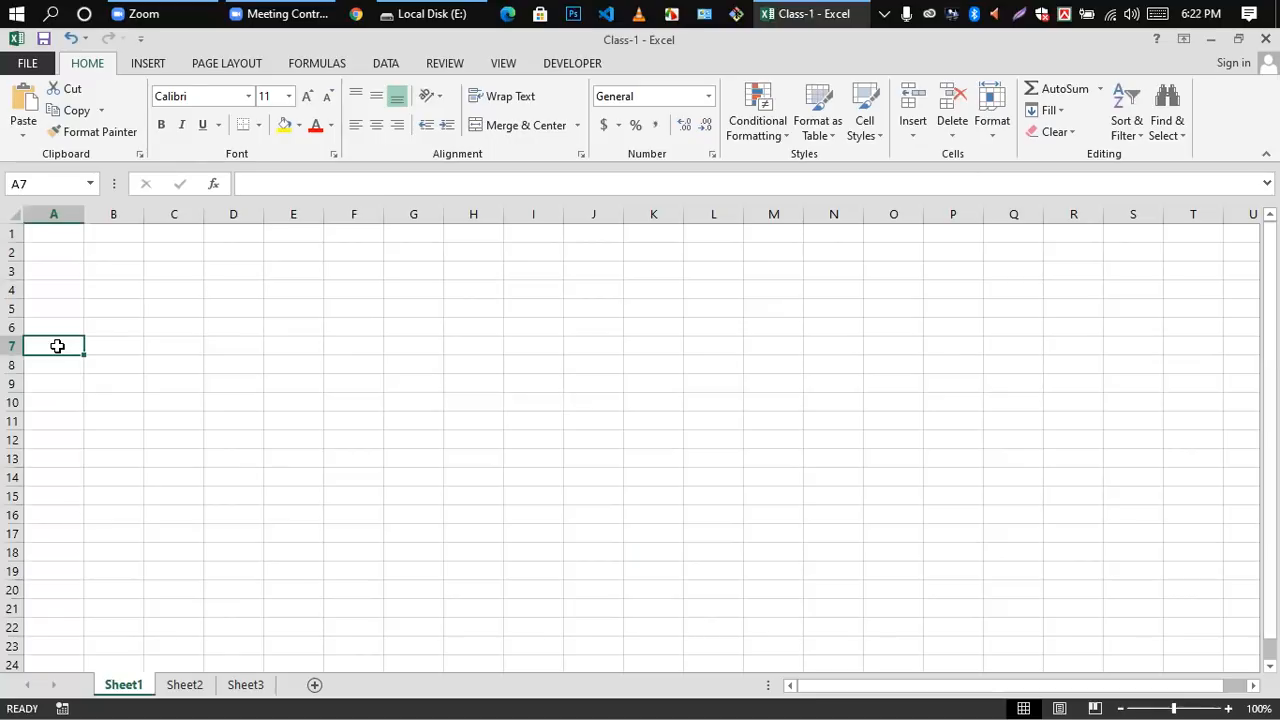
pyautogui.click(114, 340)
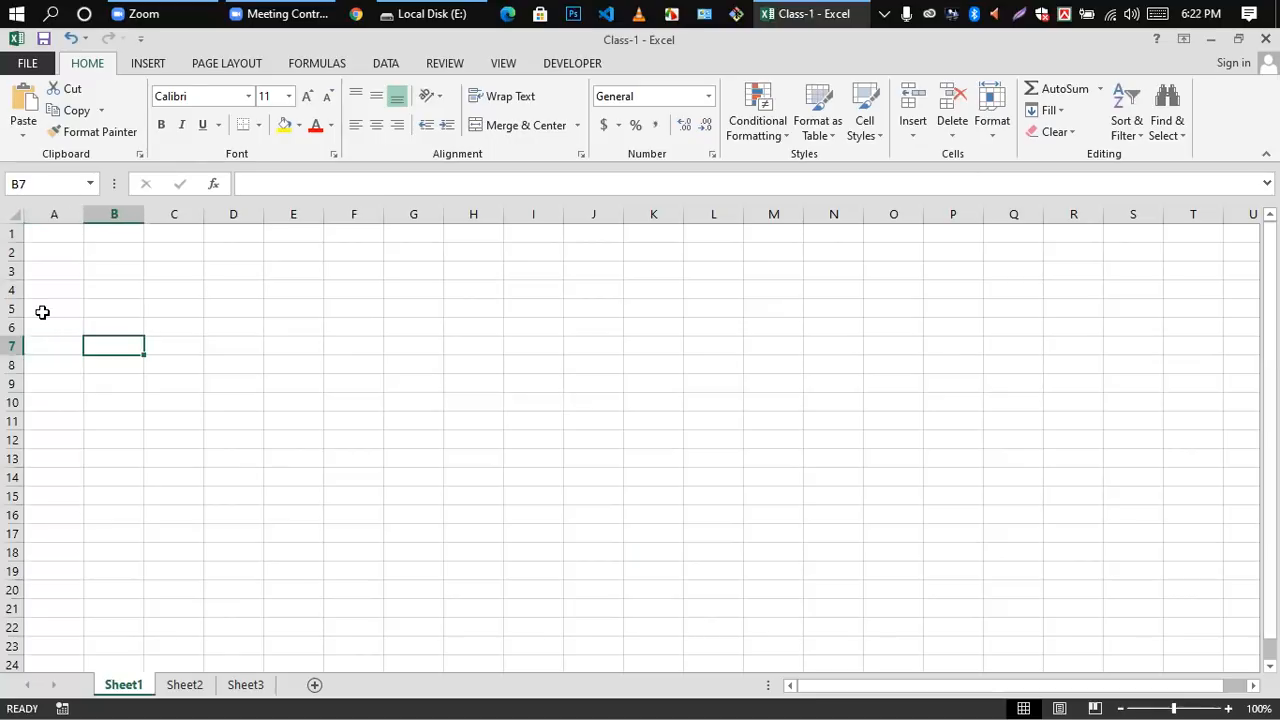
pyautogui.click(41, 311)
pyautogui.doubleClick(41, 311)
pyautogui.click(183, 362)
pyautogui.click(50, 308)
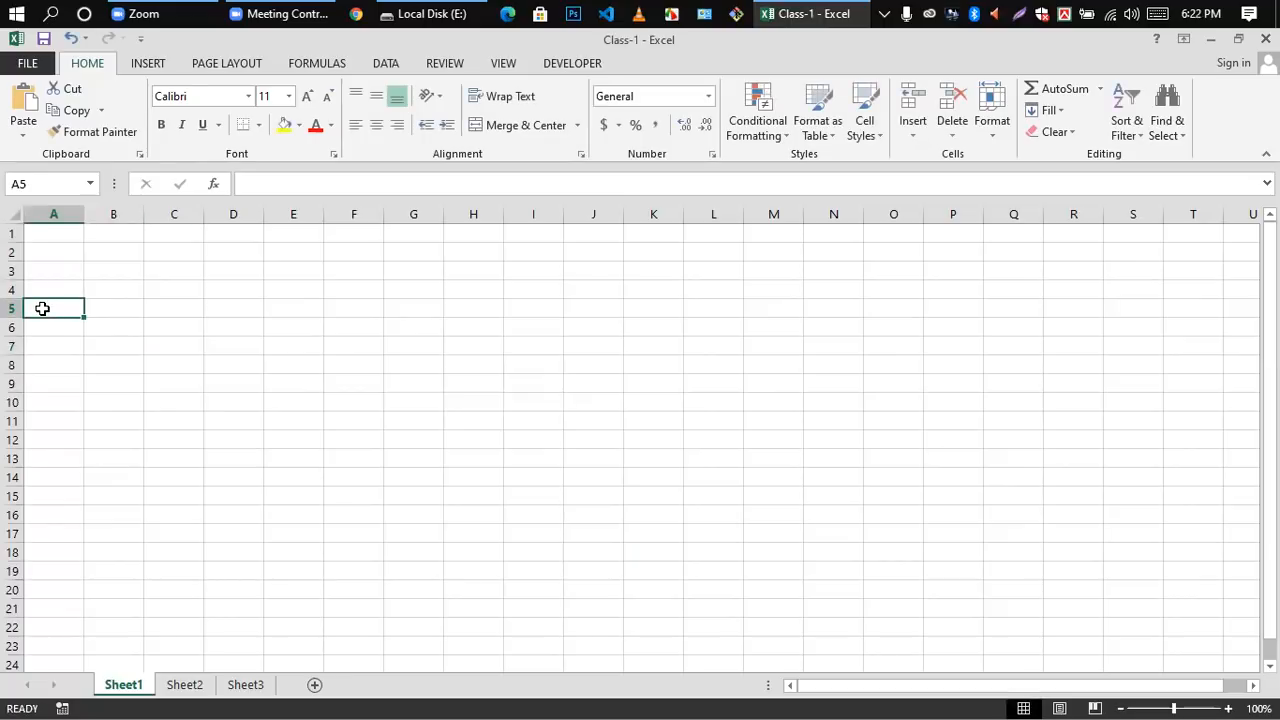
pyautogui.click(110, 315)
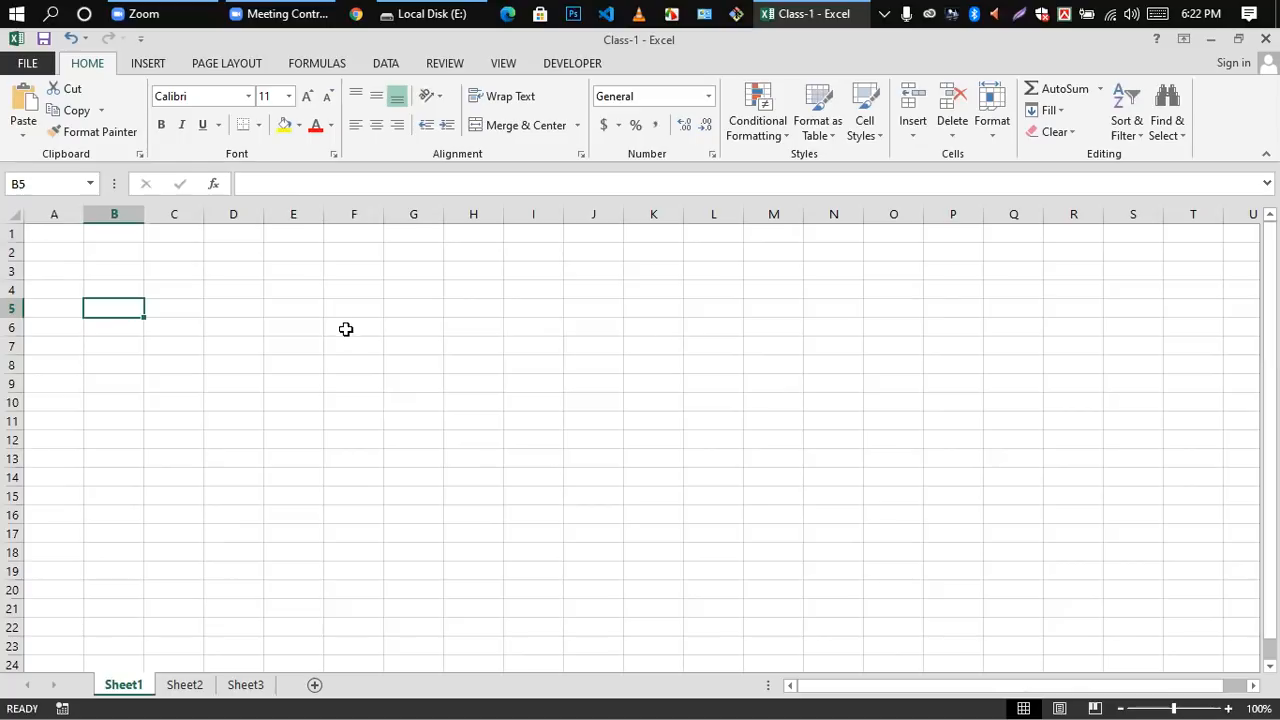
pyautogui.click(14, 307)
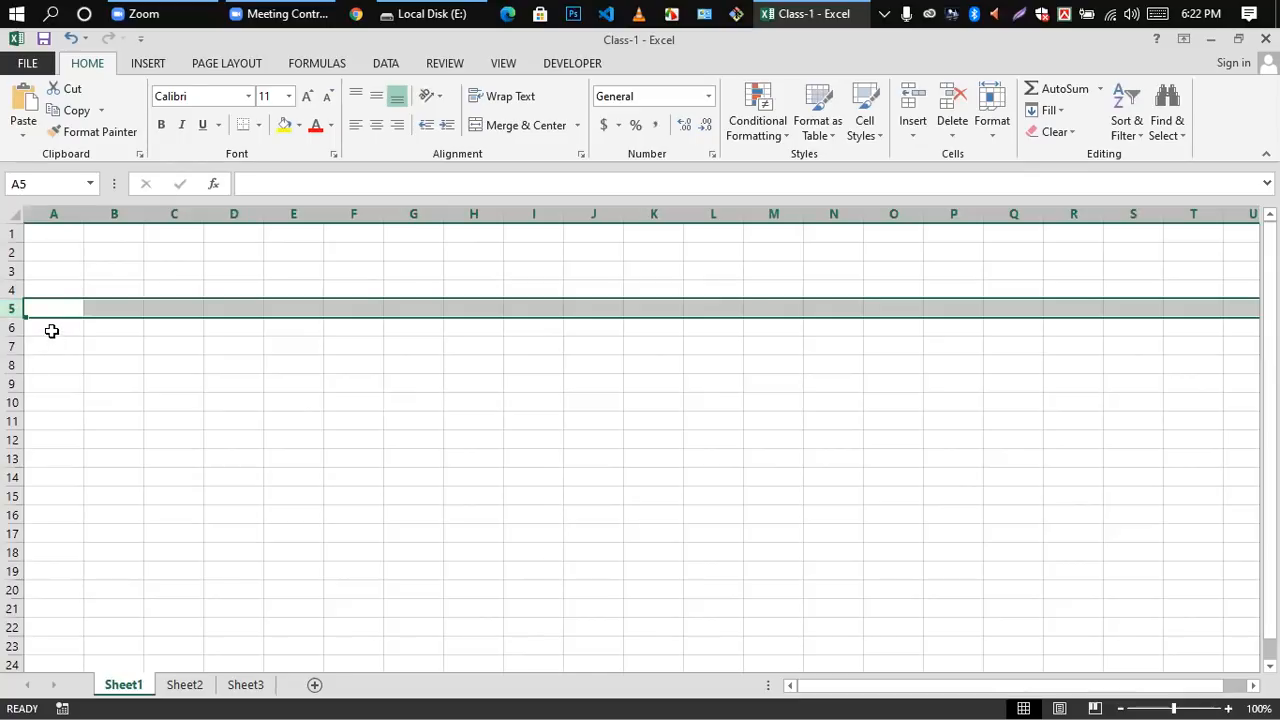
# Step: Select the entire row of cell A6, then the entire worksheet, and finish on cell G8
pyautogui.click(52, 329)
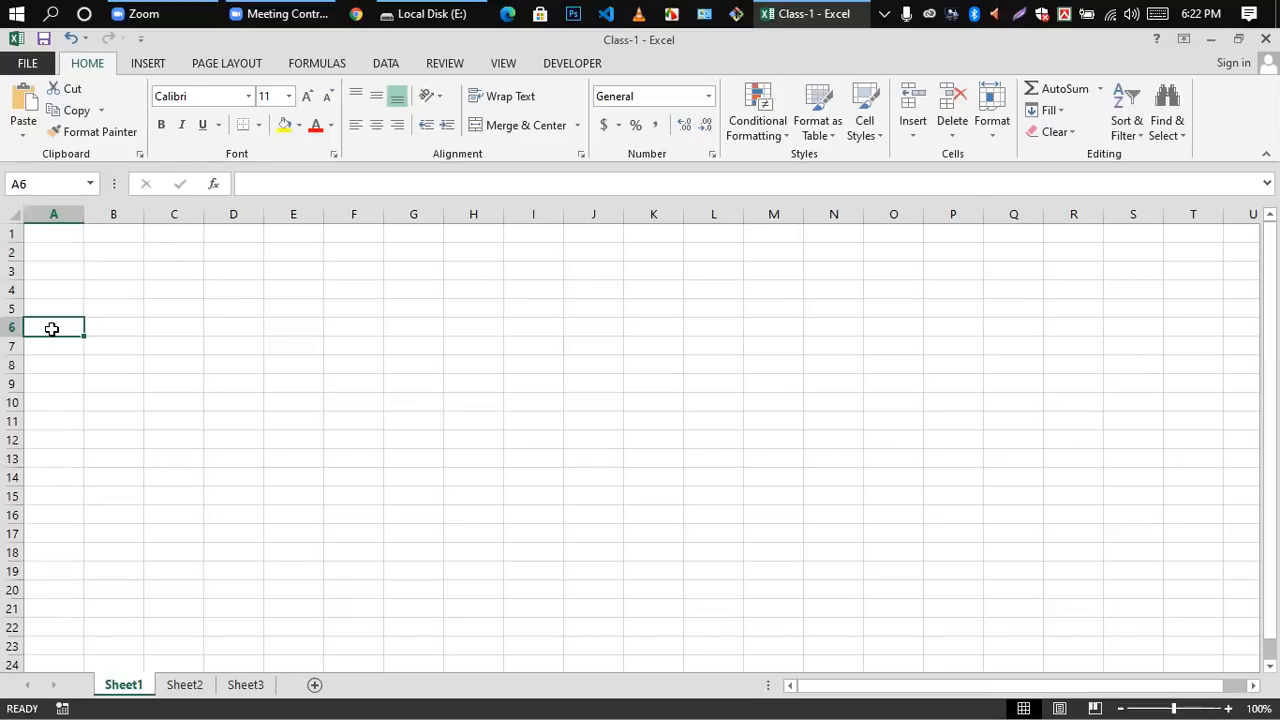
pyautogui.hotkey('shift', 'space')
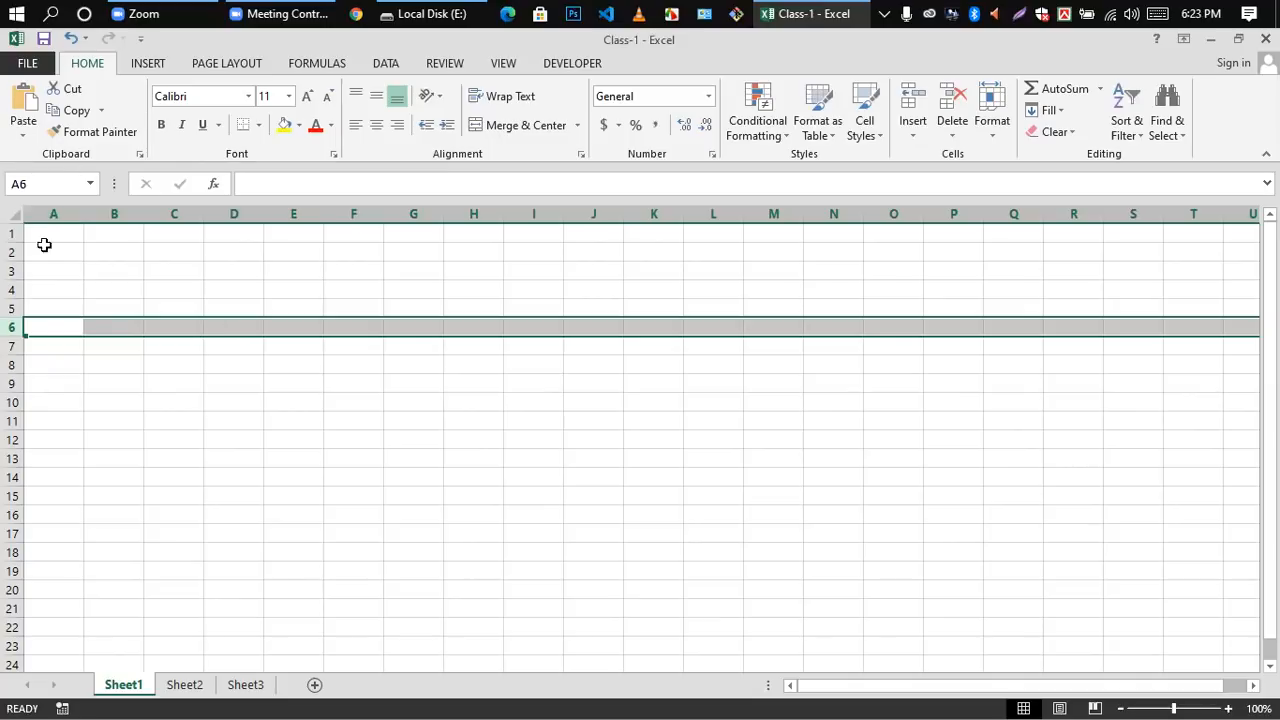
pyautogui.click(16, 218)
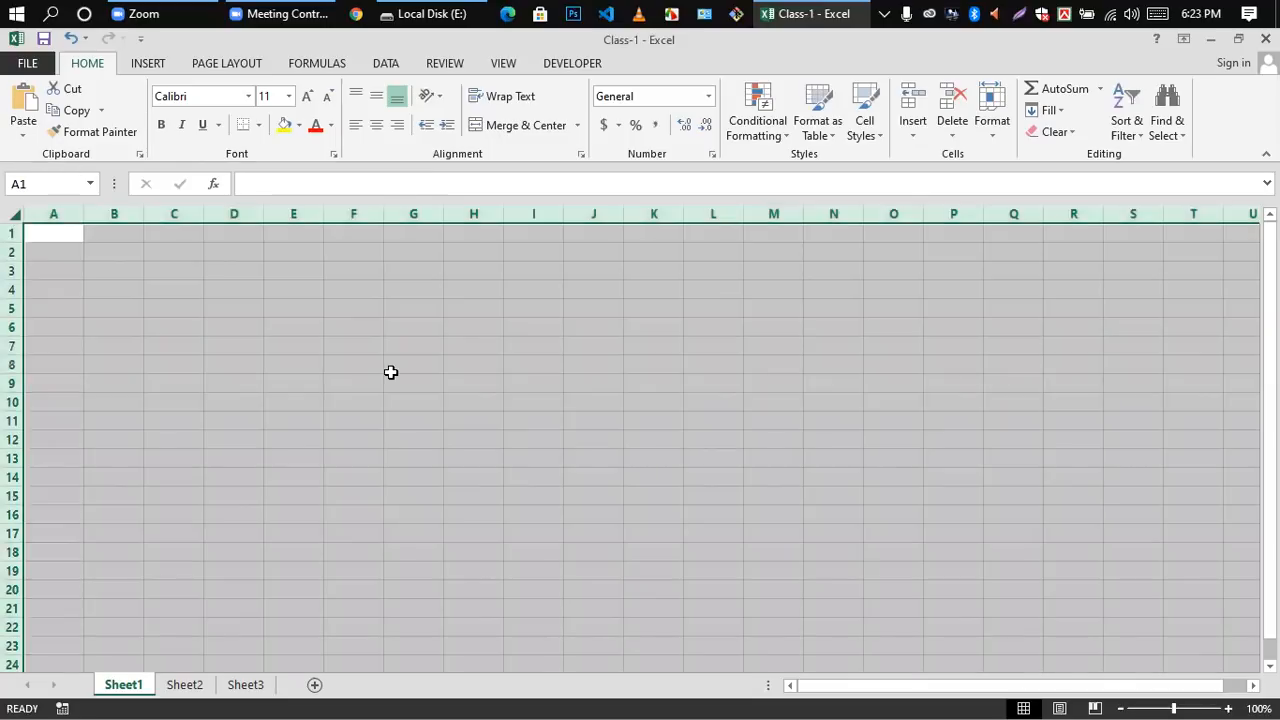
pyautogui.click(391, 371)
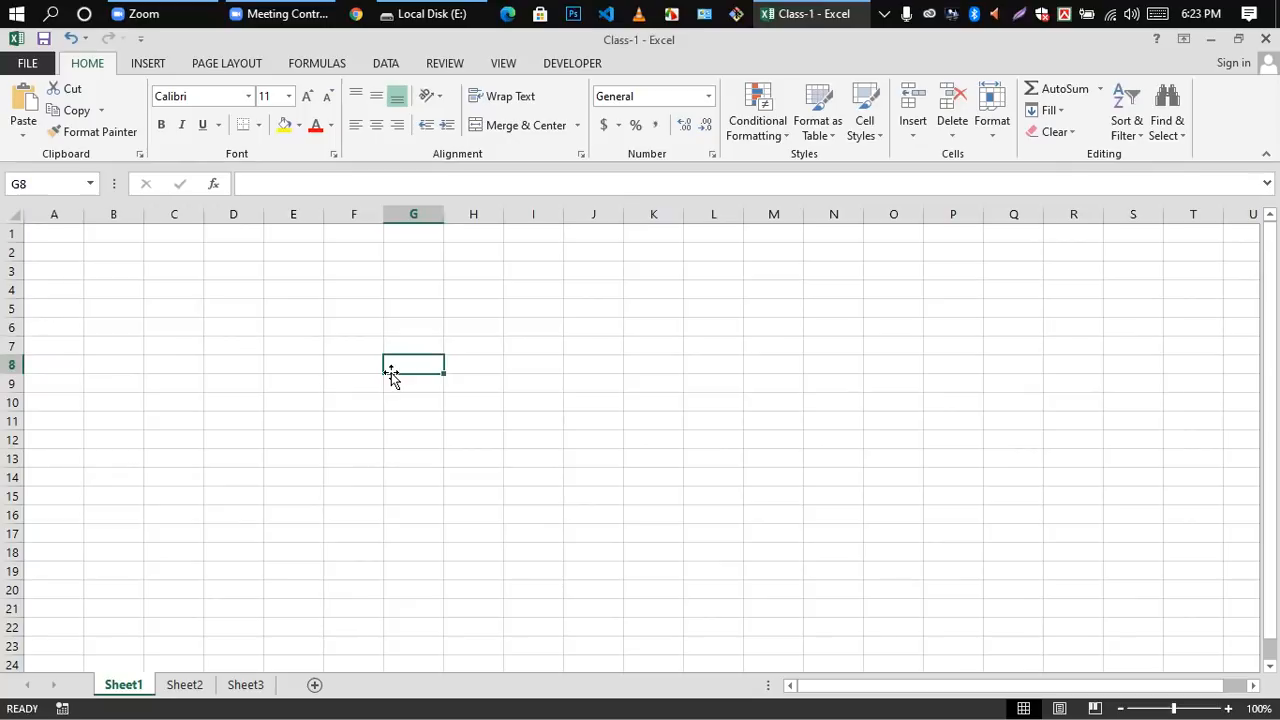
# Step: Select column G, then row 8, then the range D4 to G8, and finish on cell L10
pyautogui.click(416, 205)
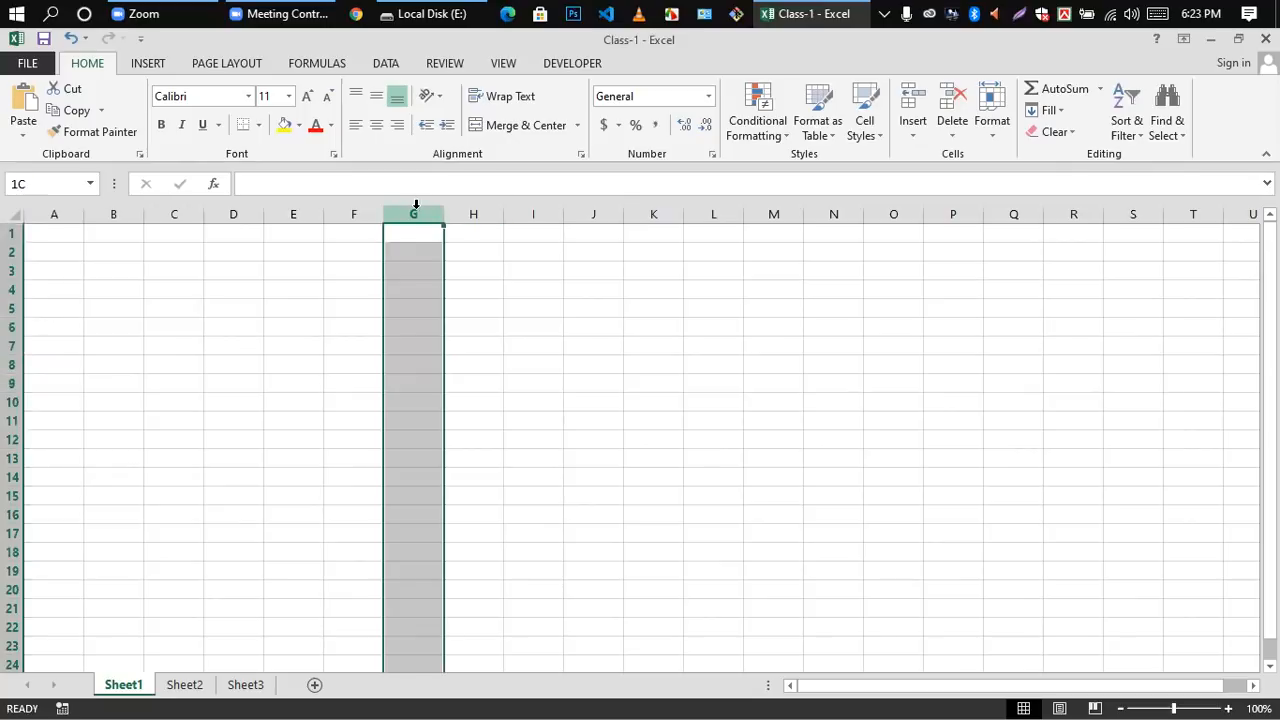
pyautogui.click(12, 365)
pyautogui.moveTo(234, 291); pyautogui.dragTo(402, 363)
pyautogui.click(695, 408)
# Step: Select the entire worksheet and look through its rows, deselect it at cell G5, and select the entire worksheet again
pyautogui.scroll(-4, 557, 391)
pyautogui.scroll(4, 450, 340)
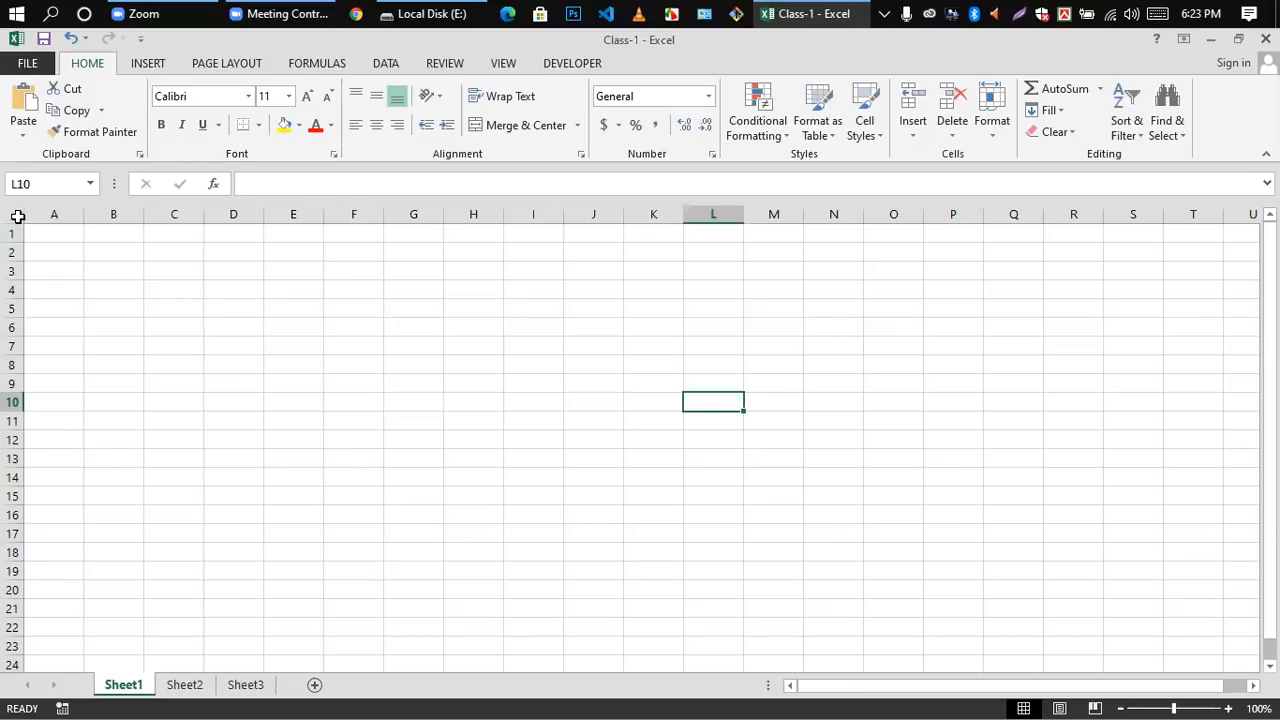
pyautogui.click(18, 216)
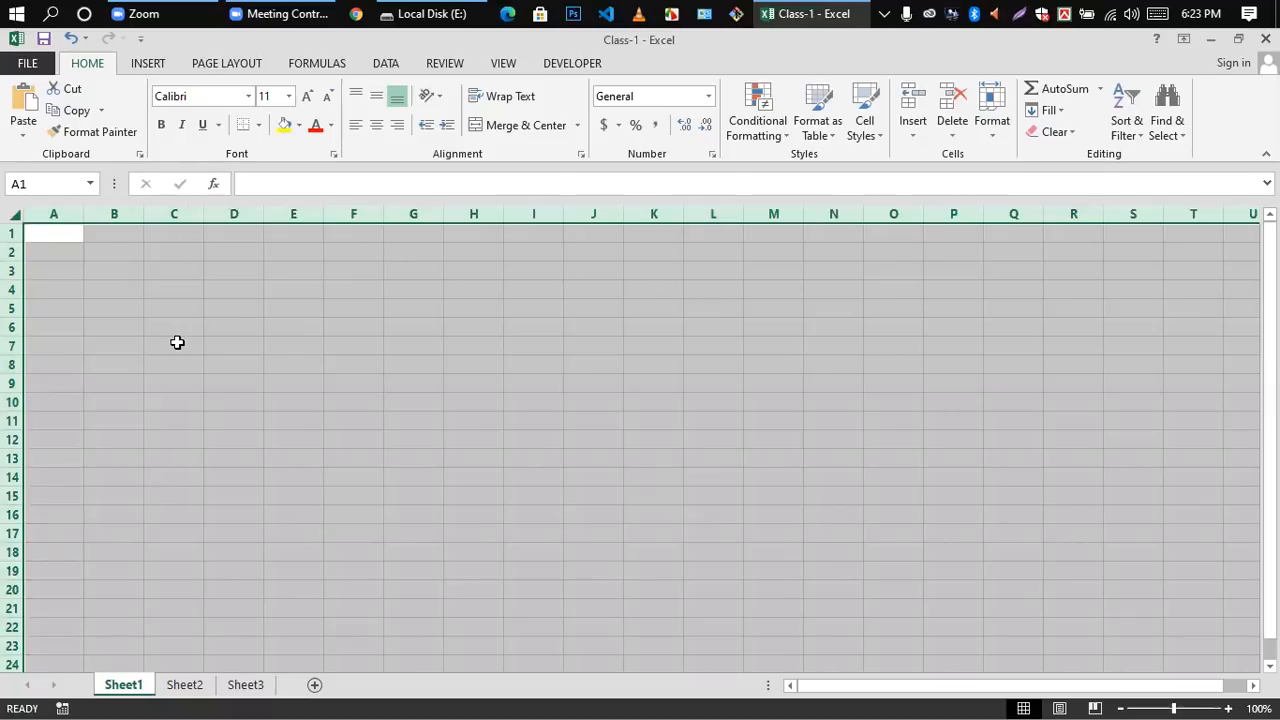
pyautogui.scroll(-5, 808, 421)
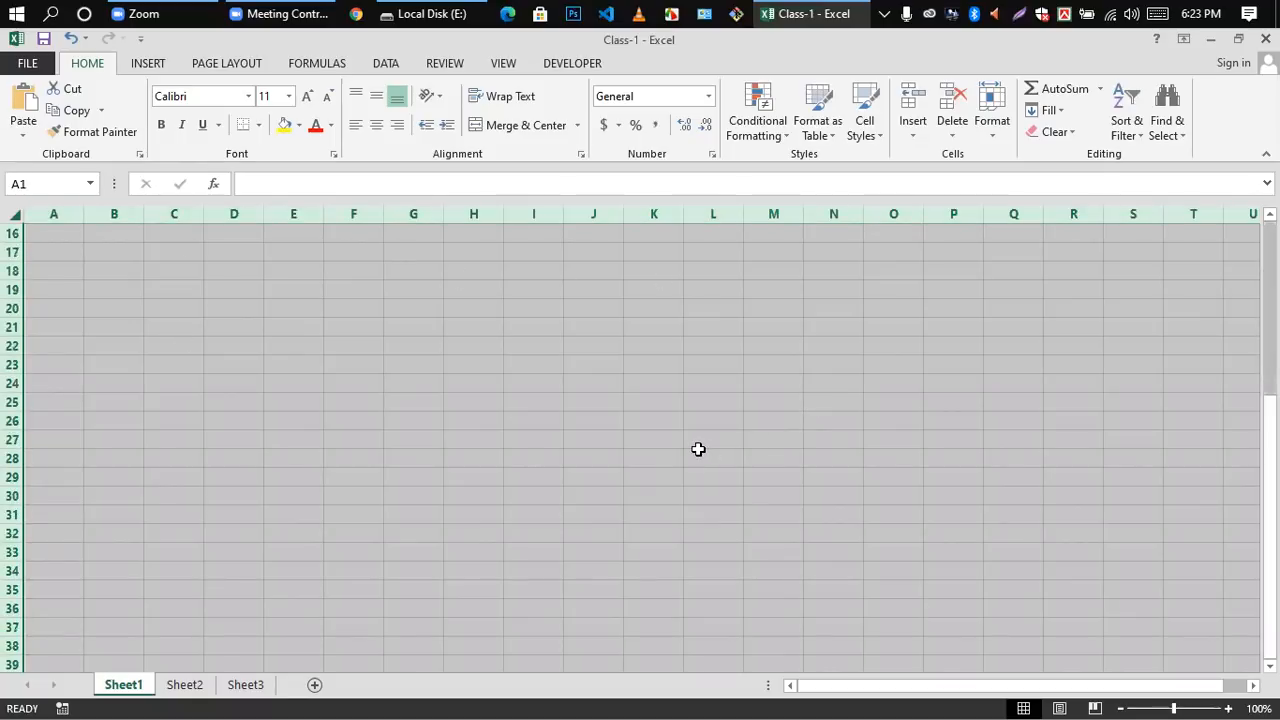
pyautogui.scroll(5, 620, 400)
pyautogui.click(428, 315)
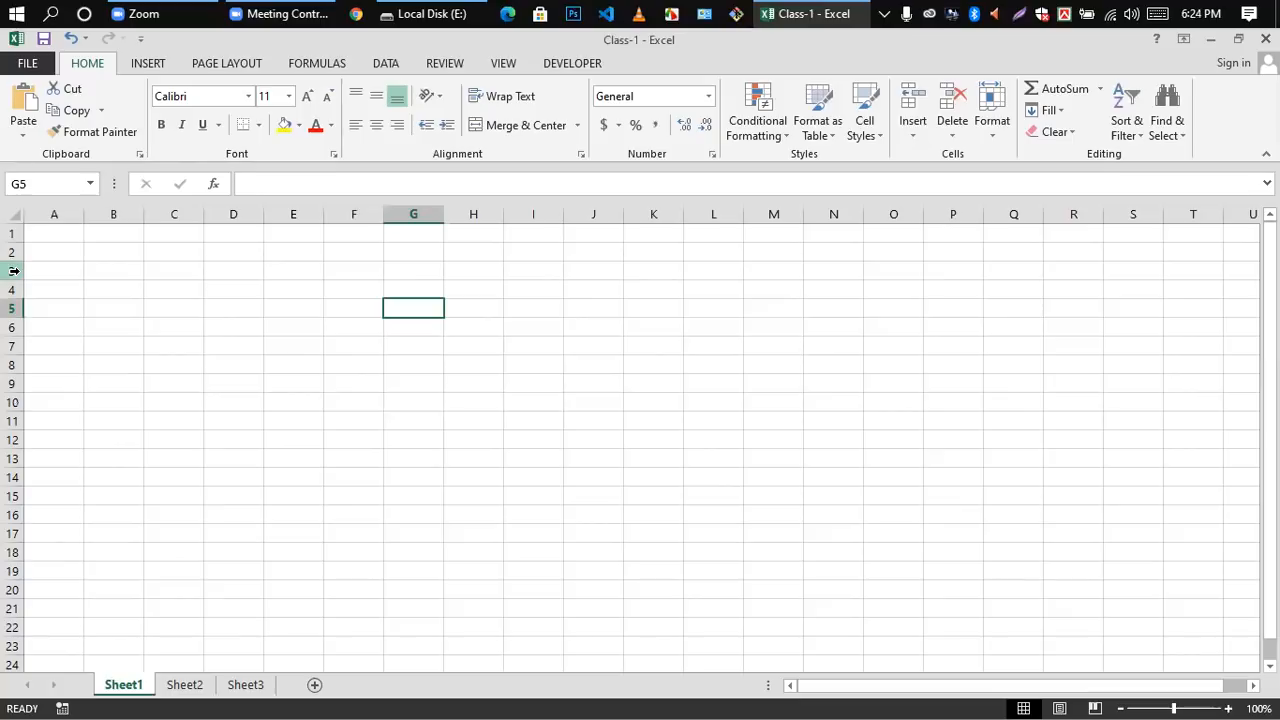
pyautogui.click(13, 215)
pyautogui.scroll(-4, 237, 277)
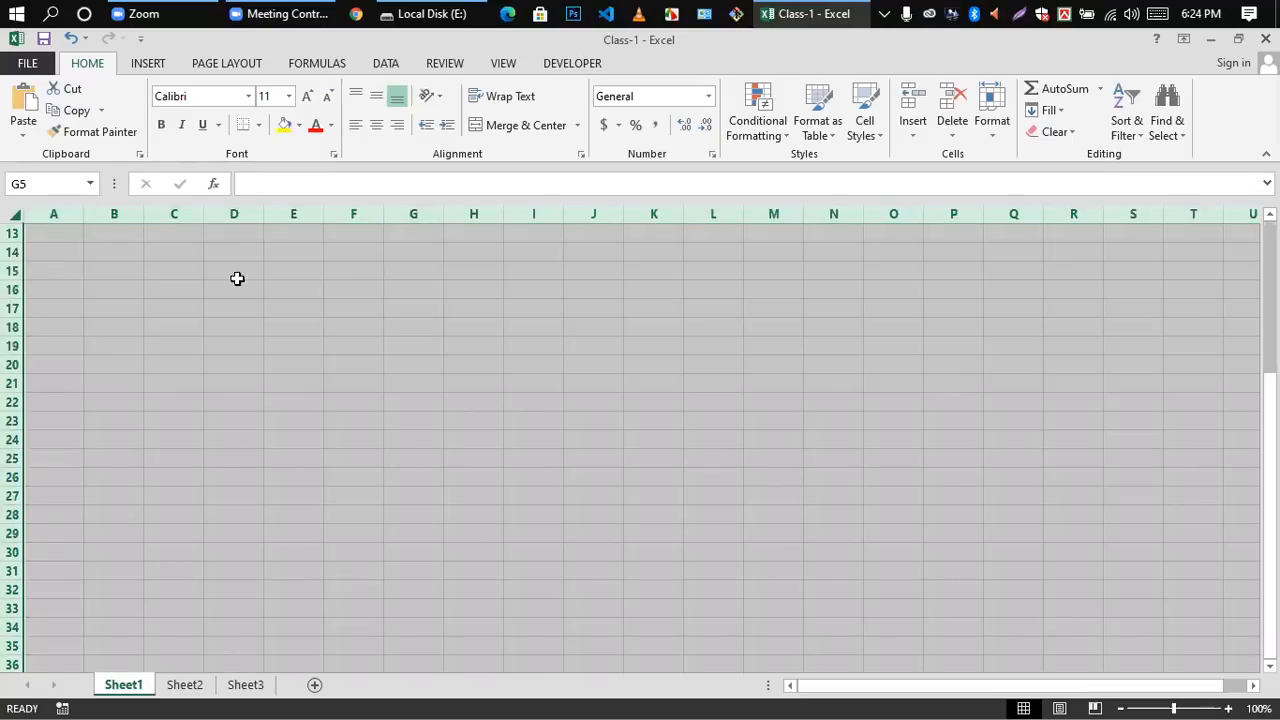
# Step: Deselect the worksheet and enter a person's first name in cell D3
pyautogui.scroll(4, 500, 420)
pyautogui.click(526, 385)
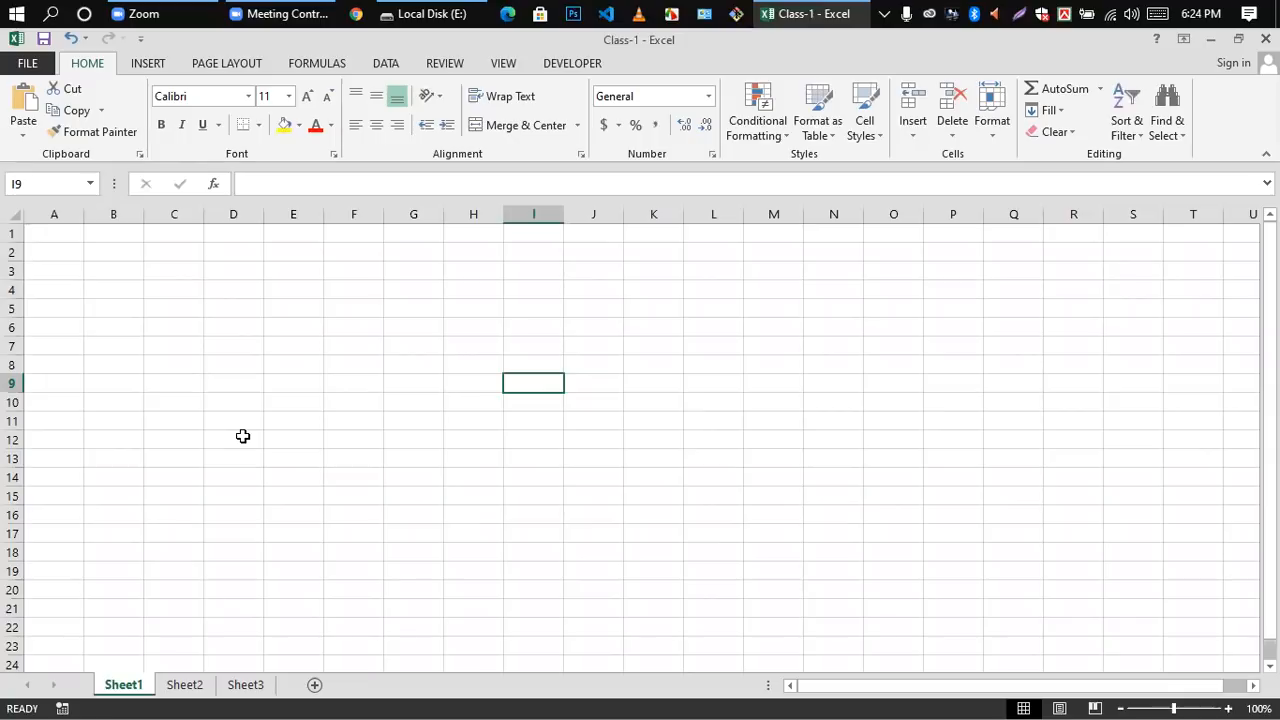
pyautogui.doubleClick(239, 271)
pyautogui.write('Nayem')
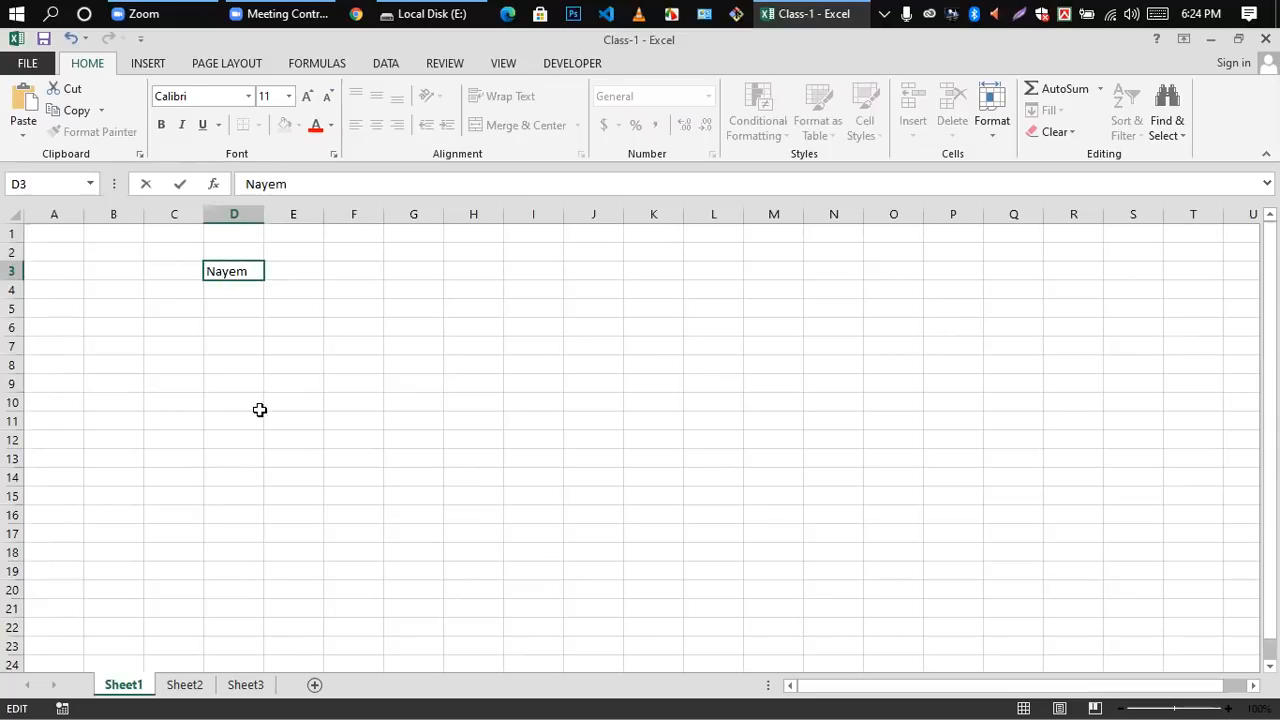
pyautogui.click(259, 410)
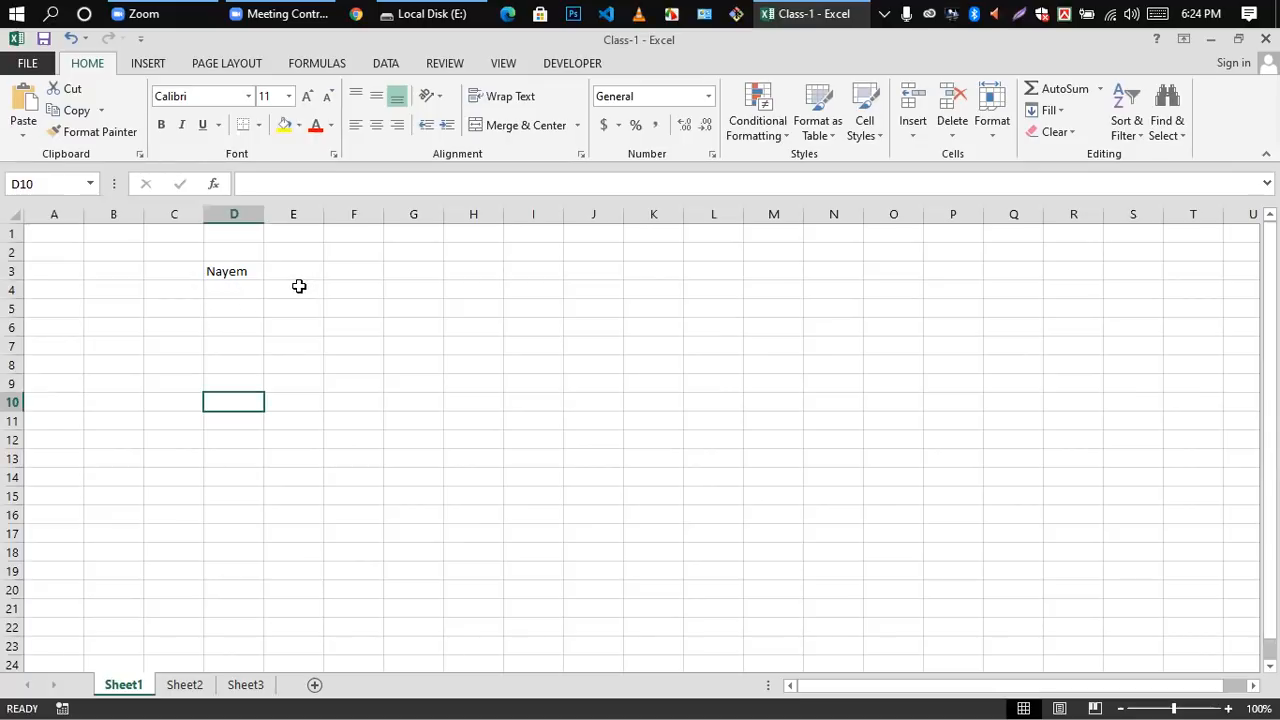
# Step: Enter the numbers 1, 2 and 3 in cells D2, E2 and F2, correcting the entry in F2
pyautogui.doubleClick(241, 254)
pyautogui.write('1')
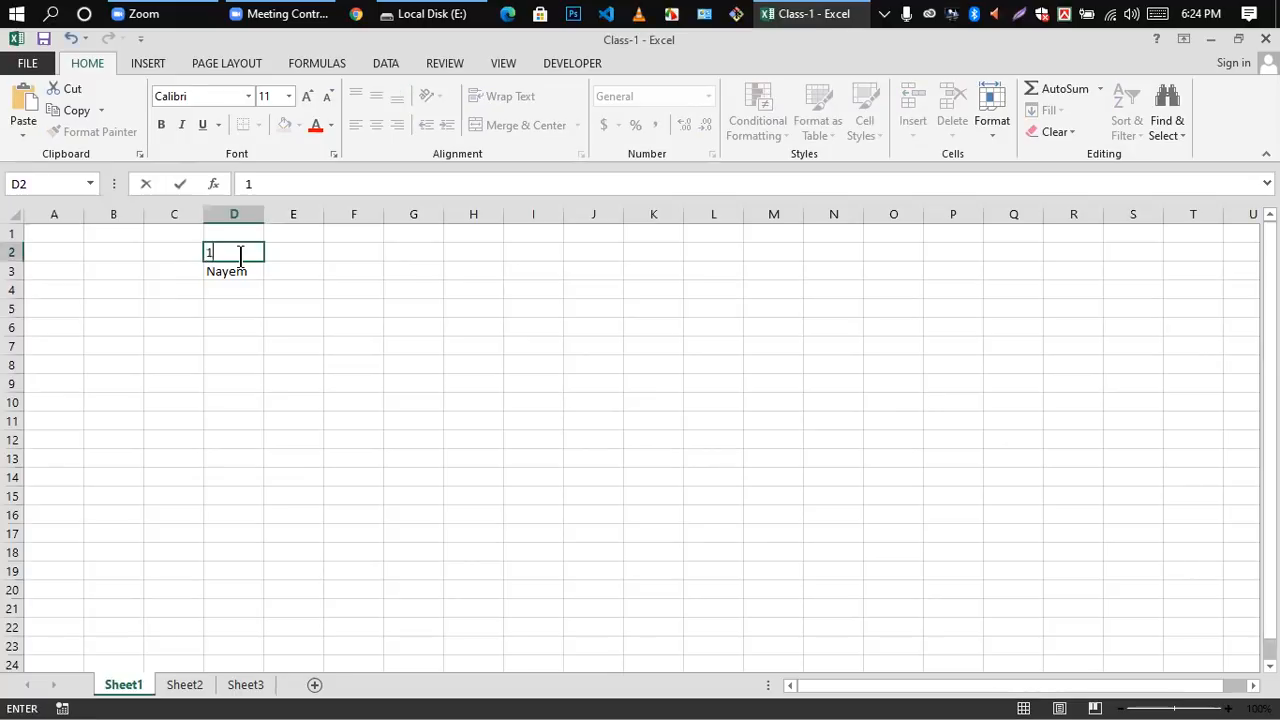
pyautogui.doubleClick(294, 251)
pyautogui.write('2')
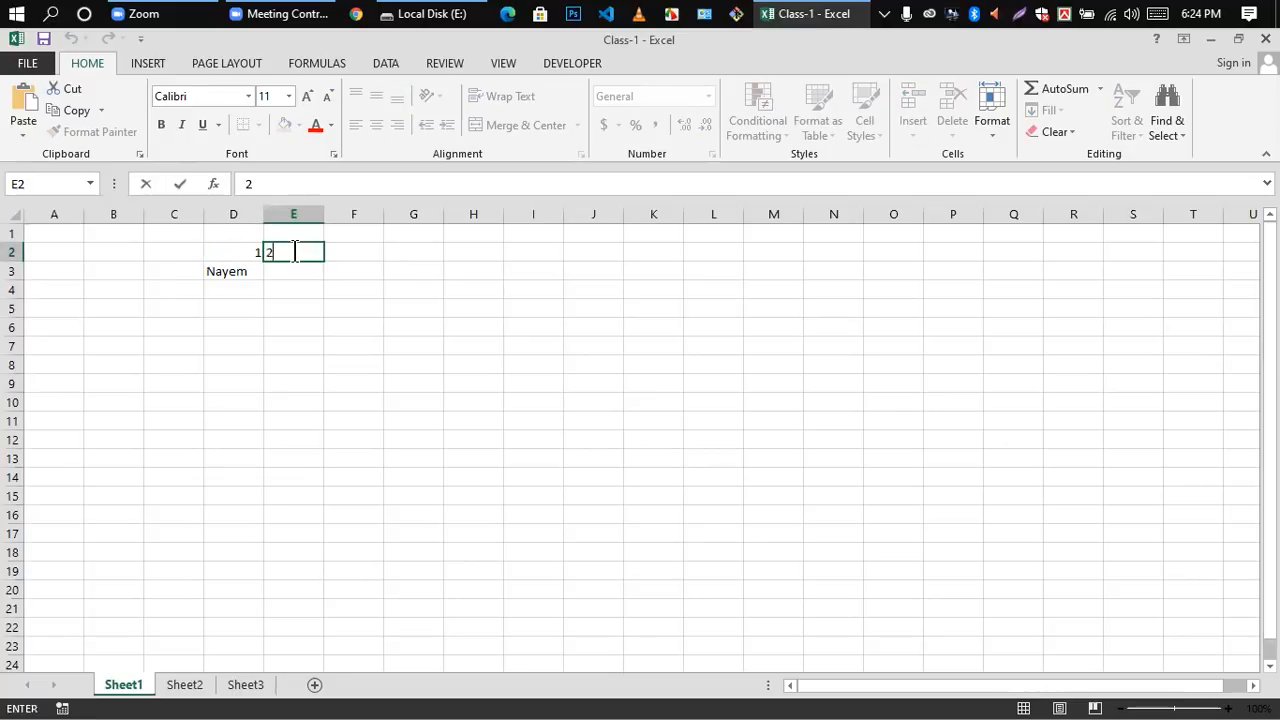
pyautogui.click(394, 284)
pyautogui.doubleClick(369, 253)
pyautogui.write('2')
pyautogui.click(367, 285)
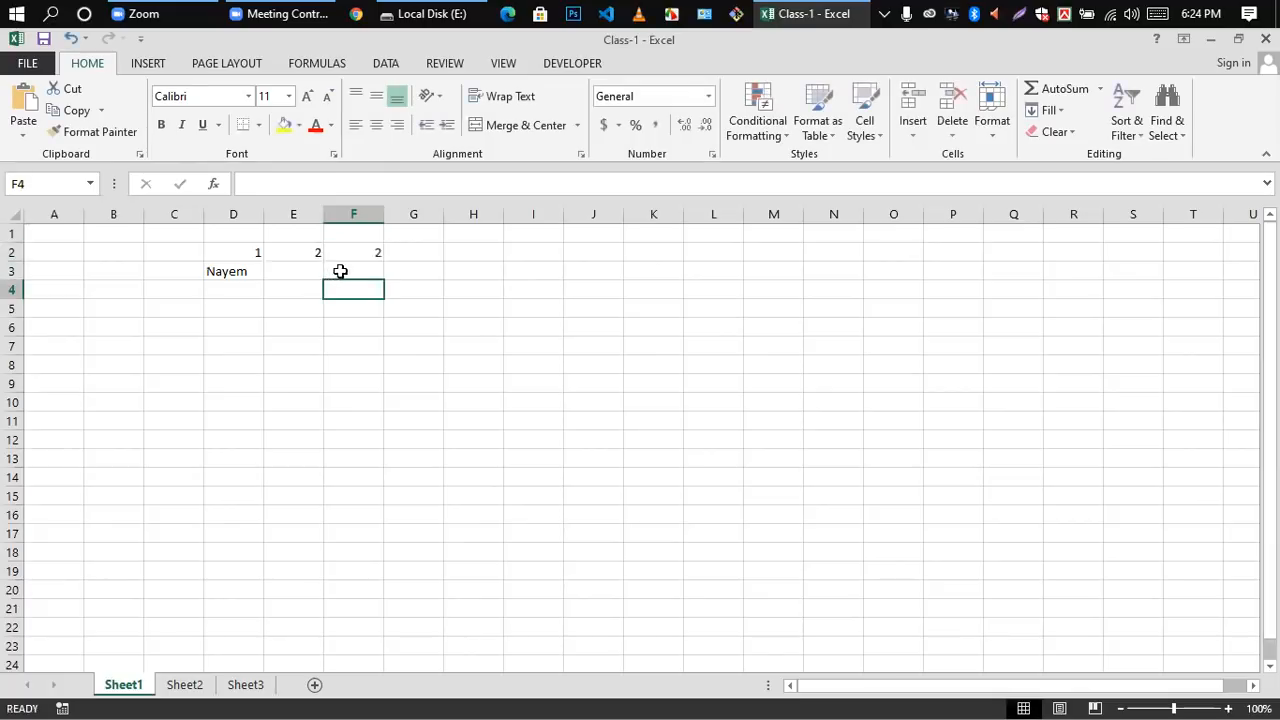
pyautogui.doubleClick(382, 252)
pyautogui.click(380, 252)
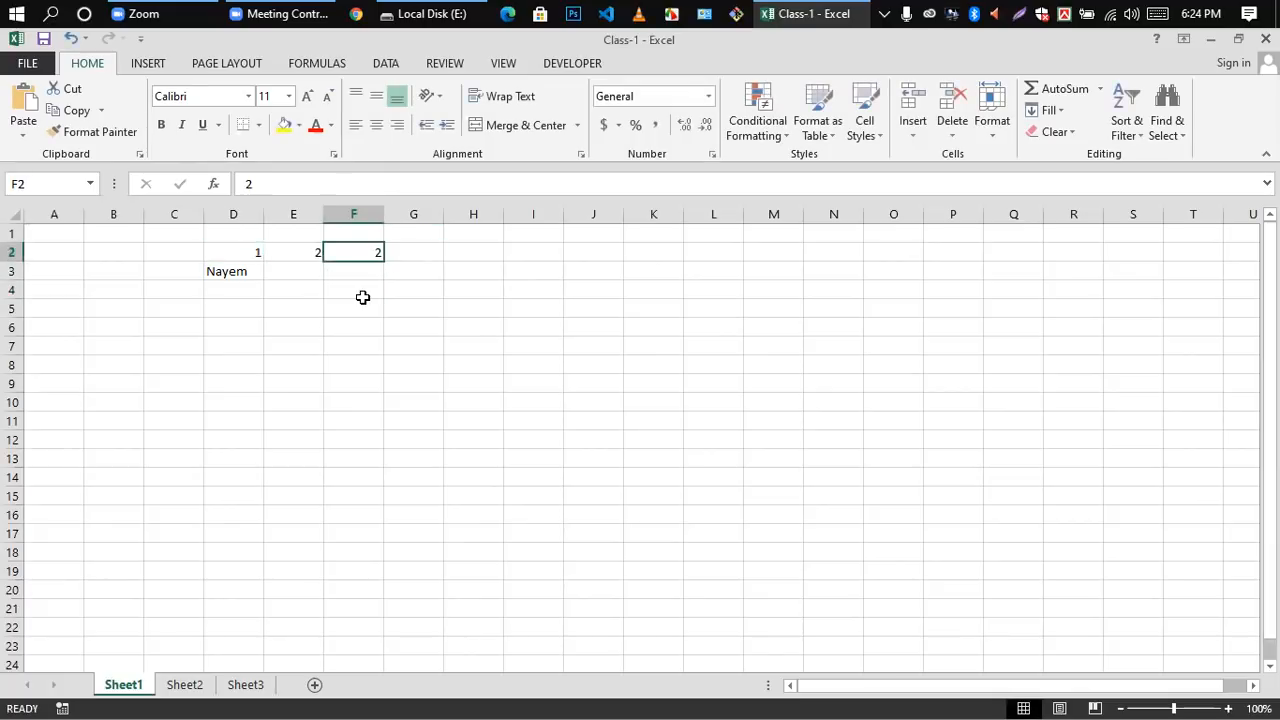
pyautogui.write('3')
pyautogui.click(364, 347)
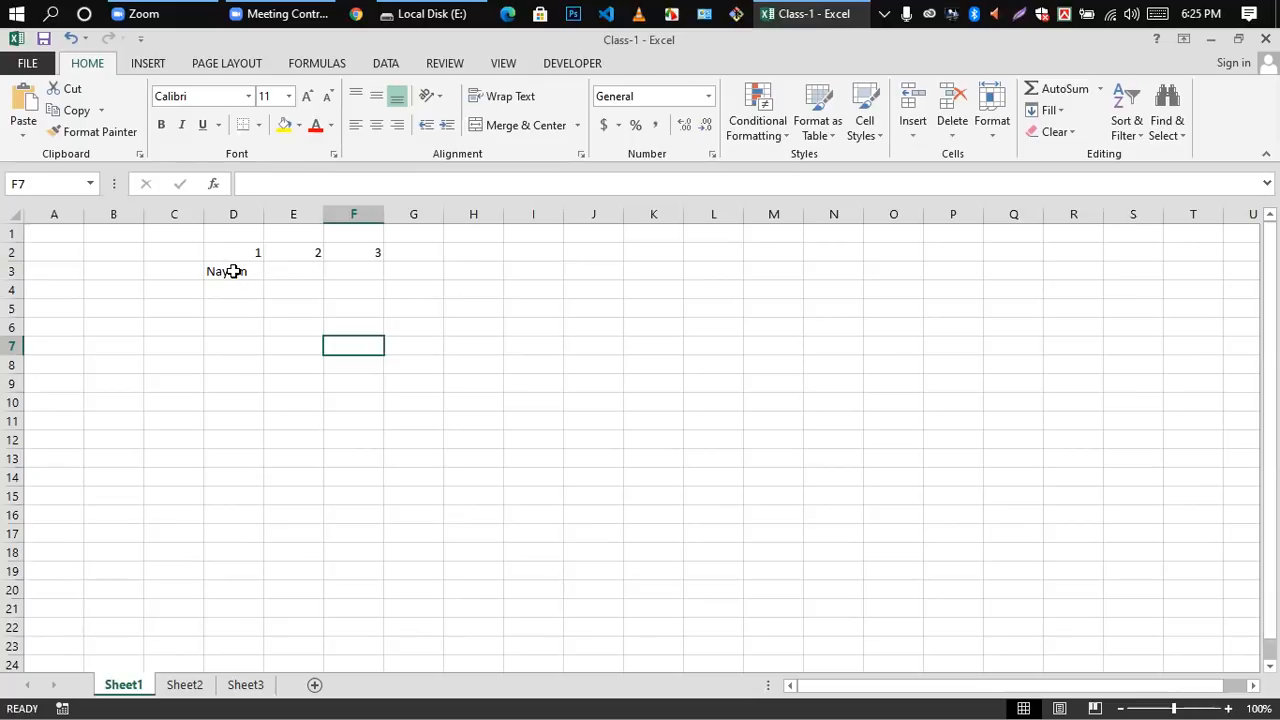
# Step: Copy the name text from inside cell D3 and paste it into cell E3
pyautogui.click(233, 271)
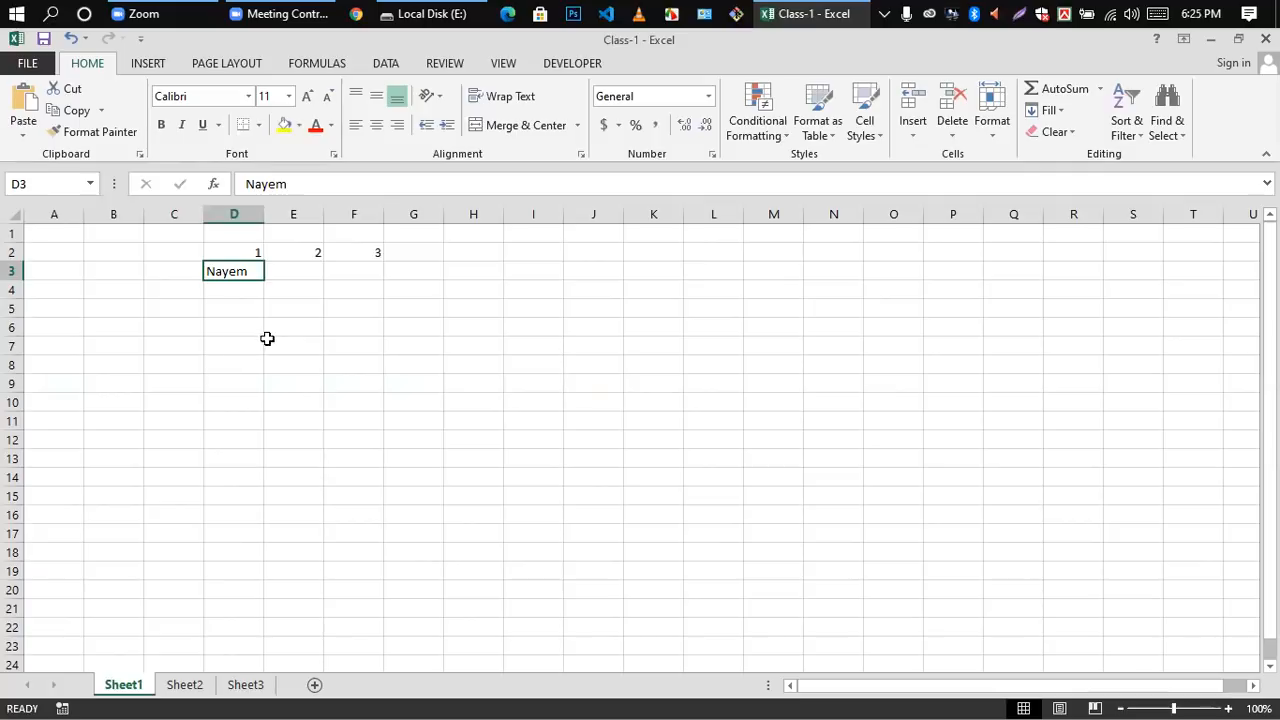
pyautogui.click(228, 332)
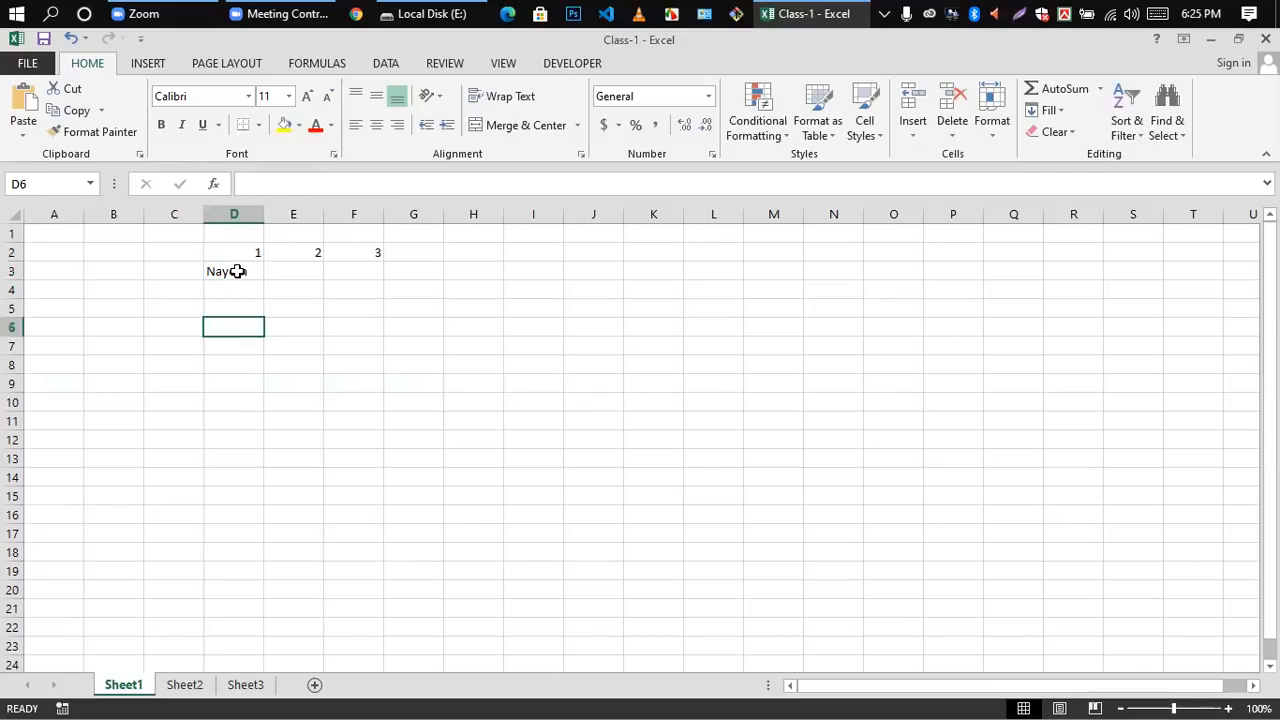
pyautogui.click(308, 276)
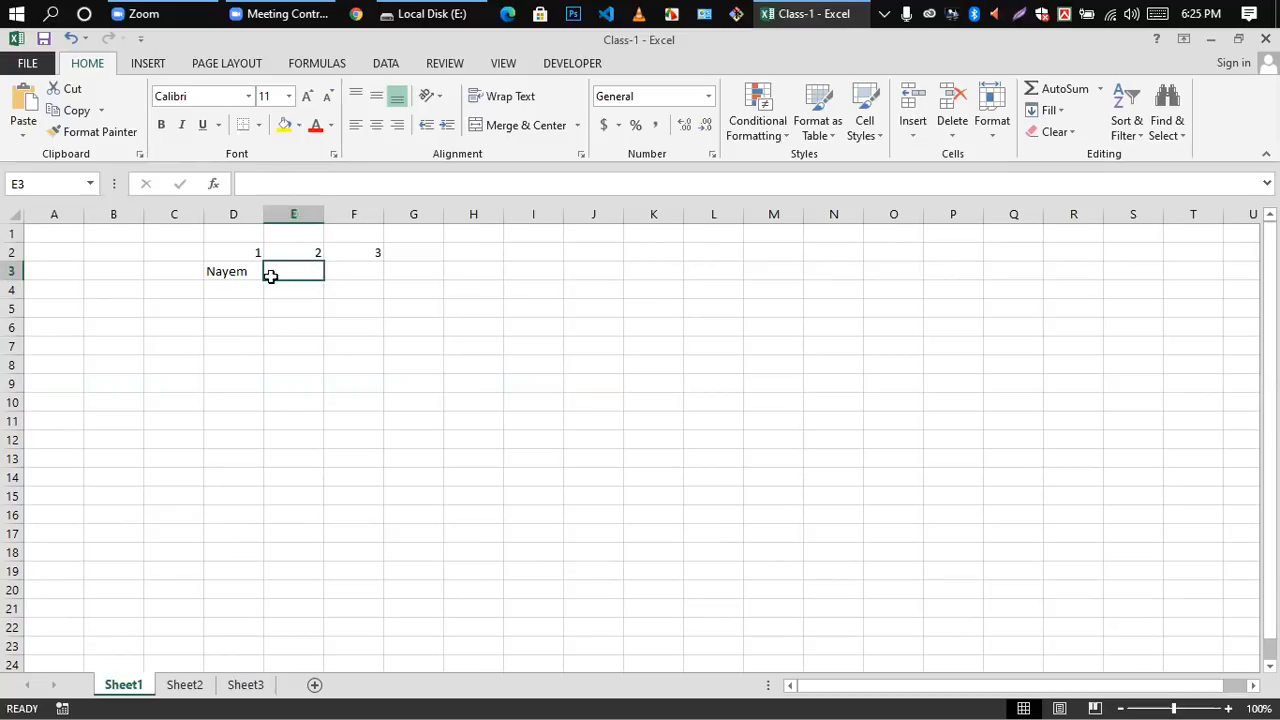
pyautogui.doubleClick(205, 274)
pyautogui.moveTo(206, 273); pyautogui.dragTo(249, 276)
pyautogui.hotkey('ctrl', 'c')
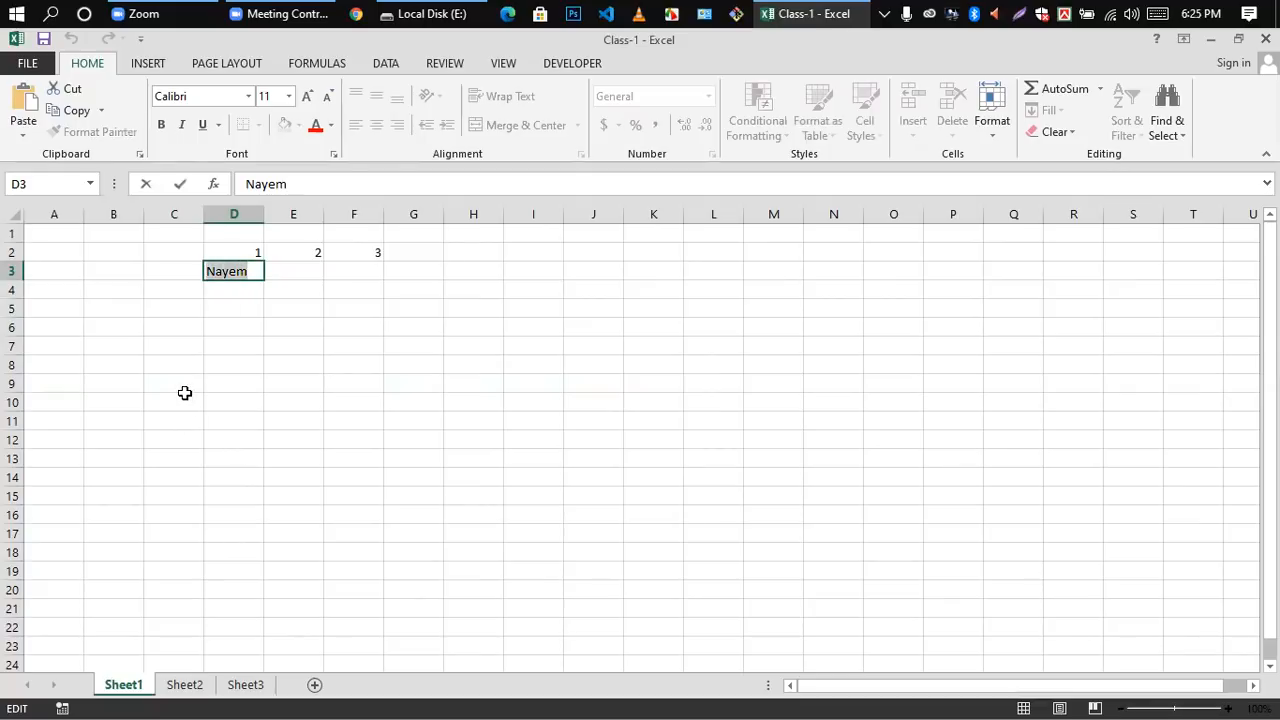
pyautogui.doubleClick(289, 275)
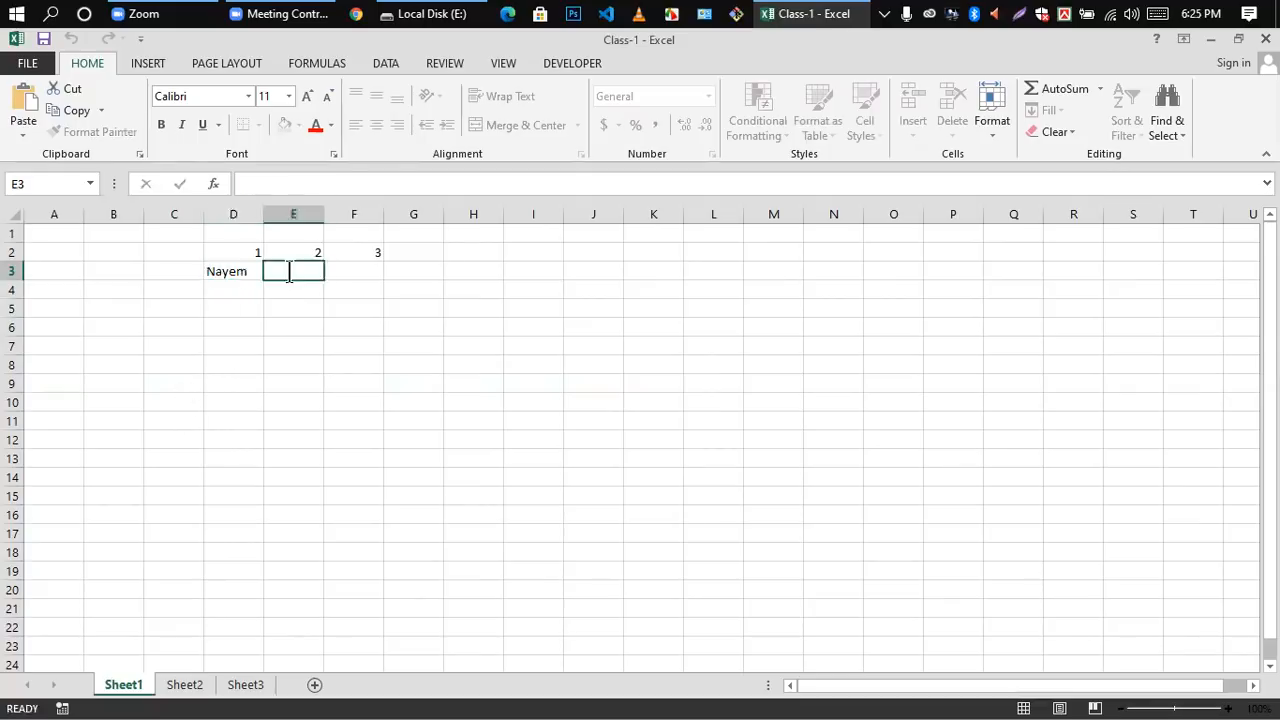
pyautogui.hotkey('ctrl', 'v')
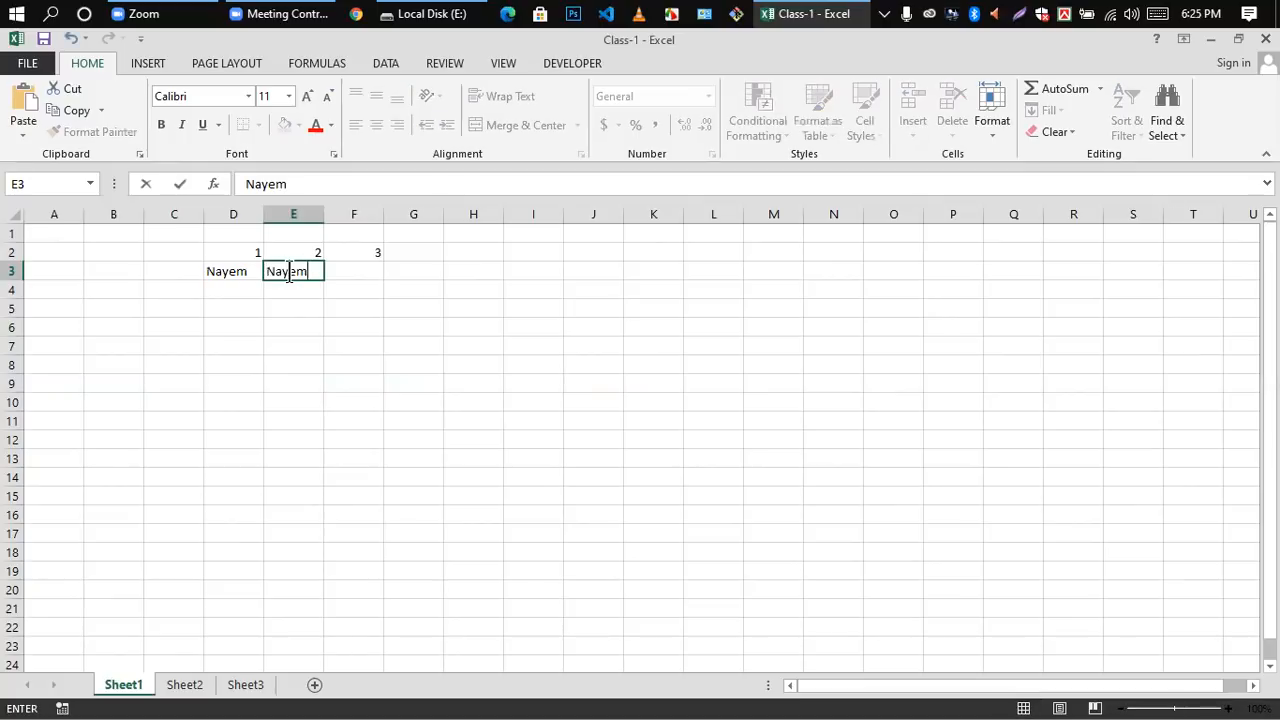
pyautogui.click(306, 334)
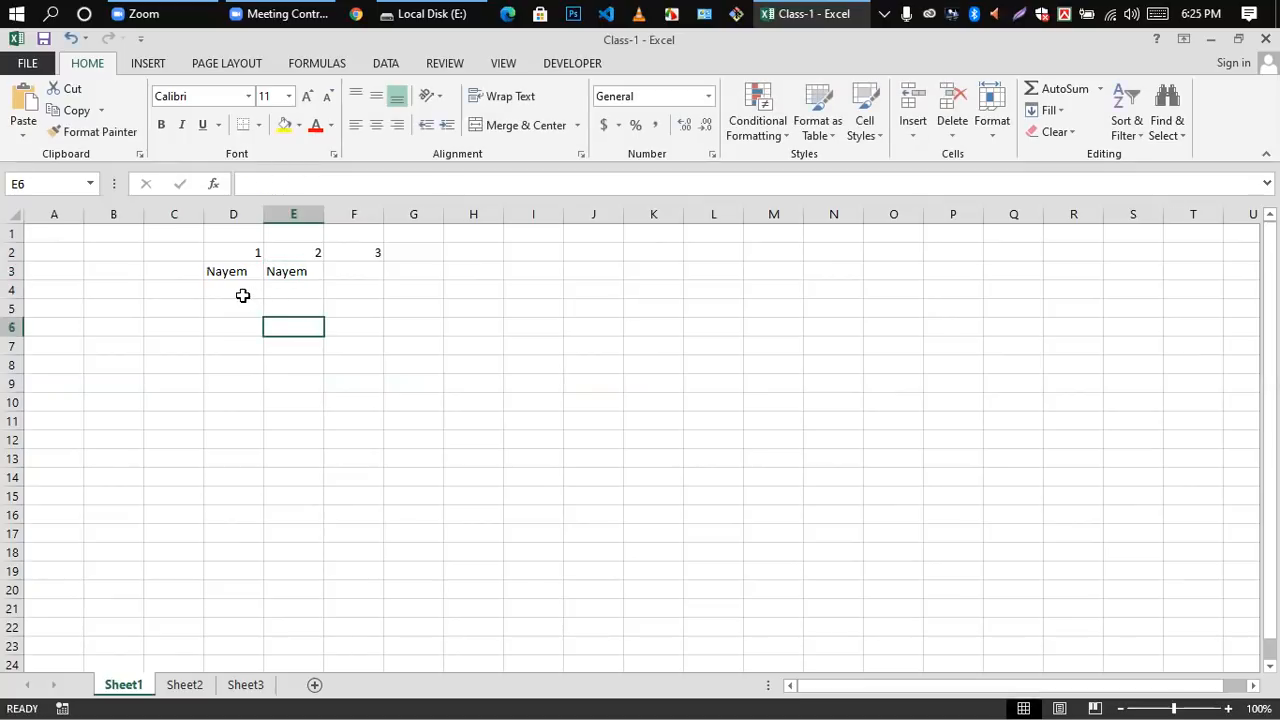
# Step: Open cell D3 for editing, highlight its whole text, and leave the cell for D5
pyautogui.click(243, 295)
pyautogui.press('Up')
pyautogui.press('Up')
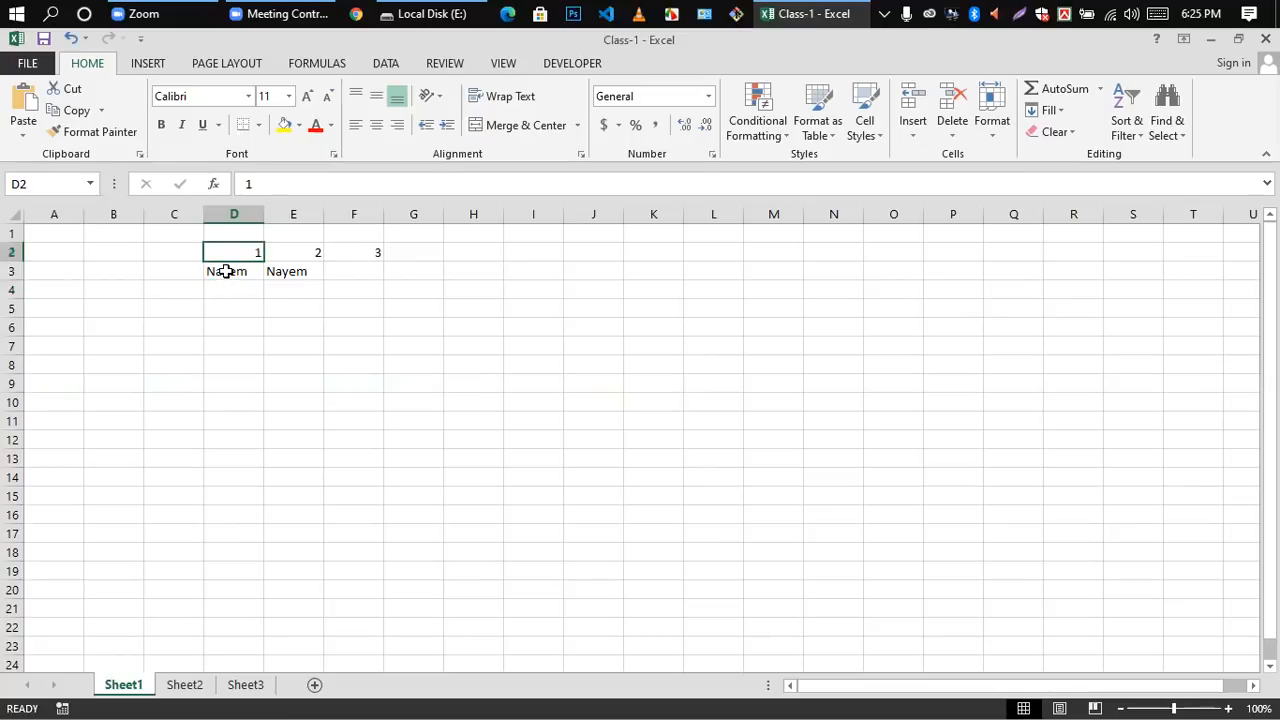
pyautogui.press('Down')
pyautogui.doubleClick(206, 270)
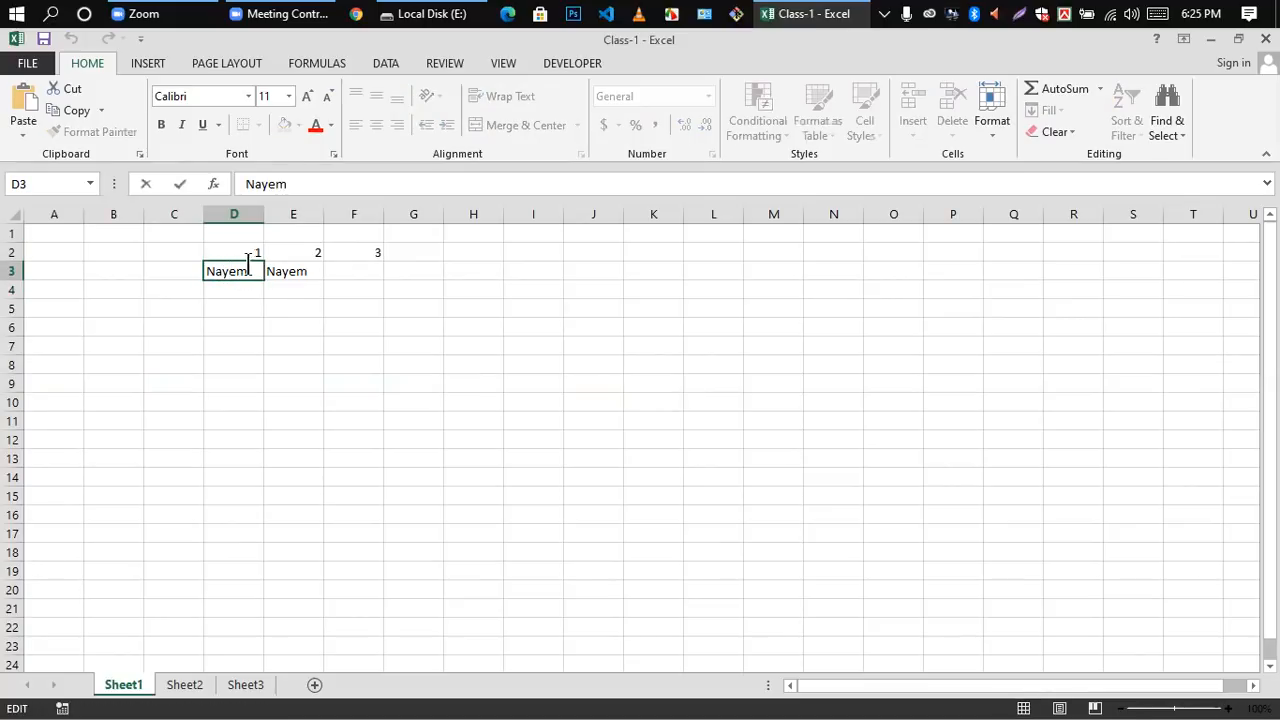
pyautogui.click(238, 325)
pyautogui.click(246, 272)
pyautogui.click(232, 307)
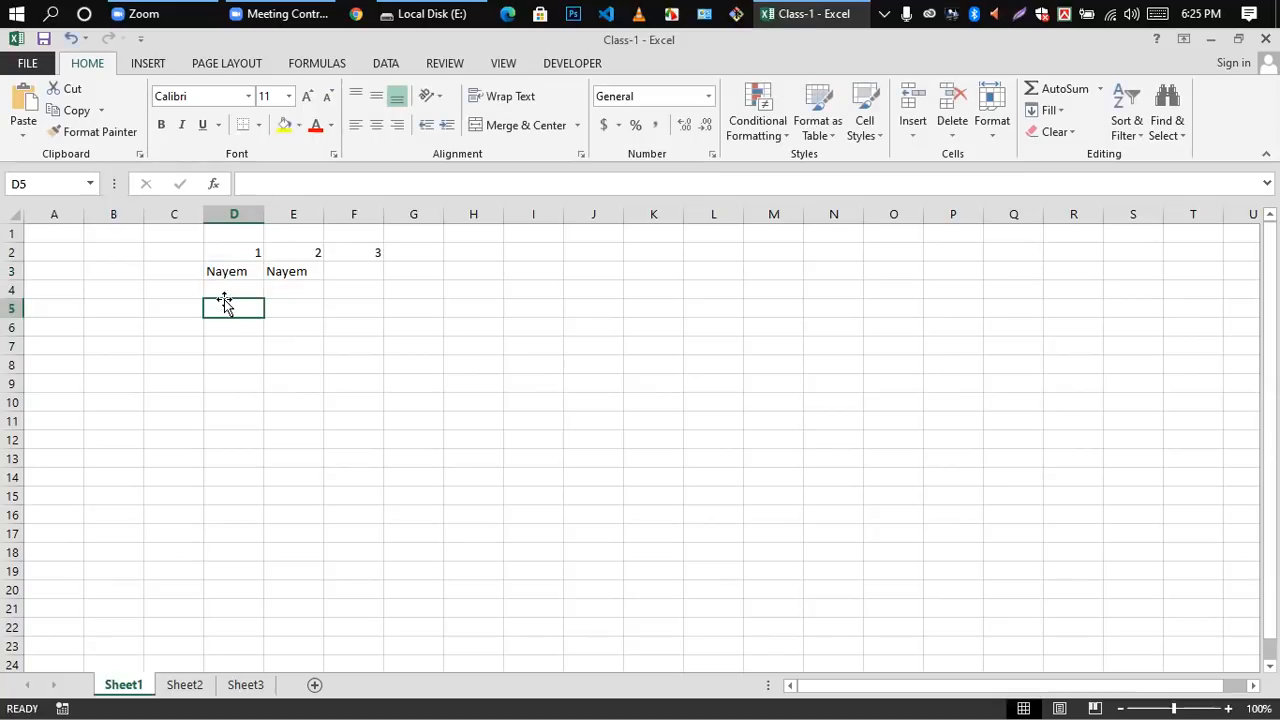
pyautogui.doubleClick(248, 272)
pyautogui.doubleClick(213, 273)
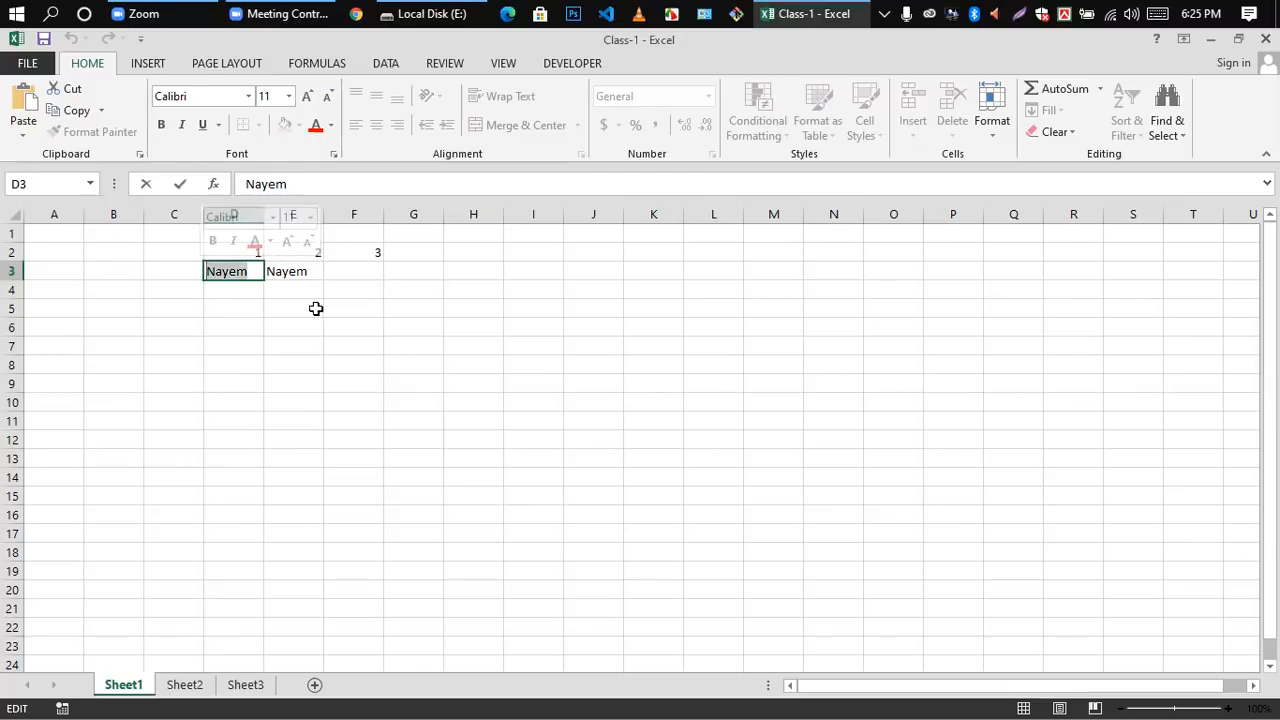
pyautogui.click(224, 304)
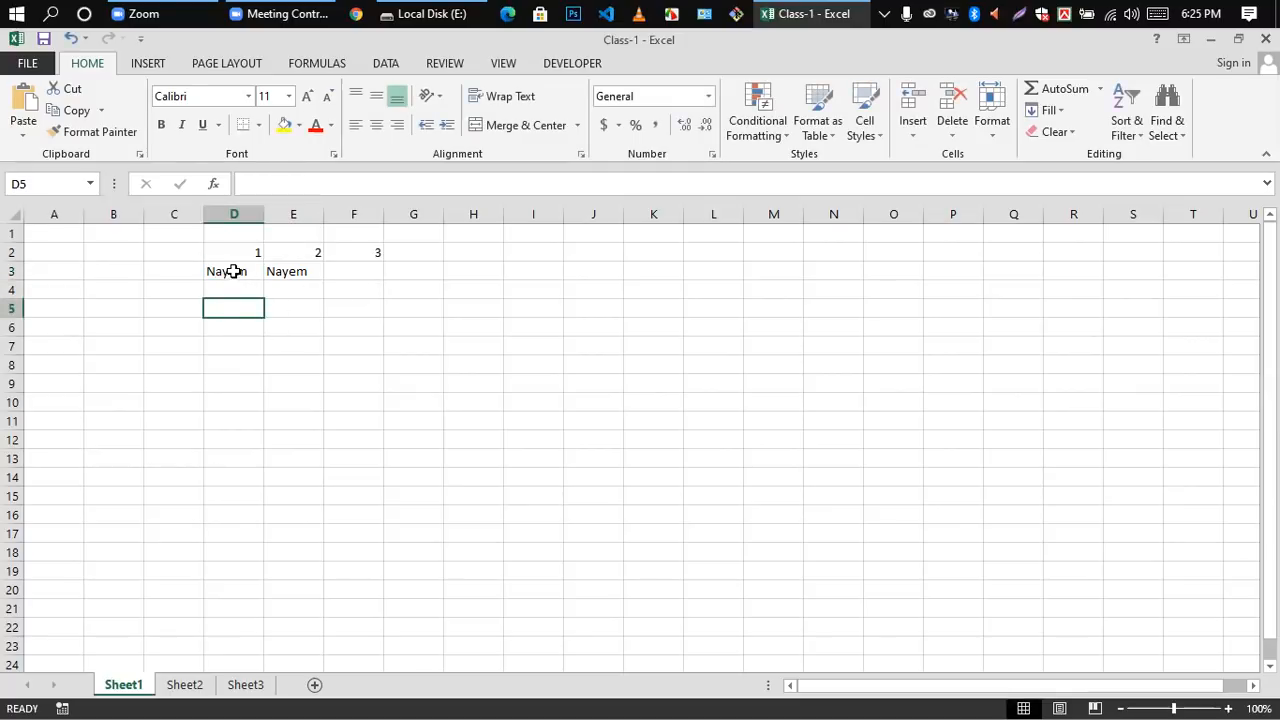
pyautogui.click(229, 270)
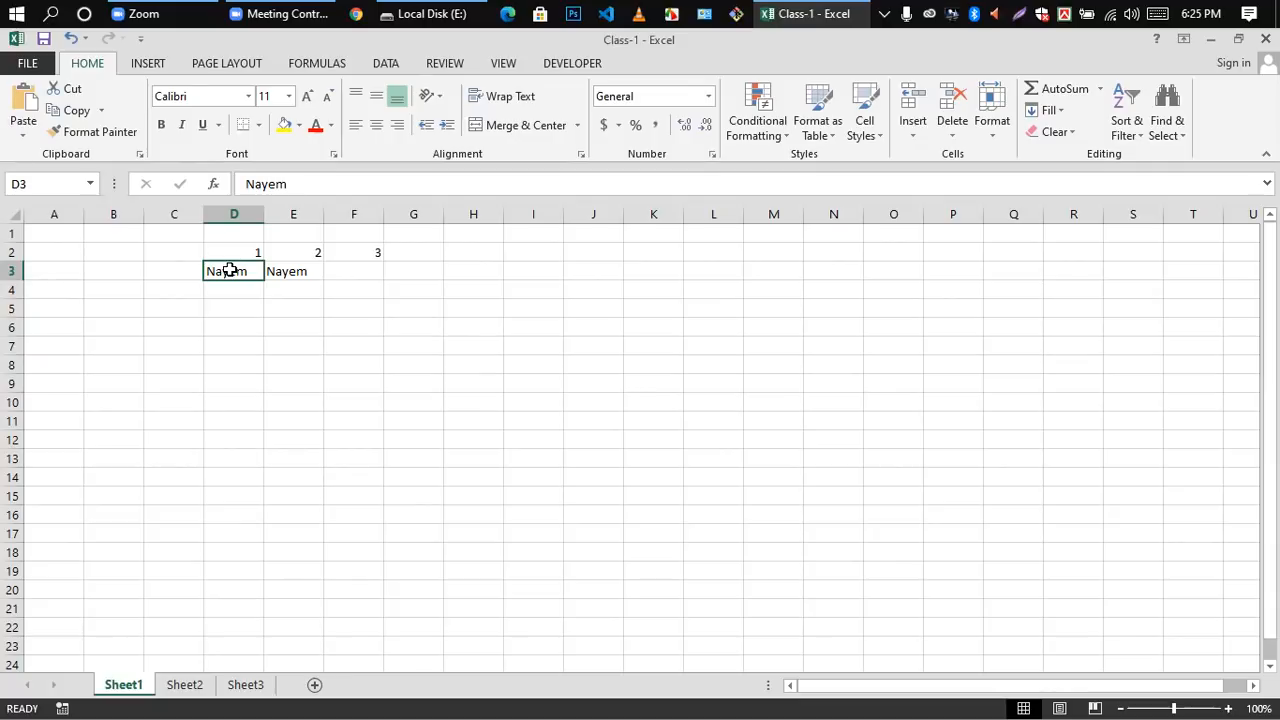
pyautogui.hotkey('ctrl', 'c')
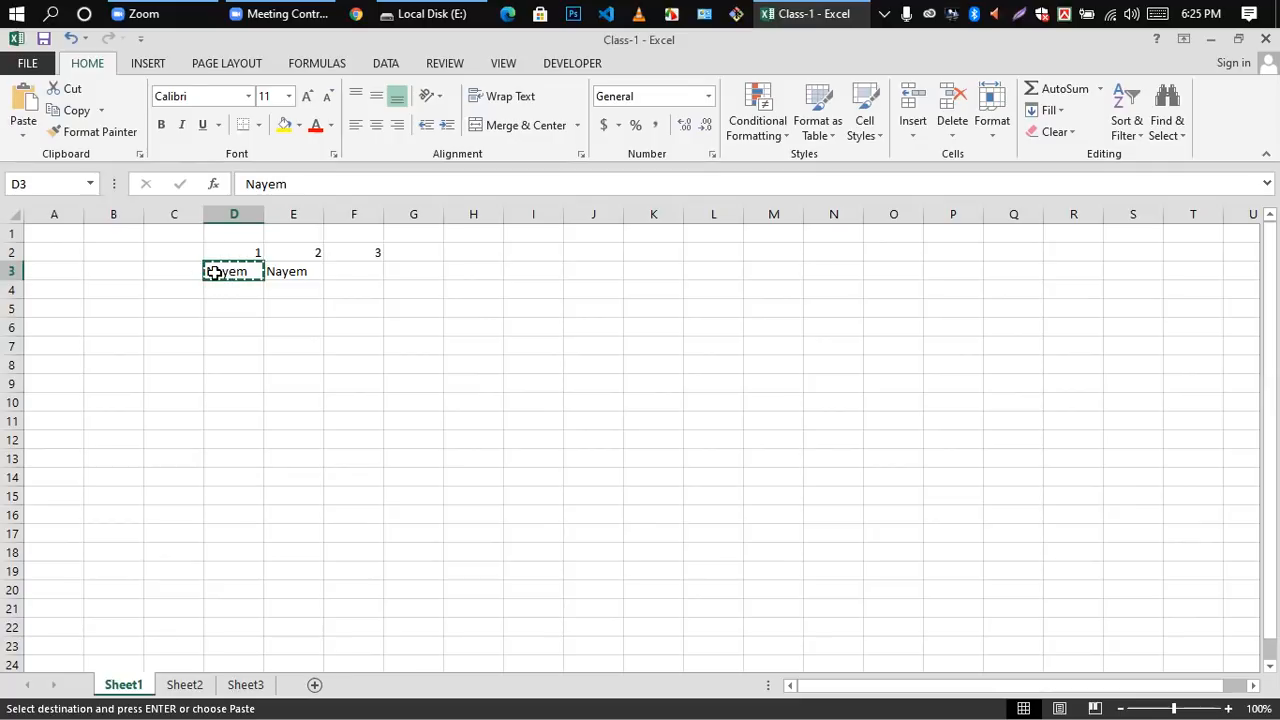
pyautogui.doubleClick(353, 271)
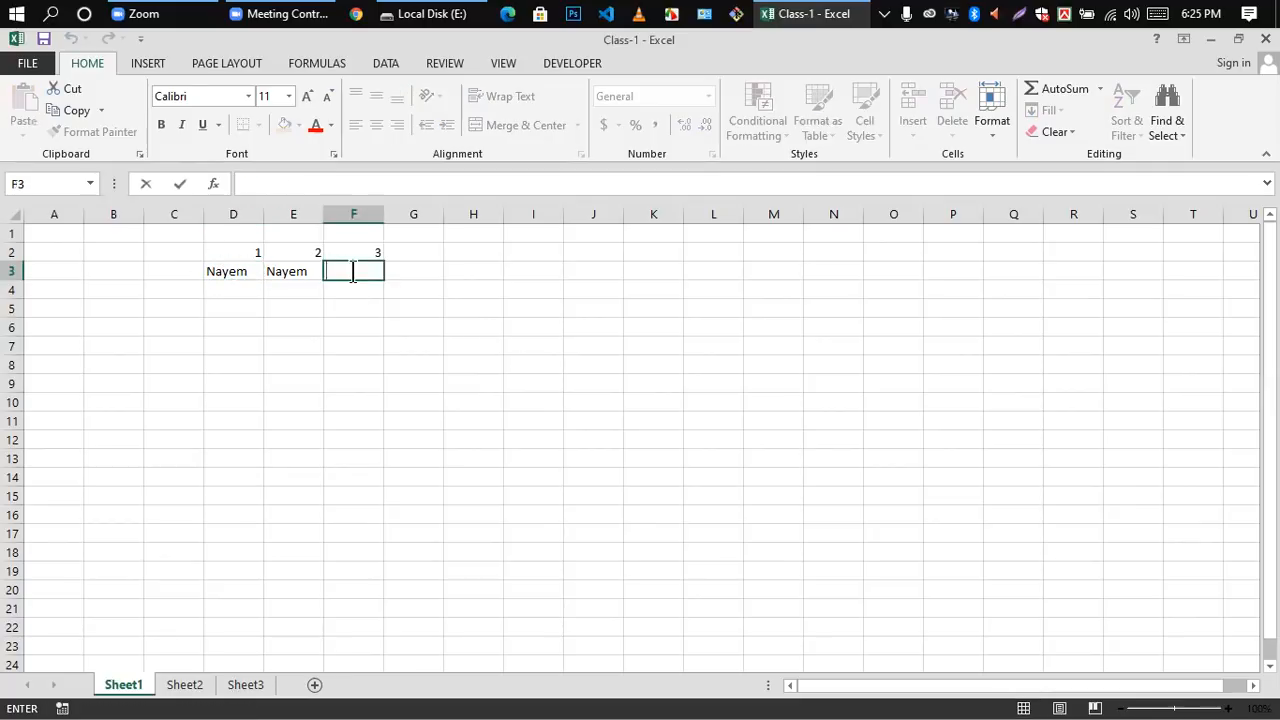
pyautogui.click(337, 348)
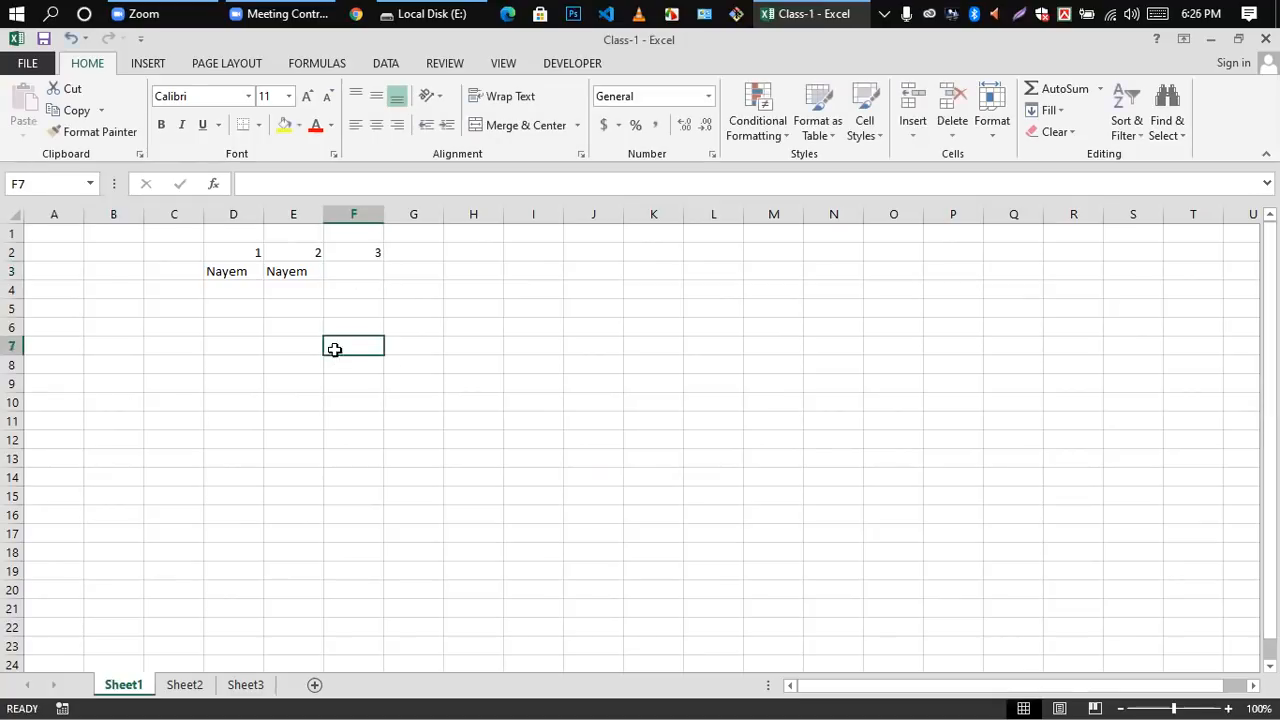
# Step: Copy the whole cell D3, paste it into cell F3, and finish on cell F5
pyautogui.click(222, 272)
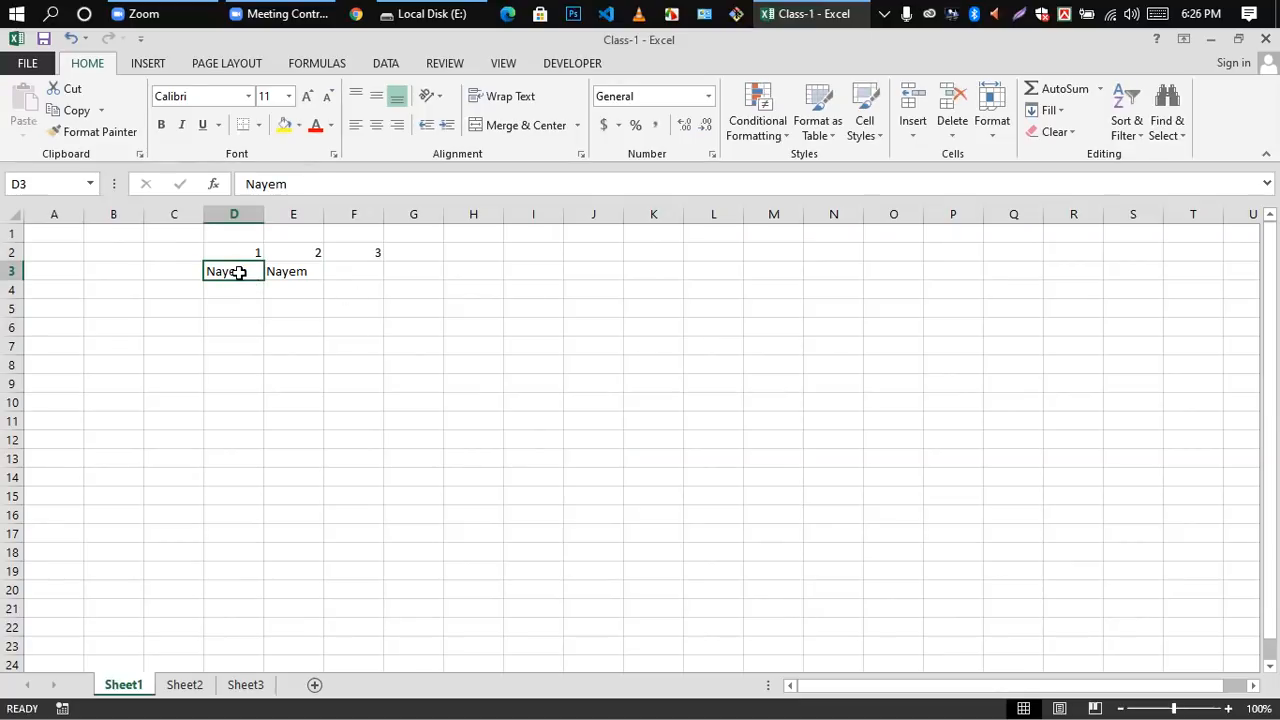
pyautogui.hotkey('ctrl', 'c')
pyautogui.click(351, 266)
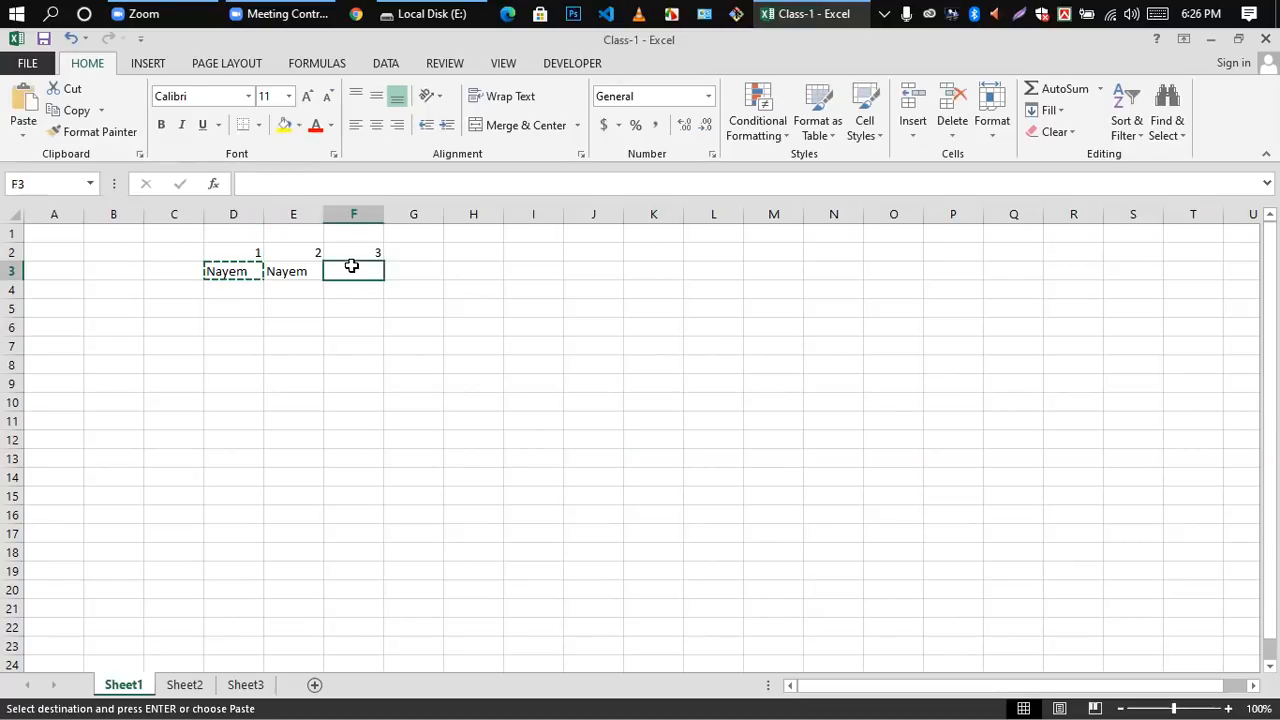
pyautogui.hotkey('ctrl', 'v')
pyautogui.click(351, 304)
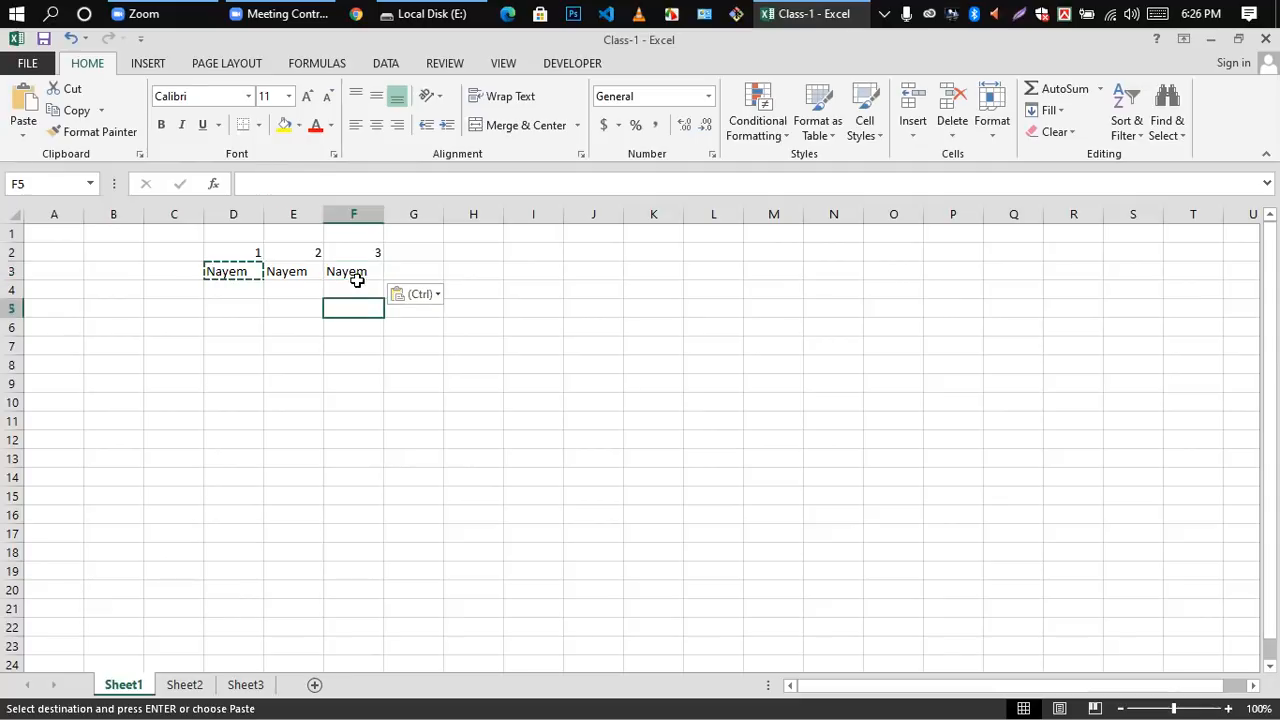
# Step: Clear the copied names from cells E3 and F3
pyautogui.click(300, 288)
pyautogui.click(282, 270)
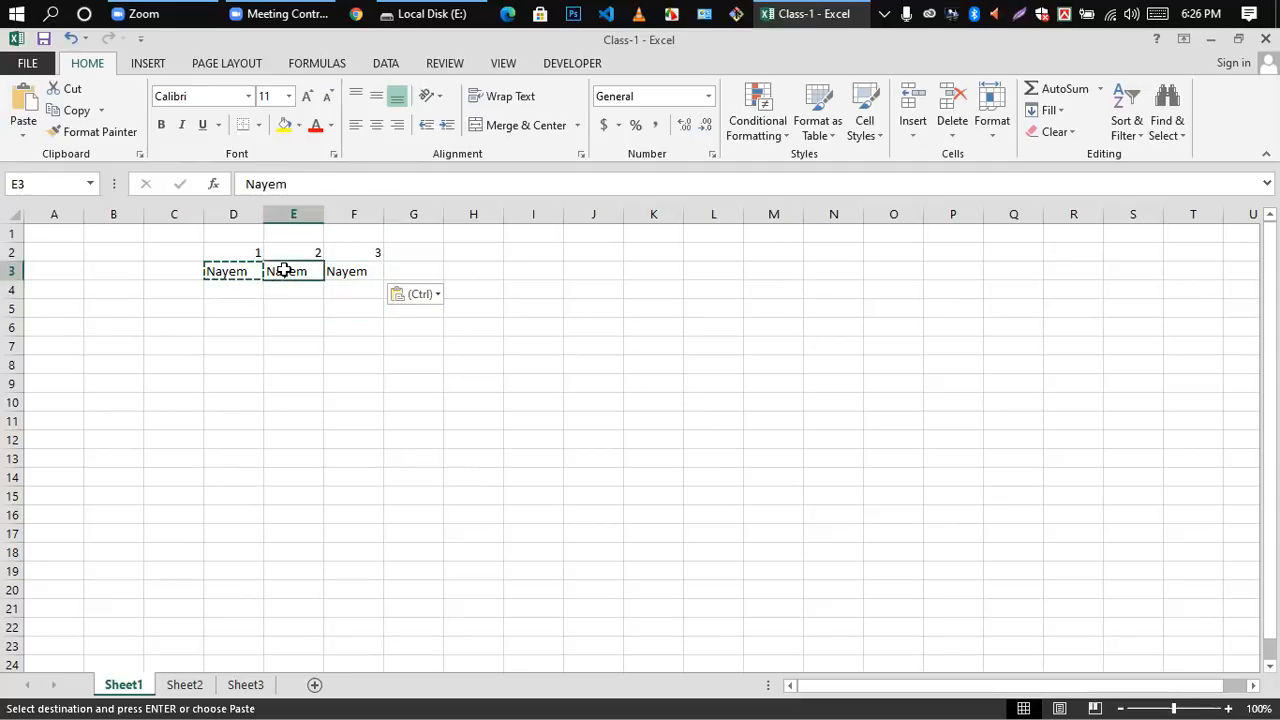
pyautogui.press('Delete')
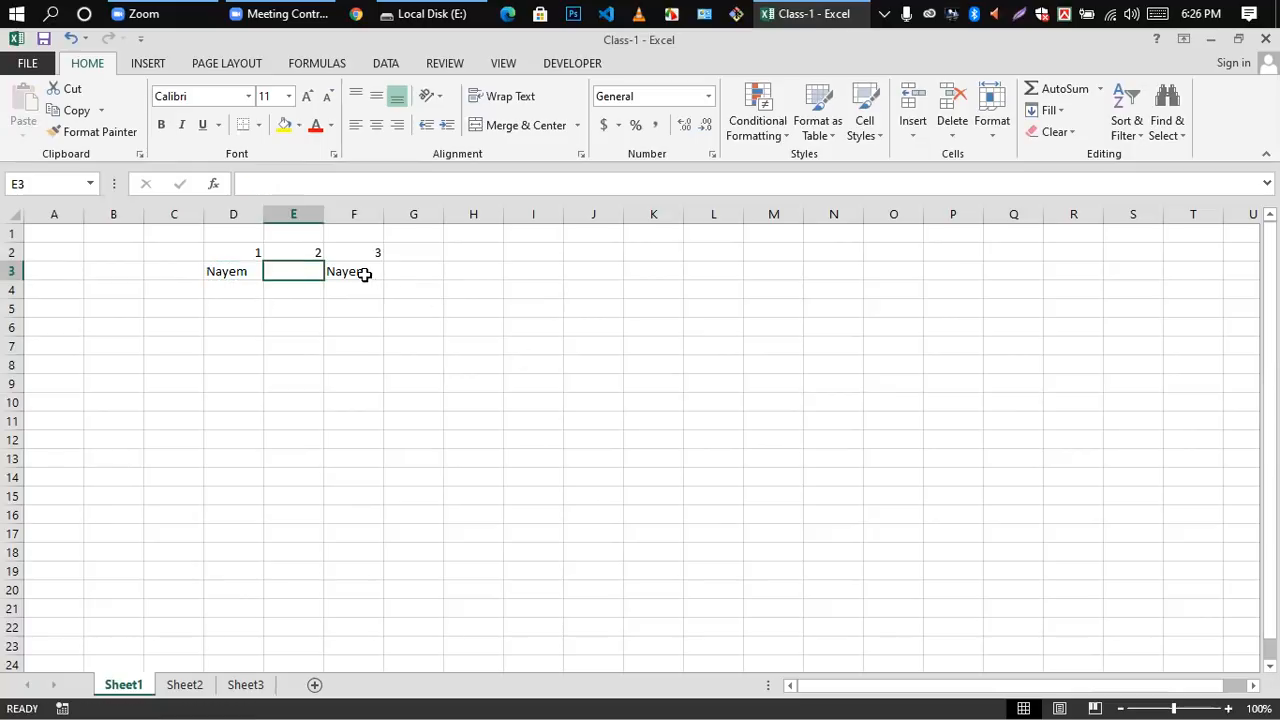
pyautogui.click(363, 274)
pyautogui.press('Delete')
pyautogui.click(343, 326)
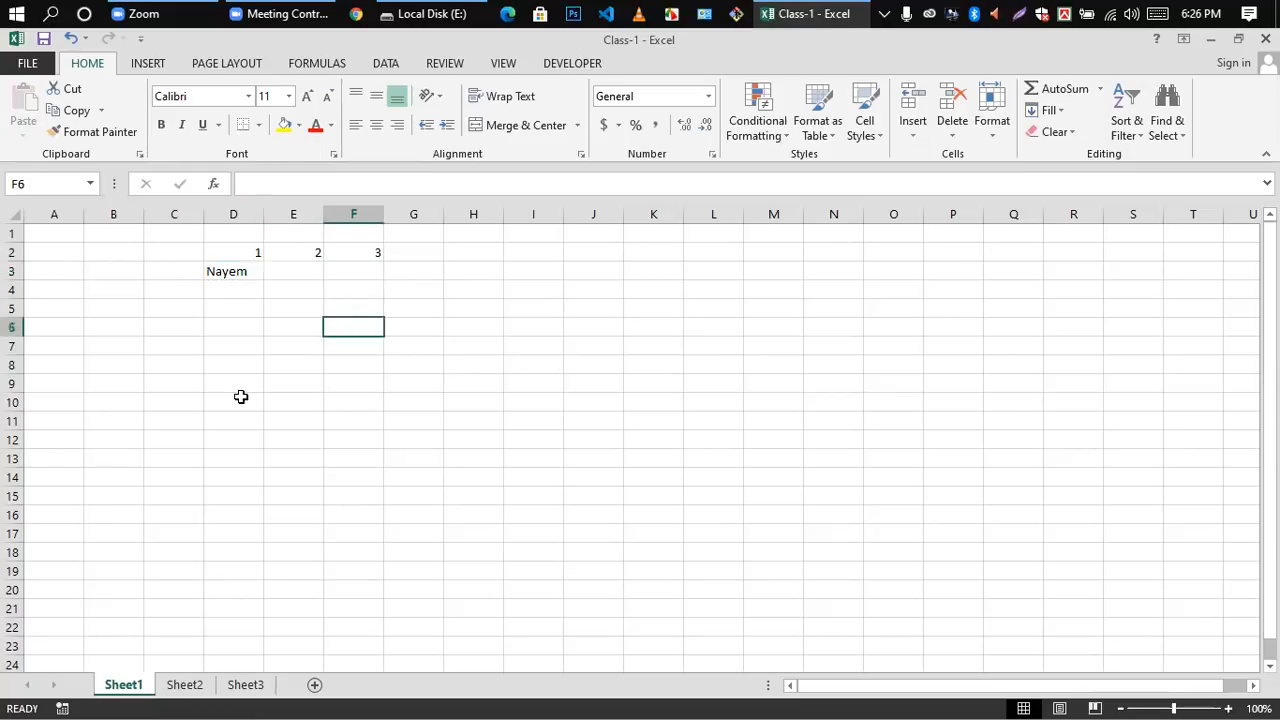
pyautogui.click(239, 271)
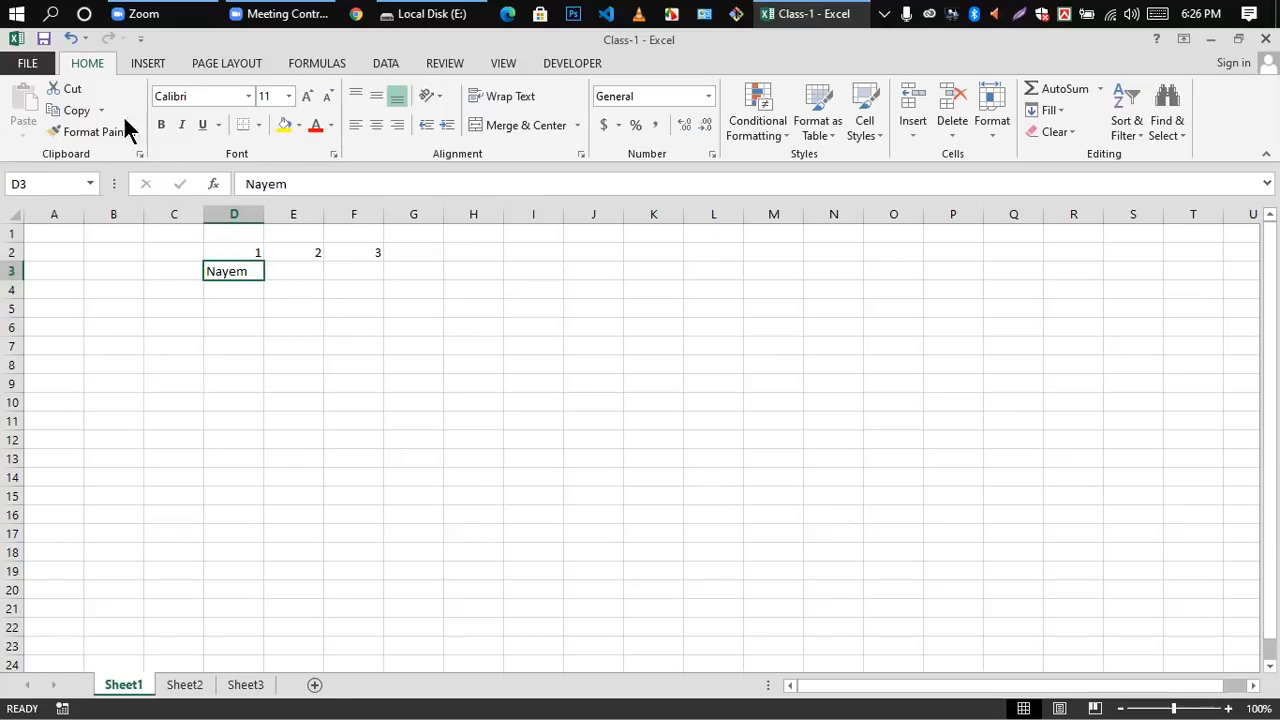
pyautogui.click(69, 89)
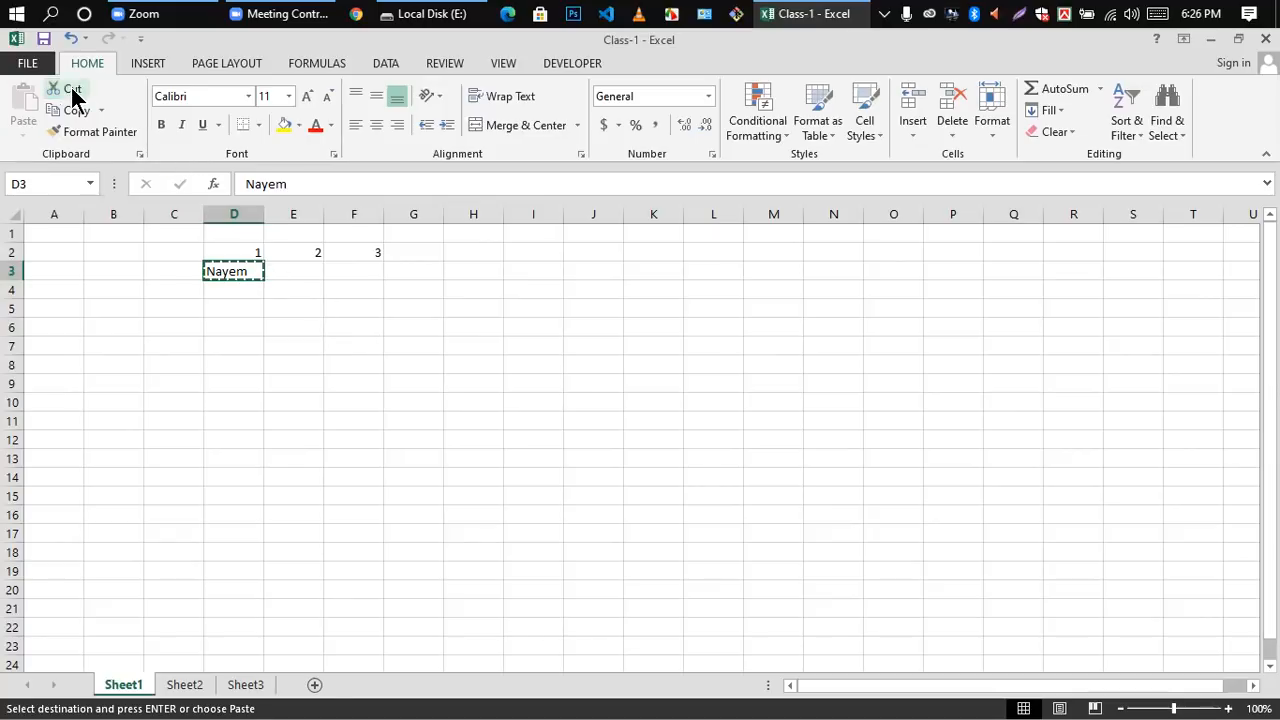
pyautogui.doubleClick(300, 271)
pyautogui.click(320, 312)
pyautogui.click(284, 275)
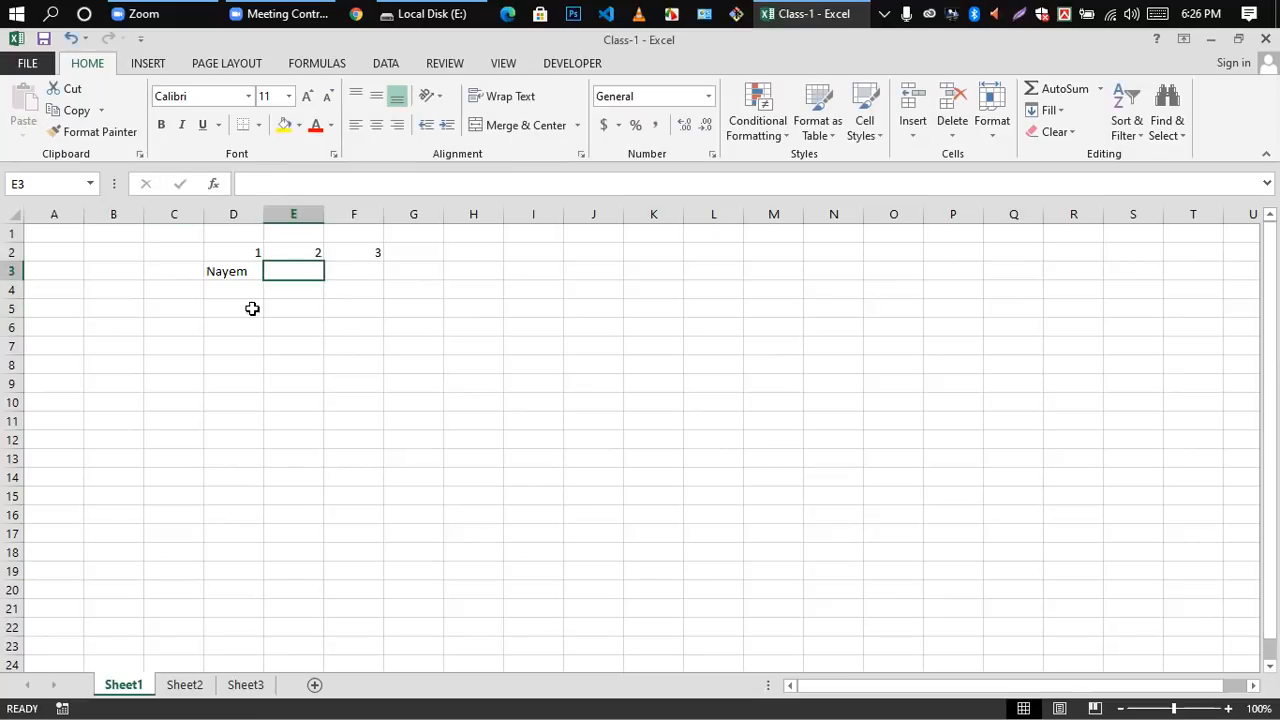
# Step: Cut the name from cell D3 and paste it into cell E3
pyautogui.click(238, 271)
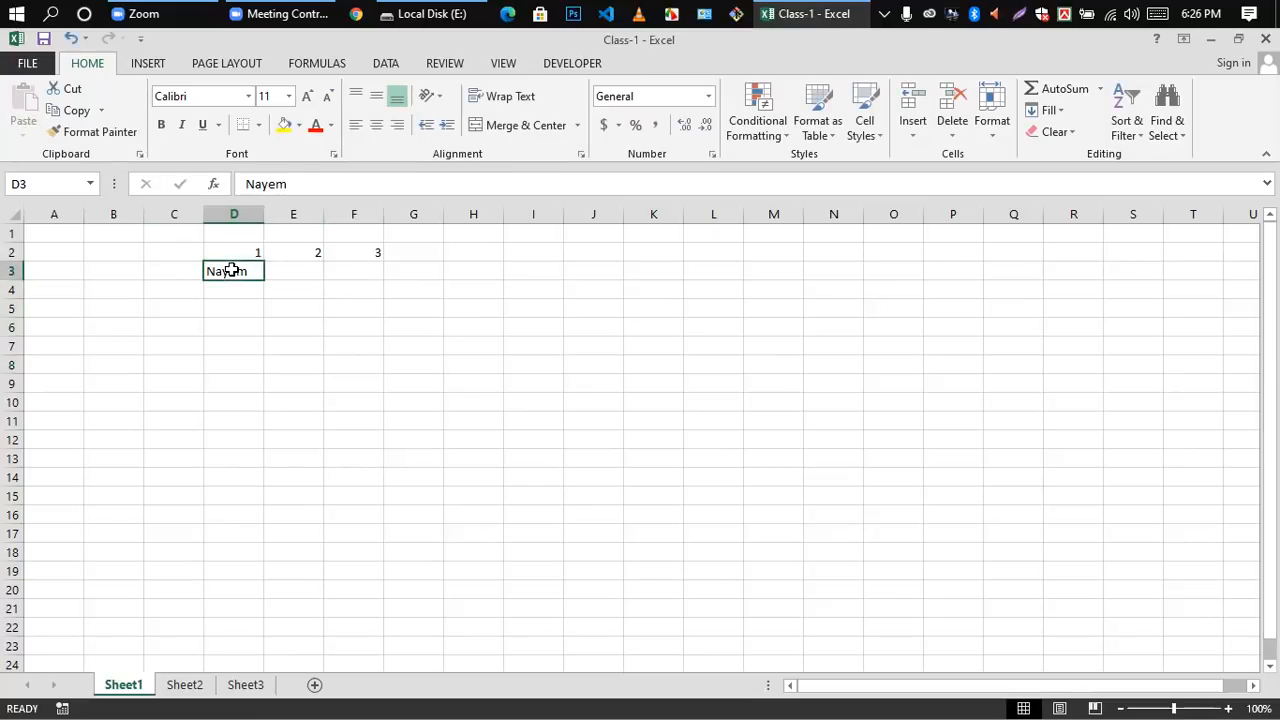
pyautogui.click(64, 86)
pyautogui.click(290, 271)
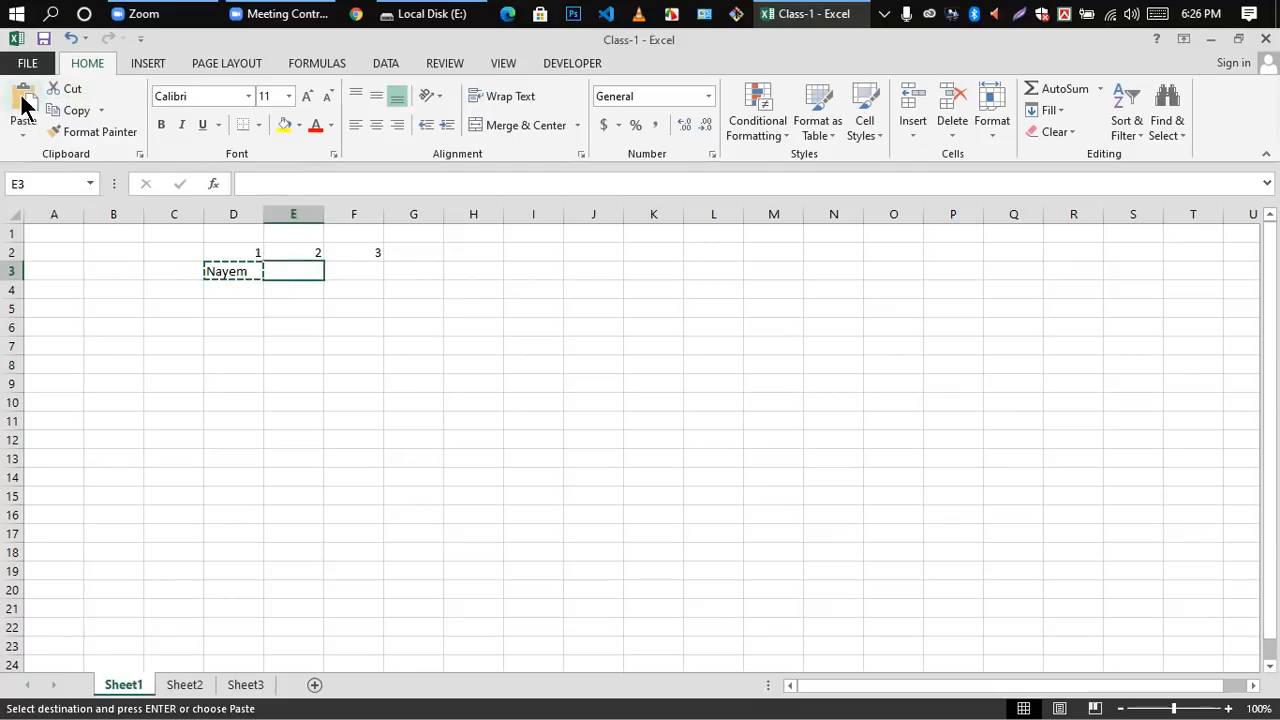
pyautogui.hotkey('ctrl', 'v')
pyautogui.click(308, 322)
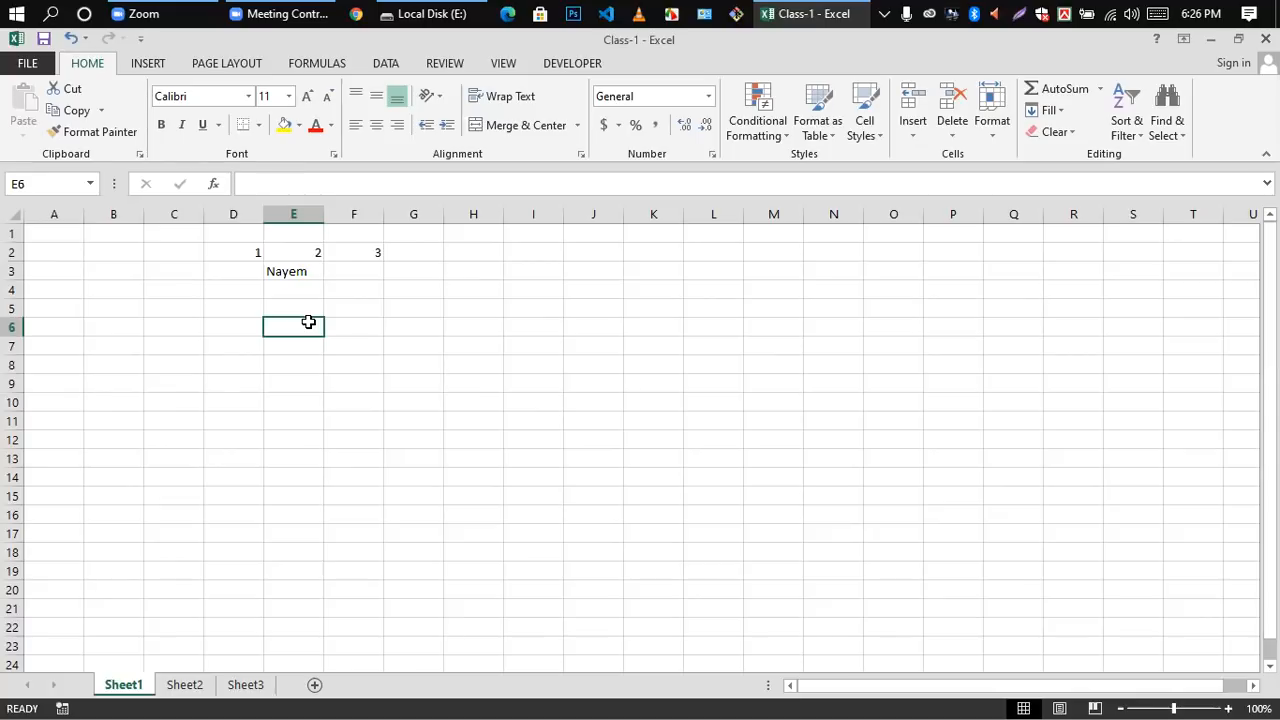
pyautogui.click(290, 269)
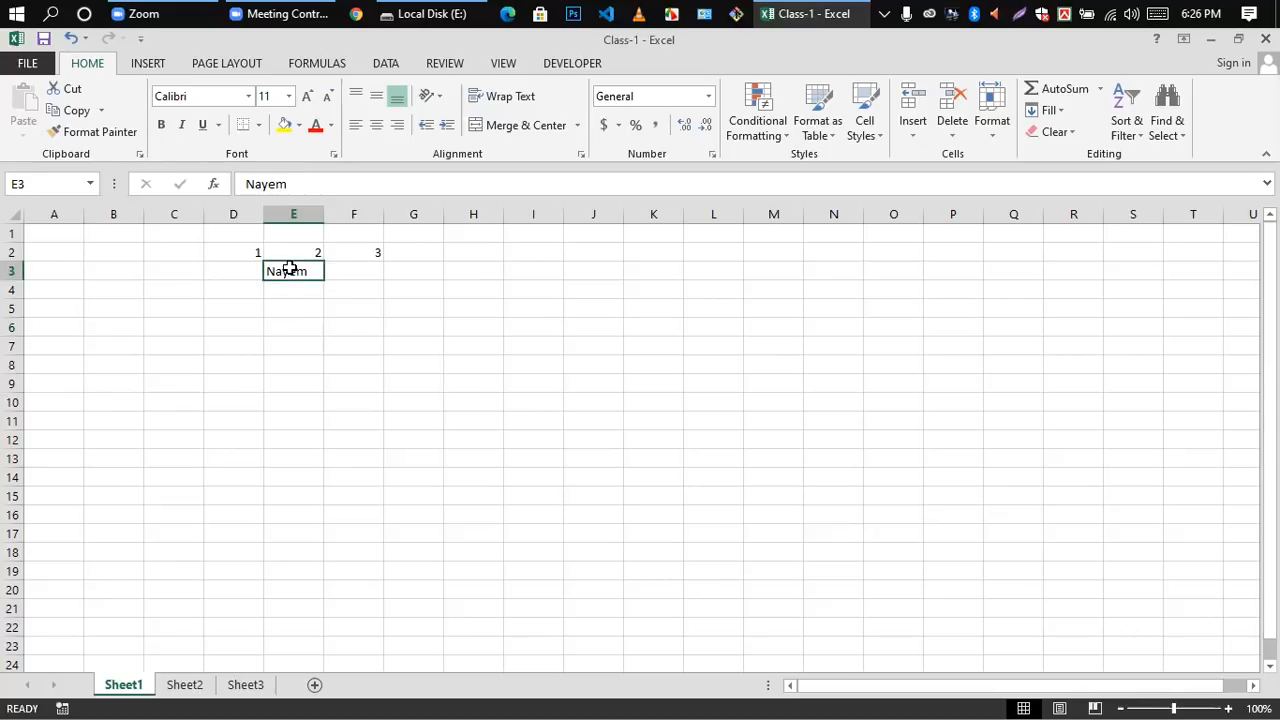
# Step: Undo the cut and paste of the name from cell D3 to E3, and finish on cell D5
pyautogui.hotkey('ctrl', 'z')
pyautogui.click(299, 331)
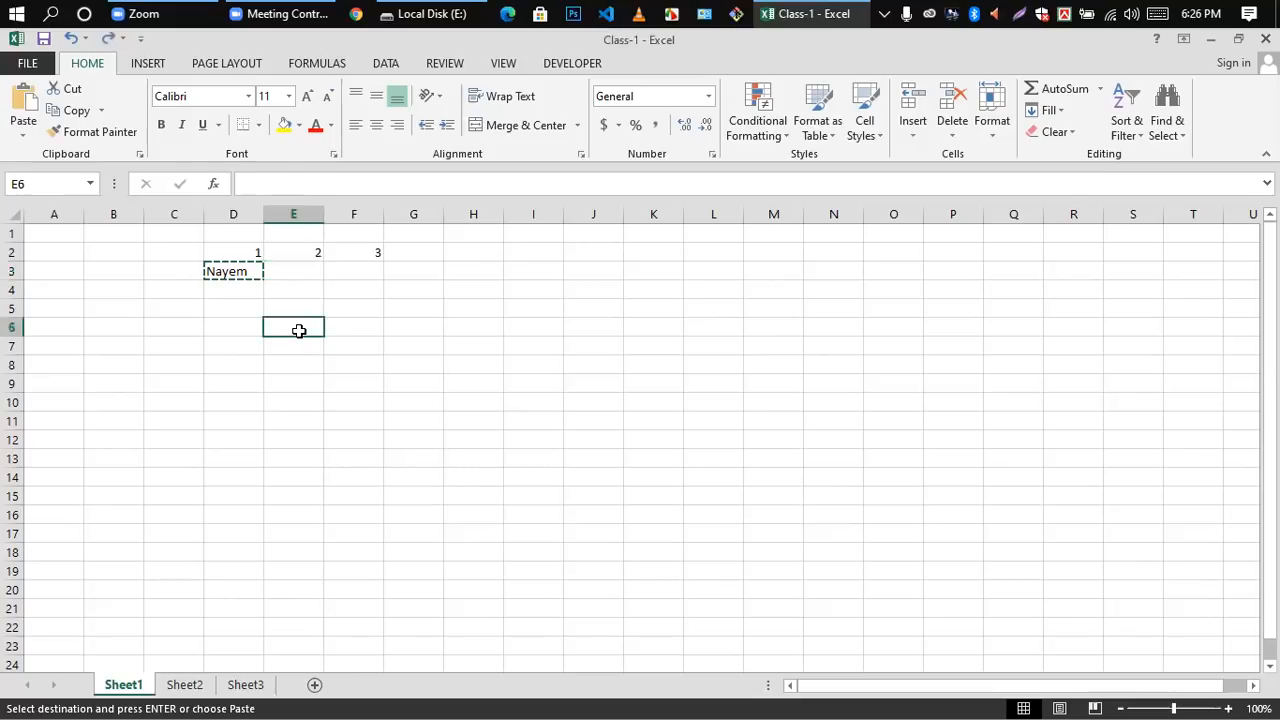
pyautogui.click(293, 269)
pyautogui.click(228, 272)
pyautogui.click(226, 304)
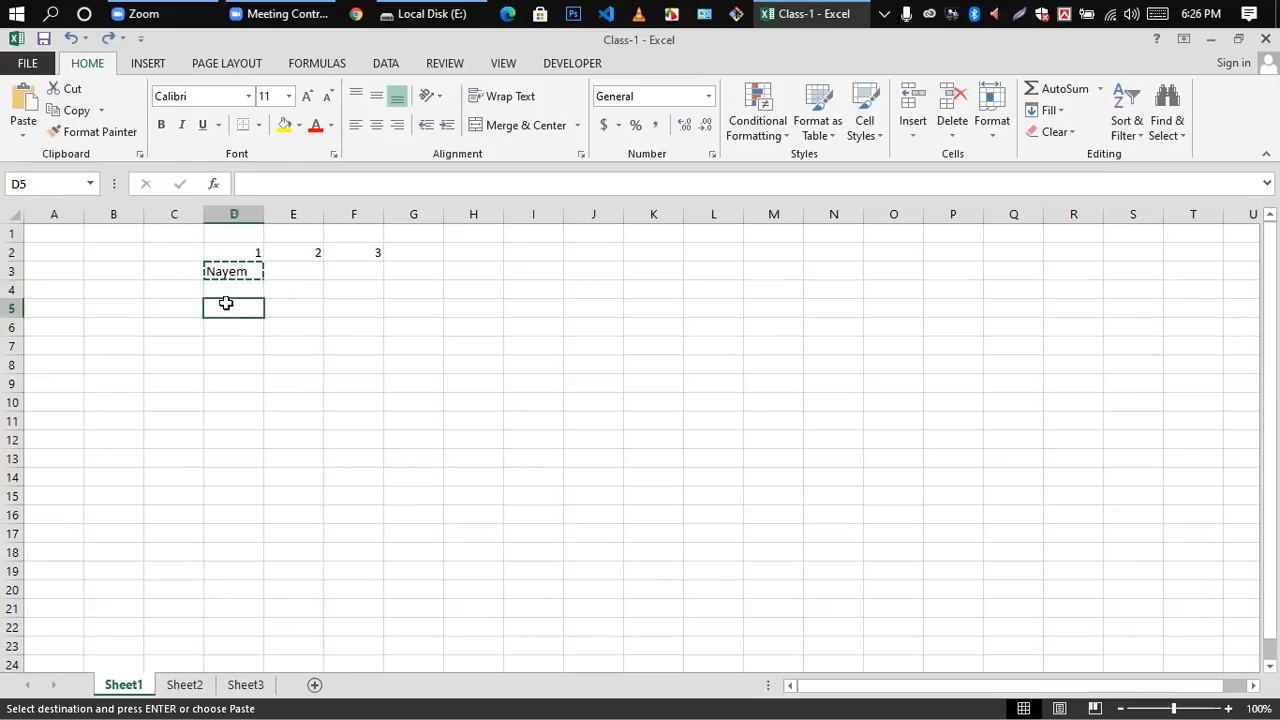
pyautogui.click(228, 270)
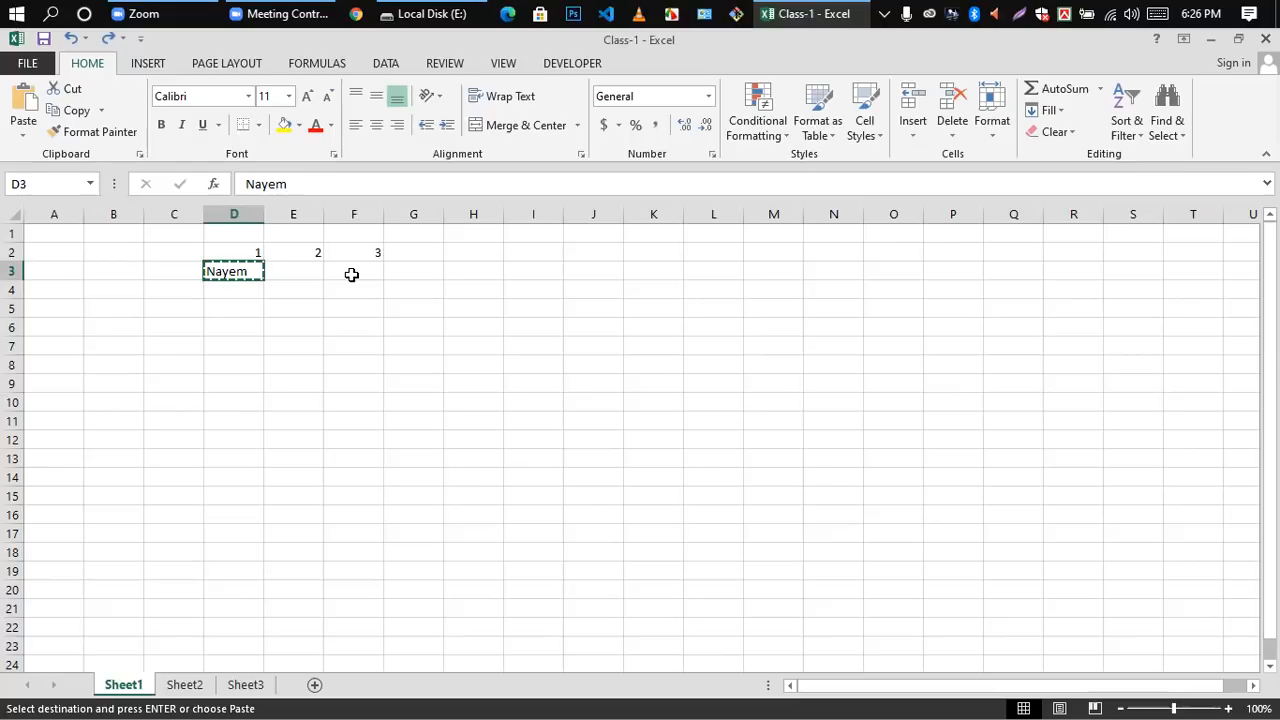
pyautogui.click(286, 310)
pyautogui.click(238, 274)
pyautogui.click(250, 306)
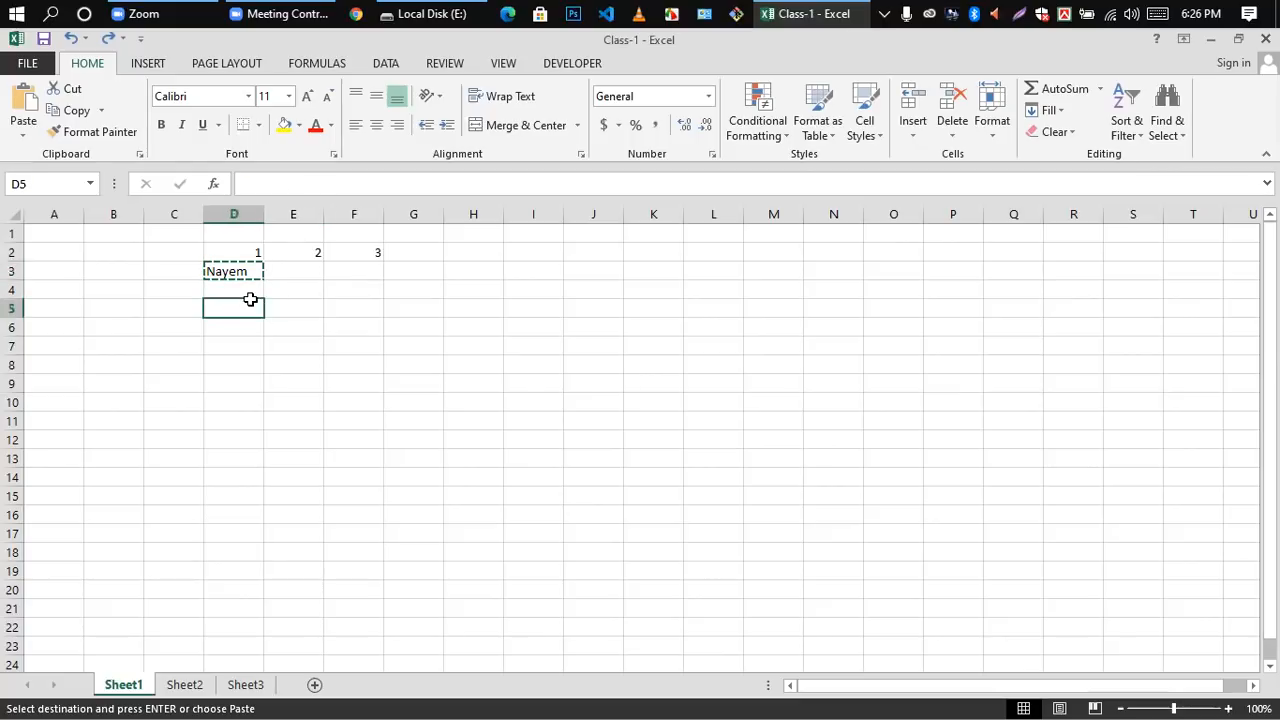
# Step: Undo further back through the earlier name edits in cells E3 and F3, leaving the name only in D3
pyautogui.press('Up')
pyautogui.press('Up')
pyautogui.press('Right')
pyautogui.hotkey('ctrl', 'v')
pyautogui.press('Right')
pyautogui.hotkey('ctrl', 'v')
pyautogui.hotkey('ctrl', 'z')
pyautogui.hotkey('ctrl', 'z')
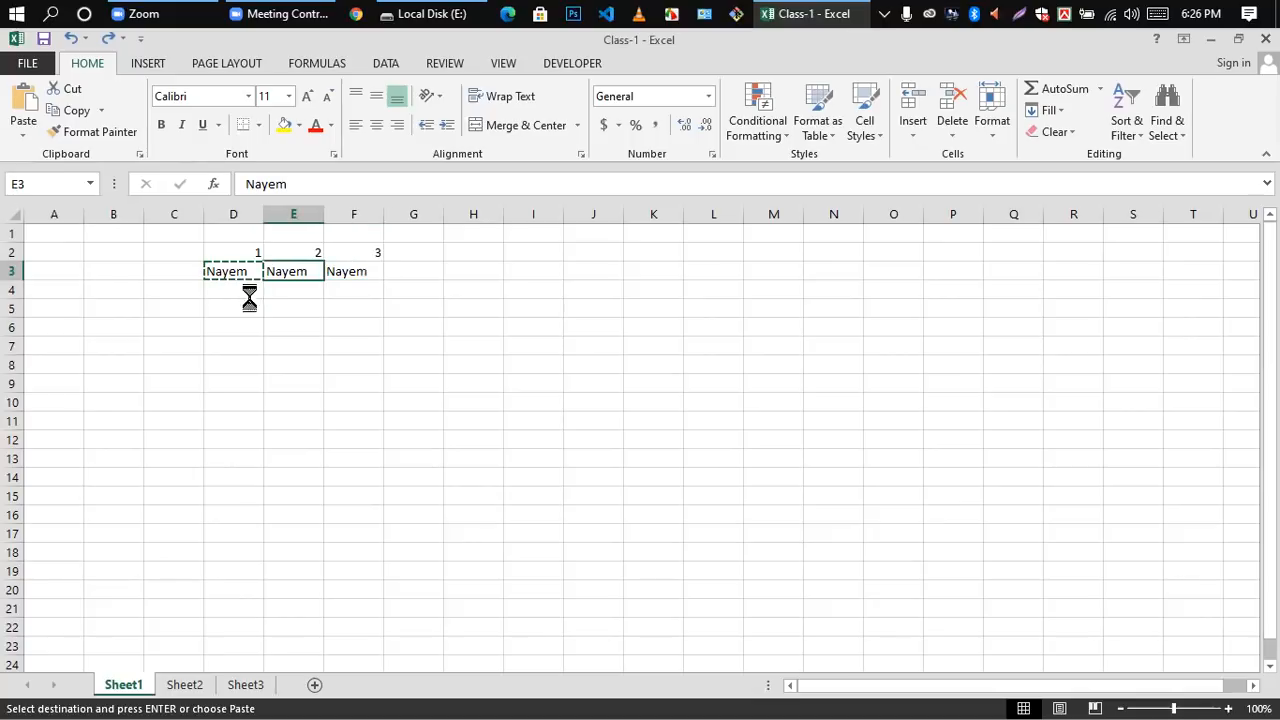
pyautogui.click(300, 270)
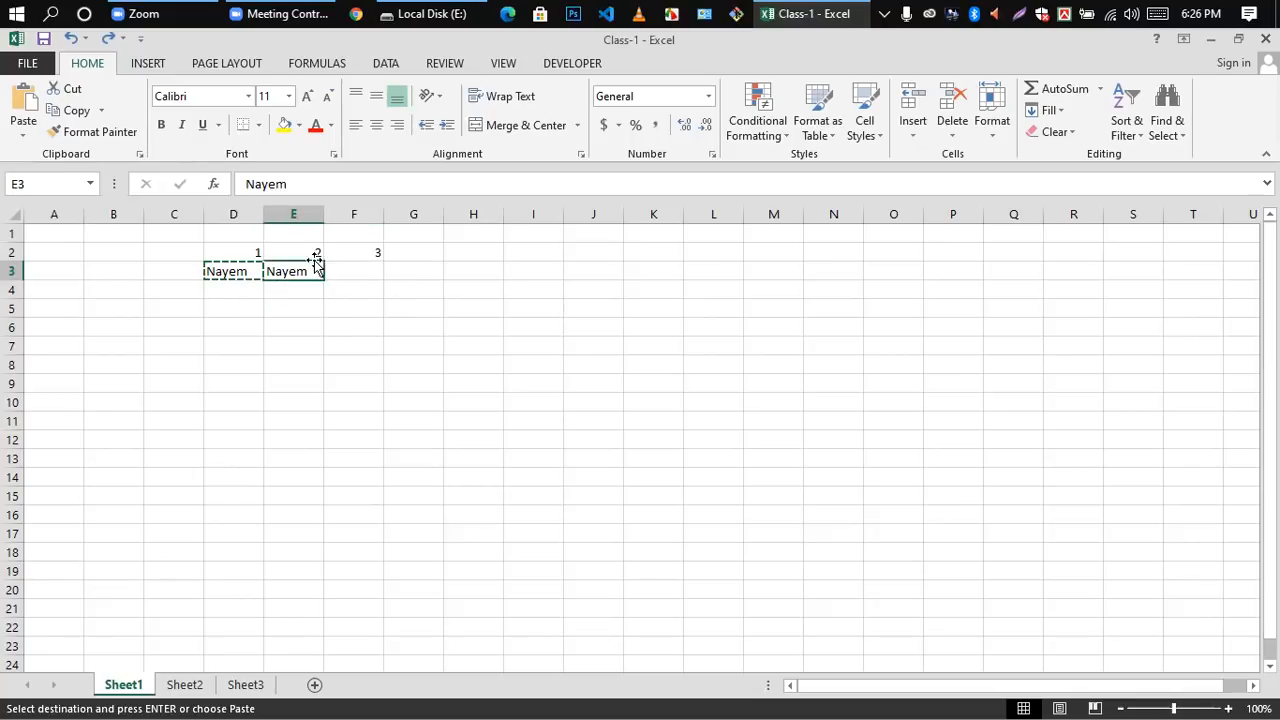
pyautogui.hotkey('ctrl', 'z')
pyautogui.click(351, 350)
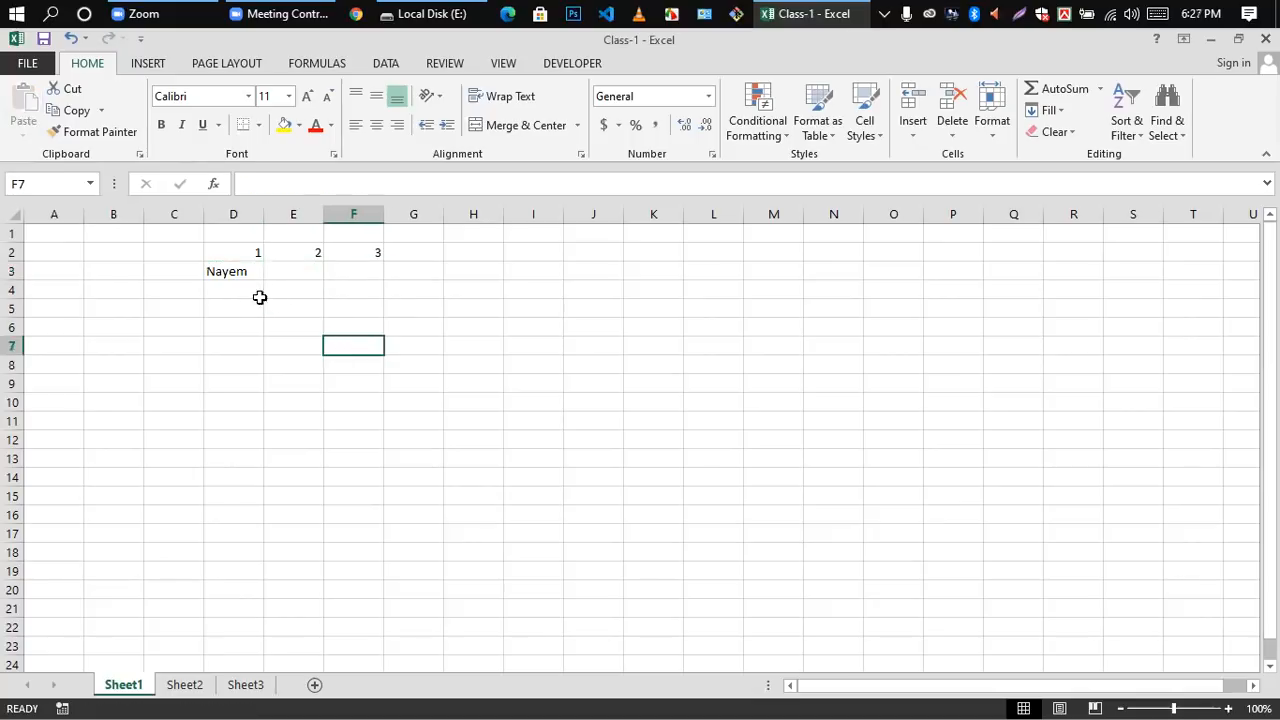
# Step: Fill the name from cell D3 across to cell F3 with the fill handle, and leave the range for F5
pyautogui.click(236, 273)
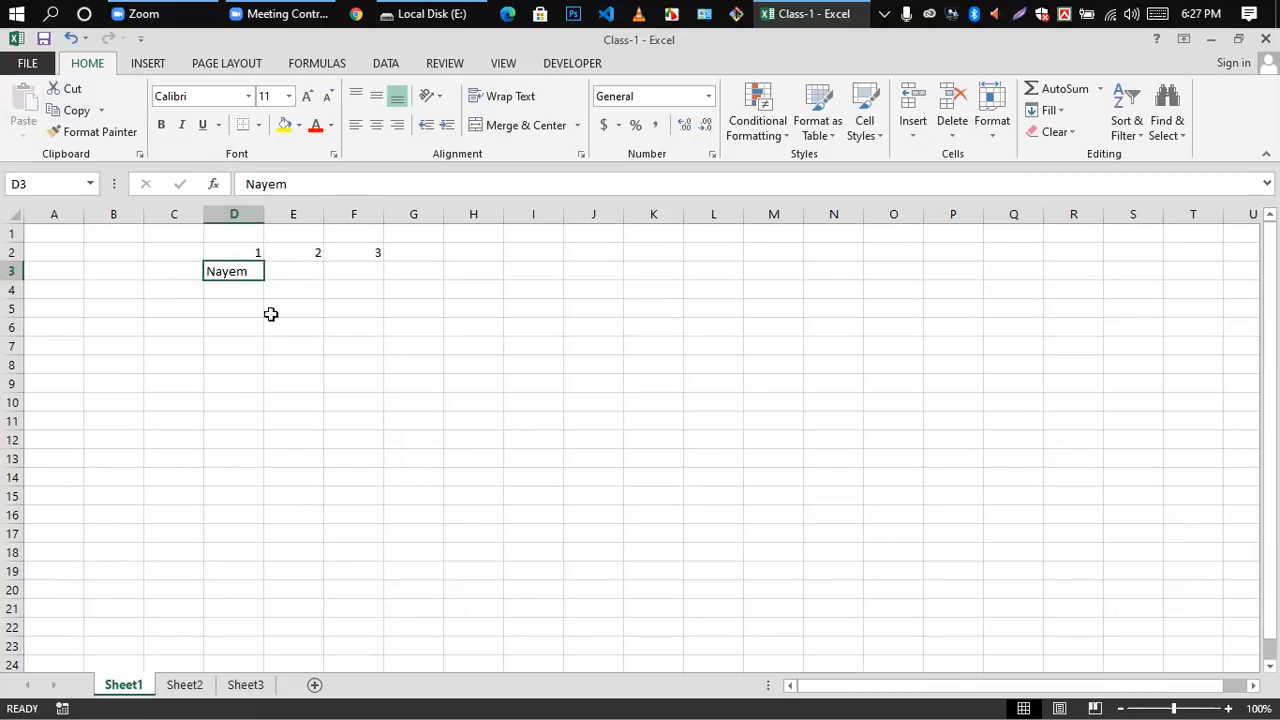
pyautogui.click(282, 343)
pyautogui.click(226, 271)
pyautogui.moveTo(262, 277); pyautogui.dragTo(369, 274)
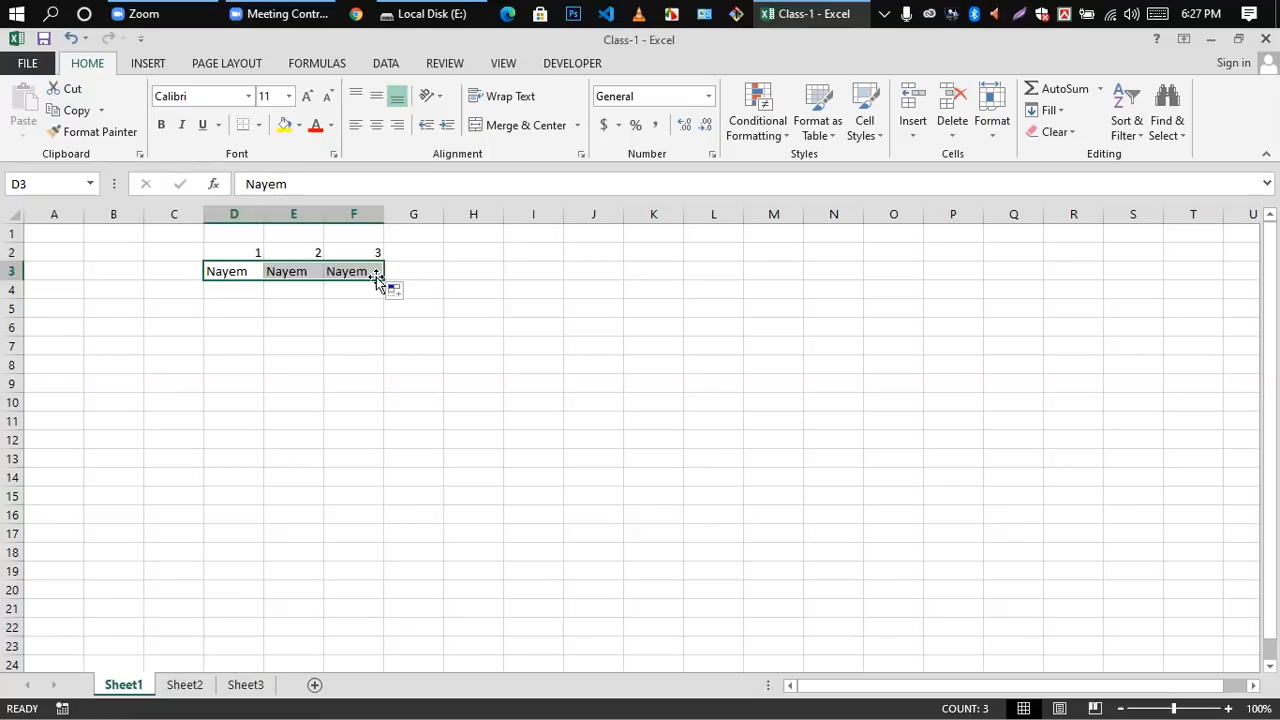
pyautogui.click(357, 309)
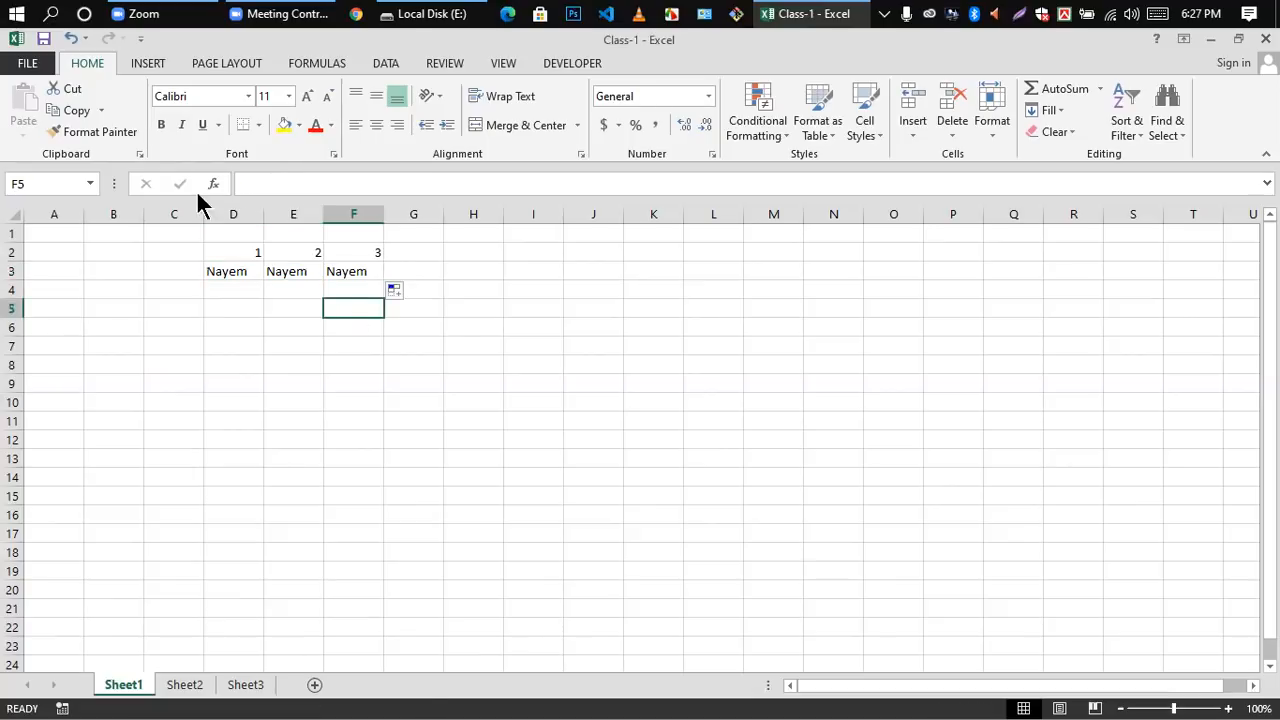
# Step: Clear the names from cells D3, E3 and F3
pyautogui.click(212, 272)
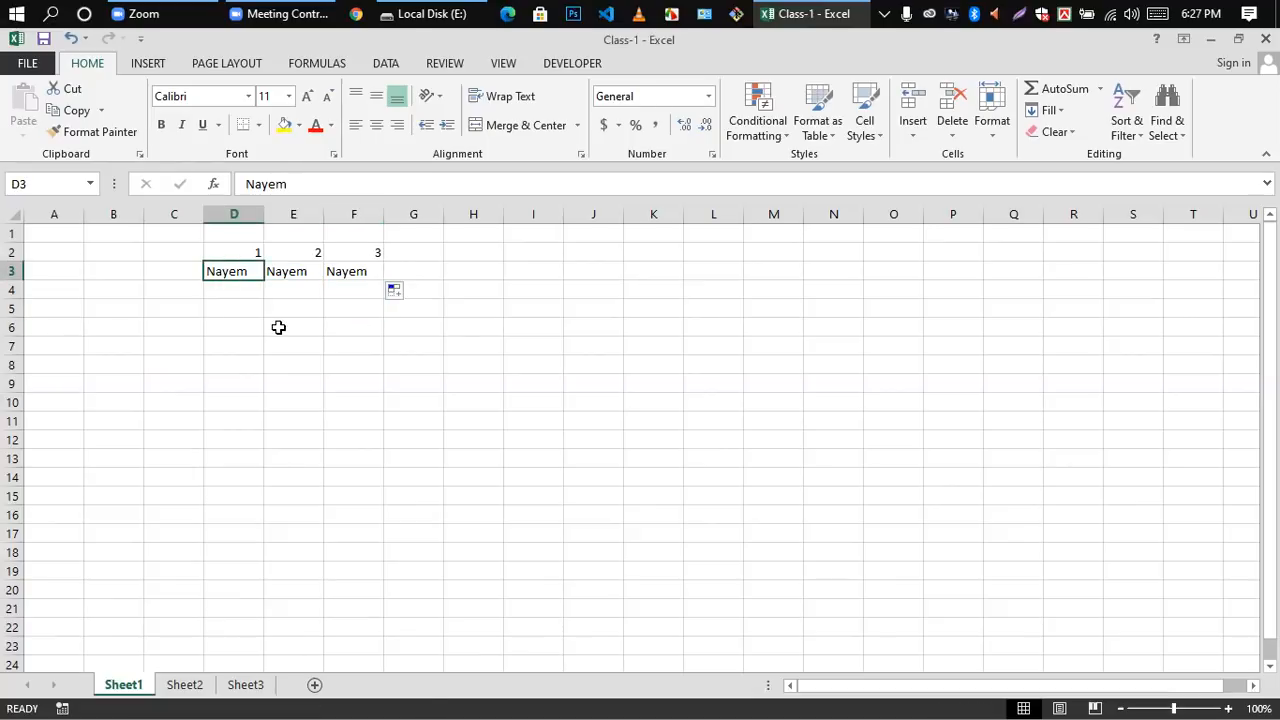
pyautogui.press('Delete')
pyautogui.click(284, 274)
pyautogui.press('Delete')
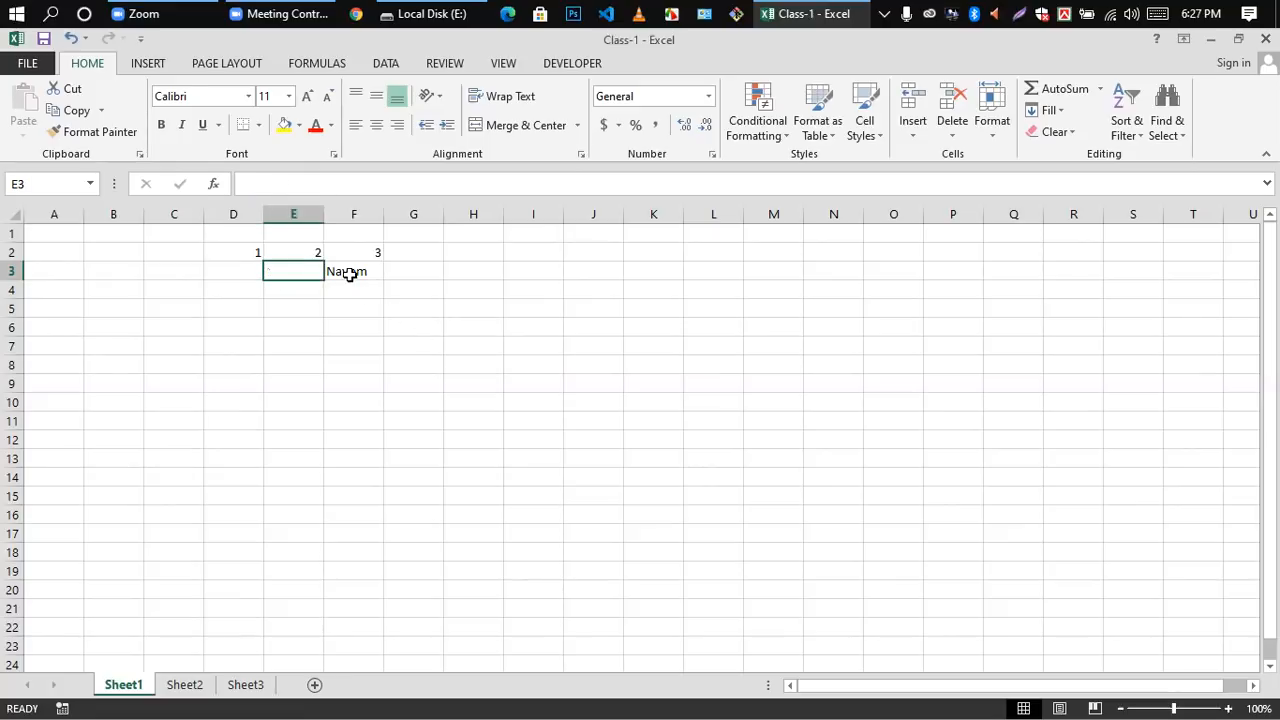
pyautogui.click(349, 274)
pyautogui.press('Delete')
pyautogui.click(476, 343)
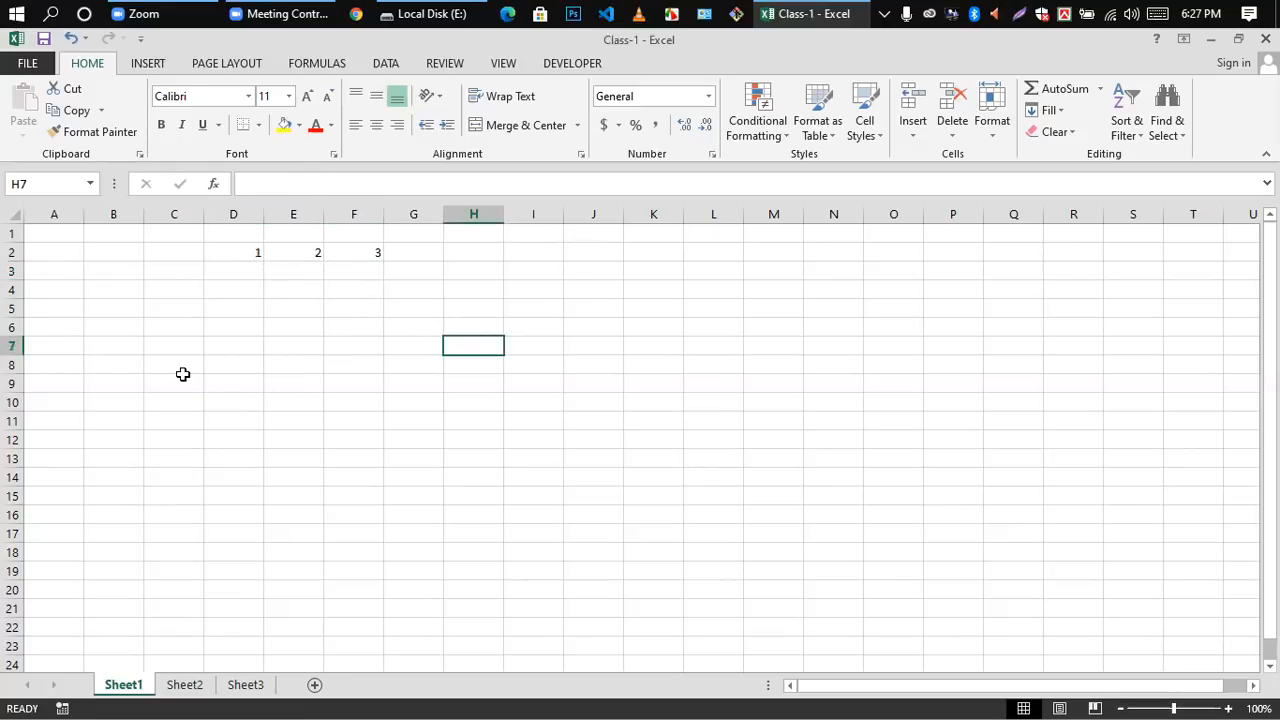
# Step: Clear the numbers from cells D2, E2 and F2 so the sheet is empty
pyautogui.click(231, 255)
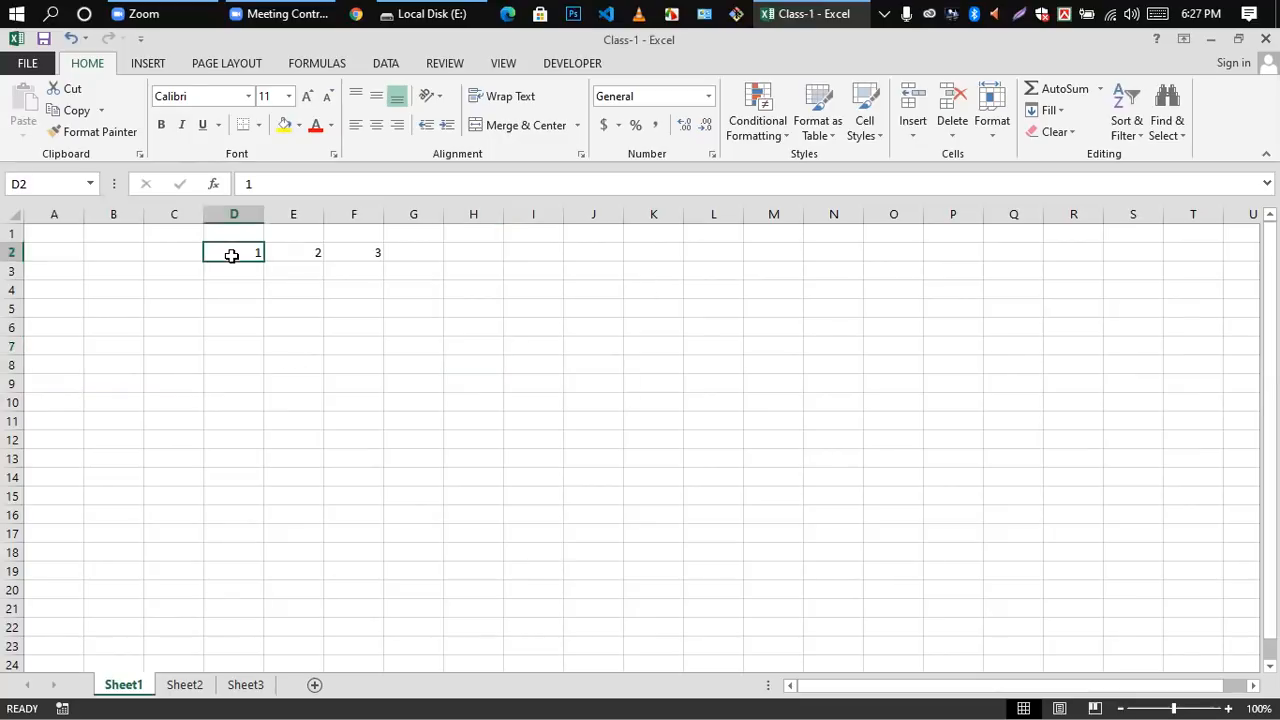
pyautogui.press('Delete')
pyautogui.click(299, 253)
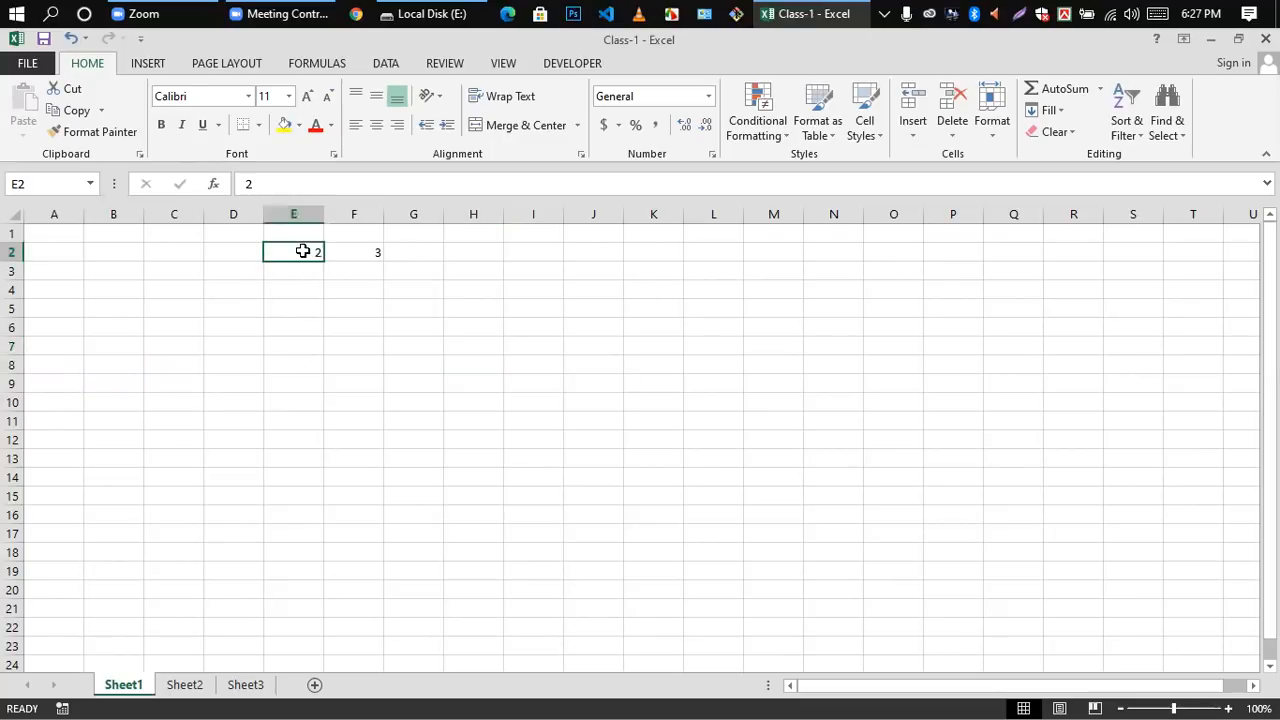
pyautogui.click(383, 267)
pyautogui.press('Up')
pyautogui.press('Delete')
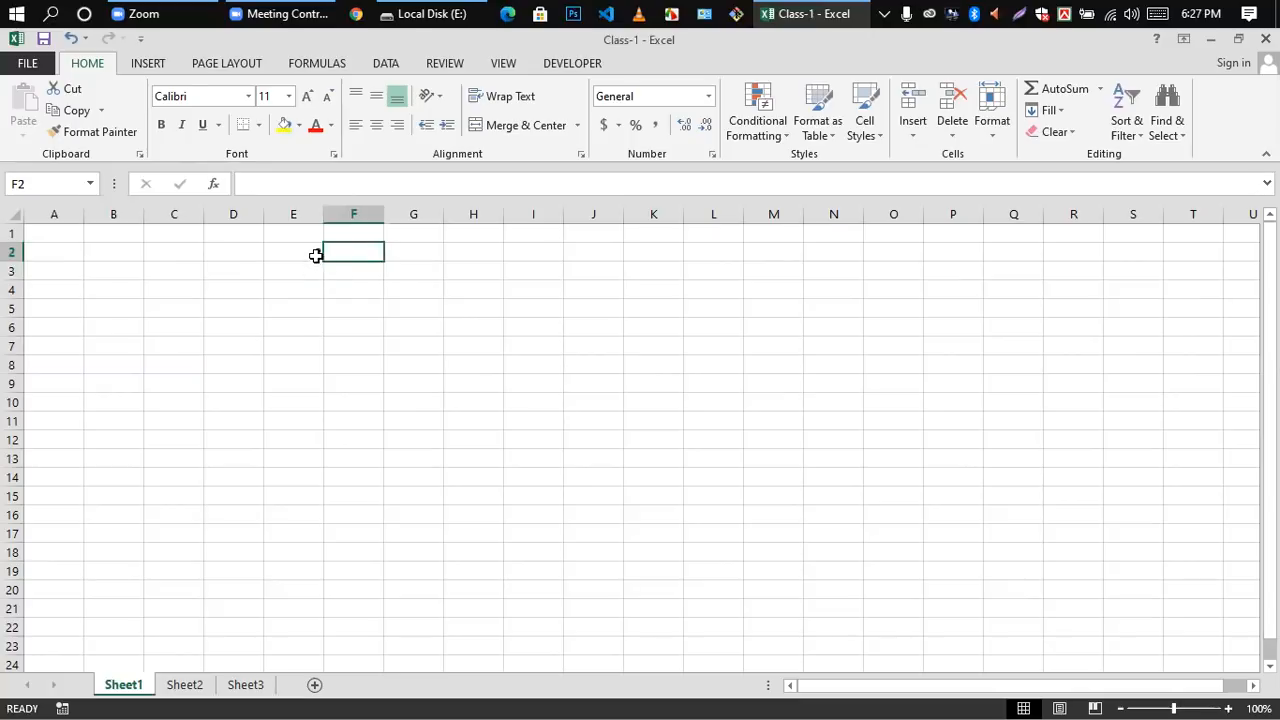
pyautogui.click(317, 254)
pyautogui.press('Delete')
pyautogui.click(445, 314)
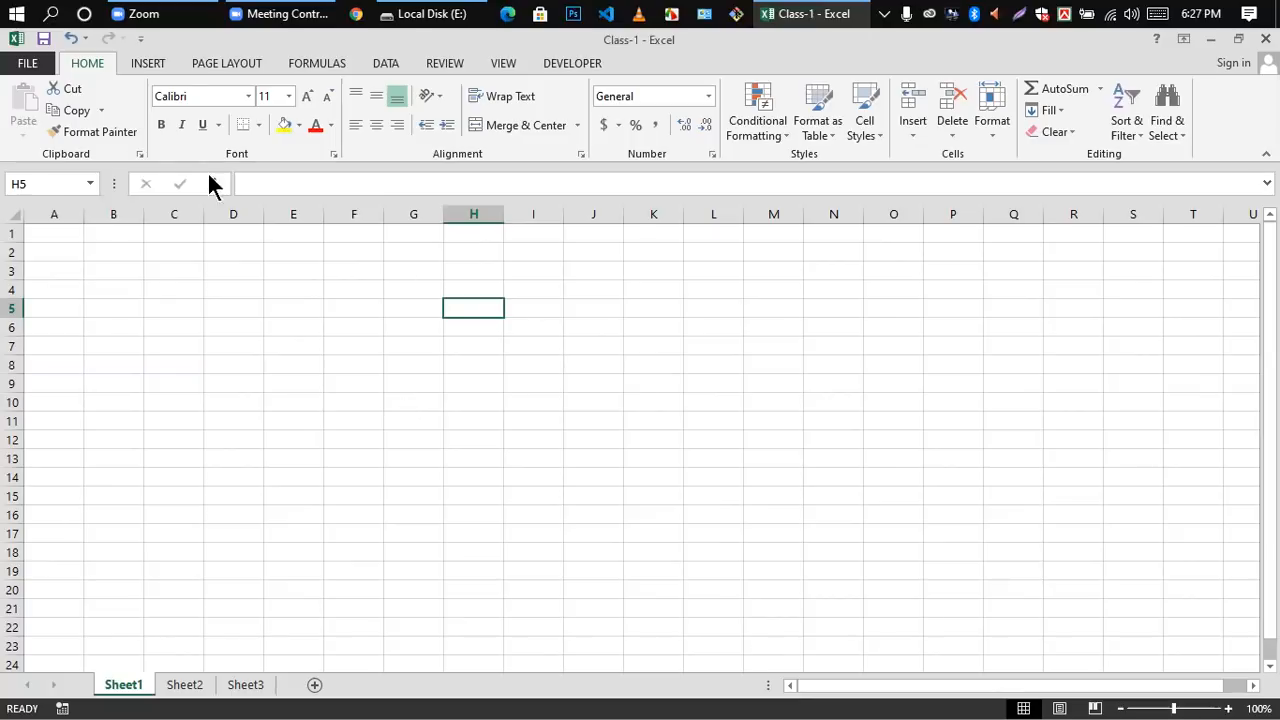
# Step: Create a new blank workbook and close it again to return to Class-1
pyautogui.click(26, 63)
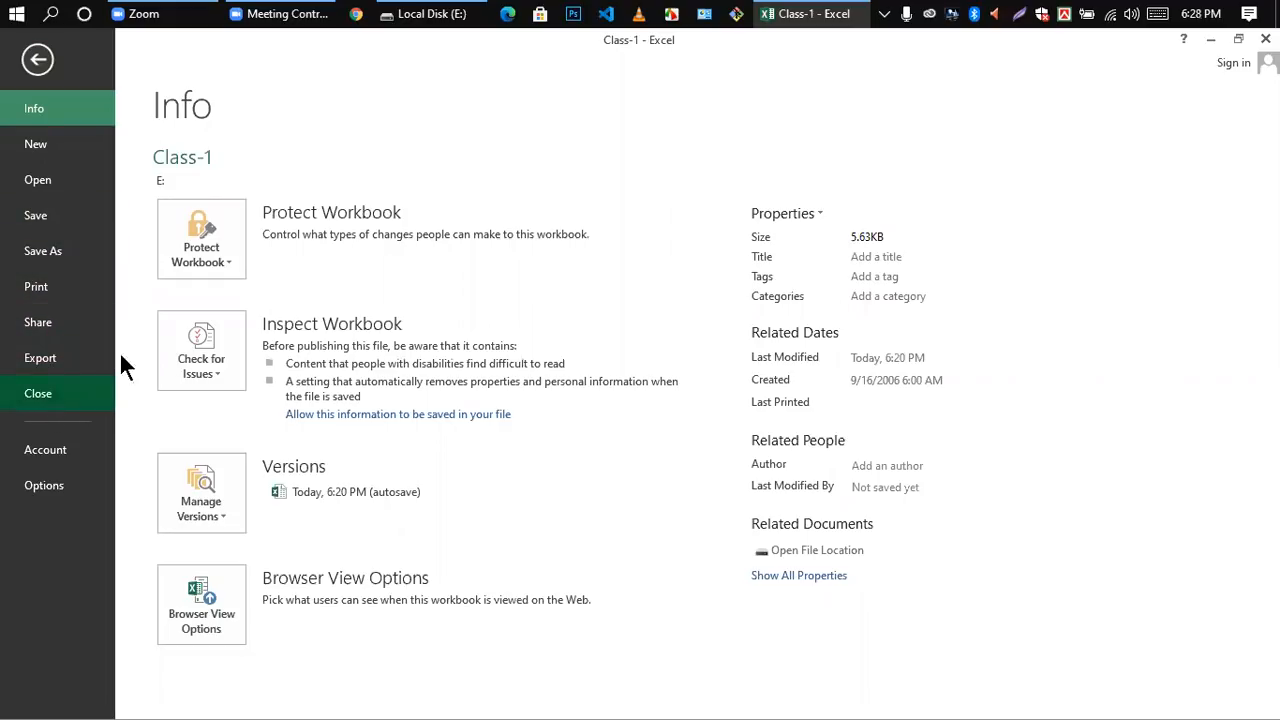
pyautogui.click(33, 150)
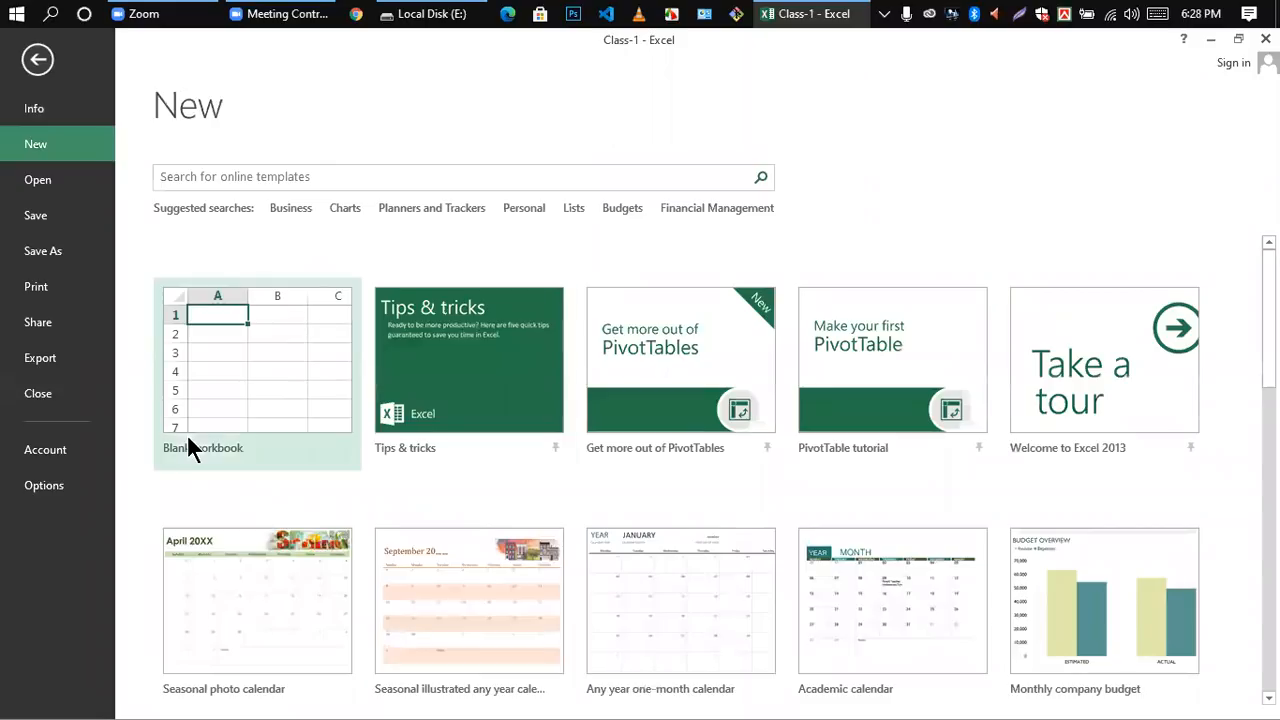
pyautogui.click(215, 402)
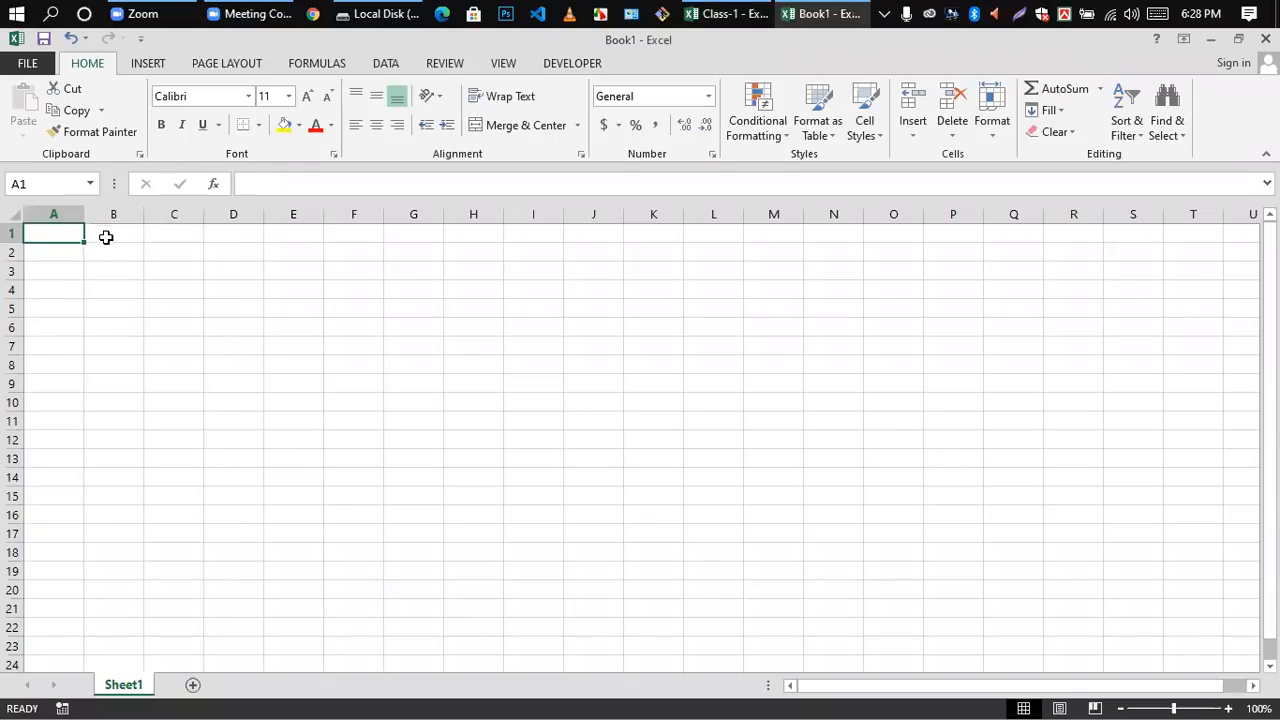
pyautogui.click(1265, 38)
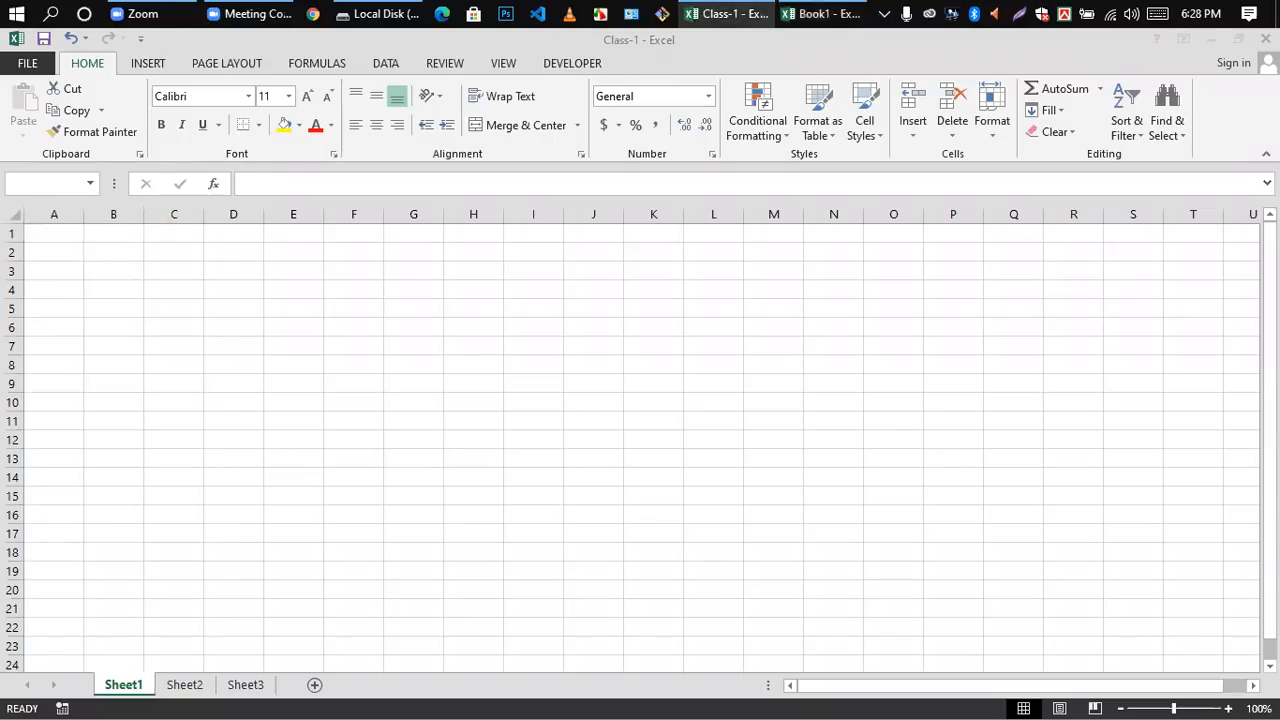
# Step: Look through the recent workbooks offered for opening, and return to the sheet without opening any
pyautogui.click(27, 63)
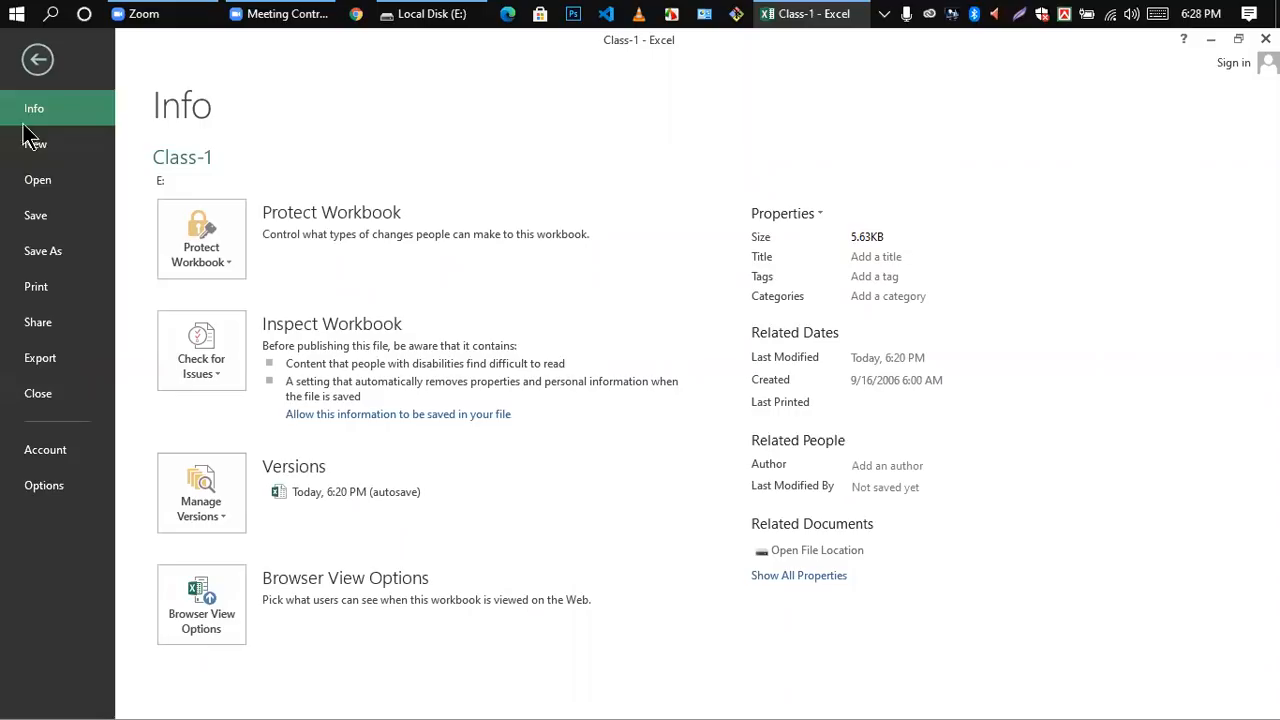
pyautogui.click(30, 185)
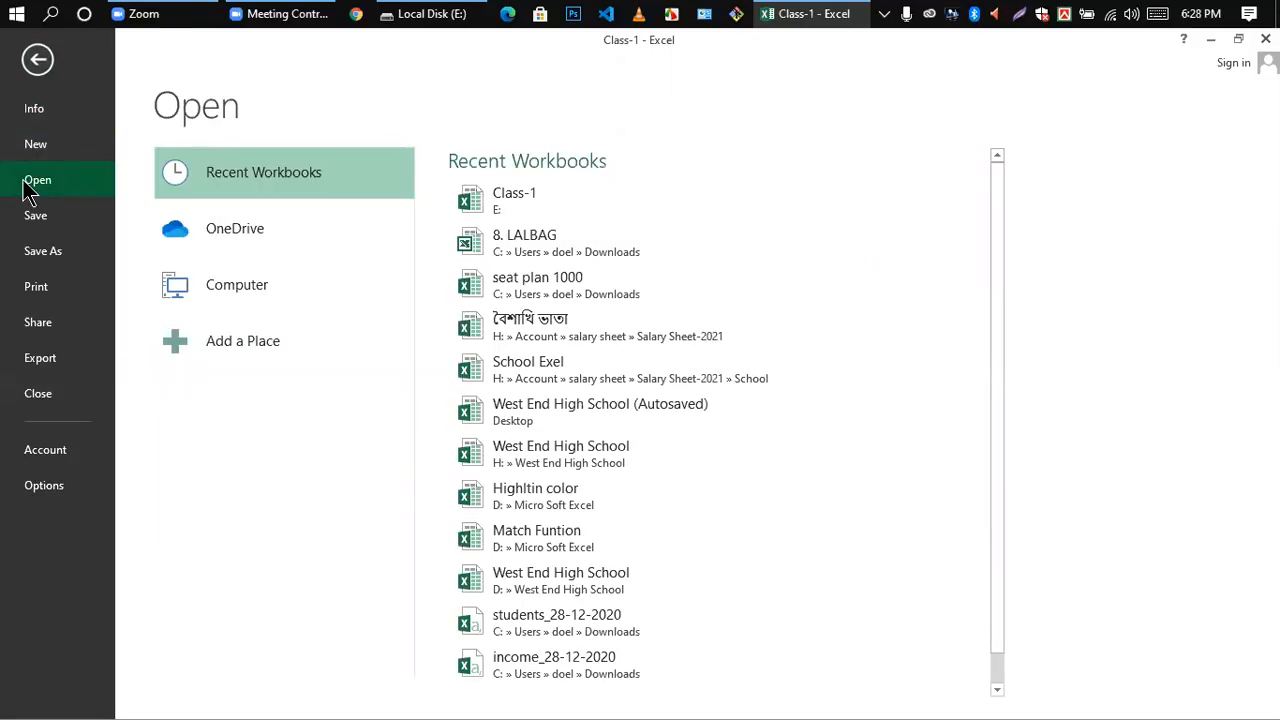
pyautogui.scroll(-1, 560, 368)
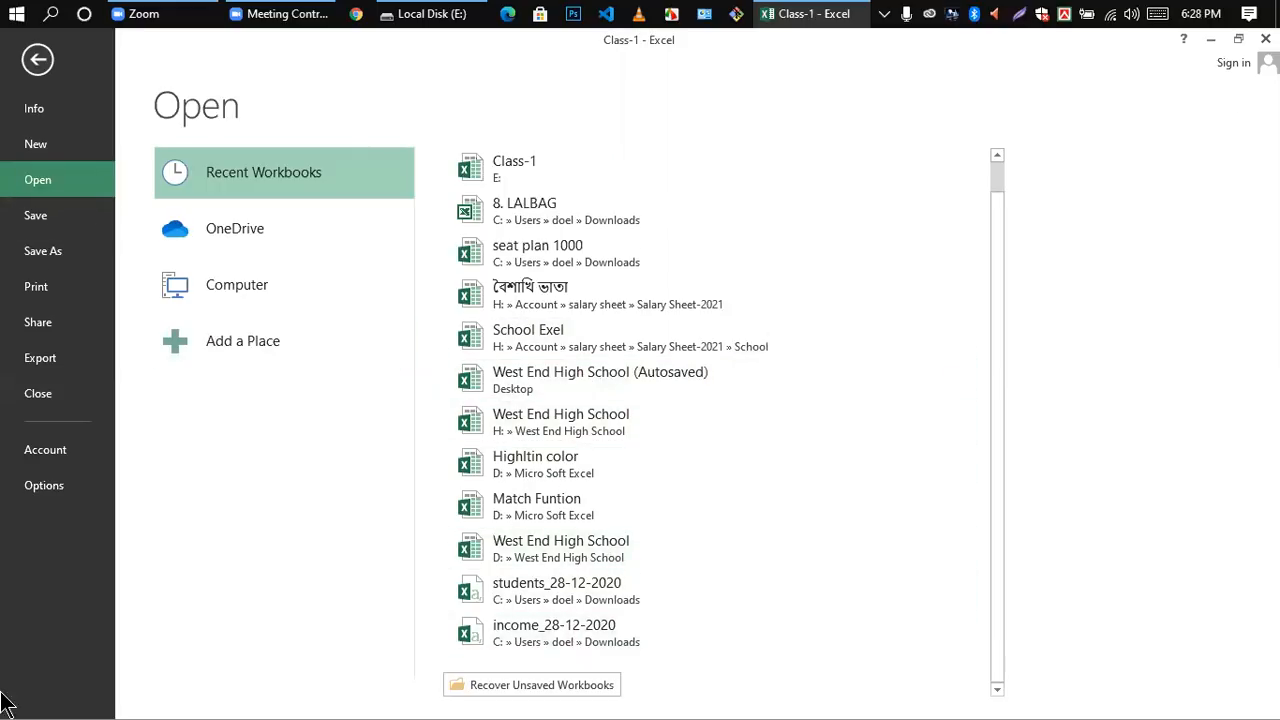
pyautogui.click(38, 60)
pyautogui.click(258, 440)
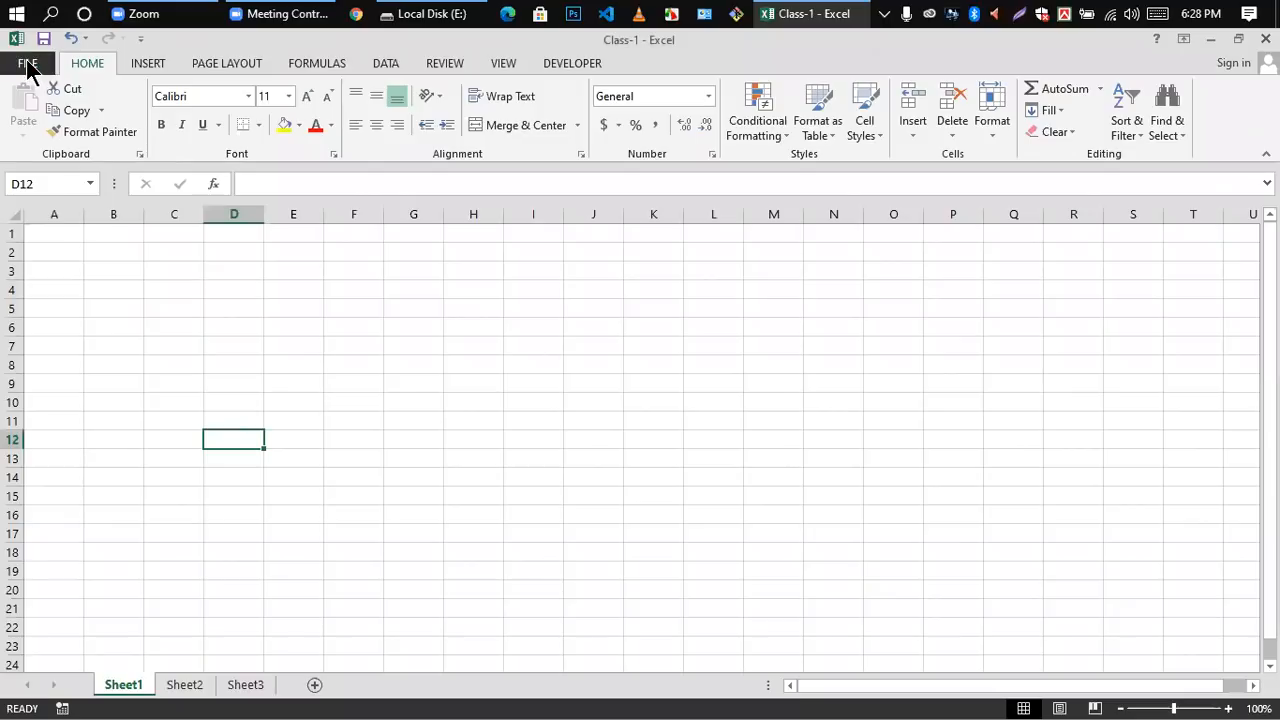
pyautogui.click(20, 70)
pyautogui.press('Escape')
pyautogui.click(363, 378)
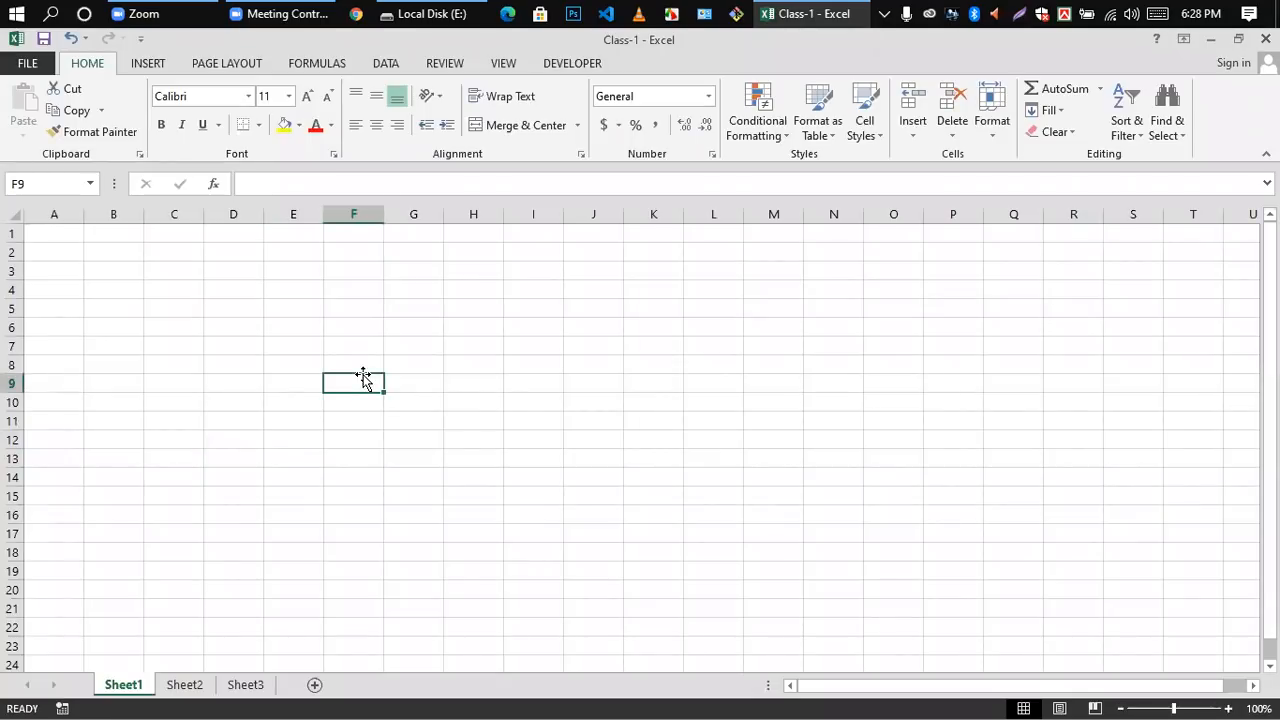
# Step: Save the Class-1 workbook under its existing name, and finish on cell E7
pyautogui.click(27, 65)
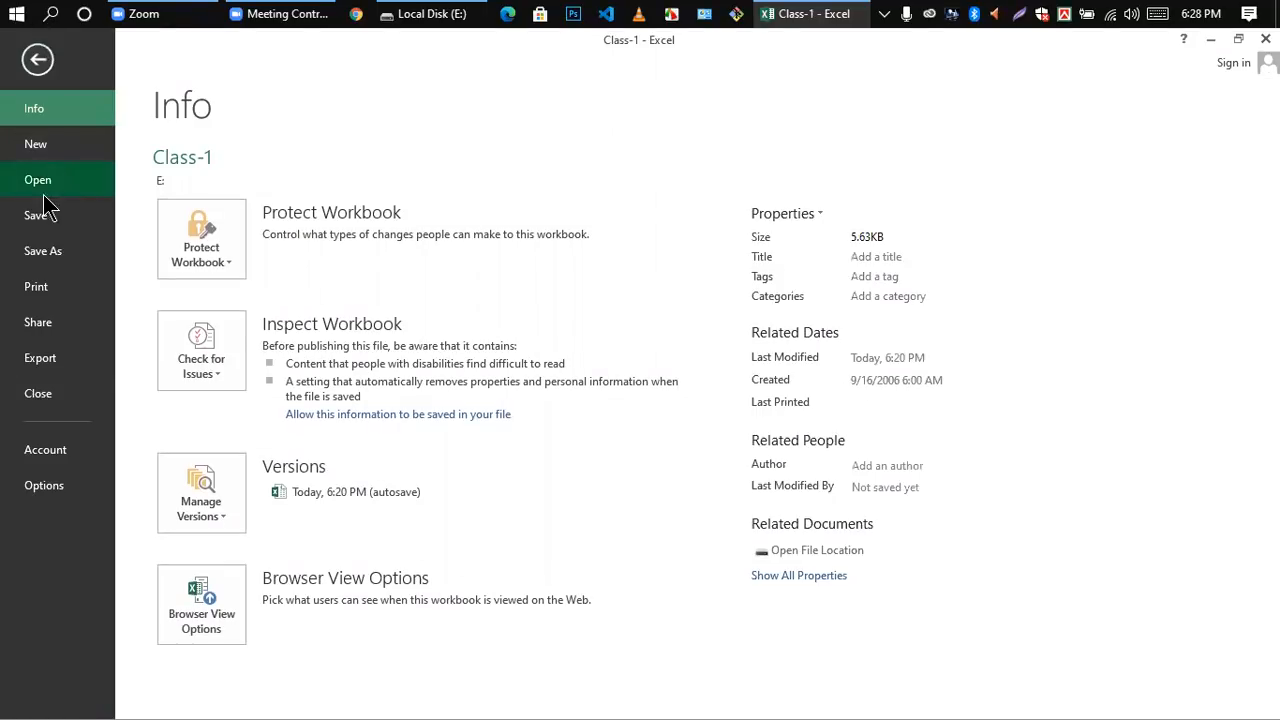
pyautogui.click(37, 216)
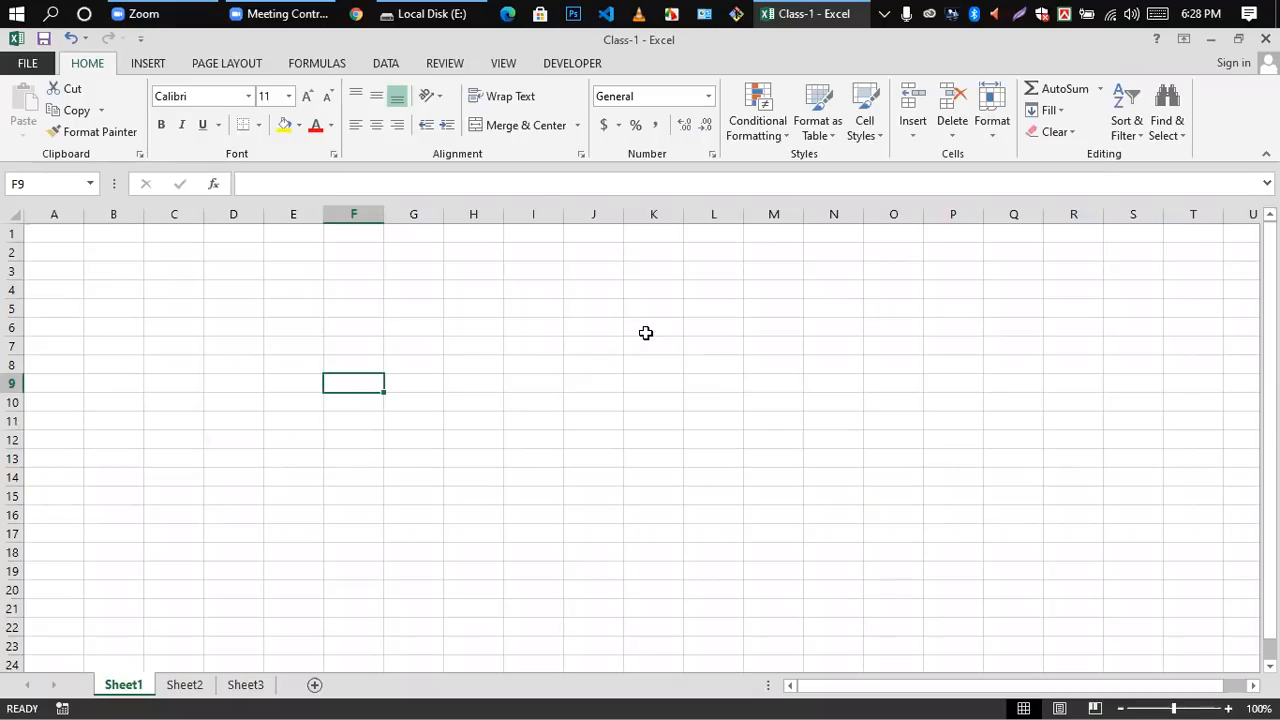
pyautogui.click(600, 342)
pyautogui.click(269, 339)
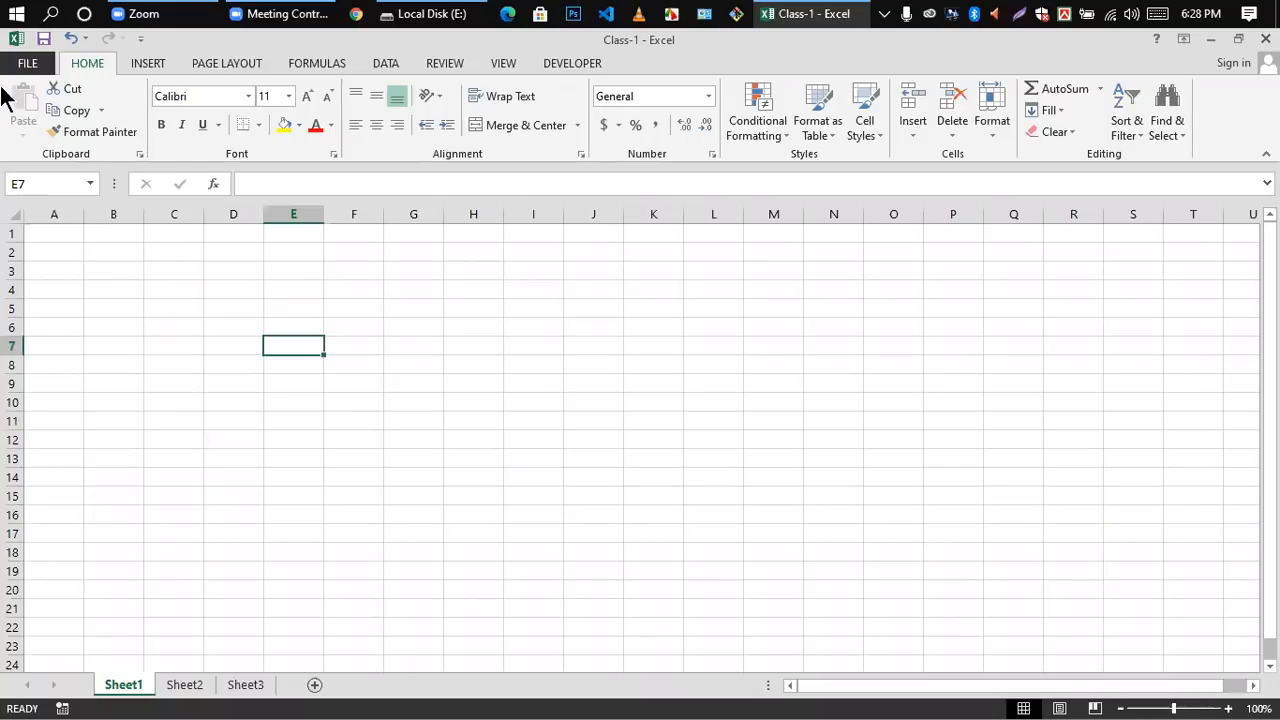
# Step: Open the Save As dialog for the Class-1 workbook and close it without saving a copy
pyautogui.click(29, 66)
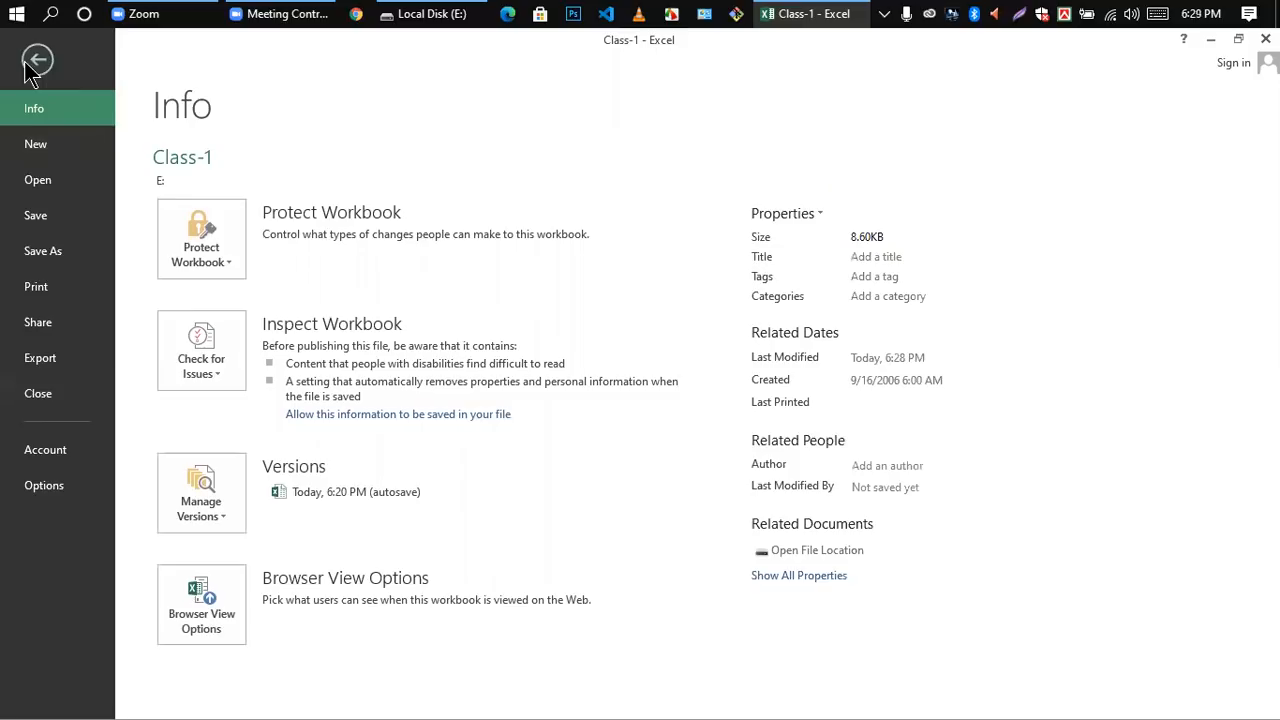
pyautogui.click(42, 254)
pyautogui.click(489, 550)
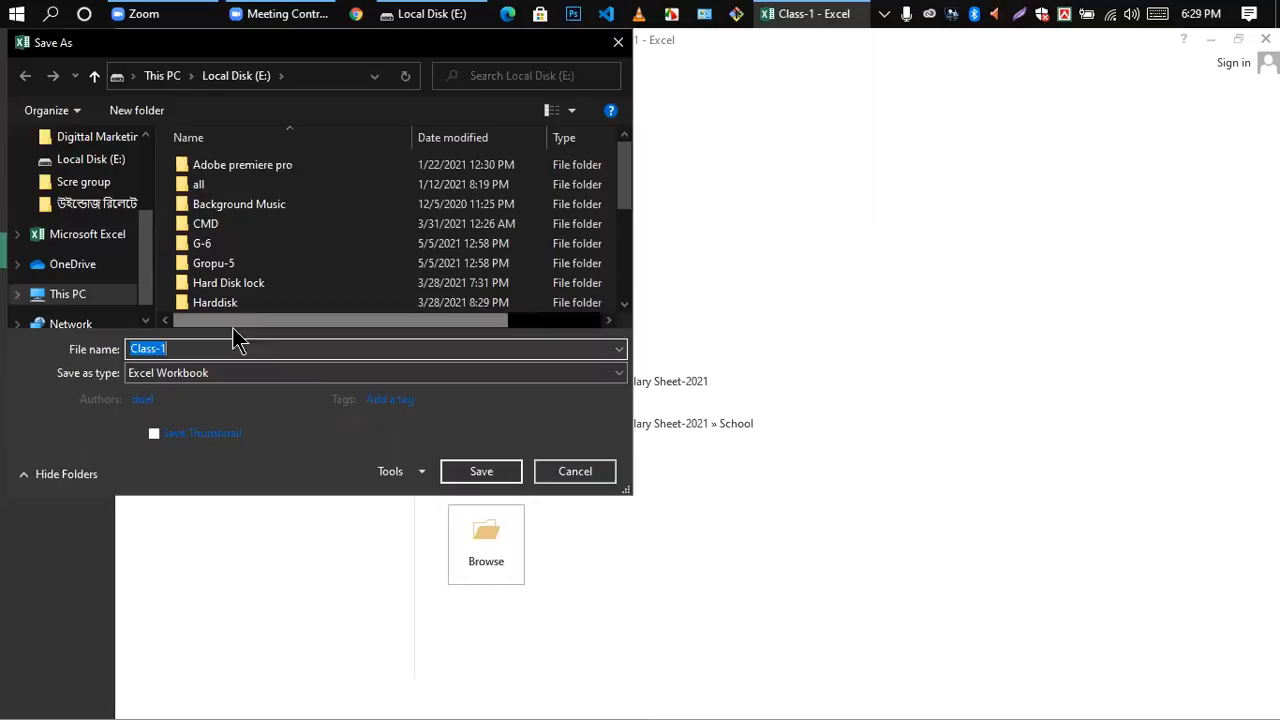
pyautogui.click(618, 42)
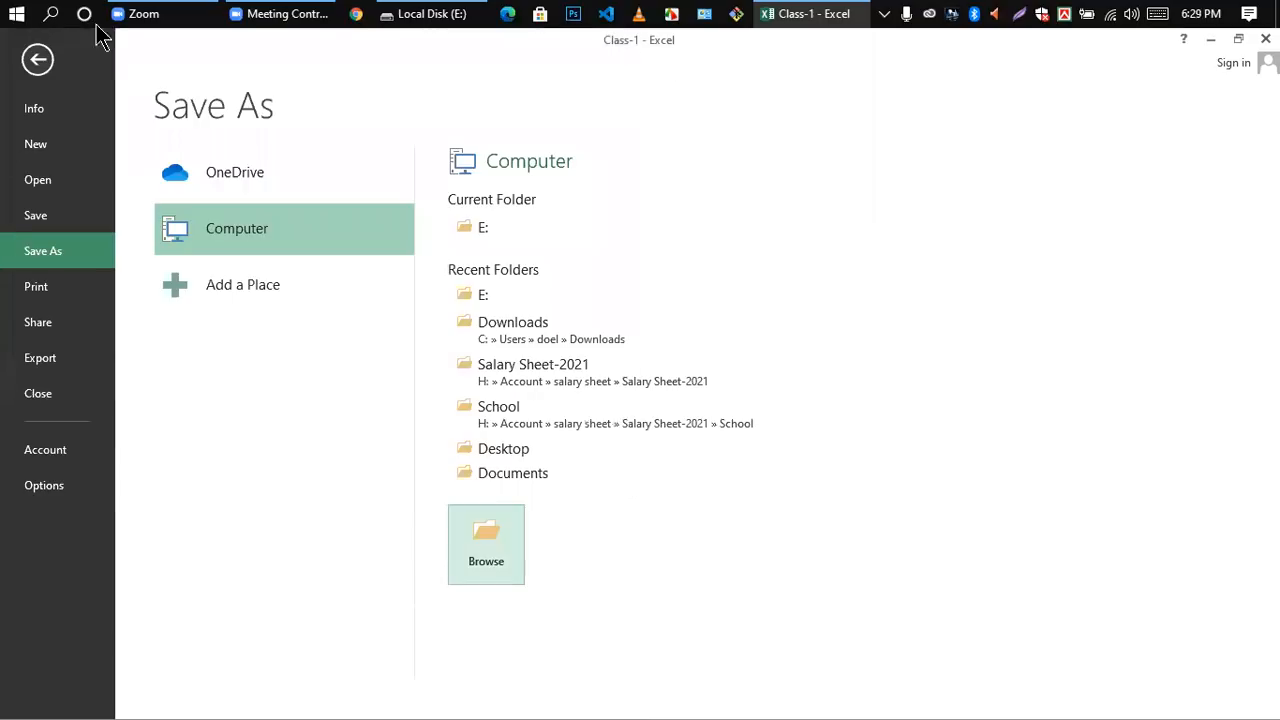
# Step: View the workbook's print settings and the available printers, keeping the current printer
pyautogui.click(40, 300)
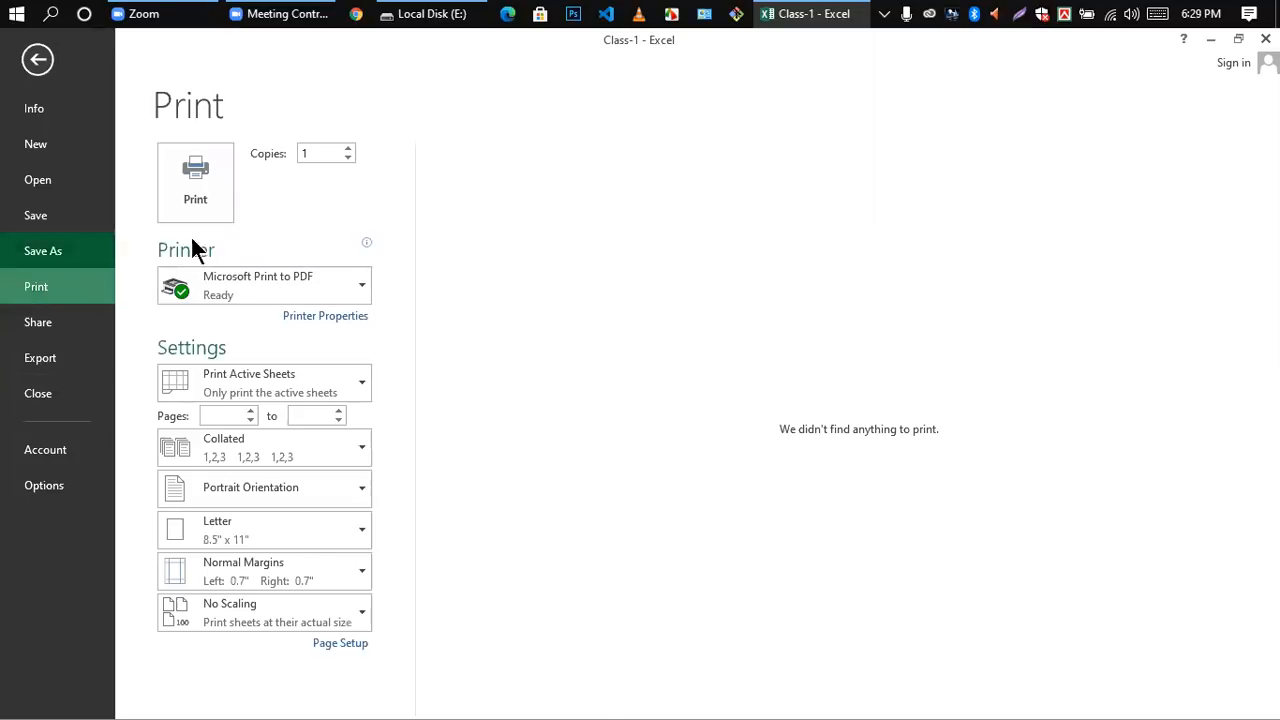
pyautogui.click(357, 285)
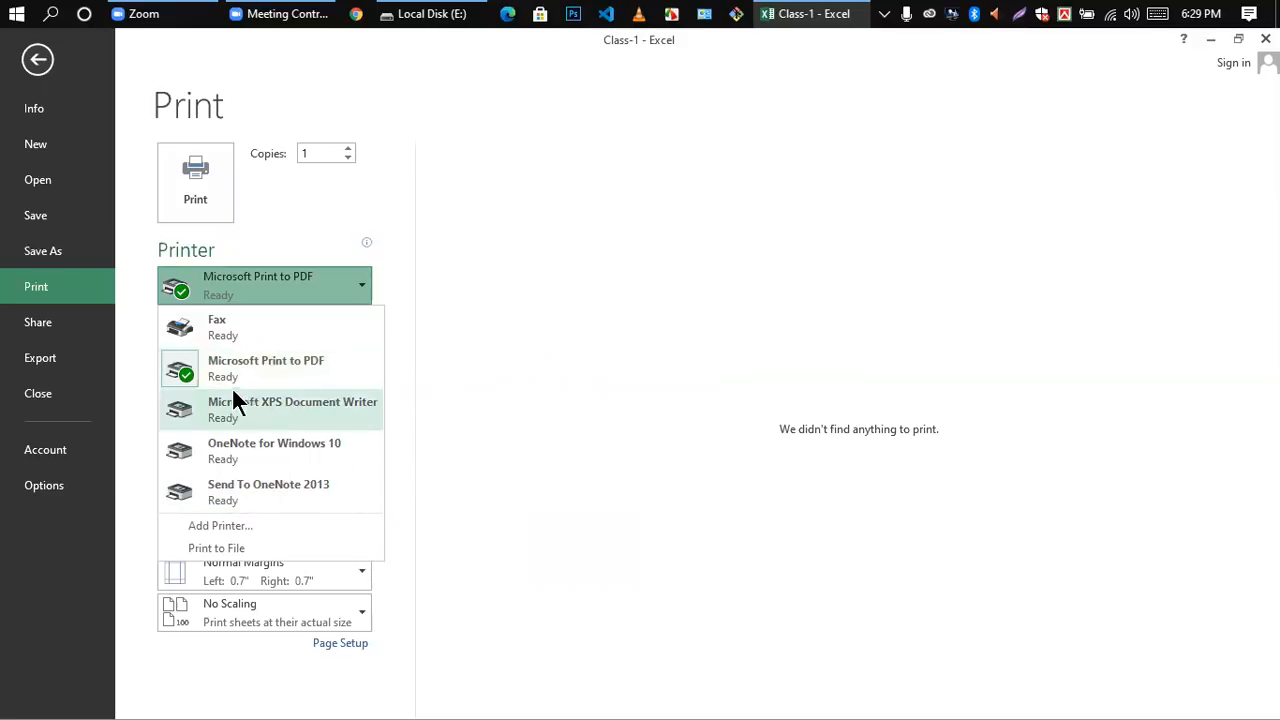
pyautogui.click(591, 275)
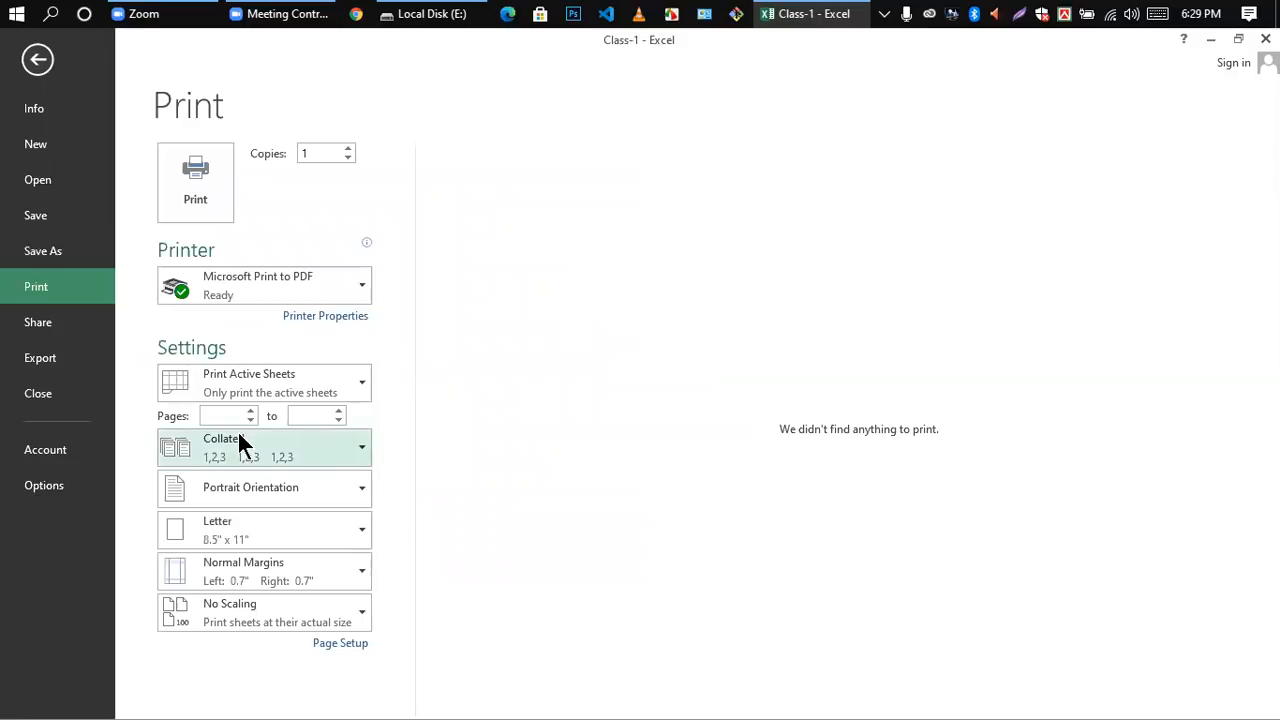
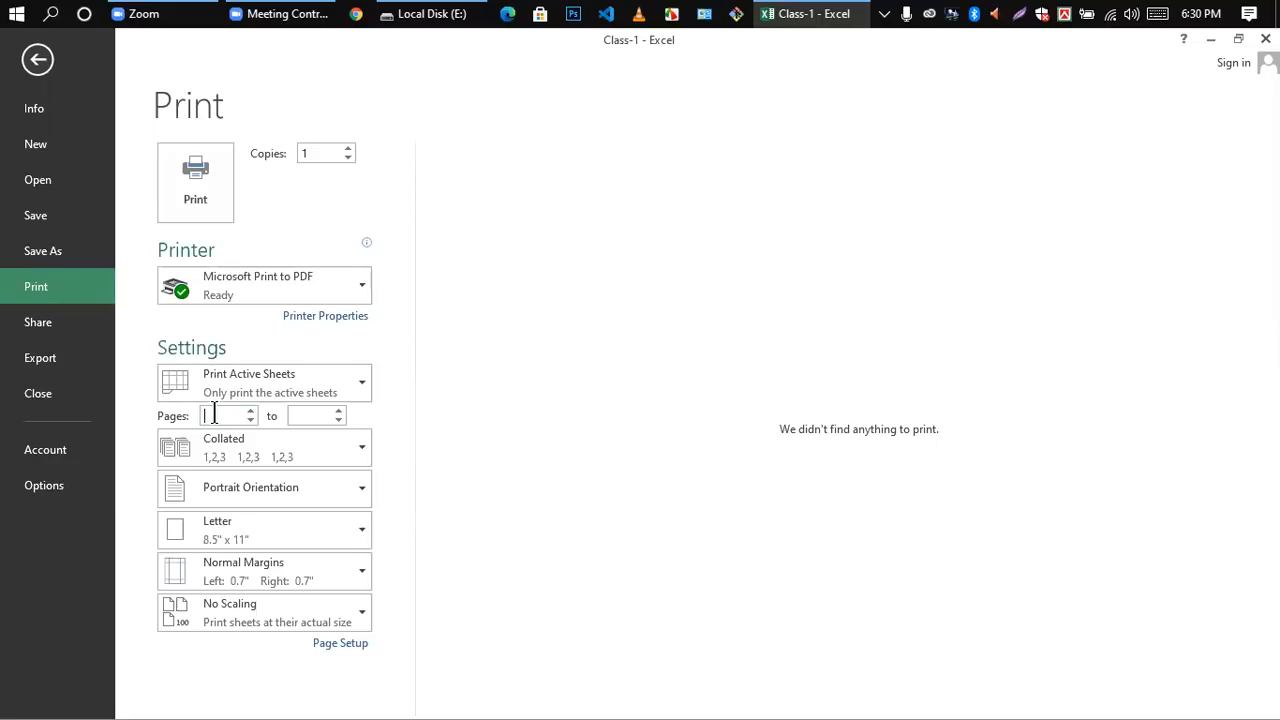
# Step: Set the print range to pages 1 to 20 and list the available paper sizes
pyautogui.click(213, 415)
pyautogui.write('1')
pyautogui.click(312, 415)
pyautogui.write('20')
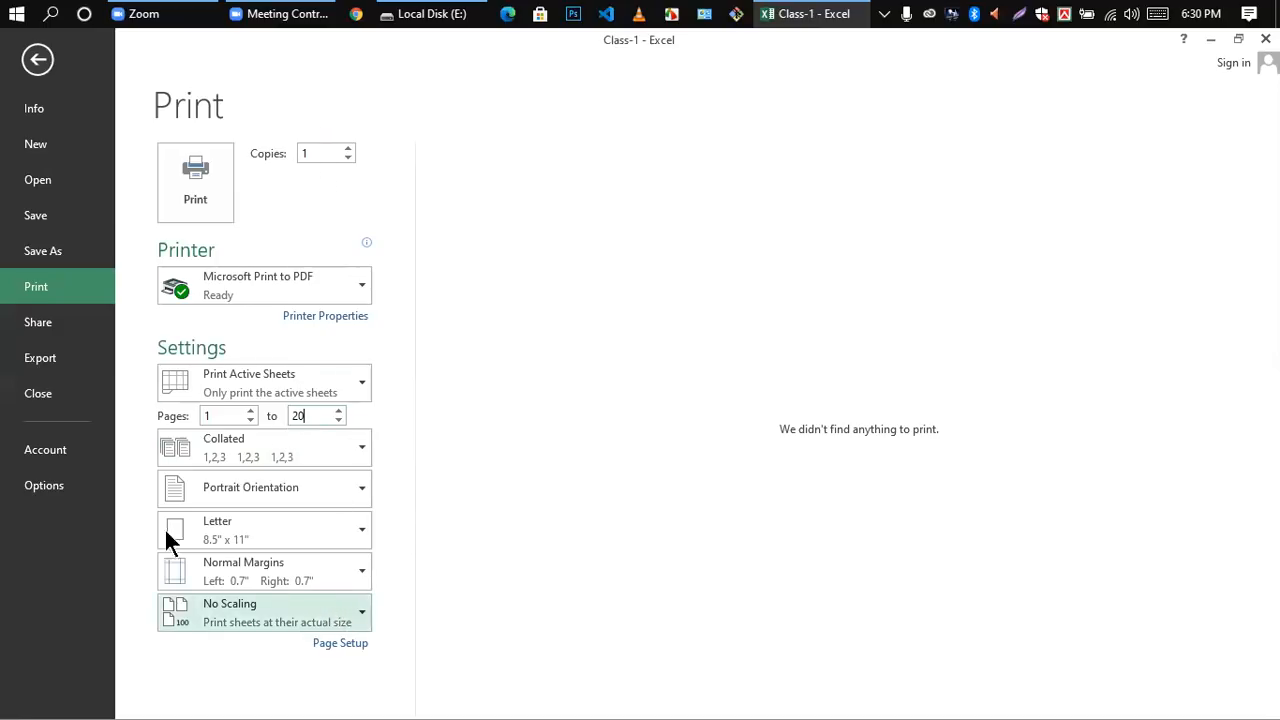
pyautogui.click(358, 524)
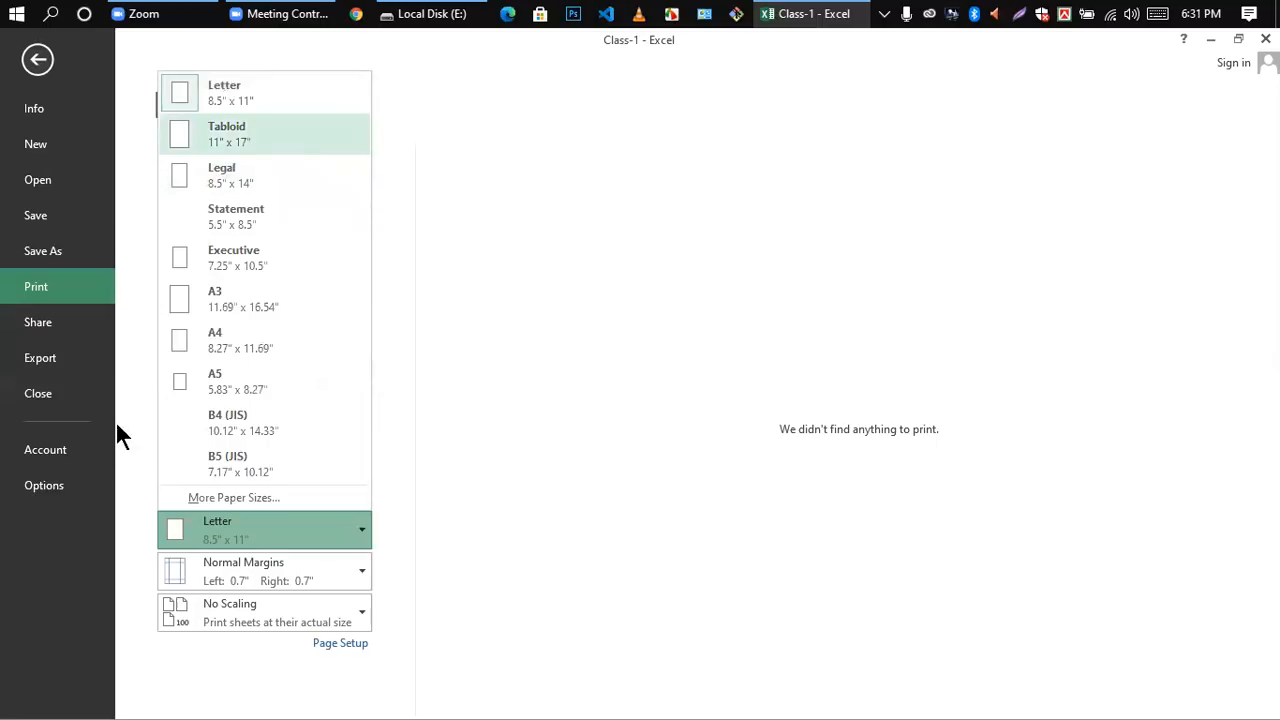
# Step: View the Share and Export options, including the PDF publishing dialog, and cancel without publishing the workbook
pyautogui.click(44, 330)
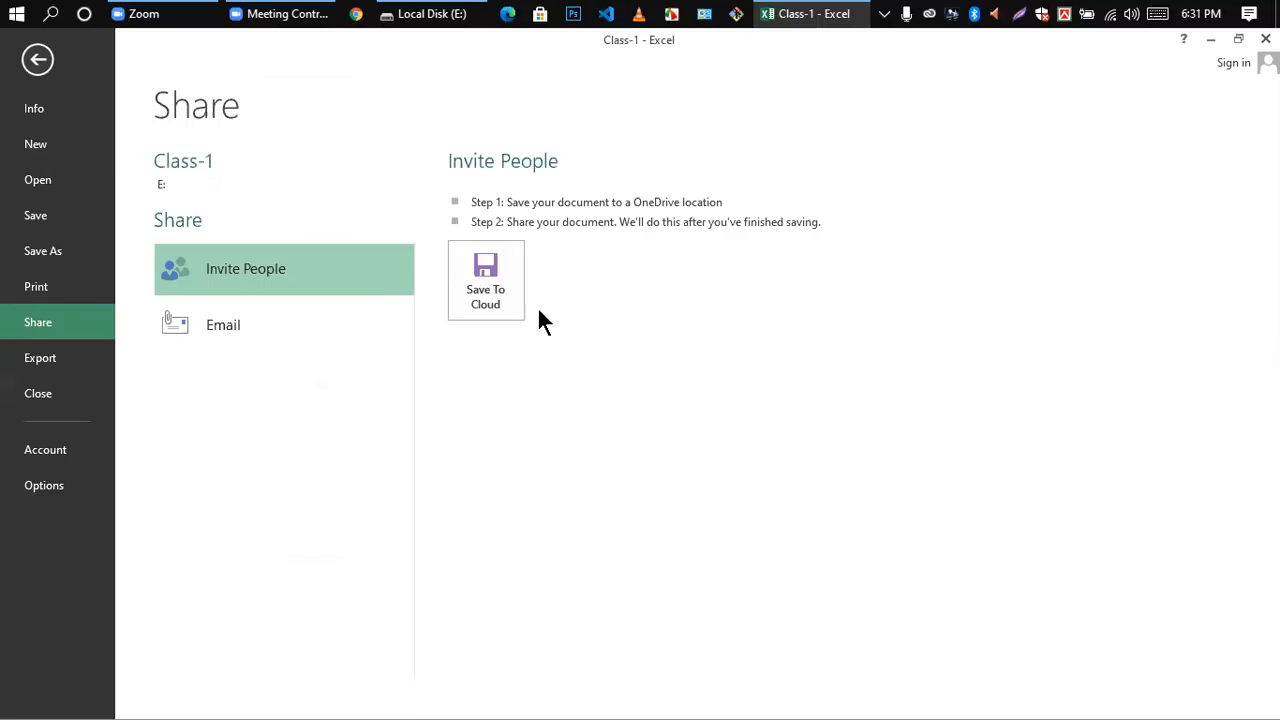
pyautogui.click(54, 357)
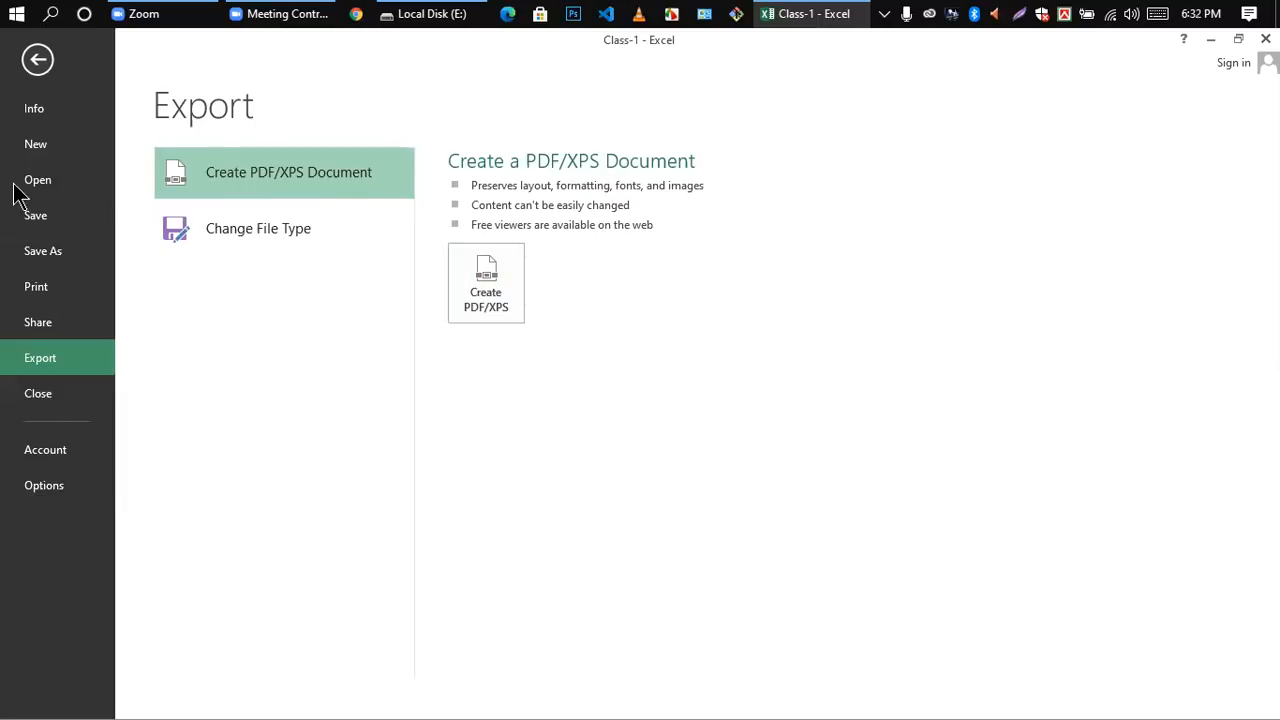
pyautogui.click(488, 280)
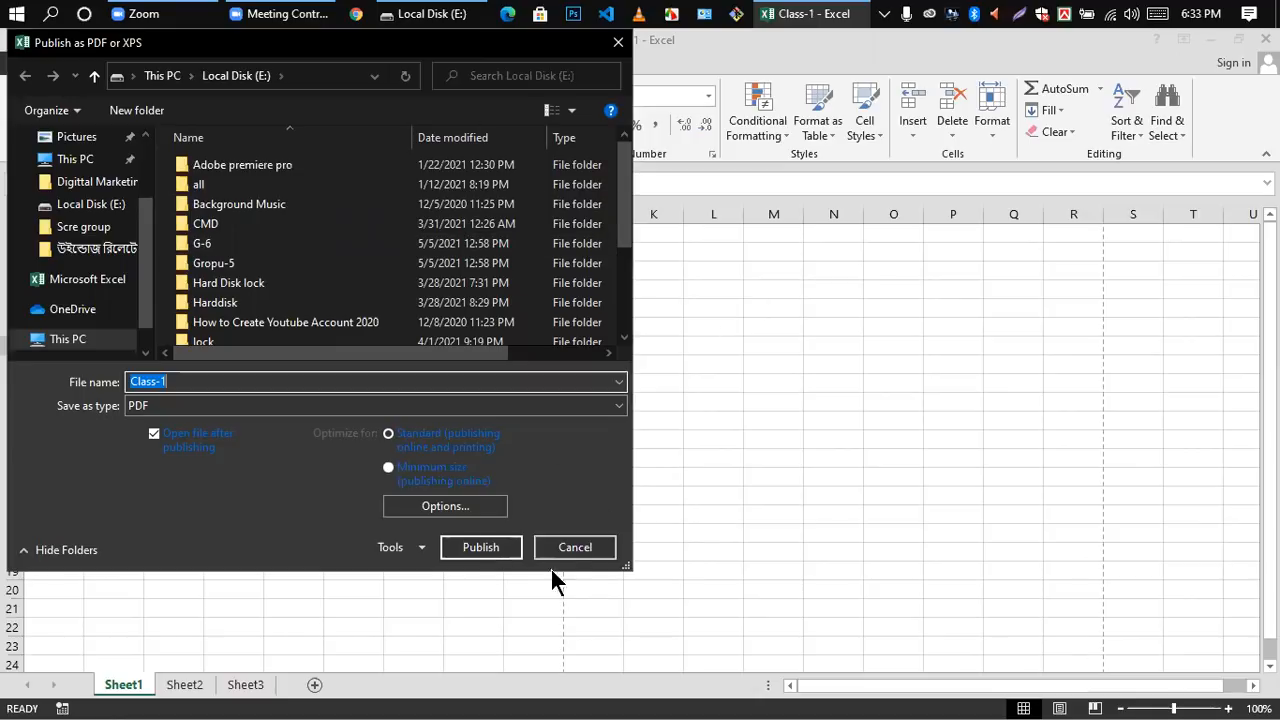
pyautogui.click(575, 548)
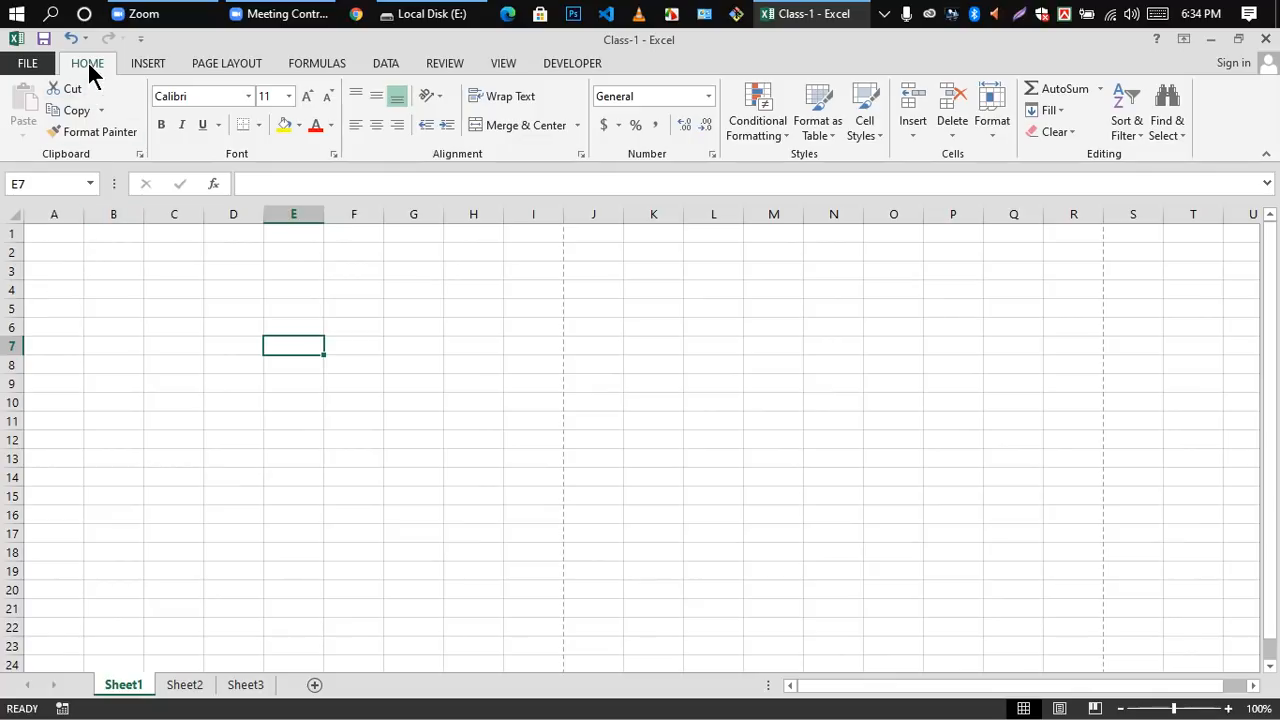
pyautogui.click(90, 291)
pyautogui.click(63, 268)
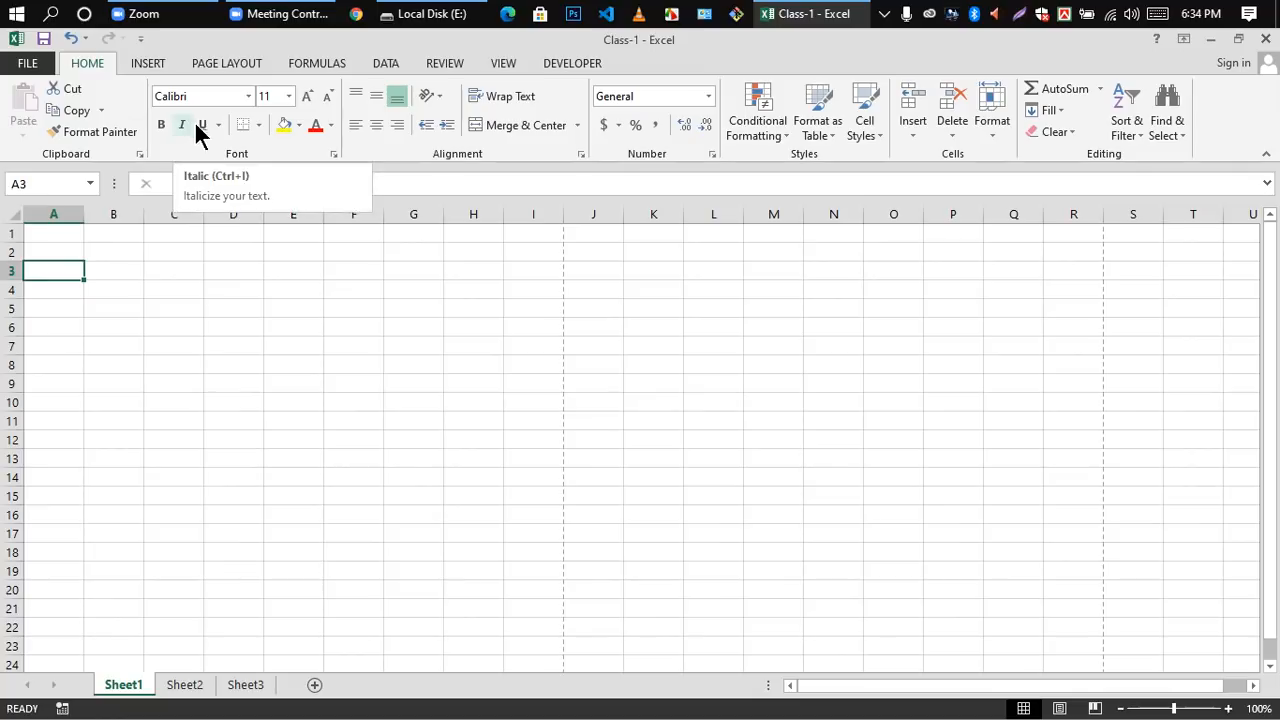
pyautogui.click(183, 365)
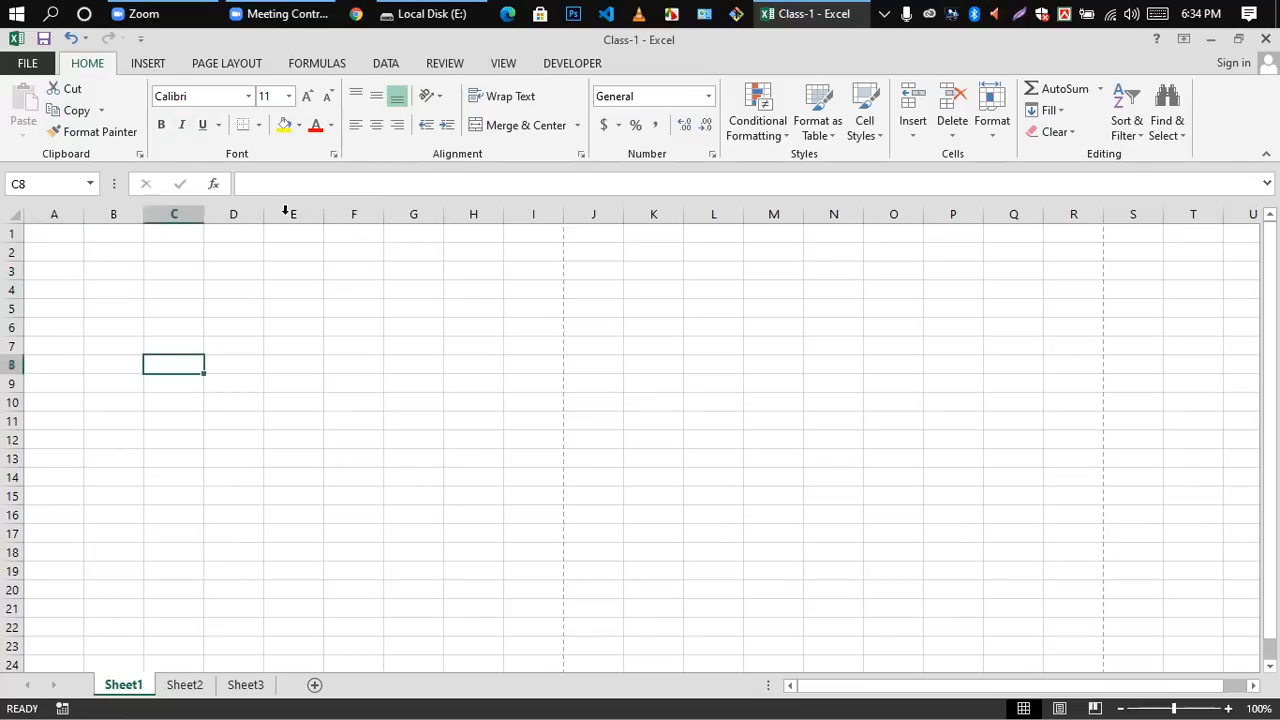
# Step: Set the font of the empty cell C5 to Times New Roman
pyautogui.click(171, 308)
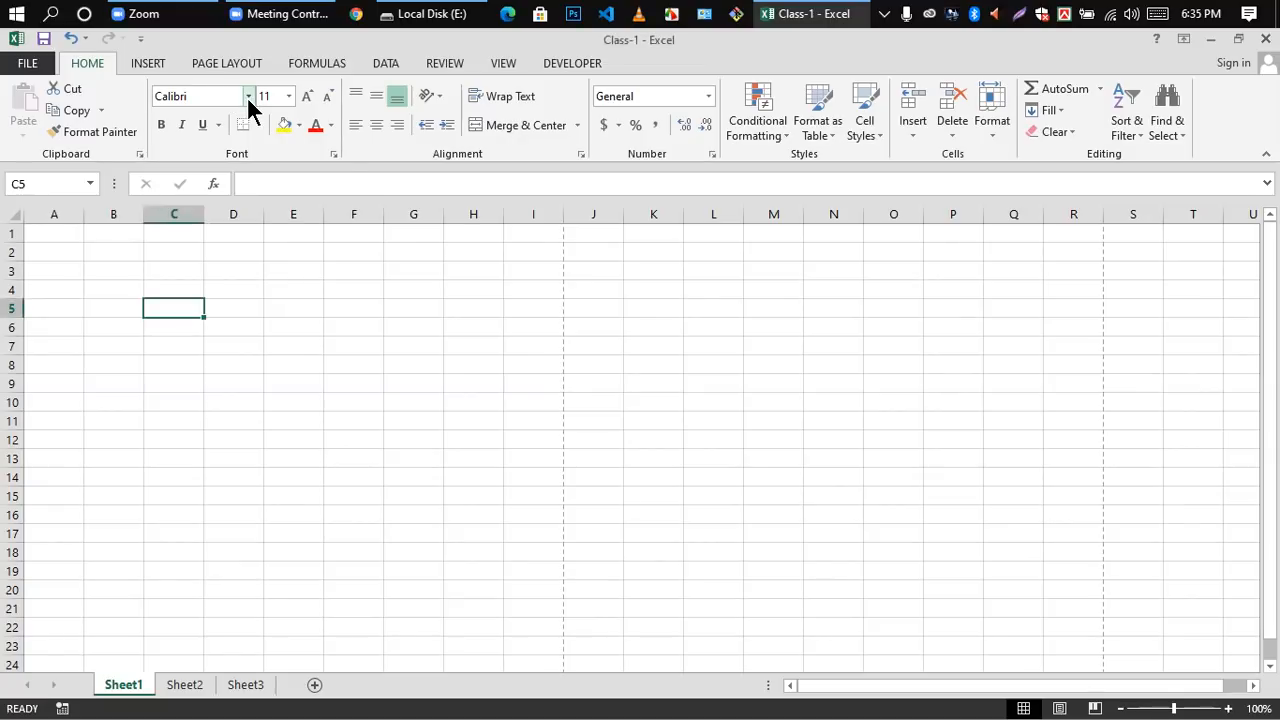
pyautogui.click(245, 89)
pyautogui.click(247, 96)
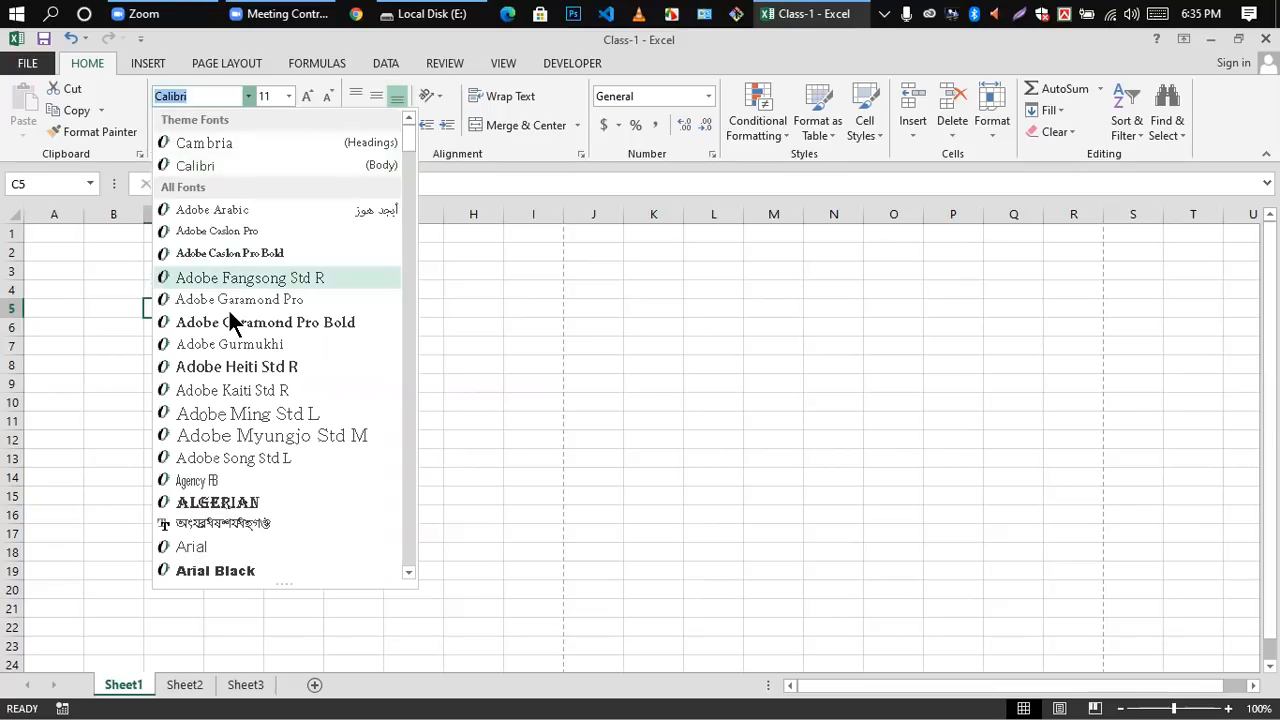
pyautogui.scroll(-7, 229, 313)
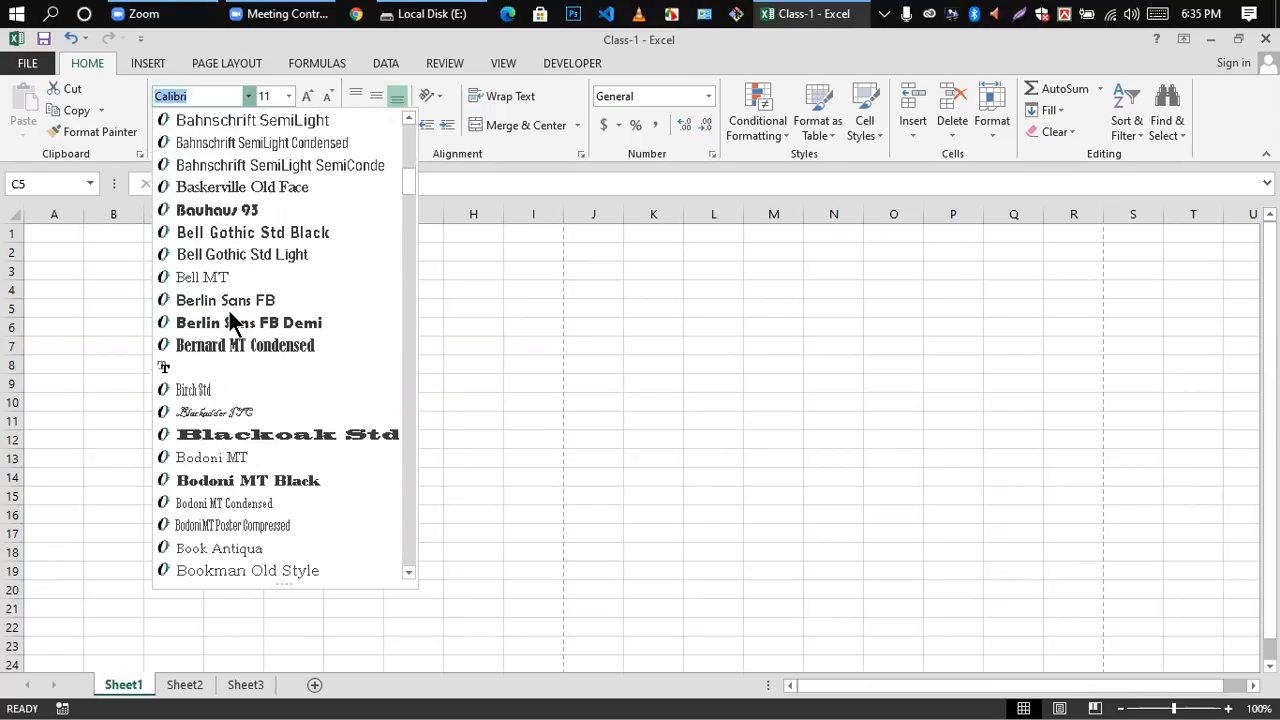
pyautogui.scroll(-5, 230, 320)
pyautogui.scroll(-5, 230, 318)
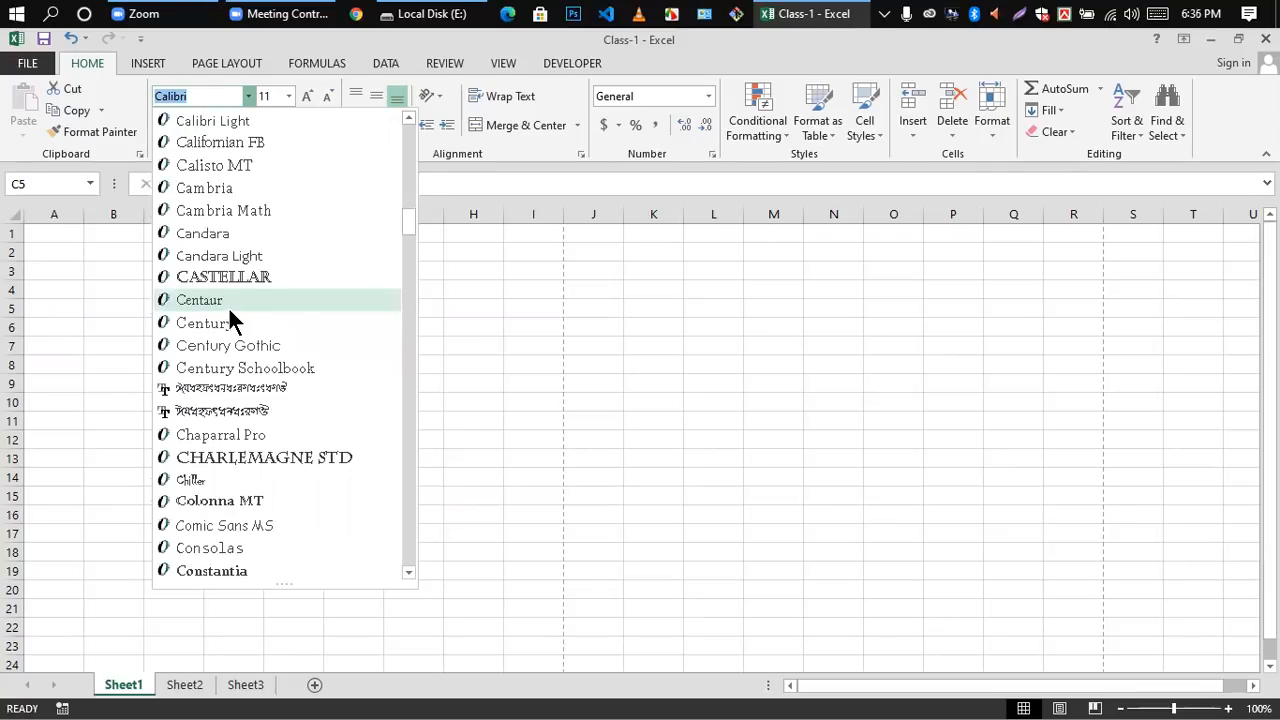
pyautogui.scroll(-3, 230, 320)
pyautogui.scroll(-8, 230, 318)
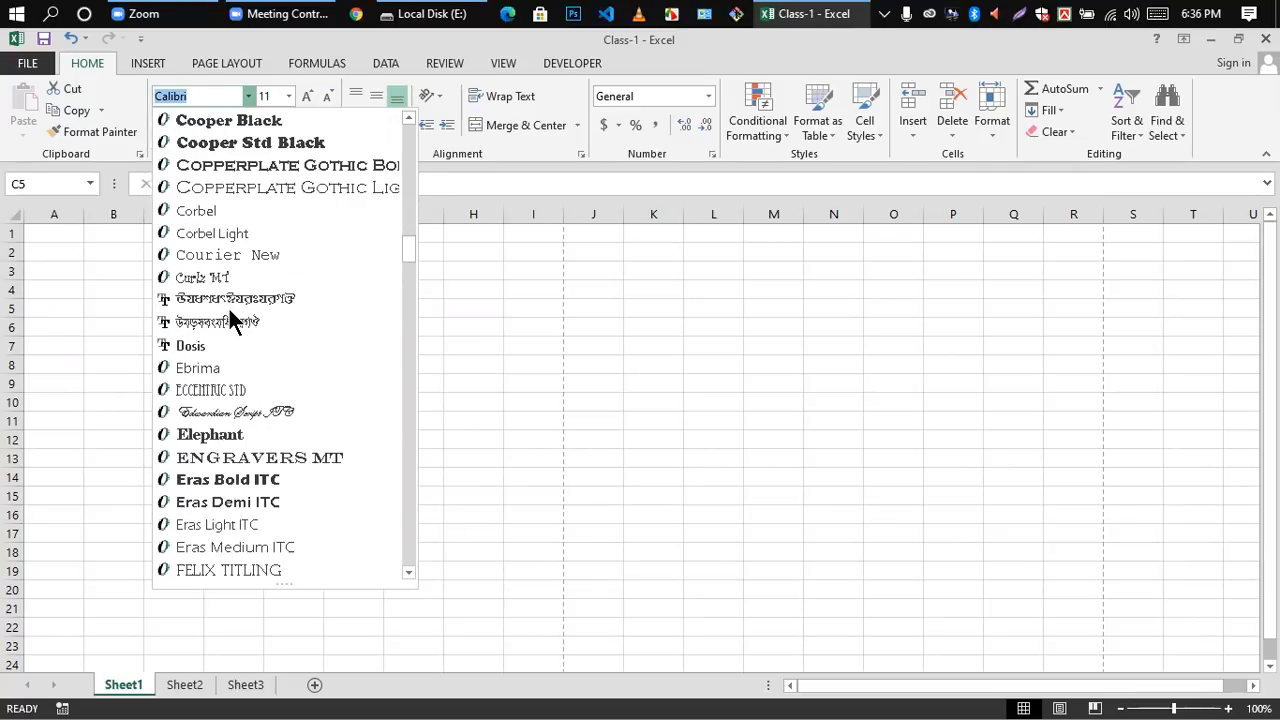
pyautogui.scroll(-3, 230, 318)
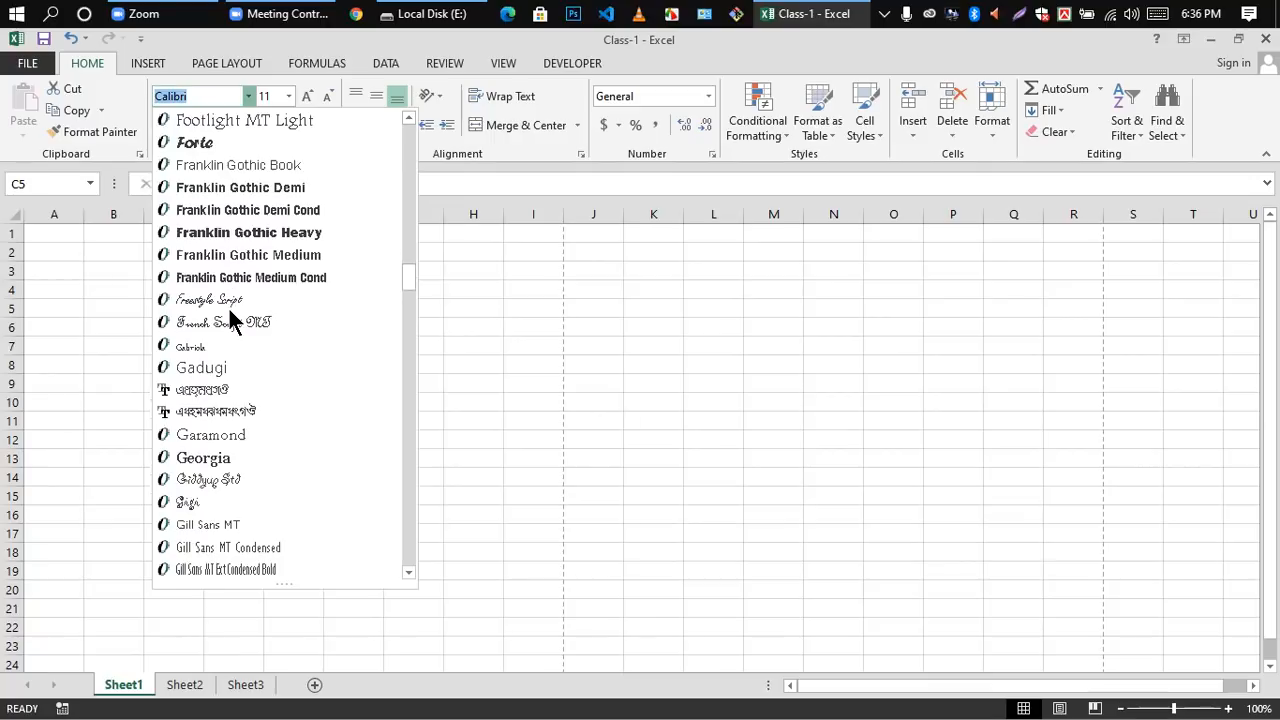
pyautogui.scroll(-12, 230, 318)
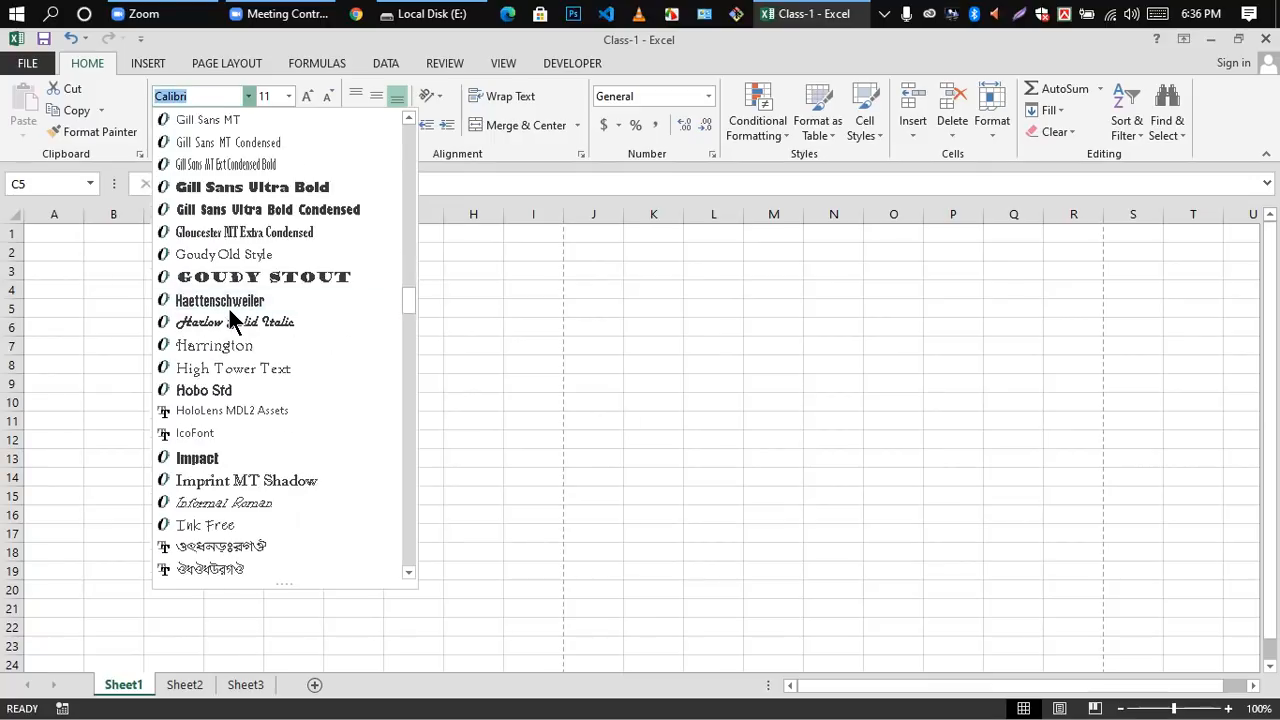
pyautogui.scroll(-20, 230, 318)
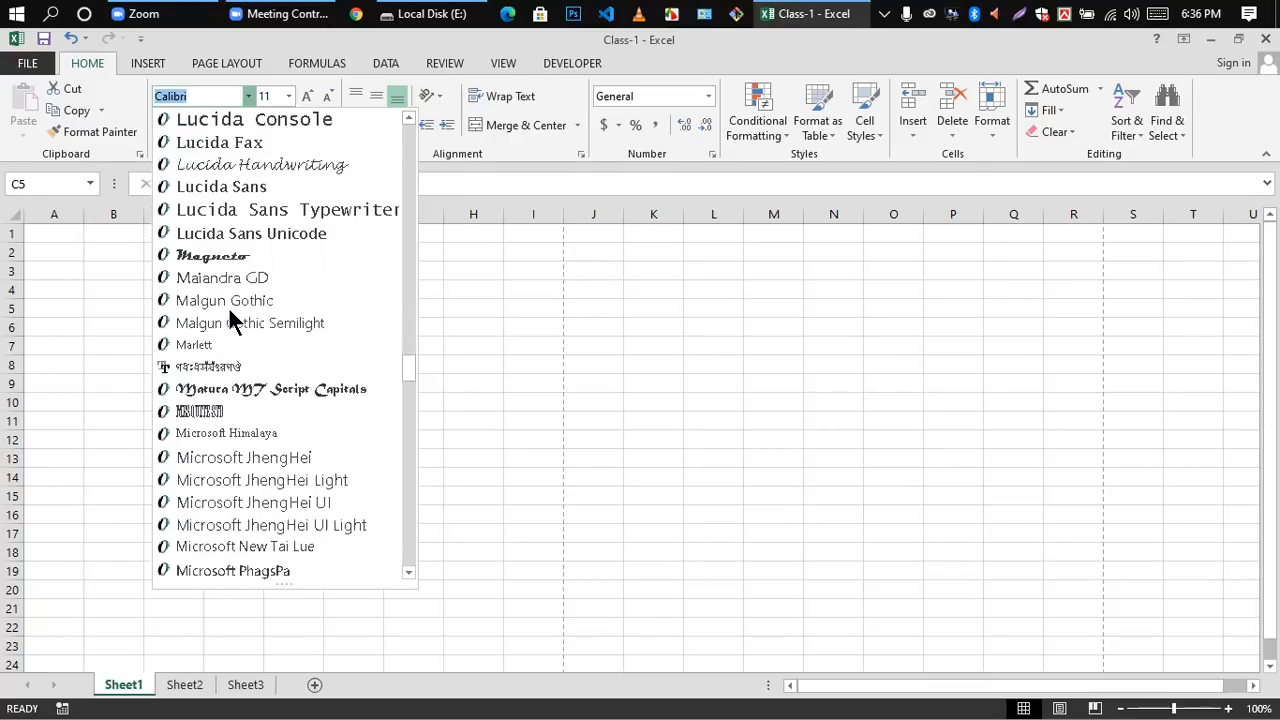
pyautogui.scroll(-13, 230, 318)
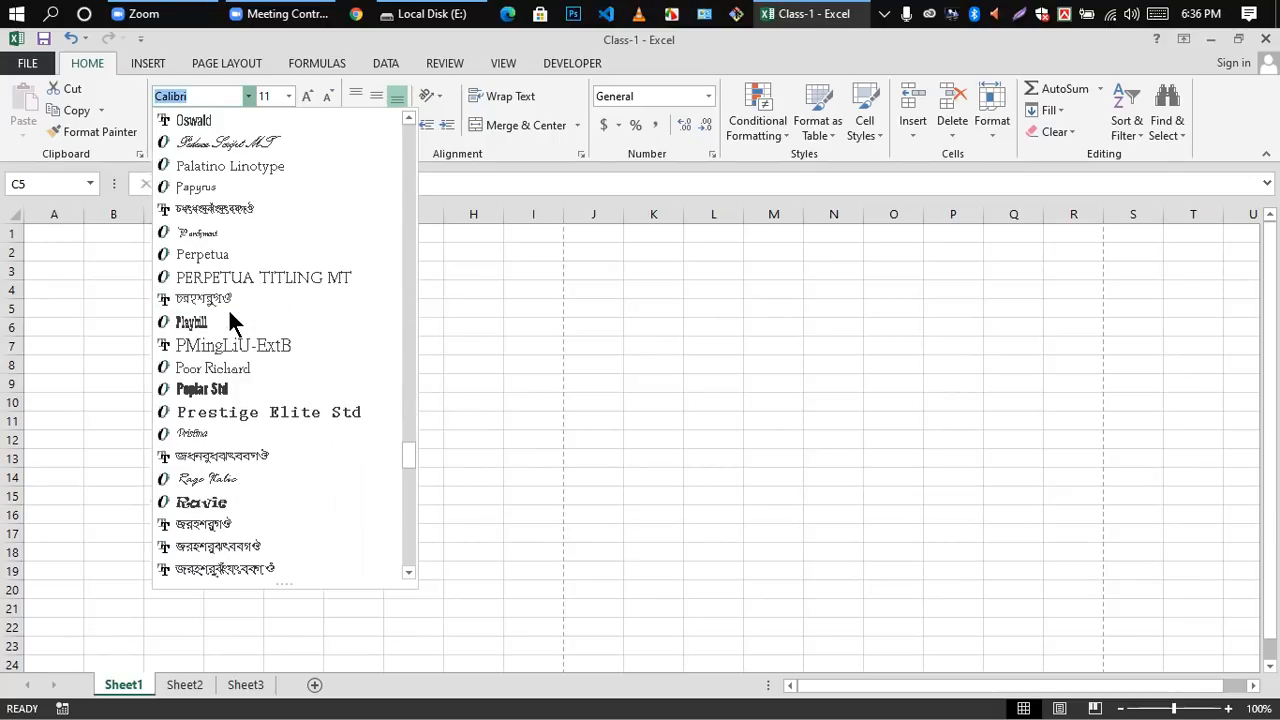
pyautogui.scroll(-10, 230, 320)
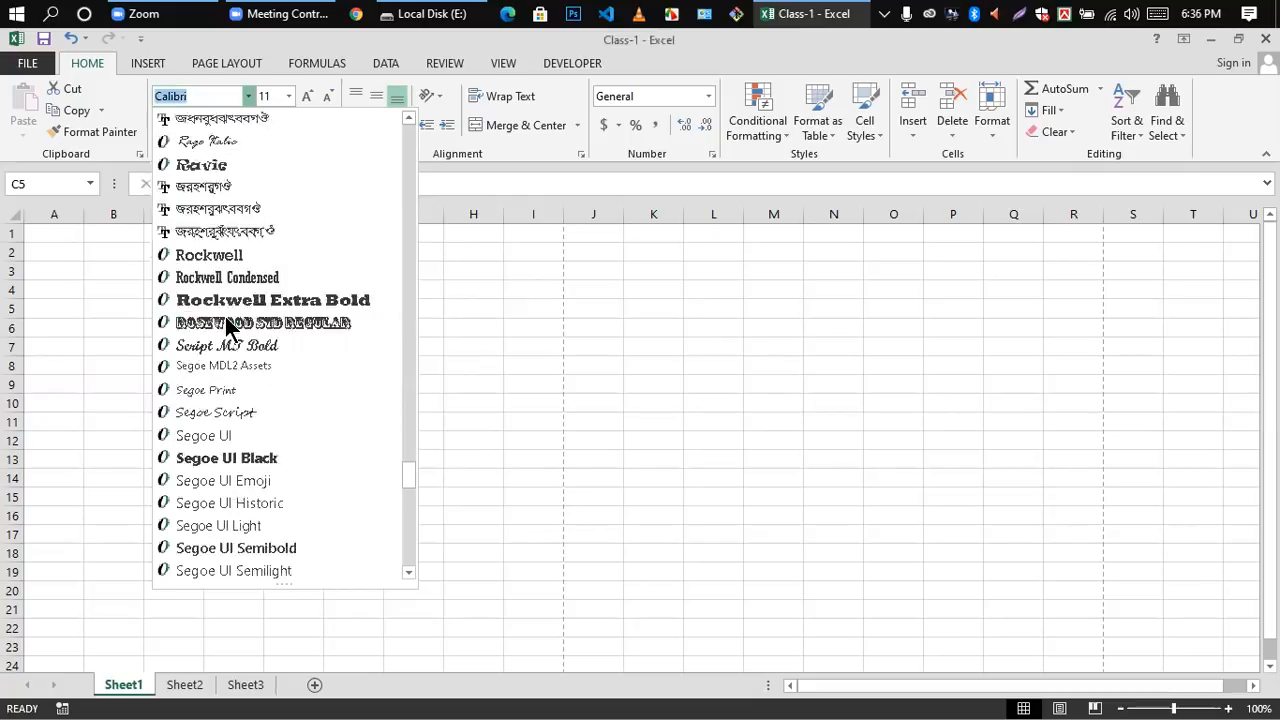
pyautogui.scroll(-8, 226, 318)
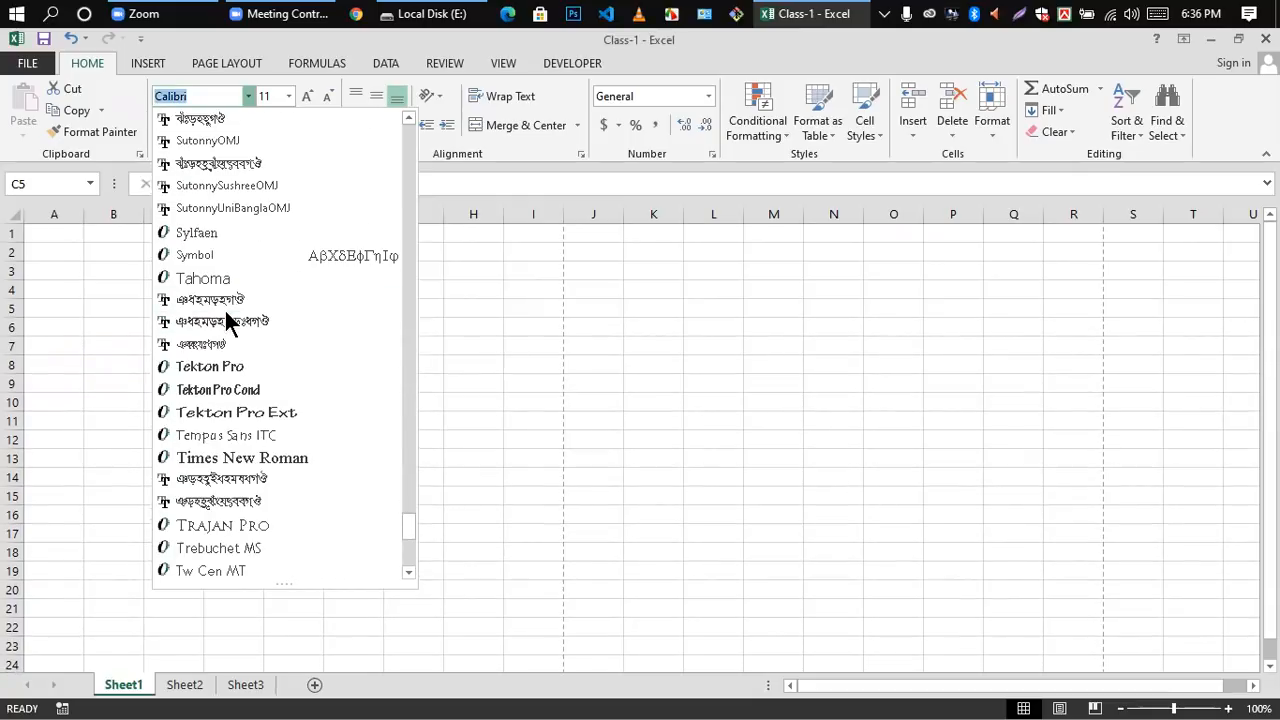
pyautogui.click(212, 458)
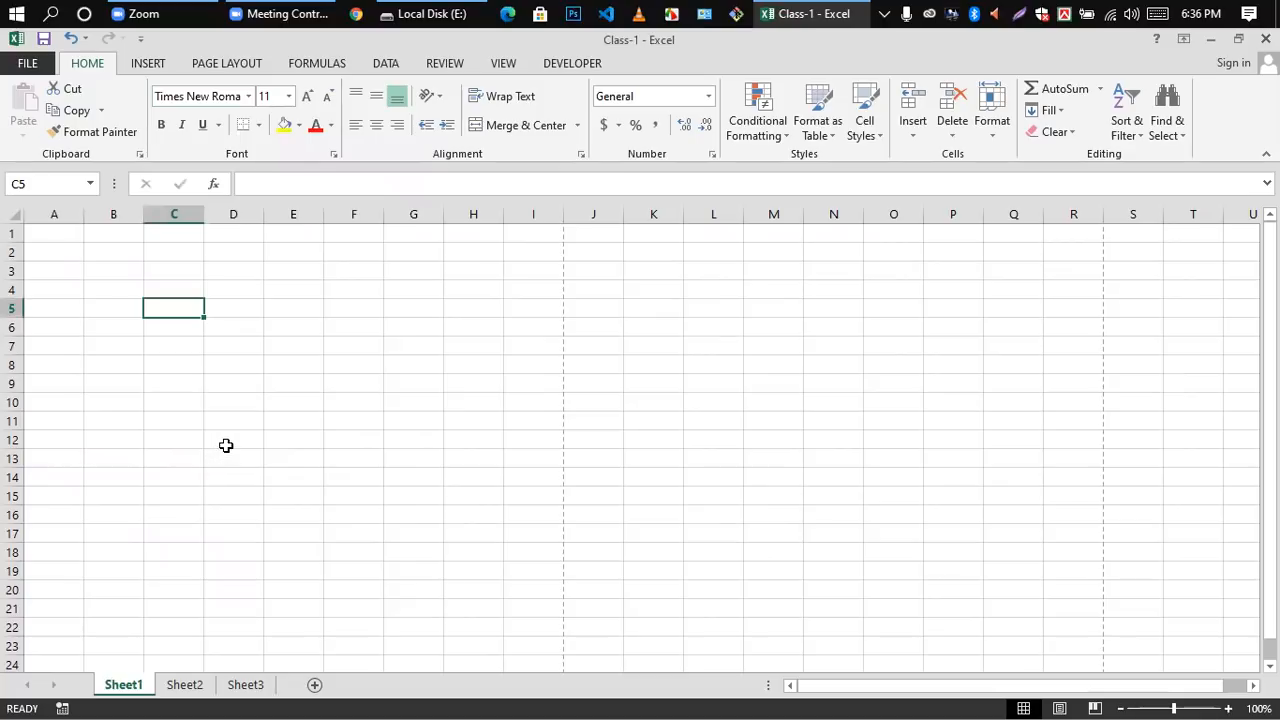
# Step: Enter a person's first name in cell C4 and commit the entry
pyautogui.click(165, 290)
pyautogui.write('Nayem')
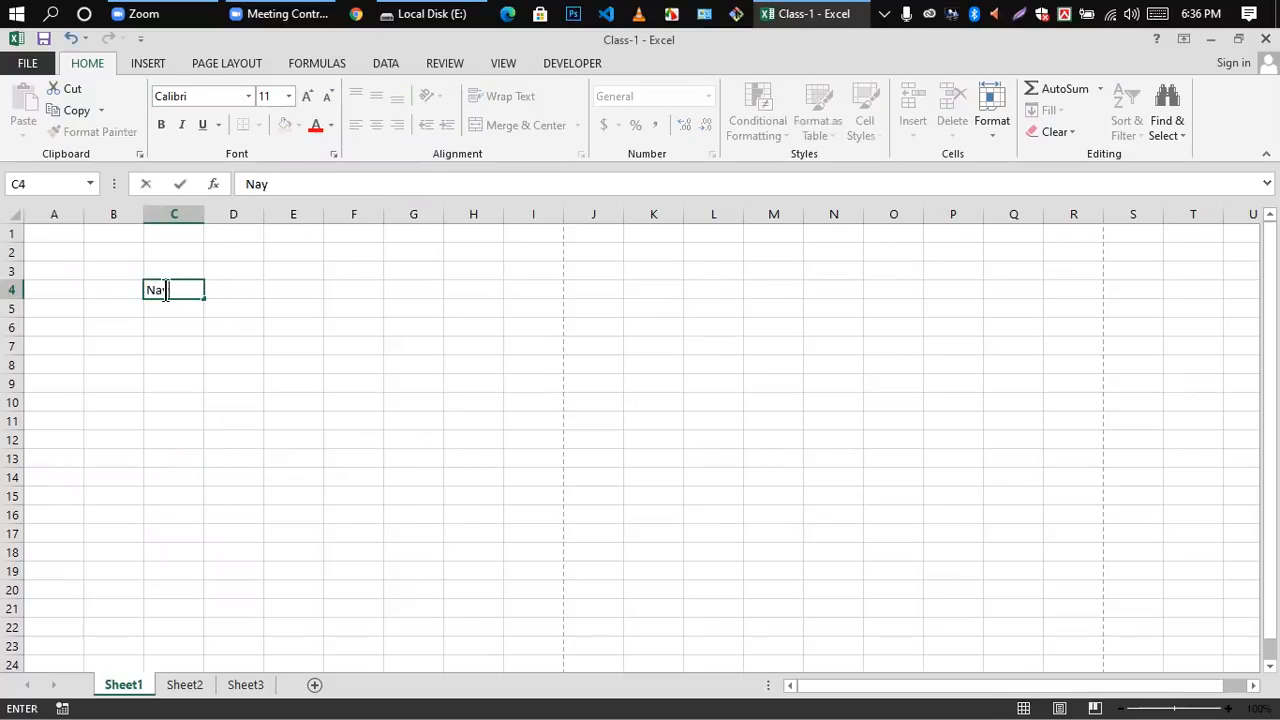
pyautogui.click(254, 406)
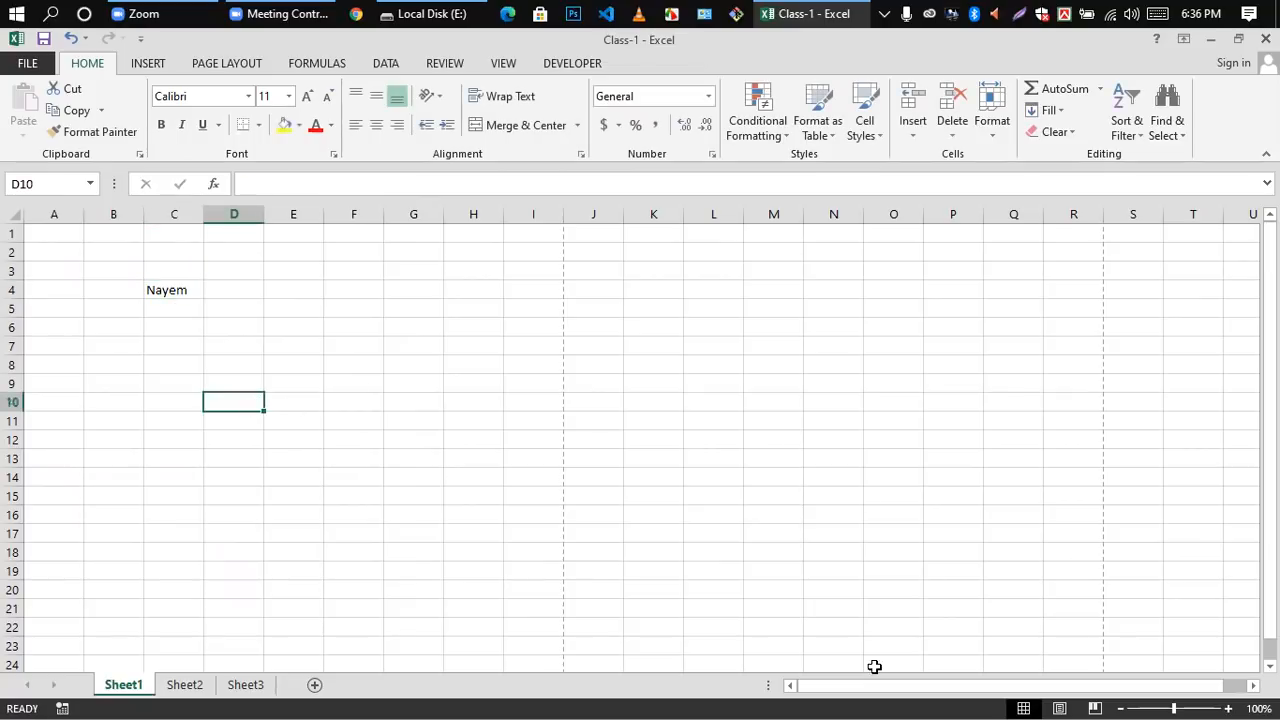
# Step: Format the name in cell C4 in Times New Roman at font size 20
pyautogui.click(180, 293)
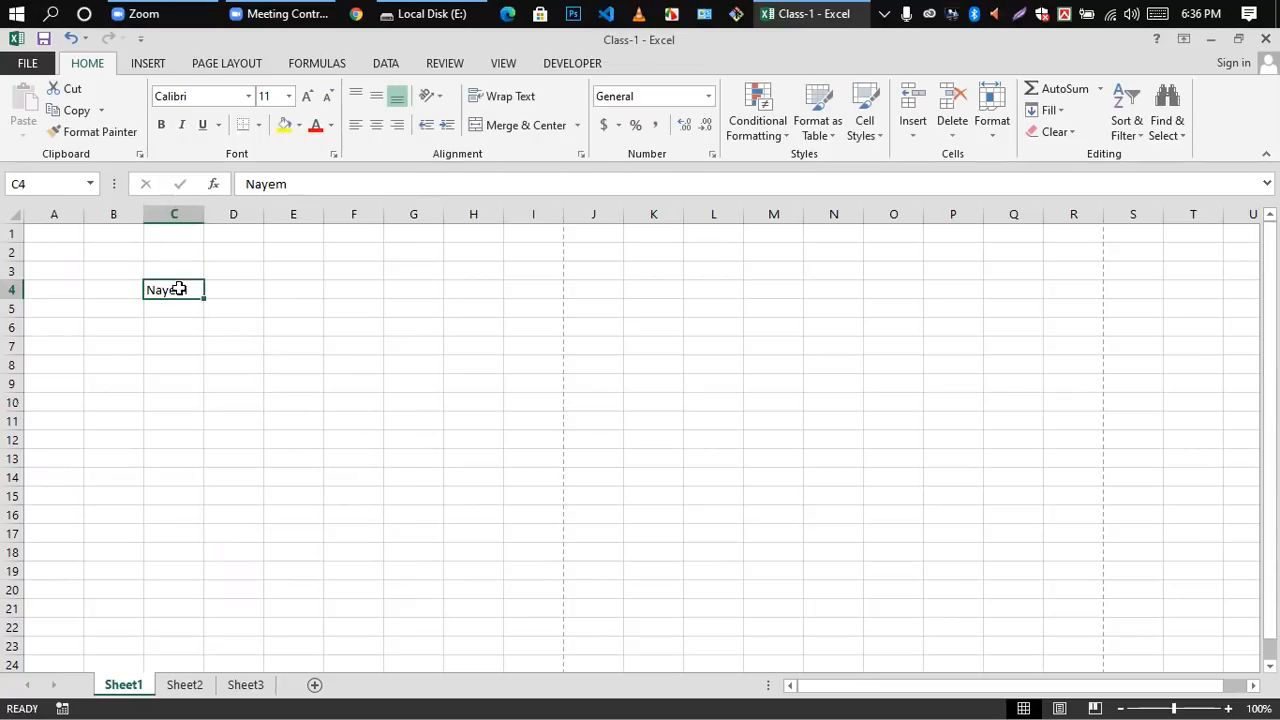
pyautogui.click(160, 310)
pyautogui.doubleClick(160, 310)
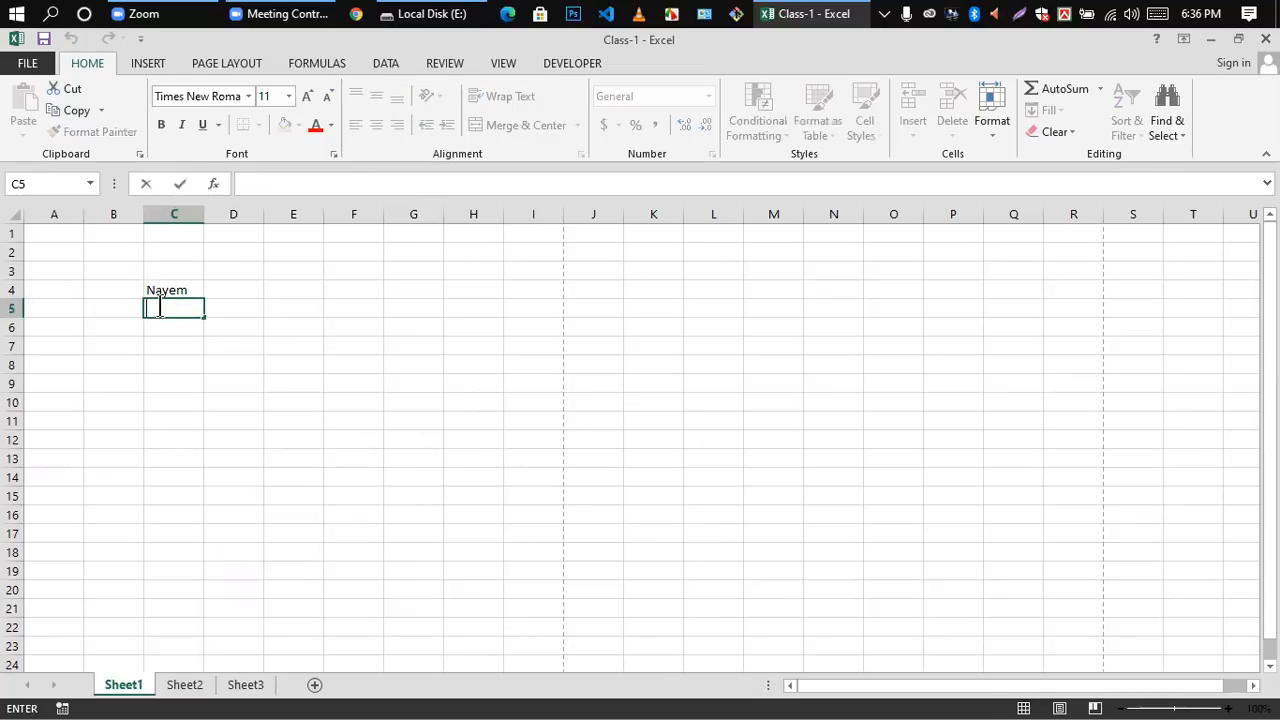
pyautogui.doubleClick(162, 283)
pyautogui.click(153, 287)
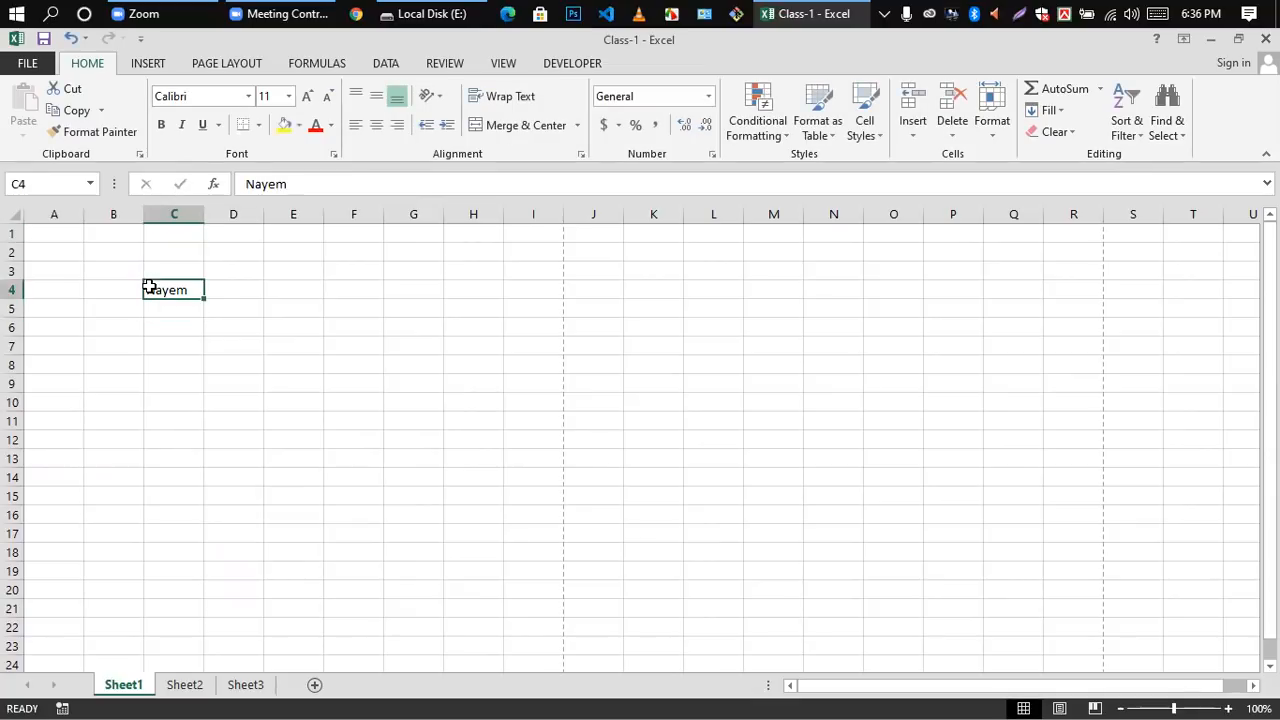
pyautogui.click(248, 96)
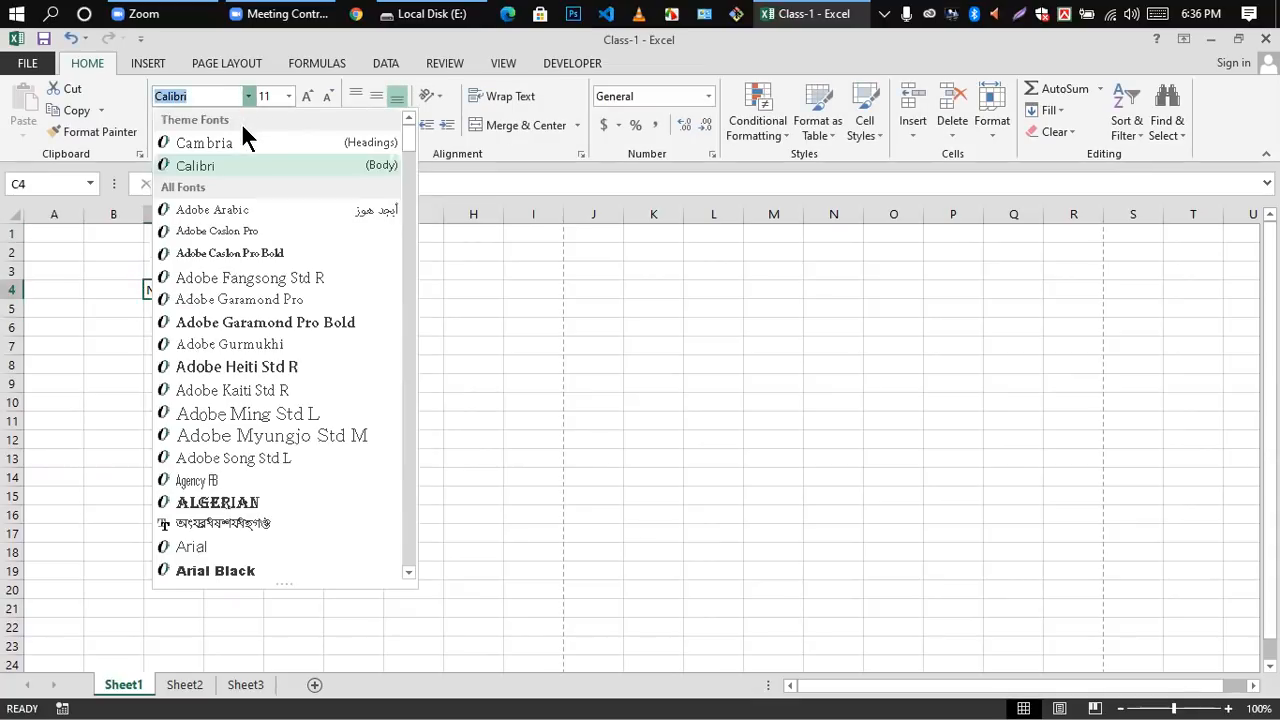
pyautogui.write('Times New Roma')
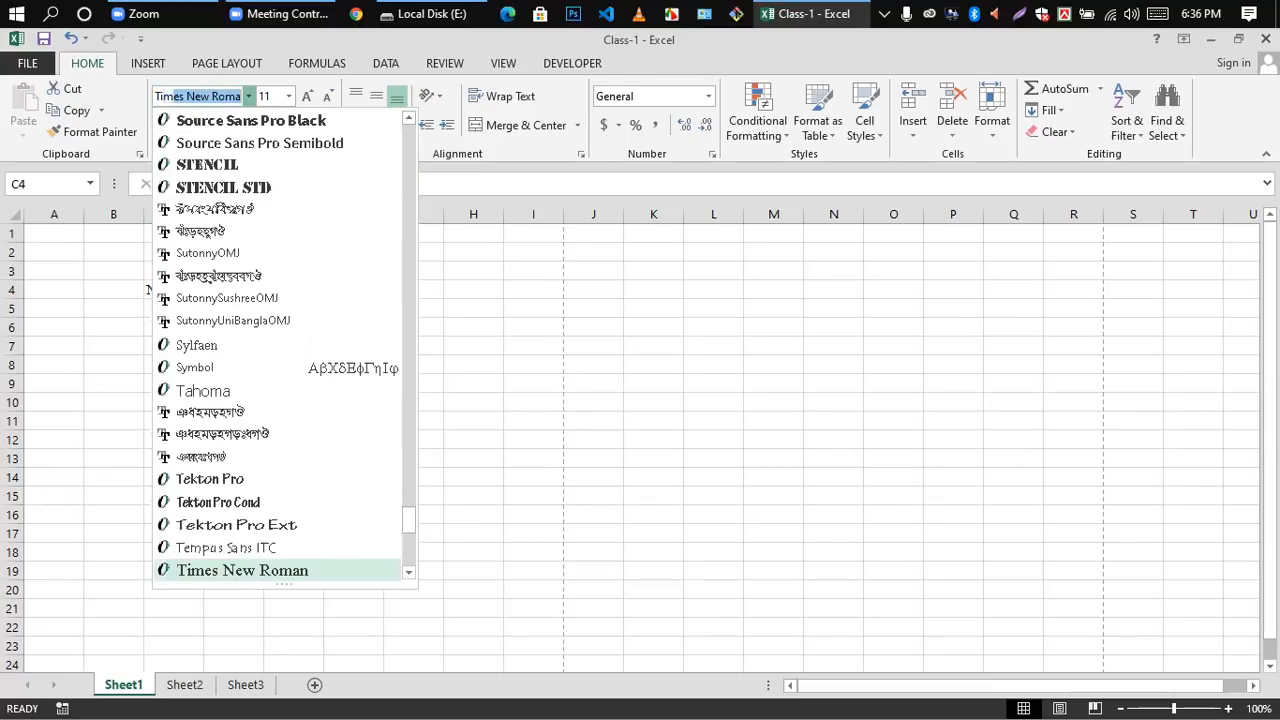
pyautogui.press('Return')
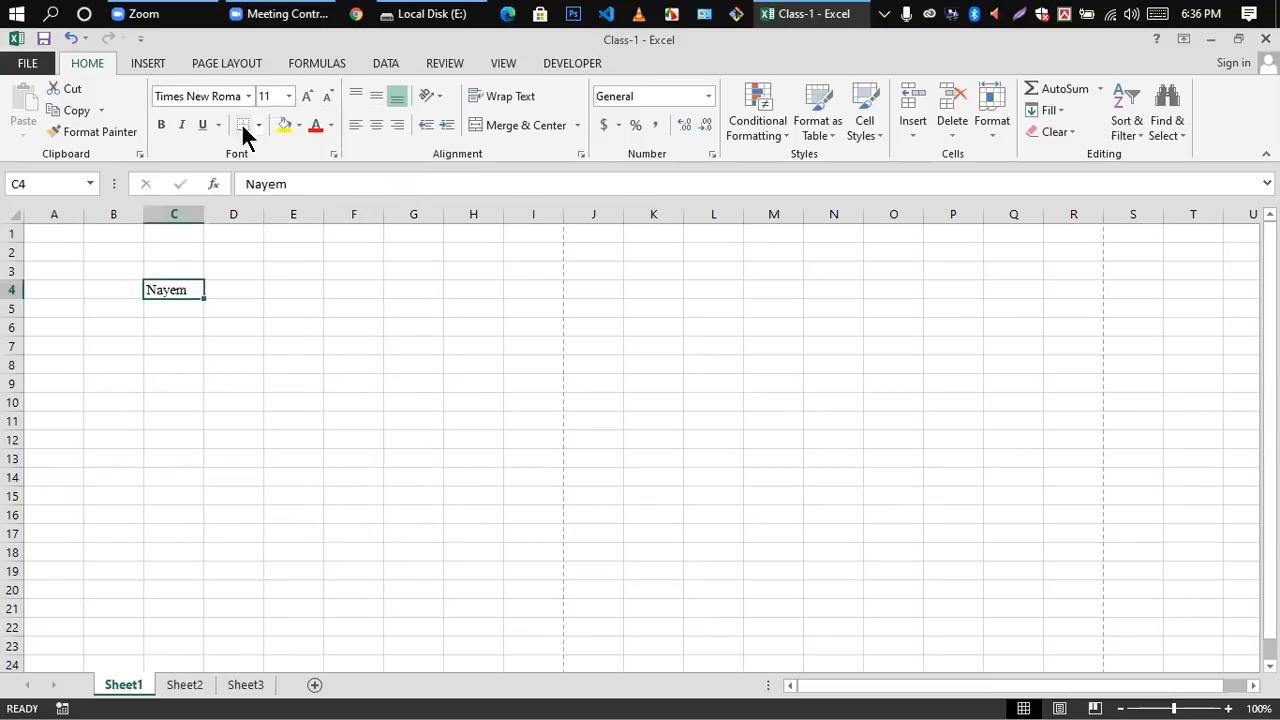
pyautogui.click(288, 97)
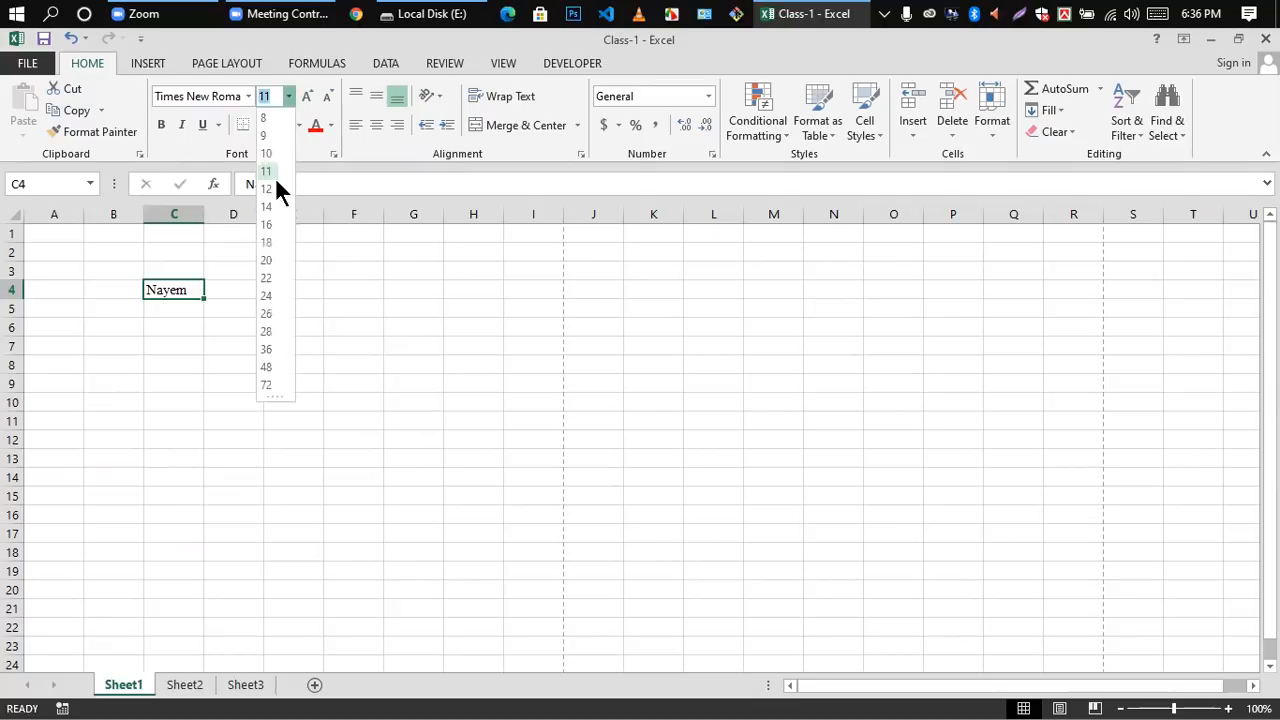
pyautogui.click(265, 260)
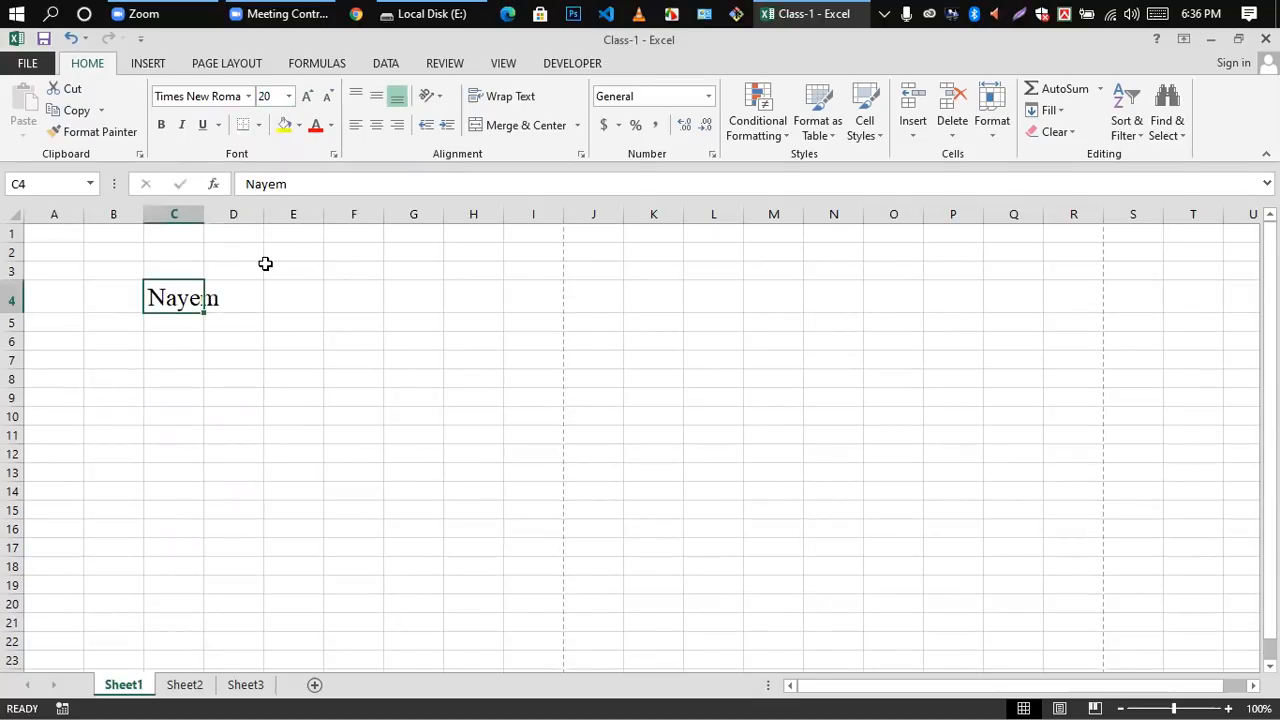
# Step: Increase the font size of the empty cell D5 by two increments
pyautogui.click(245, 316)
pyautogui.click(310, 94)
pyautogui.click(310, 94)
pyautogui.click(233, 290)
pyautogui.click(226, 334)
# Step: Select cells C4:D4 and enlarge their font size in increments to 28
pyautogui.moveTo(152, 300); pyautogui.dragTo(210, 303)
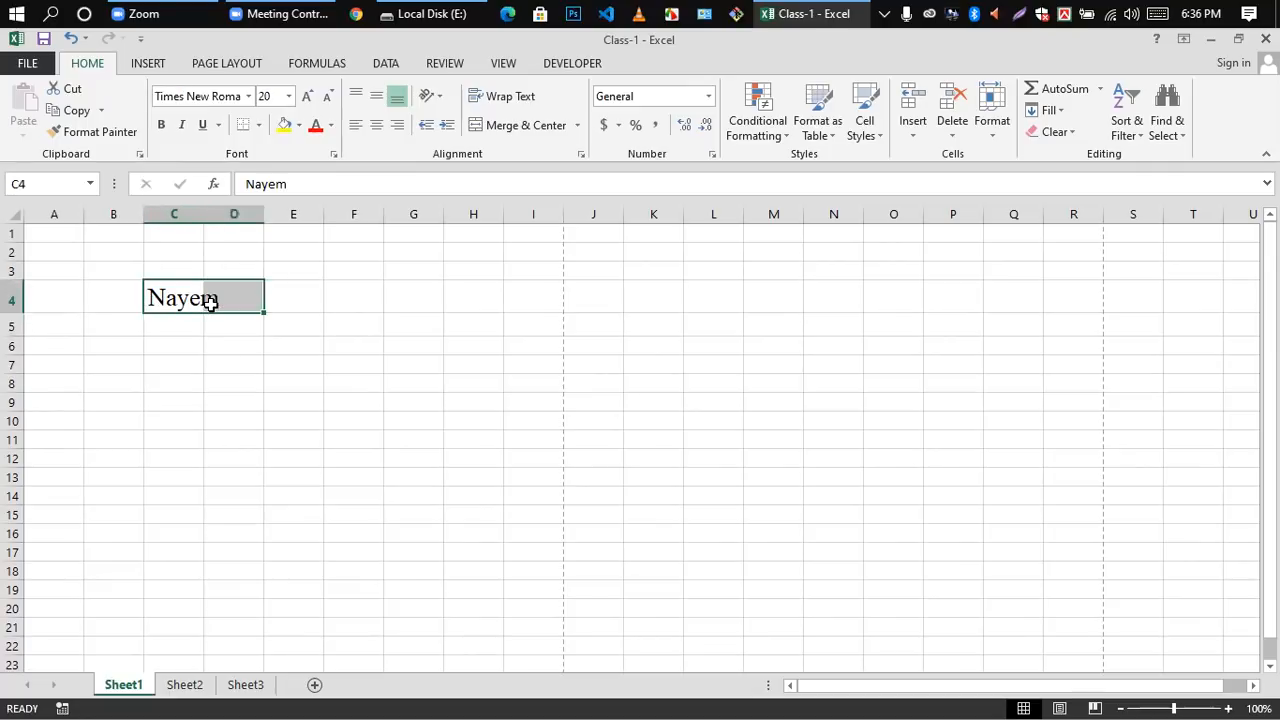
pyautogui.click(312, 95)
pyautogui.click(311, 95)
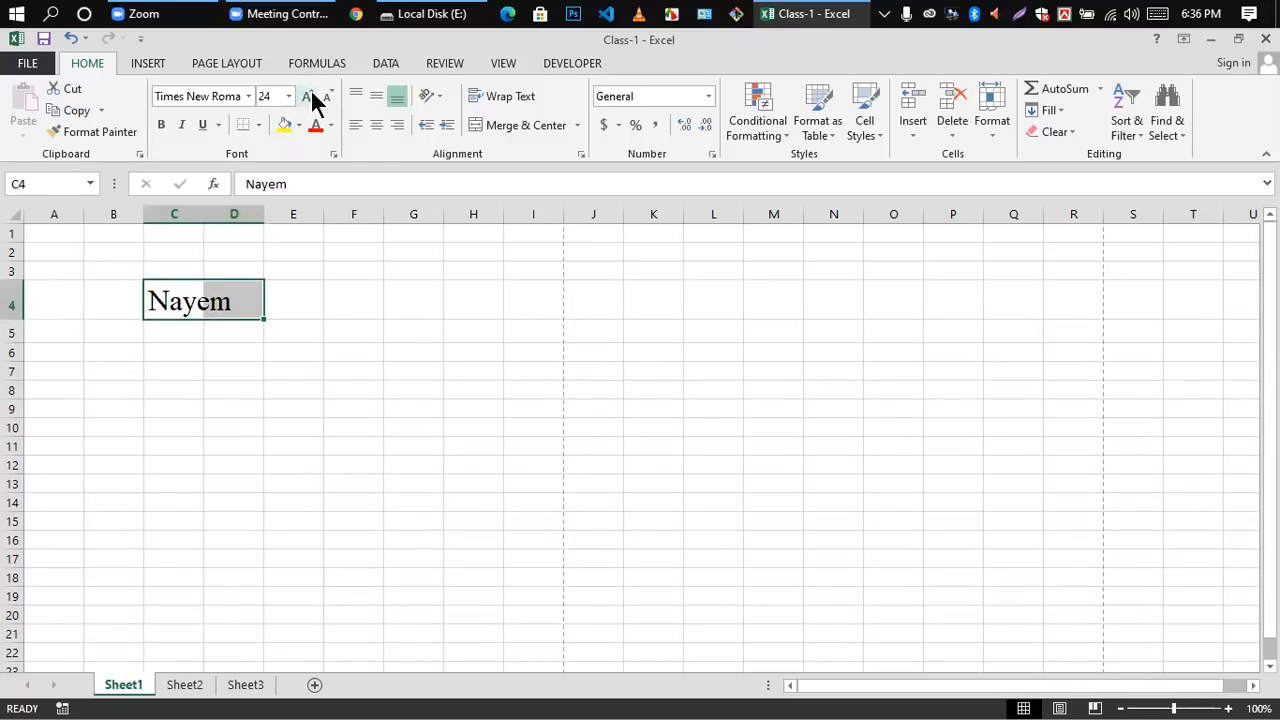
pyautogui.click(311, 96)
pyautogui.click(311, 96)
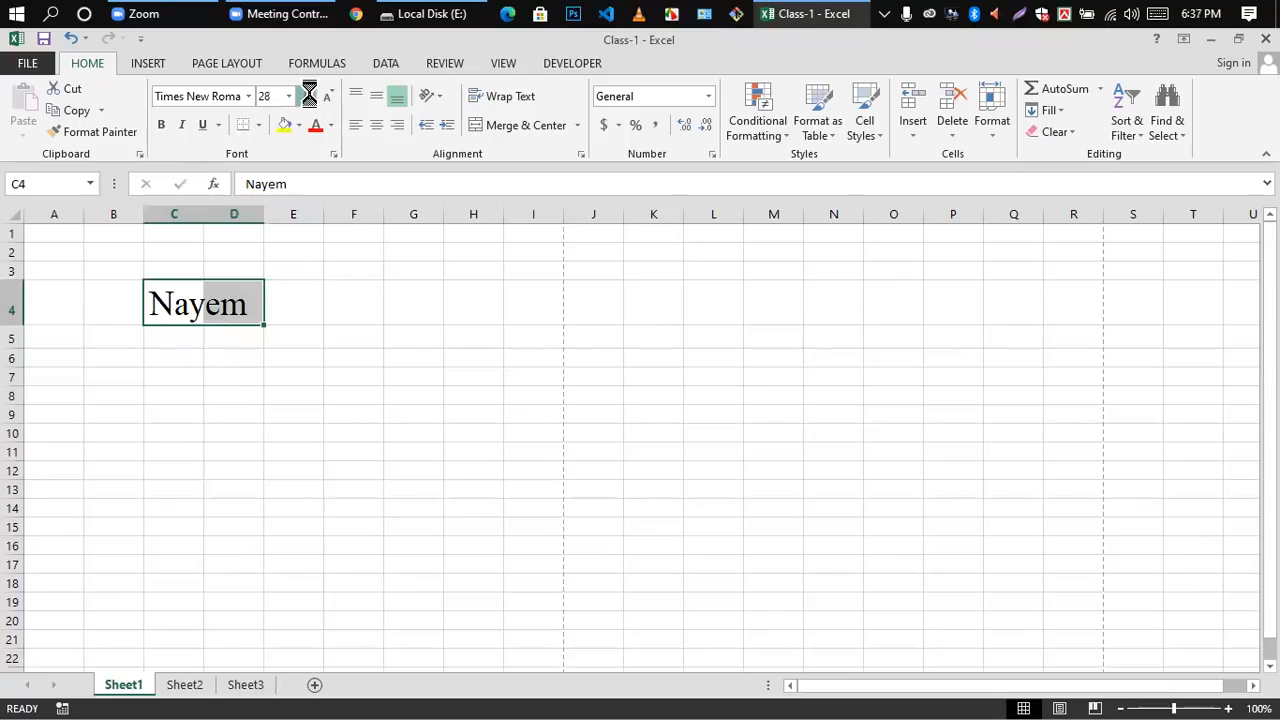
pyautogui.click(310, 96)
# Step: Decrease the font size of cells C4:D4 in increments to 20
pyautogui.click(332, 90)
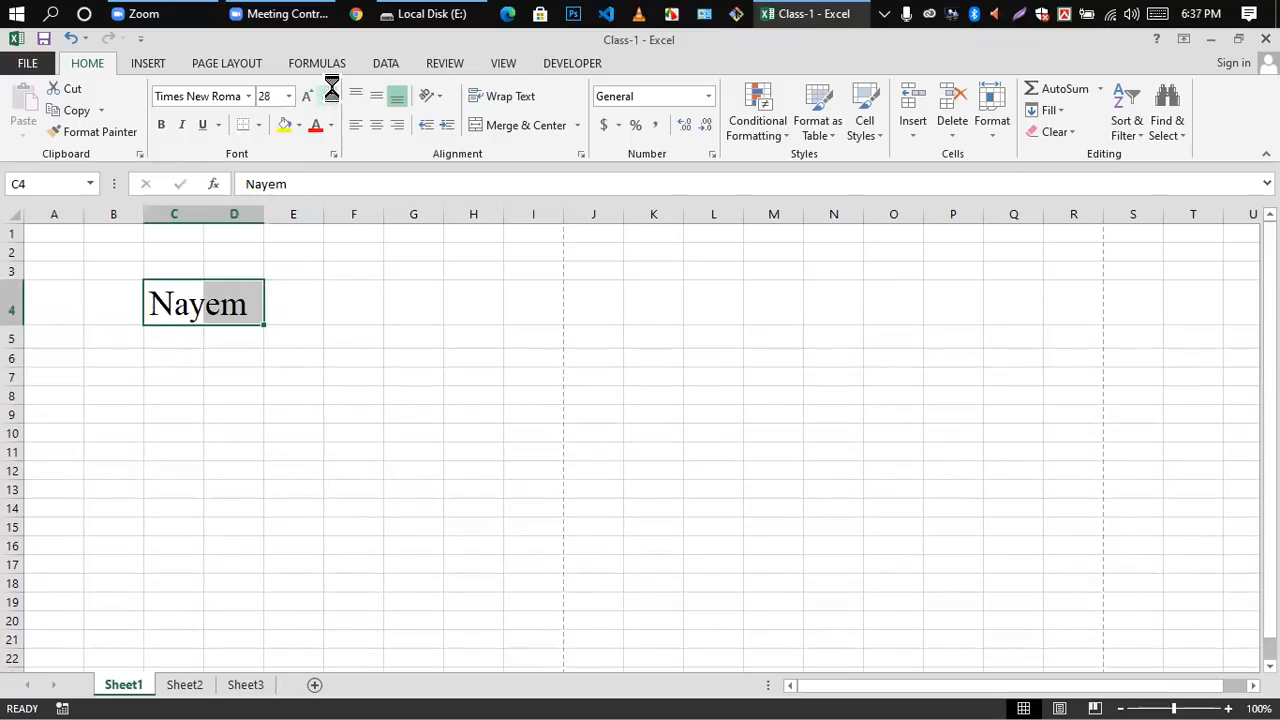
pyautogui.click(331, 88)
pyautogui.click(329, 86)
pyautogui.click(329, 94)
pyautogui.click(329, 94)
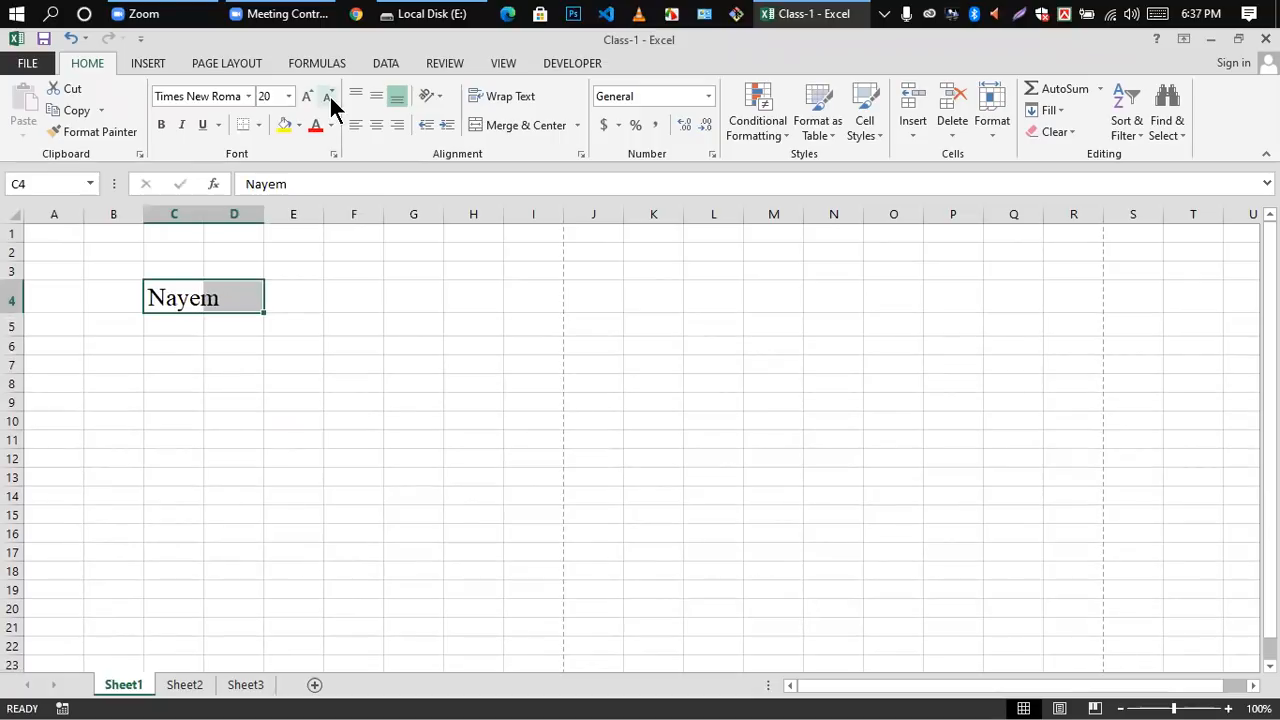
# Step: Decrease the font size of cells C4:D4 in two increments to 16
pyautogui.click(329, 94)
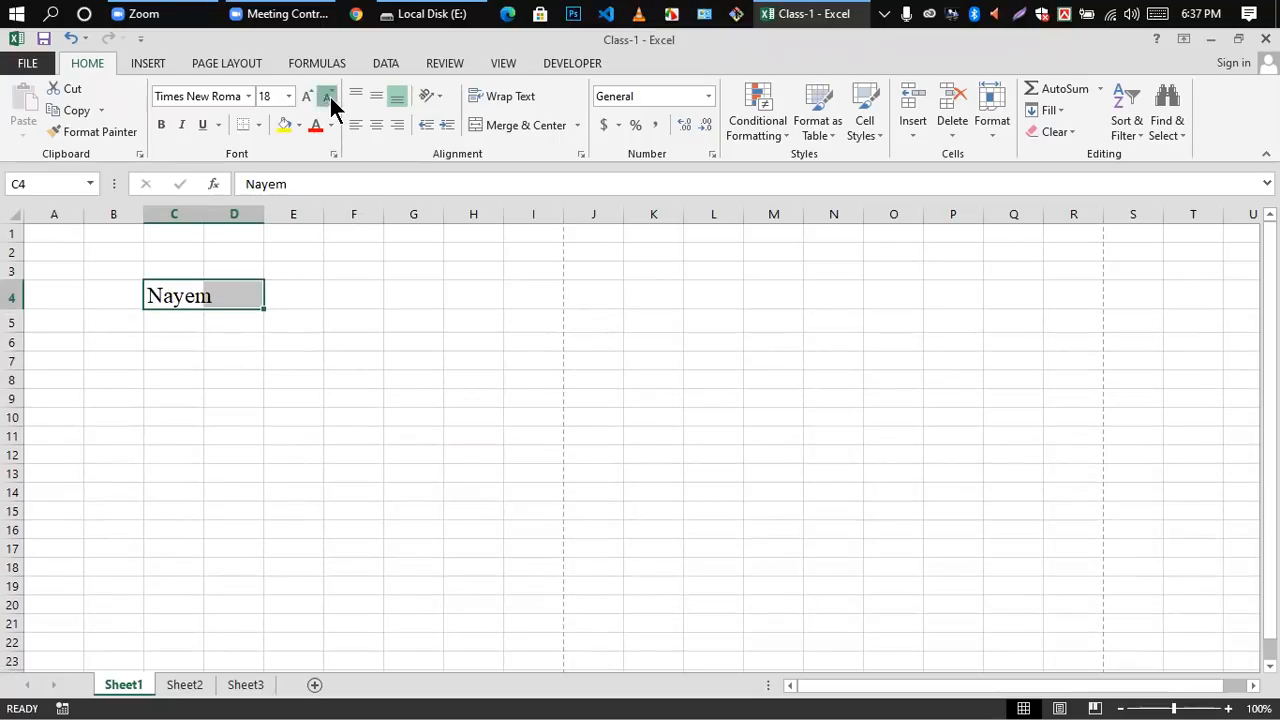
pyautogui.click(329, 94)
pyautogui.click(243, 372)
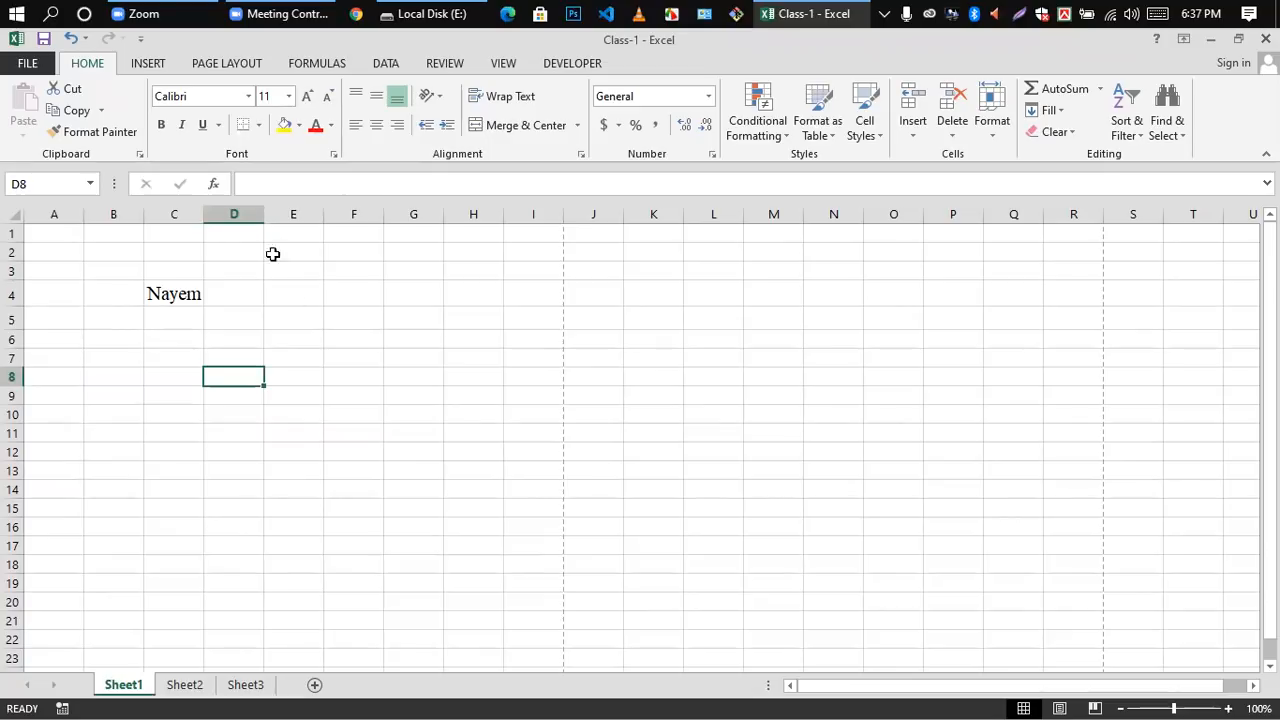
pyautogui.doubleClick(150, 293)
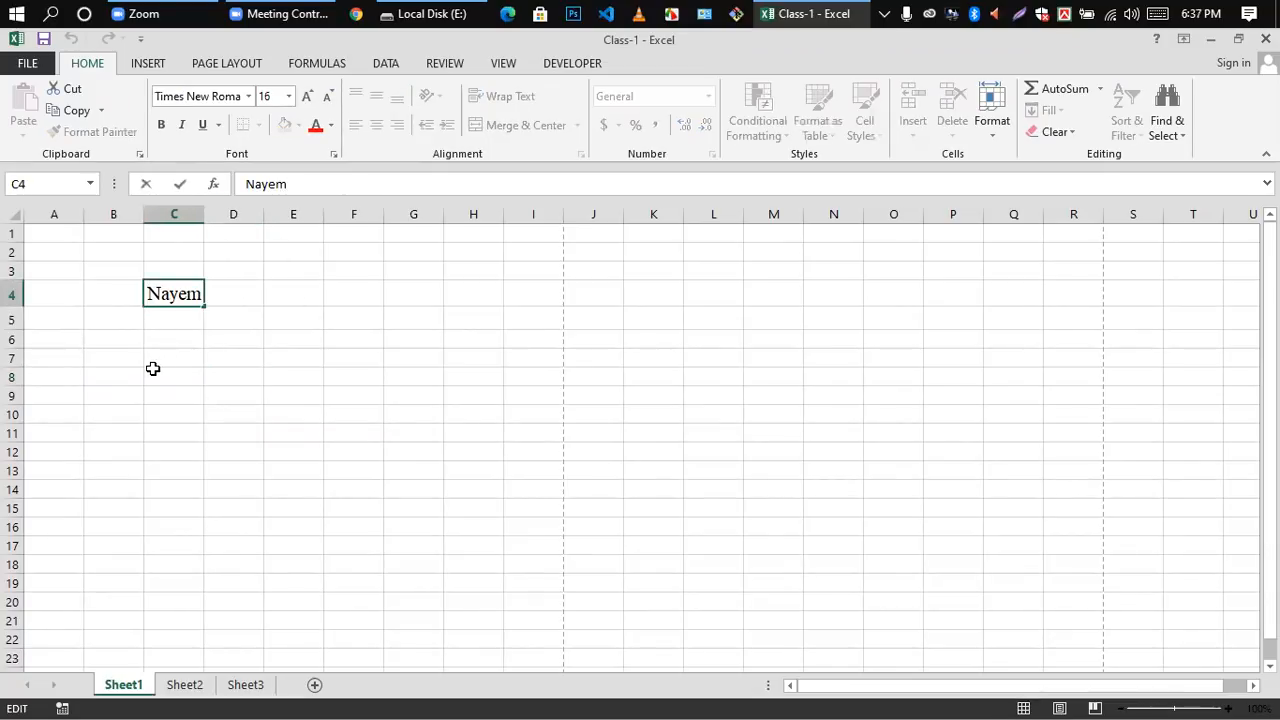
pyautogui.click(152, 372)
pyautogui.doubleClick(149, 292)
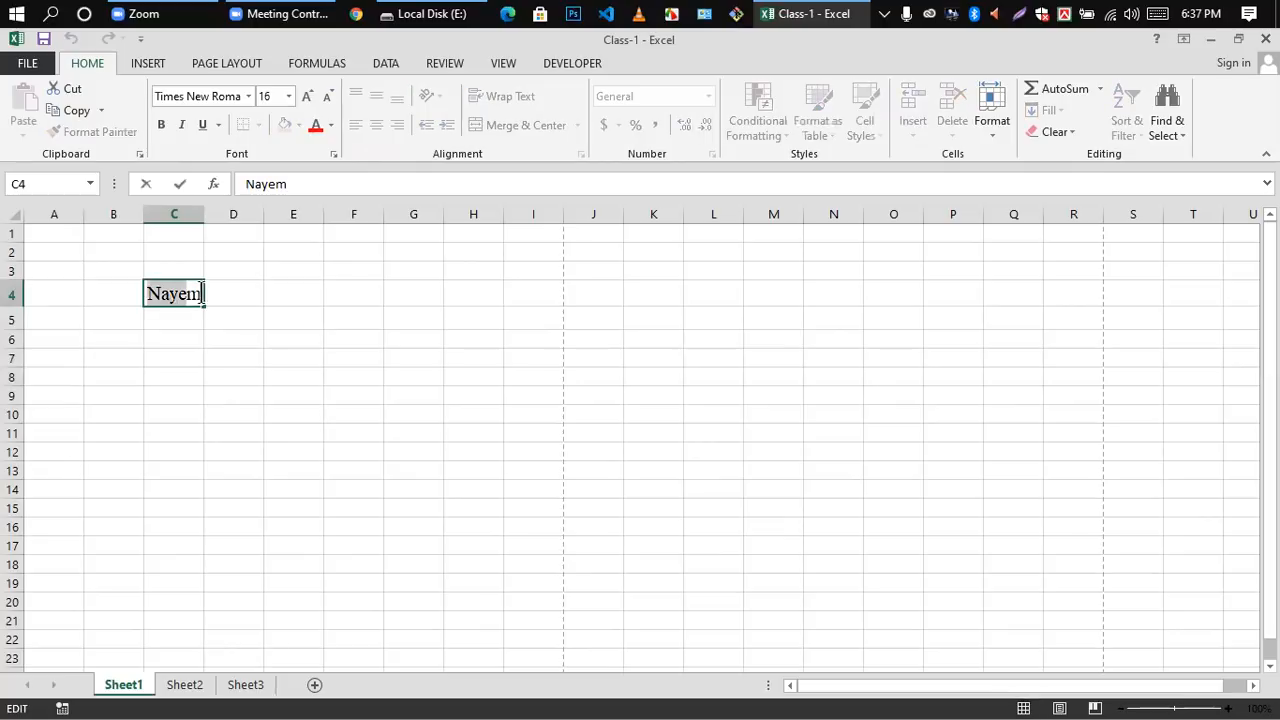
pyautogui.click(180, 393)
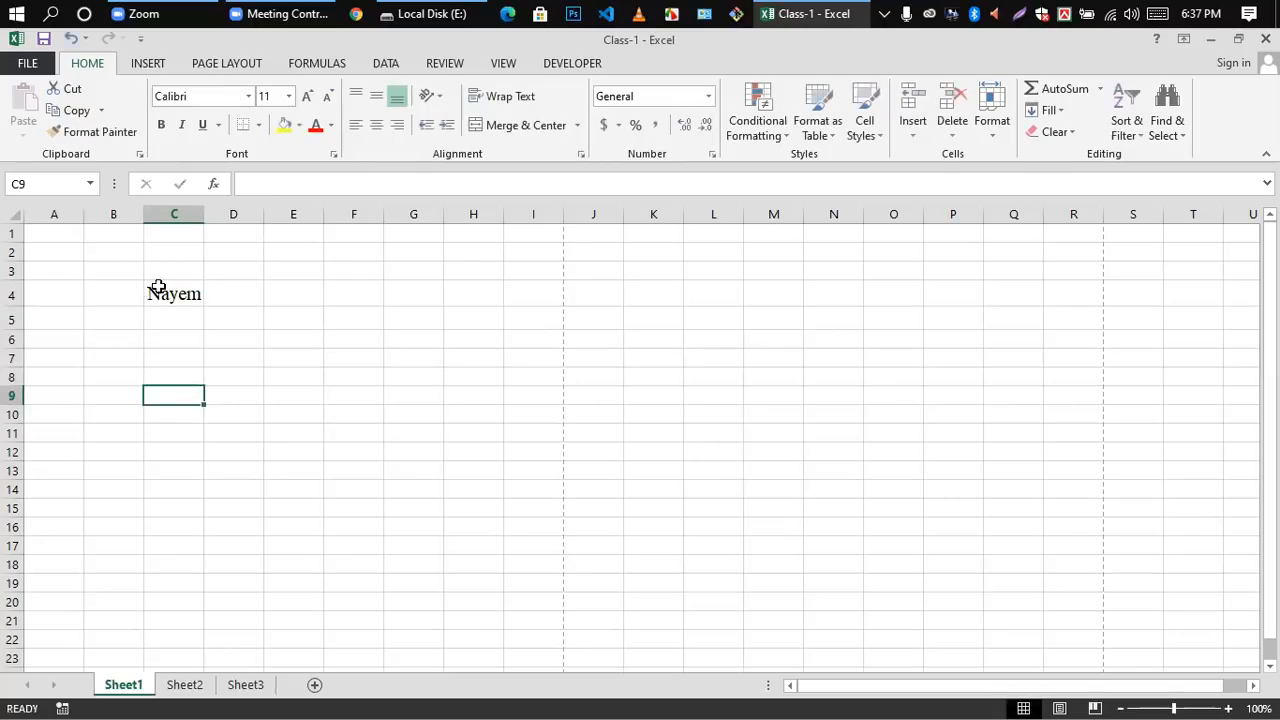
pyautogui.click(148, 294)
pyautogui.doubleClick(146, 295)
pyautogui.click(156, 322)
pyautogui.doubleClick(147, 292)
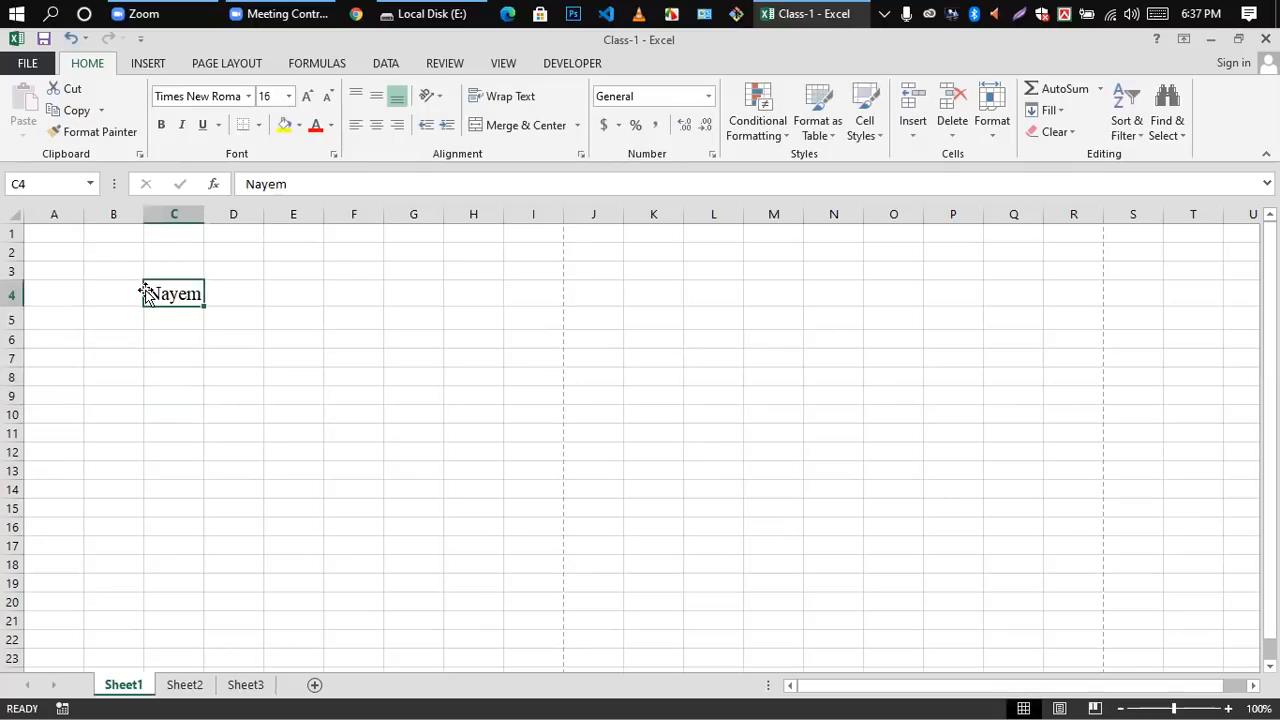
pyautogui.doubleClick(150, 291)
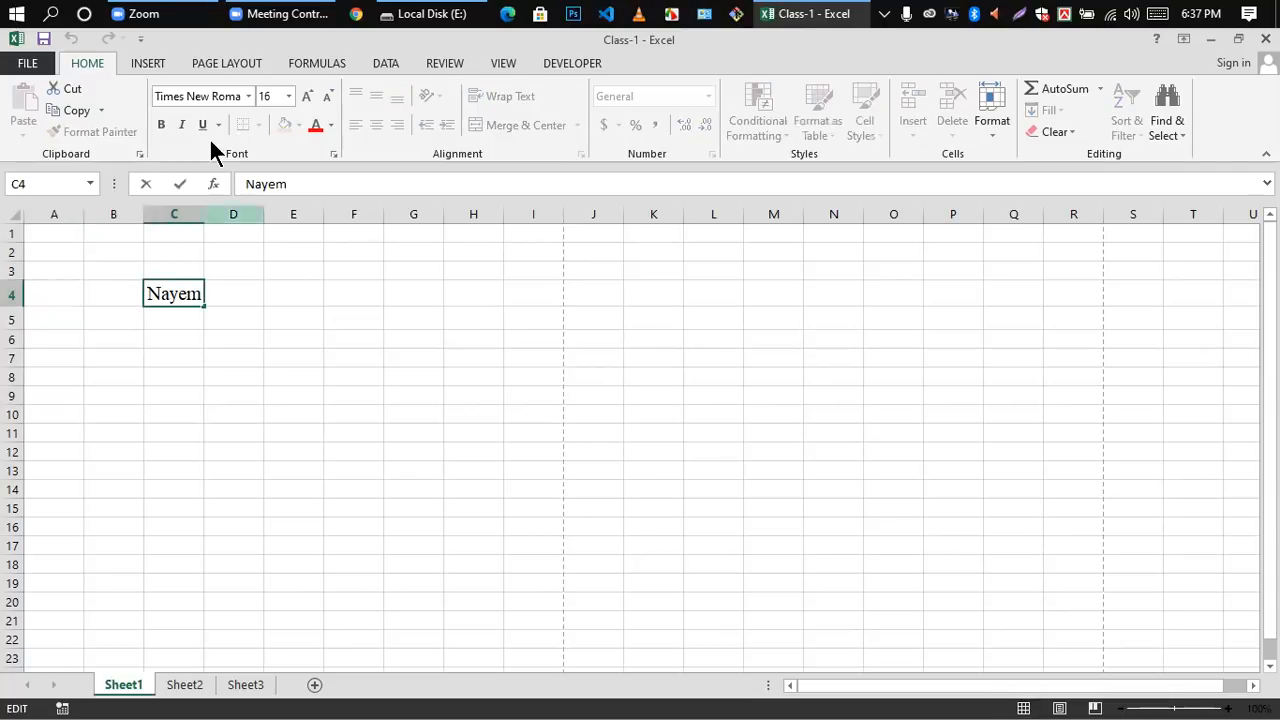
pyautogui.click(170, 526)
# Step: Make the name in cell C4 bold and widen column C slightly to fit it
pyautogui.doubleClick(152, 292)
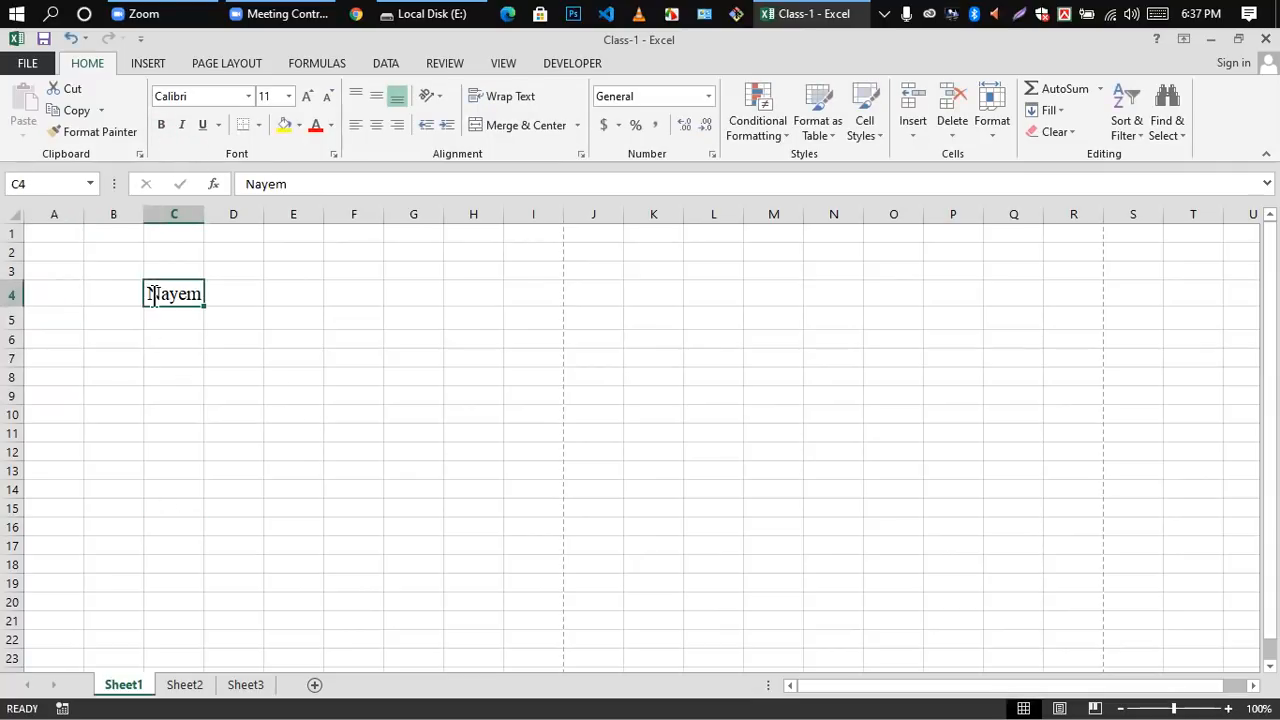
pyautogui.moveTo(147, 293); pyautogui.dragTo(205, 294)
pyautogui.click(161, 124)
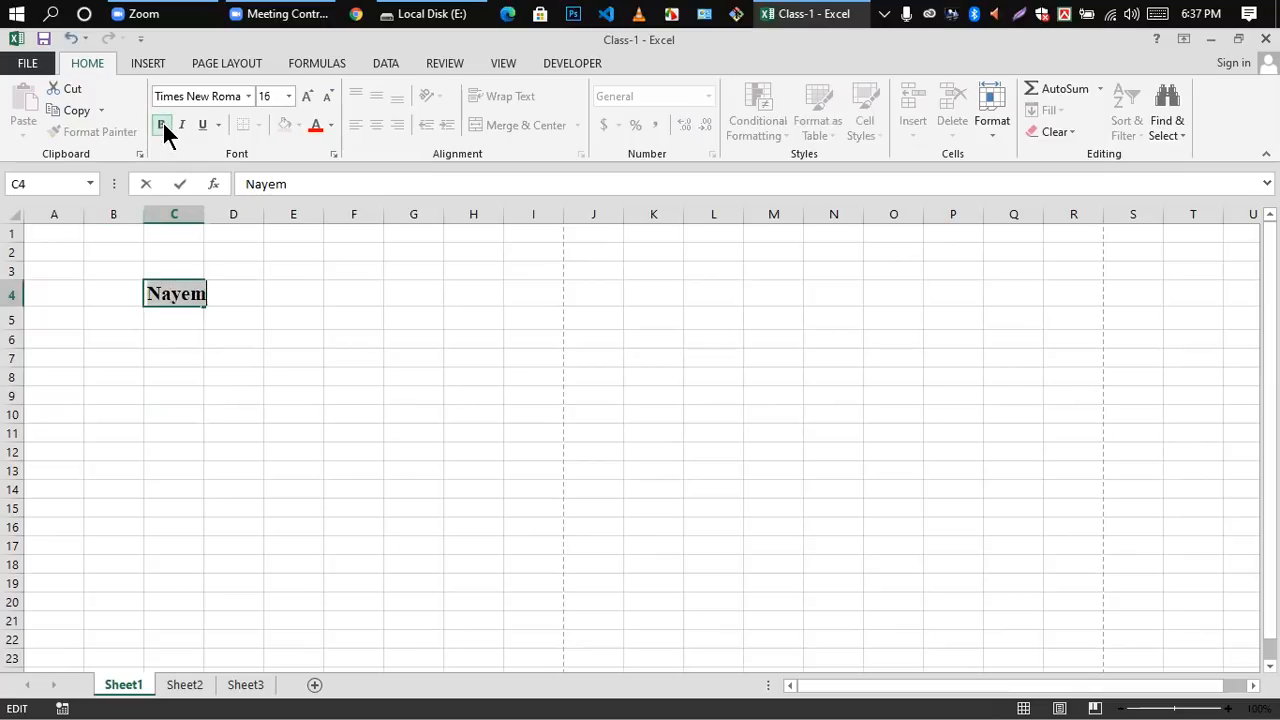
pyautogui.click(226, 355)
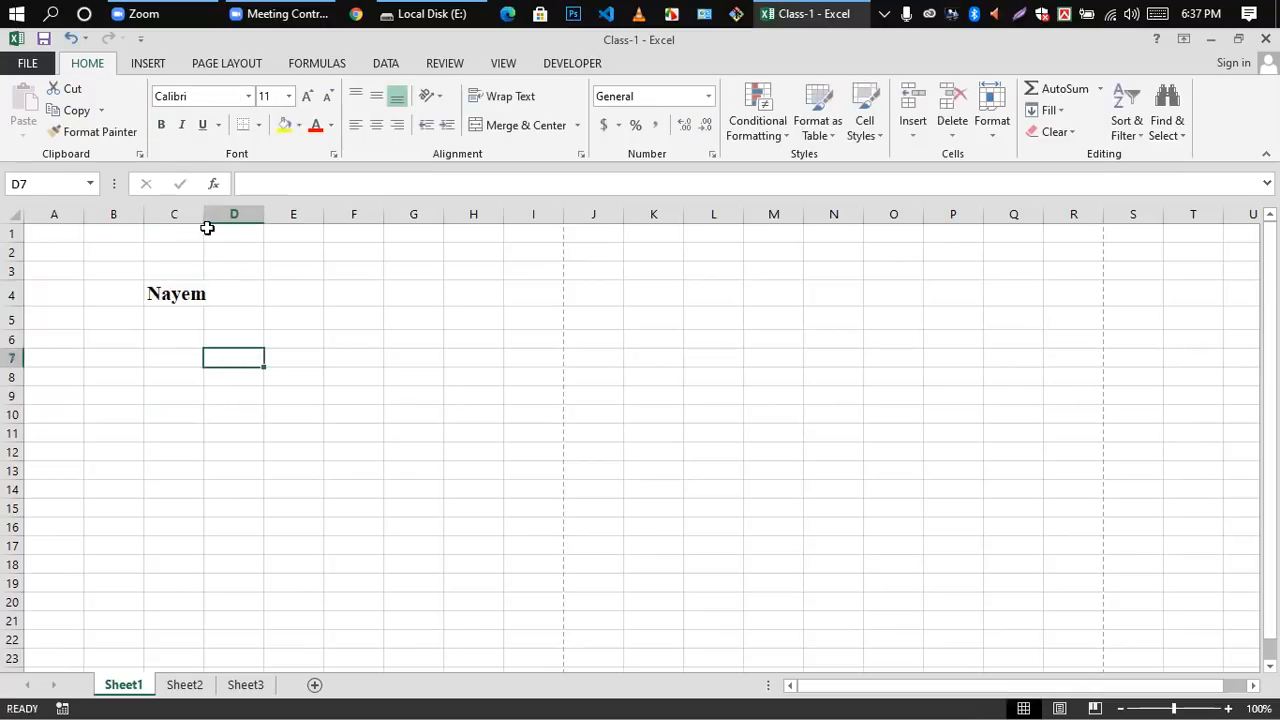
pyautogui.moveTo(203, 213); pyautogui.dragTo(219, 214)
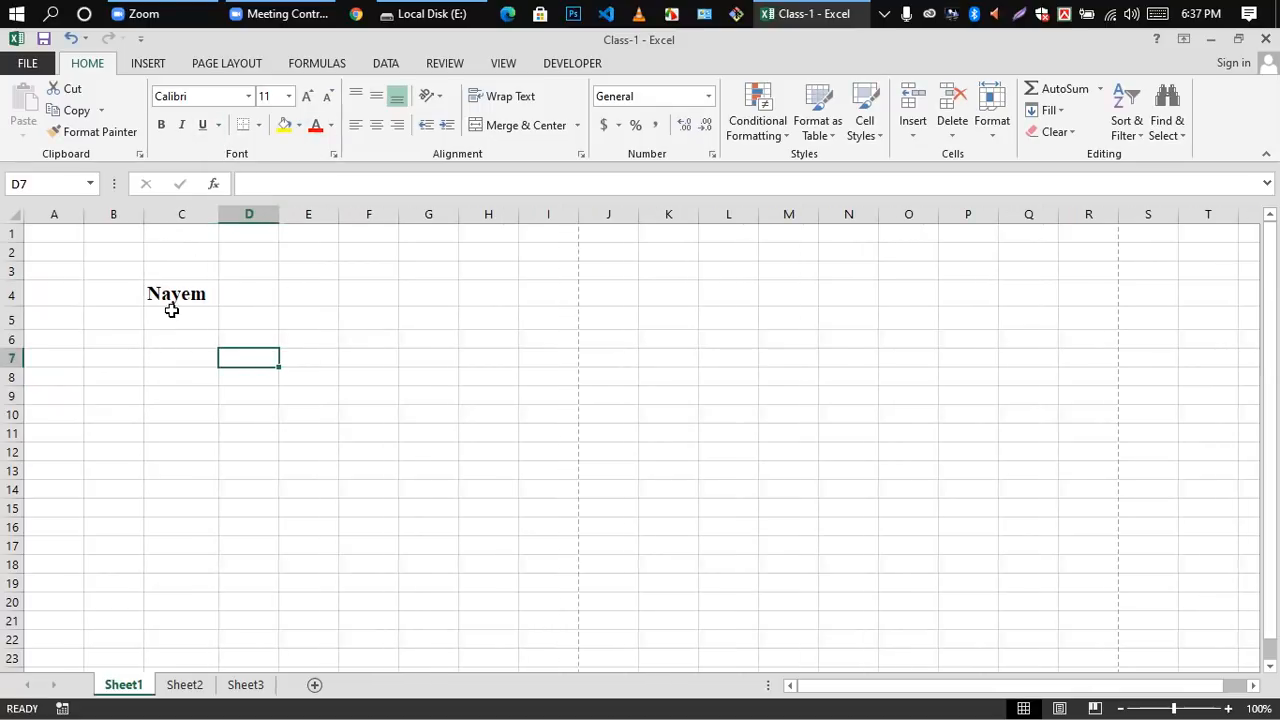
# Step: Italicize the whole name in cell C4
pyautogui.doubleClick(169, 296)
pyautogui.moveTo(149, 292); pyautogui.dragTo(216, 291)
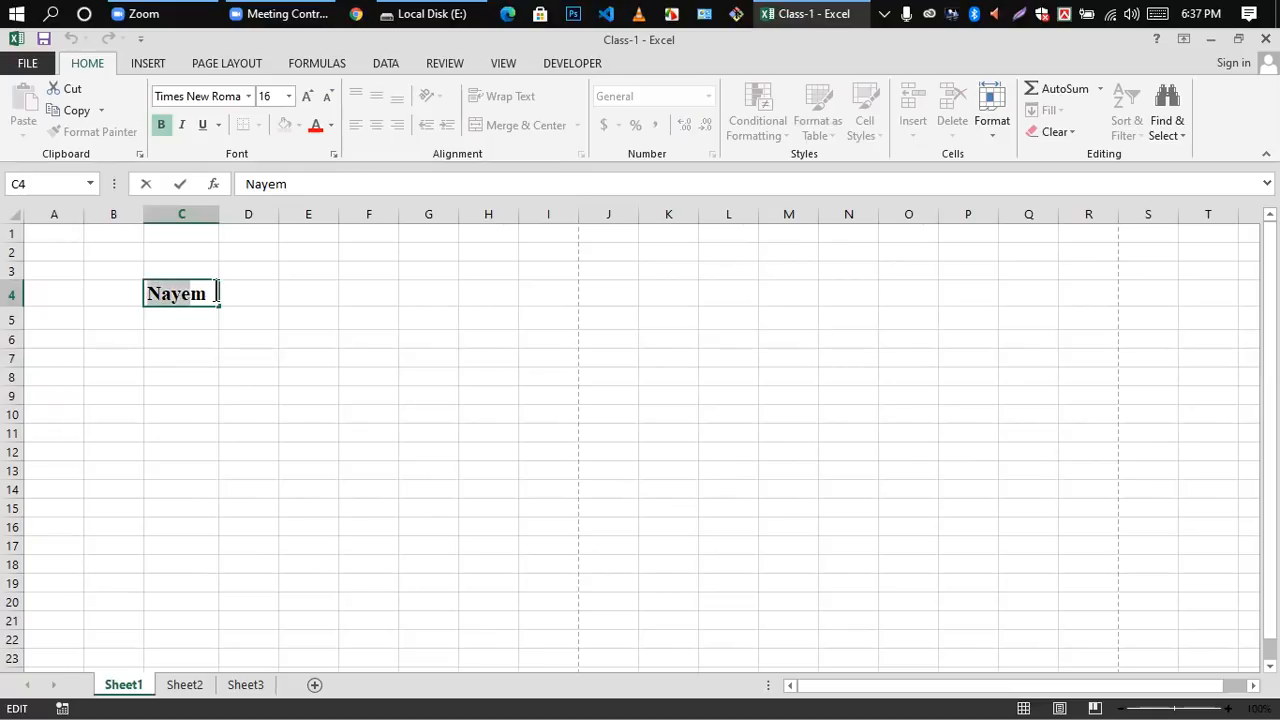
pyautogui.click(181, 124)
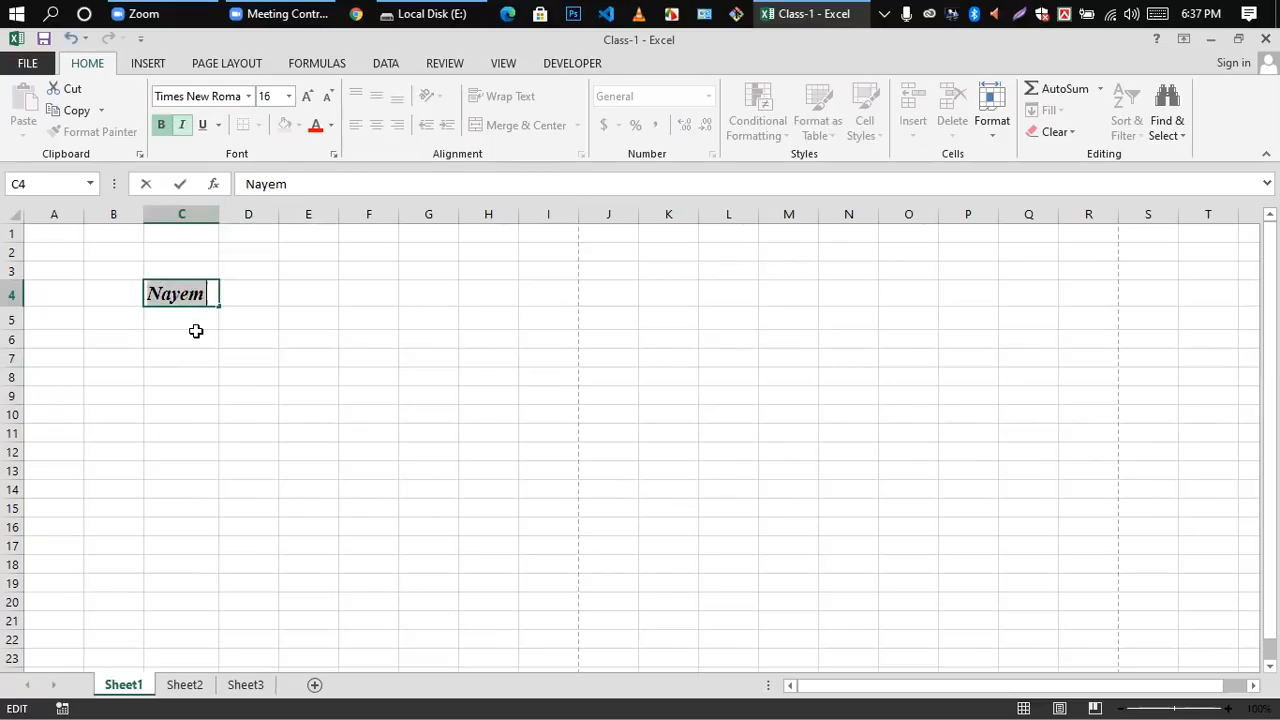
pyautogui.click(163, 311)
# Step: Underline the name in cell C4, changing the underline style to Double Underline
pyautogui.doubleClick(151, 294)
pyautogui.doubleClick(178, 296)
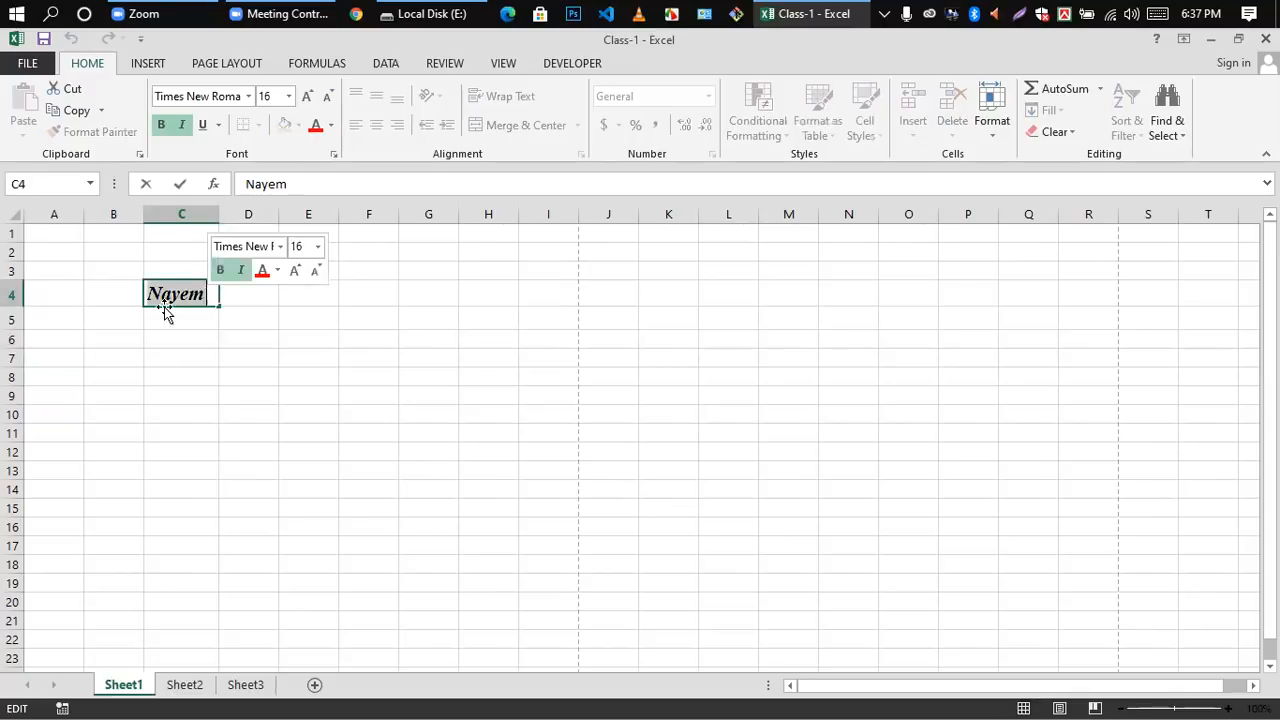
pyautogui.click(202, 124)
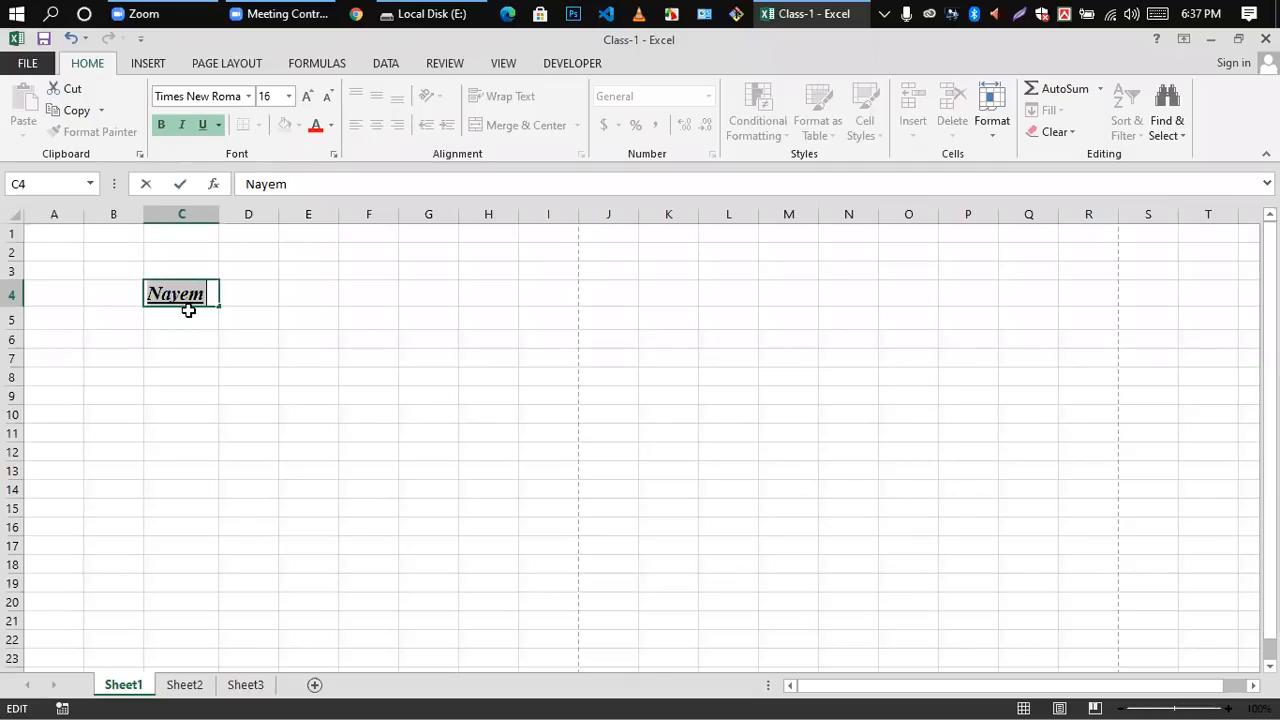
pyautogui.click(219, 124)
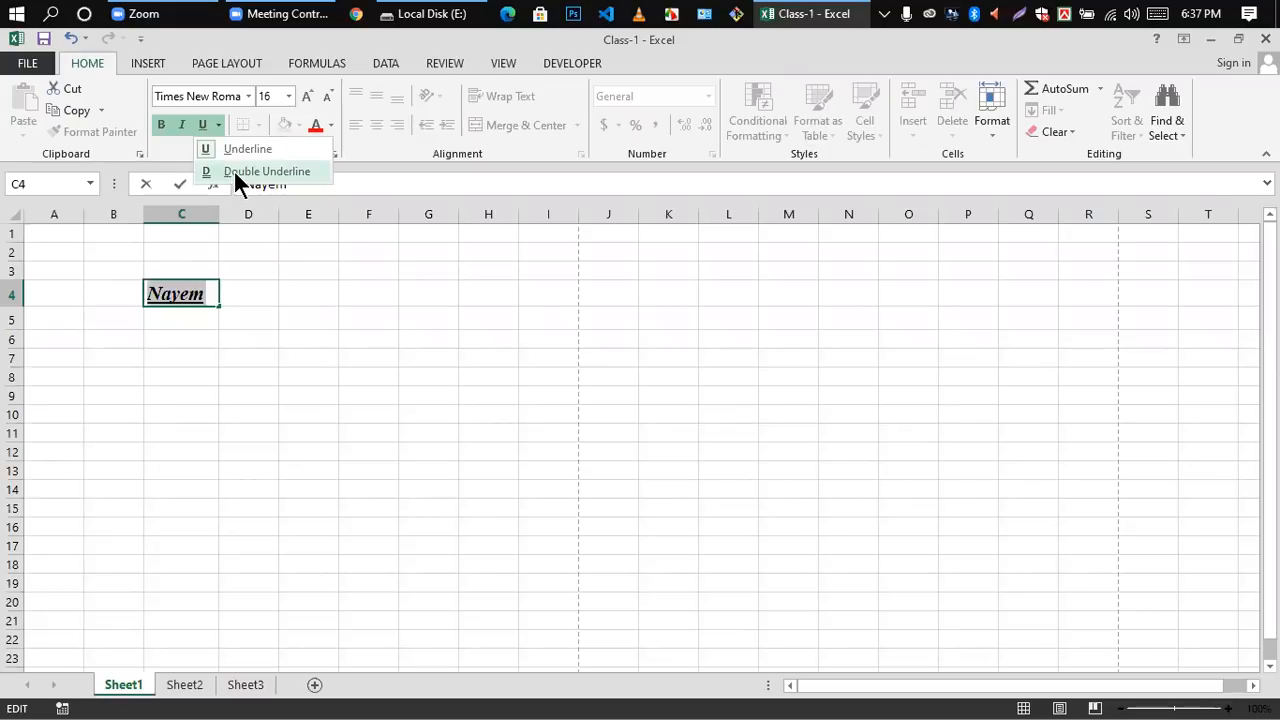
pyautogui.click(233, 170)
pyautogui.click(200, 395)
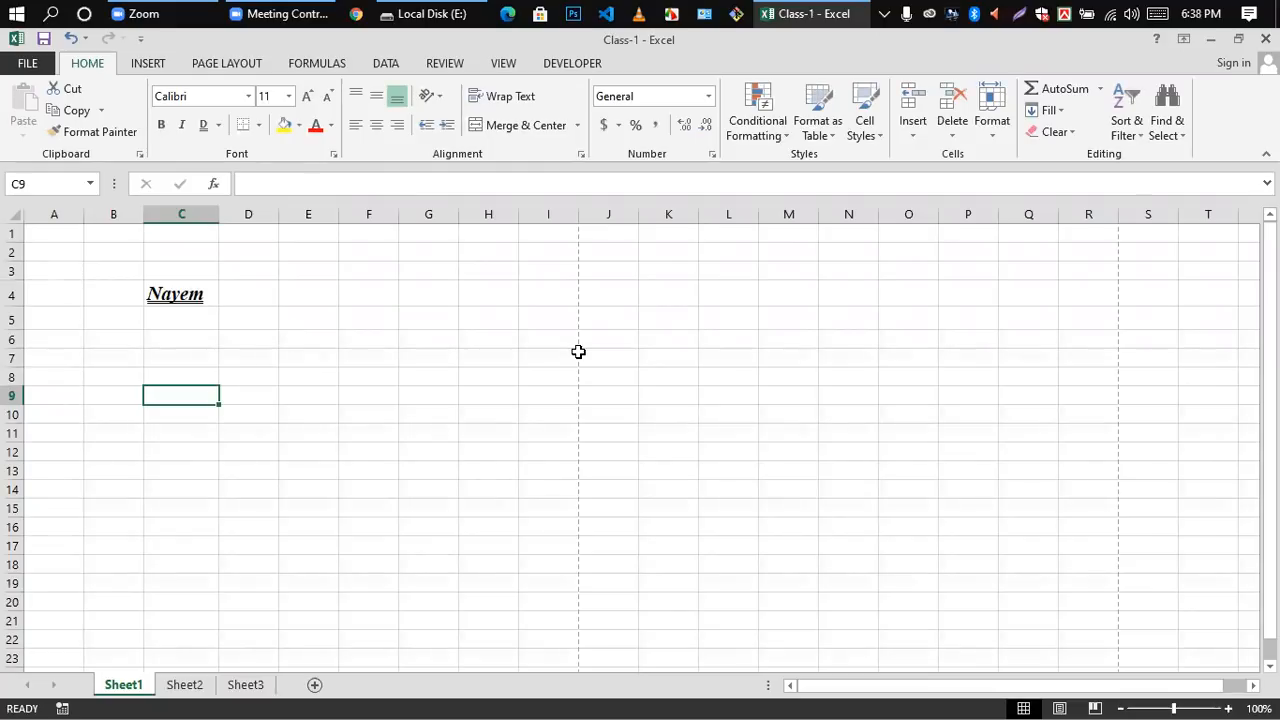
# Step: Check the formatted name and the sheet's gridlines in the print preview, returning to the worksheet each time
pyautogui.hotkey('ctrl', 'p')
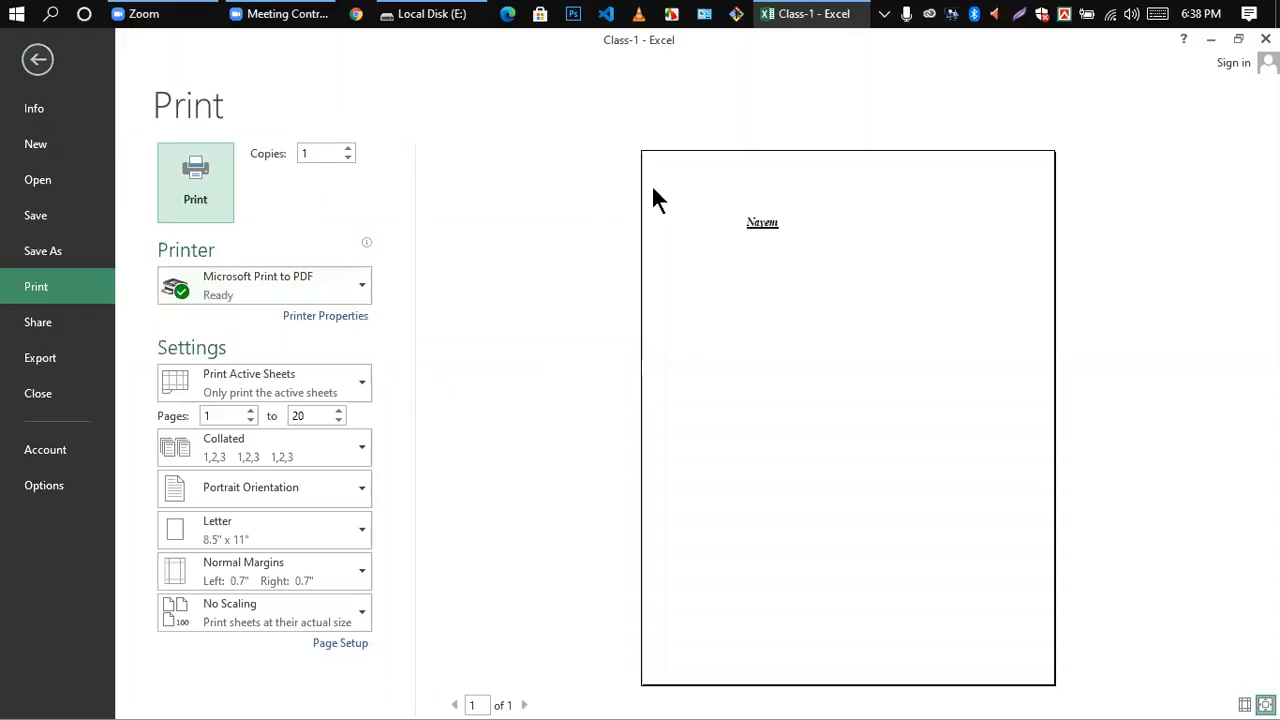
pyautogui.press('Escape')
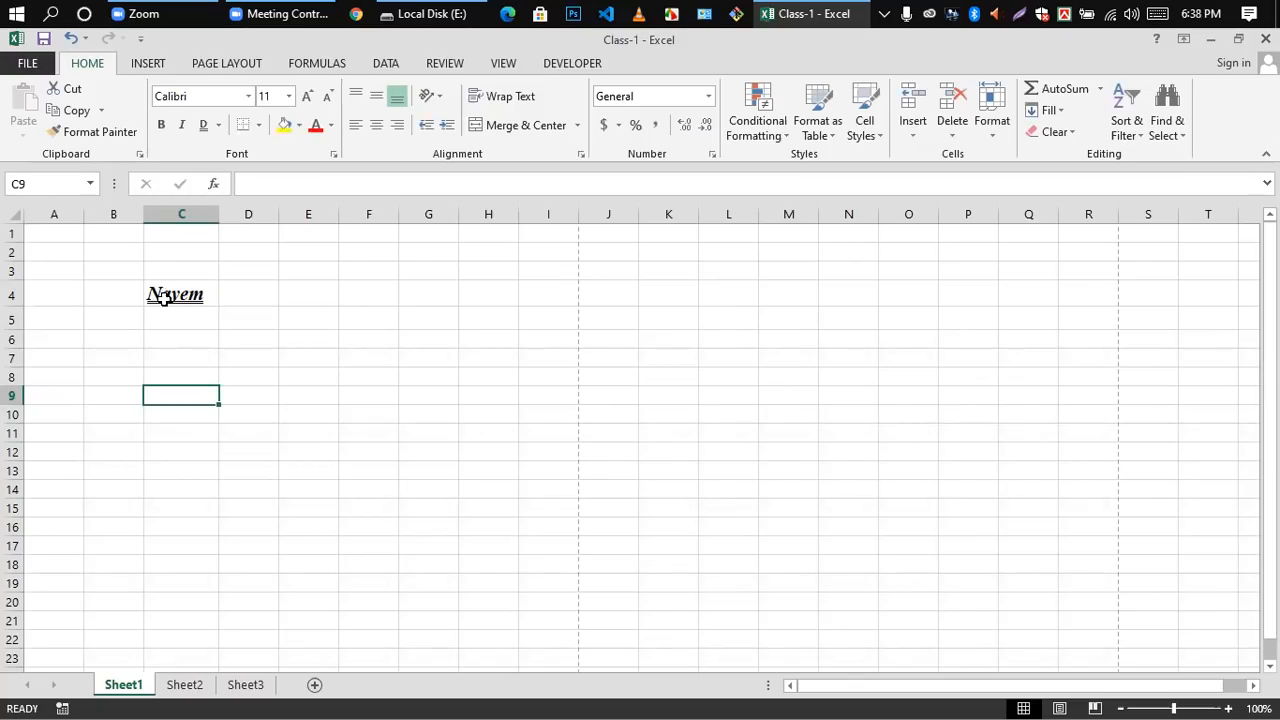
pyautogui.hotkey('ctrl', 'p')
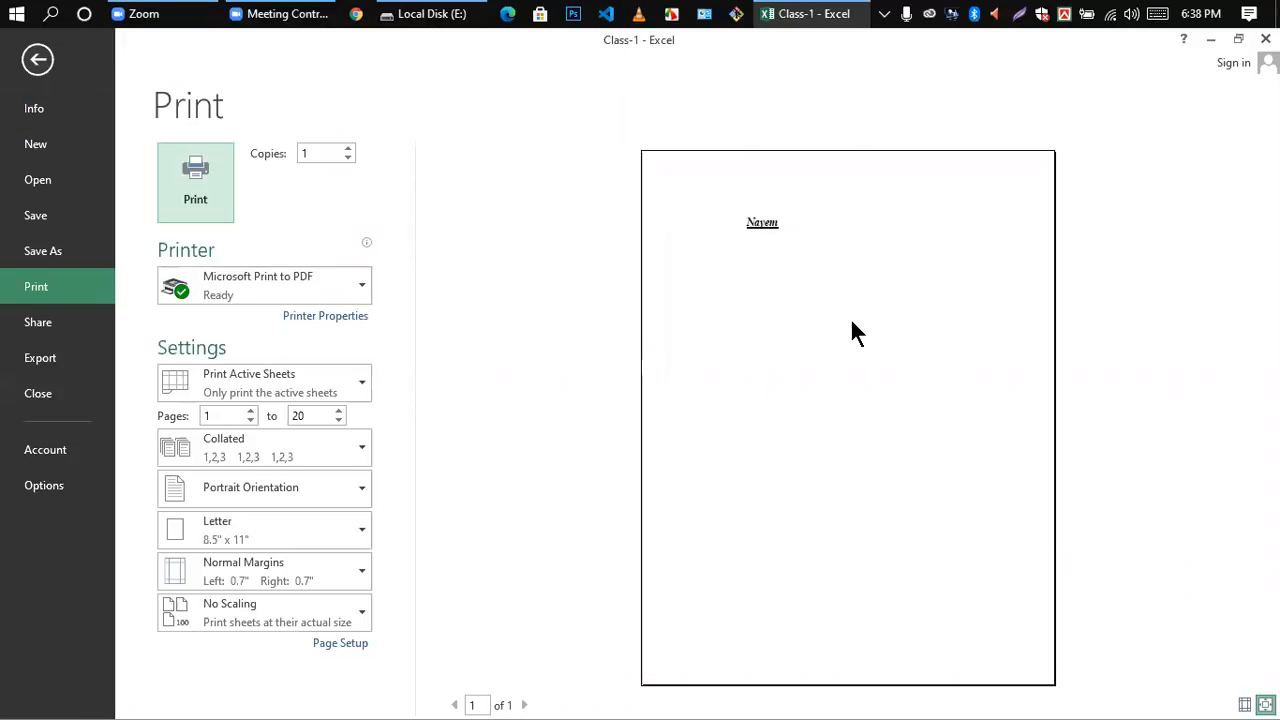
pyautogui.click(38, 60)
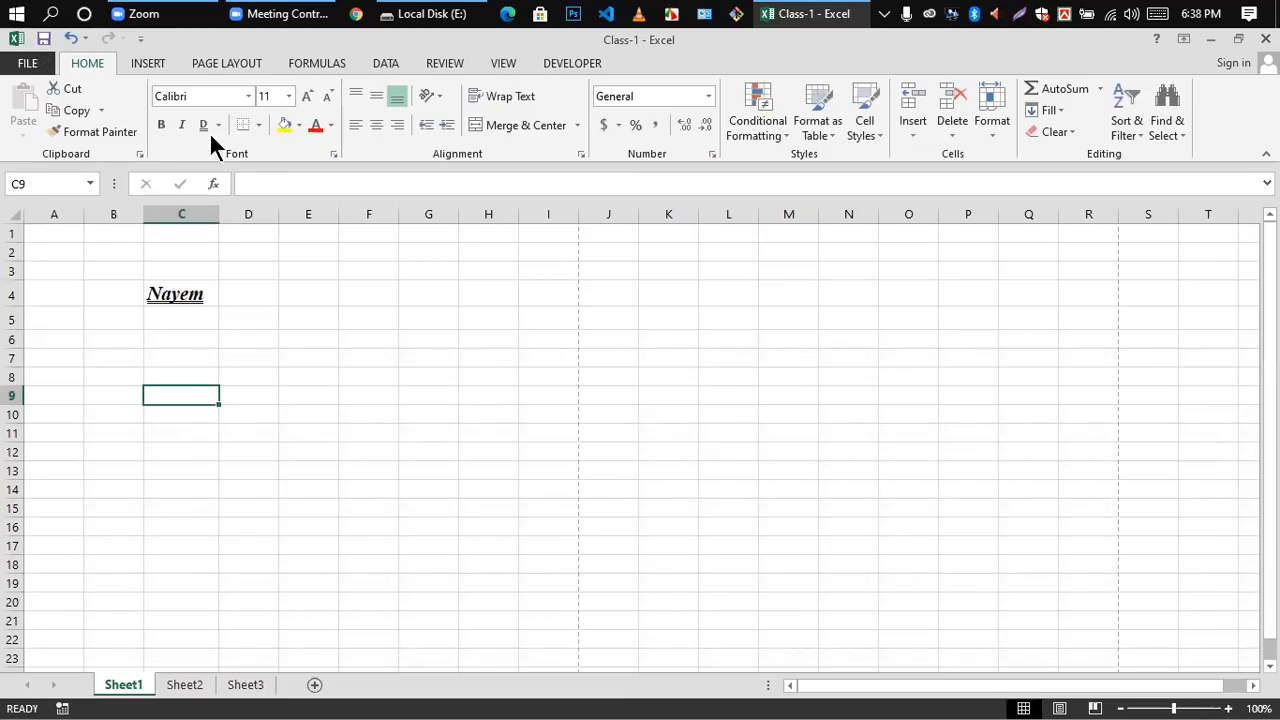
# Step: Add a bottom border to the empty cell C9
pyautogui.click(250, 127)
pyautogui.click(366, 476)
pyautogui.click(172, 309)
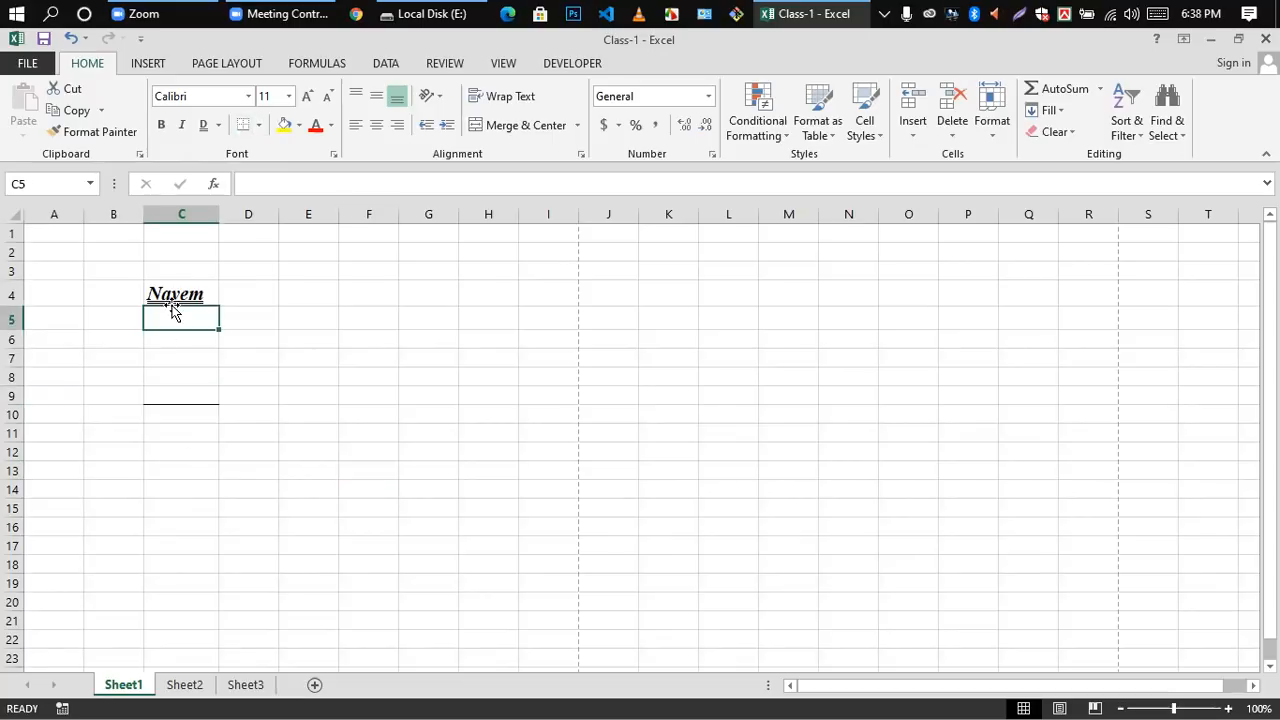
# Step: Delete the name from cell C4
pyautogui.click(177, 293)
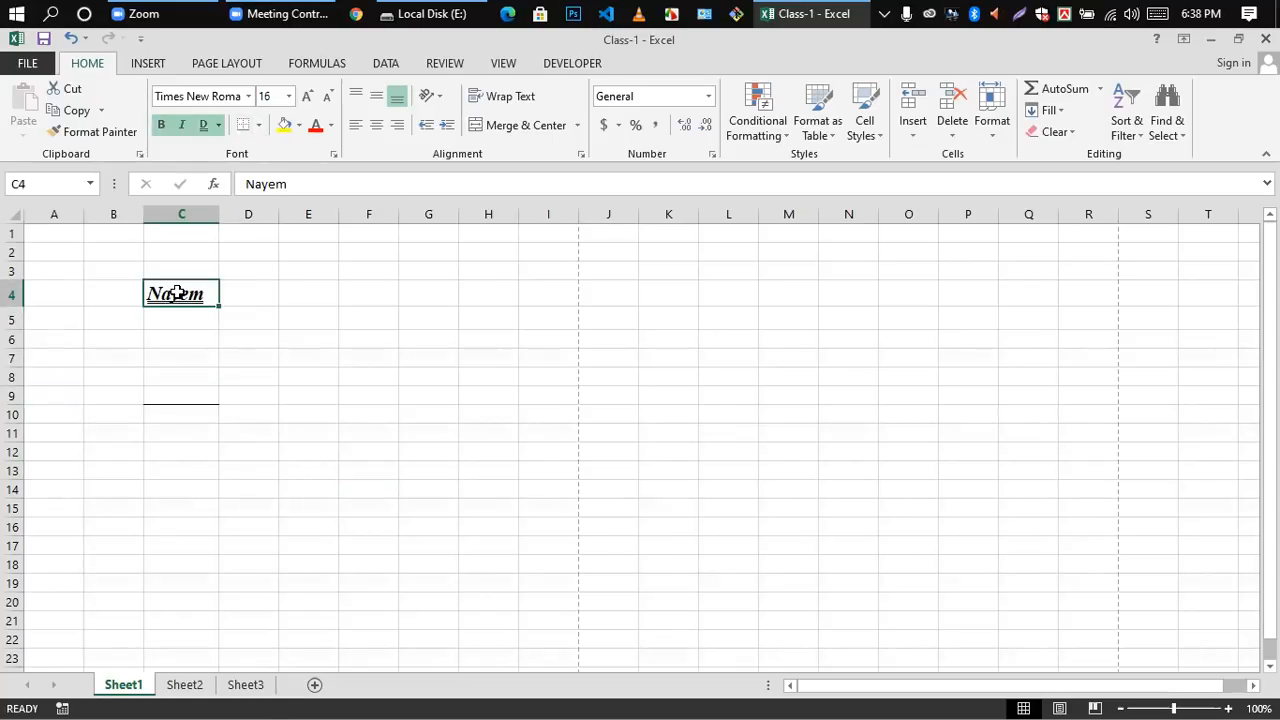
pyautogui.press('Delete')
pyautogui.click(345, 371)
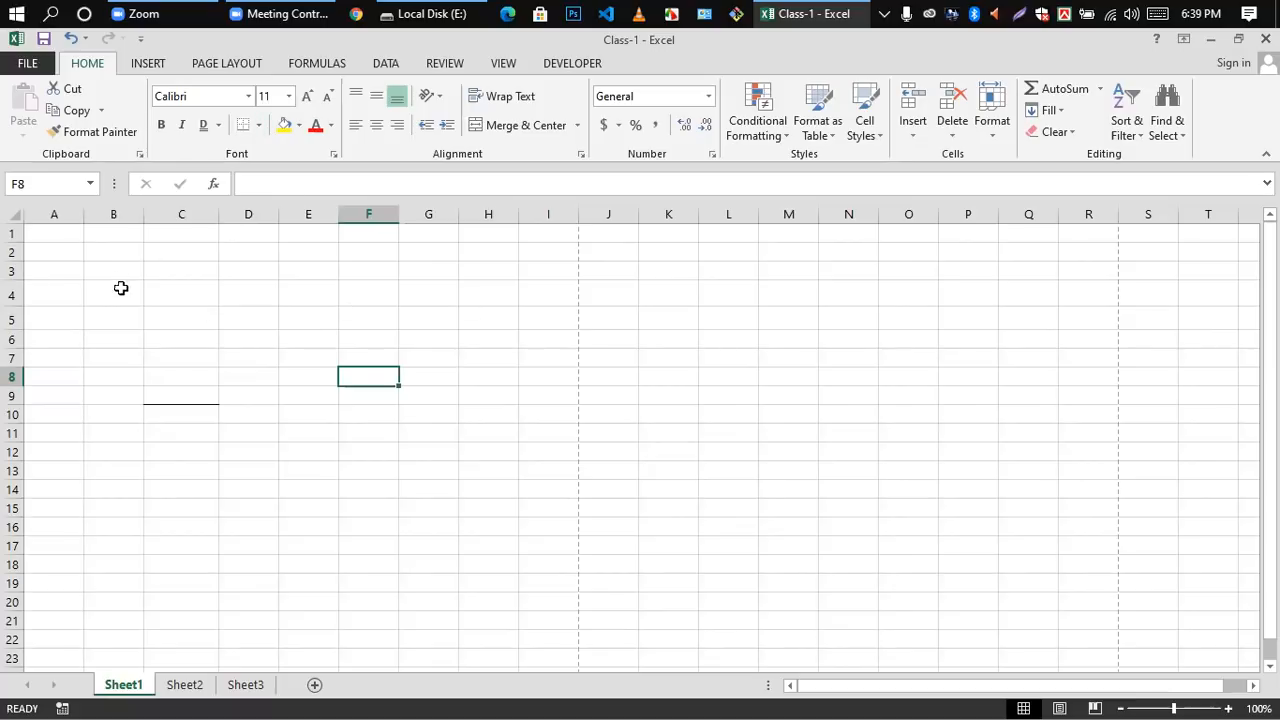
# Step: Apply All Borders to the range B3:F7 to form a table grid
pyautogui.moveTo(103, 269); pyautogui.dragTo(387, 365)
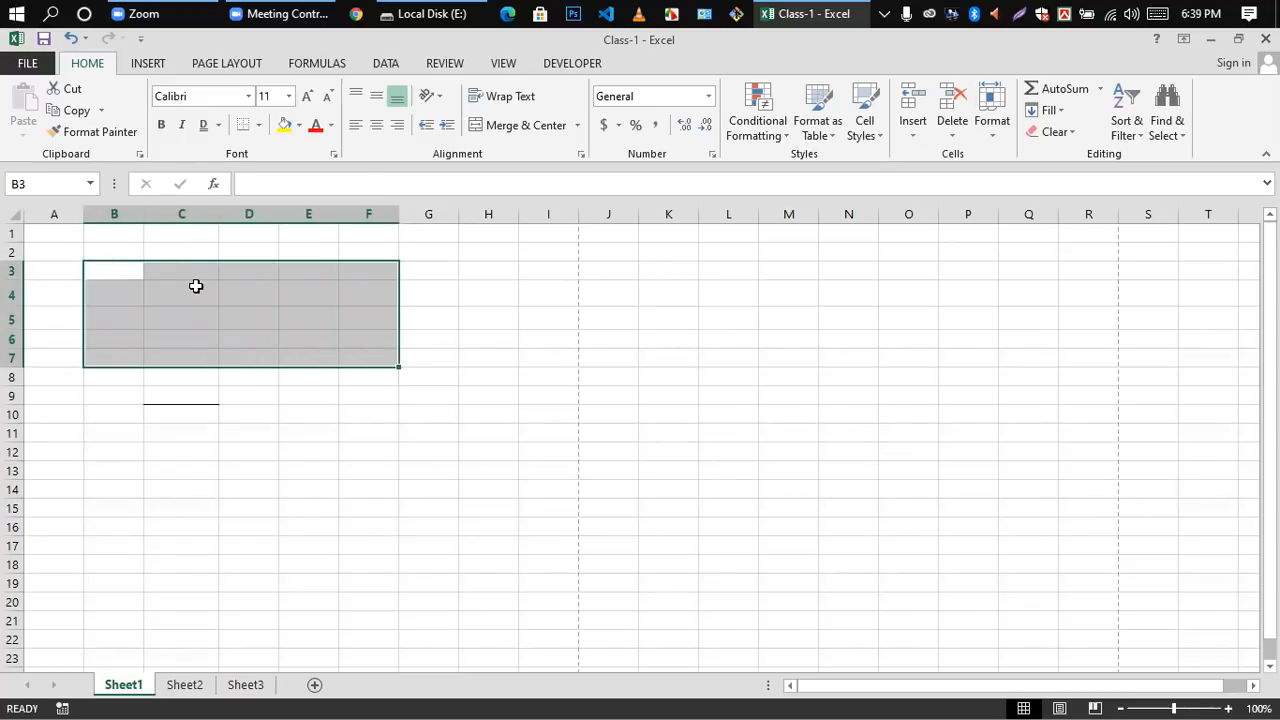
pyautogui.click(257, 127)
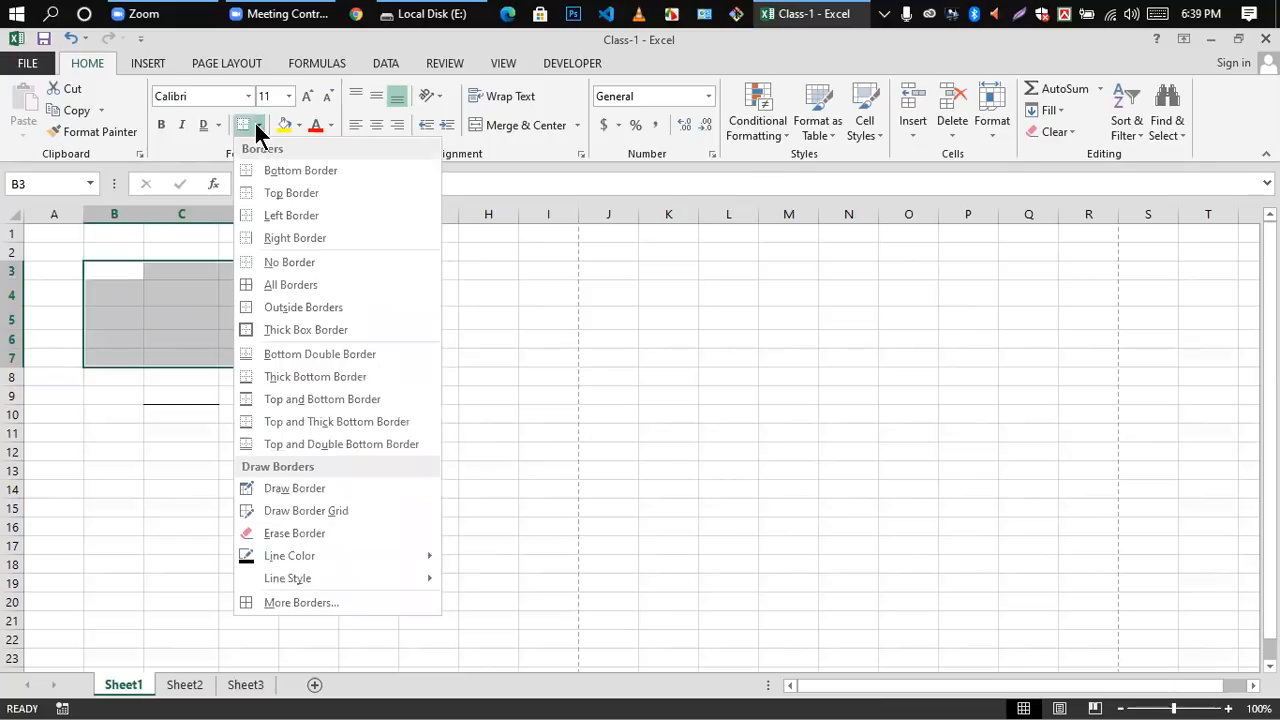
pyautogui.click(284, 286)
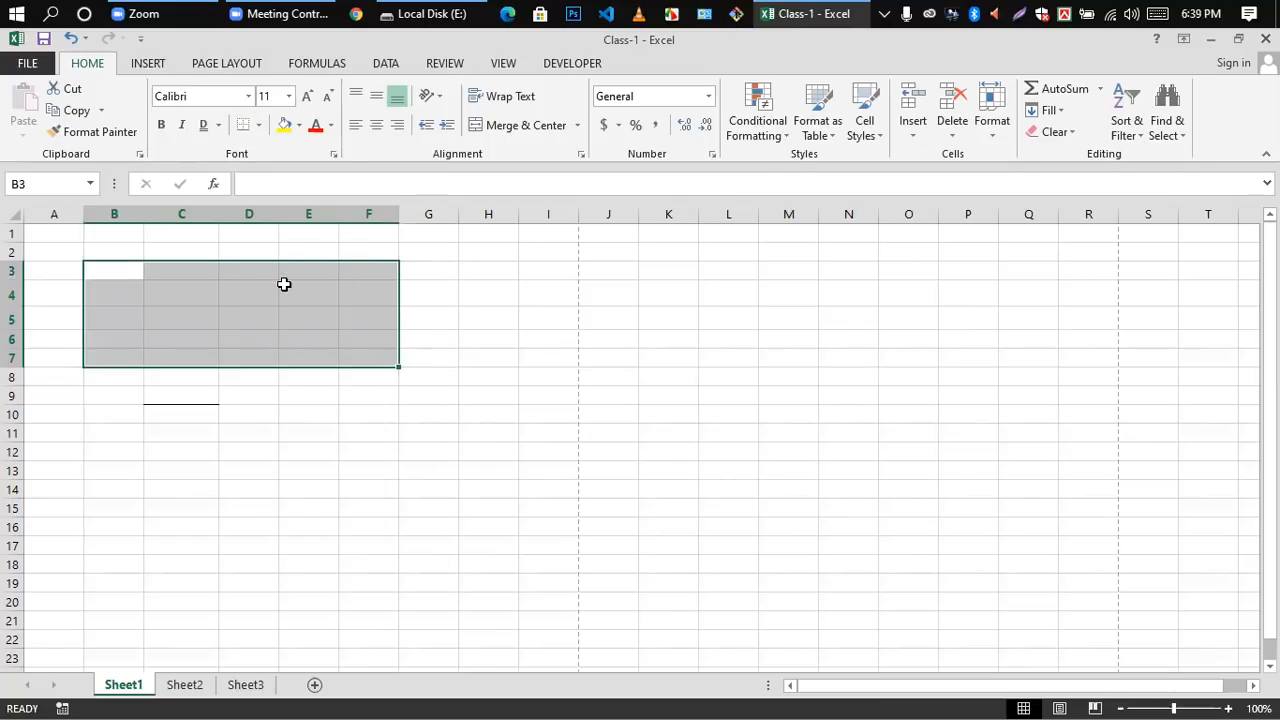
pyautogui.click(451, 409)
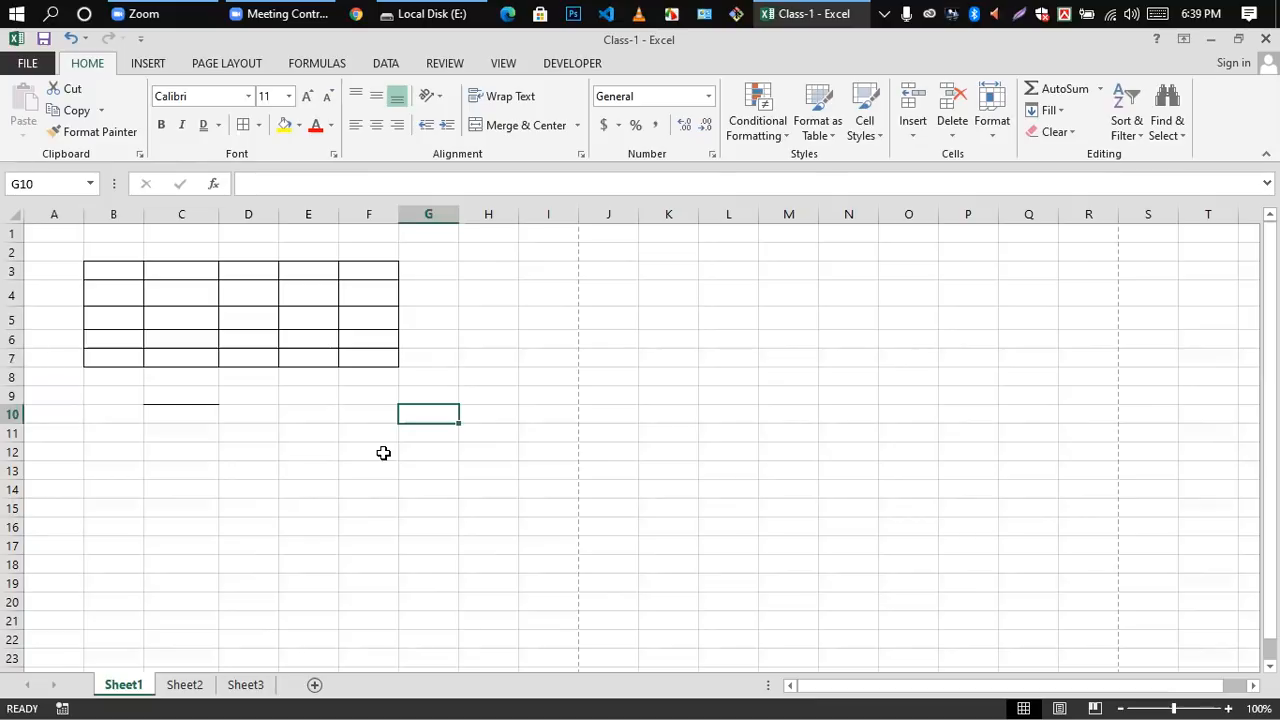
# Step: Examine the bordered table in the print preview and return to the worksheet
pyautogui.hotkey('ctrl', 'p')
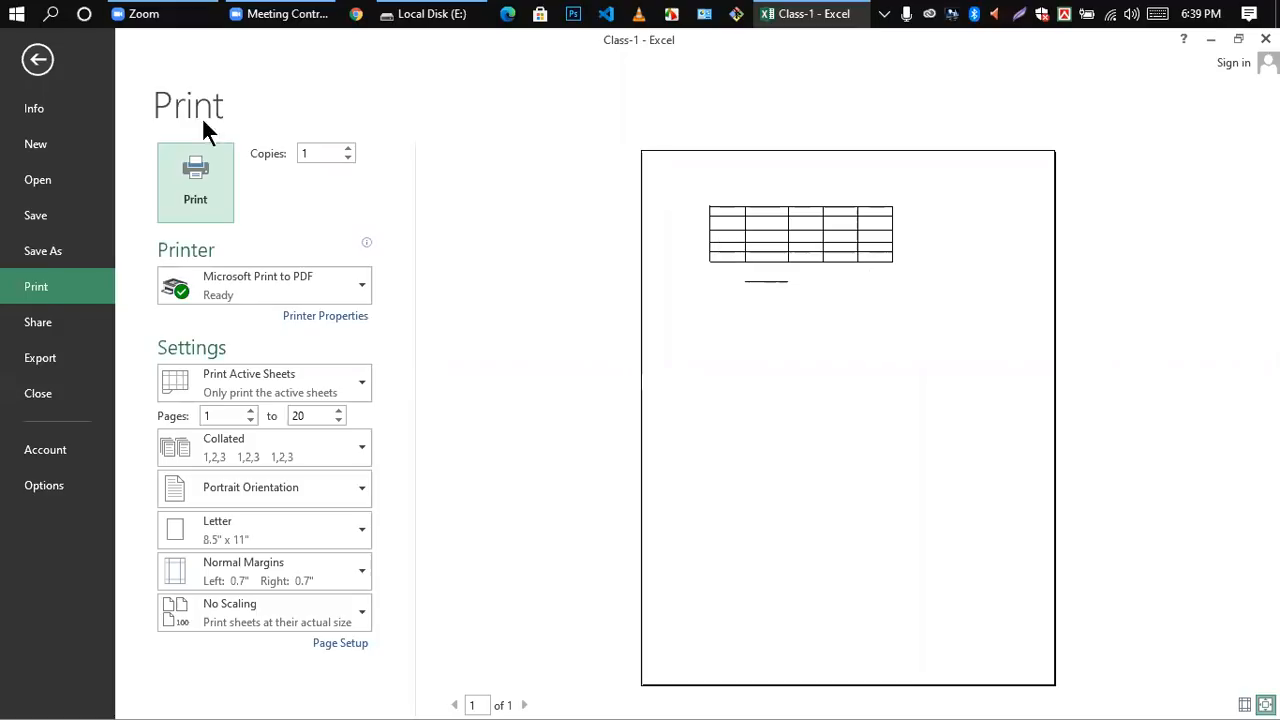
pyautogui.click(38, 59)
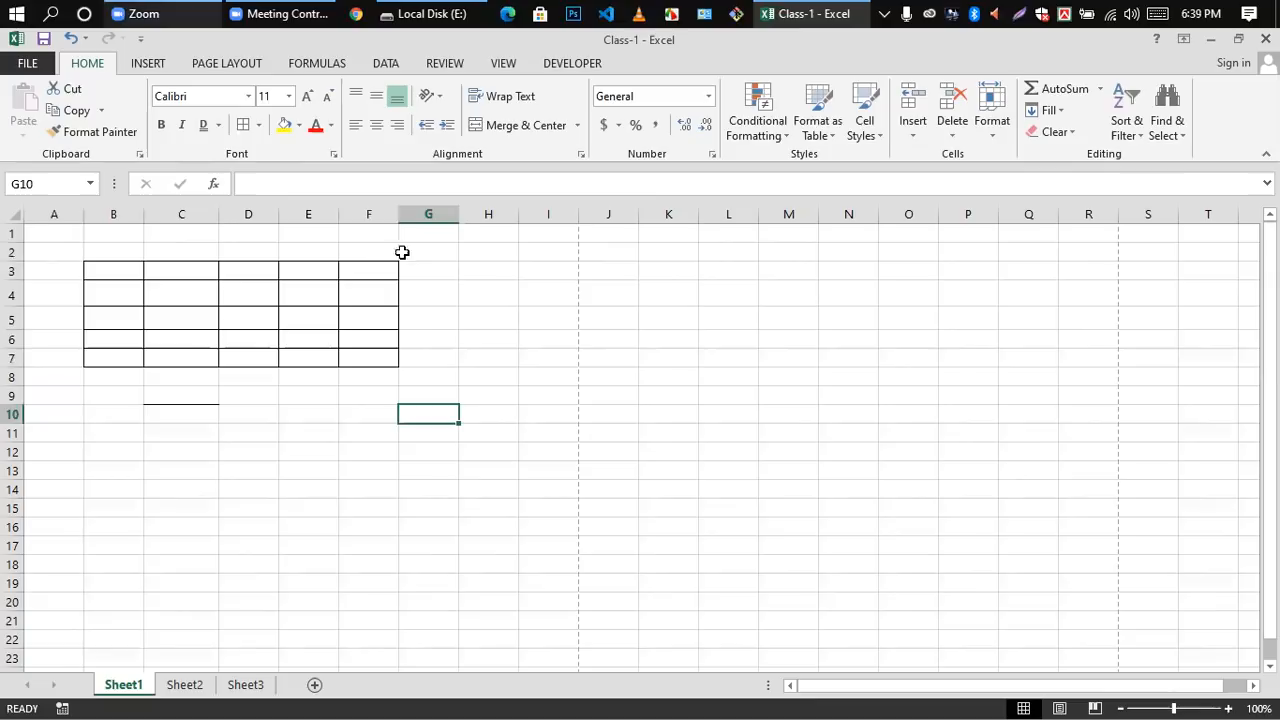
pyautogui.click(308, 470)
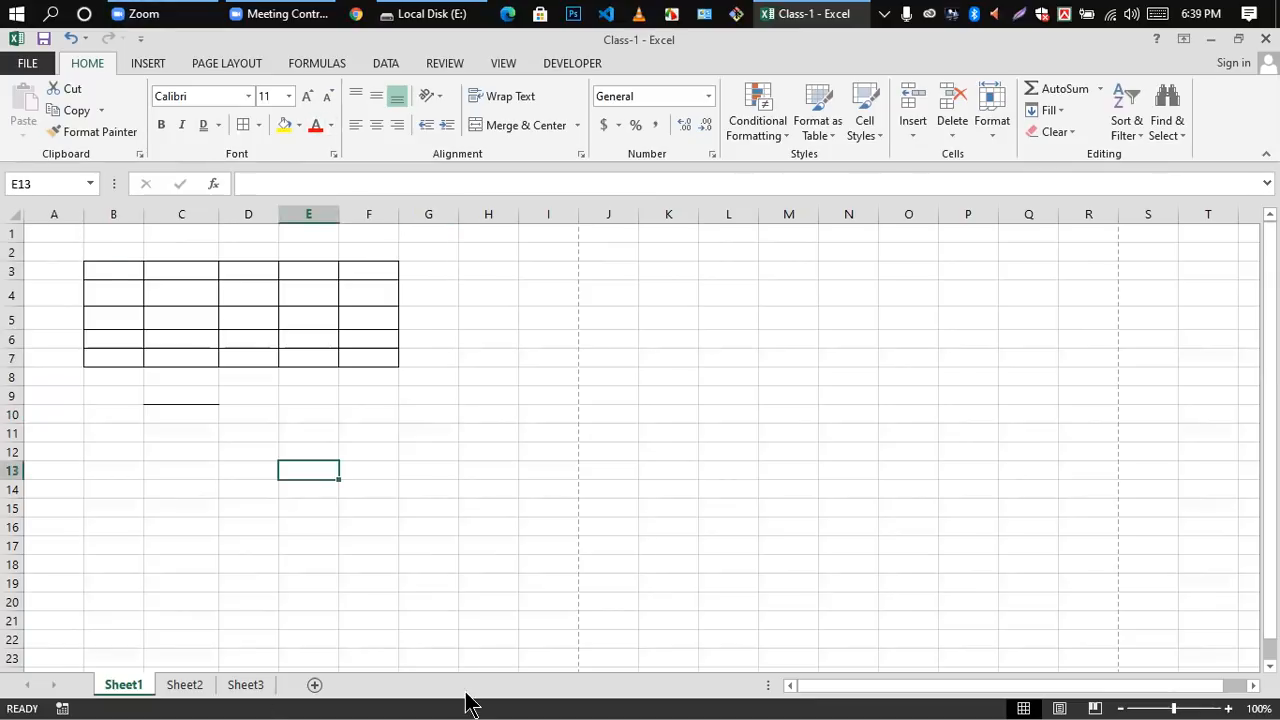
# Step: Fill the table's first row, B3:F3, with a light olive green theme color
pyautogui.moveTo(113, 271); pyautogui.dragTo(368, 271)
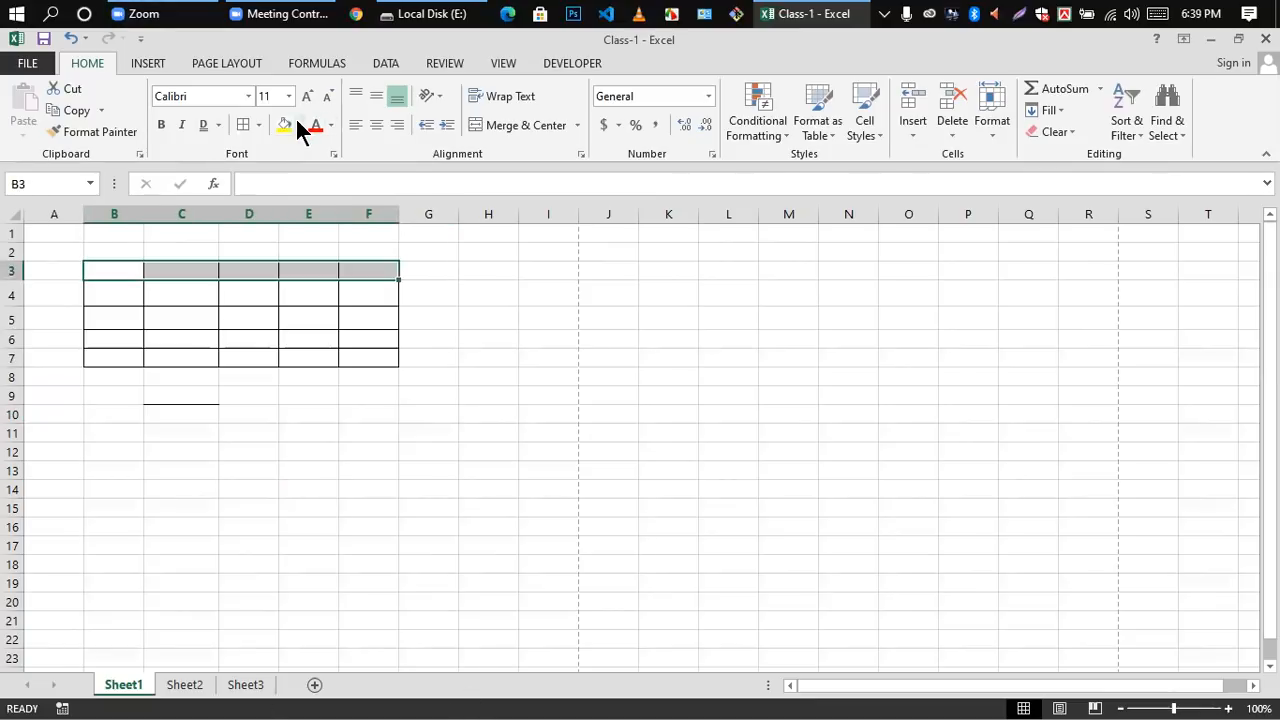
pyautogui.click(298, 125)
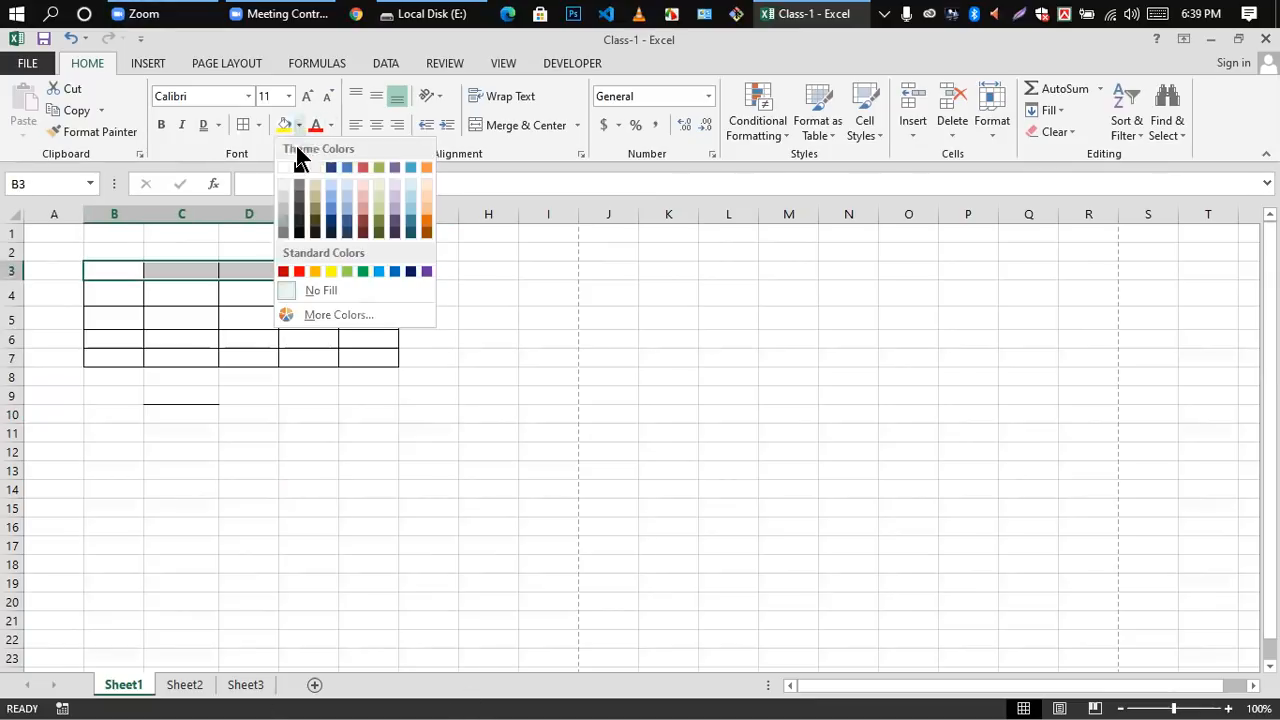
pyautogui.click(384, 194)
pyautogui.click(200, 340)
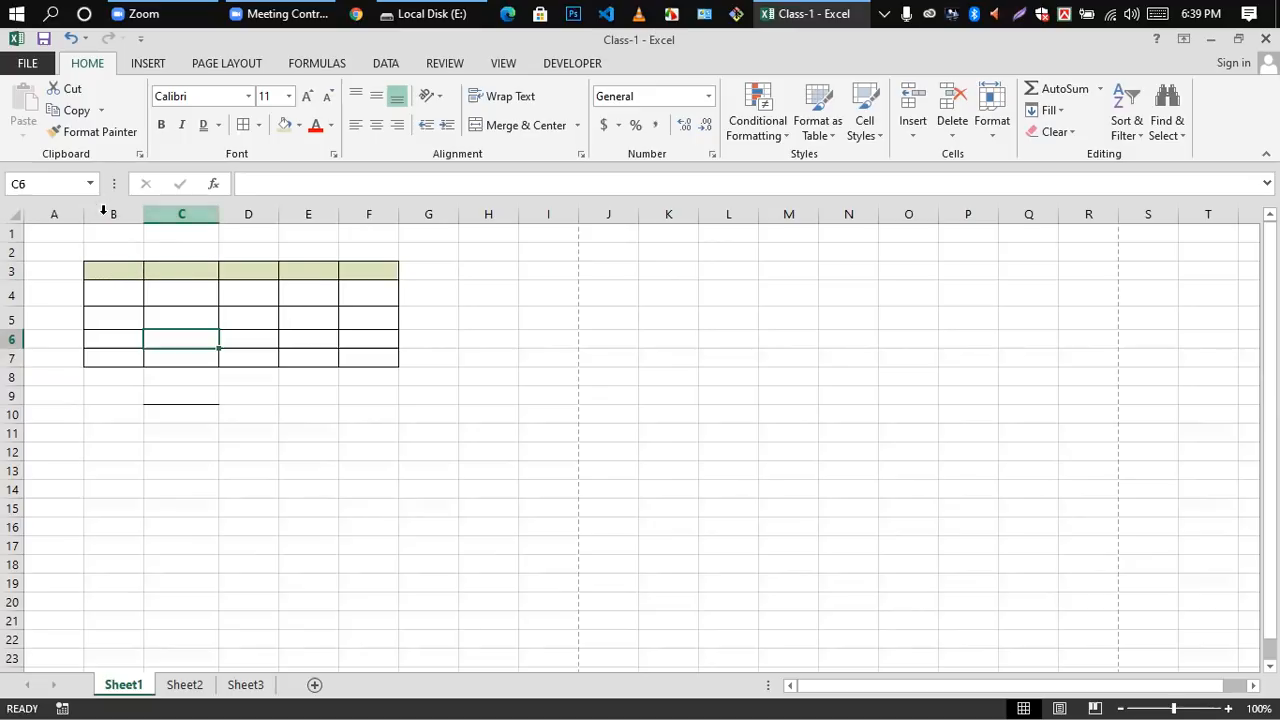
# Step: Fill the table's first column, B3:B7, with a medium blue theme color and C3:C7 with a light orange one
pyautogui.moveTo(108, 268); pyautogui.dragTo(108, 354)
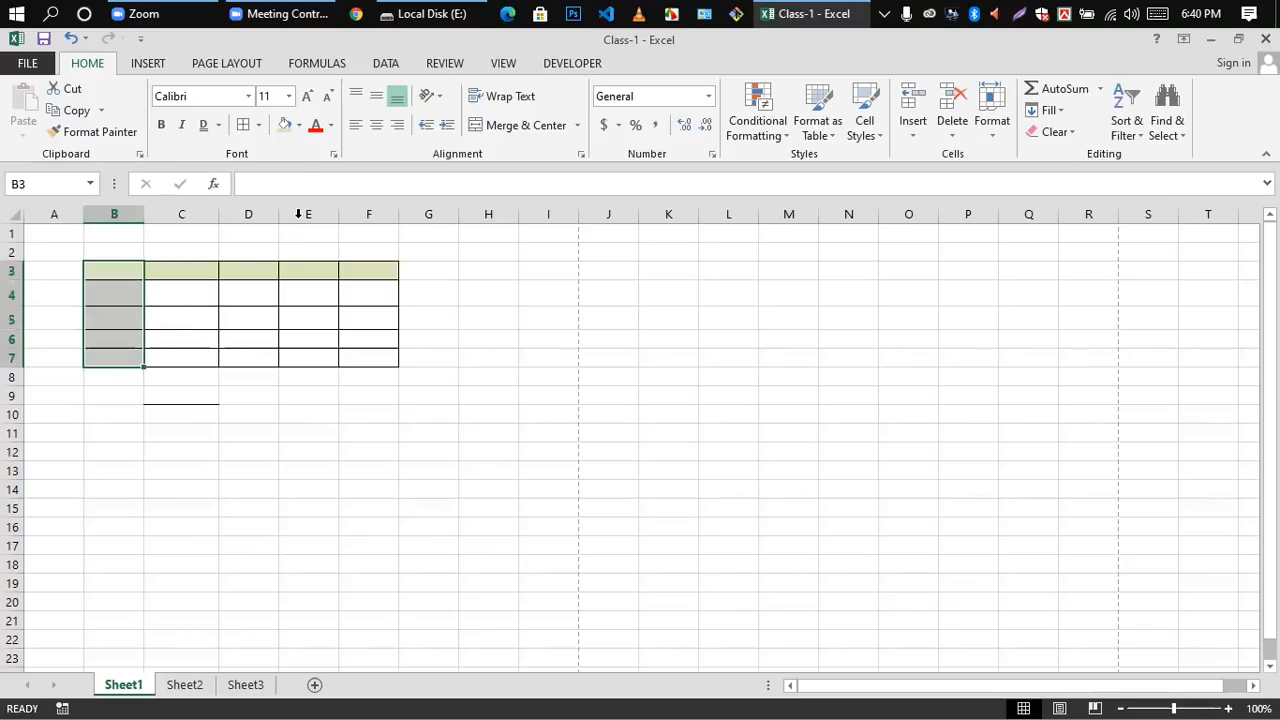
pyautogui.click(298, 124)
pyautogui.click(346, 203)
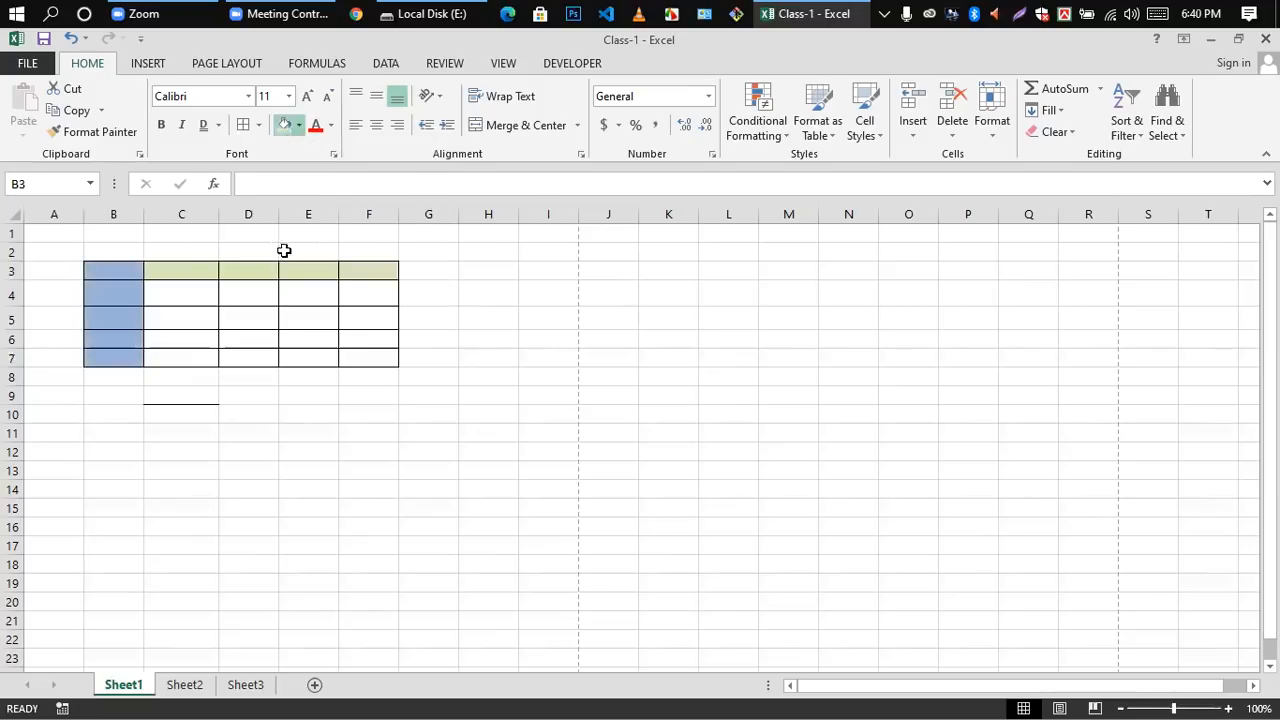
pyautogui.moveTo(191, 270); pyautogui.dragTo(190, 358)
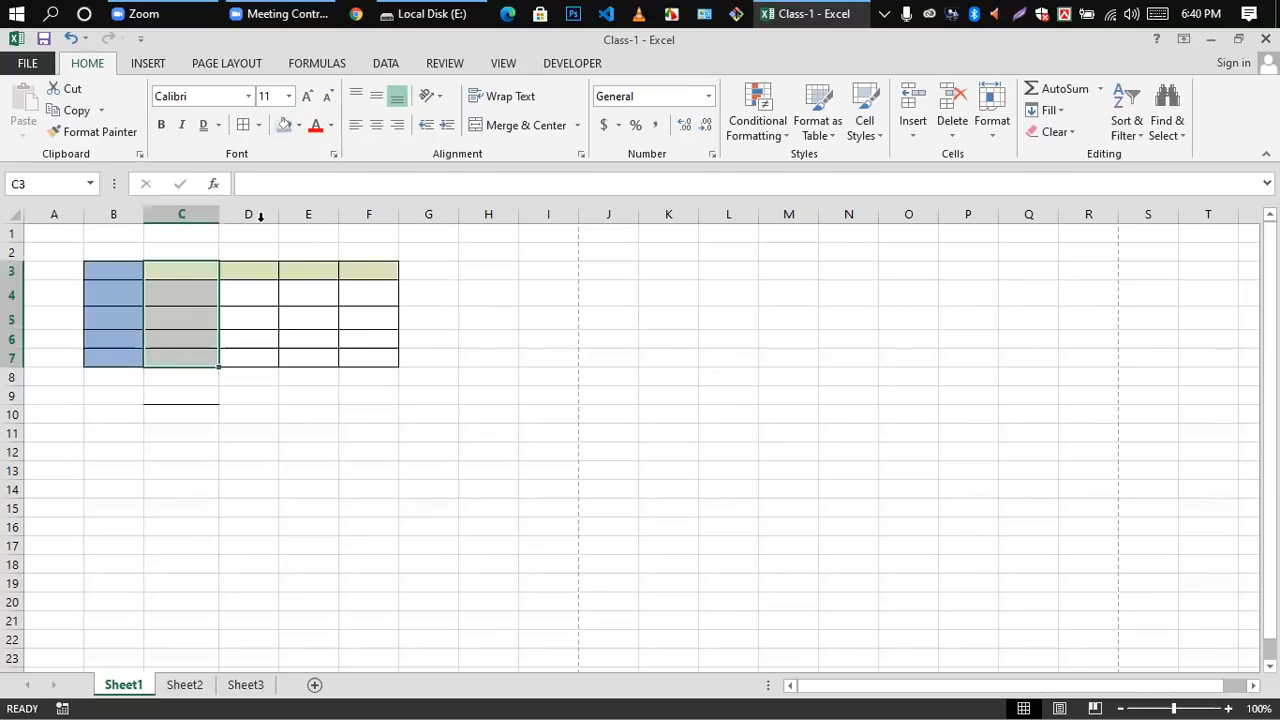
pyautogui.click(285, 124)
pyautogui.click(300, 125)
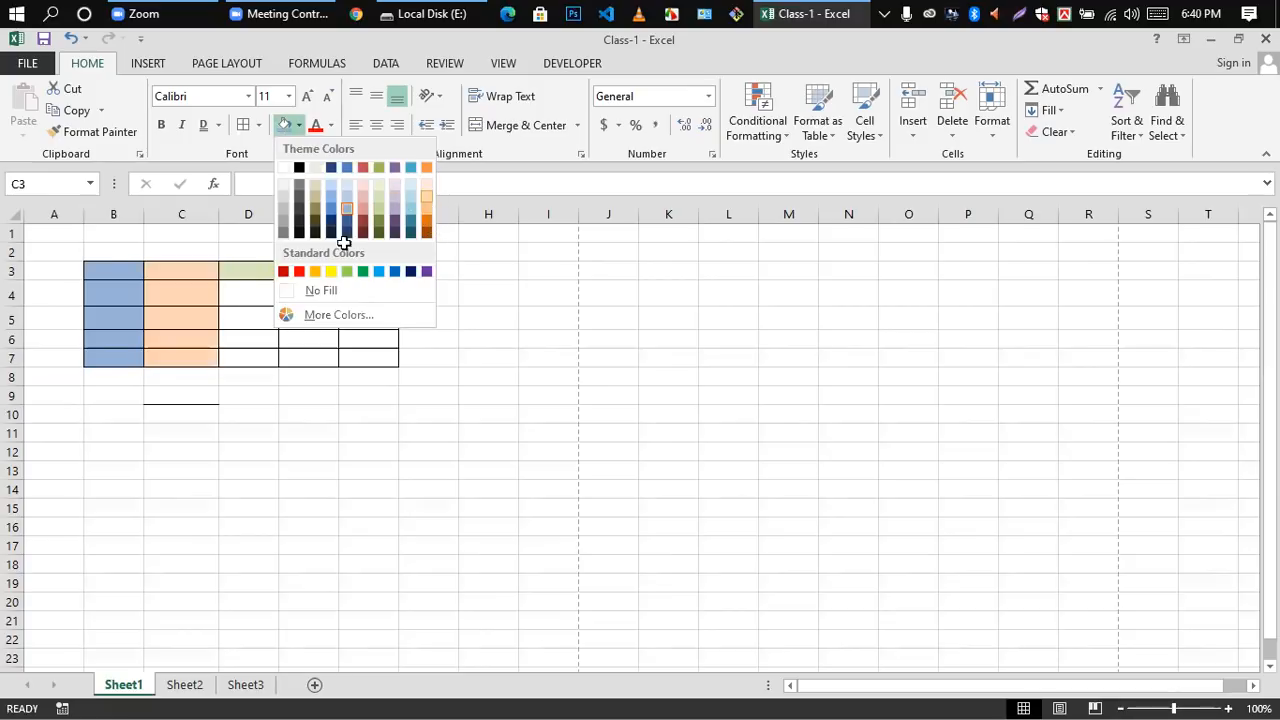
pyautogui.click(424, 197)
# Step: Fill cells D4:D7 with the standard yellow color
pyautogui.moveTo(254, 282); pyautogui.dragTo(248, 358)
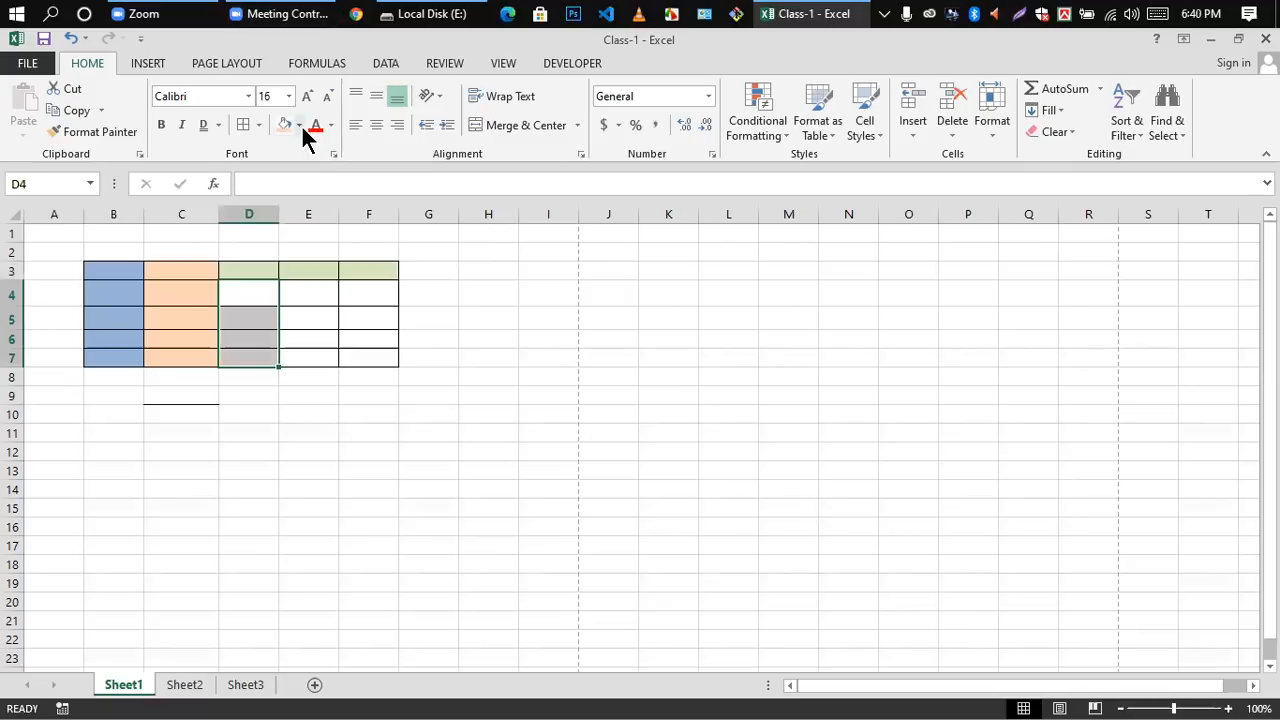
pyautogui.click(300, 125)
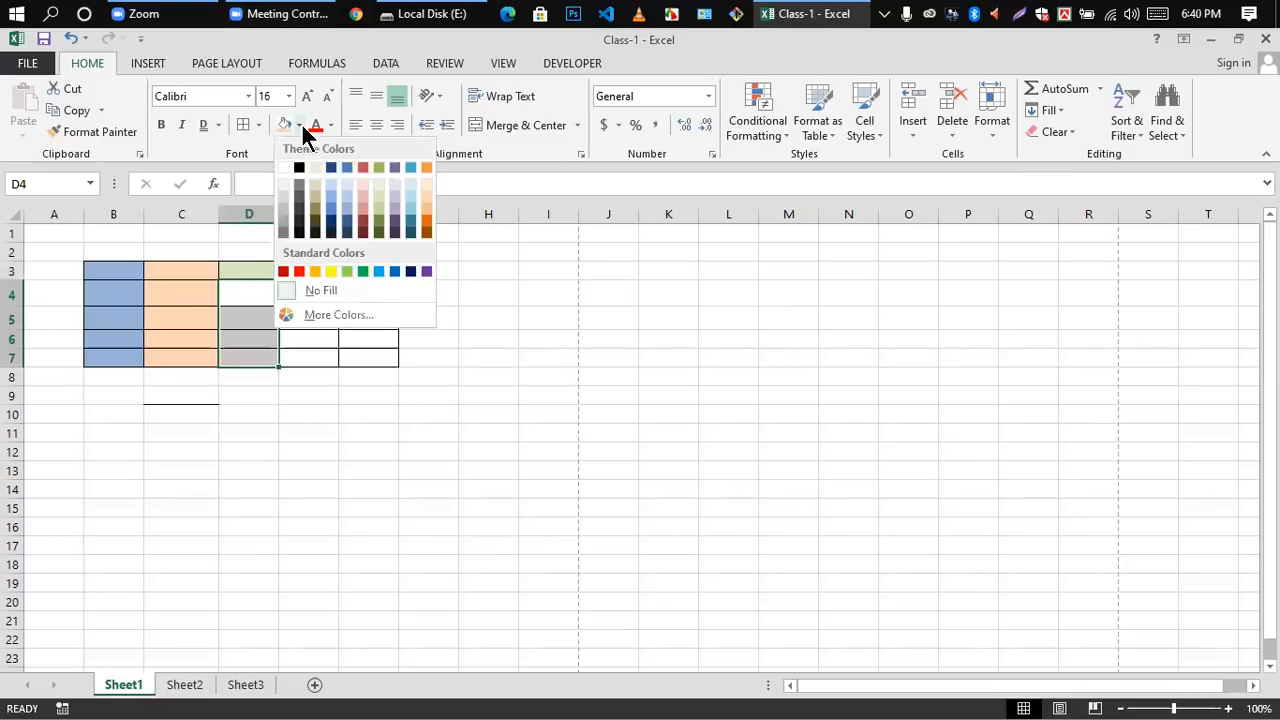
pyautogui.click(331, 272)
pyautogui.click(337, 302)
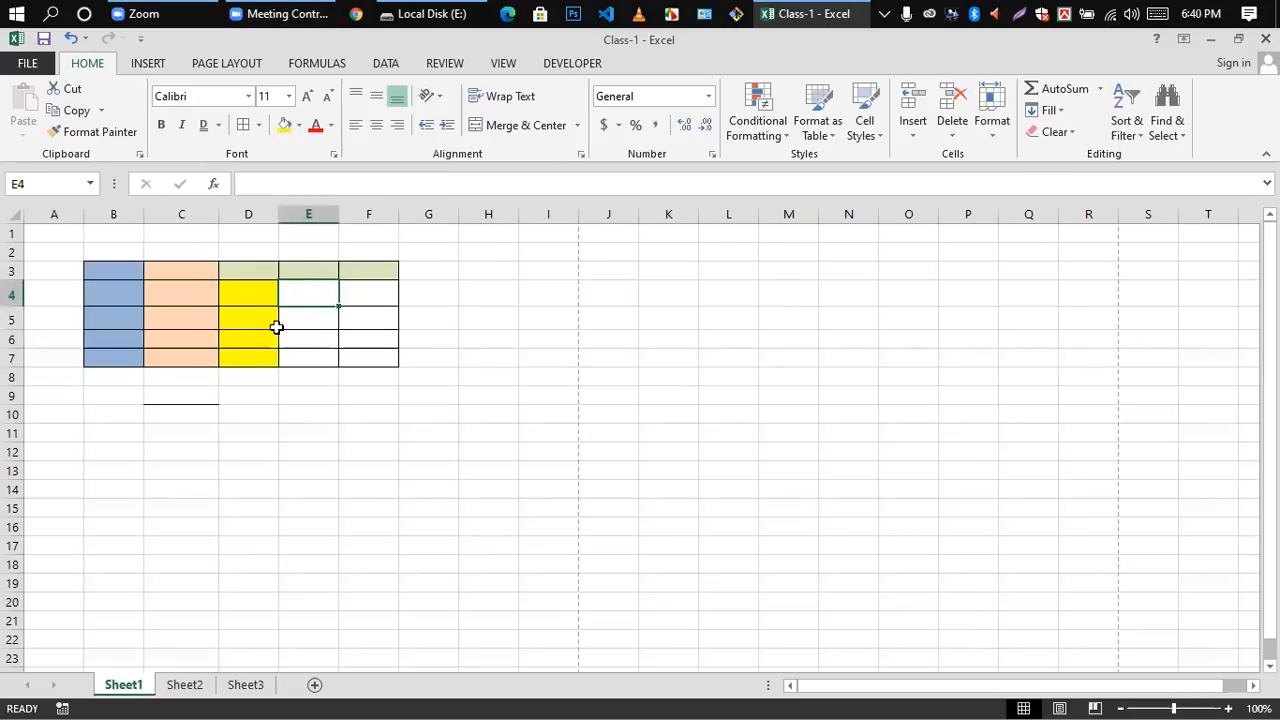
# Step: Enter a person's first name in cell E3
pyautogui.doubleClick(302, 275)
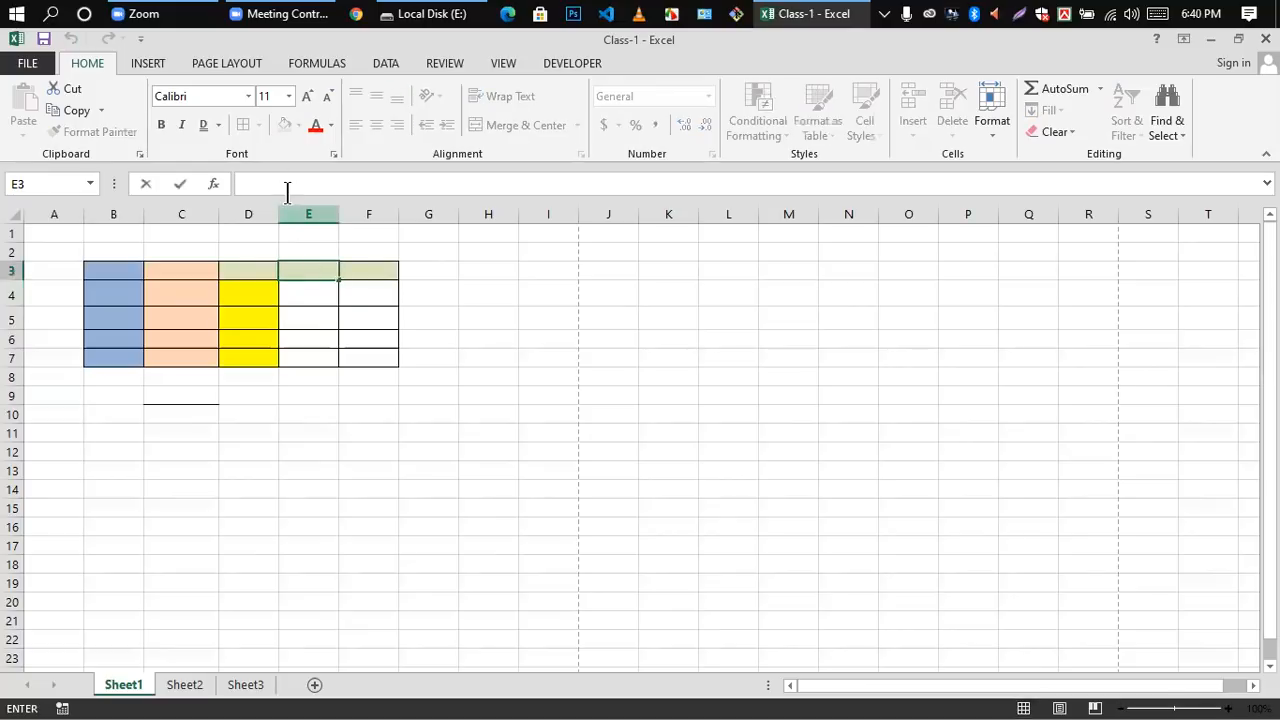
pyautogui.write('Halim')
pyautogui.click(305, 305)
# Step: Change the font color of the name in cell E3 to a dark orange theme color
pyautogui.doubleClick(287, 271)
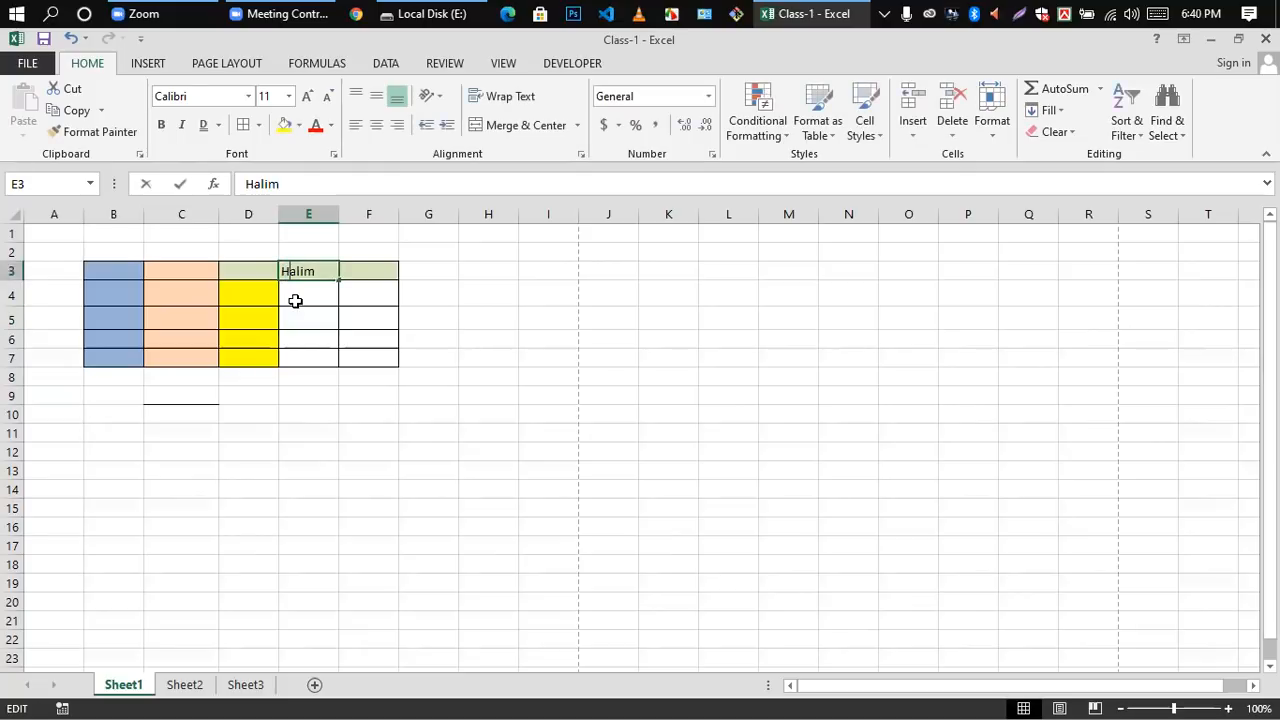
pyautogui.moveTo(313, 270); pyautogui.dragTo(280, 271)
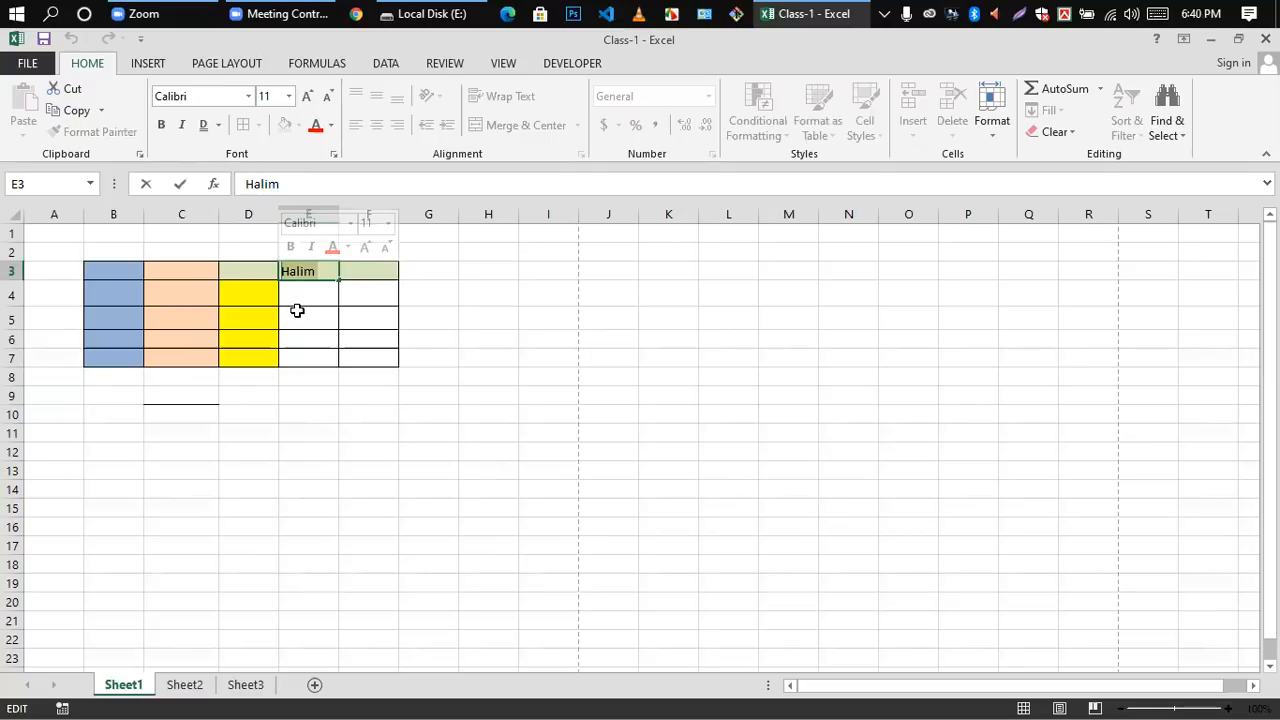
pyautogui.click(308, 306)
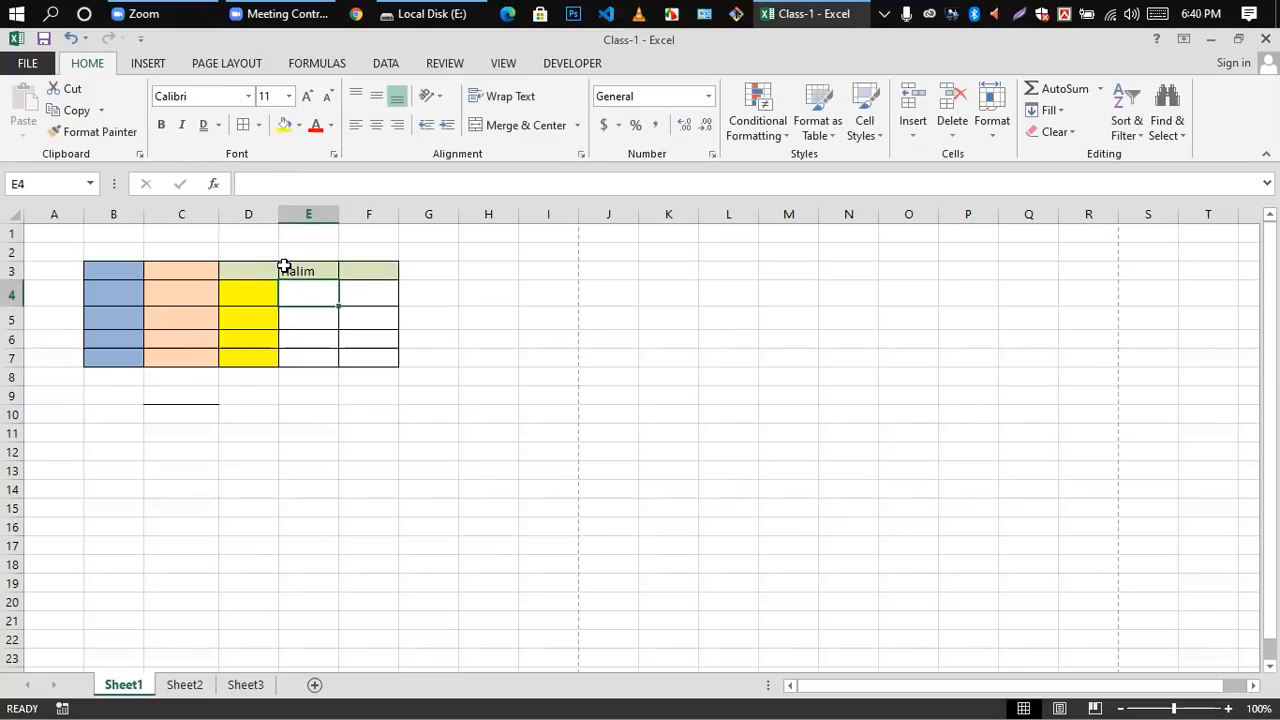
pyautogui.doubleClick(290, 272)
pyautogui.doubleClick(319, 276)
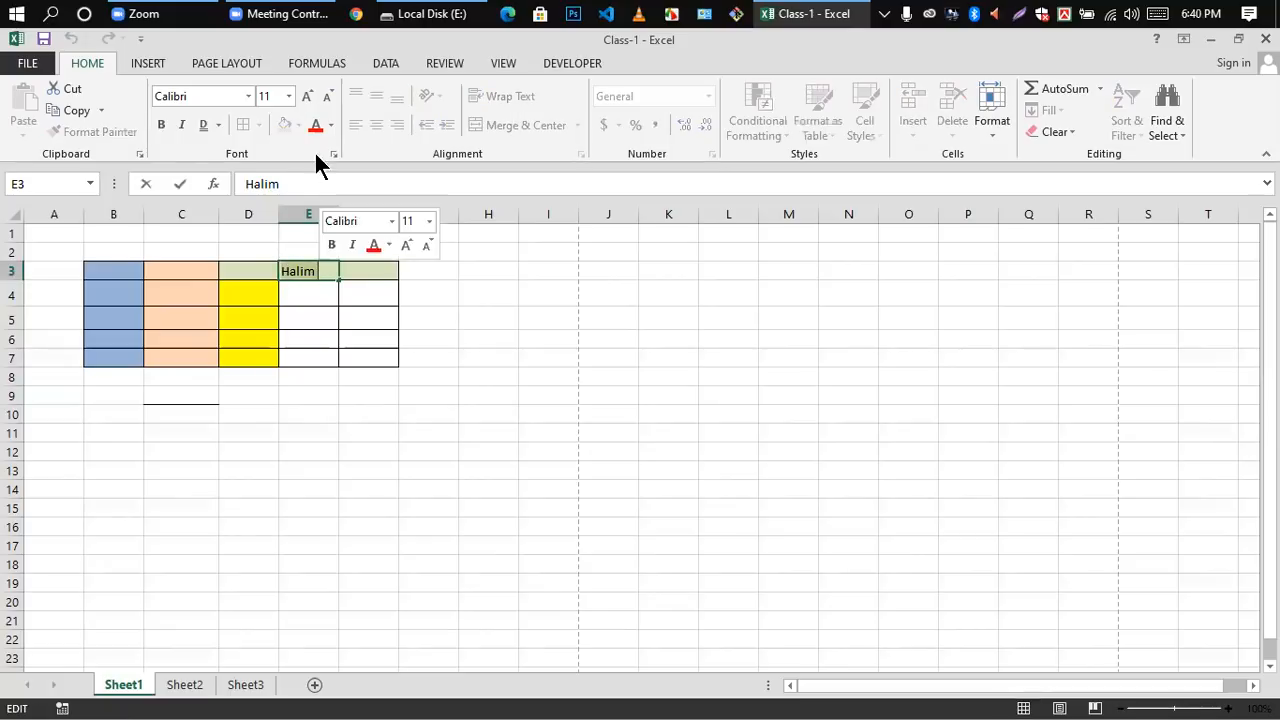
pyautogui.click(329, 124)
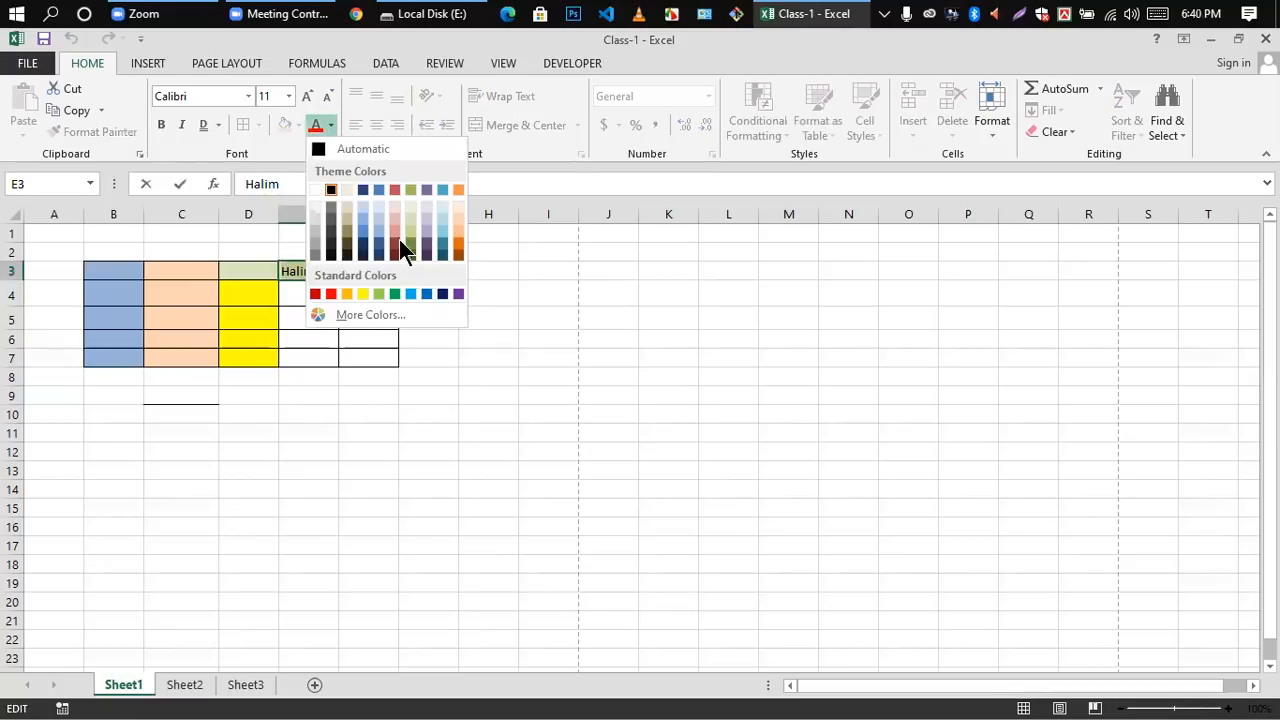
pyautogui.click(457, 245)
pyautogui.click(318, 293)
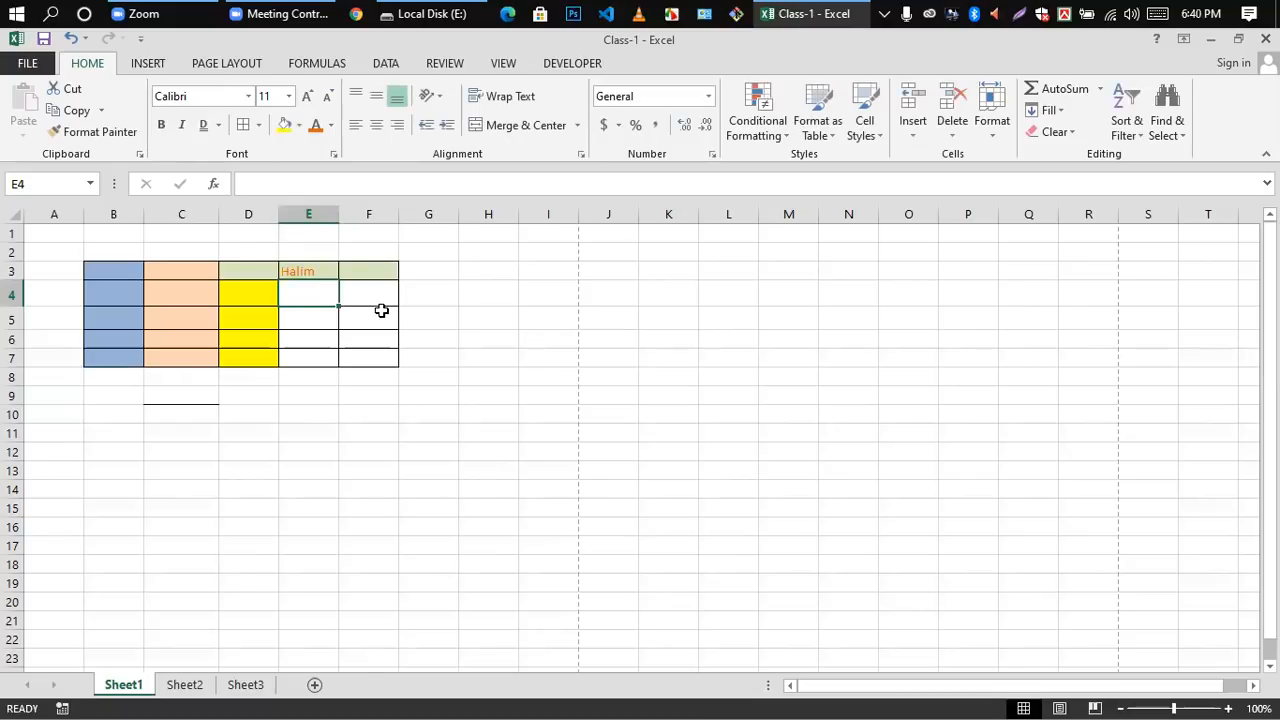
pyautogui.click(410, 448)
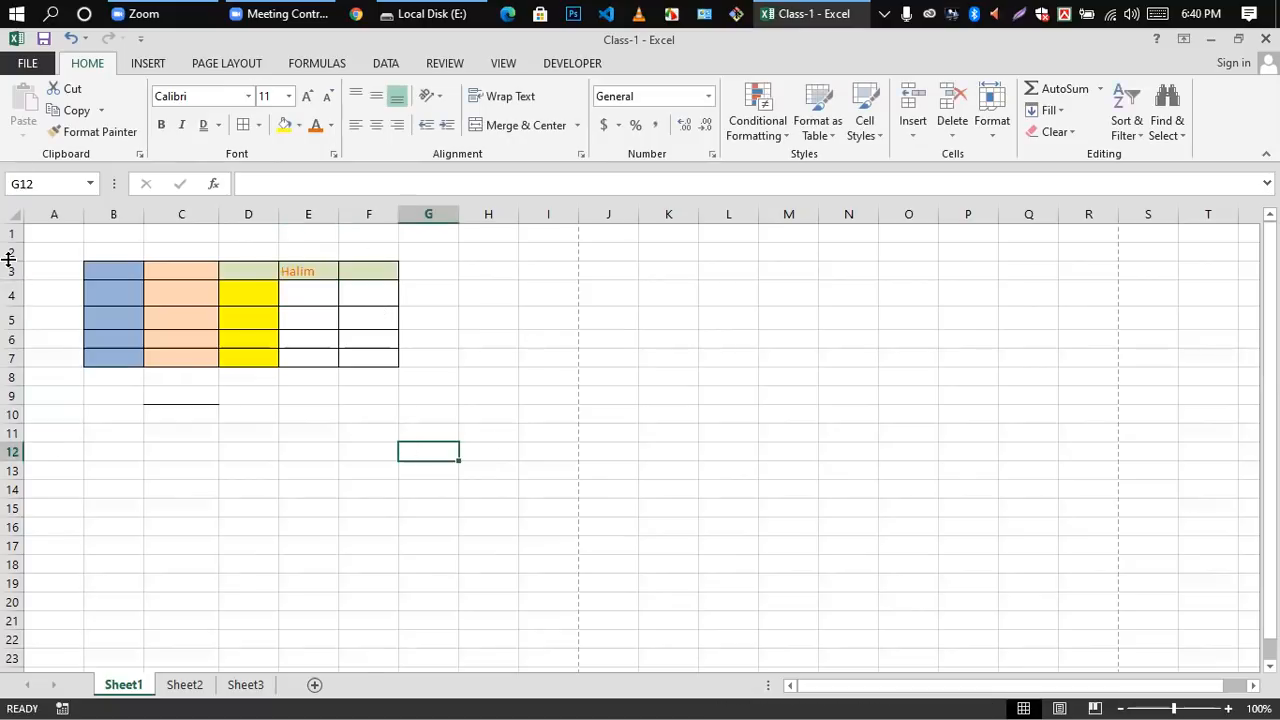
# Step: Undo the recent edits, including the font color, fills, table borders and entered names, until the sheet is blank
pyautogui.hotkey('ctrl', 'z')
pyautogui.hotkey('ctrl', 'z')
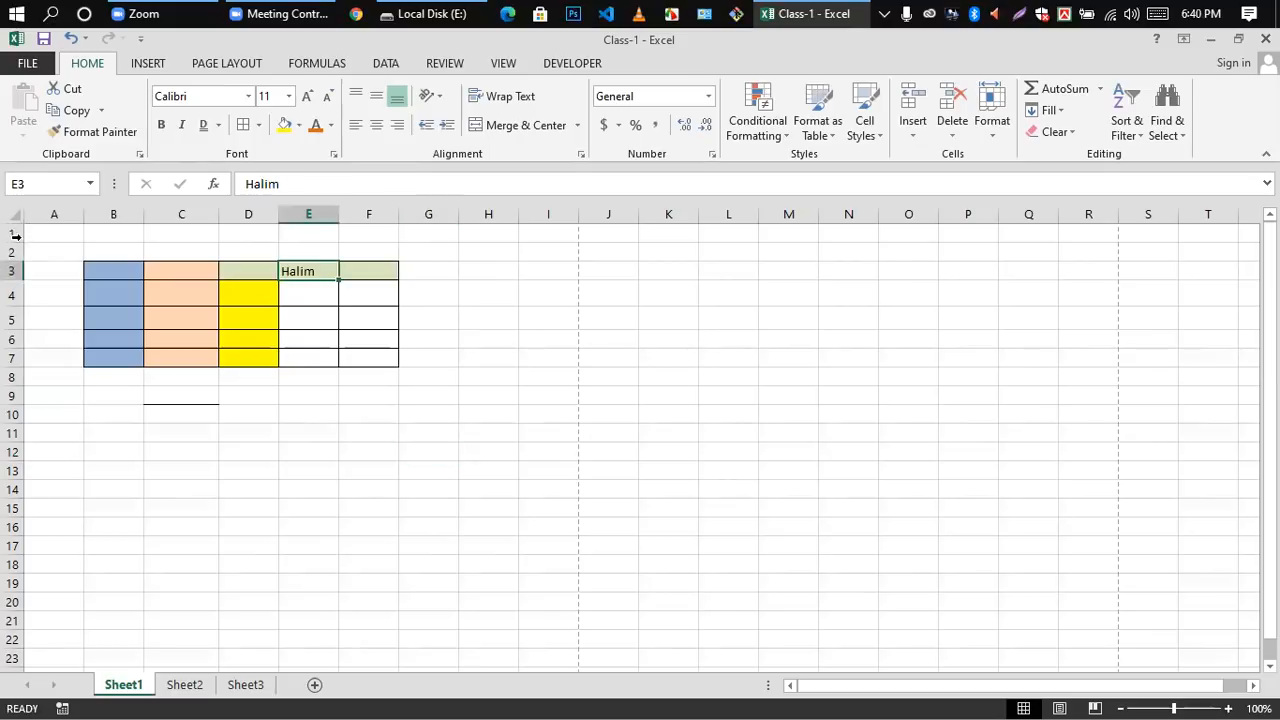
pyautogui.hotkey('ctrl', 'z')
pyautogui.hotkey('ctrl', 'z')
pyautogui.hotkey('ctrl', 'z')
pyautogui.hotkey('ctrl', 'z')
pyautogui.hotkey('ctrl', 'z')
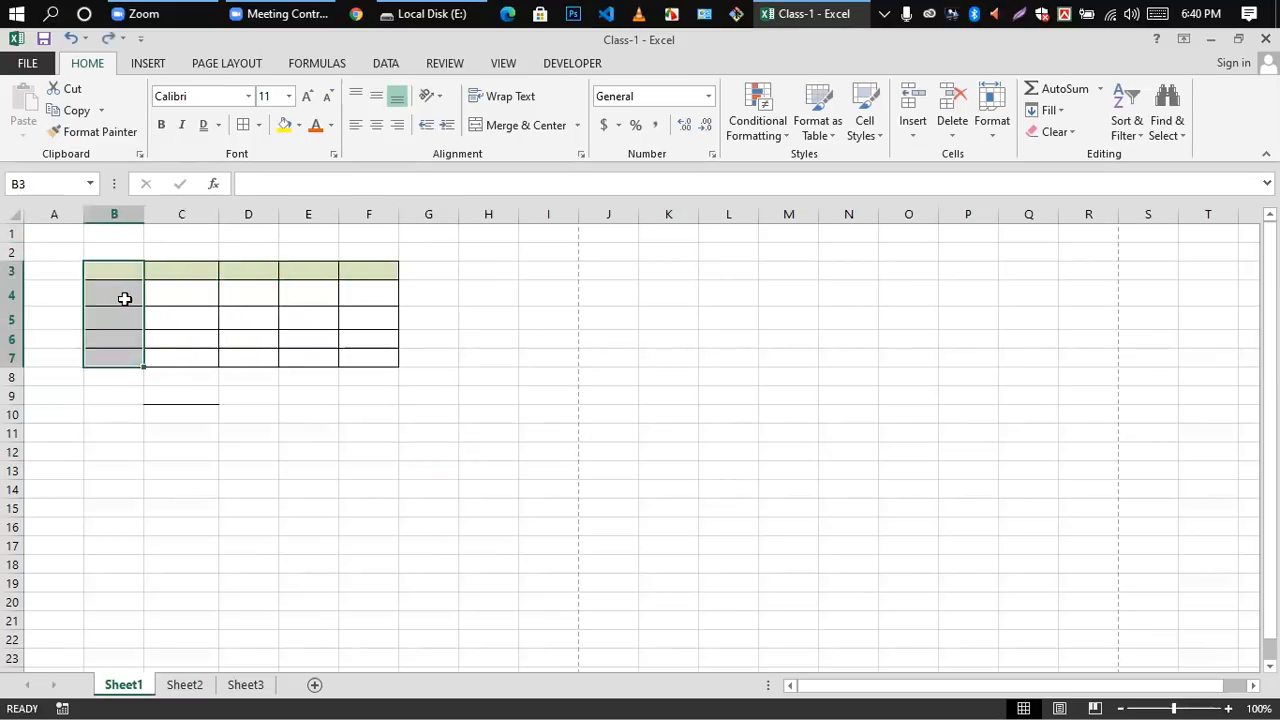
pyautogui.hotkey('ctrl', 'z')
pyautogui.hotkey('ctrl', 'z')
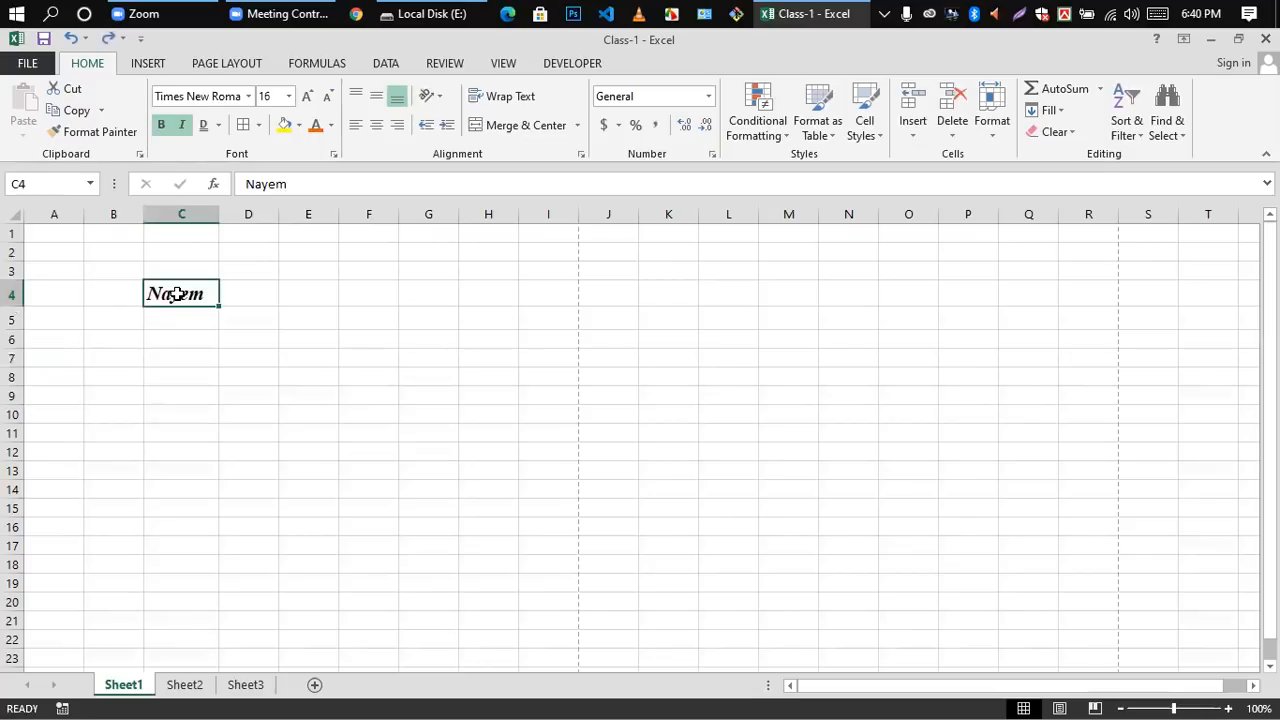
pyautogui.hotkey('ctrl', 'z')
pyautogui.hotkey('ctrl', 'z')
pyautogui.hotkey('ctrl', 'z')
pyautogui.click(271, 411)
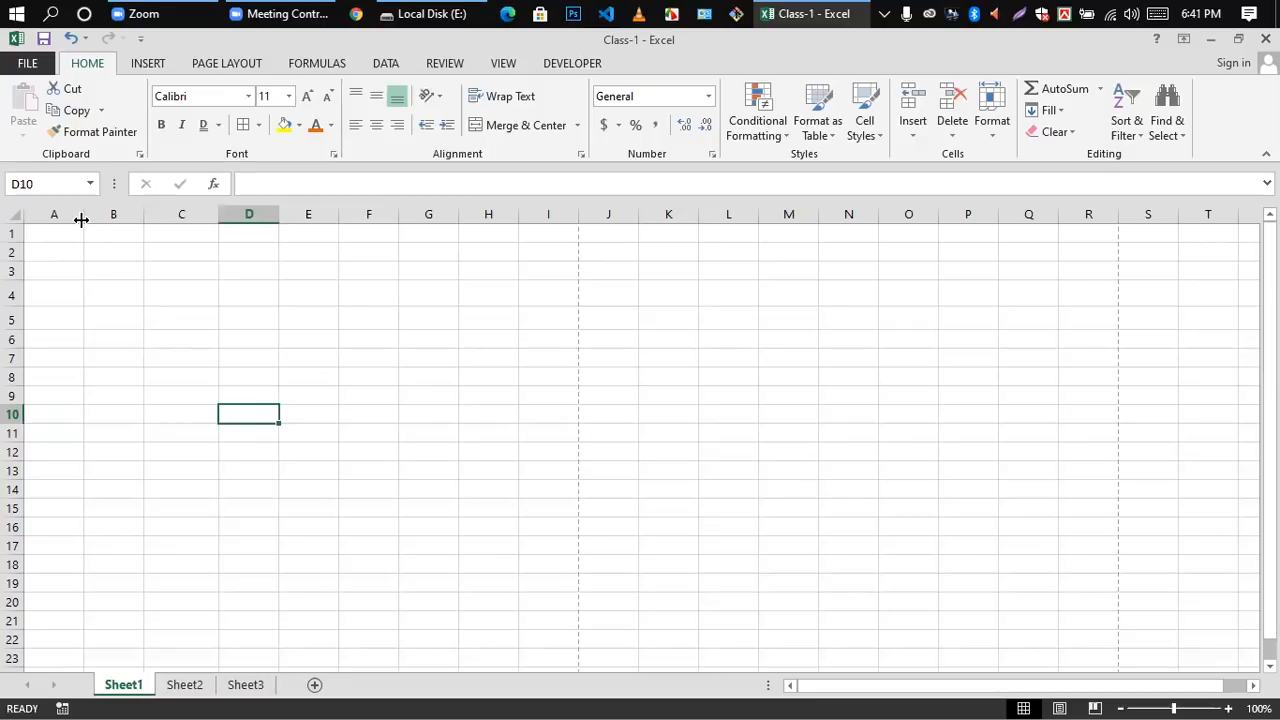
# Step: Widen columns A and B, then try a taller row 1 and auto-fit it back to its standard height
pyautogui.moveTo(84, 213); pyautogui.dragTo(338, 212)
pyautogui.click(269, 240)
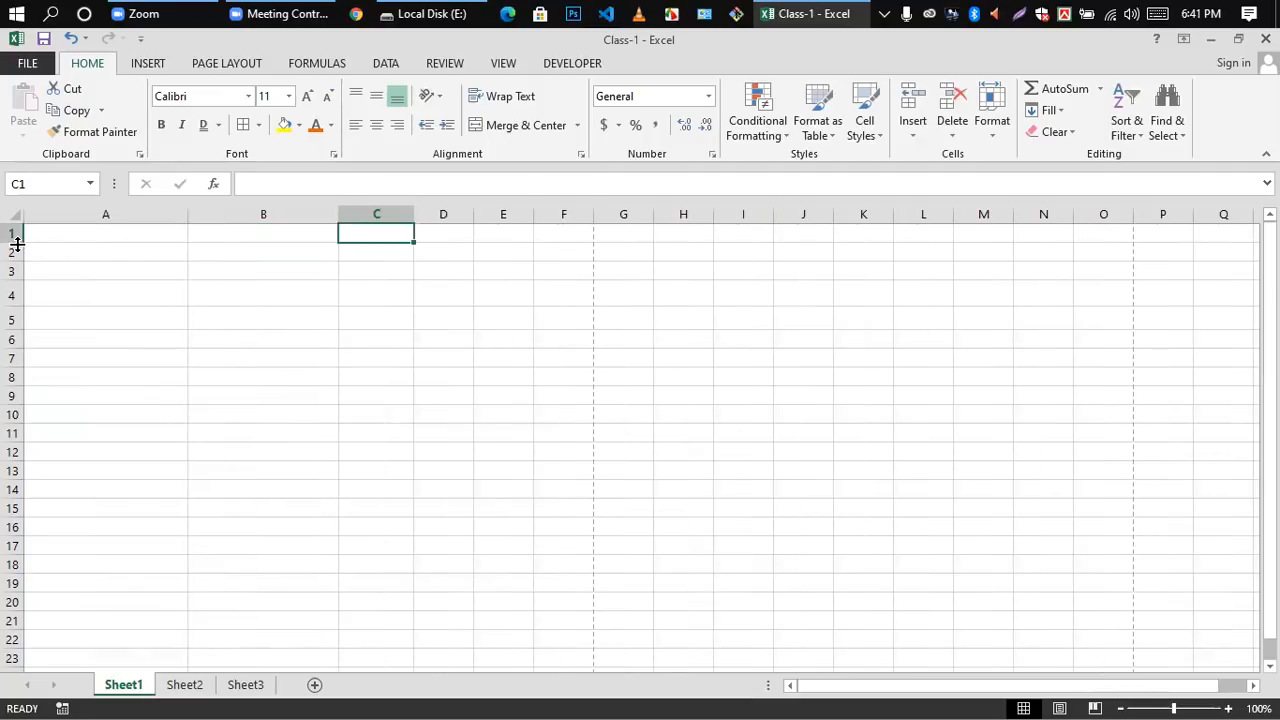
pyautogui.moveTo(15, 242); pyautogui.dragTo(8, 286)
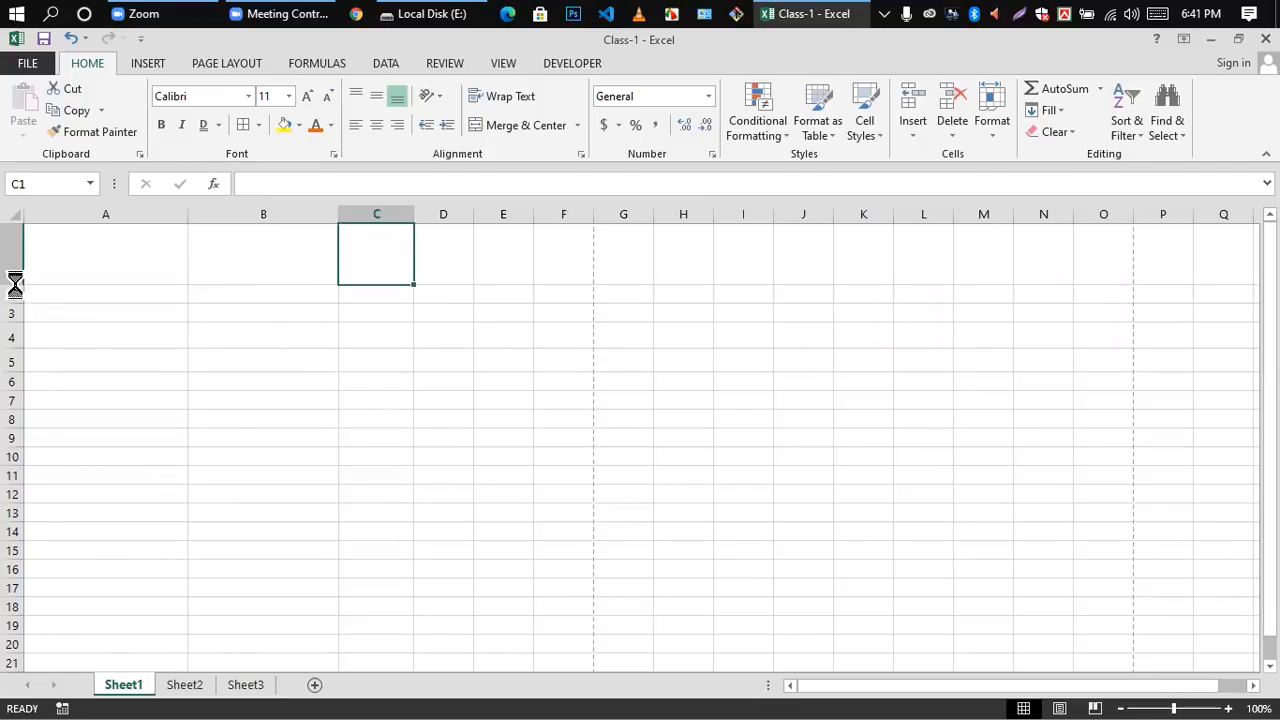
pyautogui.doubleClick(8, 286)
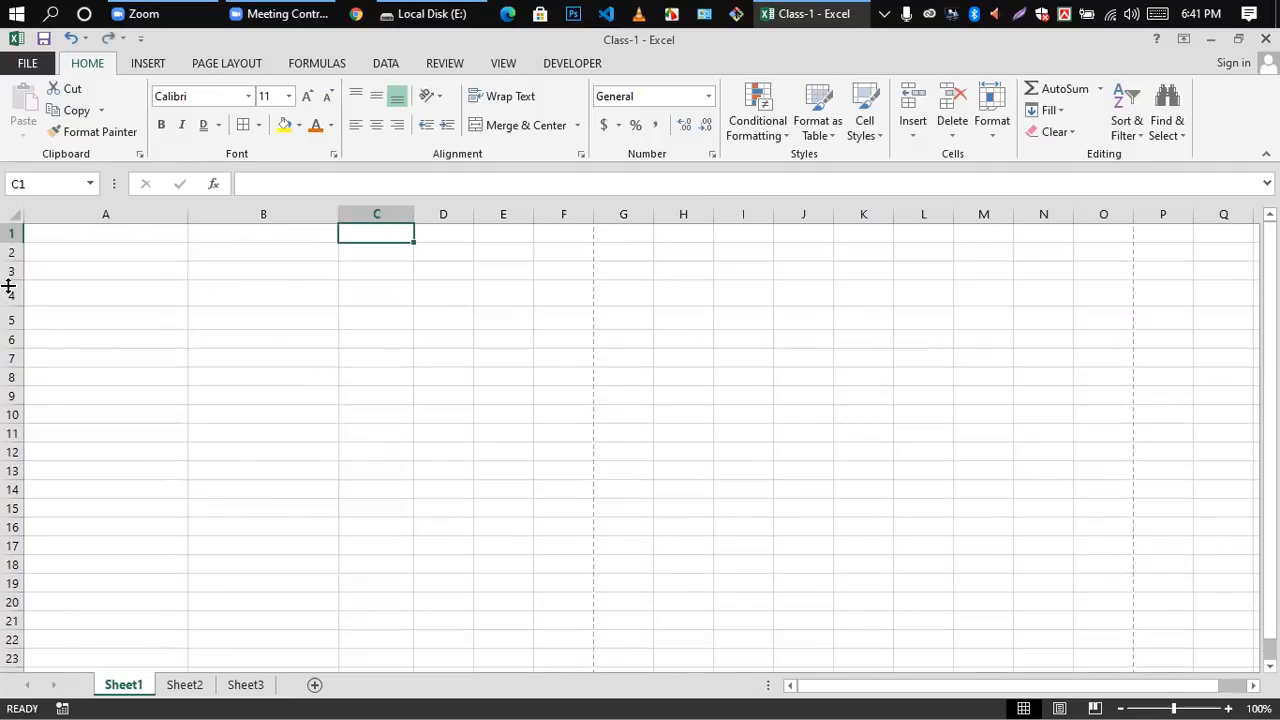
# Step: Enter a person's first name in lowercase in cell A1
pyautogui.doubleClick(100, 235)
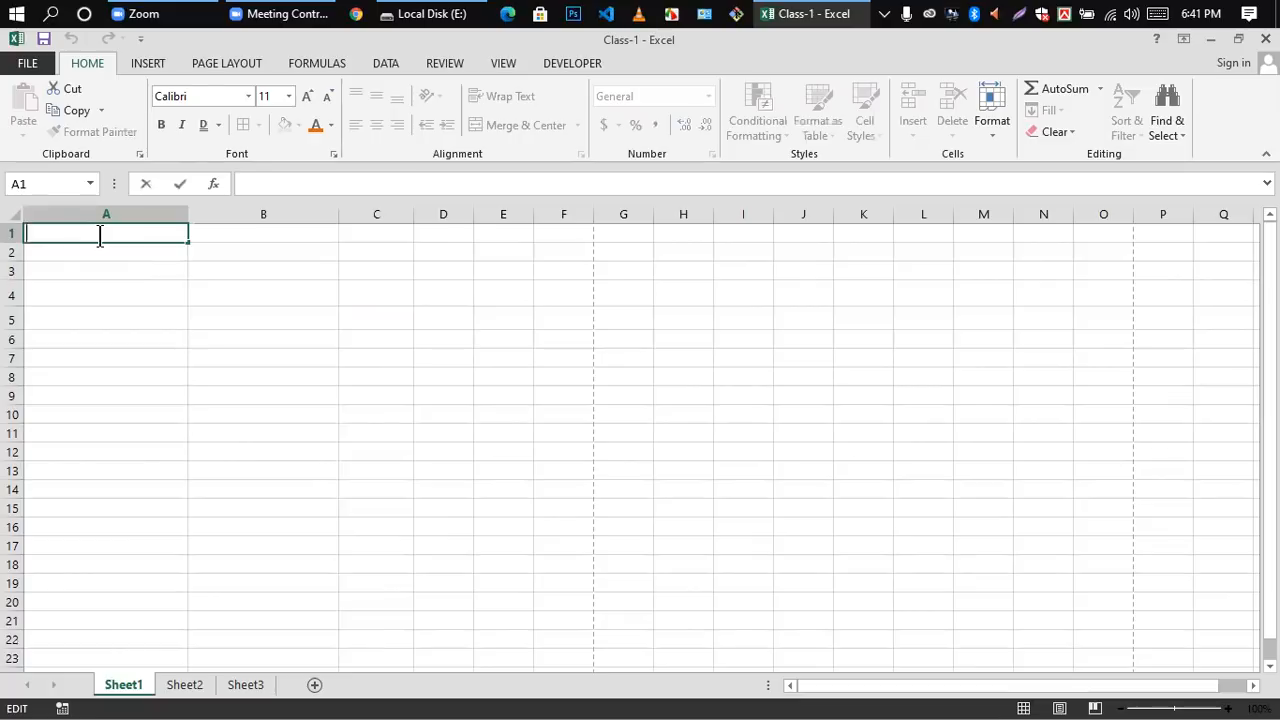
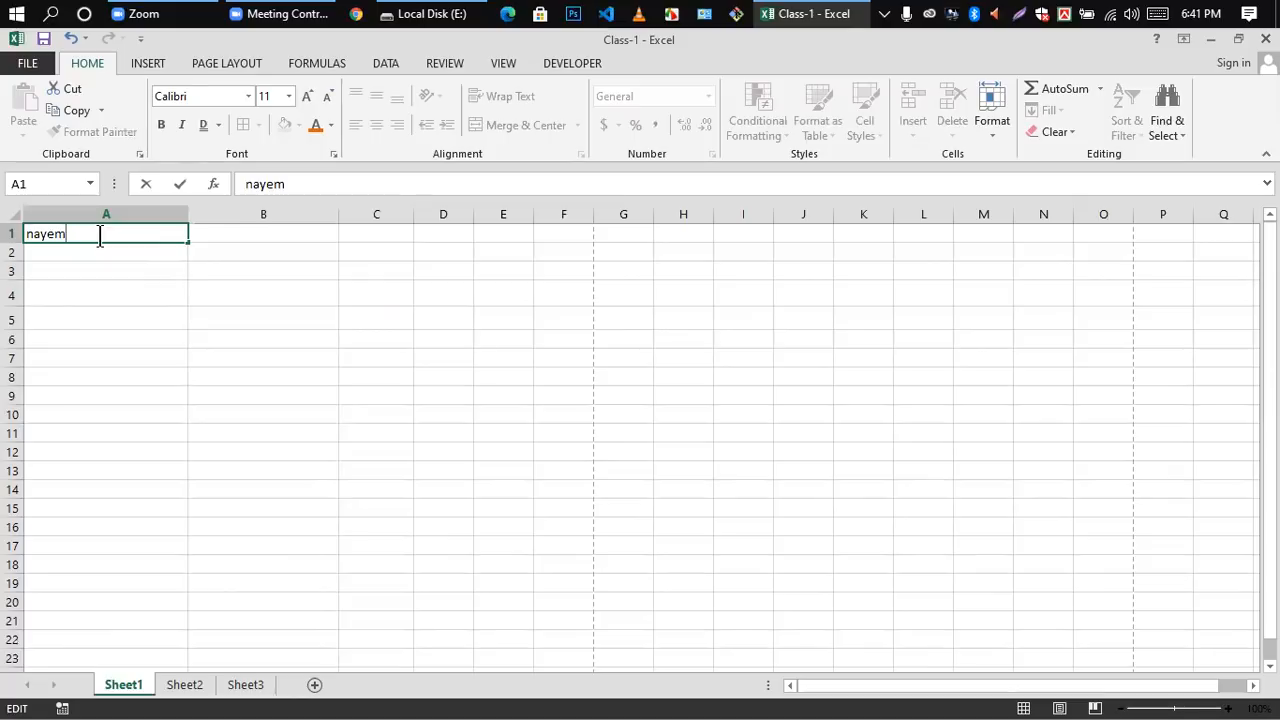
pyautogui.press('Return')
pyautogui.click(86, 286)
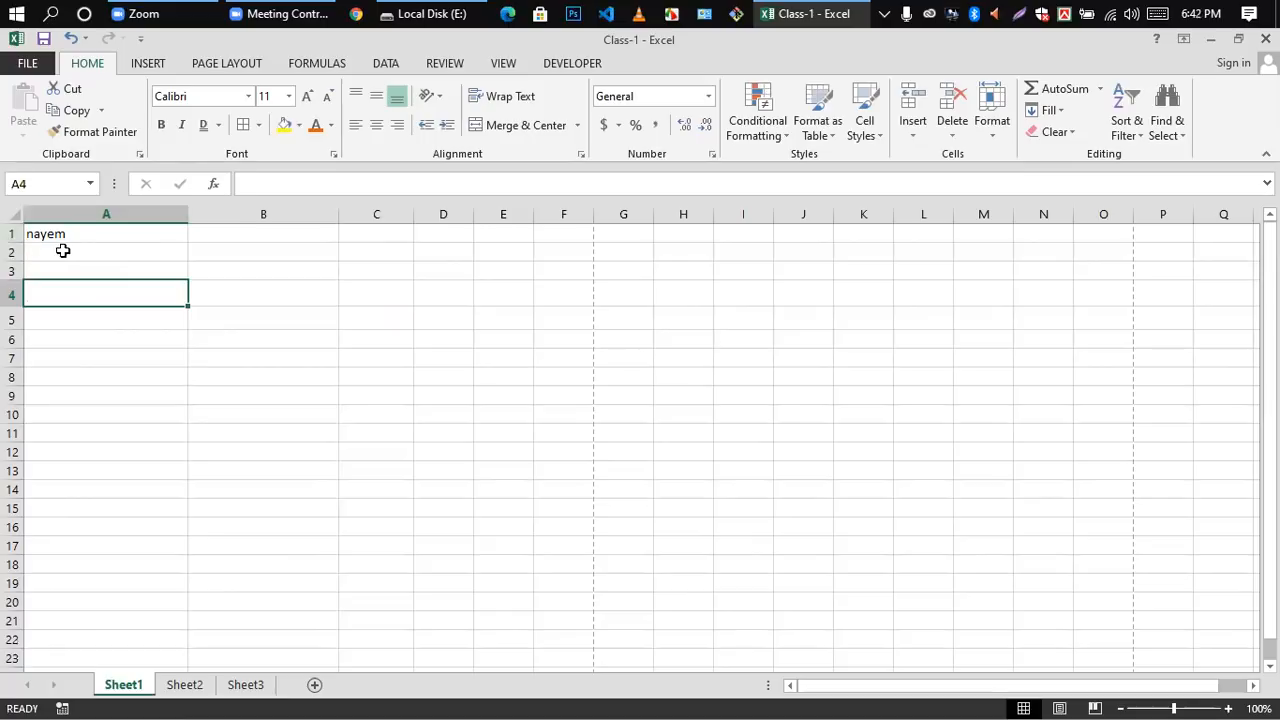
# Step: Narrow column A to a width of 9.14 (69 pixels) to fit the name in A1
pyautogui.doubleClick(86, 233)
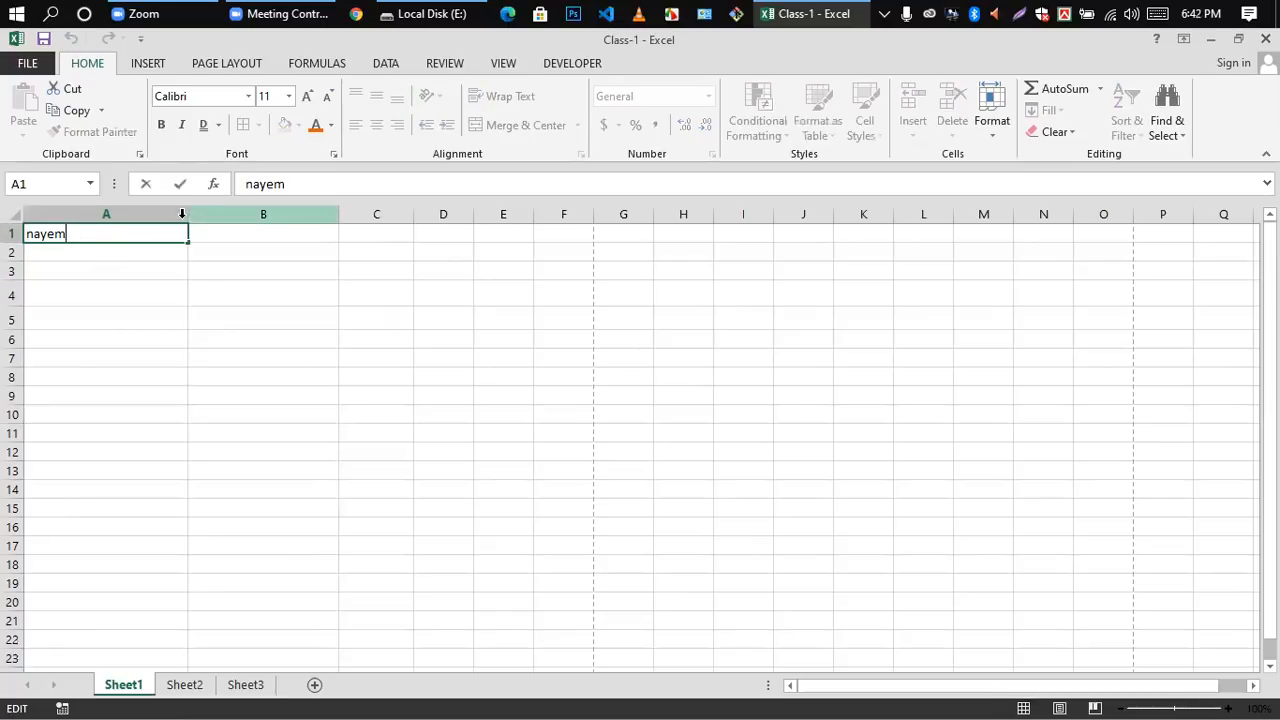
pyautogui.click(215, 270)
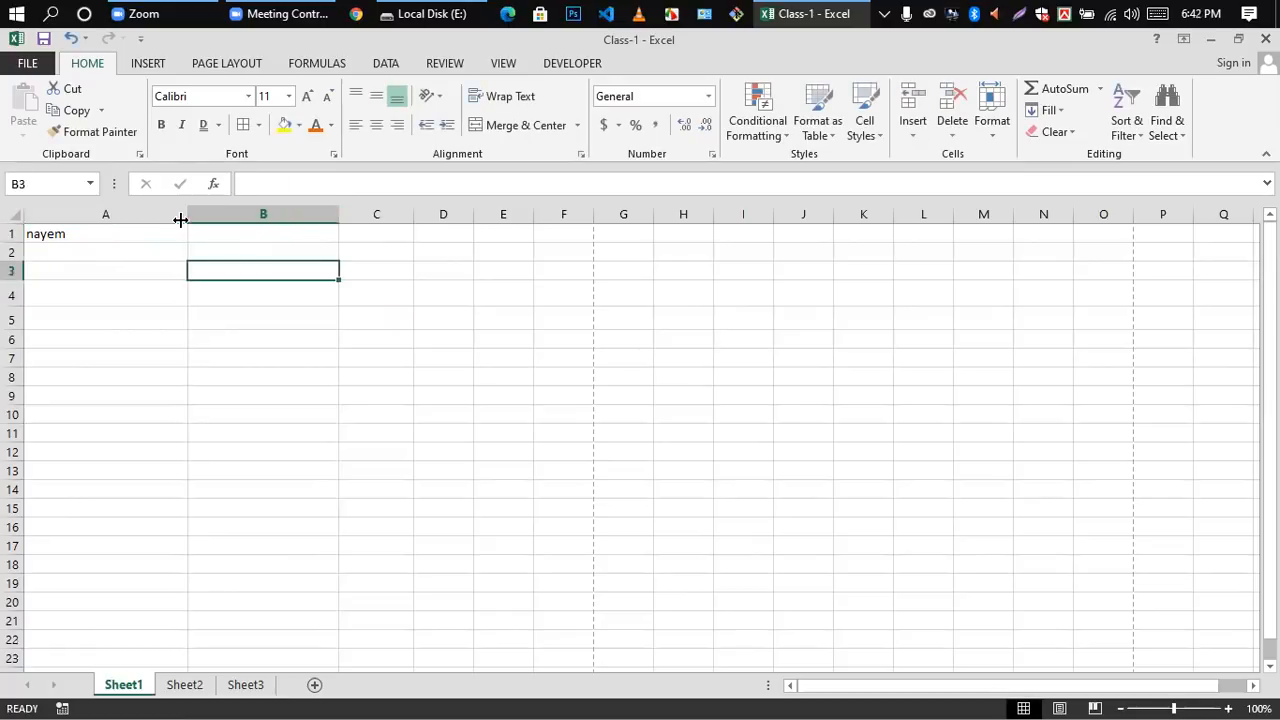
pyautogui.moveTo(187, 215); pyautogui.dragTo(88, 216)
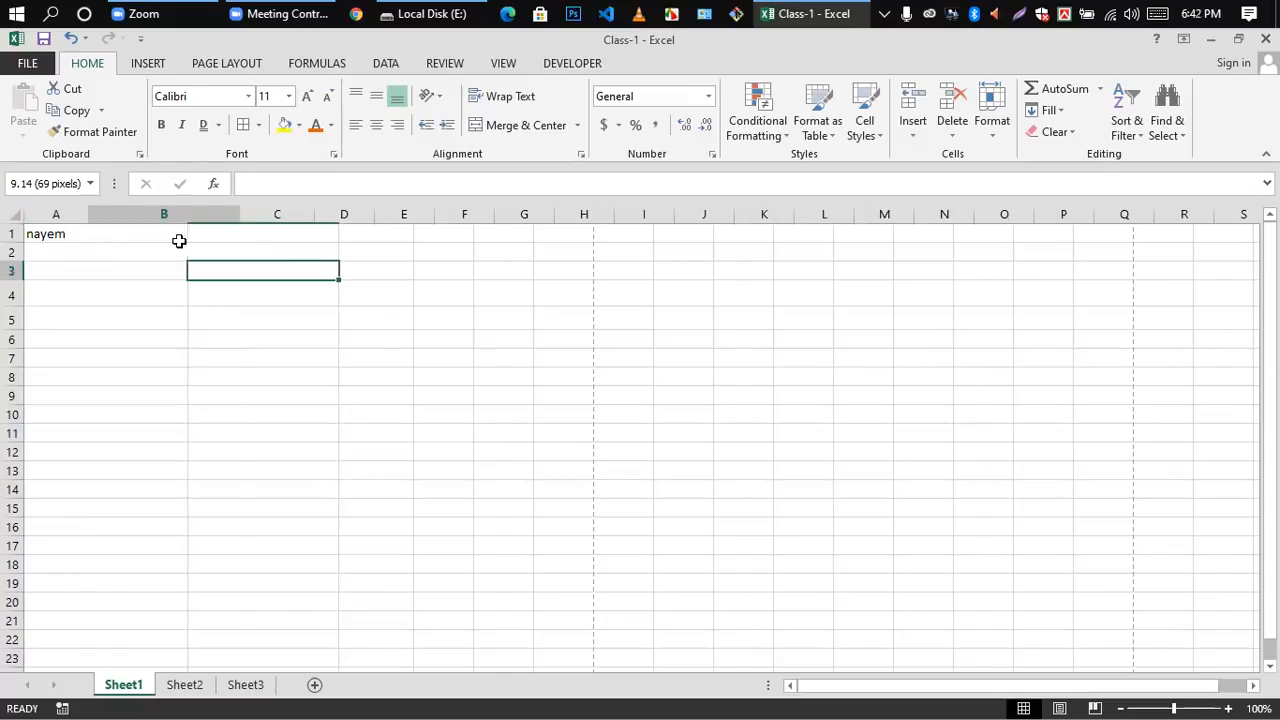
pyautogui.doubleClick(66, 232)
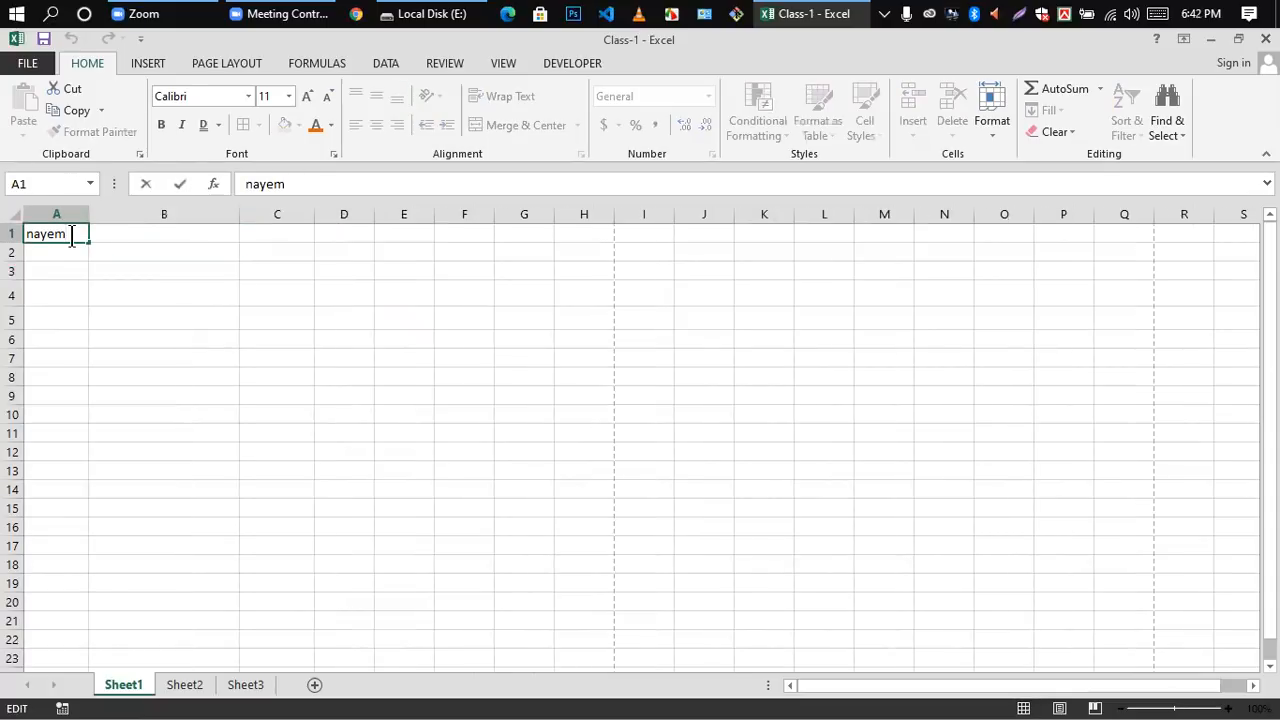
pyautogui.click(123, 338)
# Step: Insert a line break after the name in A1, add the surname on the second line, and end it with another line break
pyautogui.doubleClick(67, 232)
pyautogui.hotkey('alt', 'Return')
pyautogui.press('Return')
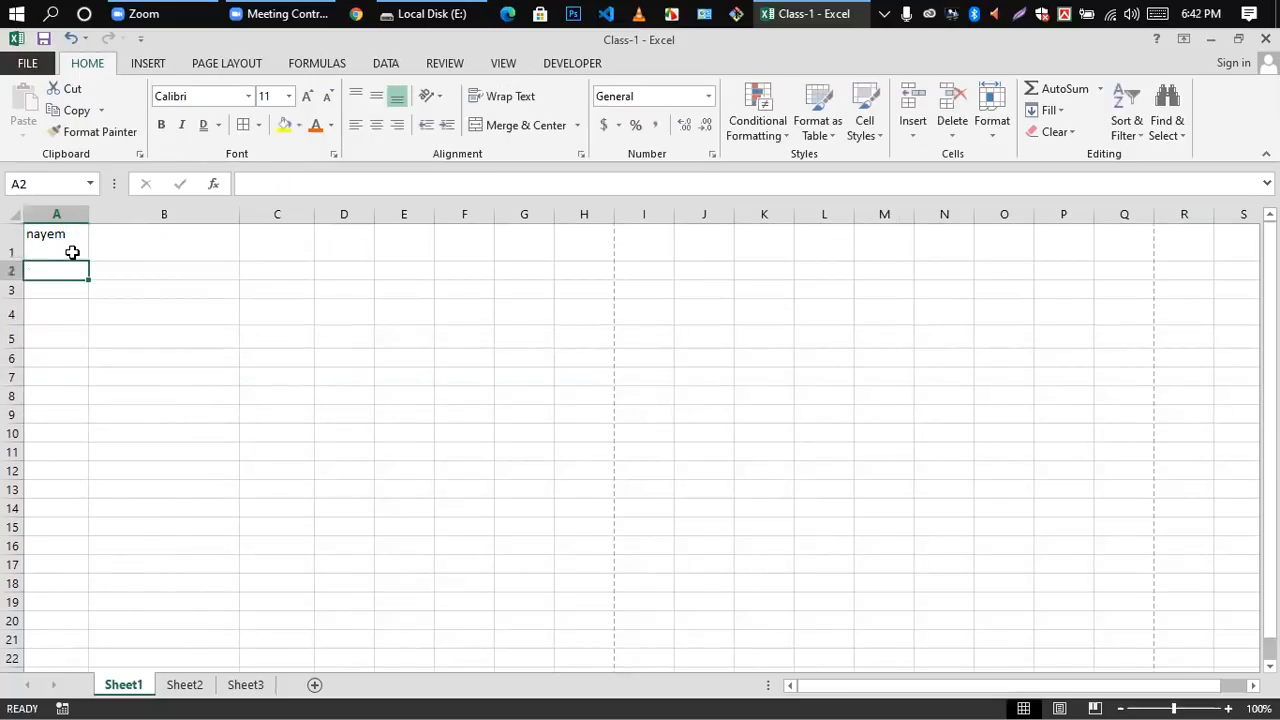
pyautogui.click(63, 251)
pyautogui.doubleClick(63, 251)
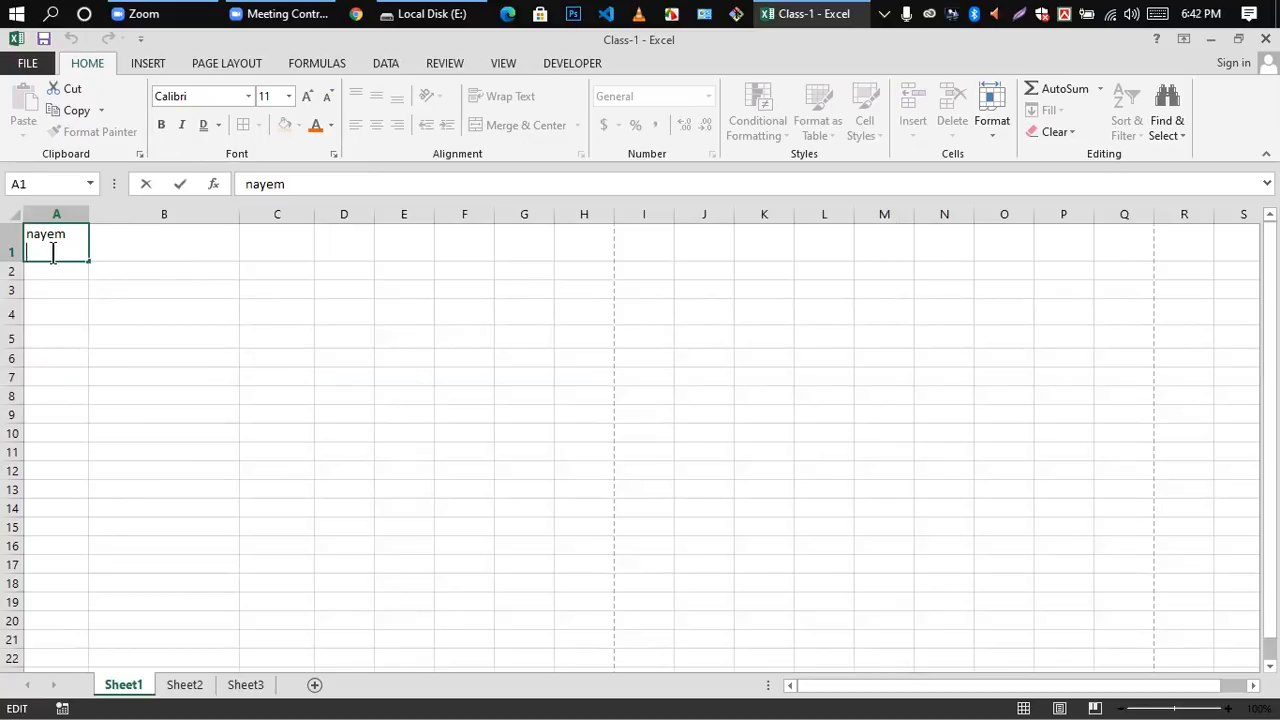
pyautogui.hotkey('alt', 'Return')
pyautogui.click(195, 393)
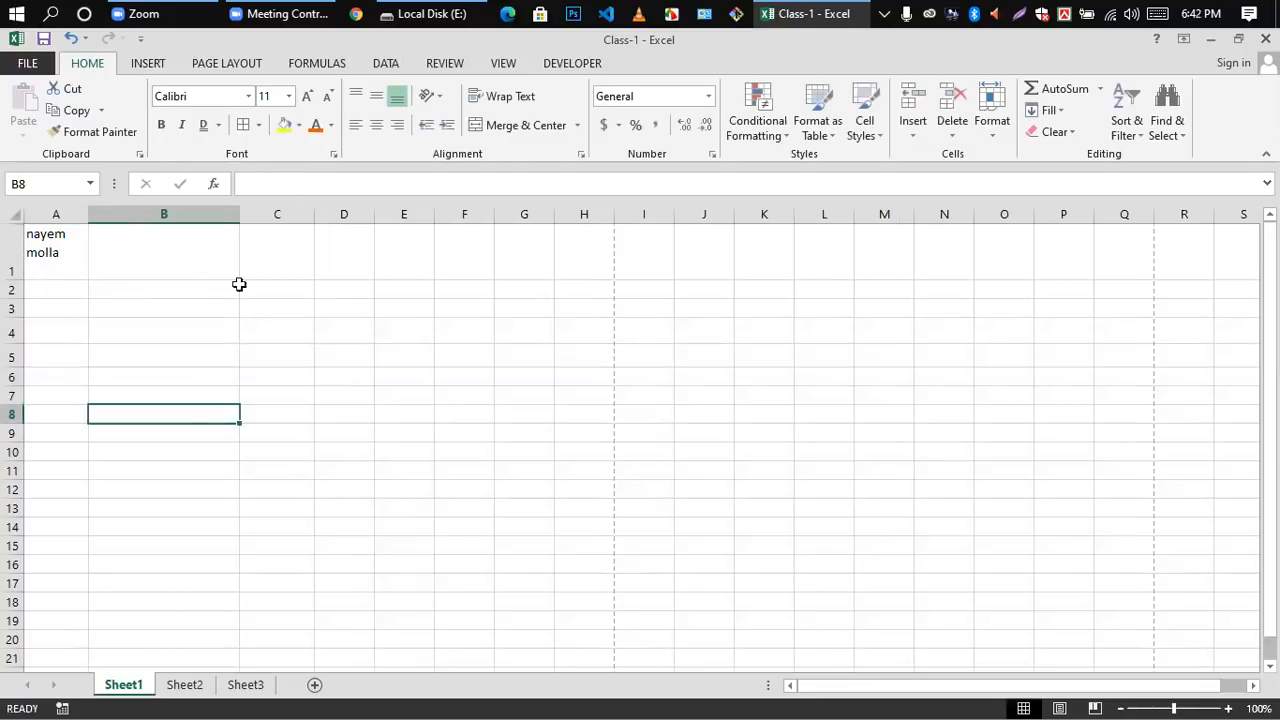
# Step: Delete the multi-line name from cell A1
pyautogui.doubleClick(41, 275)
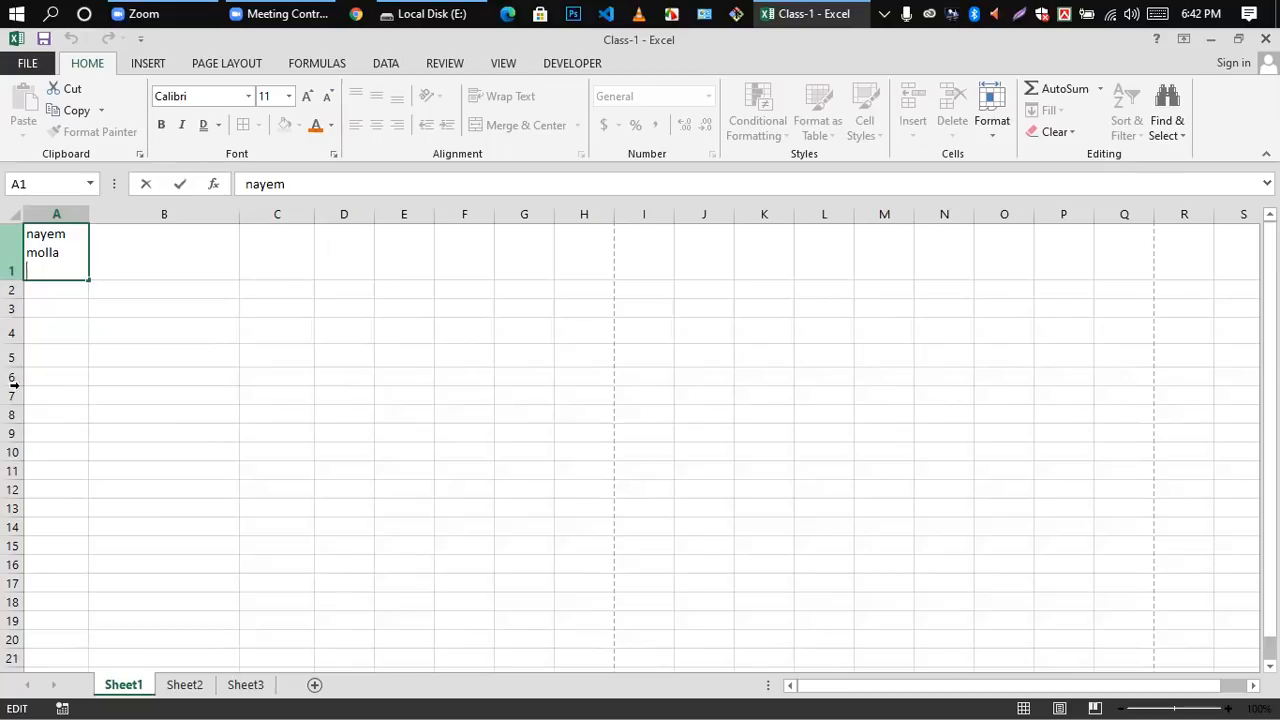
pyautogui.click(104, 258)
pyautogui.click(62, 253)
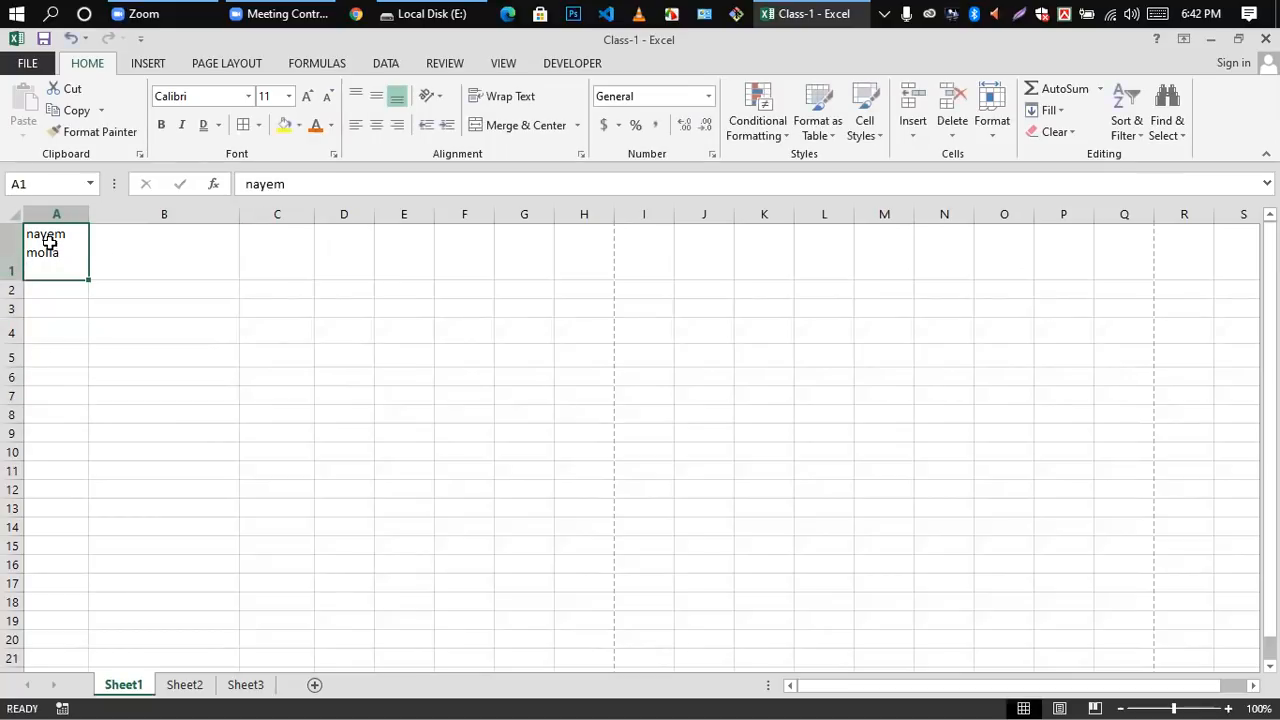
pyautogui.press('Delete')
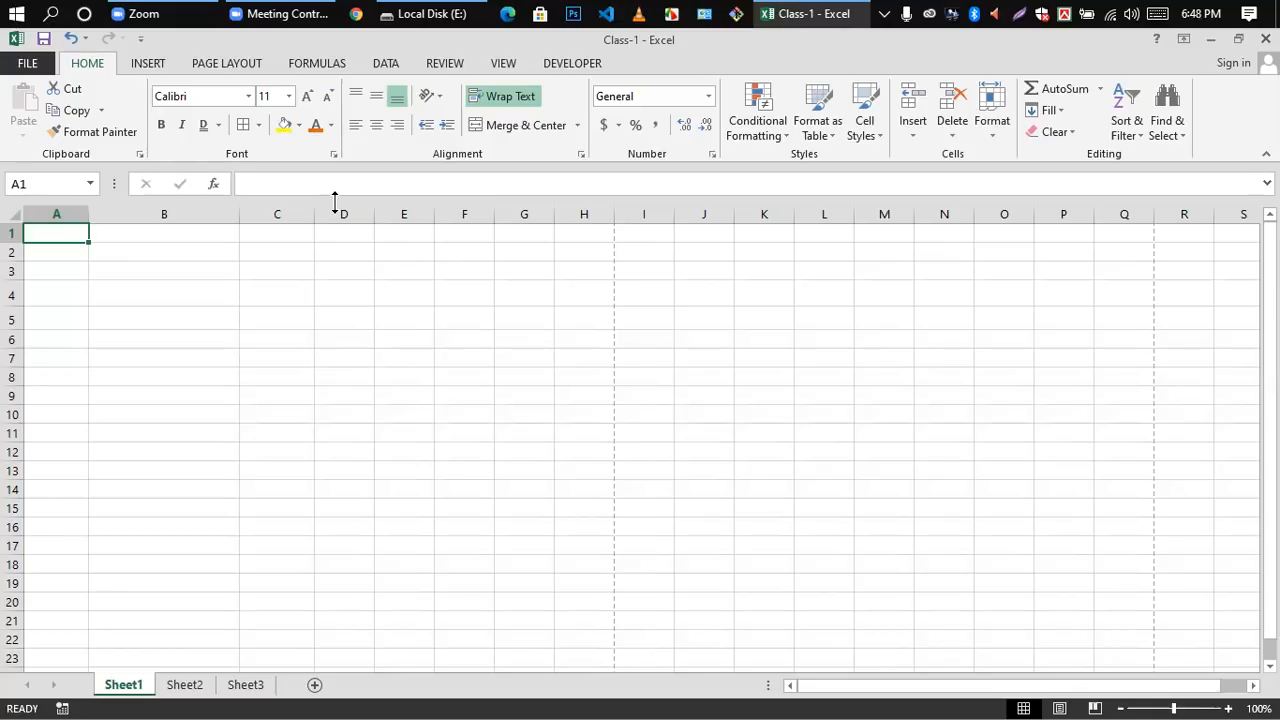
# Step: Enter a person's first name with a capital initial in cell B2
pyautogui.click(250, 338)
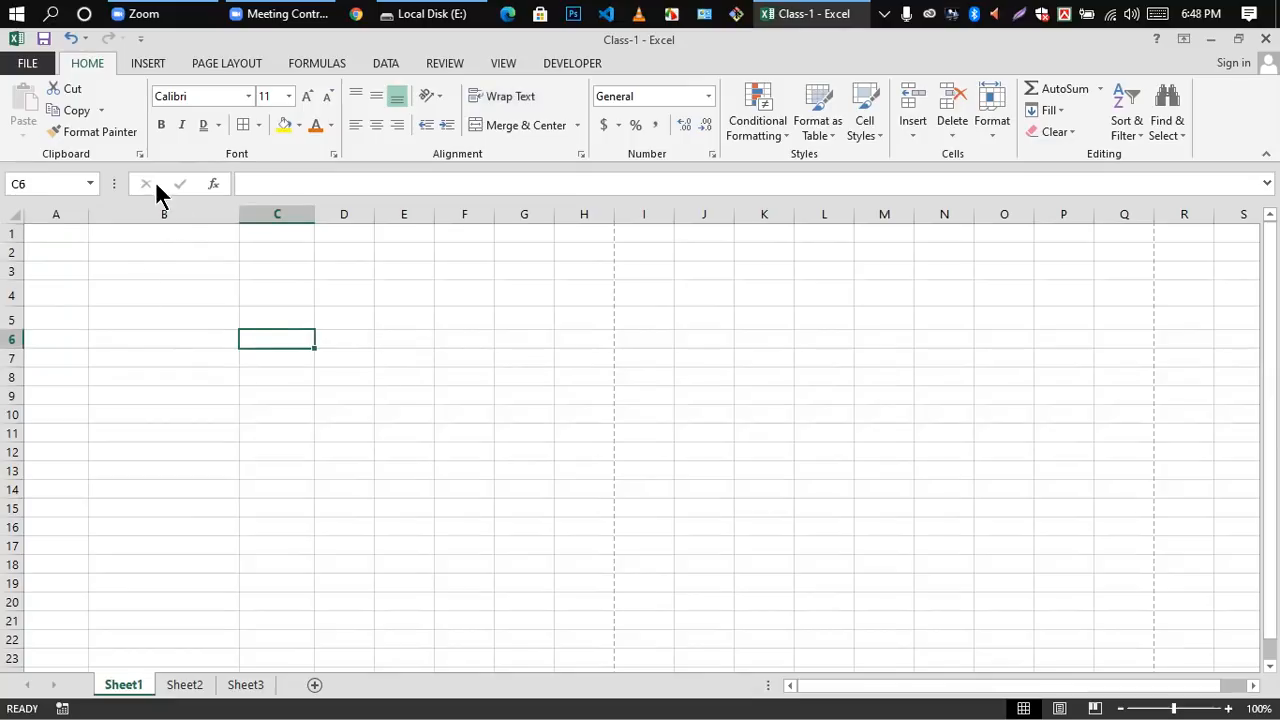
pyautogui.click(164, 271)
pyautogui.doubleClick(163, 252)
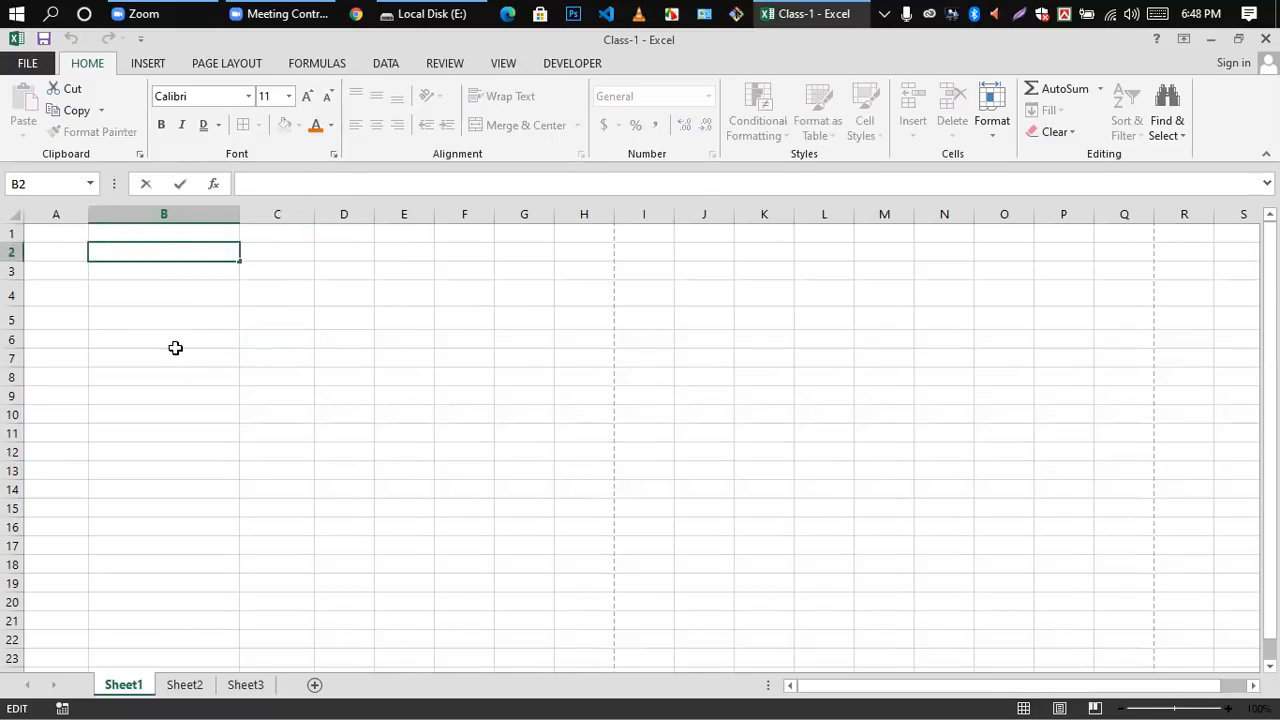
pyautogui.moveTo(174, 351); pyautogui.dragTo(170, 341)
pyautogui.doubleClick(137, 252)
pyautogui.write('Nayem')
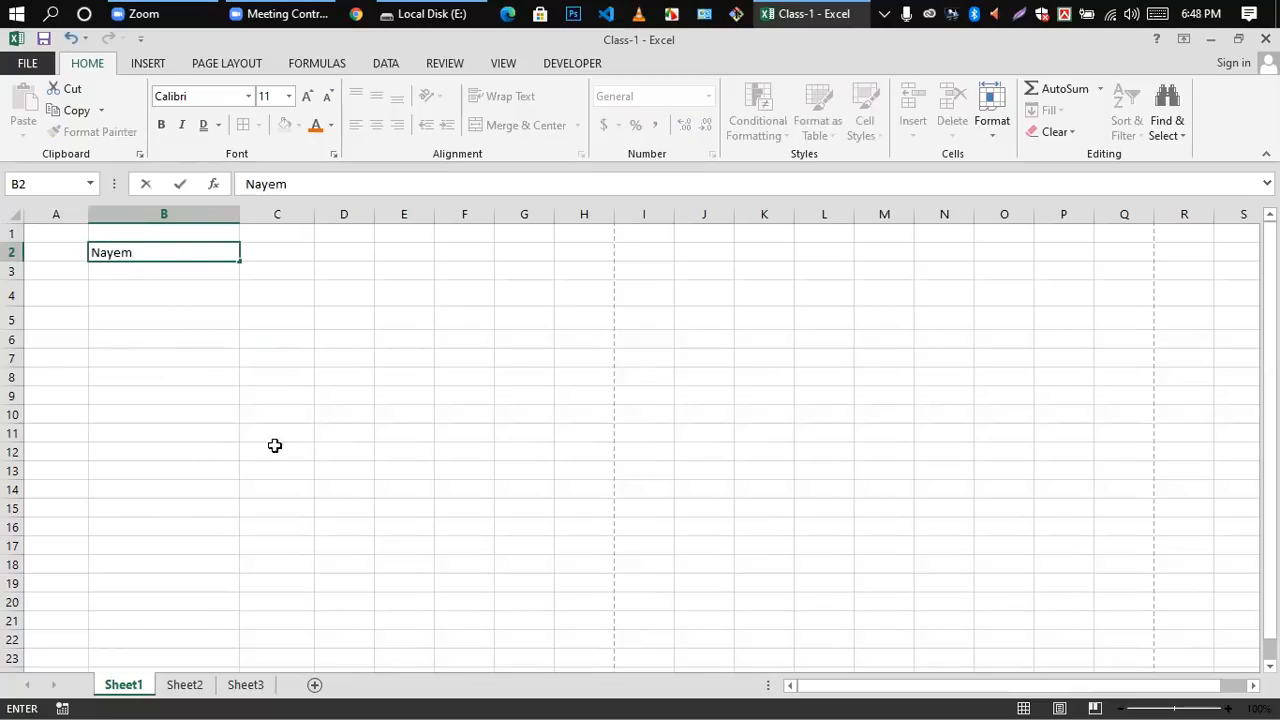
pyautogui.click(242, 458)
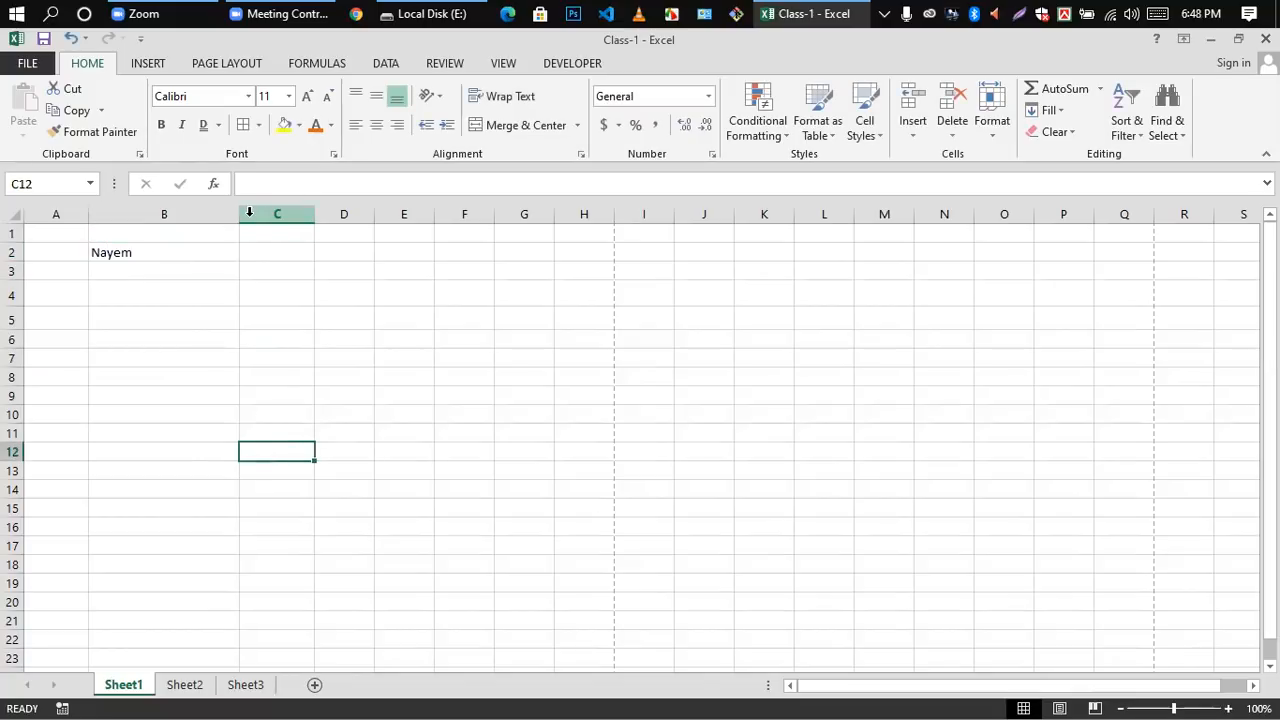
# Step: Center the name horizontally in cell B2
pyautogui.click(128, 268)
pyautogui.doubleClick(114, 256)
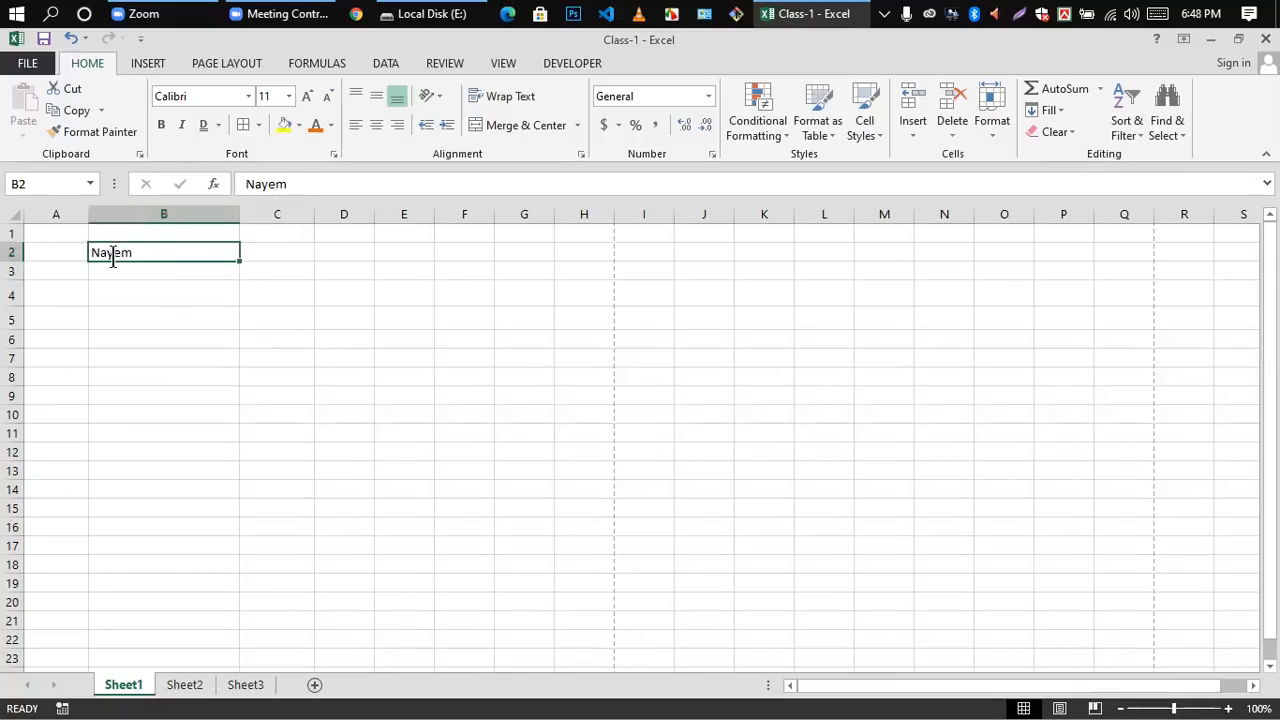
pyautogui.click(173, 301)
pyautogui.click(116, 251)
pyautogui.click(123, 291)
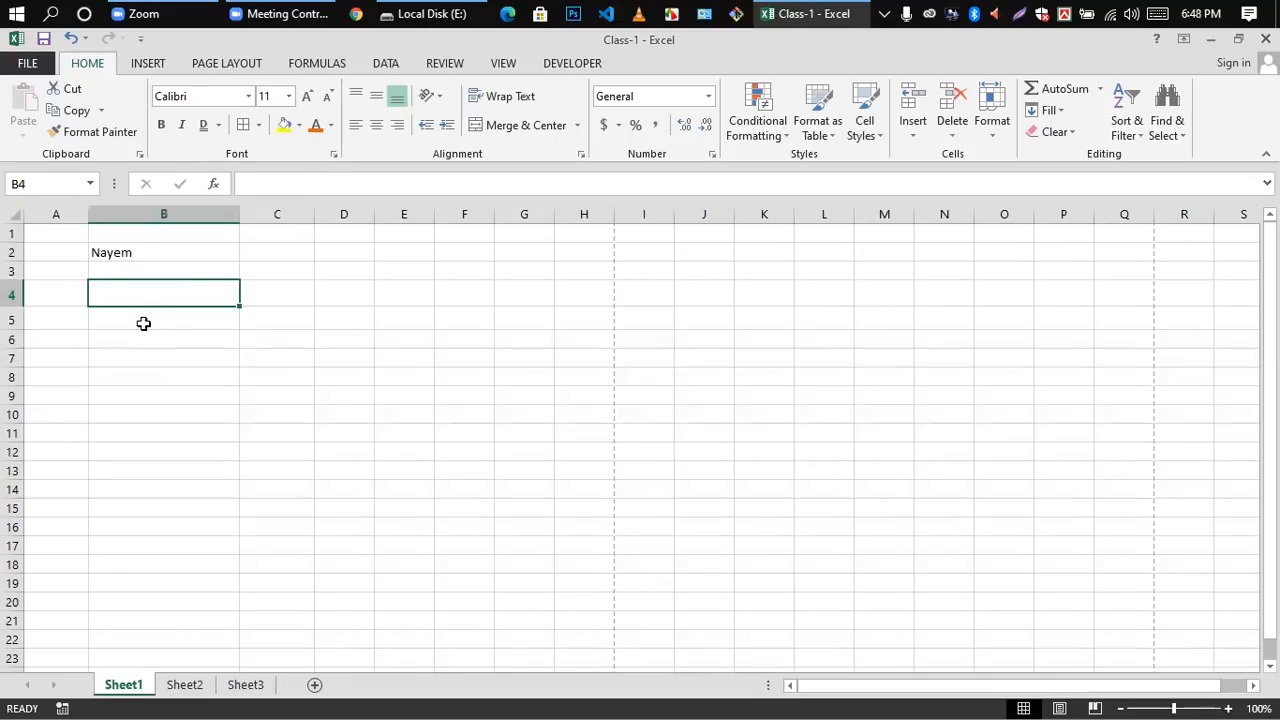
pyautogui.click(110, 252)
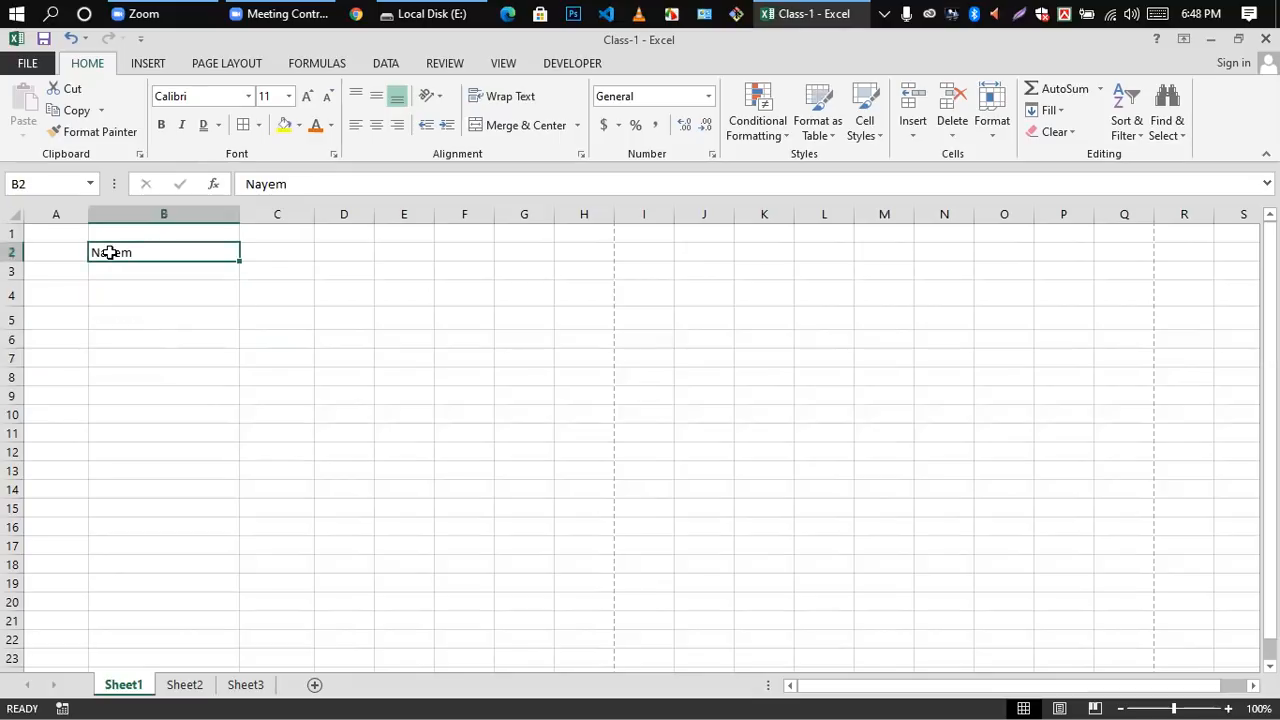
pyautogui.click(378, 126)
pyautogui.click(252, 286)
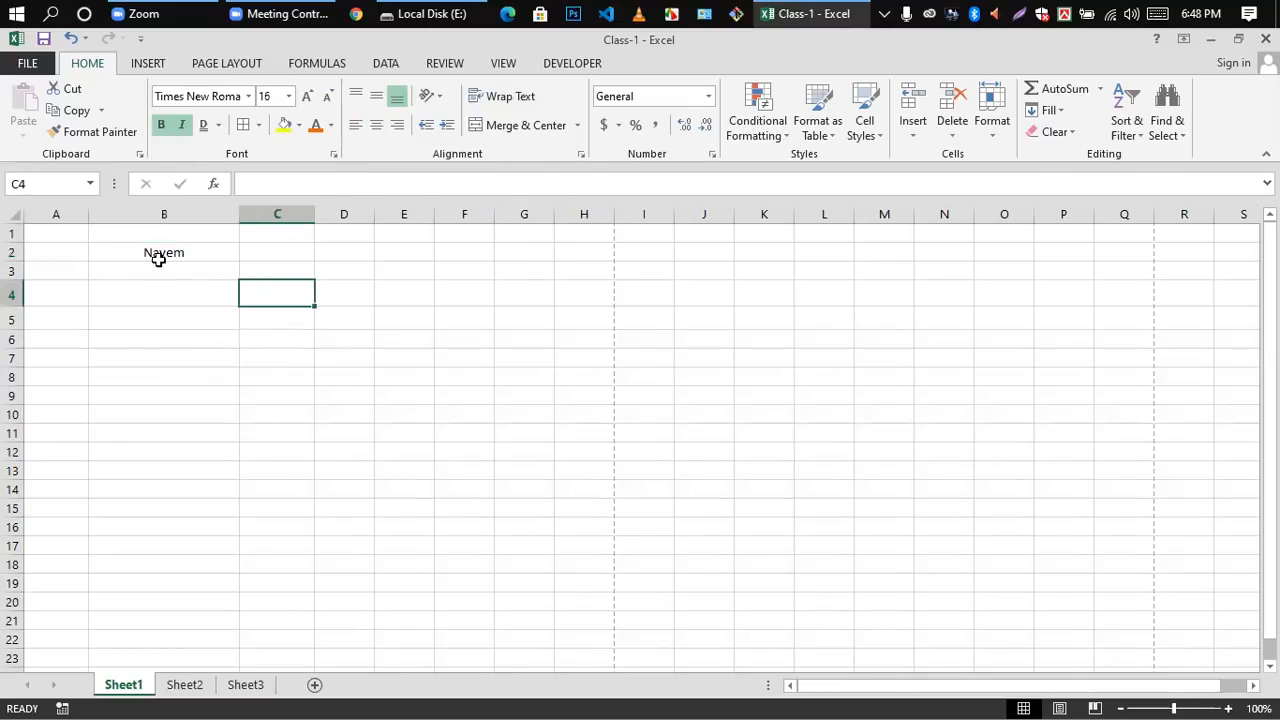
pyautogui.click(159, 256)
pyautogui.click(175, 296)
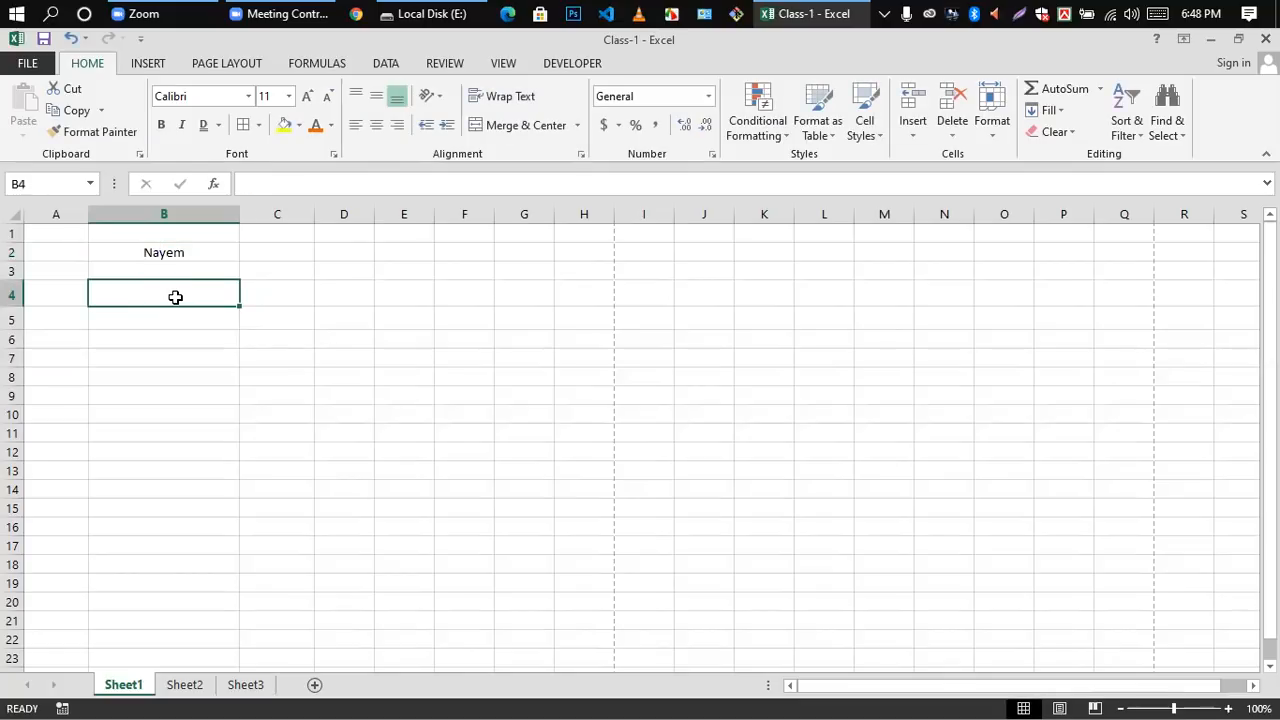
pyautogui.click(348, 312)
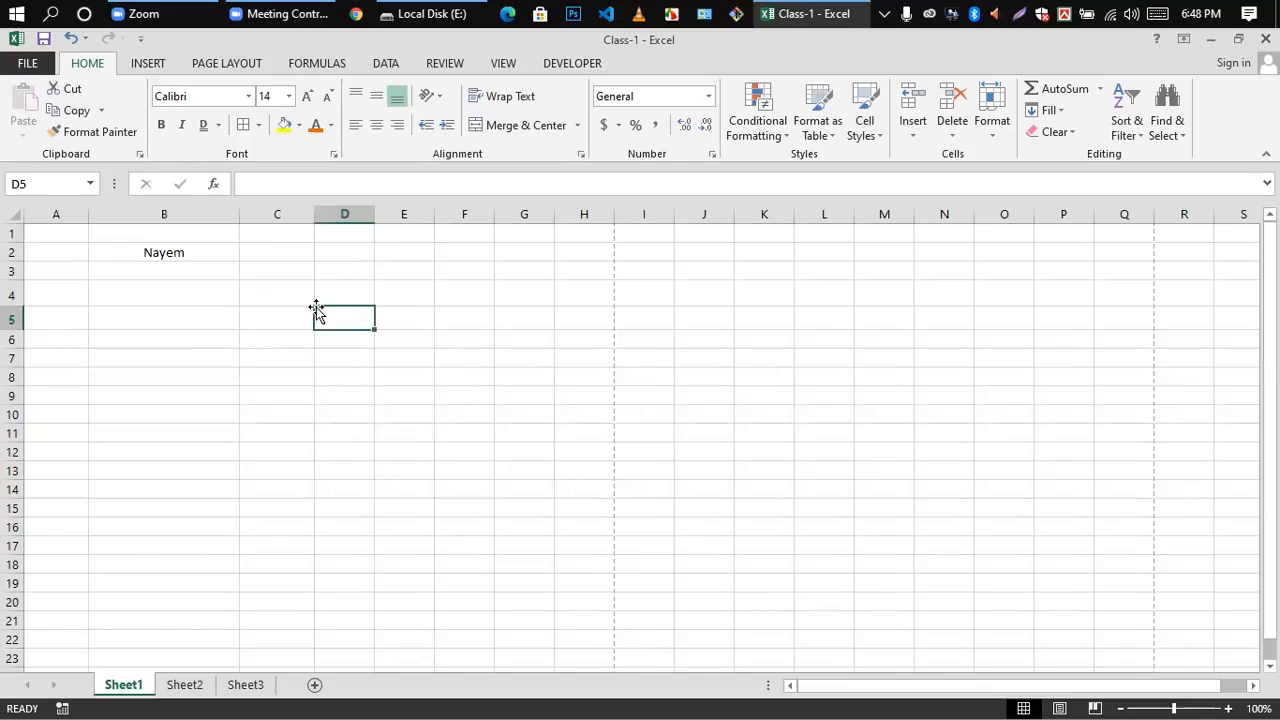
pyautogui.click(192, 271)
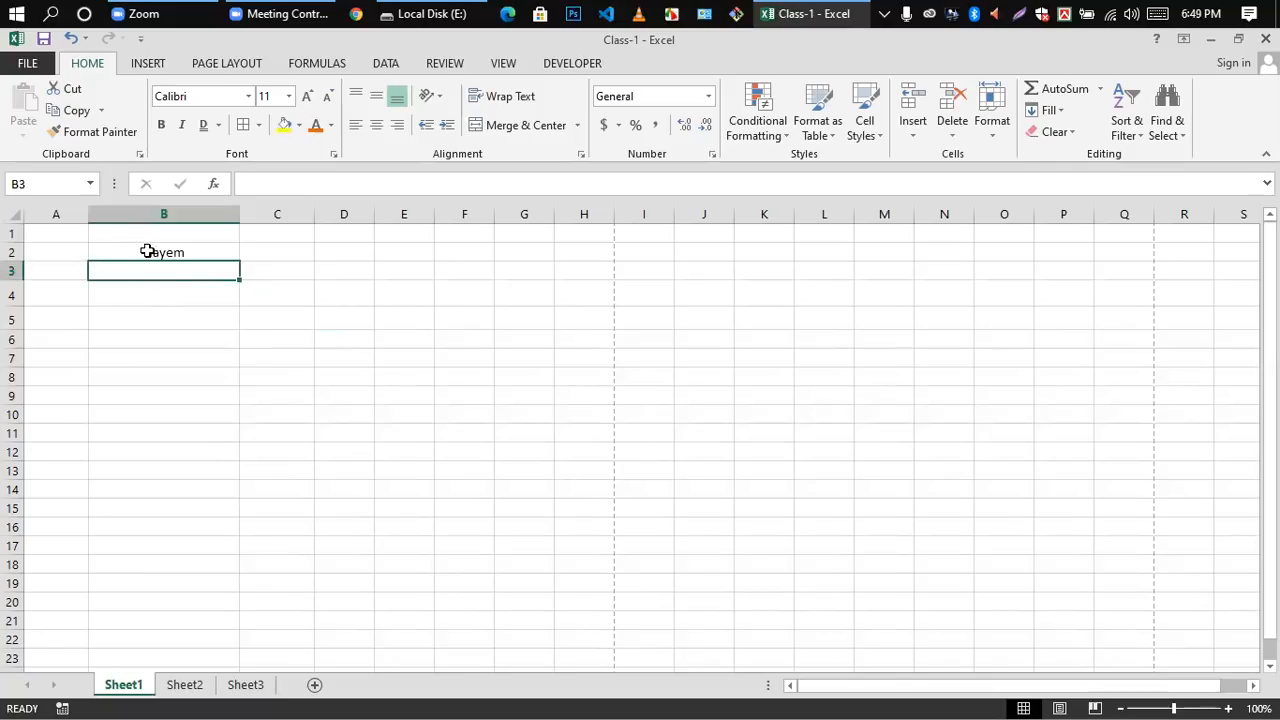
pyautogui.click(149, 251)
pyautogui.doubleClick(143, 253)
pyautogui.doubleClick(177, 252)
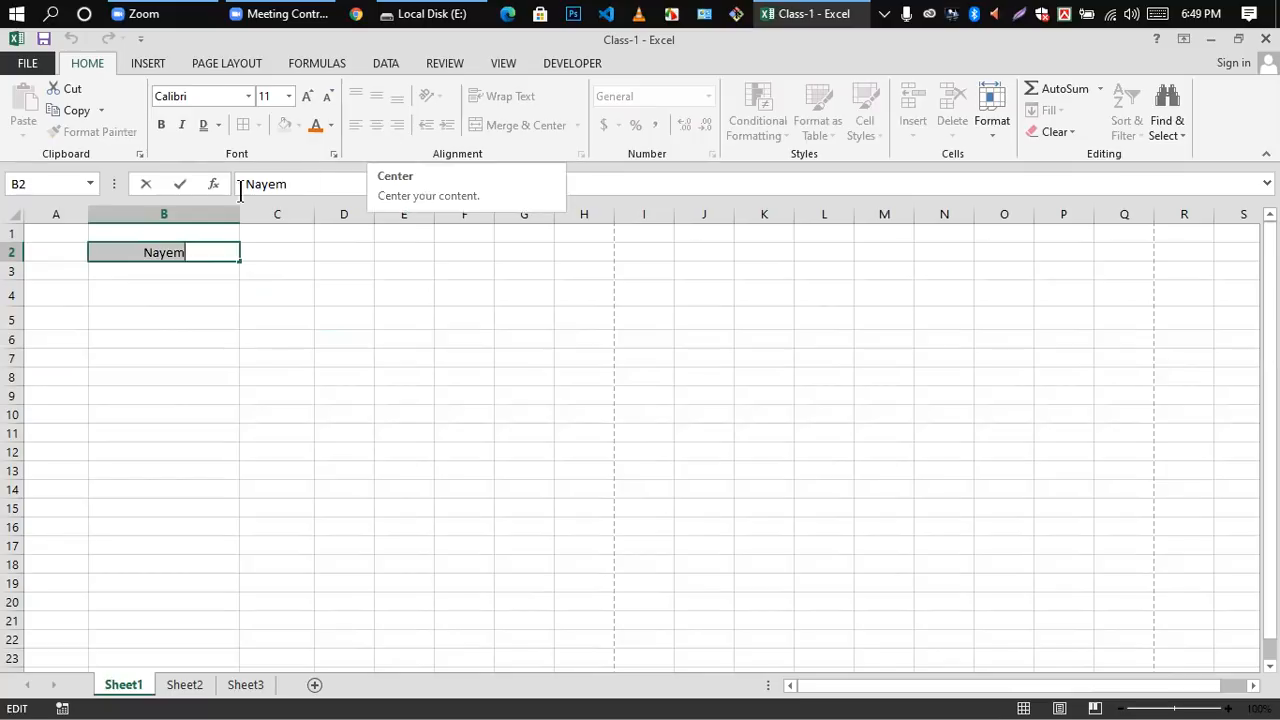
pyautogui.click(196, 273)
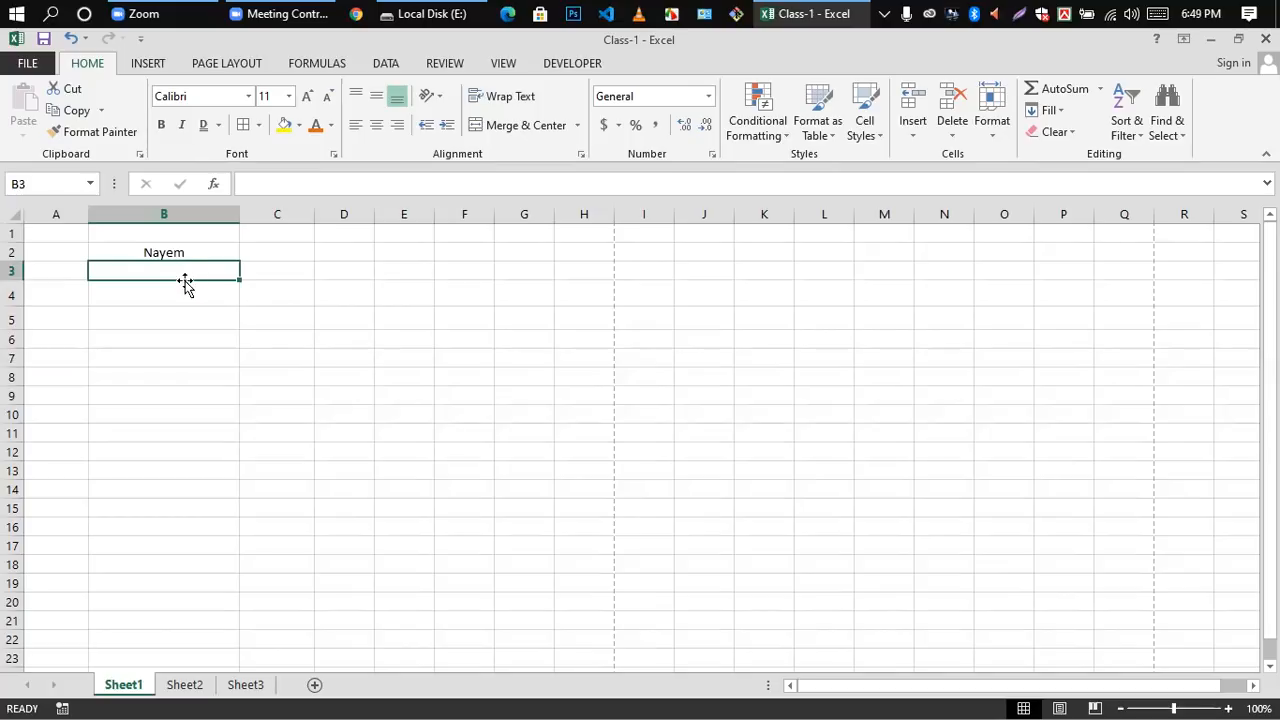
pyautogui.click(167, 252)
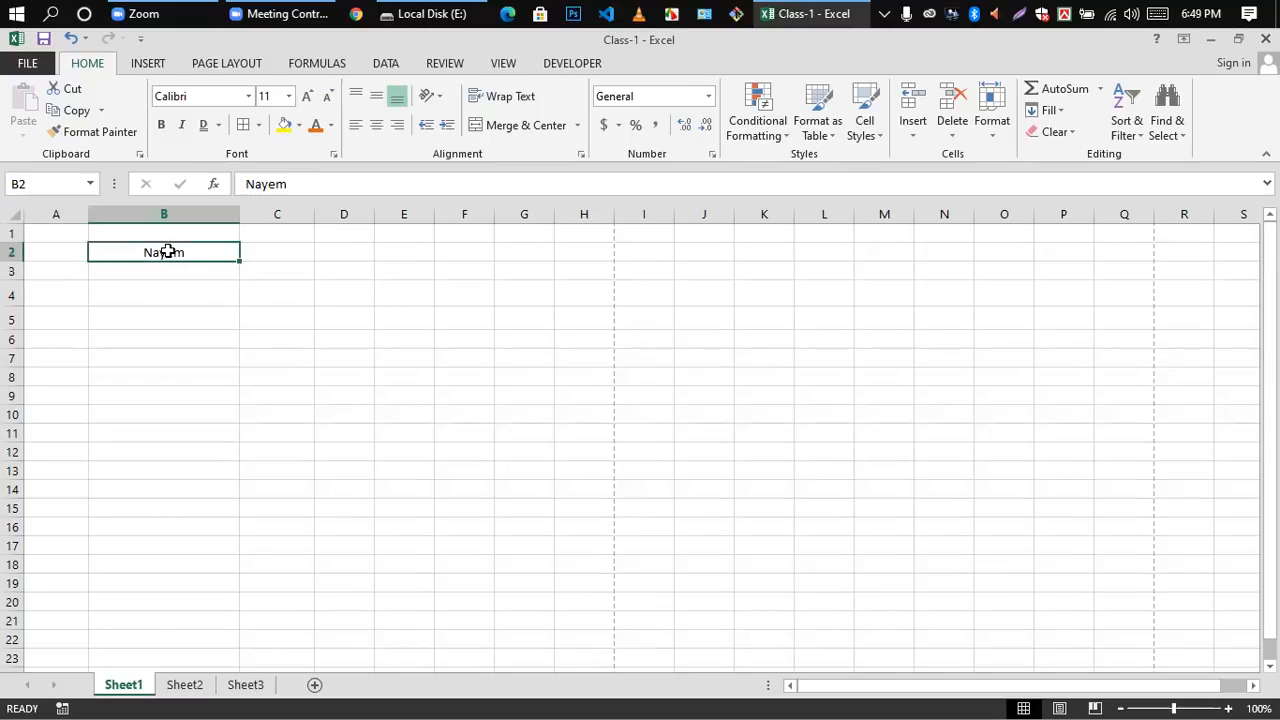
pyautogui.click(177, 287)
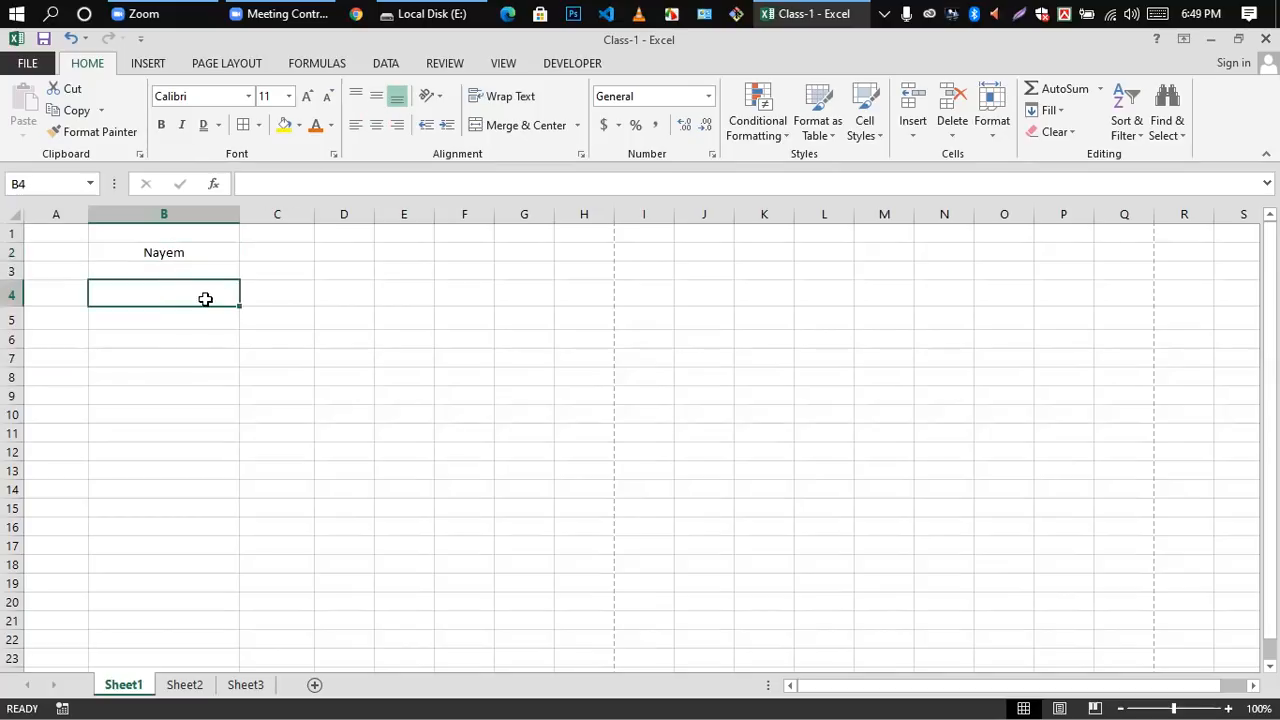
pyautogui.click(155, 253)
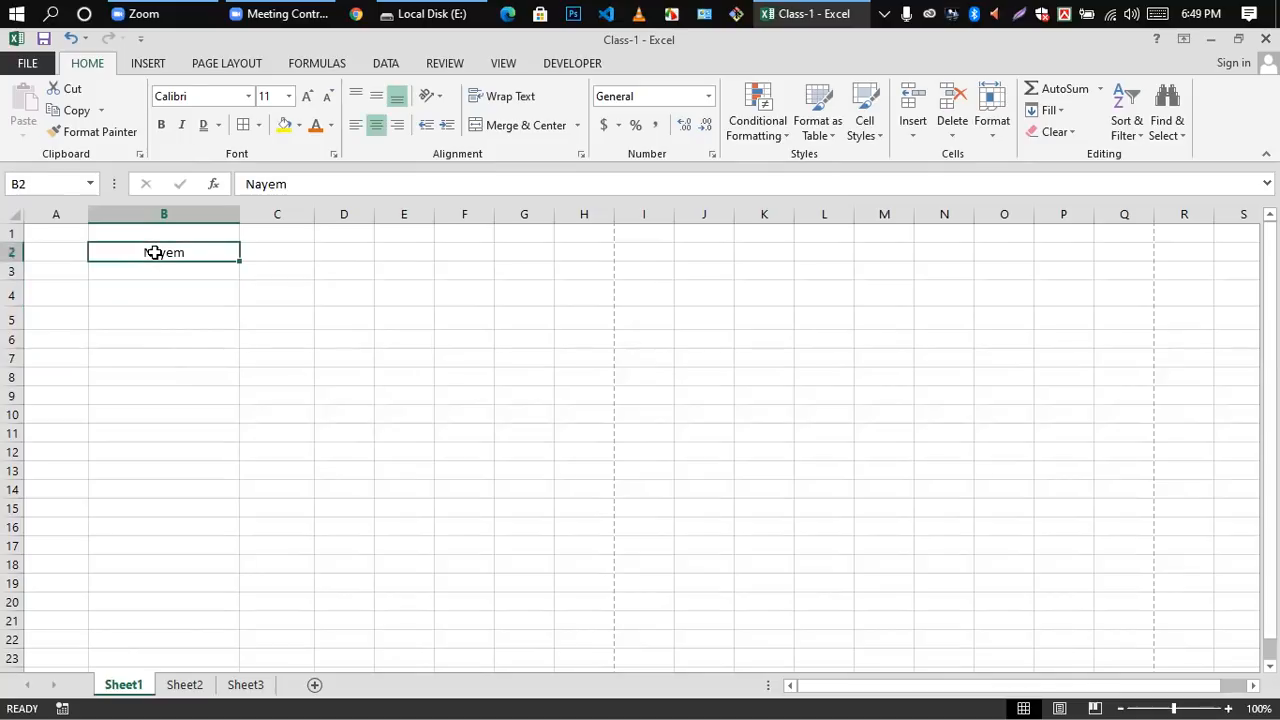
pyautogui.click(142, 473)
pyautogui.click(153, 253)
pyautogui.click(148, 270)
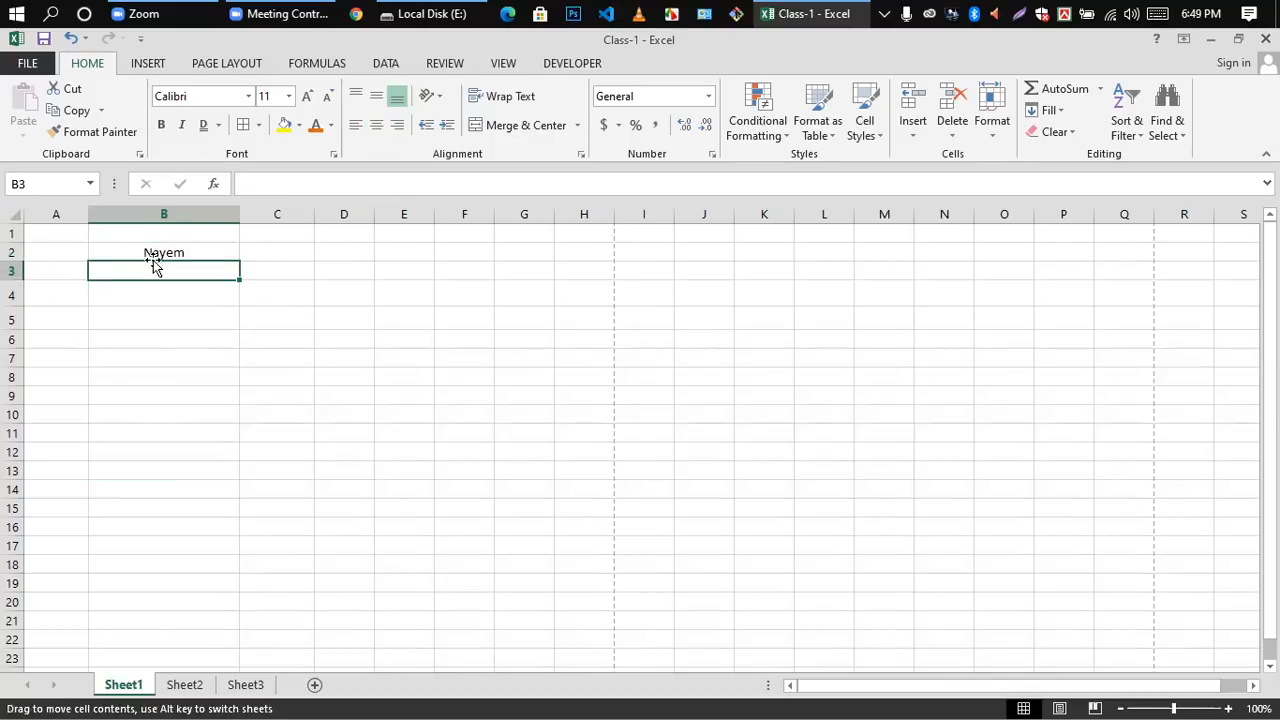
pyautogui.click(155, 247)
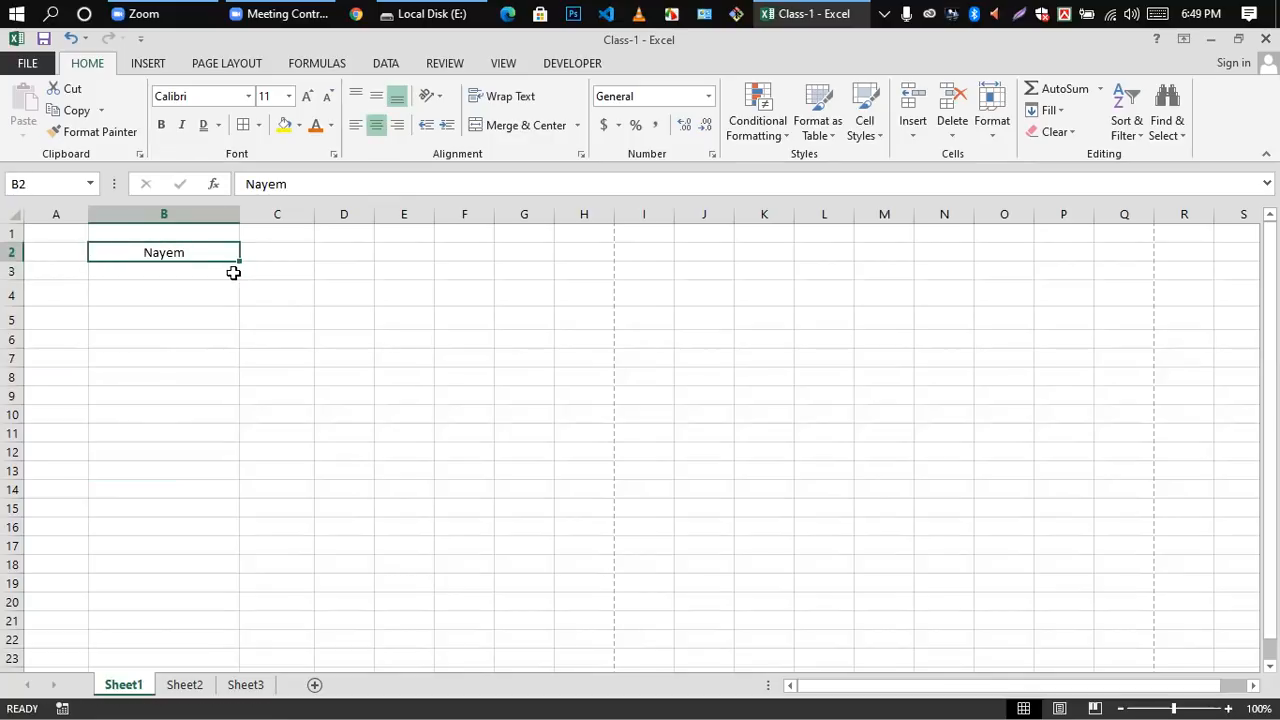
pyautogui.click(155, 318)
pyautogui.click(152, 252)
pyautogui.click(166, 292)
# Step: Try left and right alignment on the name in B2 and return it to centered
pyautogui.click(166, 252)
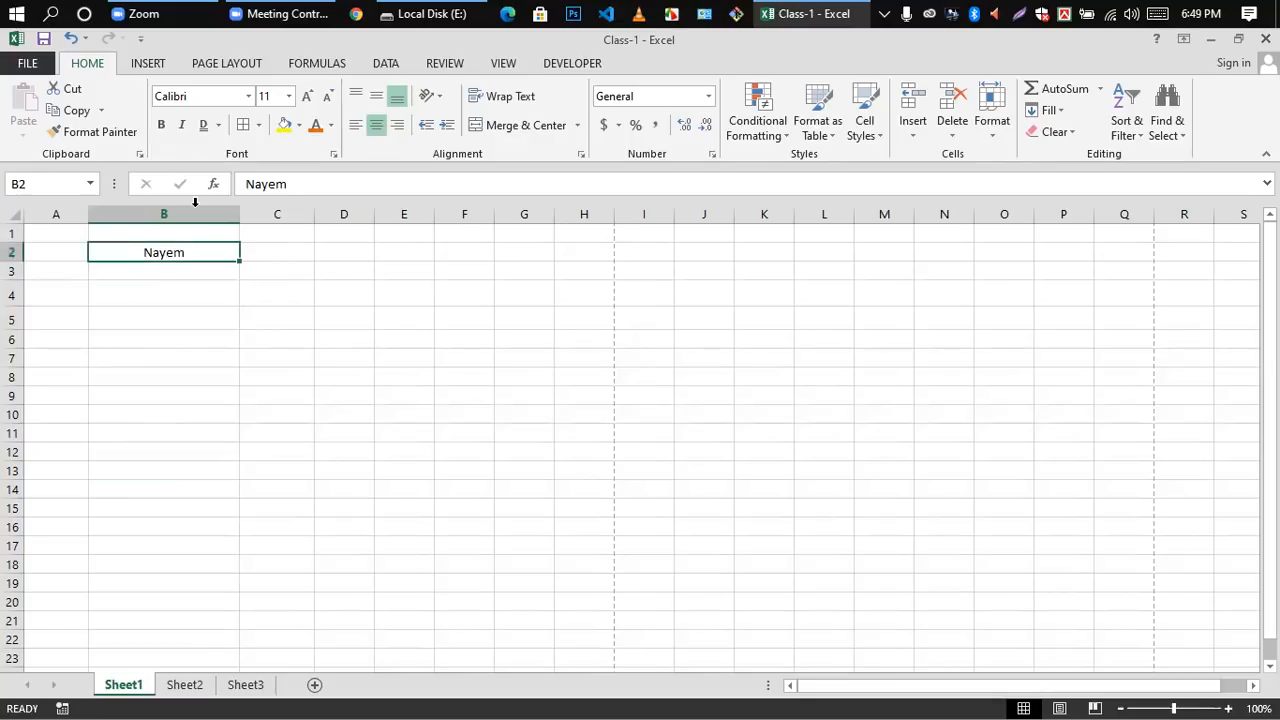
pyautogui.click(355, 126)
pyautogui.click(398, 126)
pyautogui.click(377, 126)
# Step: Angle the name in B2 counterclockwise and switch the angle off again
pyautogui.click(432, 96)
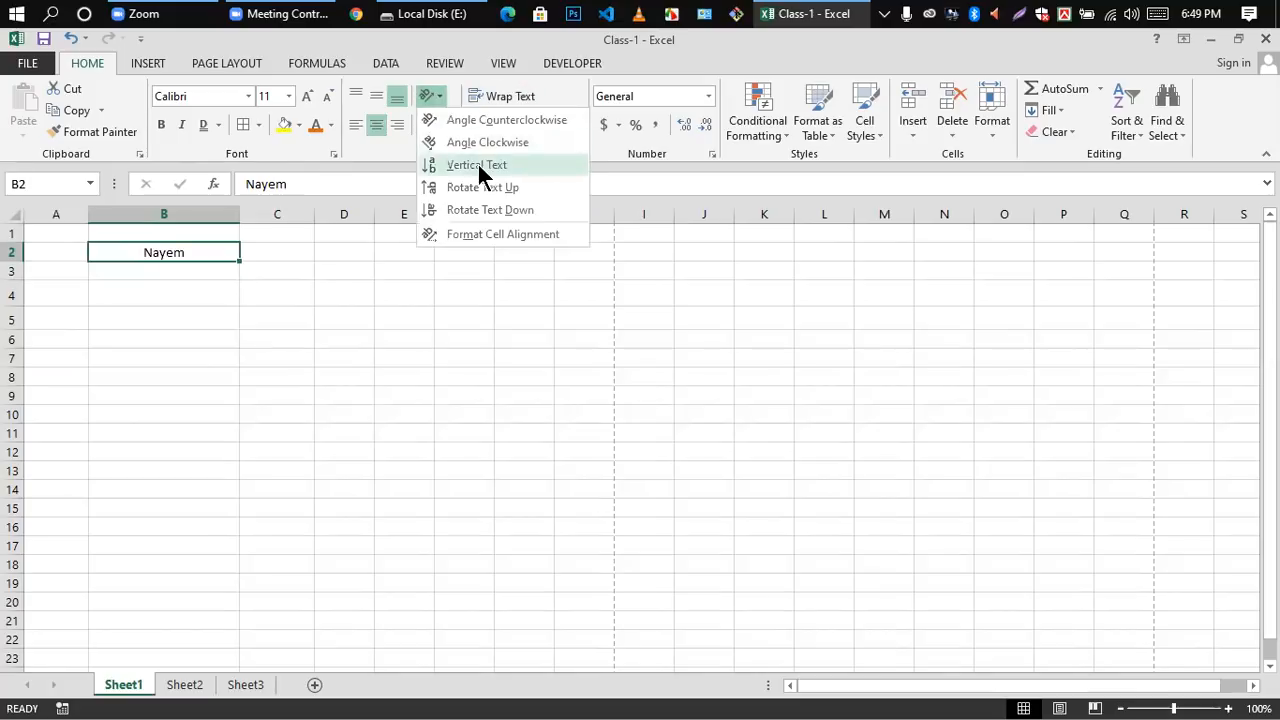
pyautogui.click(483, 126)
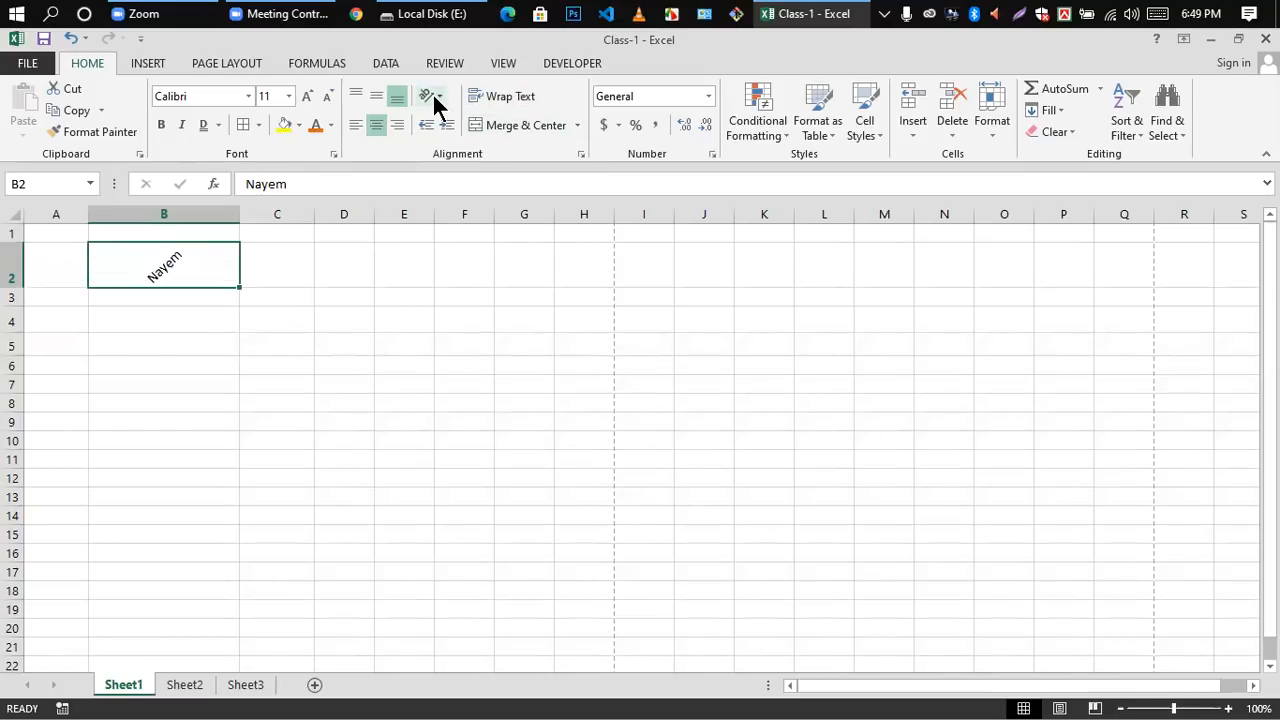
pyautogui.click(434, 97)
pyautogui.click(445, 120)
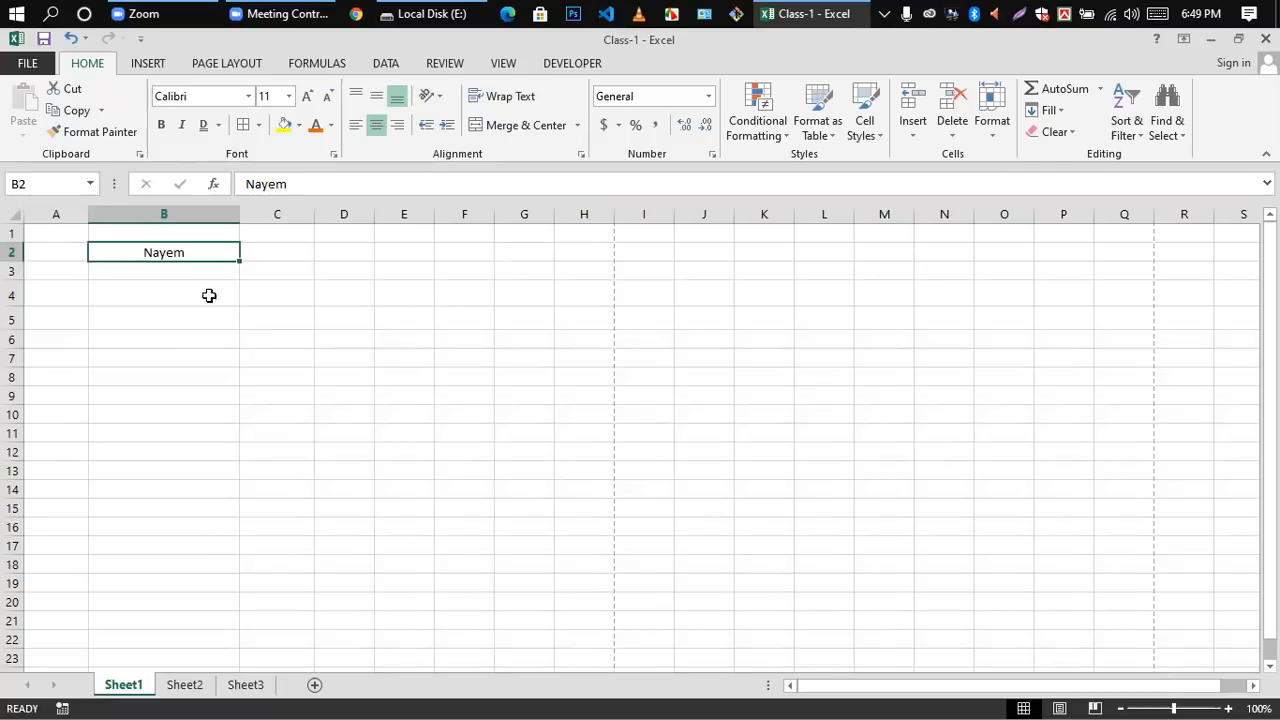
pyautogui.click(439, 400)
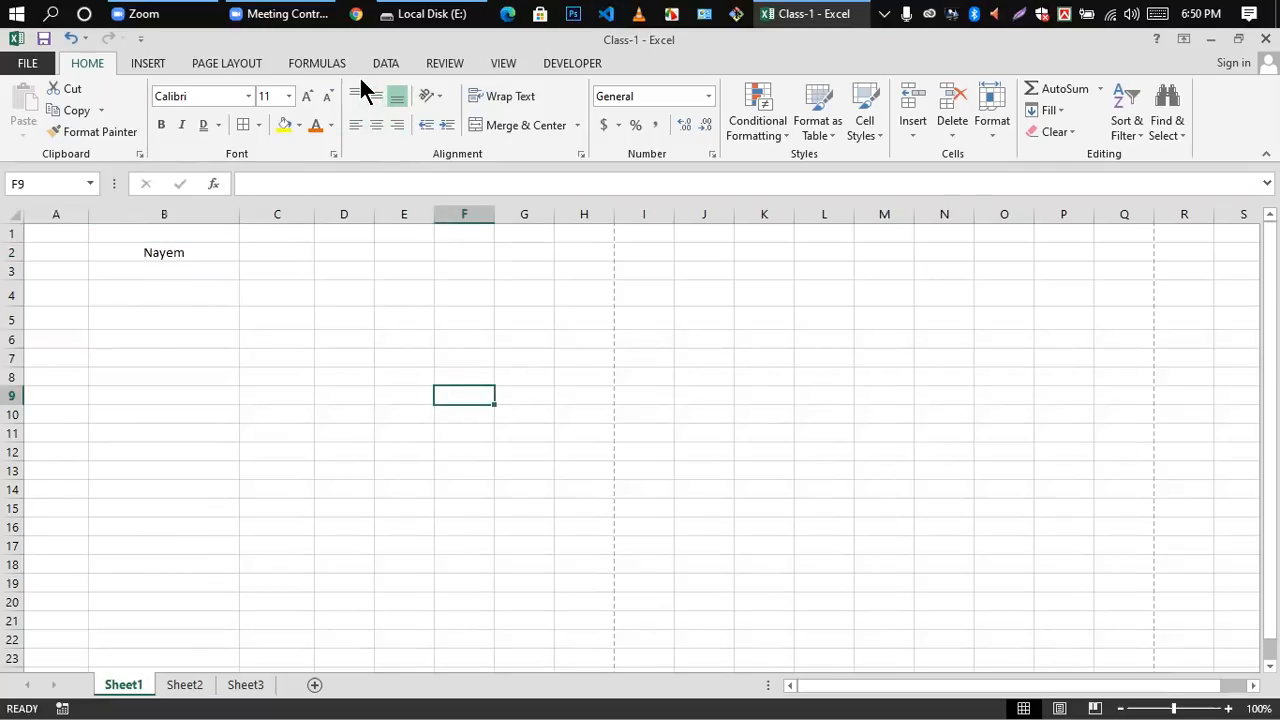
# Step: Apply the Angle Counterclockwise orientation to the name in cell B2
pyautogui.click(176, 310)
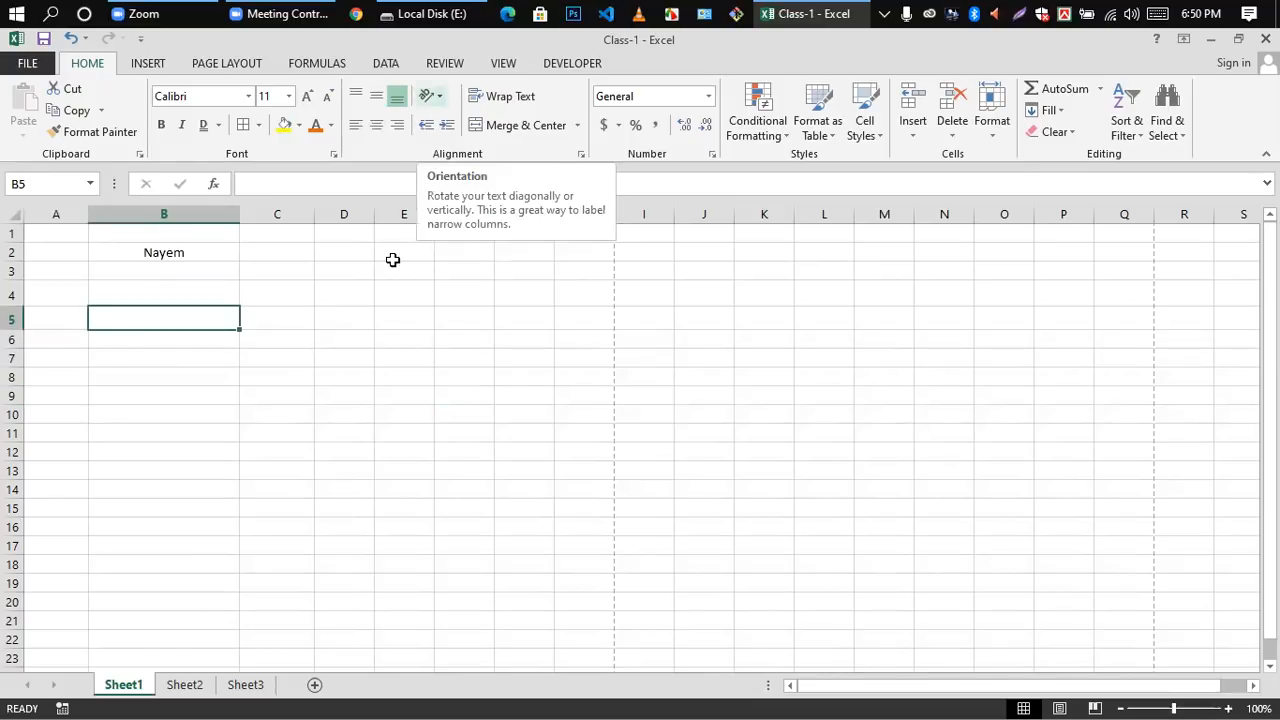
pyautogui.click(345, 266)
pyautogui.click(163, 251)
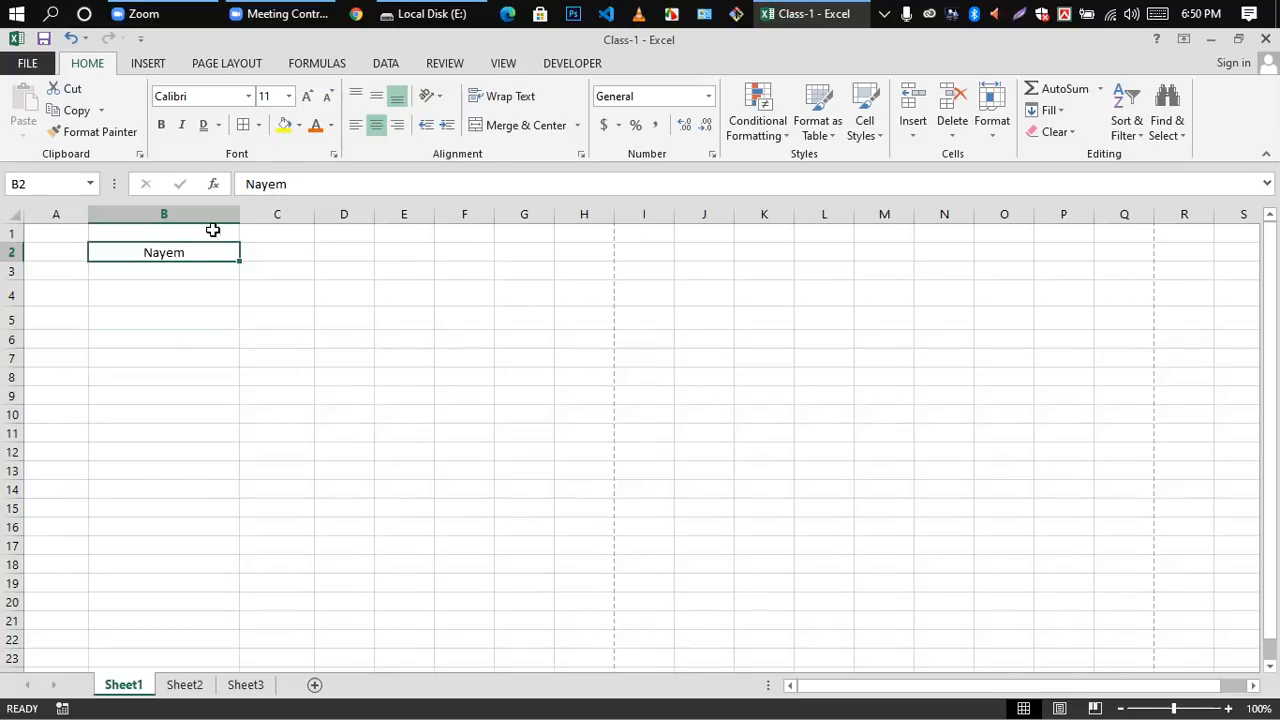
pyautogui.click(436, 89)
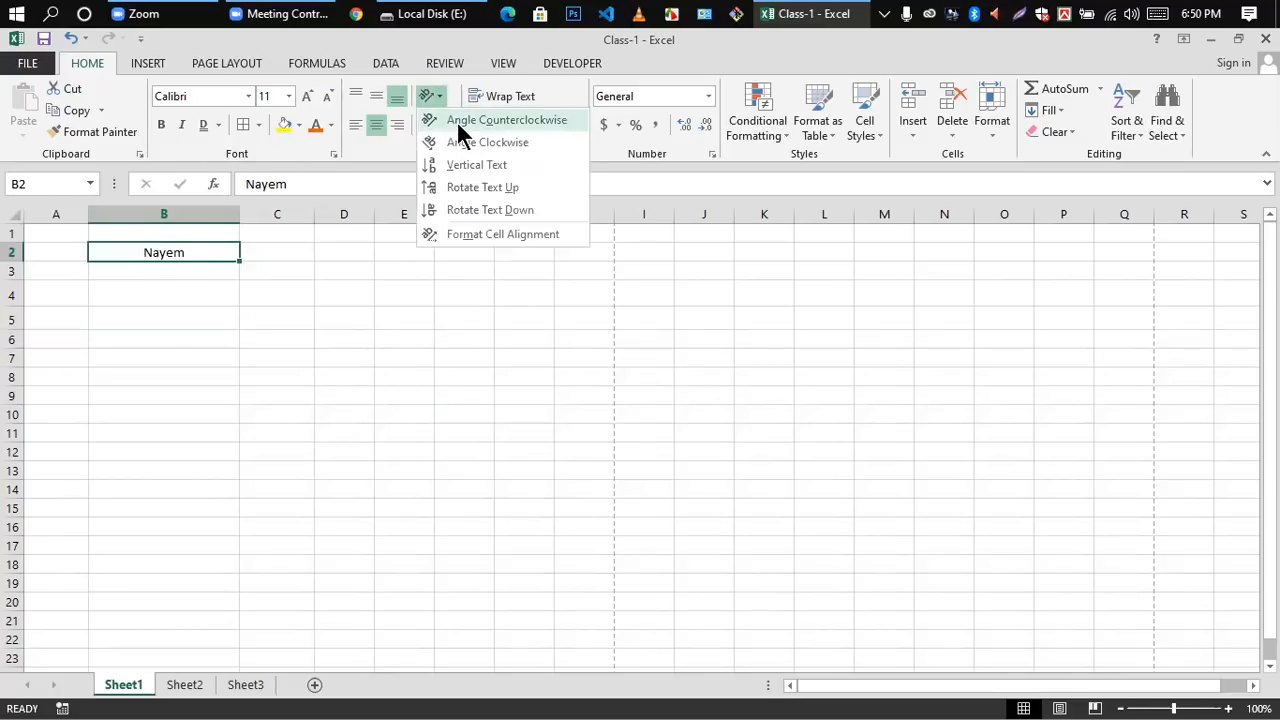
pyautogui.click(458, 122)
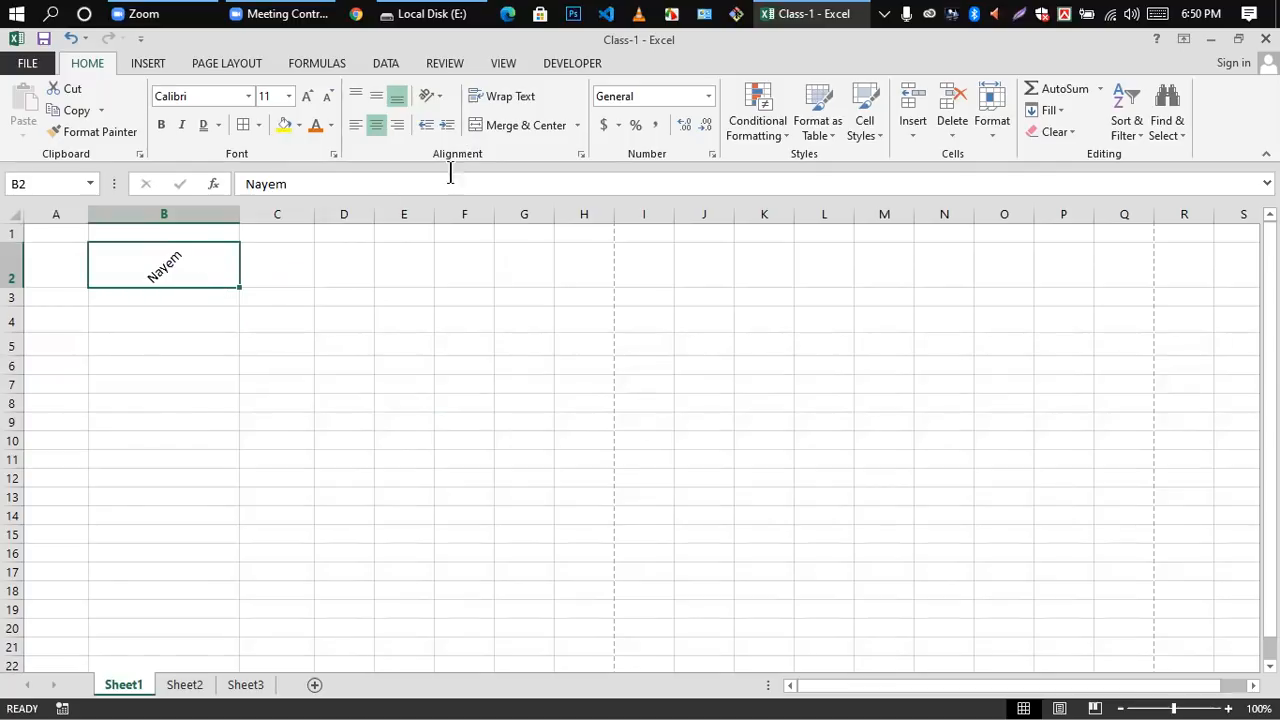
# Step: Change the orientation of the name in B2 to Angle Clockwise, followed by Vertical Text
pyautogui.click(432, 94)
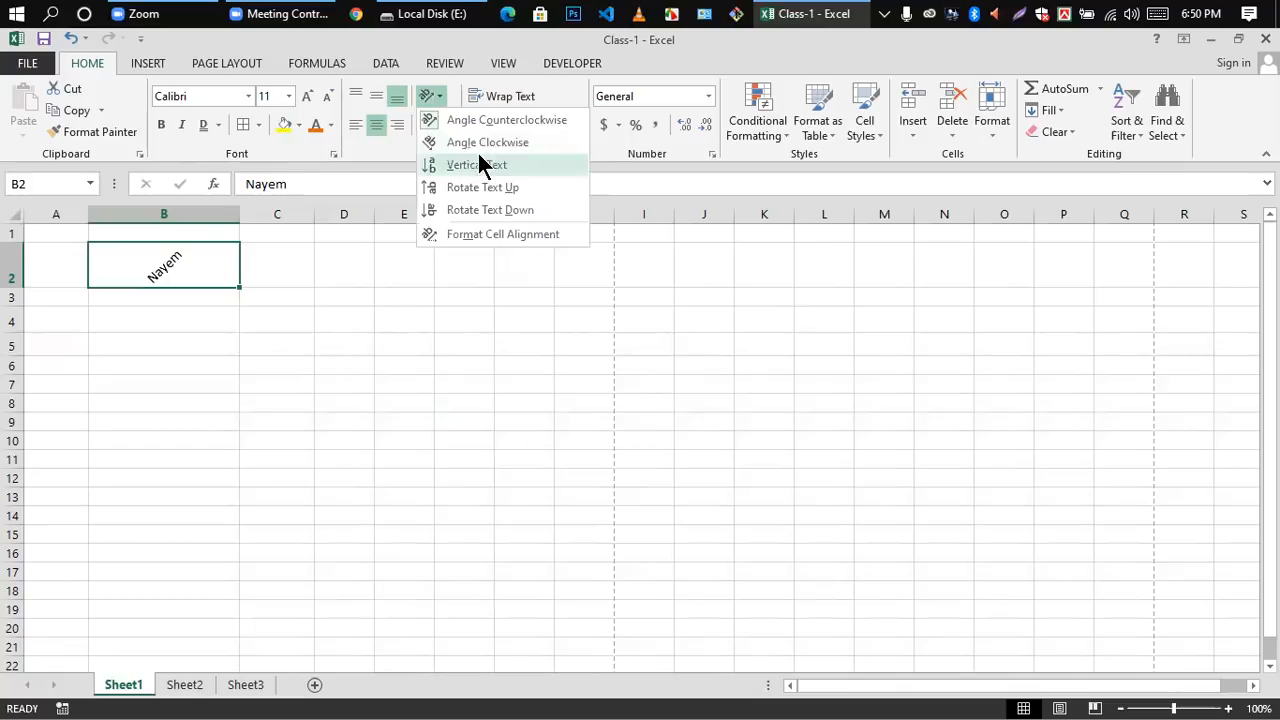
pyautogui.click(480, 143)
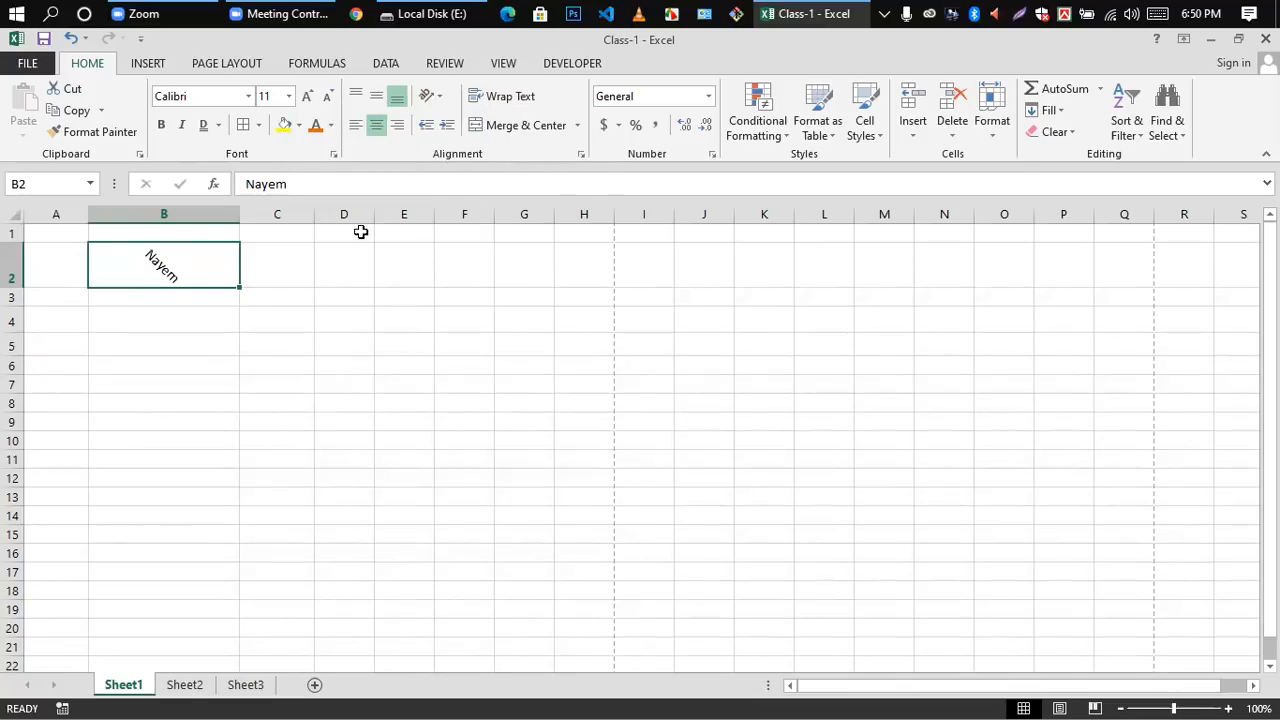
pyautogui.click(443, 90)
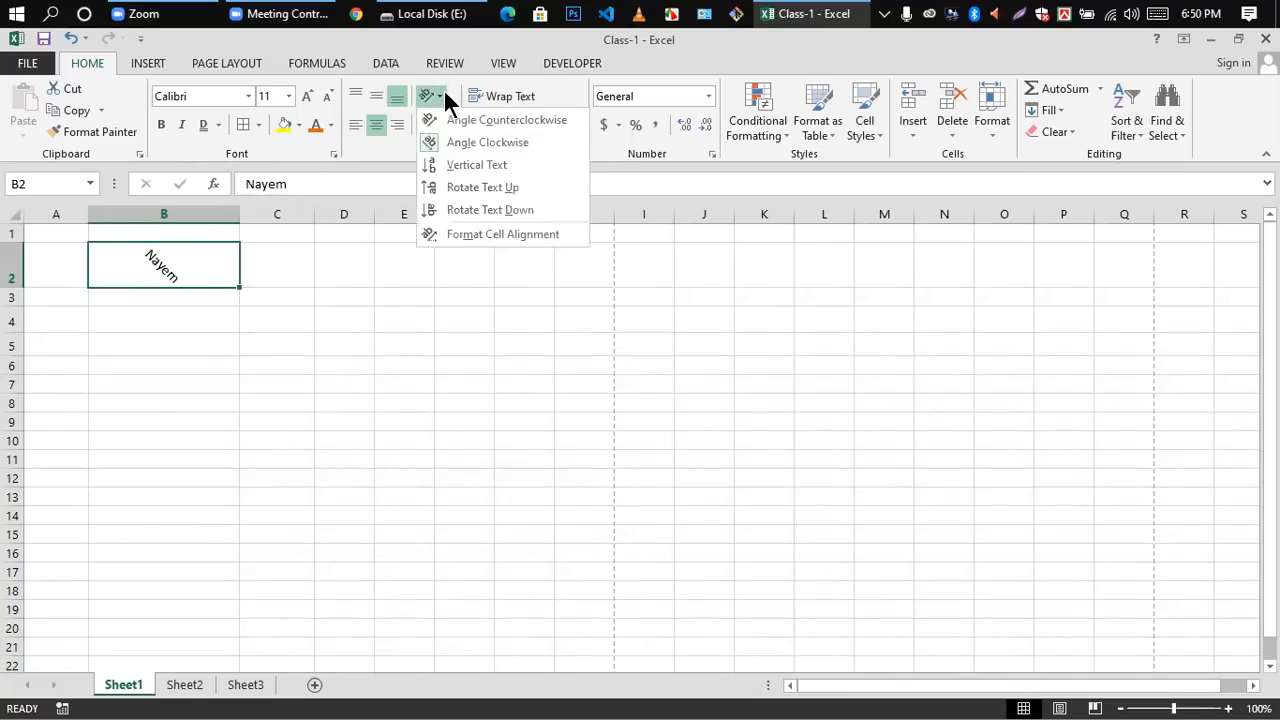
pyautogui.click(464, 165)
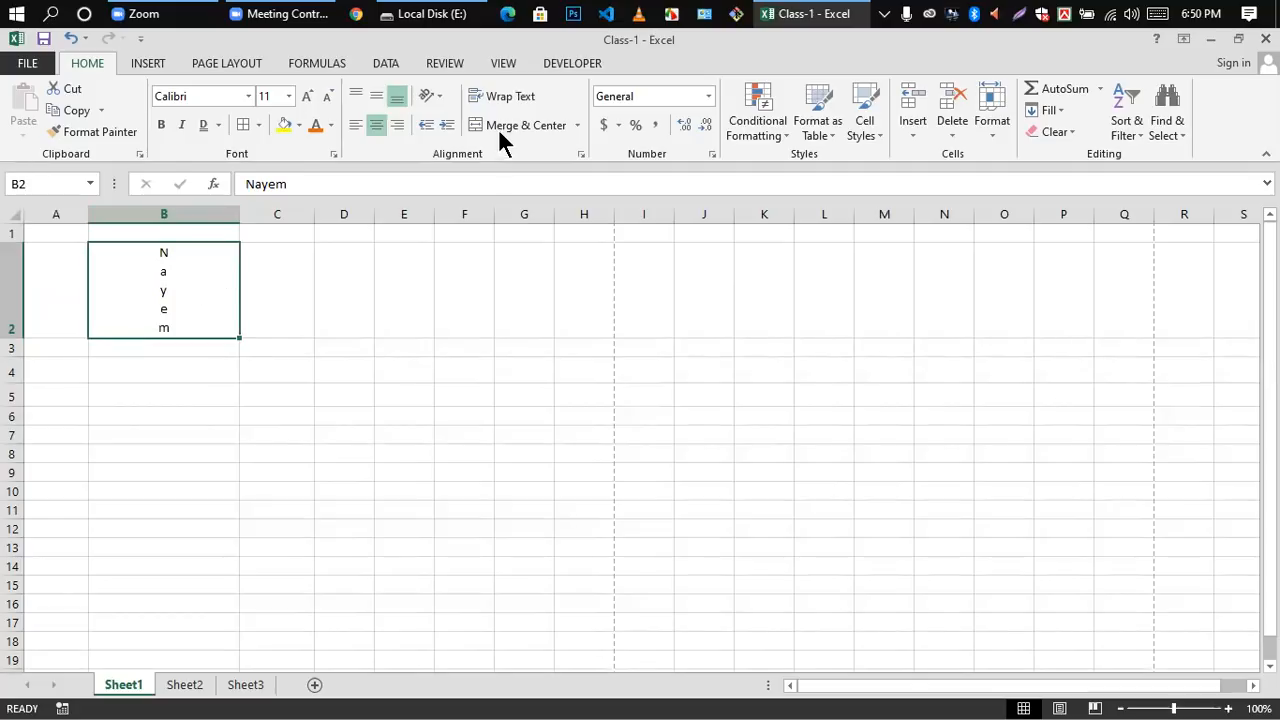
# Step: Change the orientation of the name in B2 to Rotate Text Up, followed by Rotate Text Down
pyautogui.click(437, 100)
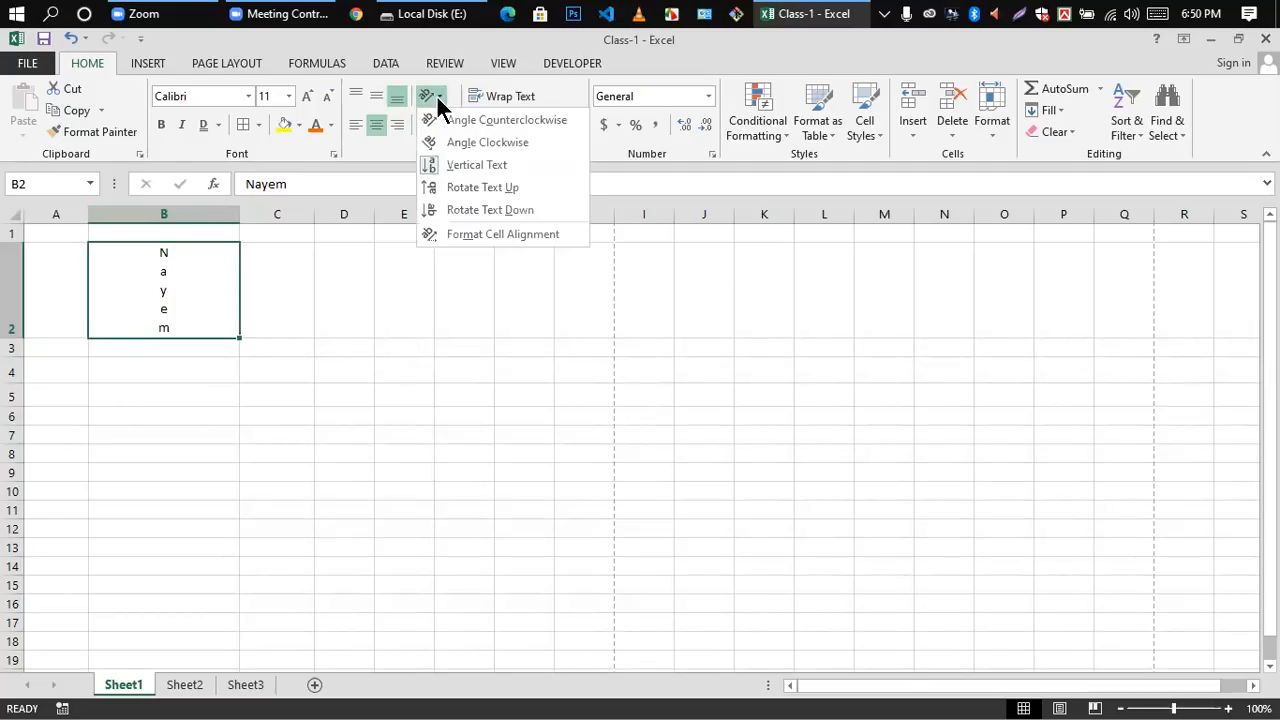
pyautogui.click(450, 190)
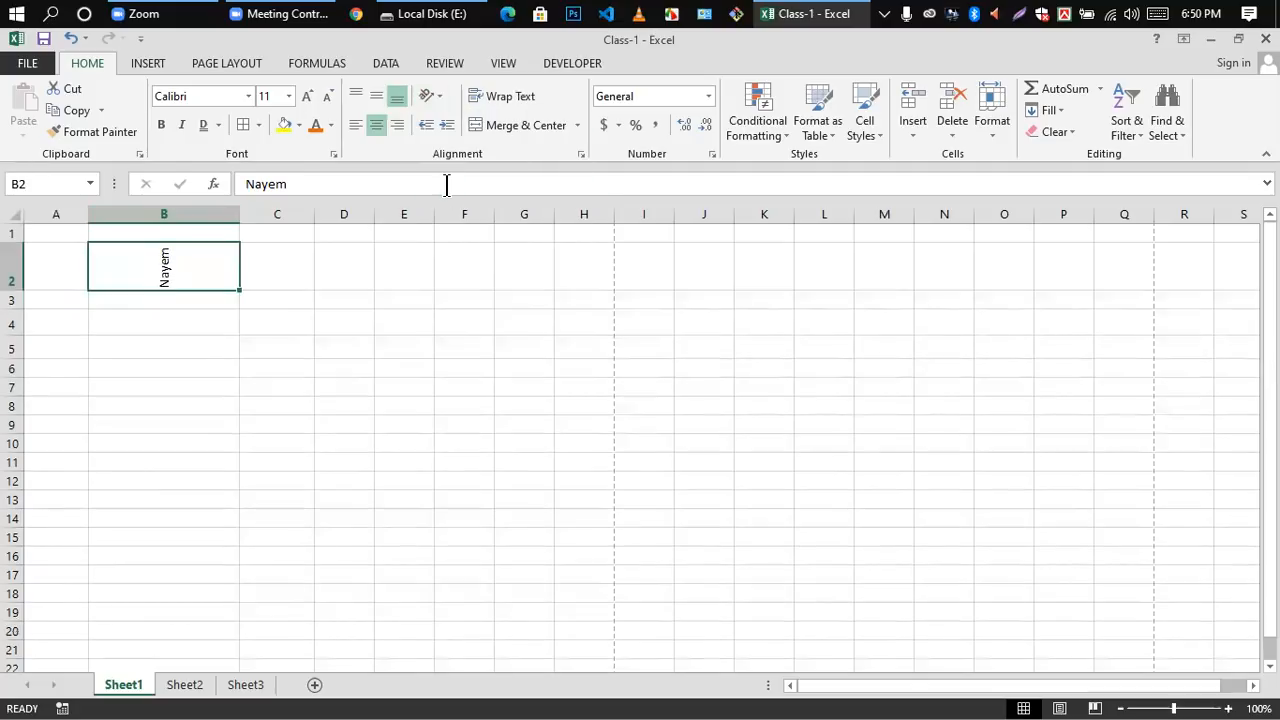
pyautogui.click(441, 95)
pyautogui.click(480, 210)
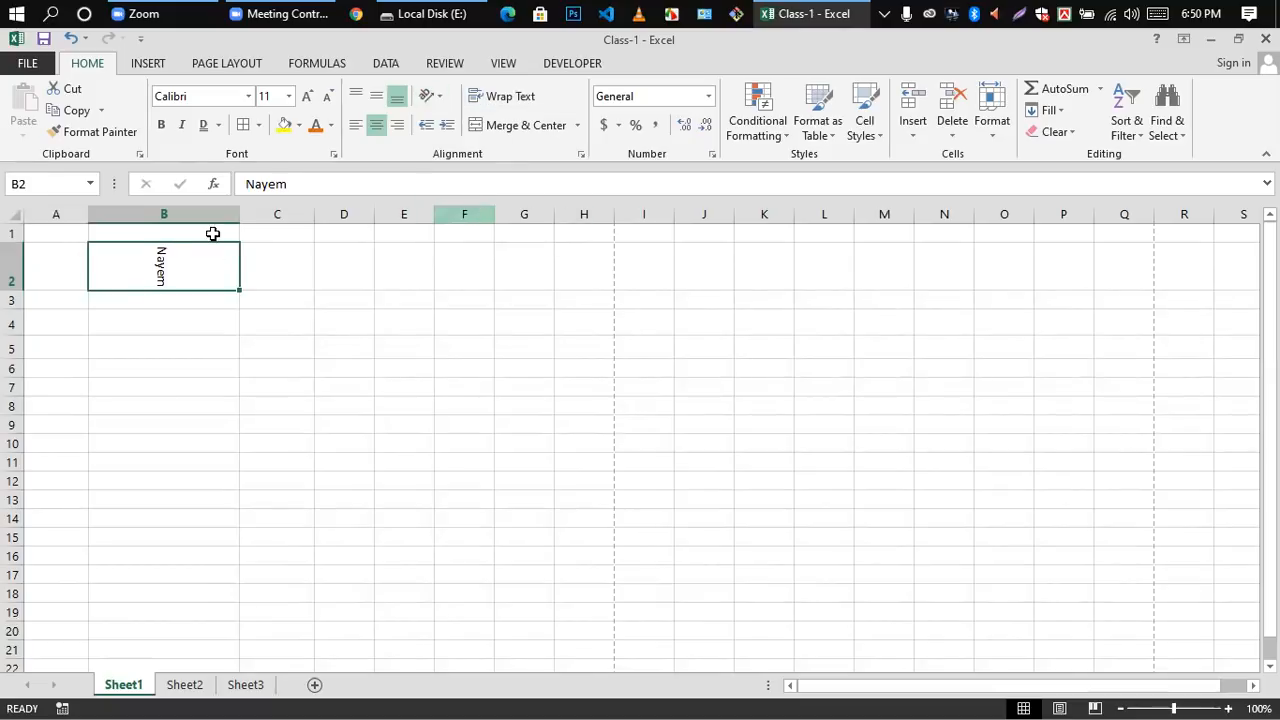
# Step: Open the cell alignment settings for the name in B2, review the text control and orientation options, and close them
pyautogui.click(438, 98)
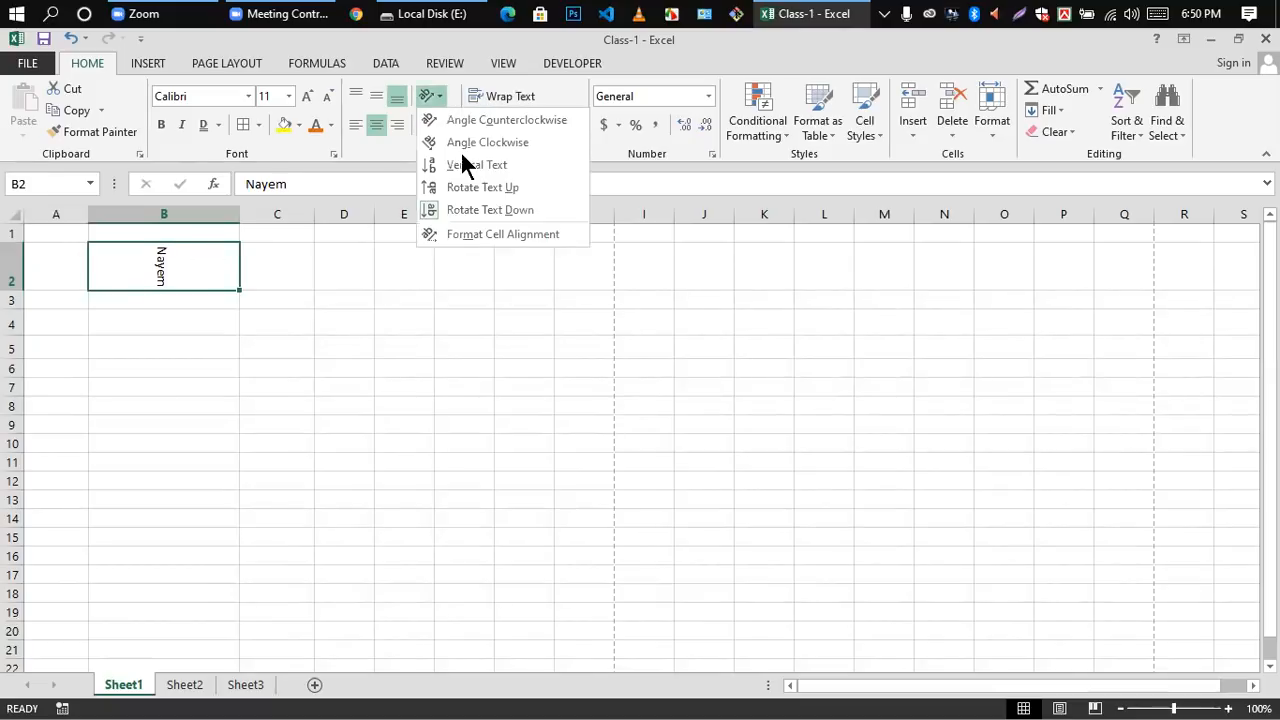
pyautogui.click(466, 233)
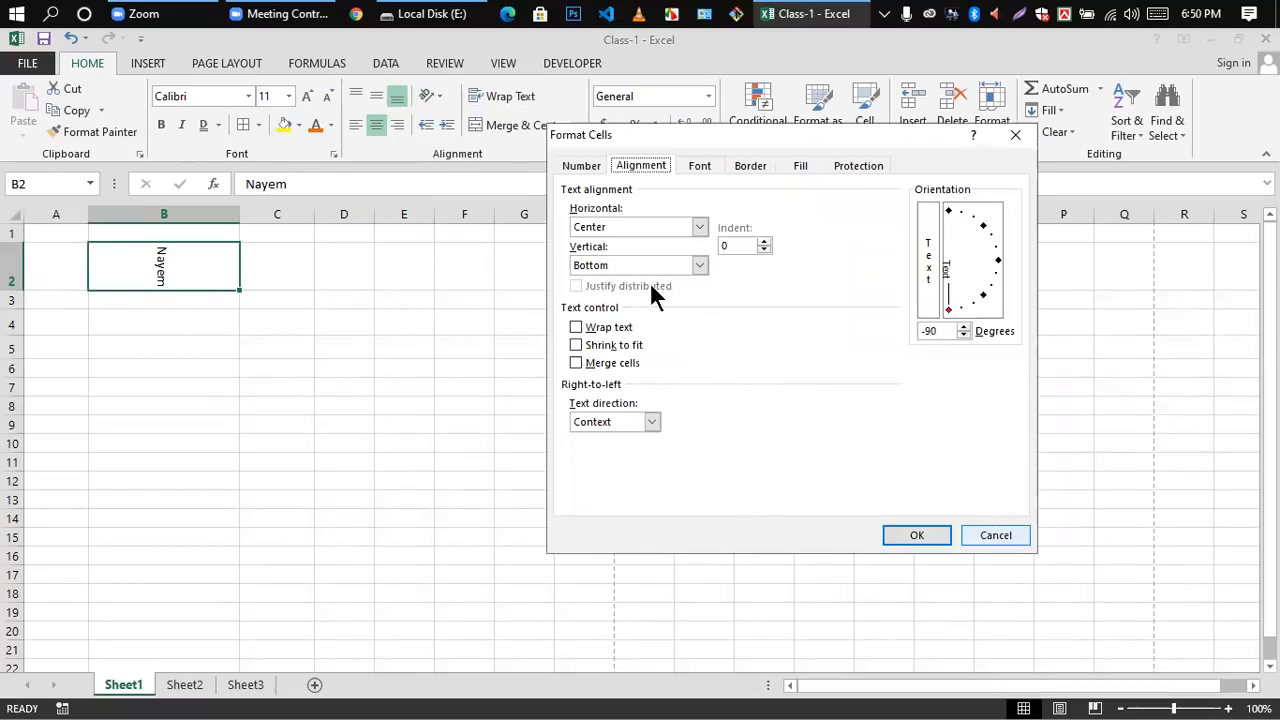
pyautogui.click(917, 535)
pyautogui.click(246, 318)
pyautogui.click(179, 269)
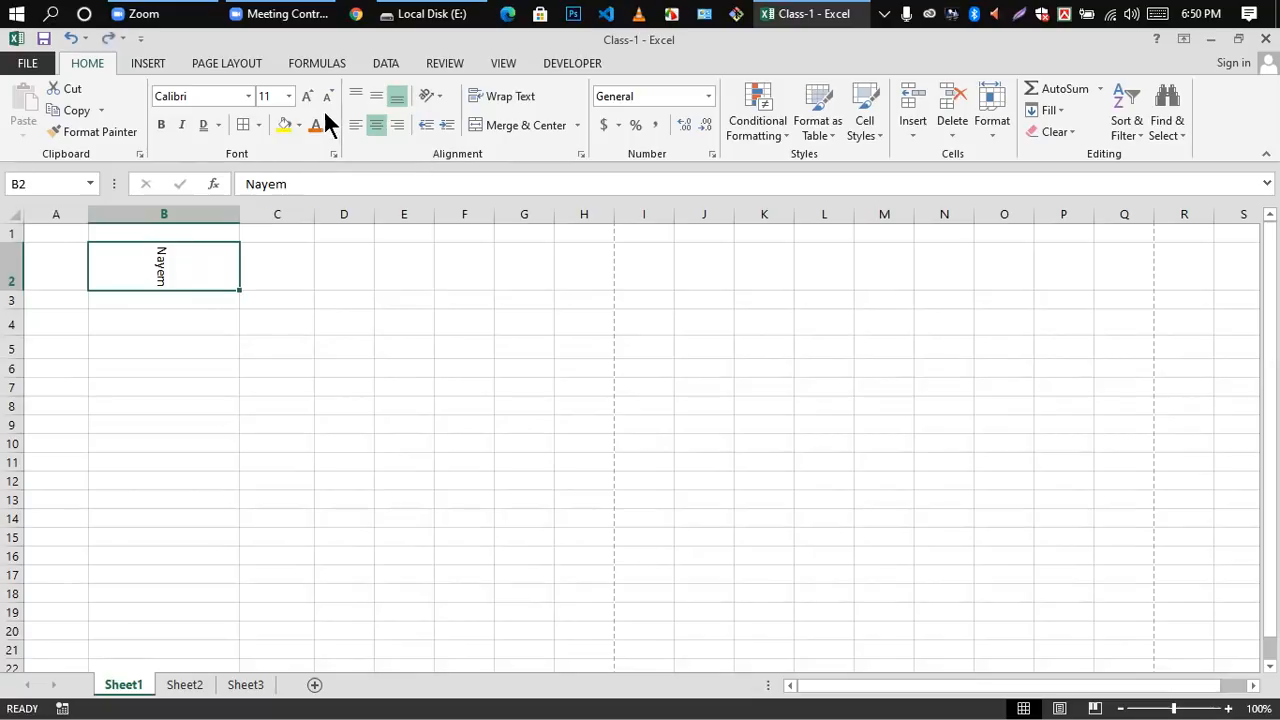
# Step: Apply Angle Counterclockwise to the name in B2, and switch that orientation off again to make the text horizontal
pyautogui.click(428, 97)
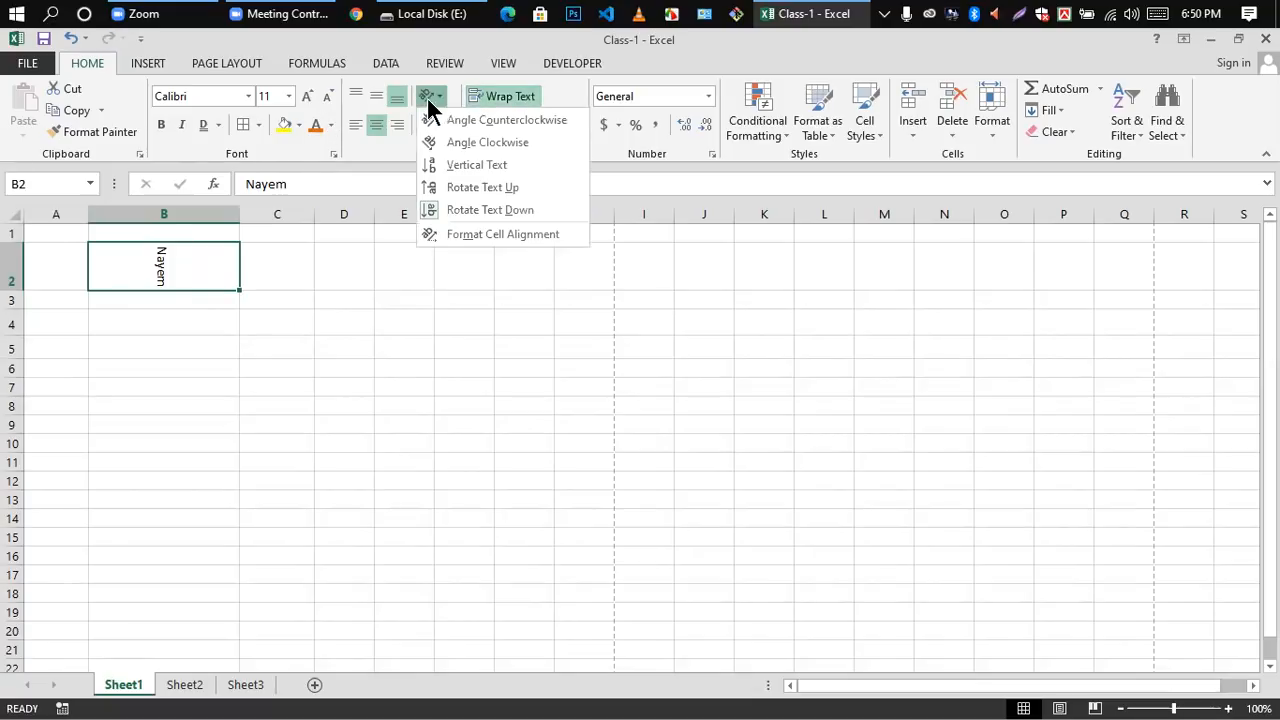
pyautogui.click(460, 120)
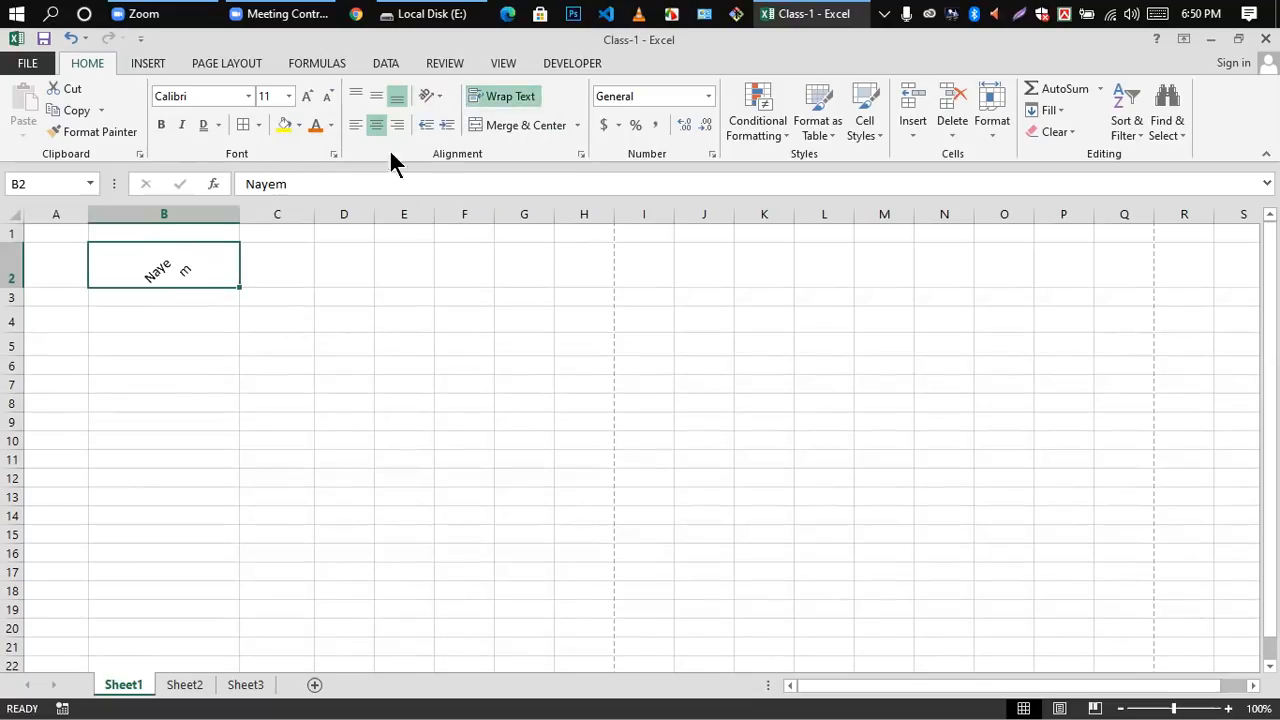
pyautogui.click(434, 97)
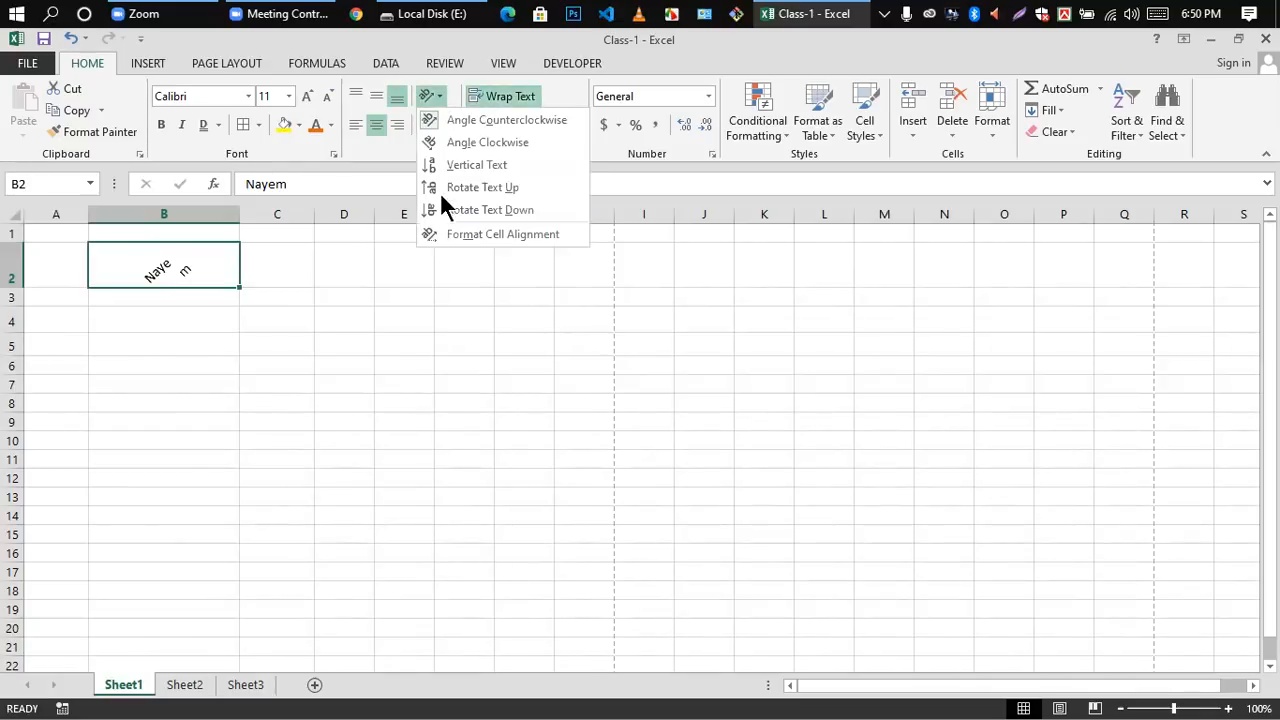
pyautogui.click(449, 119)
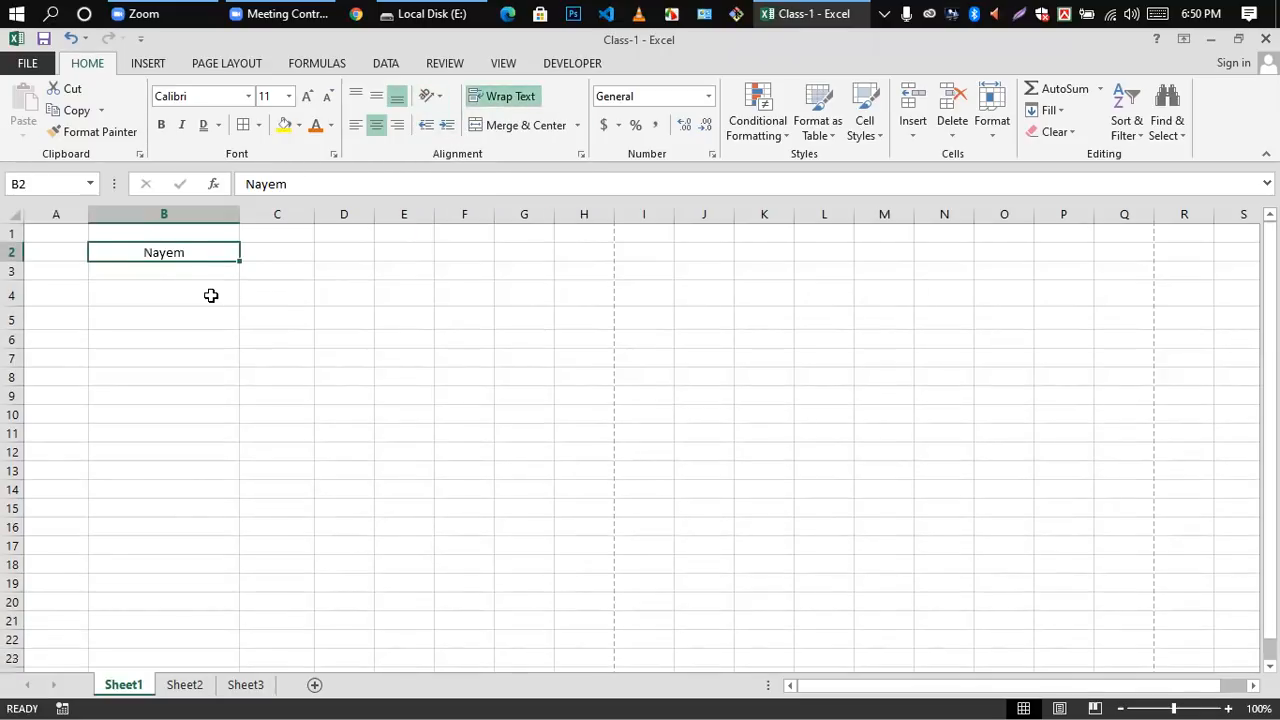
pyautogui.click(211, 295)
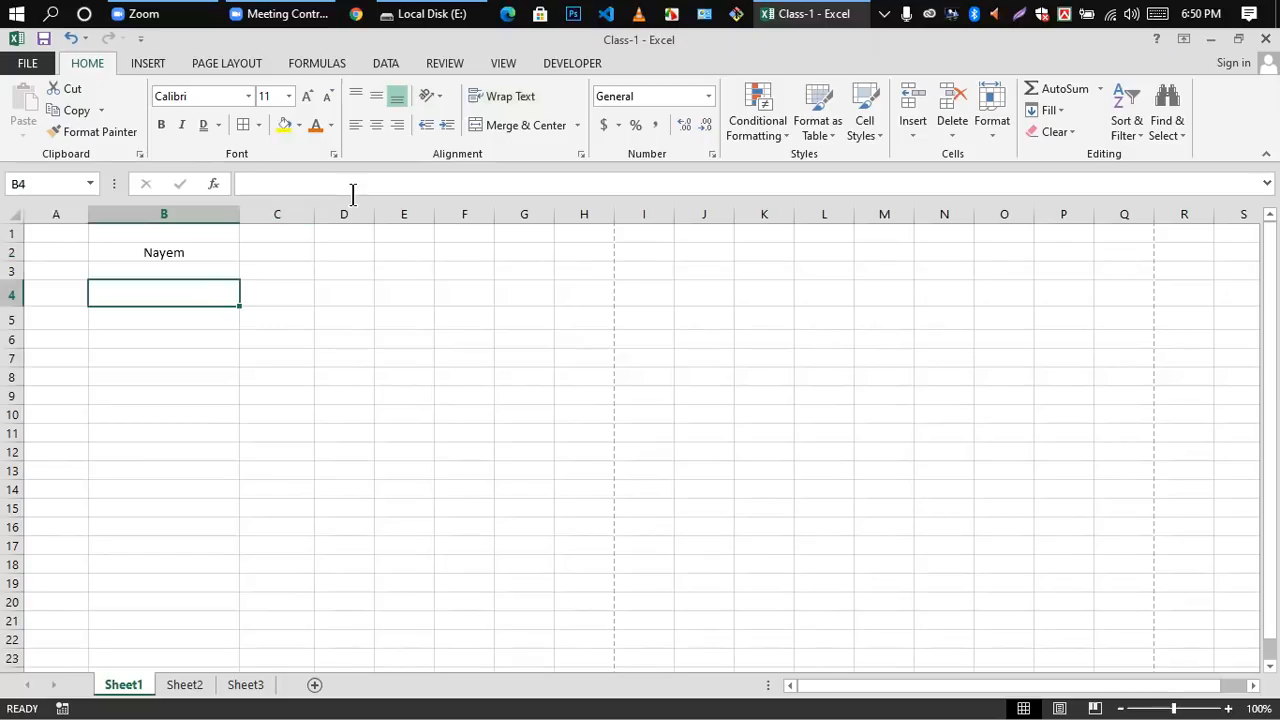
pyautogui.click(150, 392)
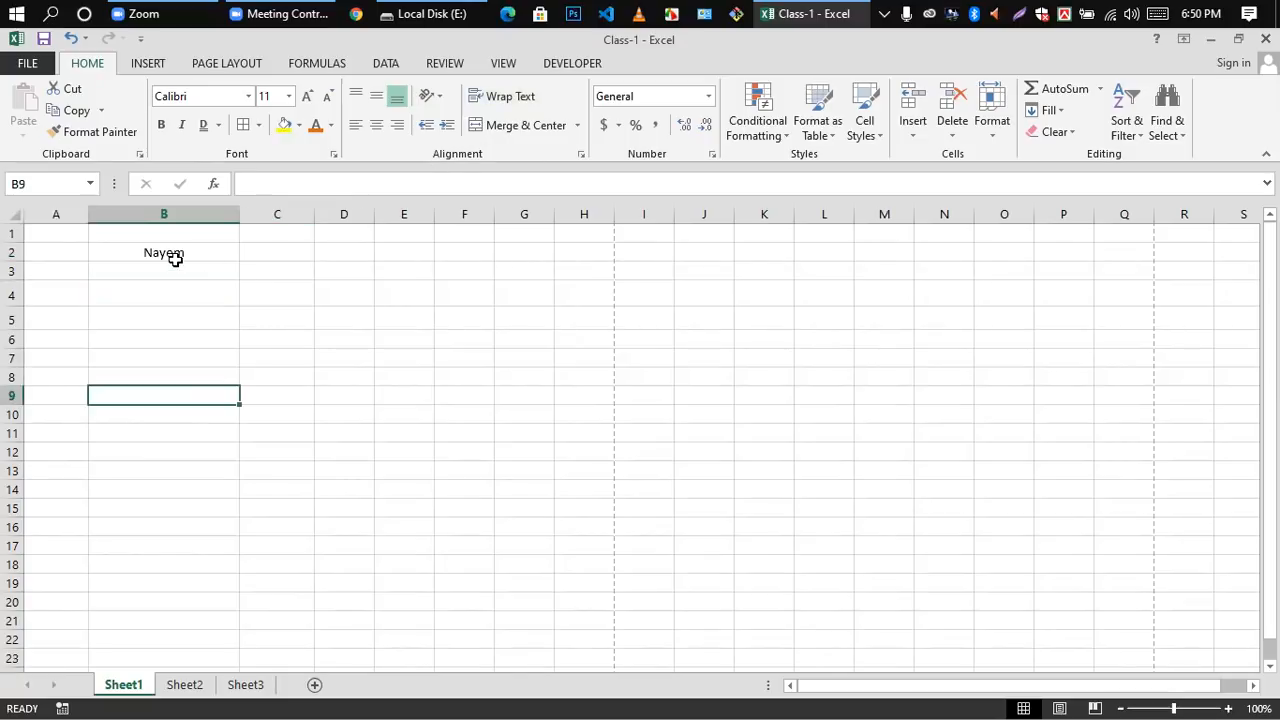
# Step: Increase the indent of the name in cell B2 by one level
pyautogui.click(172, 257)
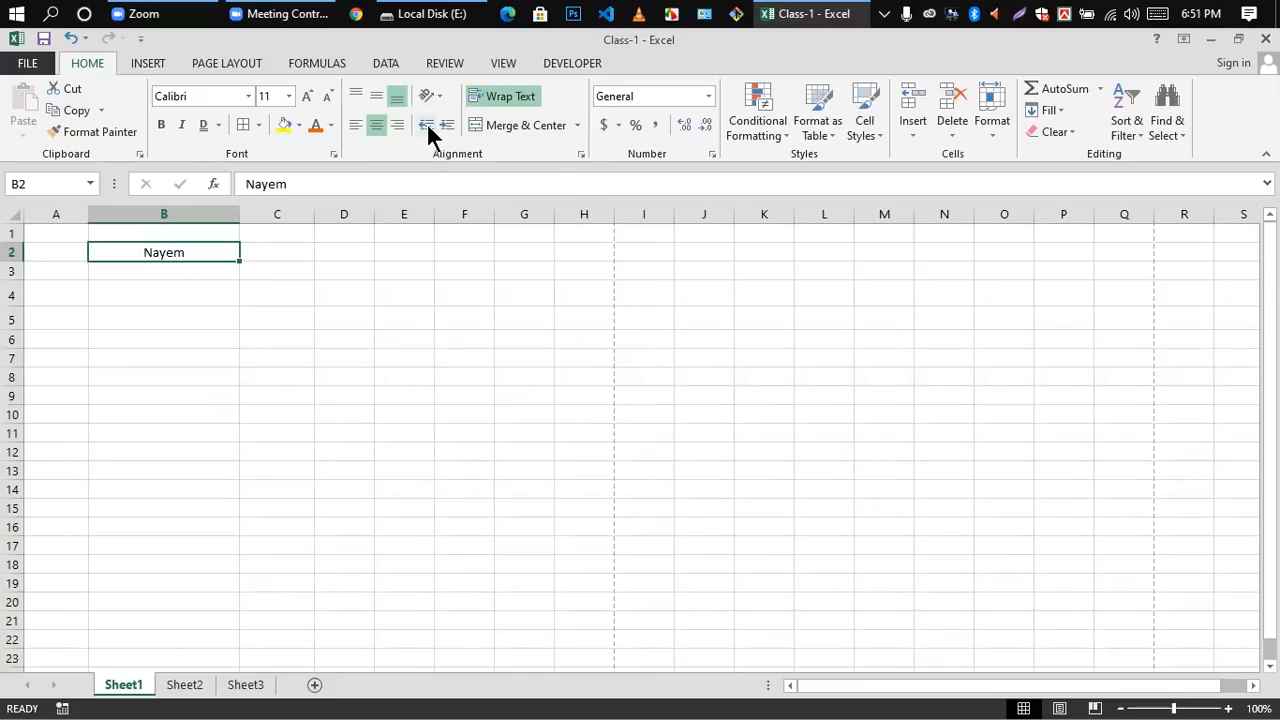
pyautogui.click(160, 377)
pyautogui.doubleClick(149, 245)
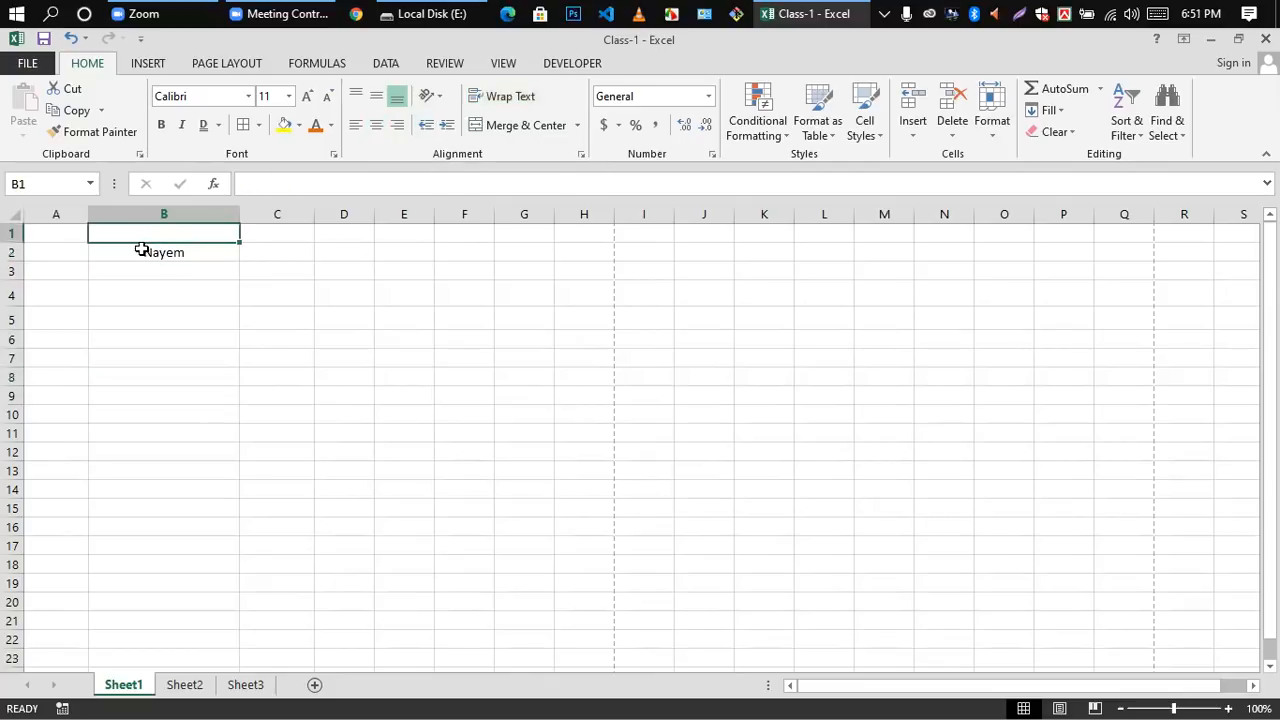
pyautogui.doubleClick(149, 254)
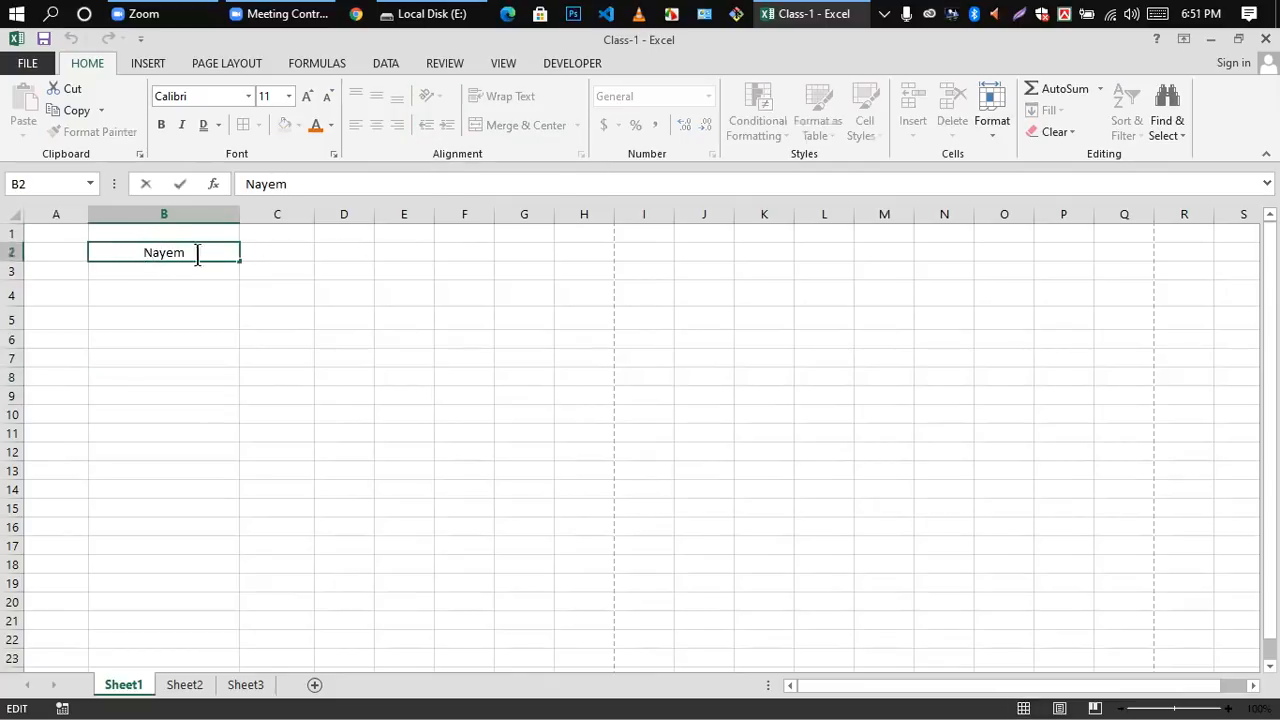
pyautogui.doubleClick(197, 254)
pyautogui.click(321, 408)
pyautogui.click(150, 250)
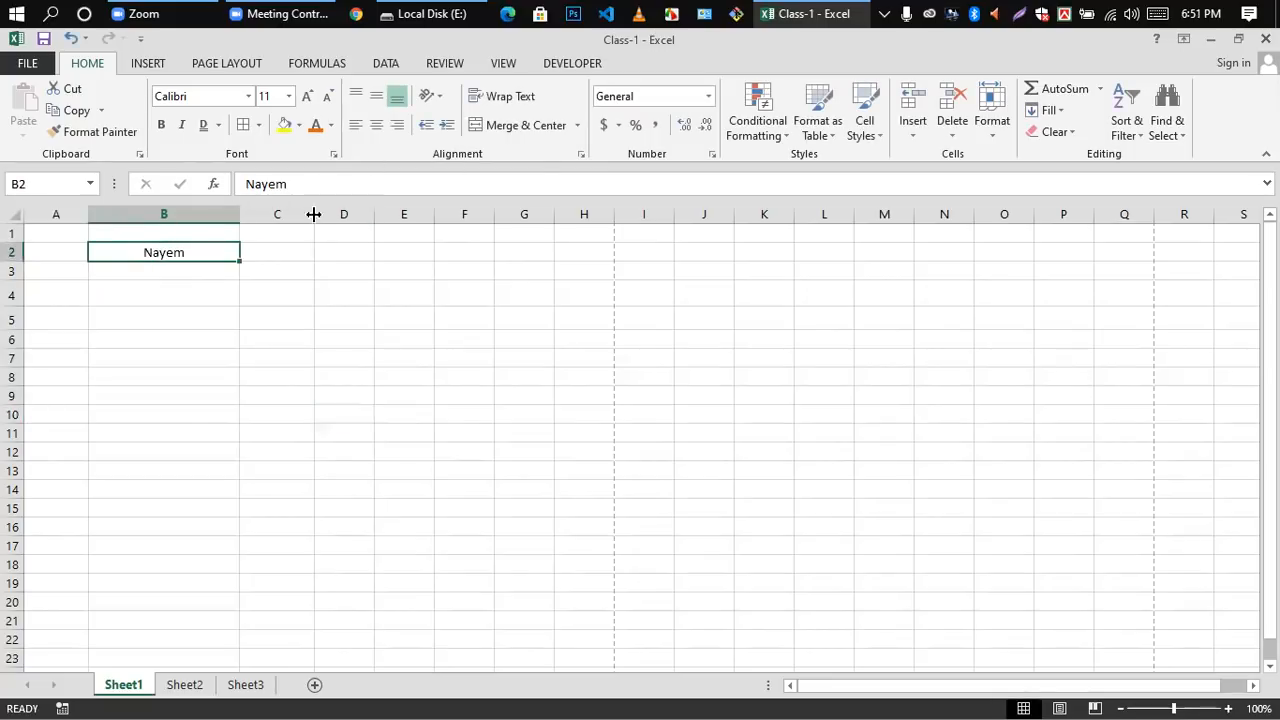
pyautogui.click(449, 126)
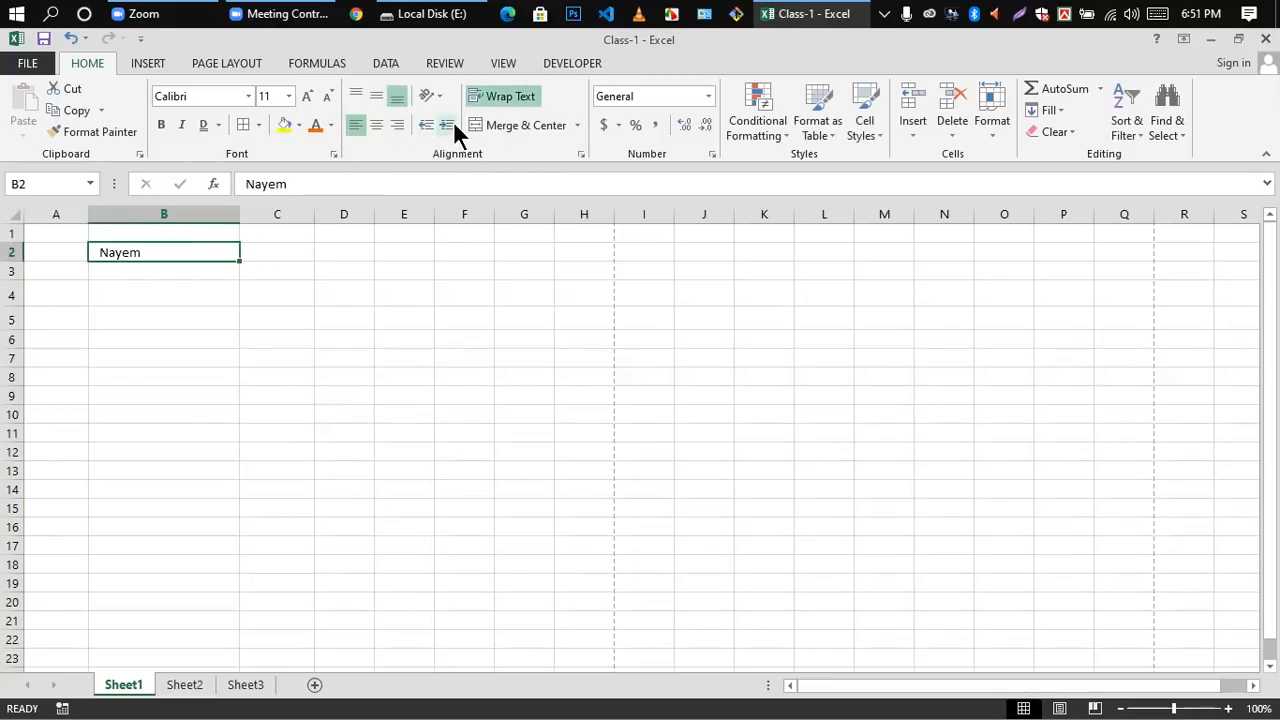
# Step: Turn off left alignment for the name in B2 and align it to the right
pyautogui.click(337, 271)
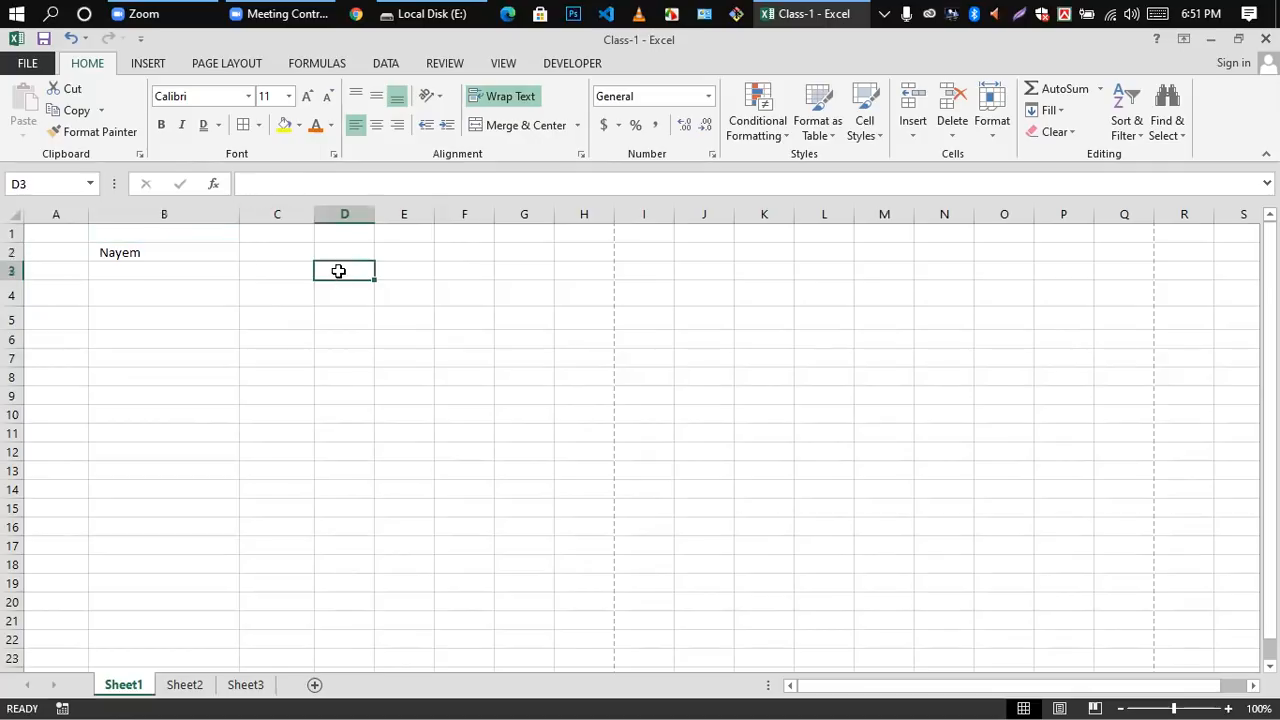
pyautogui.click(126, 269)
pyautogui.click(126, 253)
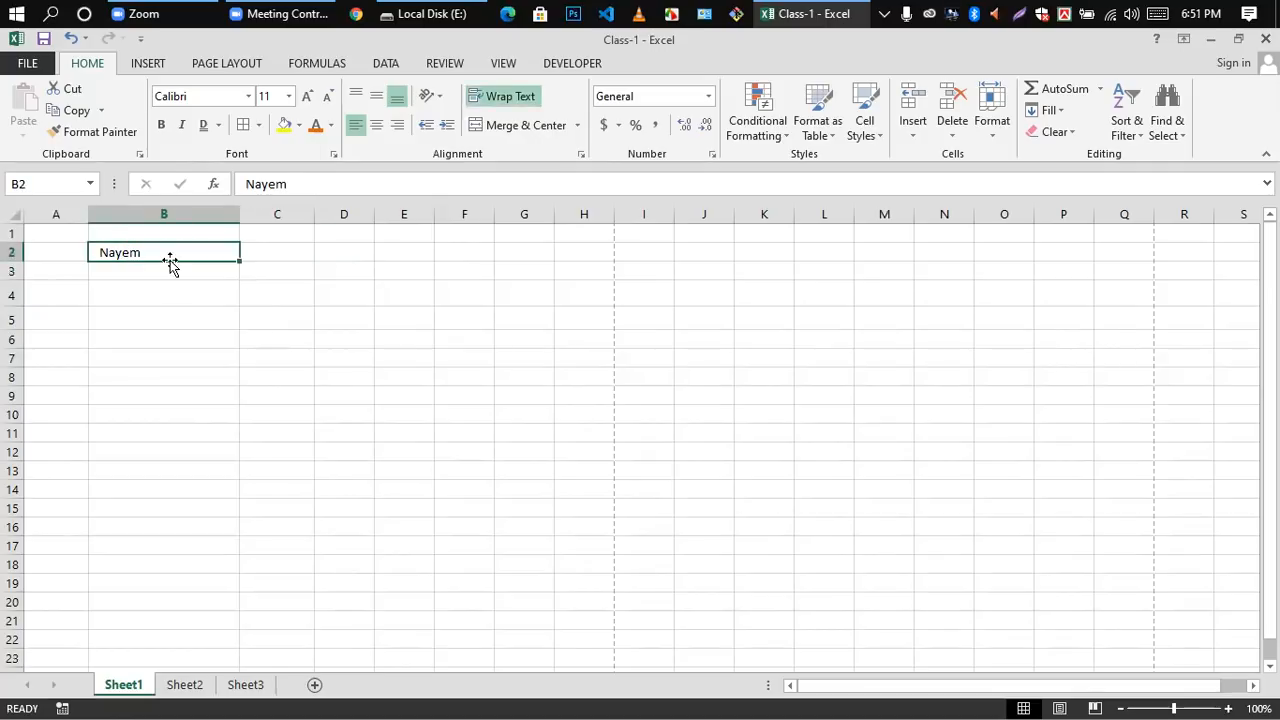
pyautogui.click(158, 294)
pyautogui.click(141, 258)
pyautogui.click(354, 125)
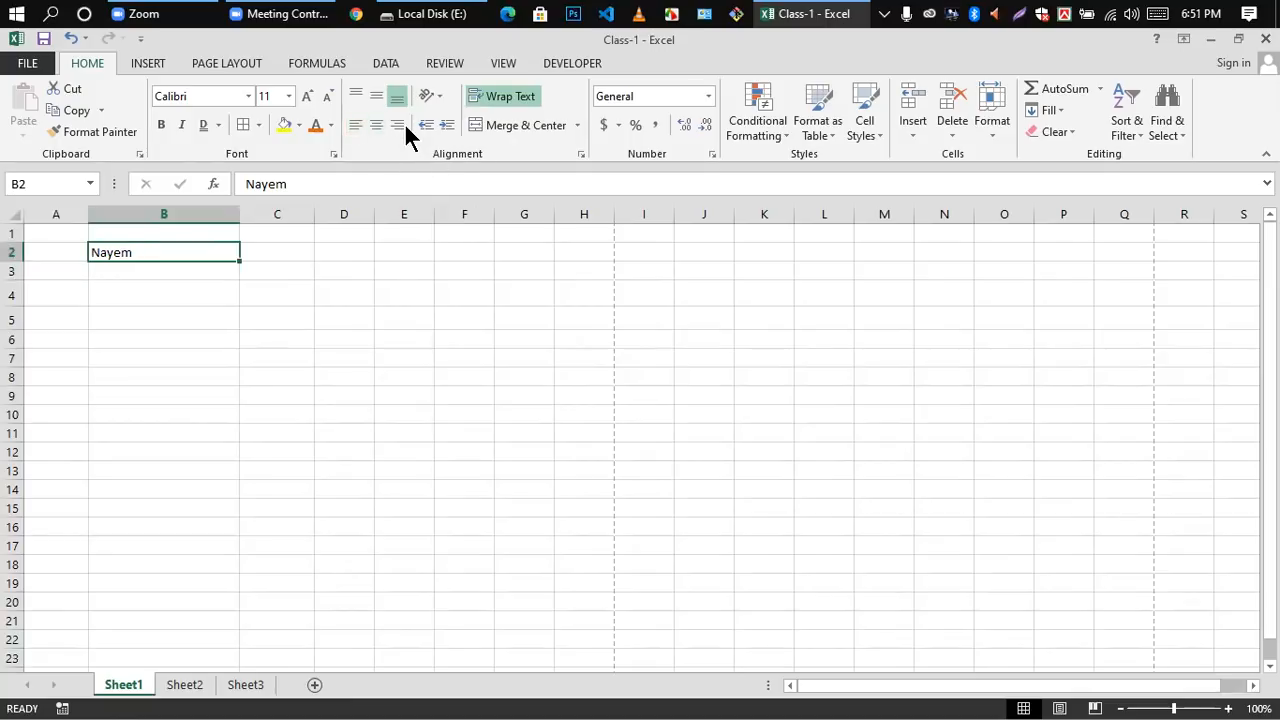
pyautogui.click(398, 125)
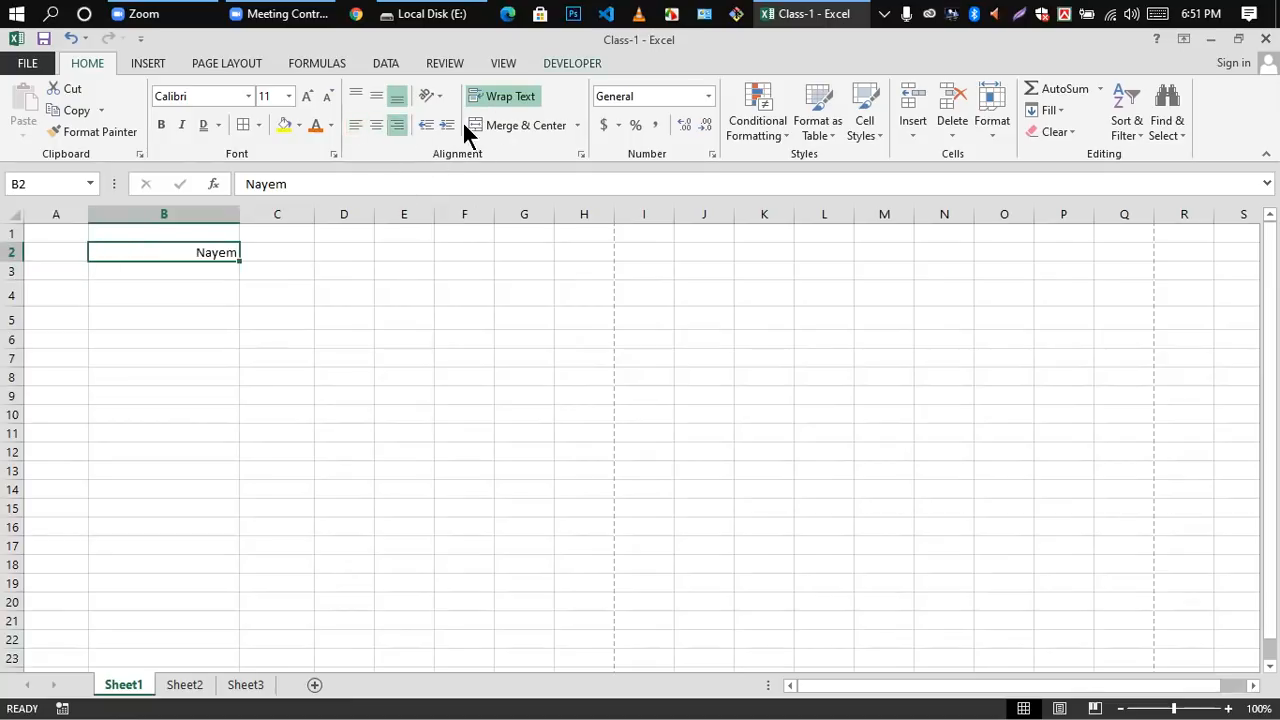
# Step: Increase the indent of the right-aligned name in B2 by three levels and decrease it by three levels again
pyautogui.click(270, 338)
pyautogui.click(218, 252)
pyautogui.click(449, 125)
pyautogui.click(447, 125)
pyautogui.click(444, 128)
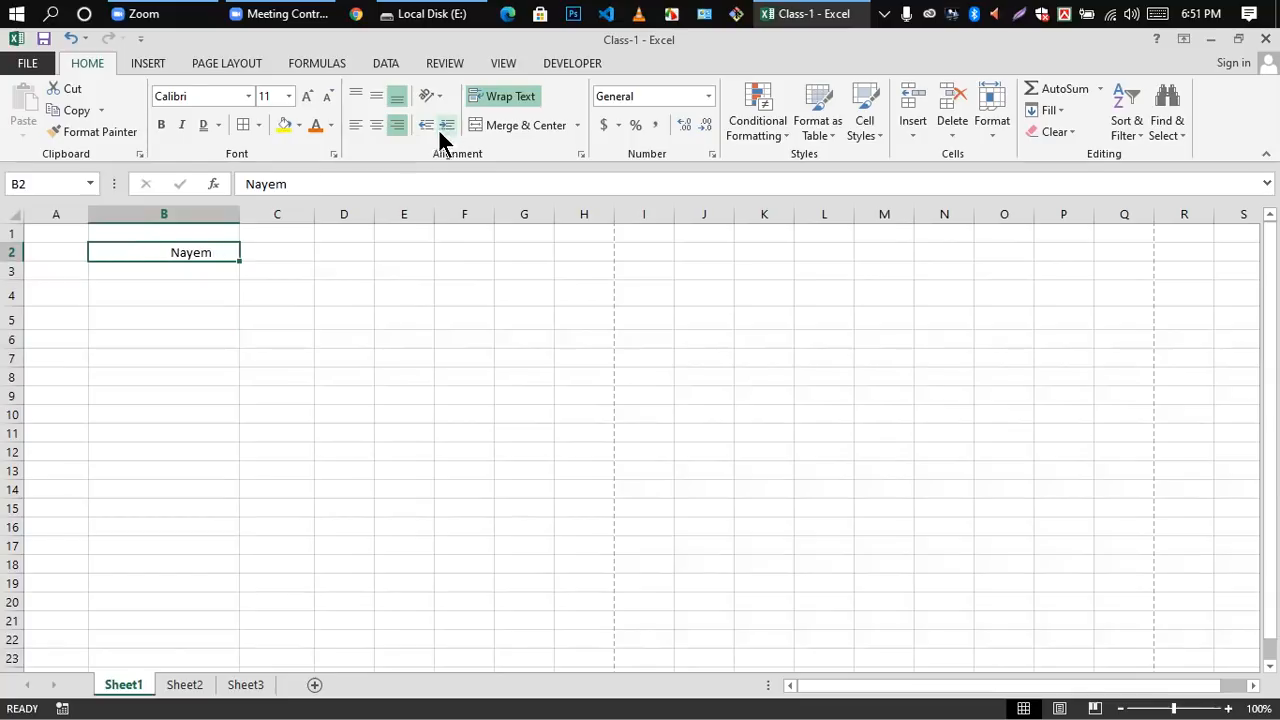
pyautogui.click(427, 126)
pyautogui.click(425, 128)
pyautogui.click(425, 128)
# Step: Increase the indent of the right-aligned name in B2 by twelve levels, shifting it towards the cell's left side
pyautogui.click(450, 125)
pyautogui.click(448, 125)
pyautogui.click(448, 125)
pyautogui.click(448, 125)
pyautogui.click(448, 127)
pyautogui.click(448, 127)
pyautogui.click(448, 127)
pyautogui.click(448, 127)
pyautogui.click(448, 127)
pyautogui.click(448, 127)
pyautogui.click(448, 127)
pyautogui.click(448, 127)
pyautogui.click(378, 372)
# Step: Delete the name from cell B2 and keep the emptied cell selected
pyautogui.click(495, 96)
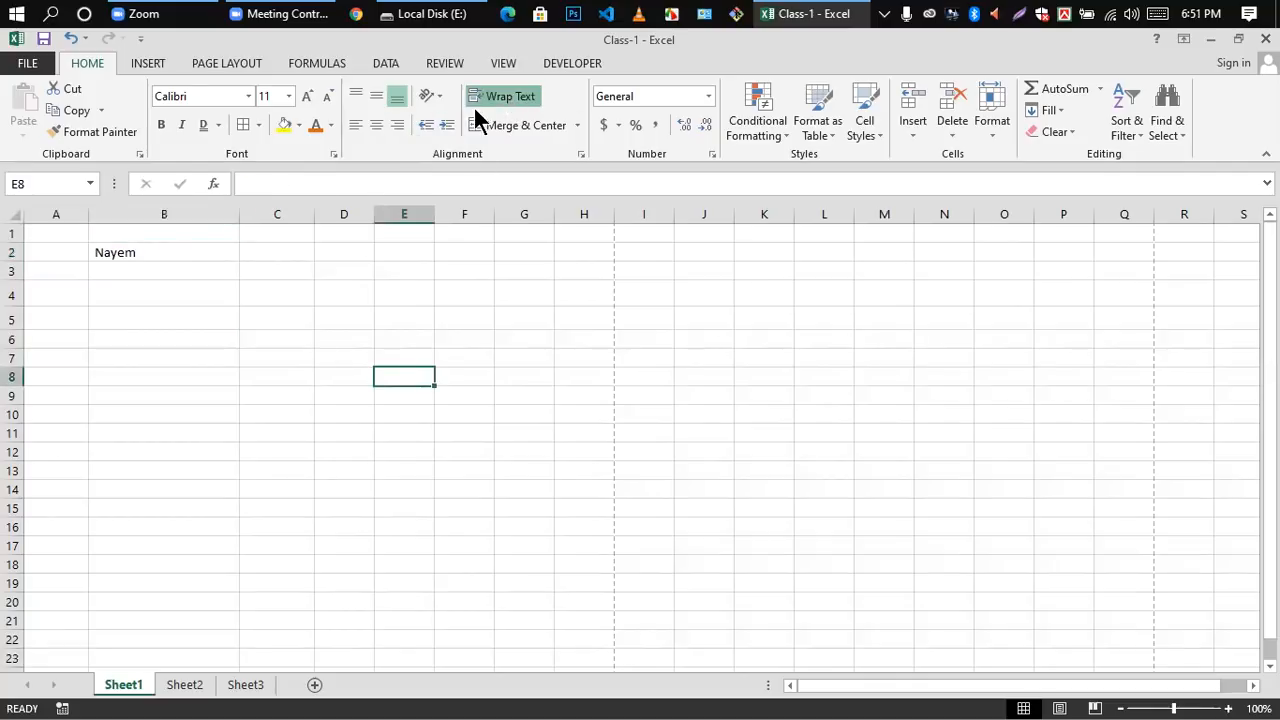
pyautogui.click(259, 274)
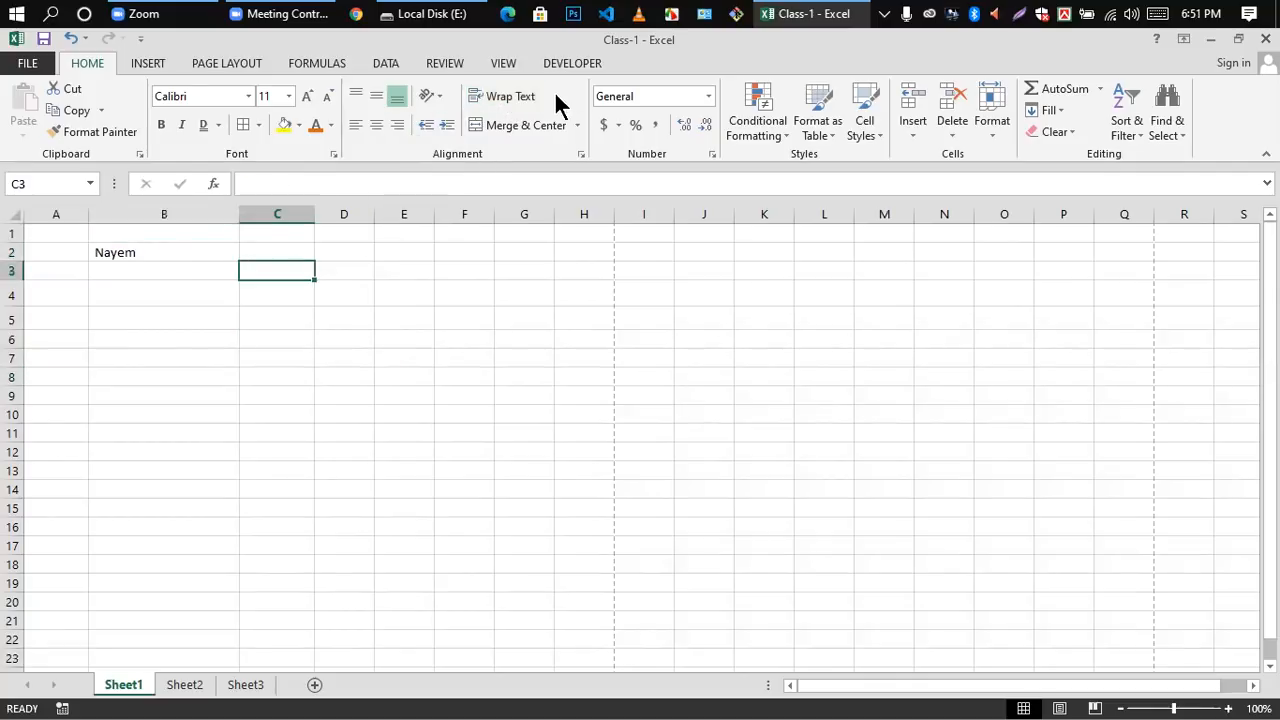
pyautogui.click(120, 254)
pyautogui.press('Delete')
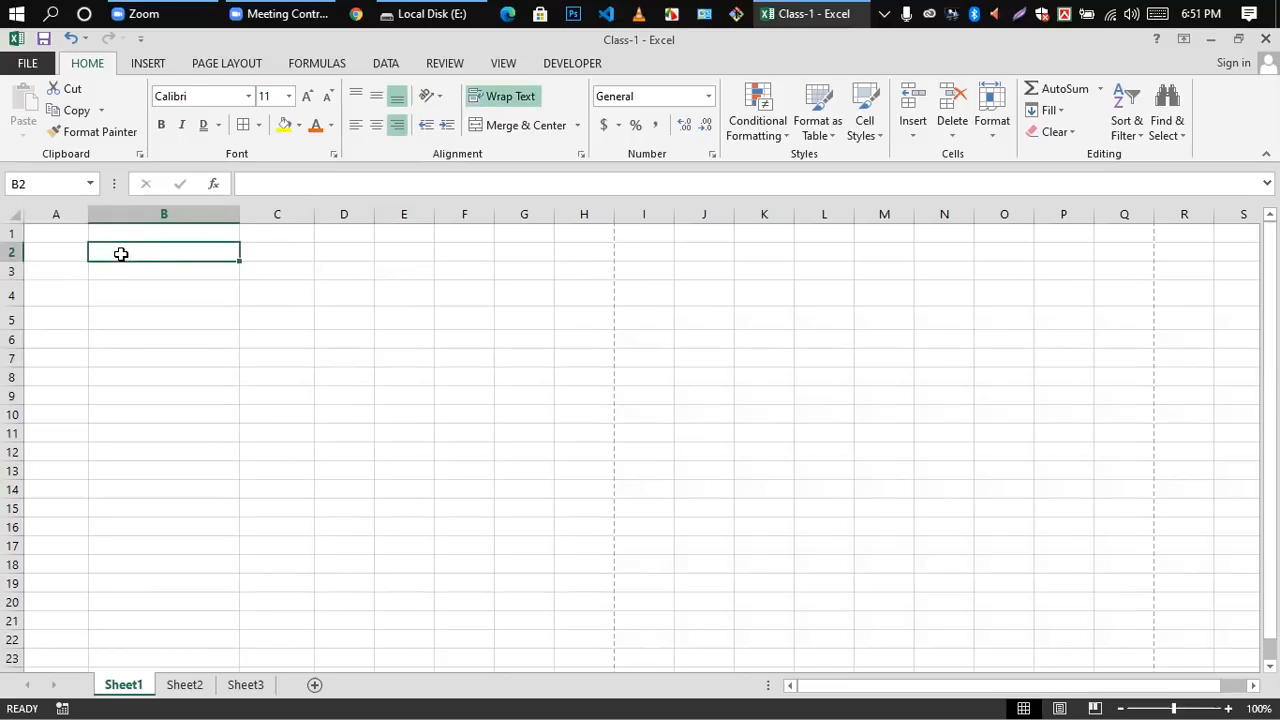
pyautogui.click(204, 298)
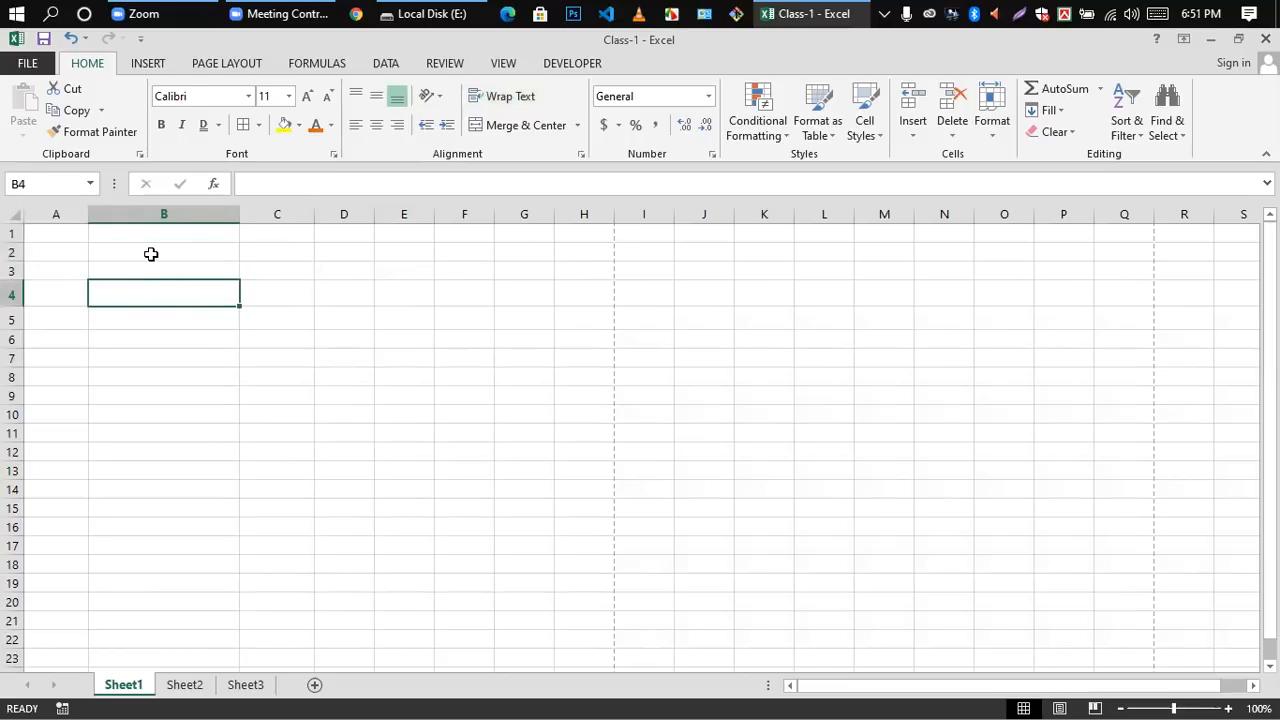
pyautogui.click(151, 253)
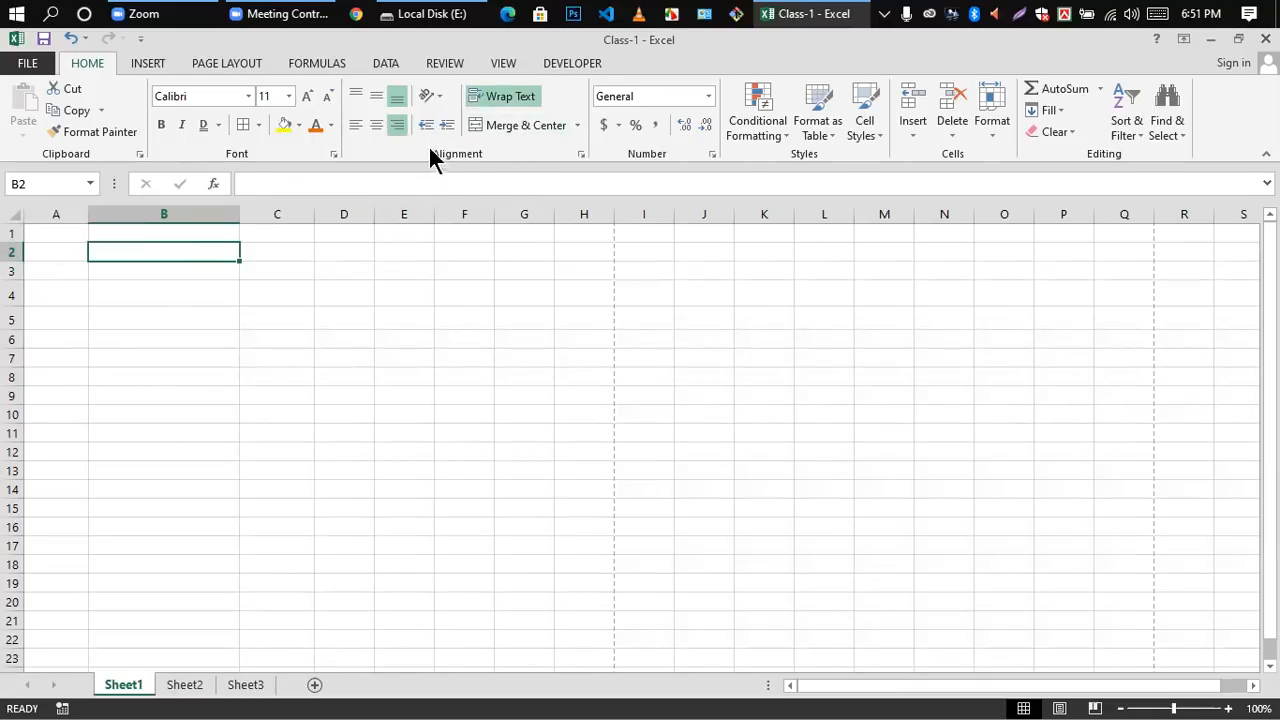
pyautogui.click(232, 467)
pyautogui.click(155, 259)
# Step: Minimise the open windows, switch to Chrome and search Google for "google translate"
pyautogui.click(1208, 39)
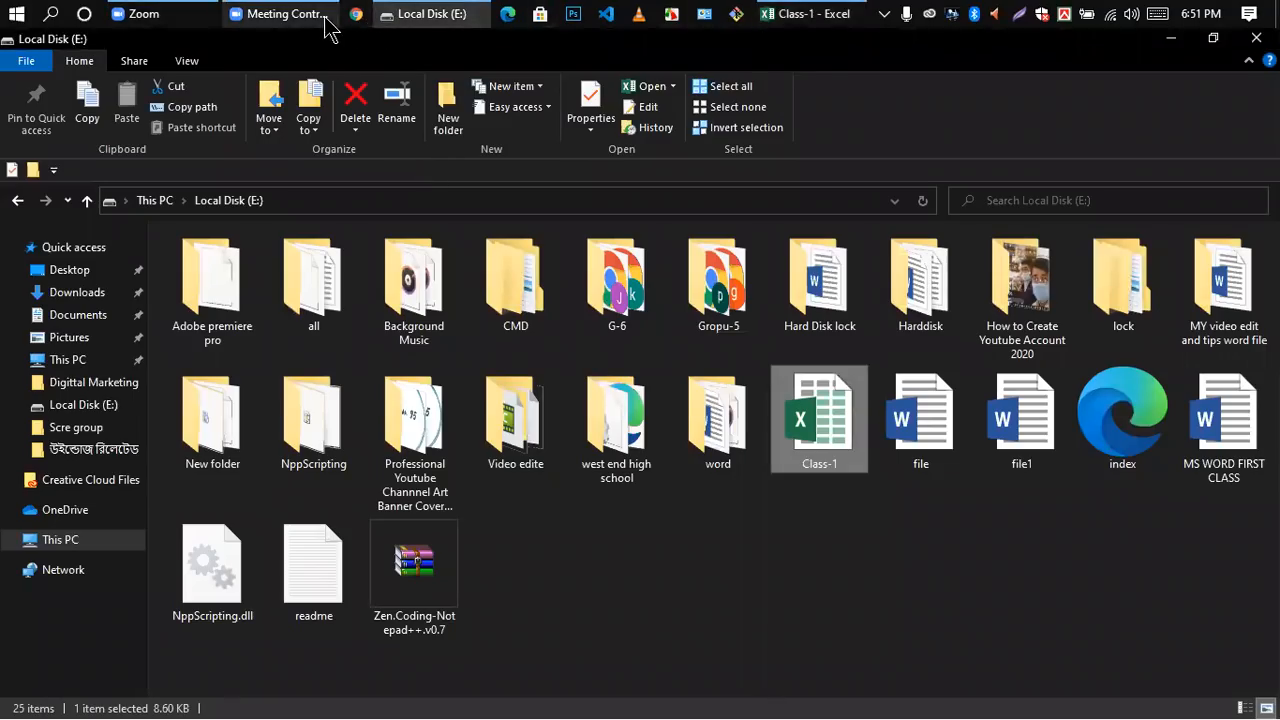
pyautogui.click(1171, 38)
pyautogui.click(128, 72)
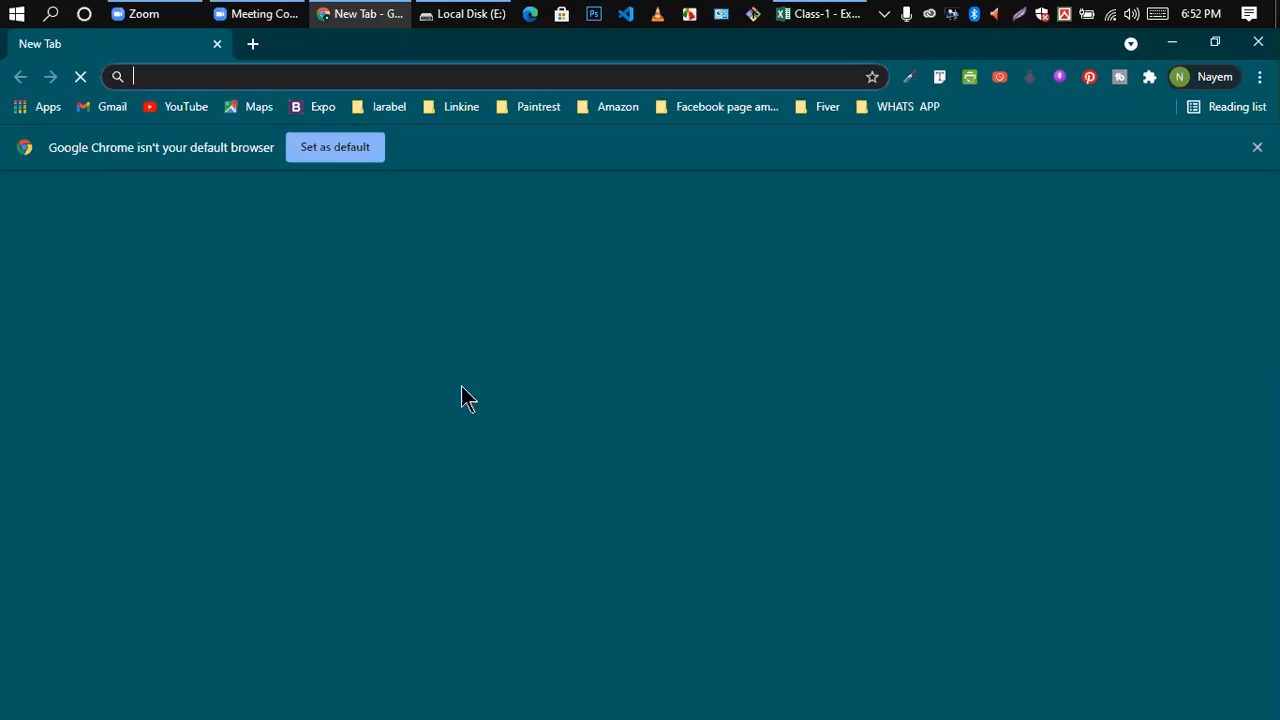
pyautogui.click(160, 76)
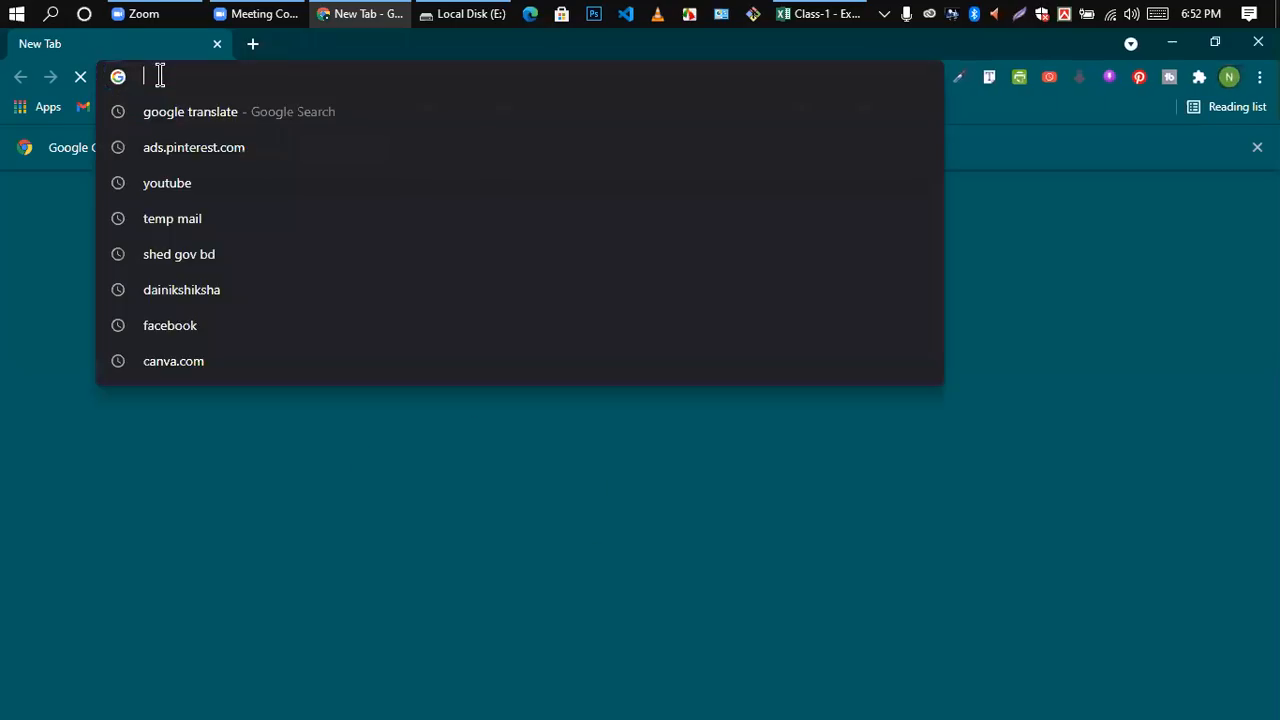
pyautogui.click(208, 123)
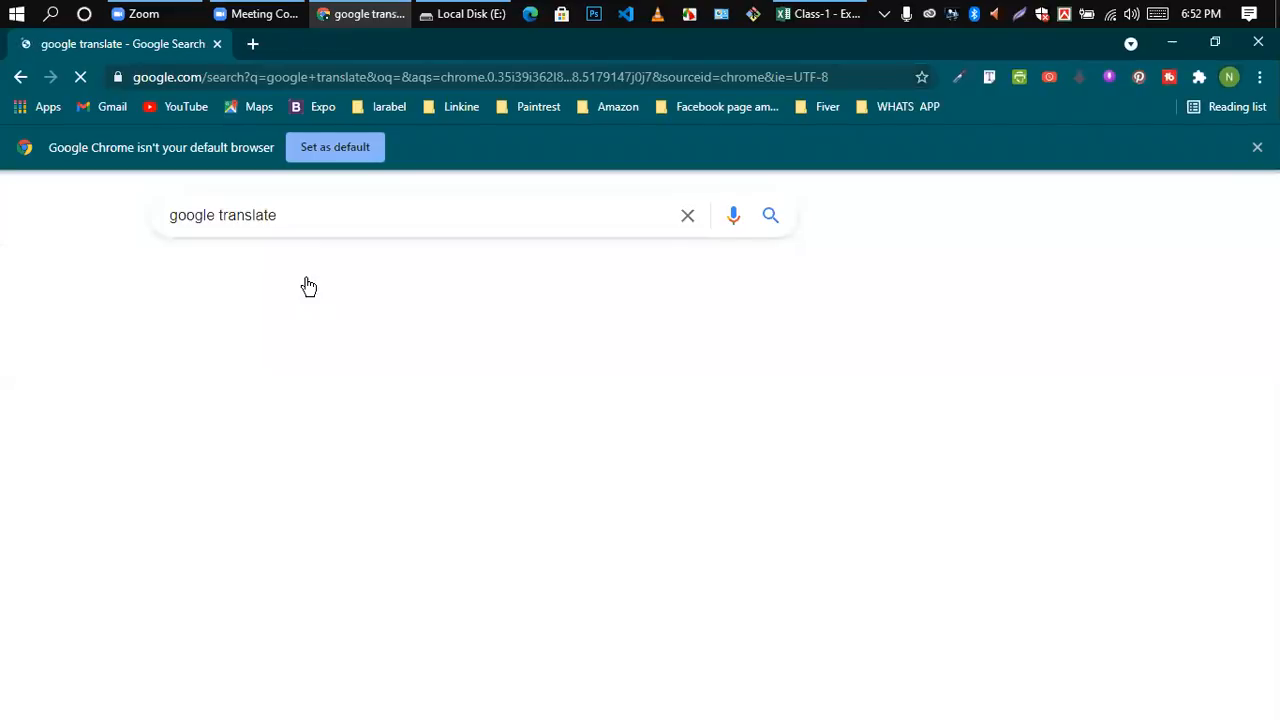
# Step: Copy the two-line description under the Google Translate search result, from "Google's free service" to "over 100 other languages."
pyautogui.scroll(-4, 306, 285)
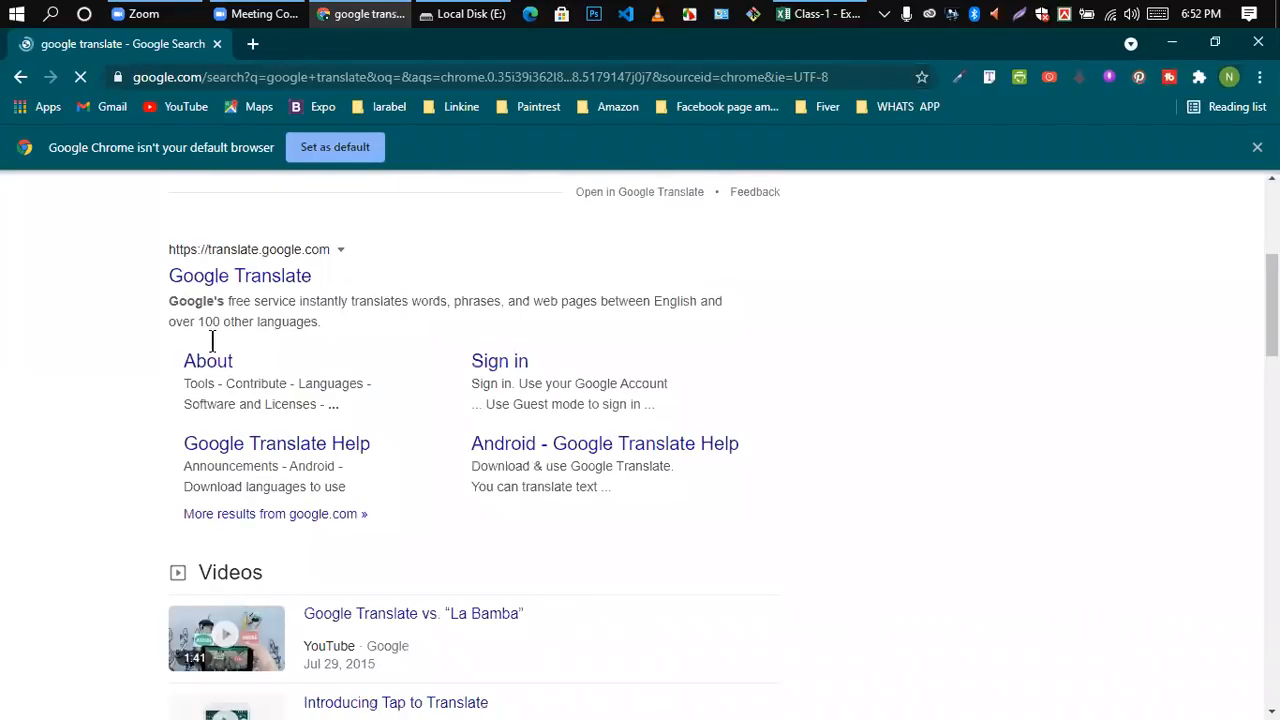
pyautogui.moveTo(170, 300); pyautogui.dragTo(330, 324)
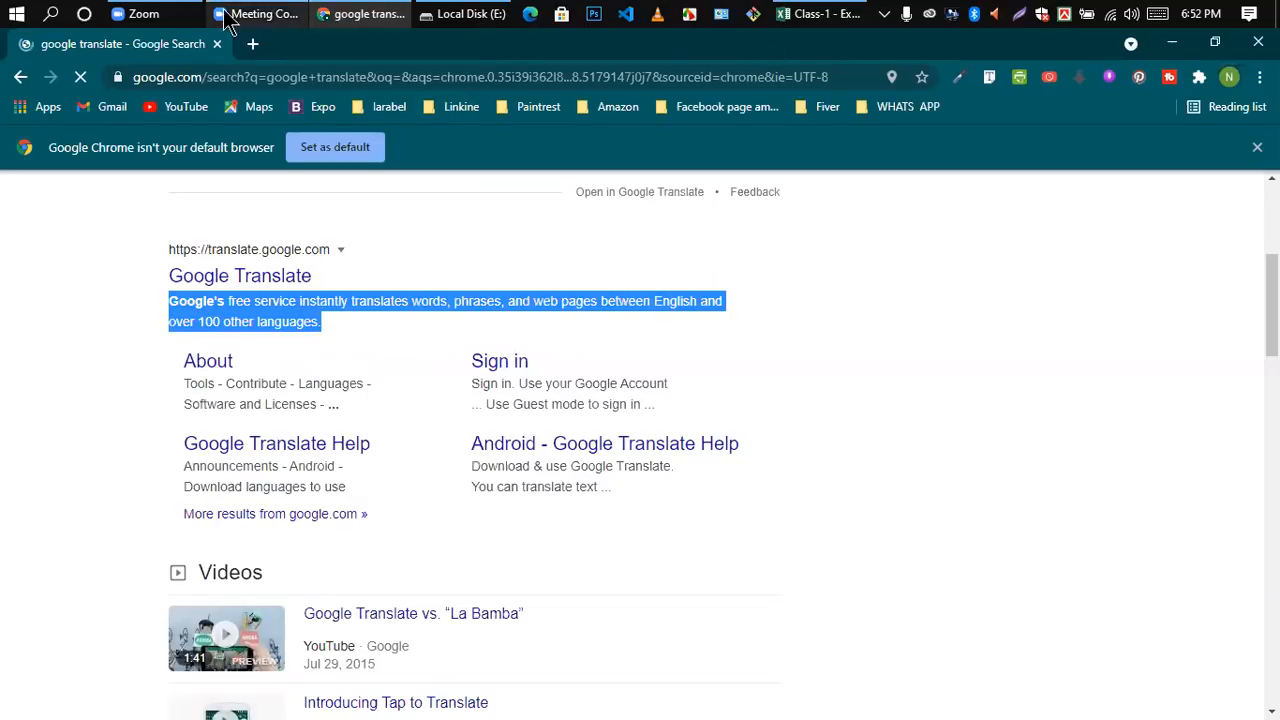
pyautogui.click(345, 15)
pyautogui.click(345, 22)
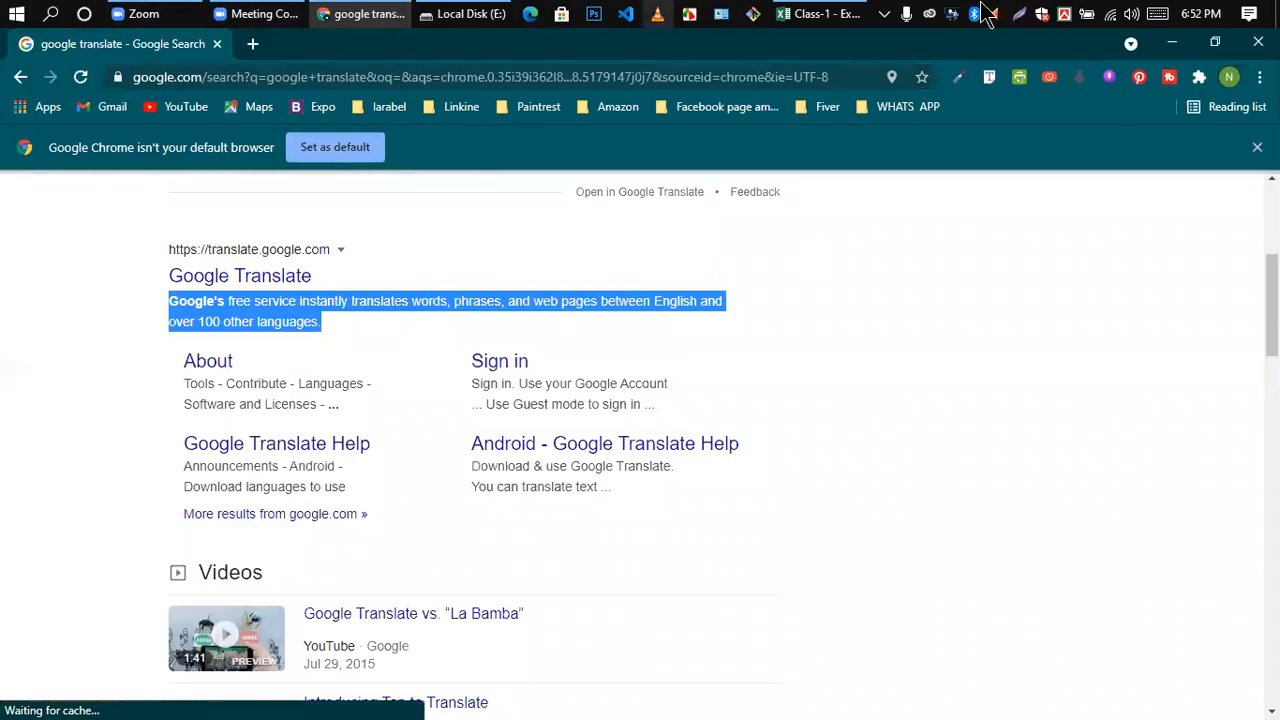
# Step: Switch back to the Class-1 workbook in Excel and paste the copied Google Translate description into cell B2
pyautogui.click(820, 14)
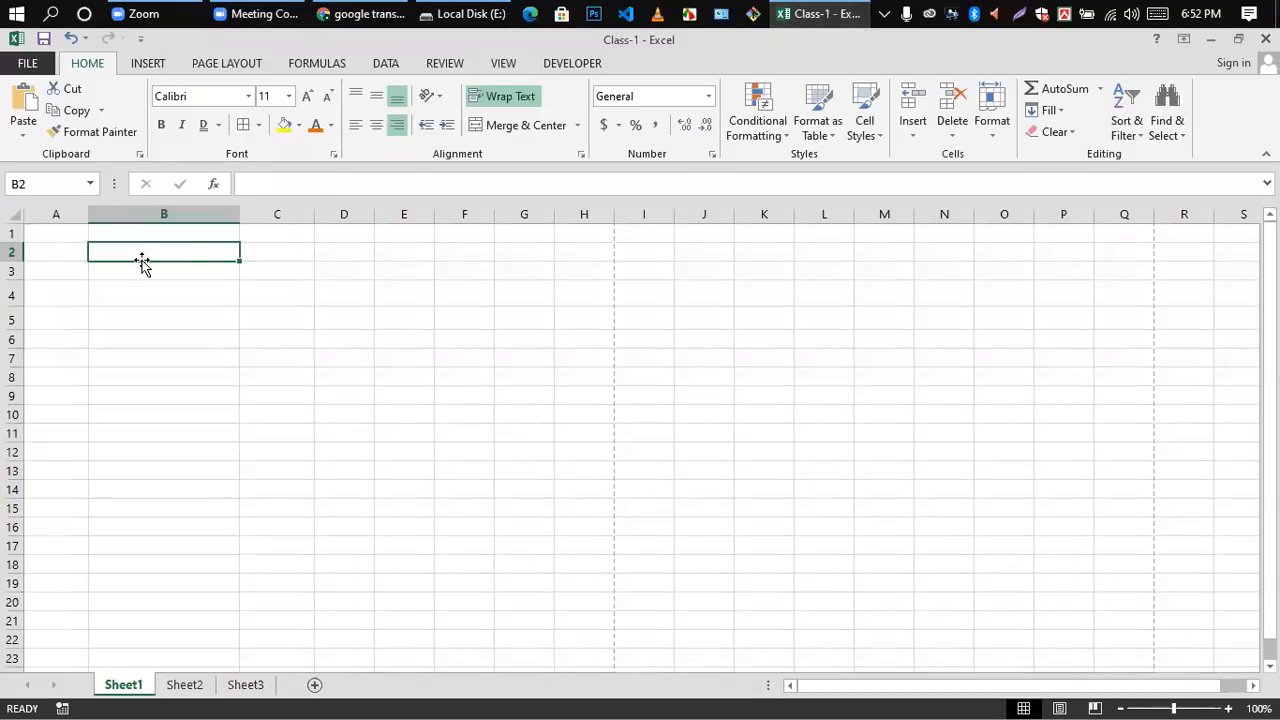
pyautogui.press('Down')
pyautogui.press('Down')
pyautogui.press('Down')
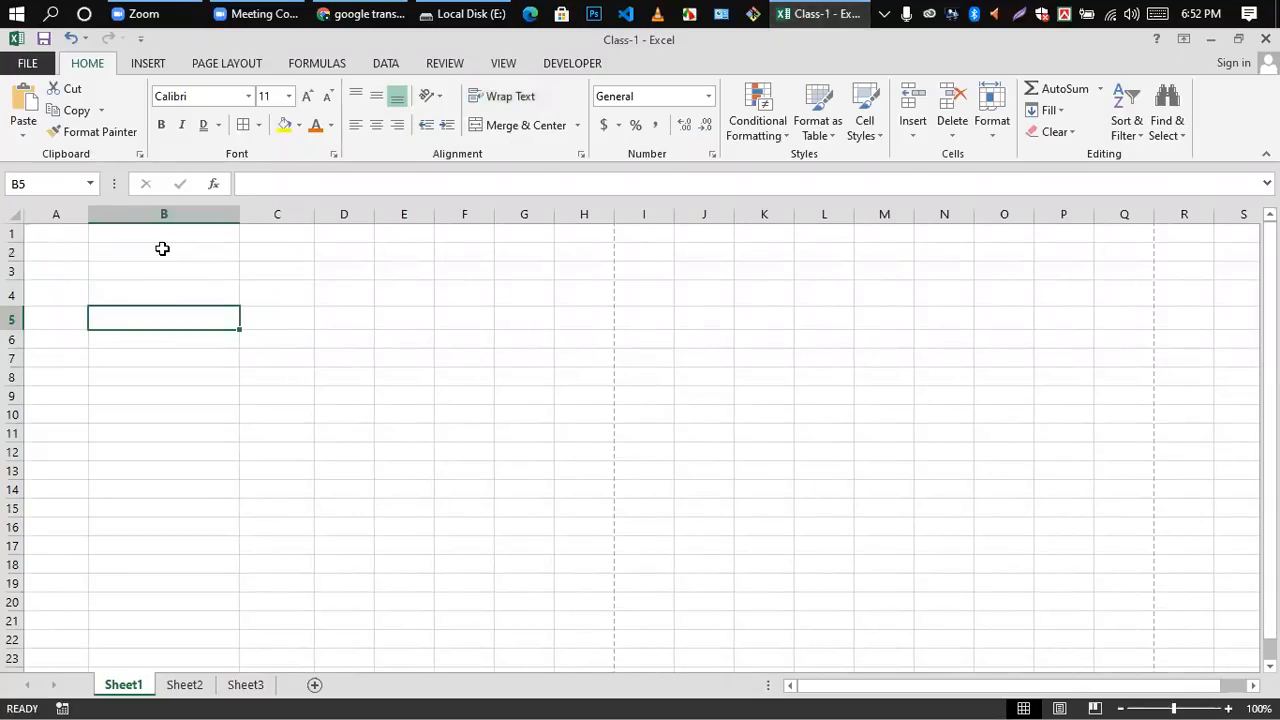
pyautogui.click(162, 248)
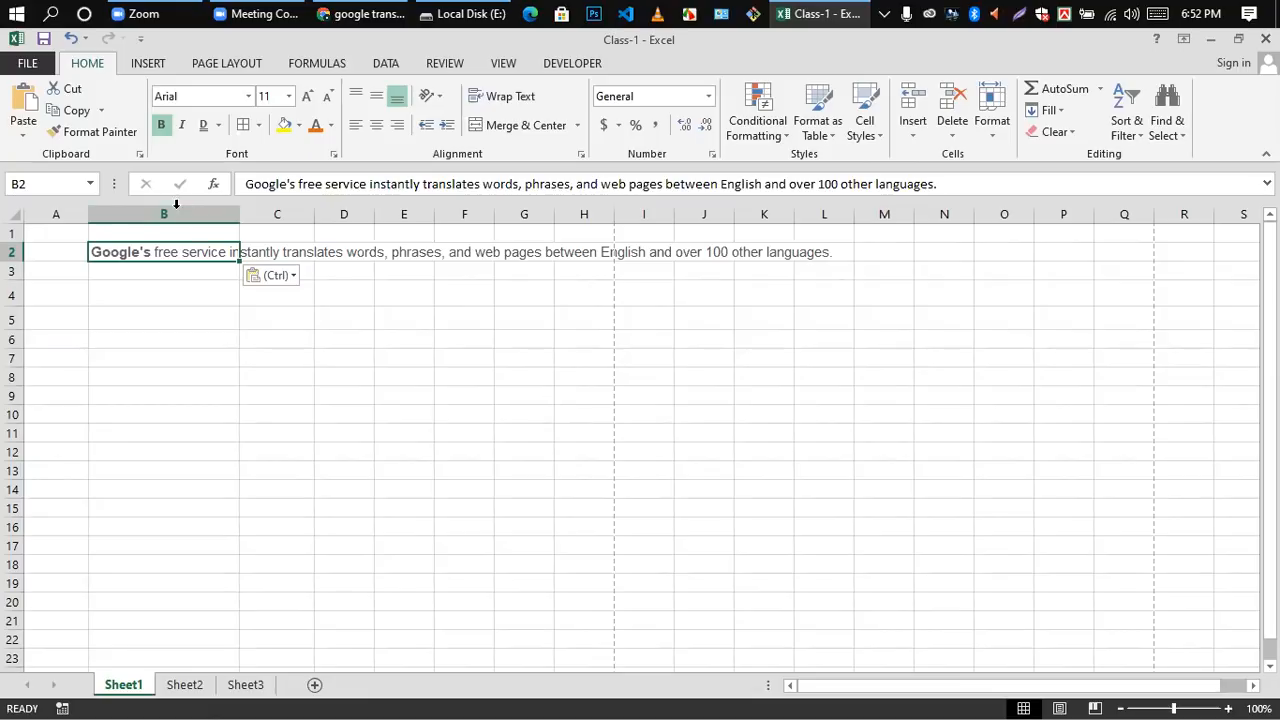
pyautogui.click(418, 296)
pyautogui.click(118, 251)
pyautogui.click(174, 337)
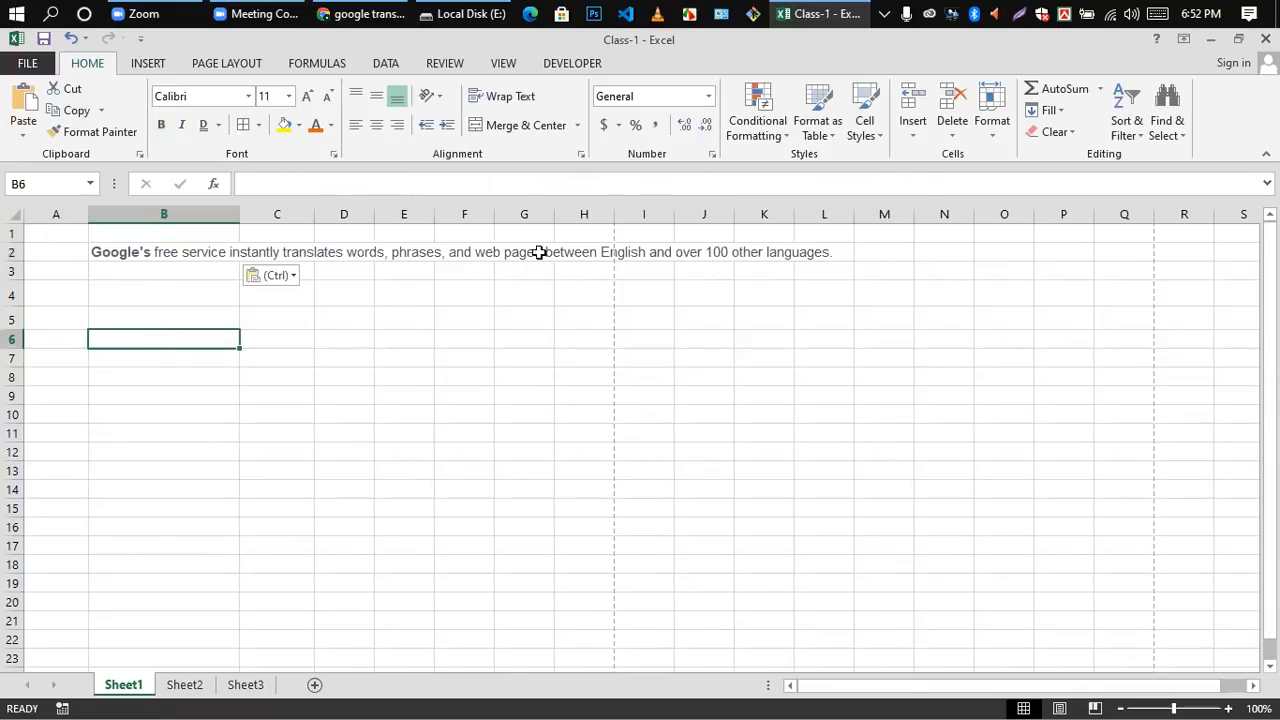
# Step: Wrap the long Google Translate description within cell B2
pyautogui.click(166, 271)
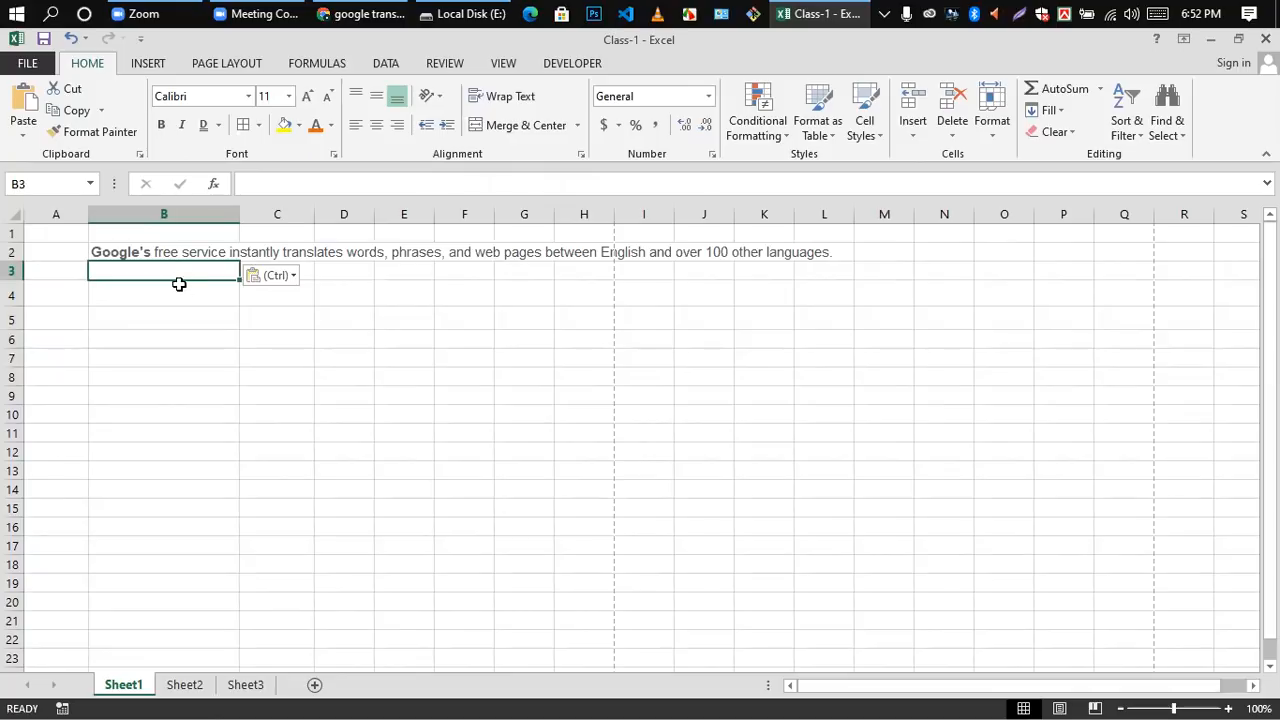
pyautogui.click(200, 357)
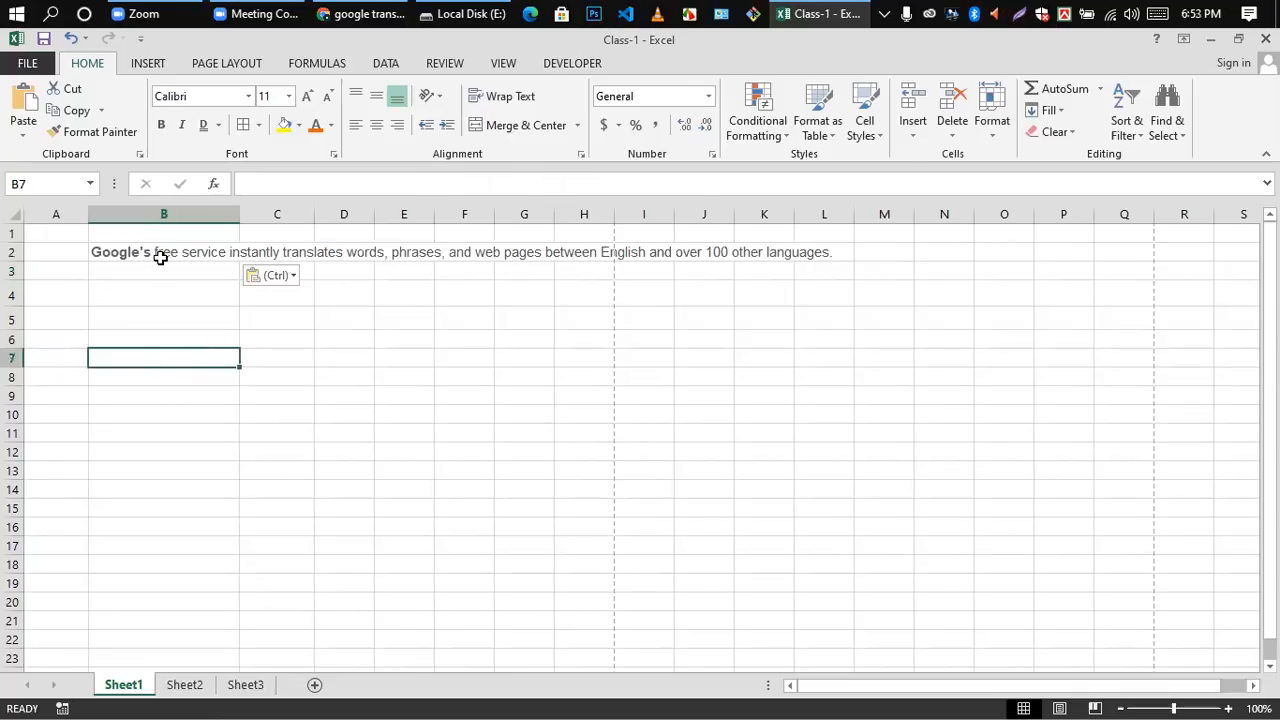
pyautogui.click(160, 254)
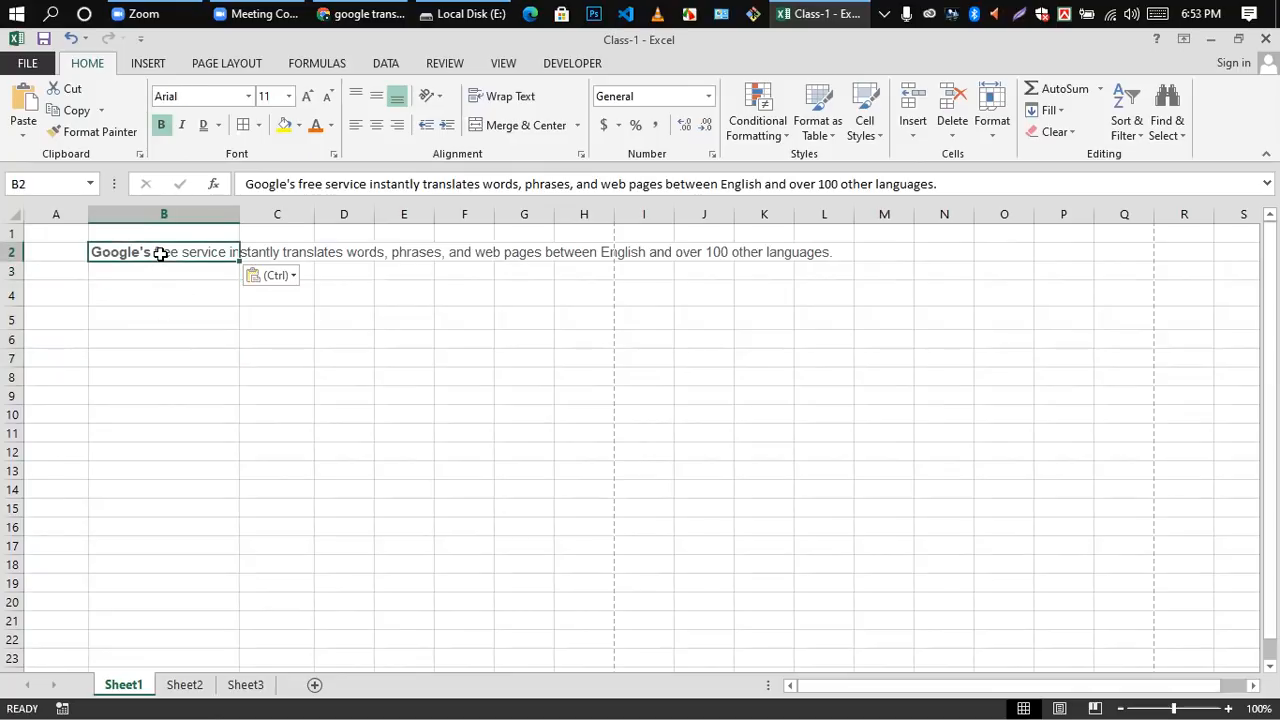
pyautogui.click(505, 97)
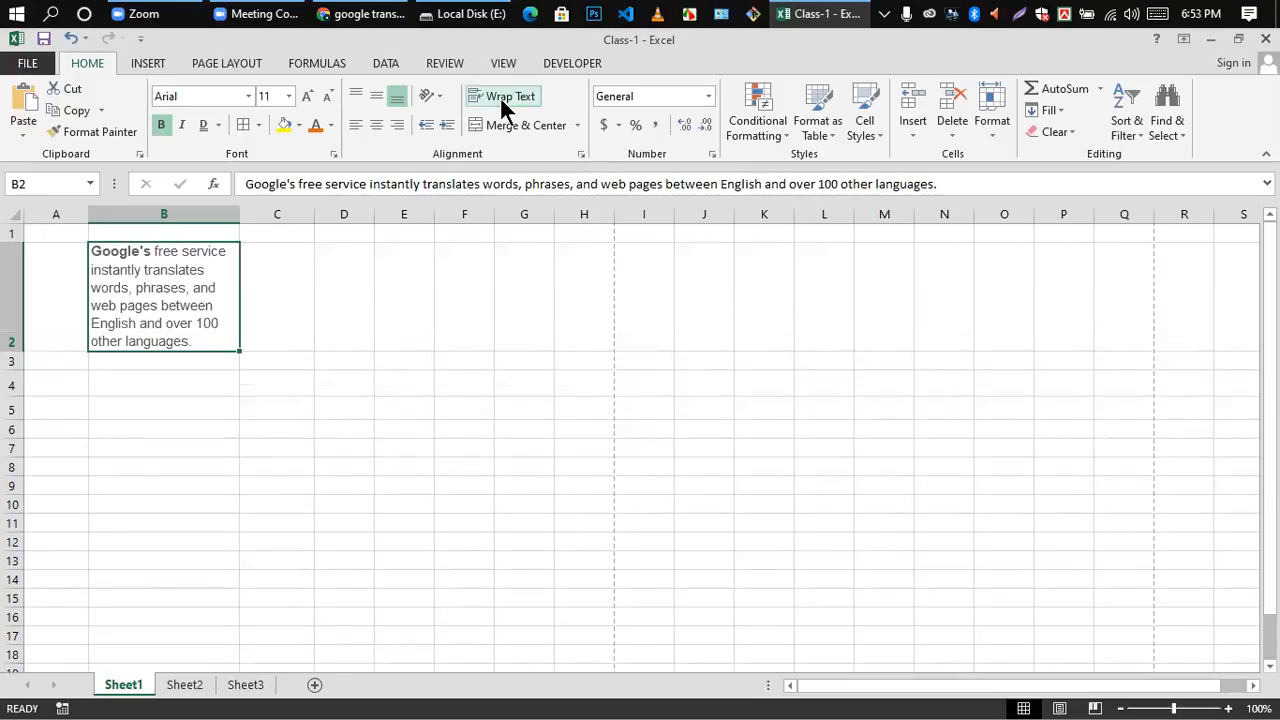
pyautogui.click(318, 466)
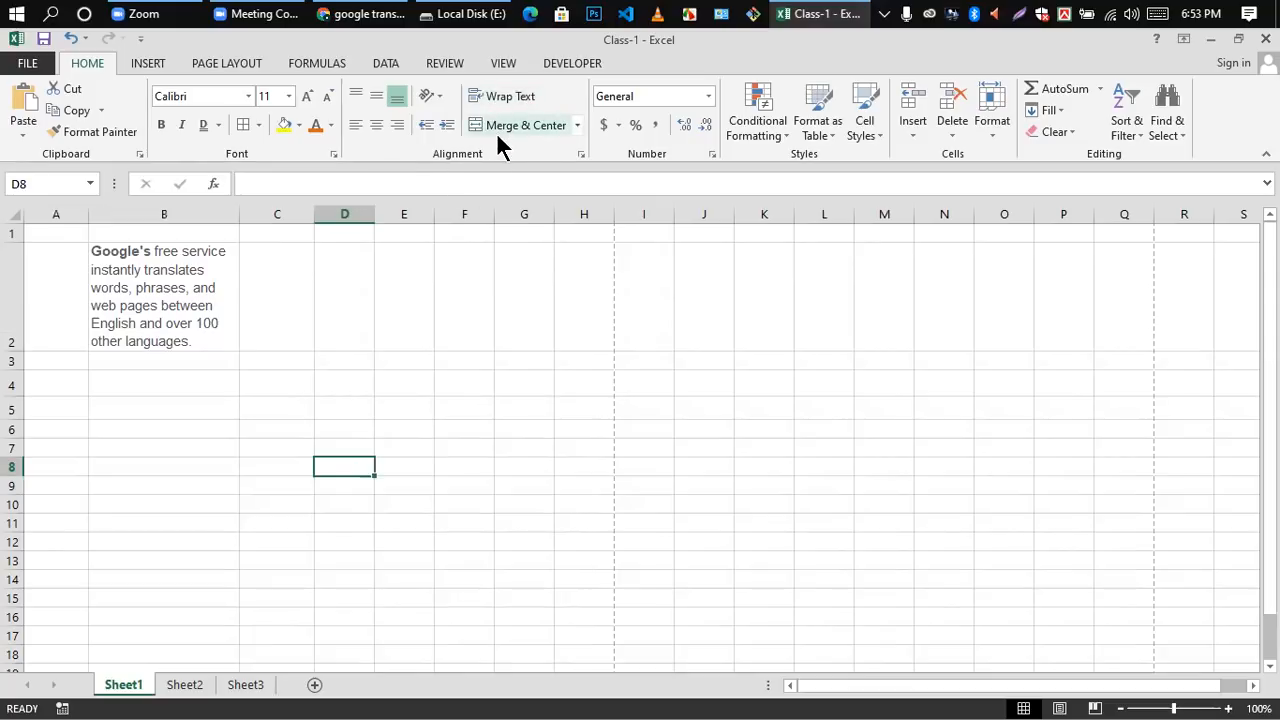
pyautogui.click(561, 540)
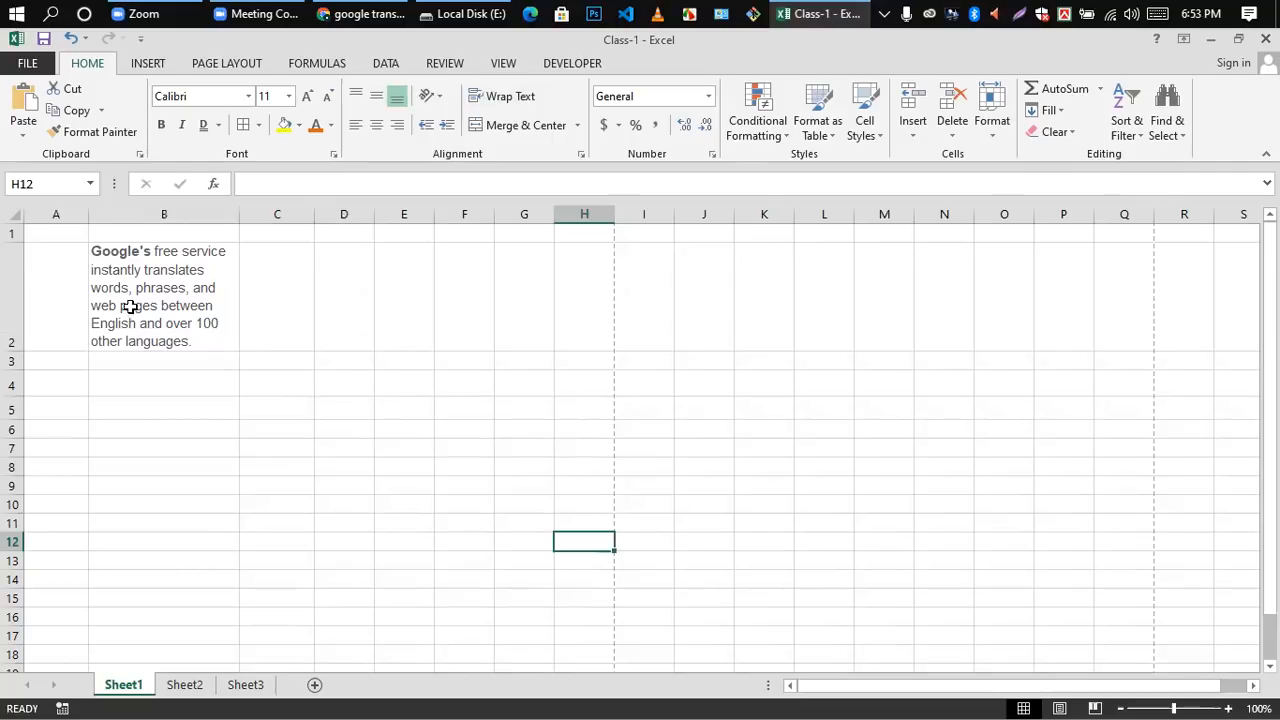
pyautogui.click(362, 452)
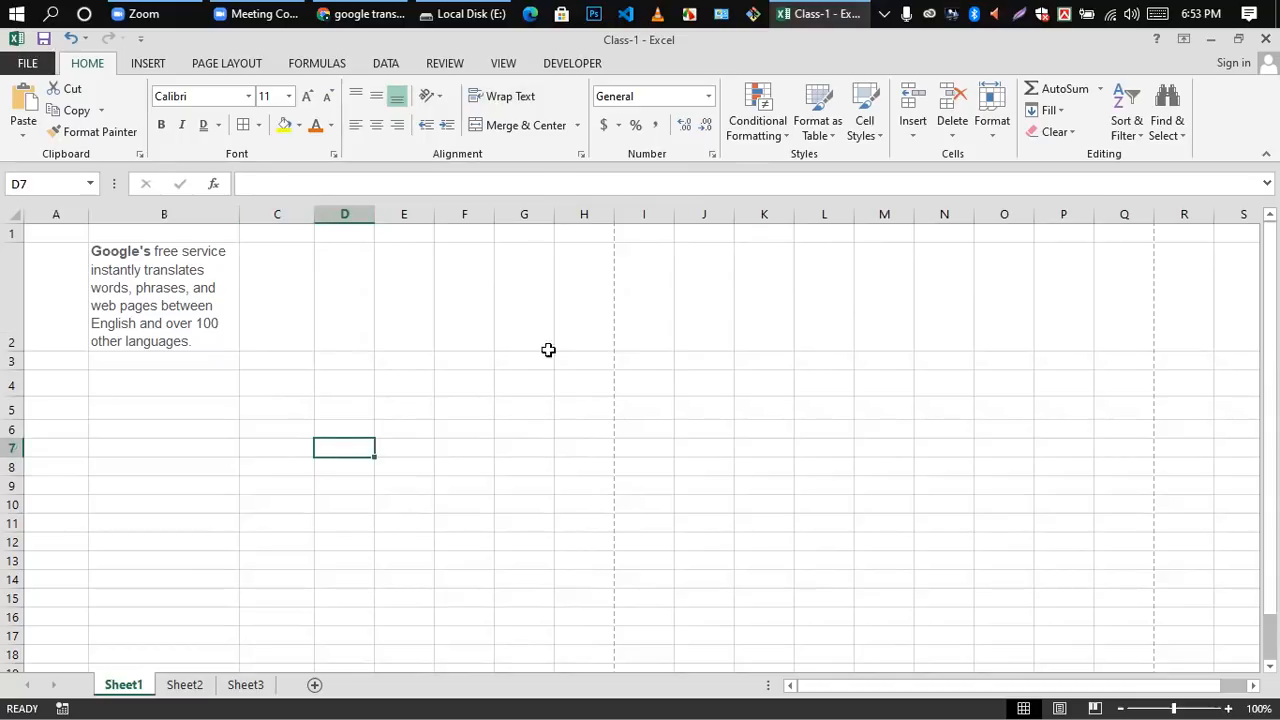
pyautogui.scroll(-10, 229, 429)
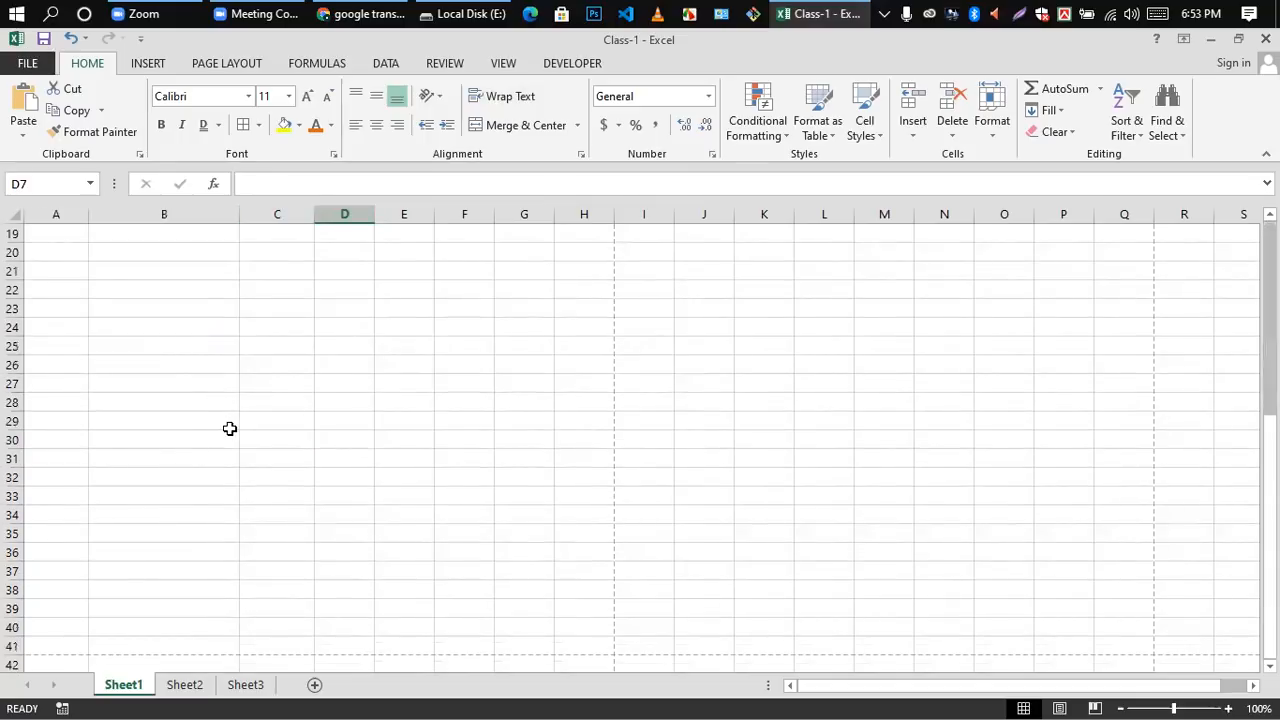
pyautogui.scroll(10, 231, 428)
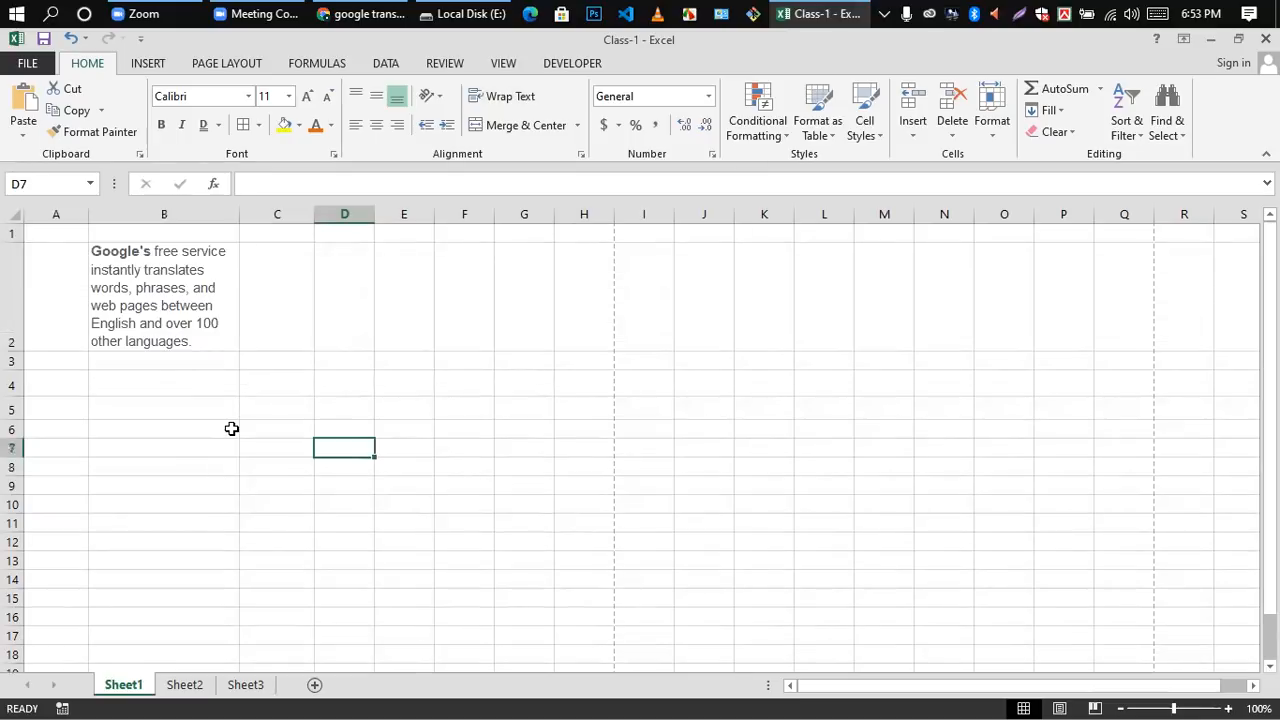
pyautogui.click(467, 443)
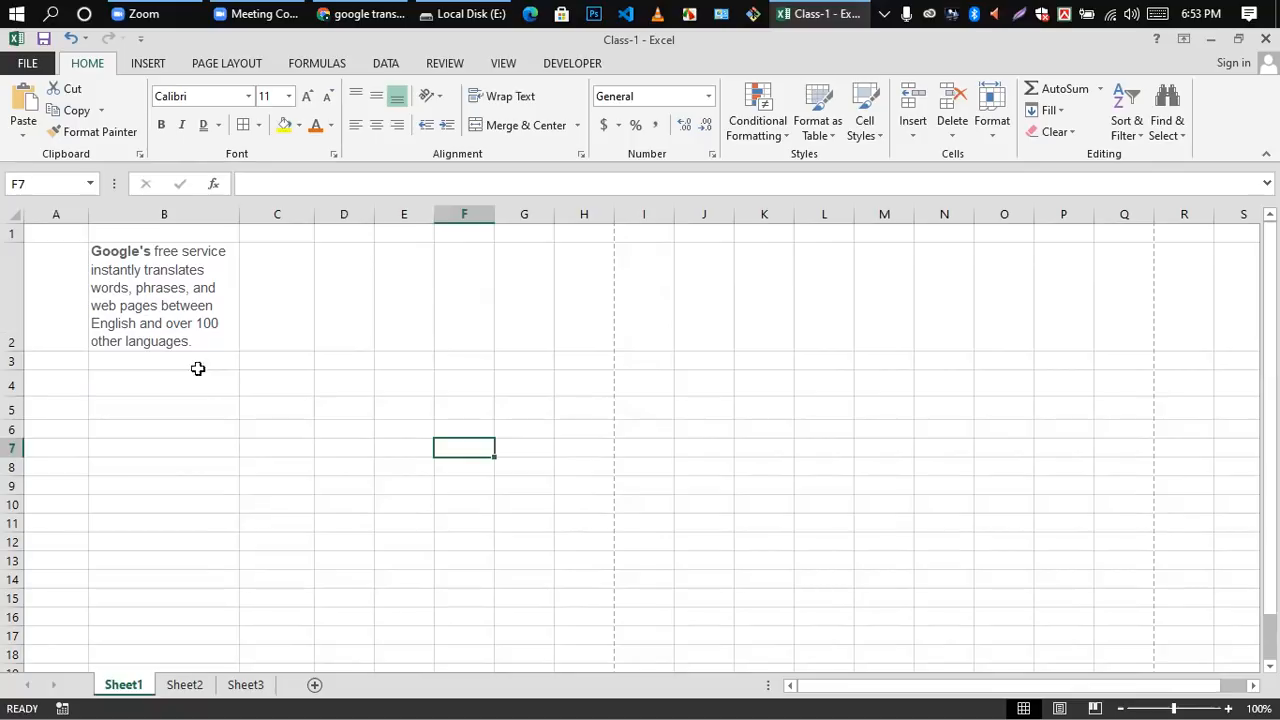
# Step: Try widening column B so the wrapped description takes only two lines, and undo the width change
pyautogui.click(274, 366)
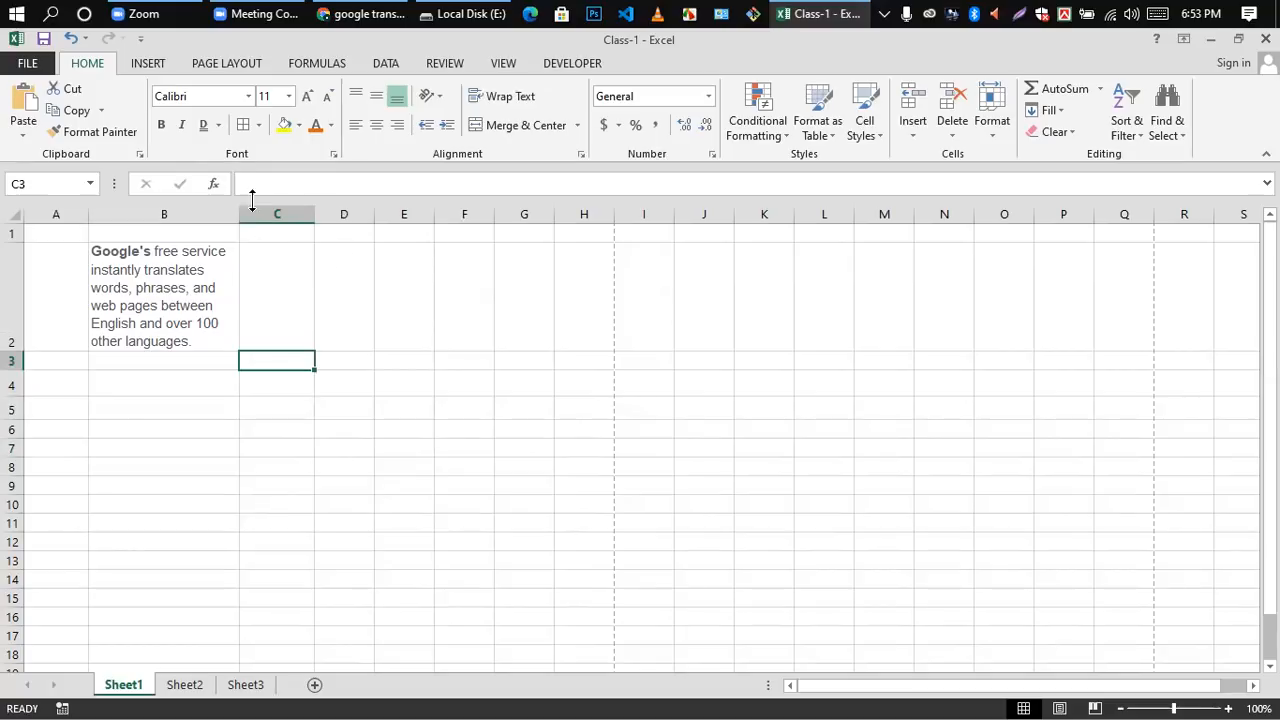
pyautogui.moveTo(237, 214); pyautogui.dragTo(554, 269)
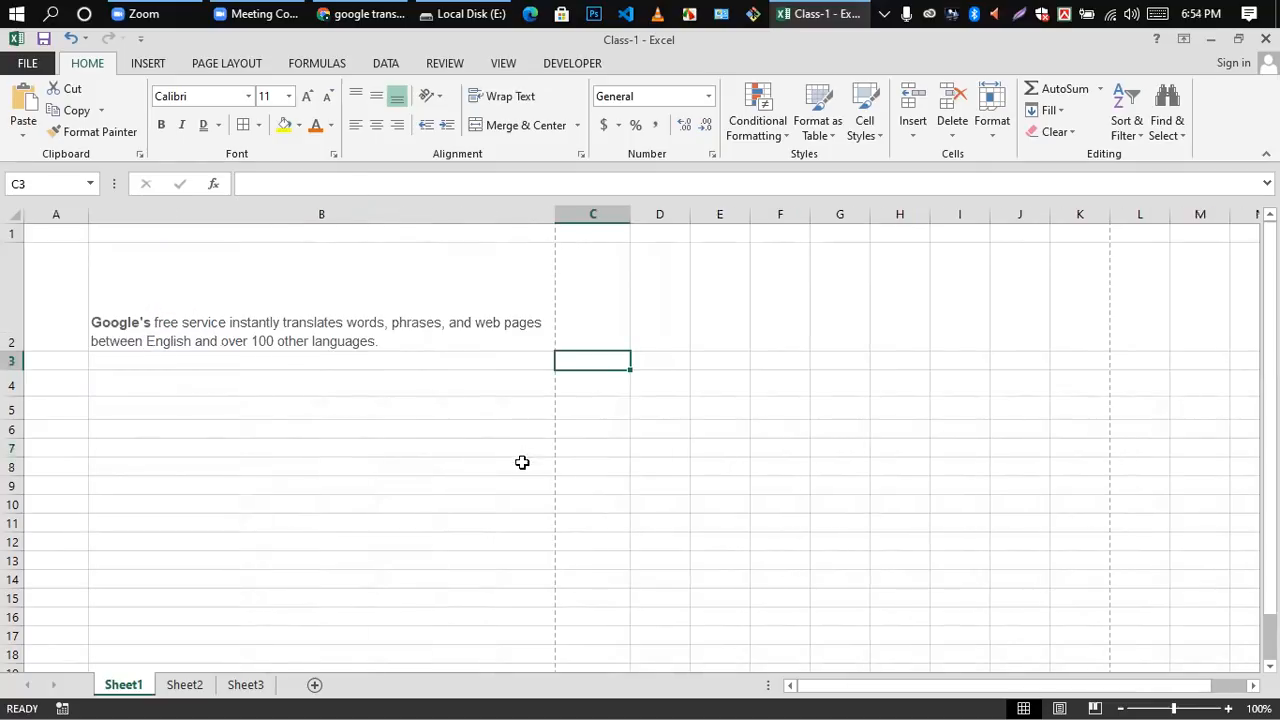
pyautogui.scroll(-2, 376, 436)
pyautogui.scroll(2, 366, 480)
pyautogui.hotkey('ctrl', 'z')
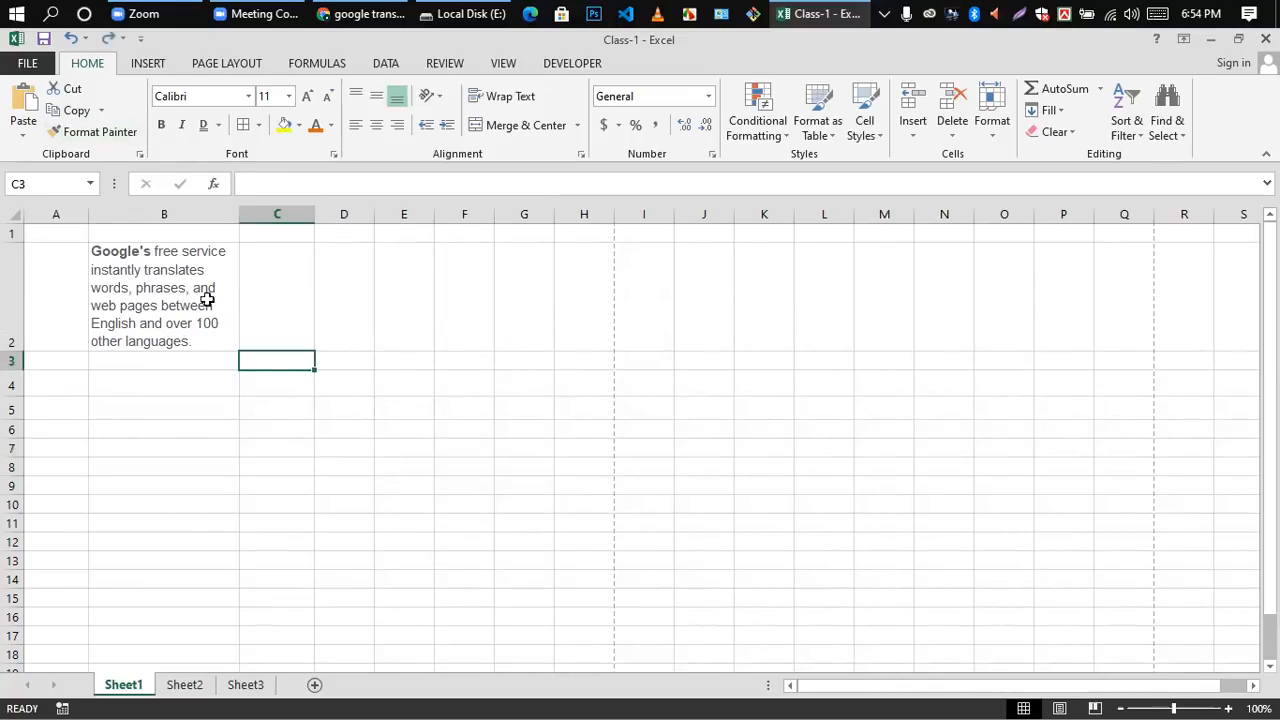
# Step: Merge and center the range B2:G2 containing the wrapped description
pyautogui.click(549, 300)
pyautogui.click(442, 428)
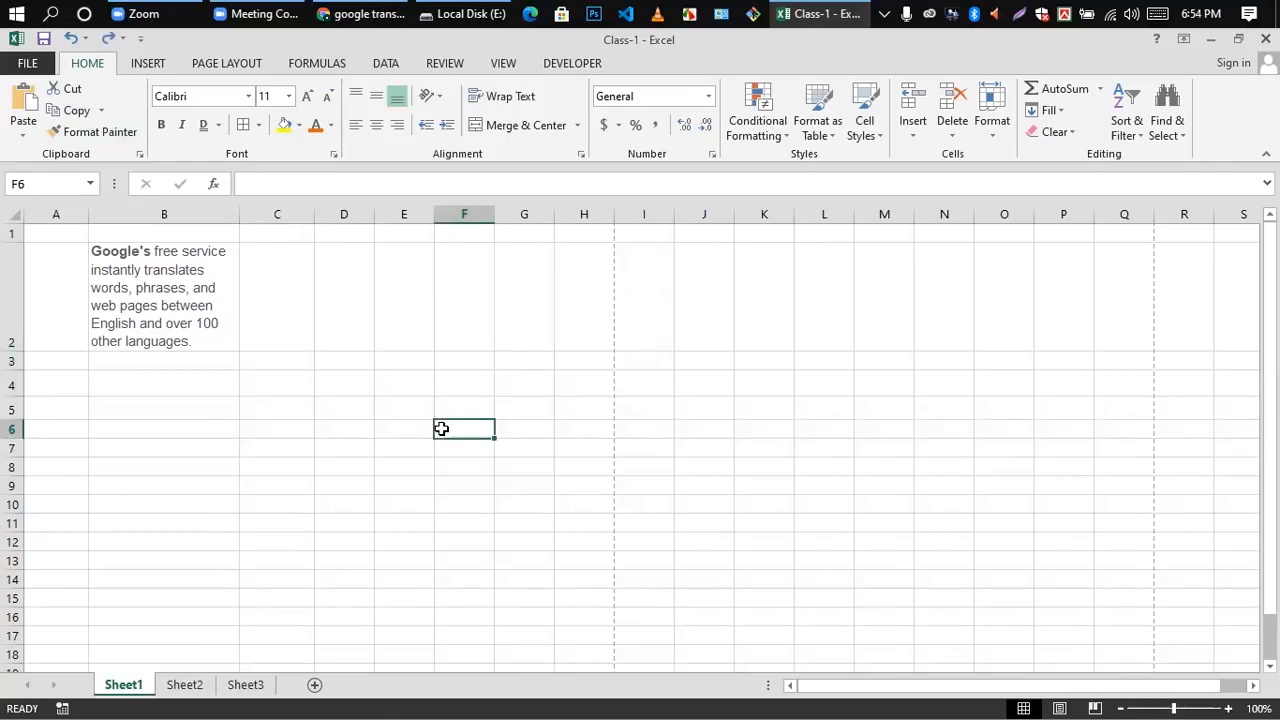
pyautogui.moveTo(126, 280); pyautogui.dragTo(529, 304)
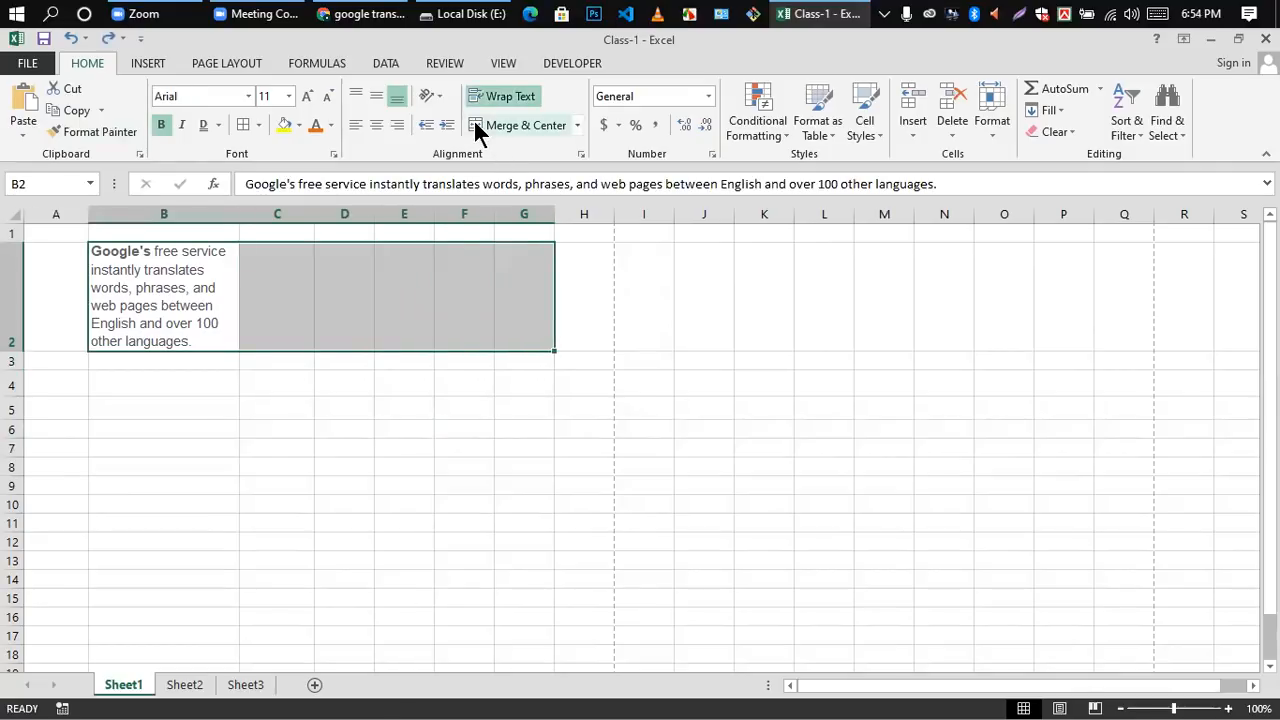
pyautogui.click(475, 122)
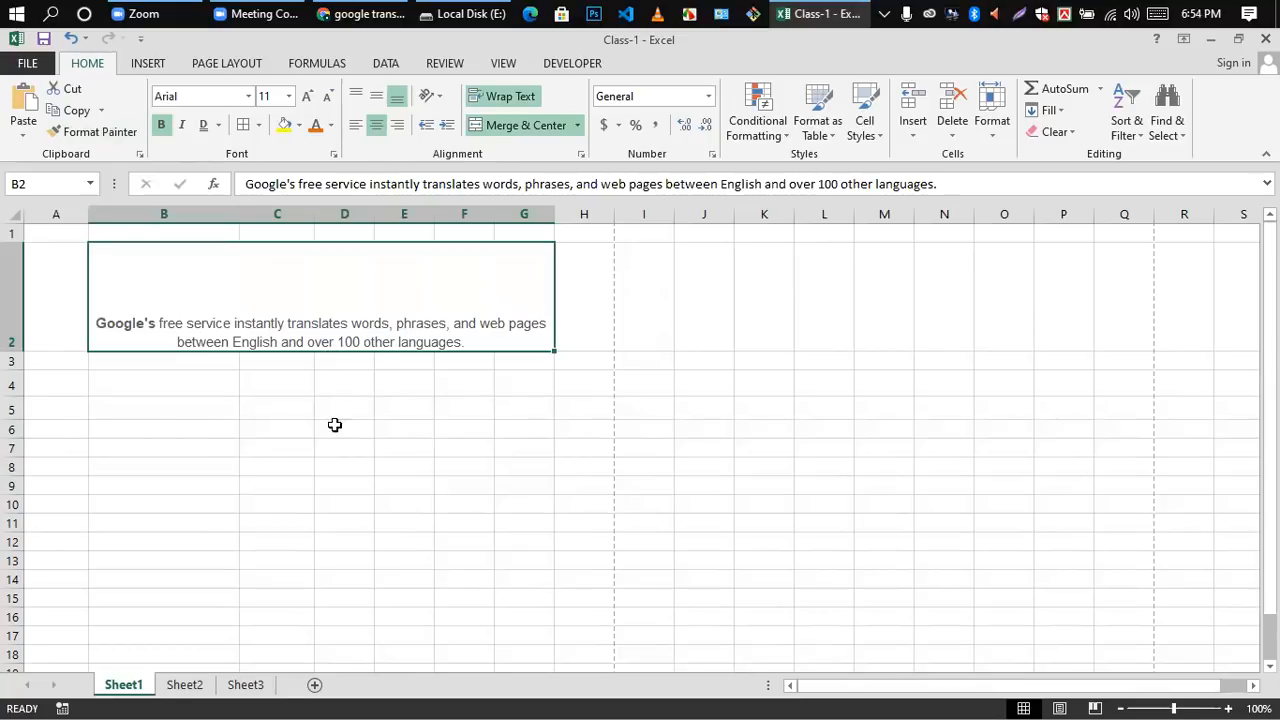
pyautogui.click(409, 415)
pyautogui.click(371, 300)
pyautogui.click(303, 366)
# Step: Middle-align the description vertically in the merged cell B2:G2
pyautogui.click(334, 306)
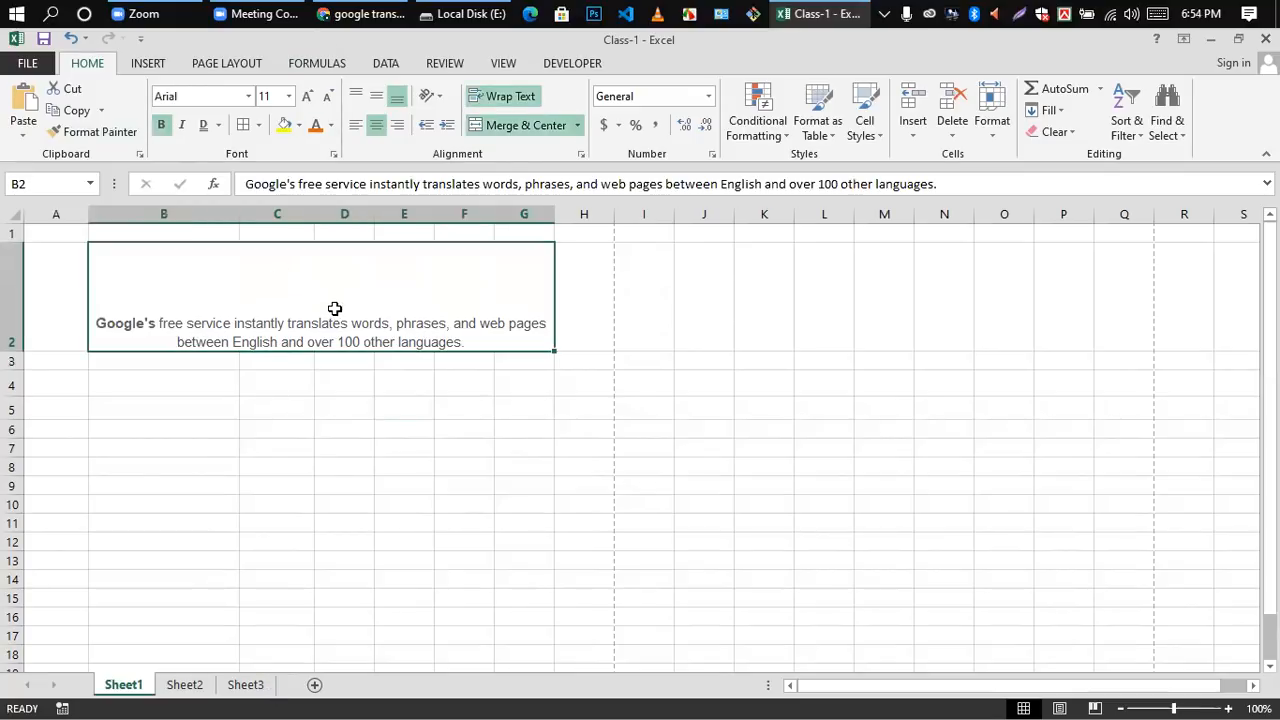
pyautogui.click(218, 64)
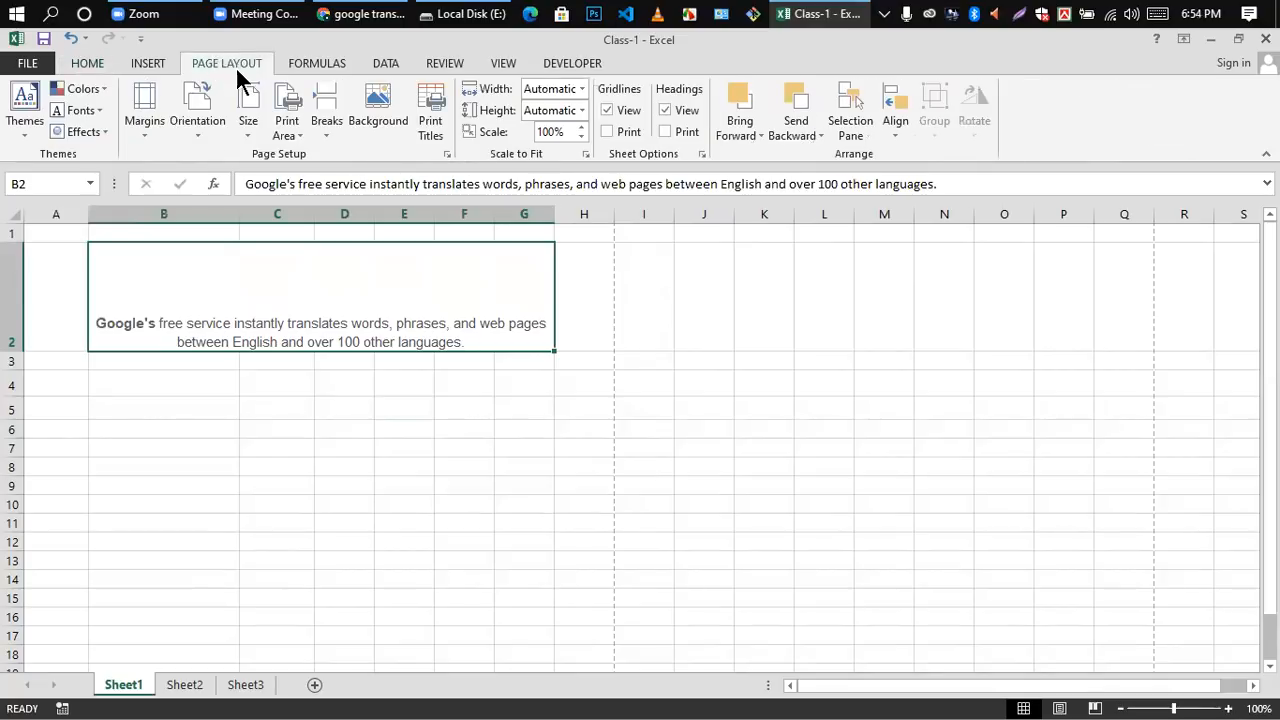
pyautogui.click(147, 65)
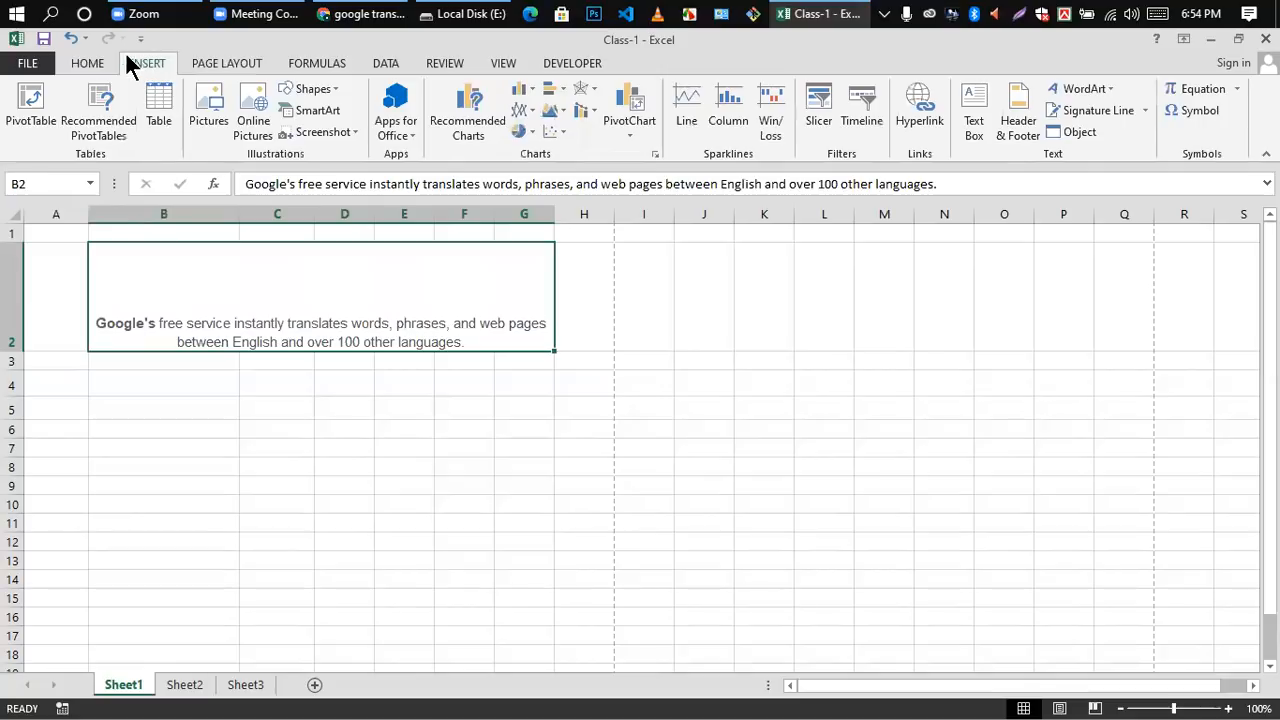
pyautogui.click(90, 66)
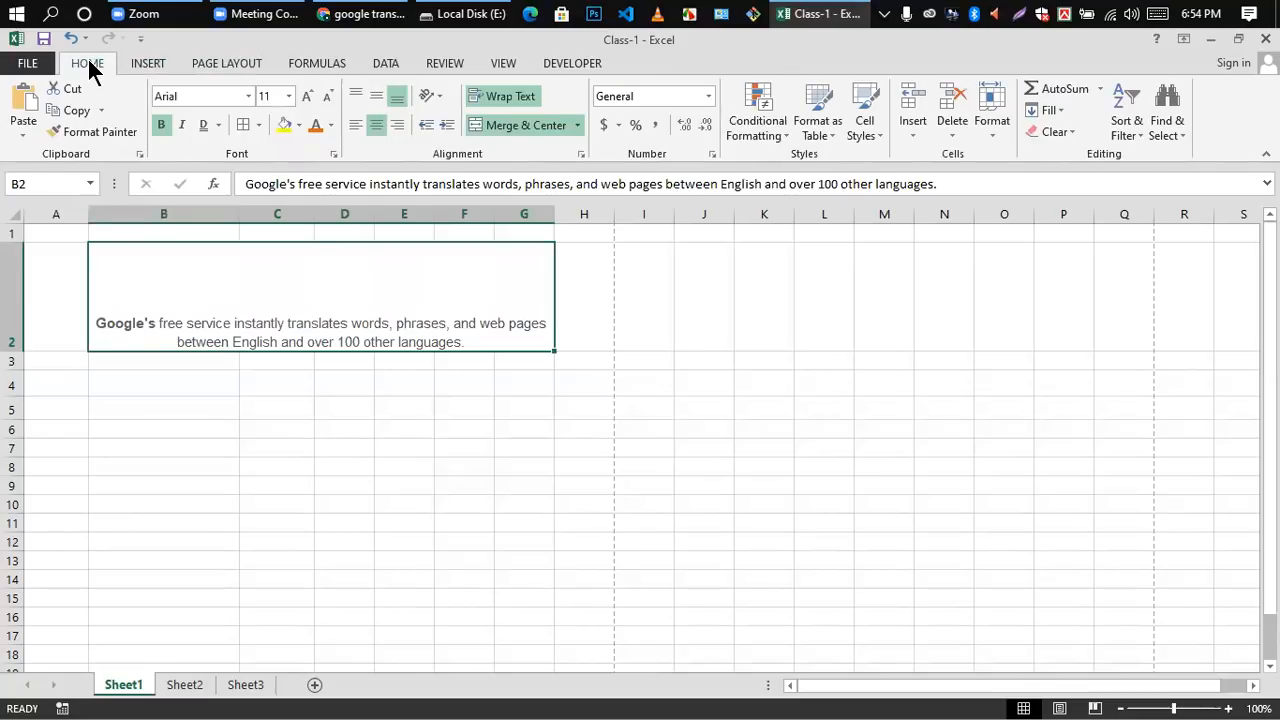
pyautogui.click(376, 98)
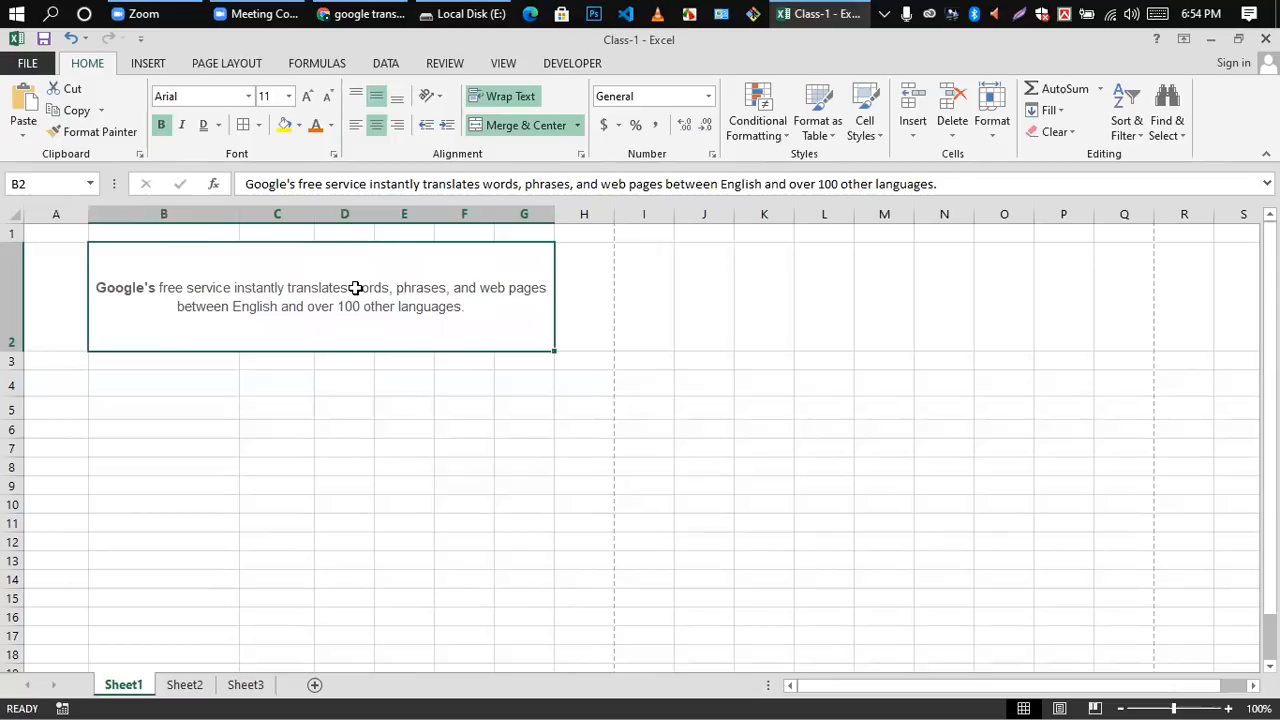
pyautogui.click(391, 451)
# Step: Top-align the description in the merged cell B2:G2
pyautogui.click(308, 296)
pyautogui.click(277, 429)
pyautogui.click(257, 307)
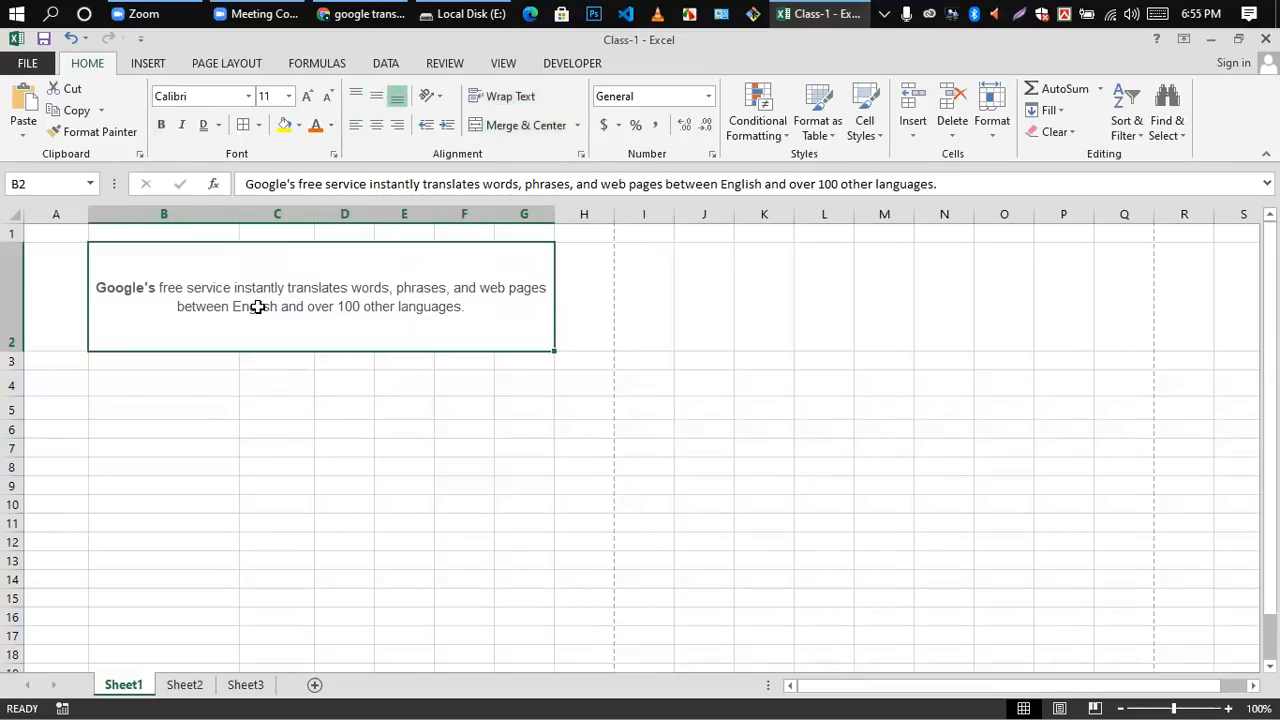
pyautogui.click(356, 96)
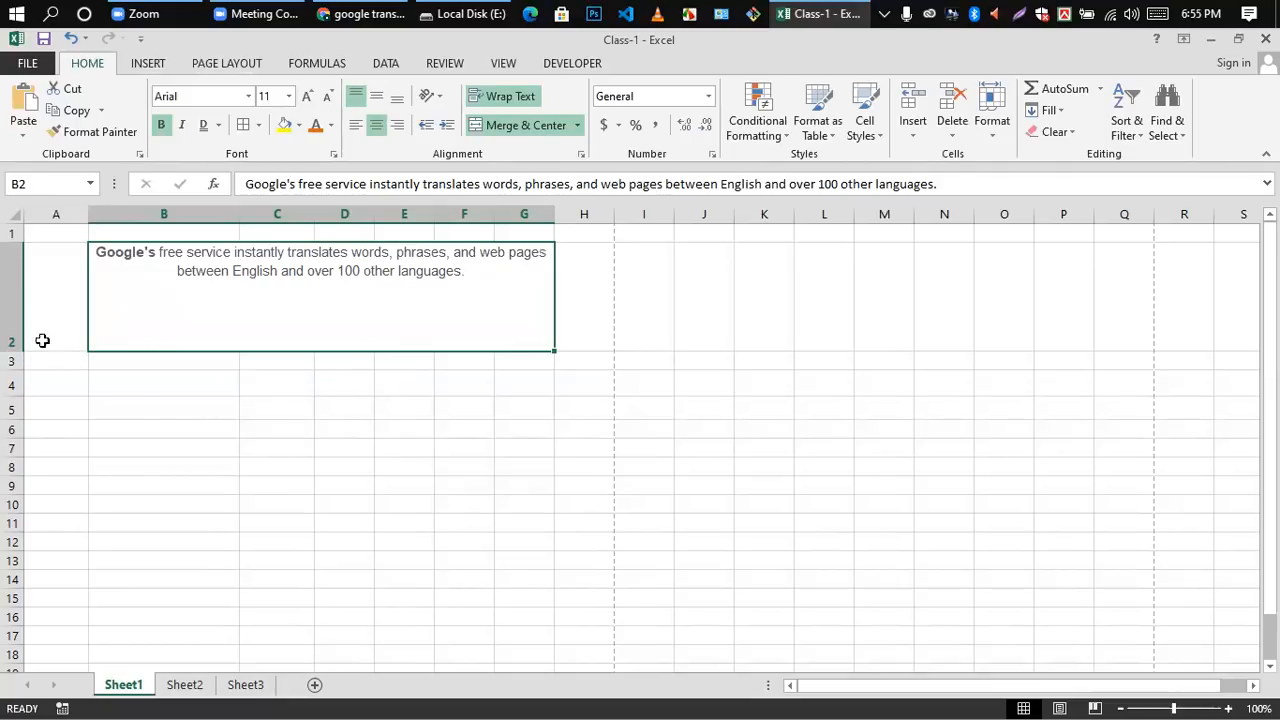
# Step: Reduce the height of row 2 so it just fits the two lines of the description
pyautogui.doubleClick(161, 332)
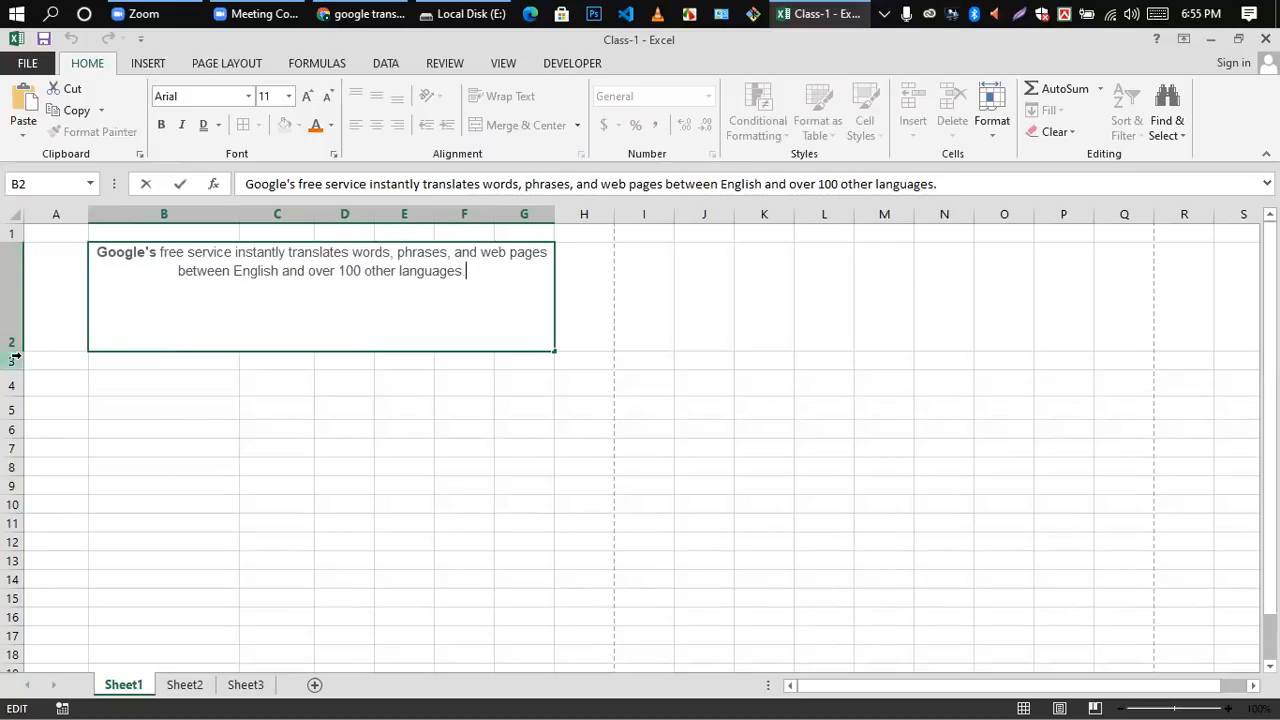
pyautogui.click(41, 361)
pyautogui.moveTo(9, 347); pyautogui.dragTo(9, 279)
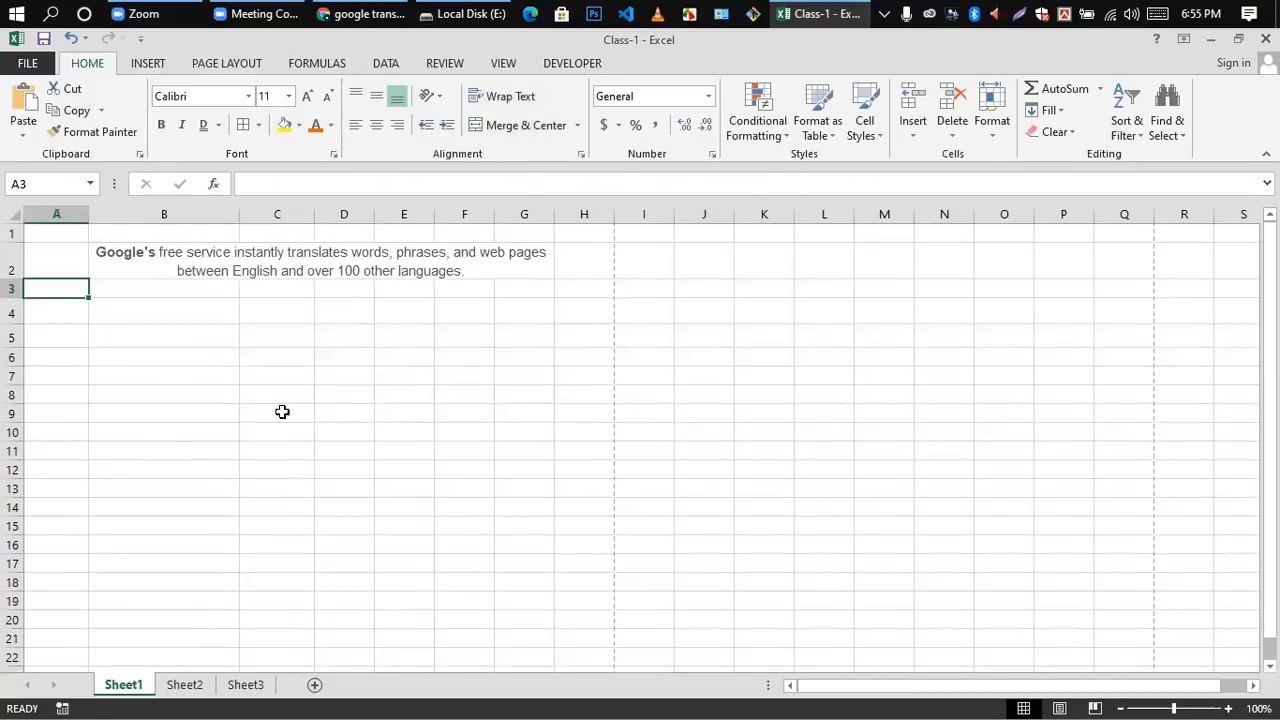
pyautogui.click(320, 411)
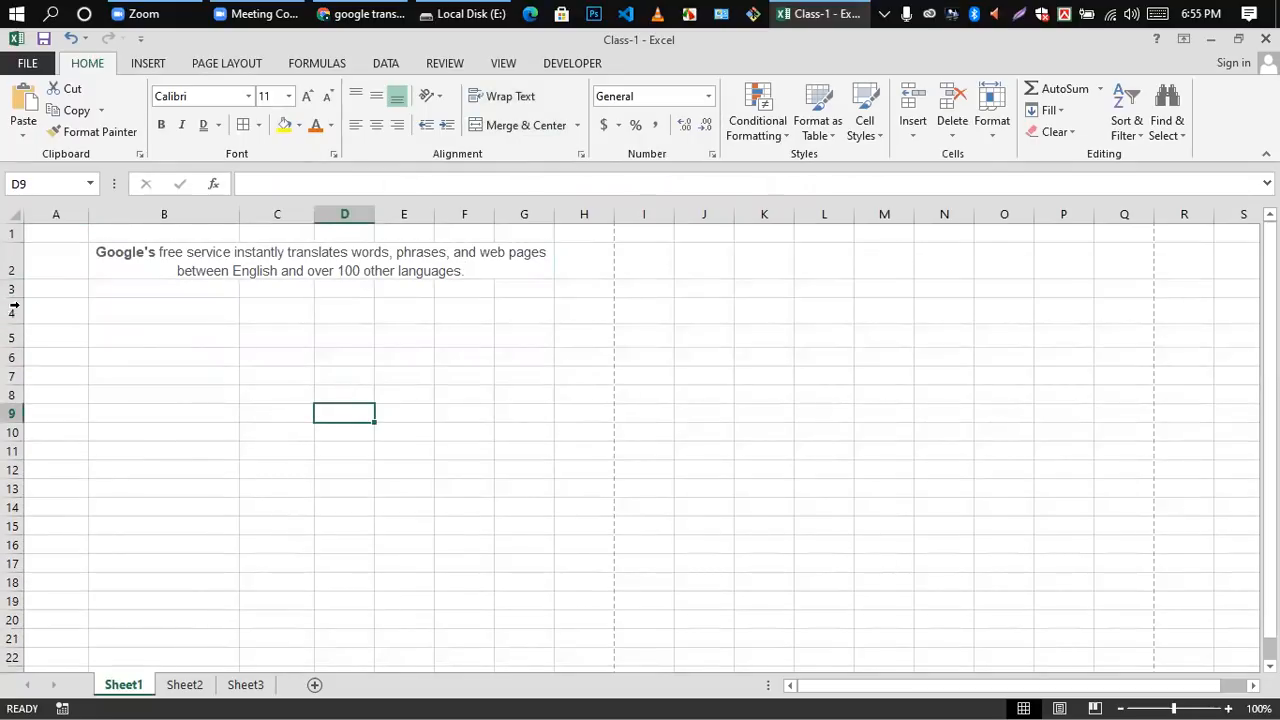
# Step: Fill the range A2:H2 with a light aqua theme colour
pyautogui.click(14, 252)
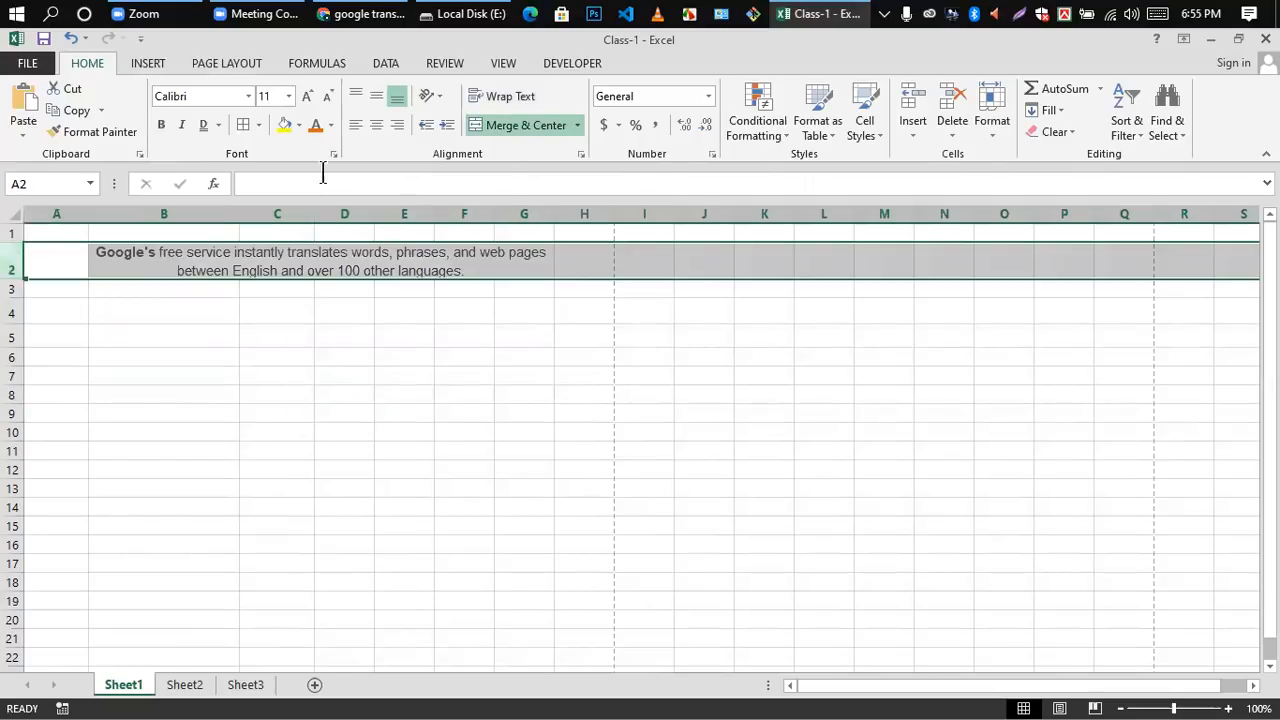
pyautogui.click(610, 310)
pyautogui.click(50, 267)
pyautogui.moveTo(50, 267); pyautogui.dragTo(600, 268)
pyautogui.click(298, 125)
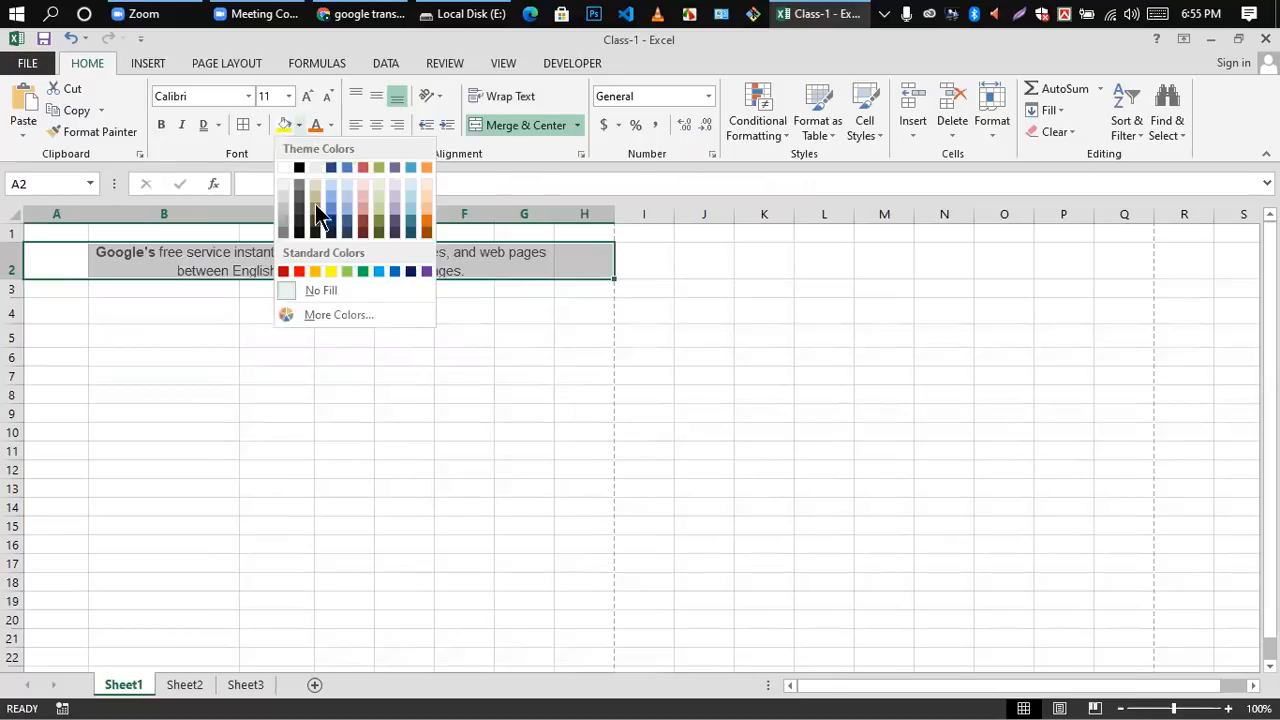
pyautogui.click(411, 198)
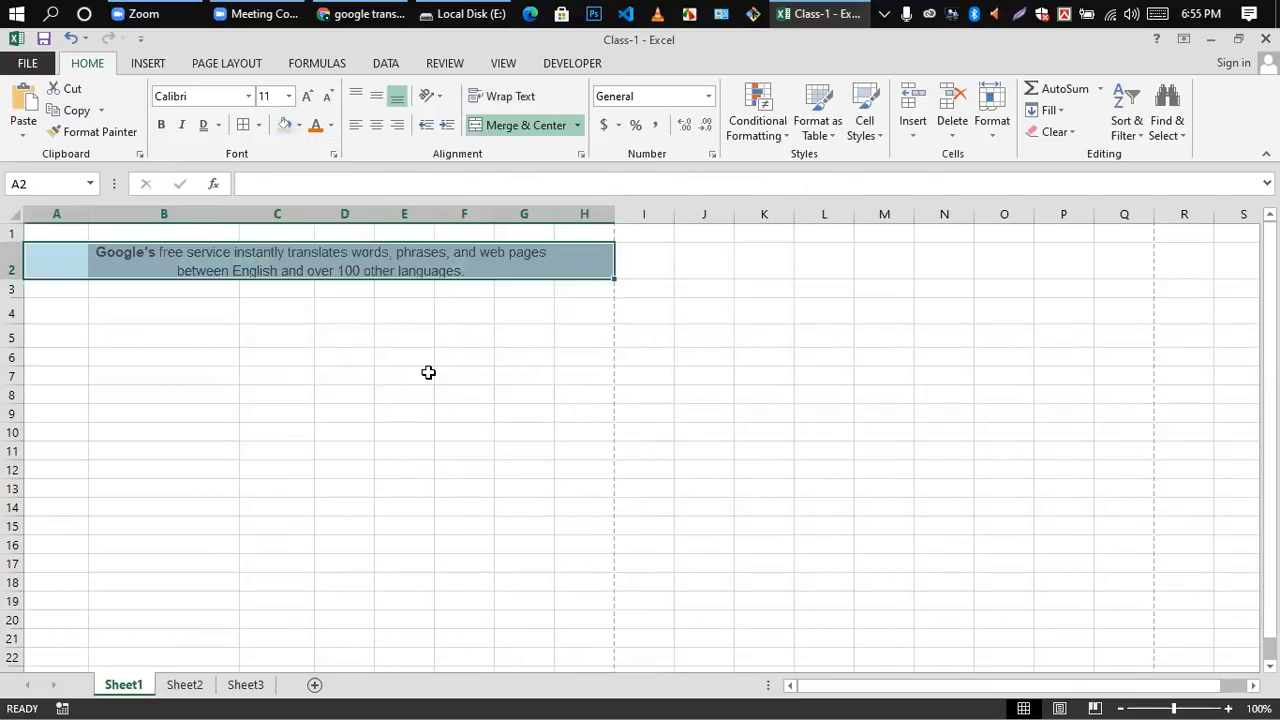
pyautogui.click(429, 373)
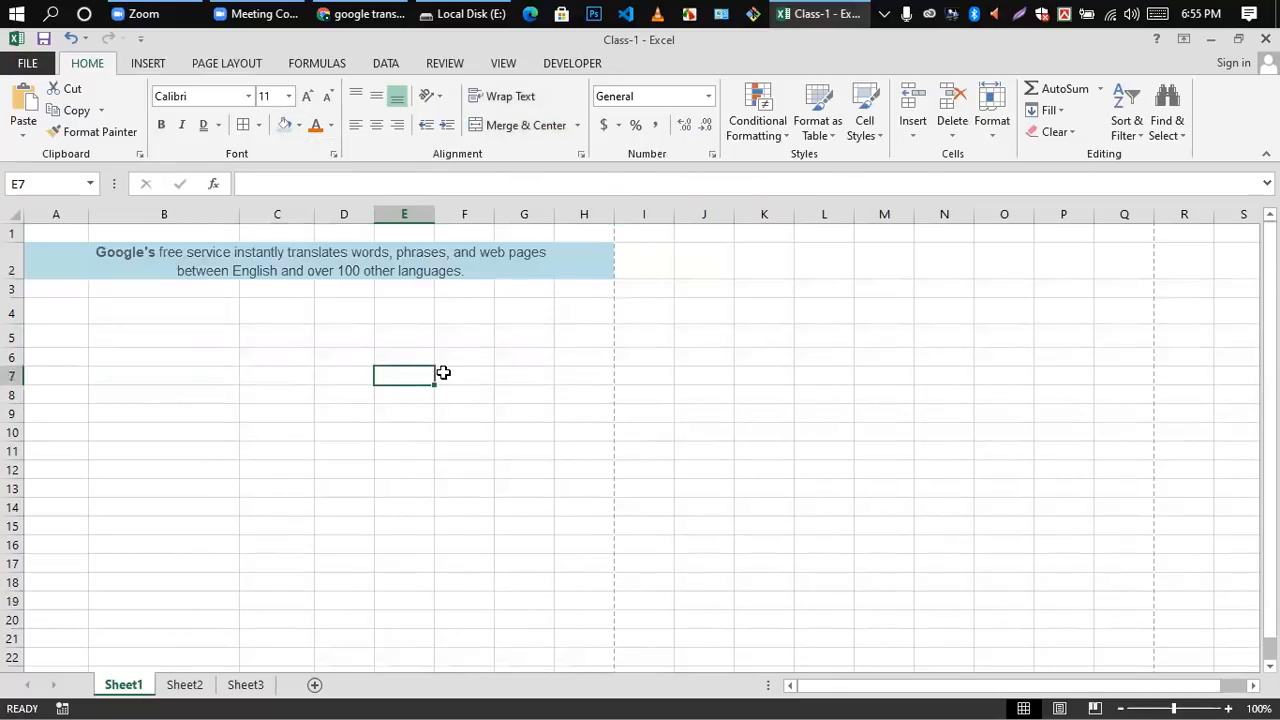
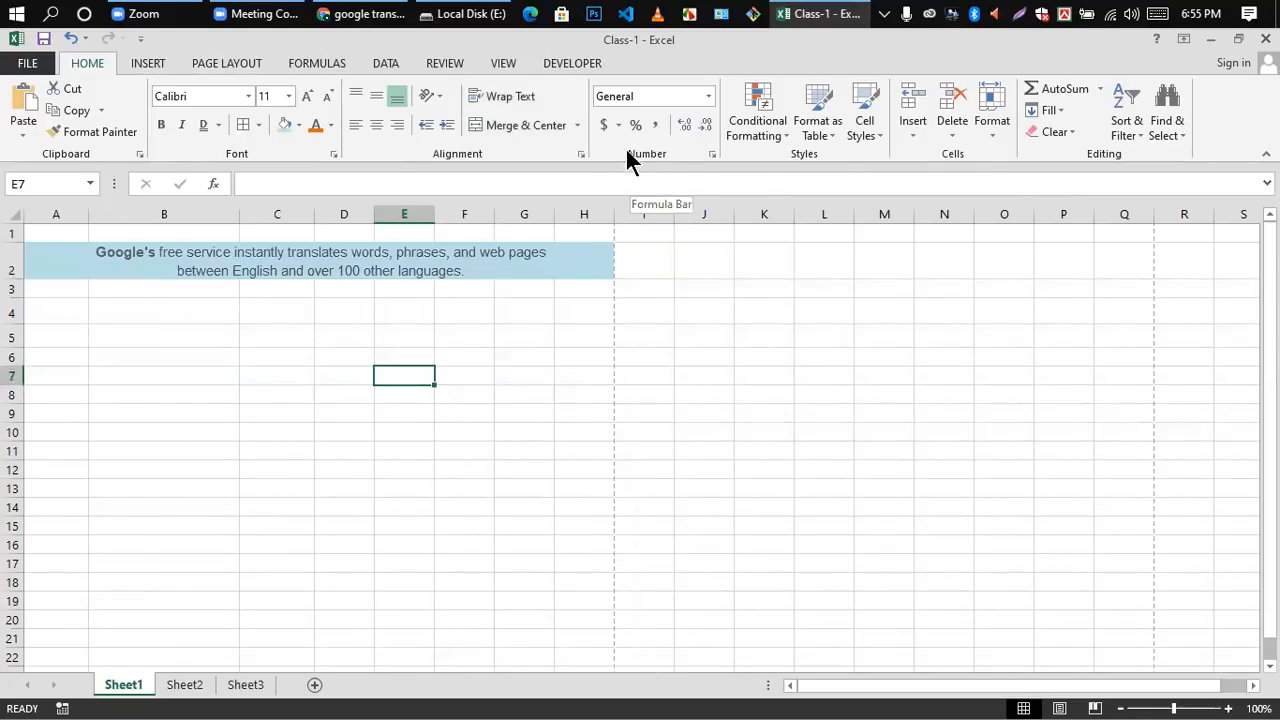
# Step: Enter 0145 in the General-formatted cell D5, and replace it with the letter a
pyautogui.click(708, 97)
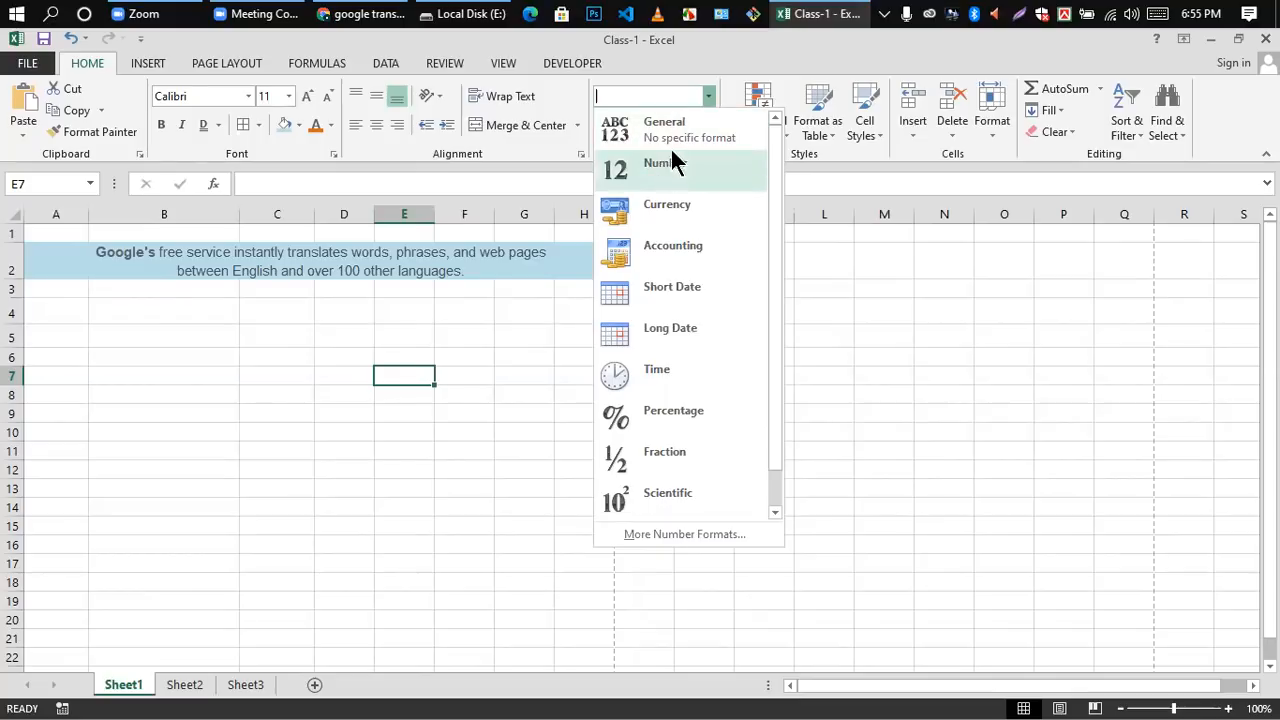
pyautogui.click(334, 346)
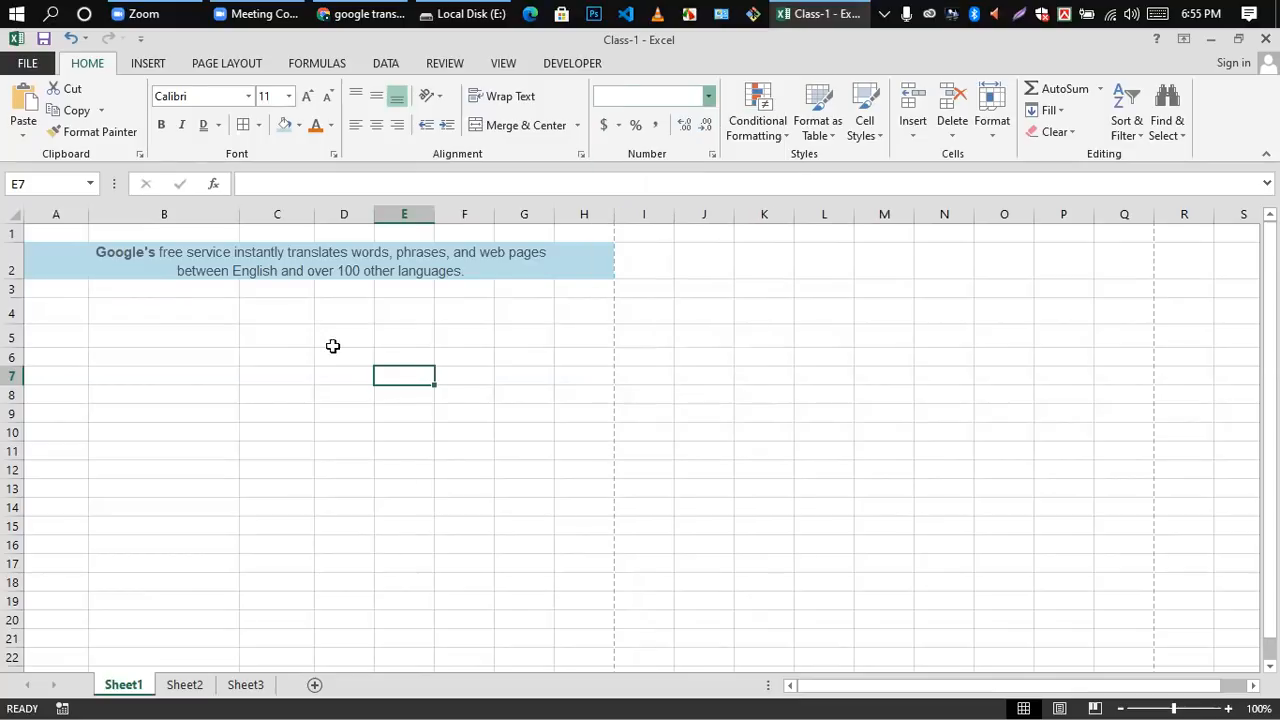
pyautogui.click(357, 348)
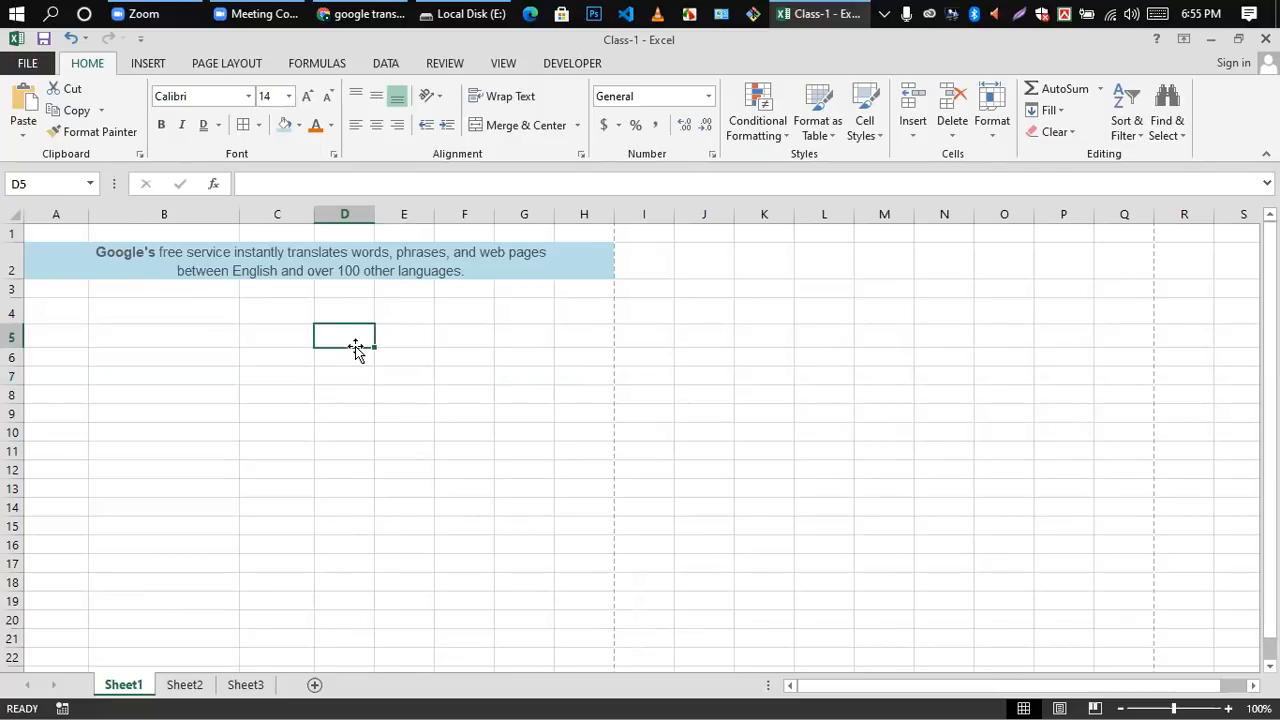
pyautogui.write('0145')
pyautogui.click(371, 417)
pyautogui.click(359, 336)
pyautogui.write('a')
pyautogui.click(414, 370)
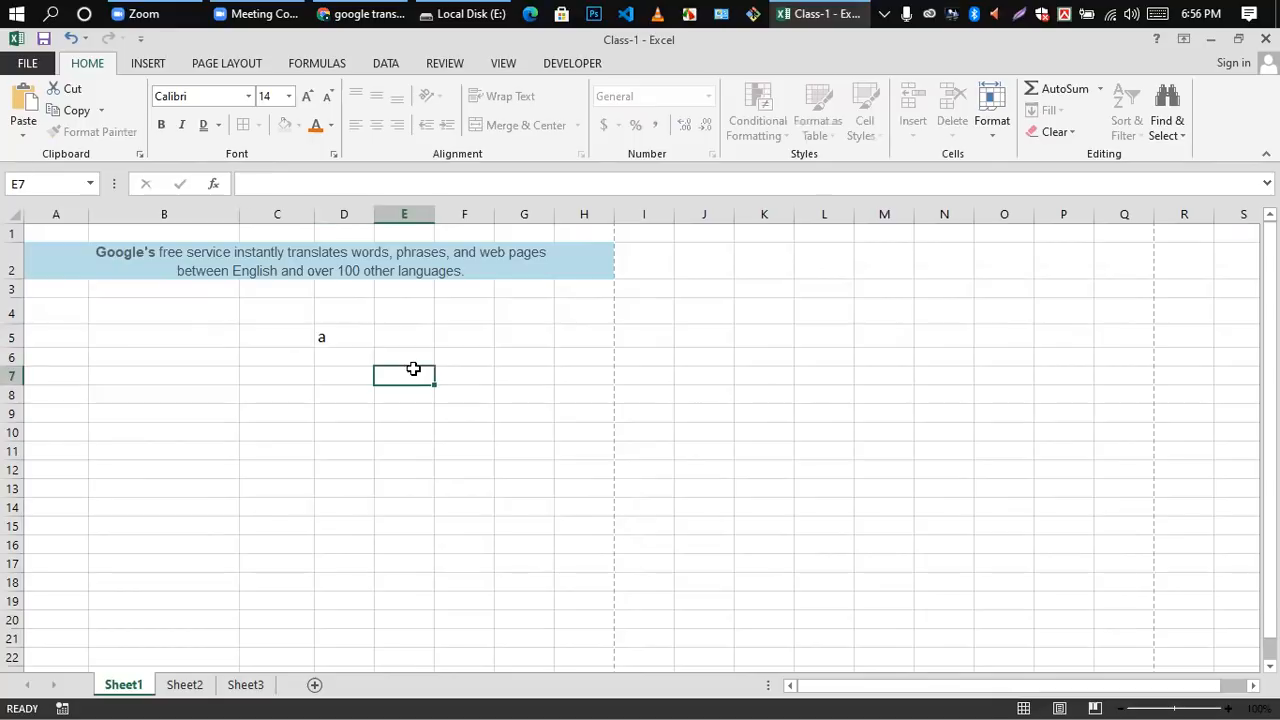
# Step: Clear the letter from cell D5 and apply the Number format to the cell
pyautogui.click(350, 398)
pyautogui.click(335, 315)
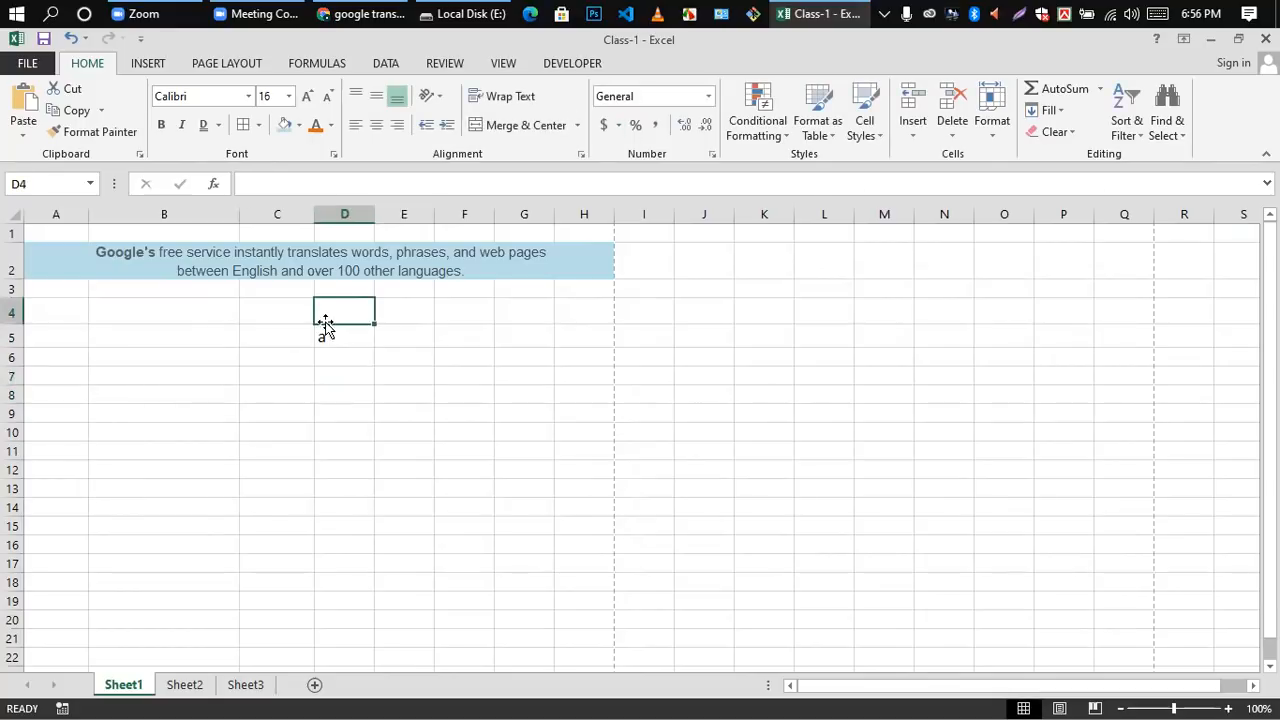
pyautogui.click(338, 340)
pyautogui.press('Delete')
pyautogui.click(707, 96)
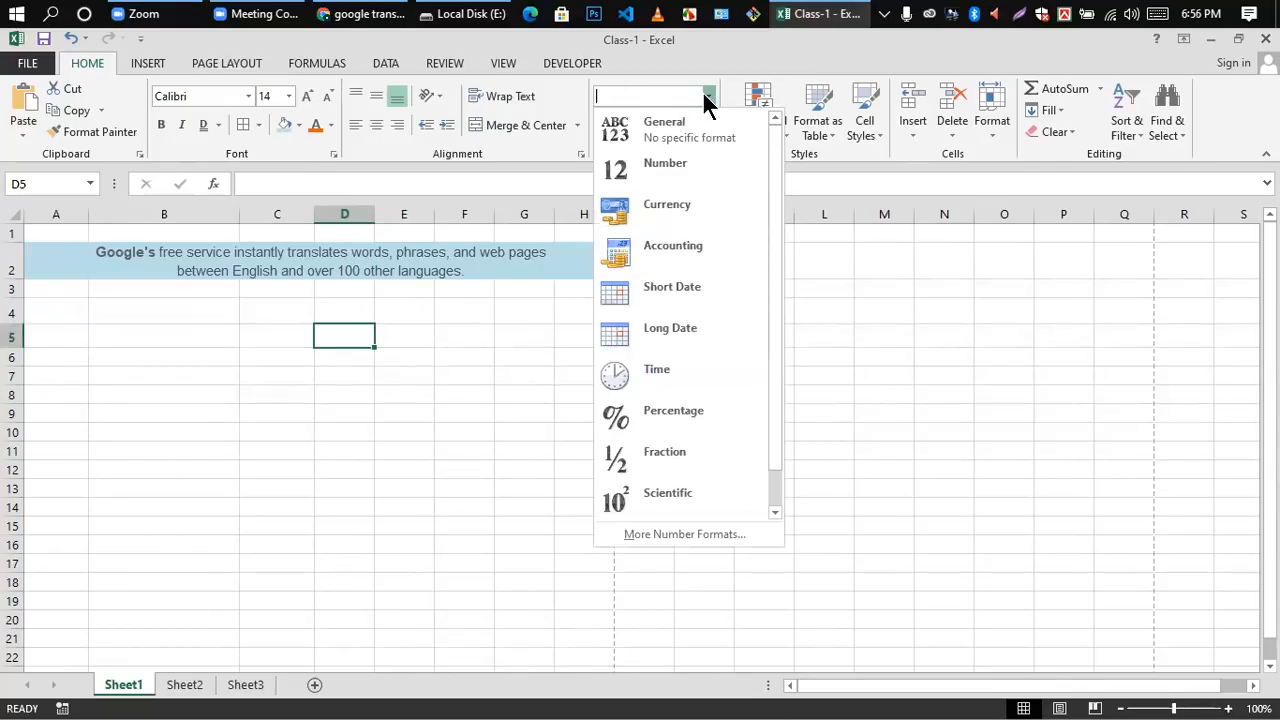
pyautogui.click(666, 165)
# Step: Enter 1245 in the Number-formatted cell D5, and clear the entry again
pyautogui.click(440, 358)
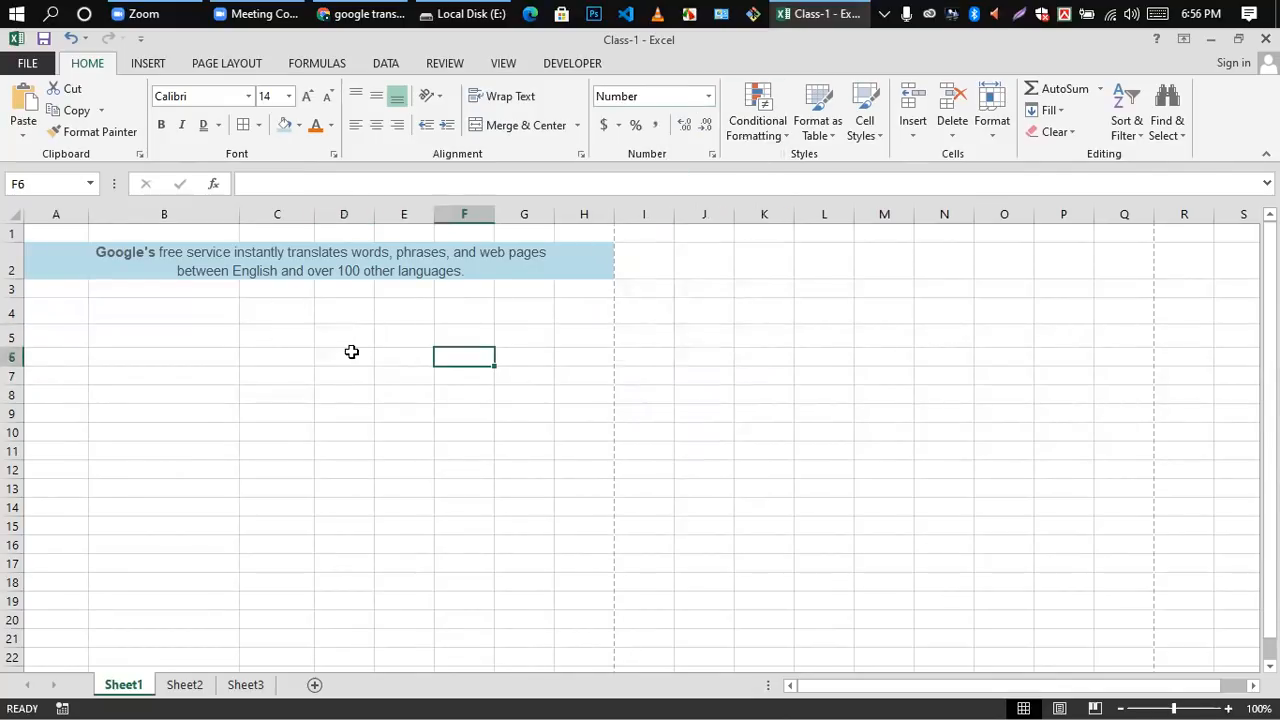
pyautogui.doubleClick(341, 333)
pyautogui.write('1245')
pyautogui.click(320, 394)
pyautogui.click(332, 336)
pyautogui.press('Delete')
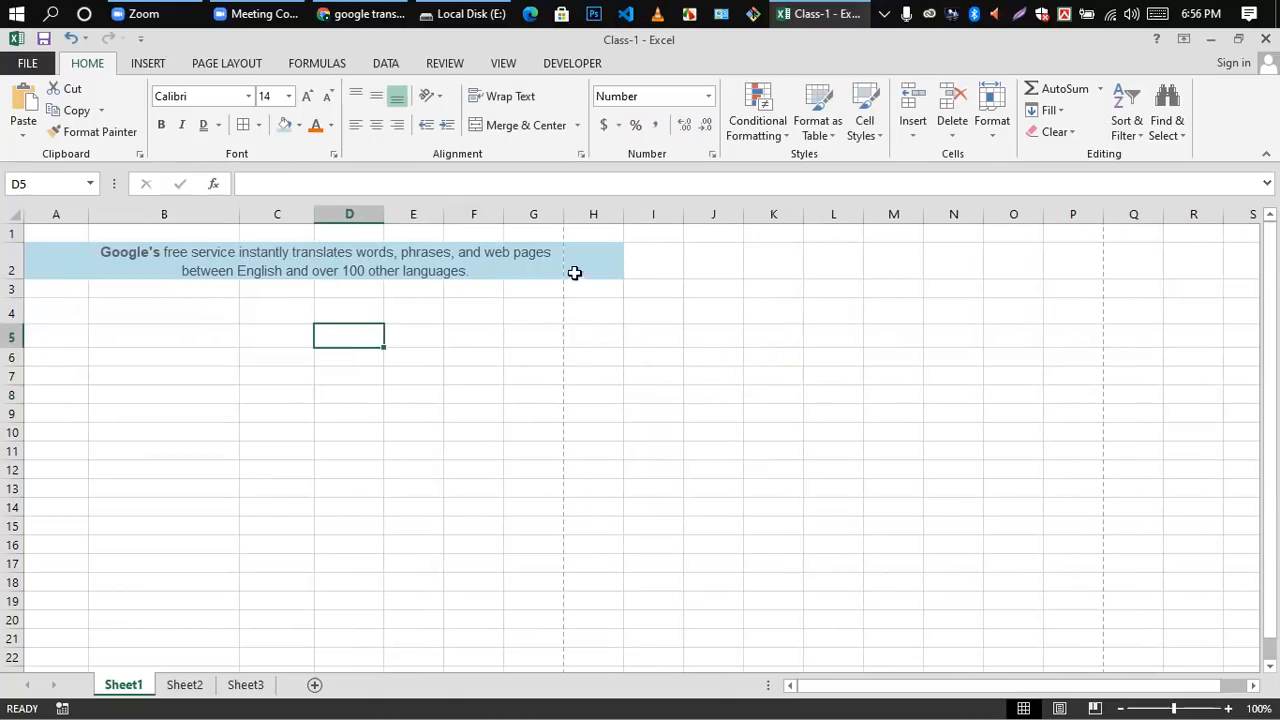
# Step: Apply the Currency format to cell D5 and enter 100 in it
pyautogui.click(707, 97)
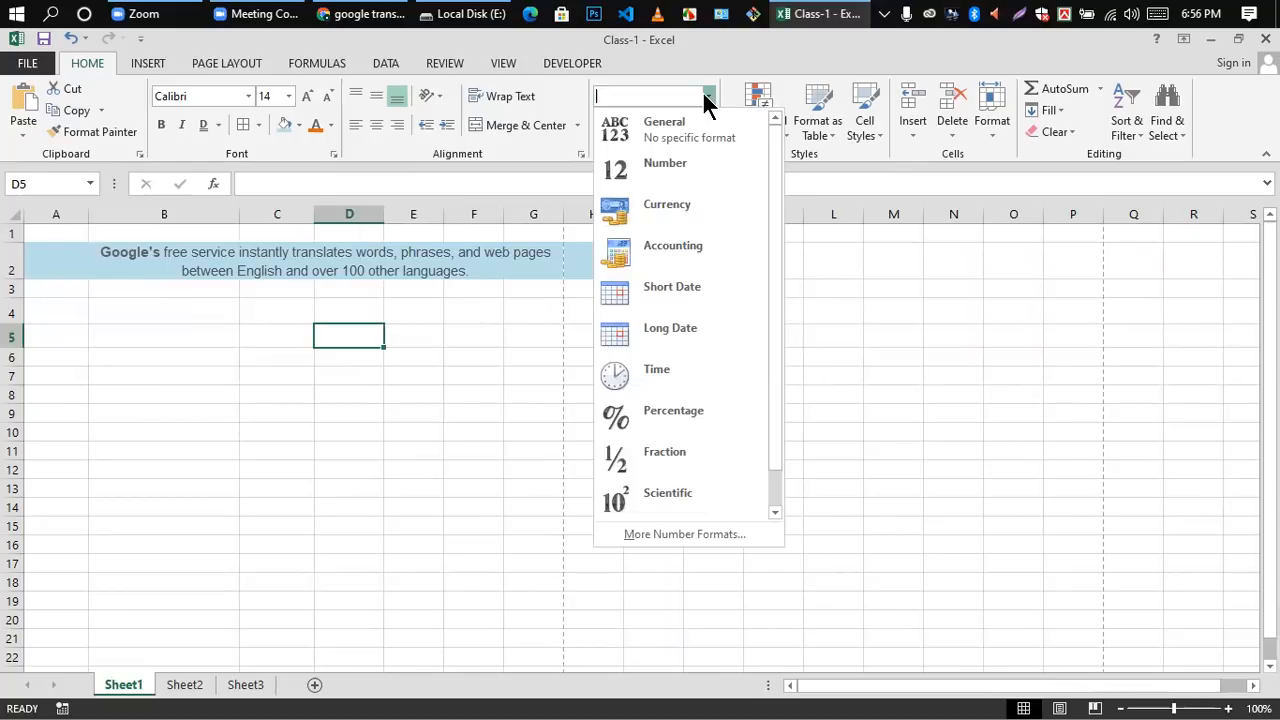
pyautogui.click(668, 205)
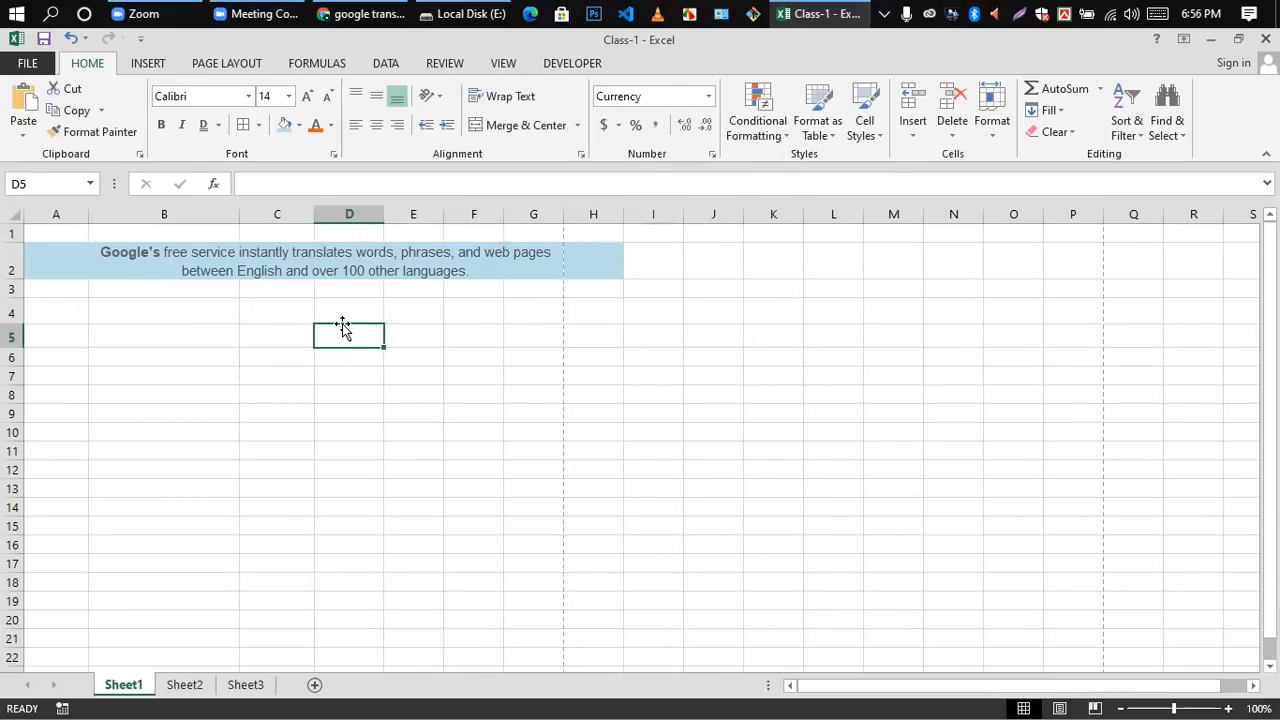
pyautogui.doubleClick(345, 338)
pyautogui.write('100')
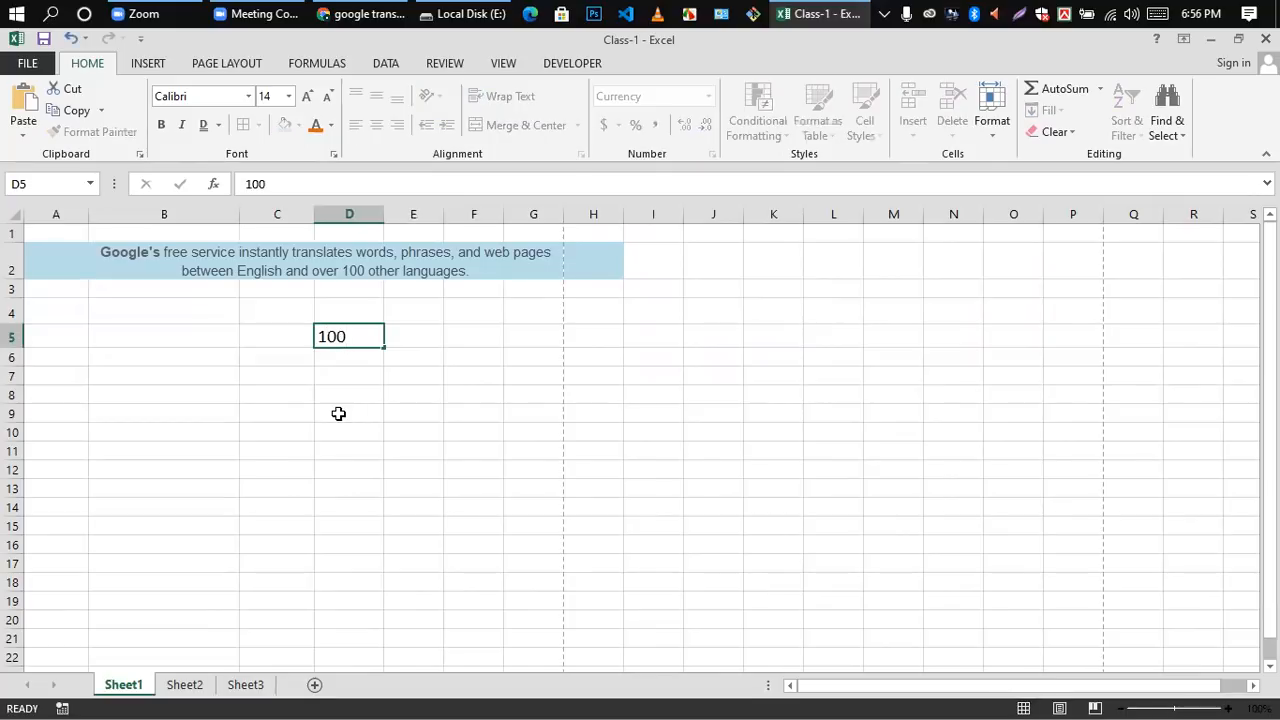
pyautogui.click(338, 413)
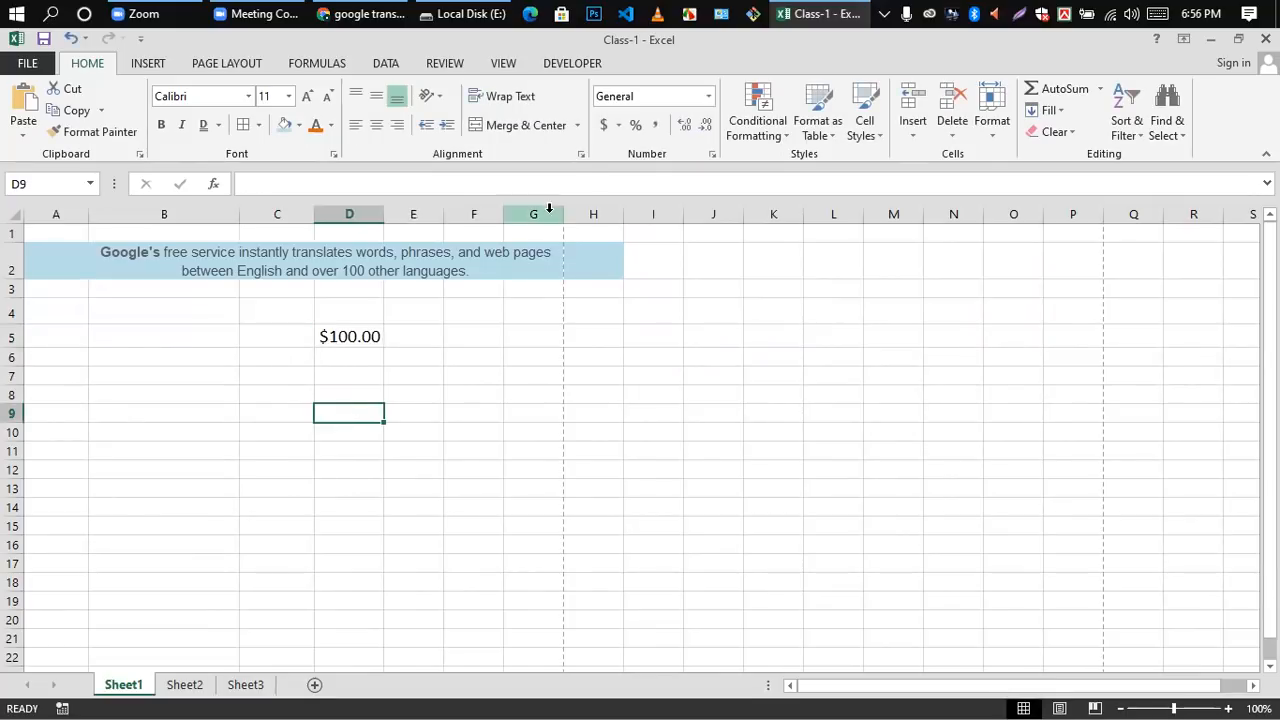
# Step: Clear the currency amount from cell D5
pyautogui.click(707, 97)
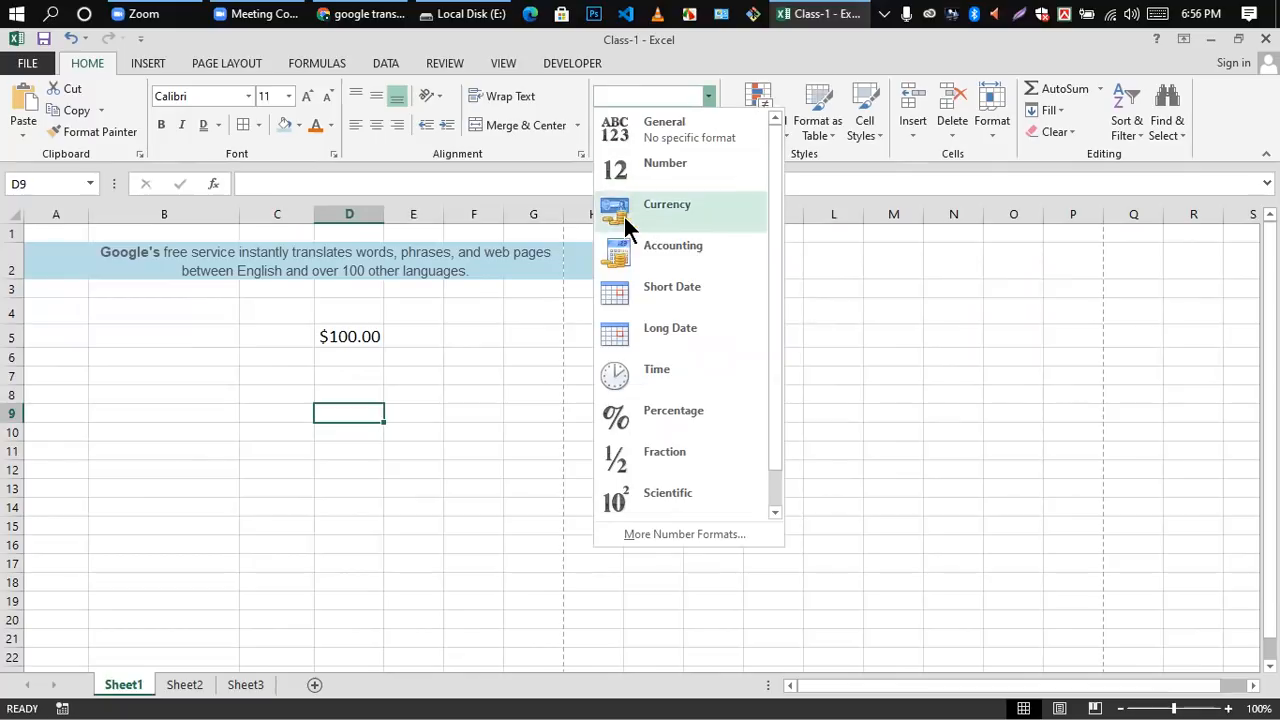
pyautogui.click(333, 334)
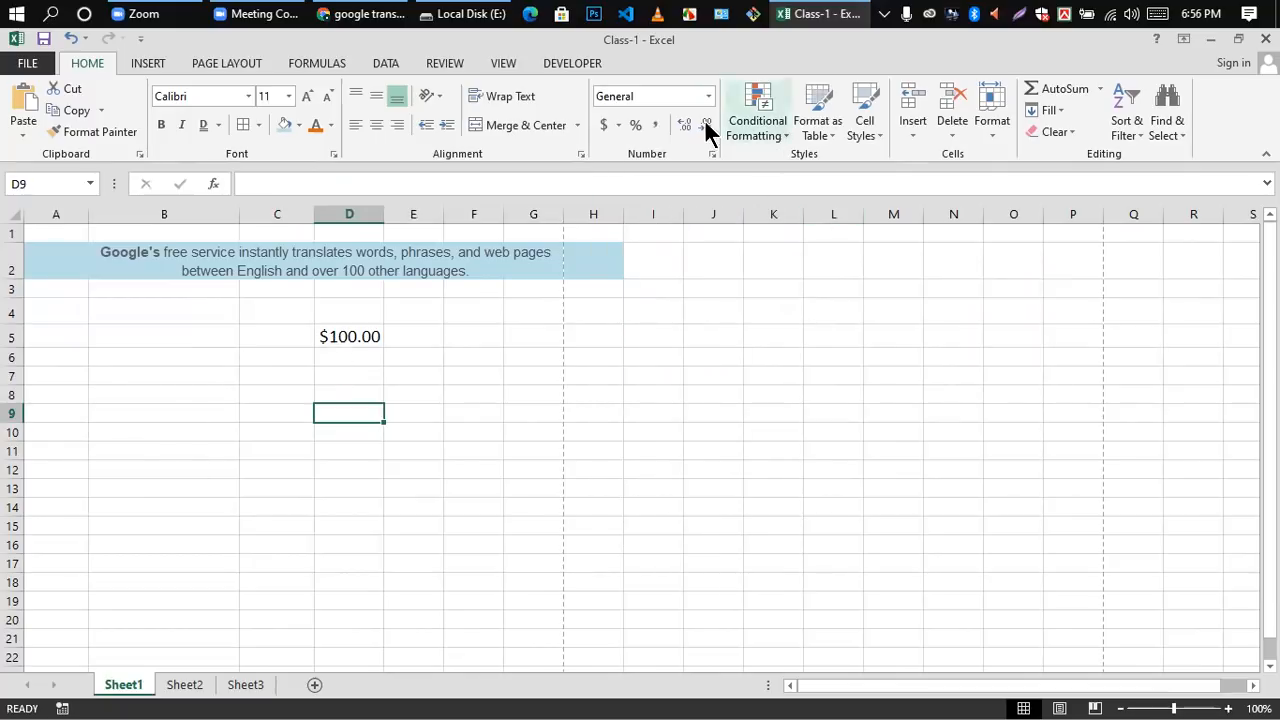
pyautogui.click(330, 337)
pyautogui.click(331, 350)
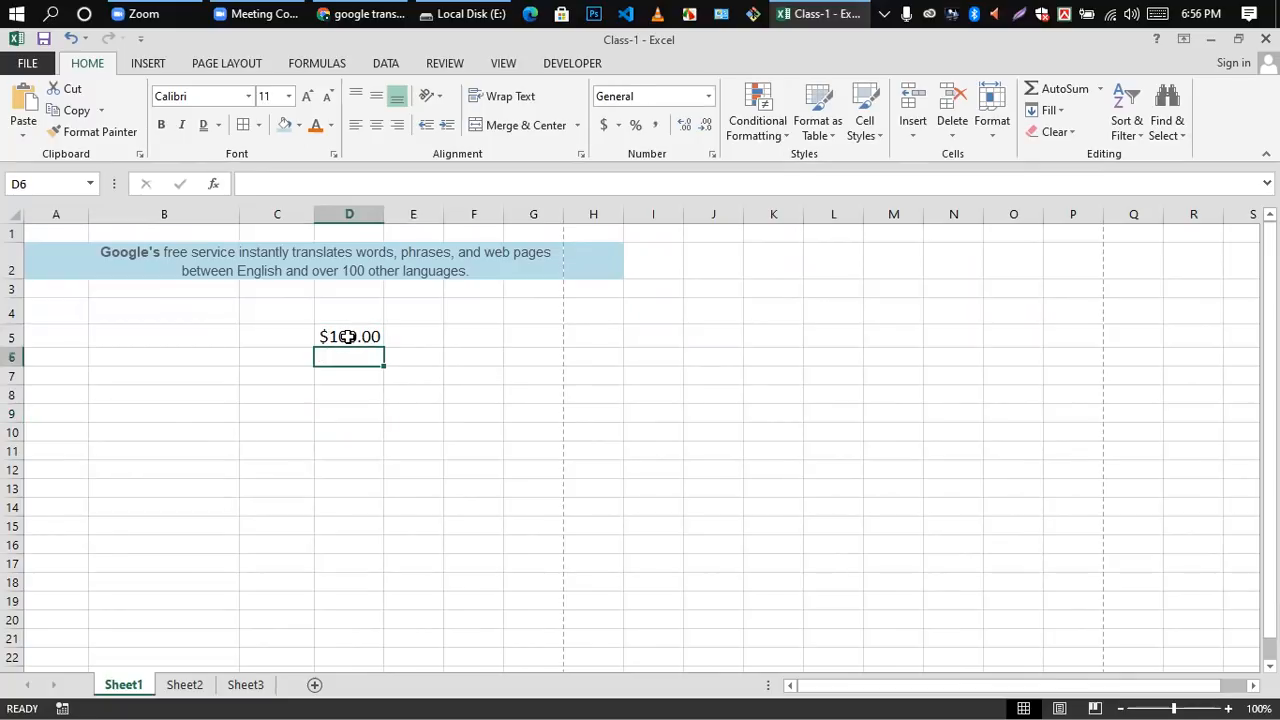
pyautogui.click(347, 336)
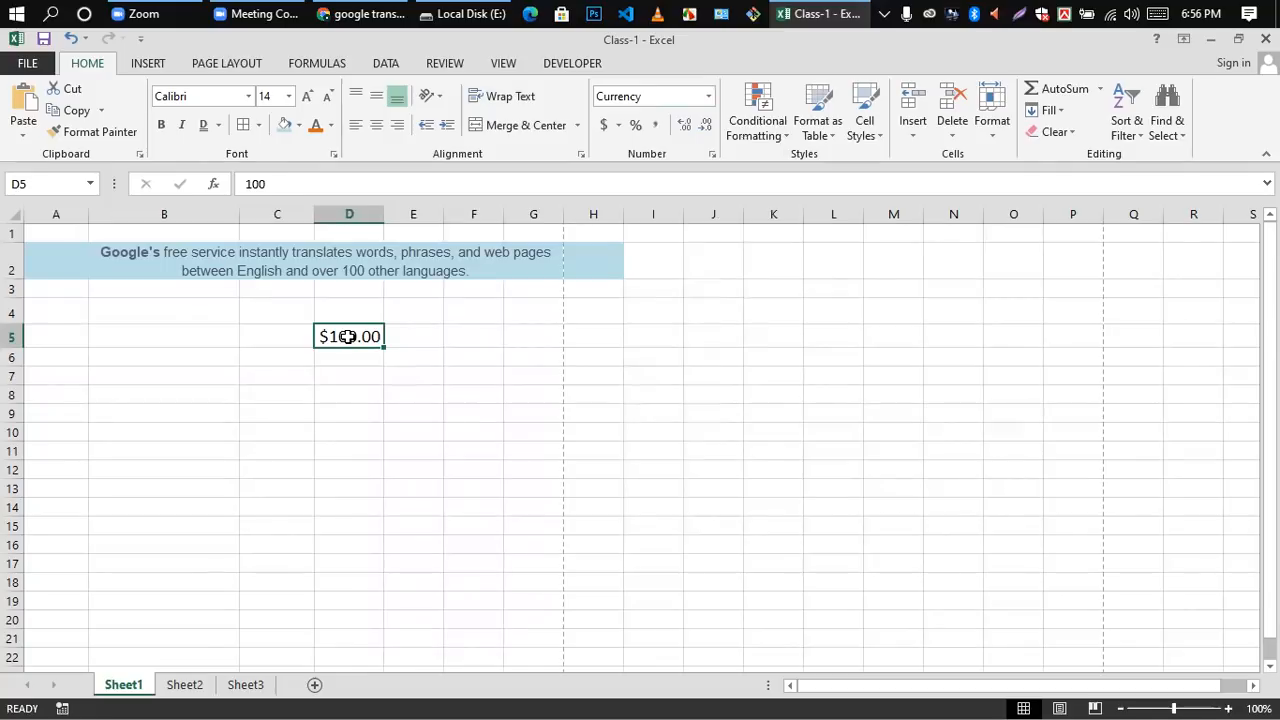
pyautogui.press('Delete')
# Step: Apply the Accounting format to the empty cell D5 and enter 100 in it
pyautogui.click(429, 400)
pyautogui.click(354, 337)
pyautogui.click(708, 96)
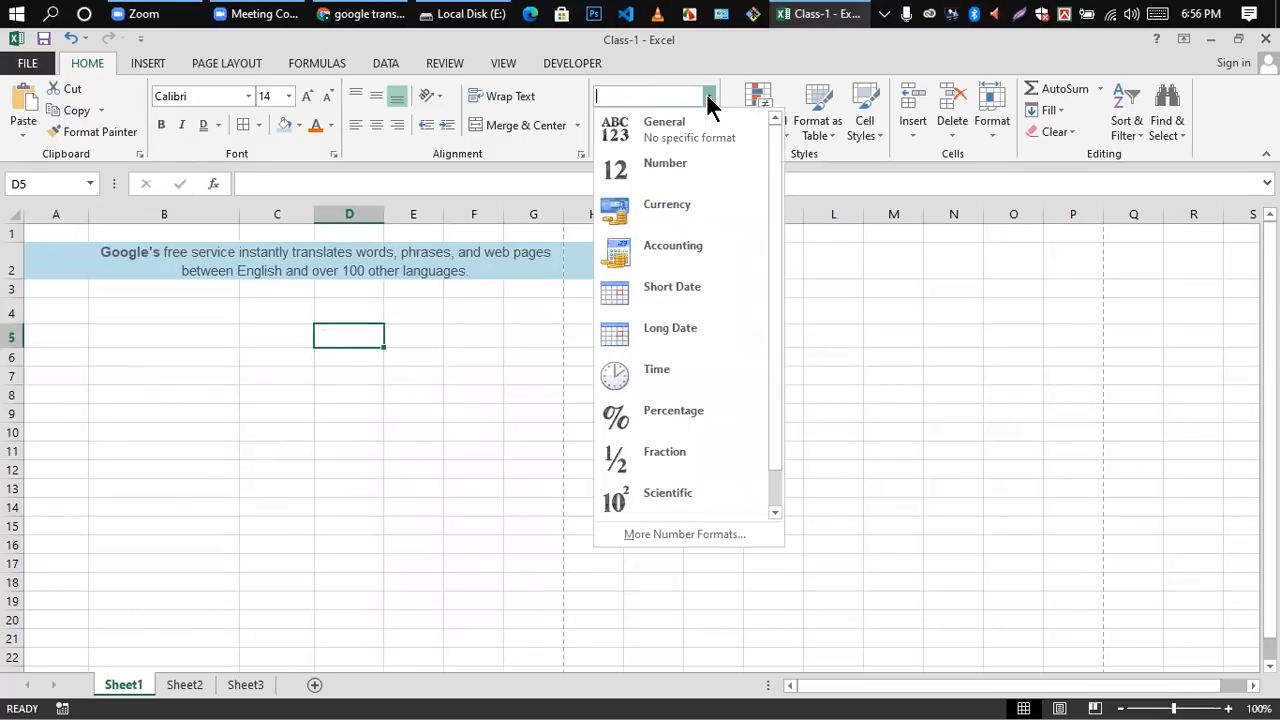
pyautogui.click(661, 255)
pyautogui.click(353, 427)
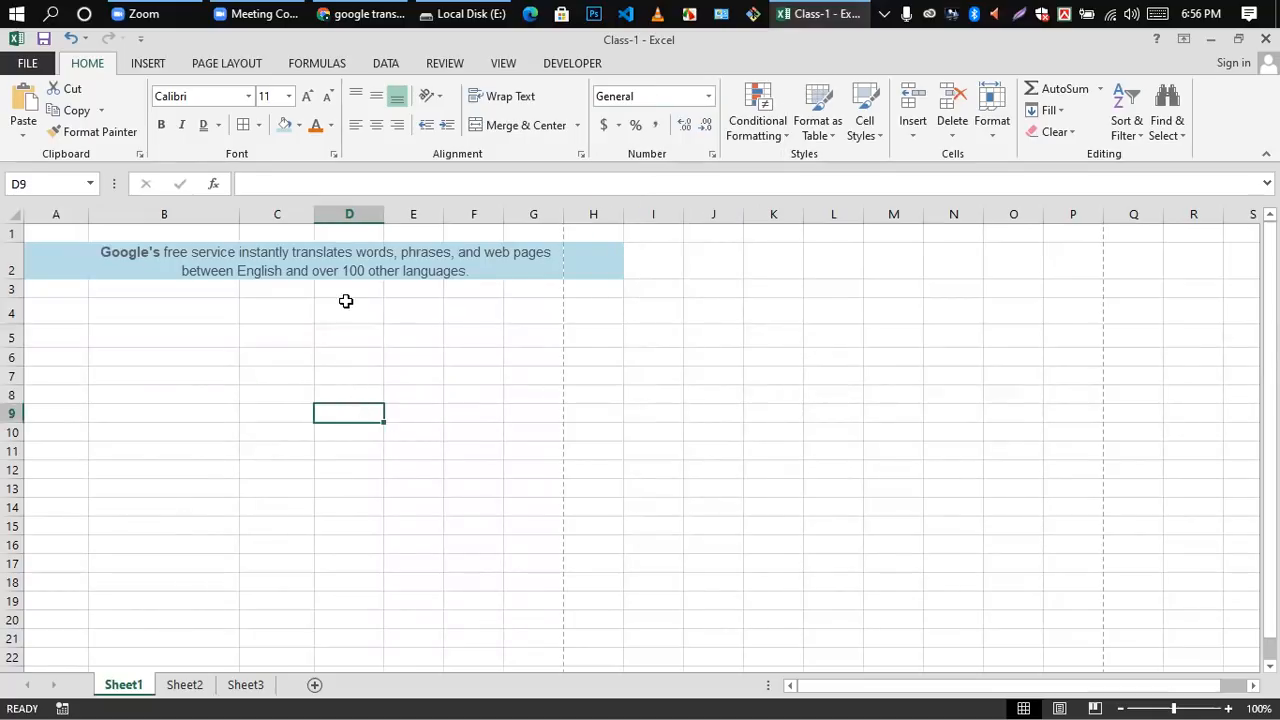
pyautogui.click(348, 337)
pyautogui.write('100')
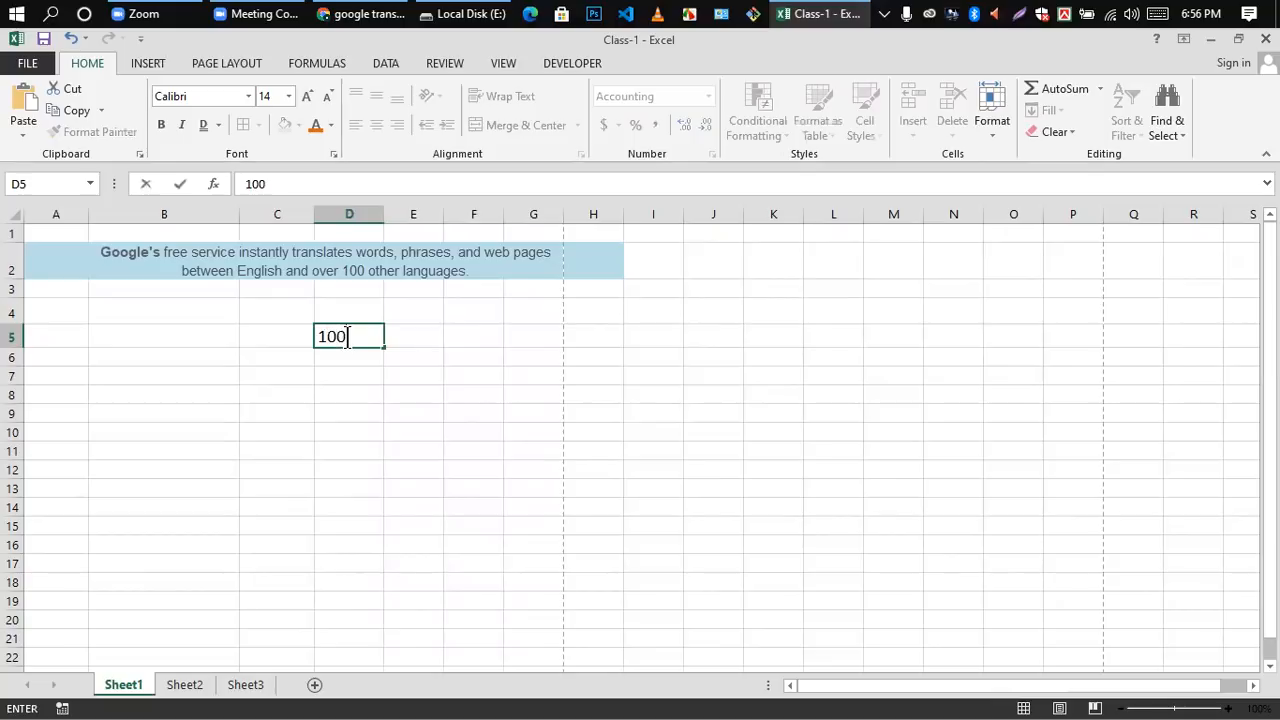
pyautogui.click(347, 356)
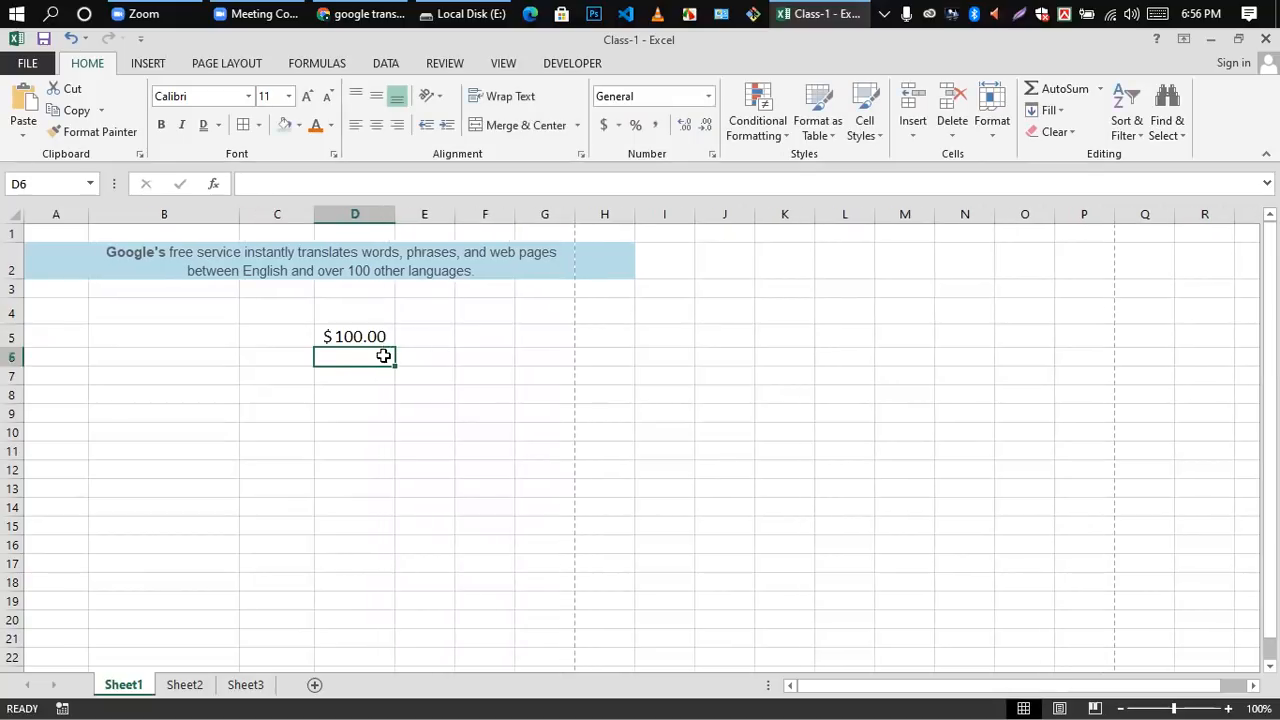
# Step: Change the format of cell D5 to Percentage and delete the cell's value
pyautogui.click(332, 338)
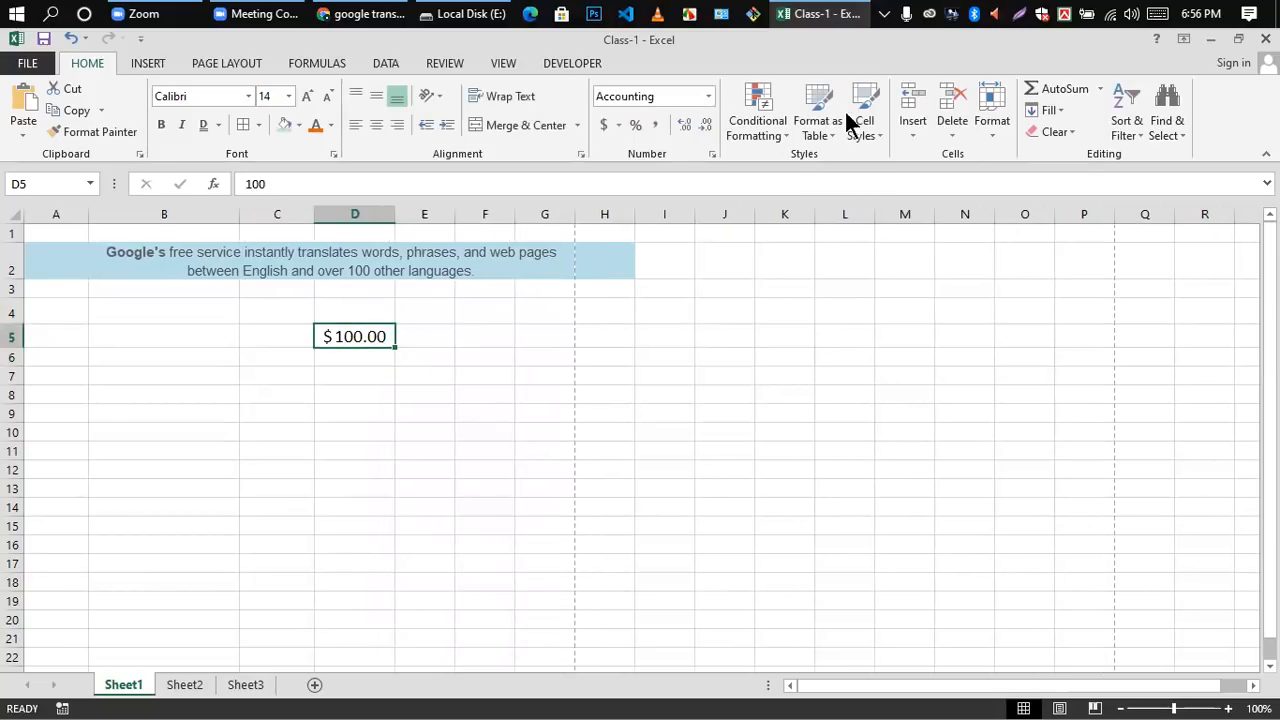
pyautogui.click(707, 96)
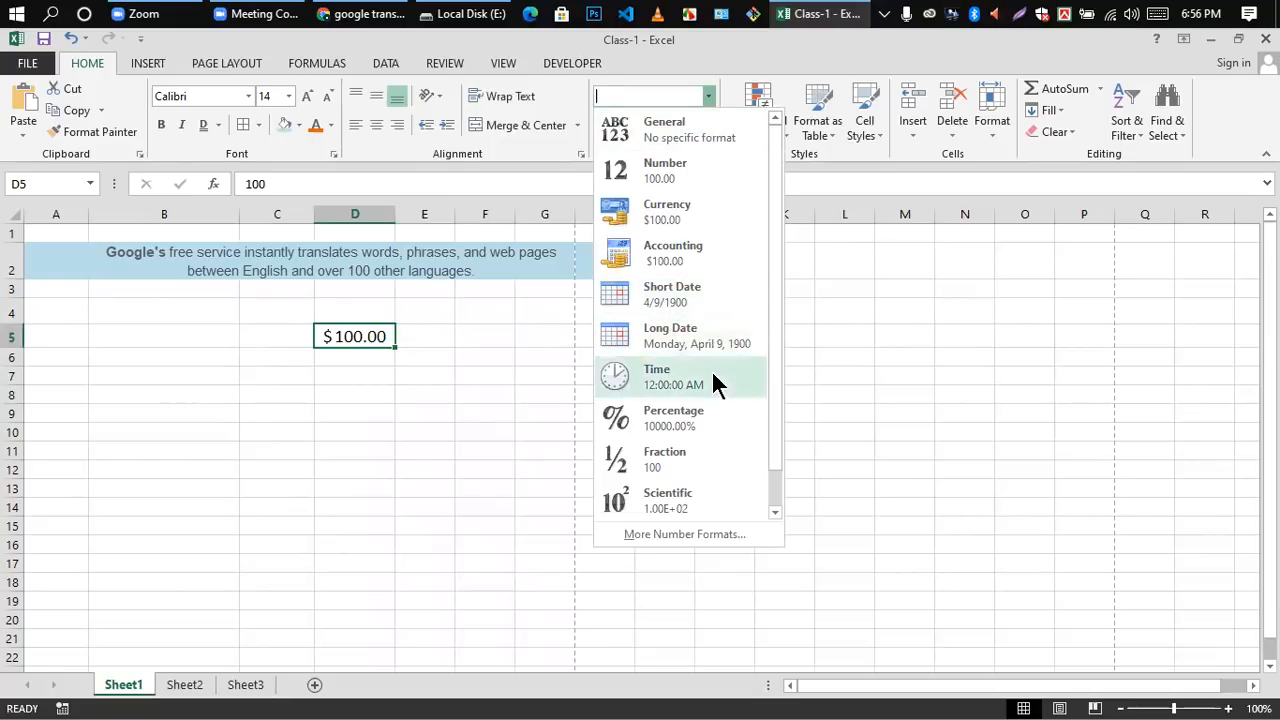
pyautogui.click(674, 415)
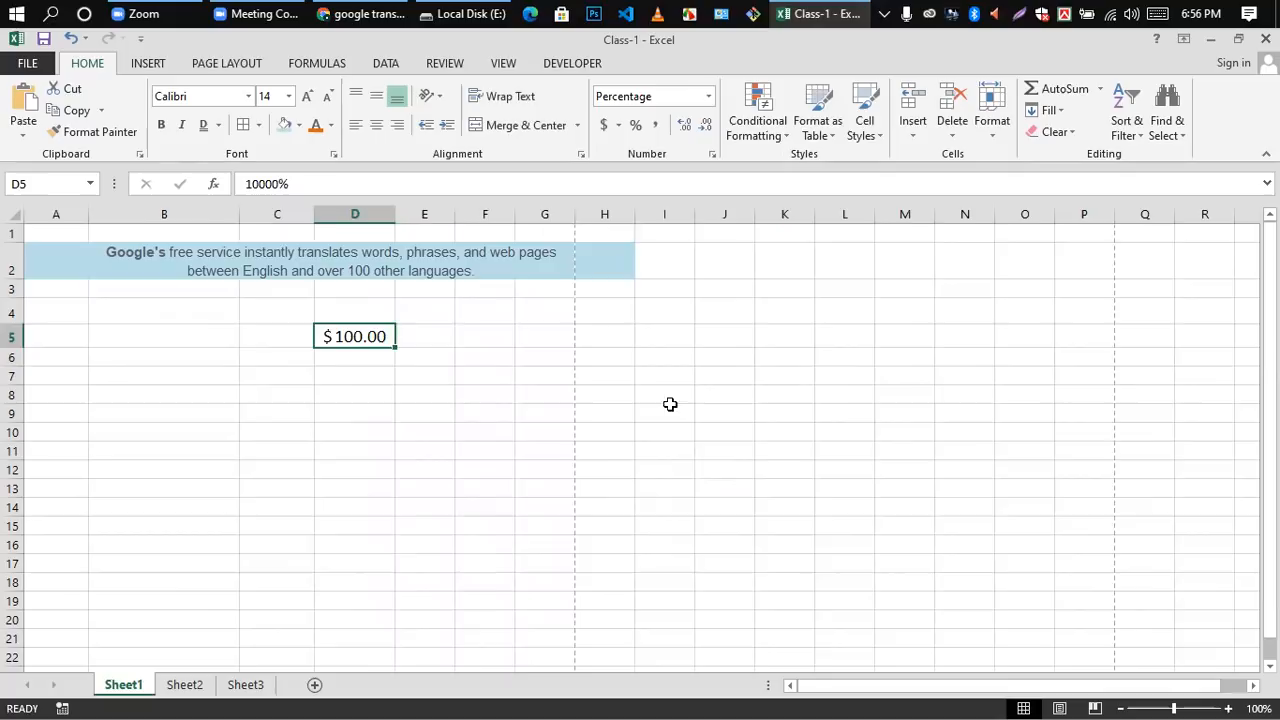
pyautogui.click(394, 389)
pyautogui.click(386, 337)
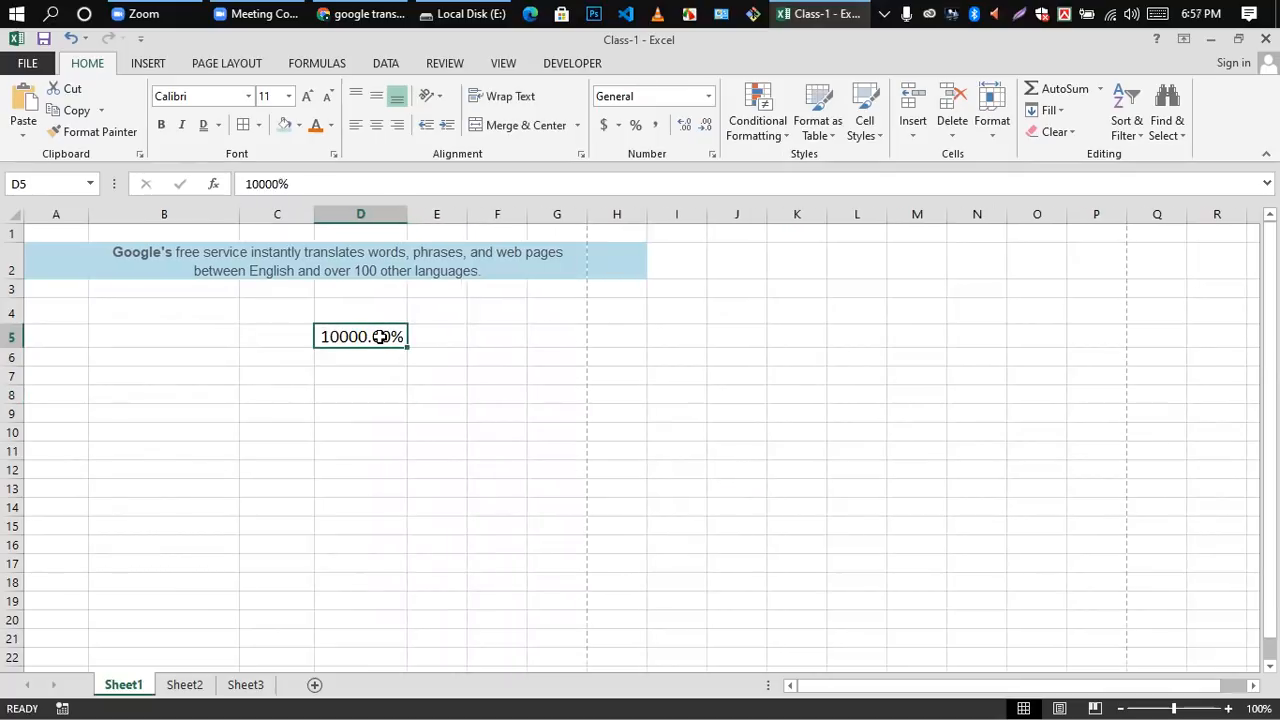
pyautogui.press('Delete')
pyautogui.click(376, 415)
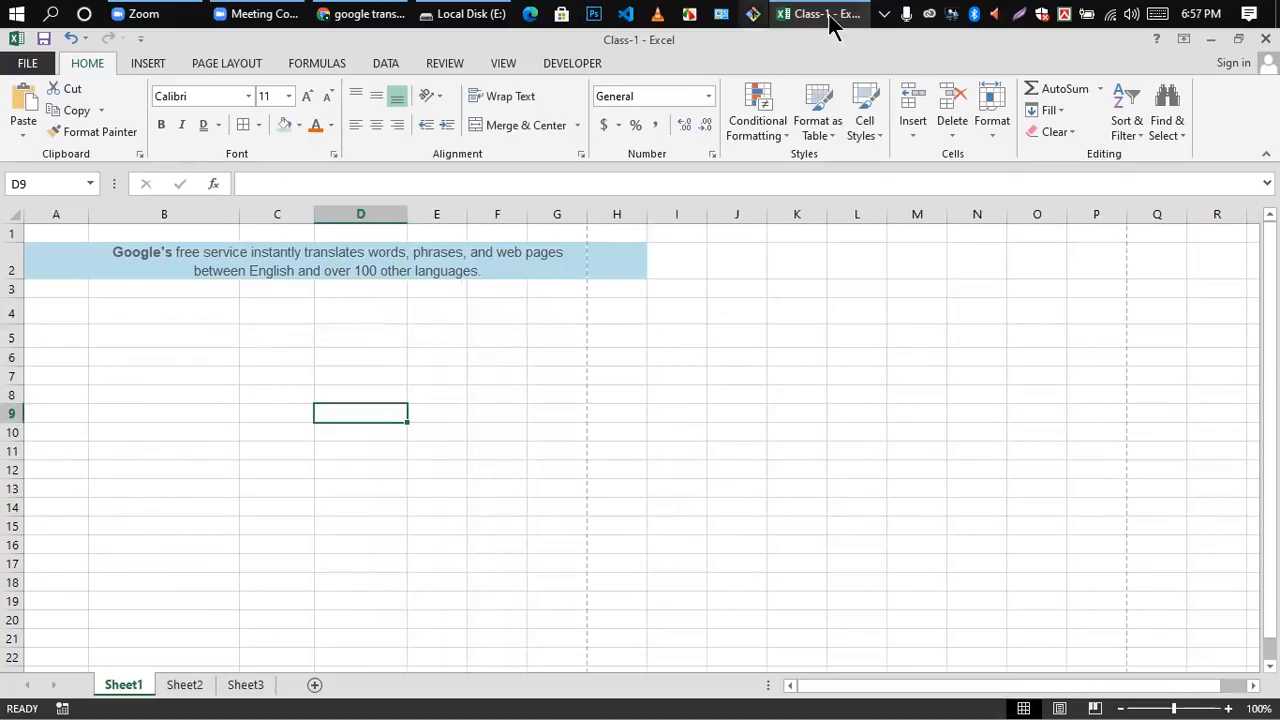
pyautogui.click(709, 96)
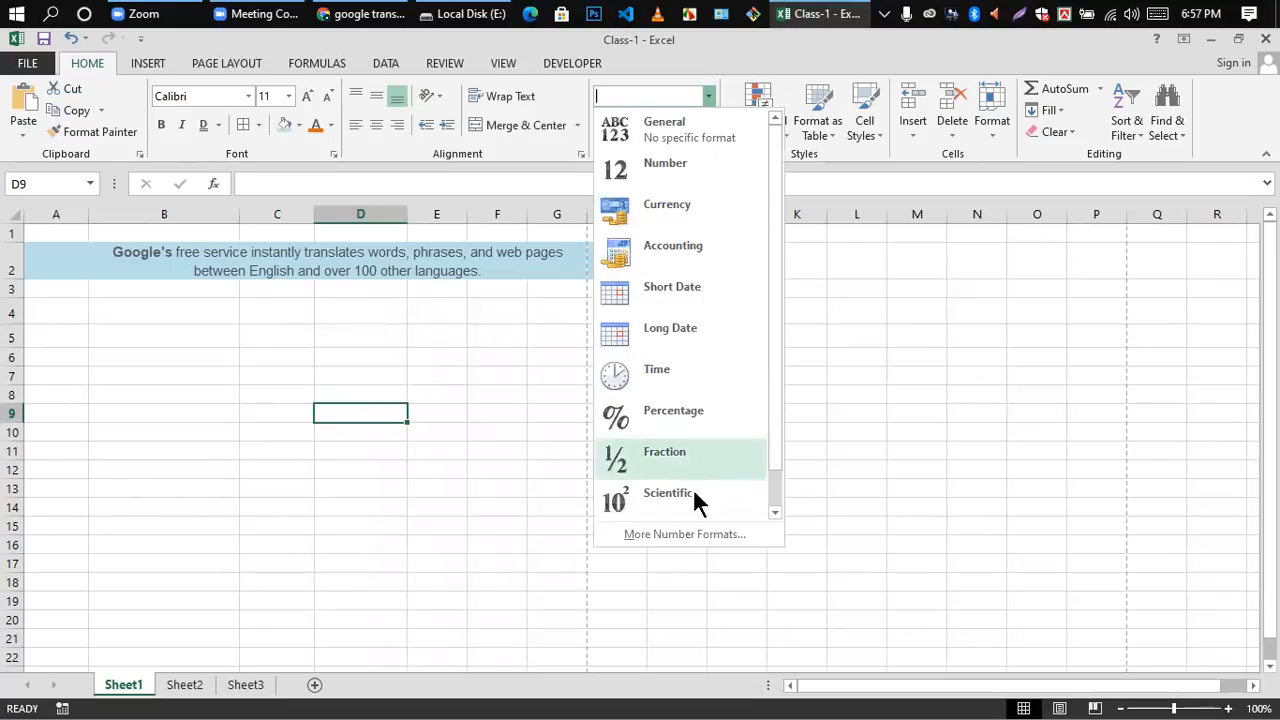
pyautogui.click(437, 507)
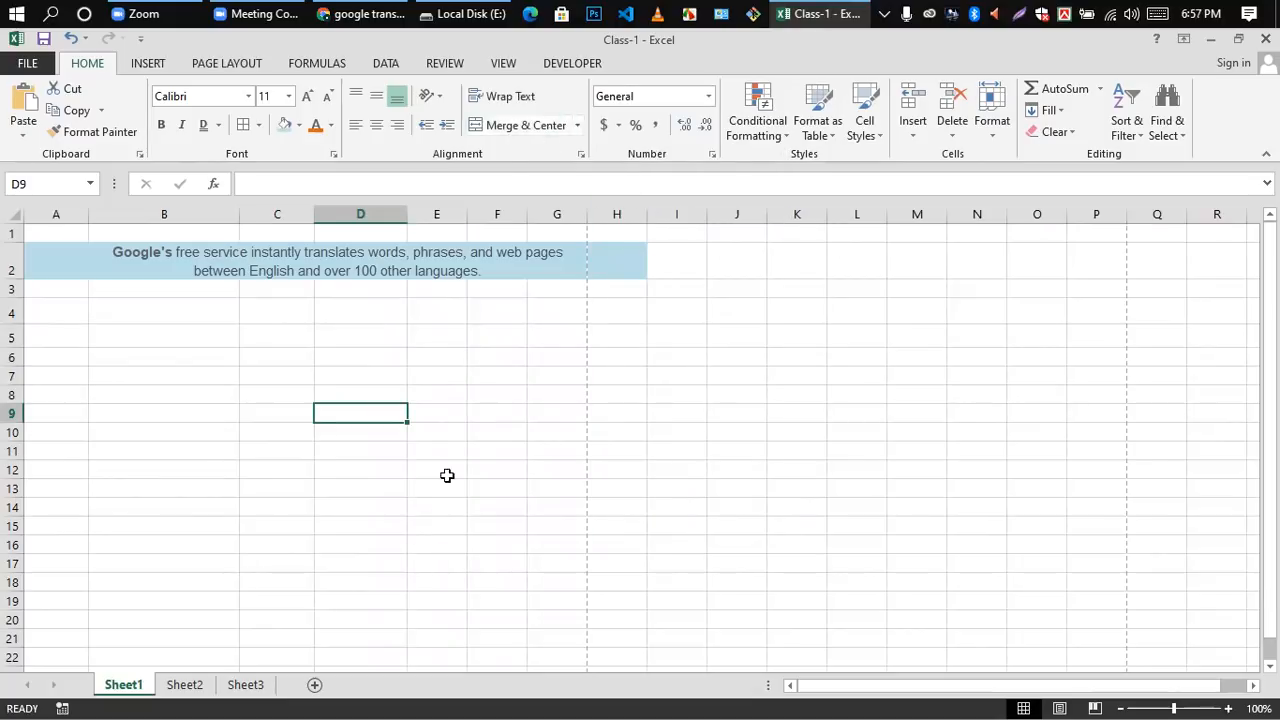
pyautogui.click(462, 503)
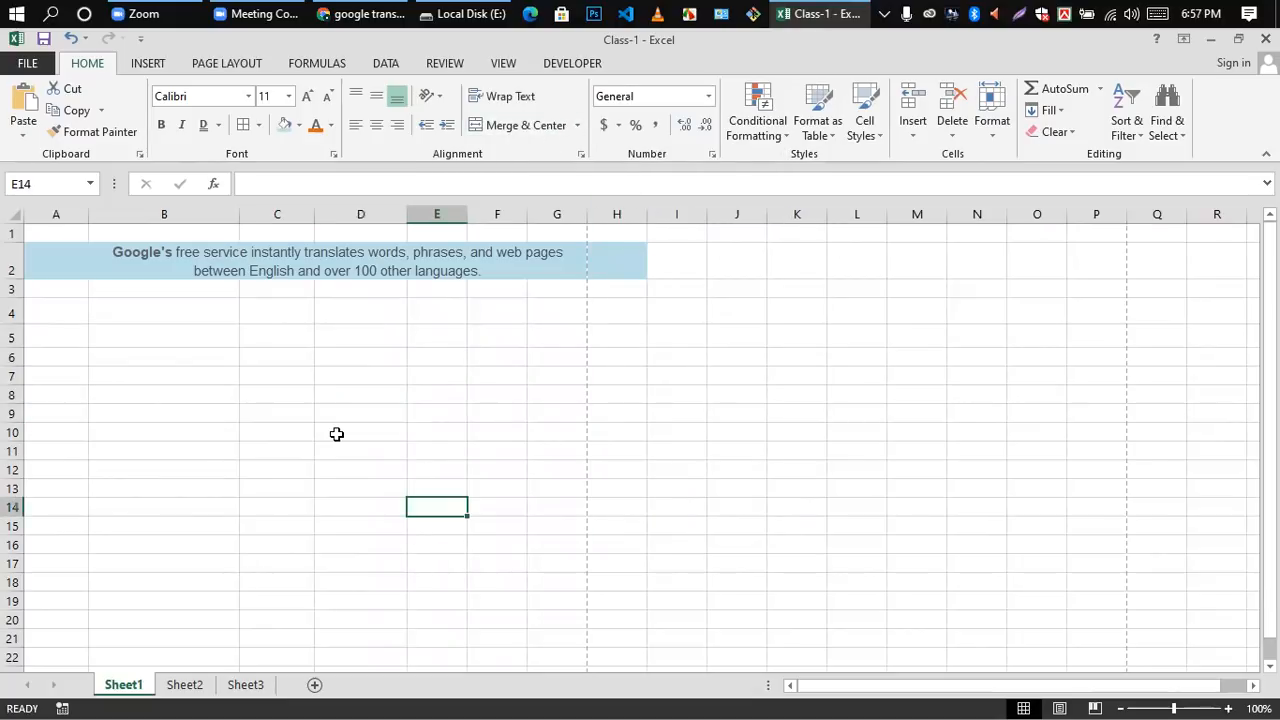
pyautogui.click(372, 345)
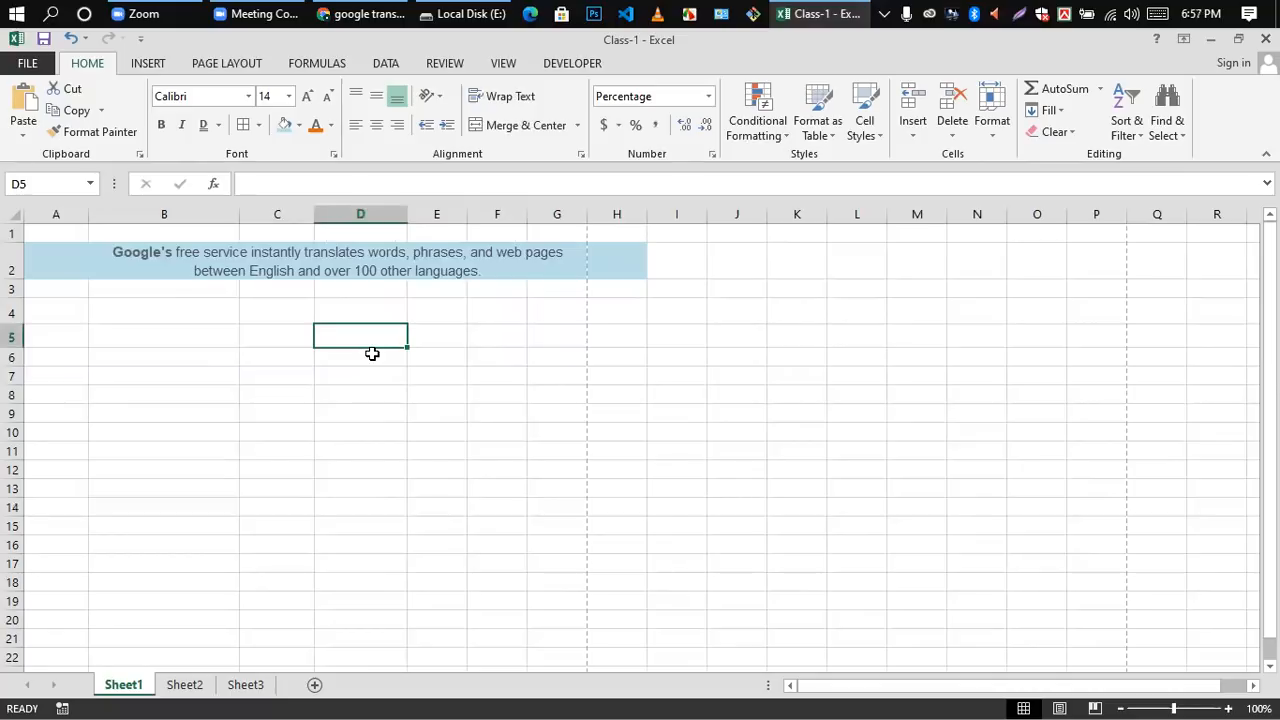
pyautogui.click(522, 471)
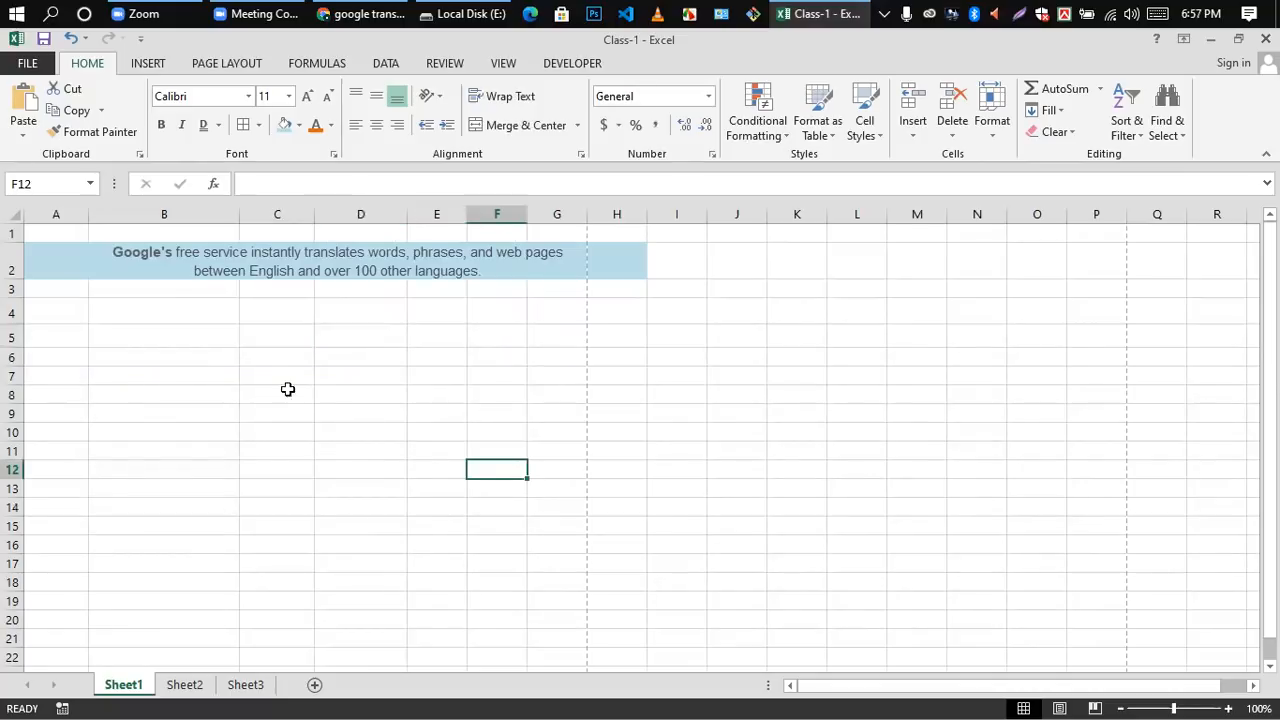
# Step: Enter the column headers srl in A4, name in B4 and gmial in C4
pyautogui.doubleClick(71, 318)
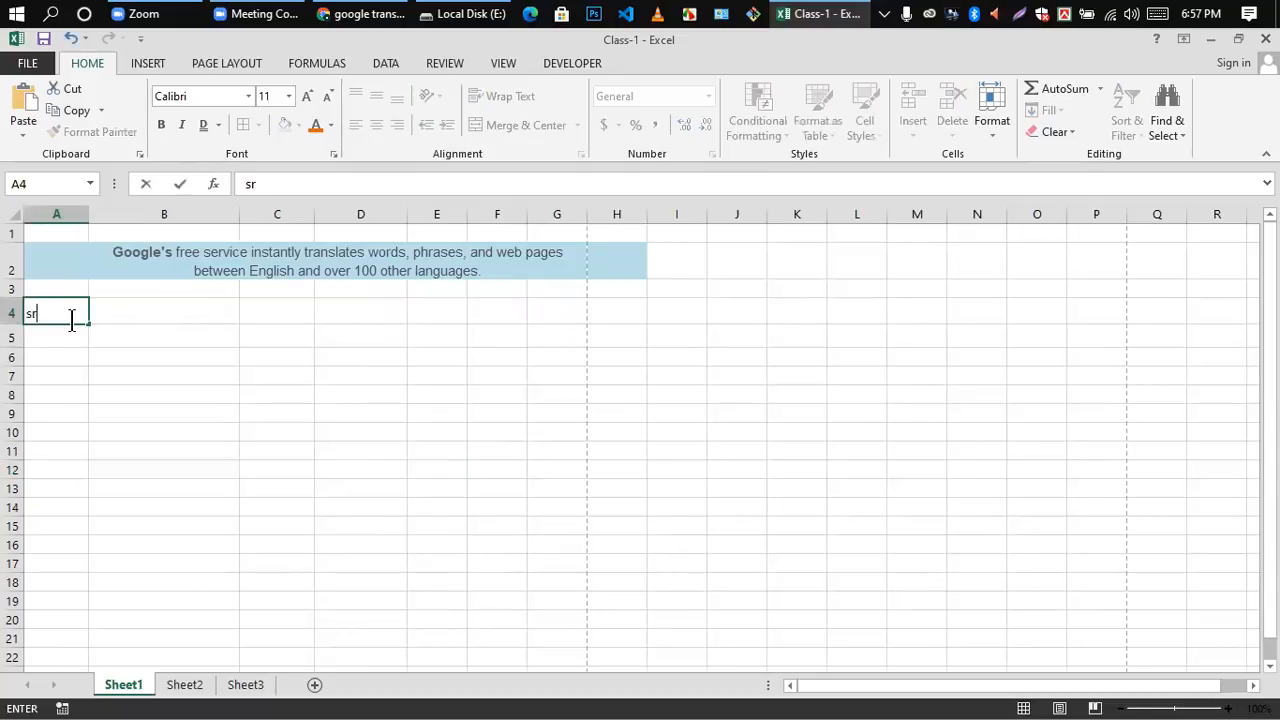
pyautogui.click(145, 392)
pyautogui.doubleClick(136, 313)
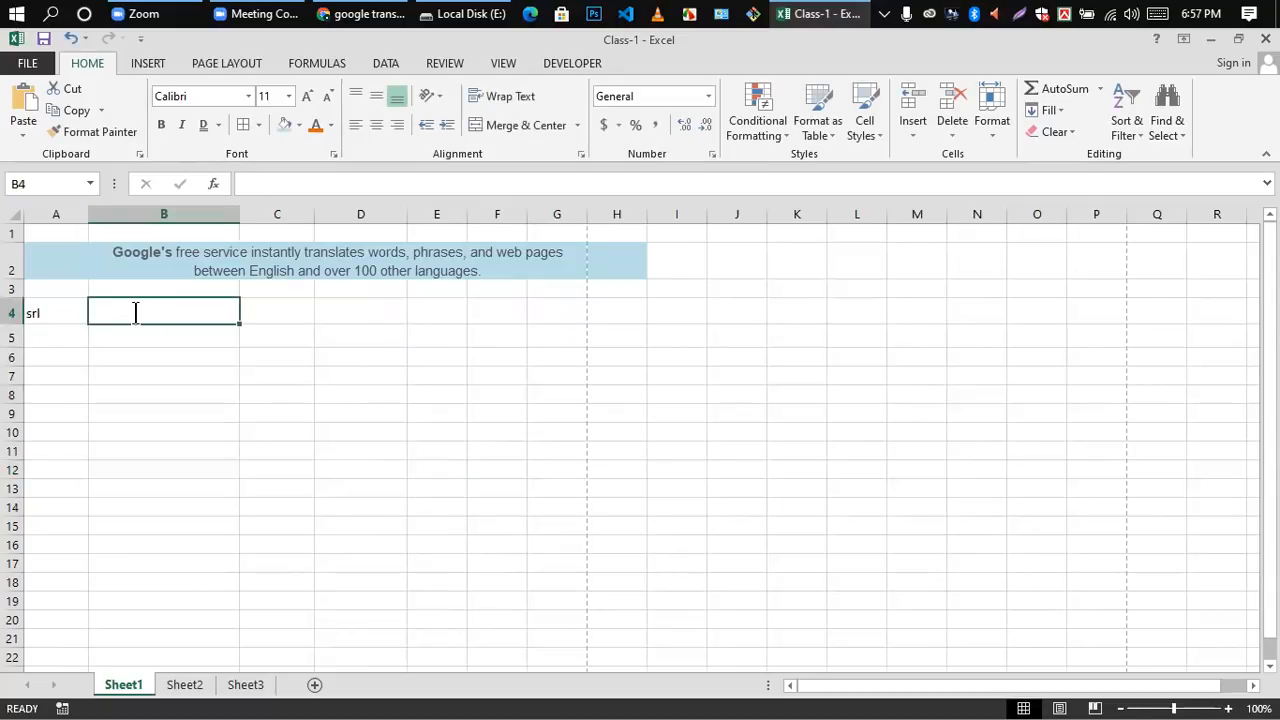
pyautogui.write('name')
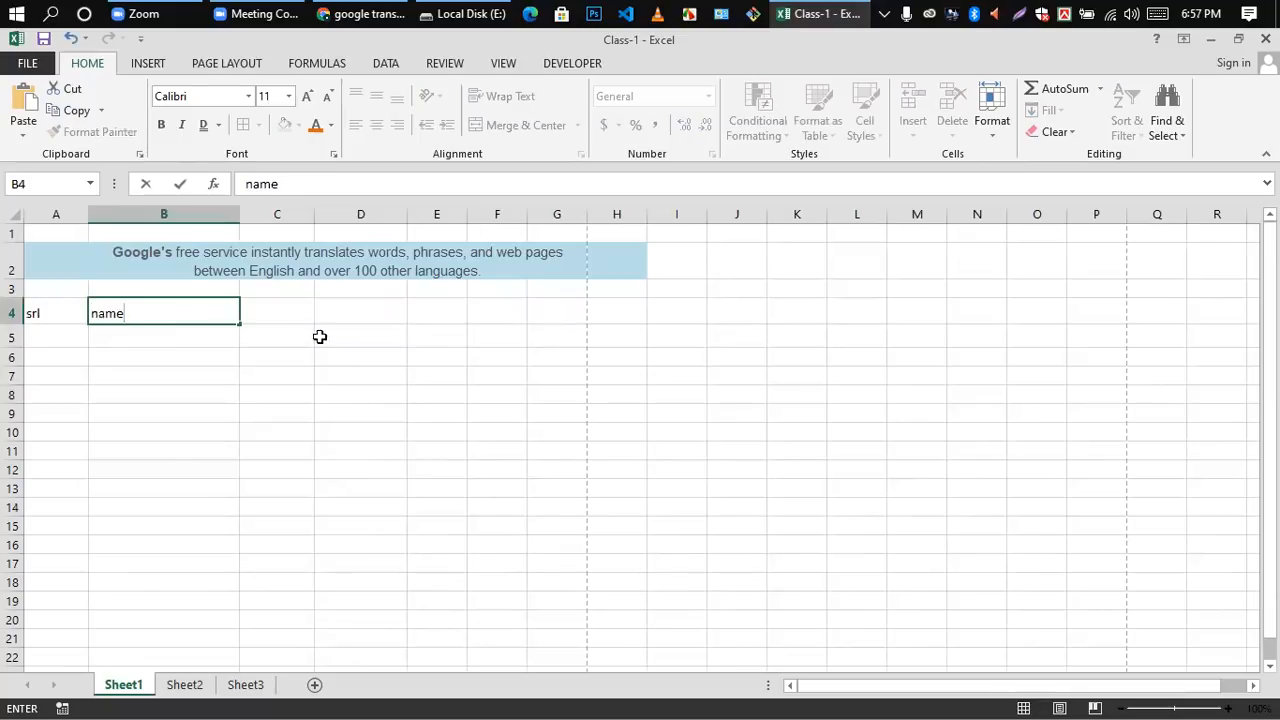
pyautogui.doubleClick(267, 317)
pyautogui.write('gmial')
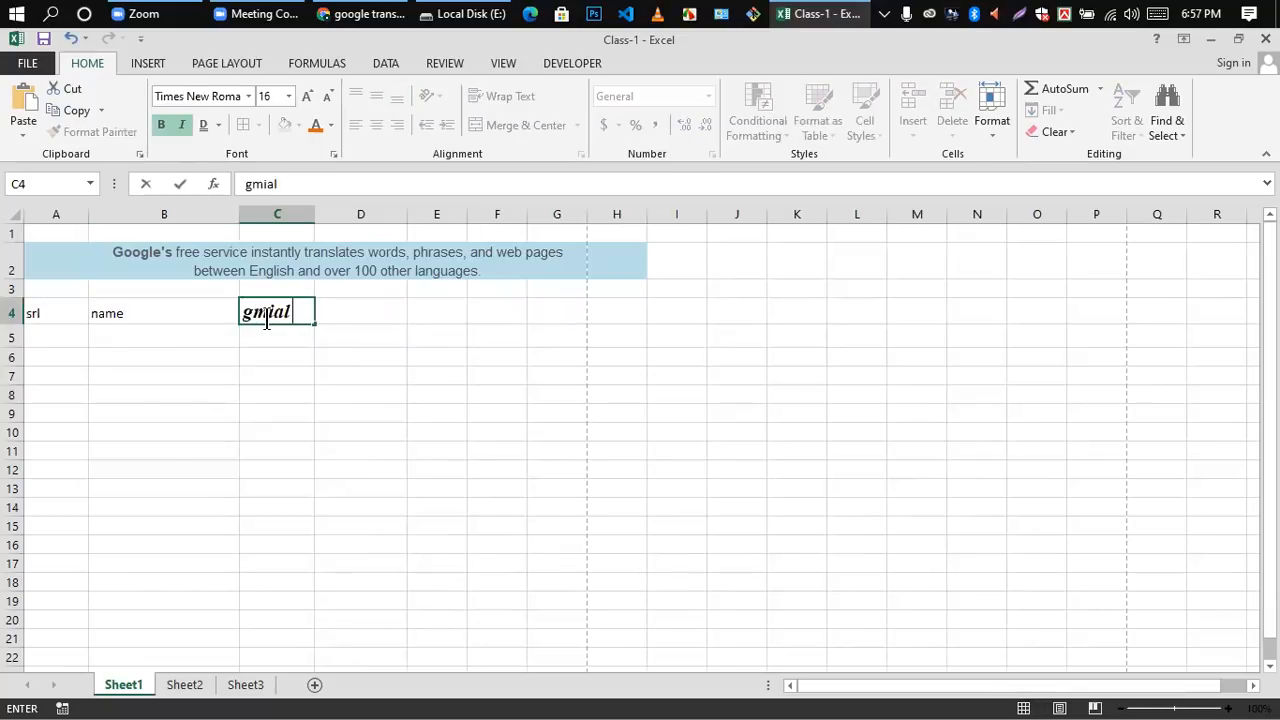
pyautogui.click(429, 448)
# Step: Enter the column header phone in cell D4
pyautogui.click(354, 307)
pyautogui.write('jphp')
pyautogui.press('BackSpace')
pyautogui.press('BackSpace')
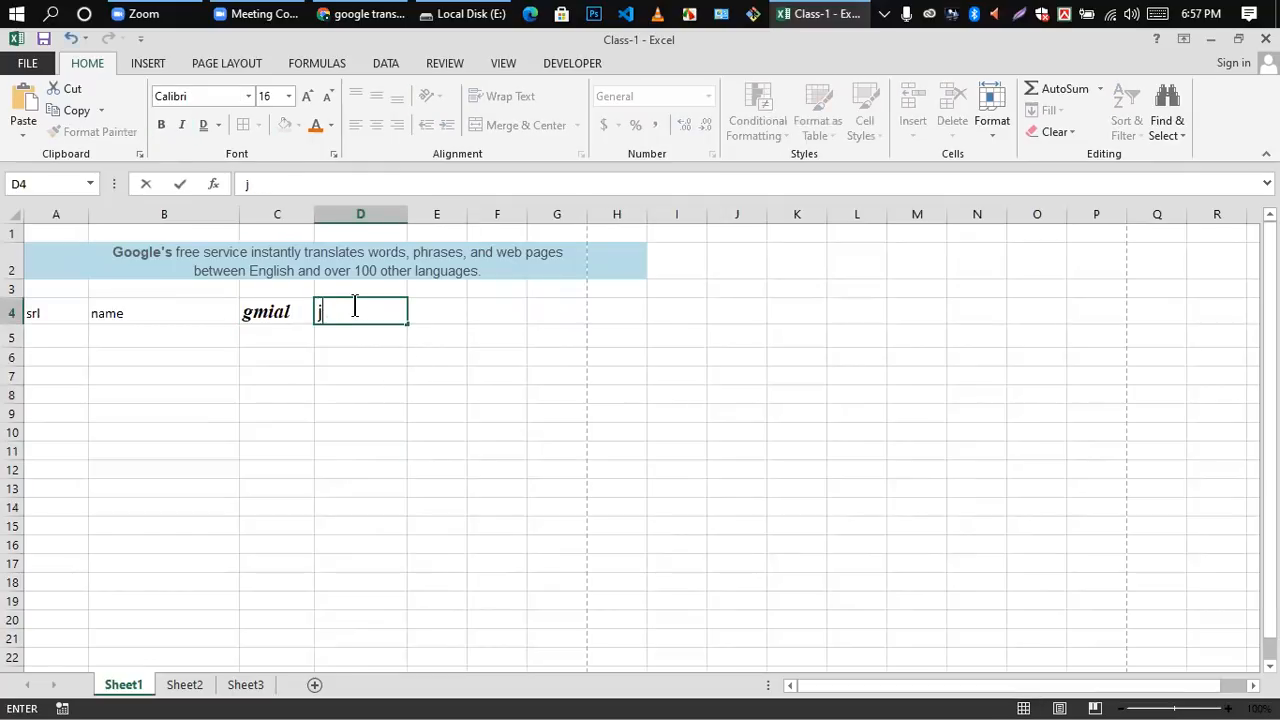
pyautogui.write('phon')
pyautogui.click(386, 508)
pyautogui.click(366, 314)
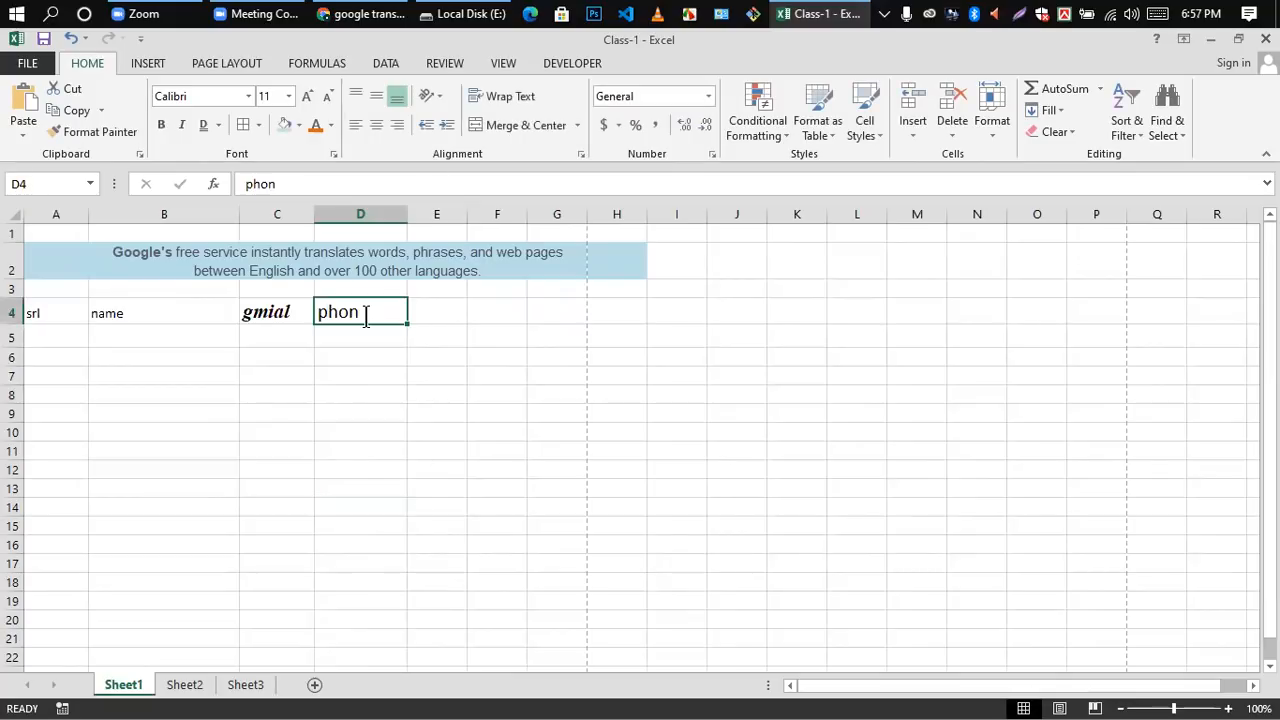
pyautogui.write('e')
pyautogui.click(368, 361)
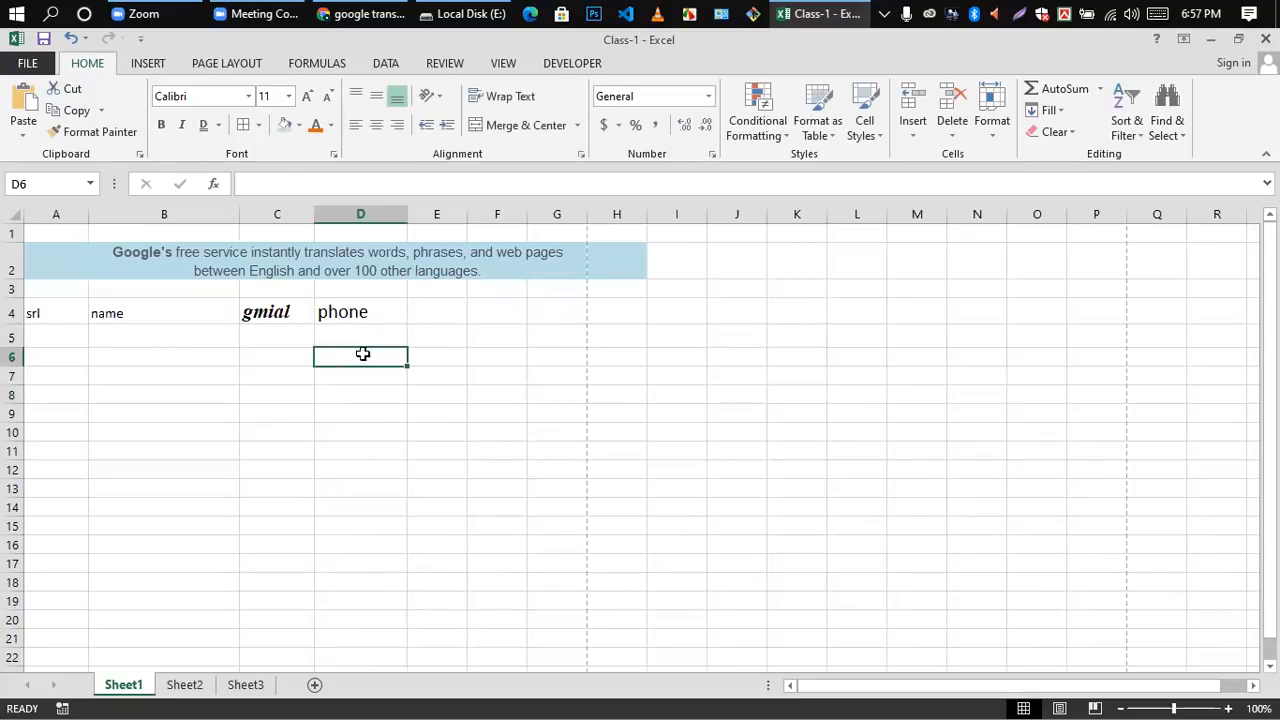
# Step: Enter 017 in the percentage-formatted cell D5 under the phone header
pyautogui.doubleClick(355, 337)
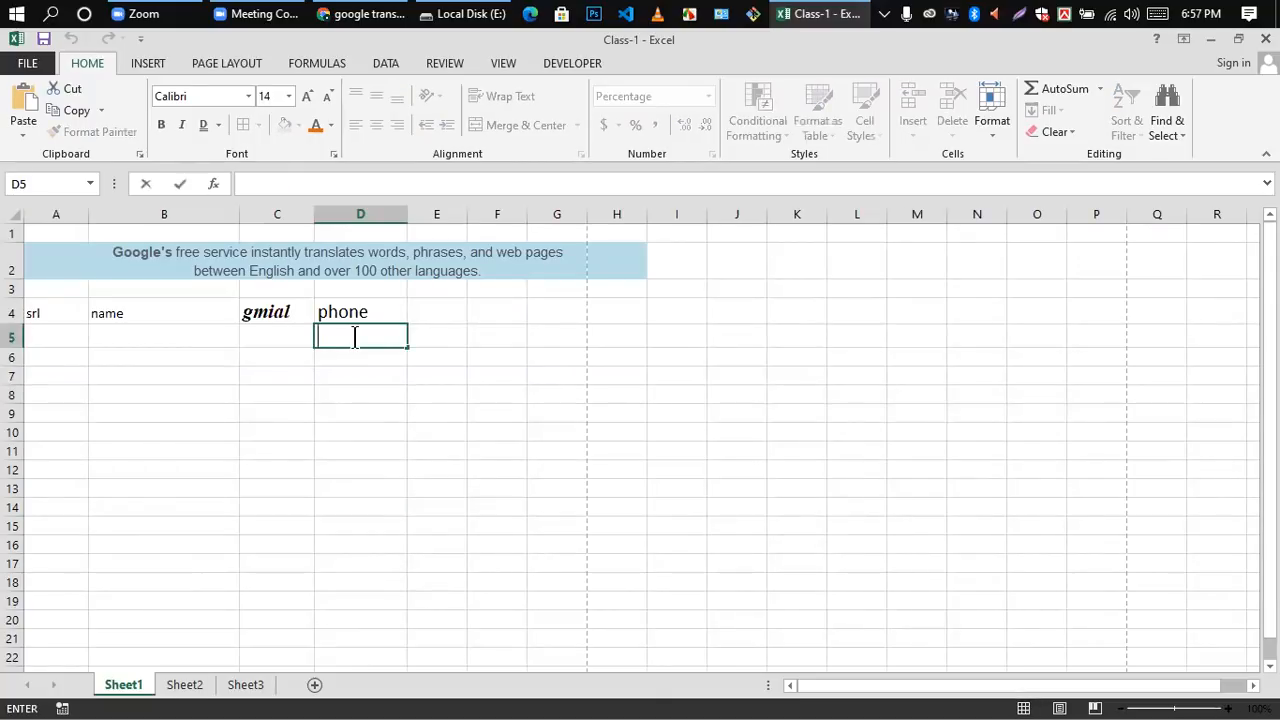
pyautogui.write('017')
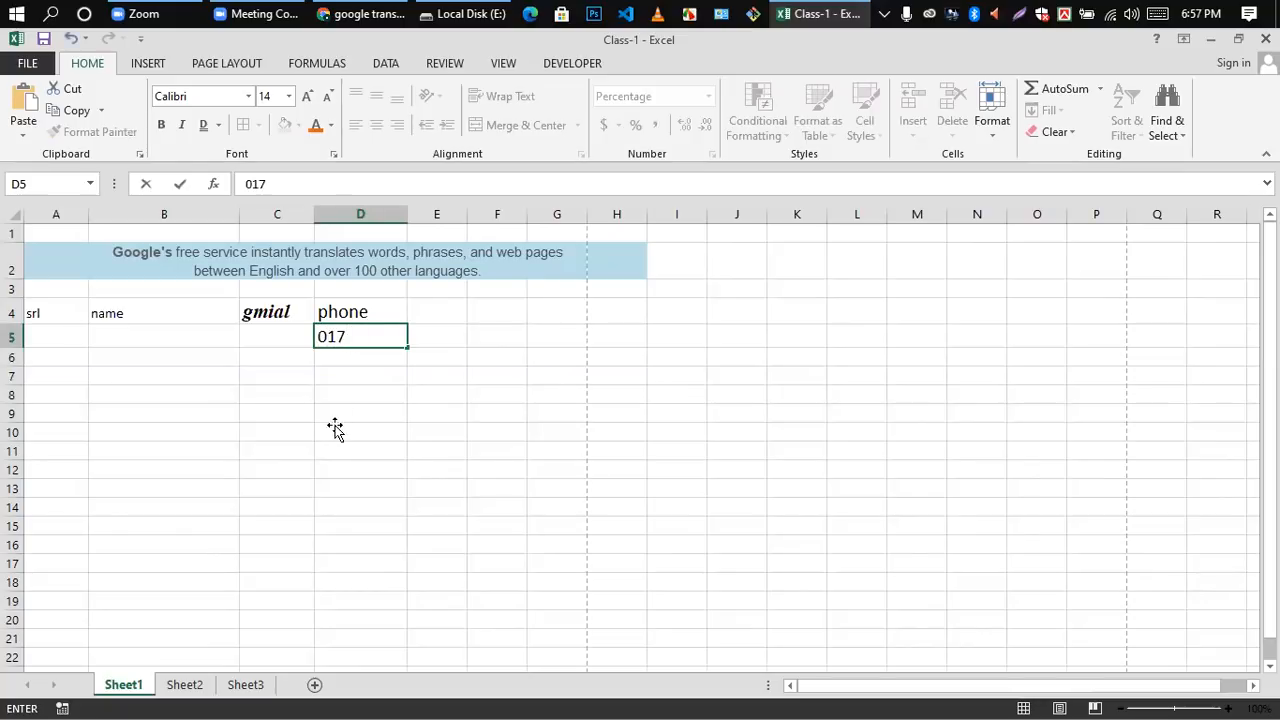
pyautogui.click(337, 430)
# Step: Change the number format of cell D5 to General and enter 017 in it again
pyautogui.click(363, 332)
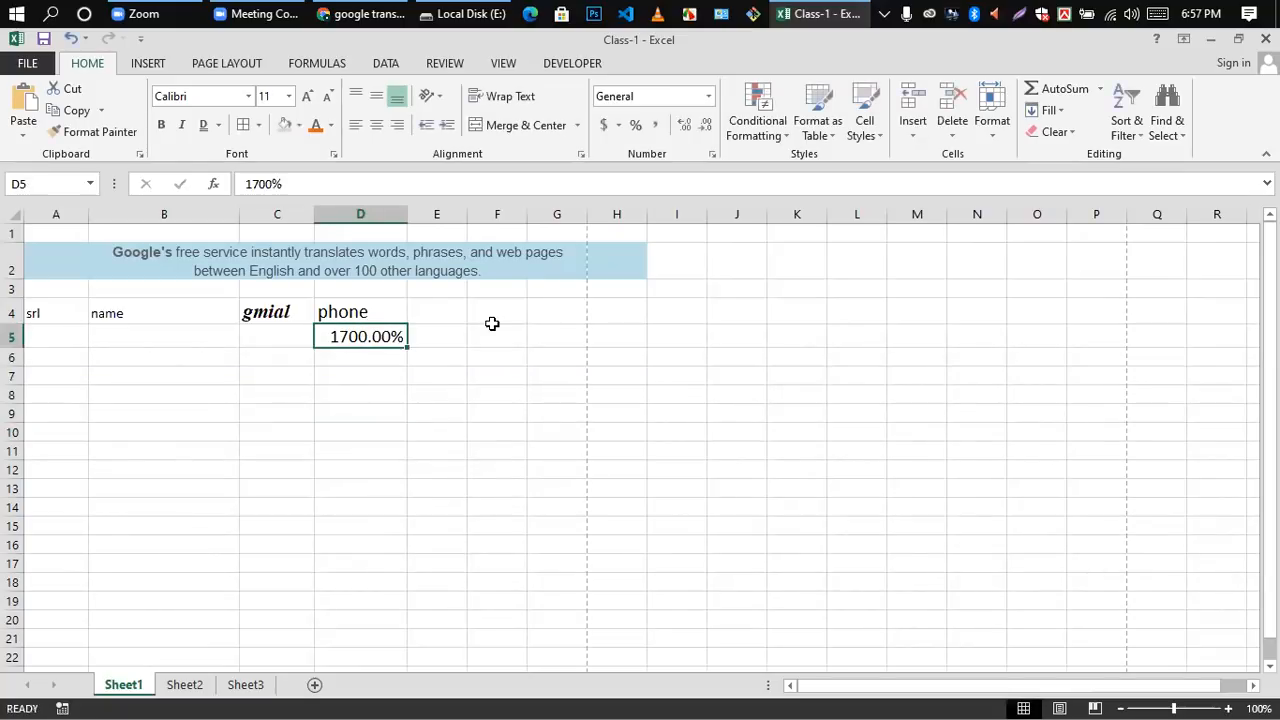
pyautogui.click(707, 96)
pyautogui.click(660, 136)
pyautogui.click(426, 390)
pyautogui.click(394, 335)
pyautogui.write('017')
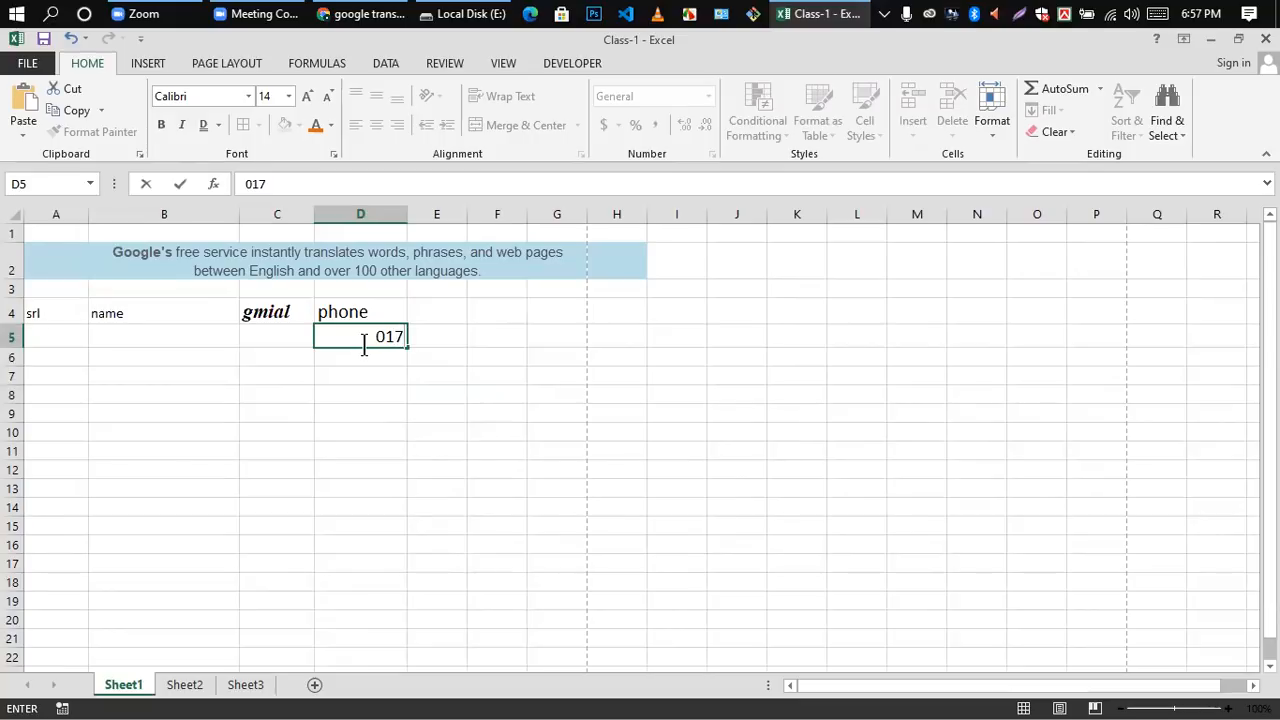
pyautogui.click(389, 392)
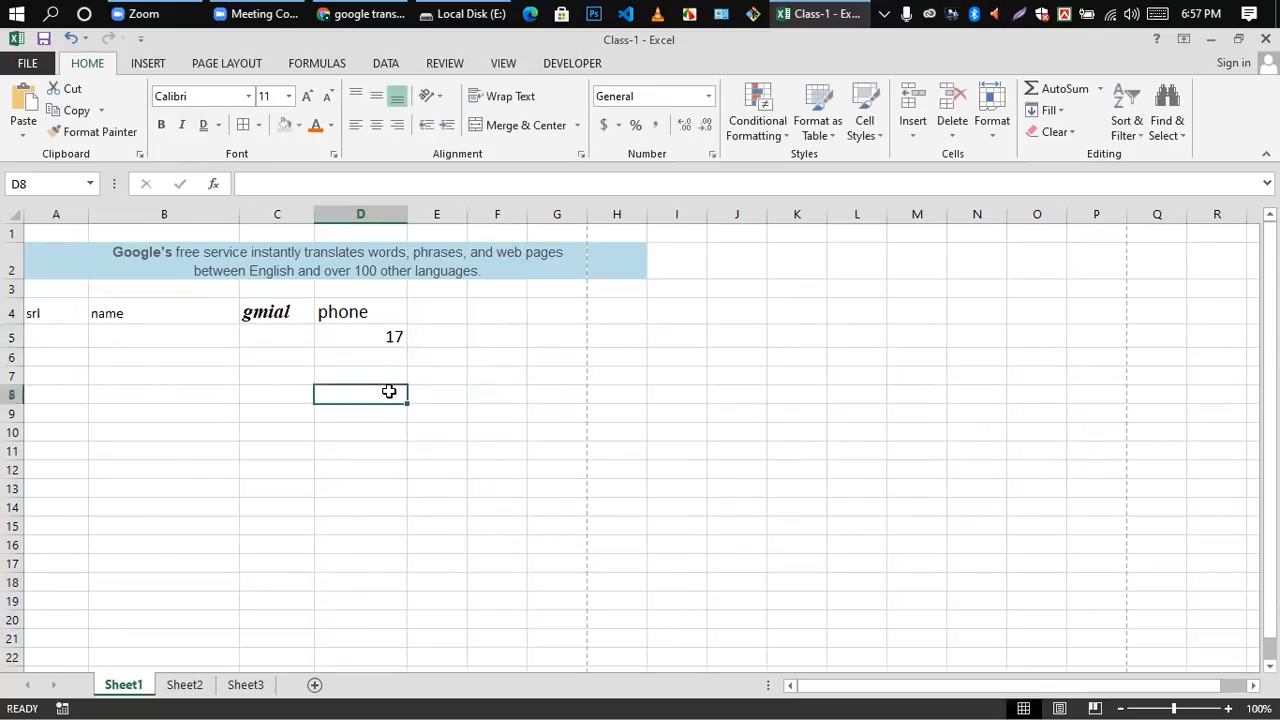
# Step: Replace the value in cell D5 with a longer sample phone number starting with 0
pyautogui.click(420, 338)
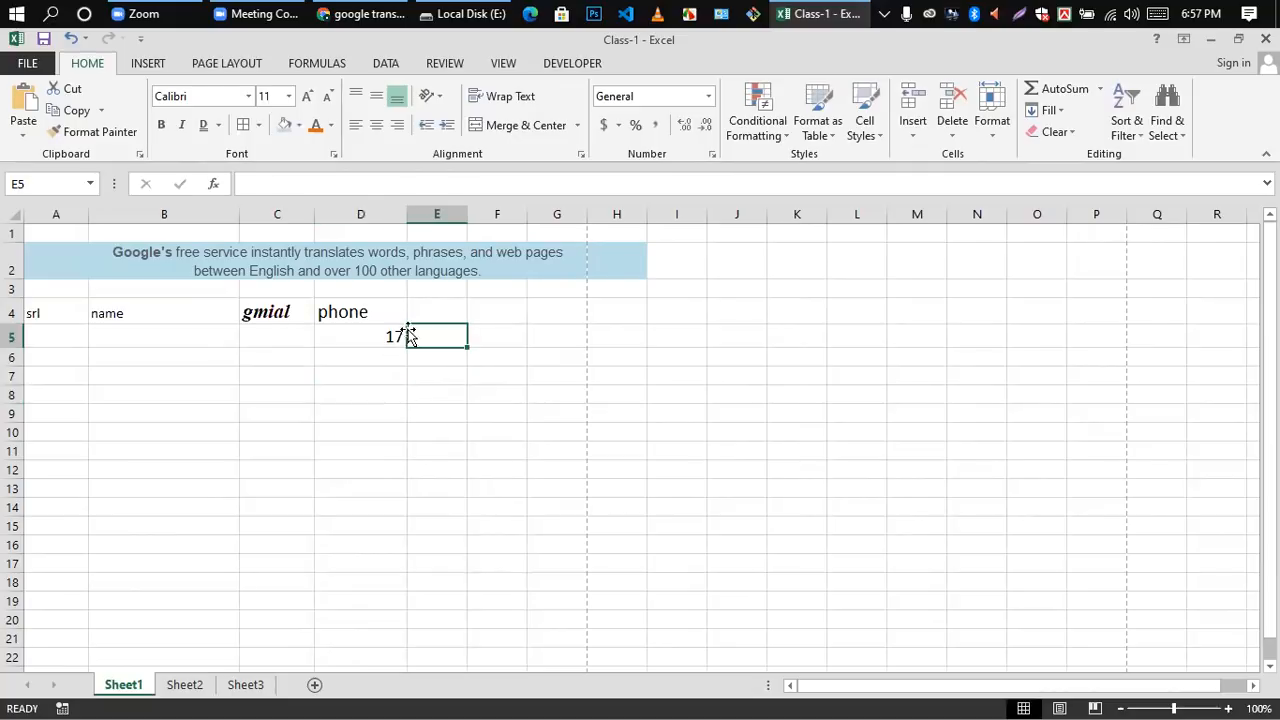
pyautogui.click(382, 337)
pyautogui.write('01')
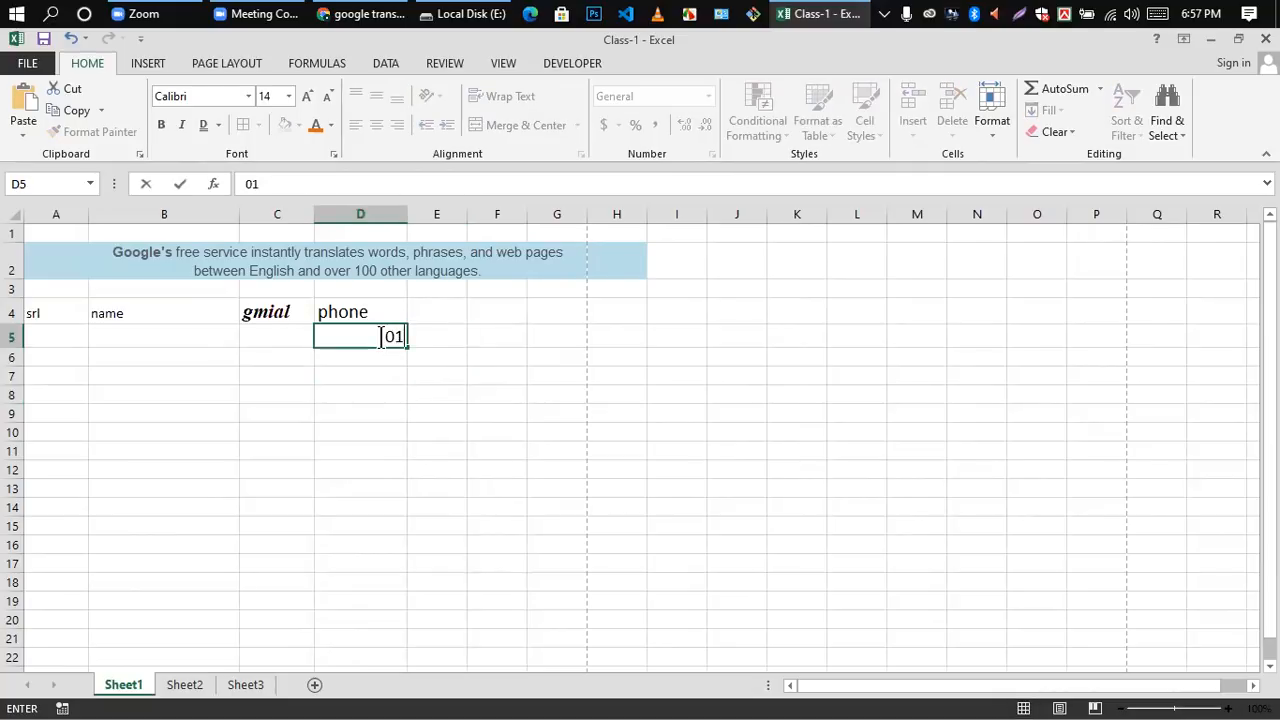
pyautogui.write('7845754')
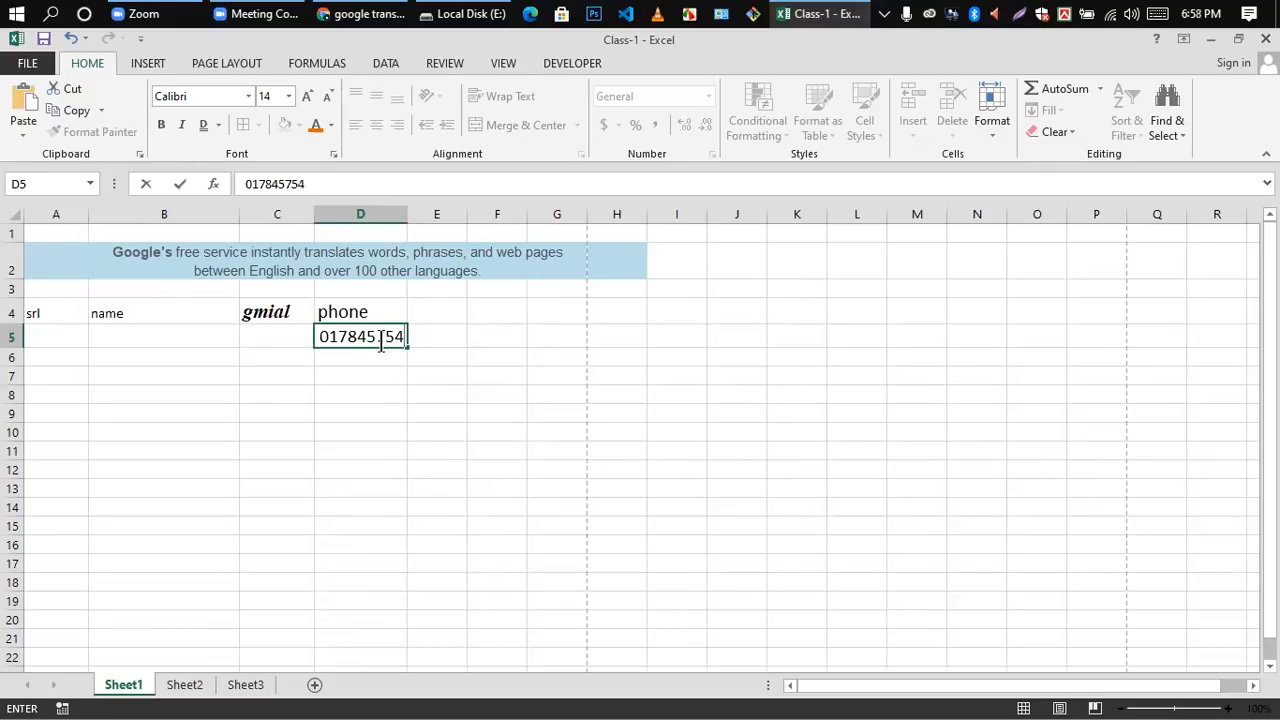
pyautogui.click(366, 397)
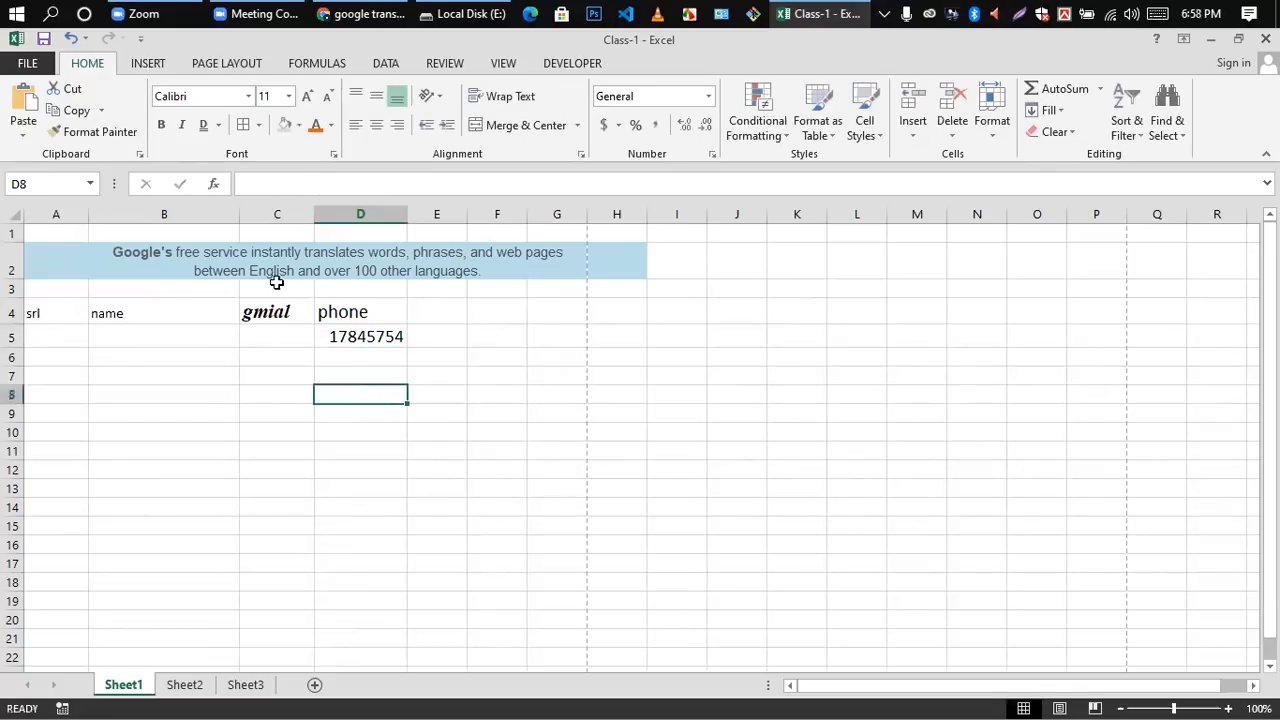
# Step: Delete the sample phone number from cell D5
pyautogui.doubleClick(325, 337)
pyautogui.click(372, 371)
pyautogui.click(359, 336)
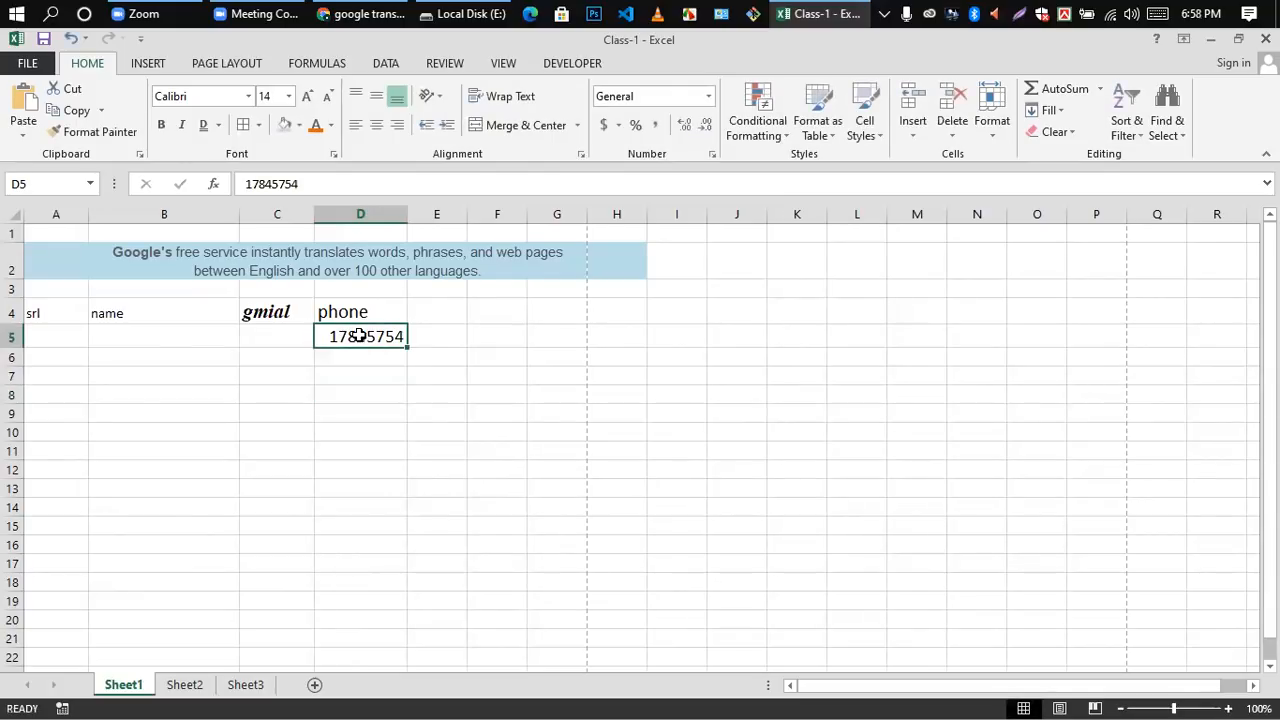
pyautogui.press('Delete')
pyautogui.click(398, 394)
# Step: Apply the Text format to the empty cell D5 and enter 0174 in it
pyautogui.click(357, 335)
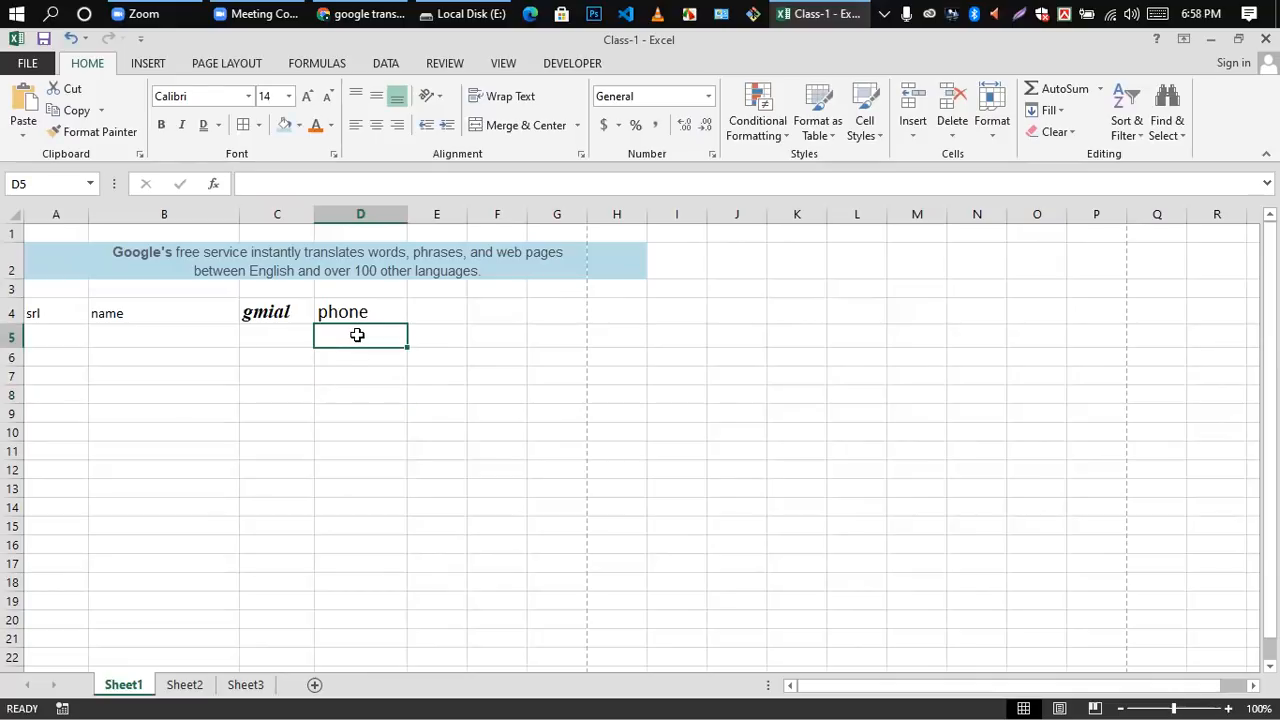
pyautogui.click(372, 380)
pyautogui.click(367, 339)
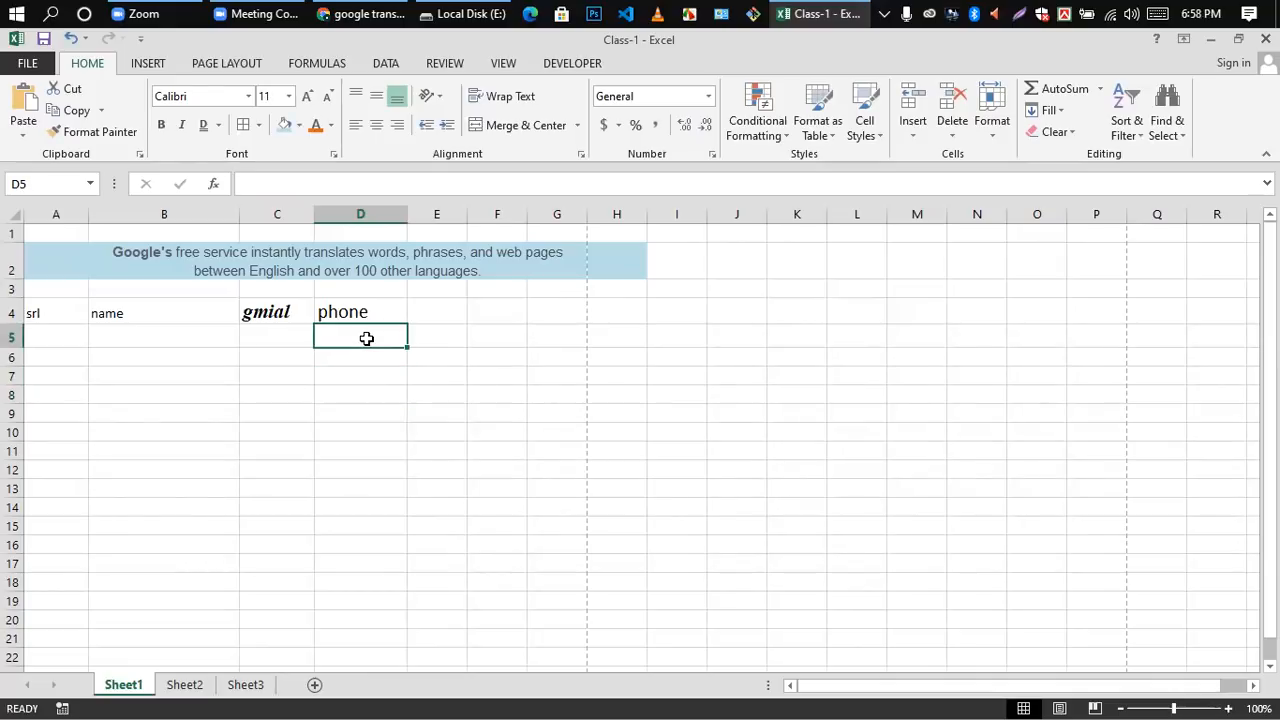
pyautogui.click(708, 96)
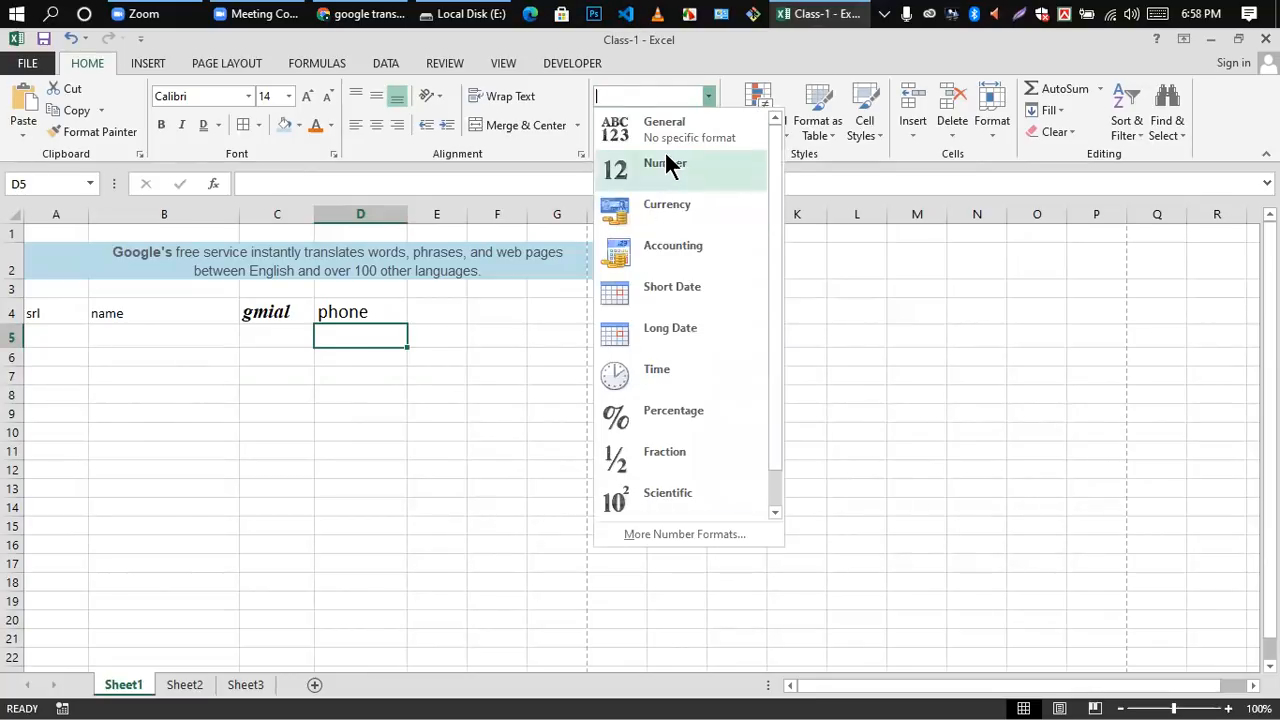
pyautogui.scroll(-1, 678, 375)
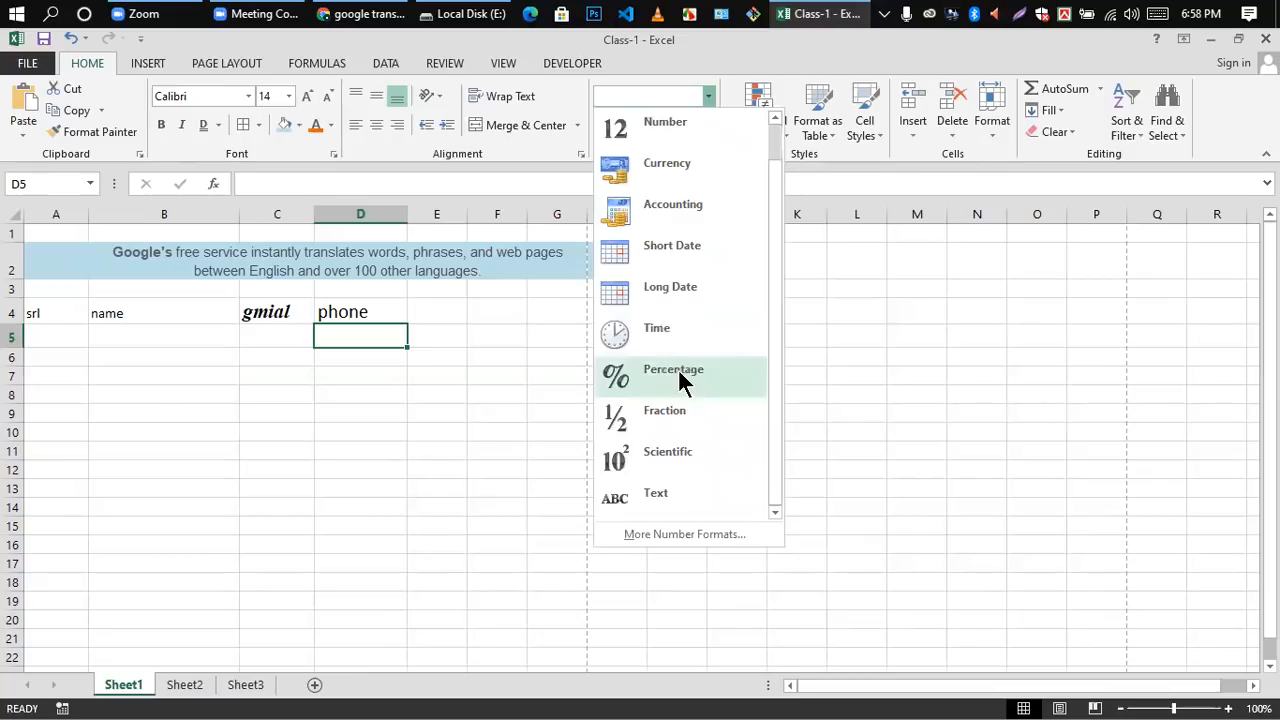
pyautogui.click(656, 500)
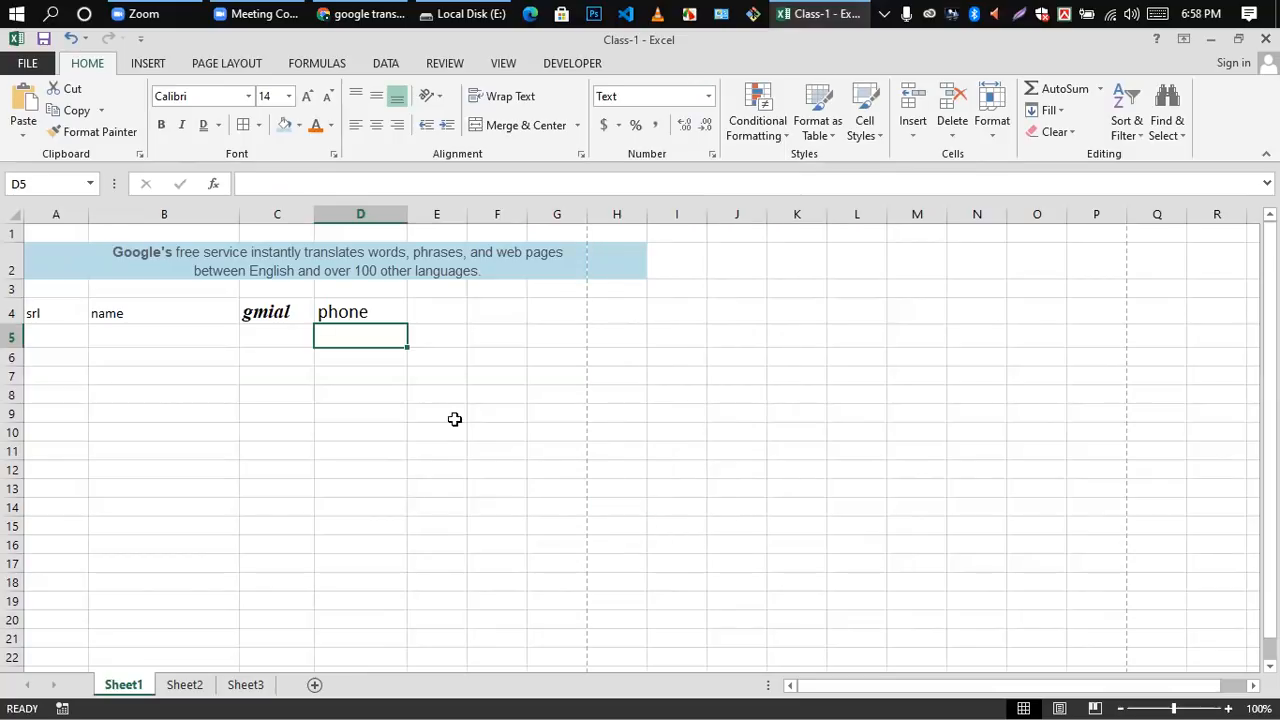
pyautogui.doubleClick(371, 336)
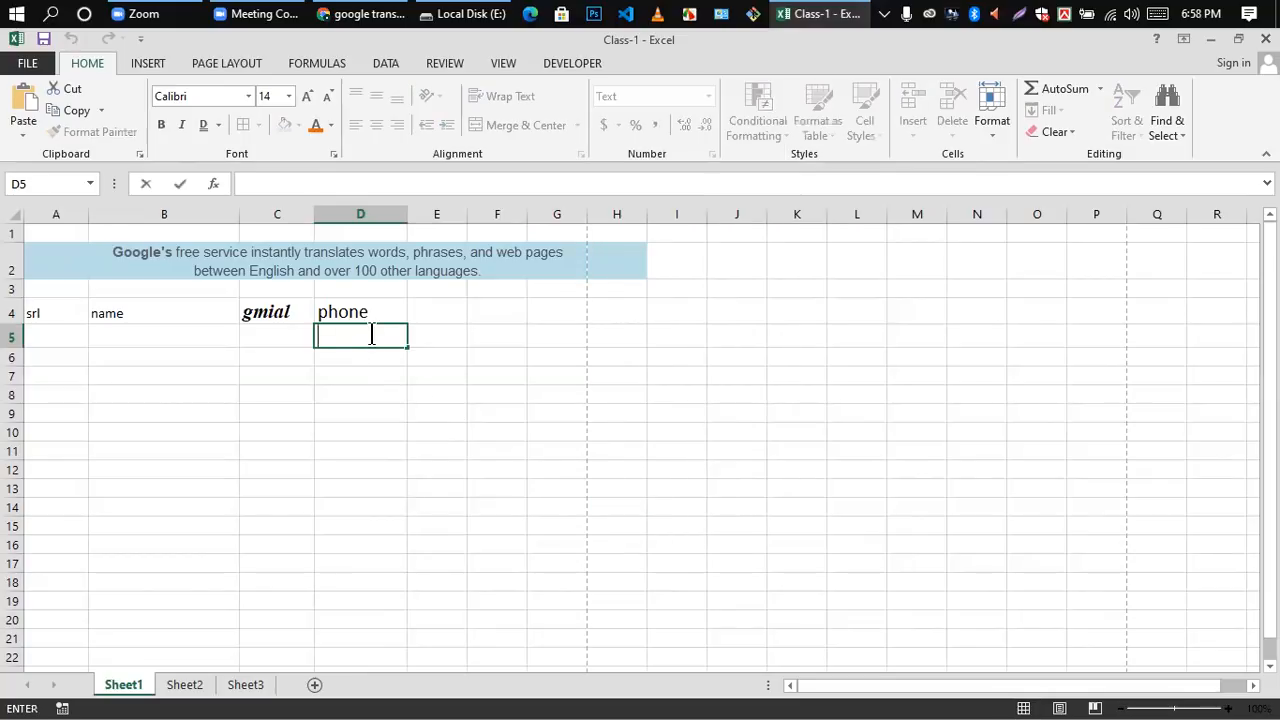
pyautogui.write('0174')
pyautogui.click(366, 415)
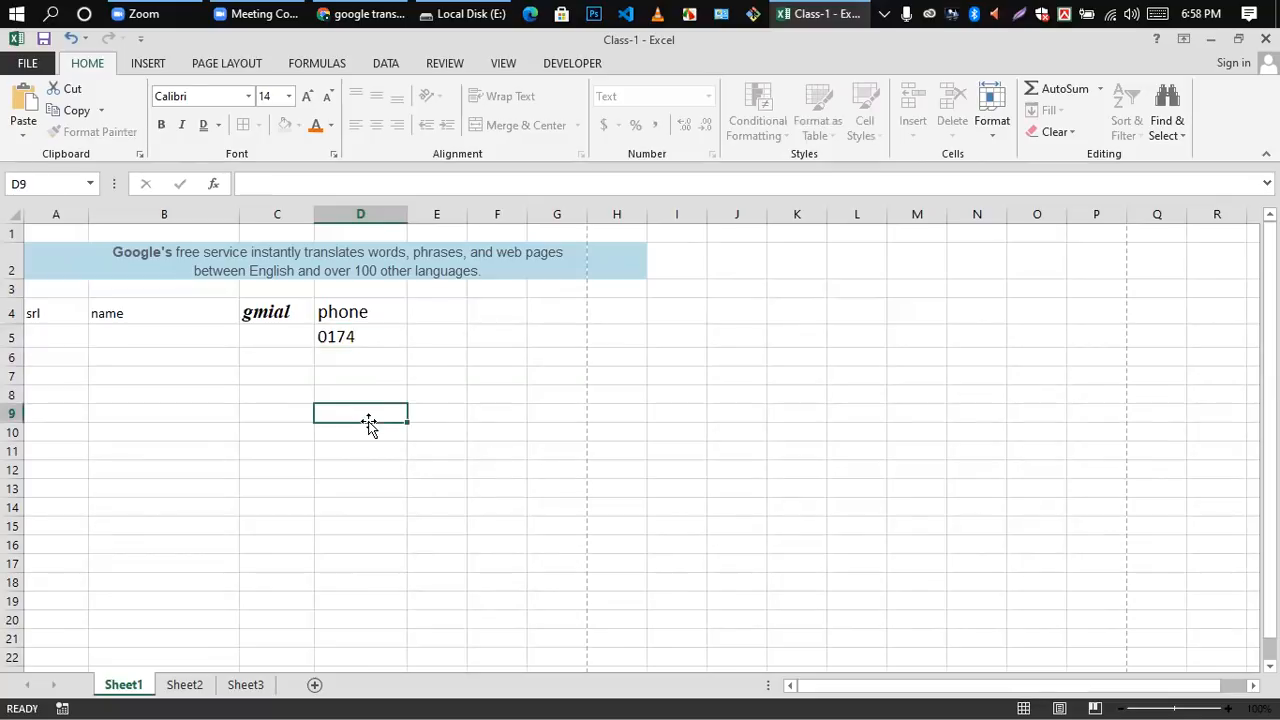
# Step: Delete the text value 0174 from cell D5
pyautogui.click(362, 338)
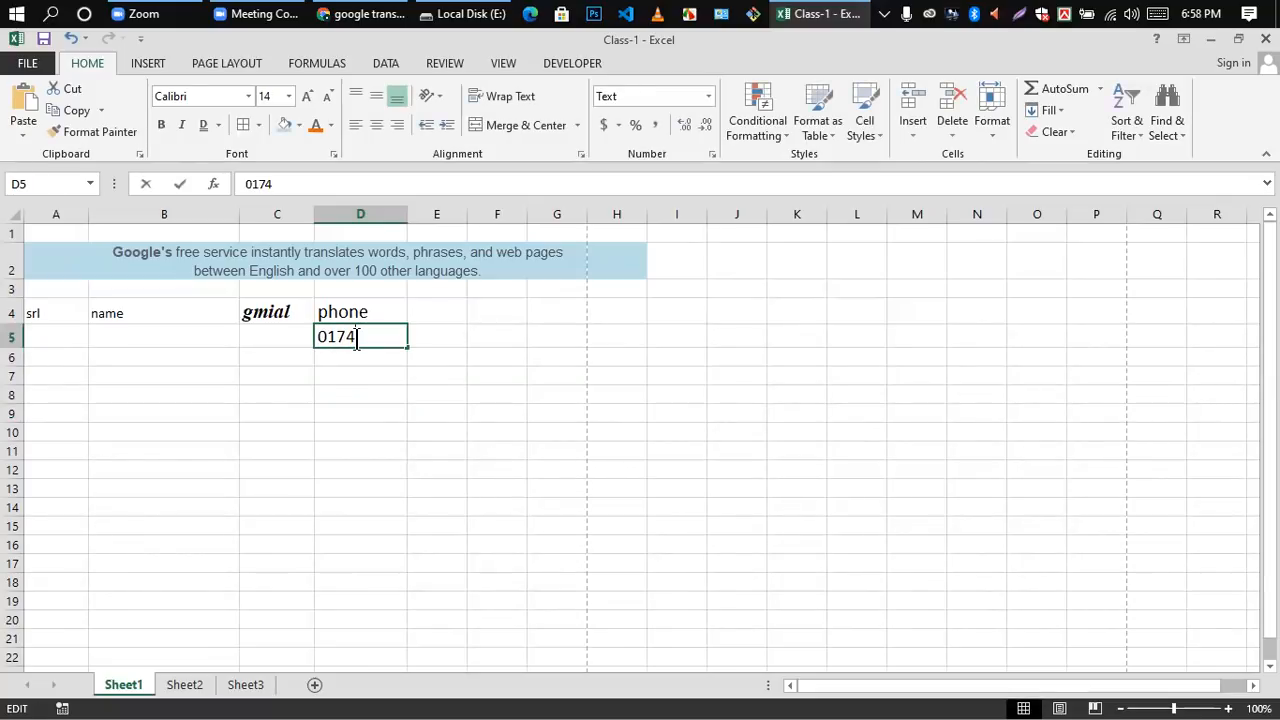
pyautogui.doubleClick(357, 340)
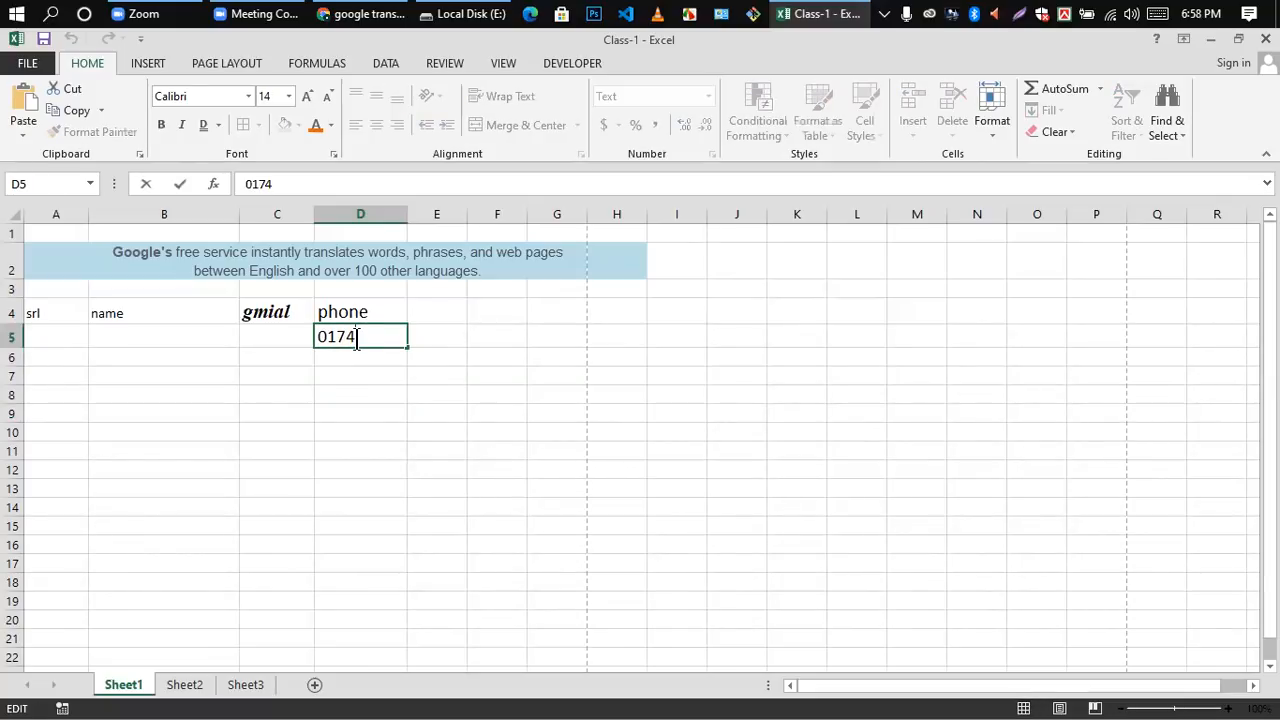
pyautogui.click(368, 486)
pyautogui.click(345, 338)
pyautogui.press('Delete')
pyautogui.click(340, 448)
pyautogui.doubleClick(356, 334)
pyautogui.click(360, 464)
pyautogui.click(372, 358)
pyautogui.write('017')
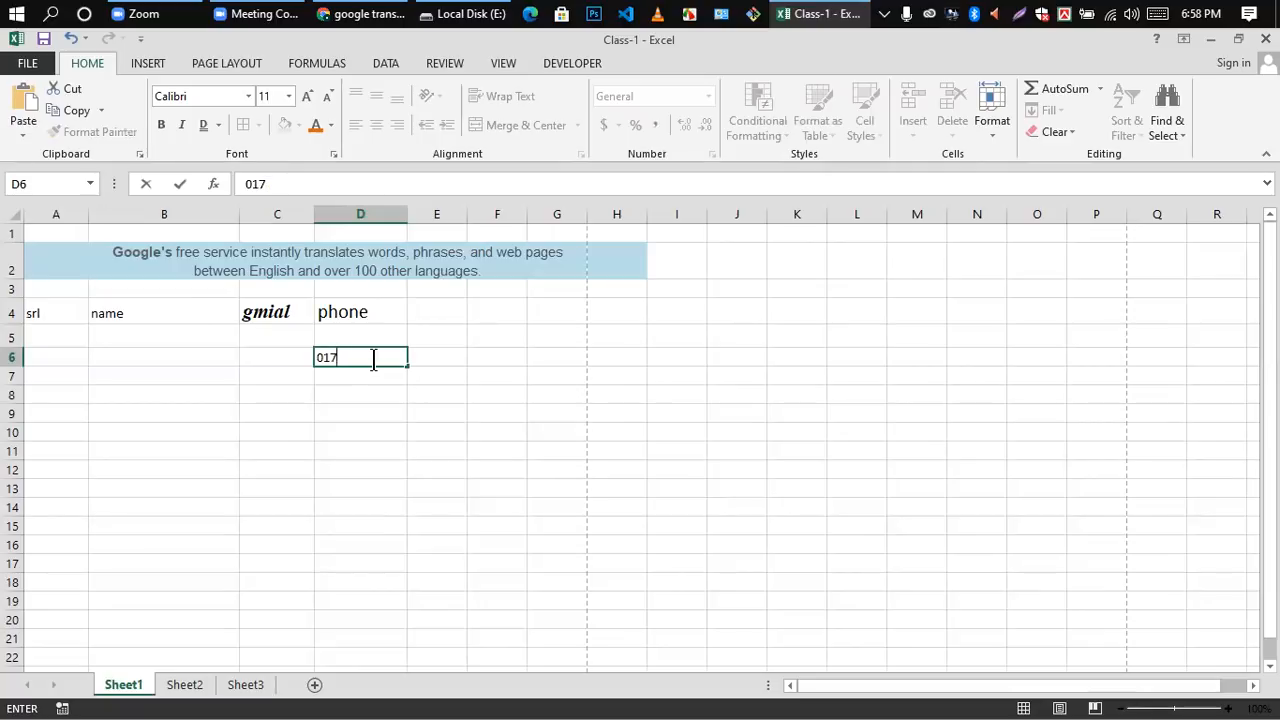
pyautogui.click(360, 392)
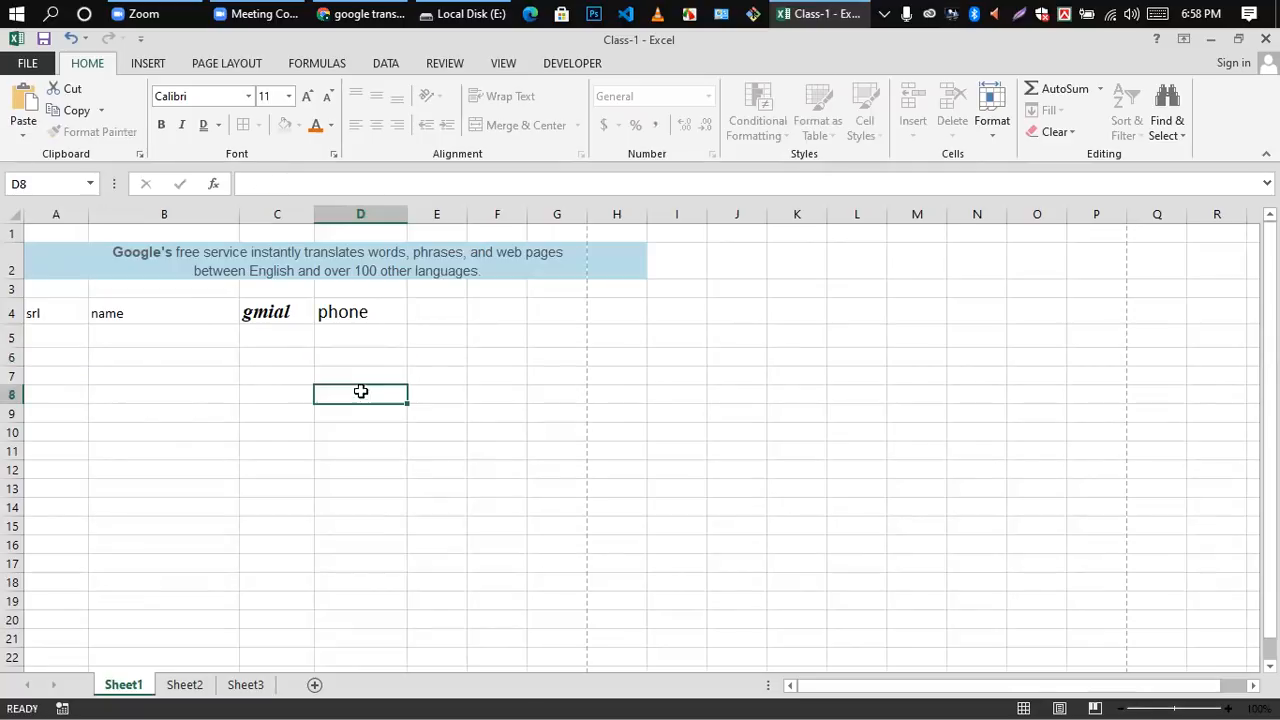
# Step: Apply the Text number format to the empty cell D6
pyautogui.click(355, 357)
pyautogui.click(708, 97)
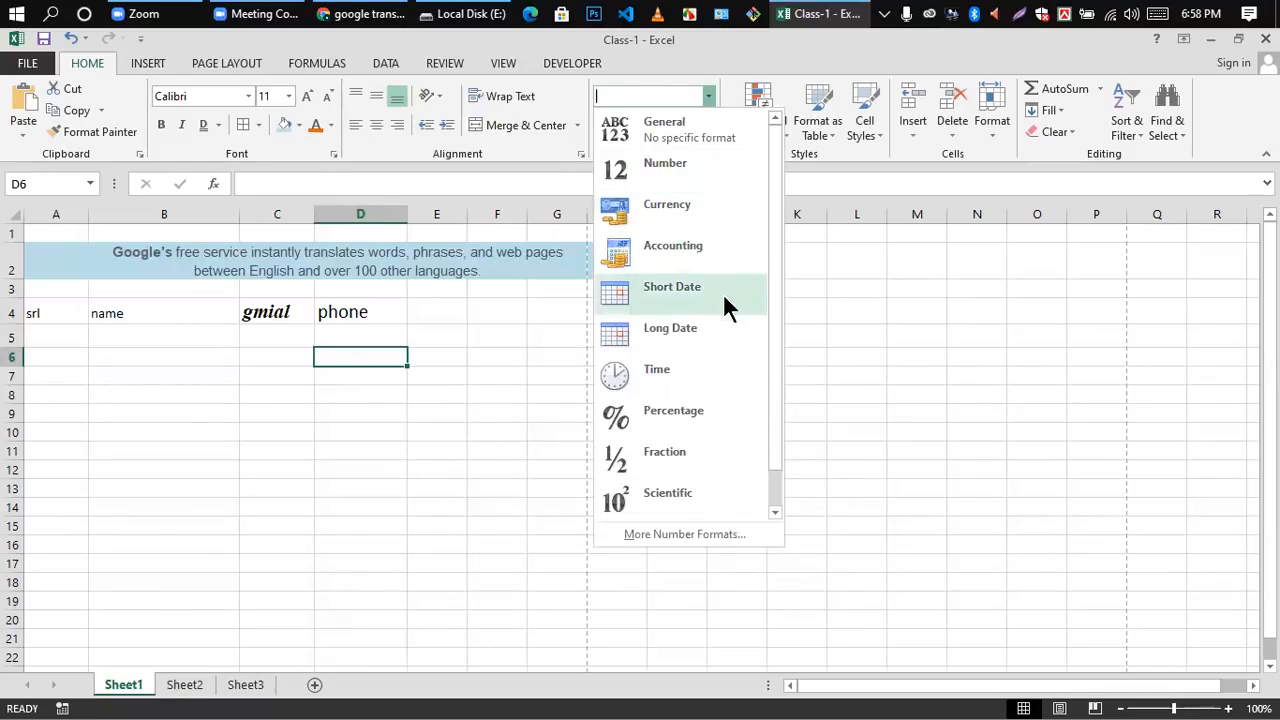
pyautogui.moveTo(771, 394); pyautogui.dragTo(772, 505)
pyautogui.click(661, 508)
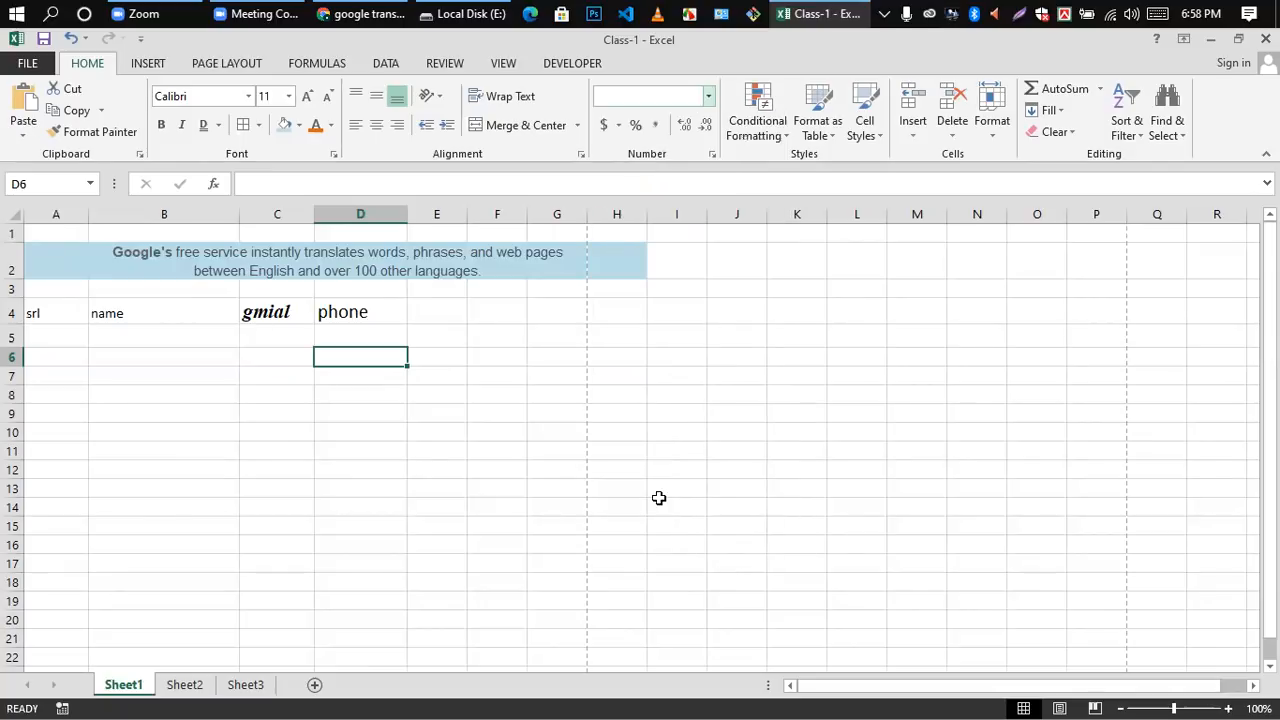
# Step: Try a backtick character as the content of cell D6 twice, clearing it from the cell each time
pyautogui.click(371, 373)
pyautogui.click(370, 352)
pyautogui.doubleClick(360, 354)
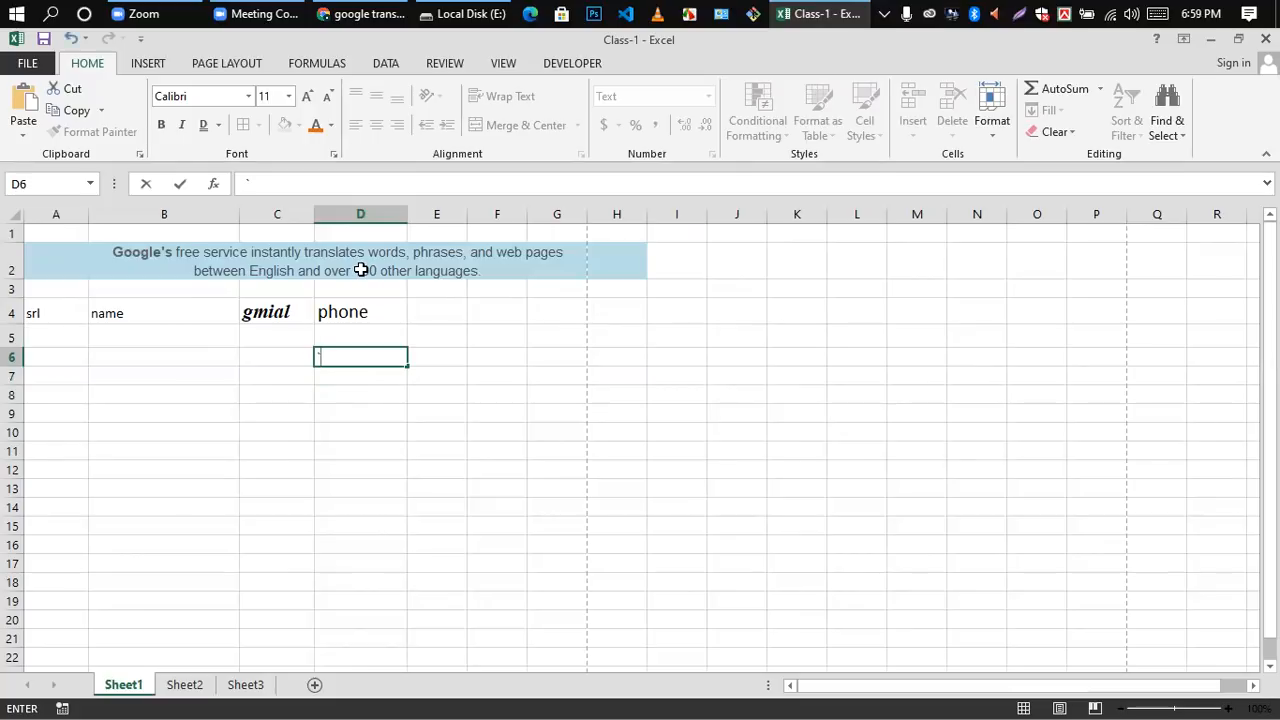
pyautogui.click(364, 428)
pyautogui.click(338, 364)
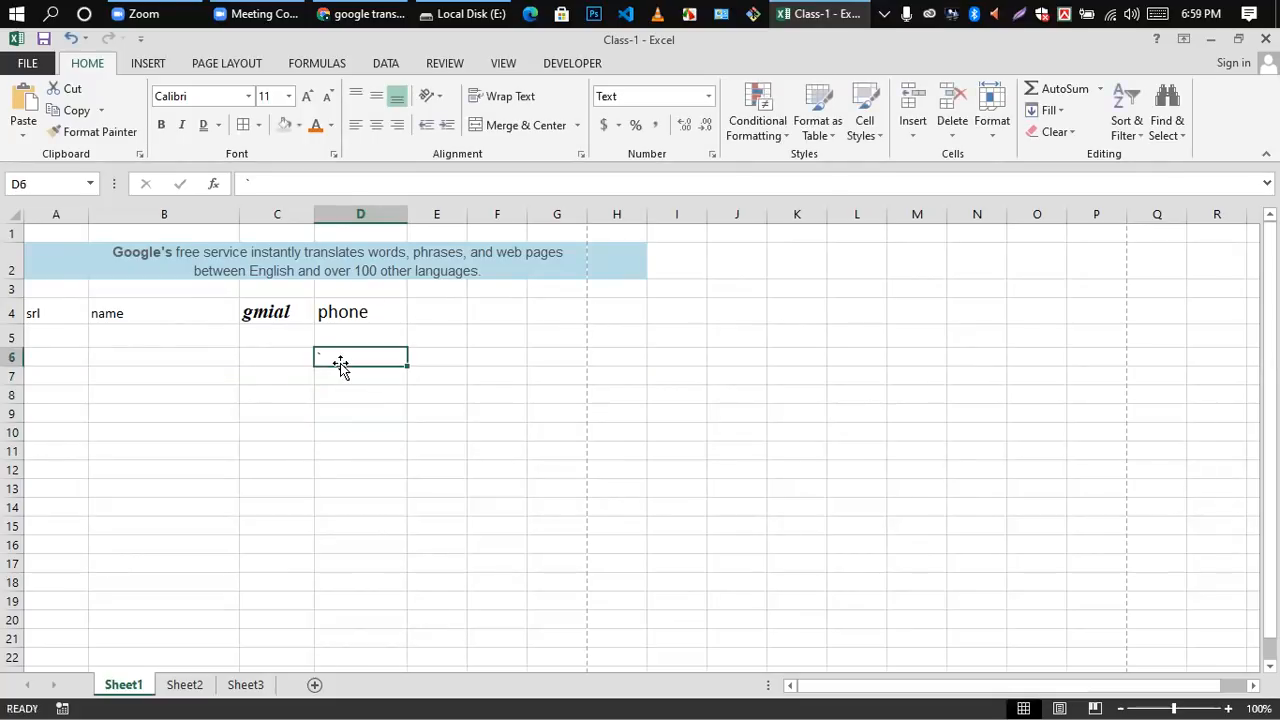
pyautogui.doubleClick(338, 353)
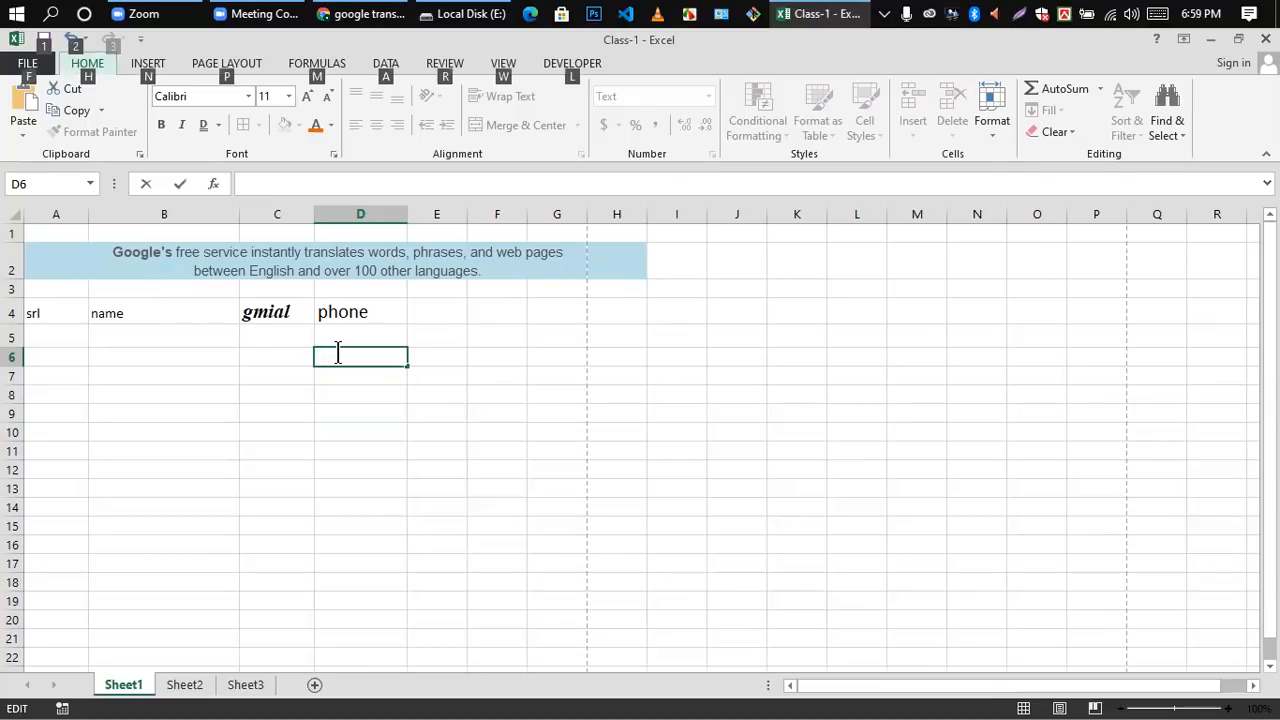
pyautogui.click(356, 393)
pyautogui.doubleClick(350, 356)
pyautogui.write('`')
pyautogui.click(340, 414)
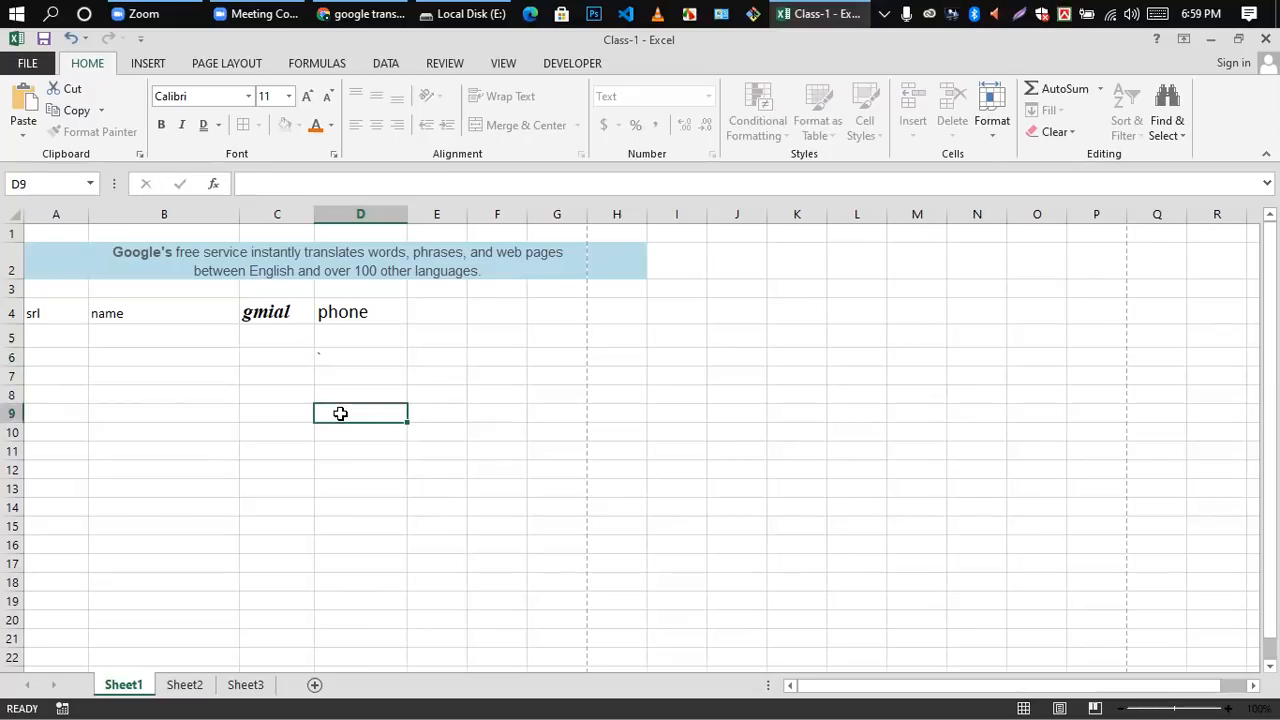
pyautogui.doubleClick(338, 357)
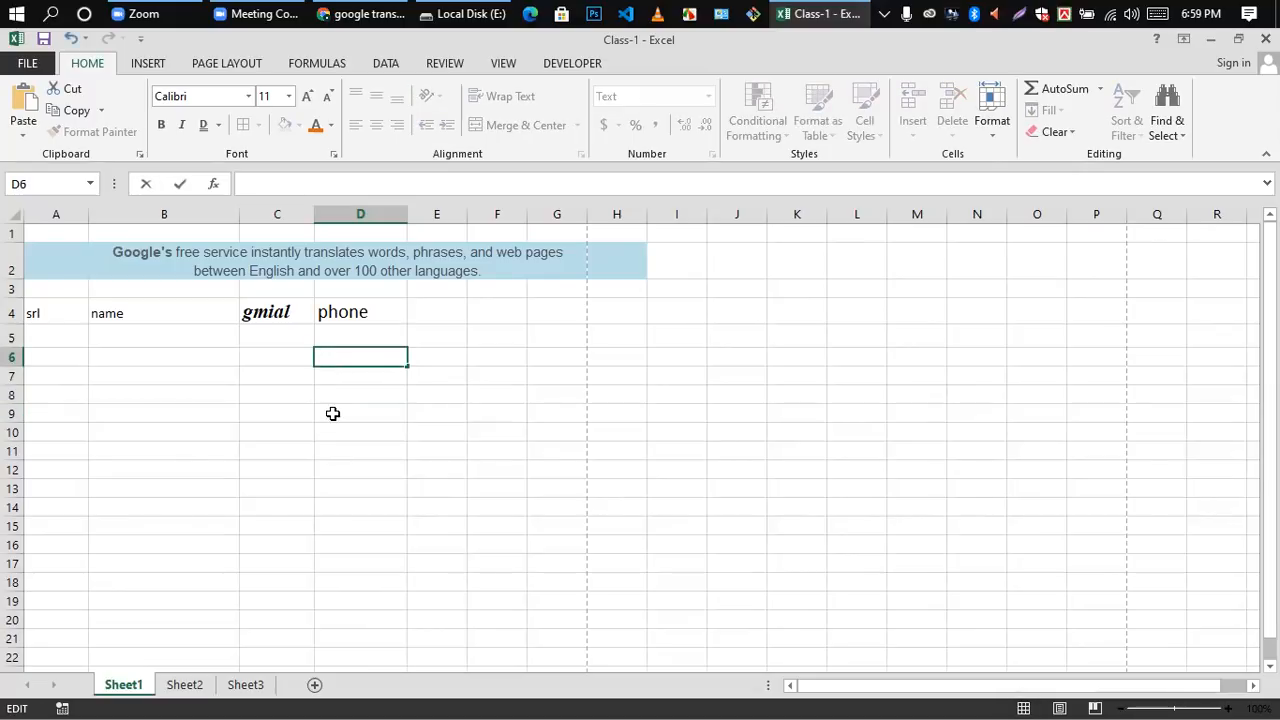
pyautogui.click(333, 413)
# Step: Enter a sample phone number with a leading zero in cell D6 and fill it down as a series to D14
pyautogui.doubleClick(346, 358)
pyautogui.write('01748766')
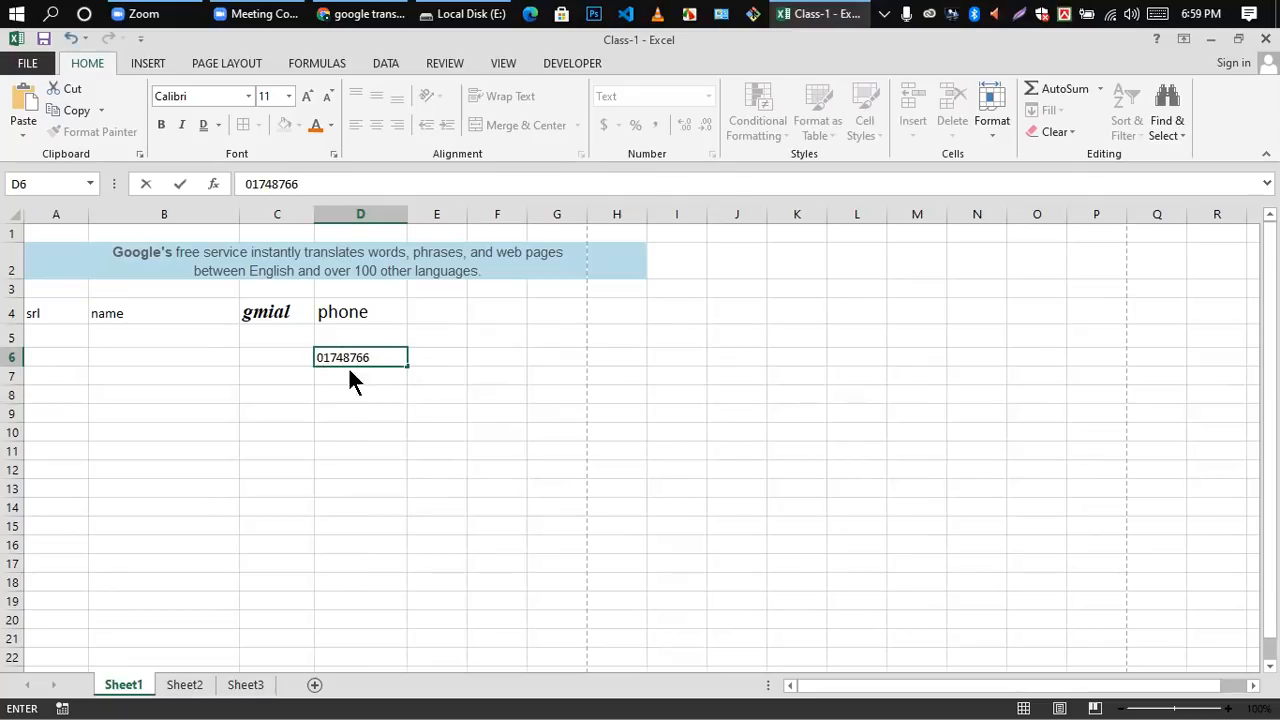
pyautogui.press('Return')
pyautogui.click(368, 406)
pyautogui.click(364, 360)
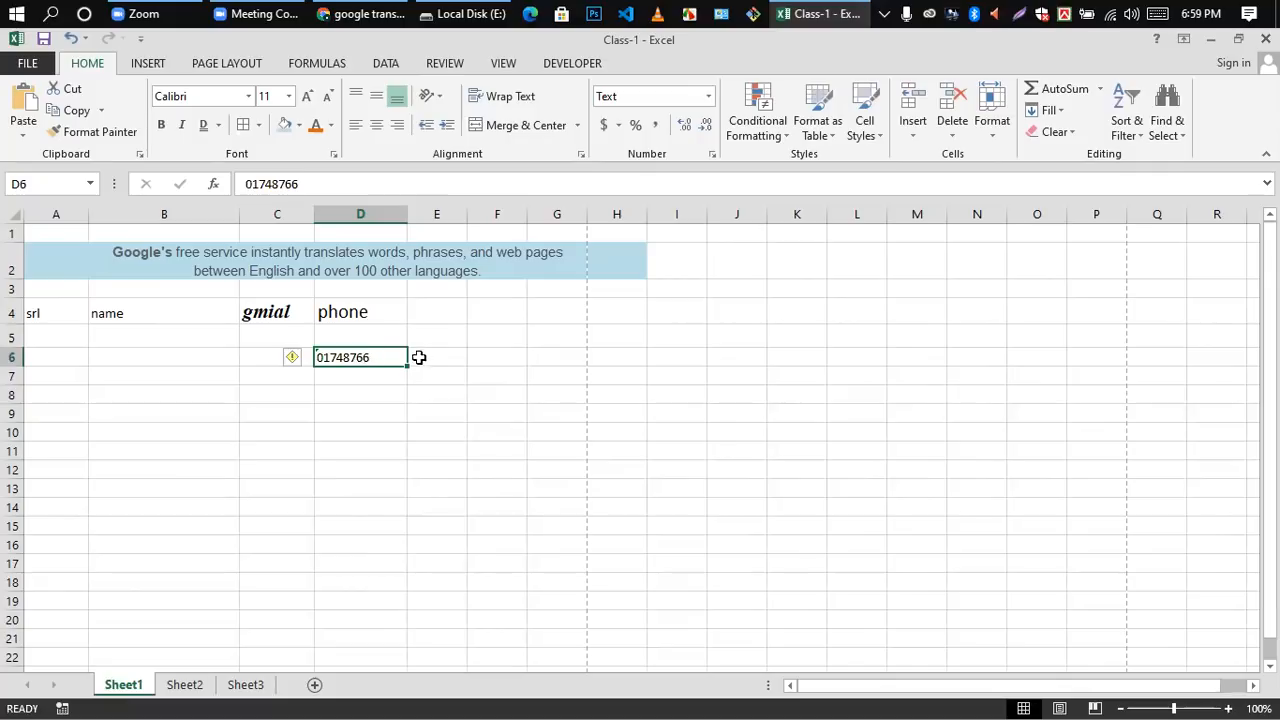
pyautogui.moveTo(408, 364); pyautogui.dragTo(410, 510)
pyautogui.click(470, 392)
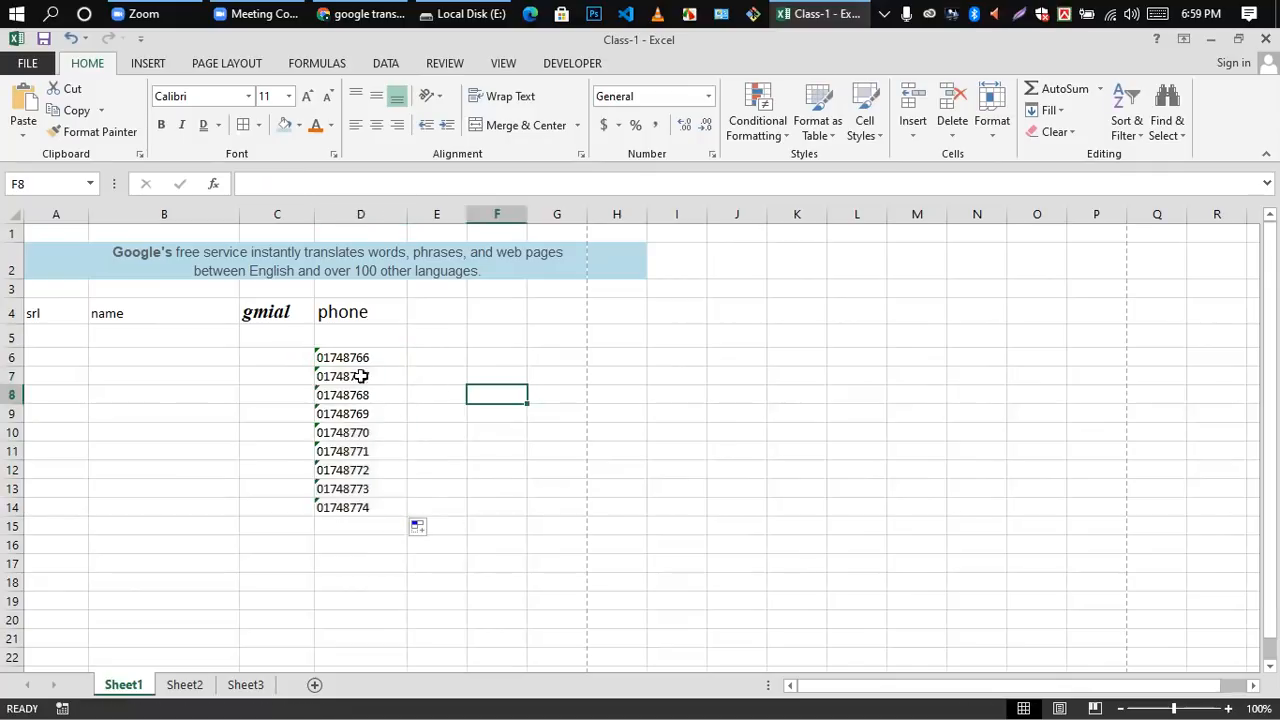
# Step: Delete the filled phone numbers from column D by clearing the range D6 to D16
pyautogui.moveTo(347, 364); pyautogui.dragTo(347, 546)
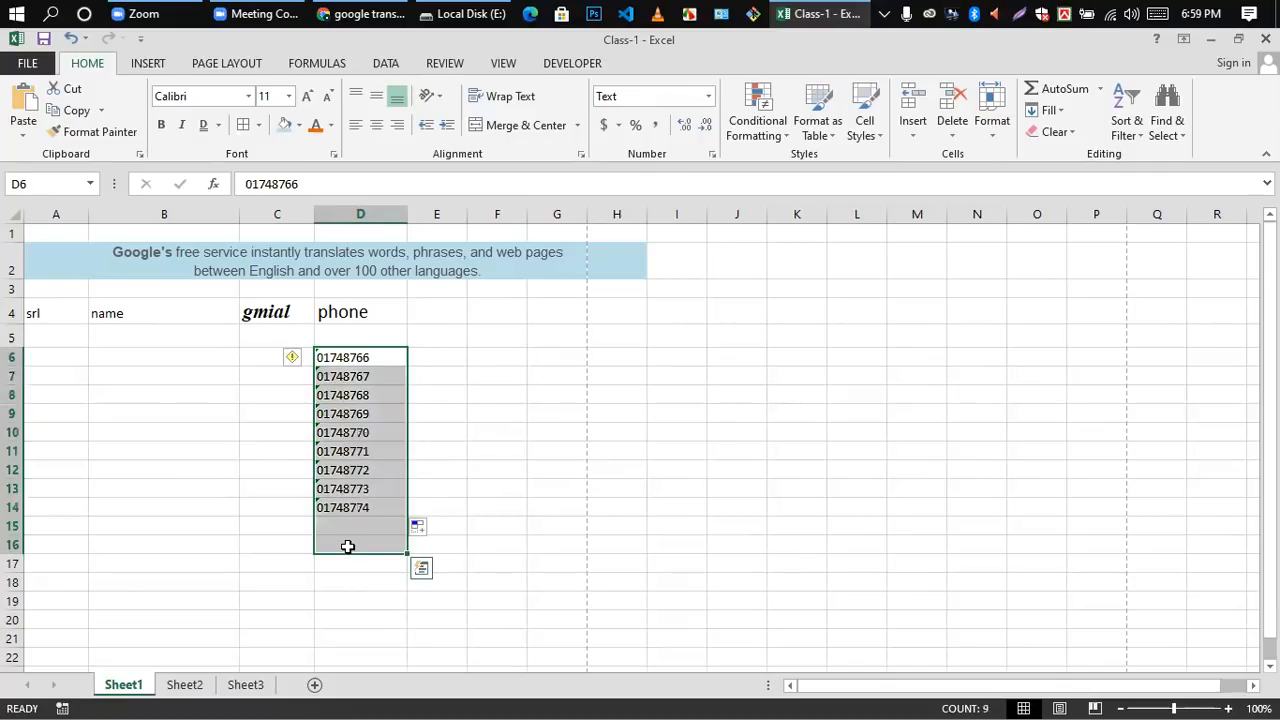
pyautogui.press('Delete')
pyautogui.click(606, 443)
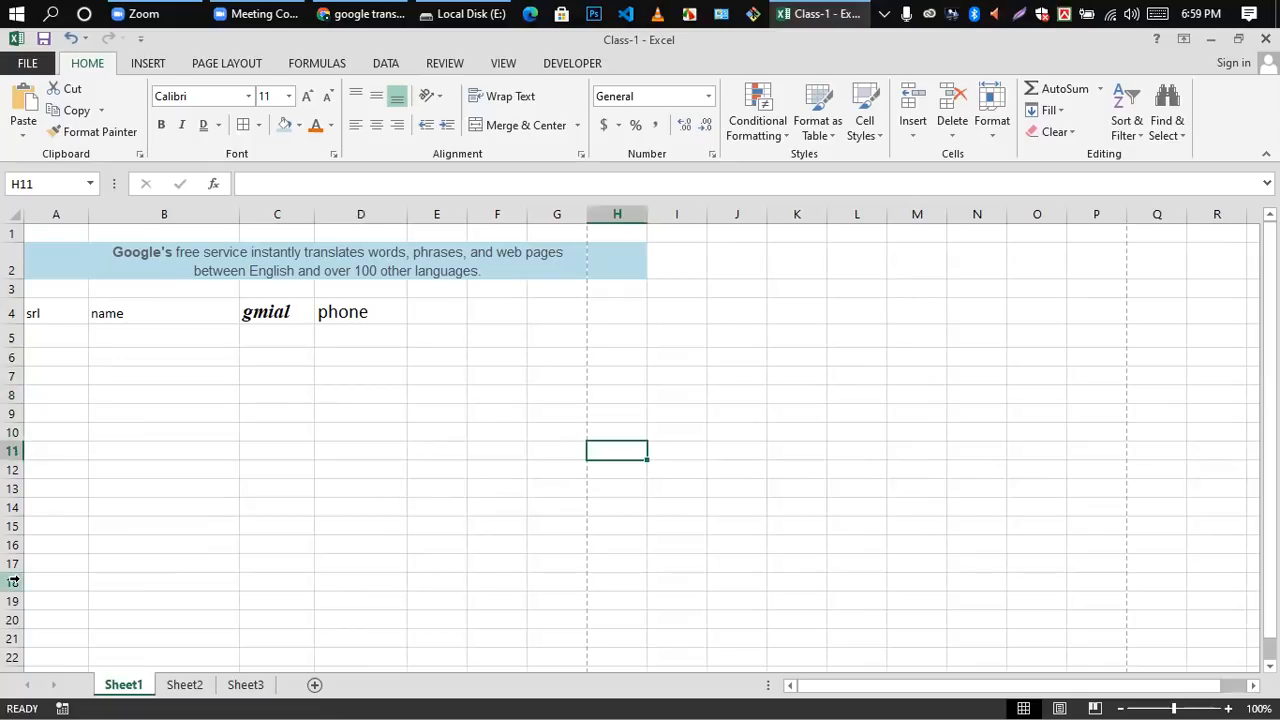
# Step: Clear the srl, name, gmial and phone headings by emptying the range A4 to D5
pyautogui.moveTo(360, 332); pyautogui.dragTo(36, 317)
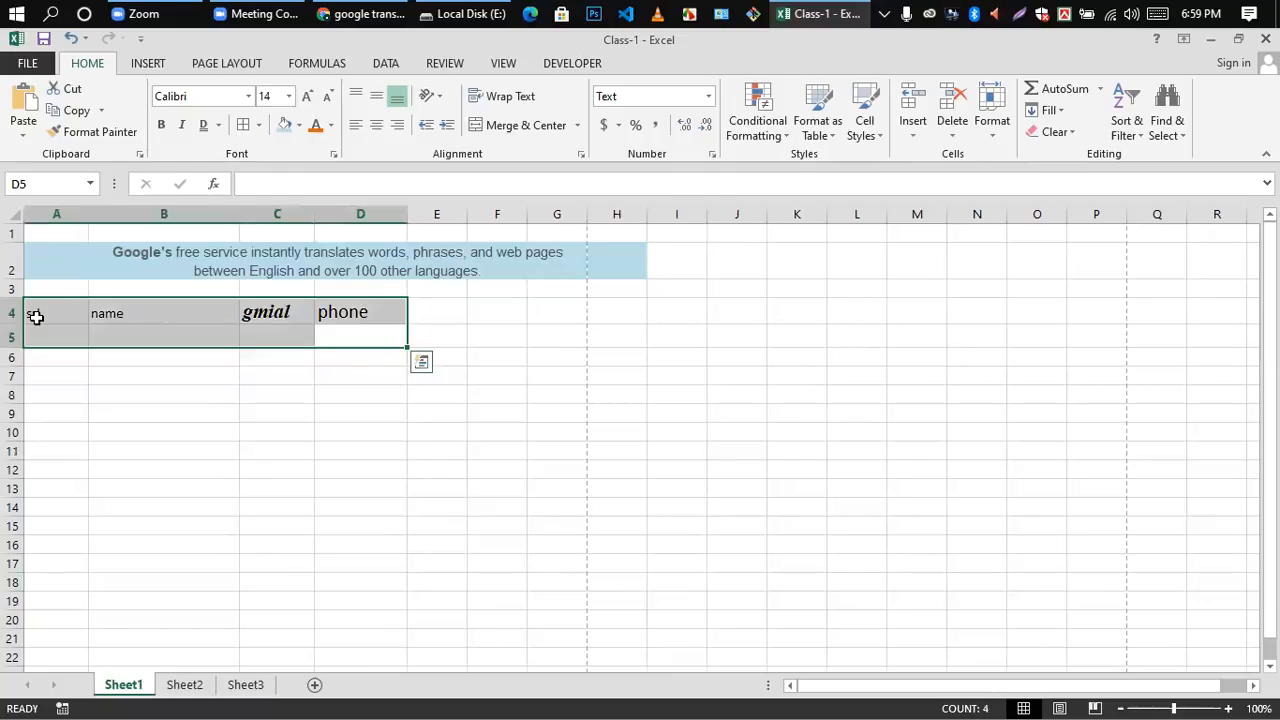
pyautogui.press('Delete')
pyautogui.click(494, 413)
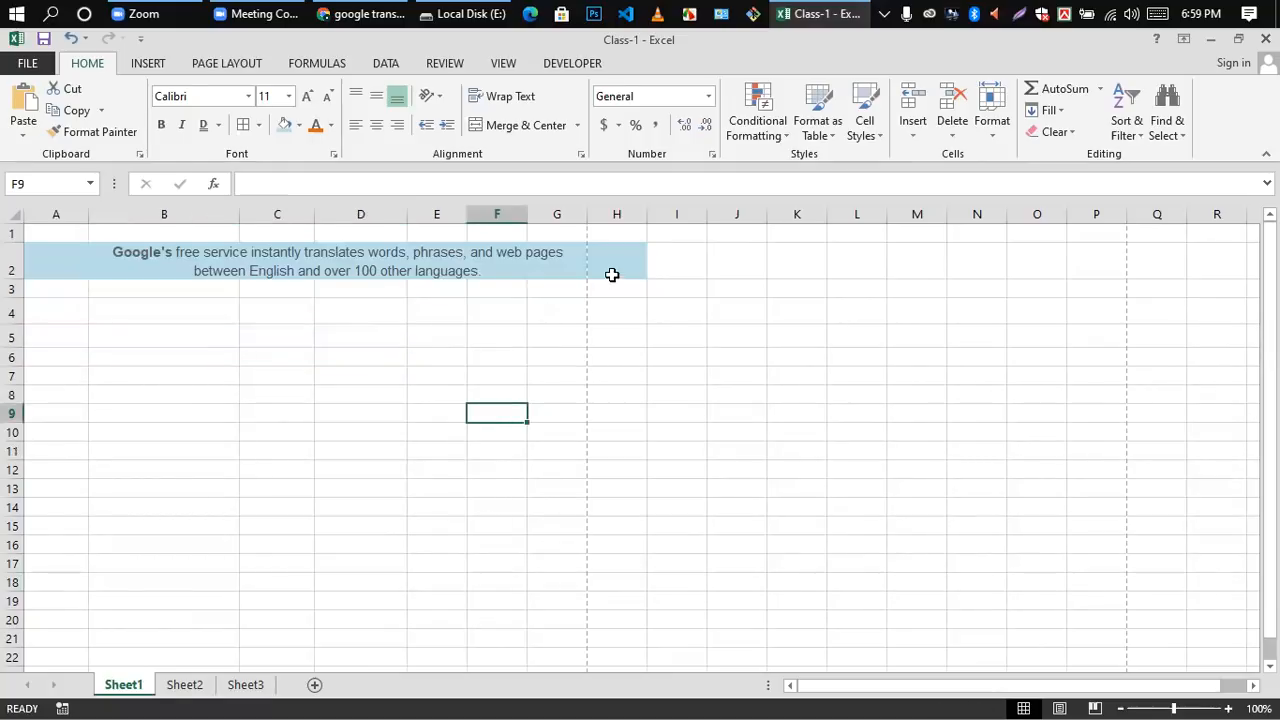
# Step: Look through the currency choices offered for the accounting number format, leaving the cell's format as it is
pyautogui.click(619, 125)
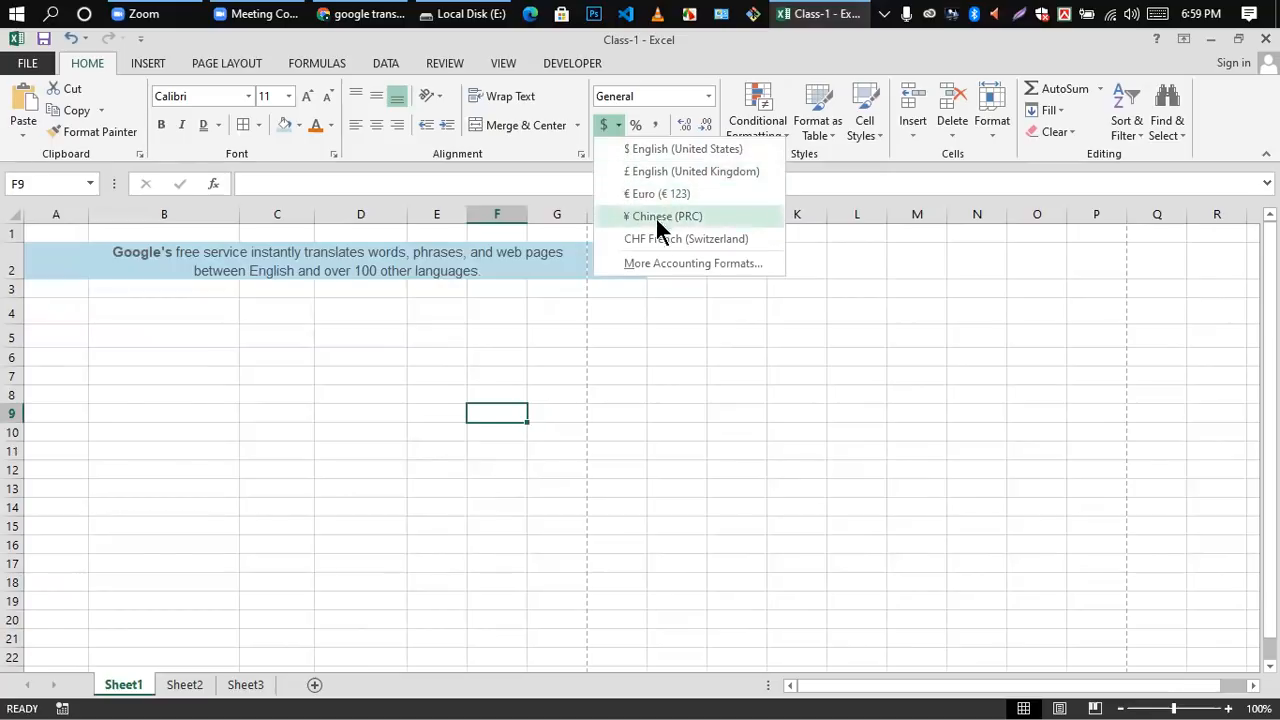
pyautogui.click(671, 359)
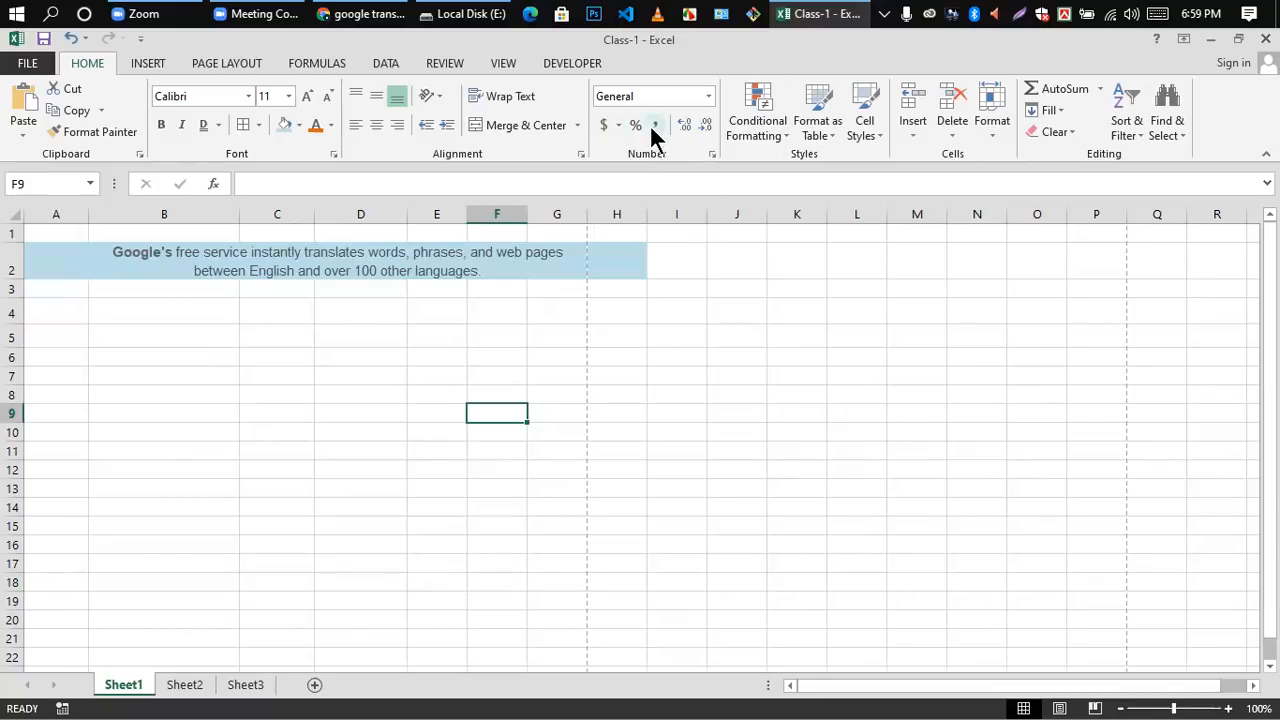
pyautogui.click(664, 481)
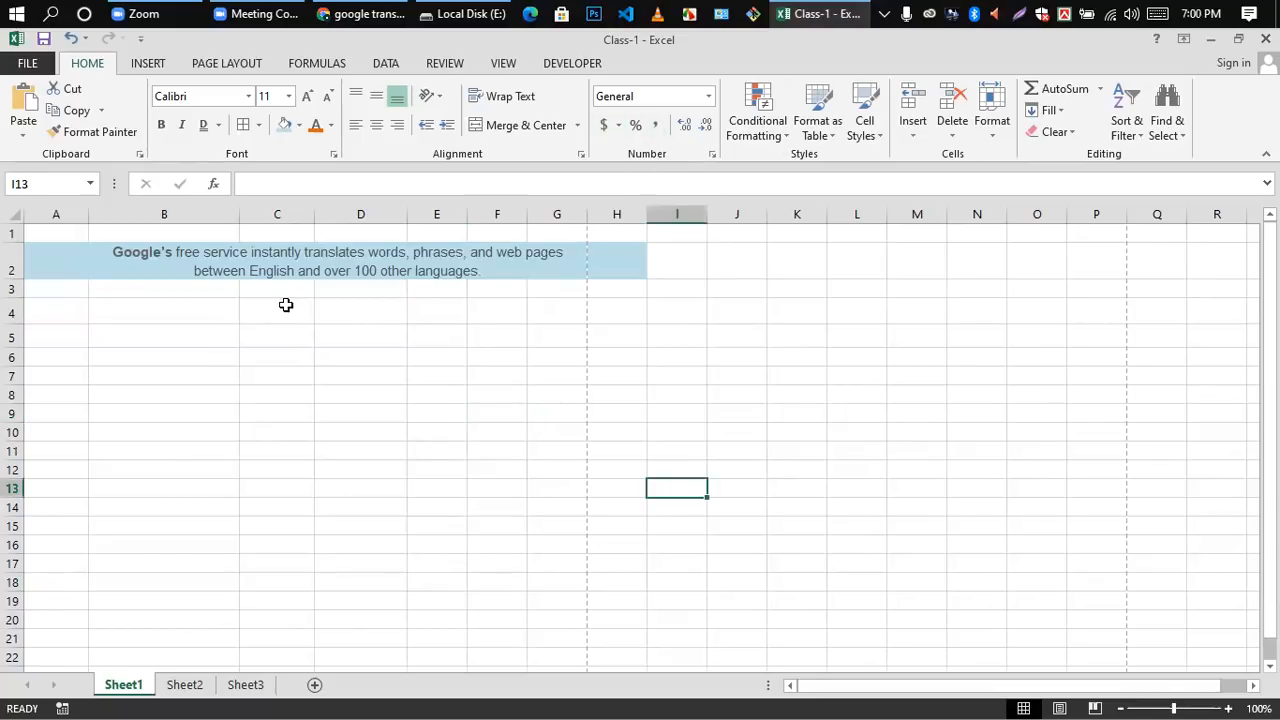
# Step: Enter the number 100 in cell D4
pyautogui.doubleClick(360, 315)
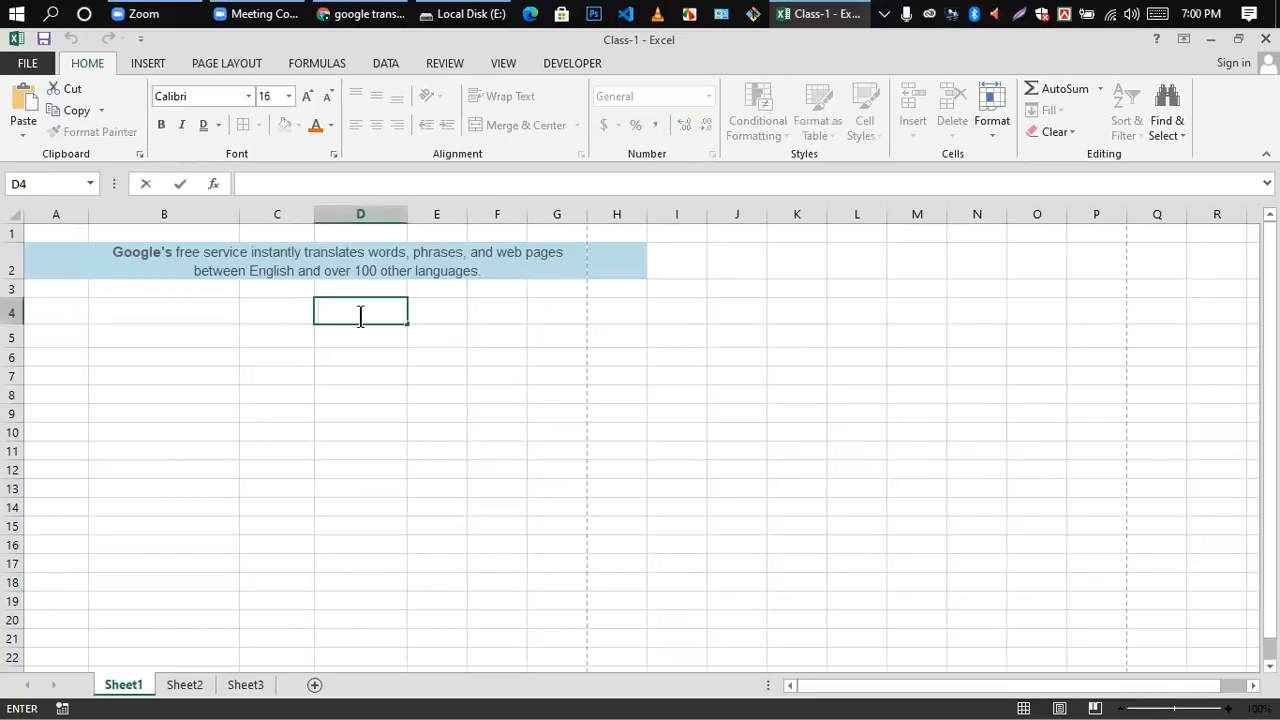
pyautogui.write('100')
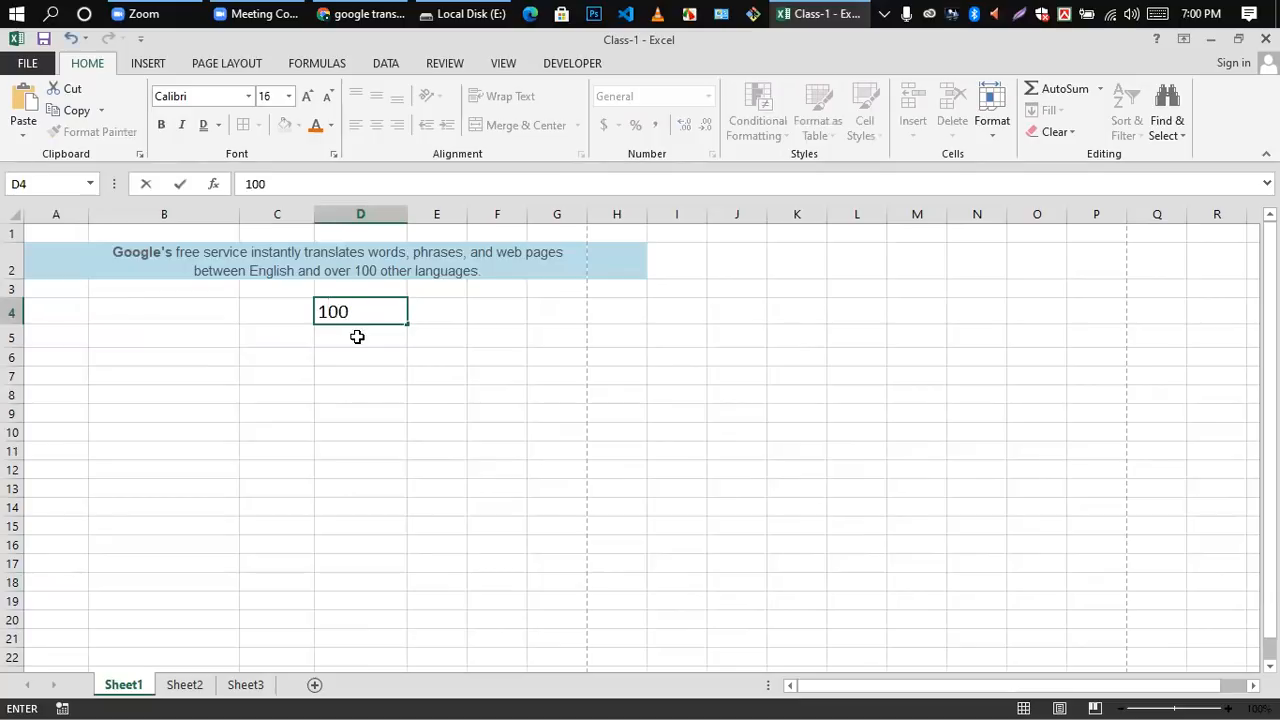
pyautogui.press('Return')
pyautogui.click(380, 313)
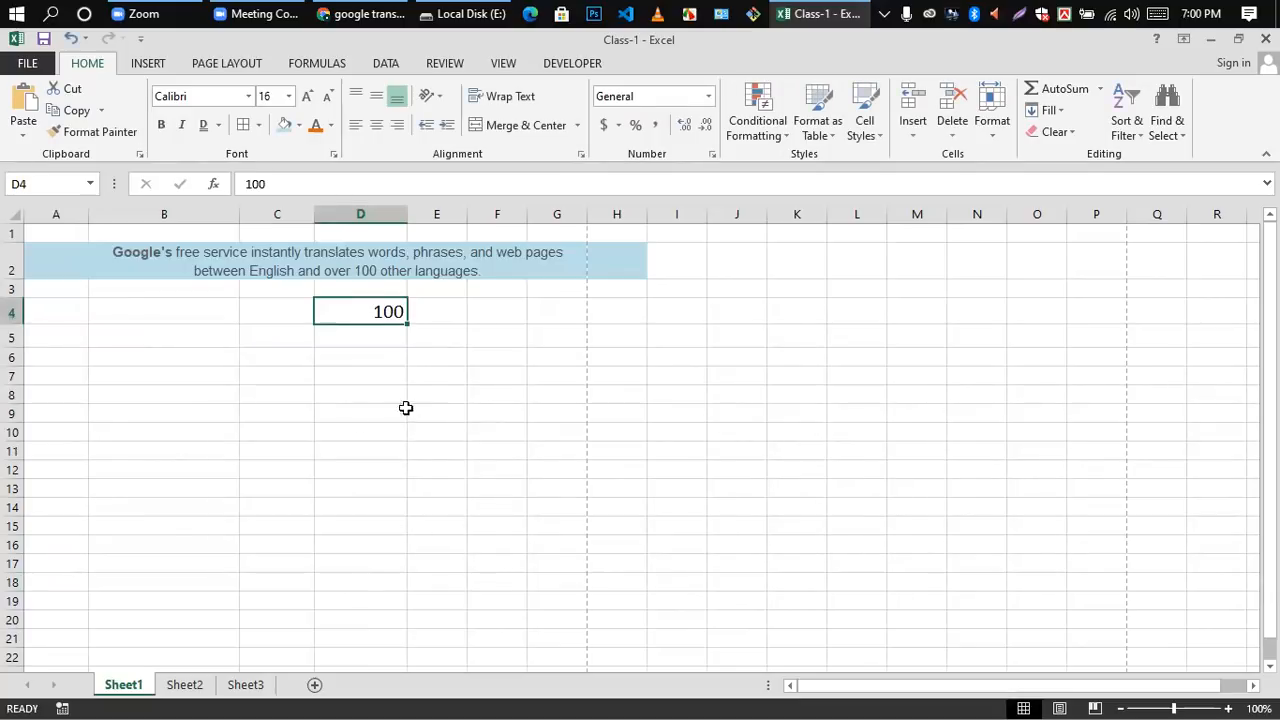
pyautogui.click(404, 357)
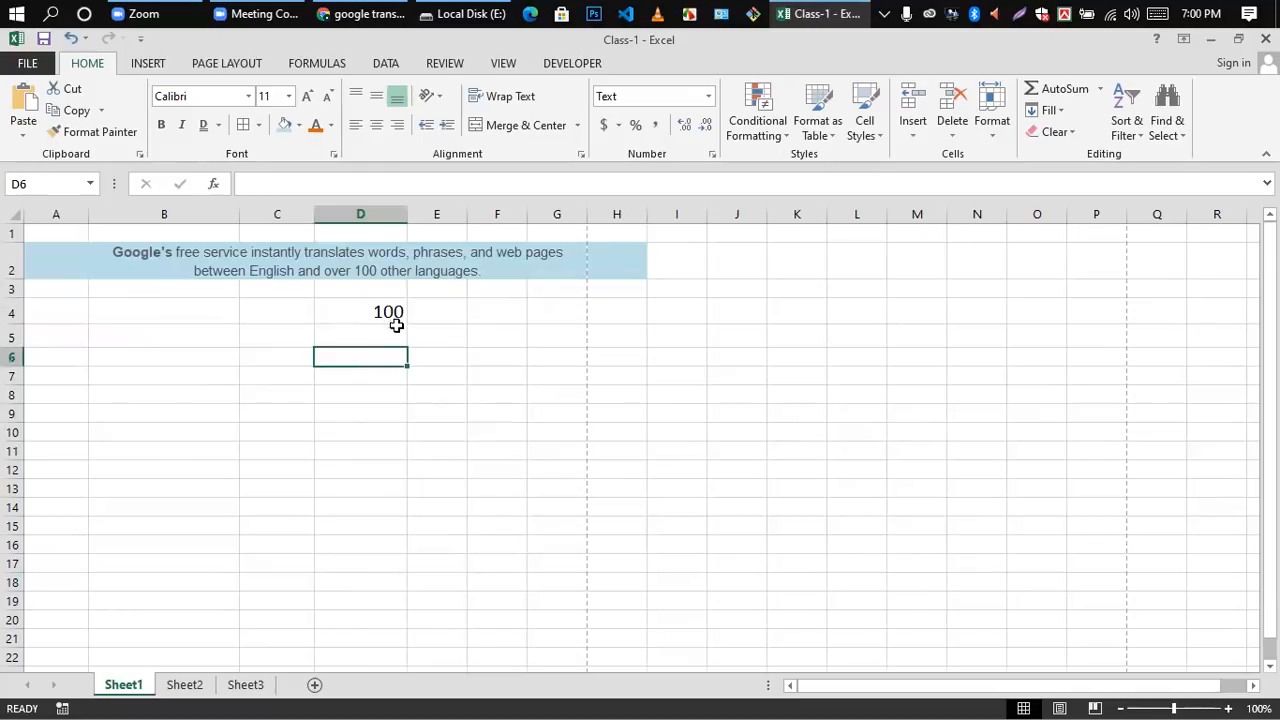
# Step: Try to give the number in cell D4 two decimals by editing its content to 100.00
pyautogui.doubleClick(396, 314)
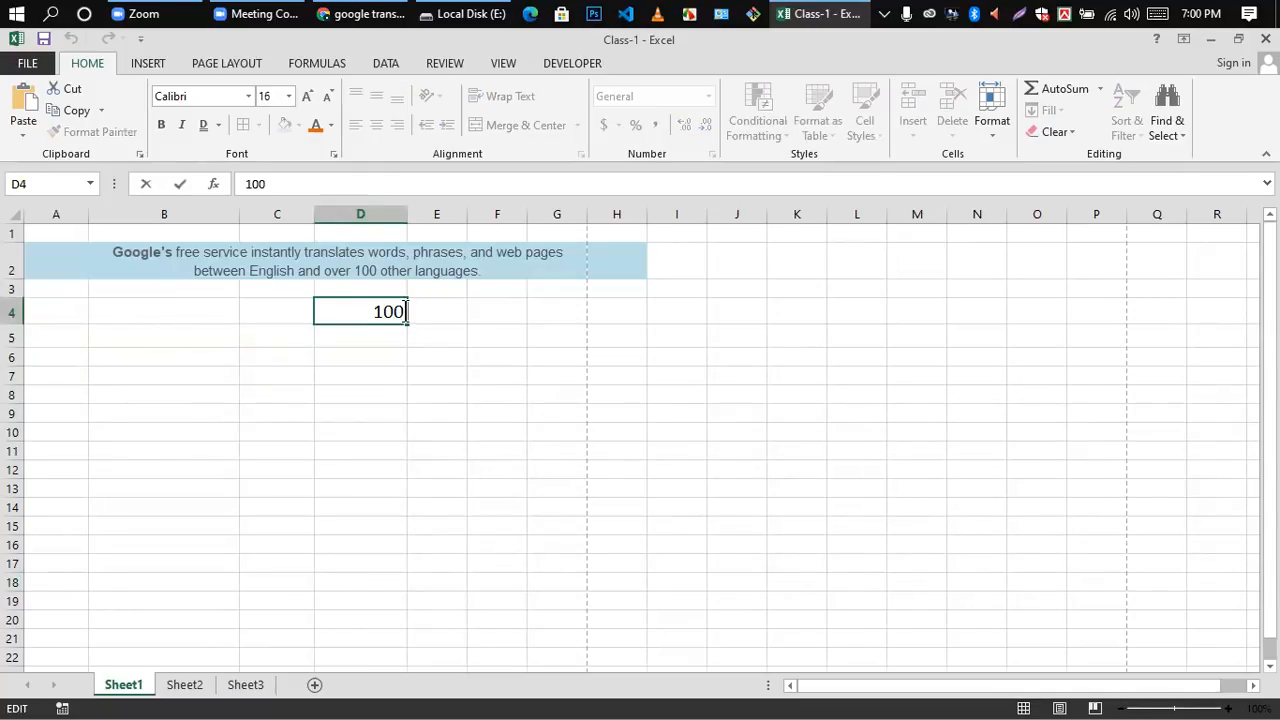
pyautogui.write('.00')
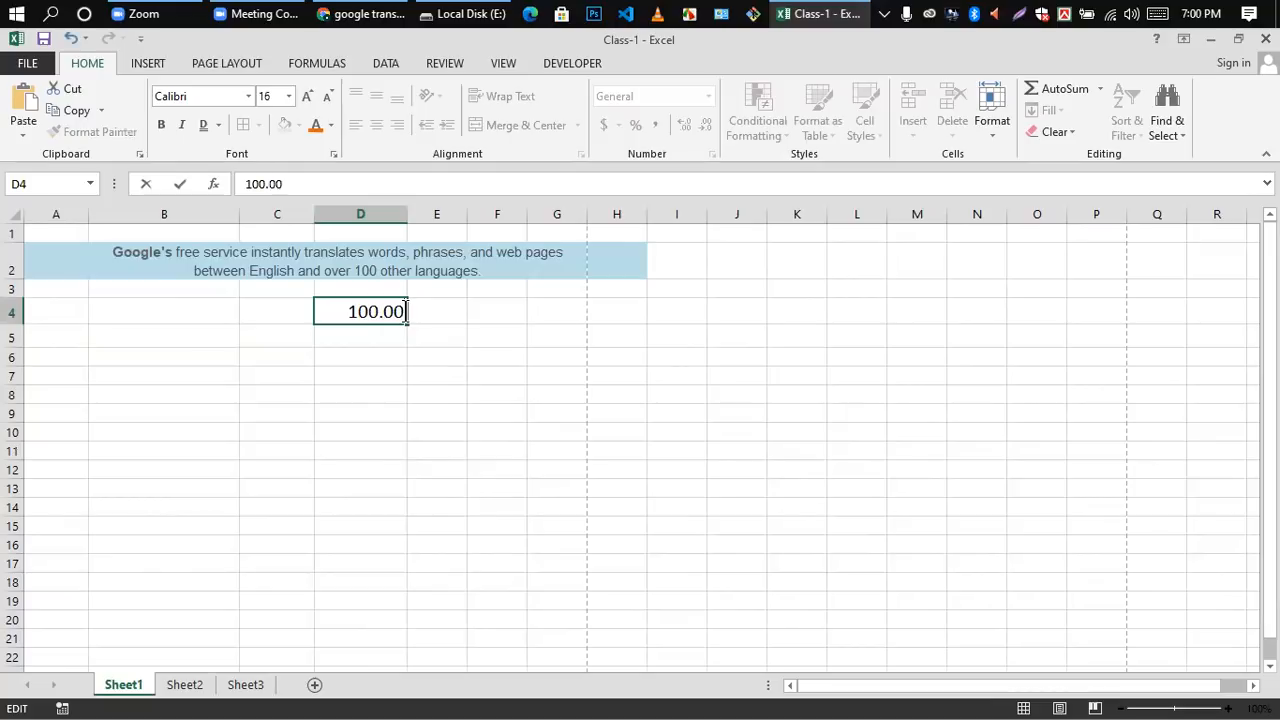
pyautogui.click(400, 396)
pyautogui.click(387, 321)
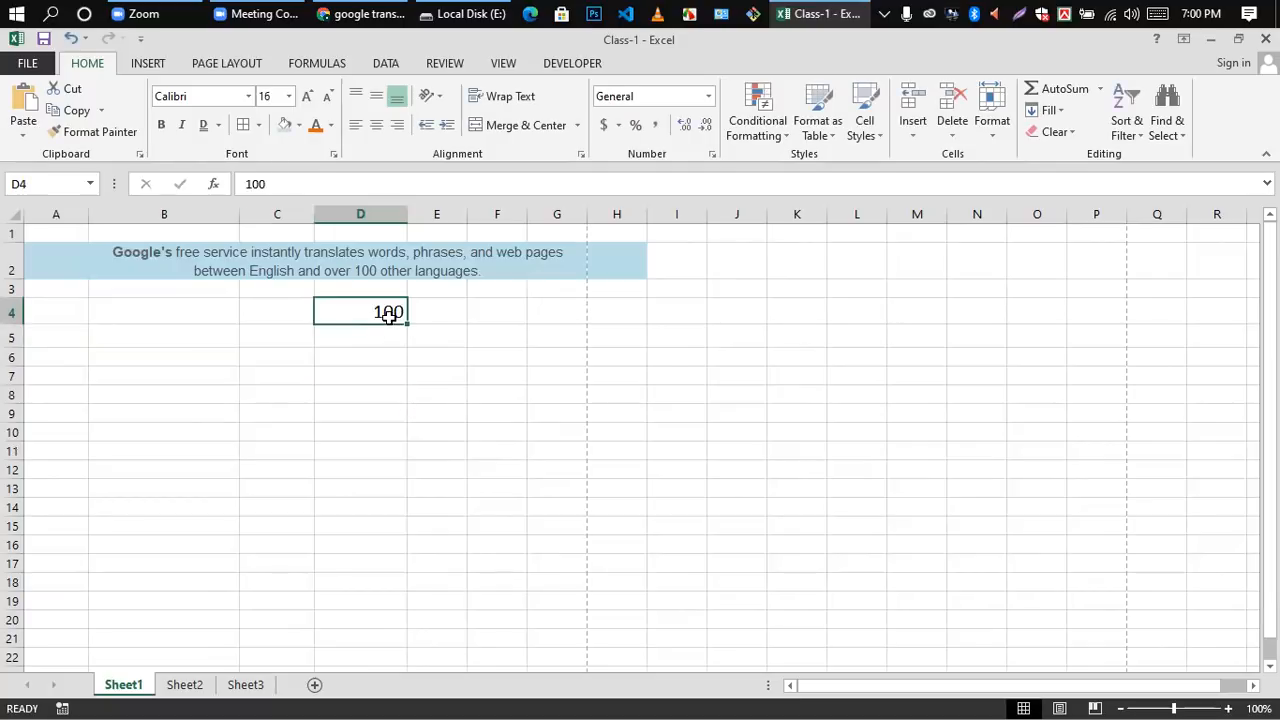
pyautogui.click(393, 338)
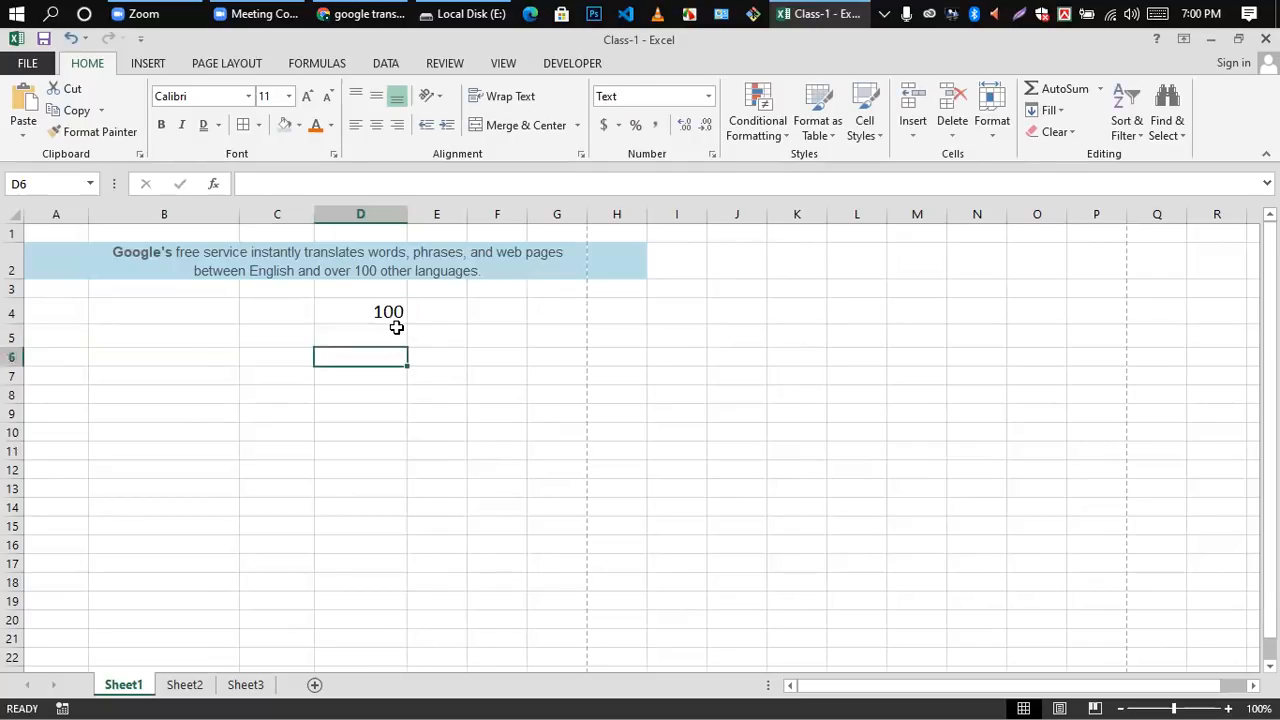
# Step: Increase the decimal places shown in cell D4 to two and check the cell's content
pyautogui.click(396, 314)
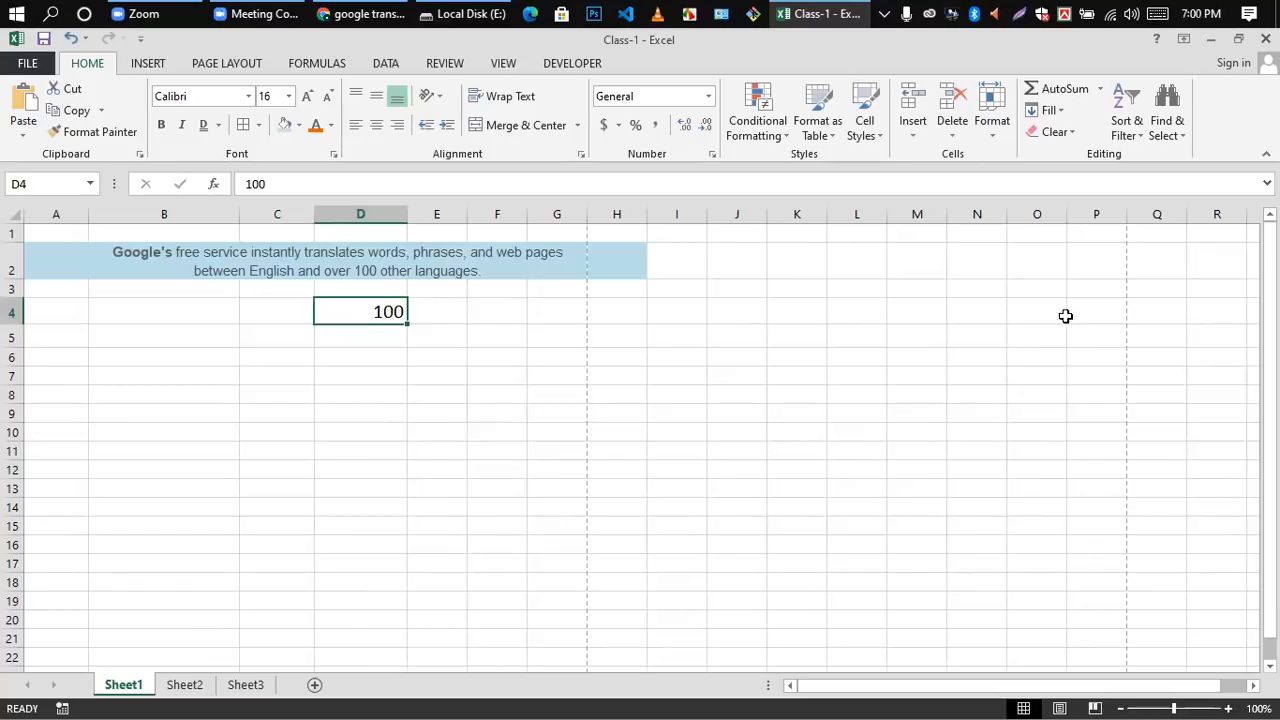
pyautogui.click(685, 126)
pyautogui.click(686, 126)
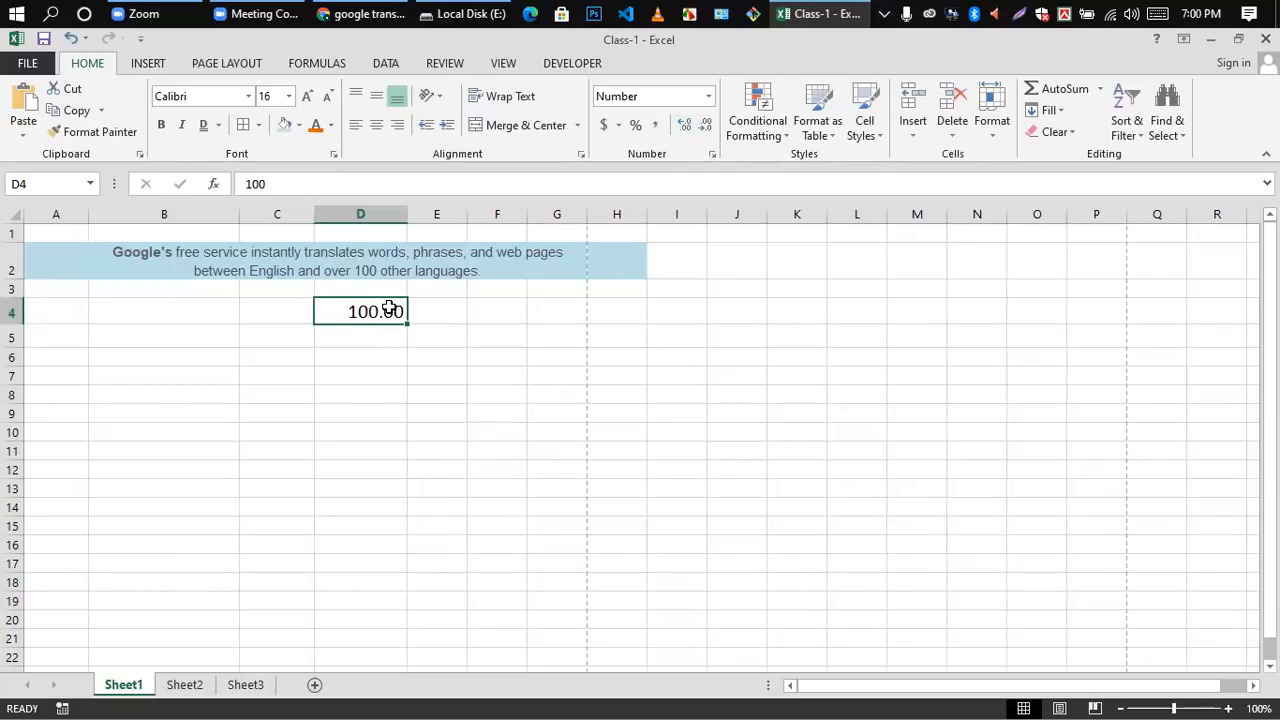
pyautogui.doubleClick(381, 311)
pyautogui.click(391, 350)
pyautogui.click(393, 312)
# Step: Set the number format of cell D4 back to General
pyautogui.click(706, 96)
pyautogui.click(650, 122)
pyautogui.click(385, 350)
# Step: Change the number in cell D4 to 10000 by adding two zeros
pyautogui.doubleClick(402, 315)
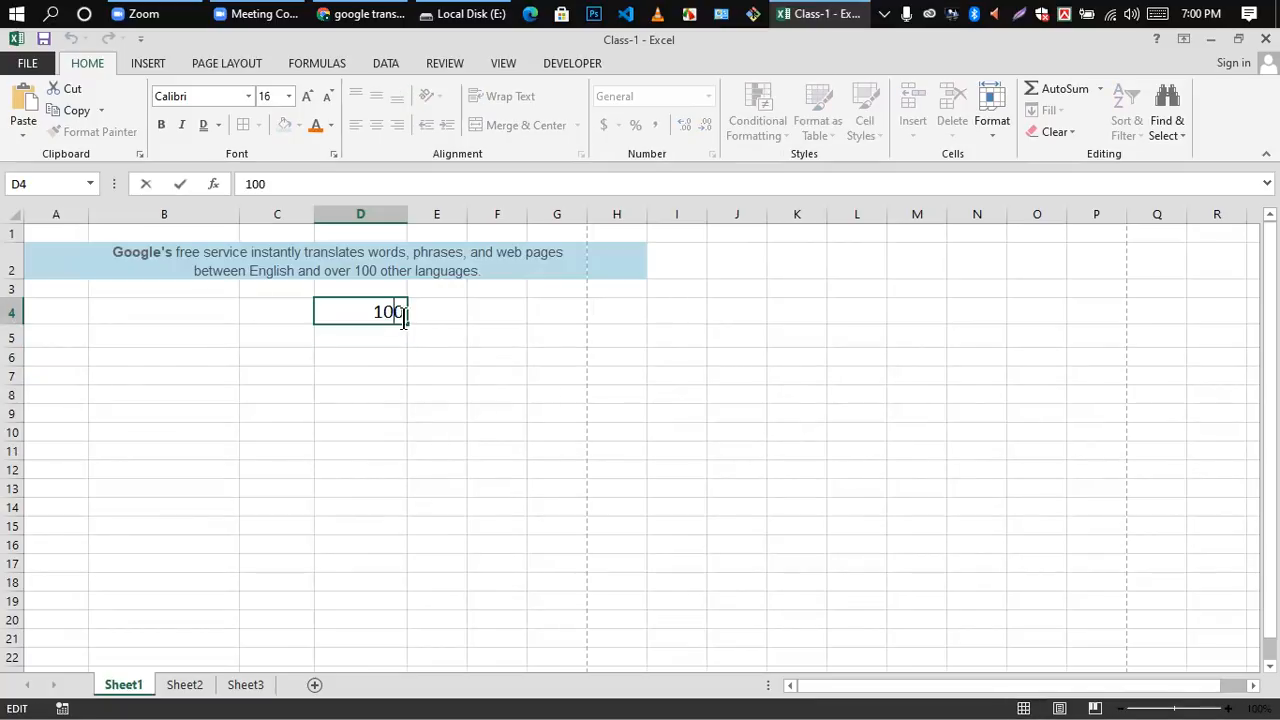
pyautogui.write('000')
pyautogui.click(389, 340)
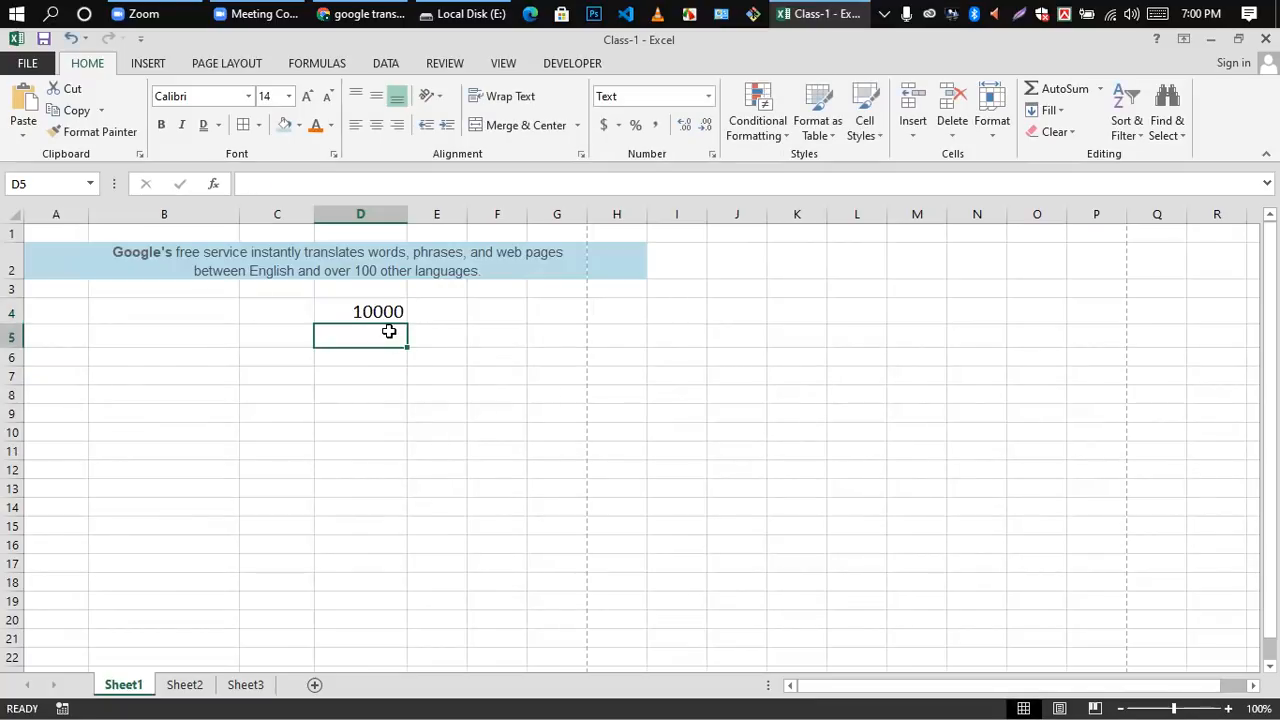
# Step: Delete the number from cell D4 and leave the cell empty
pyautogui.click(389, 313)
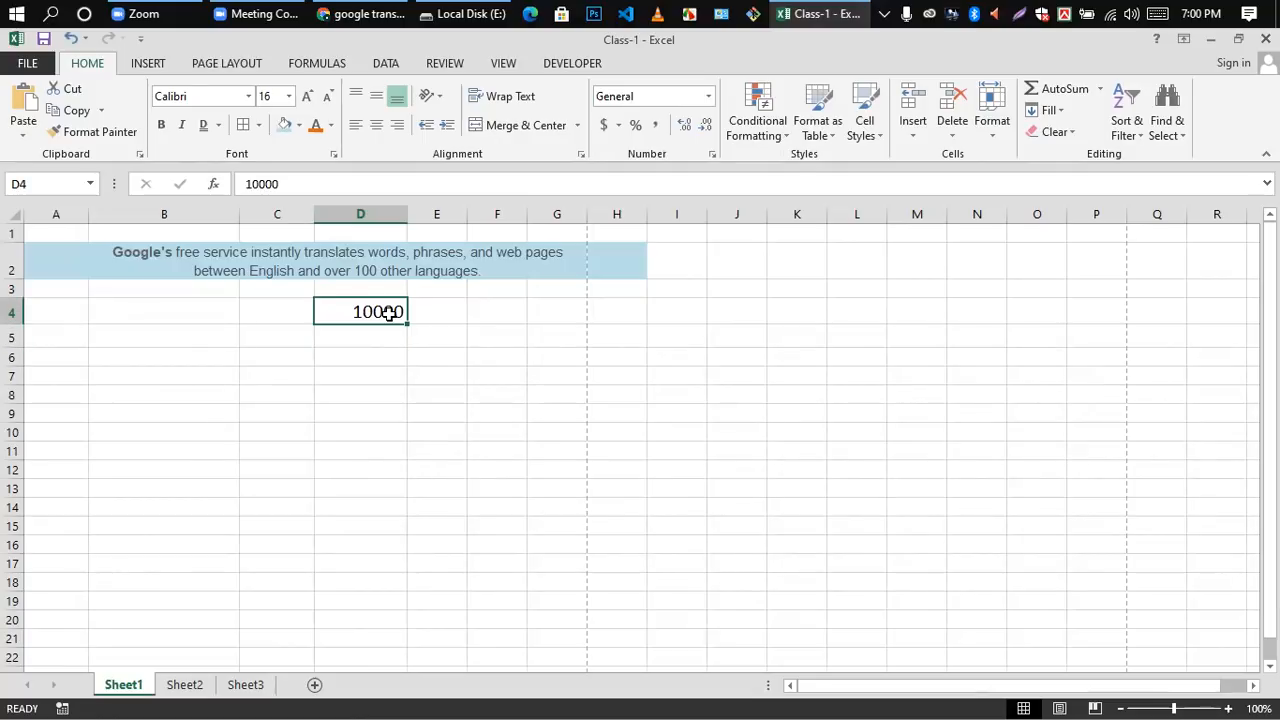
pyautogui.press('Delete')
pyautogui.click(410, 356)
pyautogui.click(380, 302)
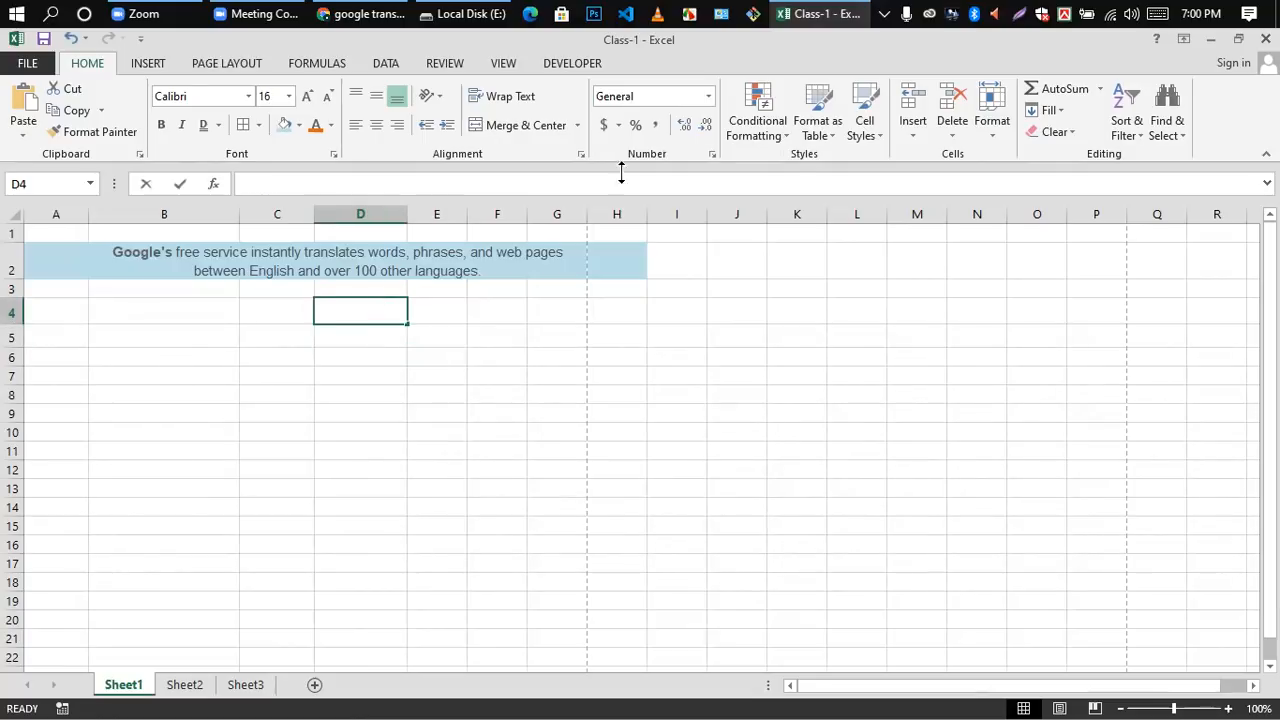
pyautogui.press('BackSpace')
pyautogui.click(554, 471)
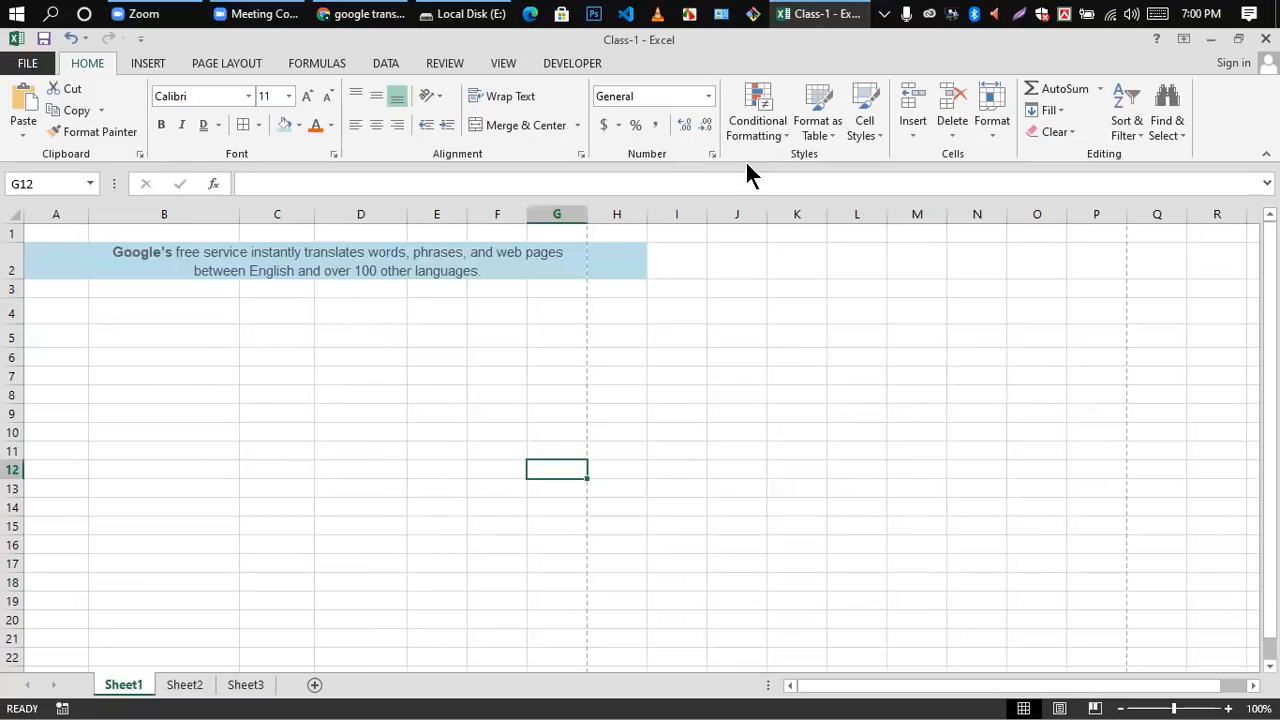
# Step: View the number categories in the Format Cells dialog and close it without changing the format
pyautogui.click(712, 154)
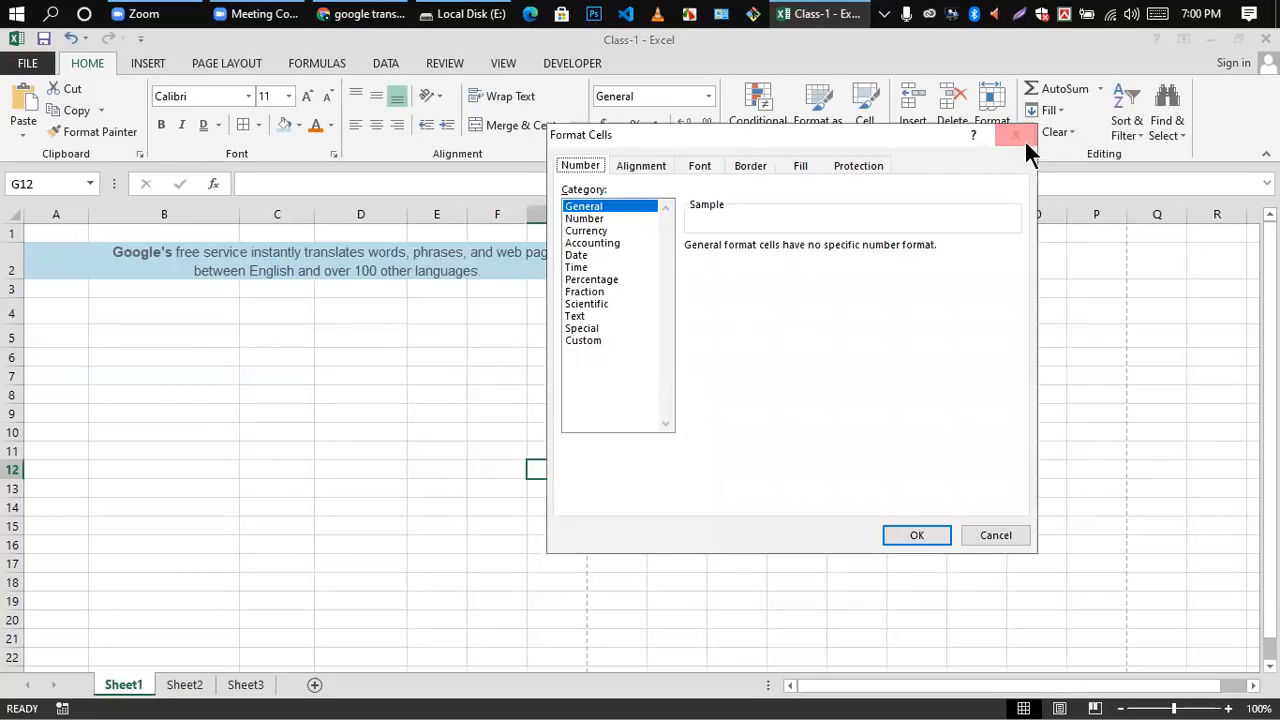
pyautogui.click(1018, 136)
pyautogui.click(857, 372)
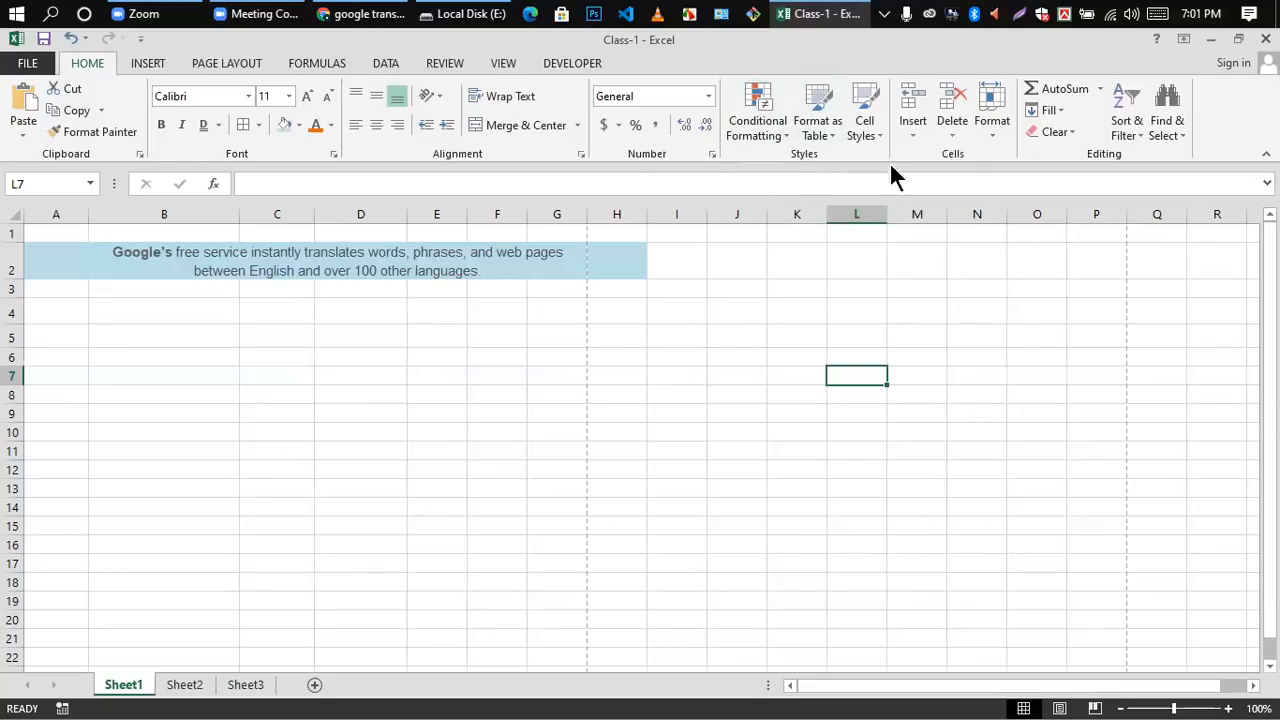
pyautogui.click(437, 410)
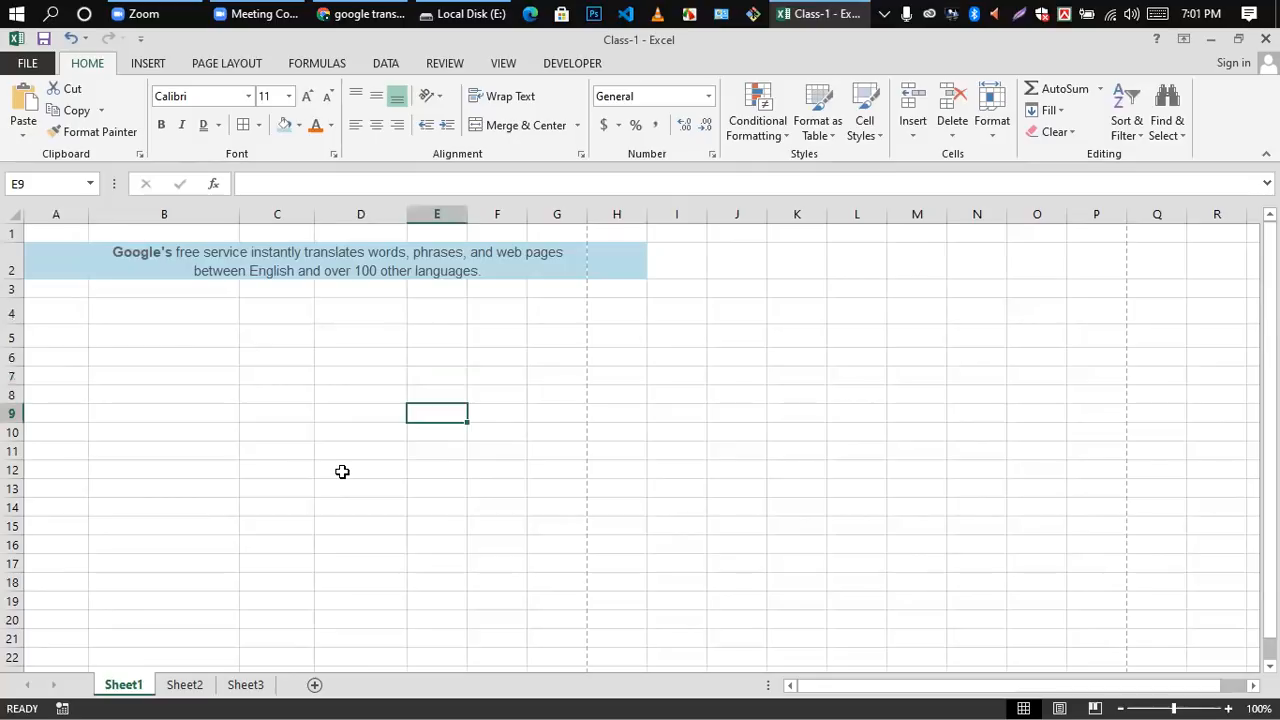
# Step: Enter the serial numbers 1 and 2 in cells A3 and A4
pyautogui.click(56, 288)
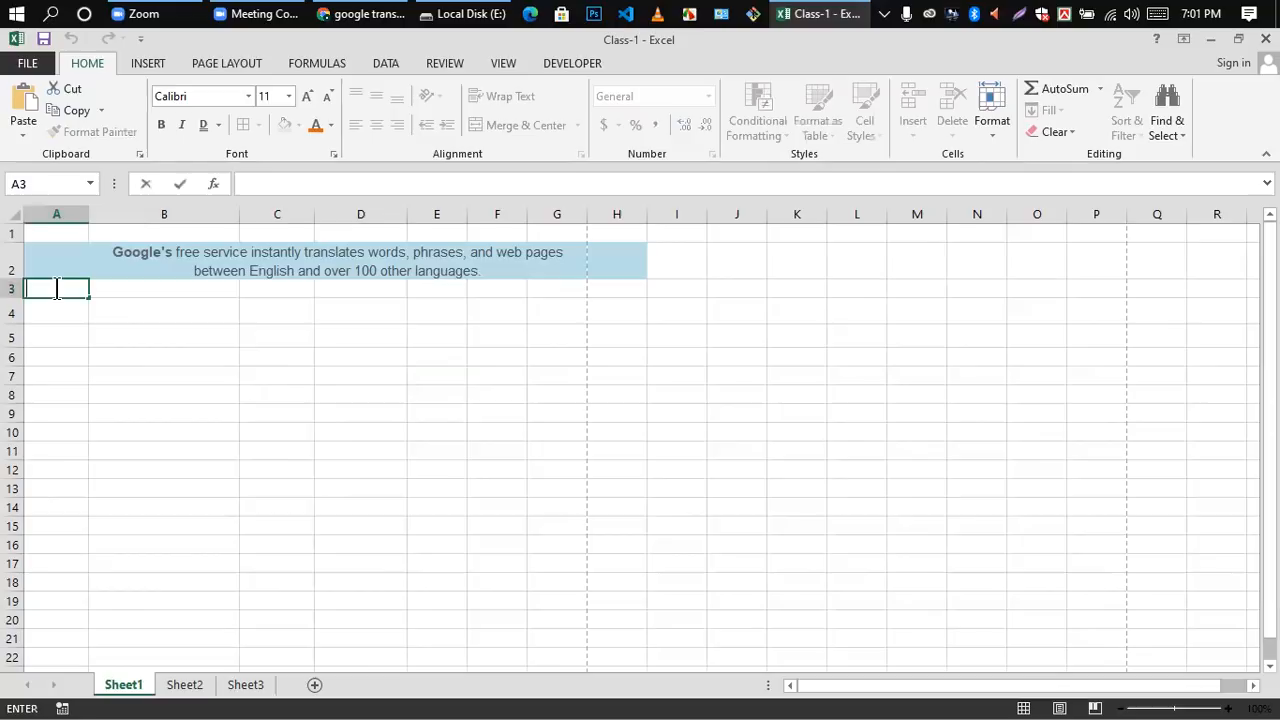
pyautogui.write('1')
pyautogui.press('Return')
pyautogui.write('2')
pyautogui.press('Return')
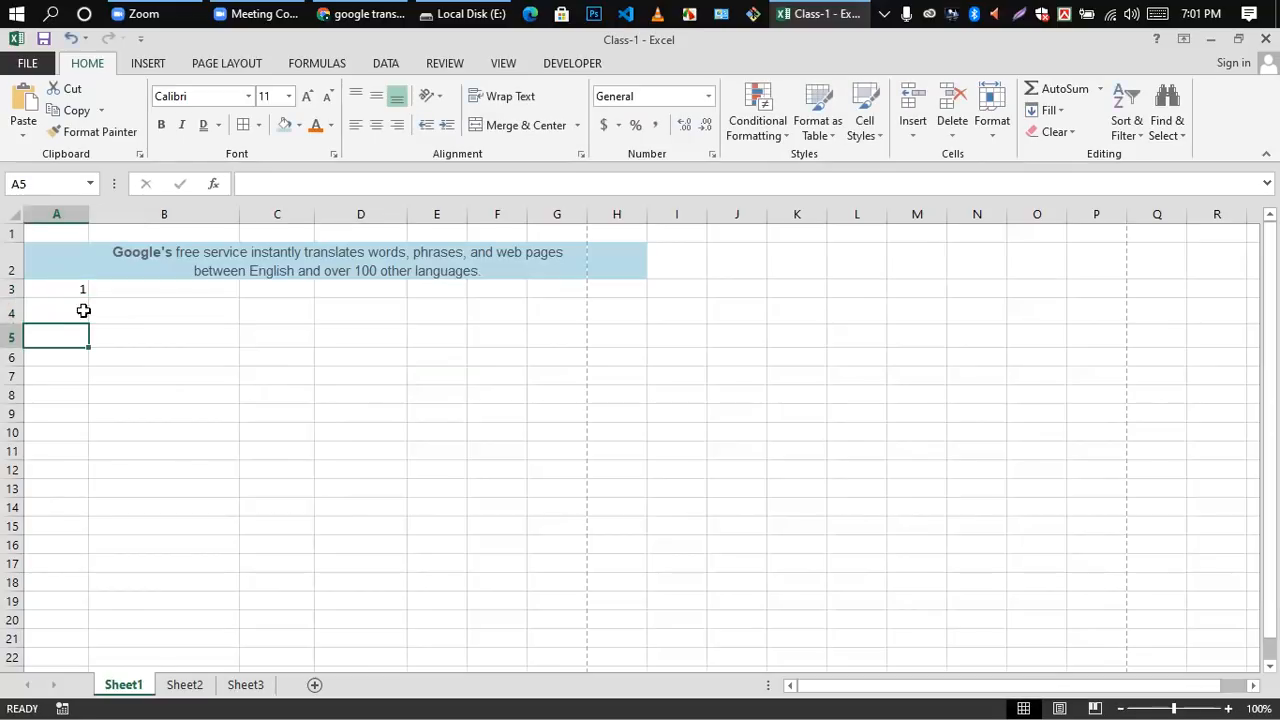
pyautogui.click(166, 394)
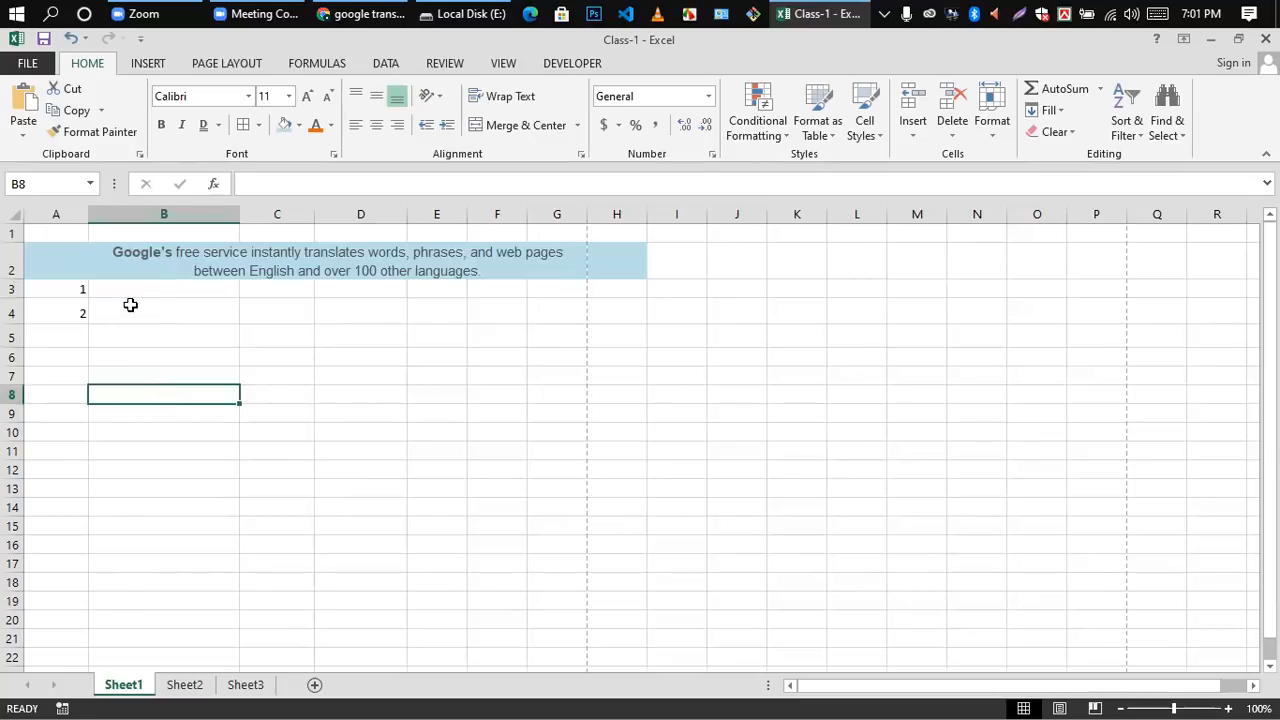
pyautogui.scroll(-4, 130, 304)
pyautogui.scroll(2, 54, 406)
pyautogui.scroll(-5, 54, 423)
pyautogui.scroll(4, 63, 346)
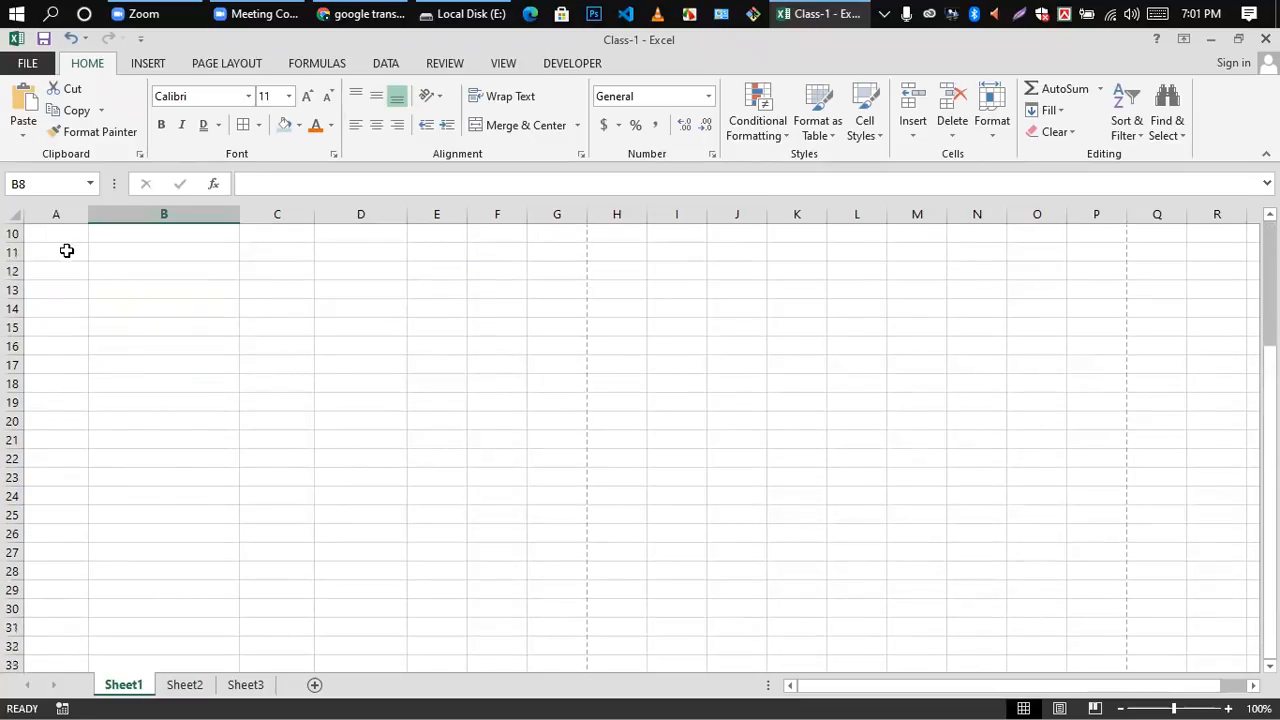
pyautogui.scroll(3, 66, 250)
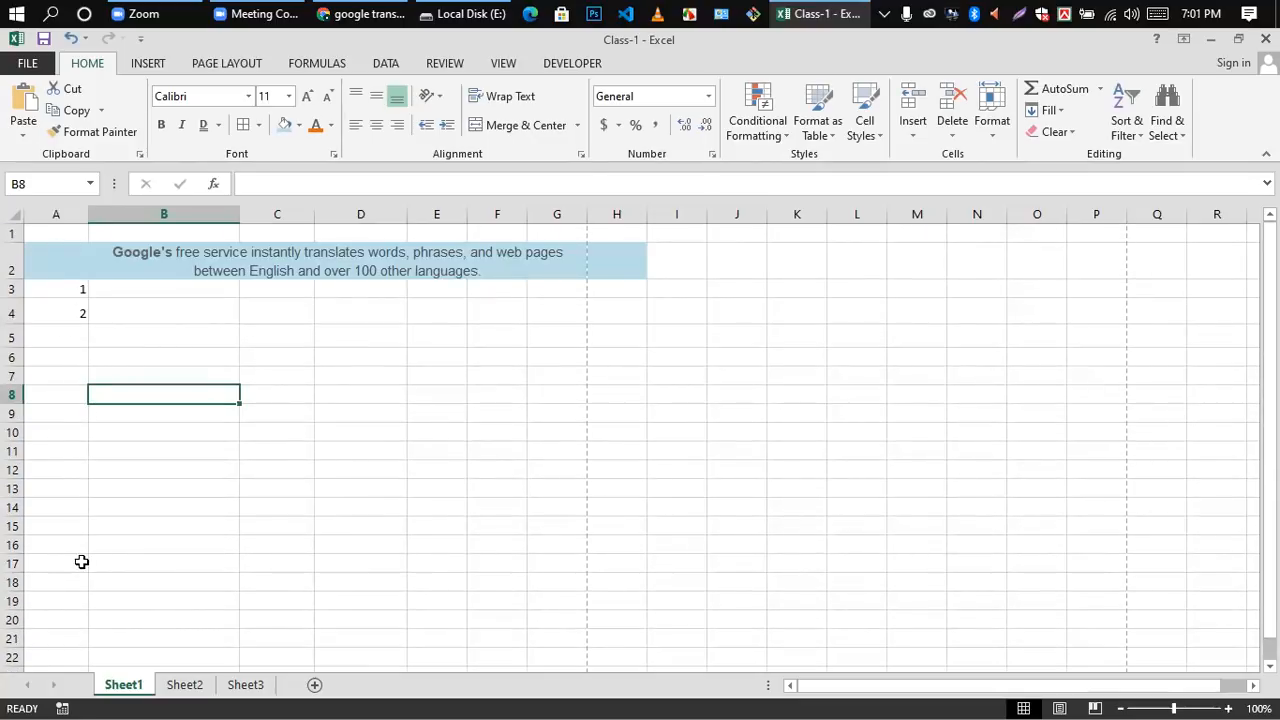
# Step: Delete the two serial numbers from cells A3 and A4
pyautogui.moveTo(72, 289); pyautogui.dragTo(75, 319)
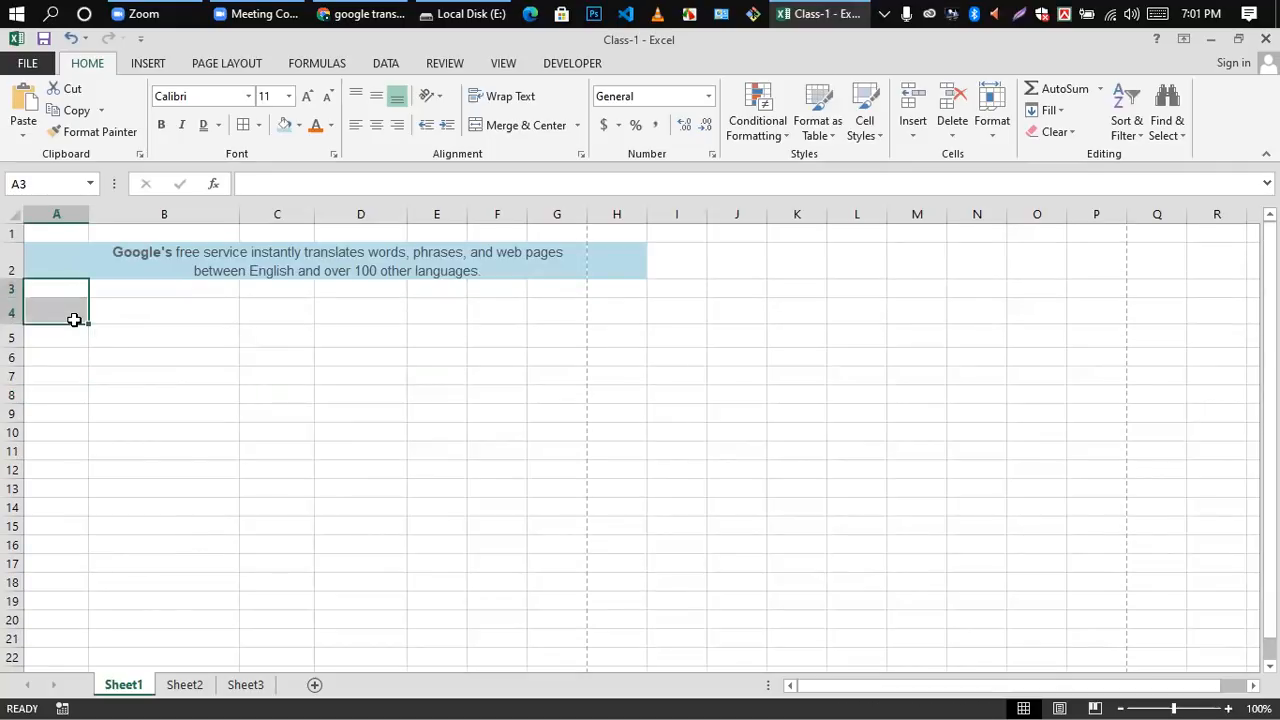
pyautogui.press('Delete')
pyautogui.click(126, 345)
# Step: Enter the serial numbers 1, 2, 3 and 4 in cells A3 to A6
pyautogui.click(69, 288)
pyautogui.write('1')
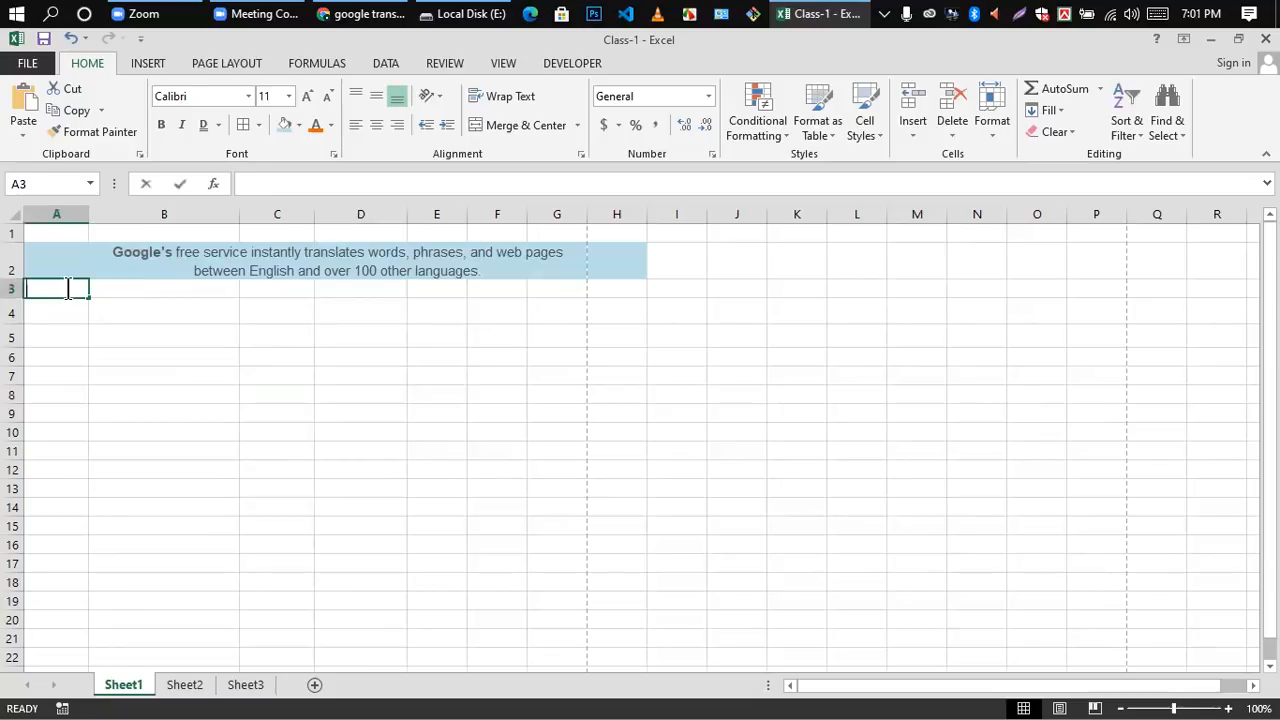
pyautogui.press('Return')
pyautogui.write('2')
pyautogui.press('Return')
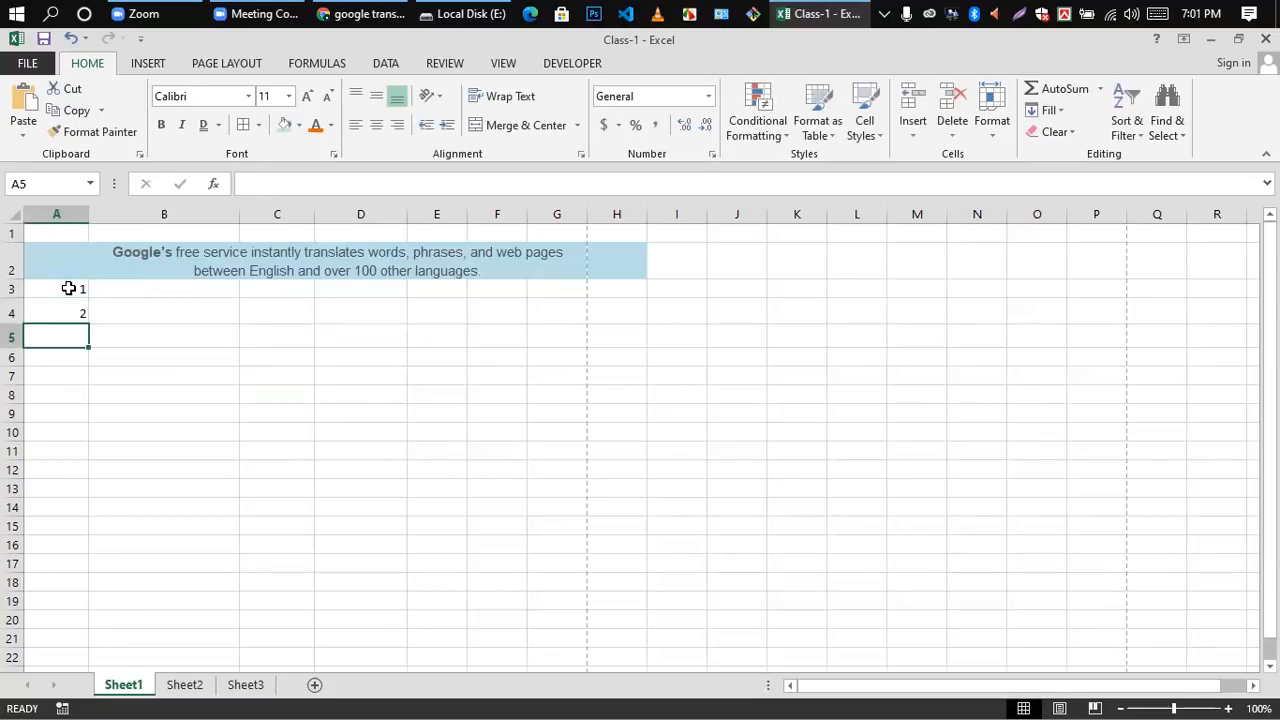
pyautogui.write('3')
pyautogui.press('Return')
pyautogui.write('4')
pyautogui.press('Return')
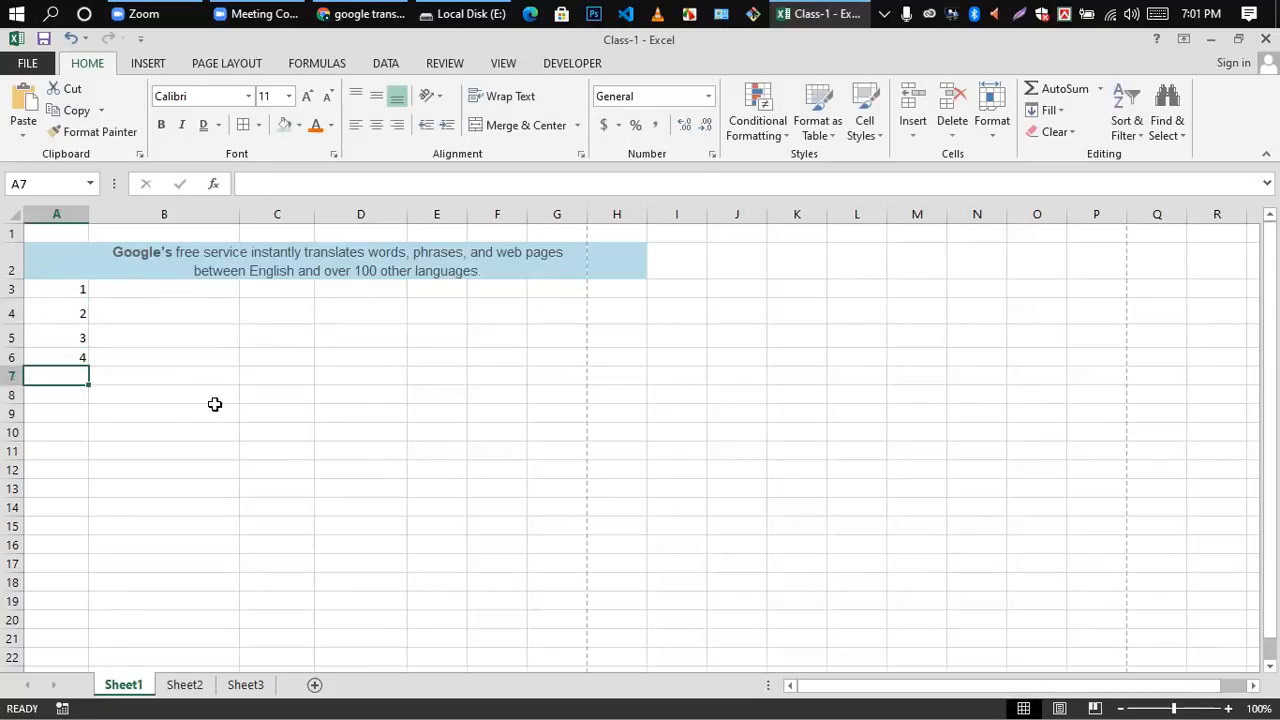
# Step: Clear the serial numbers from column A by emptying the range A3 to A7
pyautogui.click(214, 408)
pyautogui.click(77, 289)
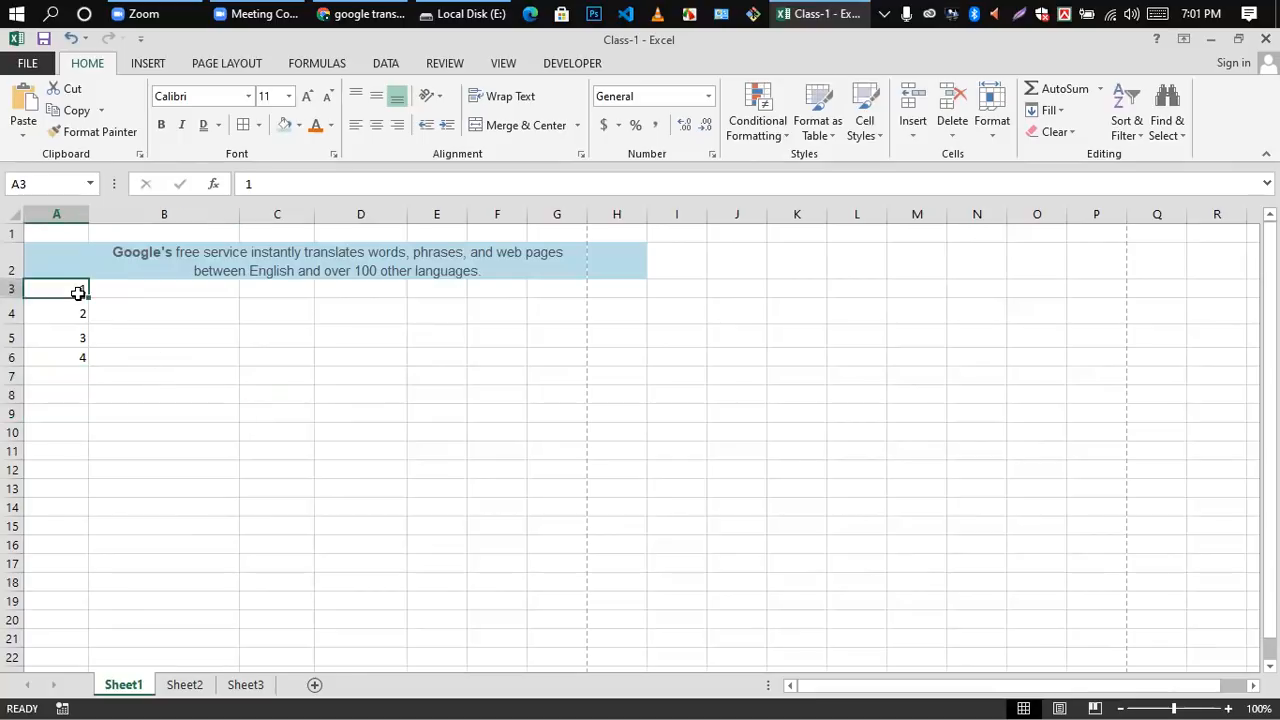
pyautogui.keyDown('shift'); pyautogui.click(76, 380); pyautogui.keyUp('shift')
pyautogui.press('Delete')
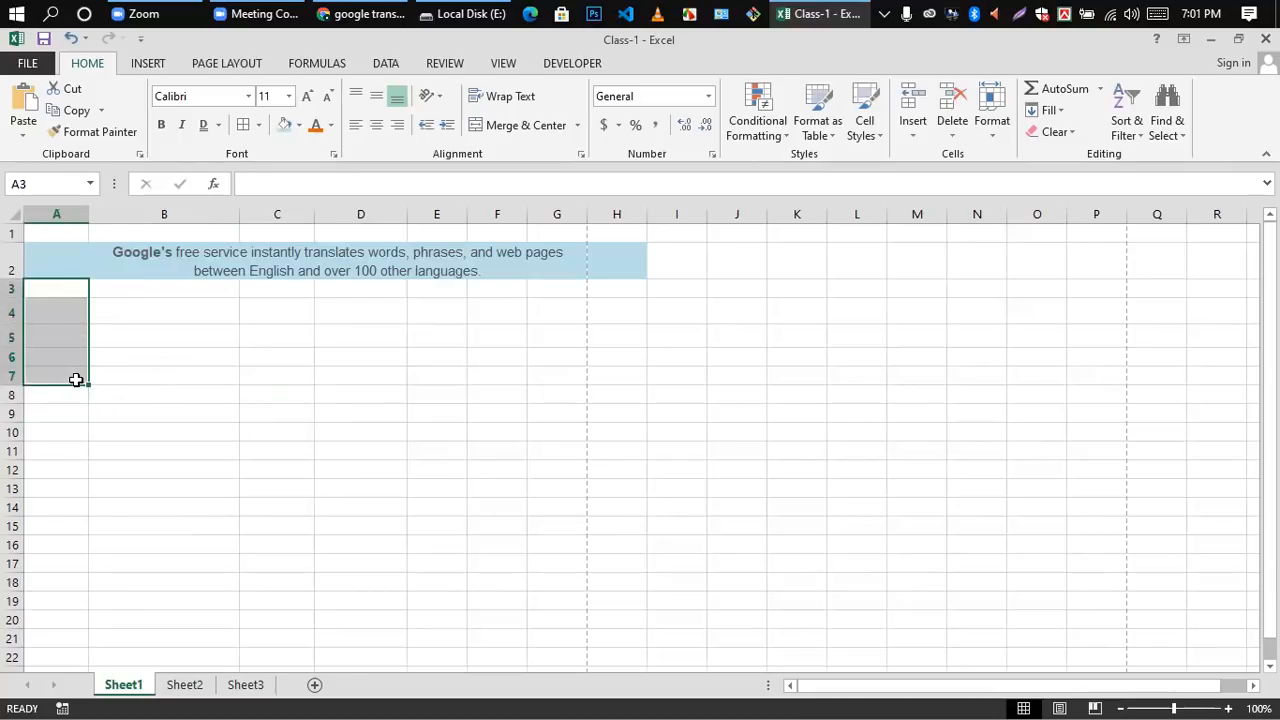
# Step: Enter the serial numbers 1, 2 and 3 in cells A3 to A5
pyautogui.click(126, 371)
pyautogui.click(71, 290)
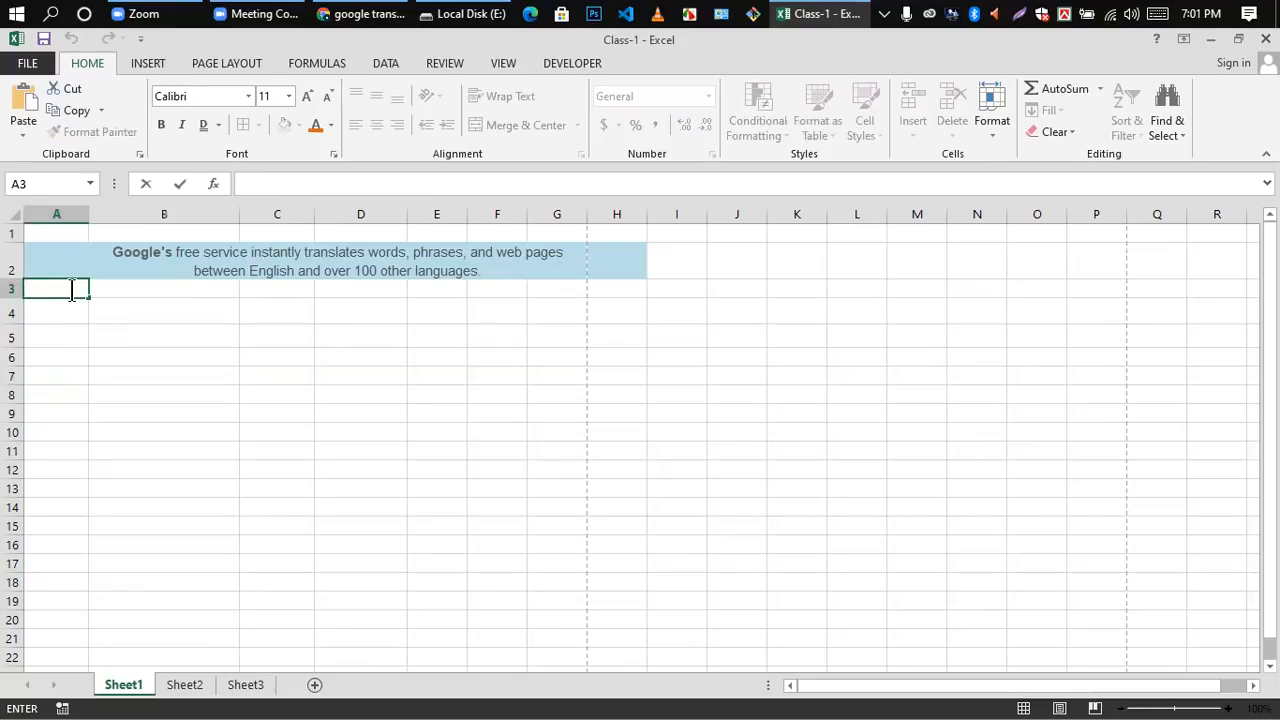
pyautogui.write('1')
pyautogui.press('Return')
pyautogui.write('2')
pyautogui.press('Return')
pyautogui.write('3')
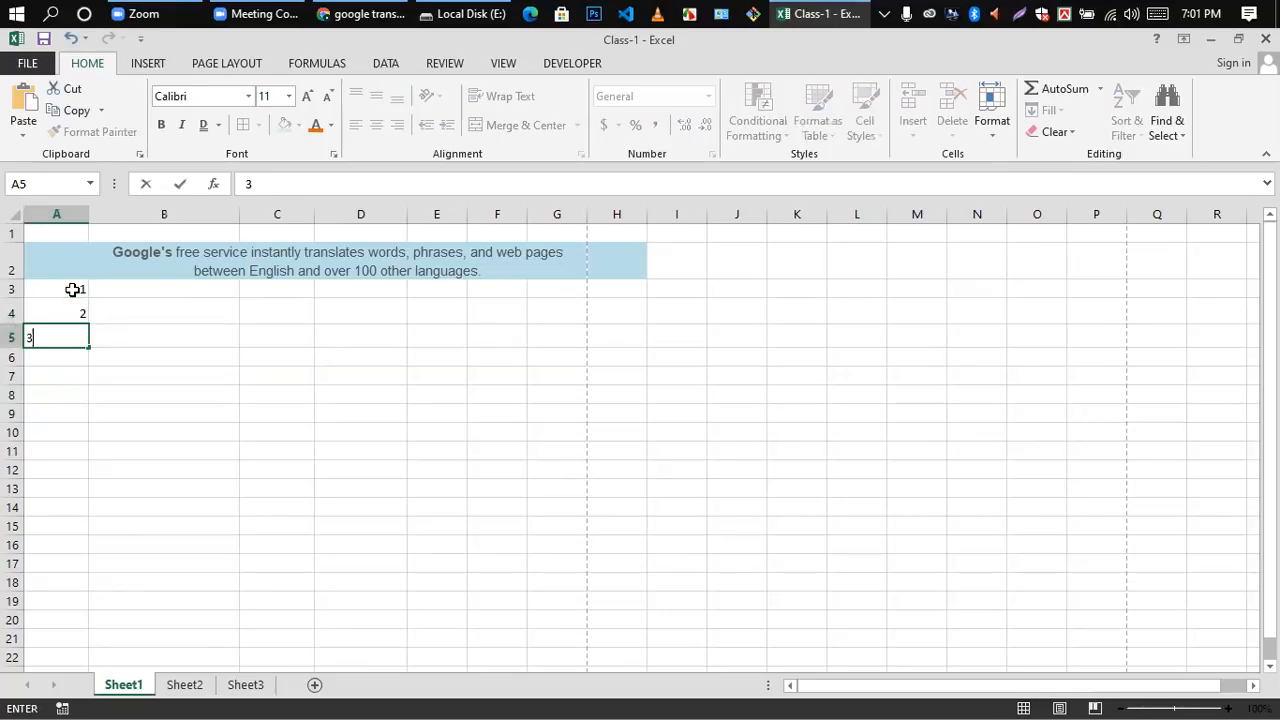
pyautogui.press('Return')
pyautogui.click(77, 337)
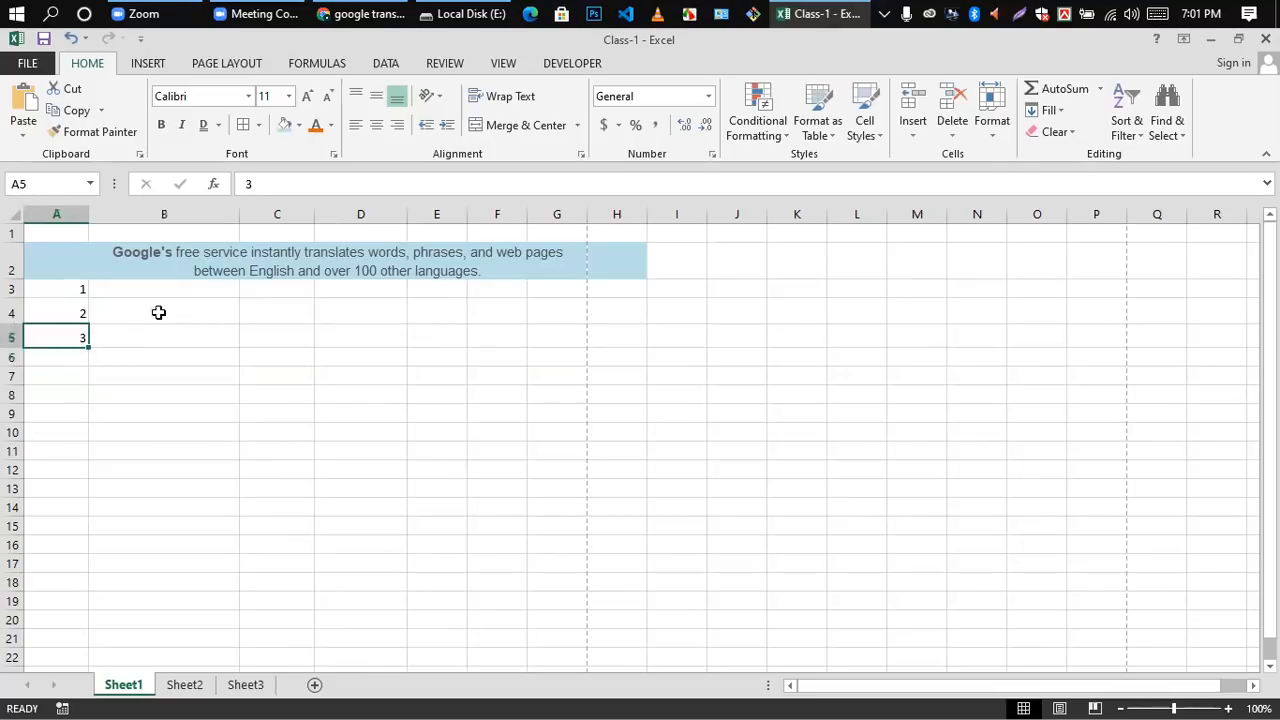
pyautogui.click(158, 312)
# Step: Extend the number series from cells A3 and A4 down column A to row 100 with AutoFill
pyautogui.moveTo(71, 289); pyautogui.dragTo(75, 314)
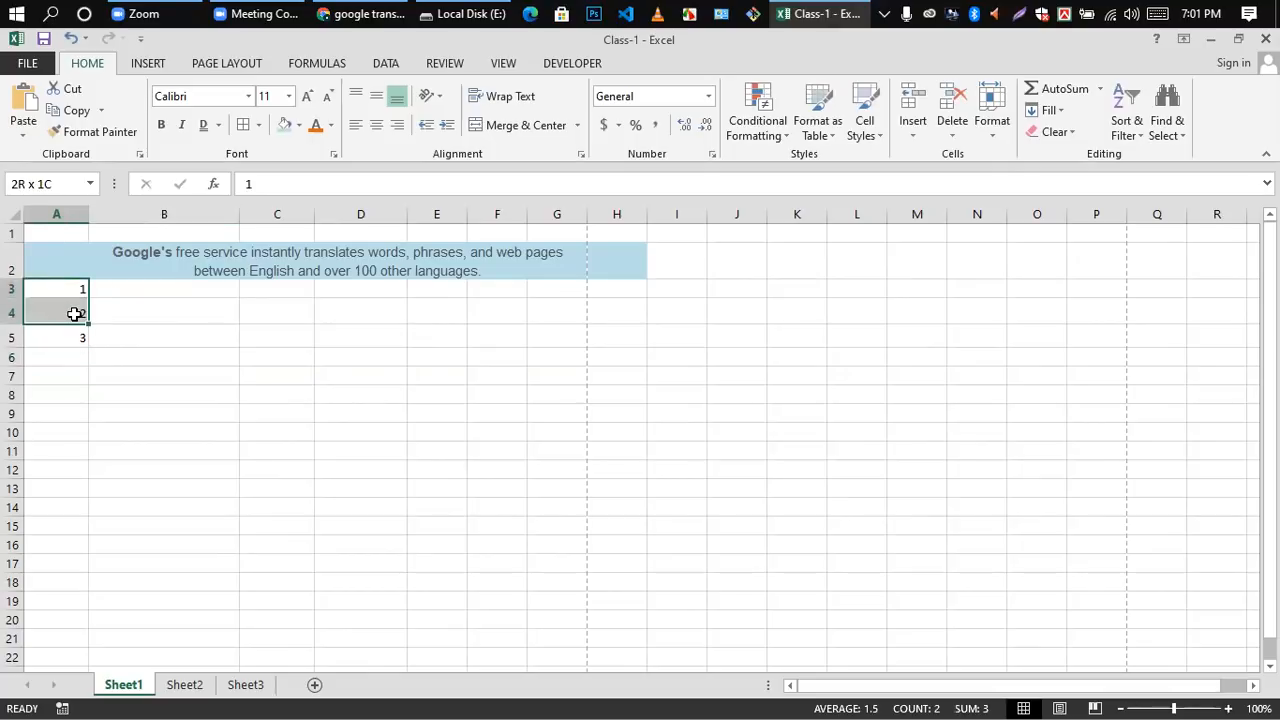
pyautogui.click(126, 289)
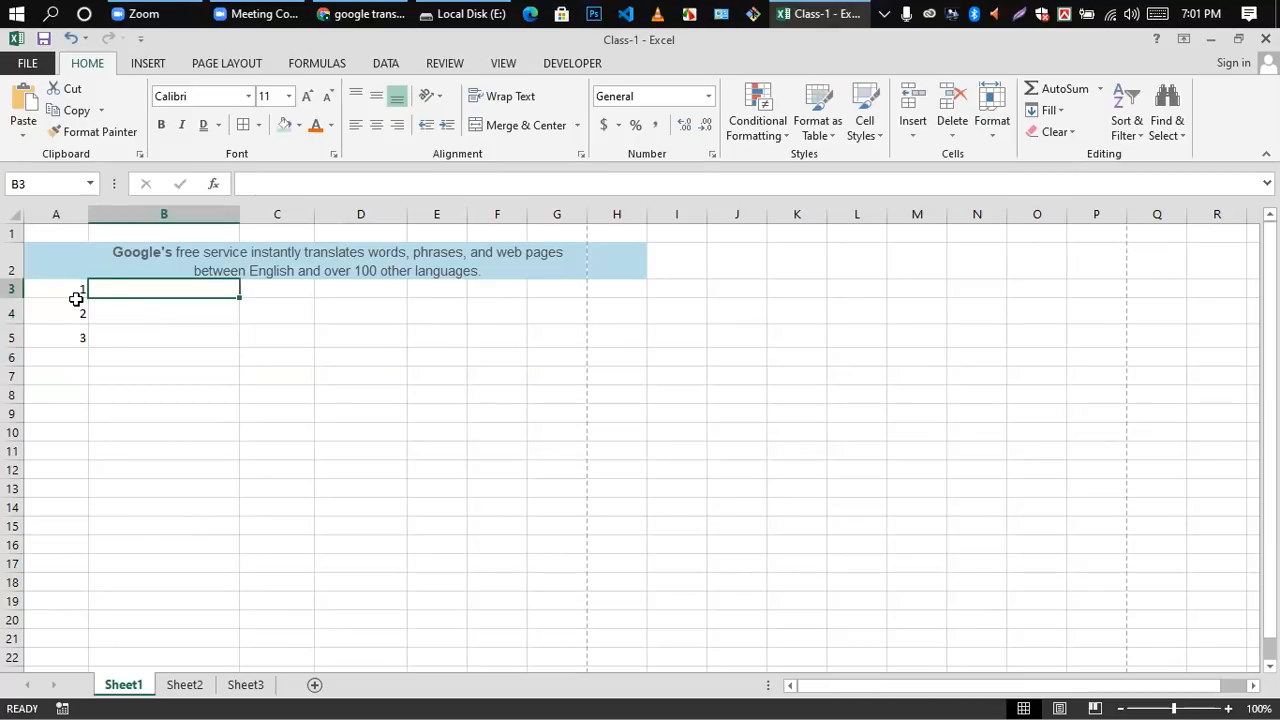
pyautogui.moveTo(76, 287); pyautogui.dragTo(87, 312)
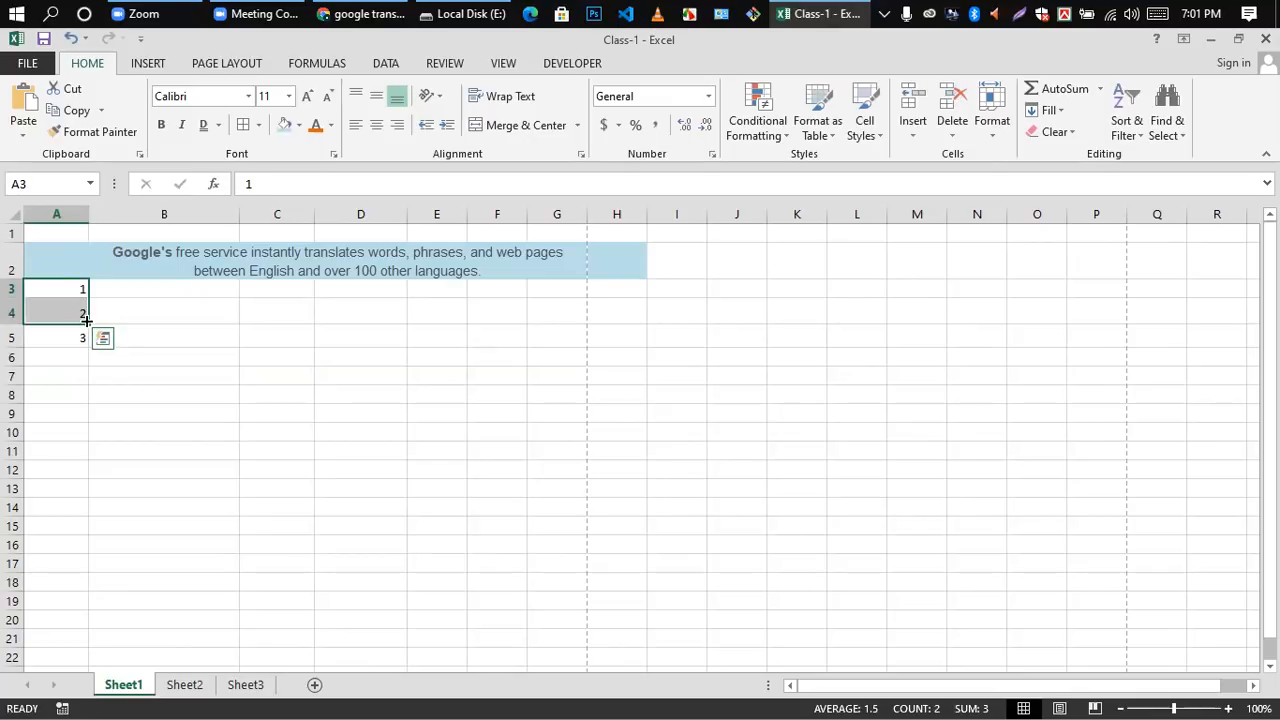
pyautogui.moveTo(90, 325); pyautogui.dragTo(88, 595)
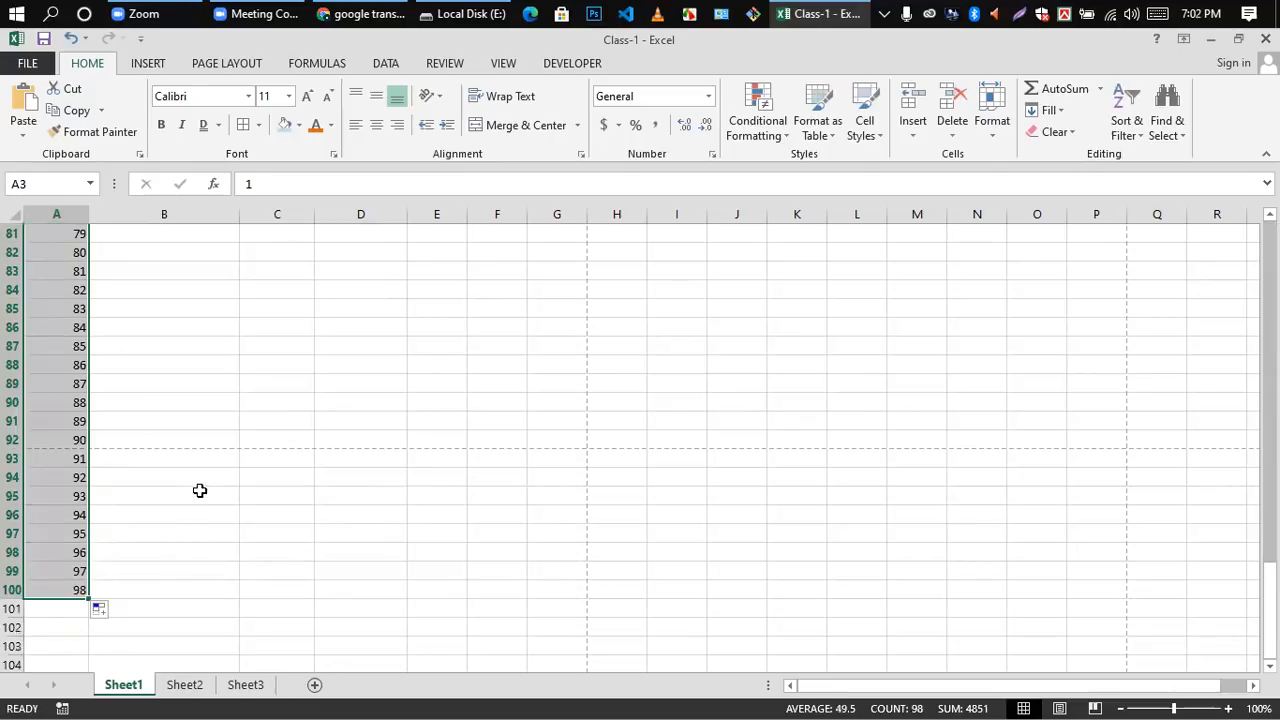
pyautogui.scroll(20, 200, 490)
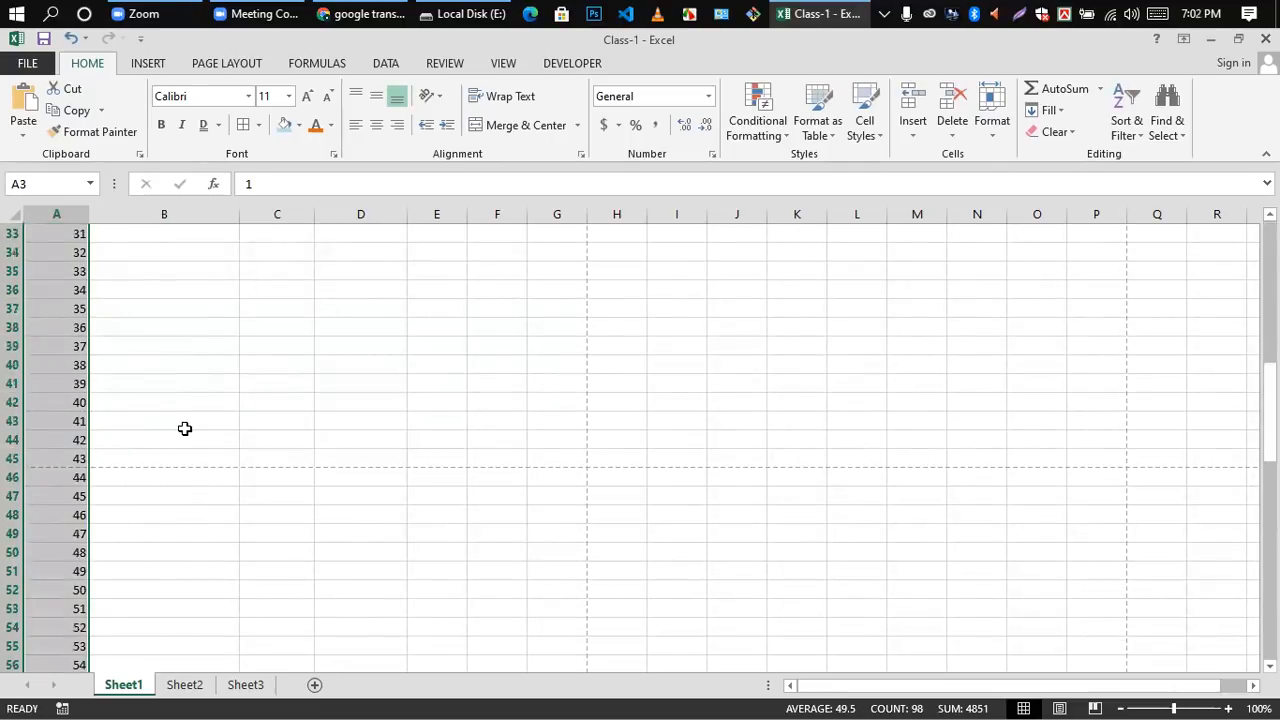
pyautogui.scroll(1, 183, 398)
pyautogui.scroll(-17, 183, 398)
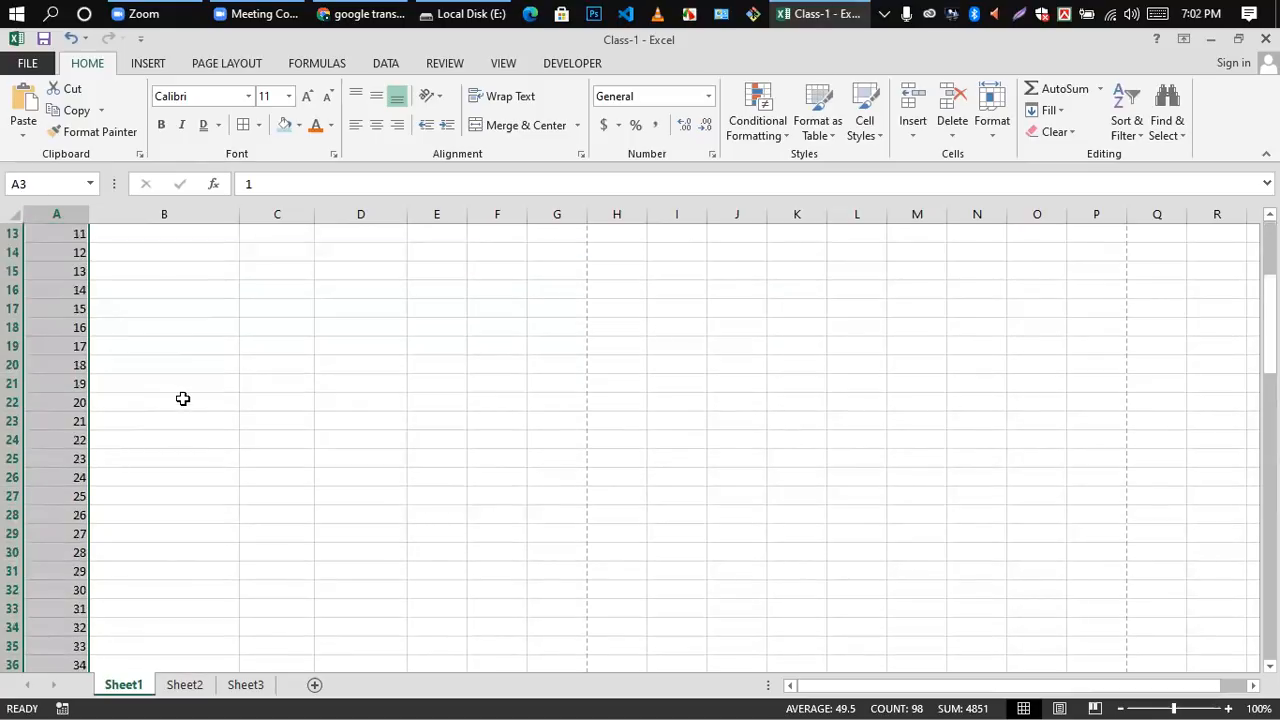
pyautogui.scroll(9, 160, 385)
pyautogui.scroll(8, 149, 378)
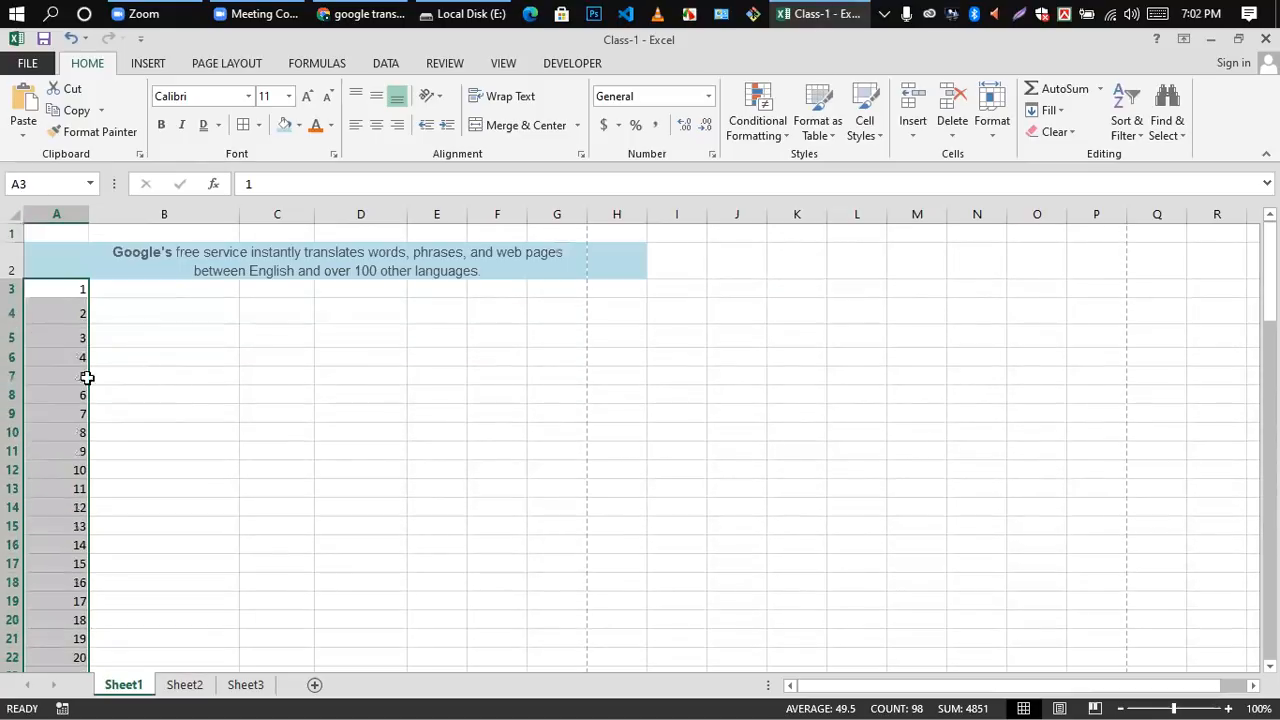
# Step: Clear the whole number series from the range A3 to A100
pyautogui.click(150, 315)
pyautogui.moveTo(57, 286); pyautogui.dragTo(76, 589)
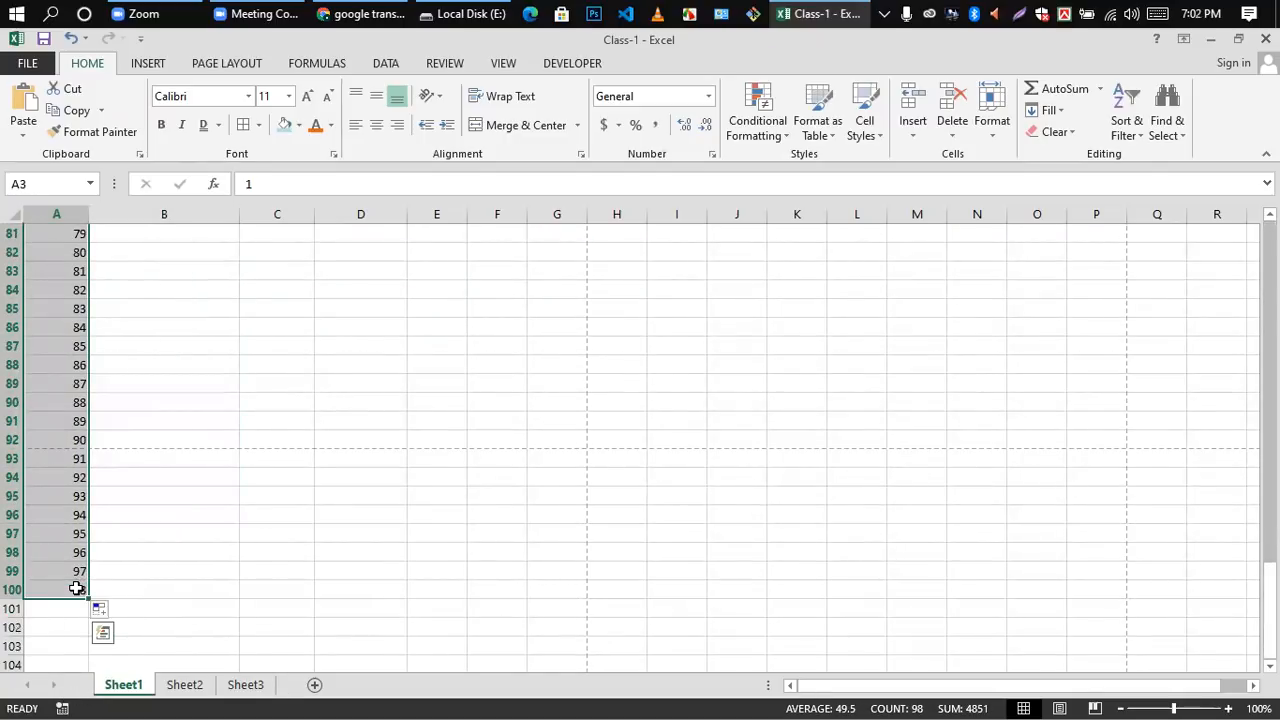
pyautogui.scroll(20, 76, 589)
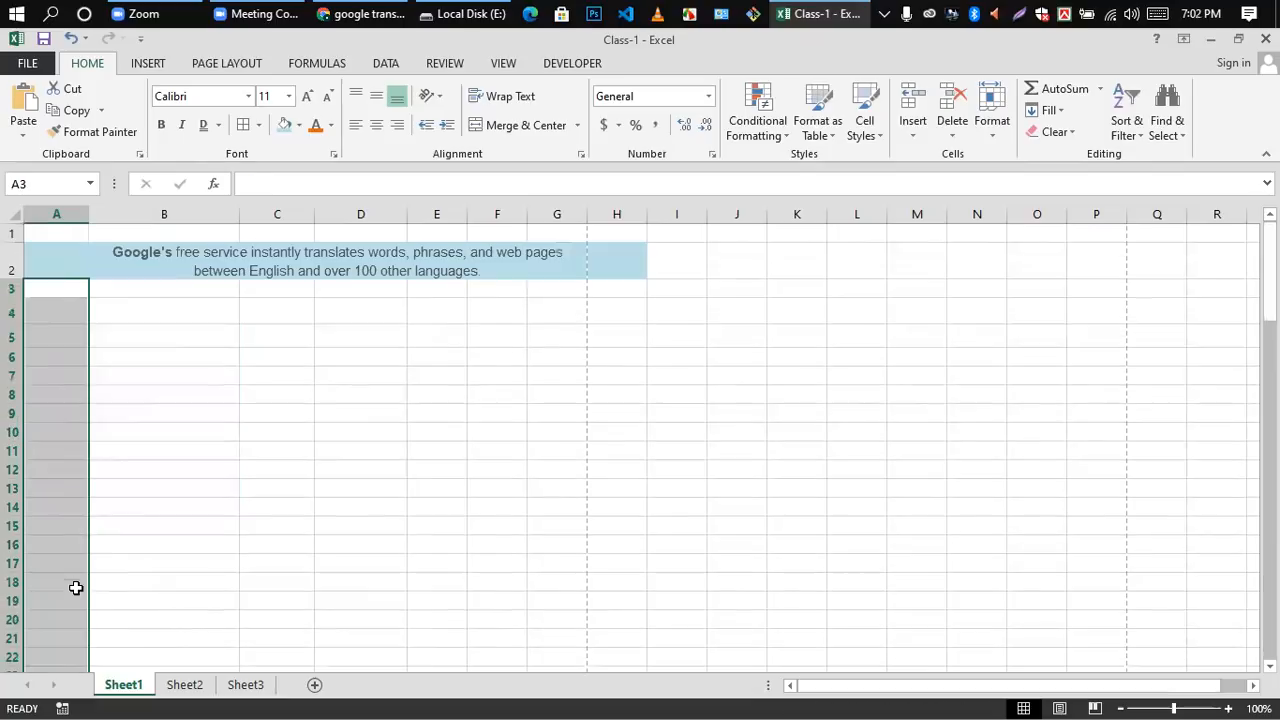
pyautogui.click(166, 448)
# Step: Enter the letter A in cell A4 and the letter B in cell A5
pyautogui.click(42, 318)
pyautogui.doubleClick(42, 314)
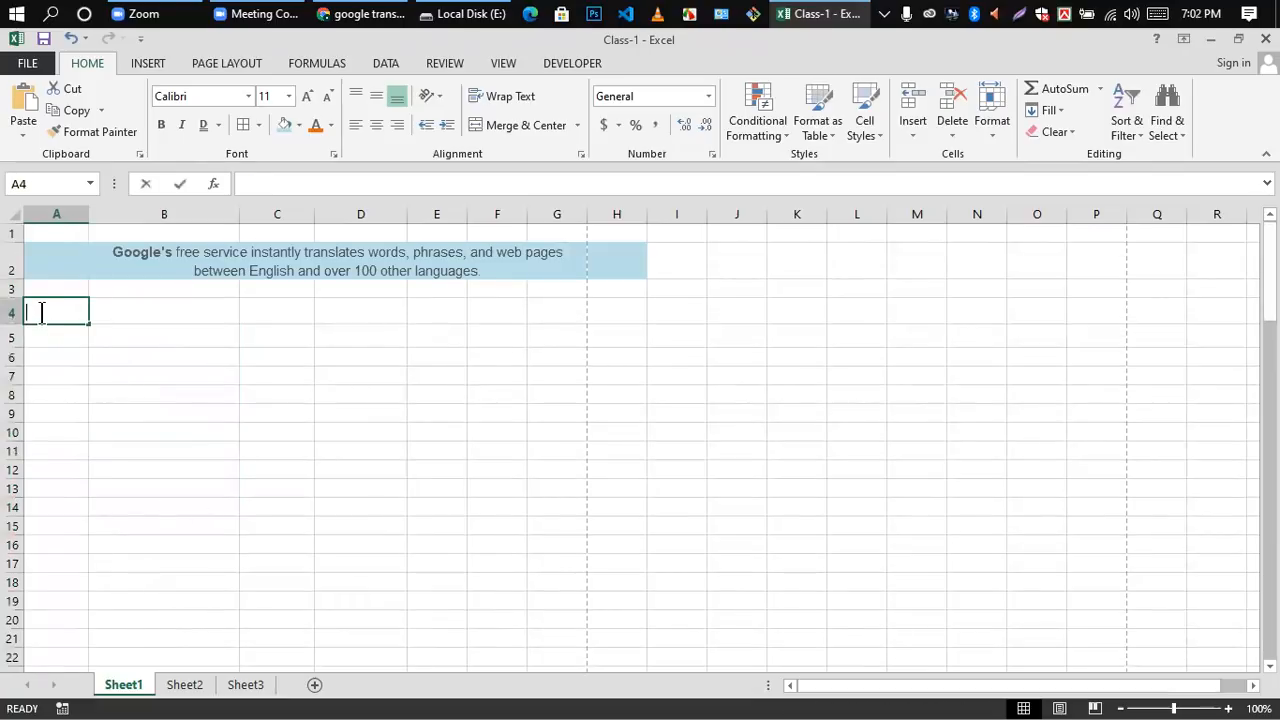
pyautogui.write('A')
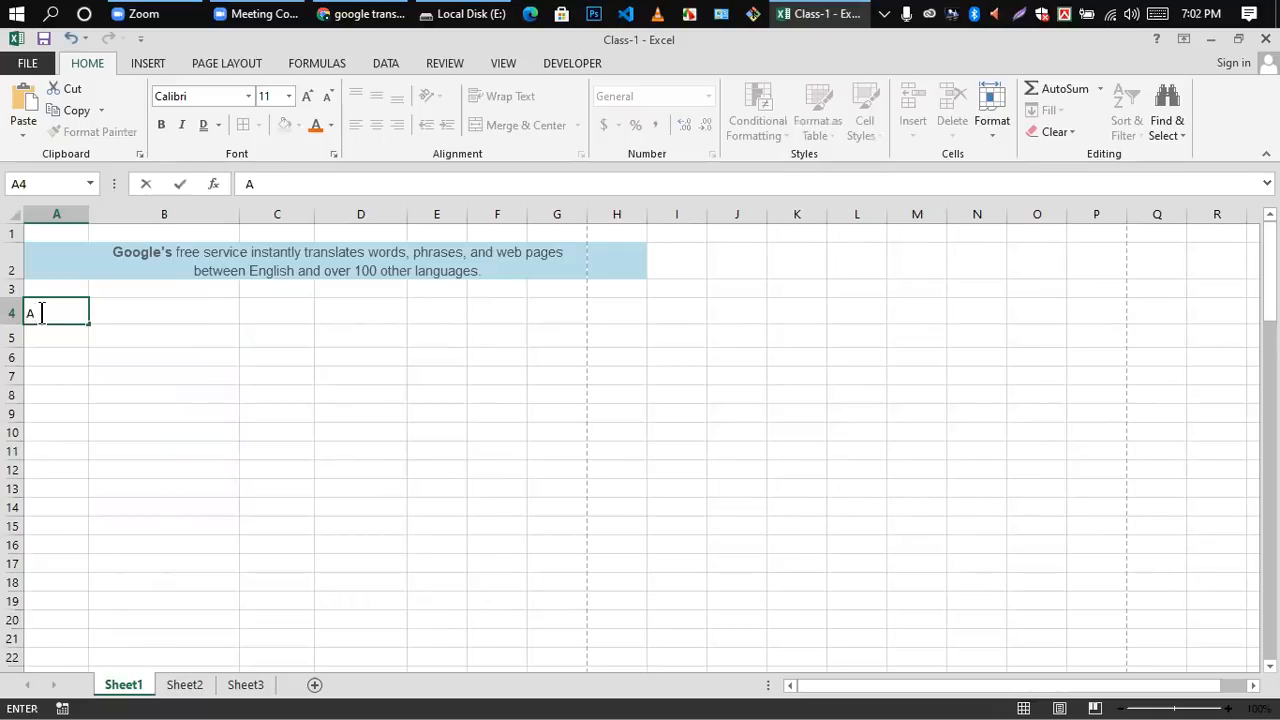
pyautogui.click(55, 333)
pyautogui.doubleClick(56, 334)
pyautogui.write('B')
pyautogui.click(83, 445)
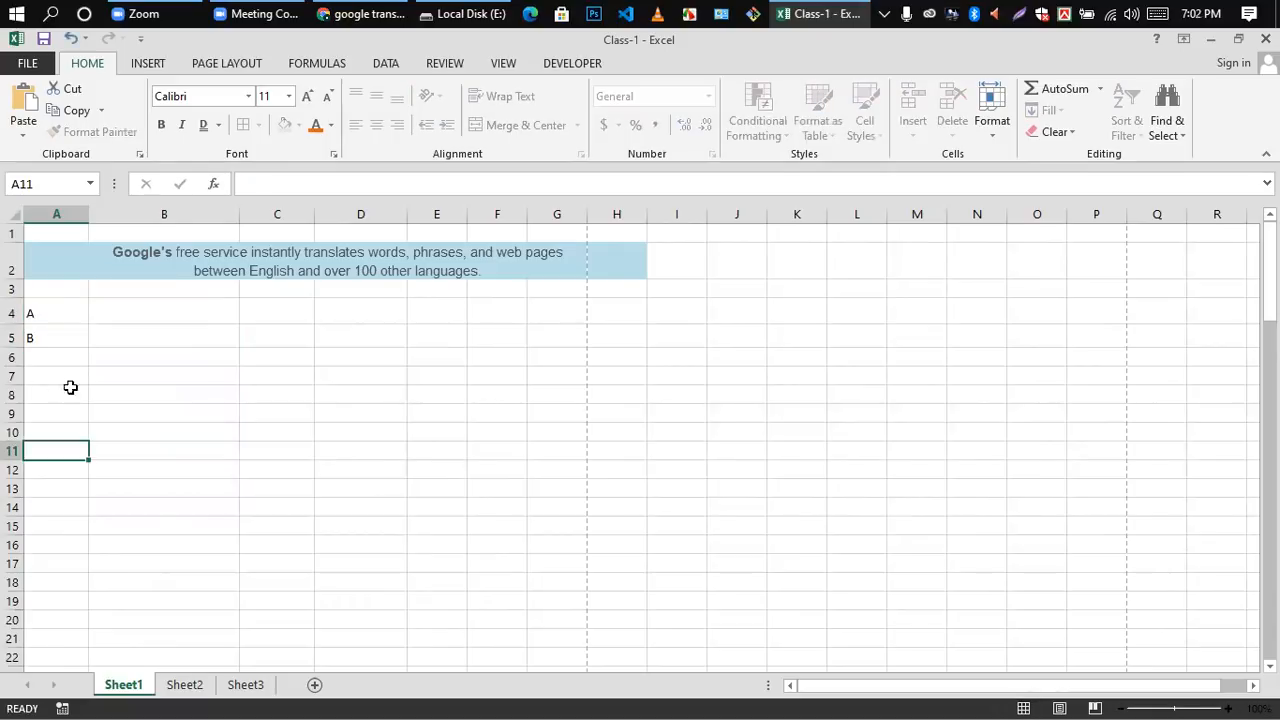
# Step: AutoFill the letters in cells A4 and A5 down column A to row 90
pyautogui.click(52, 307)
pyautogui.moveTo(40, 303); pyautogui.dragTo(76, 354)
pyautogui.click(137, 333)
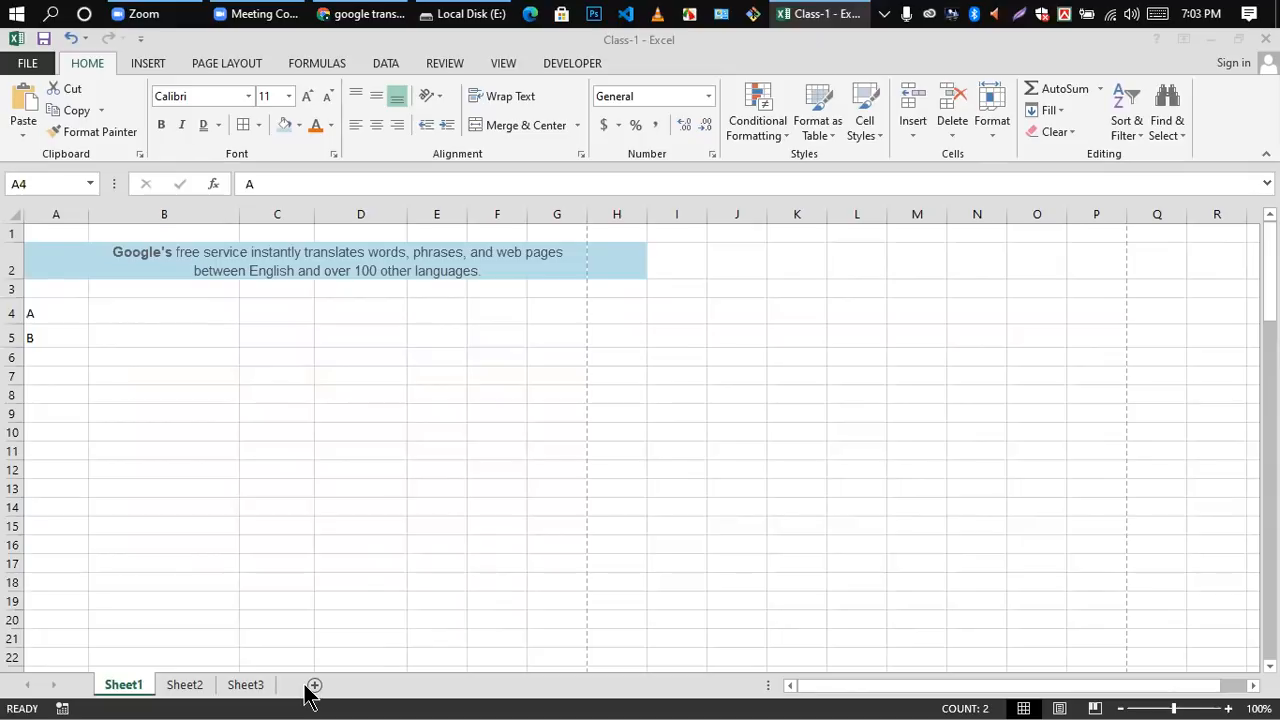
pyautogui.moveTo(34, 314); pyautogui.dragTo(40, 337)
pyautogui.click(117, 332)
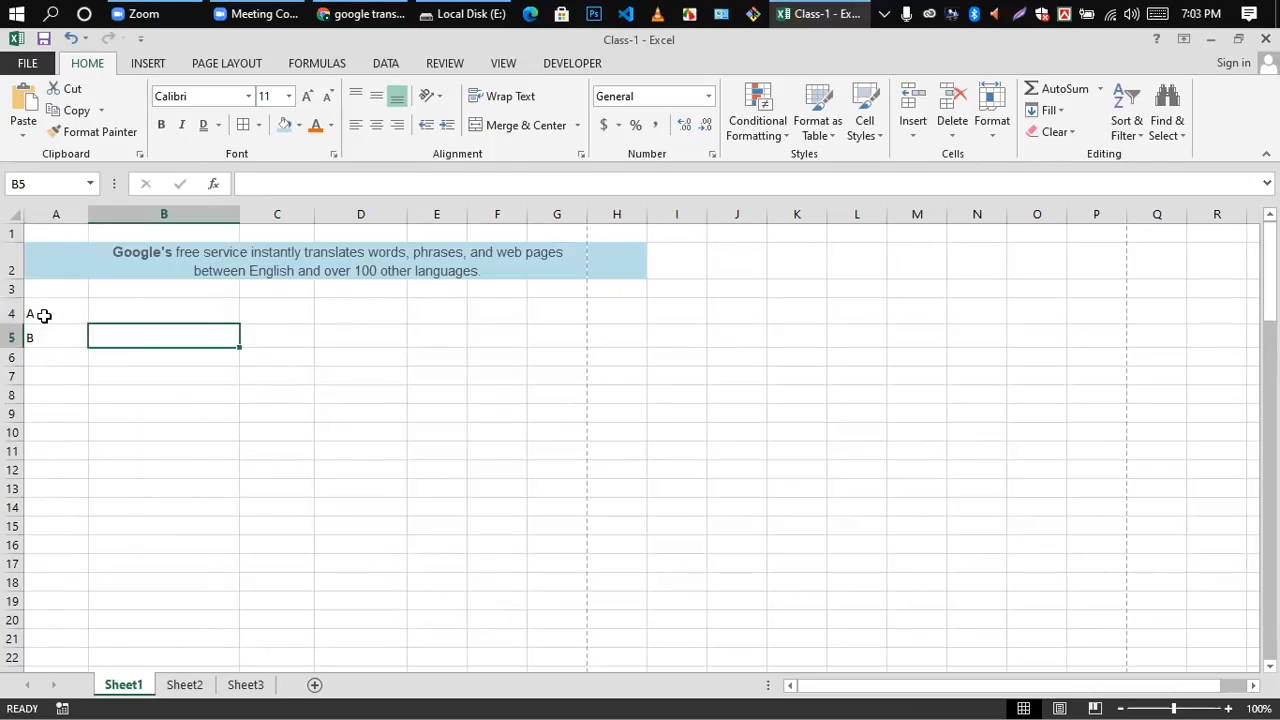
pyautogui.moveTo(44, 315); pyautogui.dragTo(83, 440)
pyautogui.scroll(17, 151, 354)
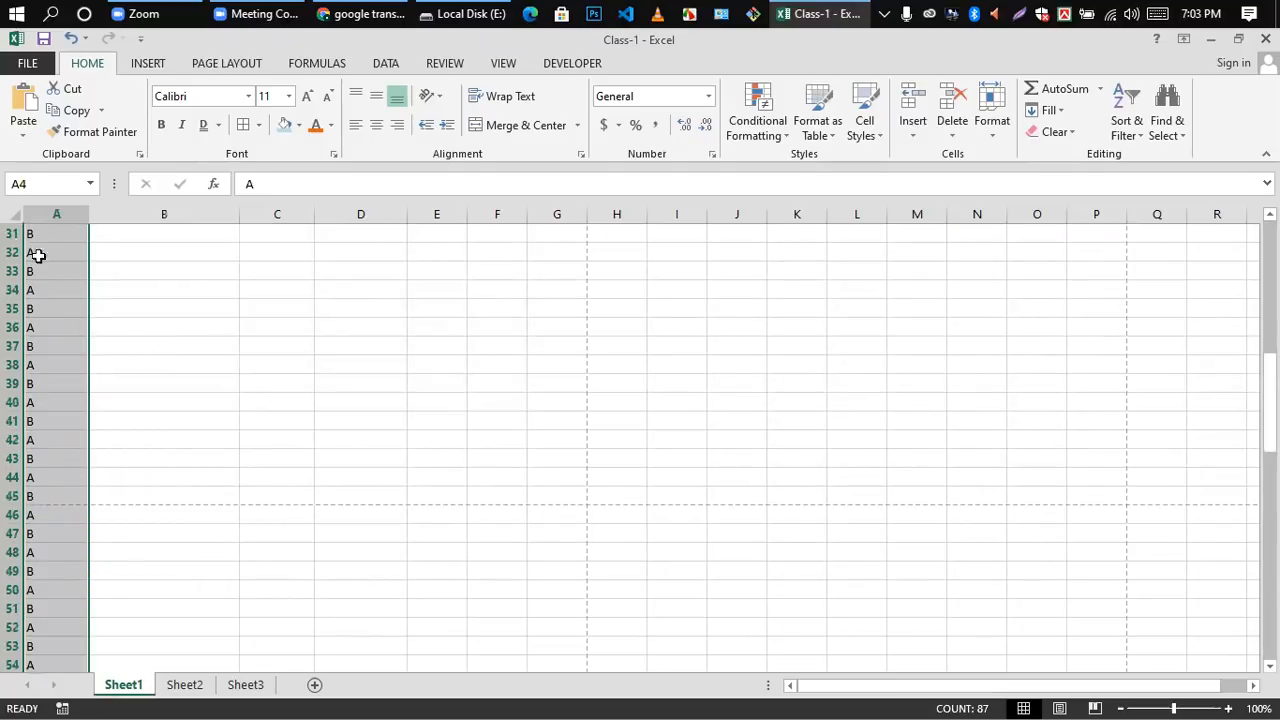
pyautogui.scroll(9, 147, 380)
# Step: Clear the repeated letters from the range A4 to A90
pyautogui.click(143, 331)
pyautogui.click(45, 308)
pyautogui.moveTo(36, 396); pyautogui.dragTo(55, 555)
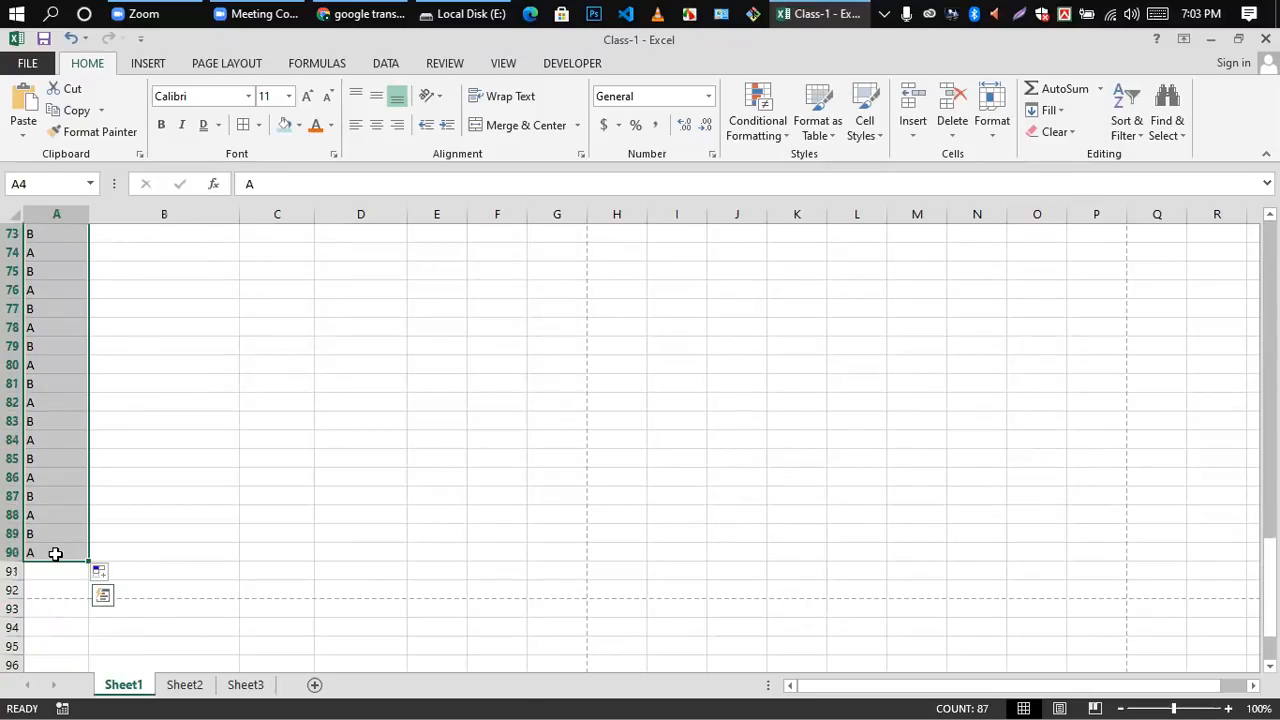
pyautogui.press('Delete')
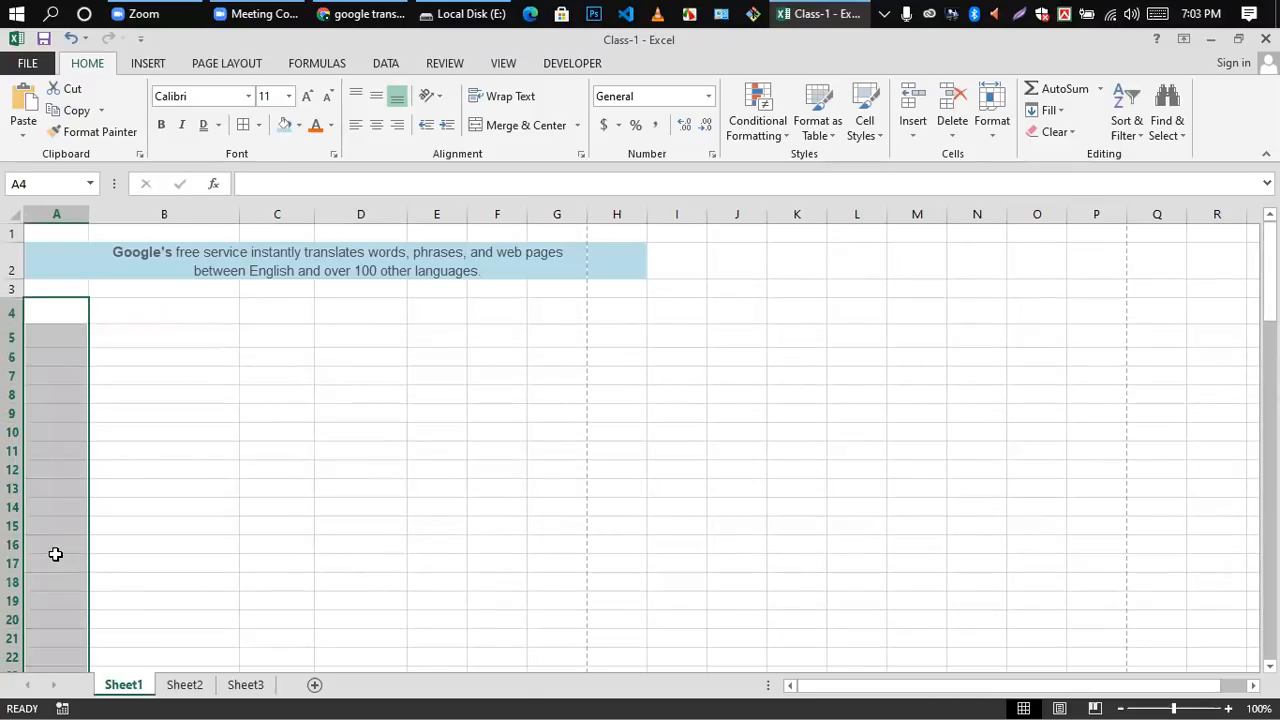
pyautogui.click(188, 420)
# Step: Narrow column B to a width of about 10.00
pyautogui.moveTo(238, 214); pyautogui.dragTo(178, 222)
pyautogui.click(214, 335)
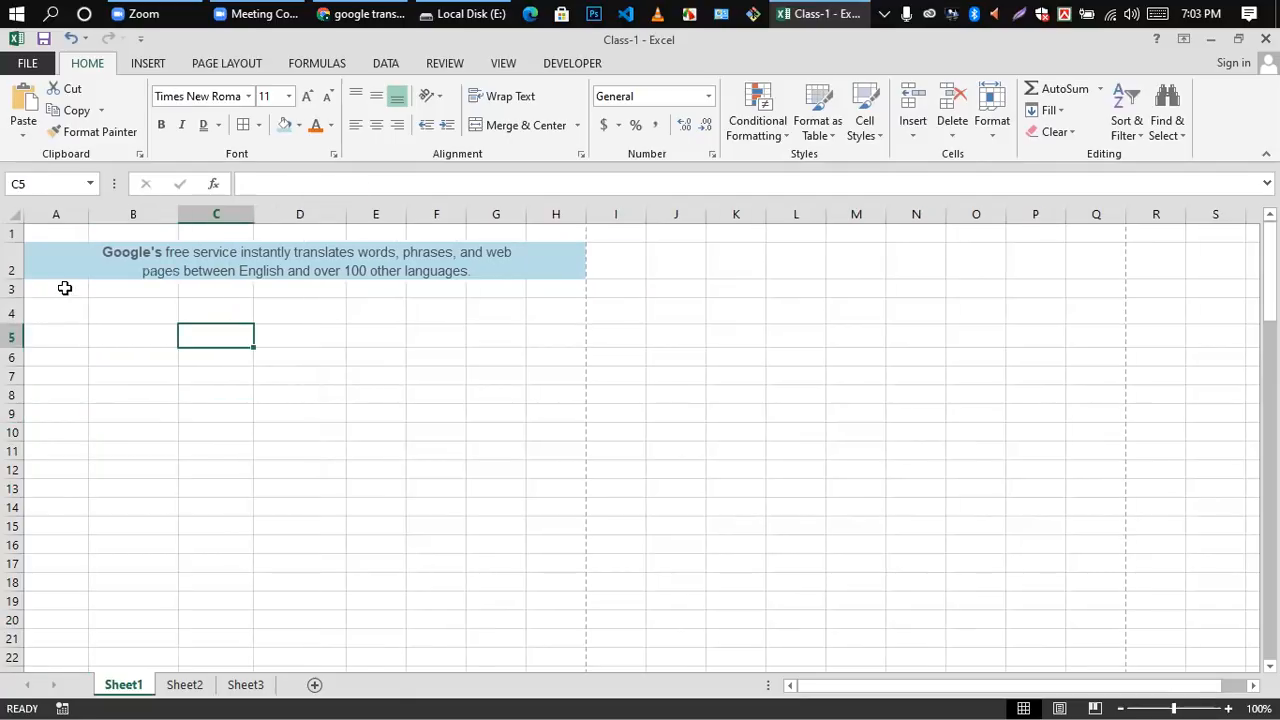
pyautogui.doubleClick(65, 288)
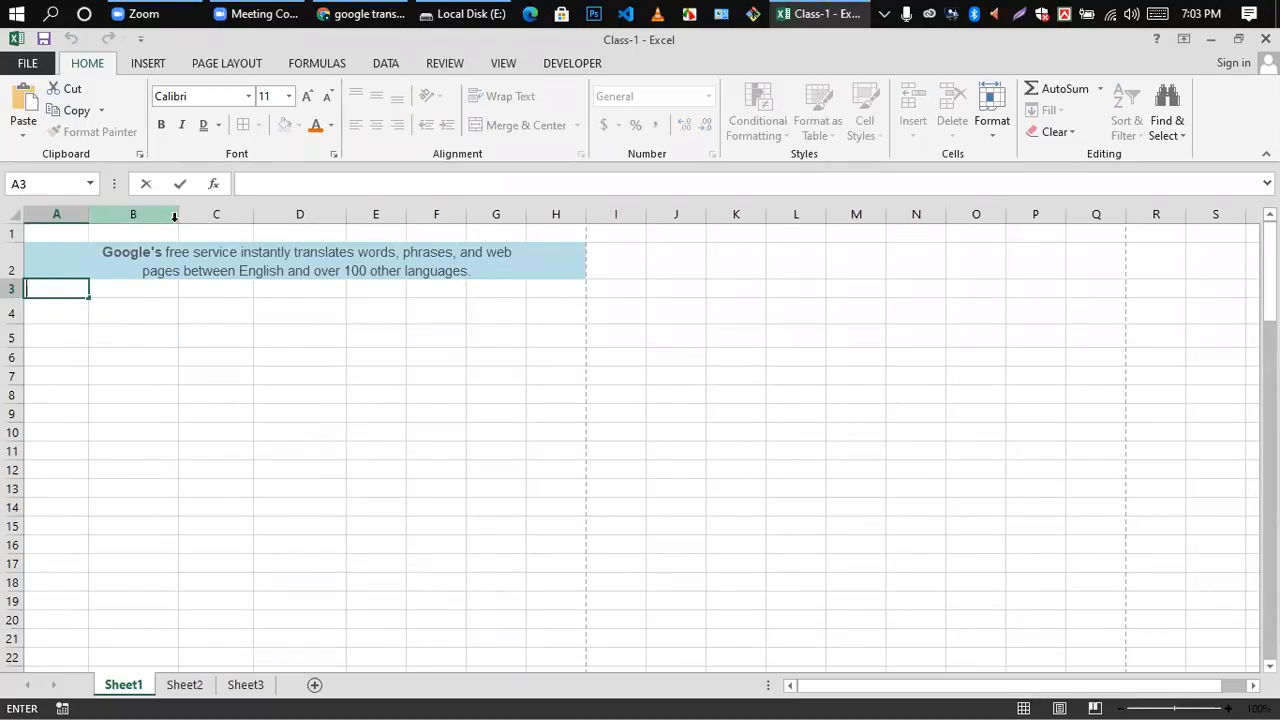
pyautogui.click(209, 331)
pyautogui.click(246, 415)
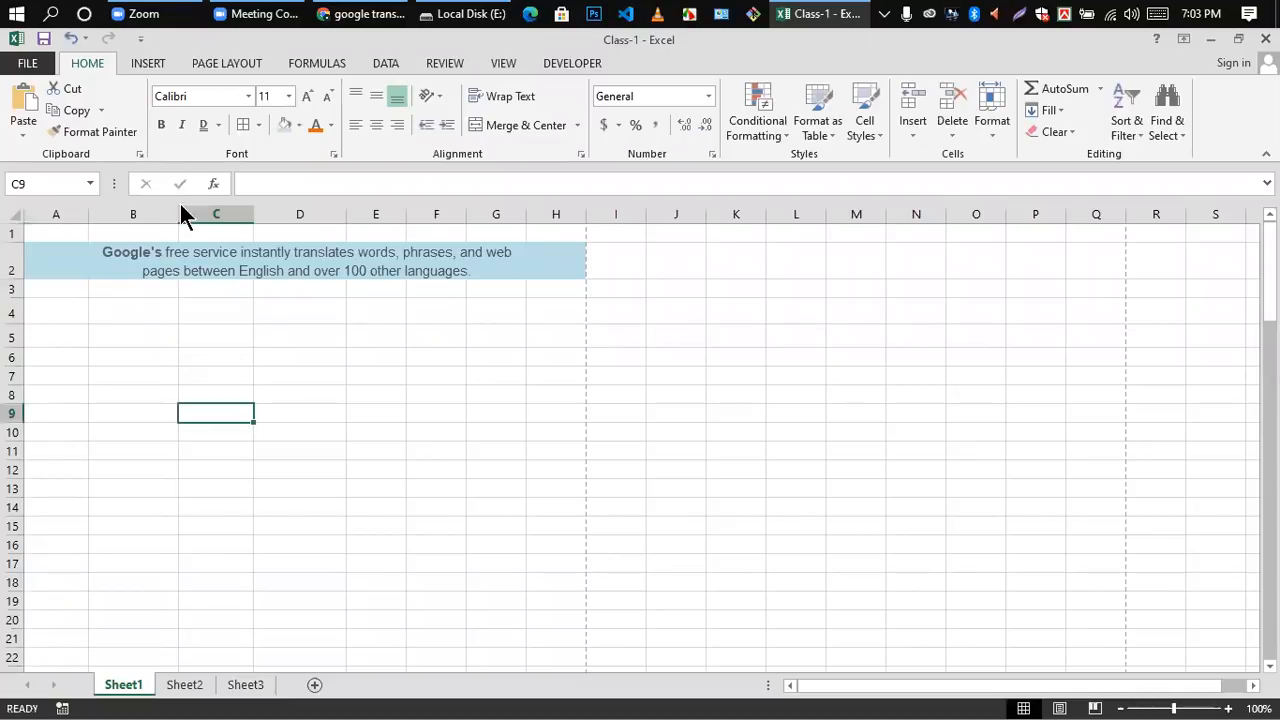
pyautogui.moveTo(177, 215); pyautogui.dragTo(156, 220)
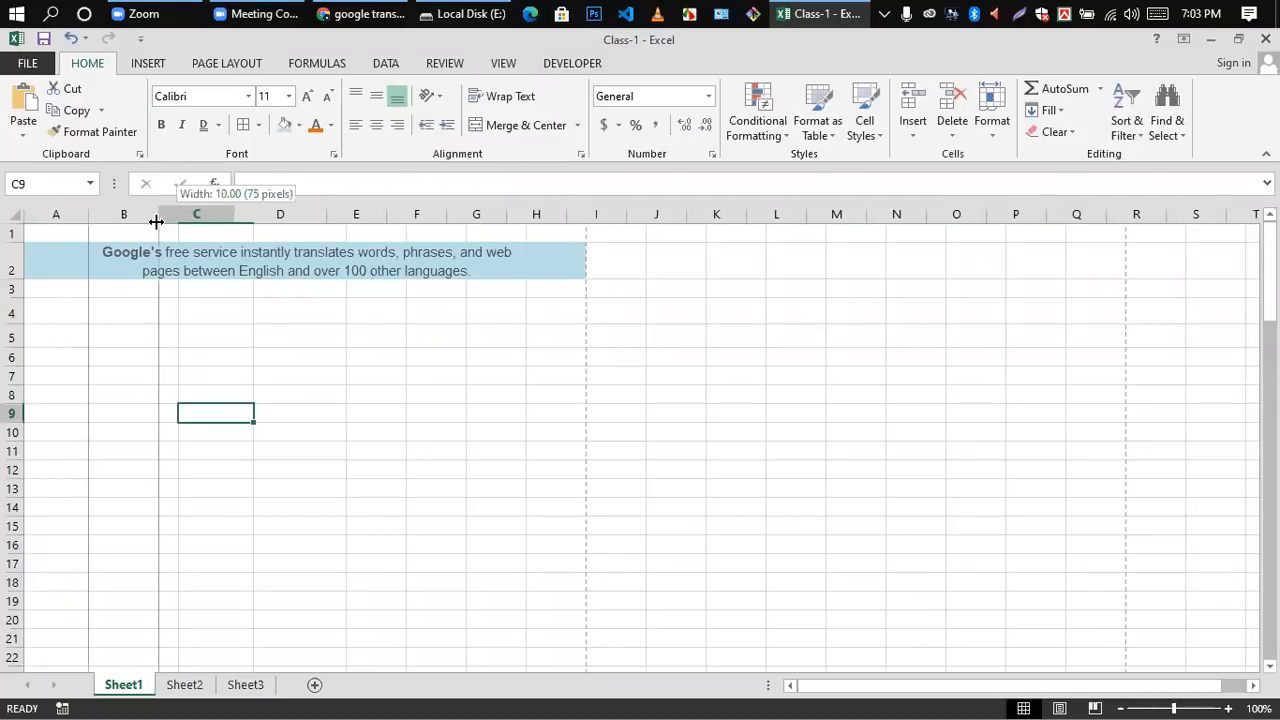
pyautogui.click(286, 343)
# Step: Enter the weekday names Sun in cell A4 and Mon in cell B4
pyautogui.click(53, 307)
pyautogui.write('S')
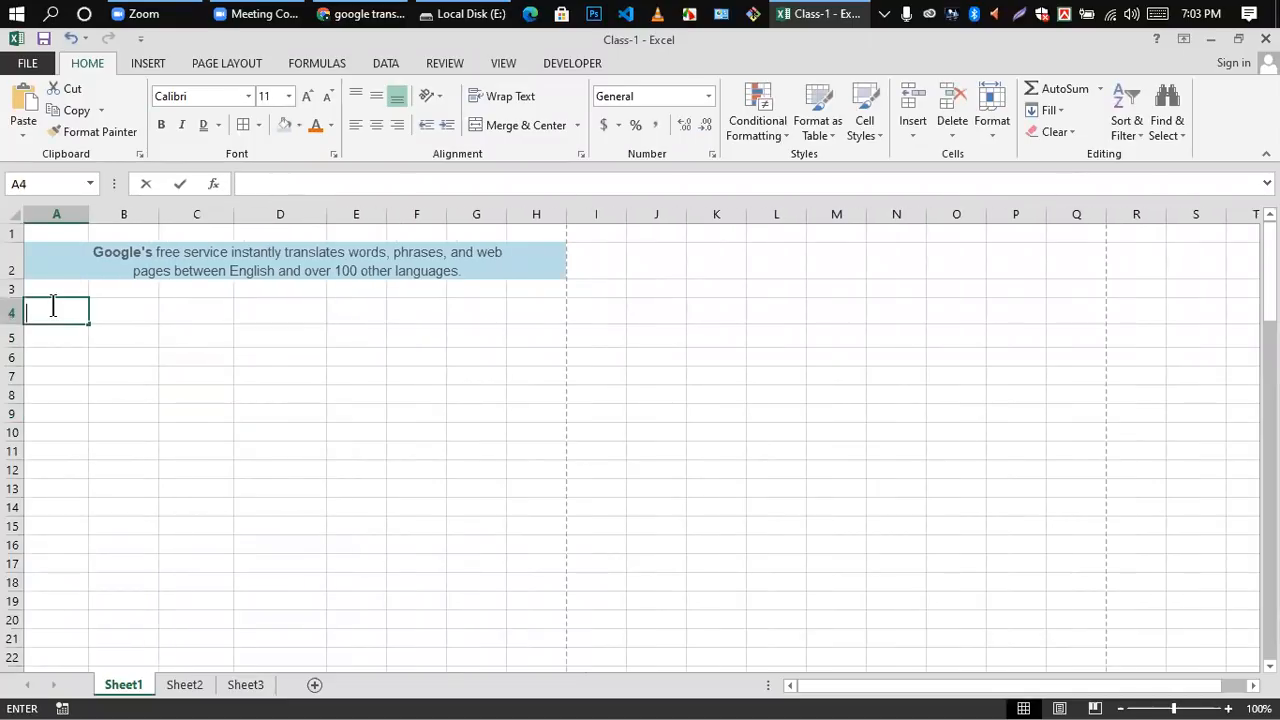
pyautogui.write('un')
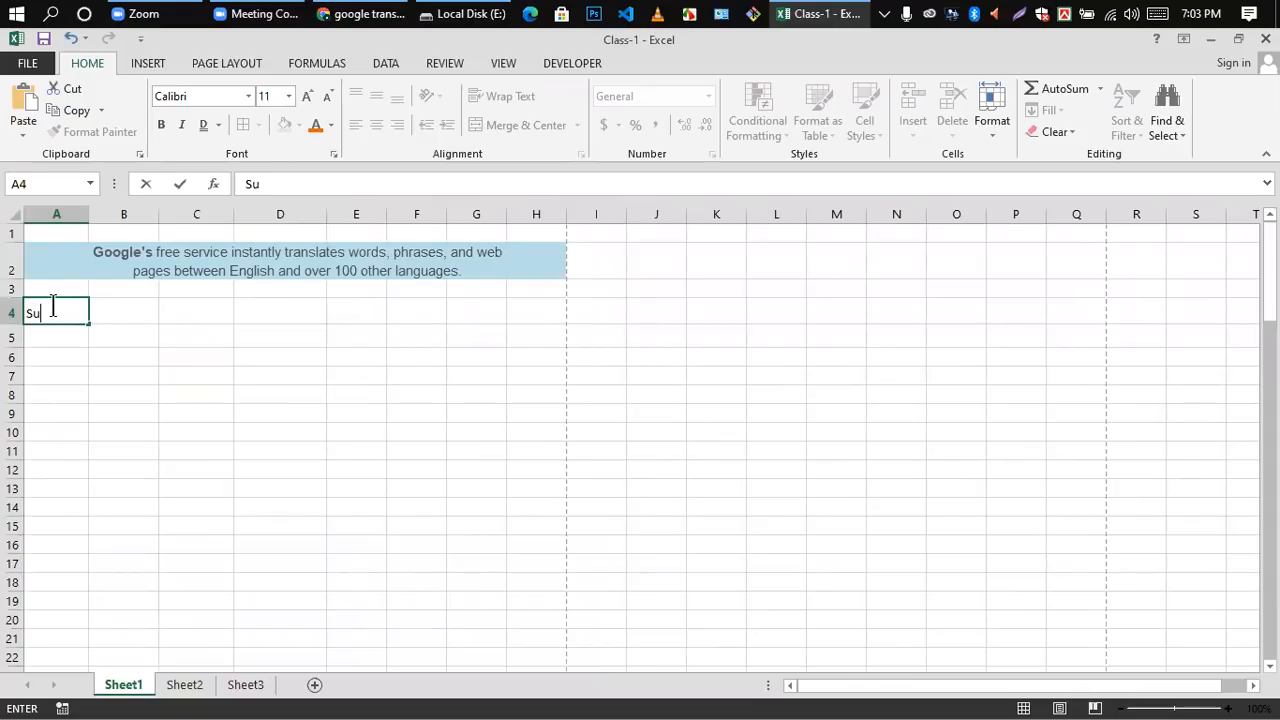
pyautogui.click(106, 314)
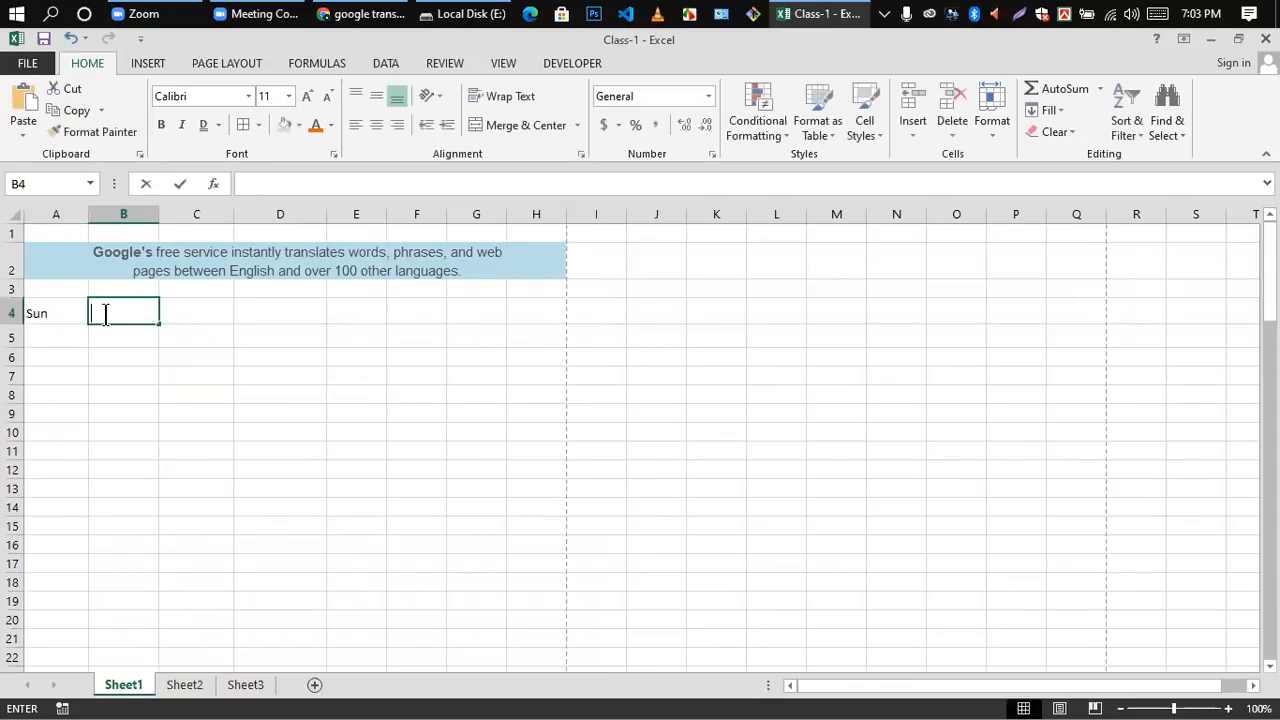
pyautogui.write('Mon')
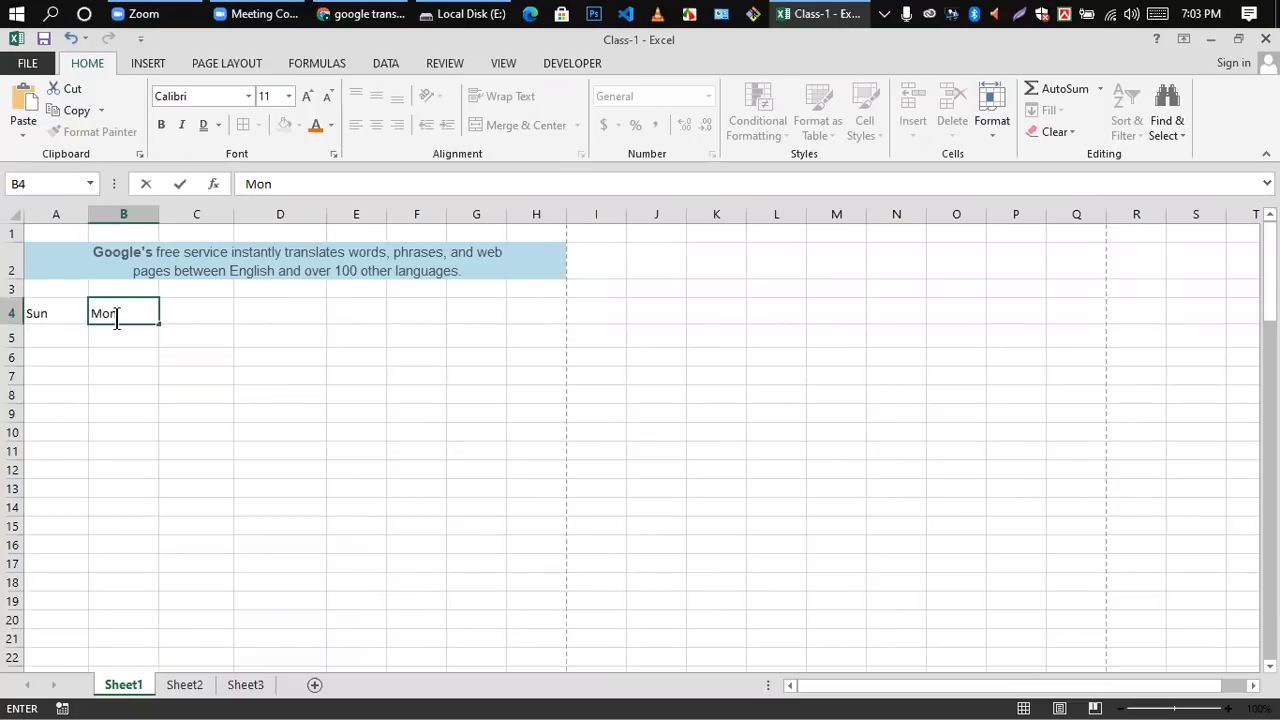
pyautogui.click(127, 376)
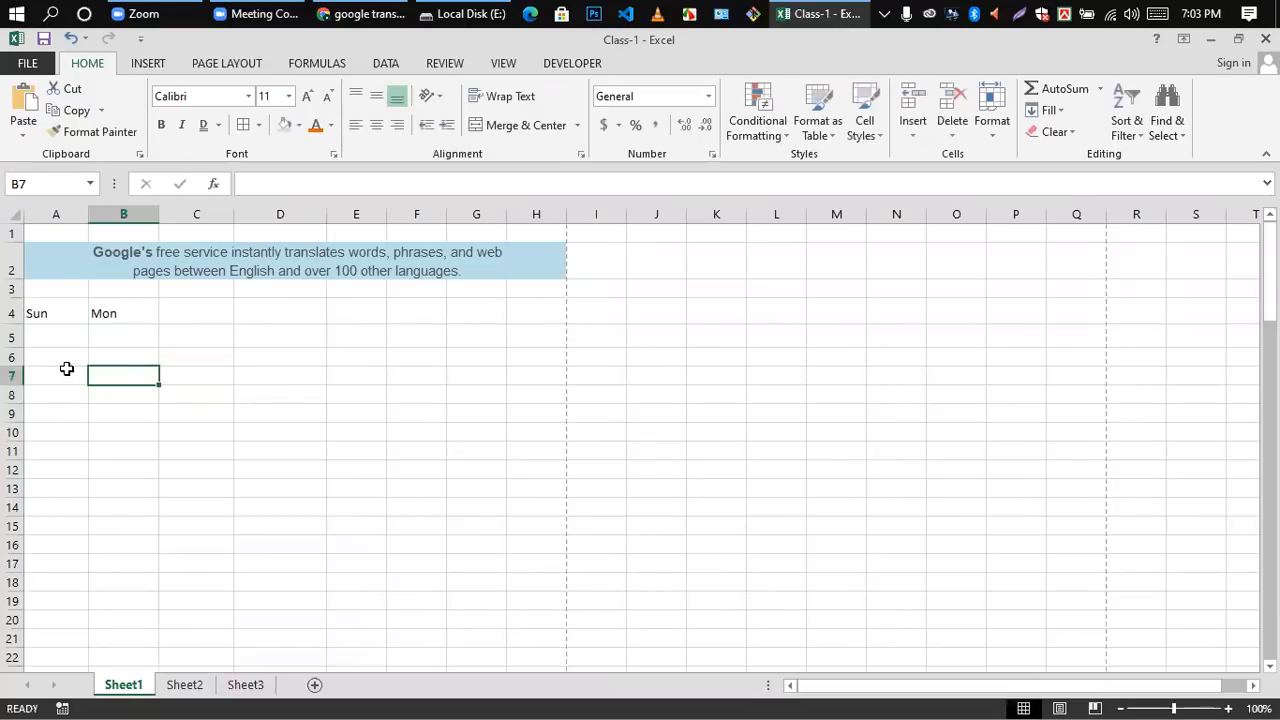
# Step: Replace the weekday names with Sat in cell A4 and sun in cell B4
pyautogui.click(55, 315)
pyautogui.click(123, 397)
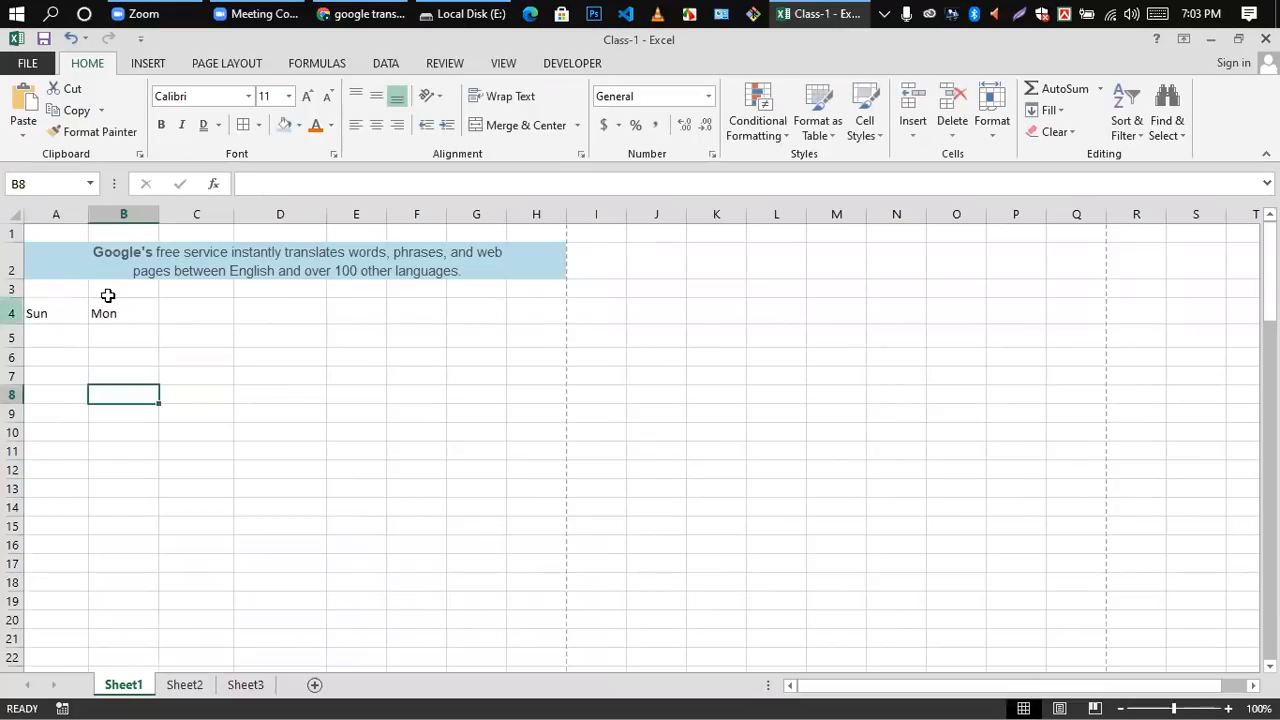
pyautogui.click(106, 310)
pyautogui.click(40, 317)
pyautogui.doubleClick(40, 317)
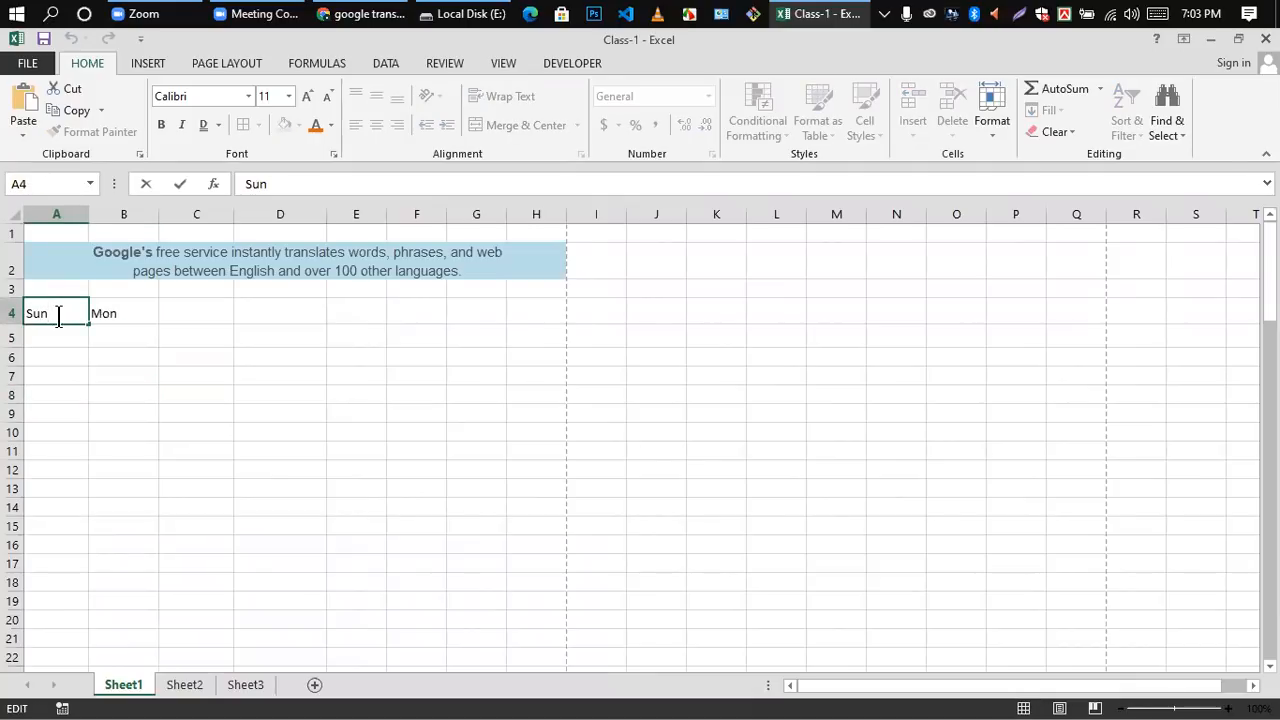
pyautogui.press('BackSpace')
pyautogui.press('BackSpace')
pyautogui.press('BackSpace')
pyautogui.write('Sat')
pyautogui.click(124, 314)
pyautogui.press('BackSpace')
pyautogui.write('sun')
pyautogui.click(137, 352)
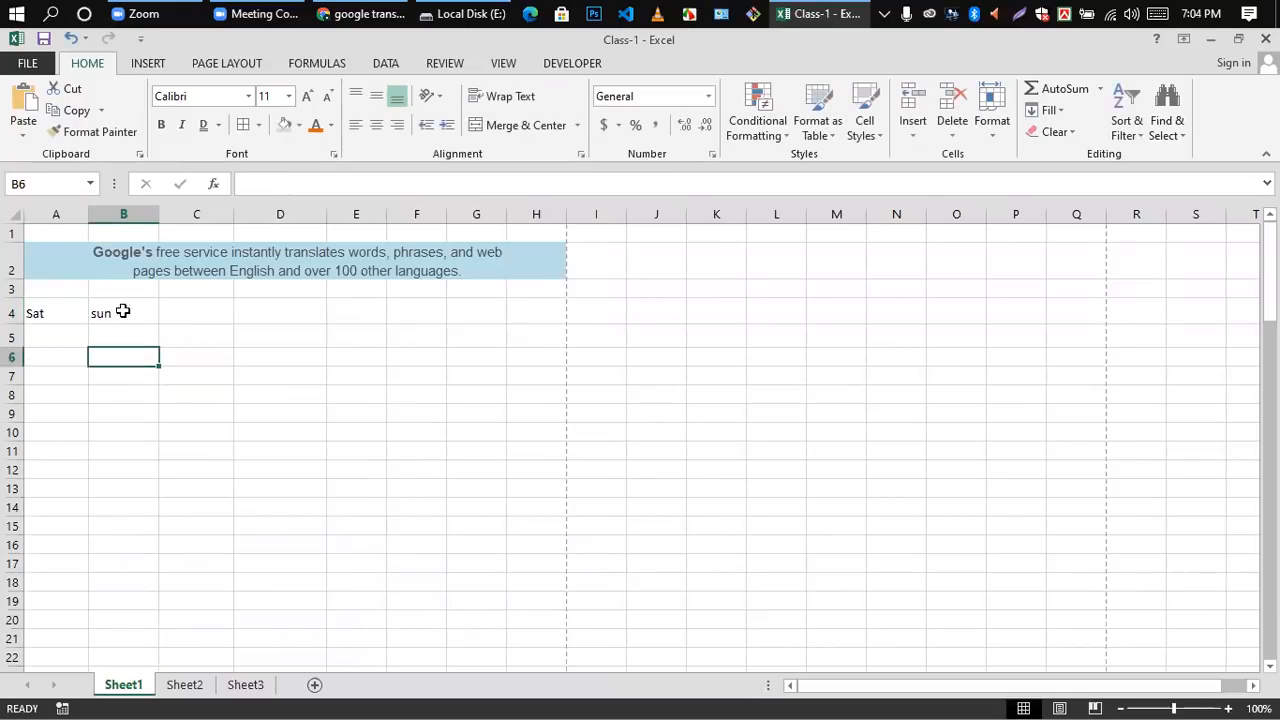
# Step: AutoFill the weekday names from cells A4 and B4 across row 4 to Fri in cell G4
pyautogui.moveTo(63, 314); pyautogui.dragTo(514, 326)
pyautogui.click(394, 414)
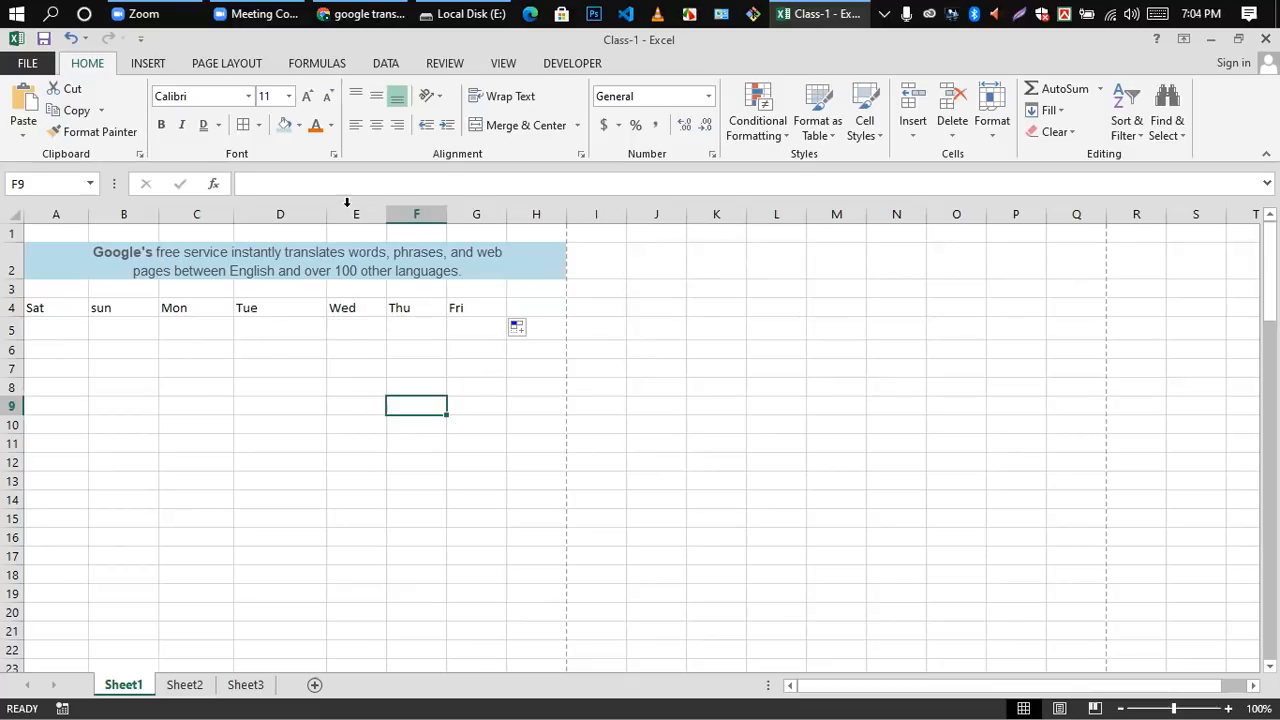
# Step: Narrow columns D and C to fit closer around their weekday names
pyautogui.moveTo(325, 215); pyautogui.dragTo(280, 220)
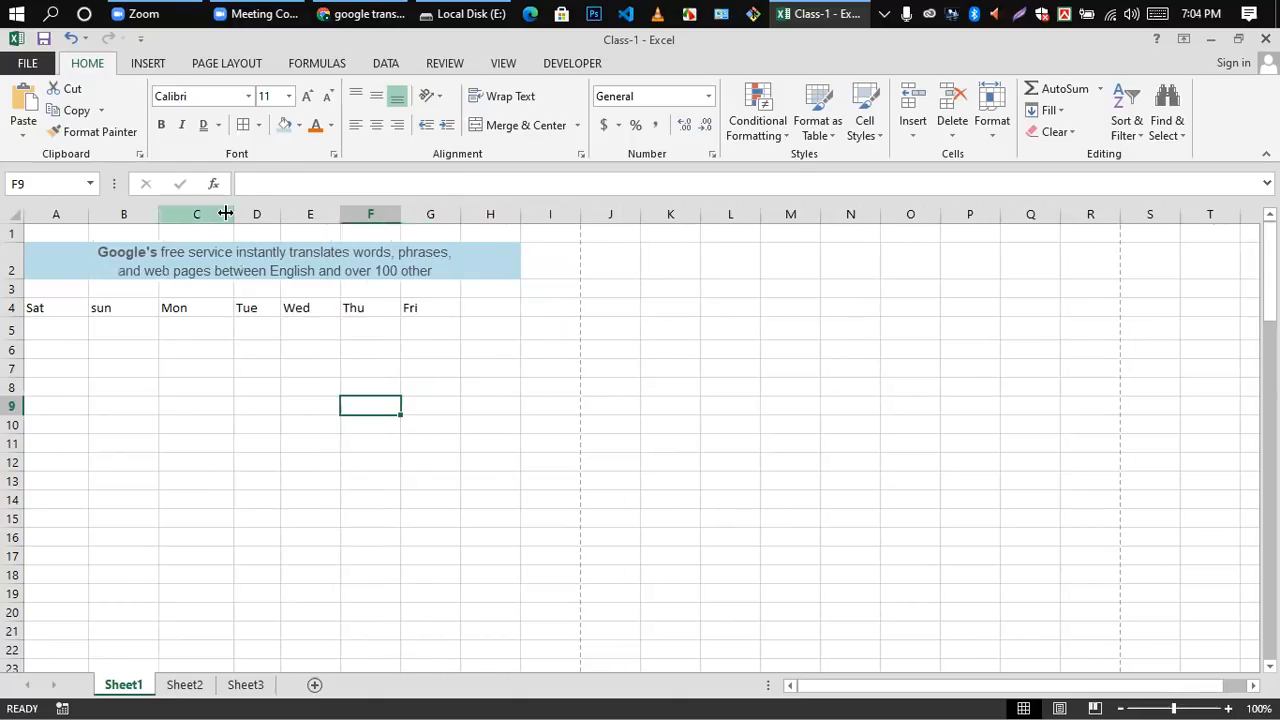
pyautogui.moveTo(237, 214); pyautogui.dragTo(199, 254)
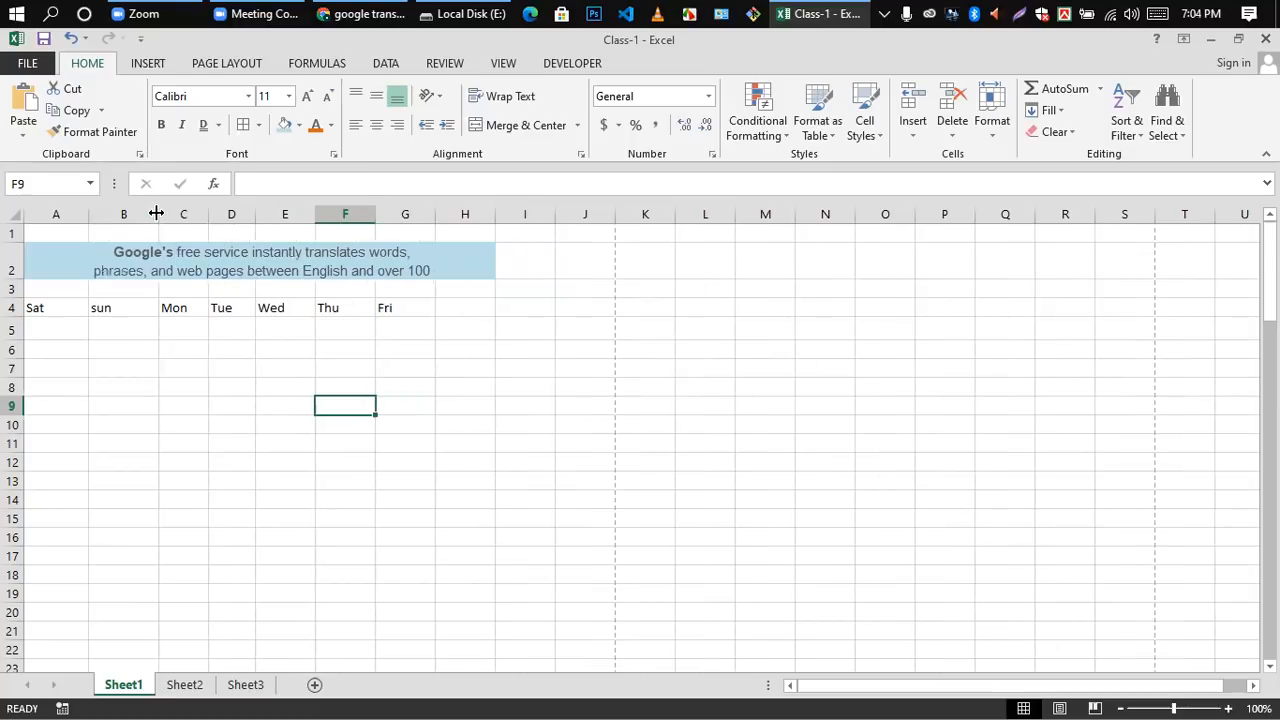
# Step: Narrow column B to fit its weekday name and clear the weekday names from cells A4 through G4
pyautogui.moveTo(156, 214); pyautogui.dragTo(127, 214)
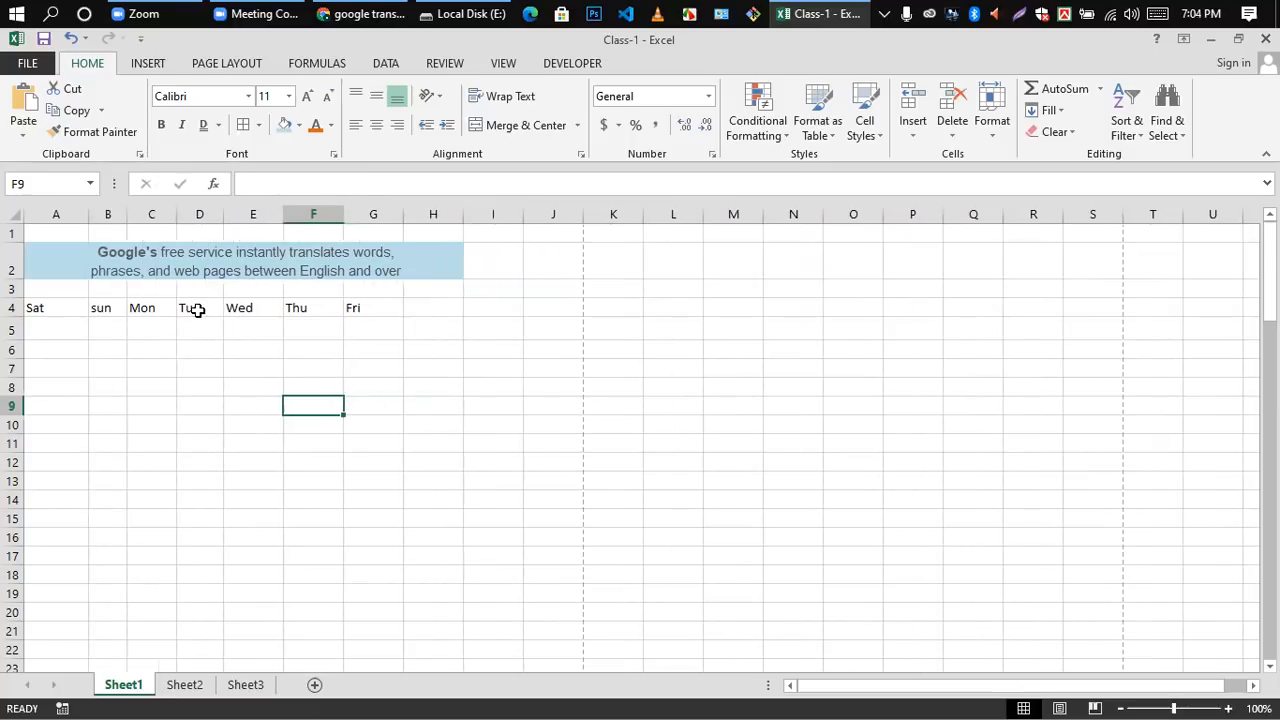
pyautogui.moveTo(43, 309); pyautogui.dragTo(349, 306)
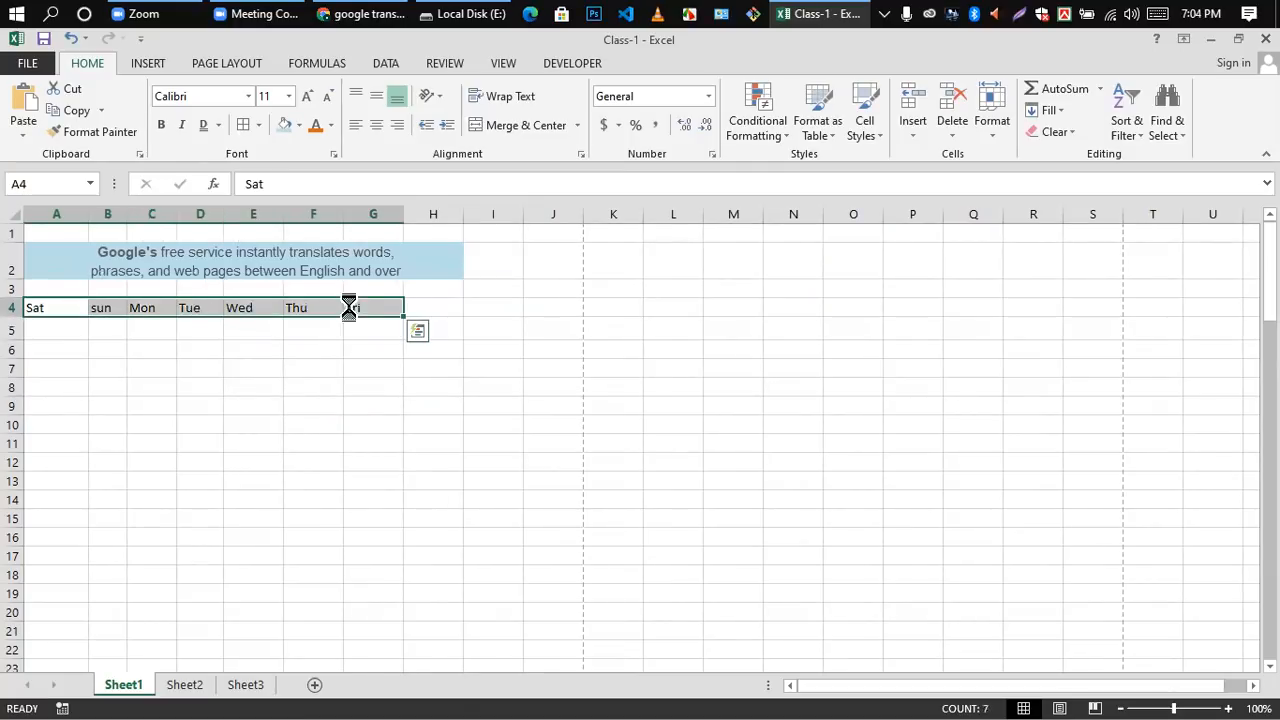
pyautogui.press('Delete')
# Step: Enter the month names Jan in cell A4 and Feb in cell B4
pyautogui.doubleClick(74, 307)
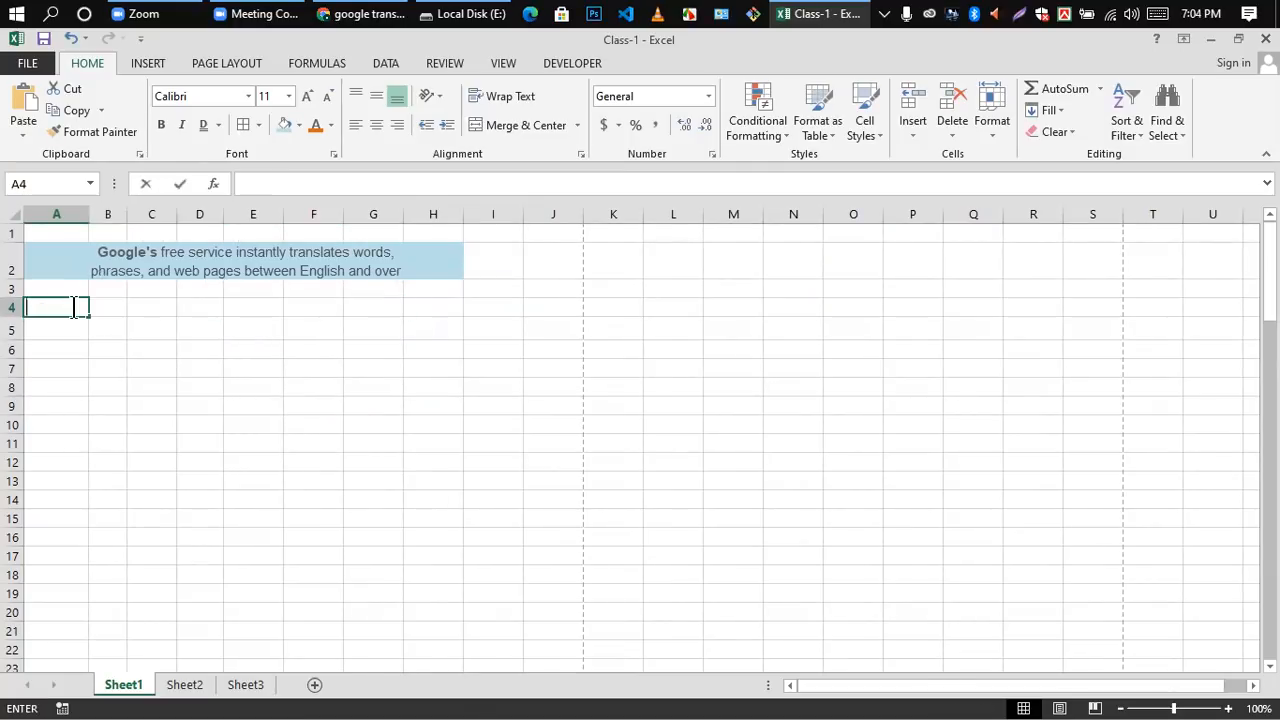
pyautogui.write('Jun')
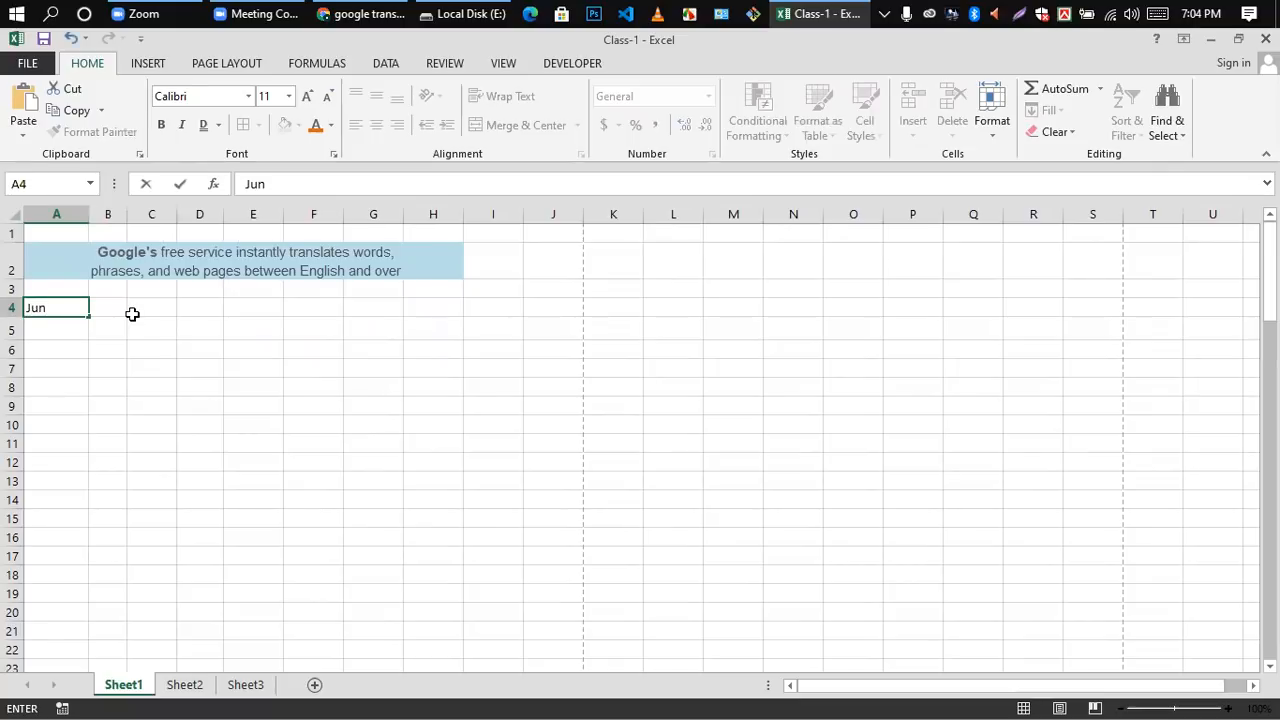
pyautogui.doubleClick(111, 307)
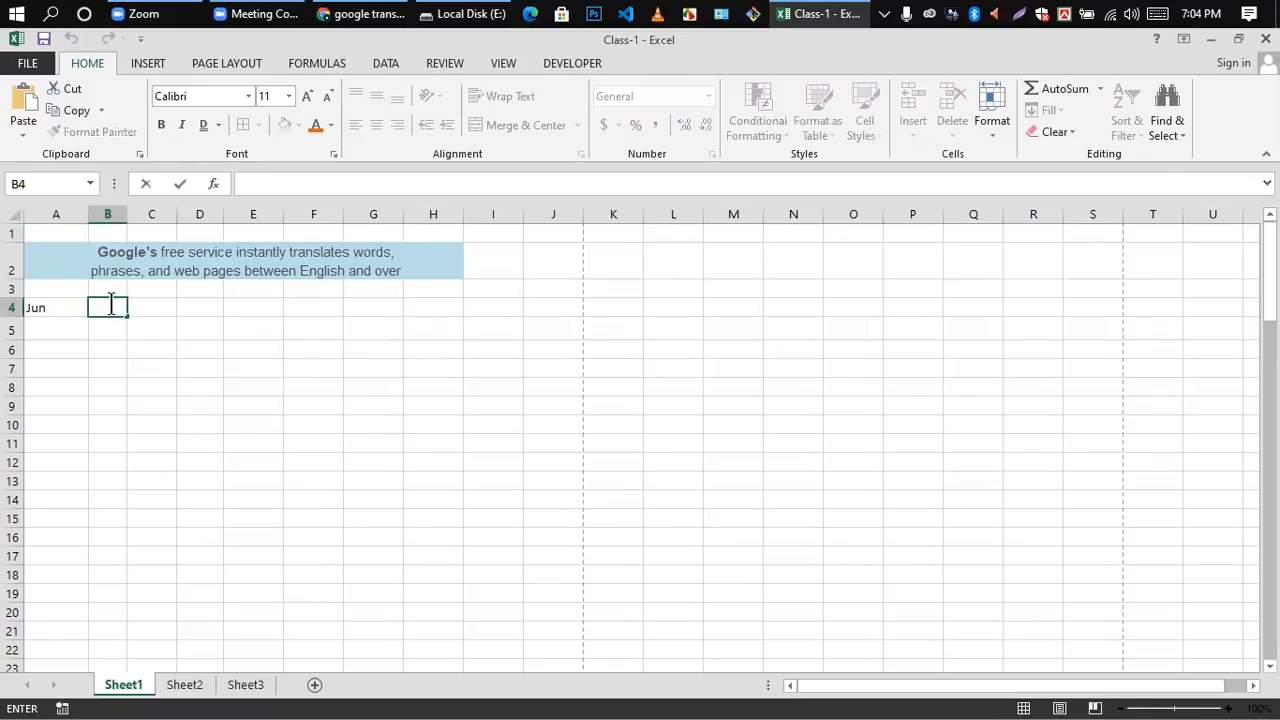
pyautogui.doubleClick(61, 309)
pyautogui.press('BackSpace')
pyautogui.press('BackSpace')
pyautogui.write('a')
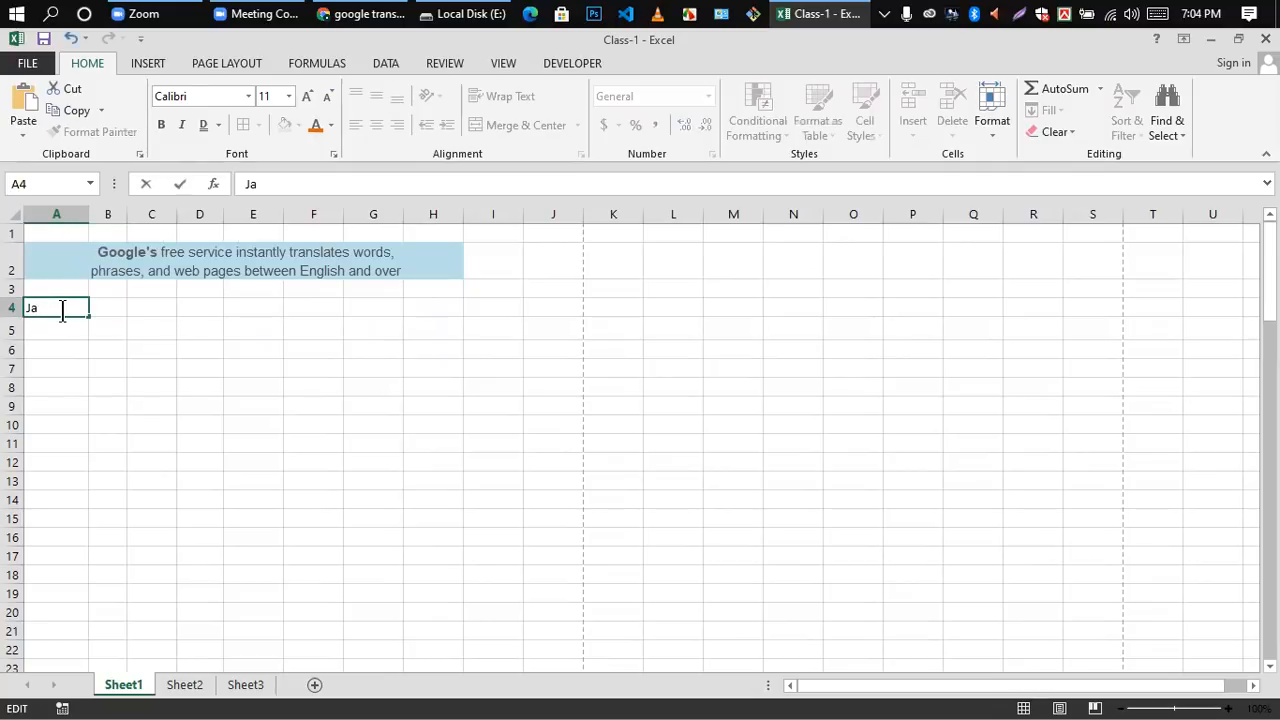
pyautogui.click(99, 307)
pyautogui.write('Feb')
pyautogui.click(117, 349)
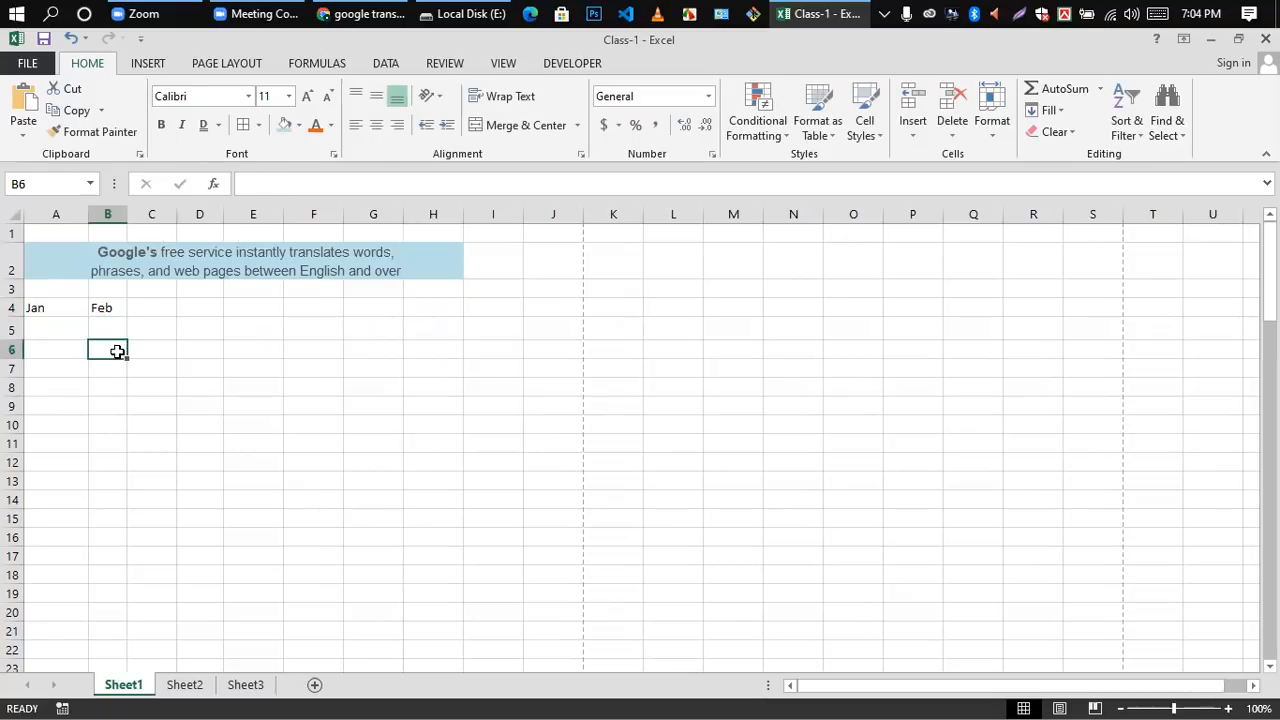
# Step: Narrow column A and AutoFill the month names from cells A4 and B4 across row 4 to Dec in cell L4
pyautogui.moveTo(88, 214); pyautogui.dragTo(60, 214)
pyautogui.moveTo(29, 307); pyautogui.dragTo(677, 307)
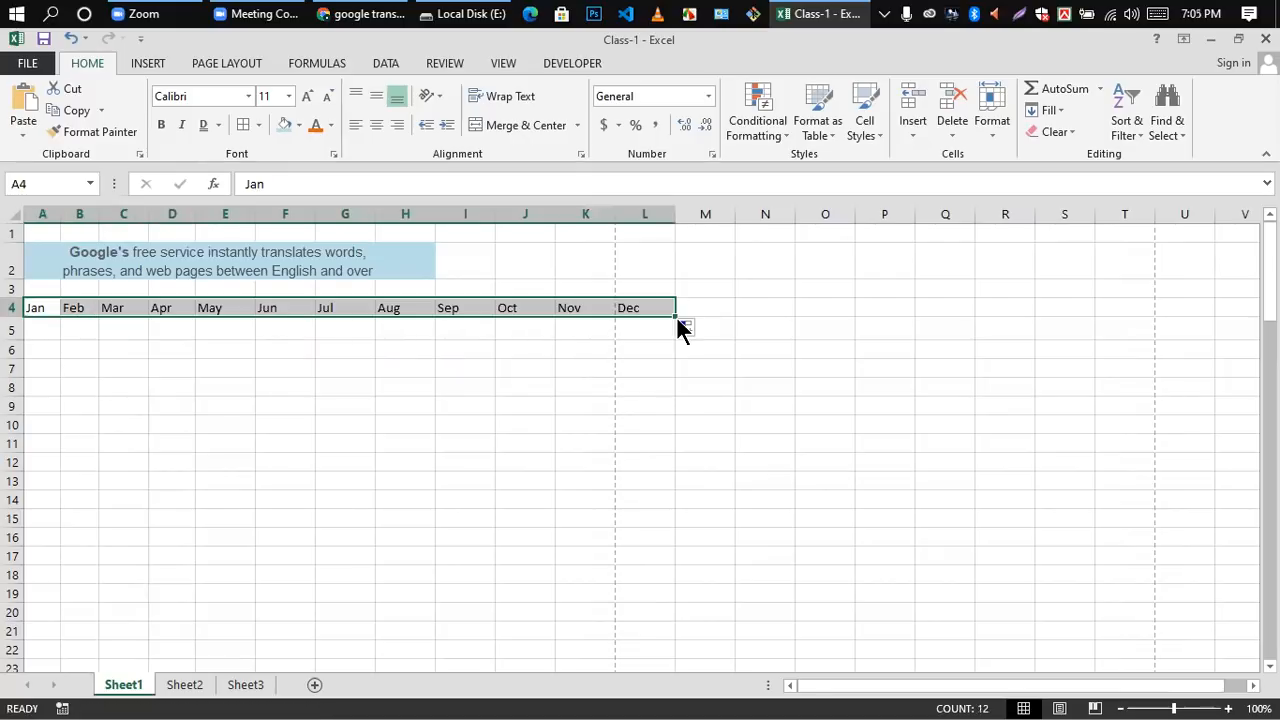
pyautogui.click(385, 385)
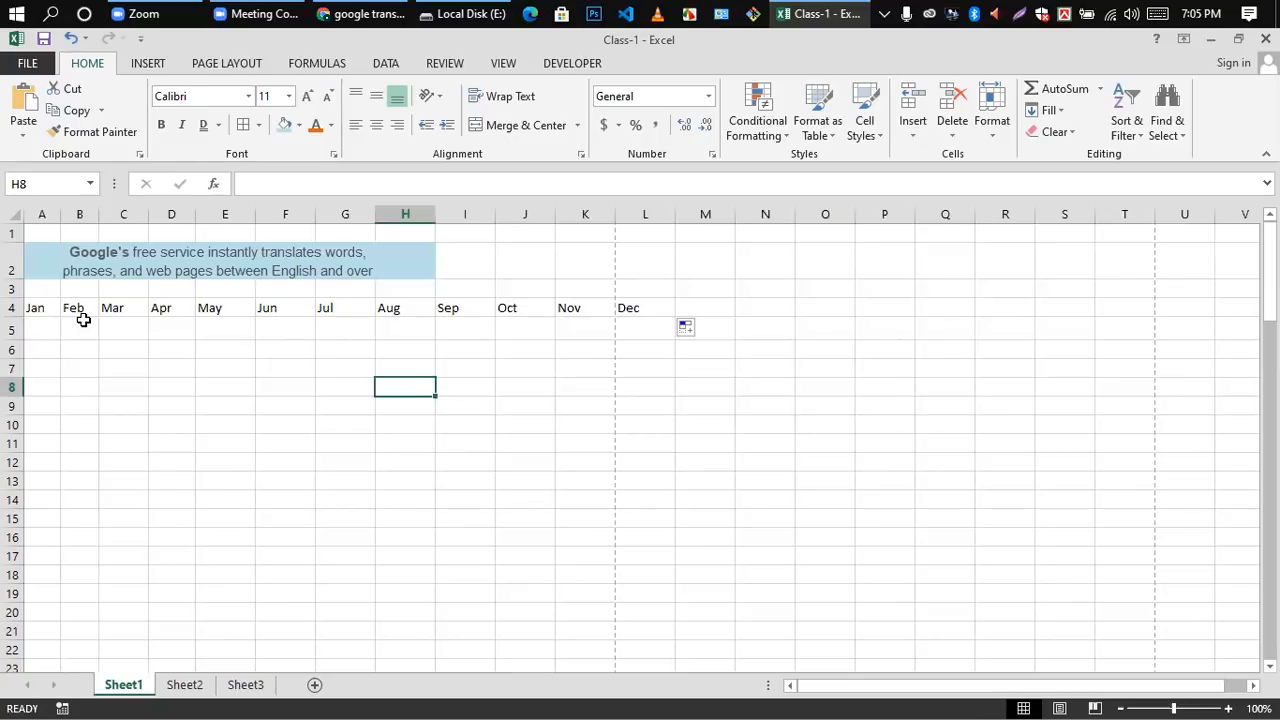
# Step: Clear the month names from cells A4 through L4
pyautogui.moveTo(34, 309); pyautogui.dragTo(625, 310)
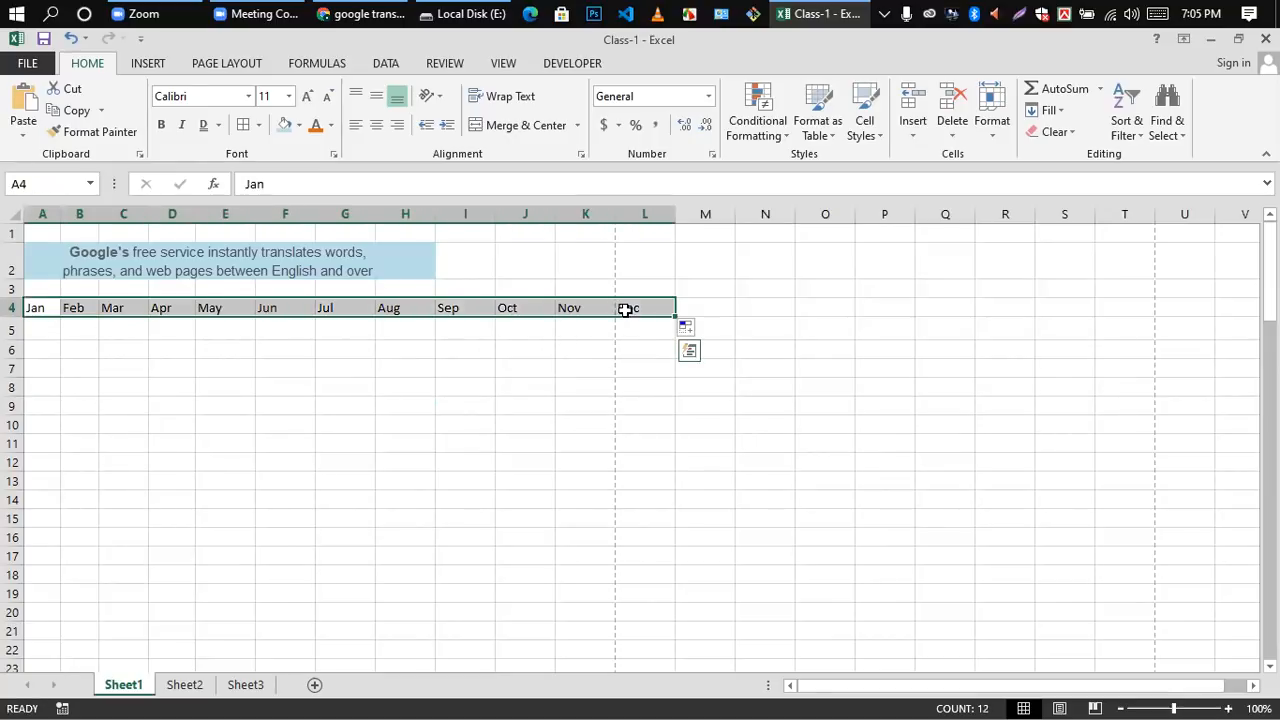
pyautogui.press('Delete')
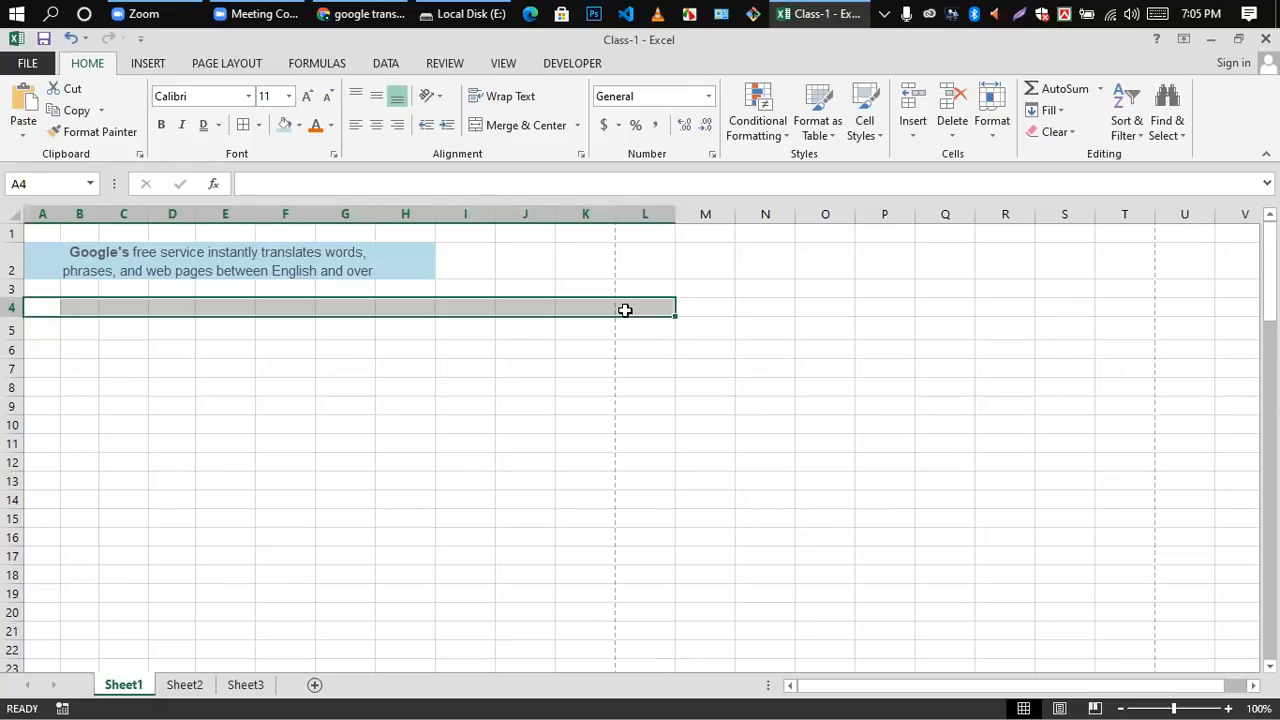
pyautogui.click(514, 403)
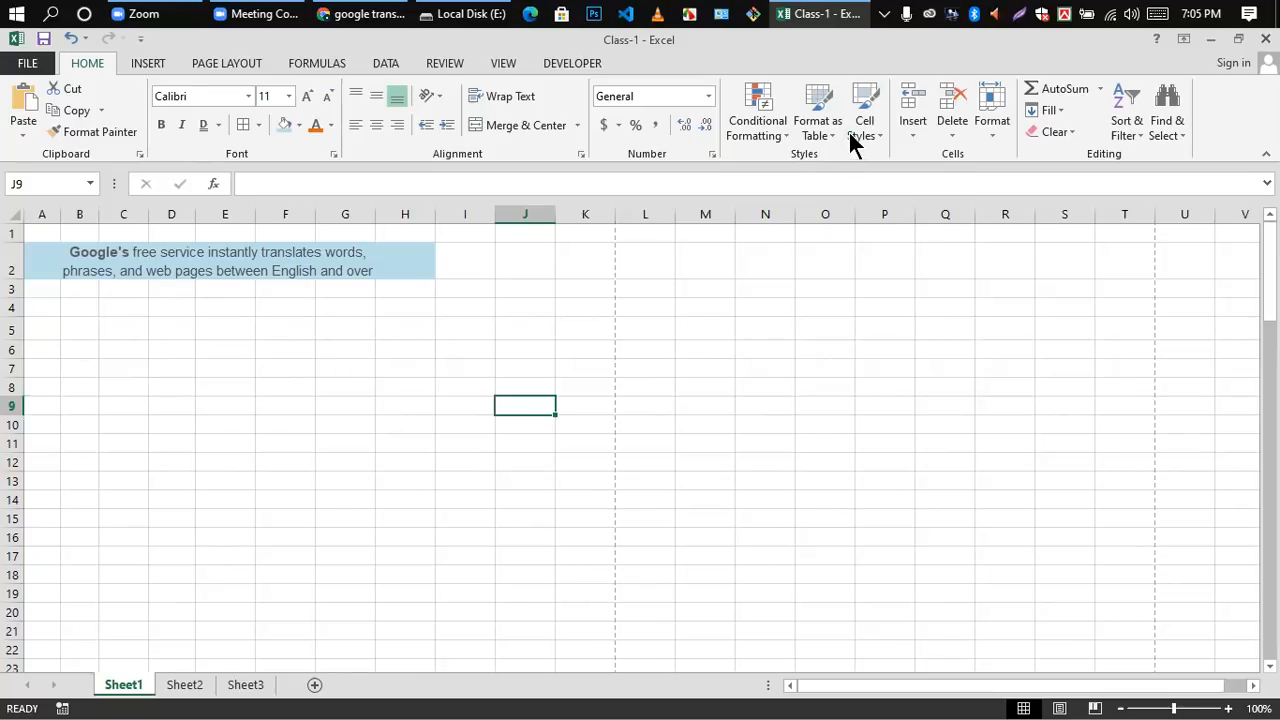
# Step: Format cell J9 as a table in a light green banded style and extend the table down to row 16
pyautogui.click(812, 105)
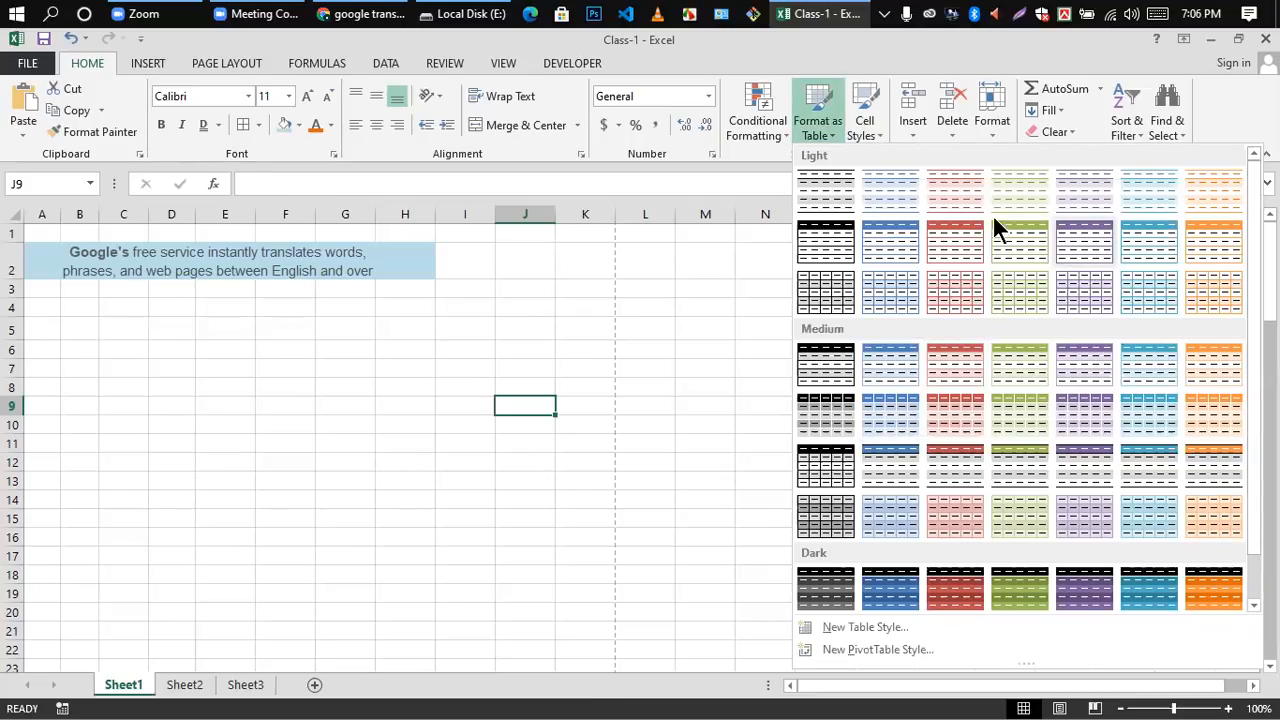
pyautogui.click(1021, 190)
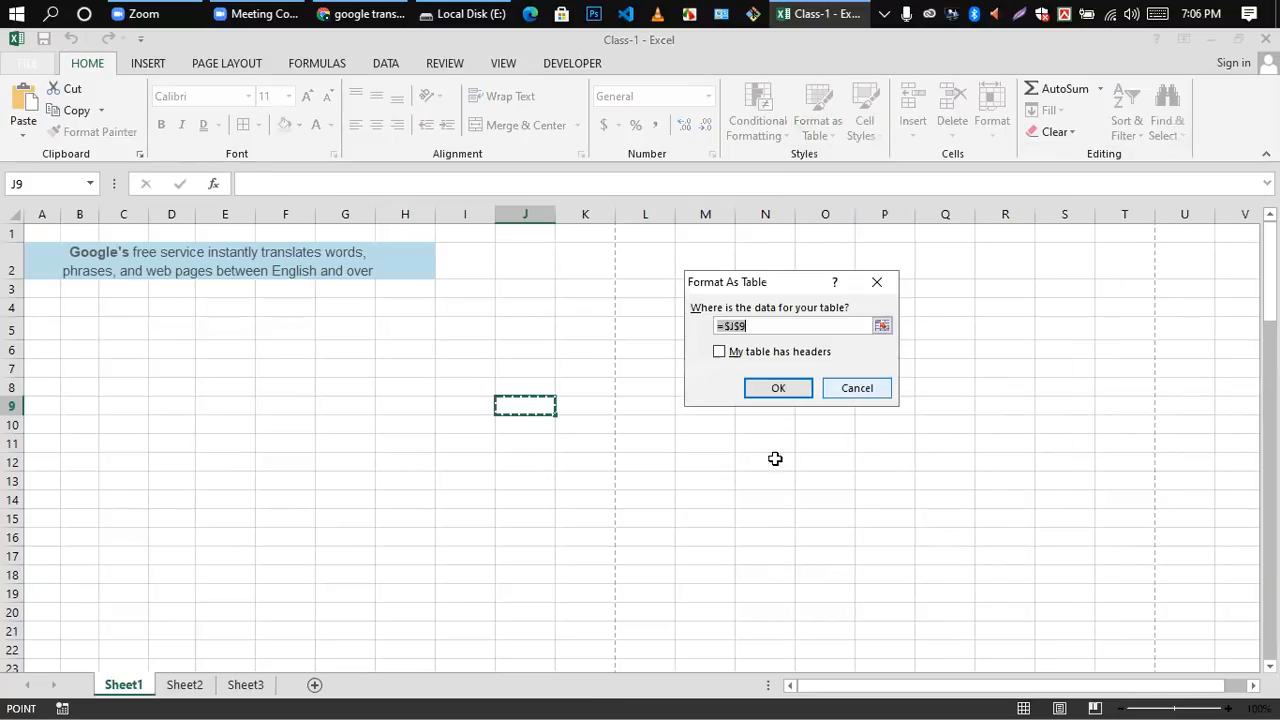
pyautogui.click(775, 388)
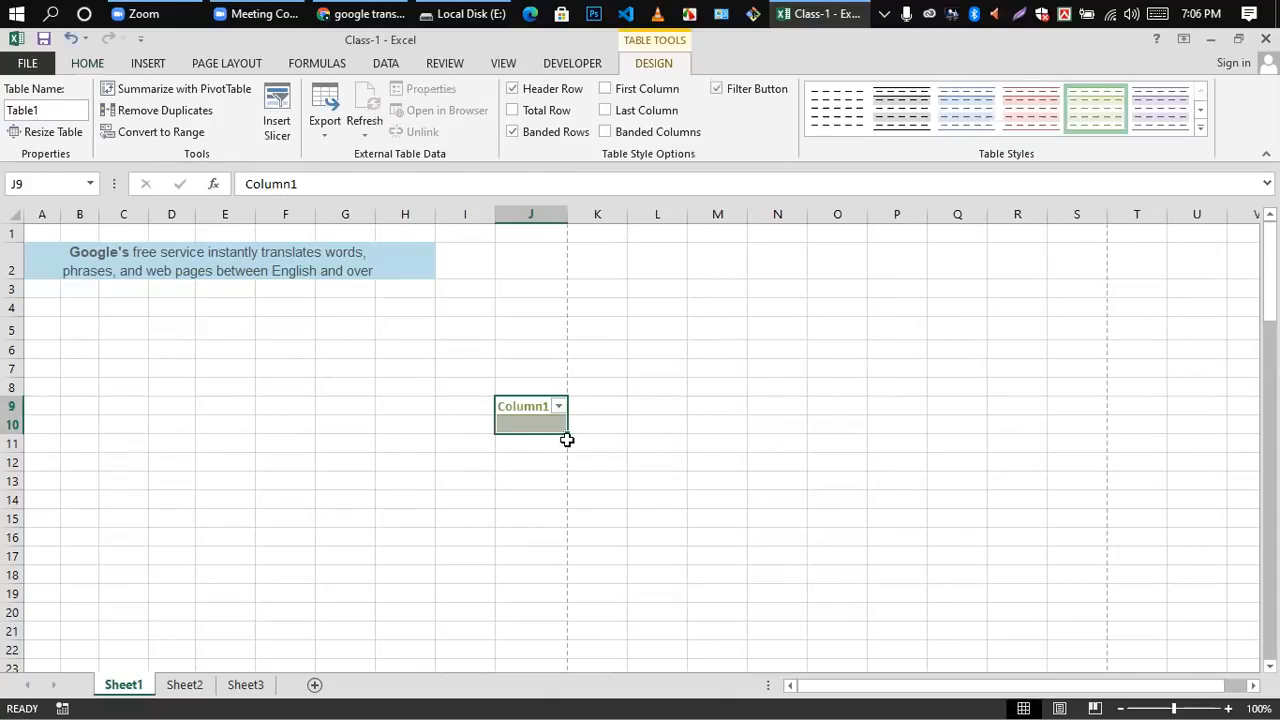
pyautogui.moveTo(567, 431); pyautogui.dragTo(567, 541)
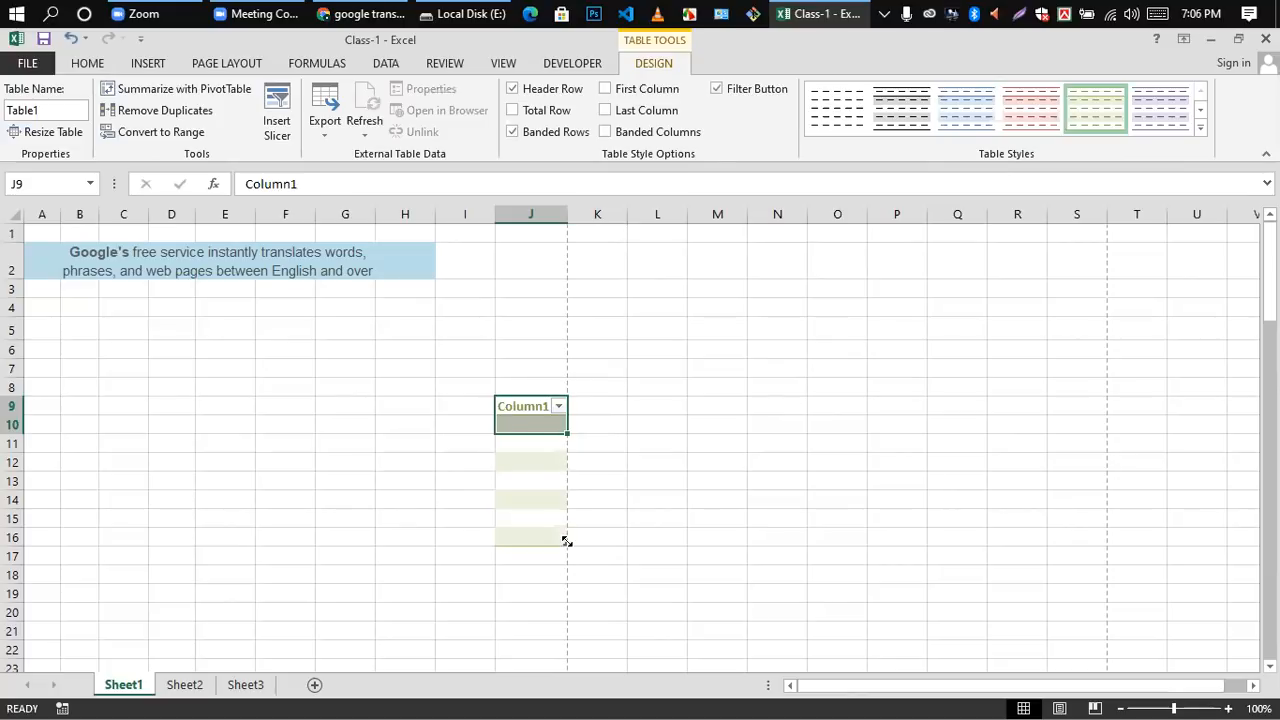
# Step: Replace the table's header text in cell J9 with Phon
pyautogui.click(547, 404)
pyautogui.doubleClick(547, 404)
pyautogui.press('BackSpace')
pyautogui.press('BackSpace')
pyautogui.press('BackSpace')
pyautogui.press('BackSpace')
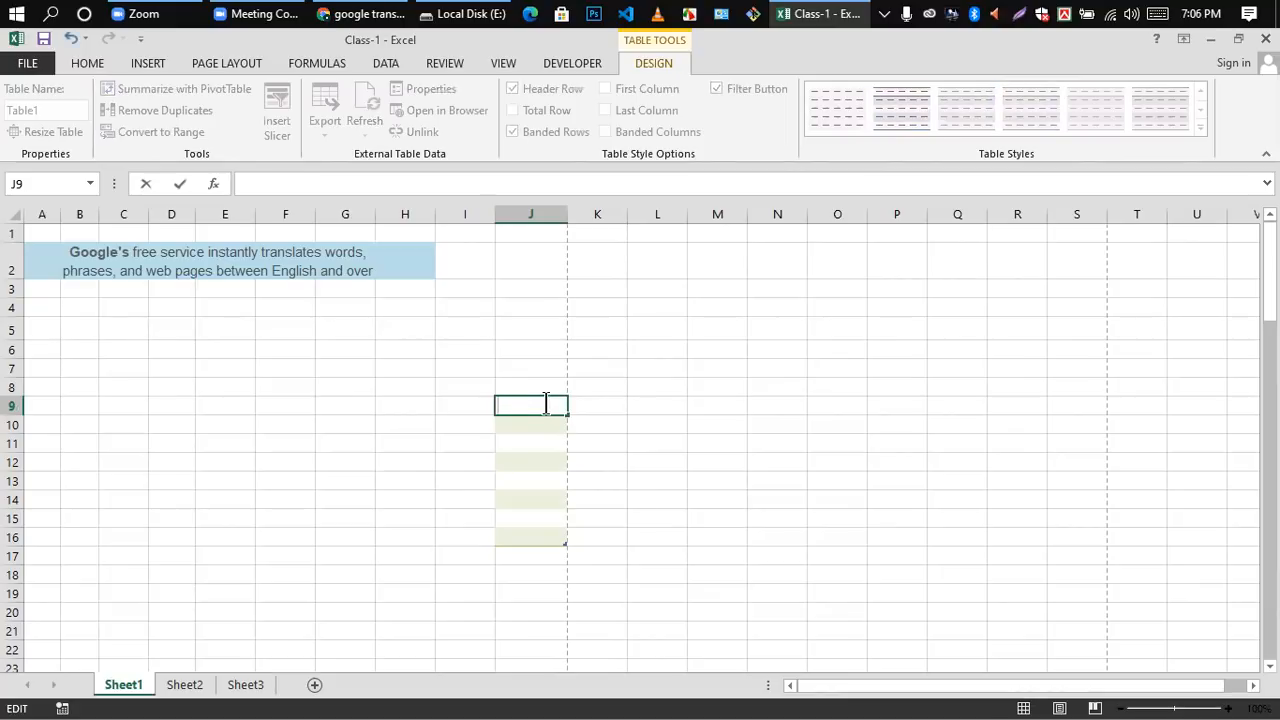
pyautogui.write('Phone')
pyautogui.click(690, 461)
# Step: Delete the single-column table in column J by clearing cells J8 through J16
pyautogui.scroll(-1, 547, 508)
pyautogui.scroll(1, 546, 508)
pyautogui.moveTo(513, 390); pyautogui.dragTo(523, 534)
pyautogui.press('Delete')
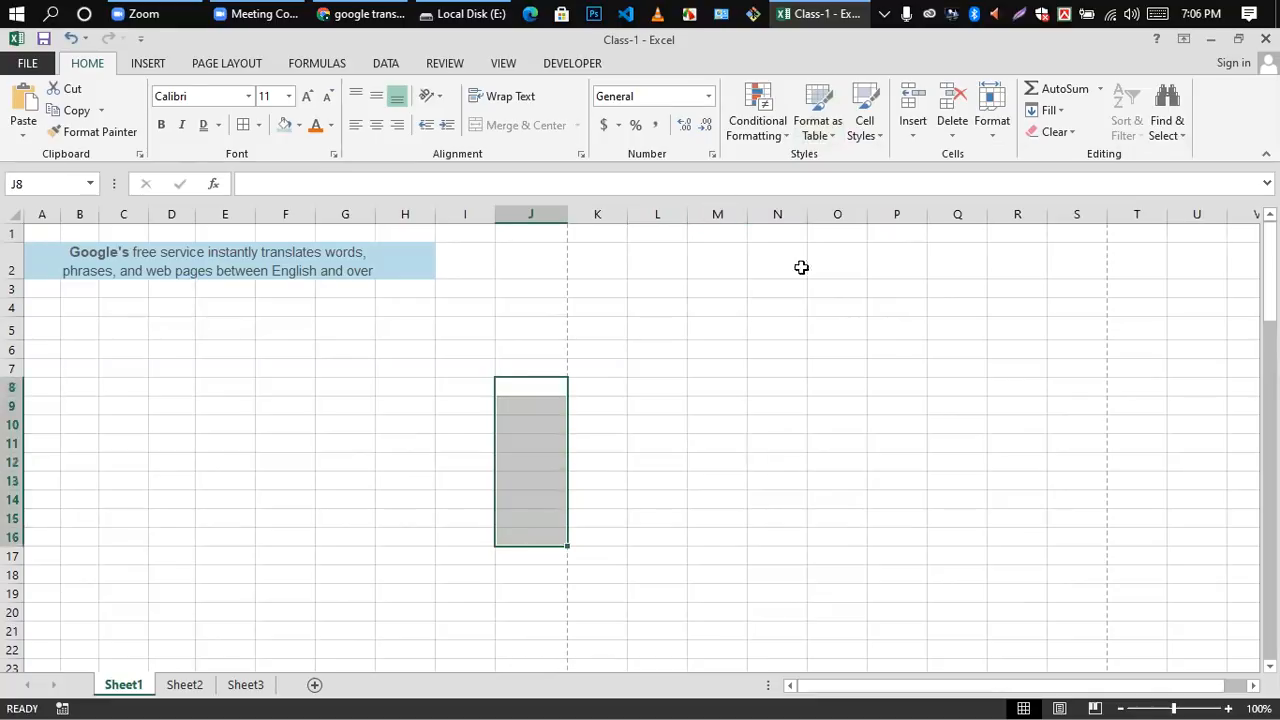
# Step: Format cells B5 through I16 as a table in a medium blue banded style
pyautogui.click(826, 130)
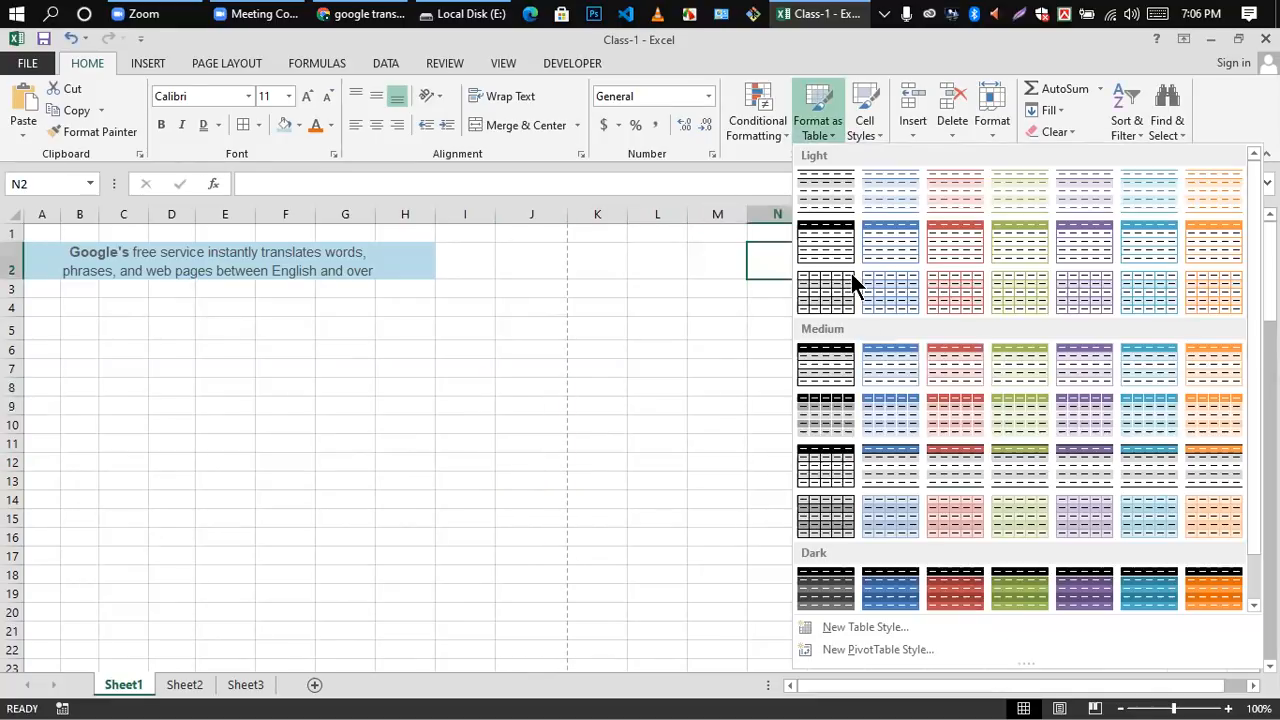
pyautogui.click(74, 346)
pyautogui.moveTo(69, 324); pyautogui.dragTo(447, 541)
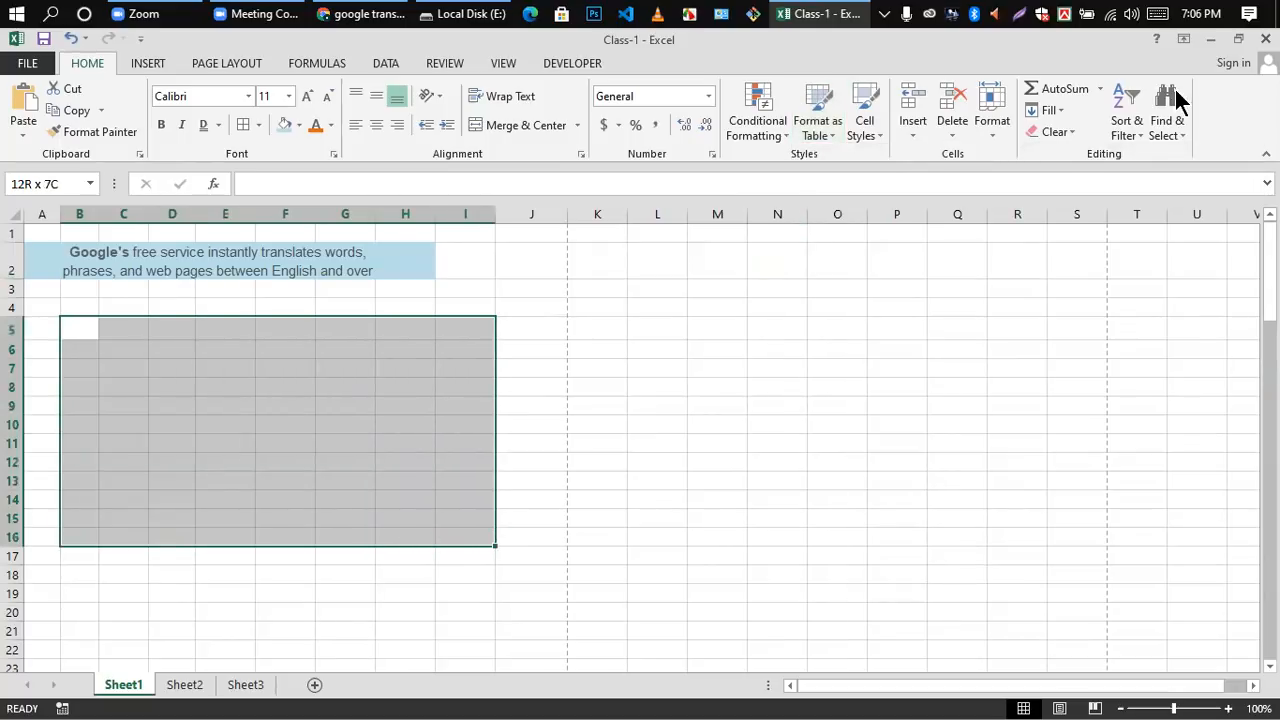
pyautogui.click(828, 130)
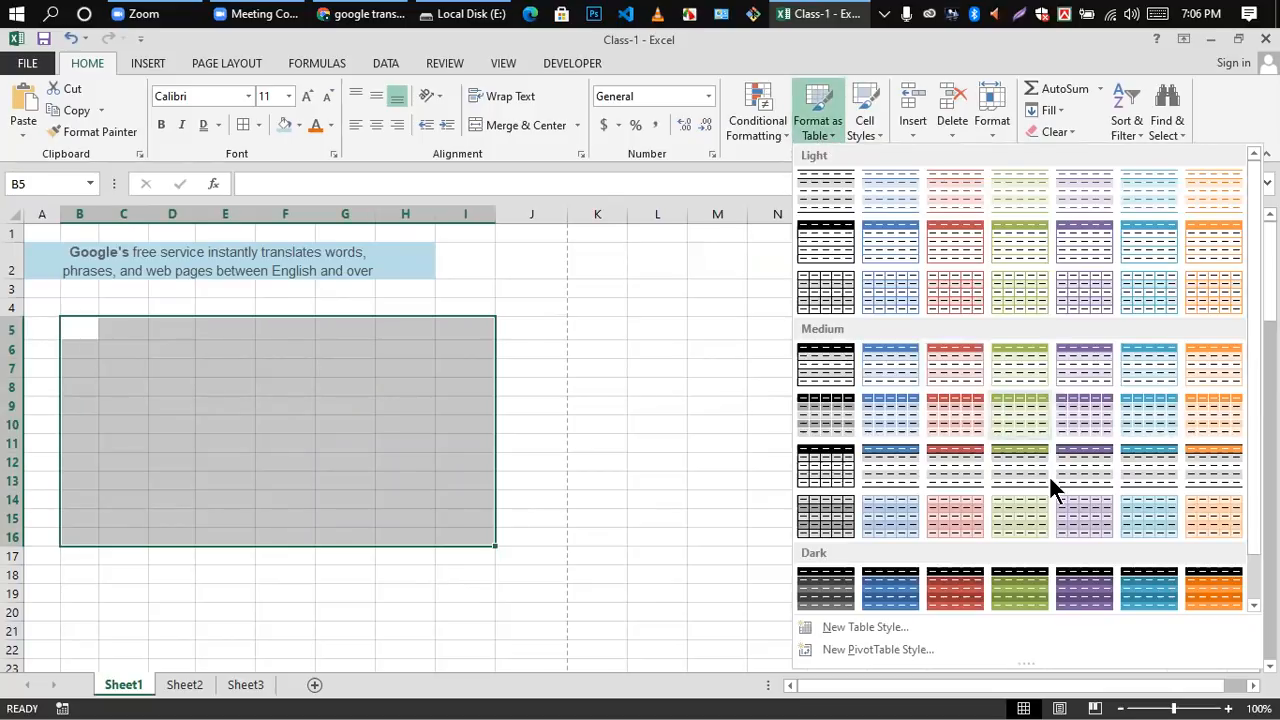
pyautogui.click(887, 411)
pyautogui.click(756, 390)
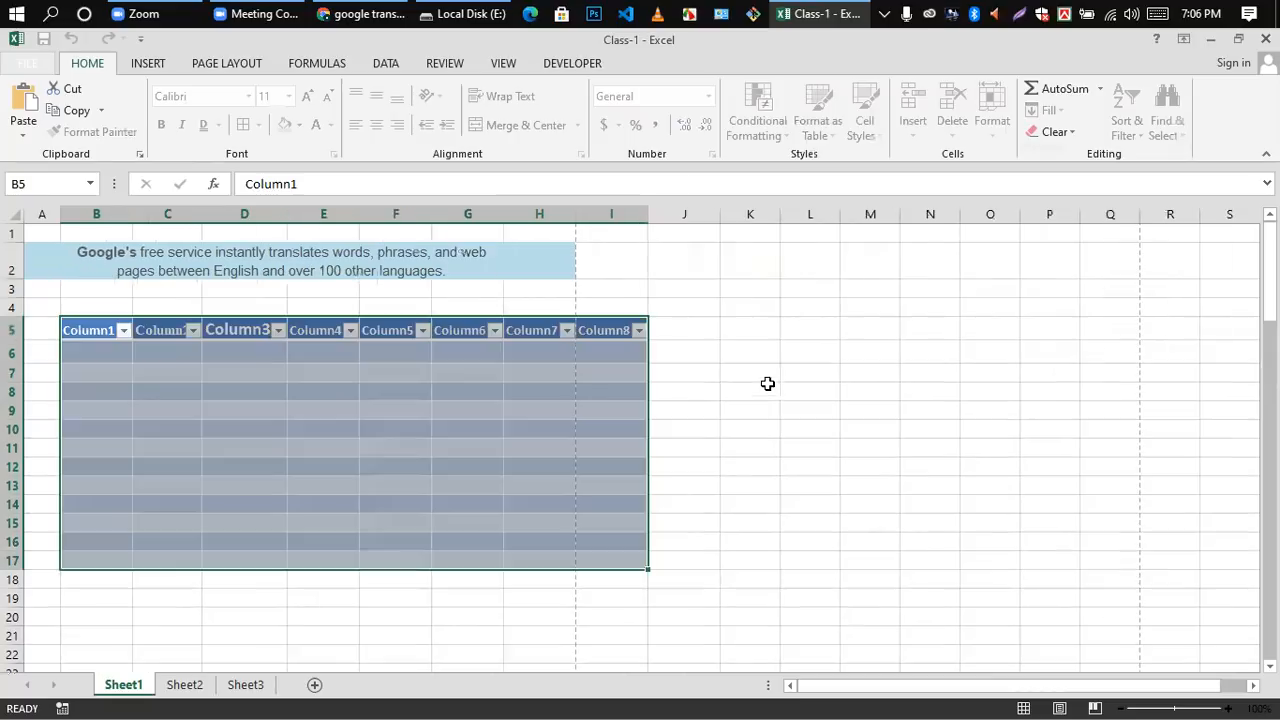
pyautogui.click(786, 393)
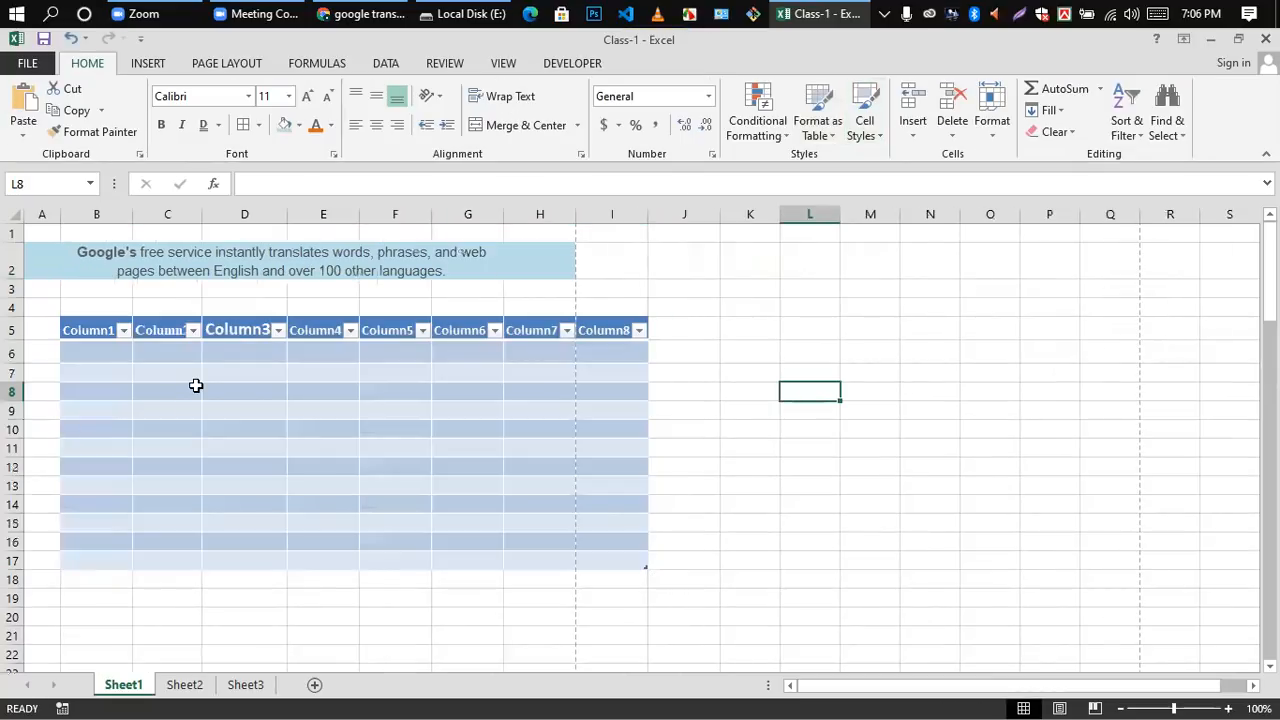
# Step: Try to clear the header text of the table's first column in cell B5
pyautogui.doubleClick(112, 331)
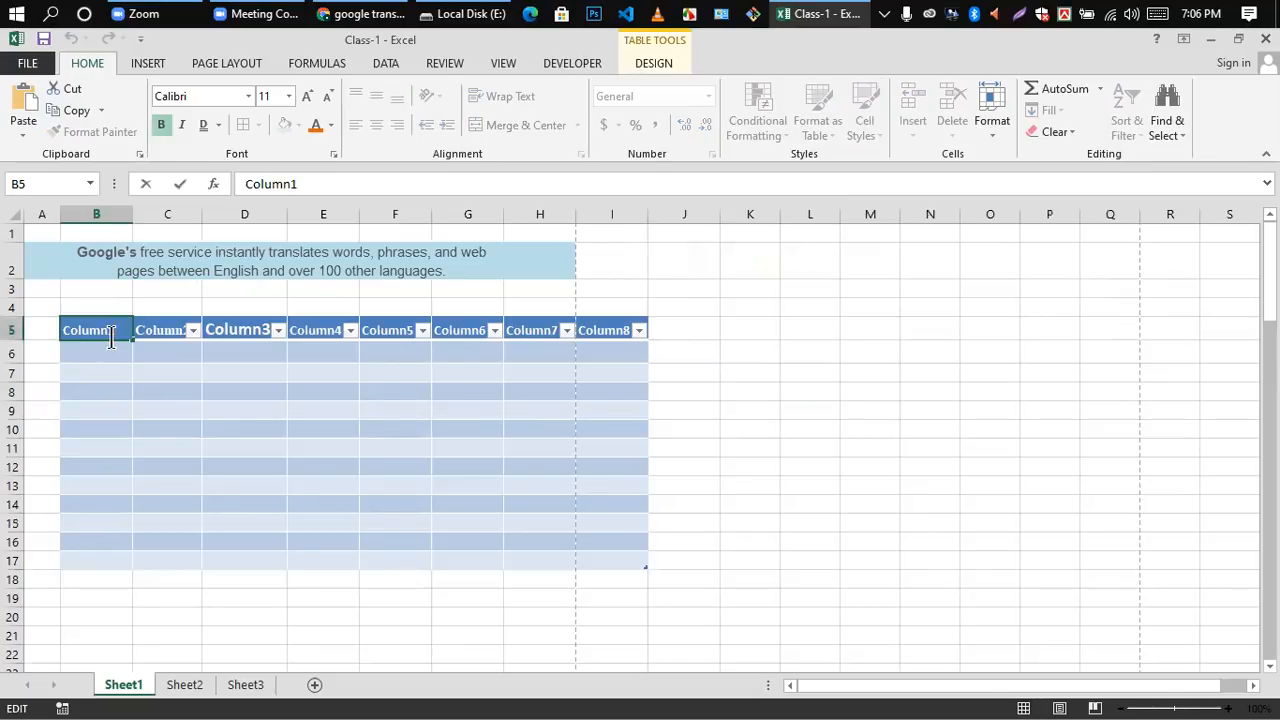
pyautogui.press('BackSpace')
pyautogui.press('BackSpace')
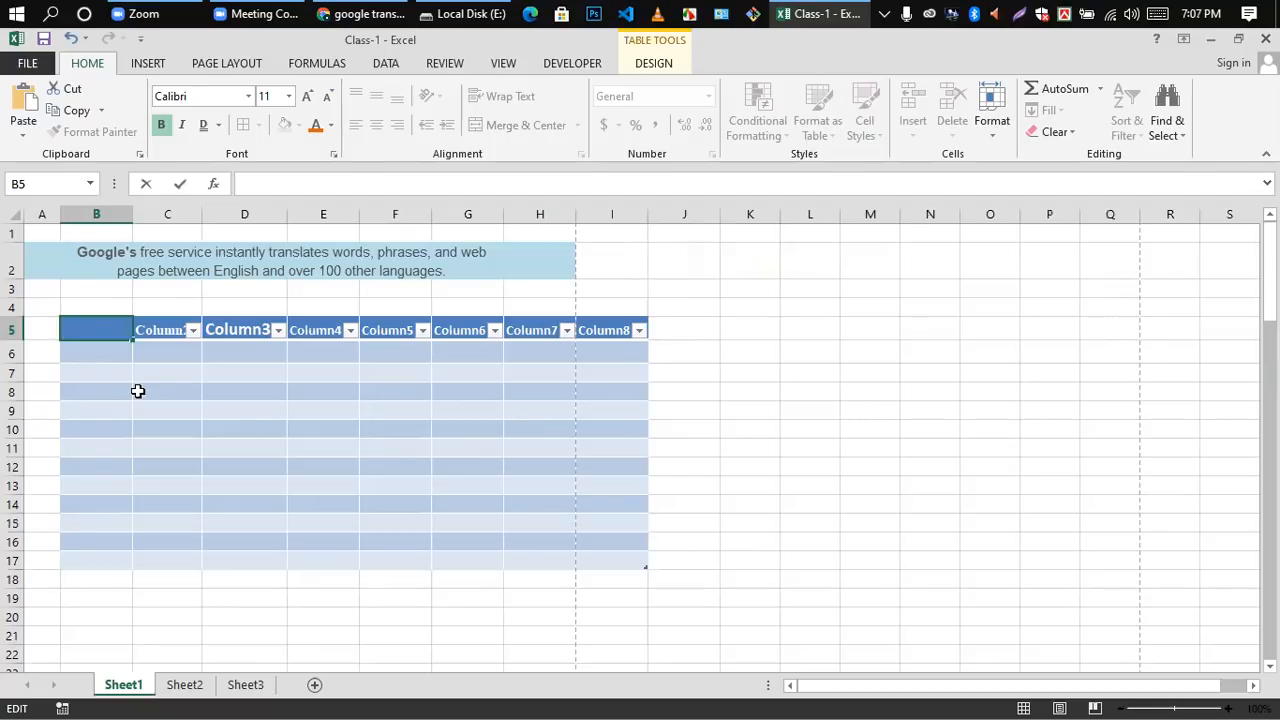
pyautogui.click(197, 402)
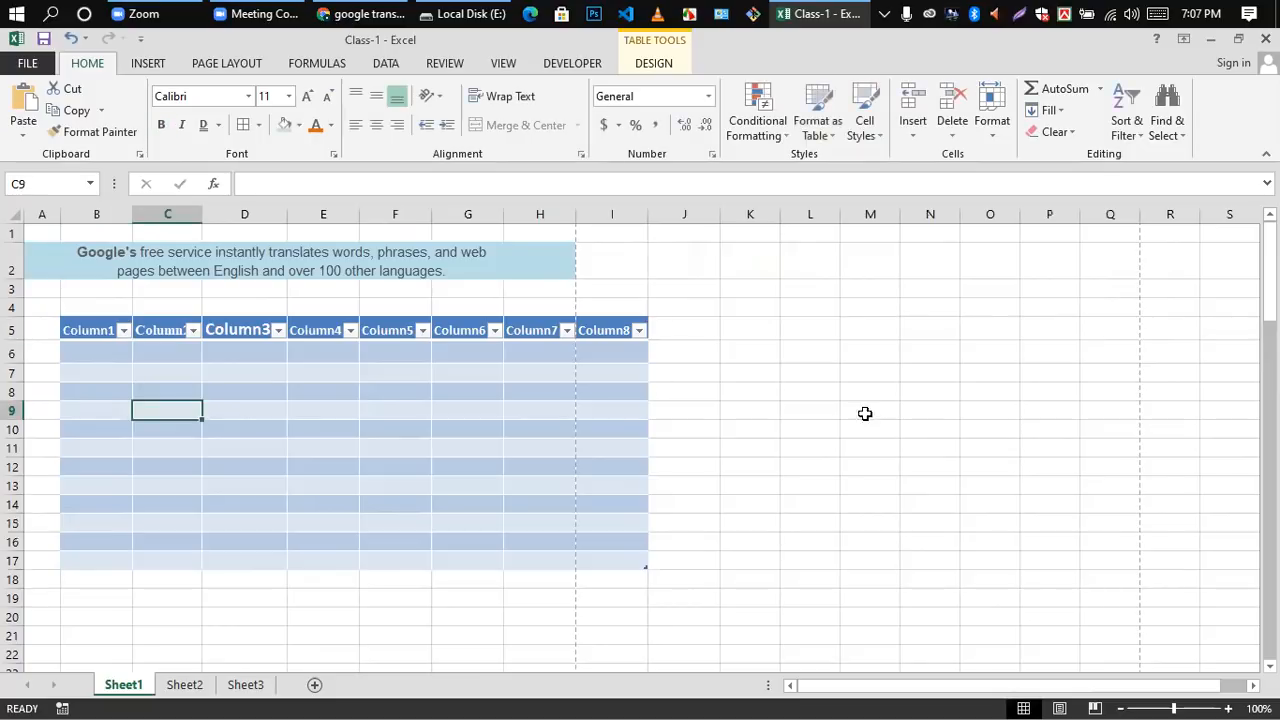
# Step: Delete the whole blue table, including its header row
pyautogui.click(762, 558)
pyautogui.moveTo(71, 330); pyautogui.dragTo(428, 554)
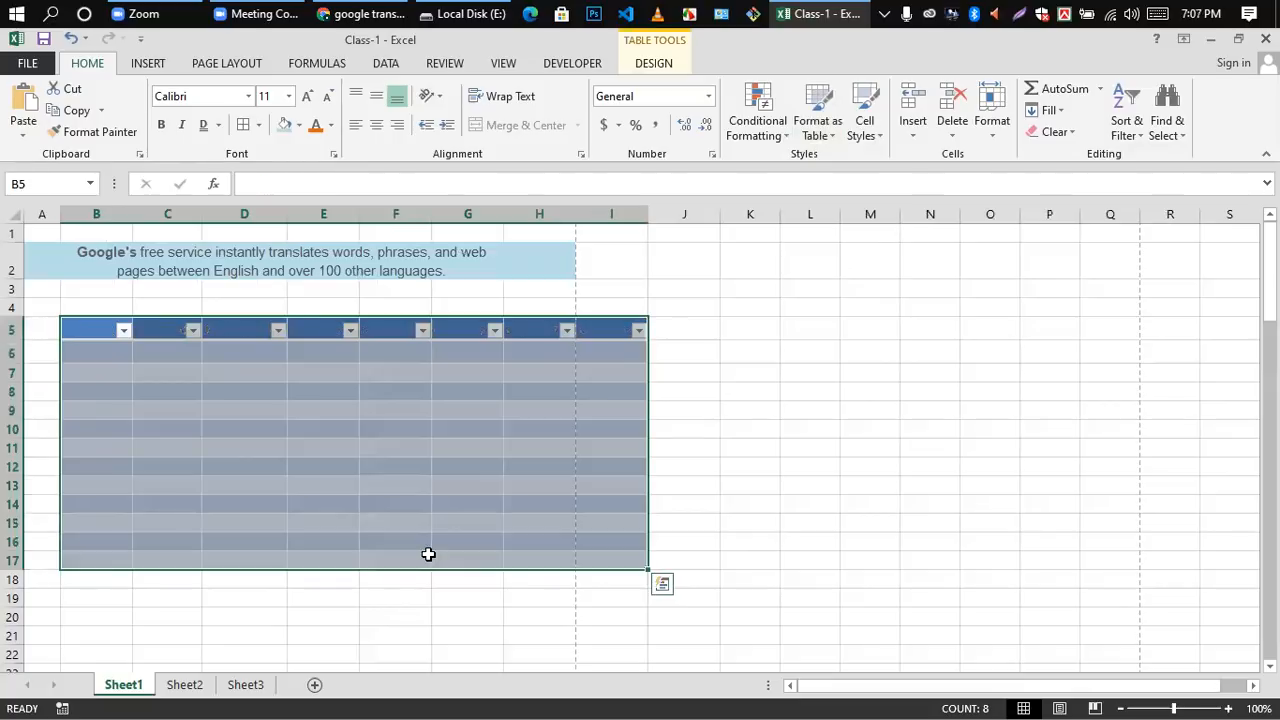
pyautogui.press('Delete')
pyautogui.click(800, 447)
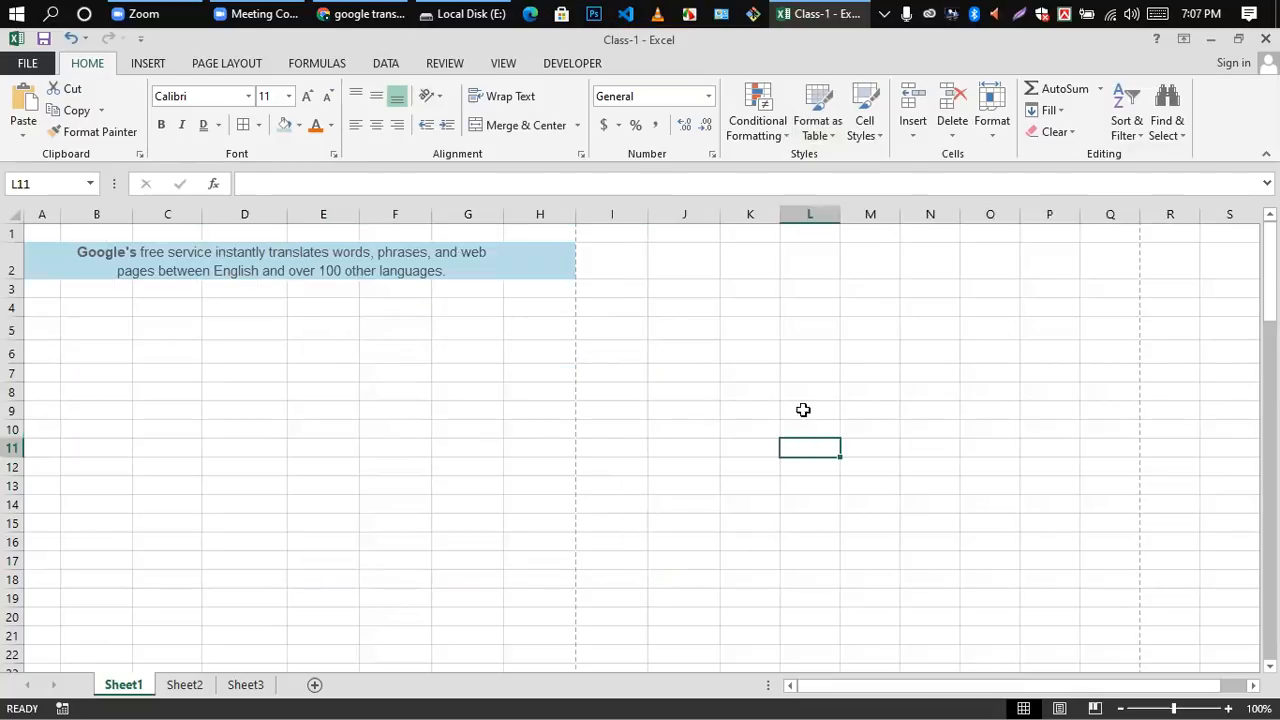
pyautogui.click(880, 137)
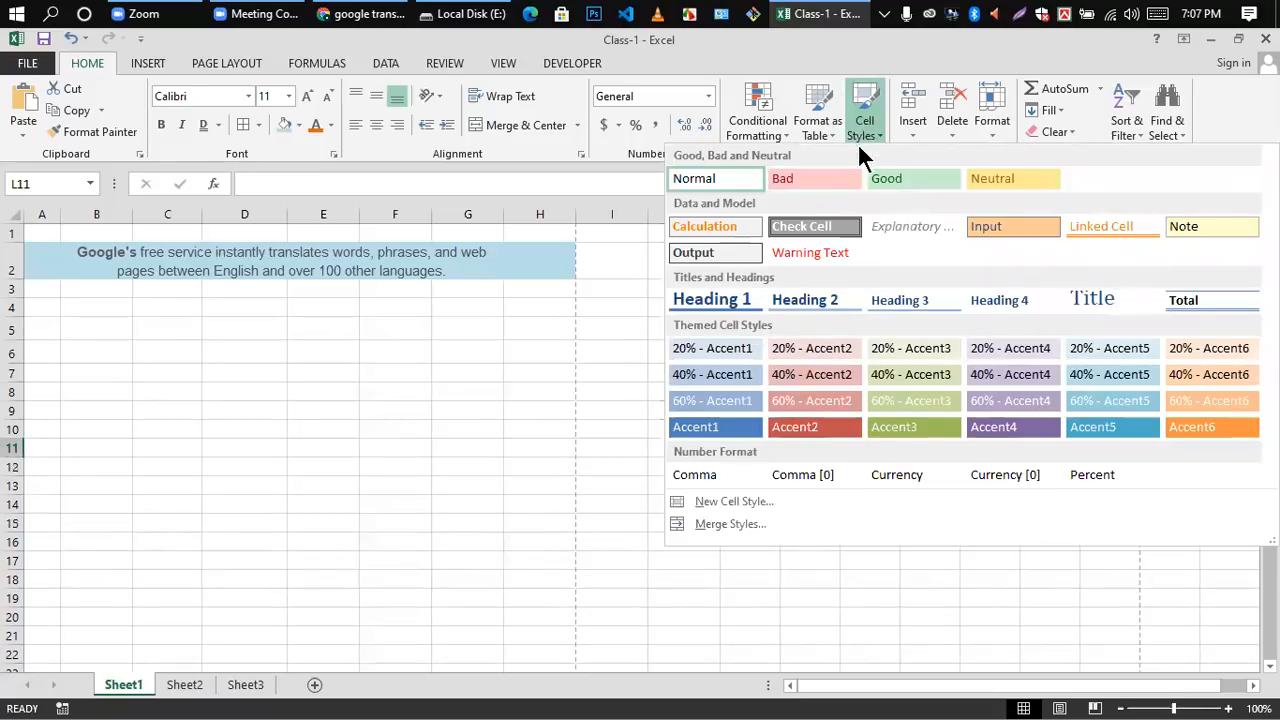
pyautogui.click(252, 494)
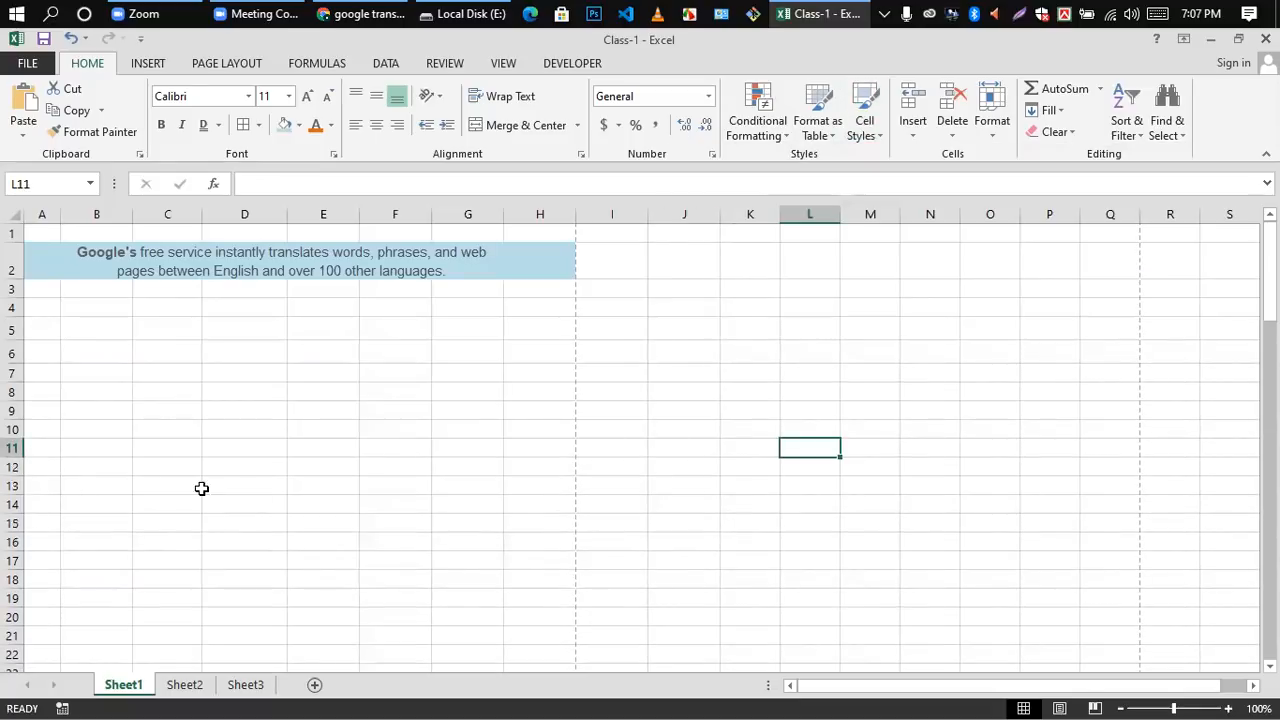
pyautogui.click(76, 368)
pyautogui.click(77, 354)
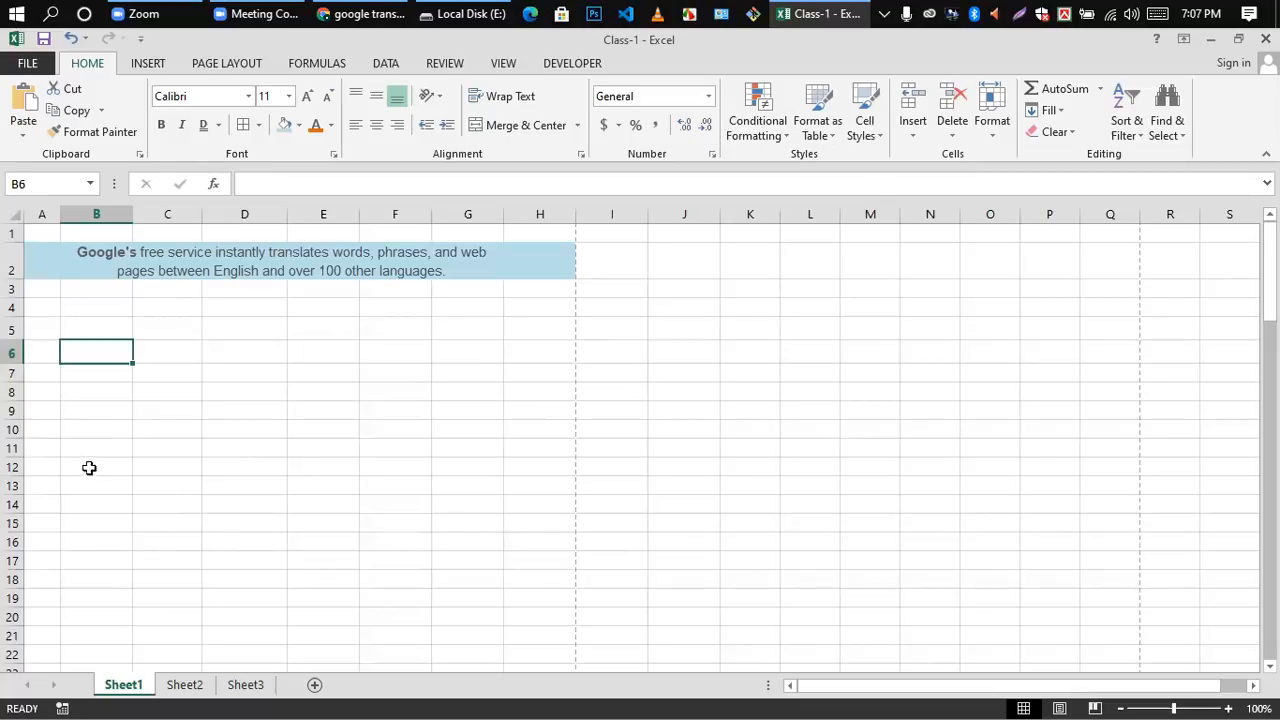
pyautogui.click(110, 435)
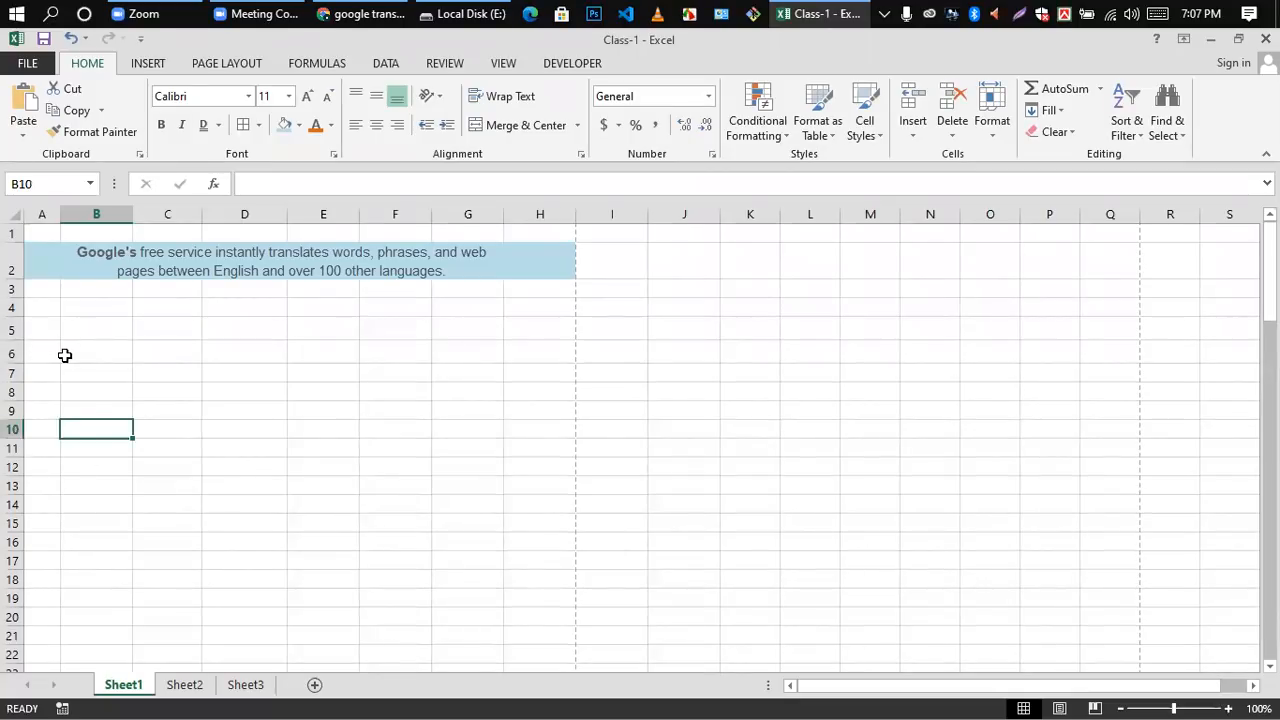
# Step: Apply the 20% - Accent2 cell style to cells B6 through H6
pyautogui.moveTo(70, 353); pyautogui.dragTo(505, 352)
pyautogui.click(871, 130)
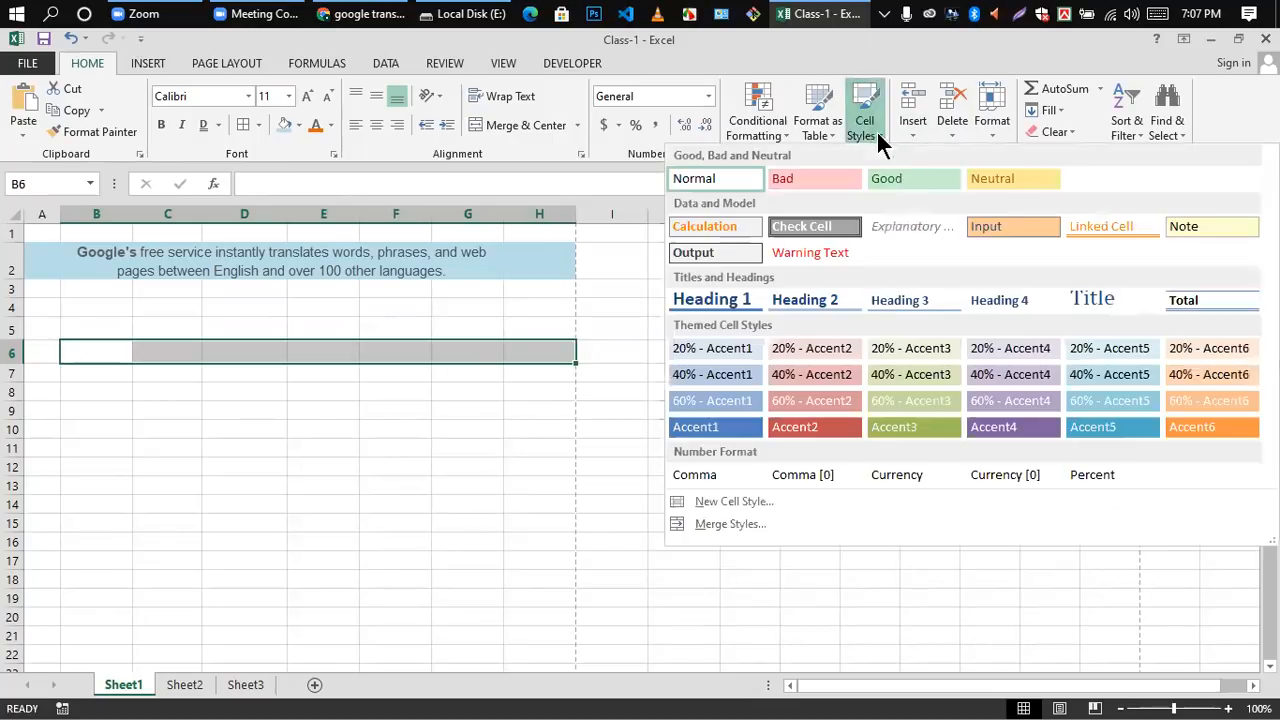
pyautogui.click(826, 349)
pyautogui.click(336, 387)
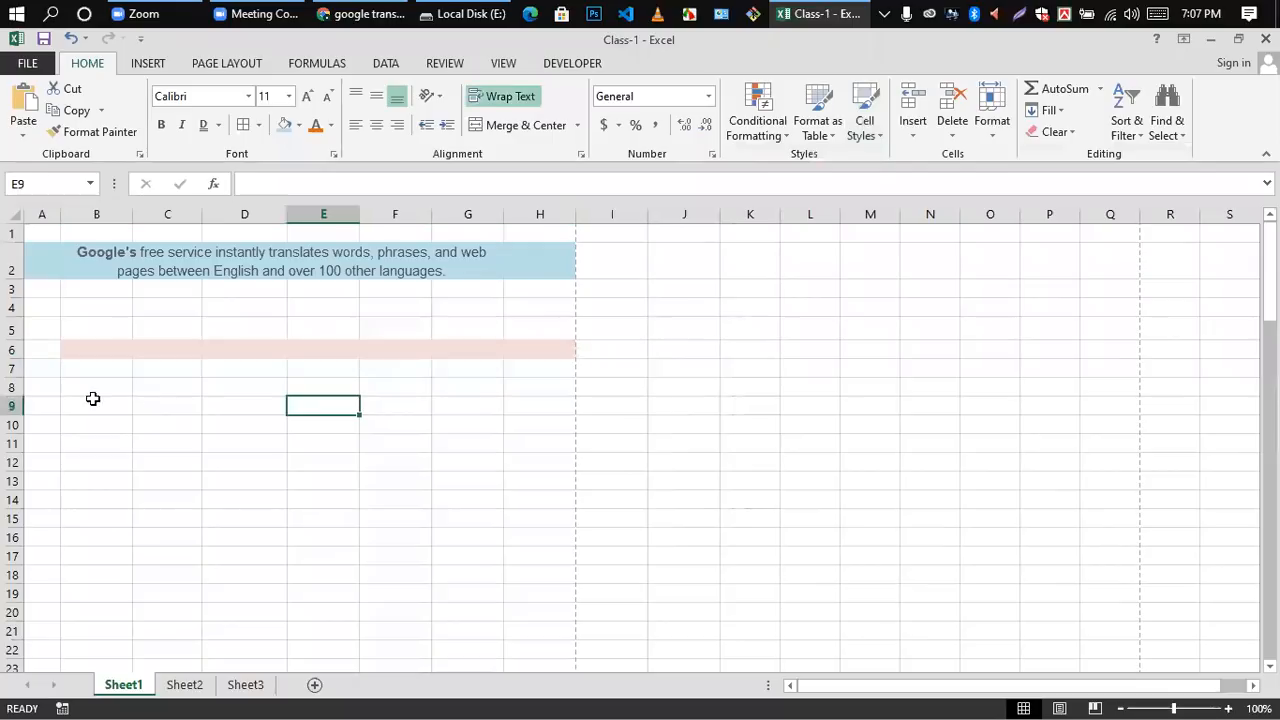
# Step: Apply the 60% - Accent6 cell style to cells B6 through H6
pyautogui.moveTo(83, 349); pyautogui.dragTo(554, 349)
pyautogui.click(878, 132)
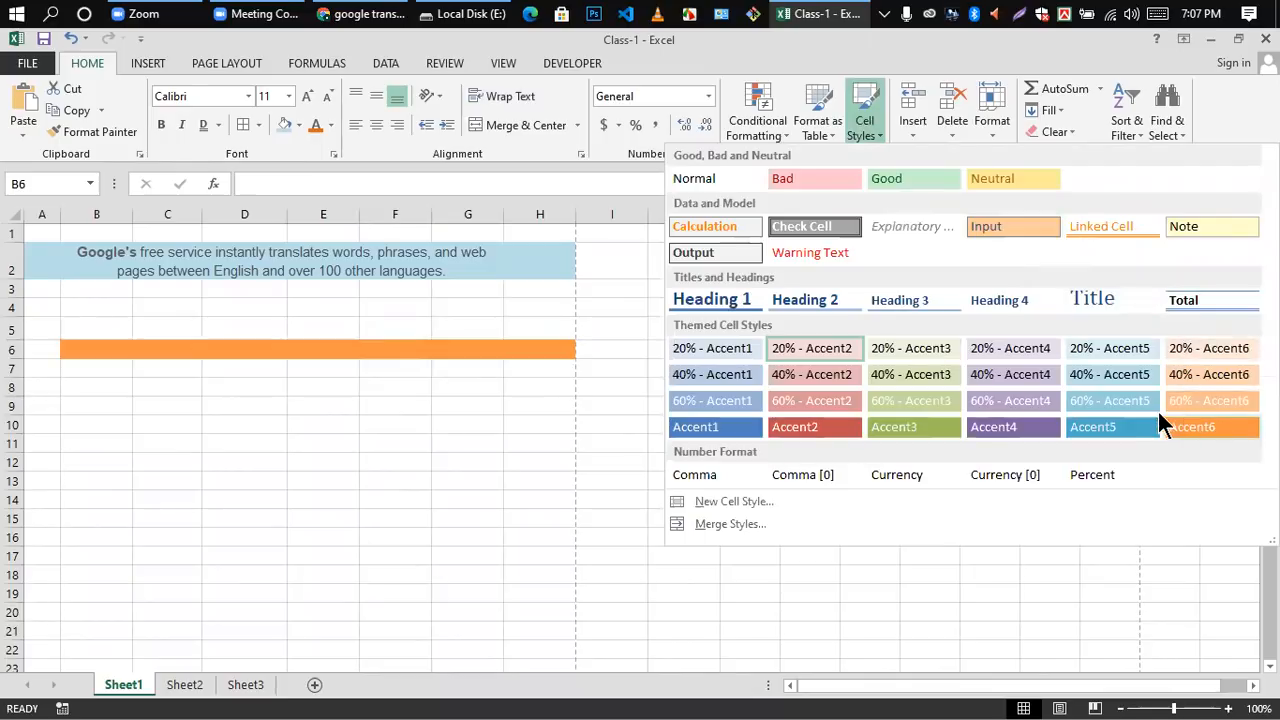
pyautogui.click(1201, 408)
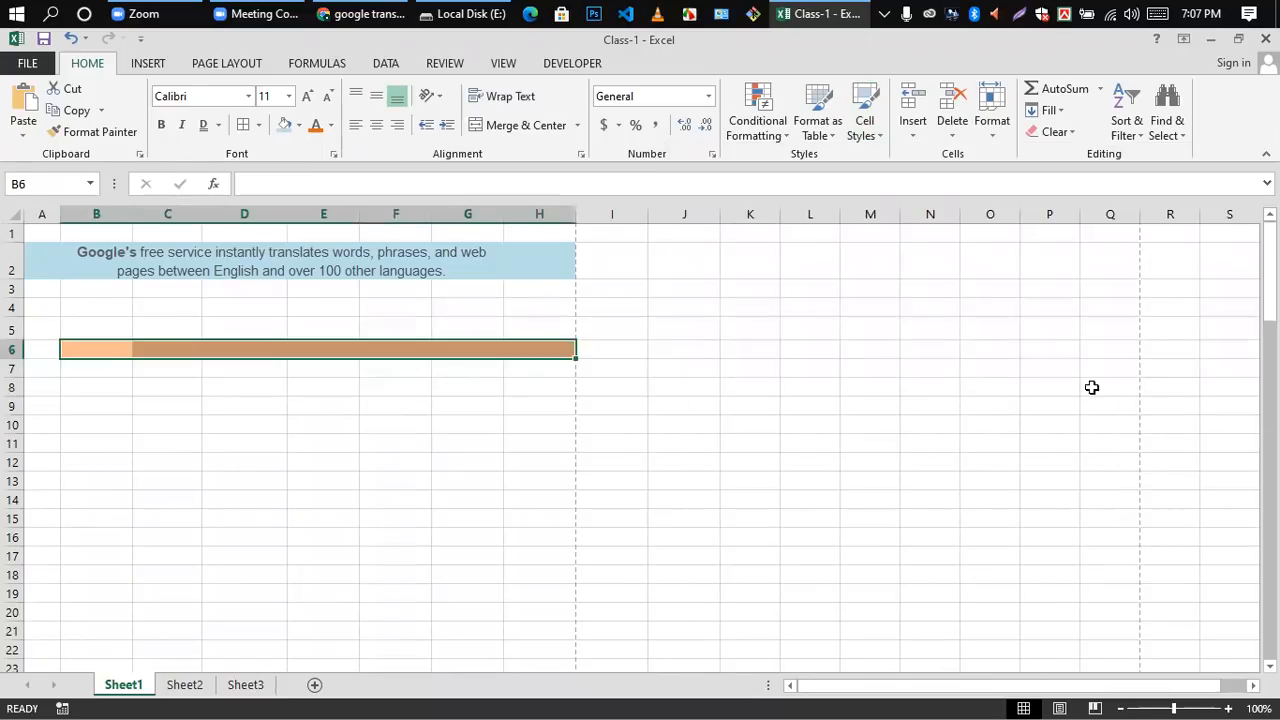
pyautogui.click(410, 420)
pyautogui.moveTo(114, 351); pyautogui.dragTo(565, 350)
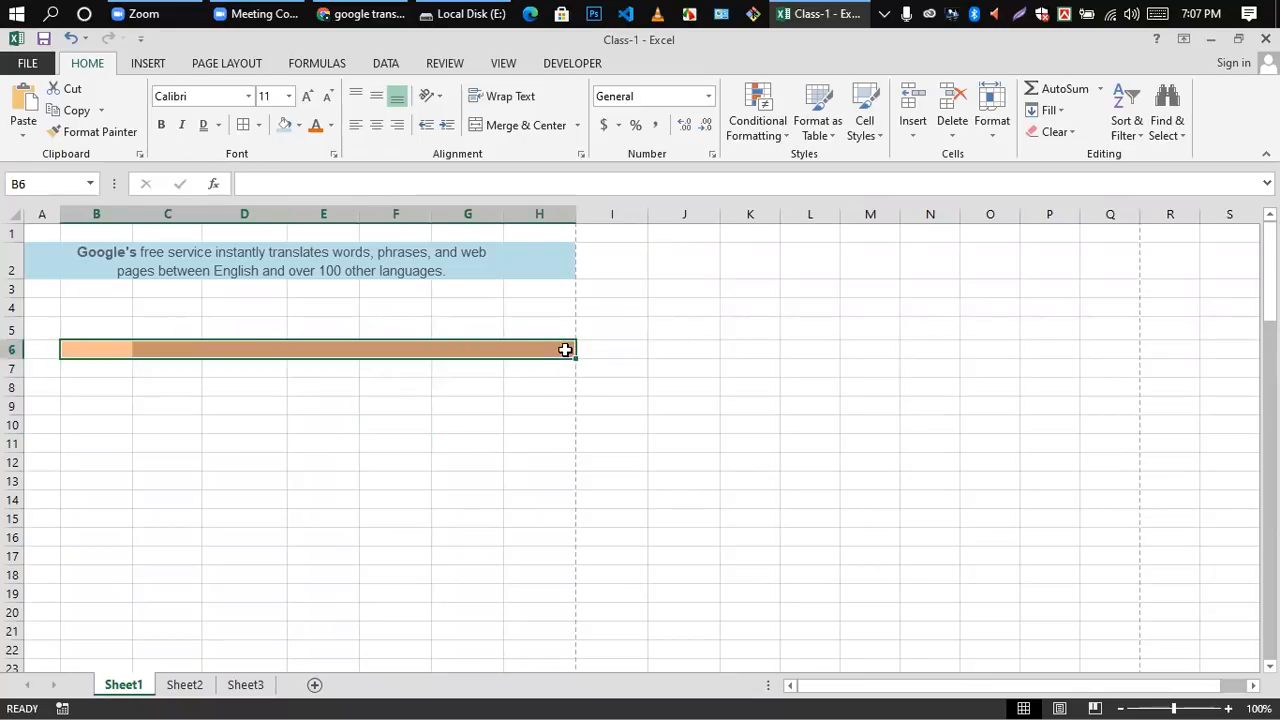
pyautogui.click(526, 401)
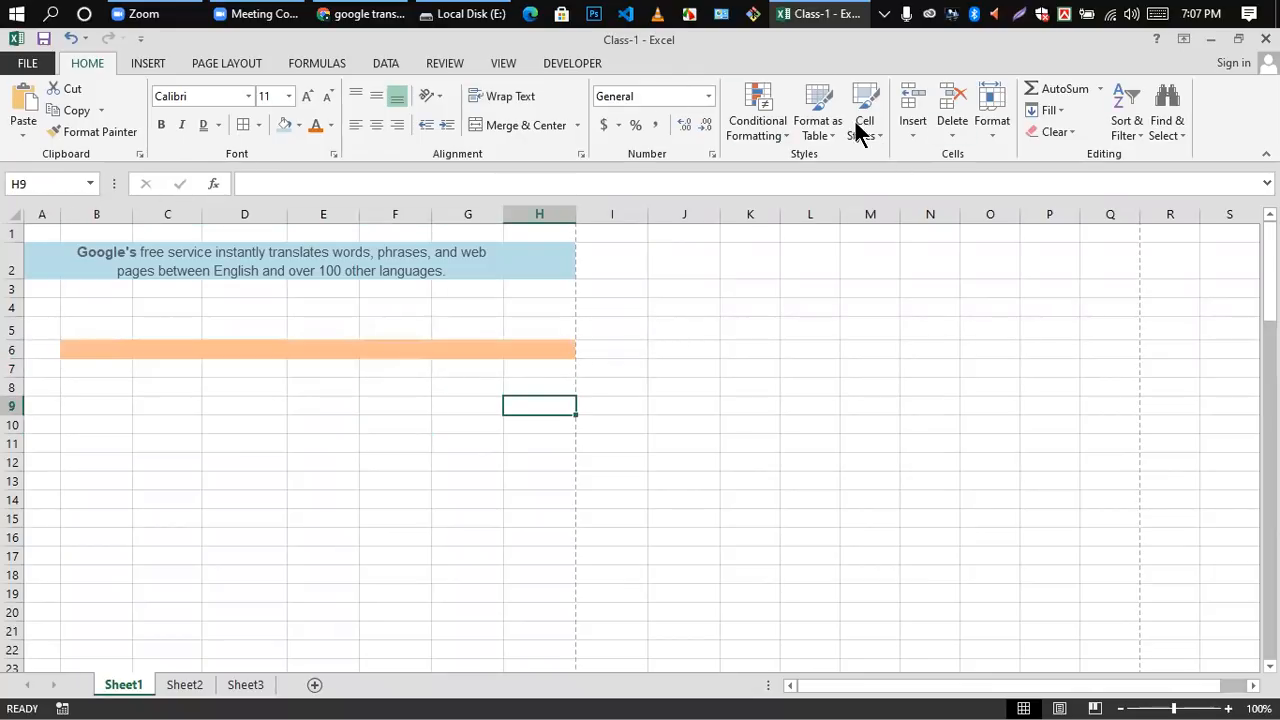
pyautogui.press('Left')
pyautogui.press('Left')
pyautogui.press('Left')
pyautogui.press('Left')
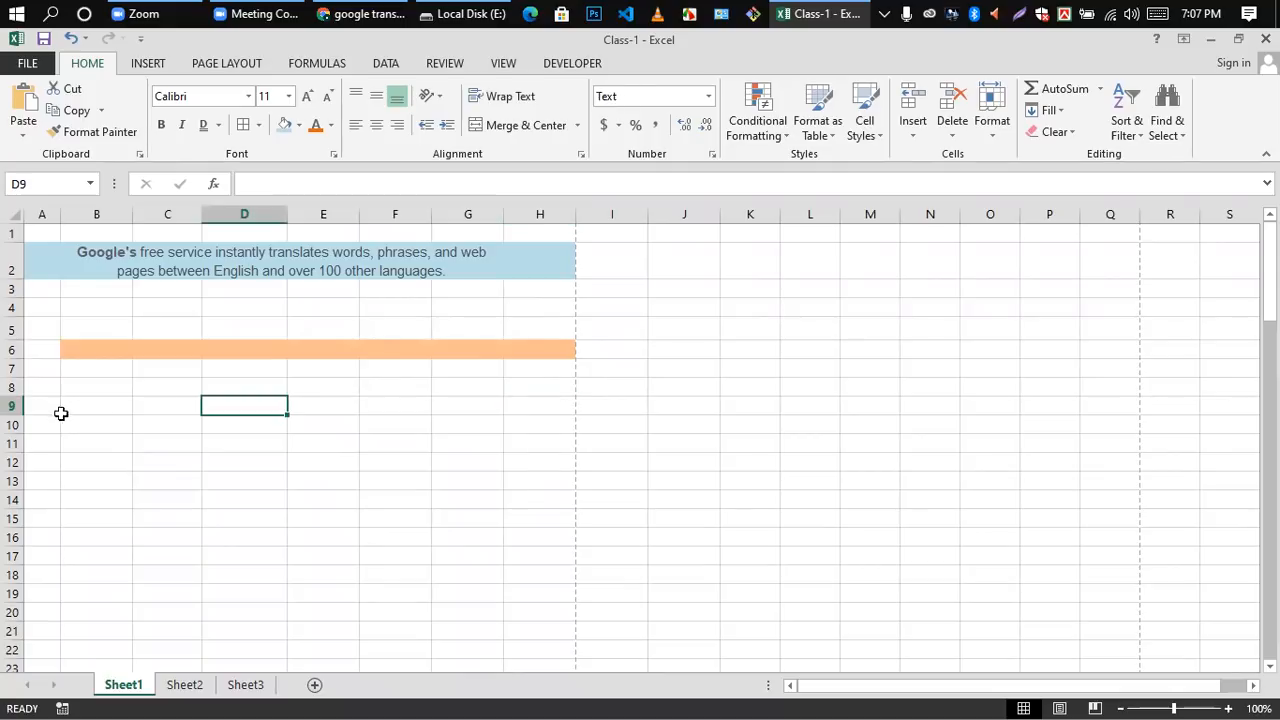
pyautogui.click(80, 355)
pyautogui.click(209, 456)
pyautogui.moveTo(68, 334); pyautogui.dragTo(570, 358)
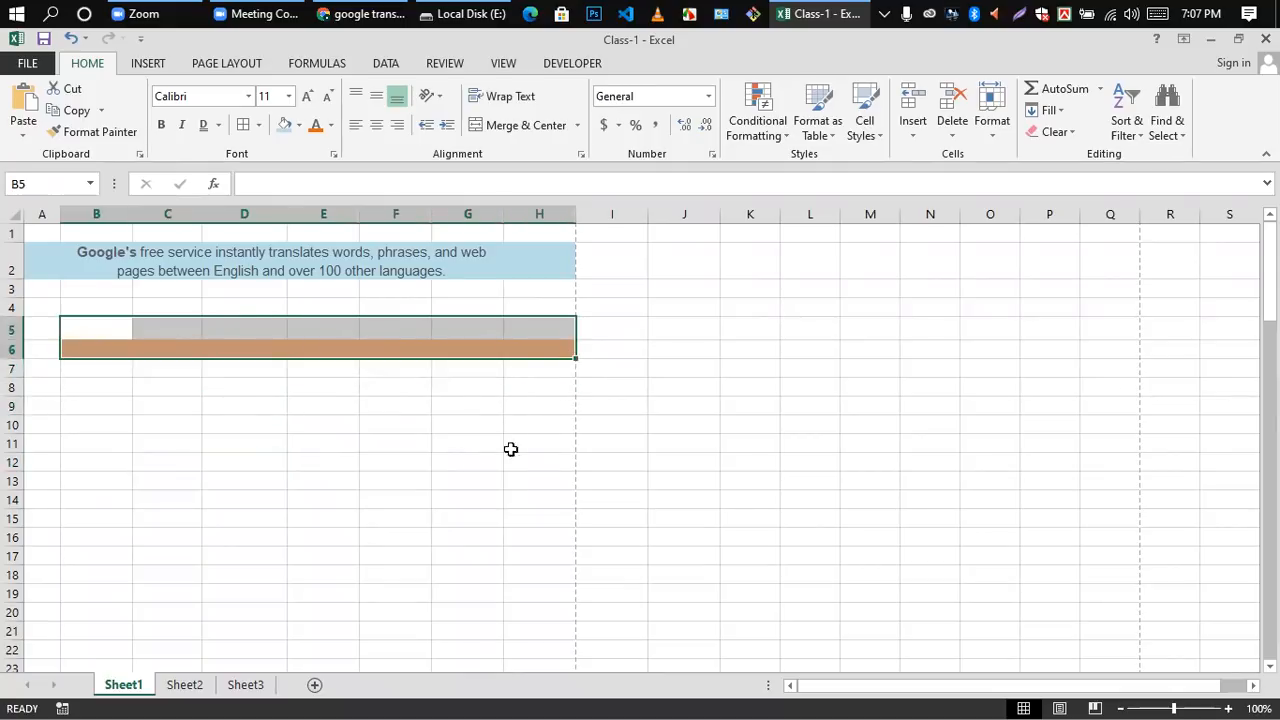
pyautogui.scroll(-8, 508, 448)
pyautogui.click(480, 457)
pyautogui.scroll(8, 297, 326)
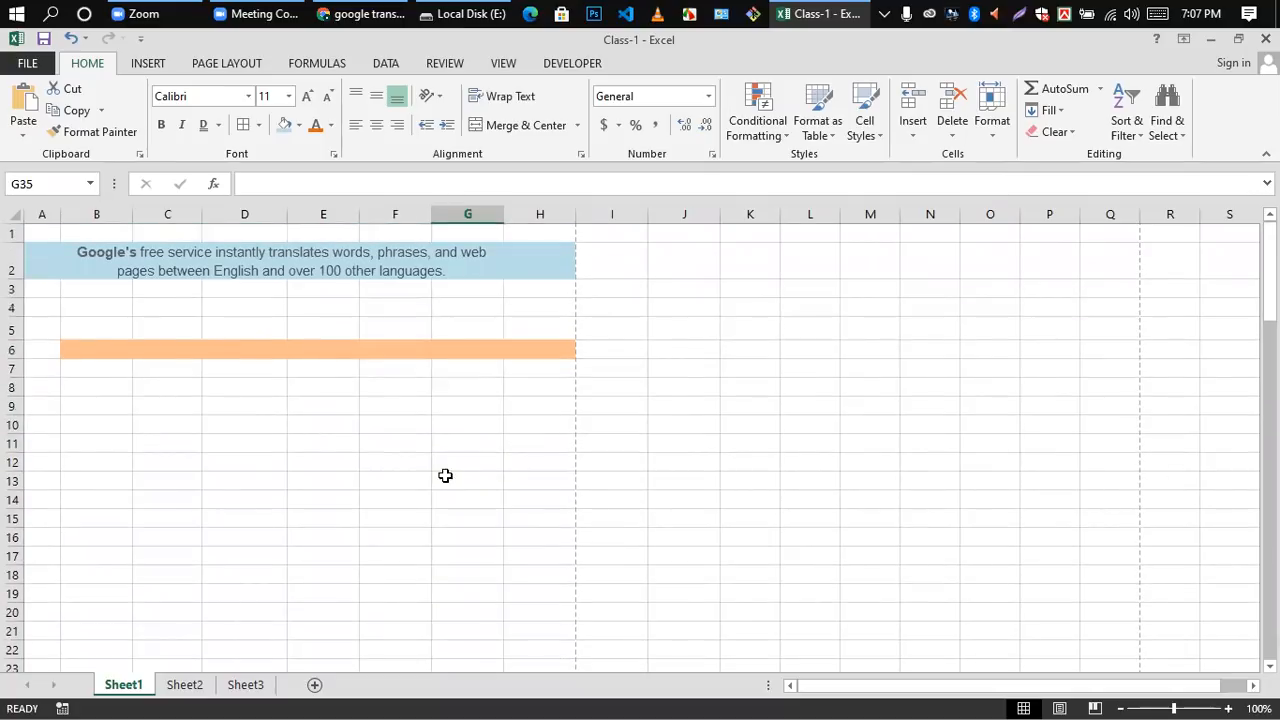
pyautogui.click(189, 372)
pyautogui.click(188, 349)
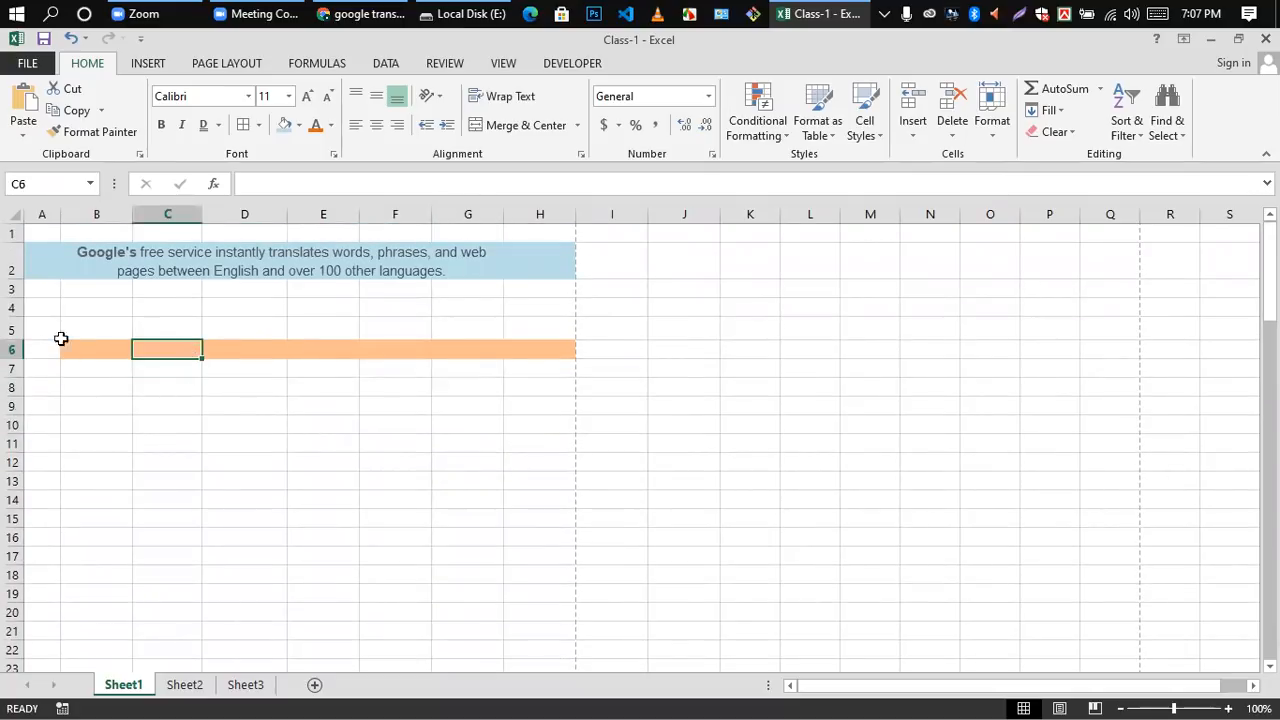
pyautogui.click(14, 349)
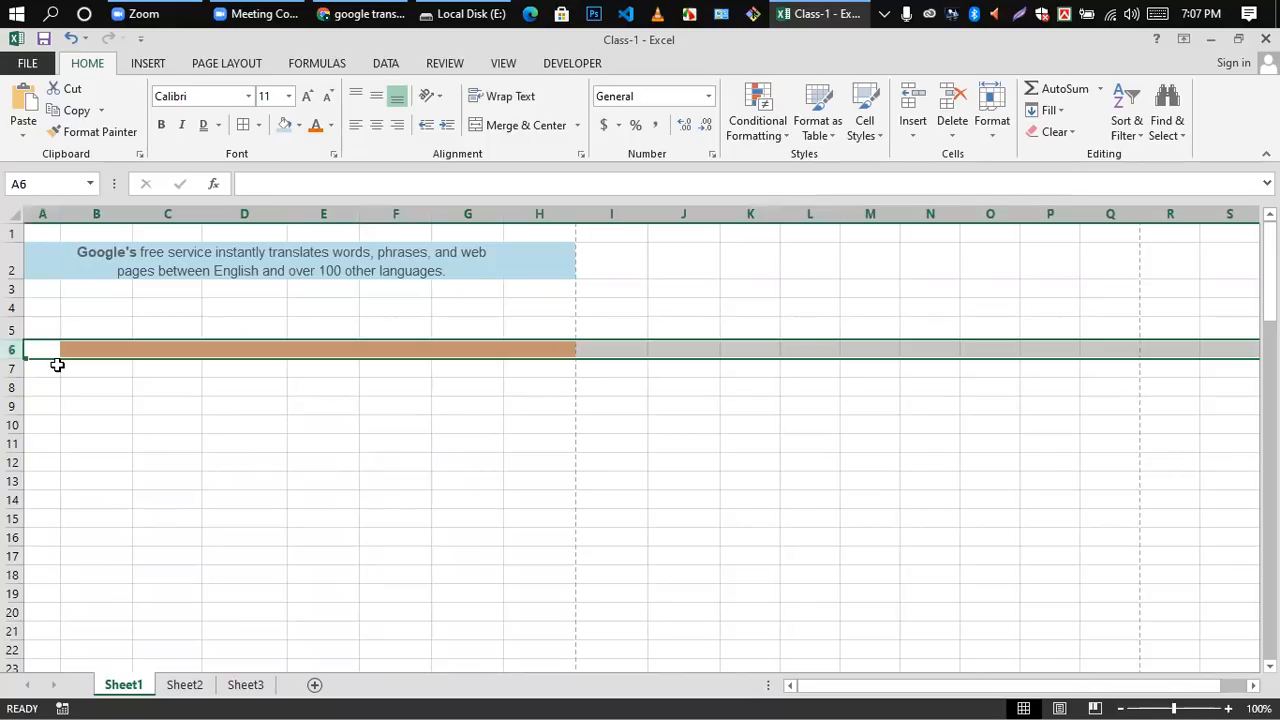
pyautogui.click(243, 423)
pyautogui.click(246, 334)
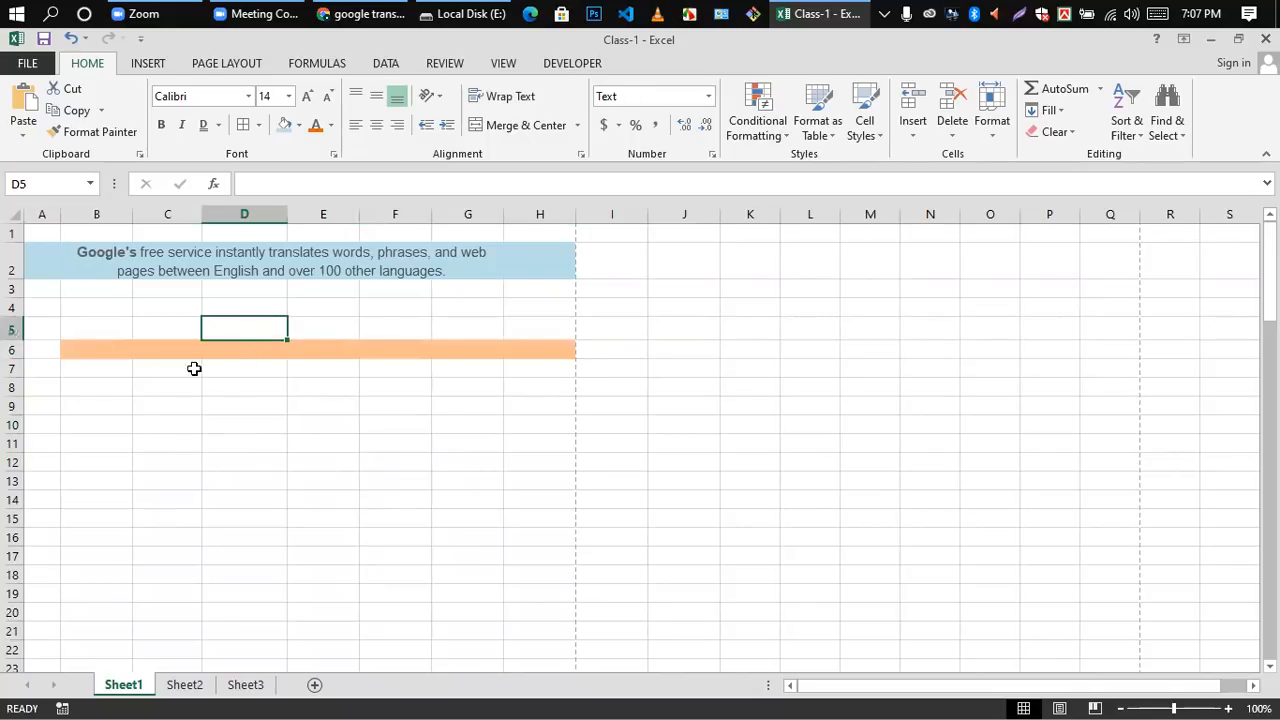
pyautogui.click(14, 349)
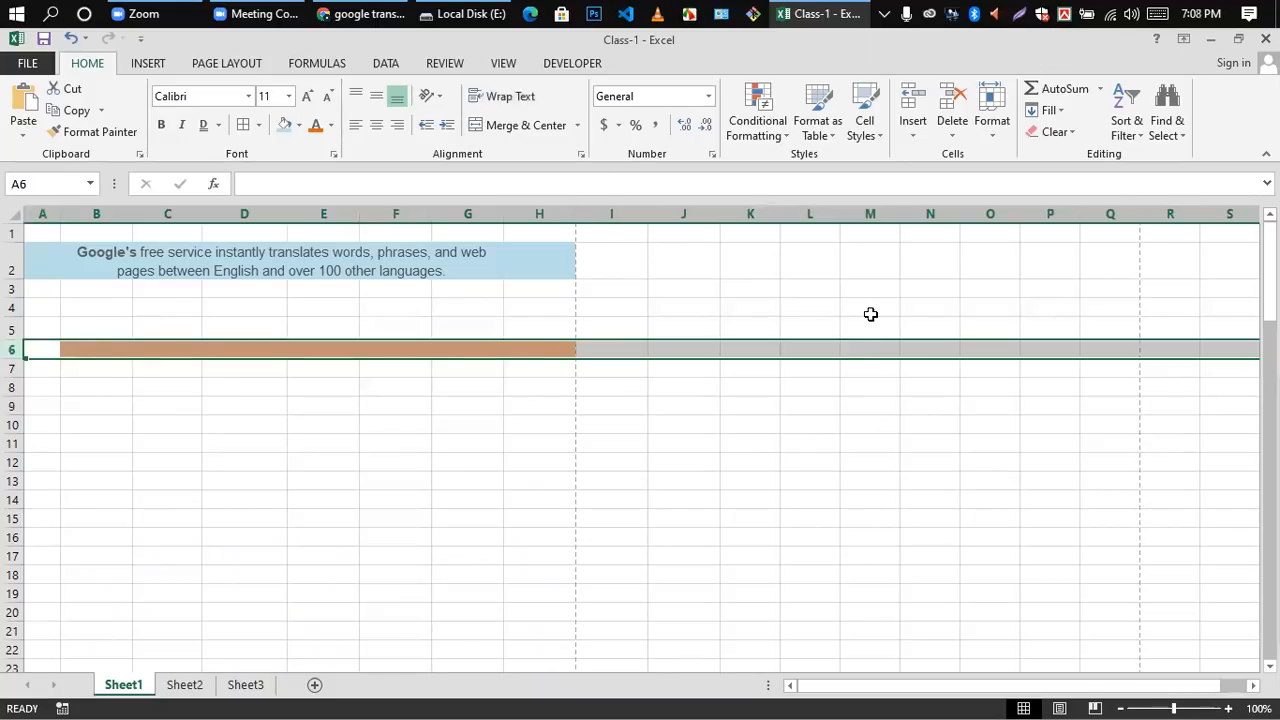
pyautogui.click(913, 135)
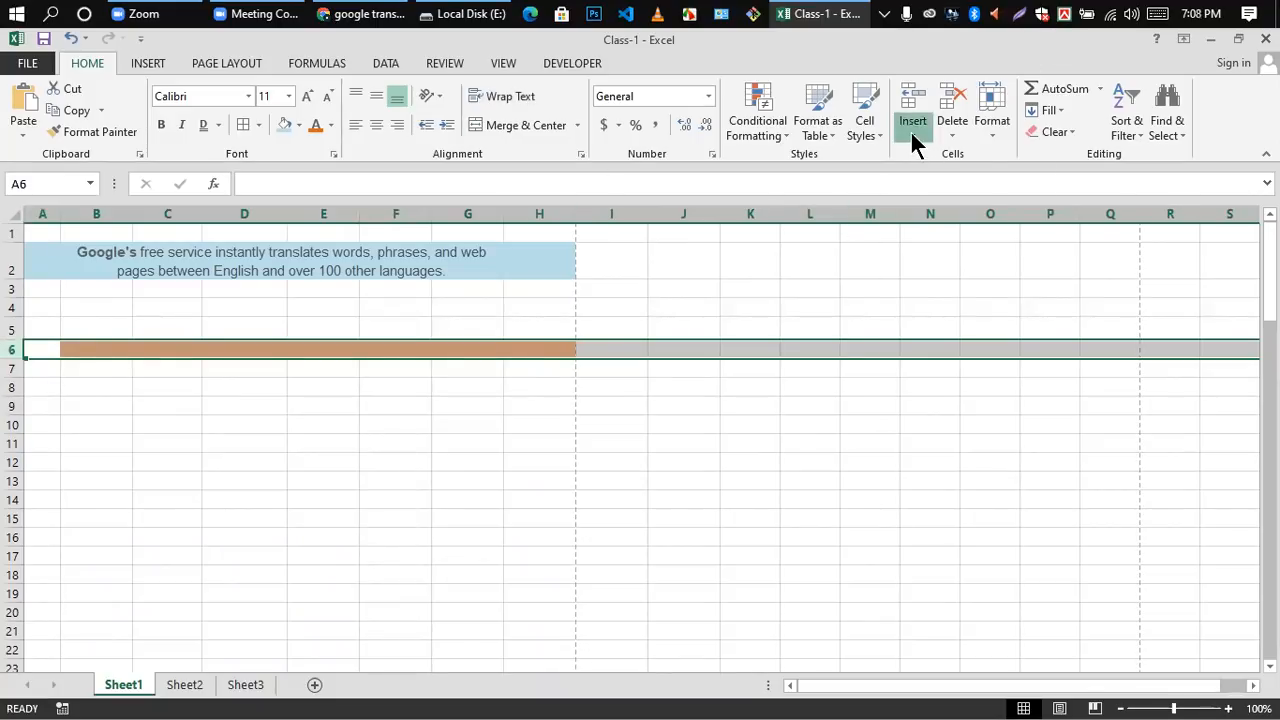
pyautogui.click(1065, 434)
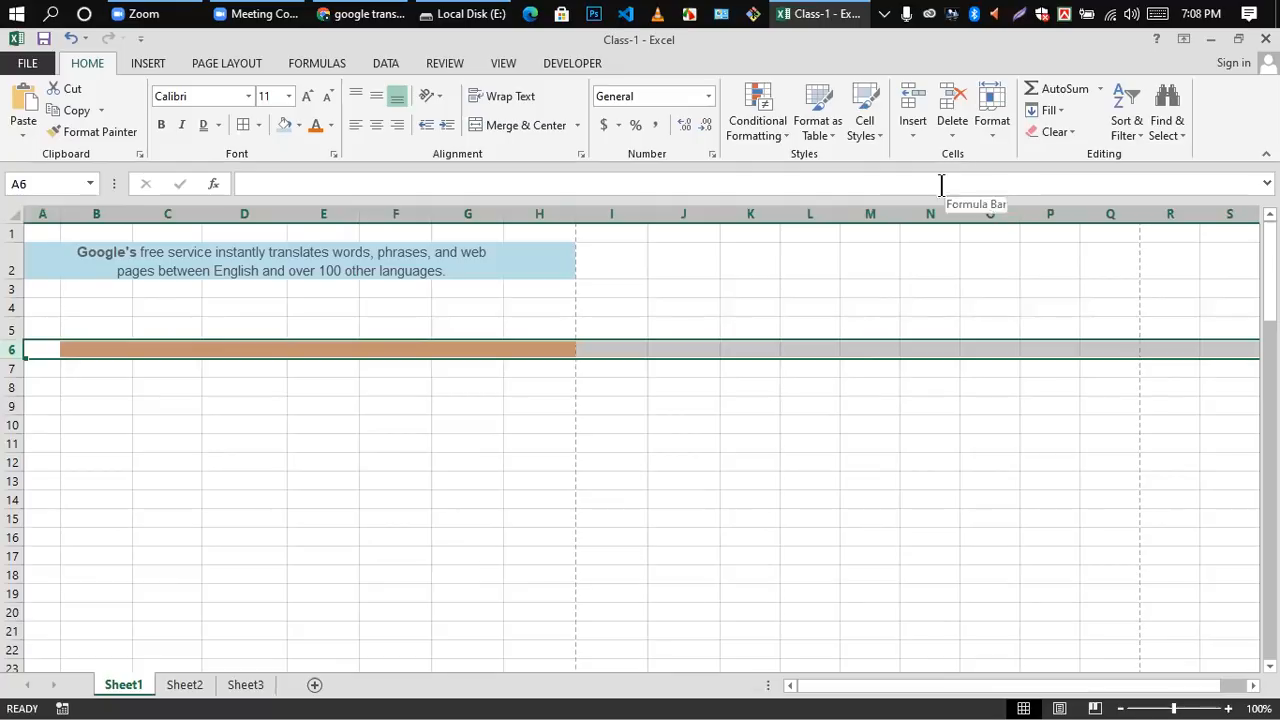
pyautogui.click(919, 138)
pyautogui.click(777, 495)
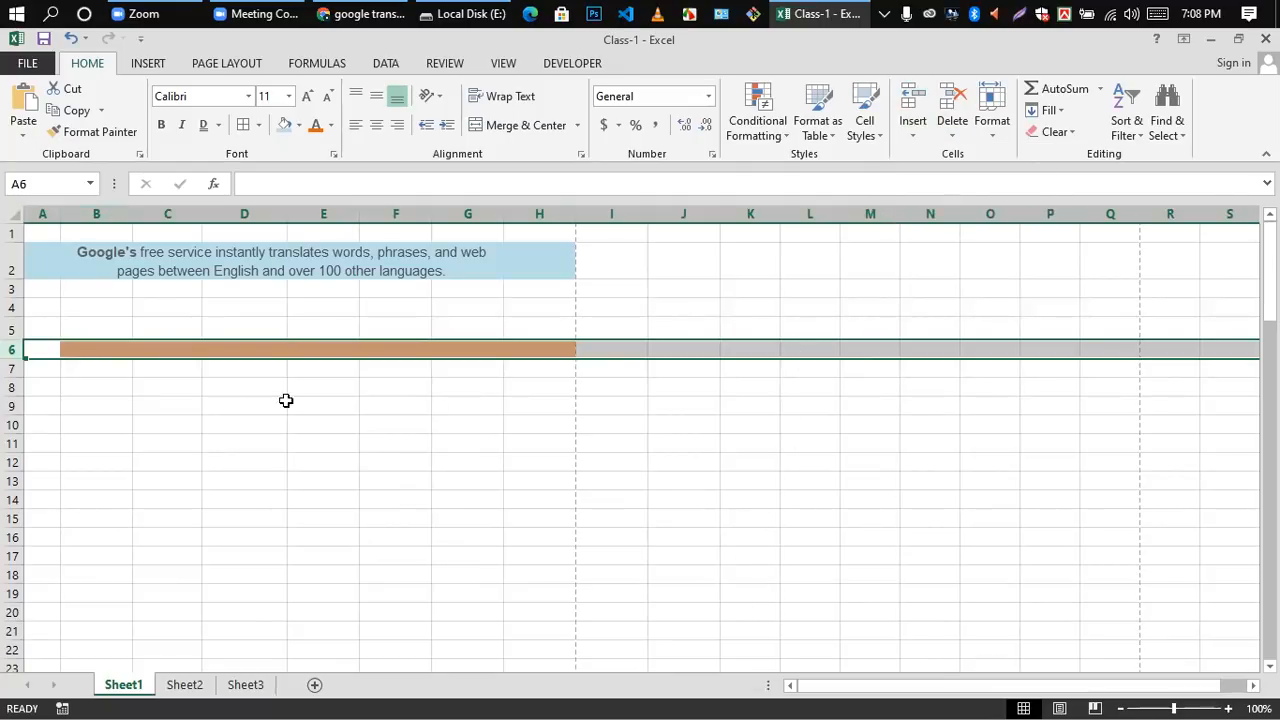
pyautogui.scroll(-6, 323, 460)
pyautogui.scroll(6, 342, 460)
pyautogui.click(390, 446)
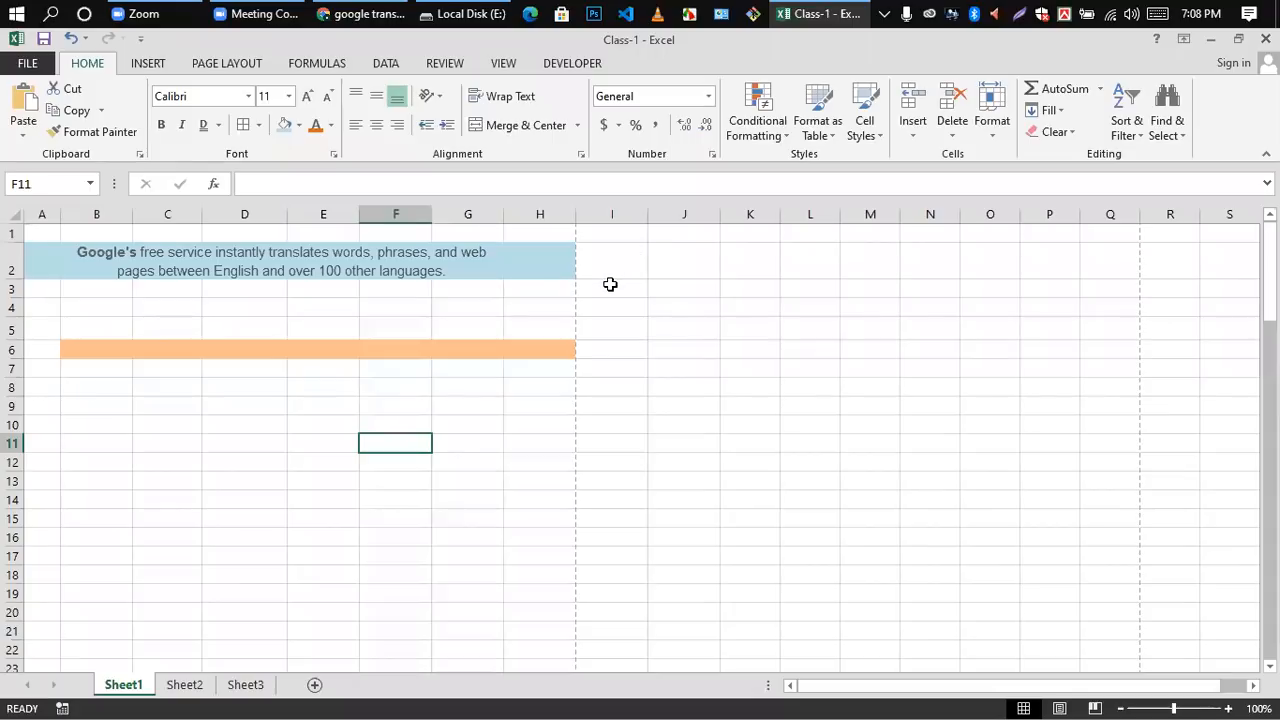
pyautogui.click(147, 440)
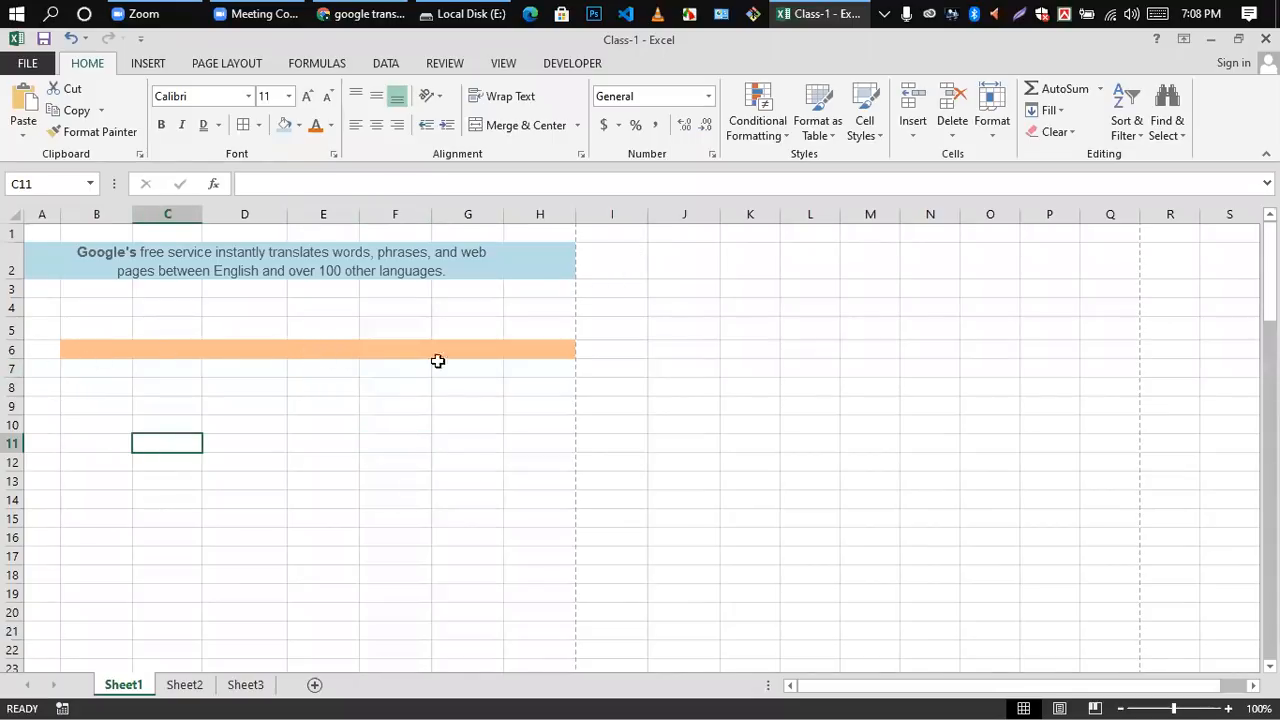
# Step: Delete the entire orange-filled row 6 from the sheet
pyautogui.click(13, 348)
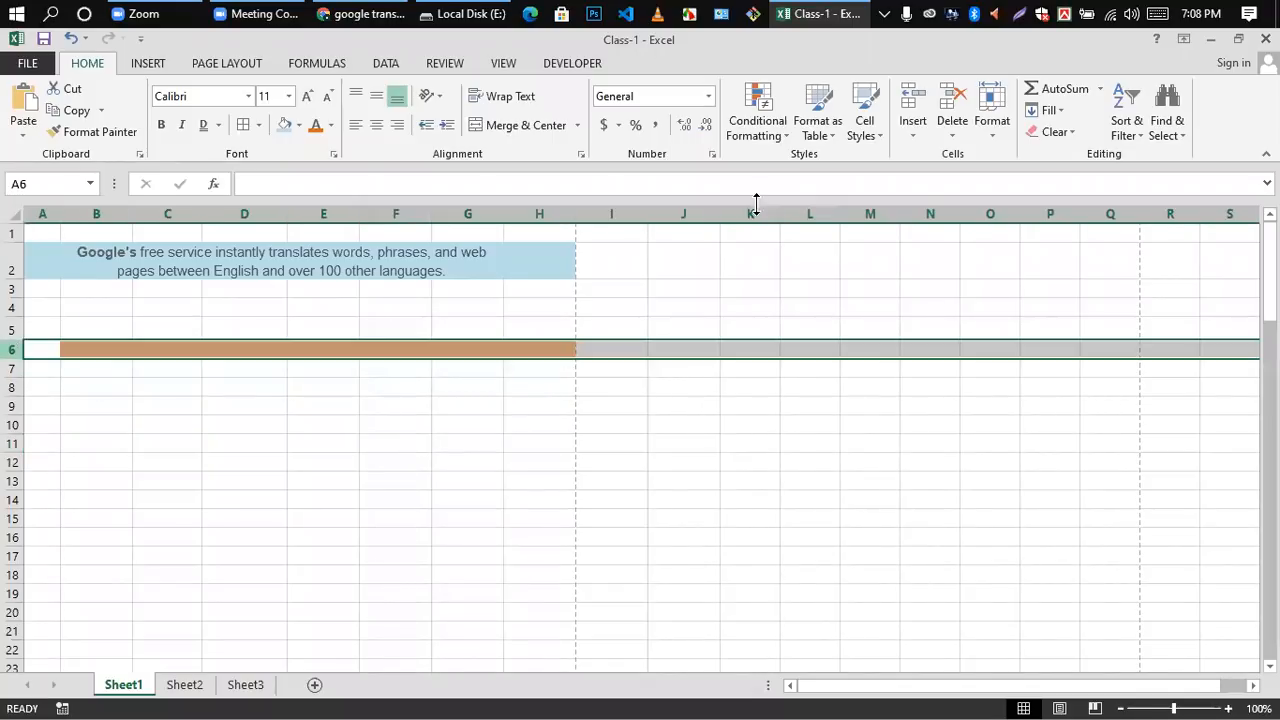
pyautogui.click(948, 112)
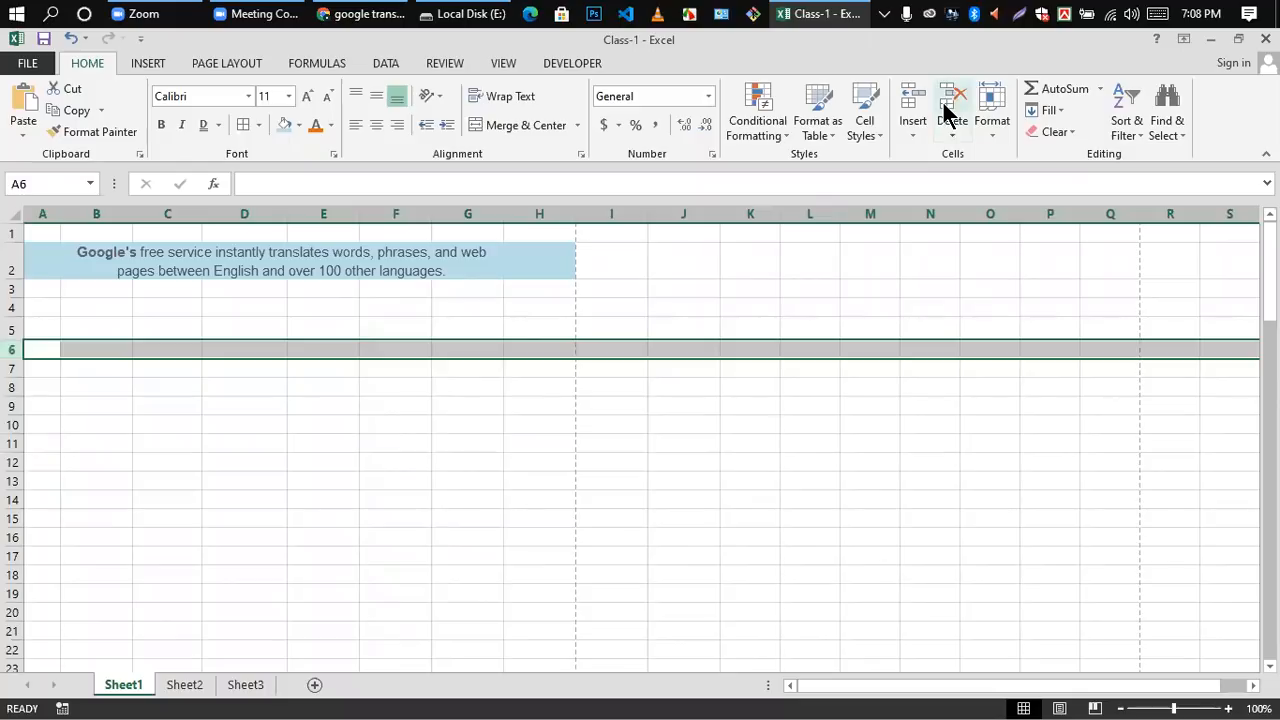
pyautogui.click(501, 455)
# Step: Enter the numbers 1, 2, 3 and 4 down column A in cells A4 through A7
pyautogui.doubleClick(35, 306)
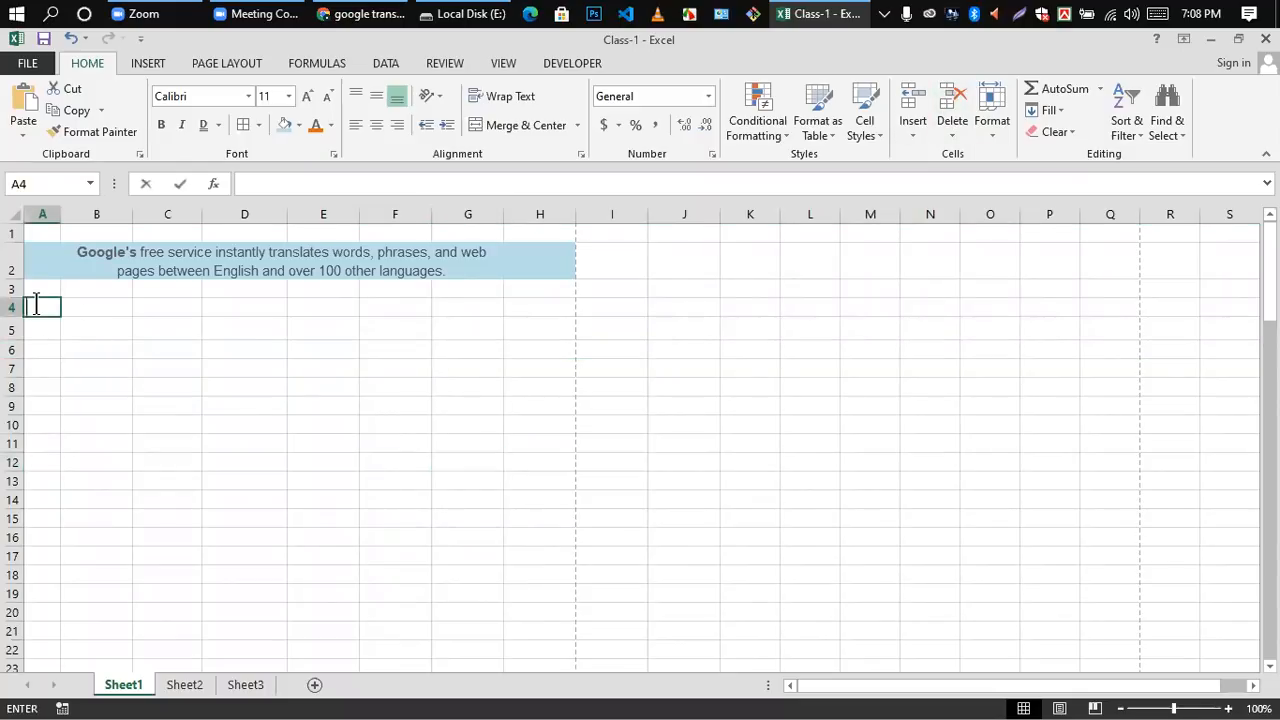
pyautogui.write('1')
pyautogui.press('Return')
pyautogui.write('2')
pyautogui.press('Return')
pyautogui.write('3')
pyautogui.press('Return')
pyautogui.write('4')
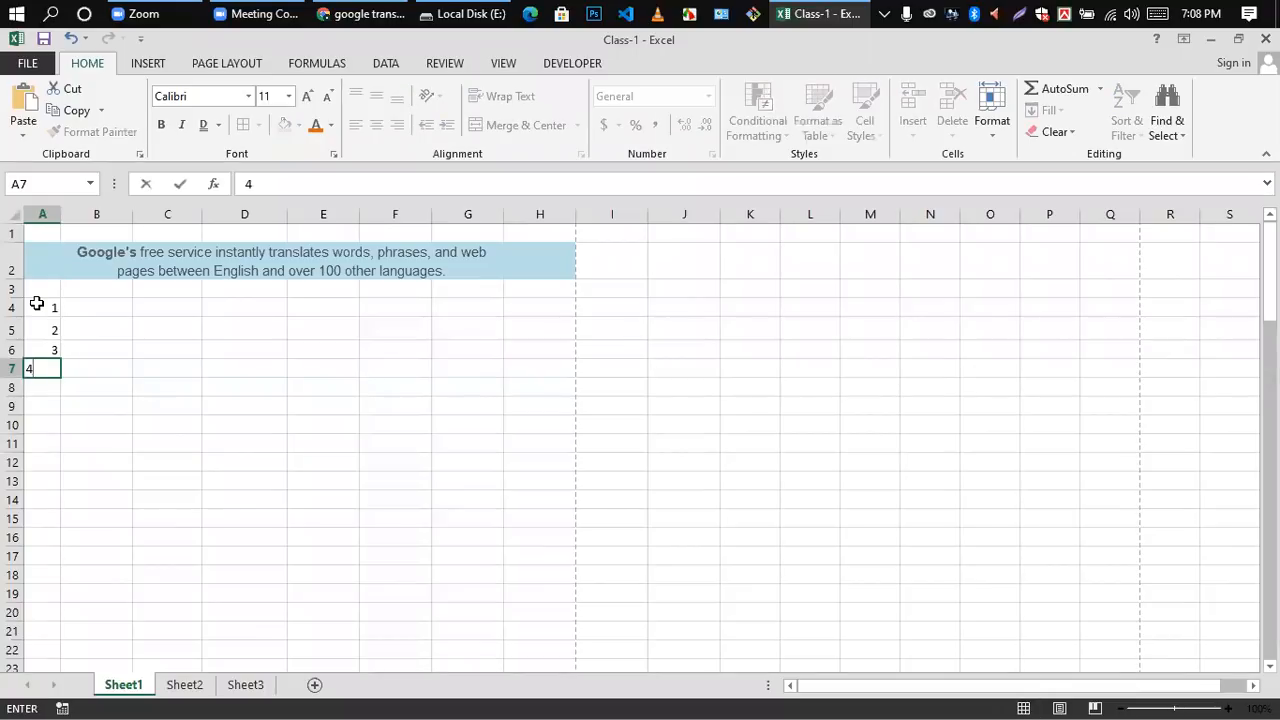
pyautogui.press('Return')
pyautogui.click(211, 532)
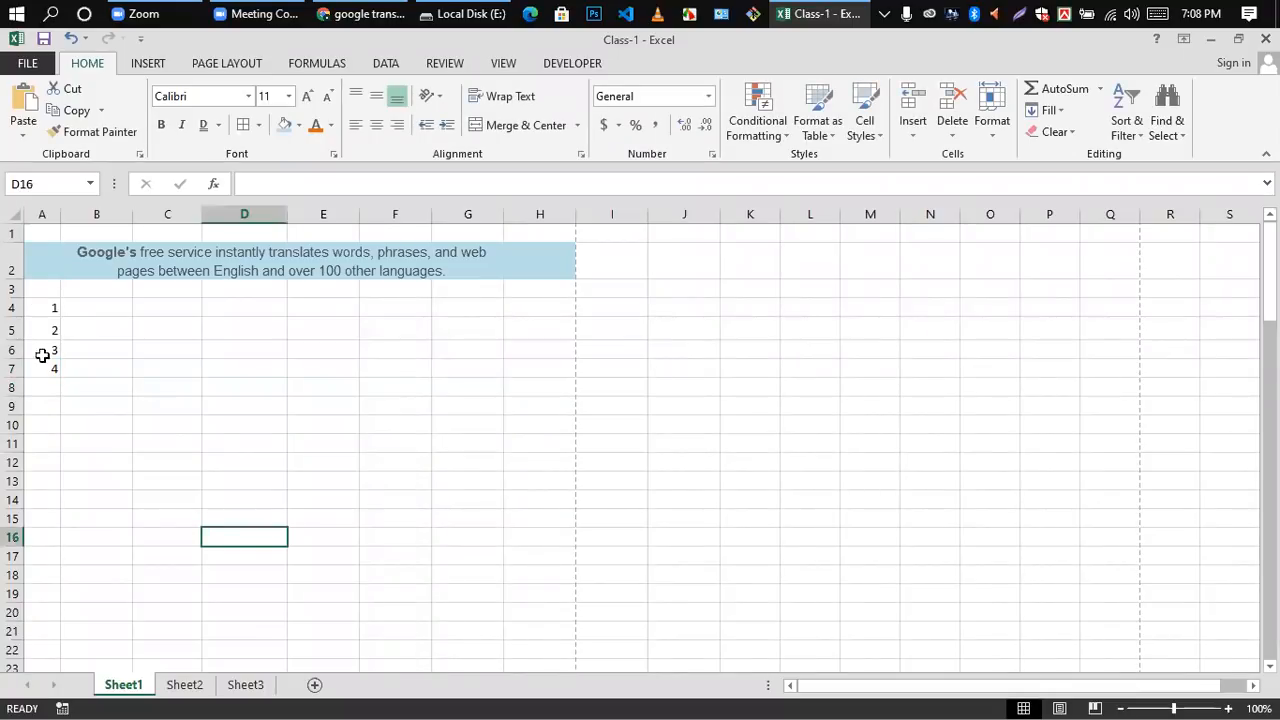
# Step: Delete sheet row 6, which holds the number 3
pyautogui.click(208, 463)
pyautogui.click(14, 349)
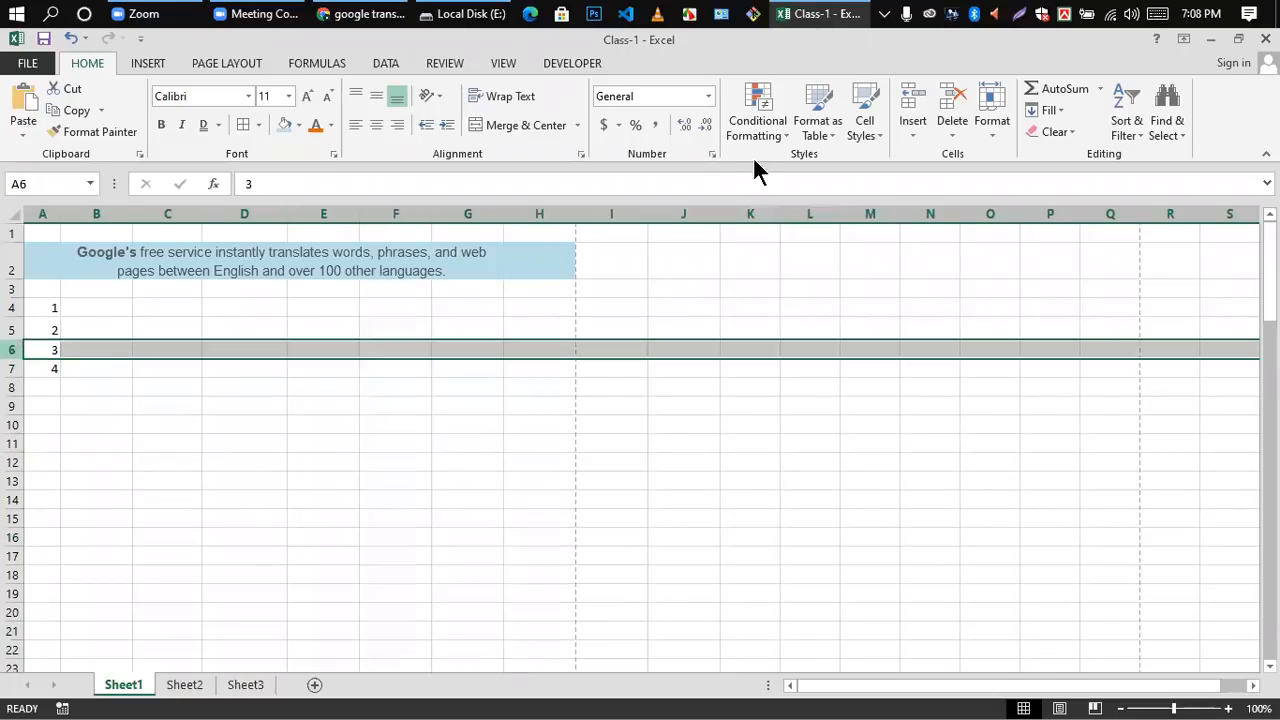
pyautogui.click(959, 146)
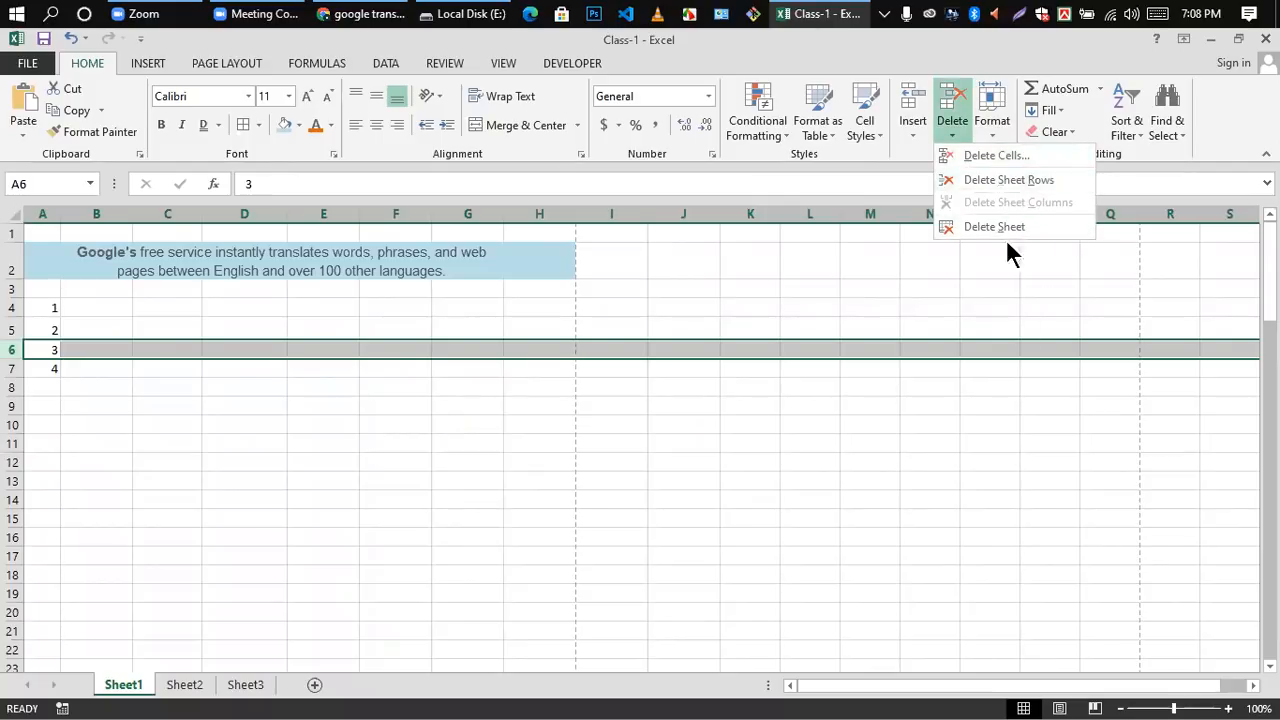
pyautogui.click(983, 172)
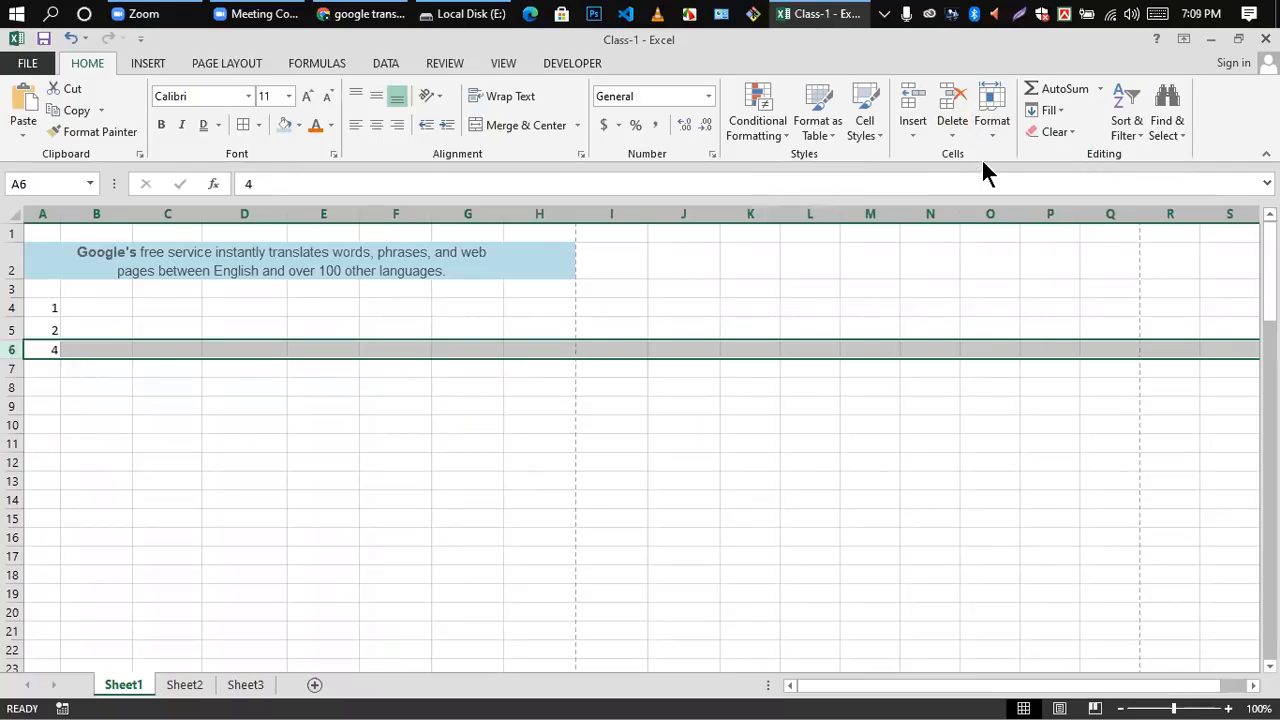
pyautogui.click(455, 446)
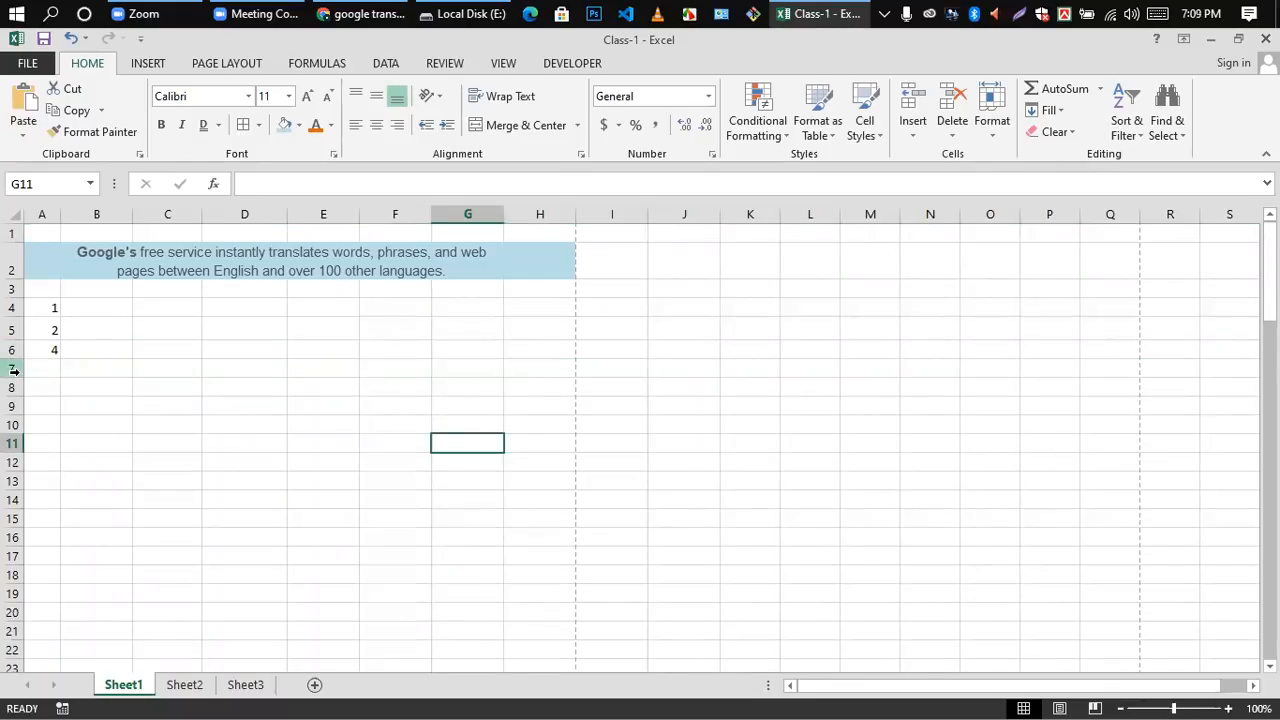
# Step: Delete the entire column F from the sheet
pyautogui.click(249, 349)
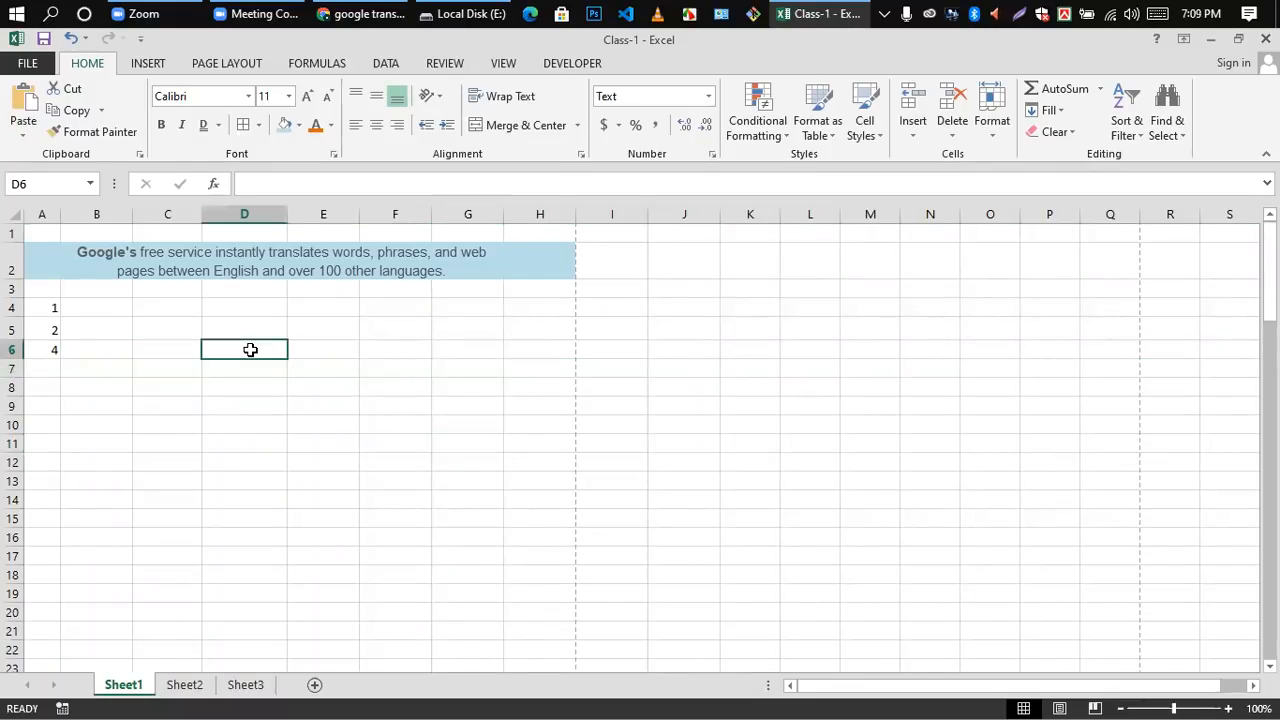
pyautogui.click(409, 206)
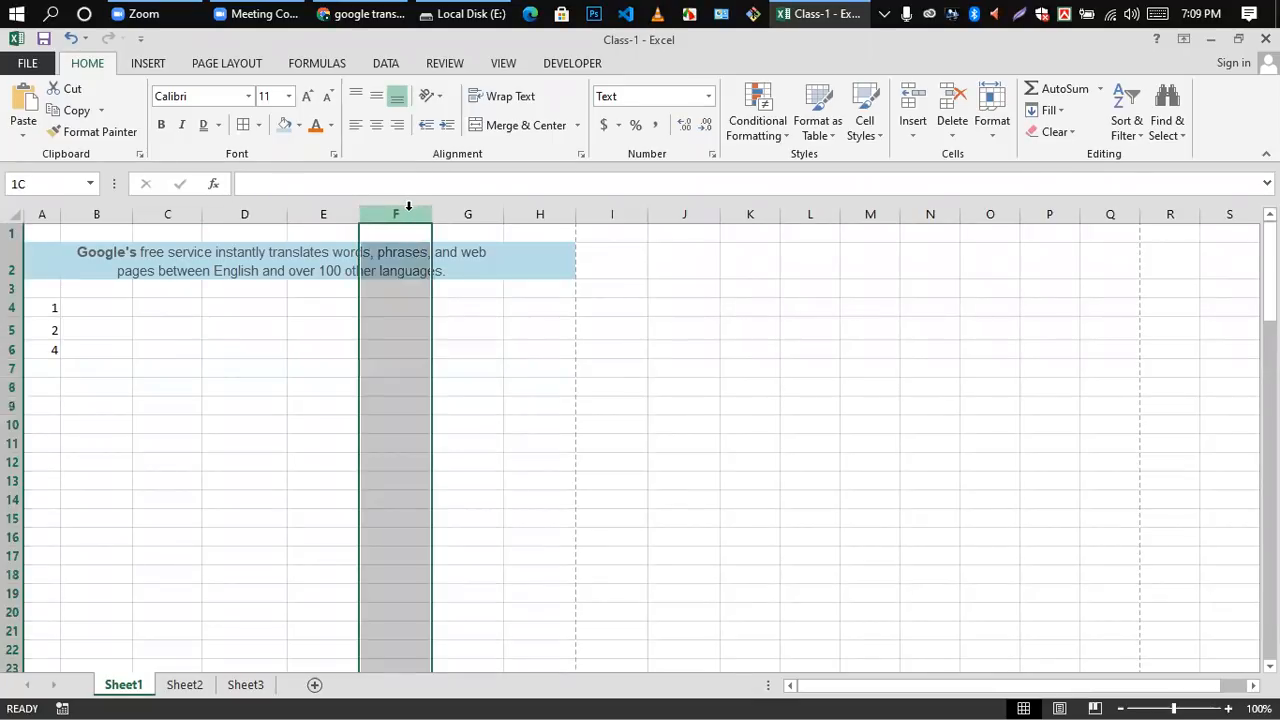
pyautogui.click(953, 140)
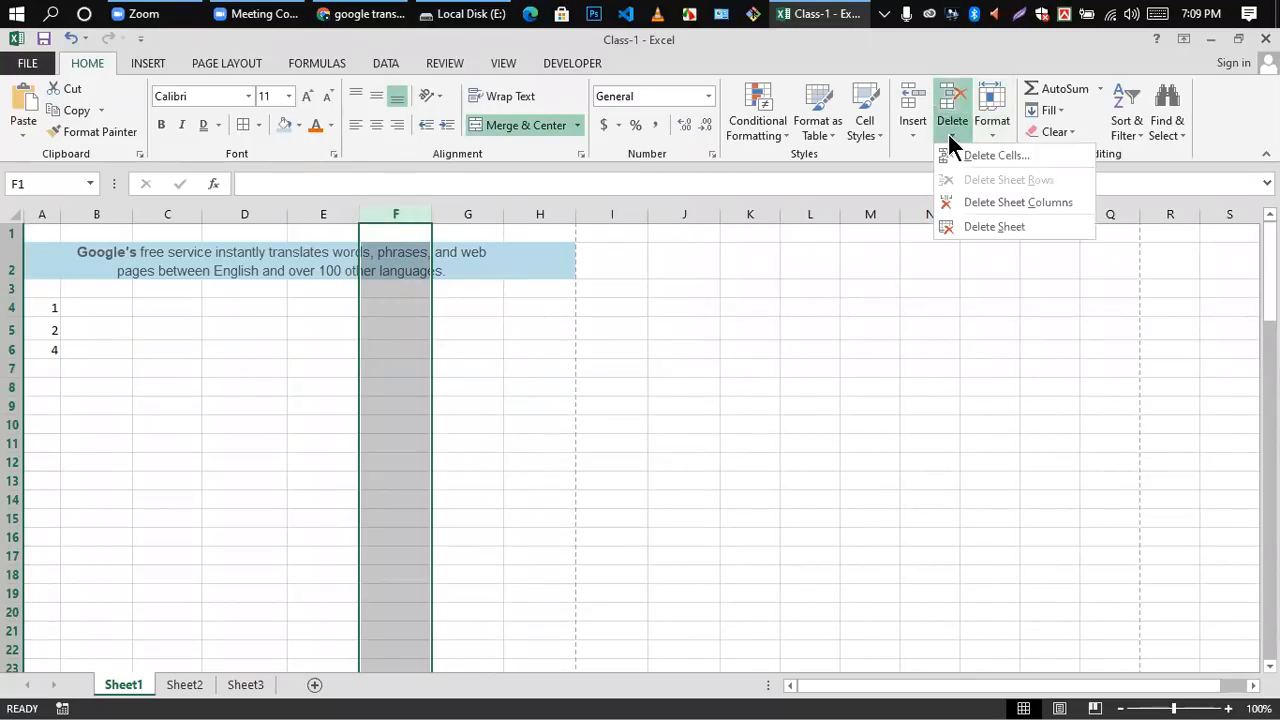
pyautogui.click(1006, 202)
pyautogui.click(515, 372)
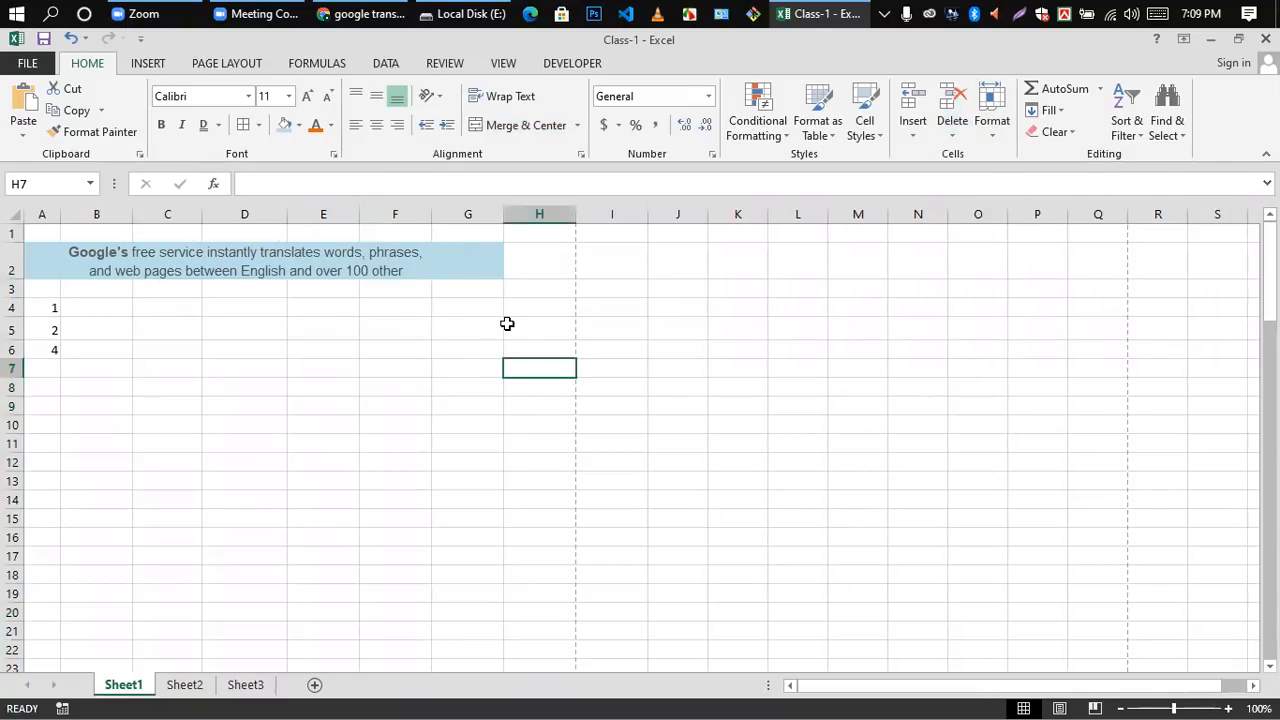
pyautogui.click(915, 140)
pyautogui.click(408, 300)
pyautogui.scroll(-5, 180, 363)
pyautogui.scroll(5, 180, 363)
pyautogui.scroll(-12, 179, 508)
pyautogui.scroll(12, 223, 374)
pyautogui.scroll(-2, 237, 481)
pyautogui.scroll(2, 233, 462)
pyautogui.click(258, 442)
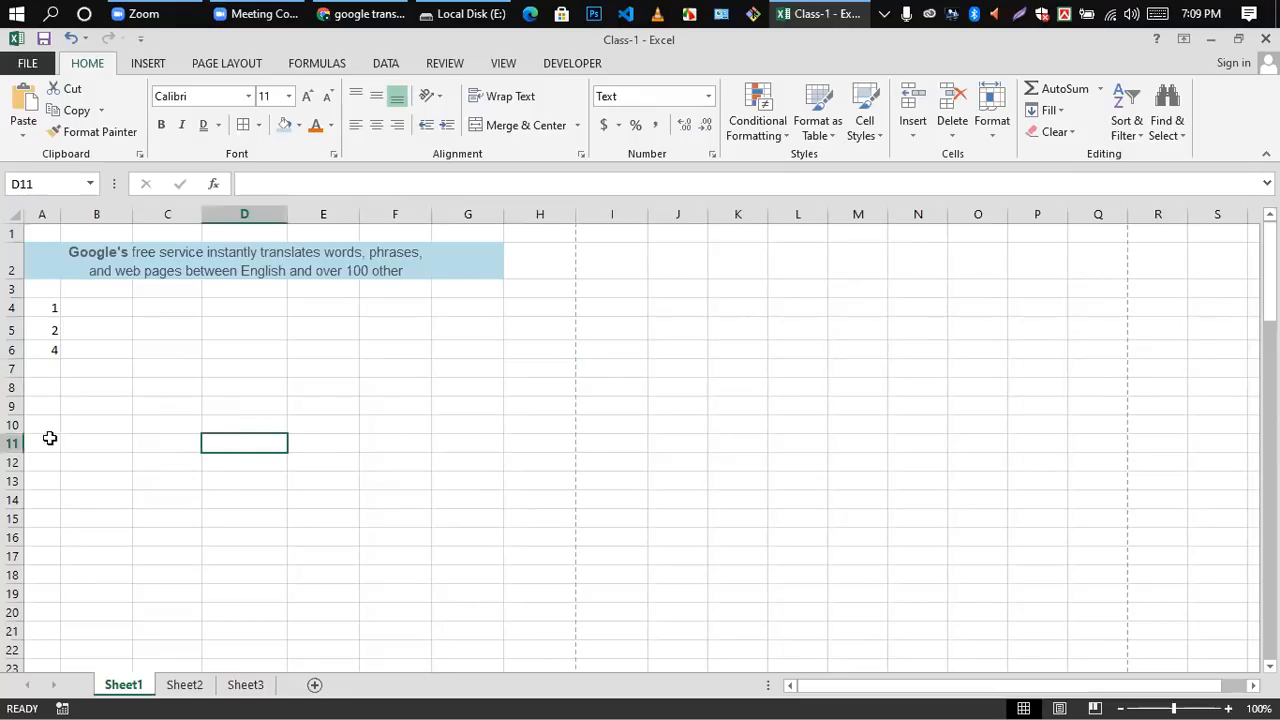
# Step: Insert blank cells across the whole of row 7 with the Insert Cells command
pyautogui.click(12, 368)
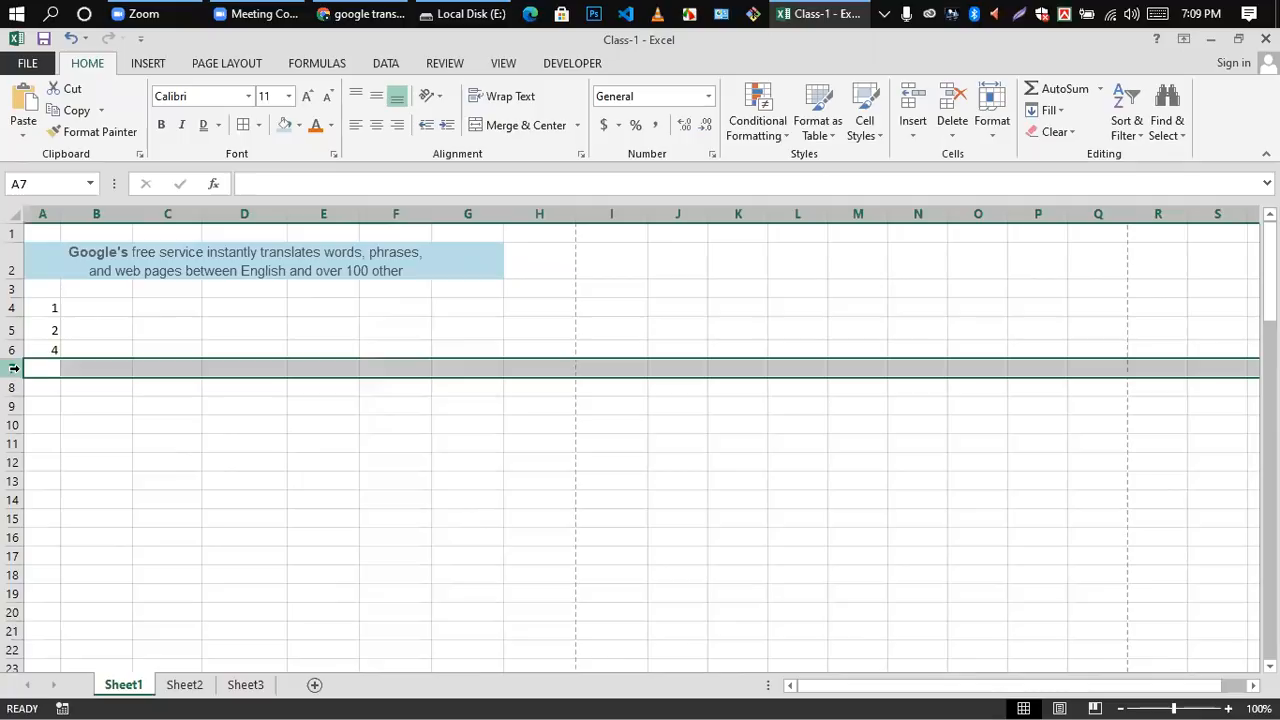
pyautogui.click(914, 136)
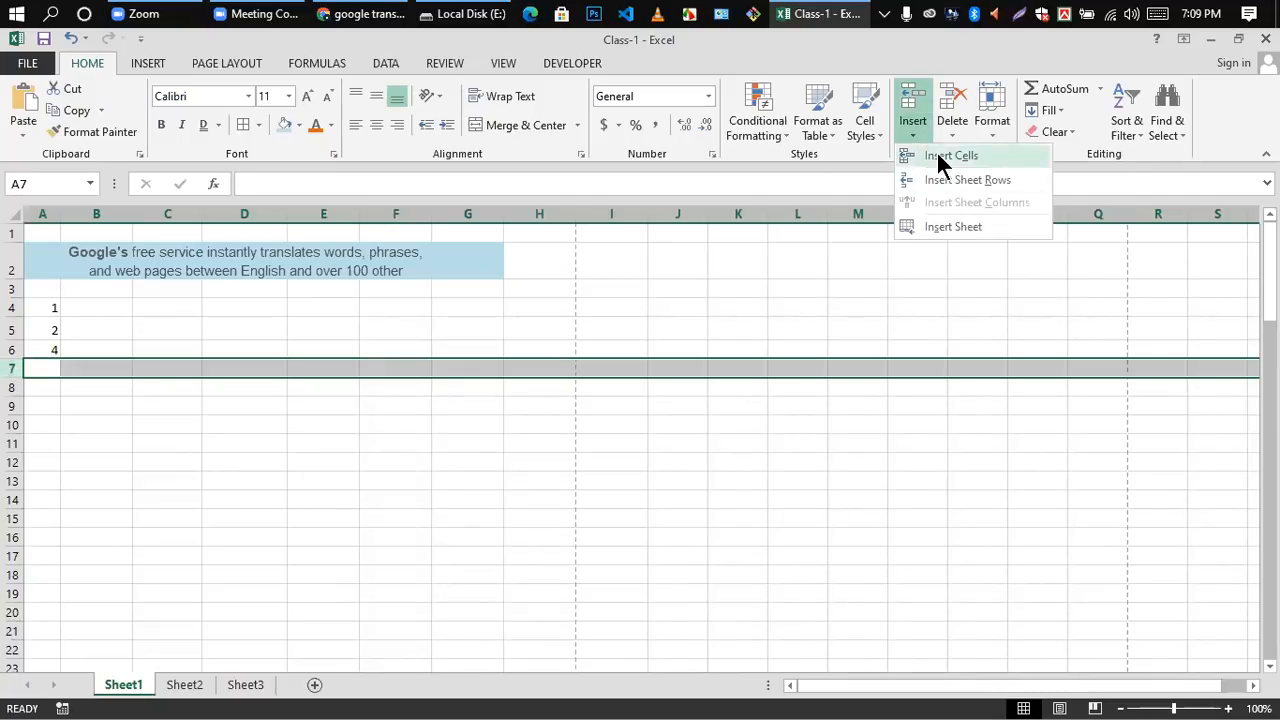
pyautogui.click(938, 157)
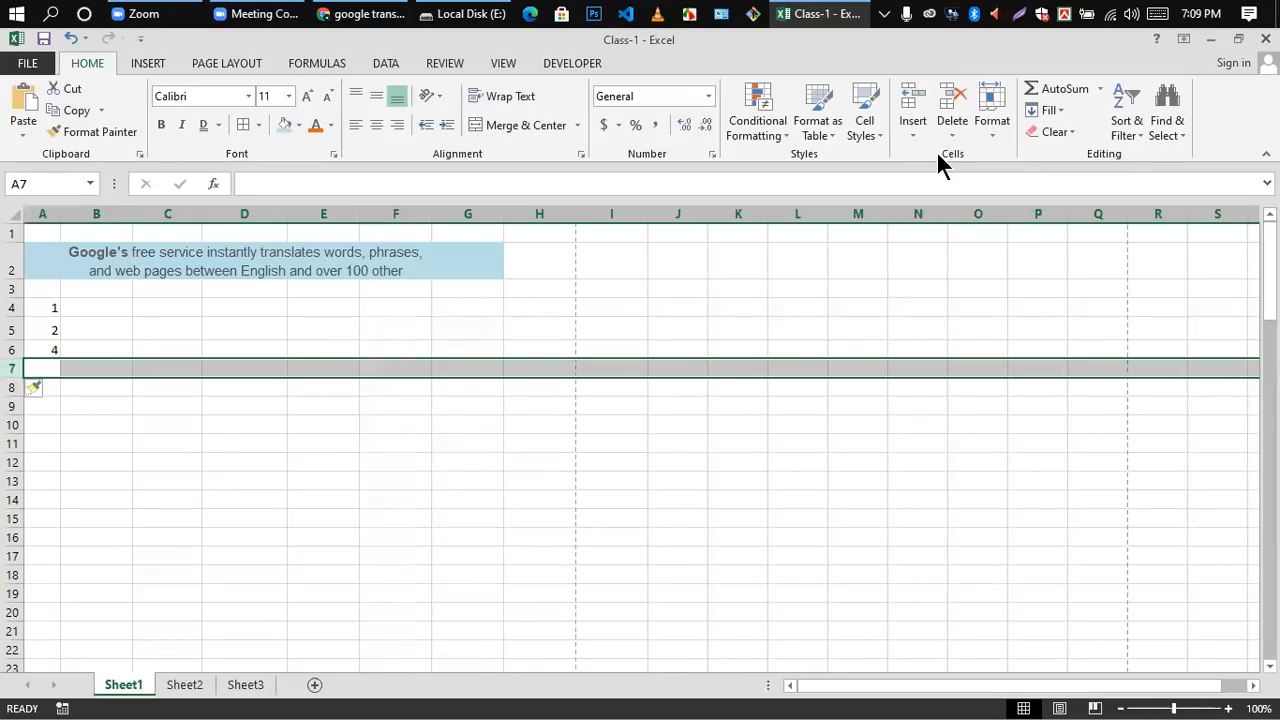
pyautogui.click(275, 460)
pyautogui.click(74, 370)
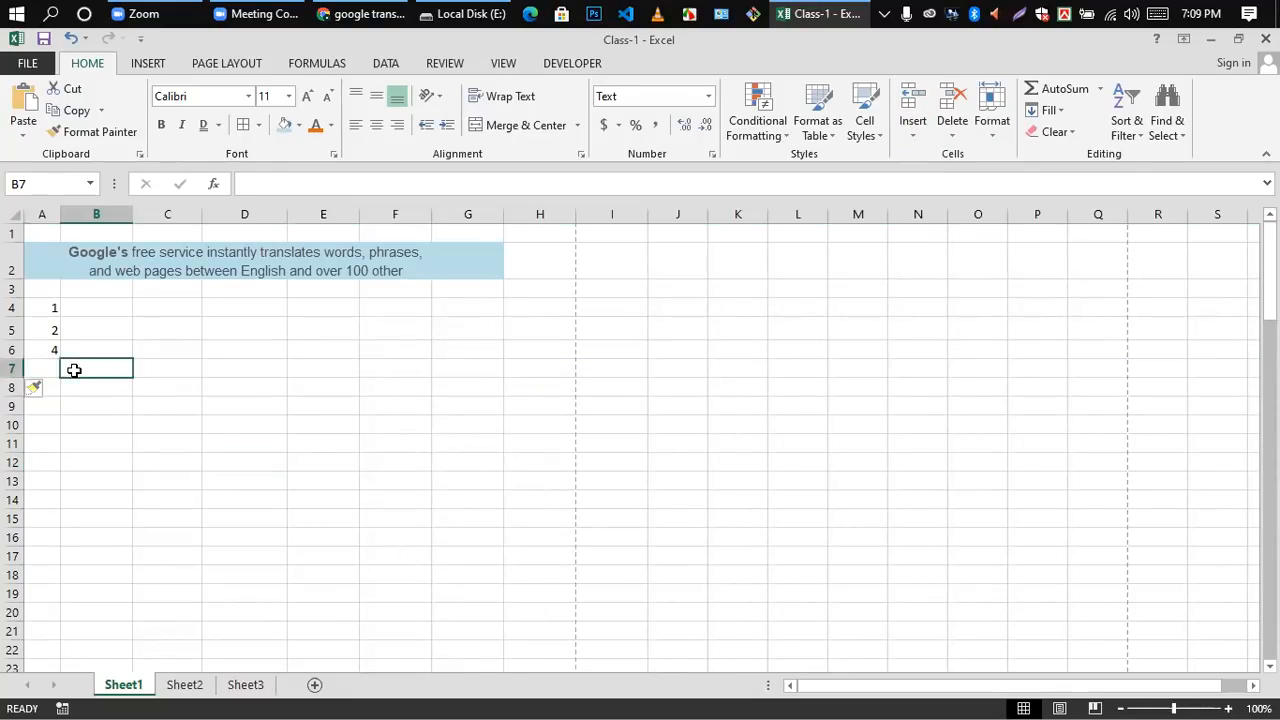
# Step: Insert a new sheet row above the empty row 7
pyautogui.click(14, 369)
pyautogui.click(912, 137)
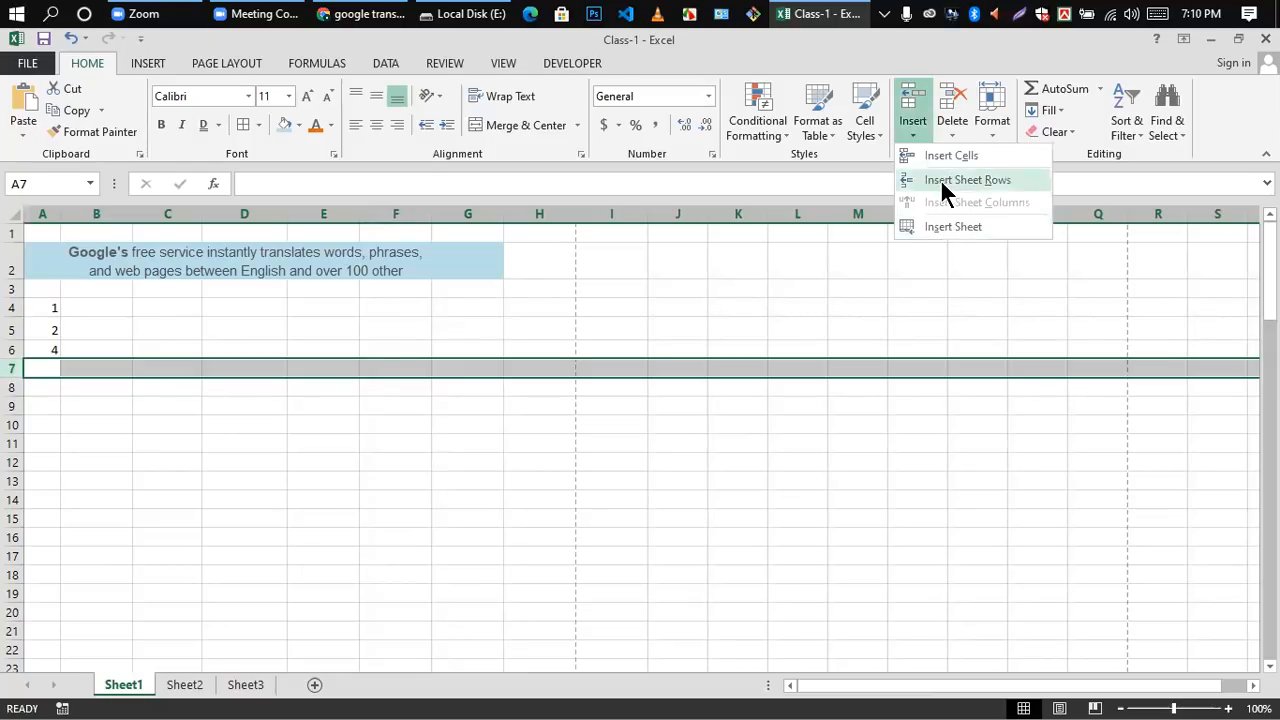
pyautogui.click(942, 180)
pyautogui.click(226, 446)
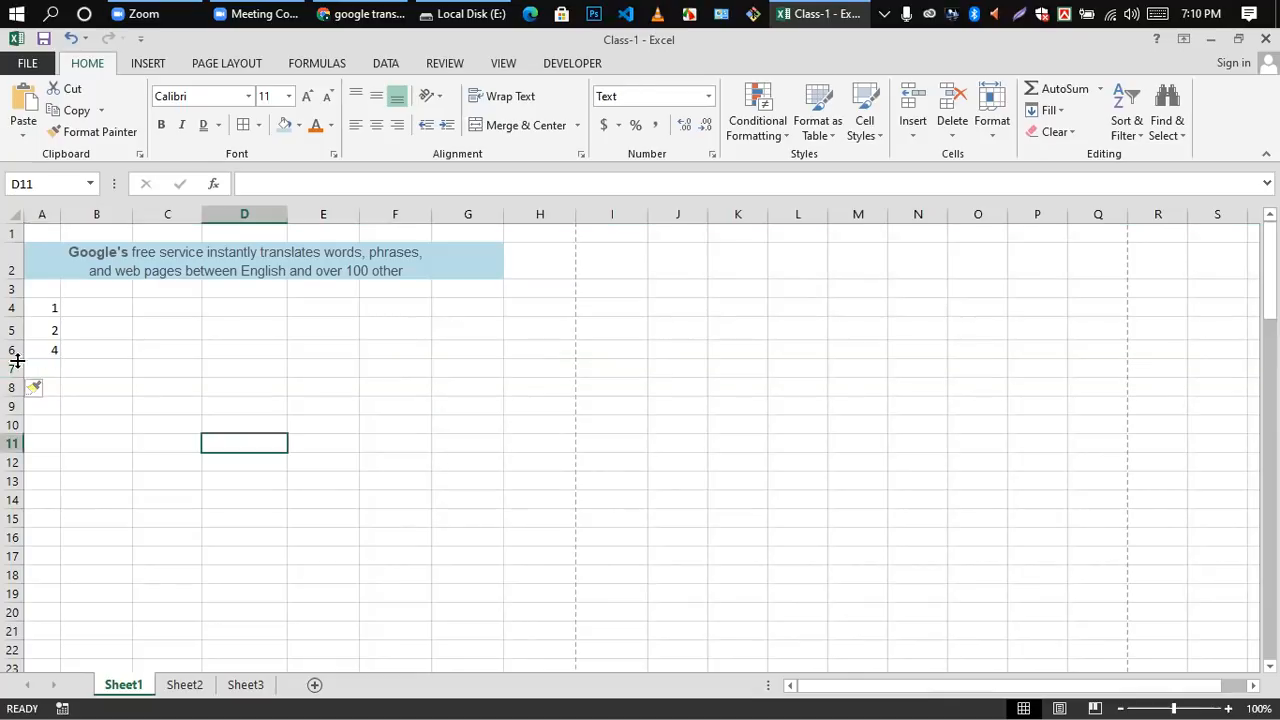
# Step: Insert a new sheet column before column E
pyautogui.click(14, 368)
pyautogui.click(455, 320)
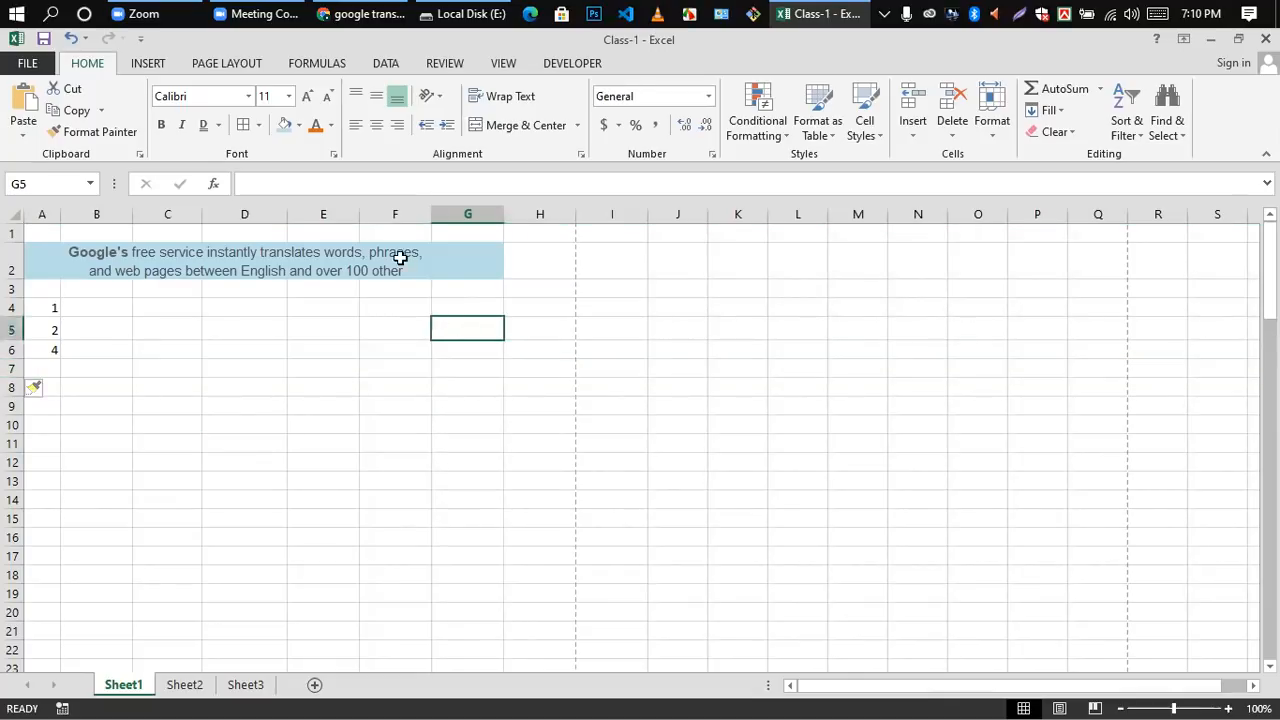
pyautogui.click(318, 217)
pyautogui.click(395, 368)
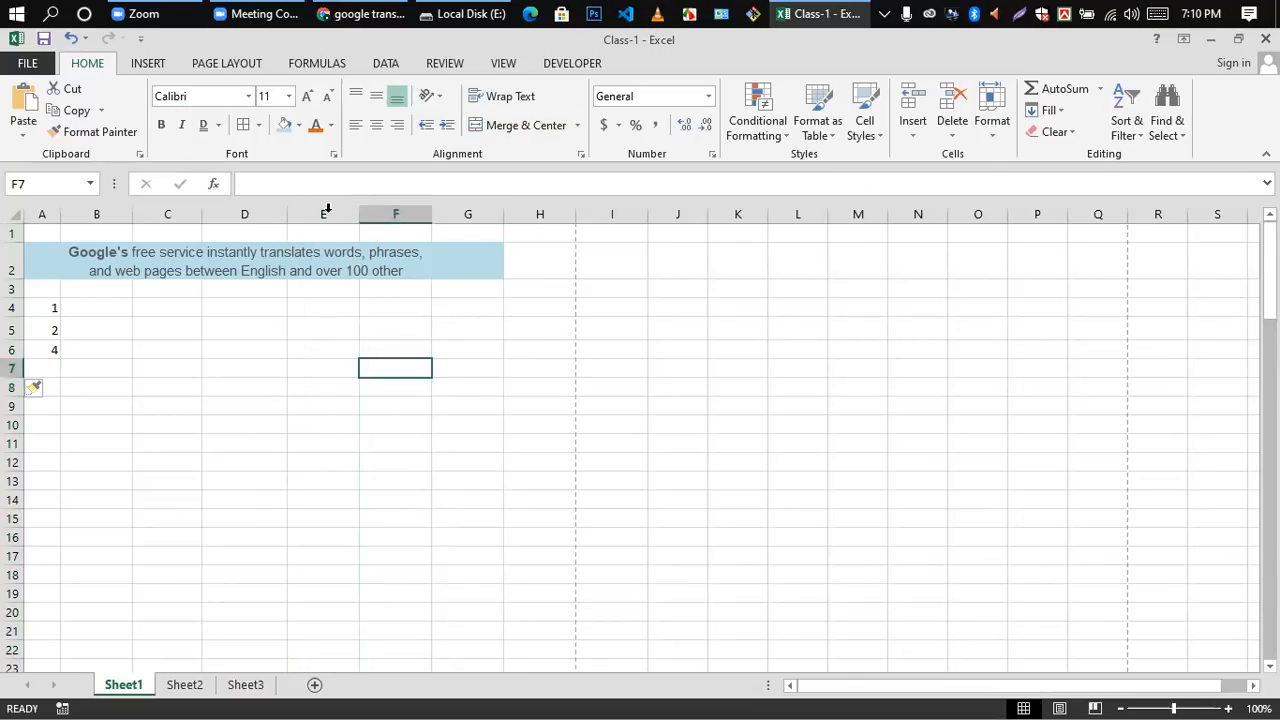
pyautogui.click(325, 212)
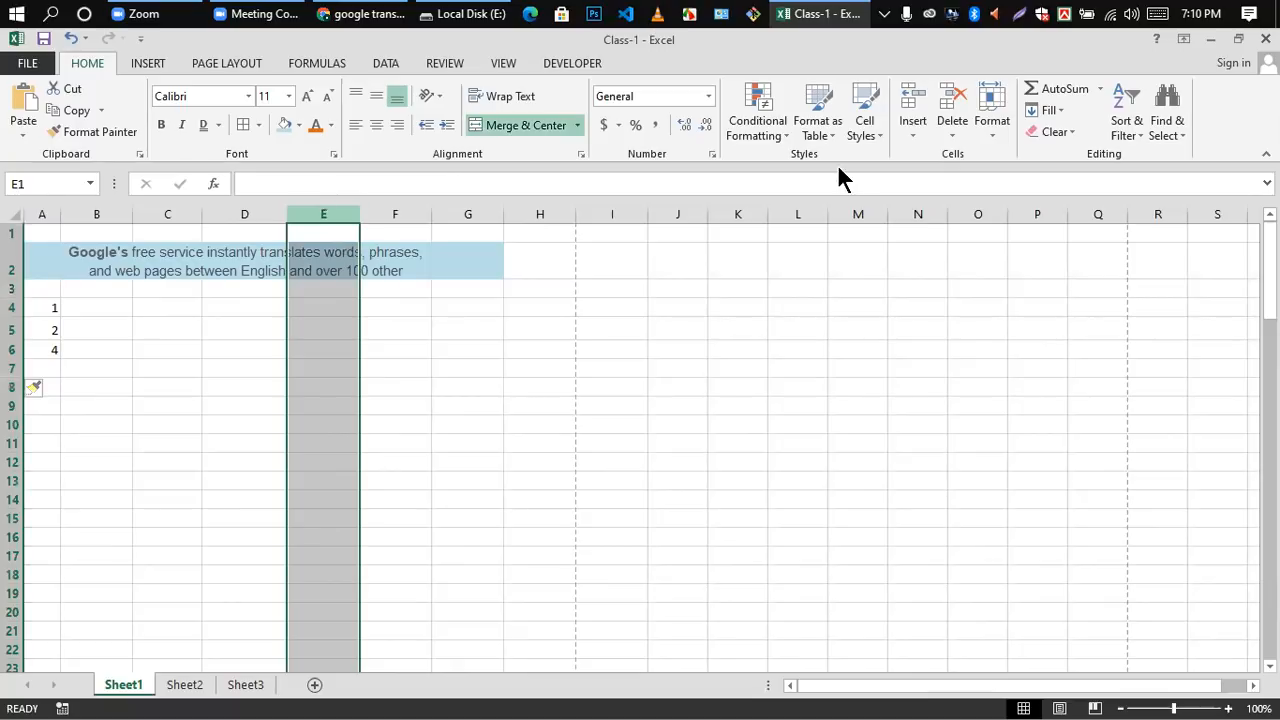
pyautogui.click(914, 136)
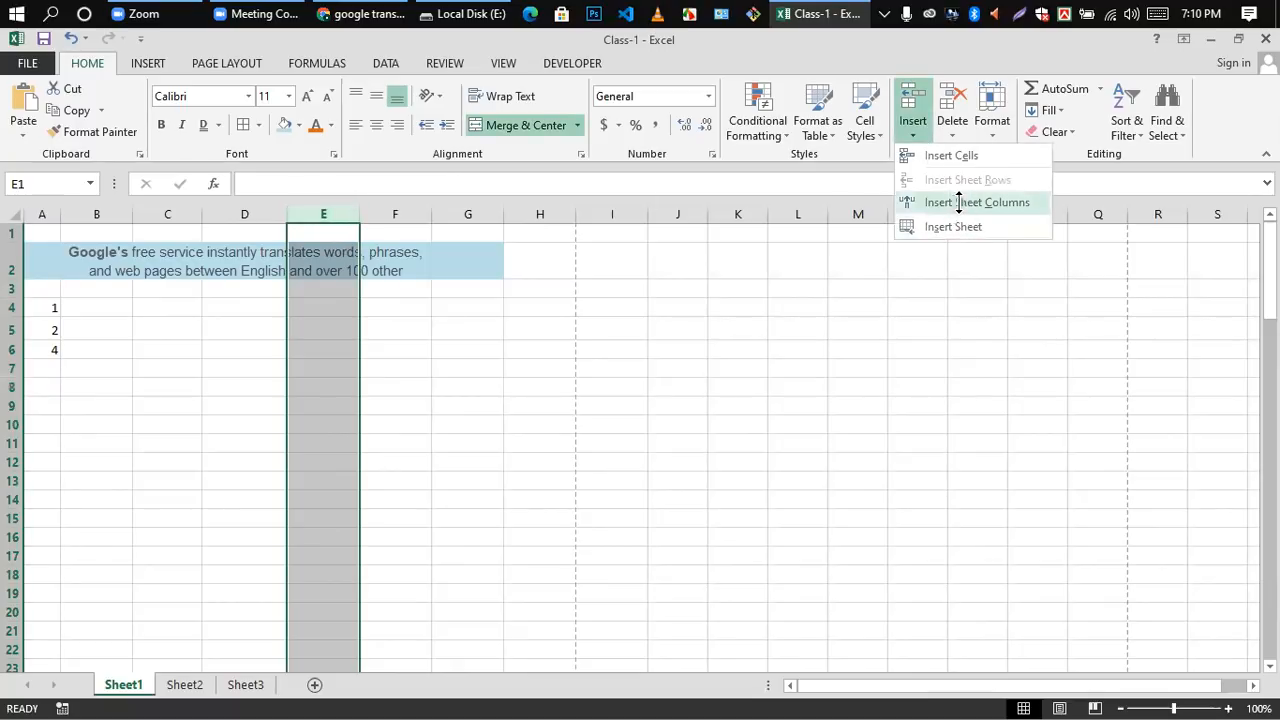
pyautogui.click(959, 202)
pyautogui.click(452, 367)
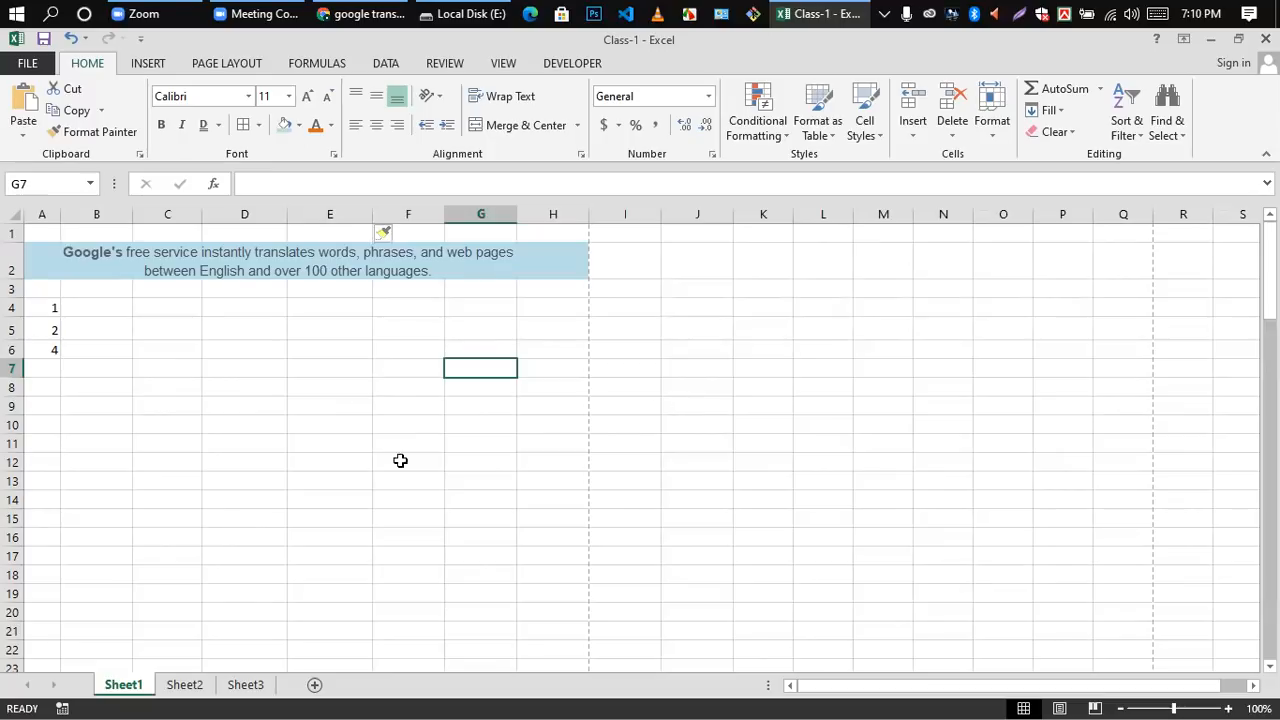
# Step: Clear the numbers from cells A4 to A7 under the blue heading
pyautogui.moveTo(52, 307); pyautogui.dragTo(49, 366)
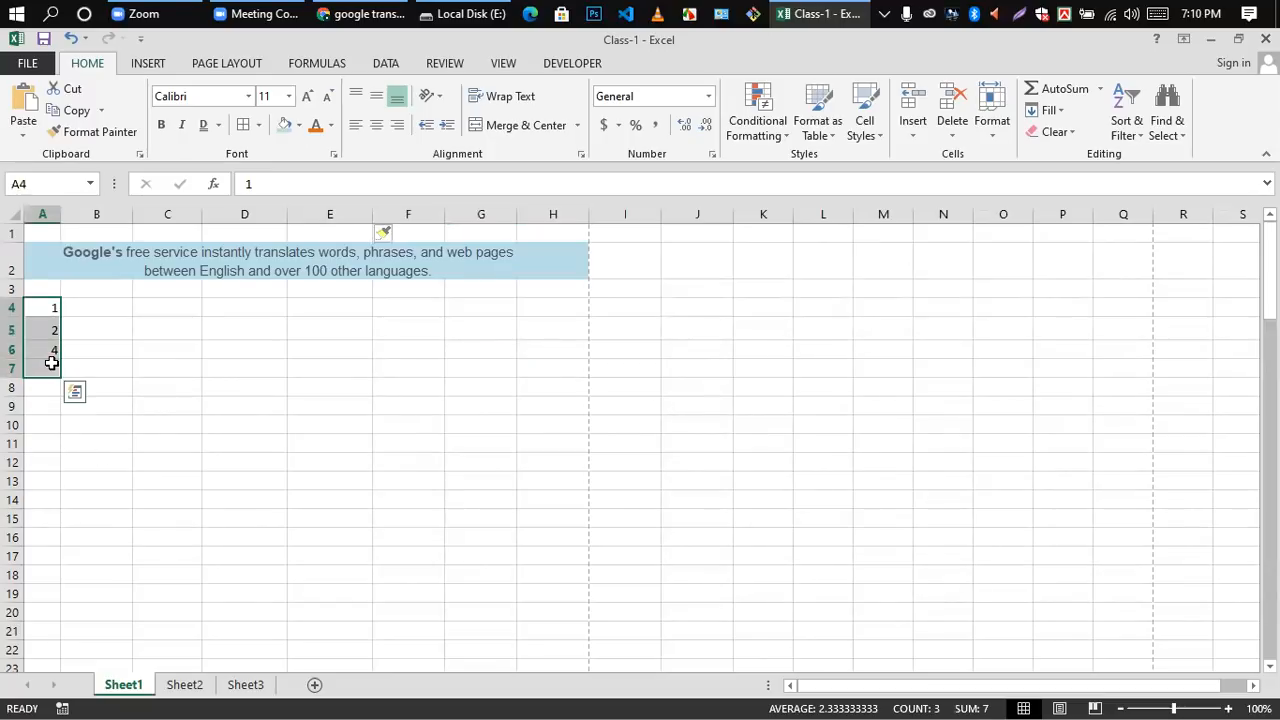
pyautogui.press('Delete')
pyautogui.click(533, 549)
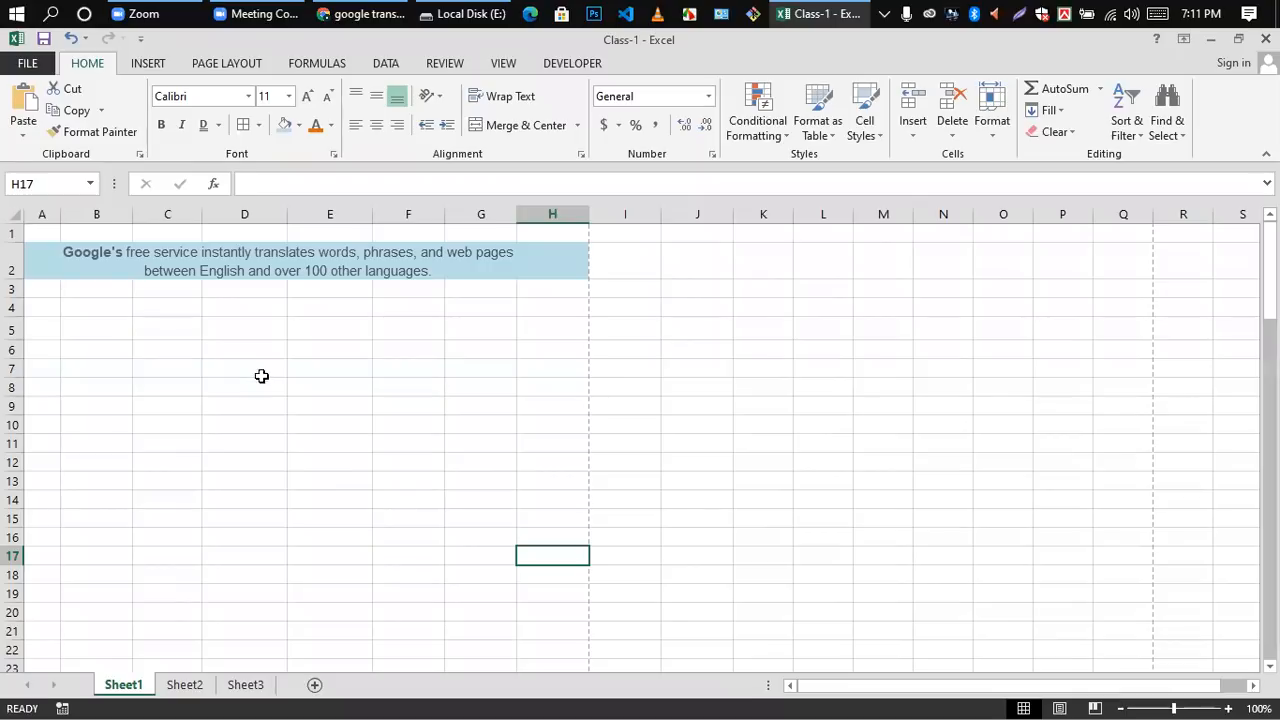
# Step: Enter a person's first name in cell B4 and a second person's first name in cell C4
pyautogui.click(93, 303)
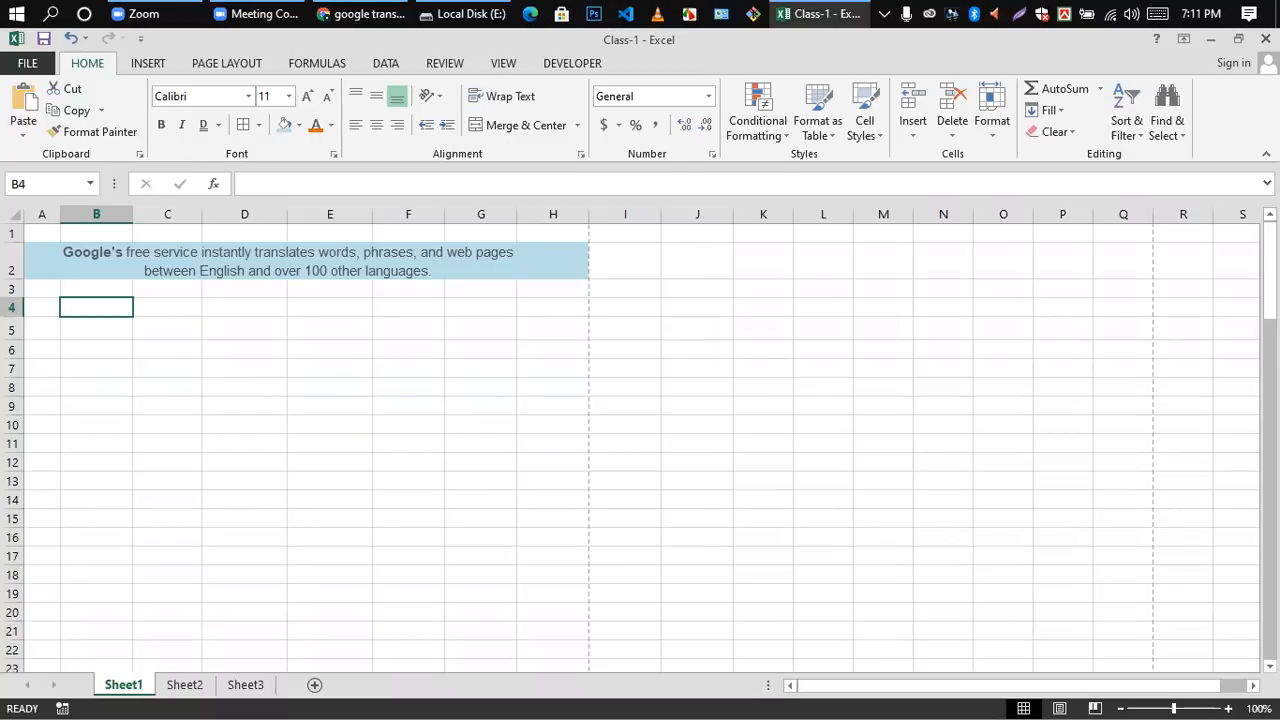
pyautogui.write('S')
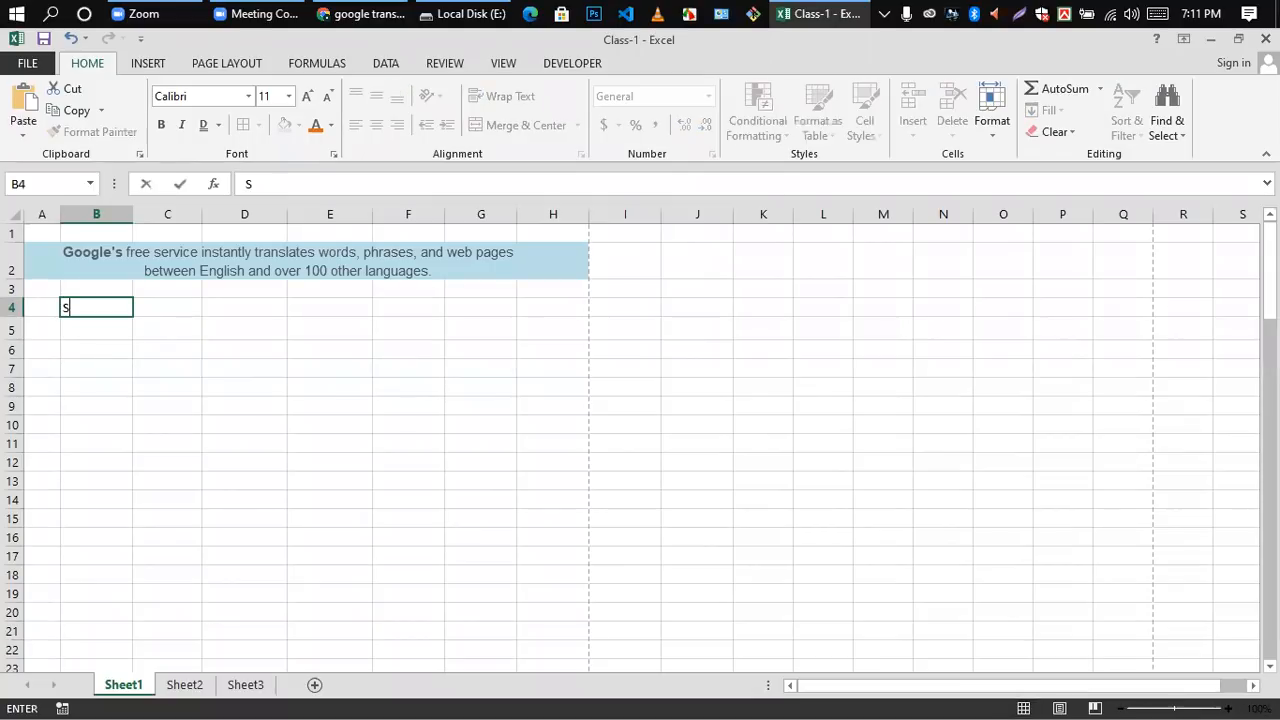
pyautogui.write('akim')
pyautogui.press('BackSpace')
pyautogui.press('BackSpace')
pyautogui.write('b')
pyautogui.click(173, 308)
pyautogui.write('Tamim')
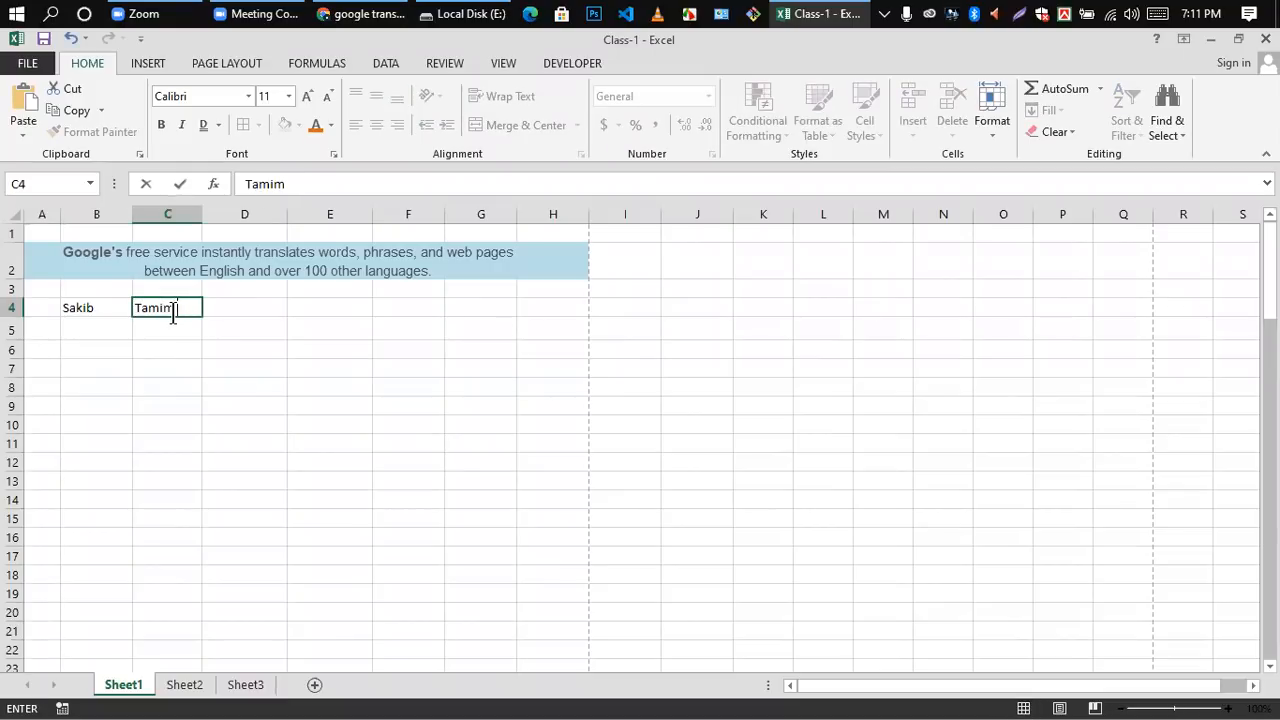
# Step: Enter a third person's name in cell D4 to complete the row of column headers
pyautogui.click(262, 310)
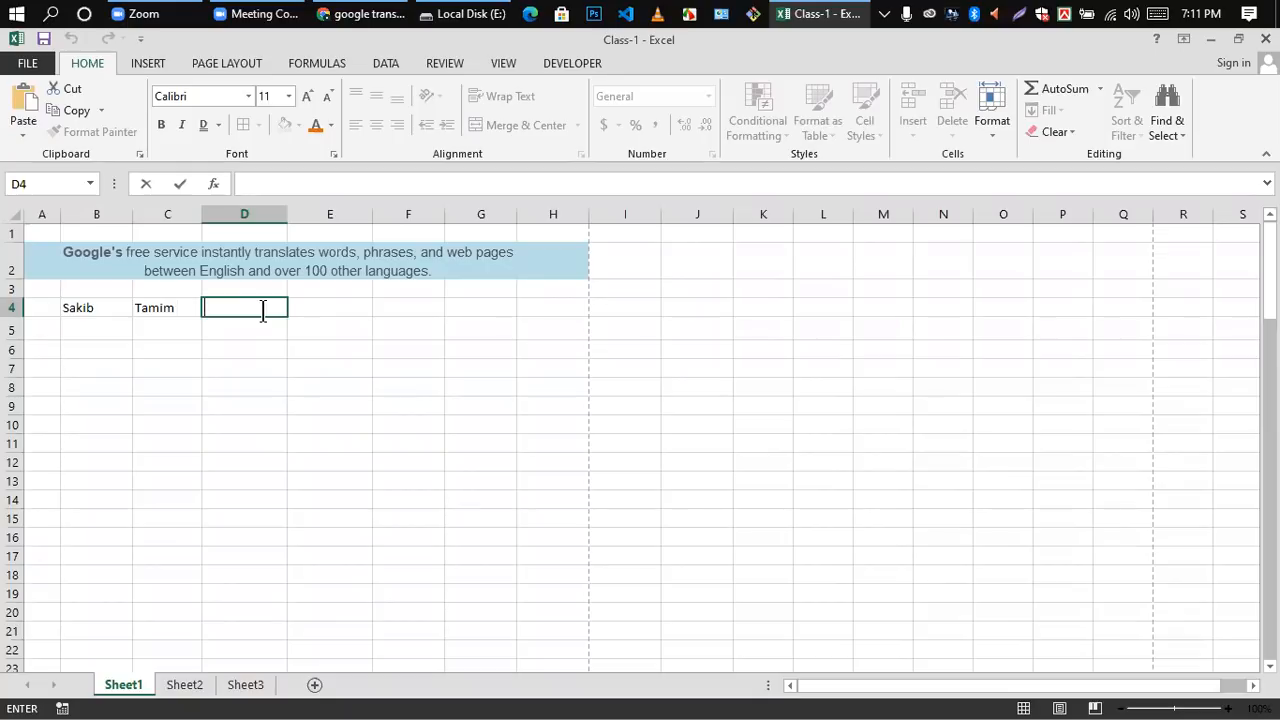
pyautogui.write('M')
pyautogui.write('aha')
pyautogui.write('mu')
pyautogui.write('d')
pyautogui.write('llaha')
pyautogui.press('BackSpace')
pyautogui.press('BackSpace')
pyautogui.press('BackSpace')
pyautogui.press('BackSpace')
pyautogui.write('ha')
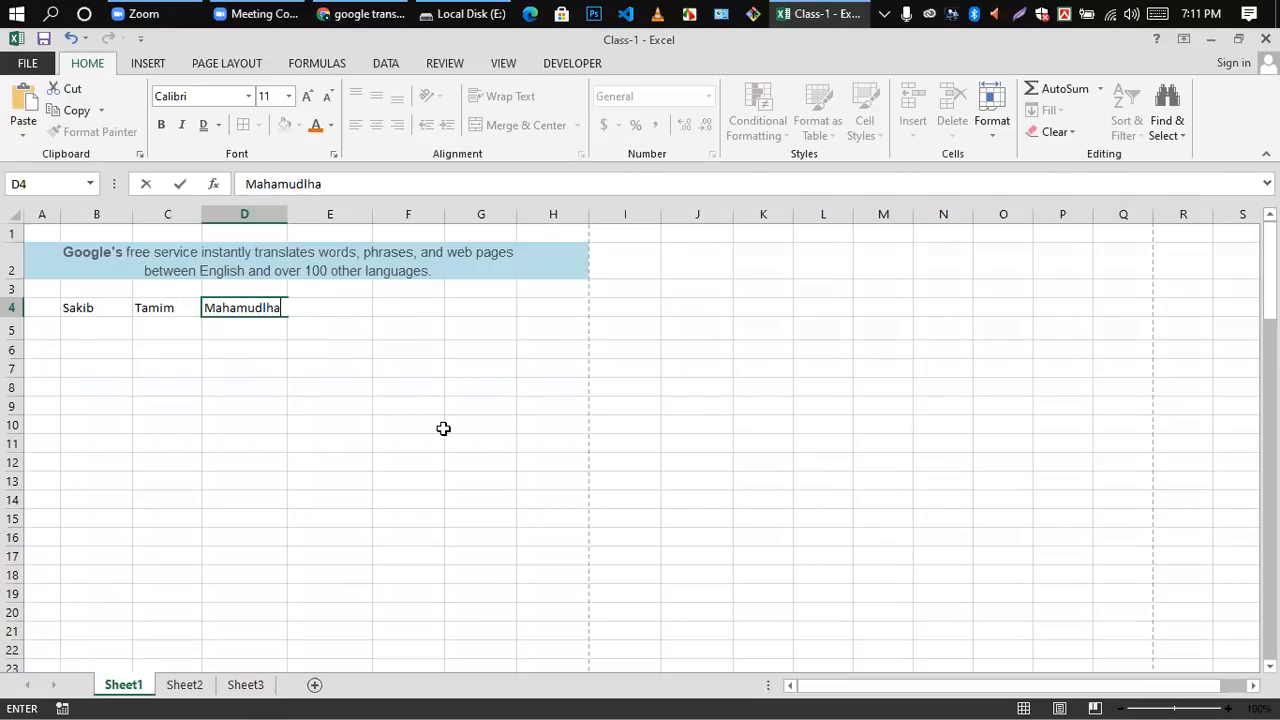
pyautogui.click(190, 383)
# Step: Enter 5 in cell B5 and 55 in cell B6 under the first name
pyautogui.doubleClick(80, 326)
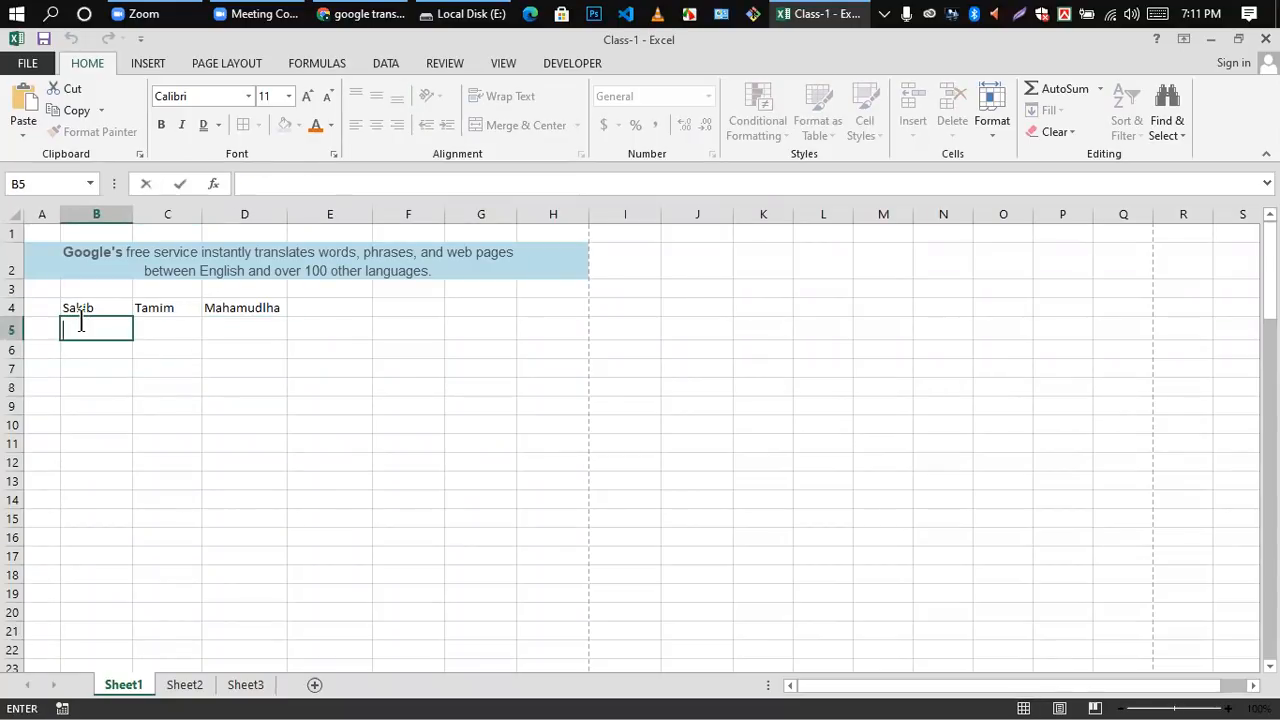
pyautogui.write('10')
pyautogui.press('BackSpace')
pyautogui.press('BackSpace')
pyautogui.write('5')
pyautogui.press('Return')
pyautogui.write('5')
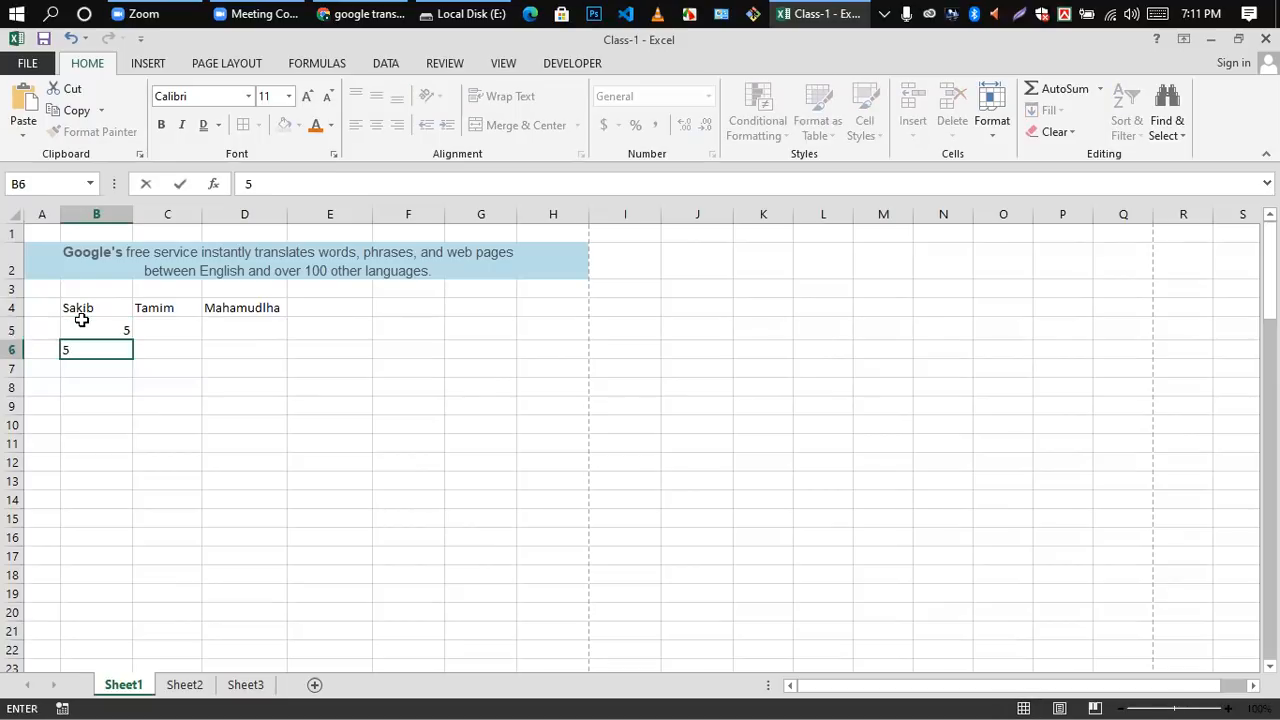
pyautogui.write('5')
pyautogui.click(135, 331)
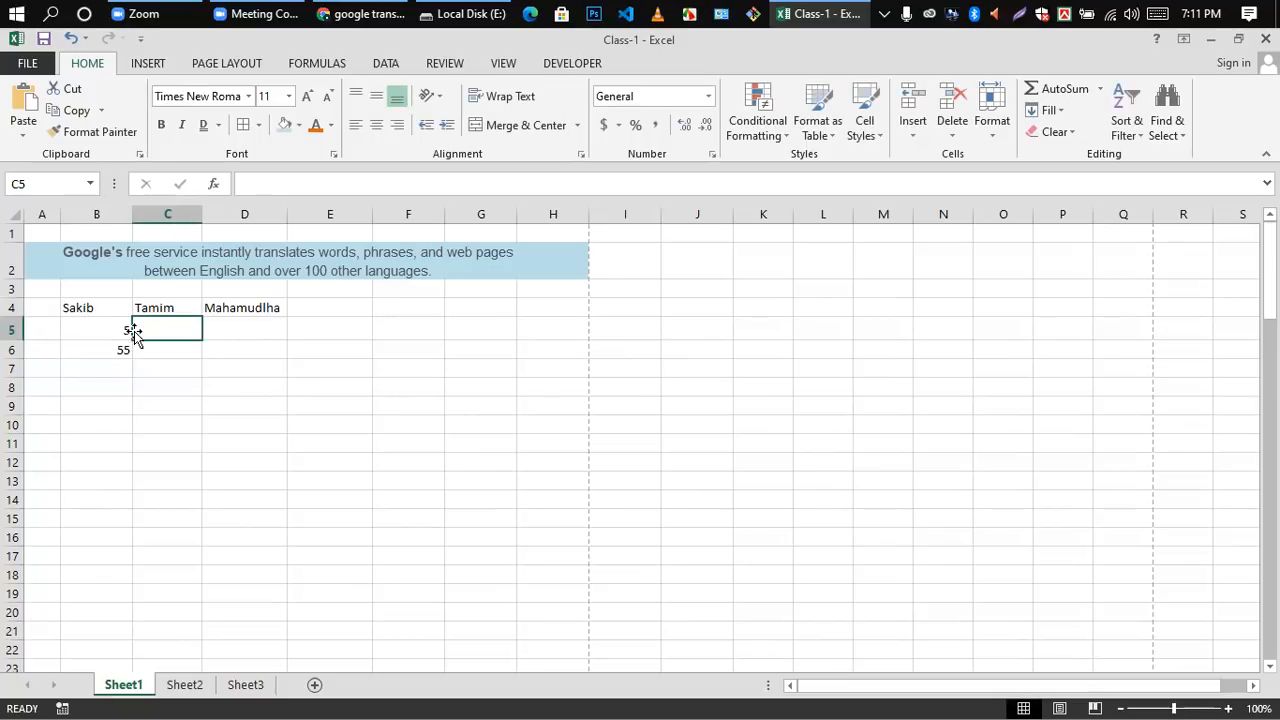
# Step: Correct the value in cell B5 to 50 and enter 40 in cell B7
pyautogui.click(126, 331)
pyautogui.doubleClick(126, 332)
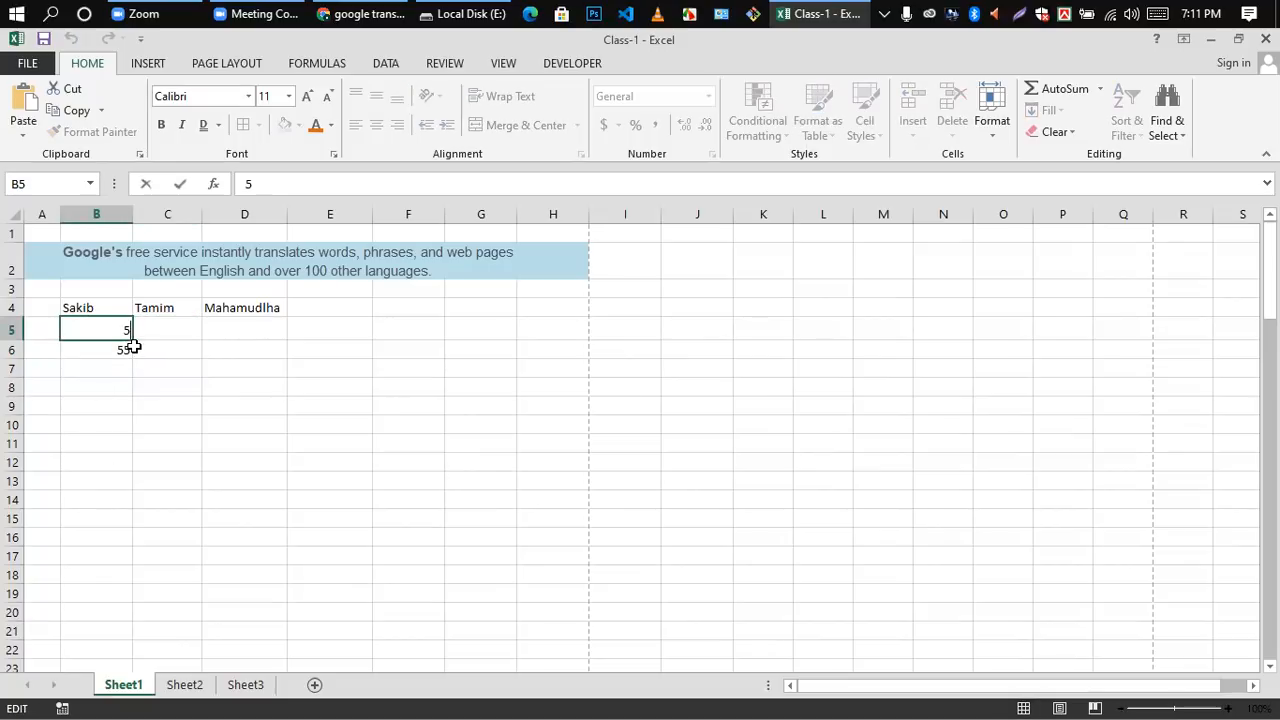
pyautogui.write('0')
pyautogui.click(117, 376)
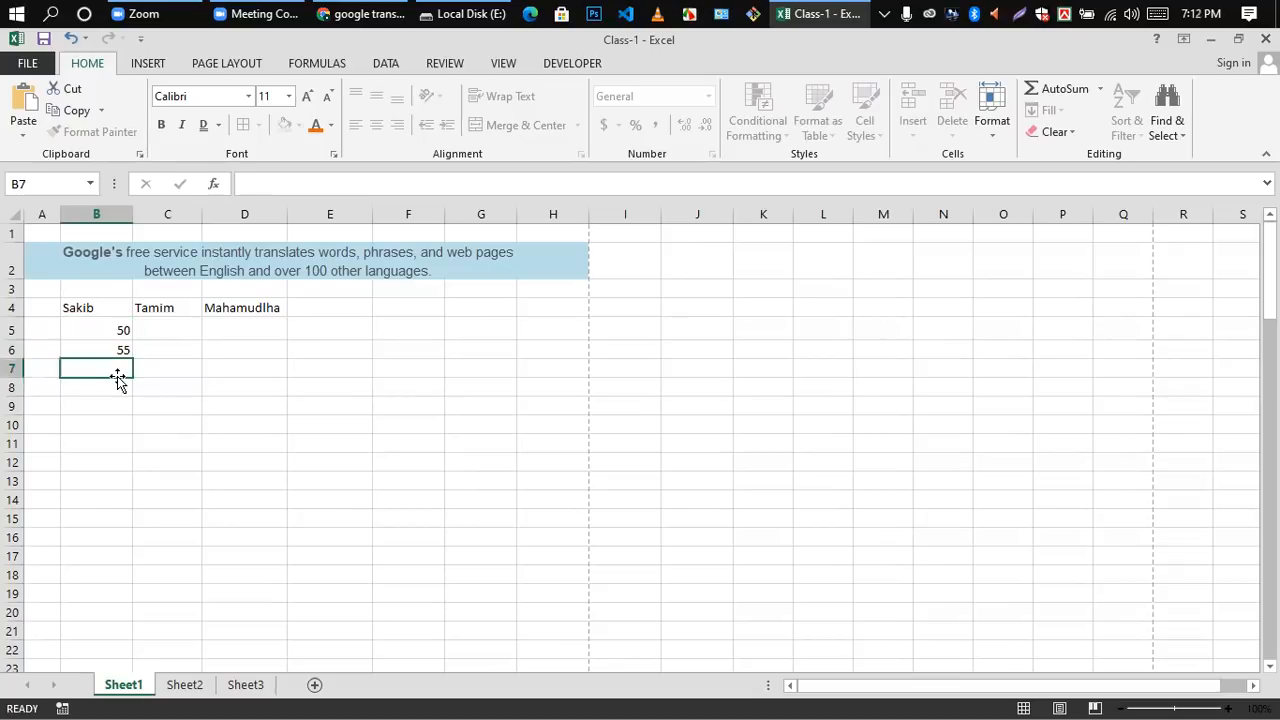
pyautogui.doubleClick(118, 371)
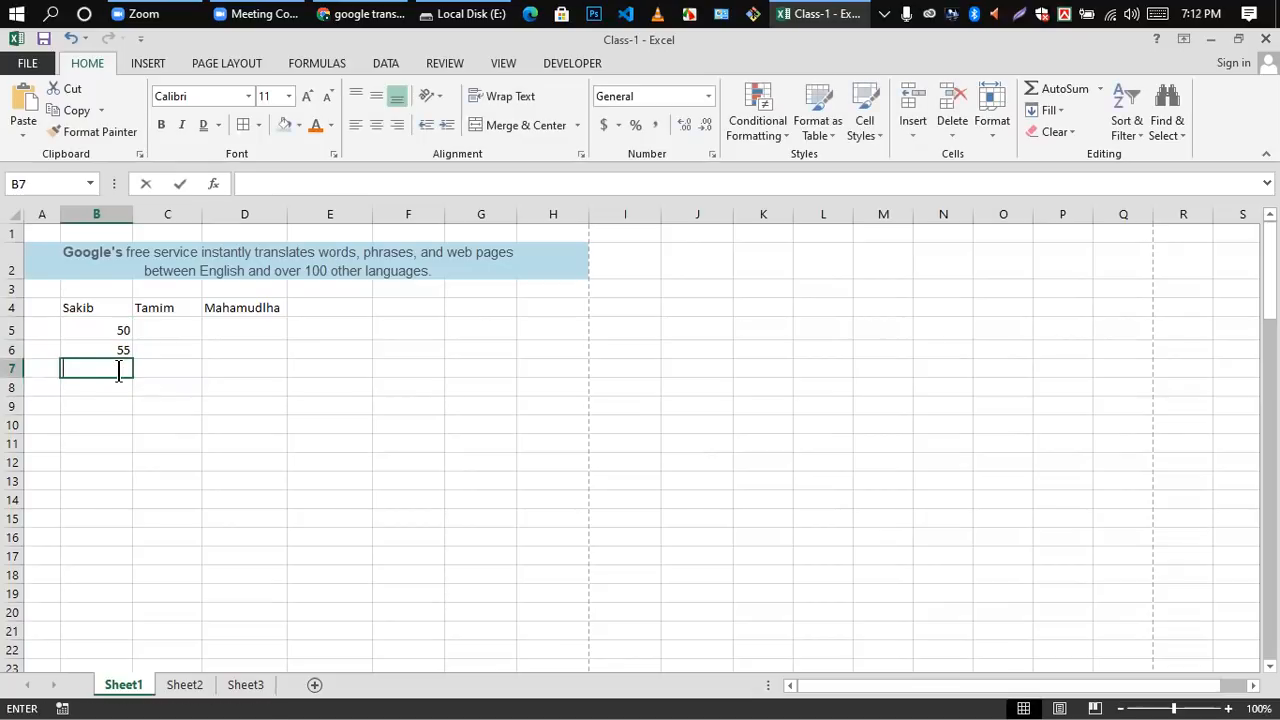
pyautogui.write('40')
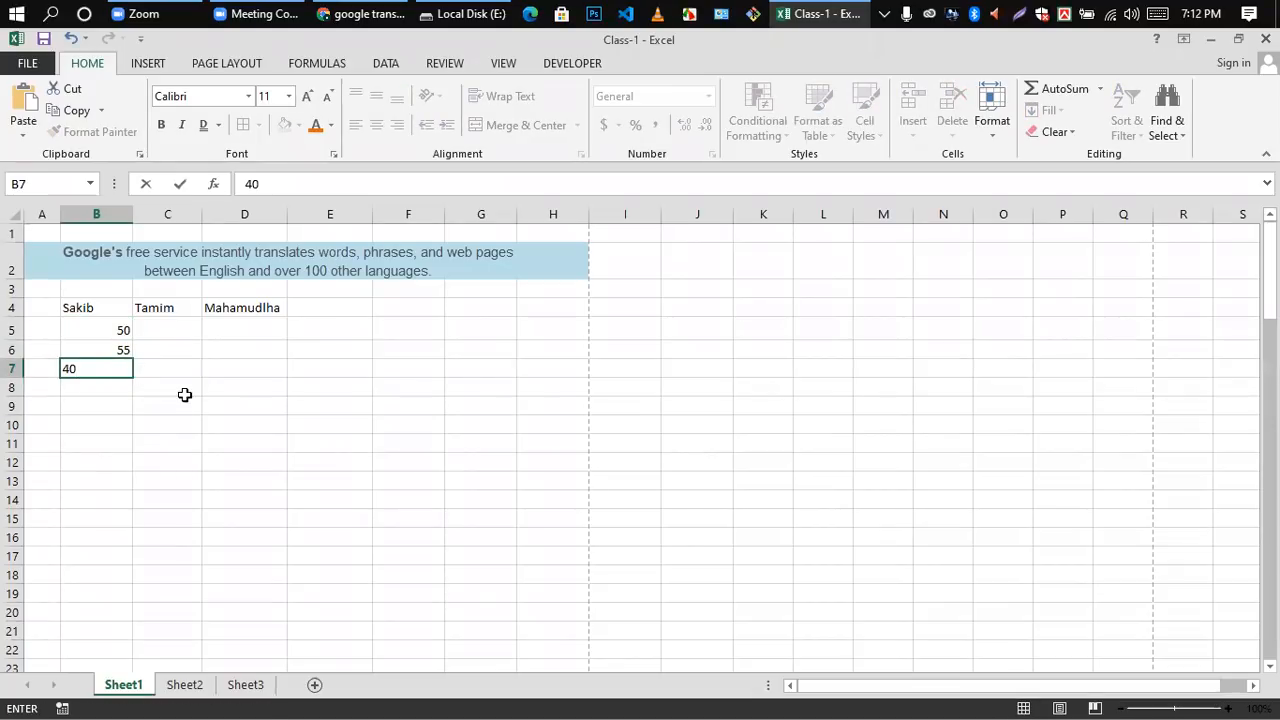
pyautogui.click(185, 395)
# Step: Enter the values 30, 40 and 50 in cells C5 to C7 under the second name
pyautogui.doubleClick(166, 328)
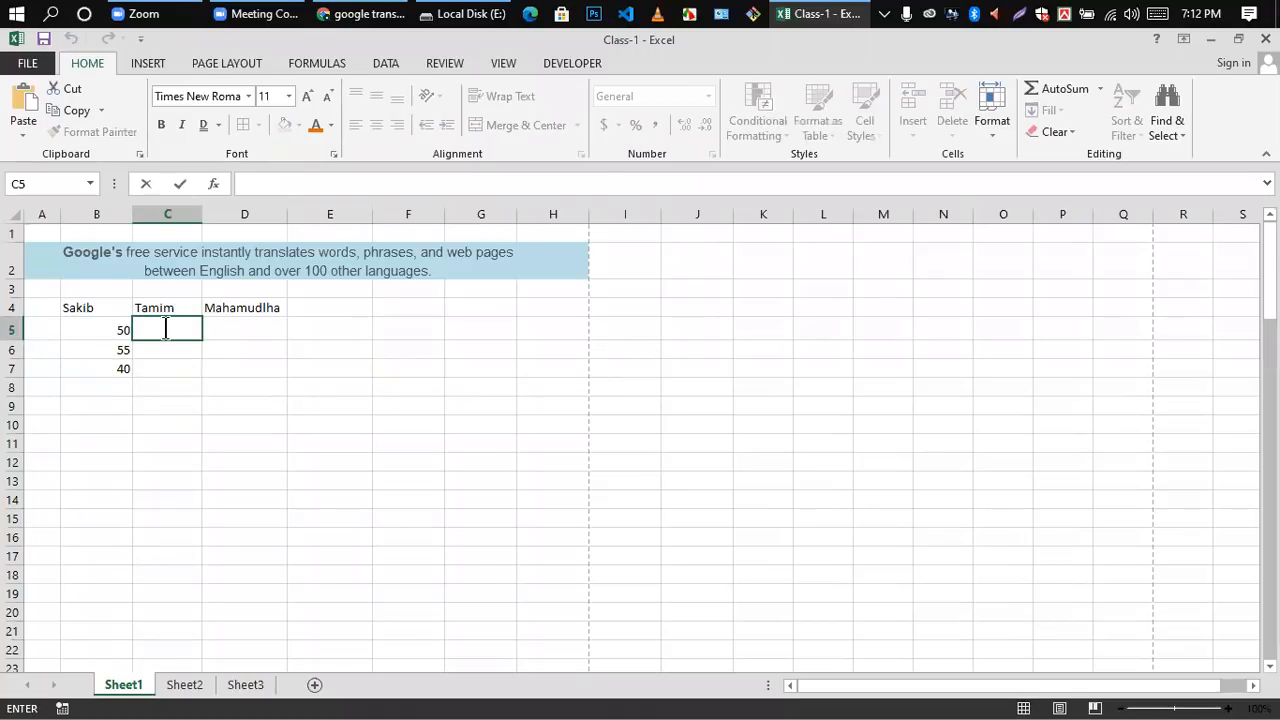
pyautogui.write('30')
pyautogui.press('Return')
pyautogui.write('40')
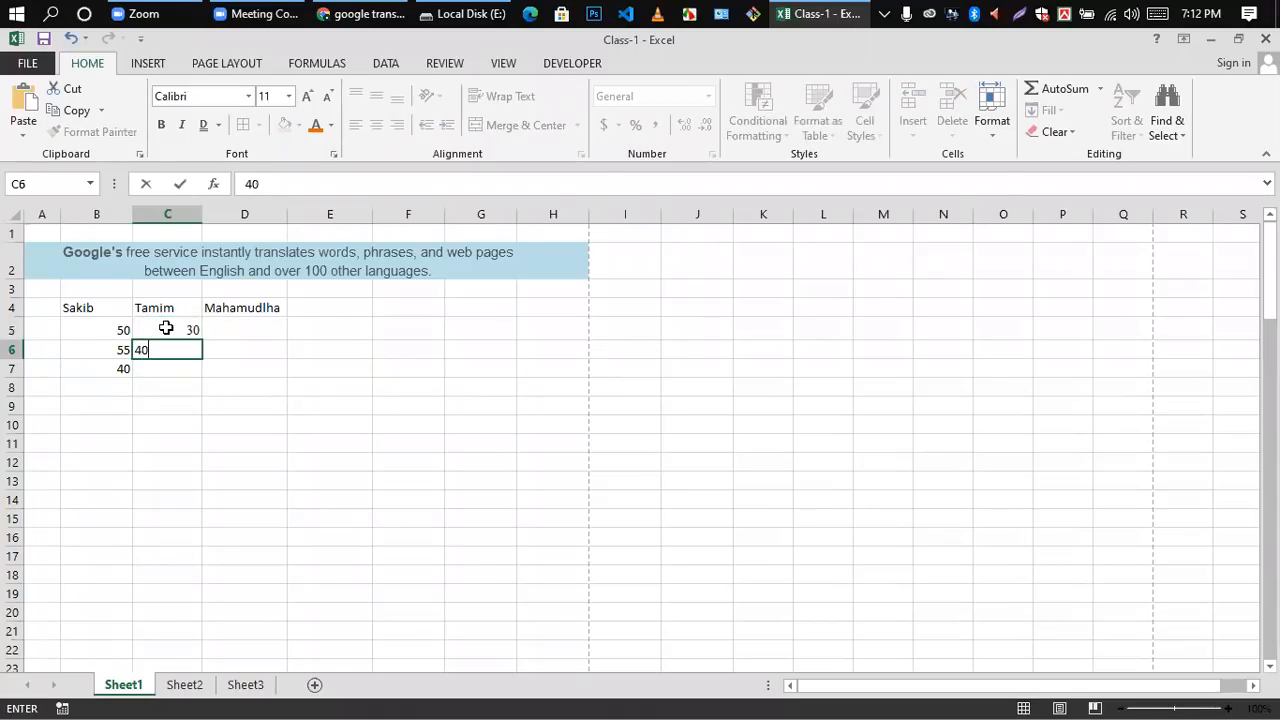
pyautogui.press('Return')
pyautogui.write('50')
pyautogui.click(234, 384)
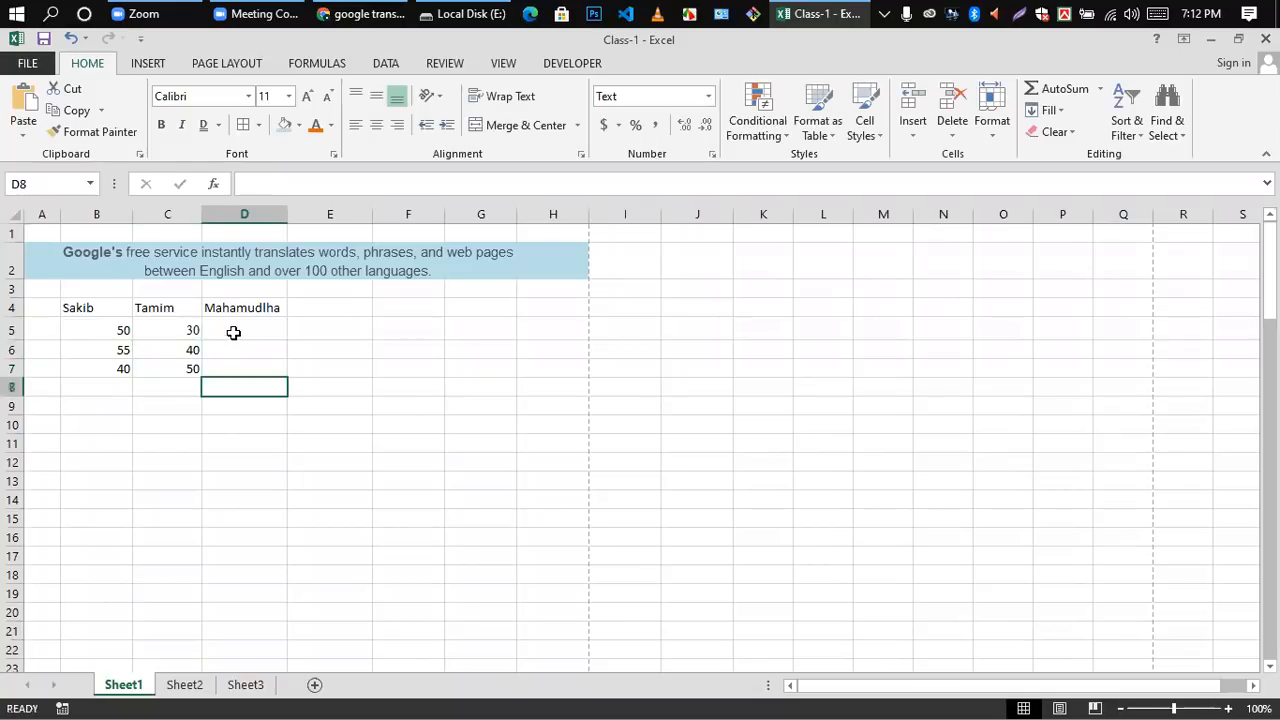
# Step: Enter the values 40, 50 and 60 in cells D5 to D7 under the third name
pyautogui.doubleClick(232, 334)
pyautogui.write('40')
pyautogui.press('Return')
pyautogui.write('50')
pyautogui.press('Return')
pyautogui.write('60')
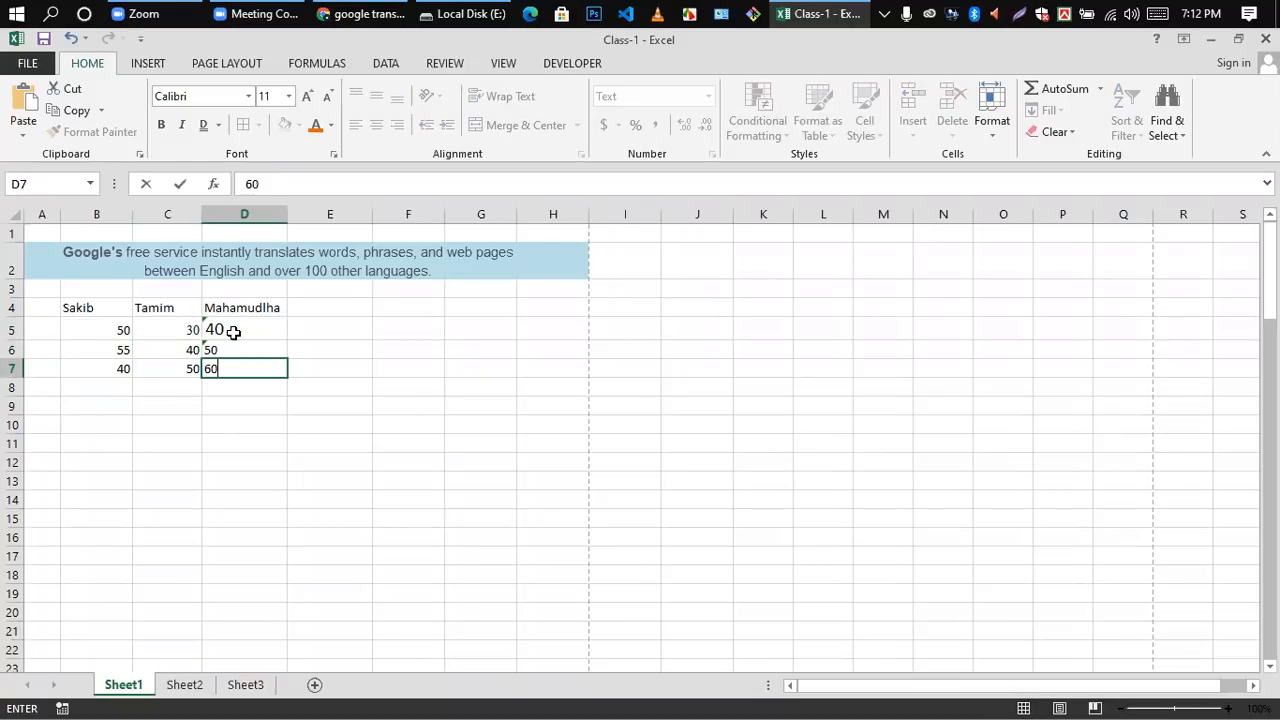
pyautogui.click(246, 416)
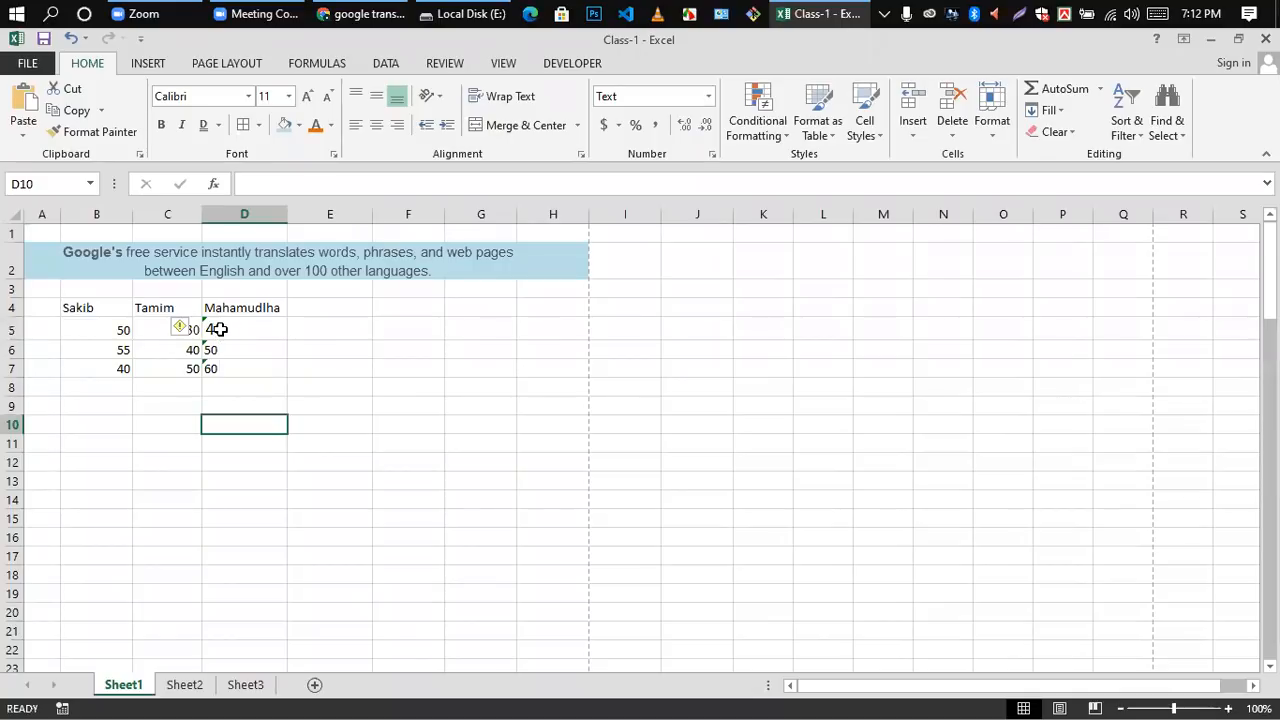
# Step: Change the number format of cells D5 to D7 to General
pyautogui.moveTo(216, 330); pyautogui.dragTo(220, 369)
pyautogui.click(706, 97)
pyautogui.click(655, 128)
pyautogui.click(397, 400)
pyautogui.click(249, 334)
pyautogui.click(346, 374)
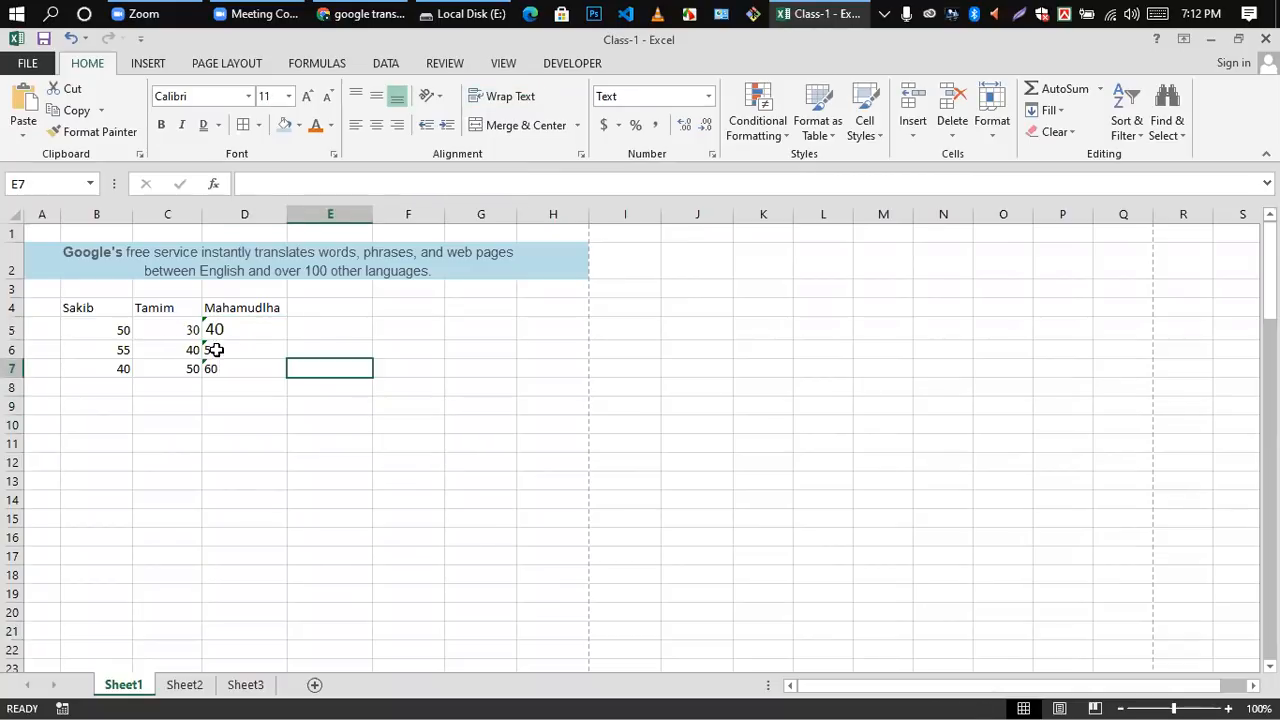
# Step: Apply the Number format to cells D5 to D7 and once more to cell D5 alone
pyautogui.moveTo(216, 331); pyautogui.dragTo(216, 368)
pyautogui.click(708, 97)
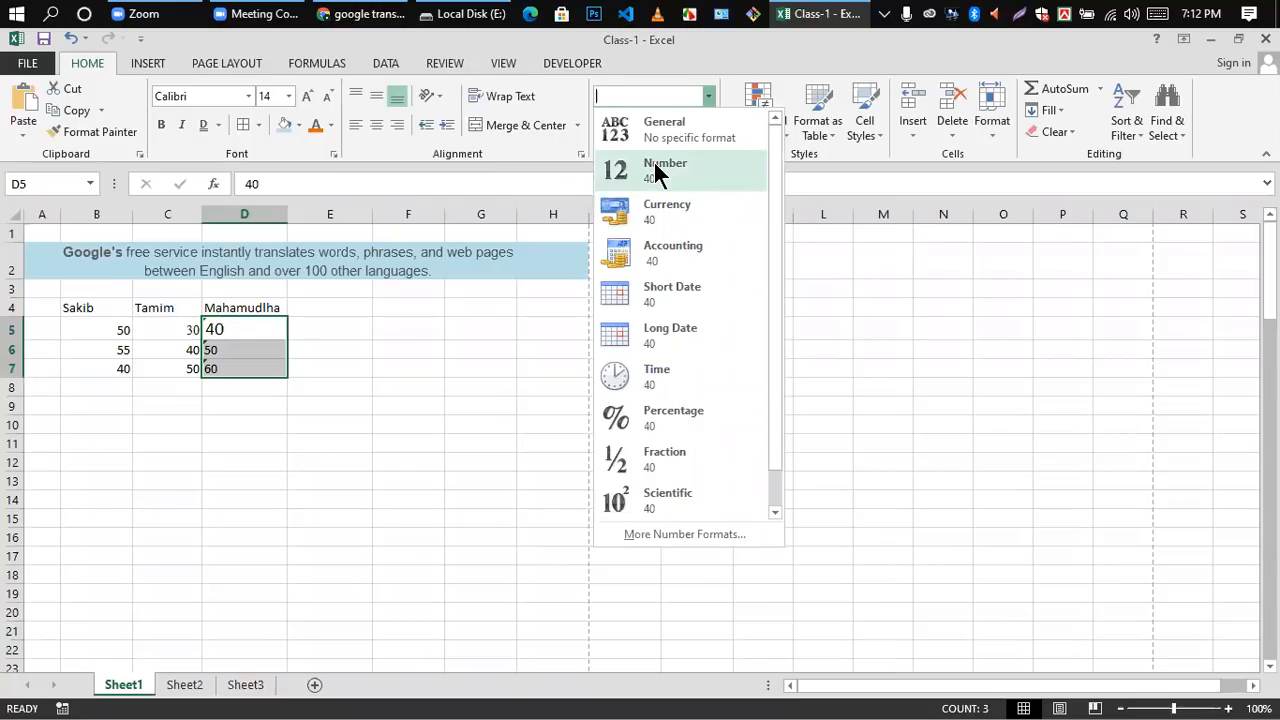
pyautogui.click(657, 170)
pyautogui.click(337, 440)
pyautogui.click(223, 328)
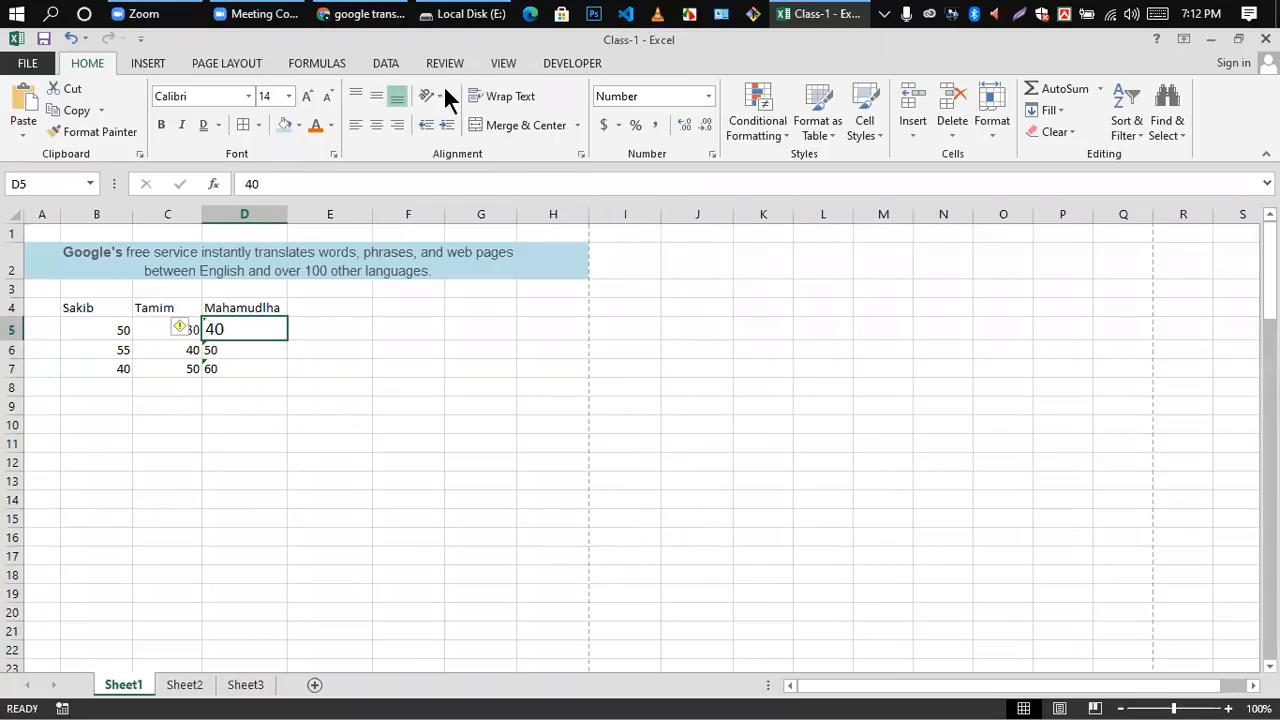
pyautogui.click(708, 97)
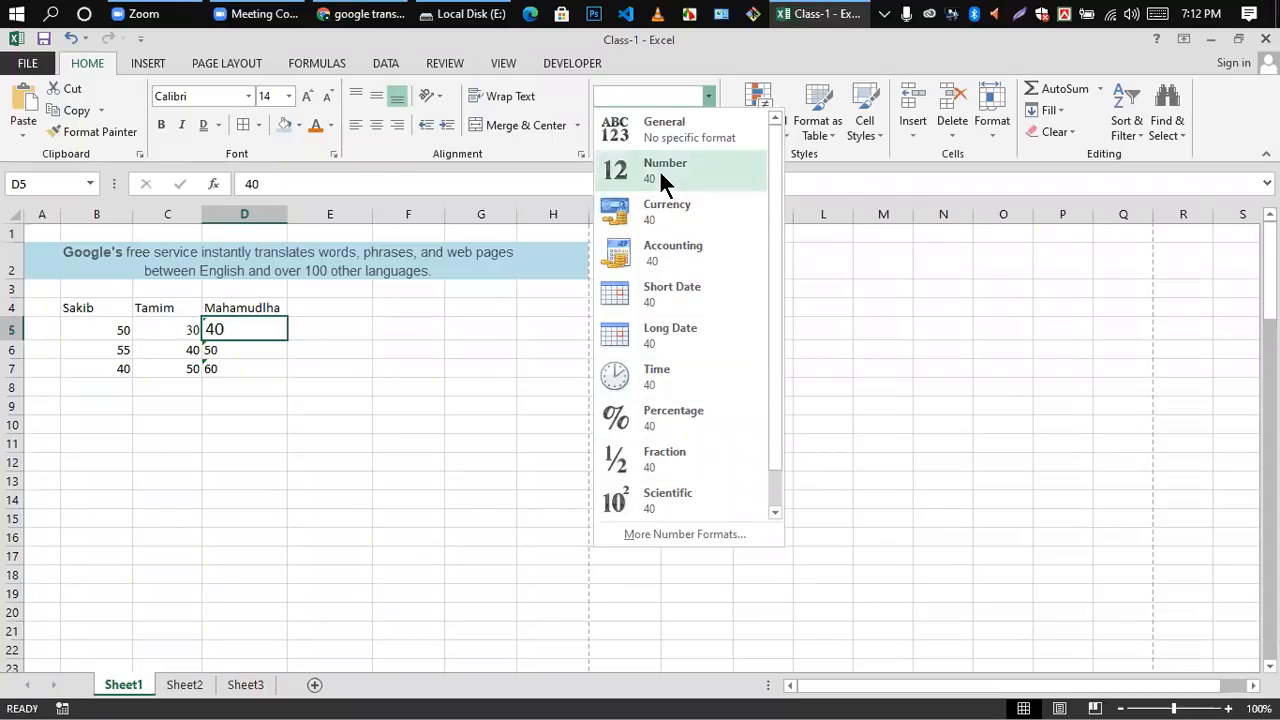
pyautogui.click(659, 169)
pyautogui.click(246, 346)
# Step: Clear cell D5 and re-enter 40 so that it is stored as a number
pyautogui.click(238, 330)
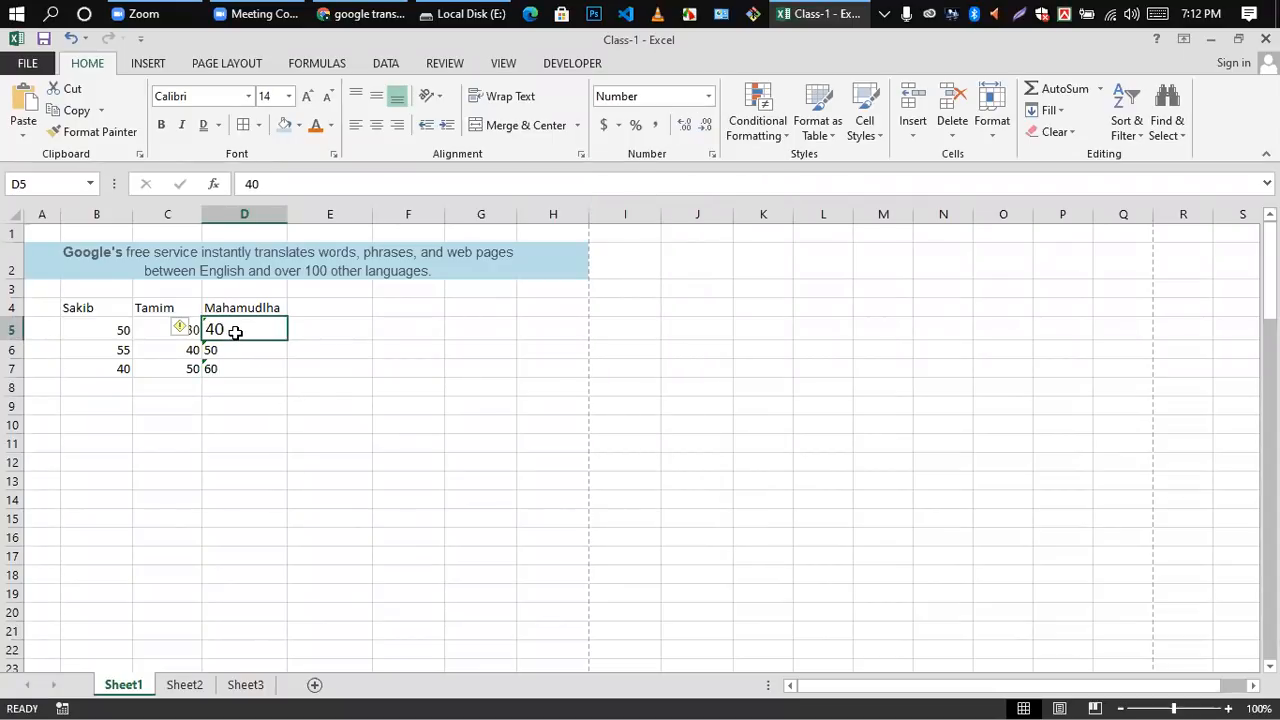
pyautogui.press('Delete')
pyautogui.click(292, 372)
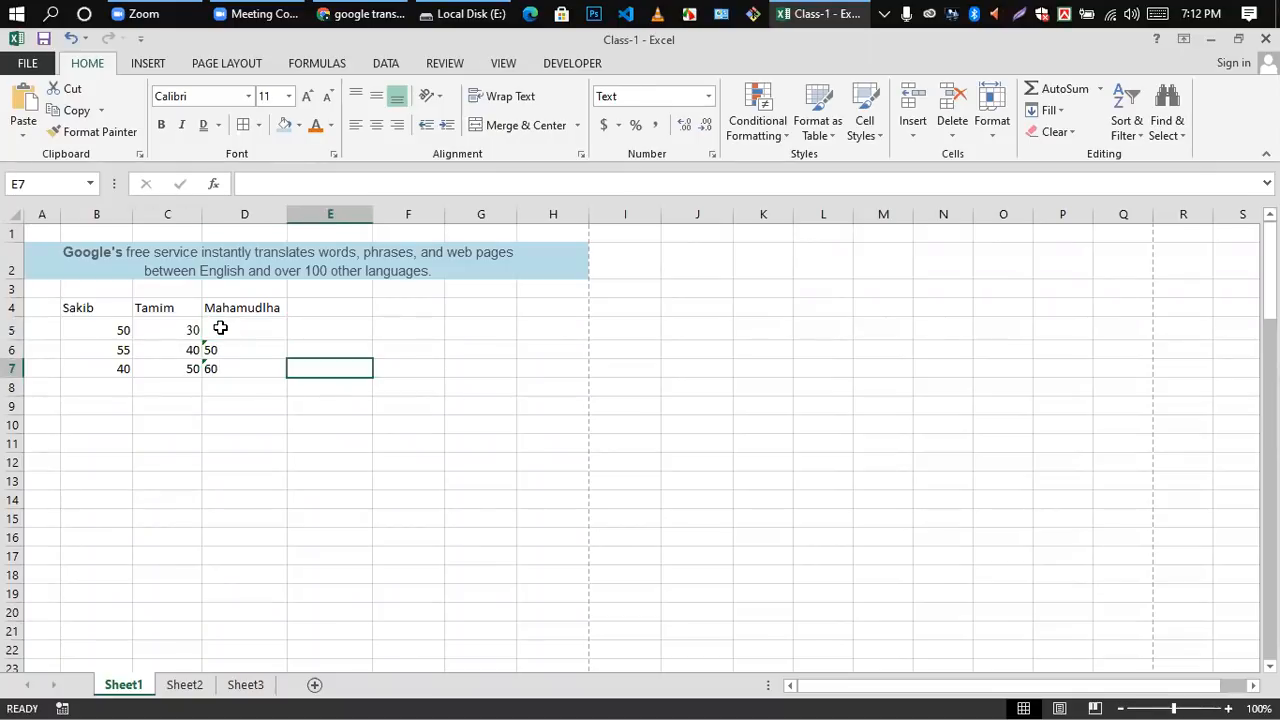
pyautogui.doubleClick(220, 328)
pyautogui.write('40')
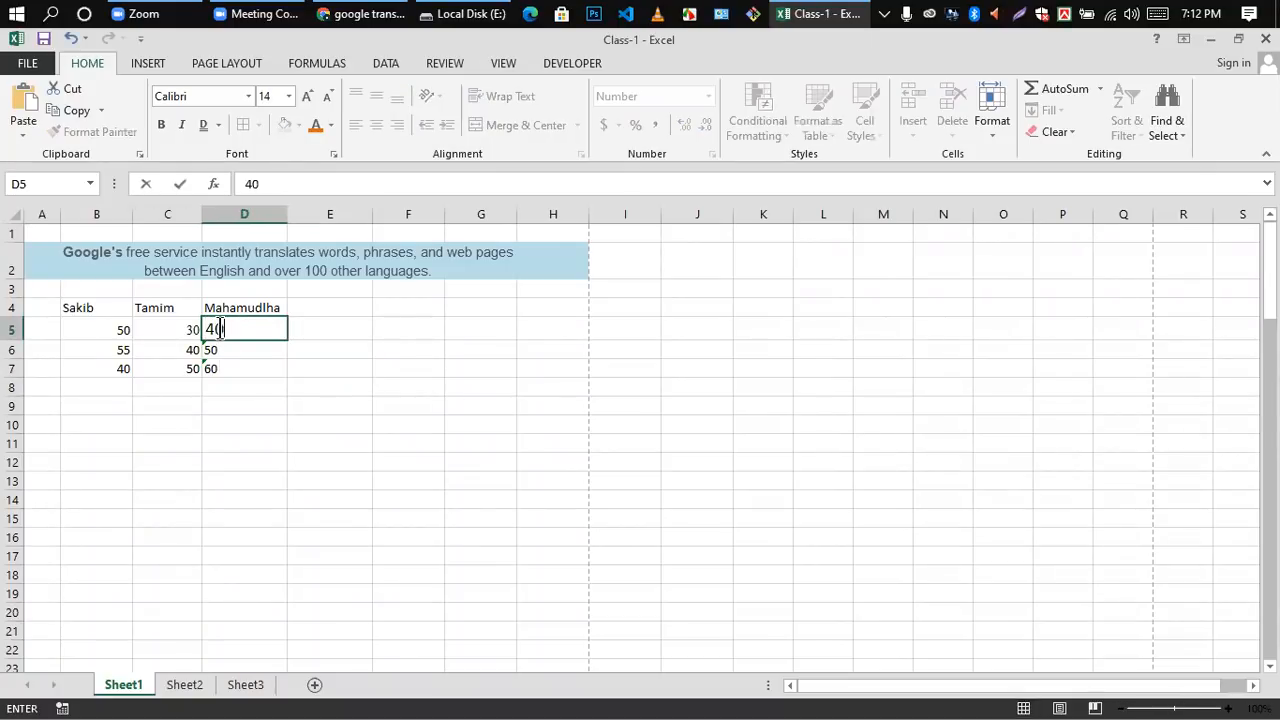
pyautogui.click(289, 404)
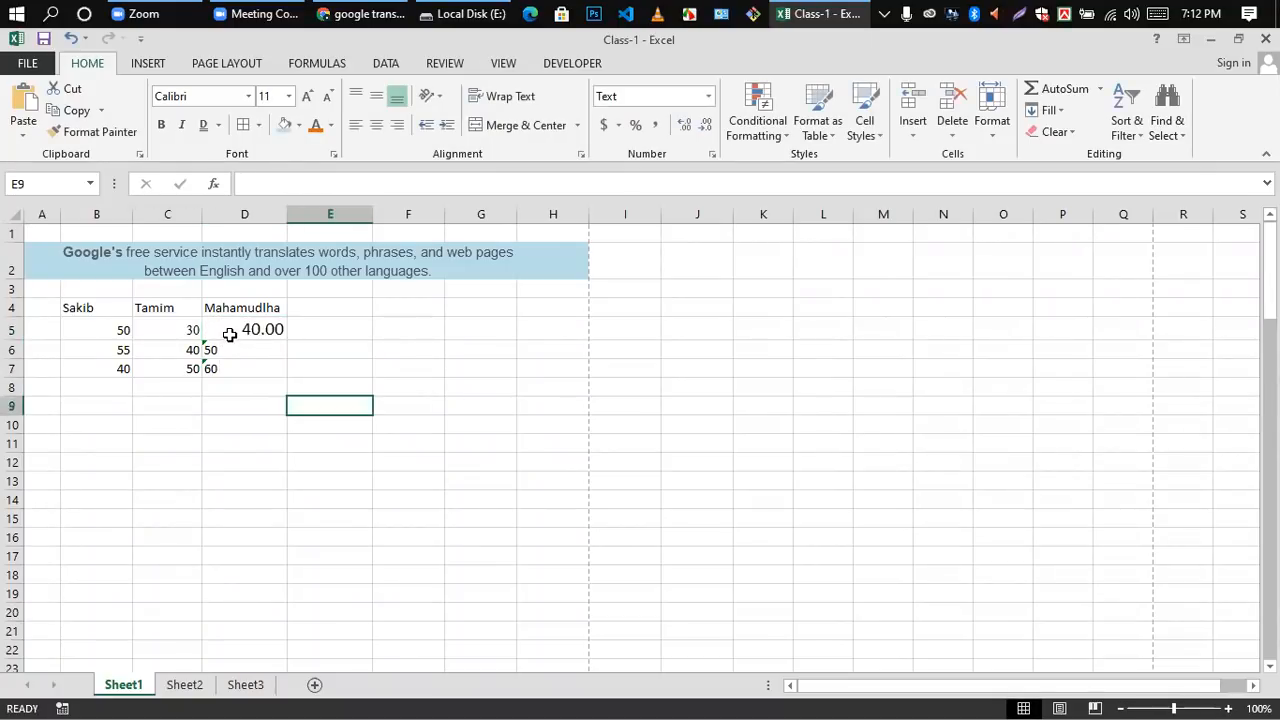
# Step: Change the font of the number in cell D5 to Times New Roman
pyautogui.click(229, 331)
pyautogui.click(248, 95)
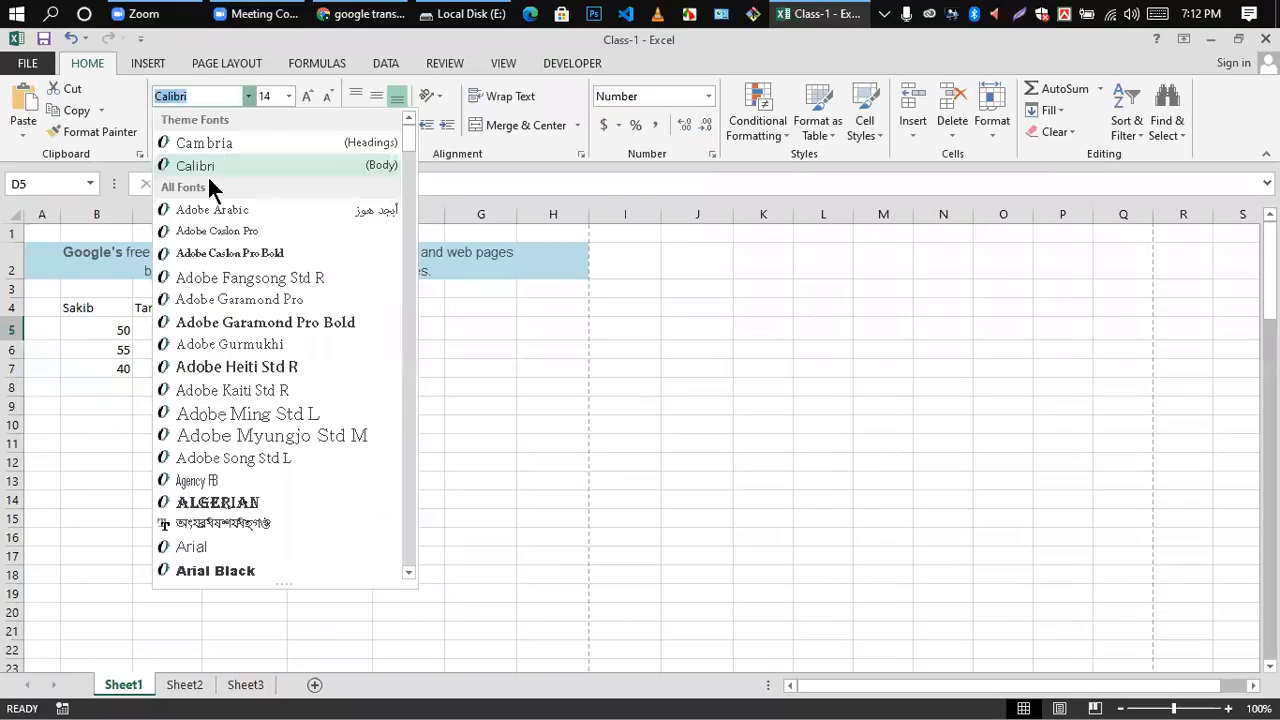
pyautogui.scroll(-1, 215, 300)
pyautogui.scroll(1, 220, 334)
pyautogui.scroll(-20, 222, 345)
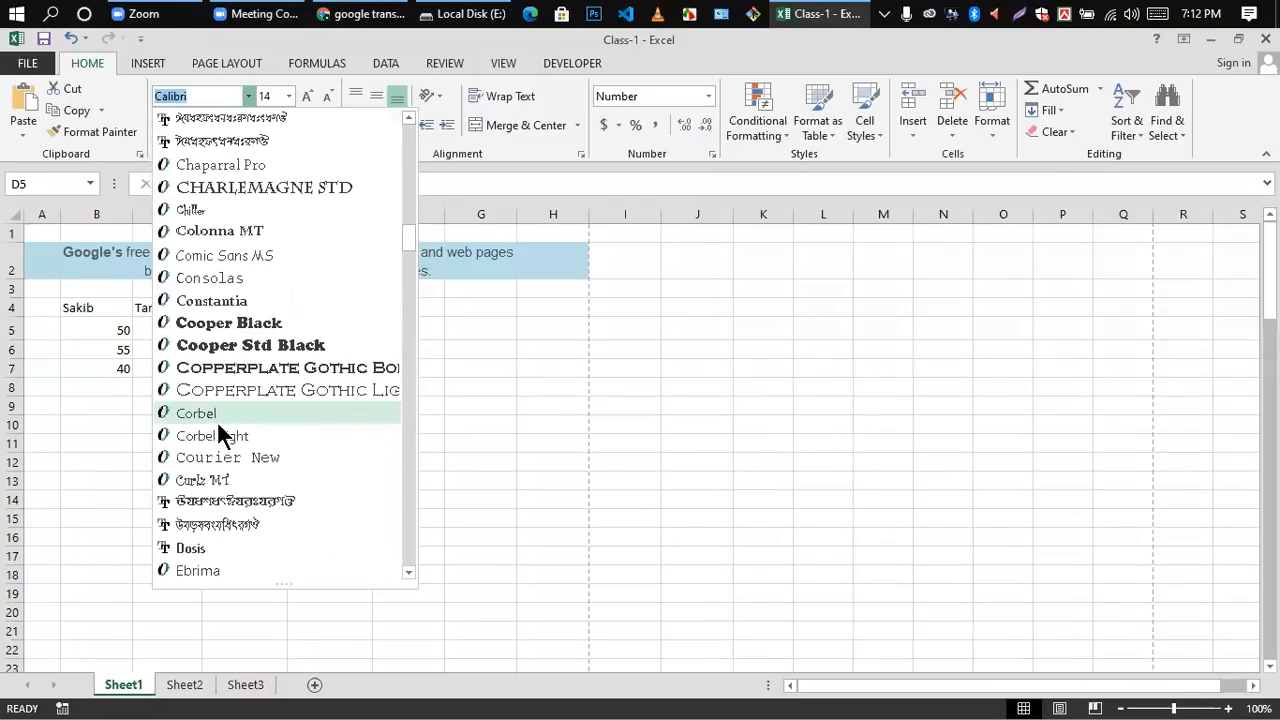
pyautogui.scroll(-20, 217, 424)
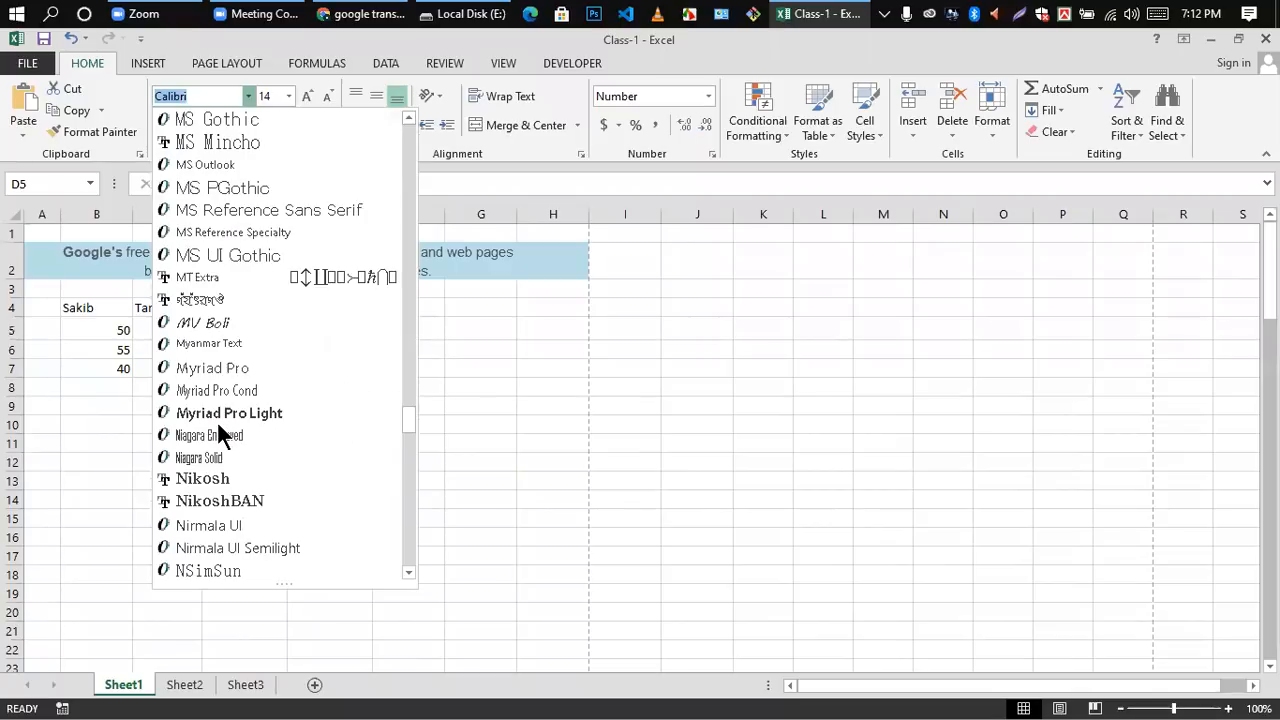
pyautogui.scroll(-7, 217, 424)
pyautogui.scroll(-20, 218, 425)
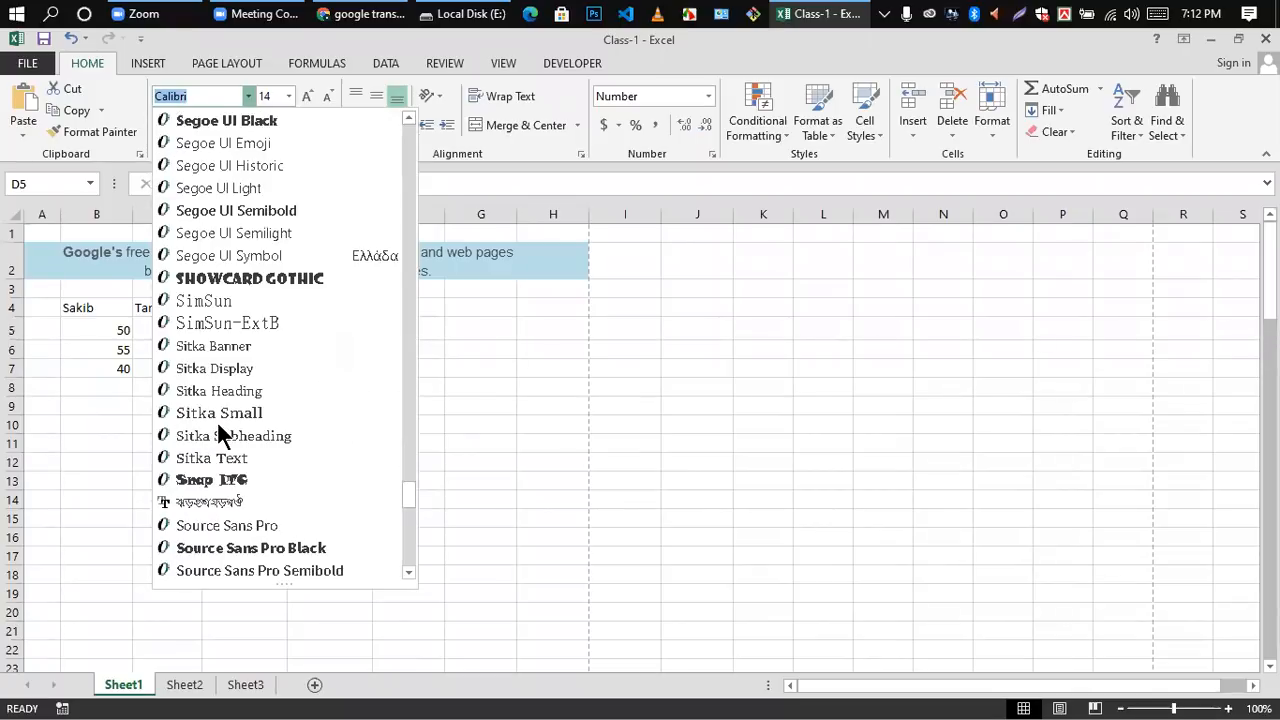
pyautogui.scroll(-20, 217, 424)
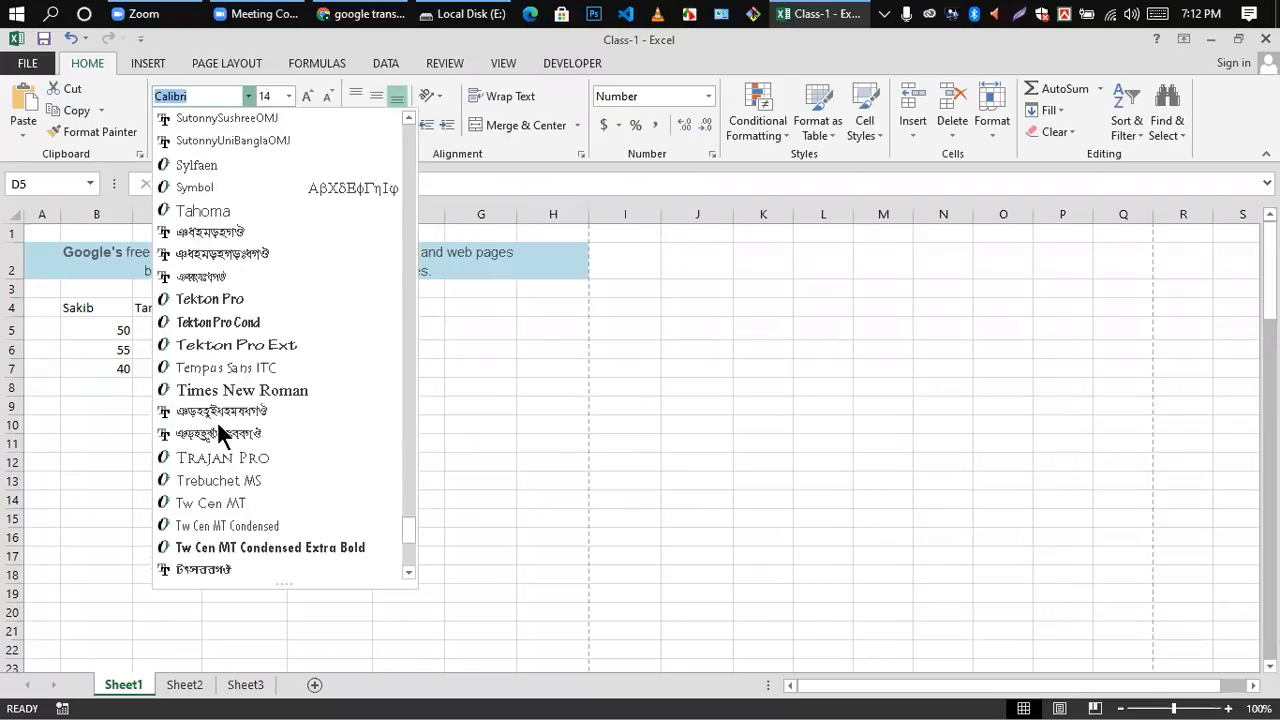
pyautogui.scroll(20, 217, 424)
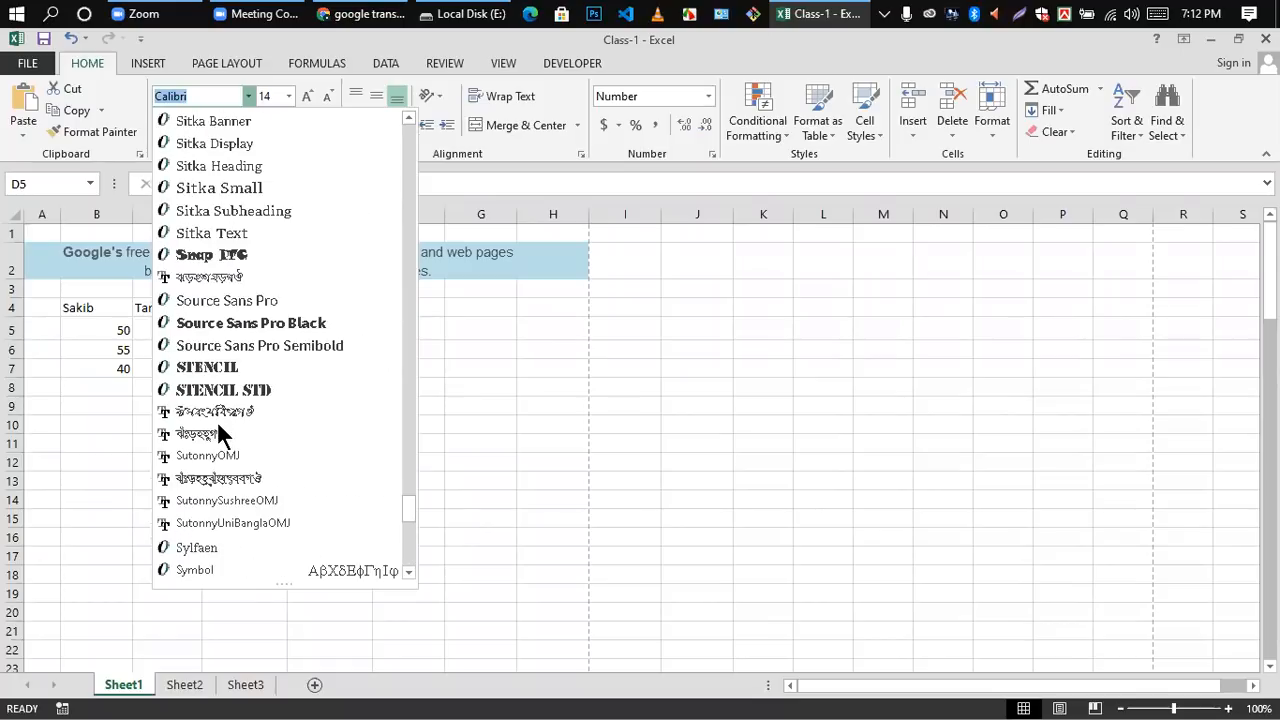
pyautogui.scroll(-10, 217, 424)
pyautogui.click(238, 501)
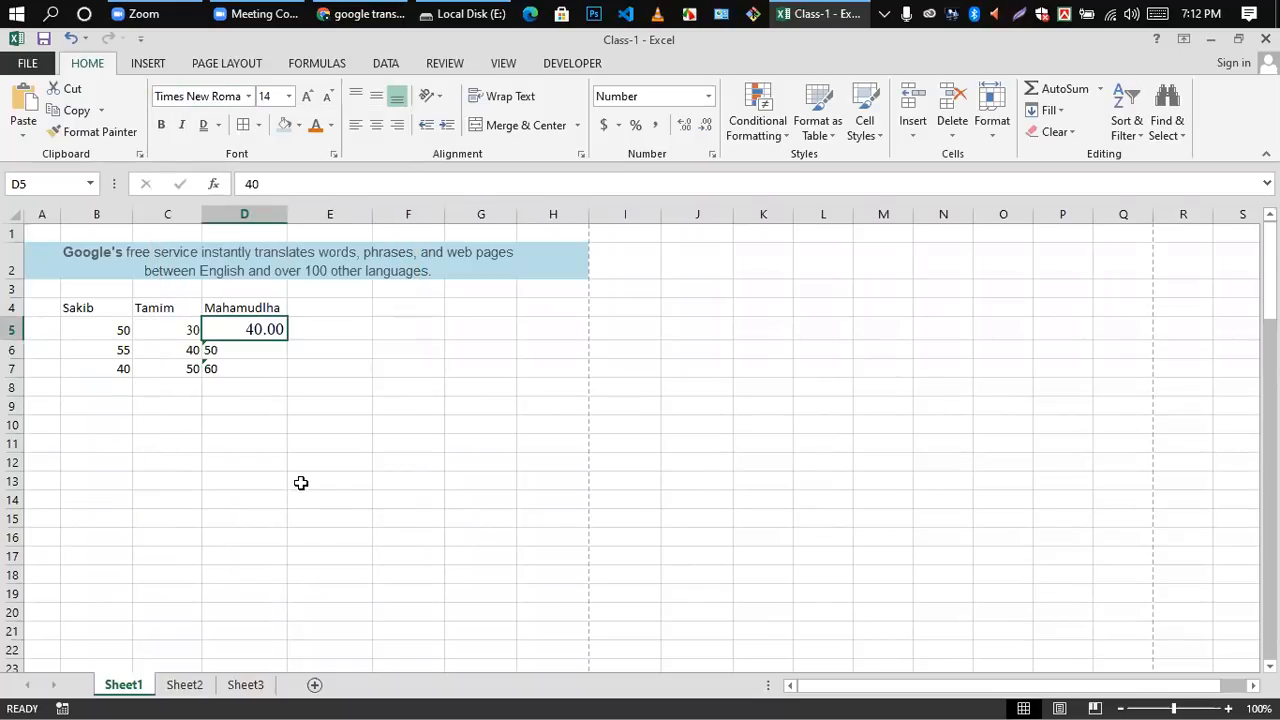
pyautogui.click(300, 481)
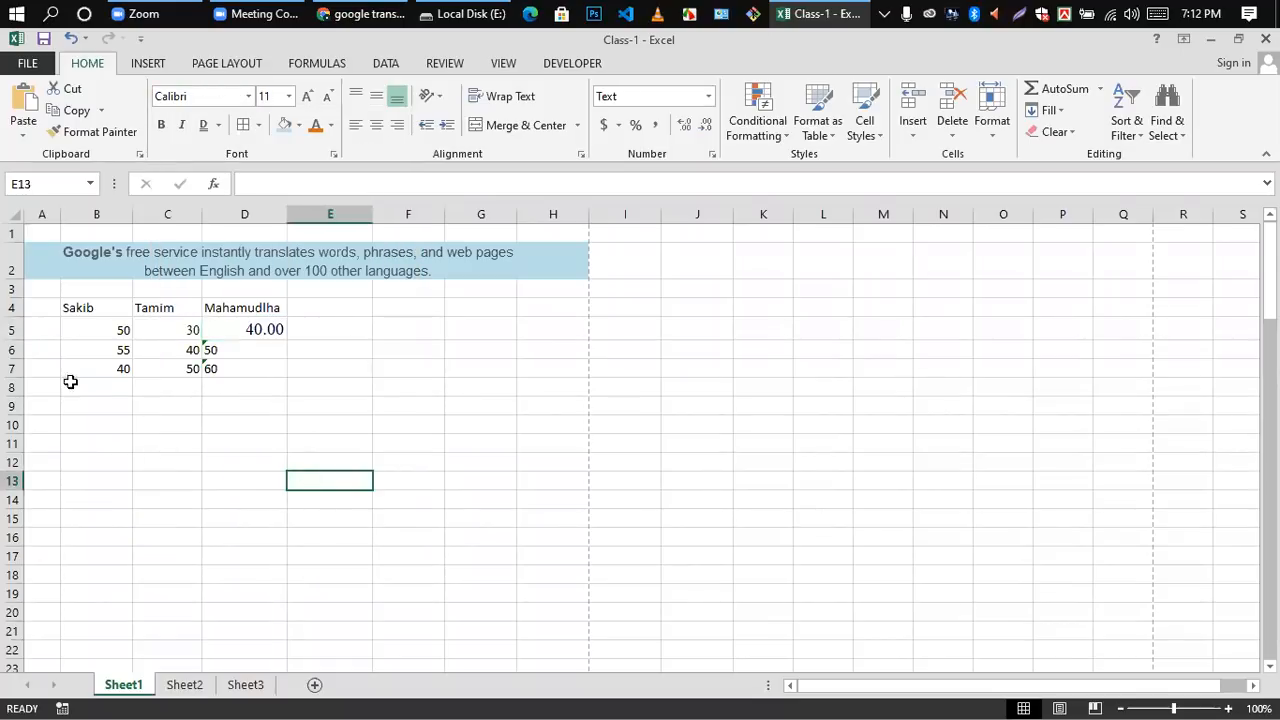
# Step: Number the three data rows 1, 2 and 3 in cells A5 to A7
pyautogui.doubleClick(40, 330)
pyautogui.write('1')
pyautogui.press('Return')
pyautogui.write('2')
pyautogui.press('Return')
pyautogui.write('3')
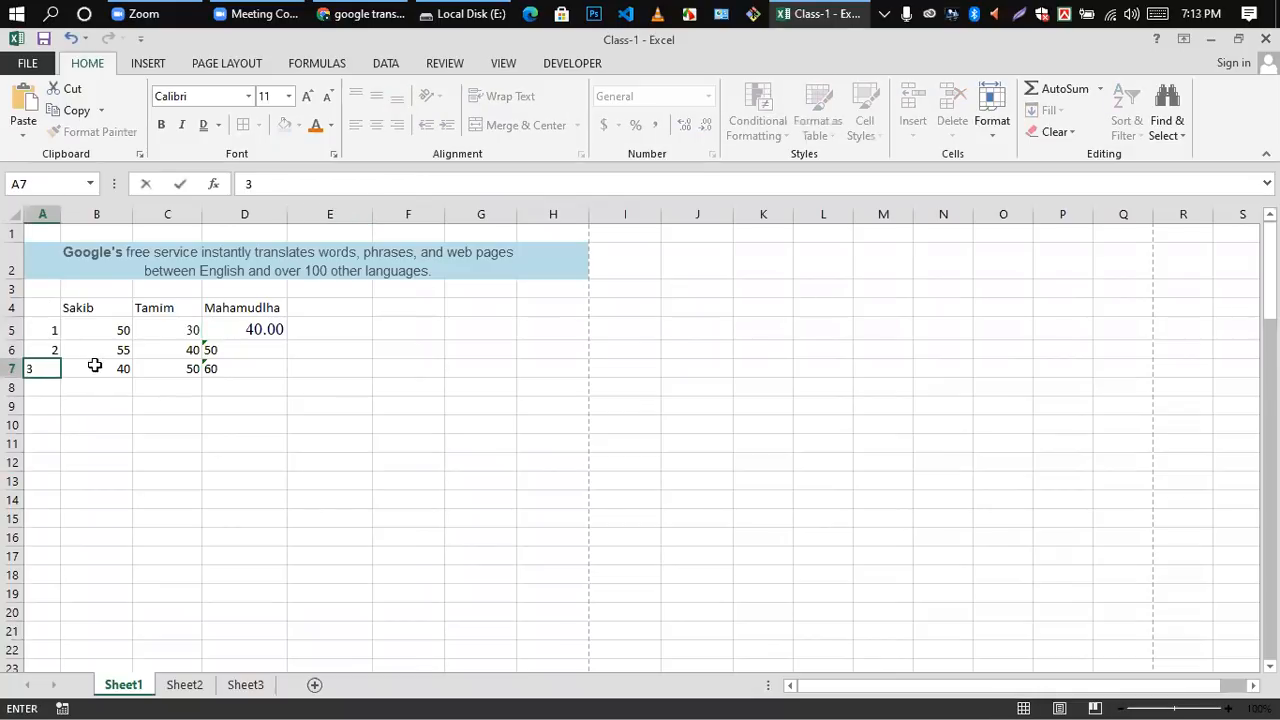
pyautogui.click(123, 400)
pyautogui.scroll(-1, 249, 354)
pyautogui.scroll(1, 255, 335)
pyautogui.click(257, 328)
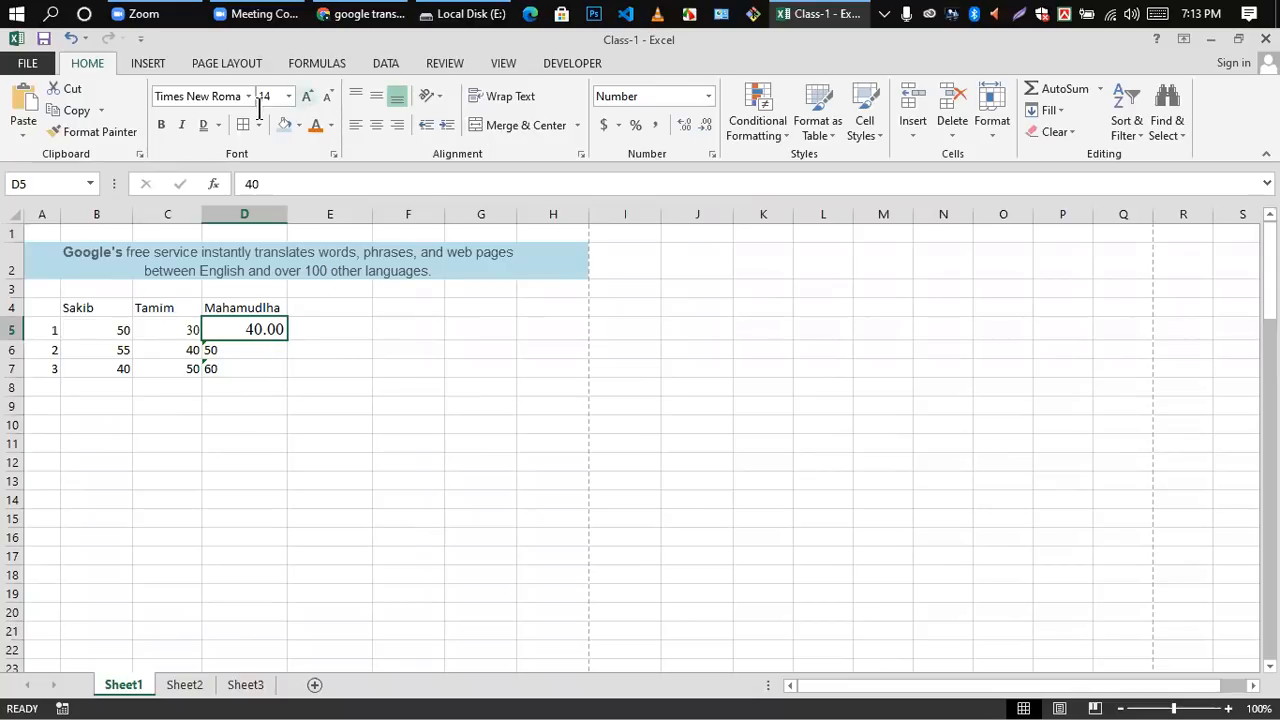
# Step: Change the font of the number in cell D5 to Calibri
pyautogui.click(252, 348)
pyautogui.click(252, 330)
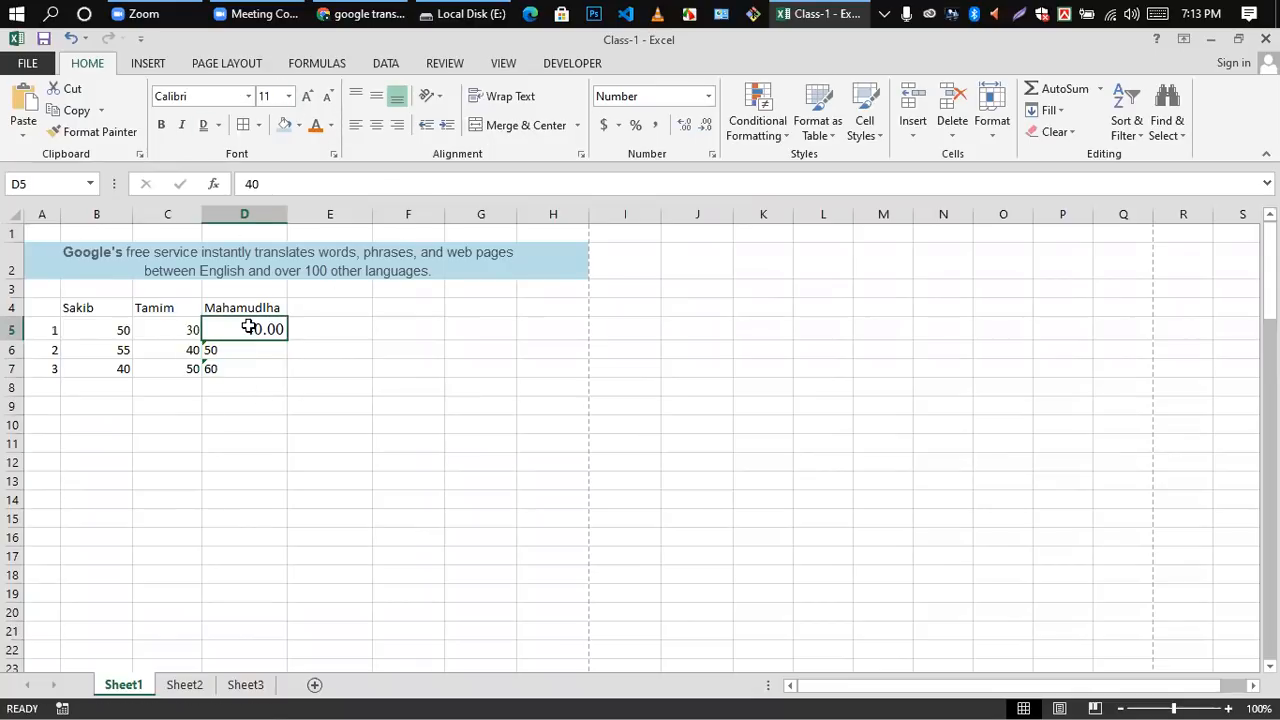
pyautogui.click(246, 94)
pyautogui.scroll(15, 220, 200)
pyautogui.moveTo(408, 410); pyautogui.dragTo(408, 128)
pyautogui.click(196, 167)
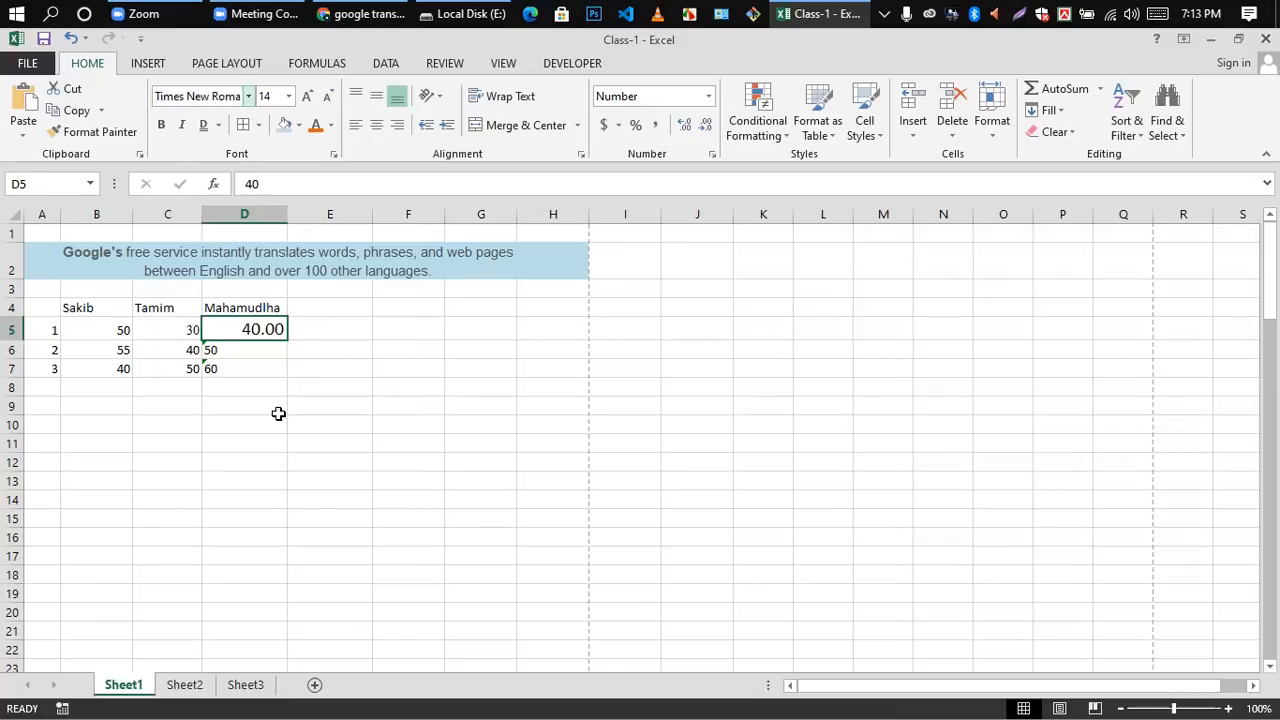
pyautogui.click(260, 403)
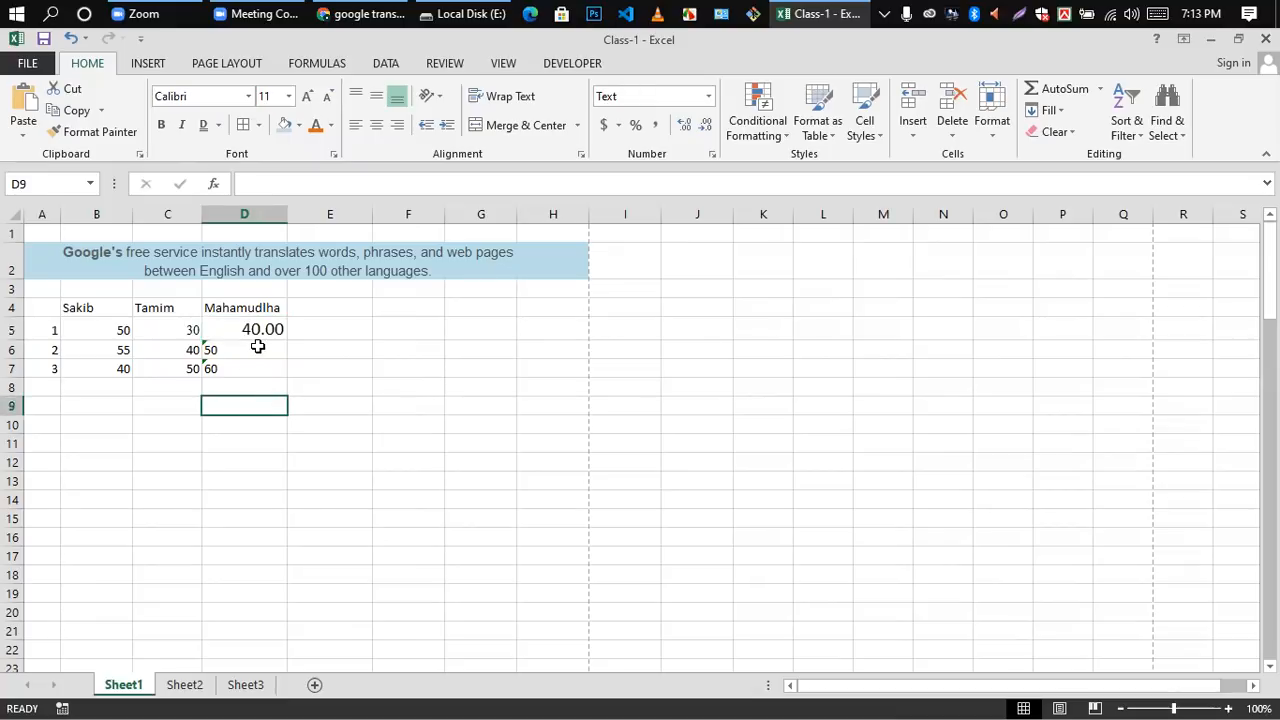
# Step: Set the font size of the numbers in cells B5 to D7 to 11
pyautogui.moveTo(126, 331); pyautogui.dragTo(230, 370)
pyautogui.click(287, 97)
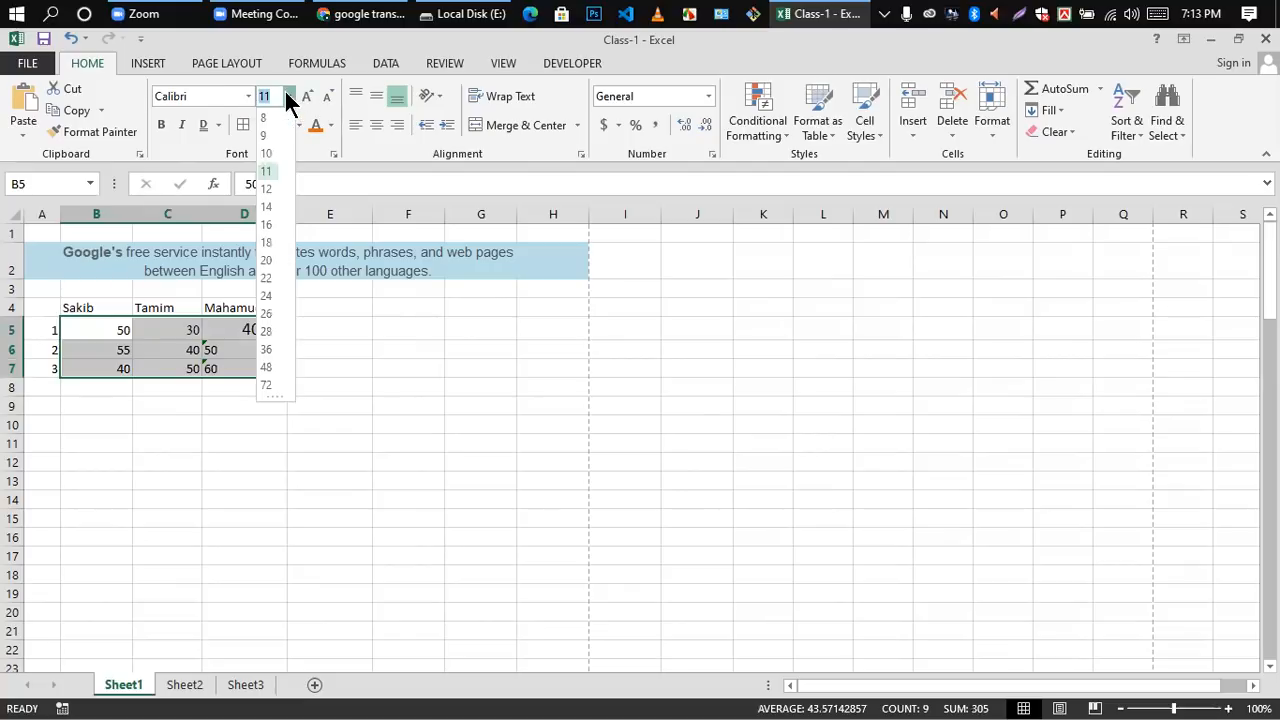
pyautogui.click(262, 179)
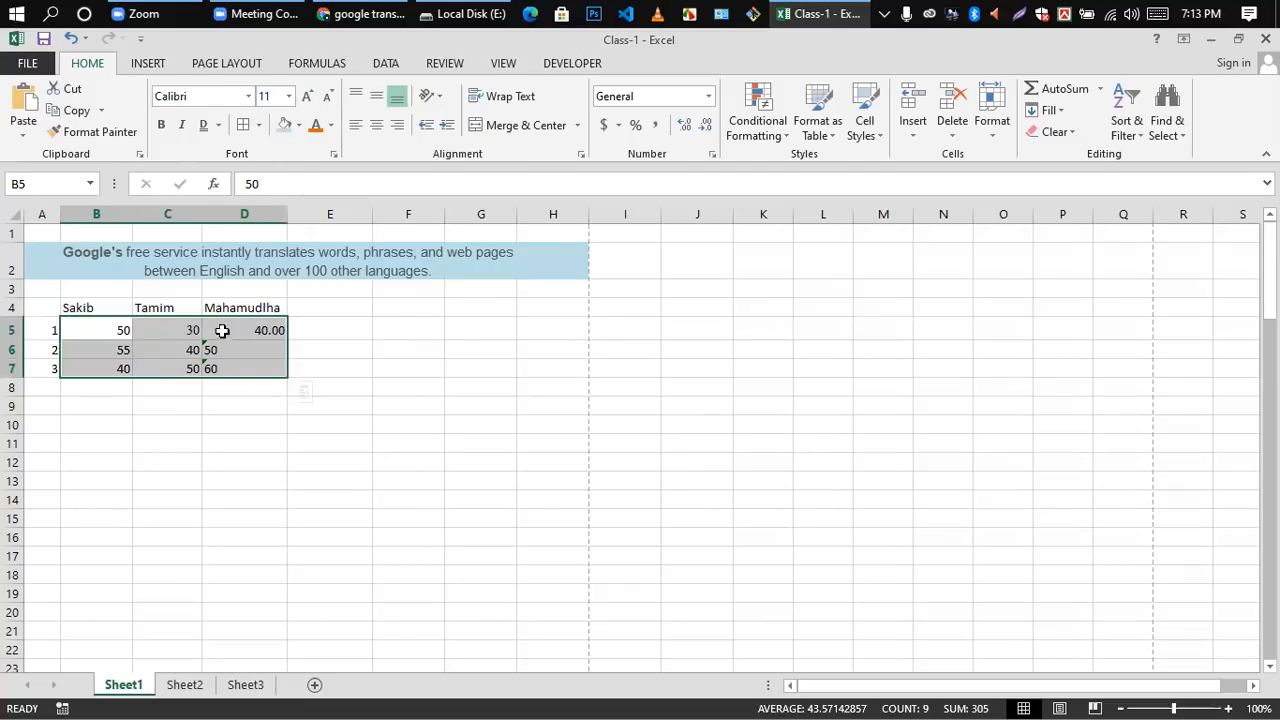
pyautogui.click(363, 354)
# Step: Left-align the number in cell D5
pyautogui.click(271, 330)
pyautogui.click(355, 125)
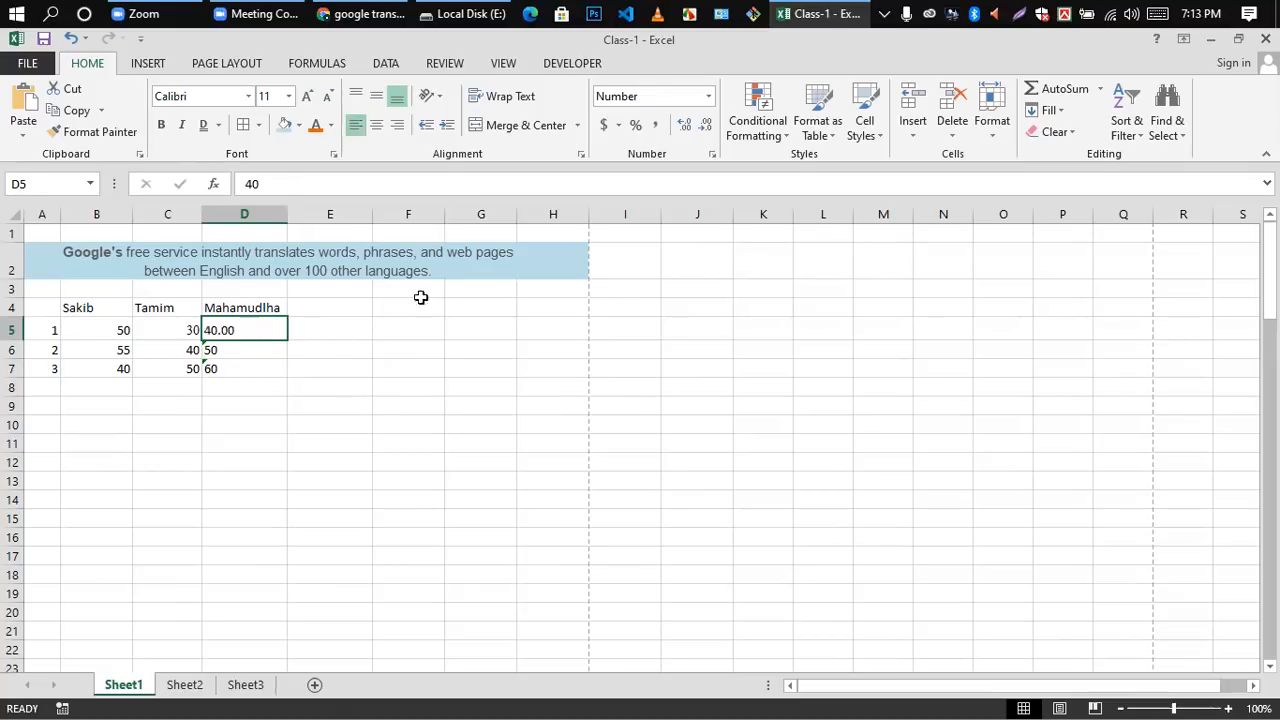
pyautogui.click(583, 460)
pyautogui.click(232, 330)
pyautogui.click(231, 391)
# Step: Reapply the Number format to cell D5, clear the cell and re-enter 40
pyautogui.click(268, 330)
pyautogui.click(707, 98)
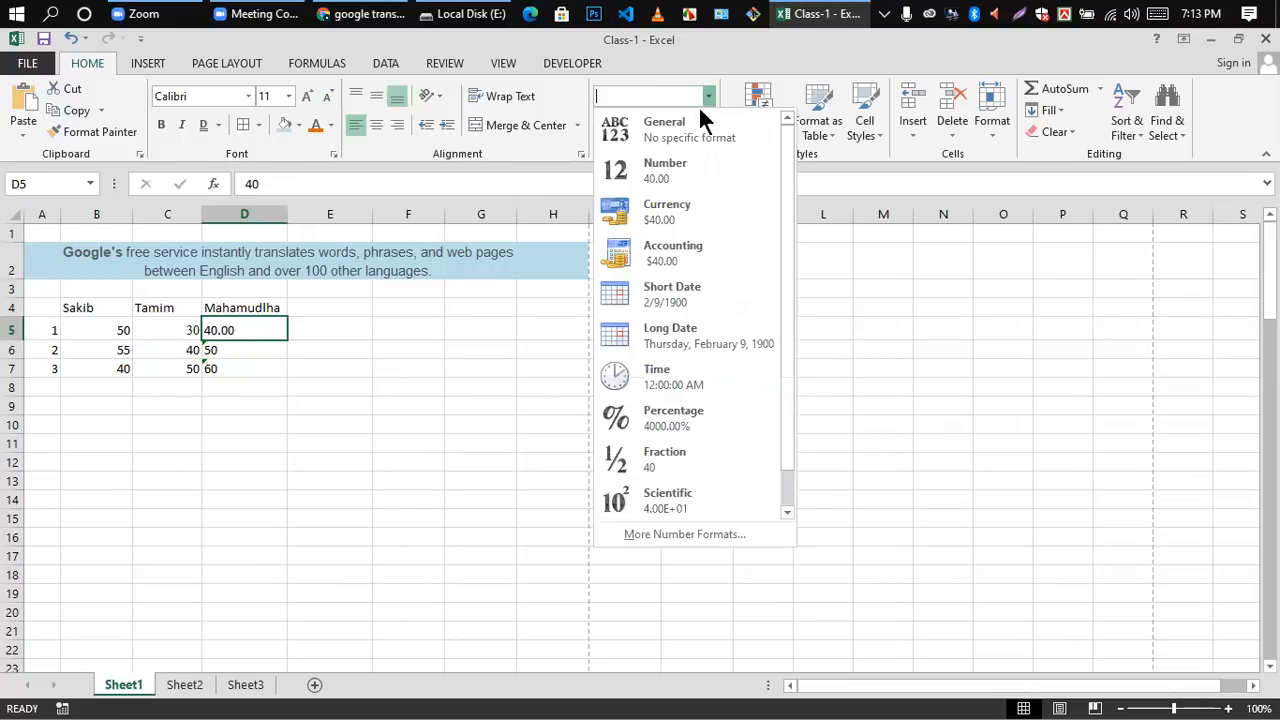
pyautogui.click(666, 172)
pyautogui.click(294, 402)
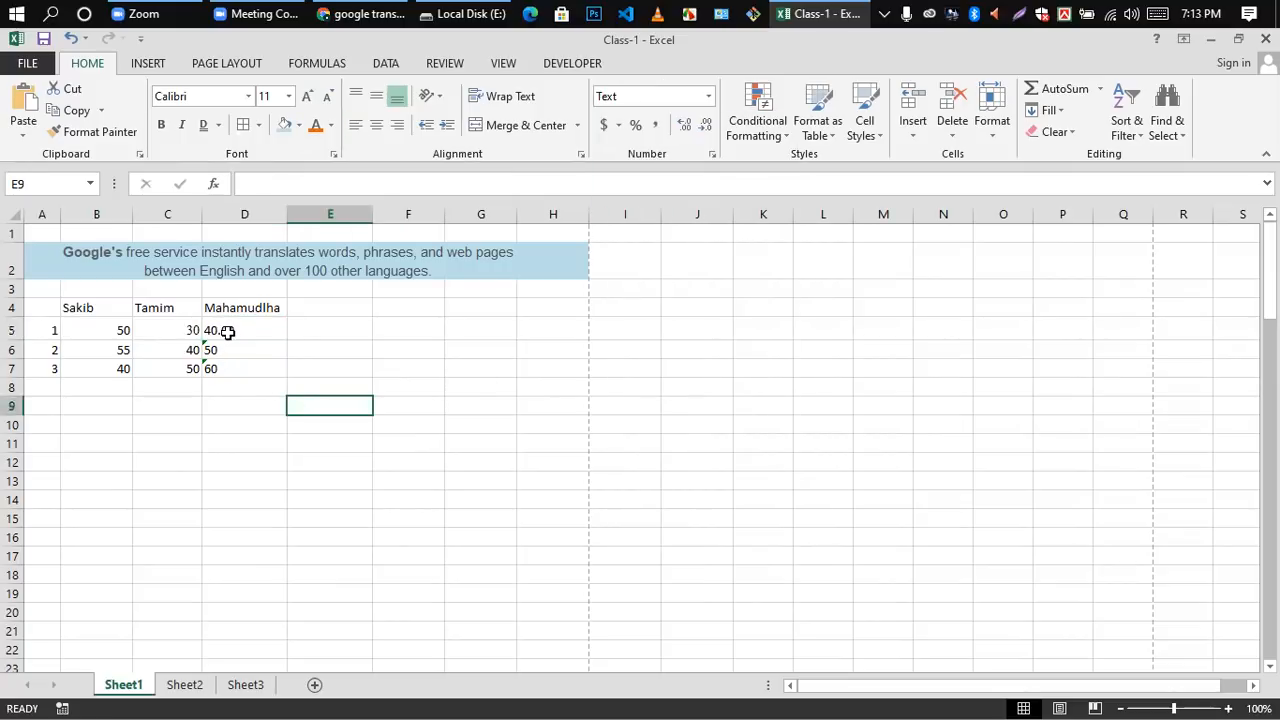
pyautogui.click(228, 332)
pyautogui.press('Delete')
pyautogui.write('40')
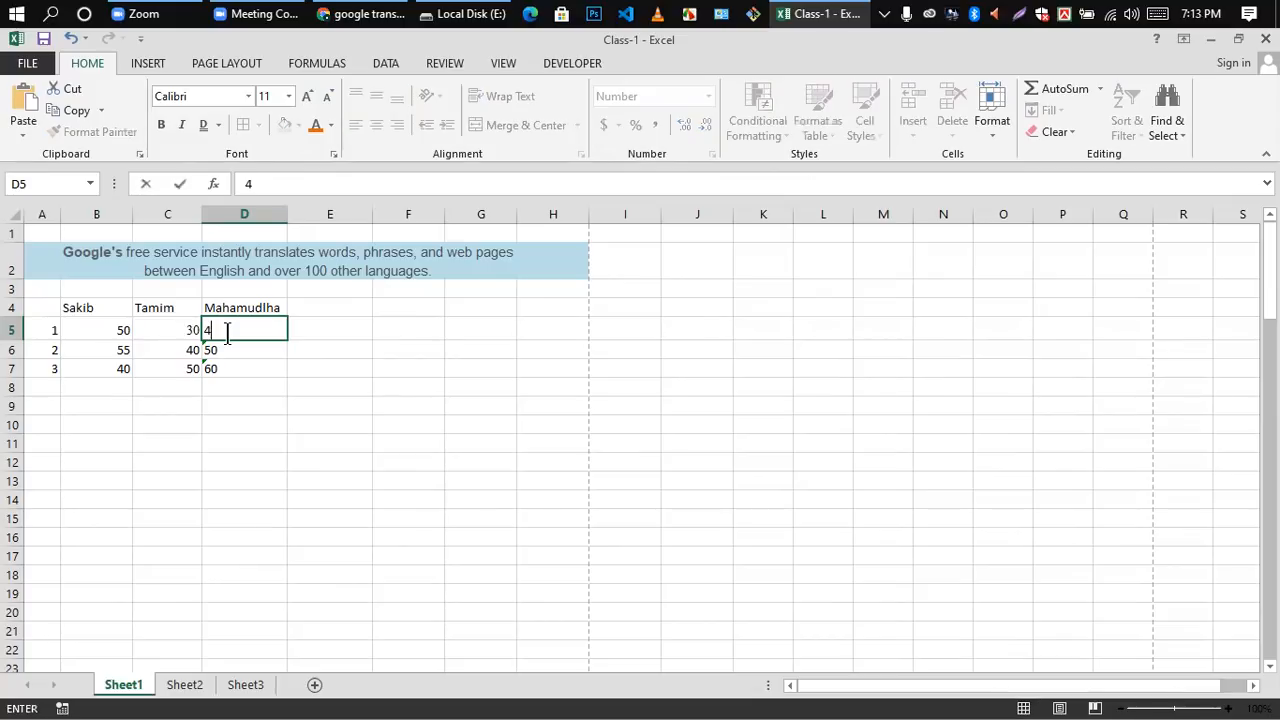
pyautogui.click(253, 400)
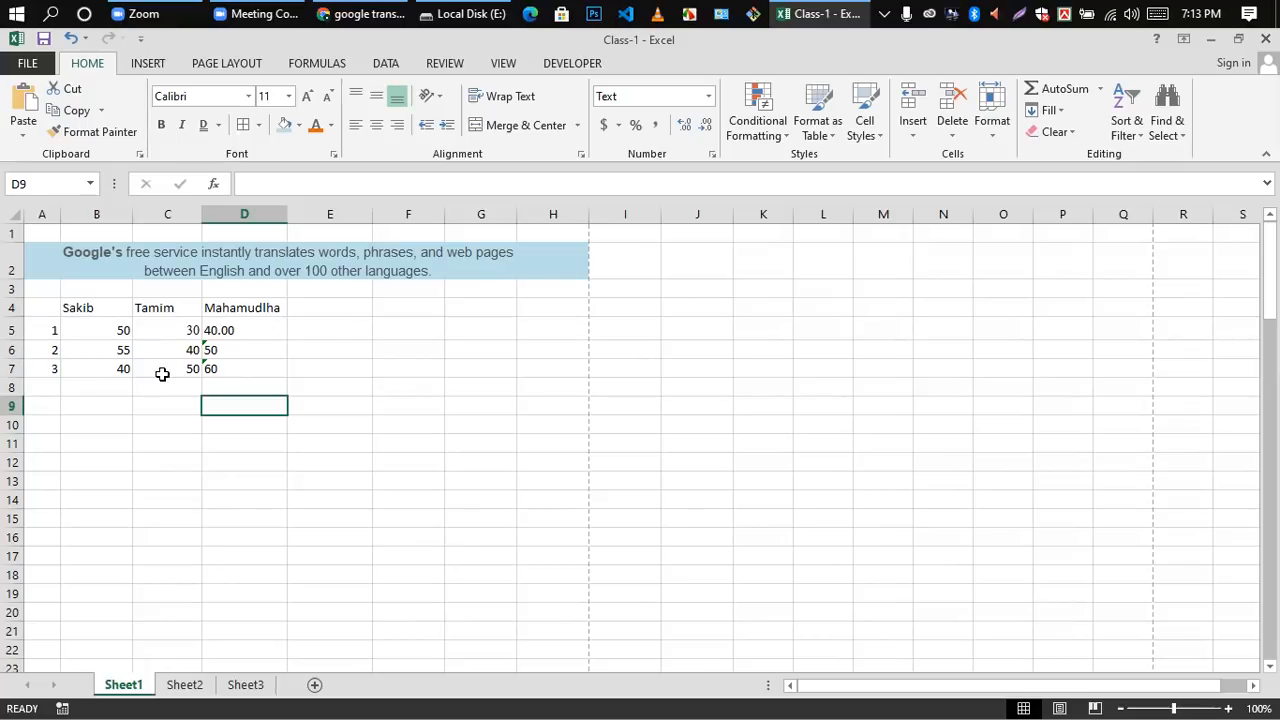
pyautogui.click(86, 331)
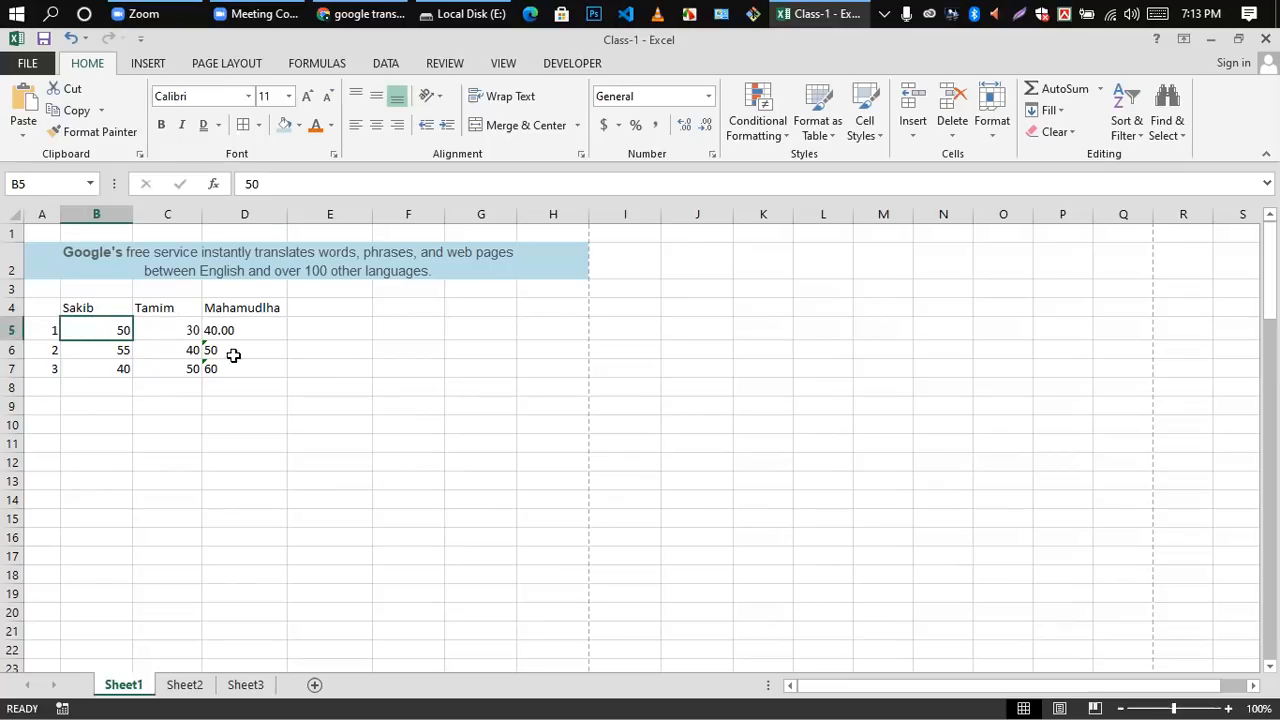
pyautogui.click(262, 382)
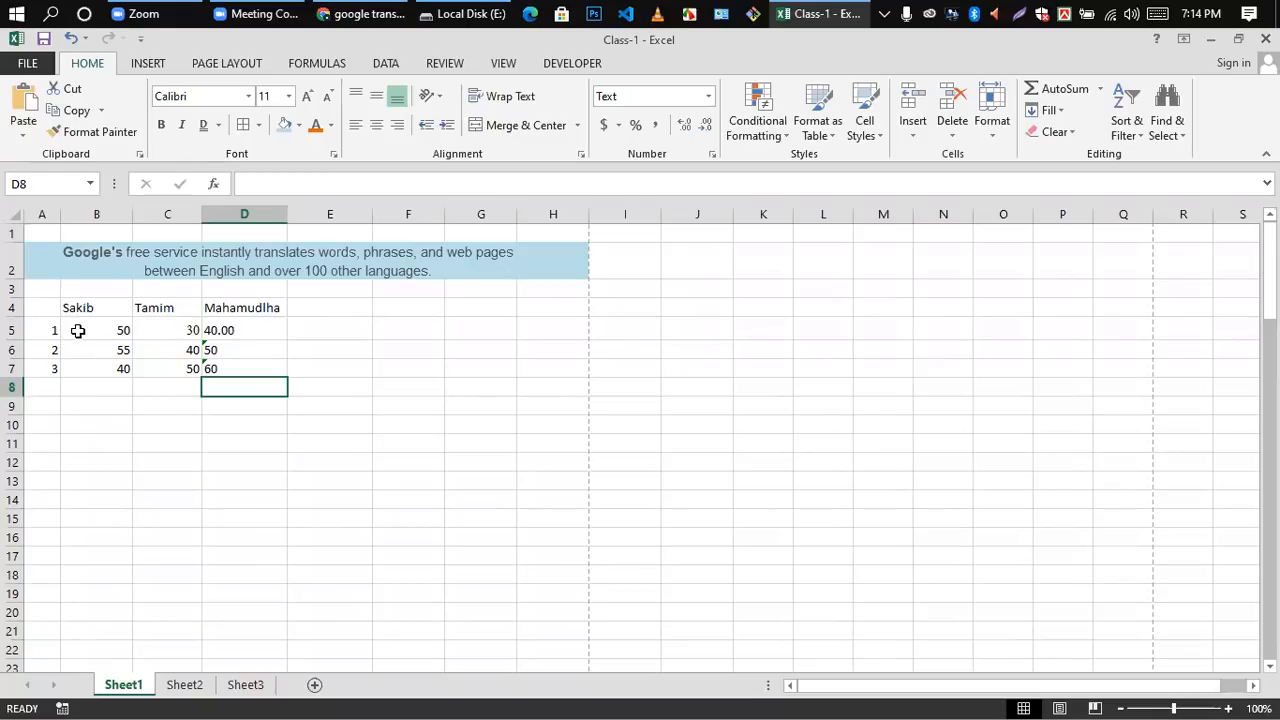
pyautogui.click(120, 387)
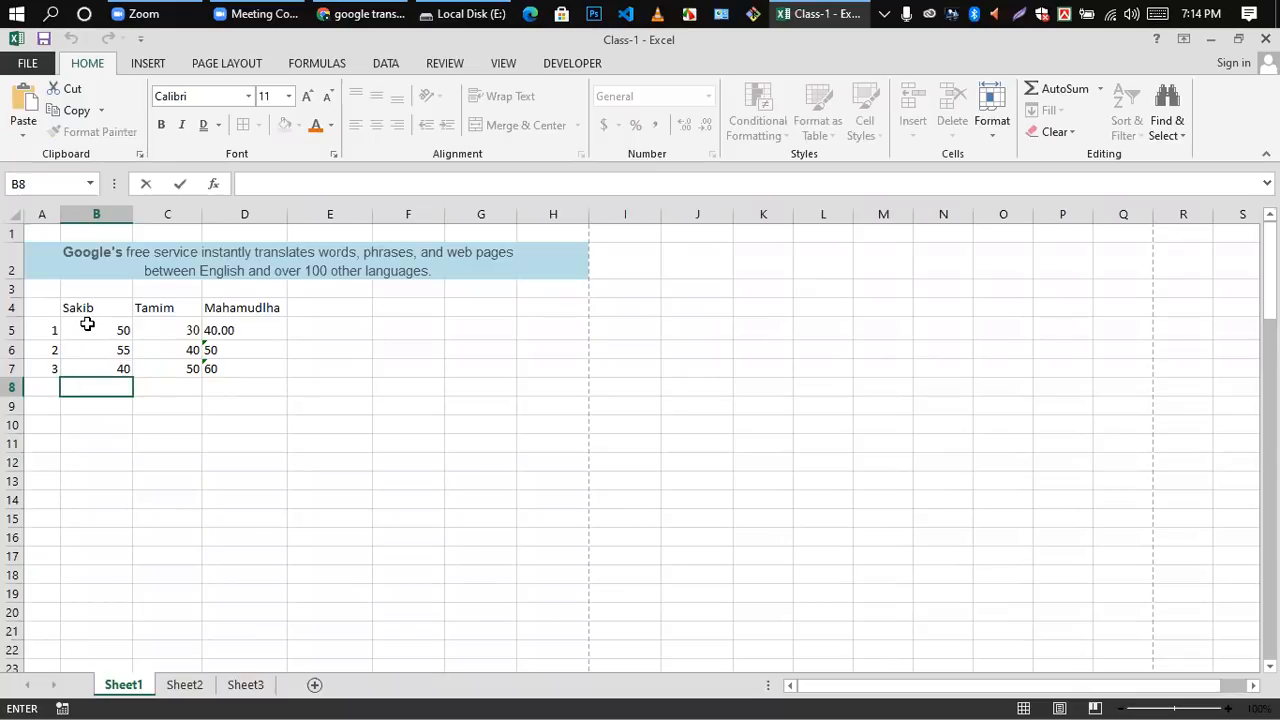
pyautogui.moveTo(190, 487); pyautogui.dragTo(168, 463)
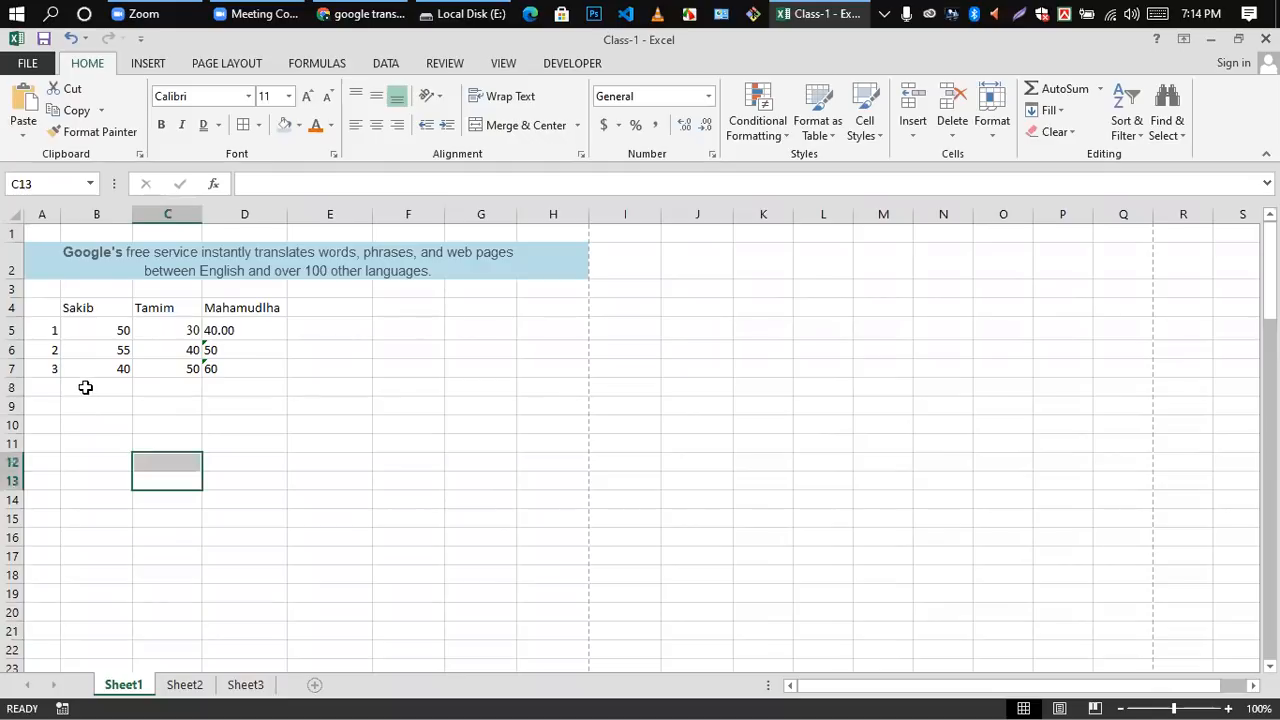
# Step: Try to total column B in cell B8 with the formula =sum(B5:B8), and clear the cell again
pyautogui.doubleClick(85, 387)
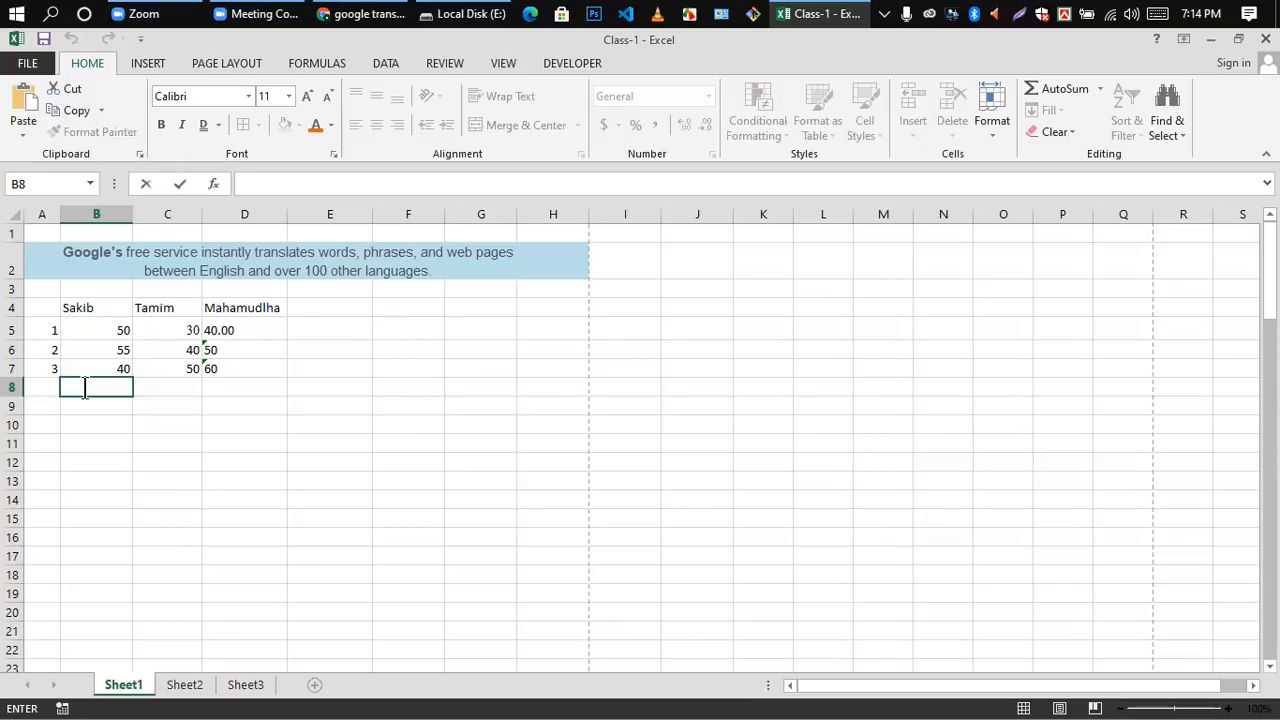
pyautogui.write('=')
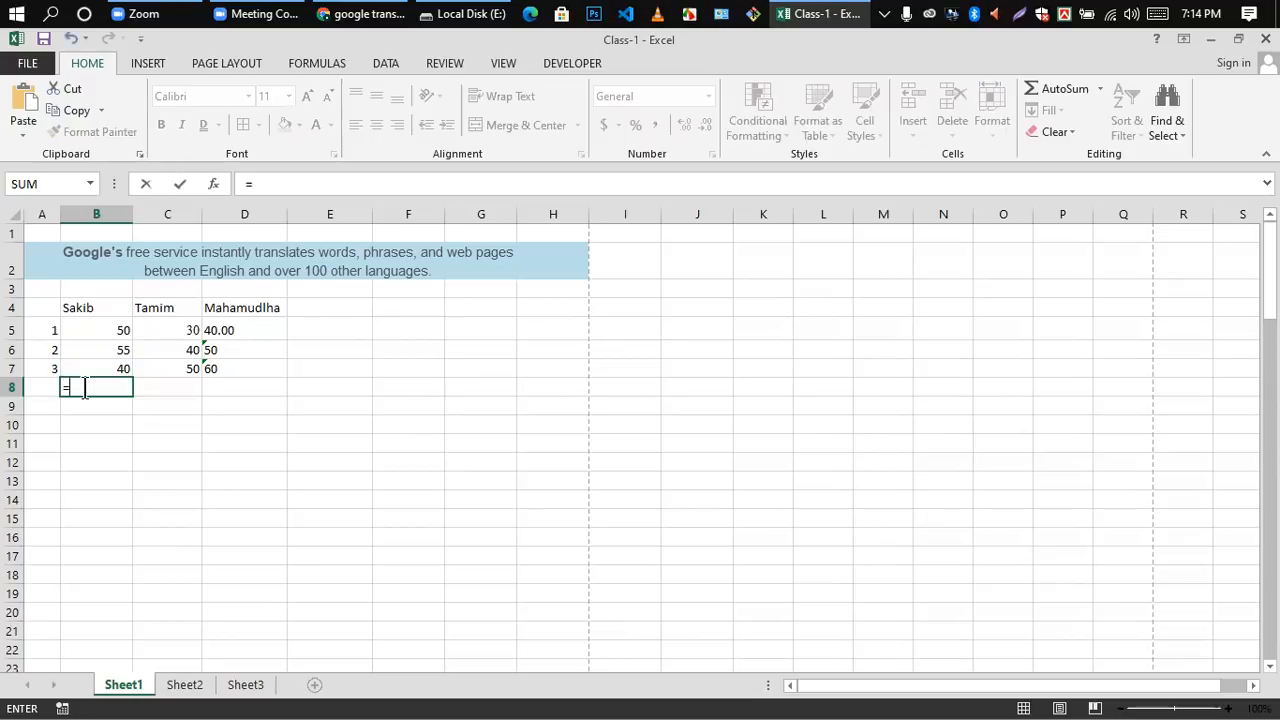
pyautogui.write('s')
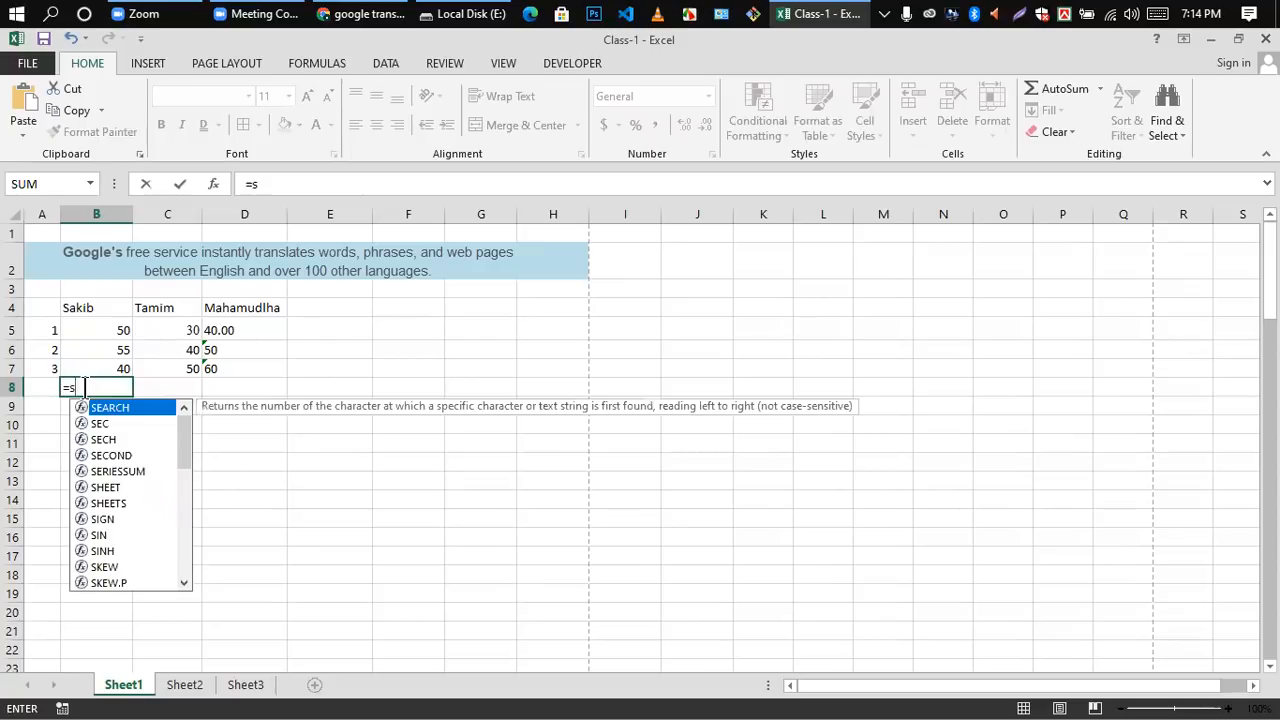
pyautogui.write('um')
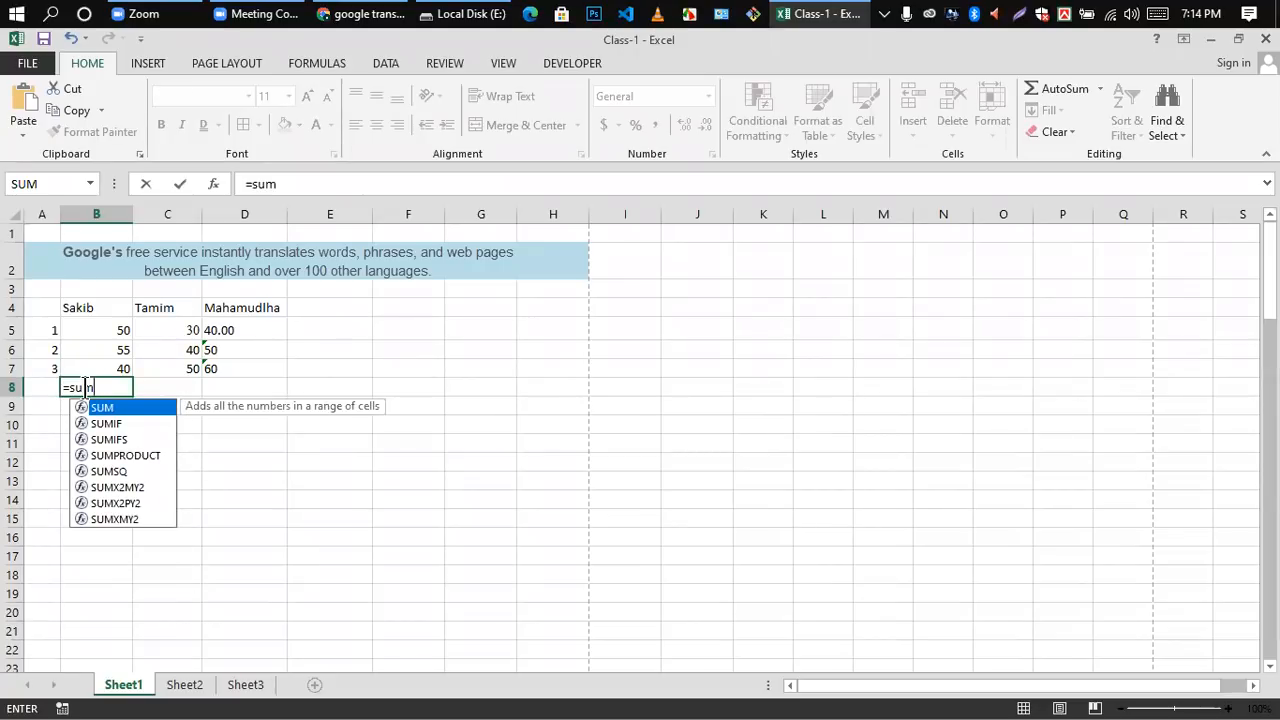
pyautogui.write('(')
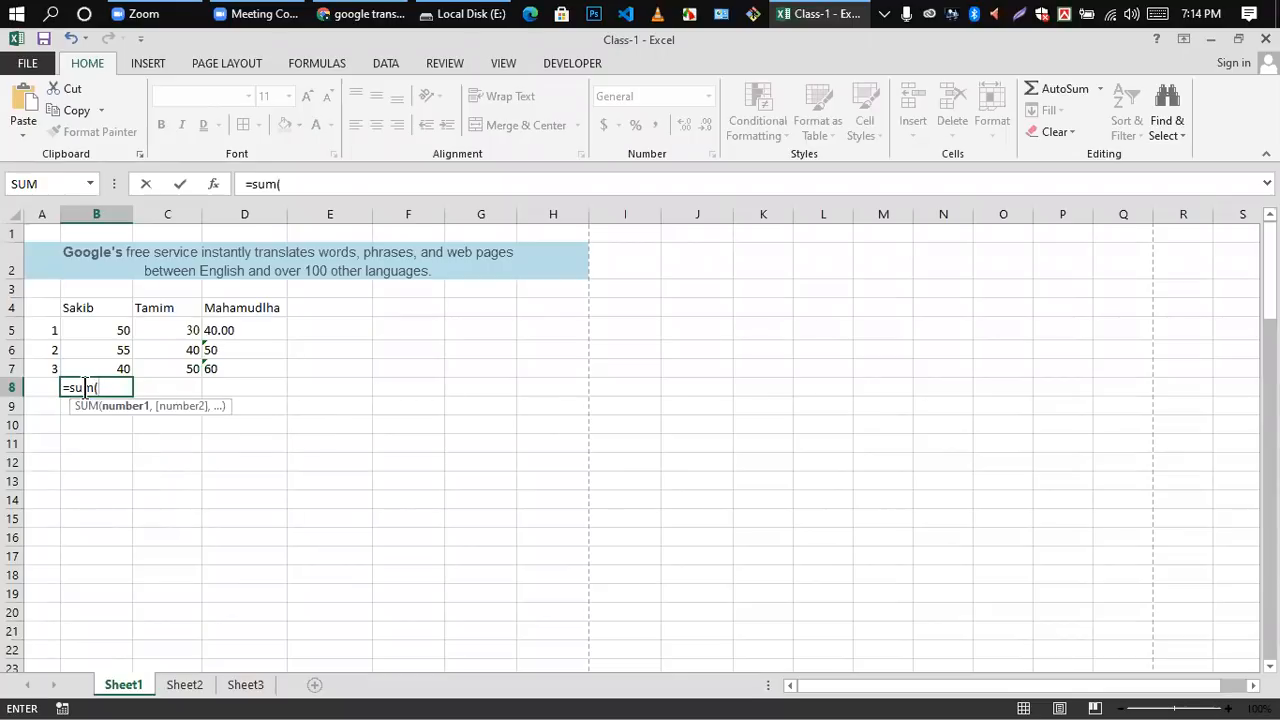
pyautogui.click(106, 331)
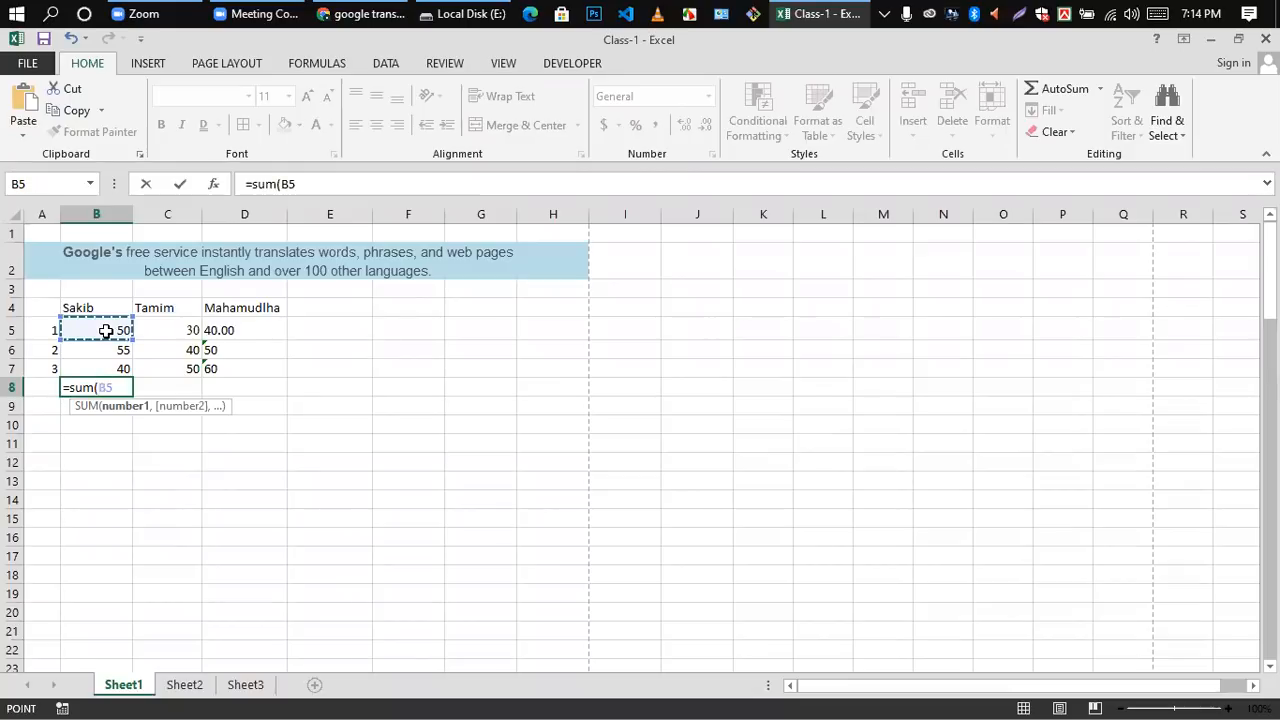
pyautogui.moveTo(106, 331); pyautogui.dragTo(107, 377)
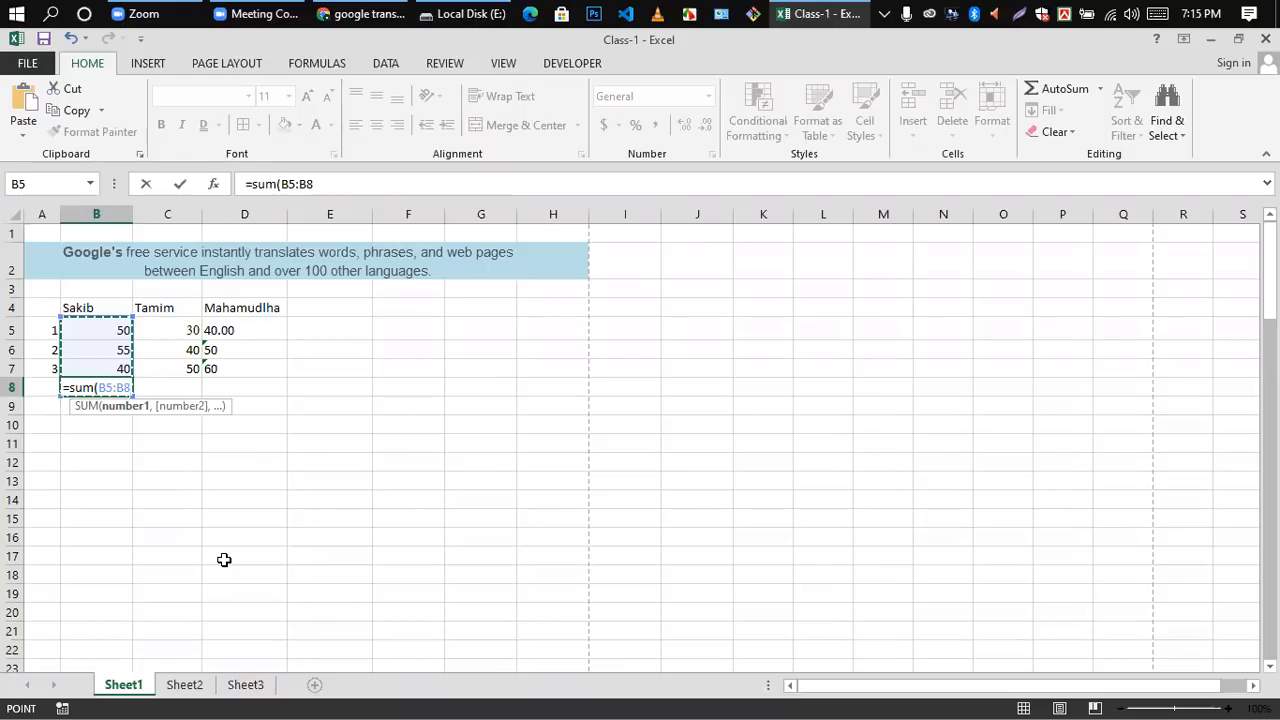
pyautogui.write(')')
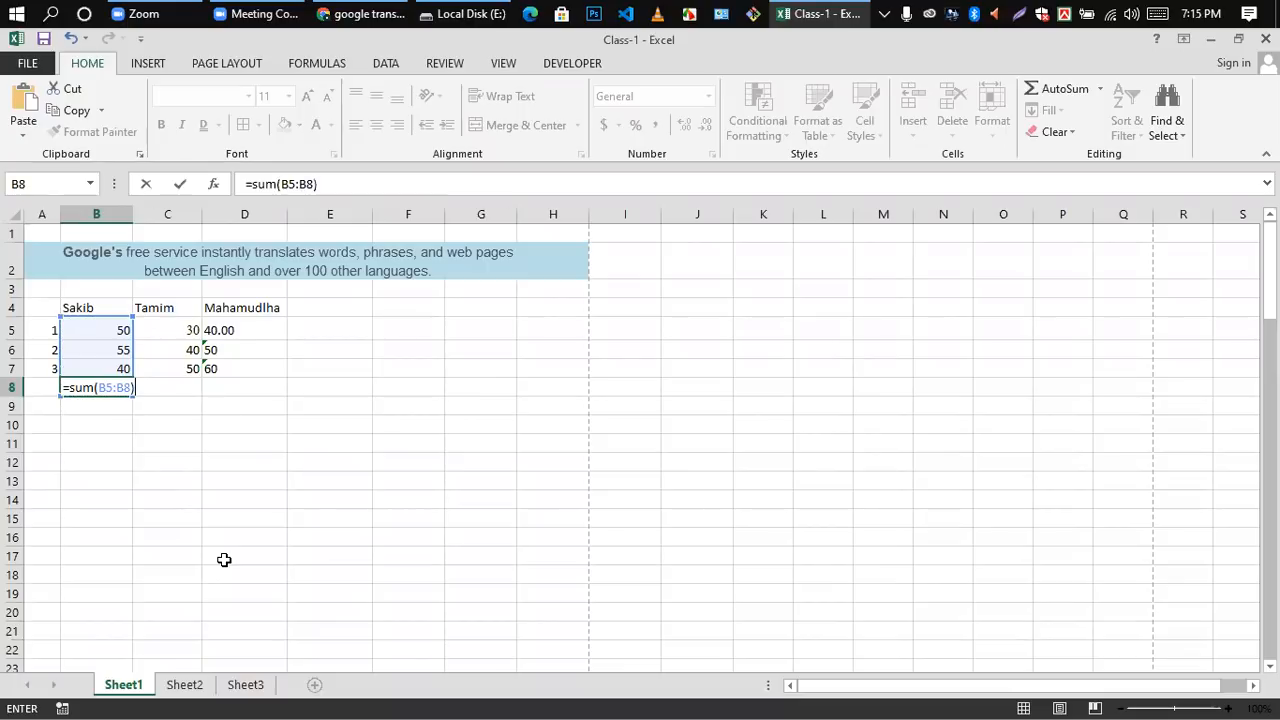
pyautogui.press('Return')
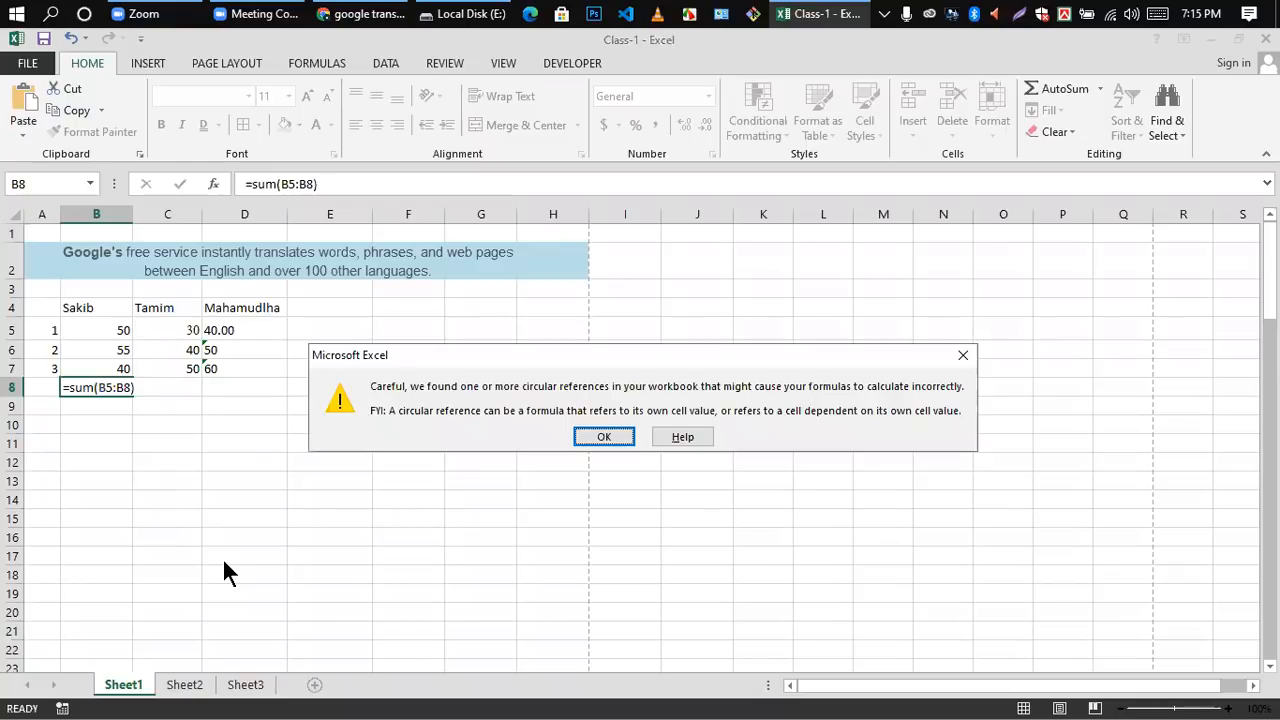
pyautogui.click(603, 437)
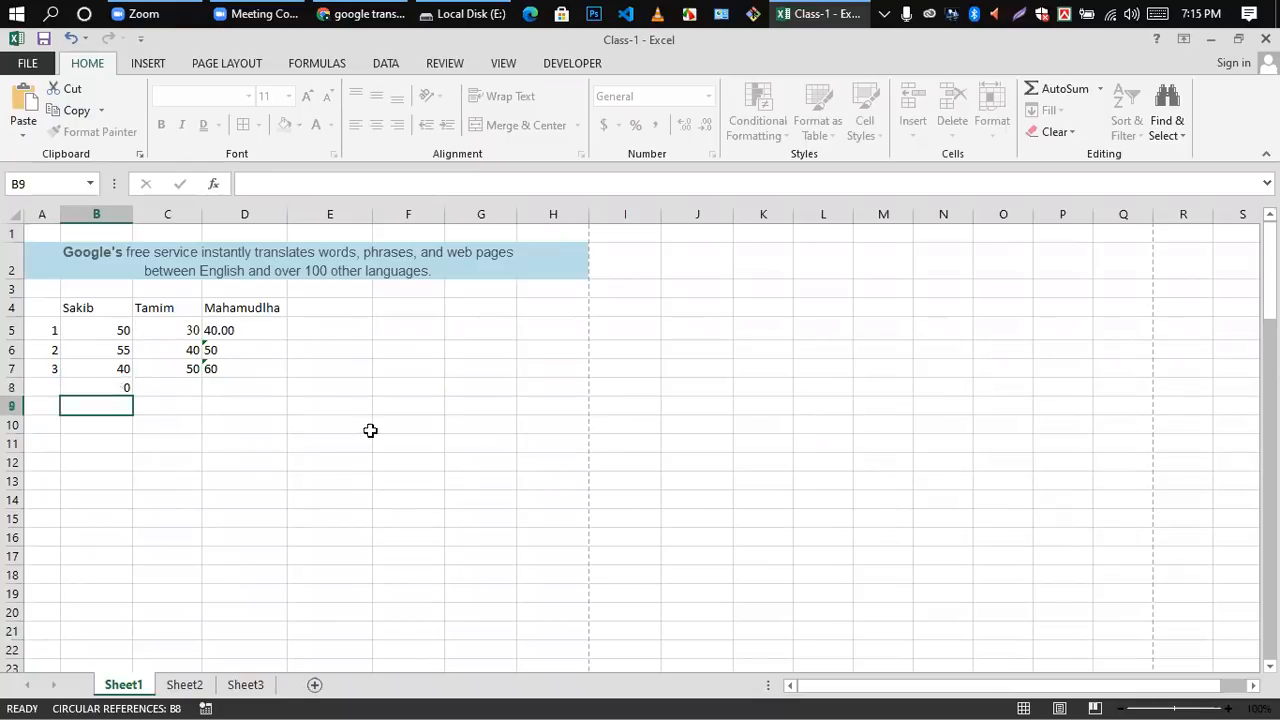
pyautogui.click(122, 390)
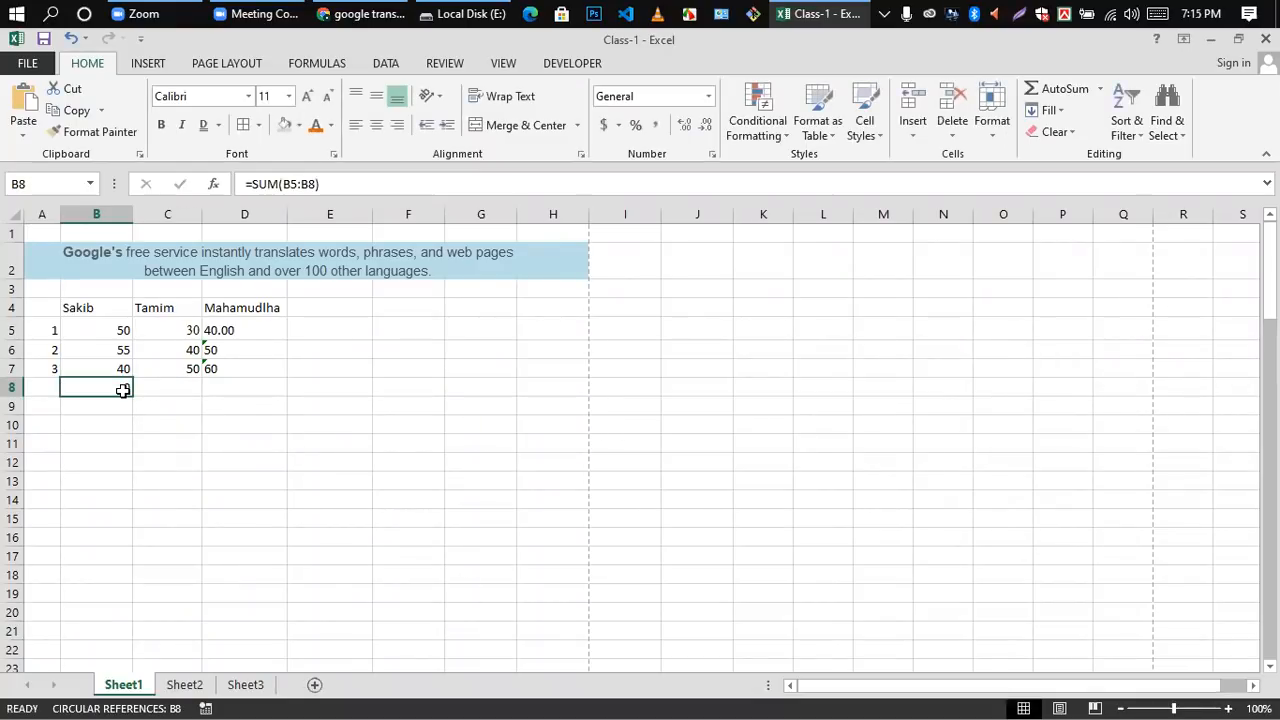
pyautogui.press('Delete')
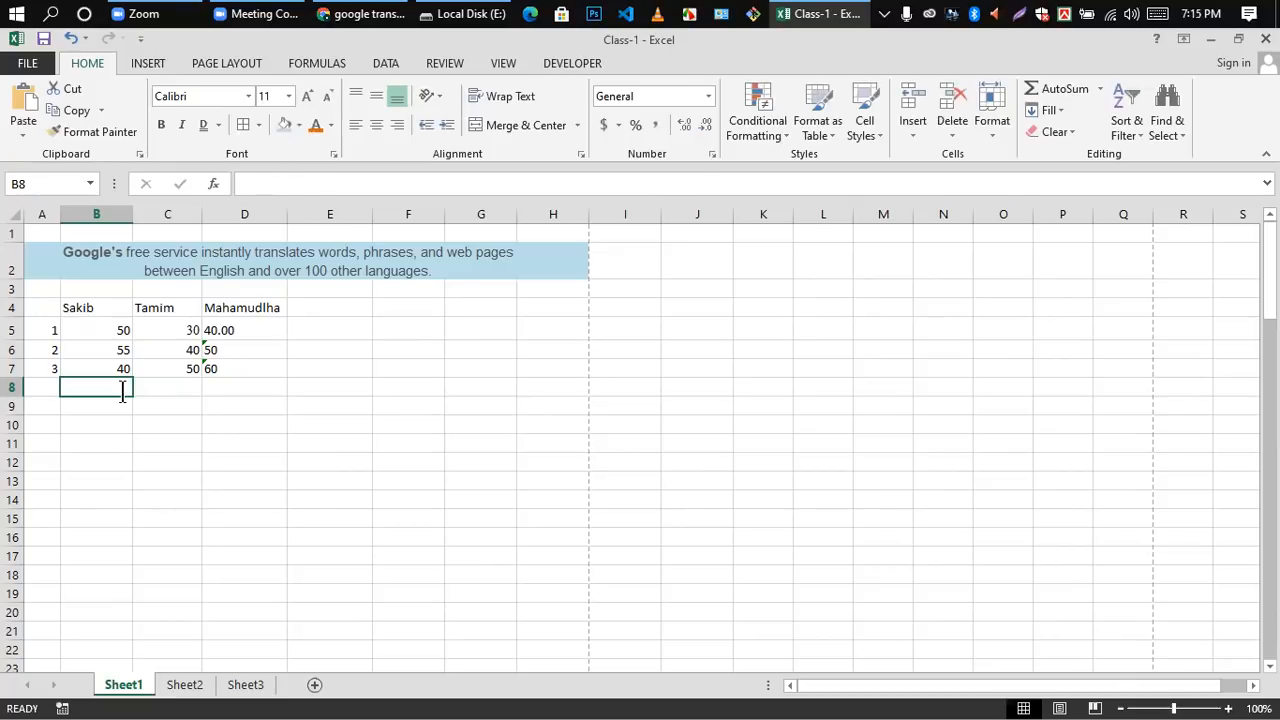
# Step: Total the three numbers of column B in cell B8 with the formula =SUM(B5:B7)
pyautogui.write('=Sum')
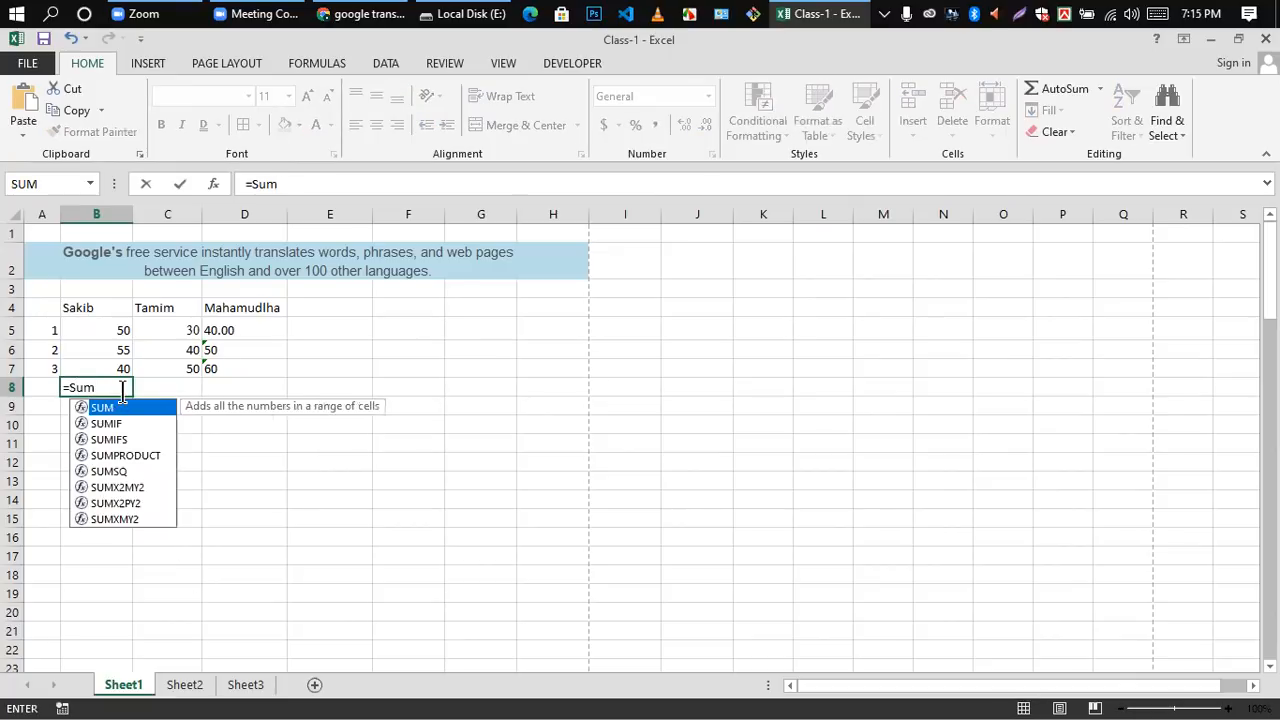
pyautogui.write('(')
pyautogui.moveTo(97, 332); pyautogui.dragTo(107, 375)
pyautogui.press('Return')
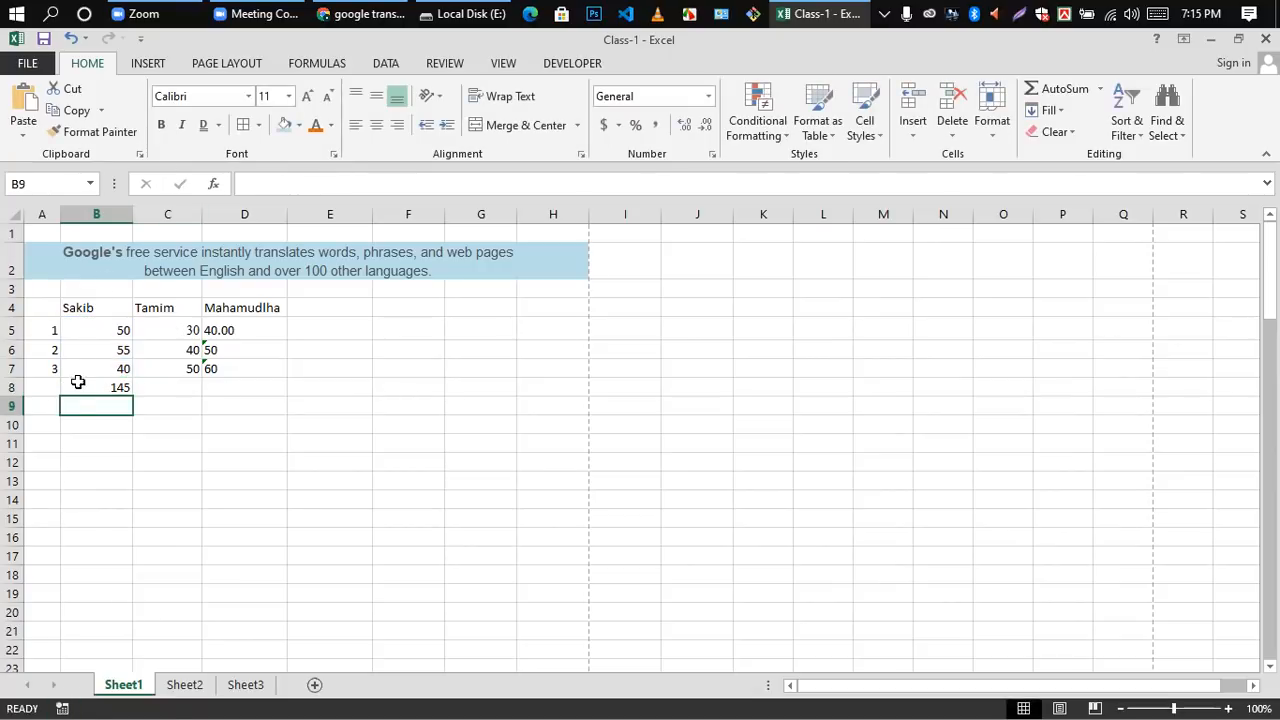
pyautogui.doubleClick(91, 391)
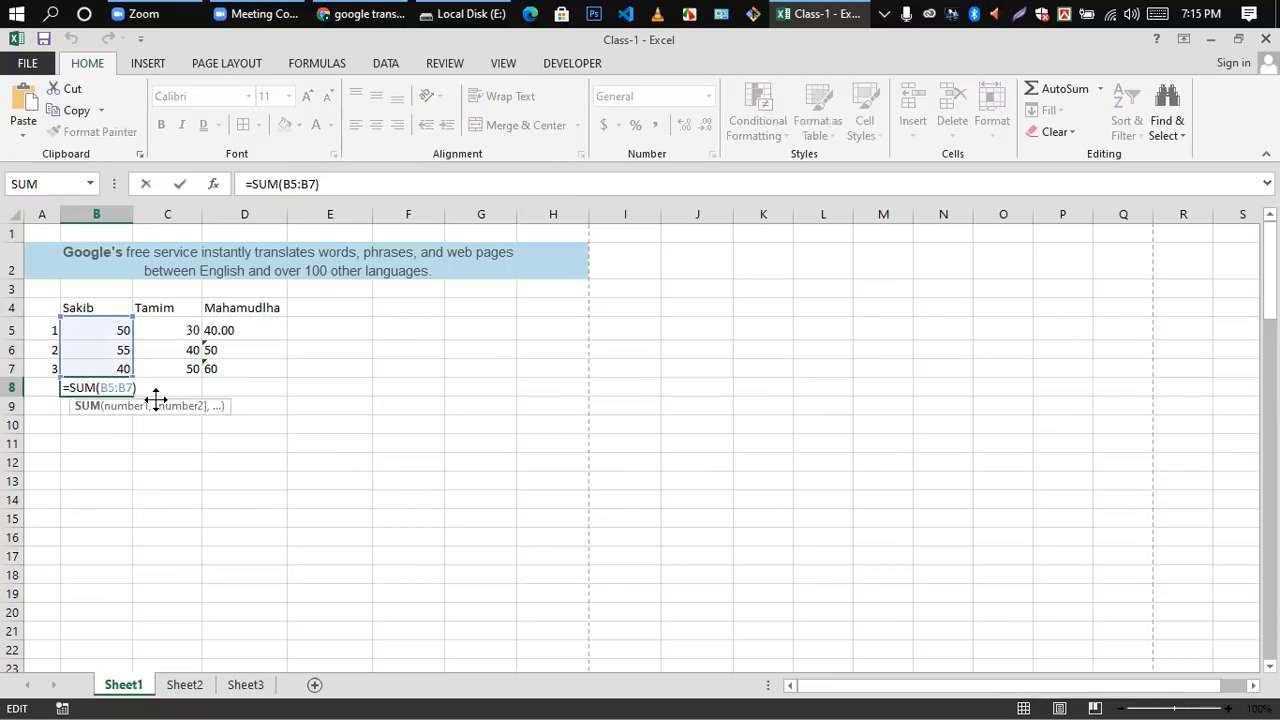
pyautogui.press('Return')
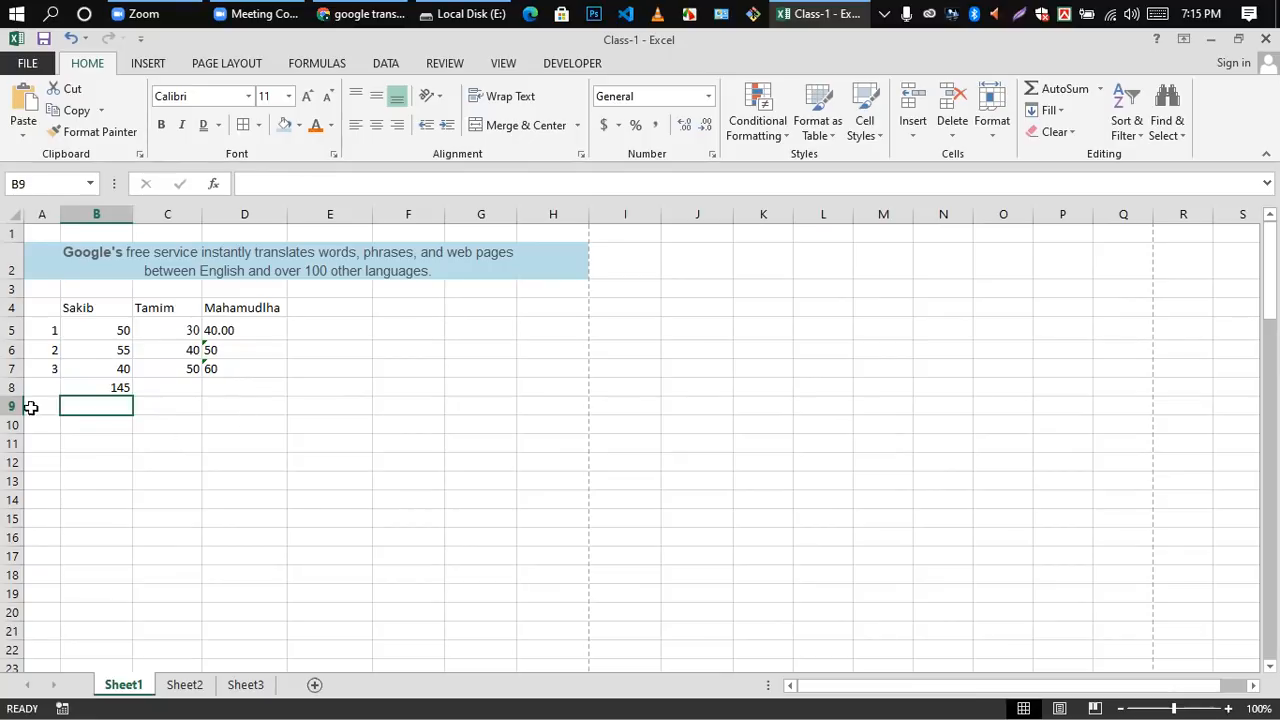
# Step: Remove the closing parenthesis from the SUM formula in cell B8 and commit the entry
pyautogui.doubleClick(117, 386)
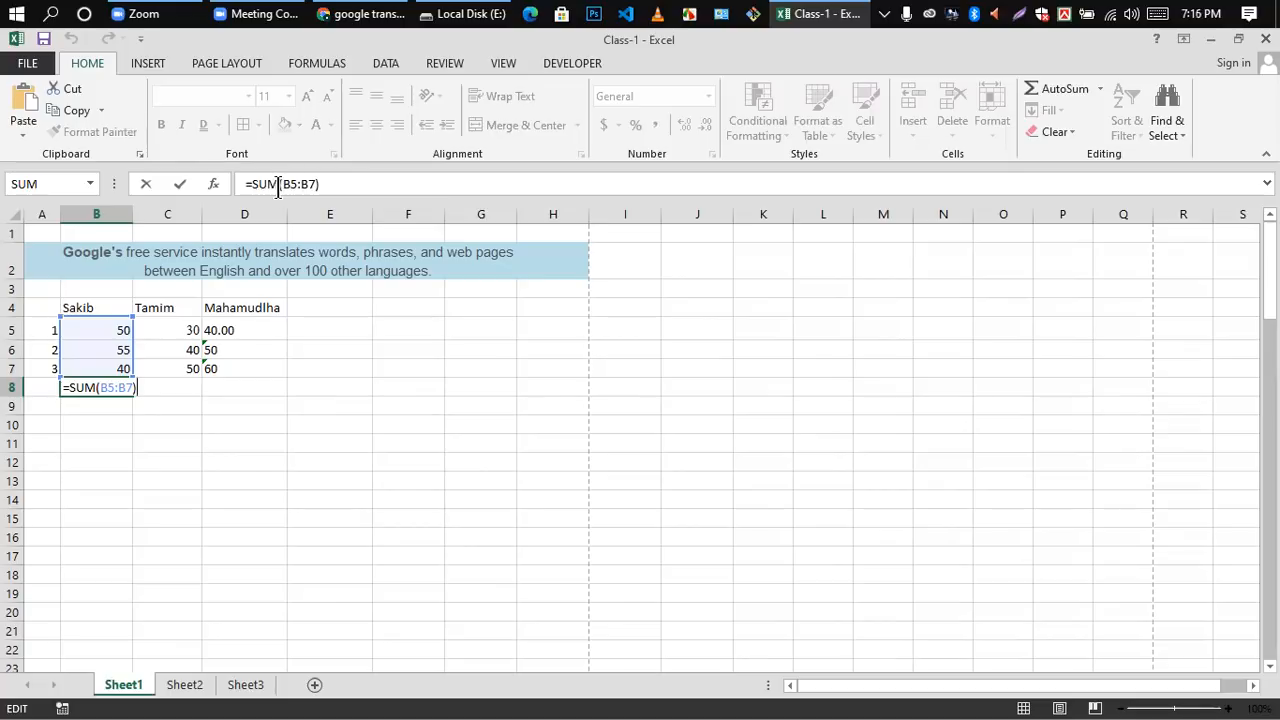
pyautogui.click(320, 184)
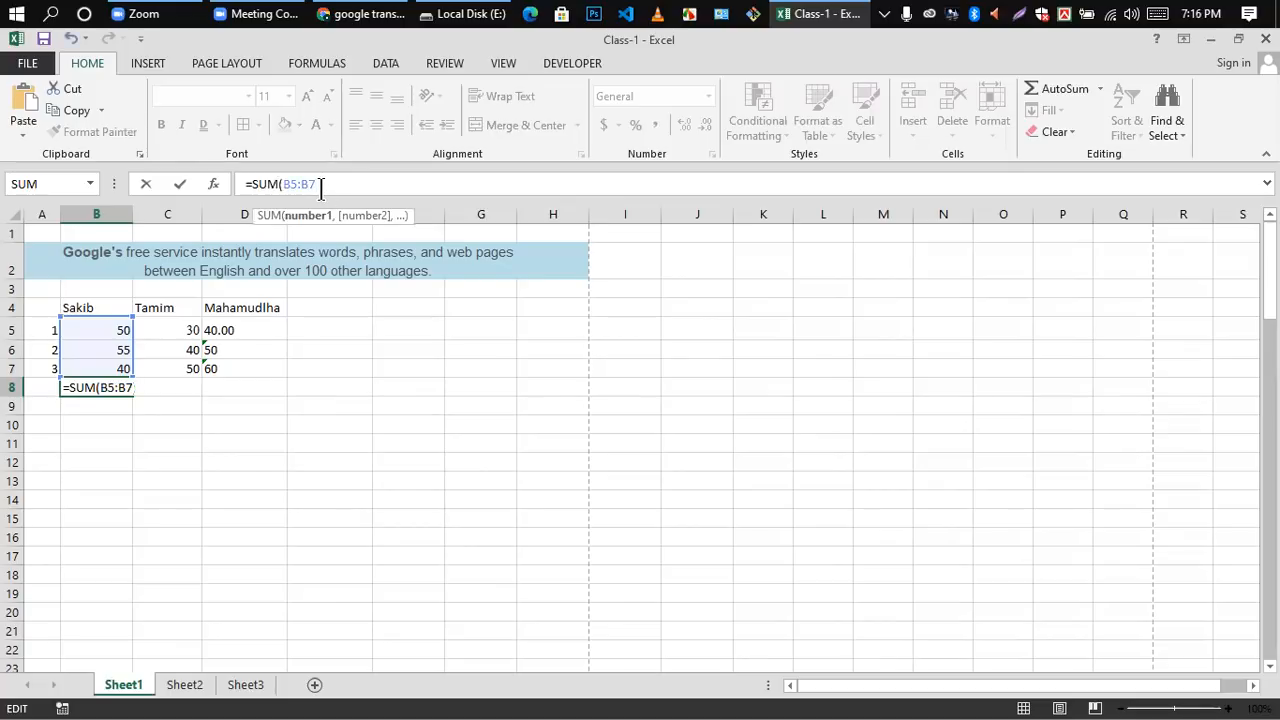
pyautogui.press('Return')
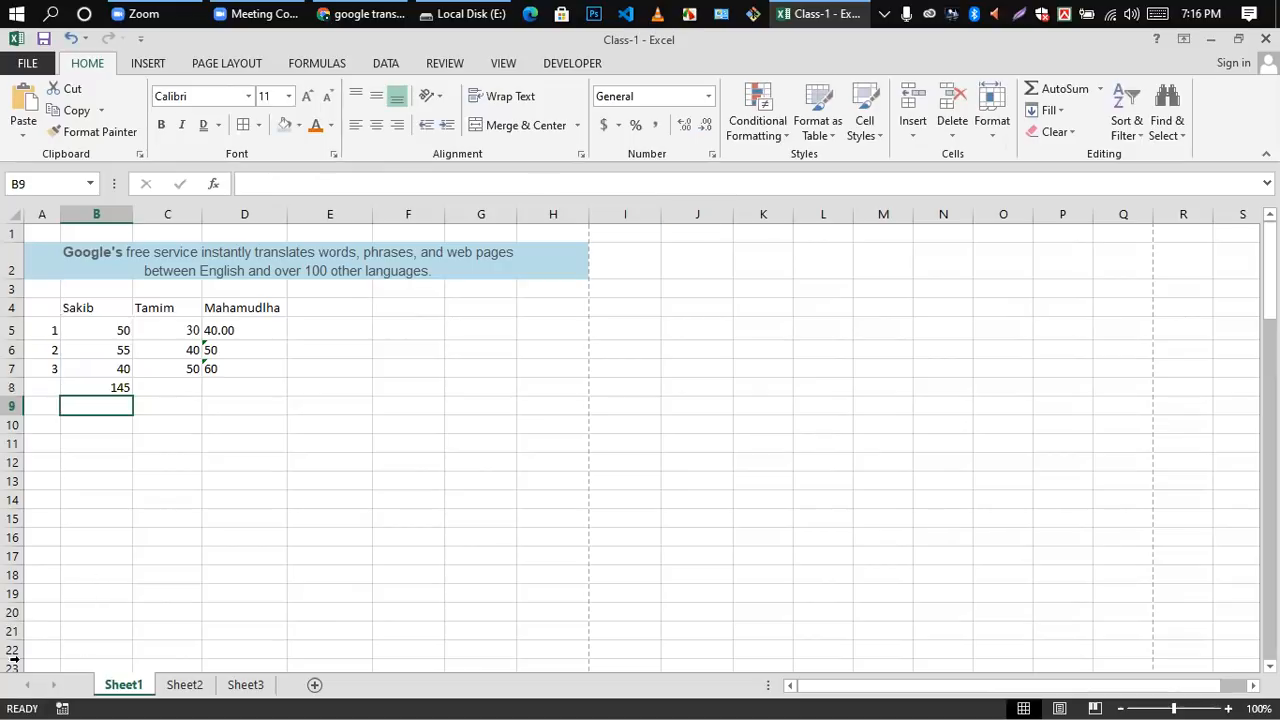
# Step: Delete the closing parenthesis of cell B8's SUM formula once more, commit it, and reopen the cell to check the formula
pyautogui.doubleClick(114, 387)
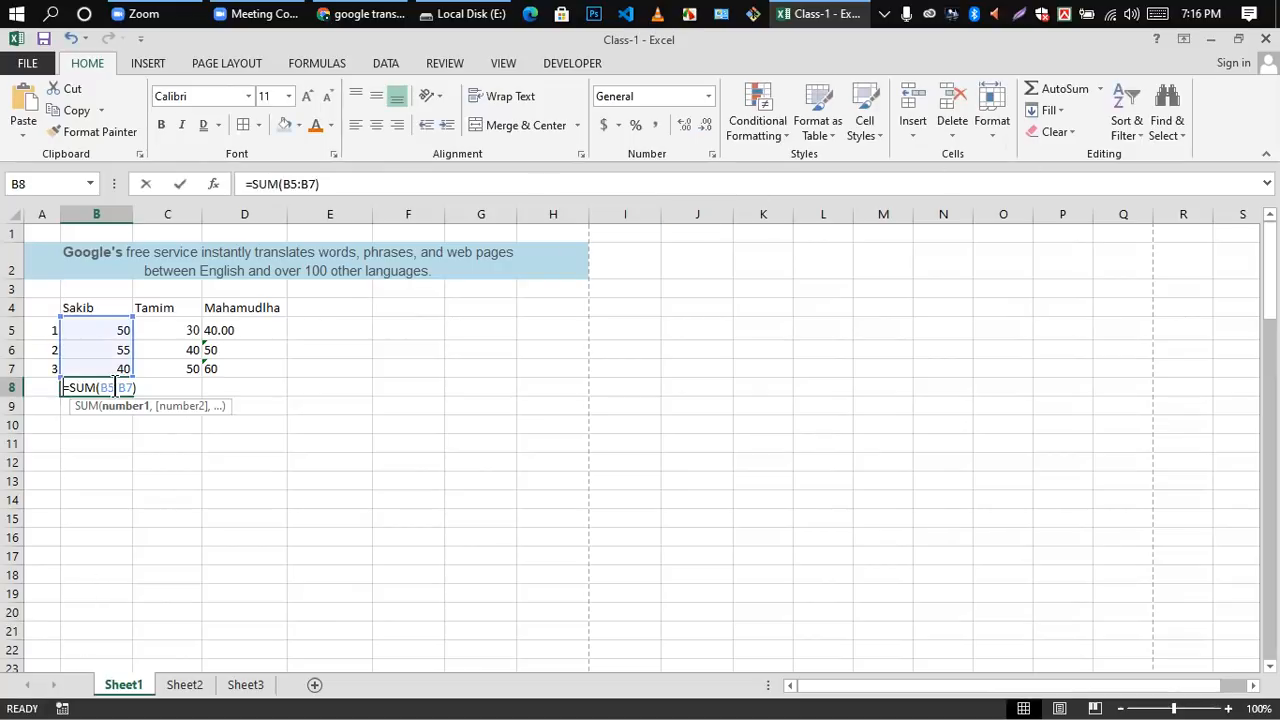
pyautogui.click(332, 184)
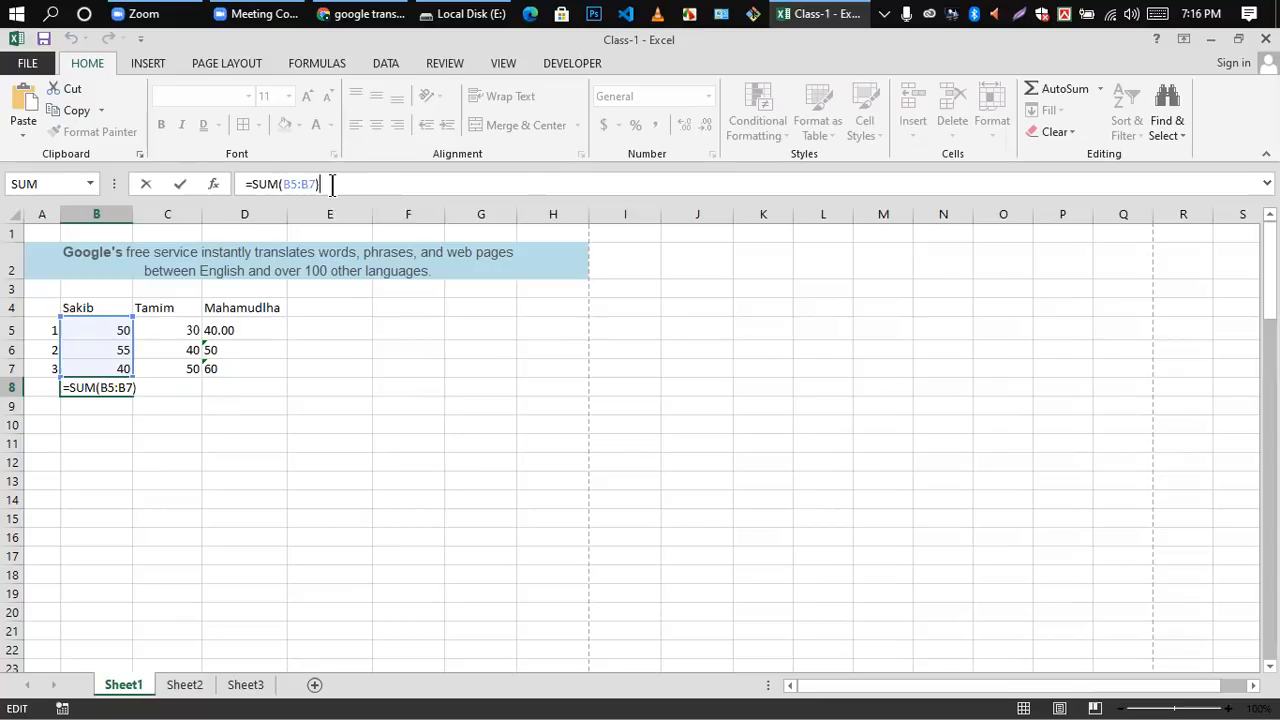
pyautogui.press('BackSpace')
pyautogui.press('Return')
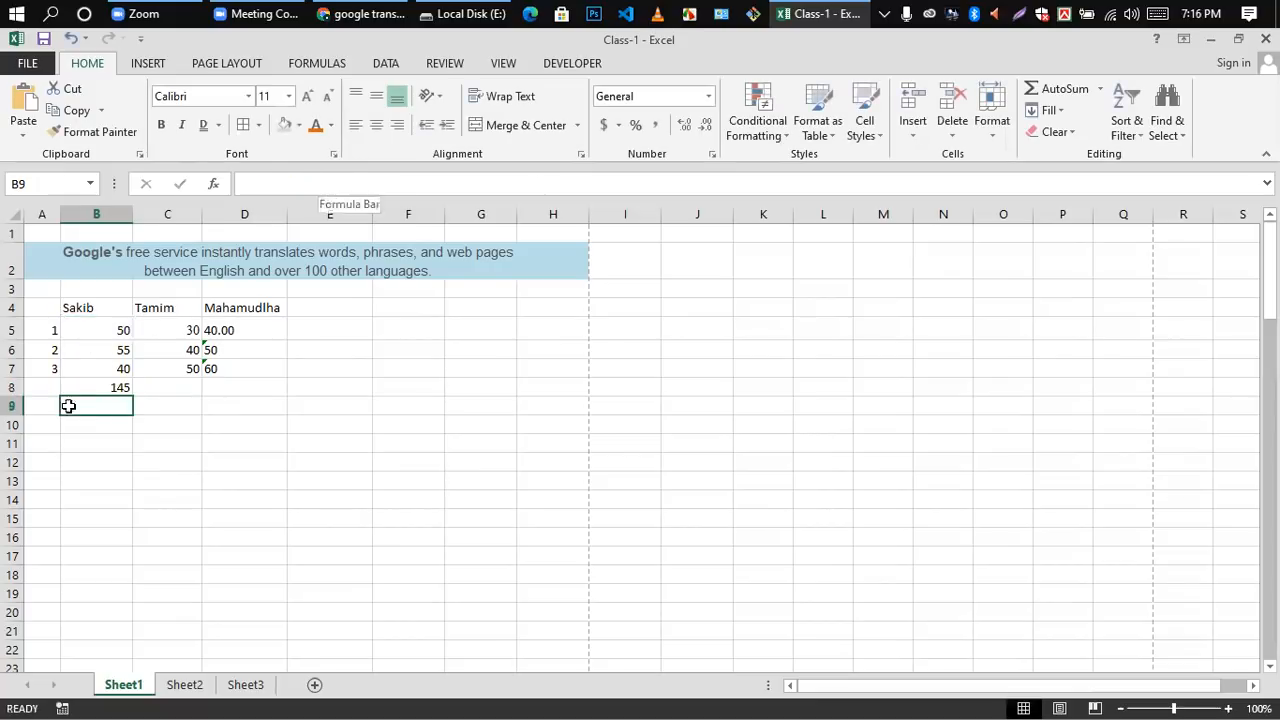
pyautogui.doubleClick(123, 387)
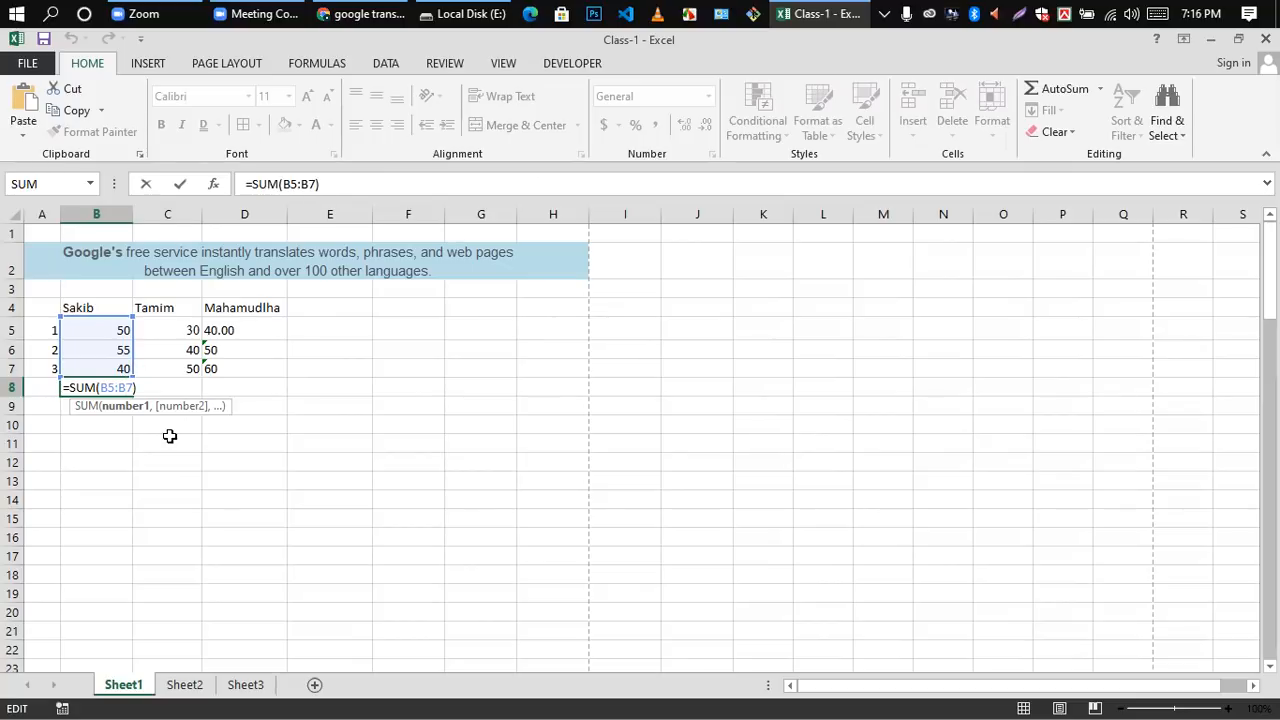
pyautogui.click(198, 480)
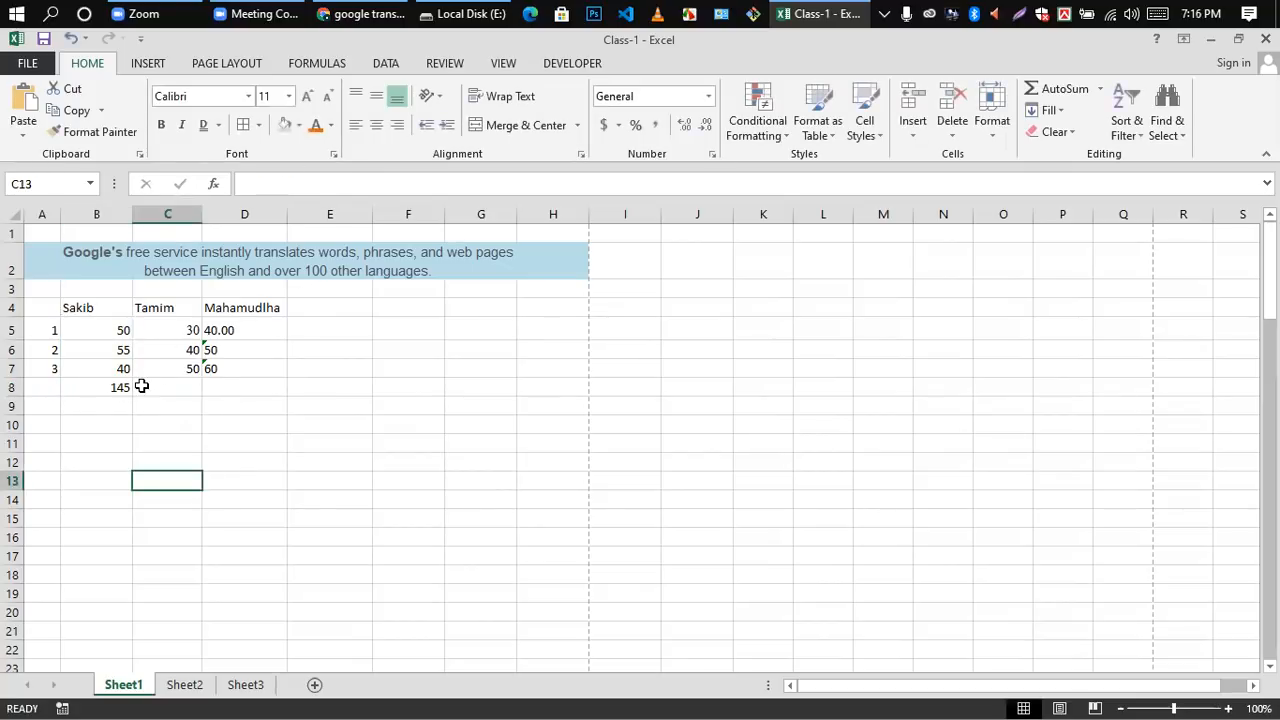
# Step: Total the three numbers of column C in cell C8 with the formula =sum(C5:C7)
pyautogui.doubleClick(155, 387)
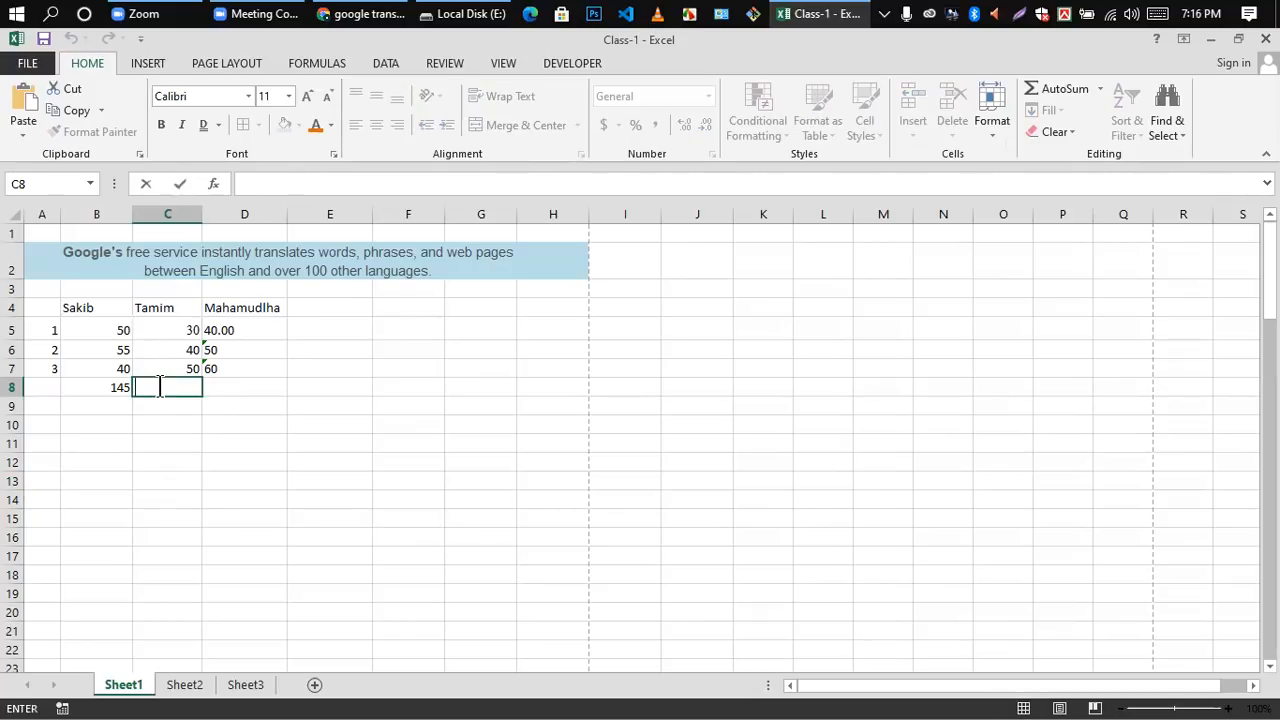
pyautogui.write('=')
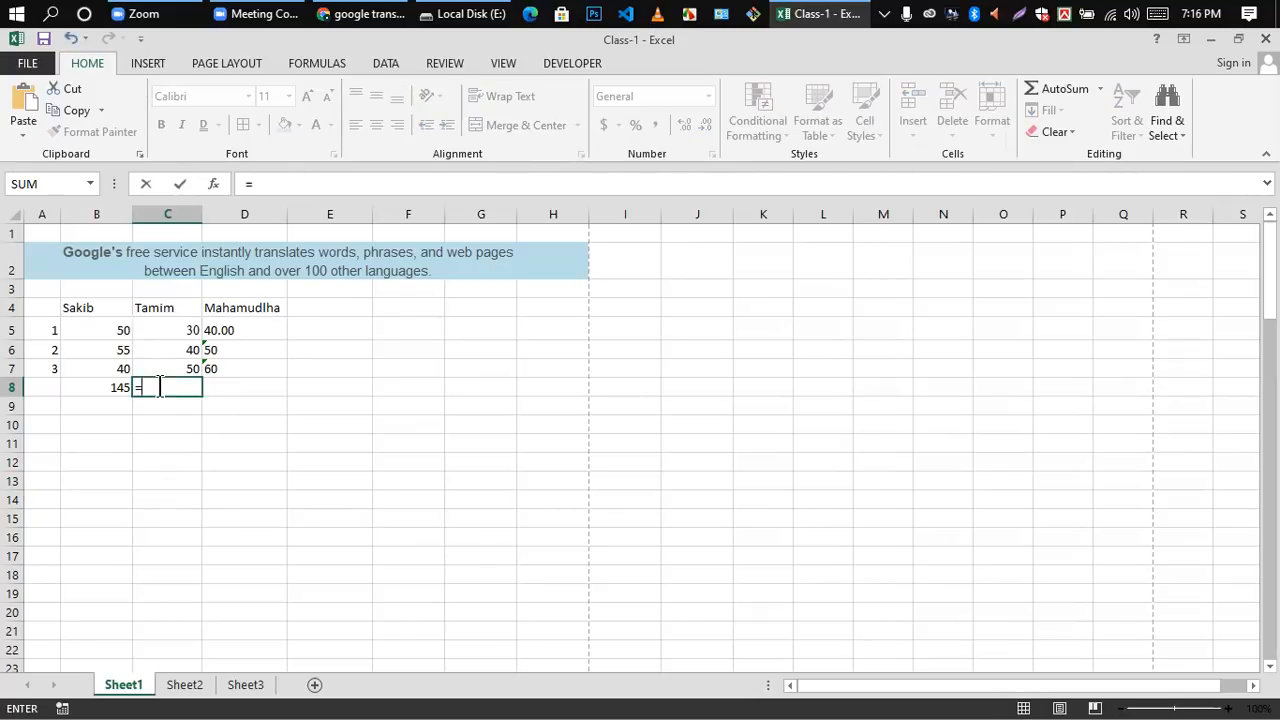
pyautogui.write('sum')
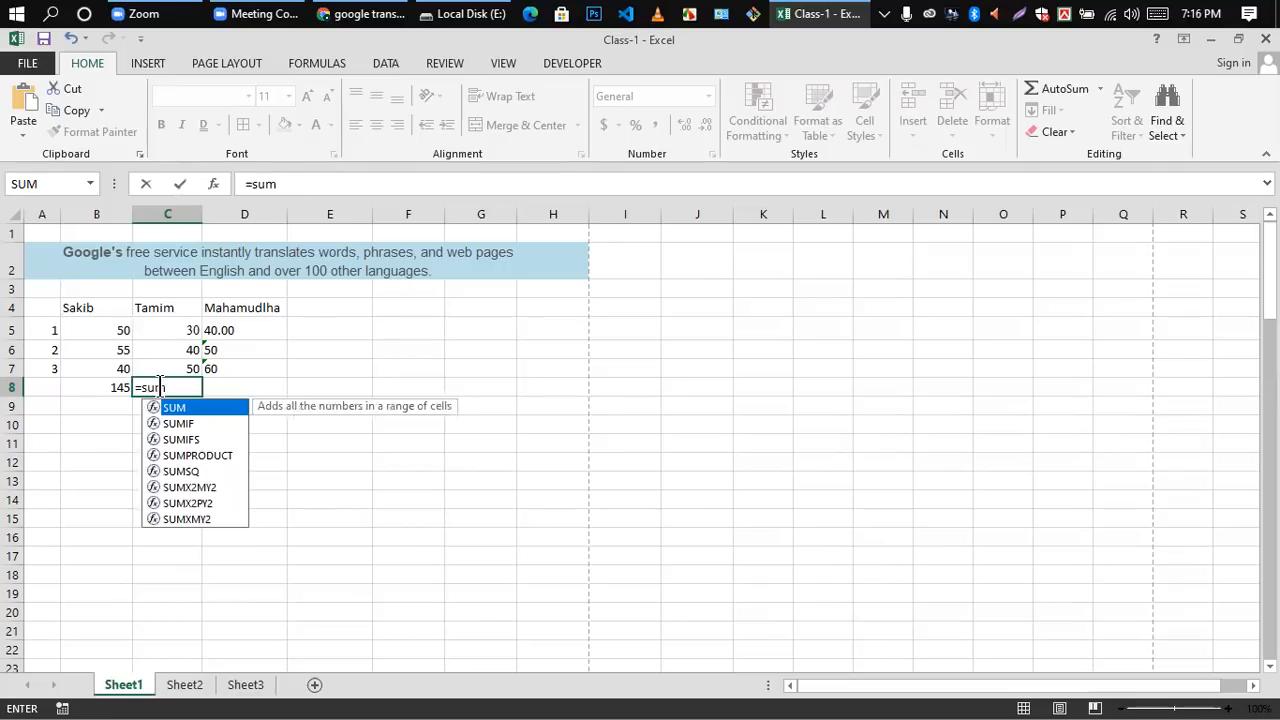
pyautogui.write('(')
pyautogui.moveTo(188, 332); pyautogui.dragTo(189, 369)
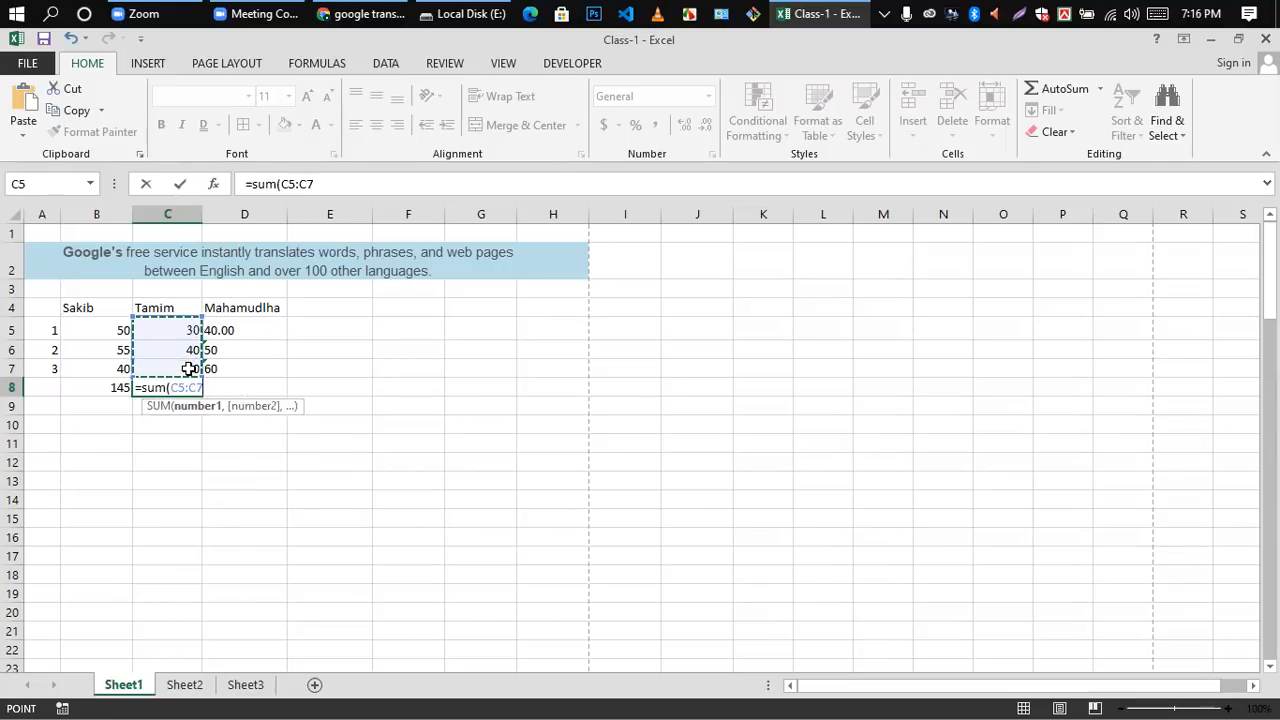
pyautogui.write(')')
pyautogui.press('Return')
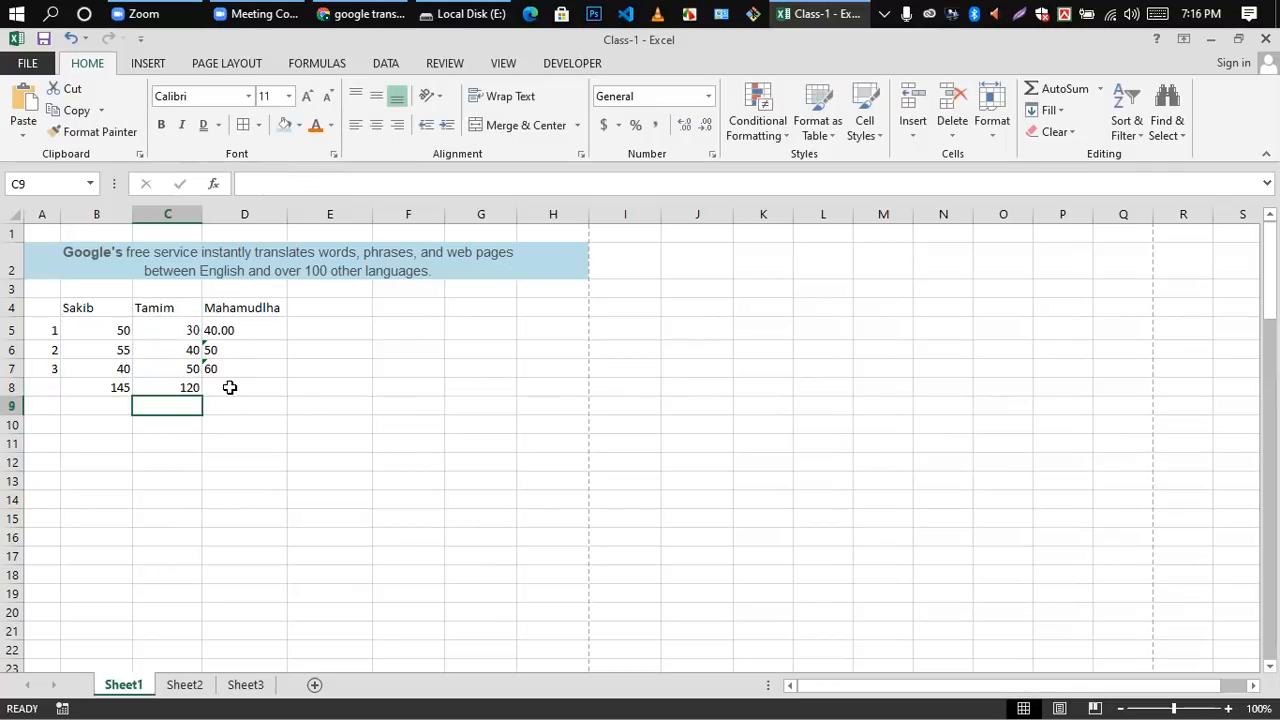
# Step: Try to total the three values of column D in cell D8 with the formula =sum(D5:D7)
pyautogui.click(227, 390)
pyautogui.write('=')
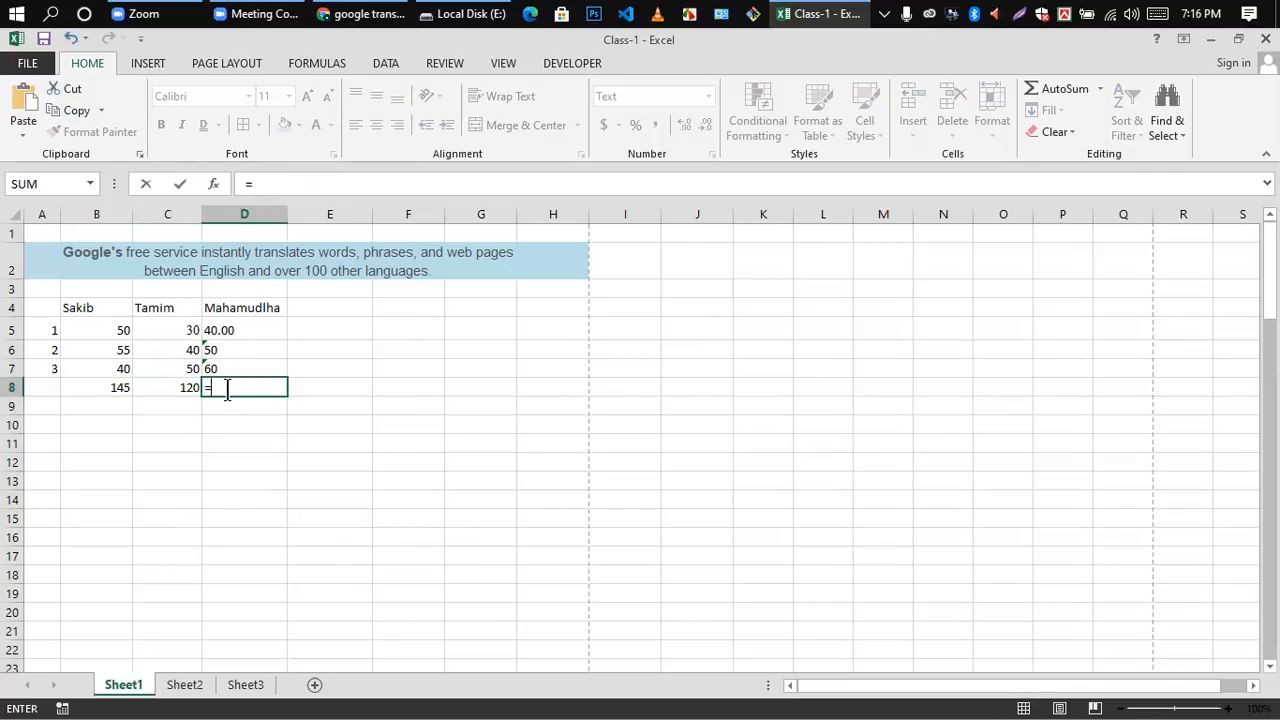
pyautogui.write('sum(')
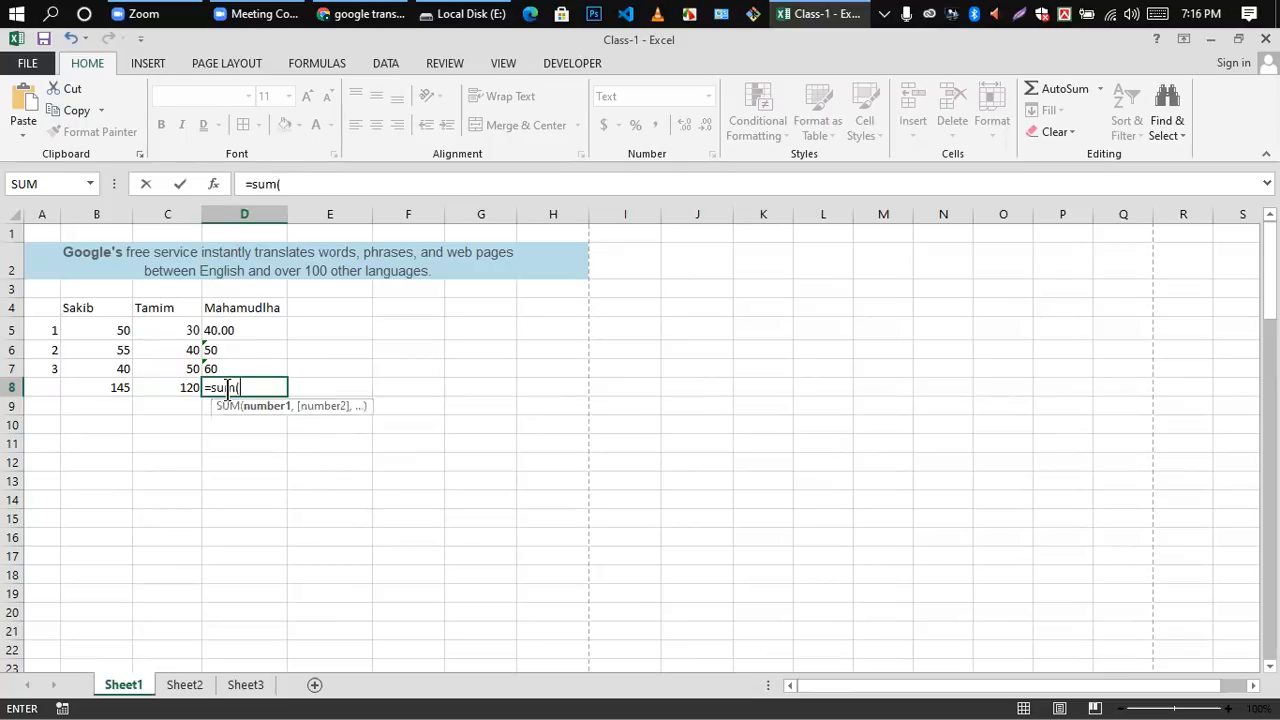
pyautogui.moveTo(231, 325); pyautogui.dragTo(231, 370)
pyautogui.press('Return')
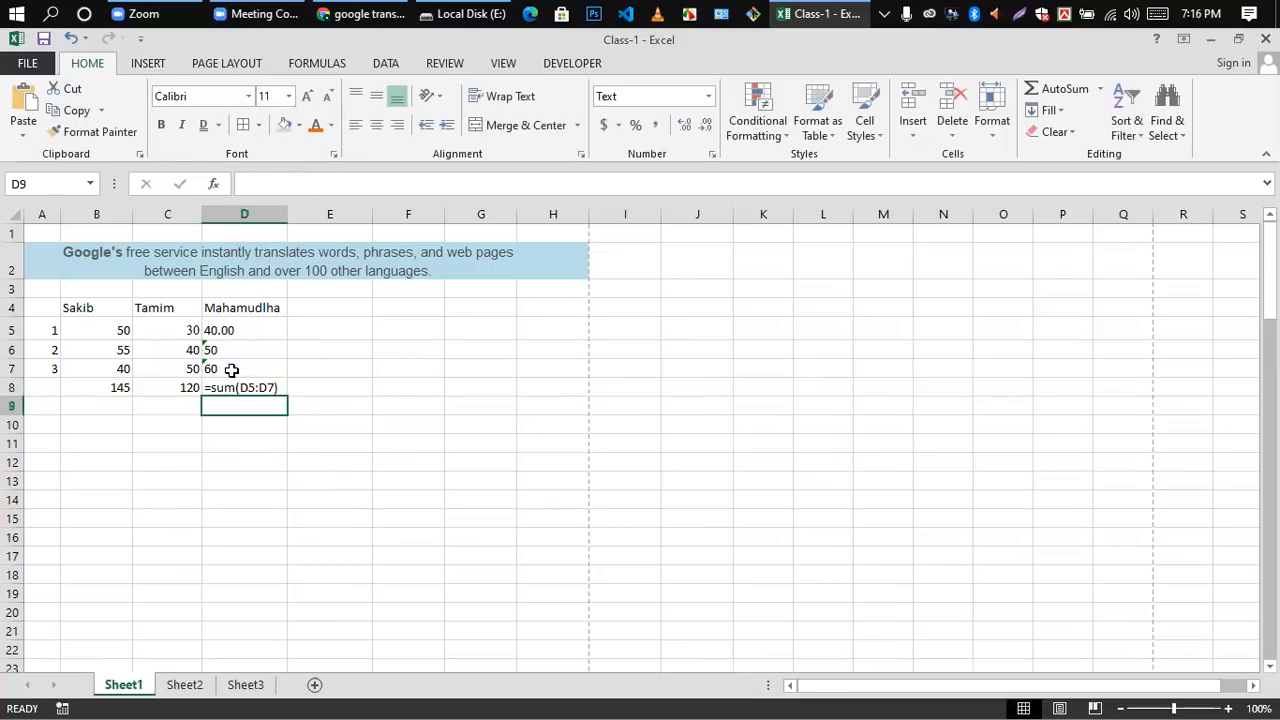
pyautogui.click(243, 388)
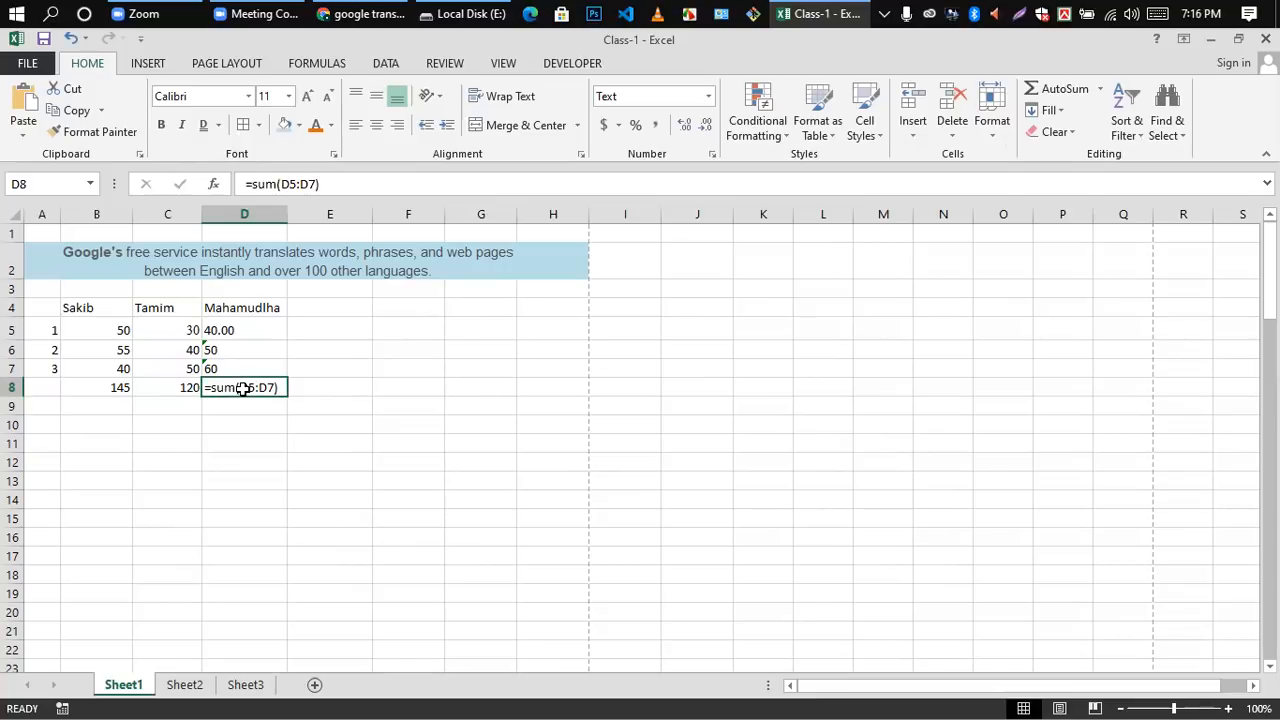
pyautogui.click(246, 427)
pyautogui.click(269, 388)
pyautogui.press('Return')
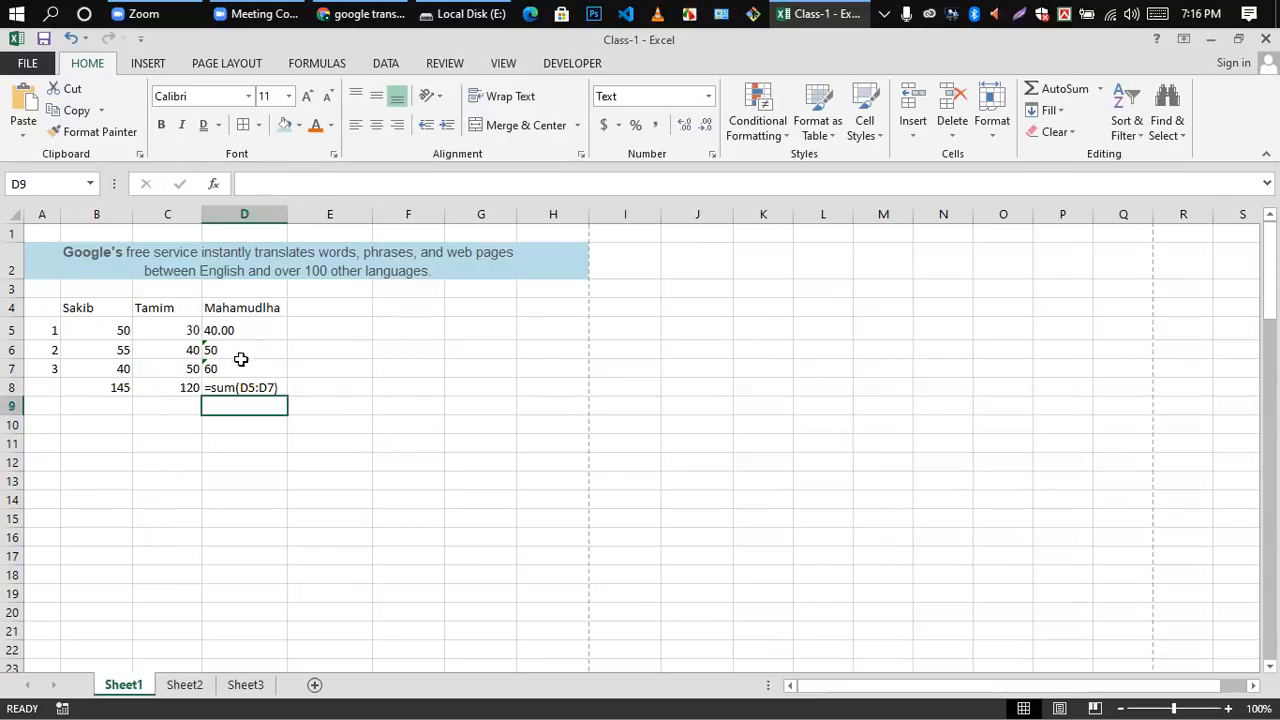
# Step: Recommit the existing values in cells D5 to D7 so they are stored as numbers, and recommit the formula in cell D8
pyautogui.click(222, 333)
pyautogui.hotkey('ctrl', 'Down')
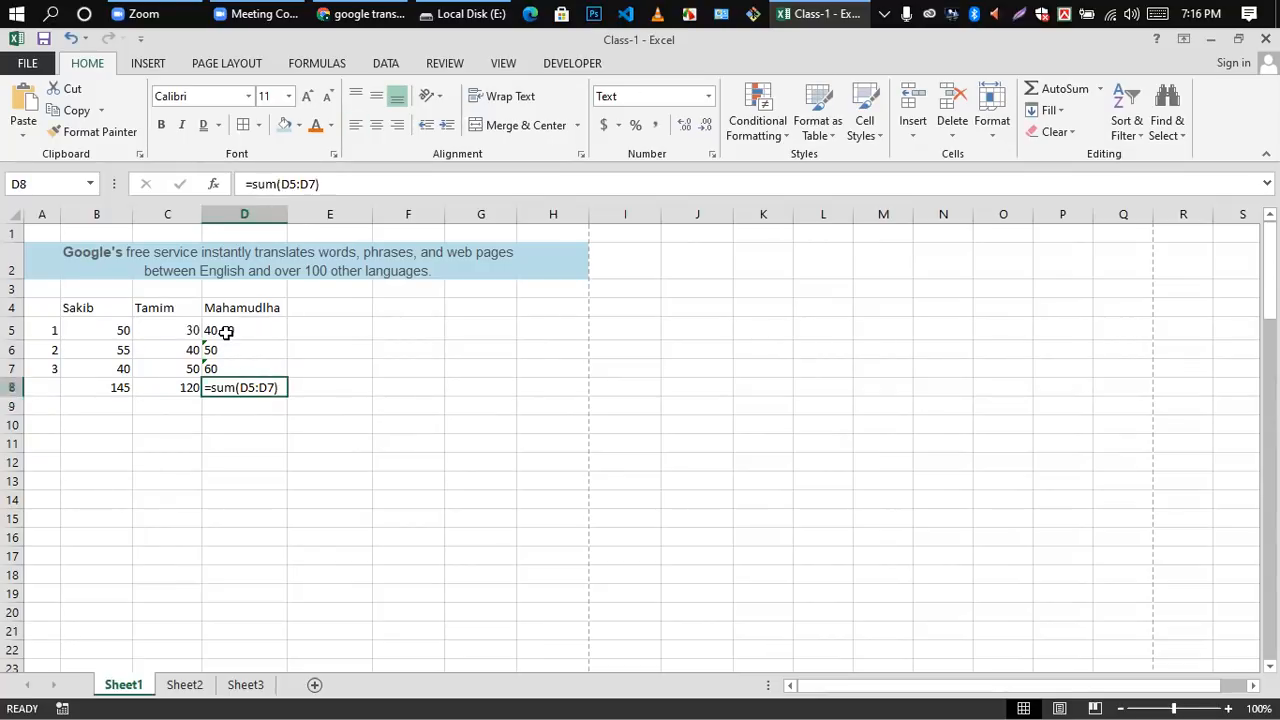
pyautogui.click(226, 333)
pyautogui.click(214, 353)
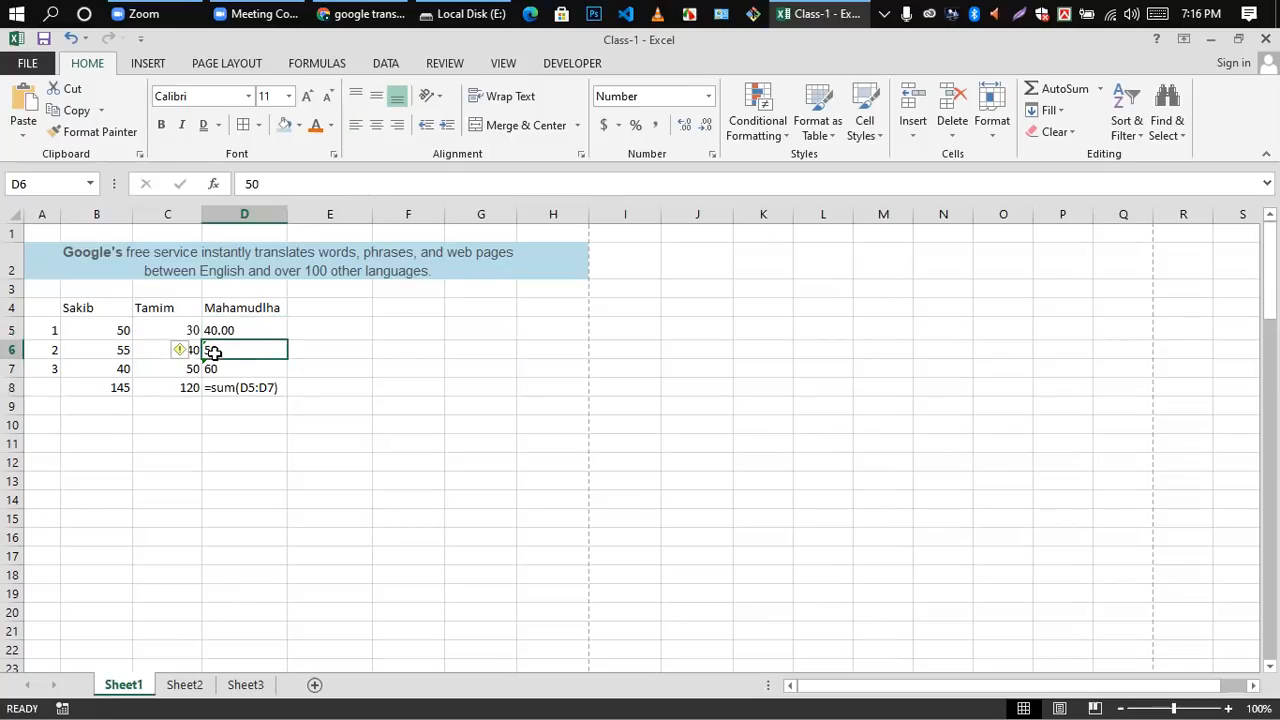
pyautogui.click(222, 369)
pyautogui.doubleClick(222, 369)
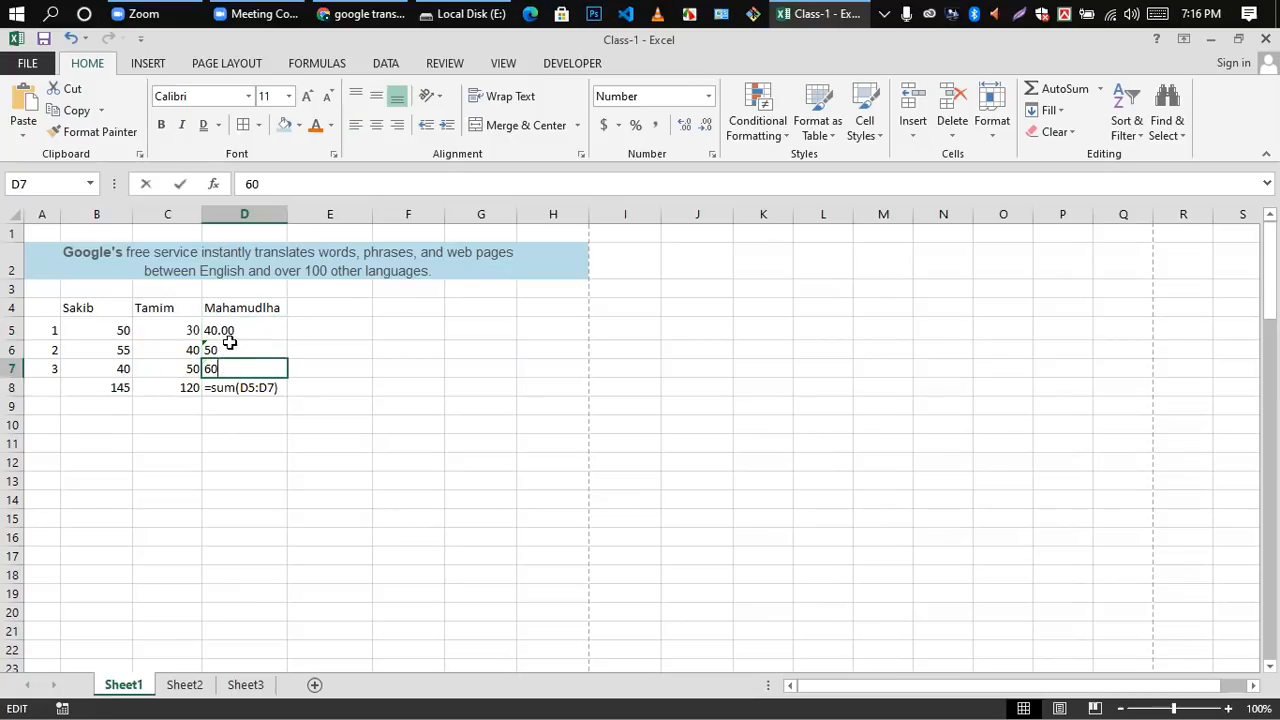
pyautogui.doubleClick(229, 330)
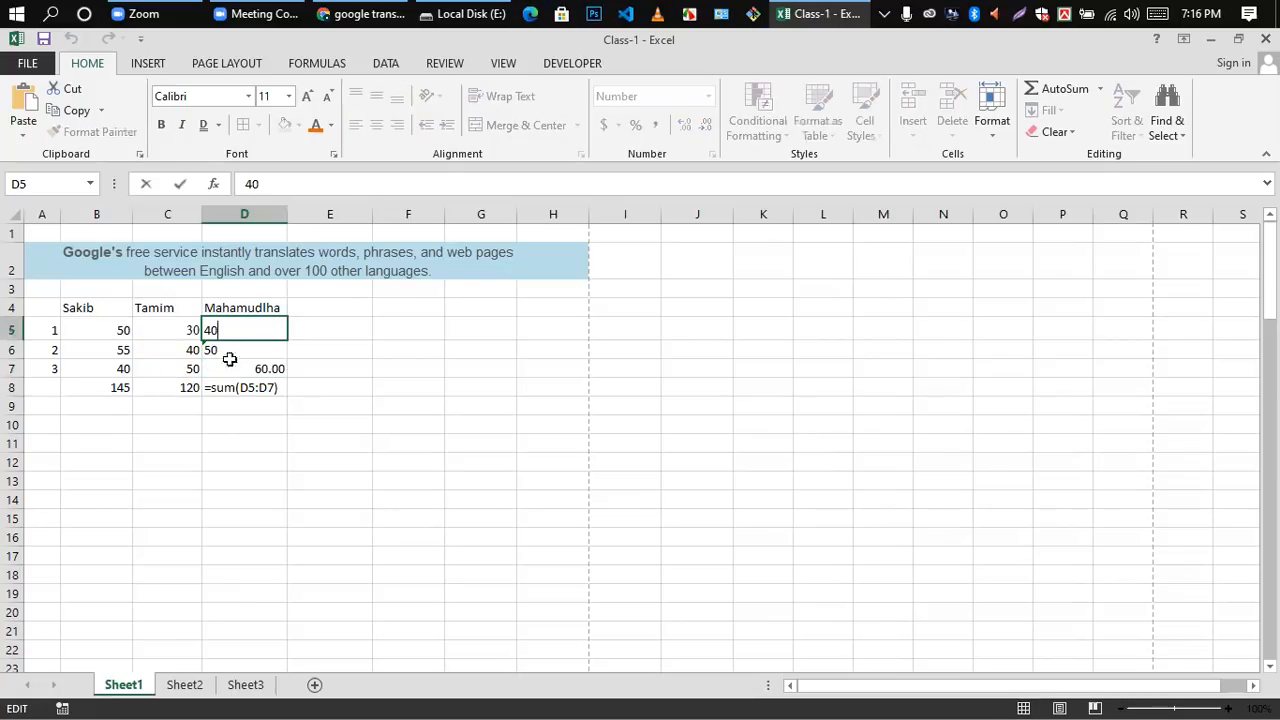
pyautogui.doubleClick(225, 351)
pyautogui.click(228, 370)
pyautogui.doubleClick(228, 370)
pyautogui.click(329, 385)
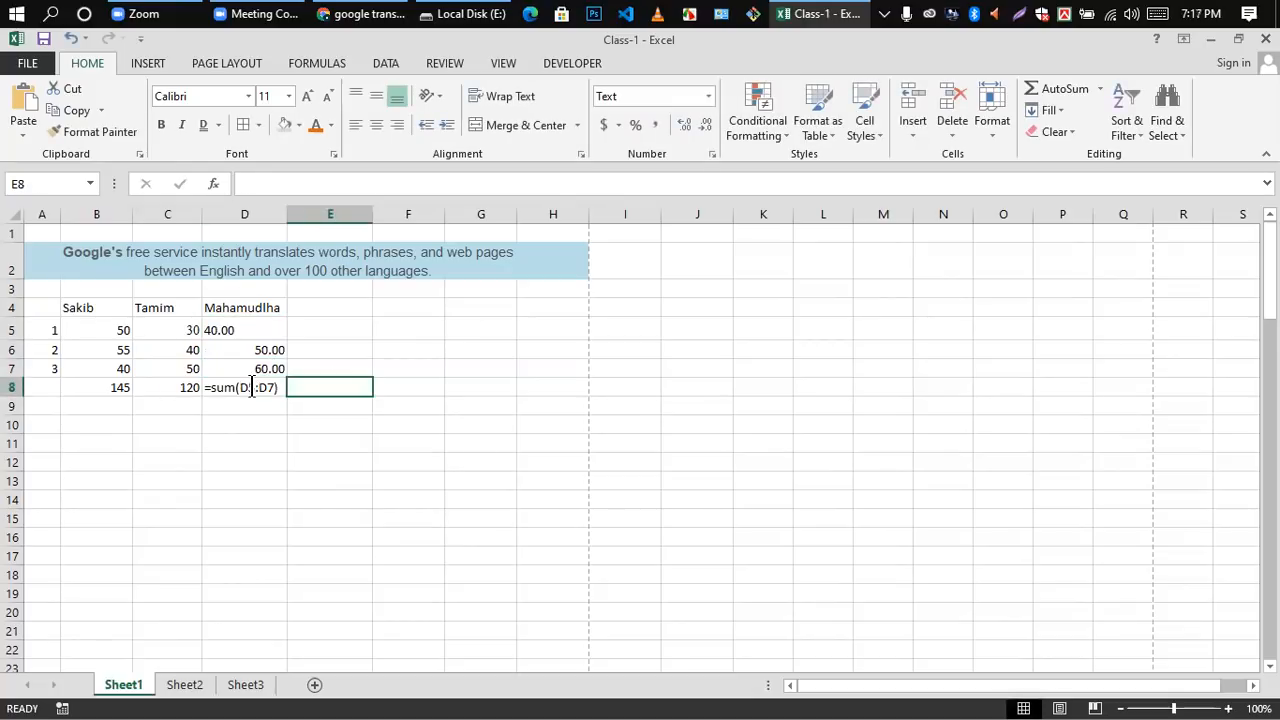
pyautogui.doubleClick(252, 388)
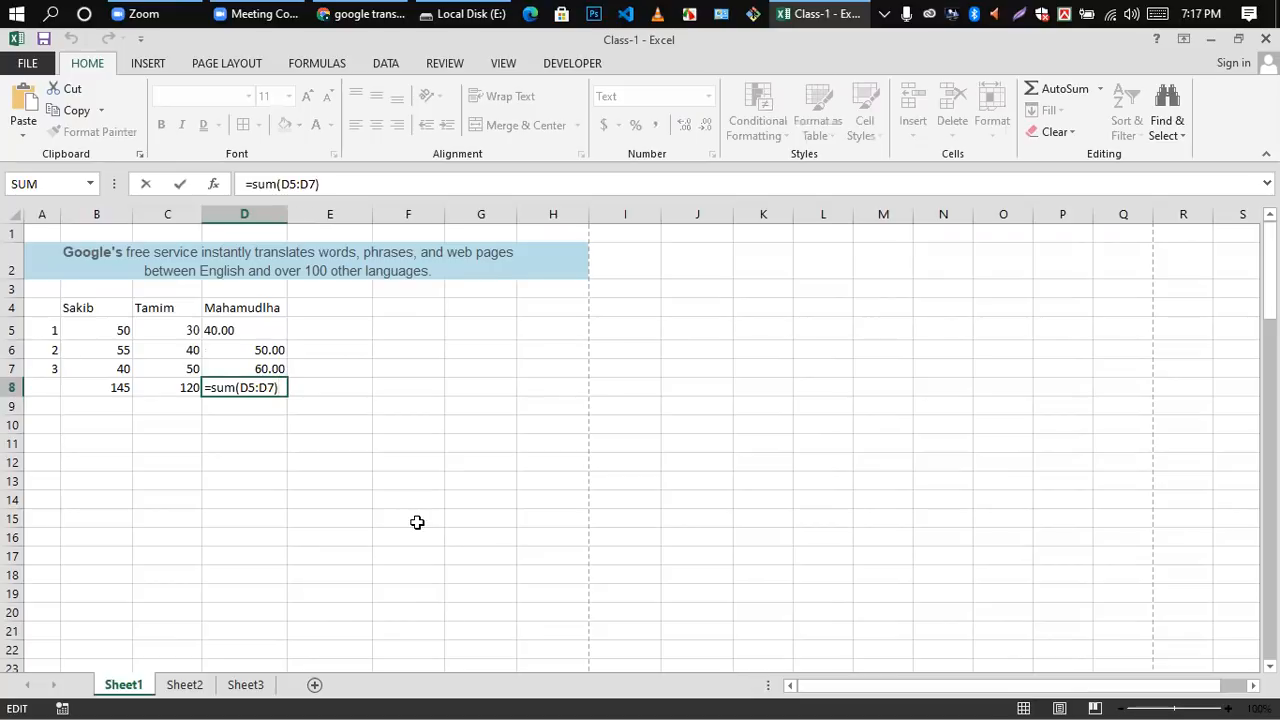
pyautogui.press('Return')
# Step: Reduce the number in cell D5 to zero decimal places and check the formula in cell D8
pyautogui.click(215, 331)
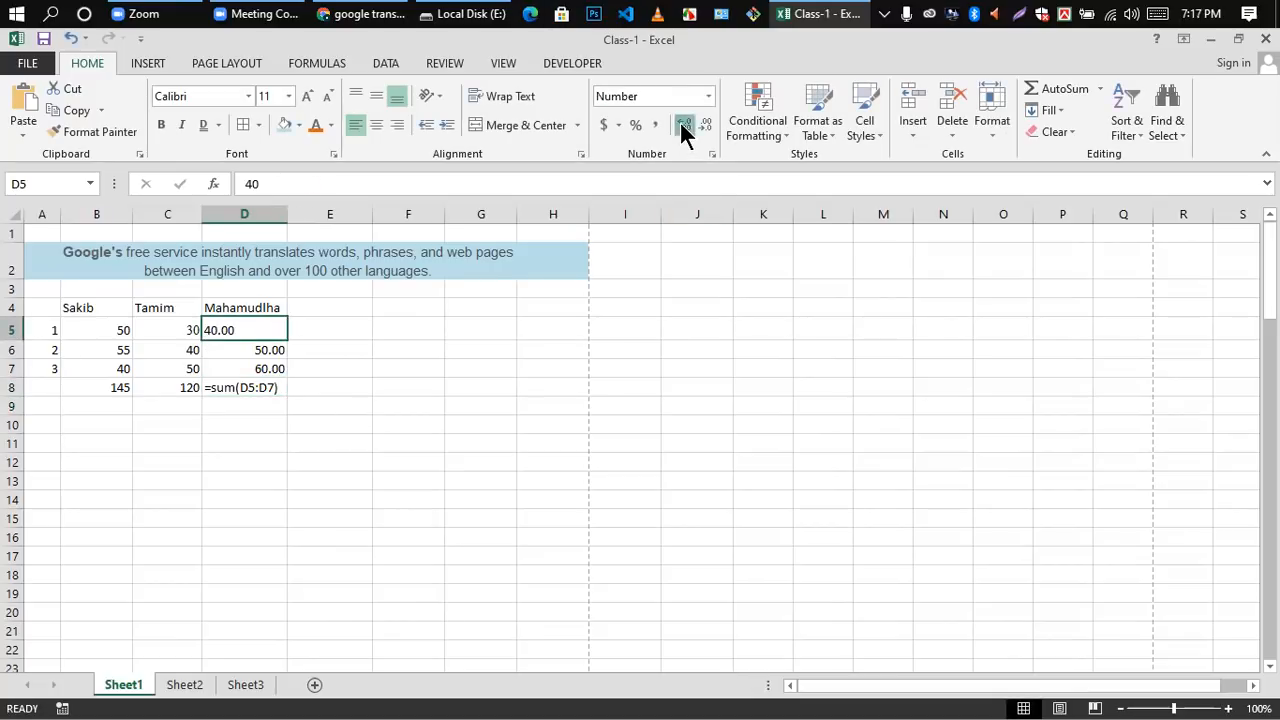
pyautogui.click(705, 126)
pyautogui.click(705, 126)
pyautogui.click(705, 126)
pyautogui.click(705, 126)
pyautogui.click(457, 352)
pyautogui.click(226, 334)
pyautogui.click(703, 128)
pyautogui.click(440, 368)
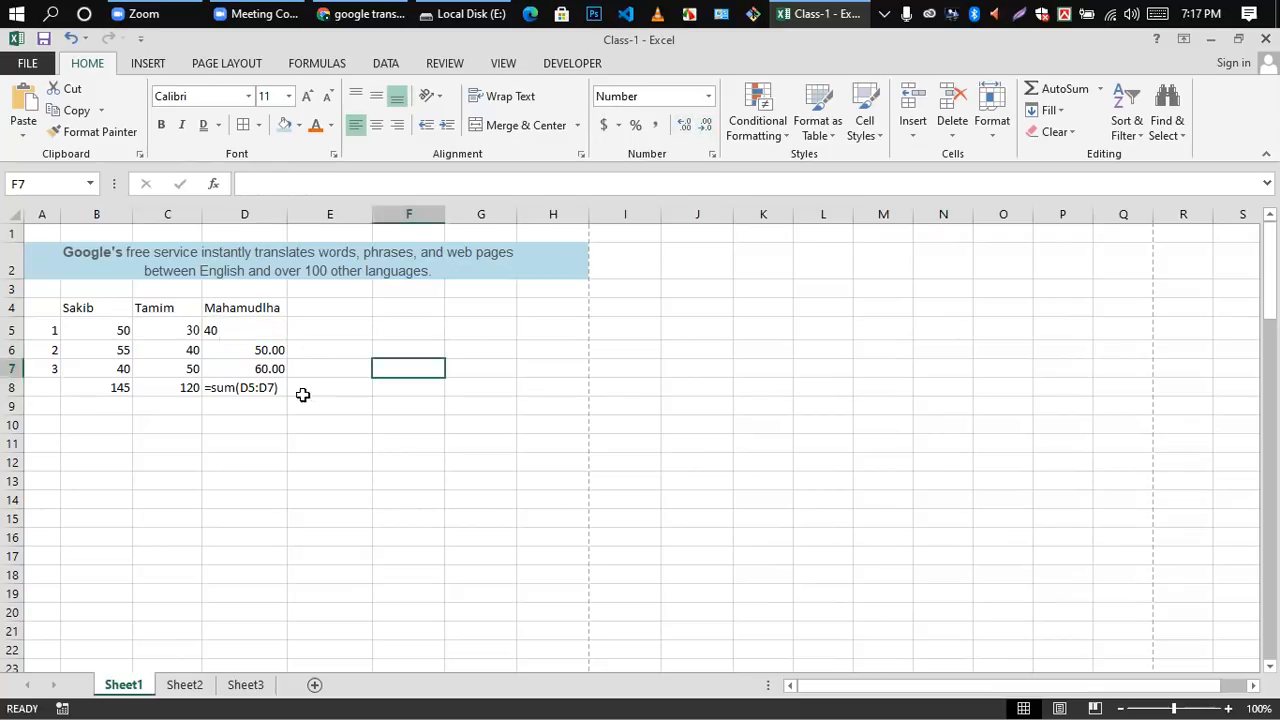
pyautogui.click(276, 398)
pyautogui.click(276, 388)
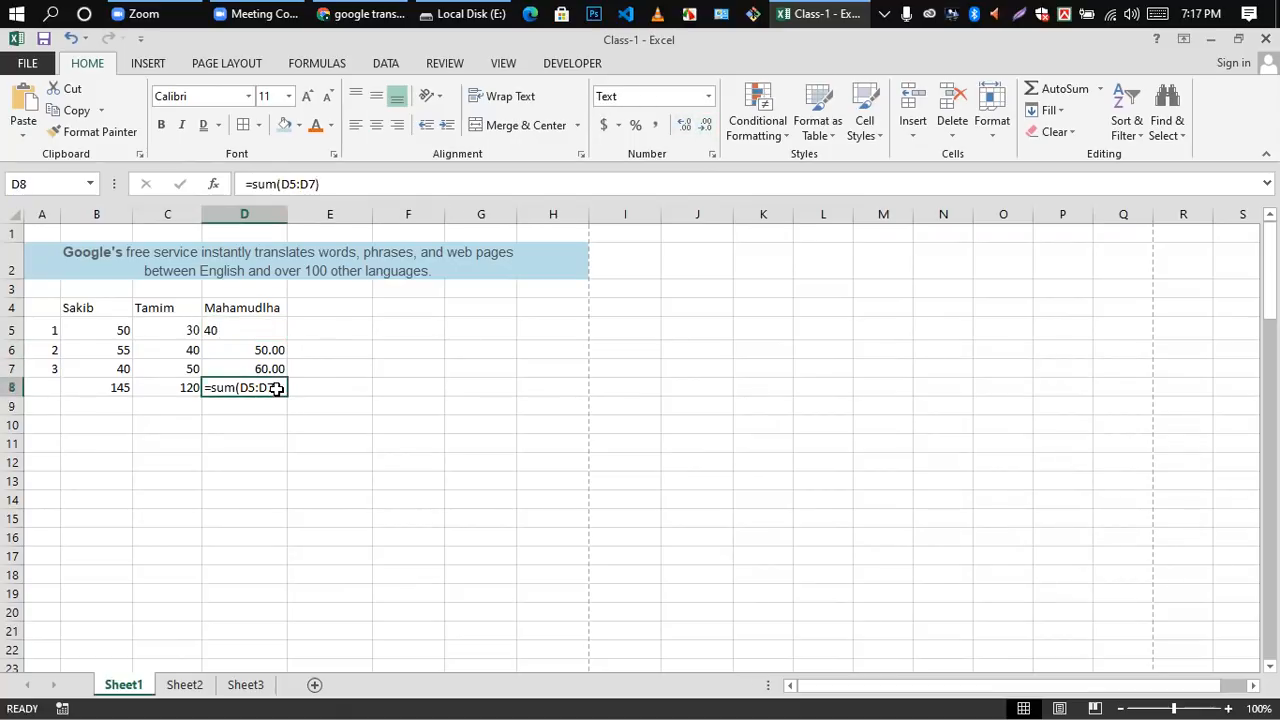
pyautogui.press('Return')
# Step: Apply the General number format to cells D5 to D7 and right-align cell D5
pyautogui.moveTo(219, 332); pyautogui.dragTo(231, 366)
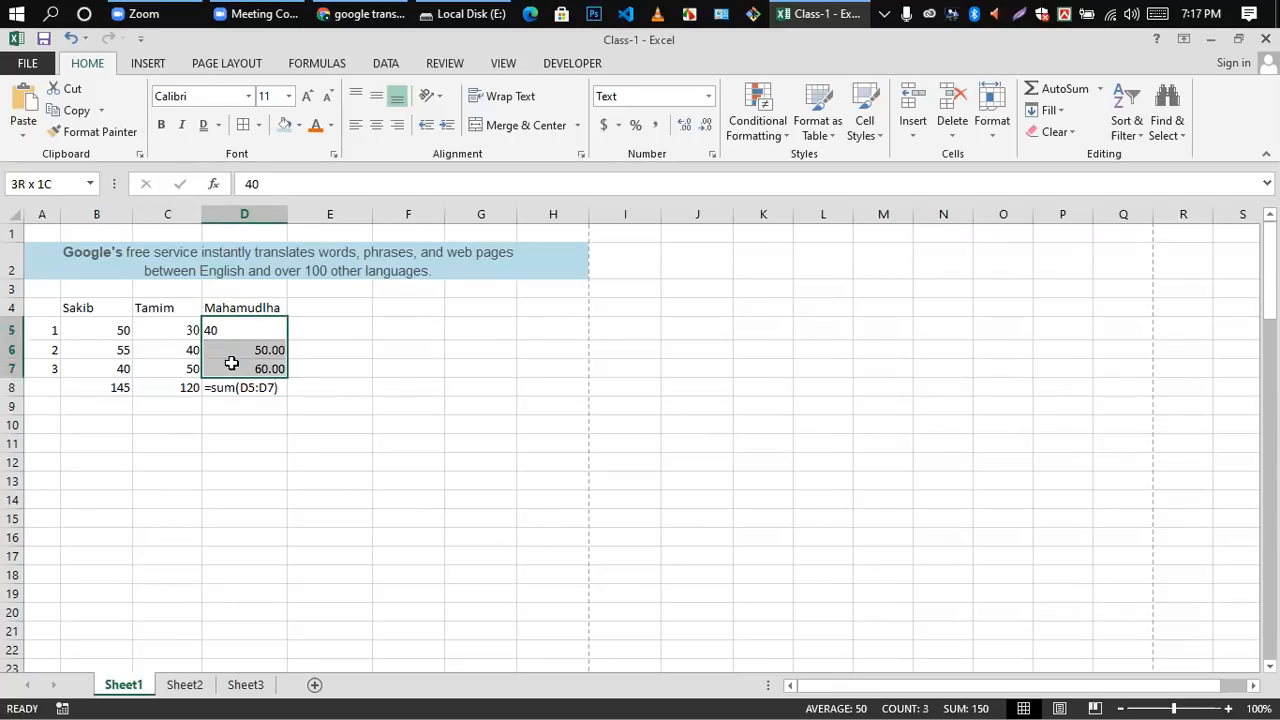
pyautogui.click(707, 97)
pyautogui.click(664, 124)
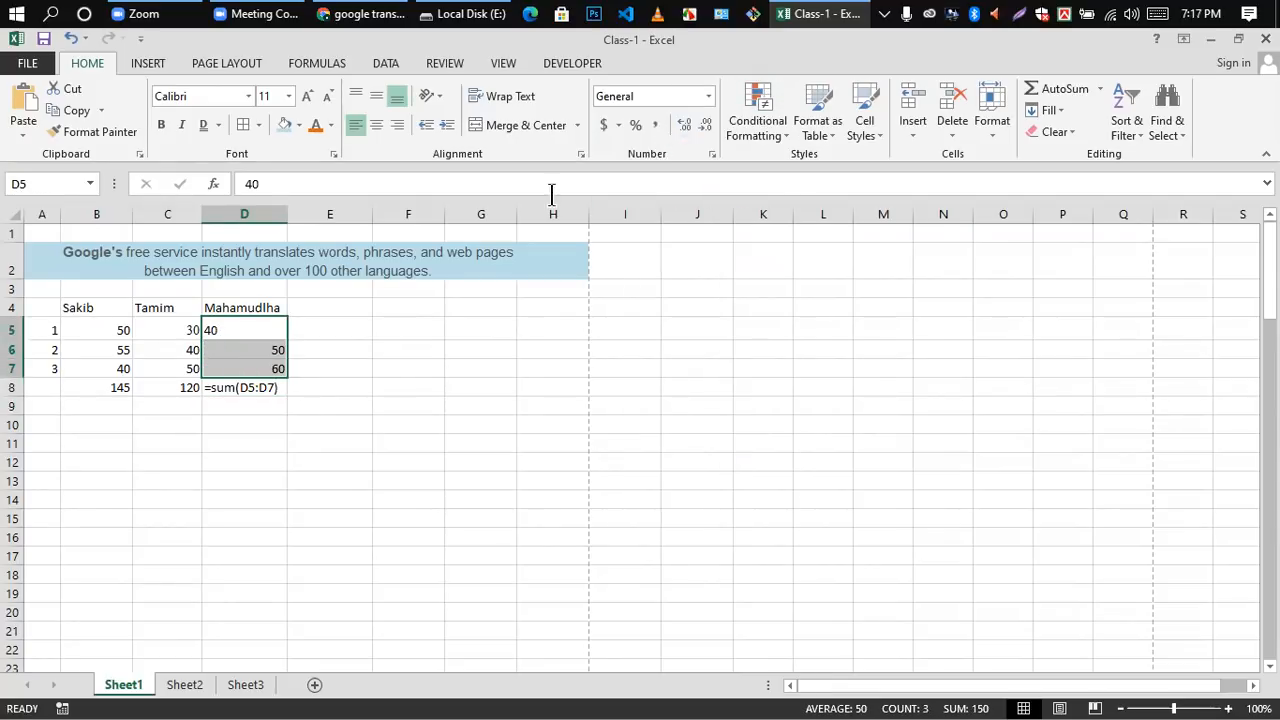
pyautogui.click(346, 354)
pyautogui.click(260, 395)
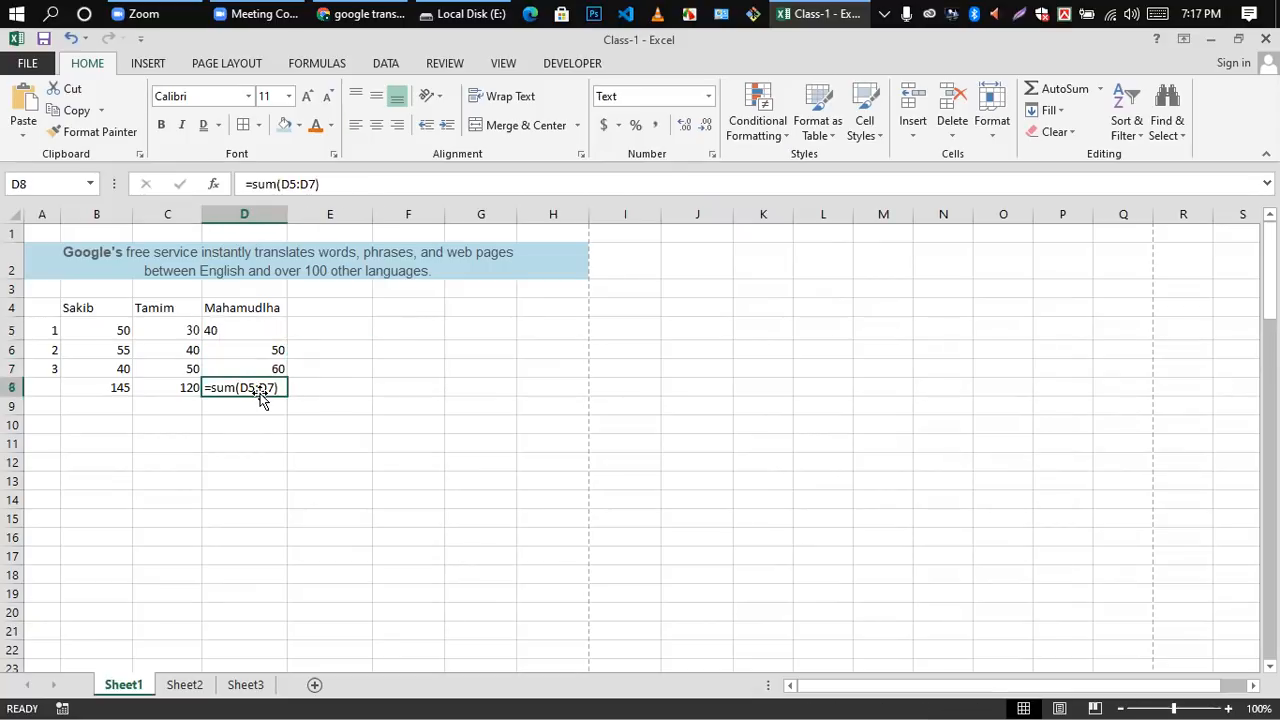
pyautogui.click(262, 401)
pyautogui.click(264, 390)
pyautogui.click(280, 323)
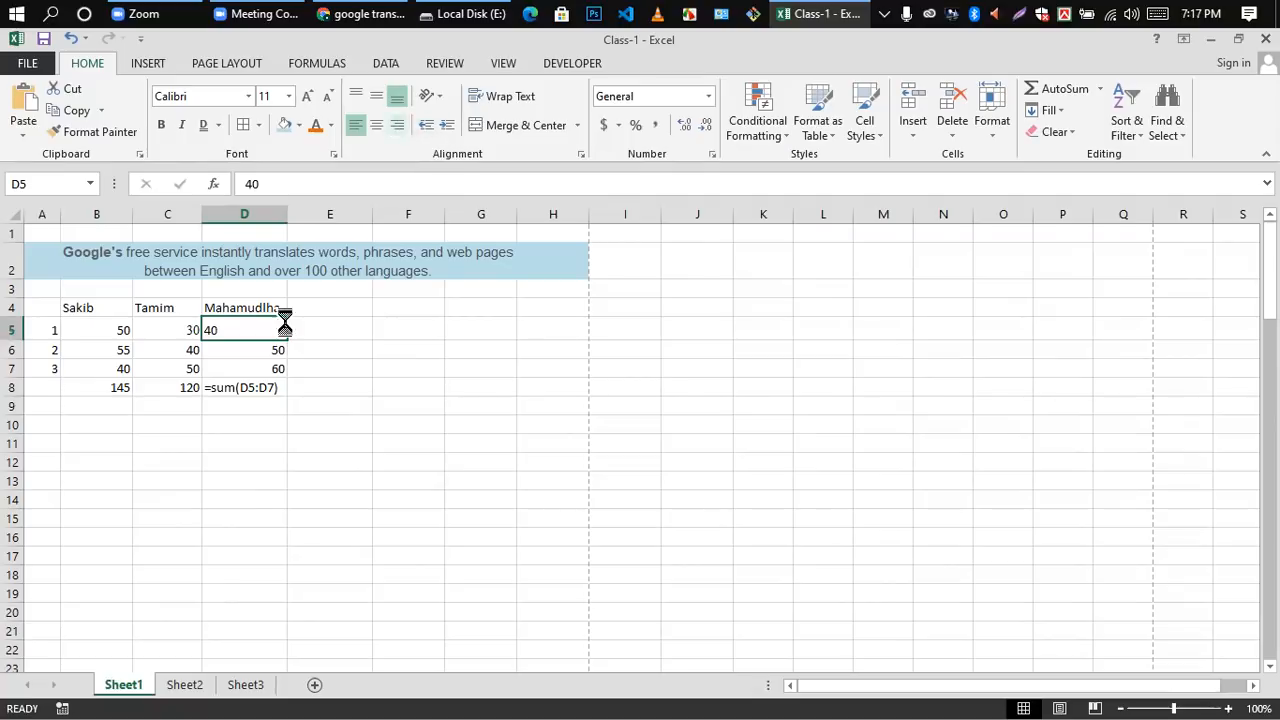
pyautogui.click(397, 125)
# Step: Clear cell D8 and try the formula =sum(D5:D7) in it again
pyautogui.click(262, 390)
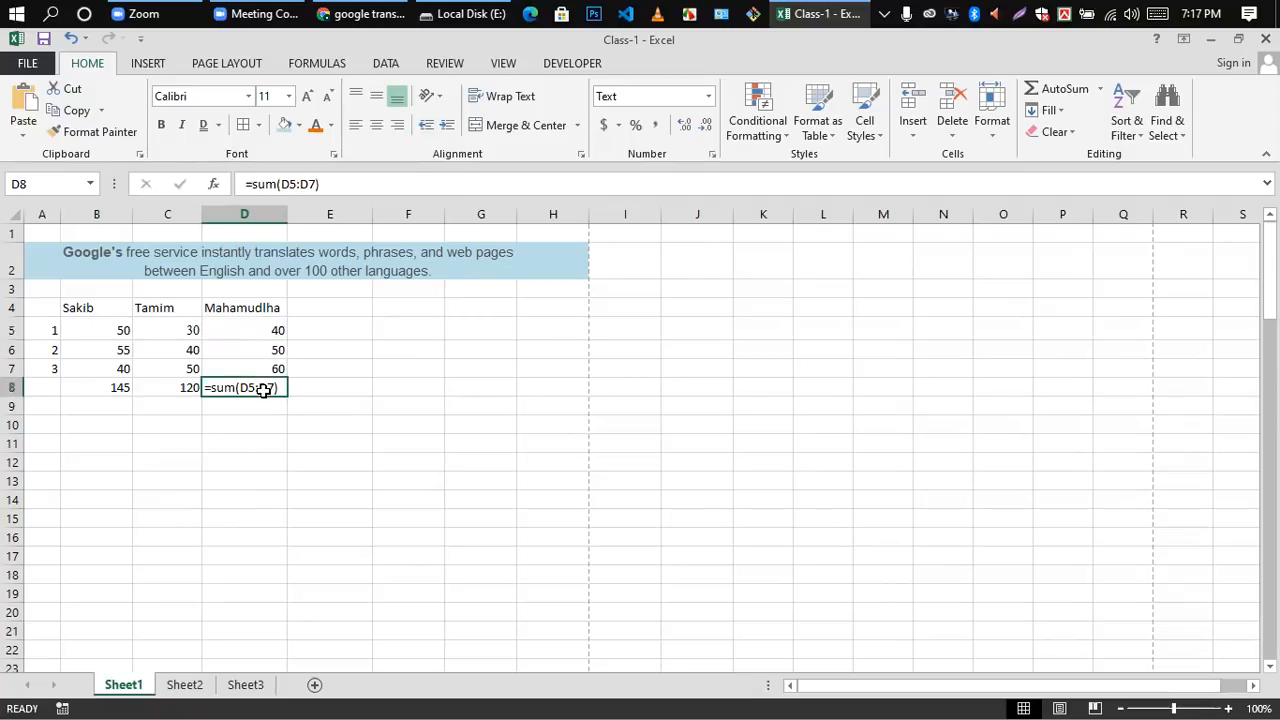
pyautogui.press('Delete')
pyautogui.write('=sum')
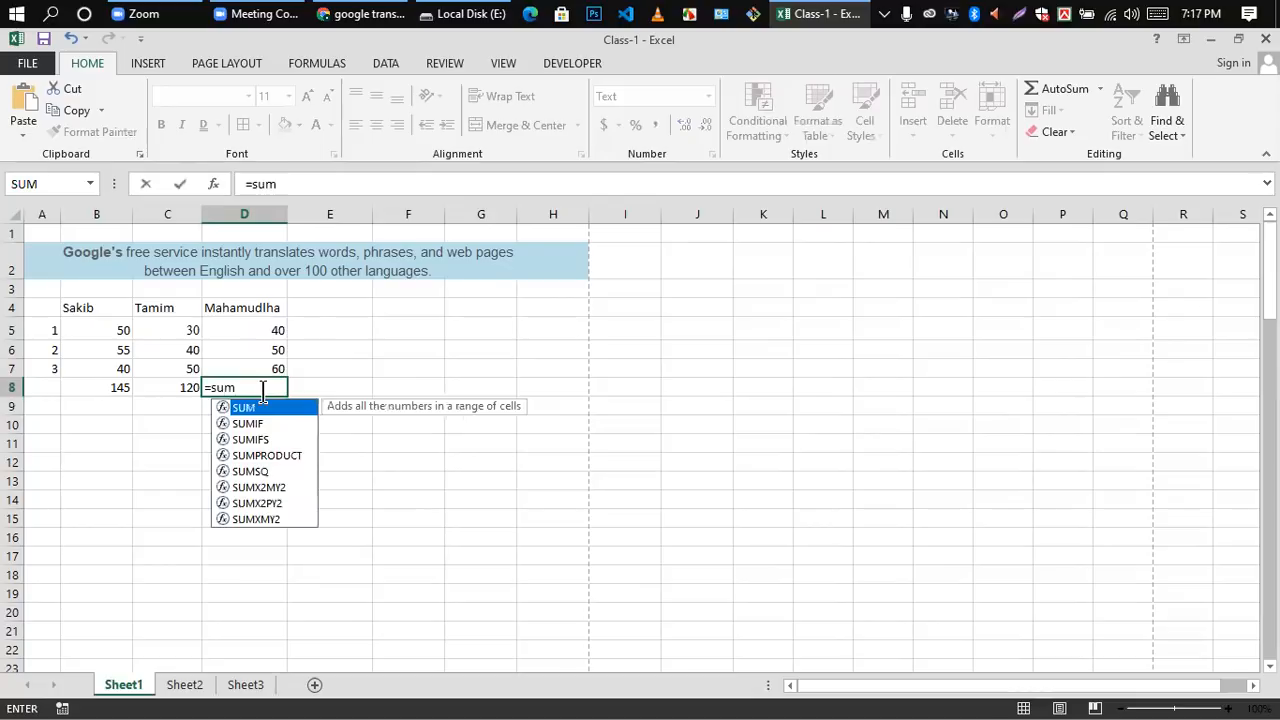
pyautogui.write('(')
pyautogui.moveTo(262, 328); pyautogui.dragTo(270, 377)
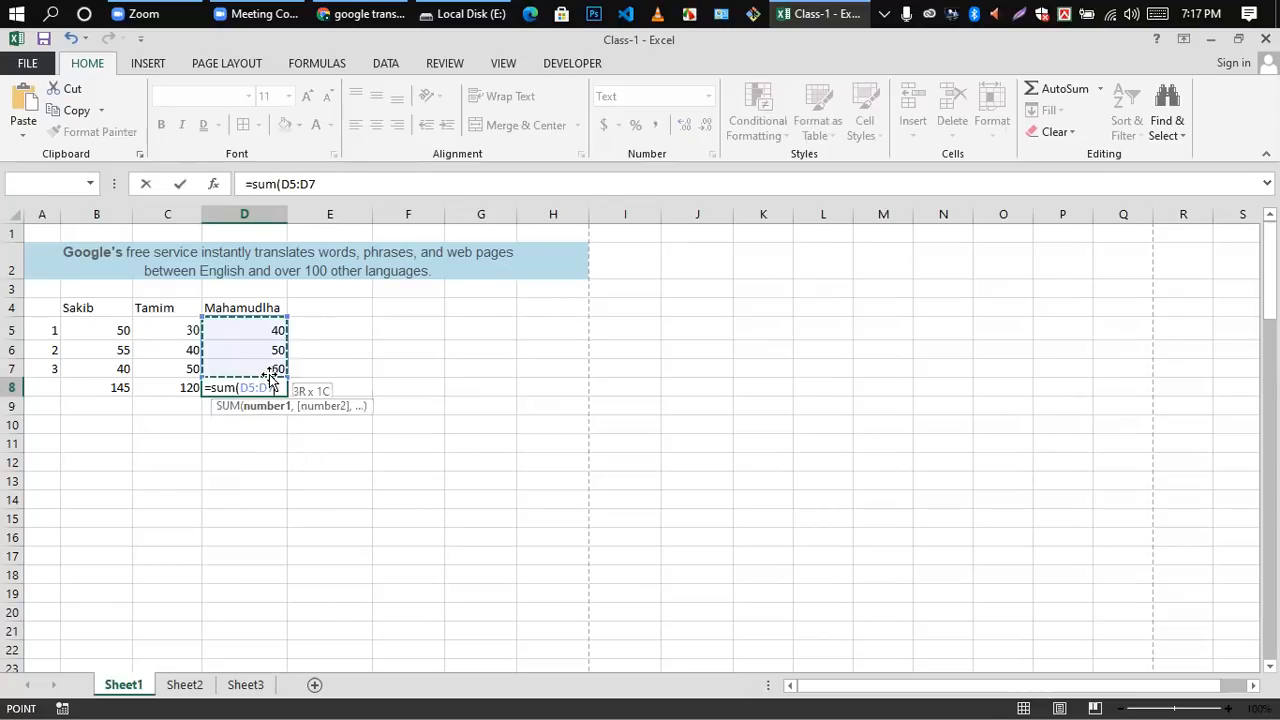
pyautogui.write(')')
pyautogui.press('Return')
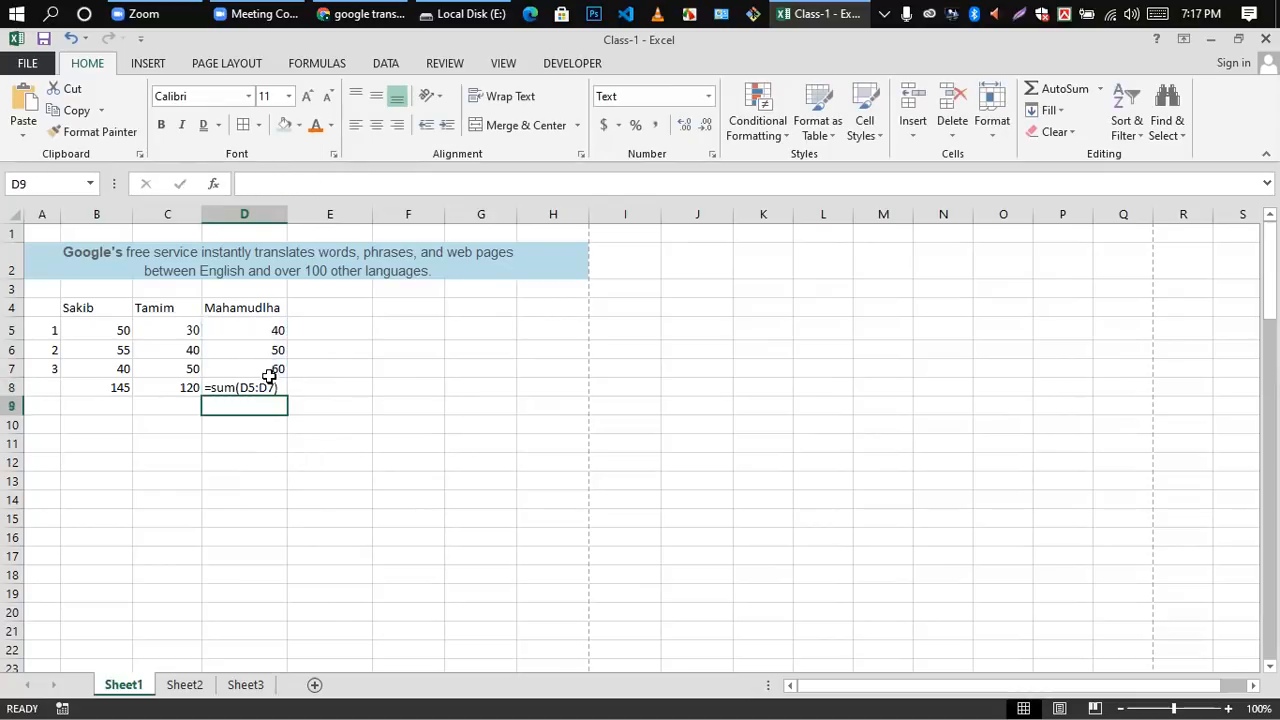
# Step: Replace the contents of cell D8 with a freshly entered =sum(D5:D7) formula
pyautogui.click(243, 388)
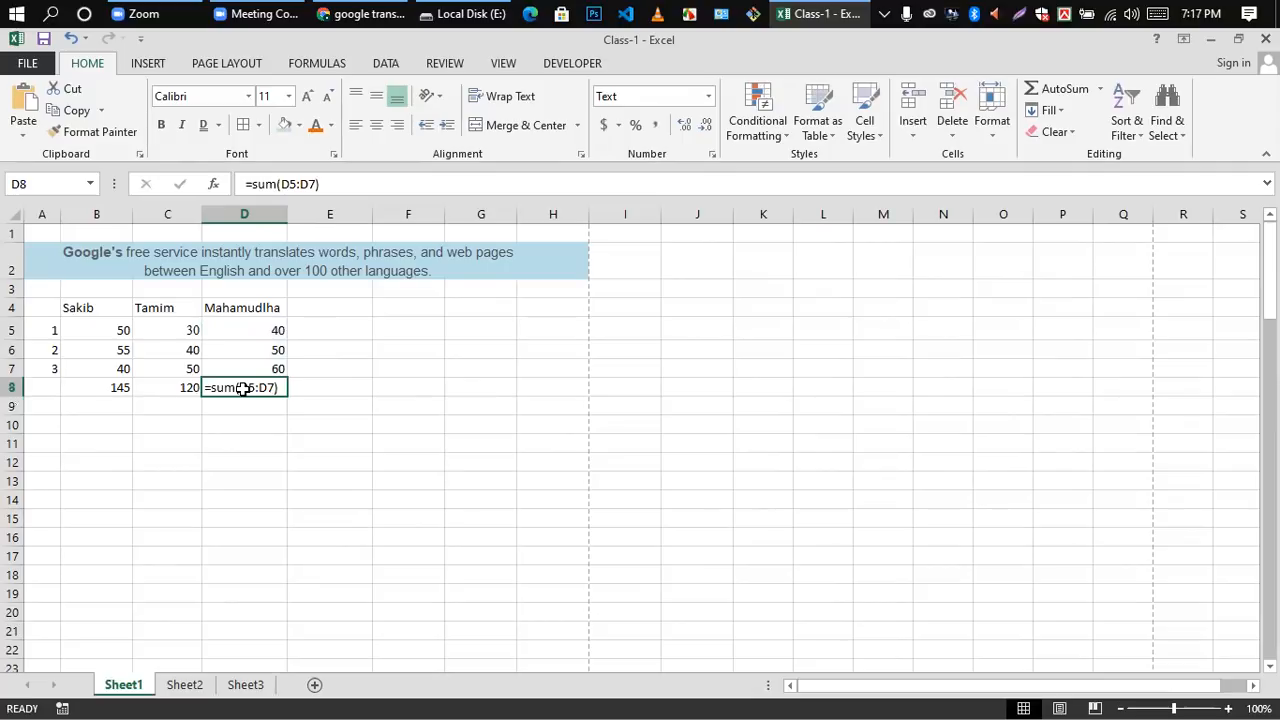
pyautogui.press('BackSpace')
pyautogui.write('=')
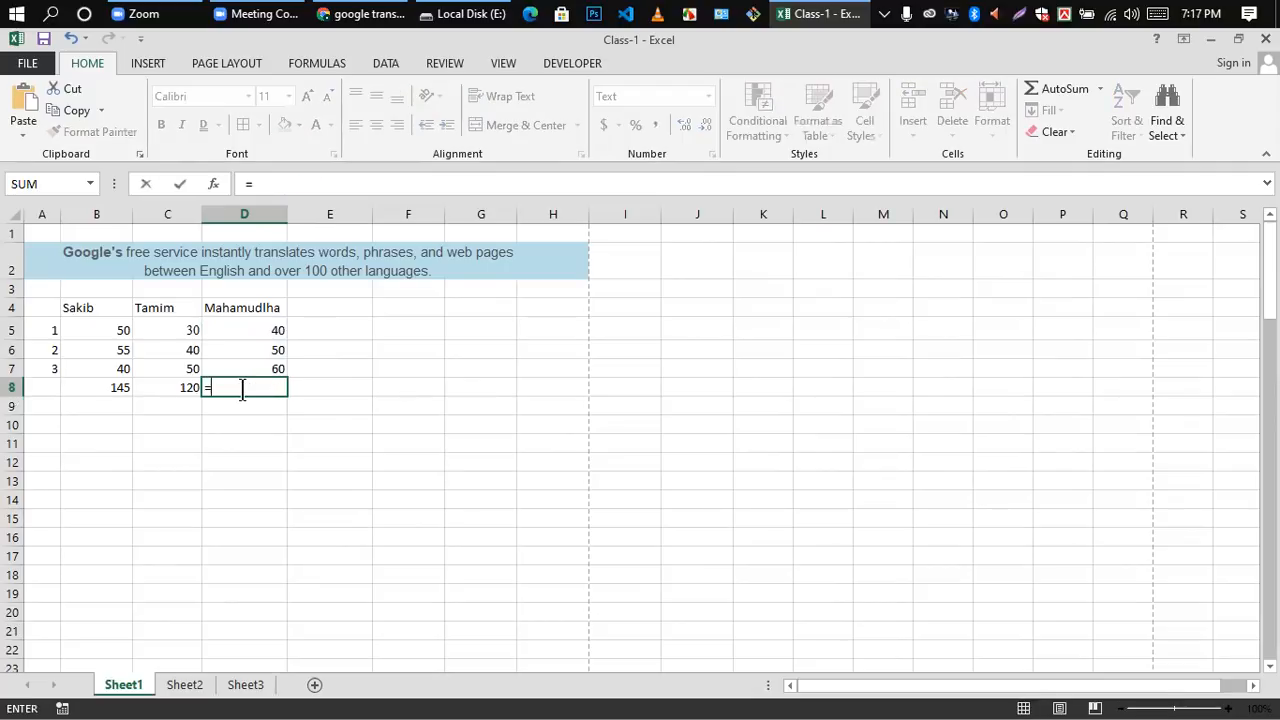
pyautogui.write('sum(')
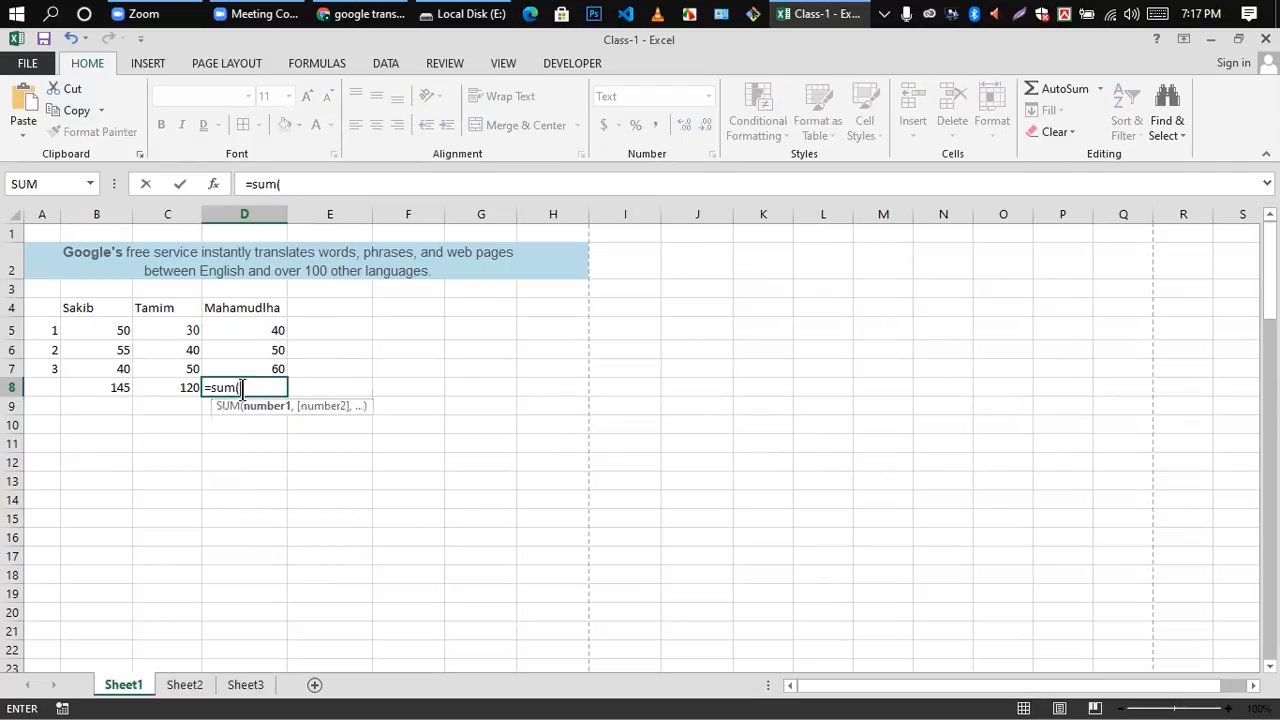
pyautogui.moveTo(269, 329); pyautogui.dragTo(269, 369)
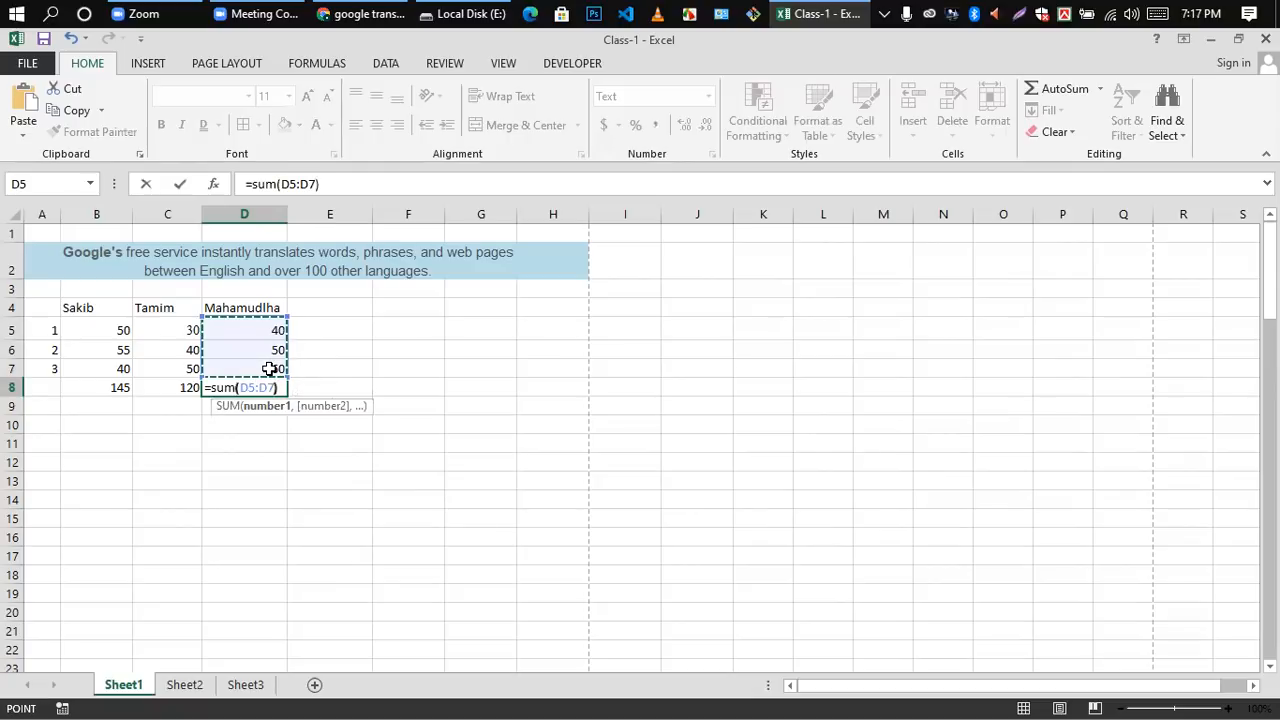
pyautogui.write(')')
pyautogui.press('Return')
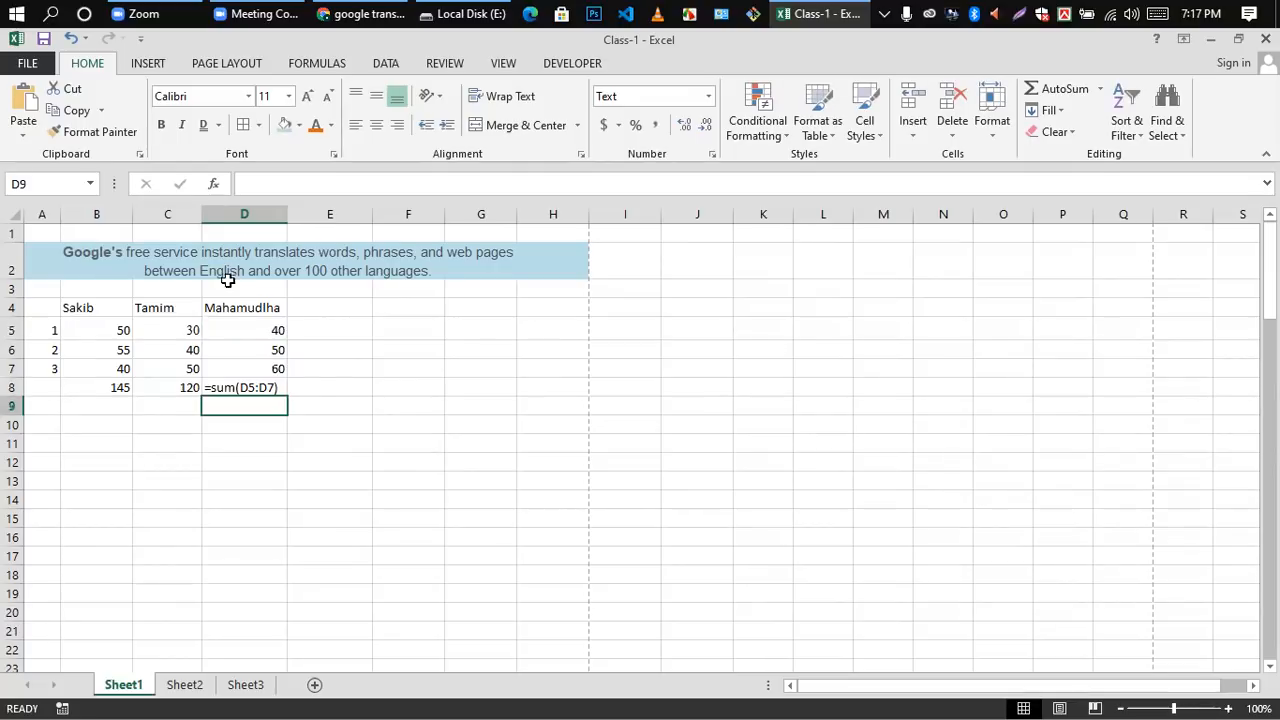
# Step: Clear the header, values and formula from cells D4 to D8
pyautogui.moveTo(241, 312); pyautogui.dragTo(253, 390)
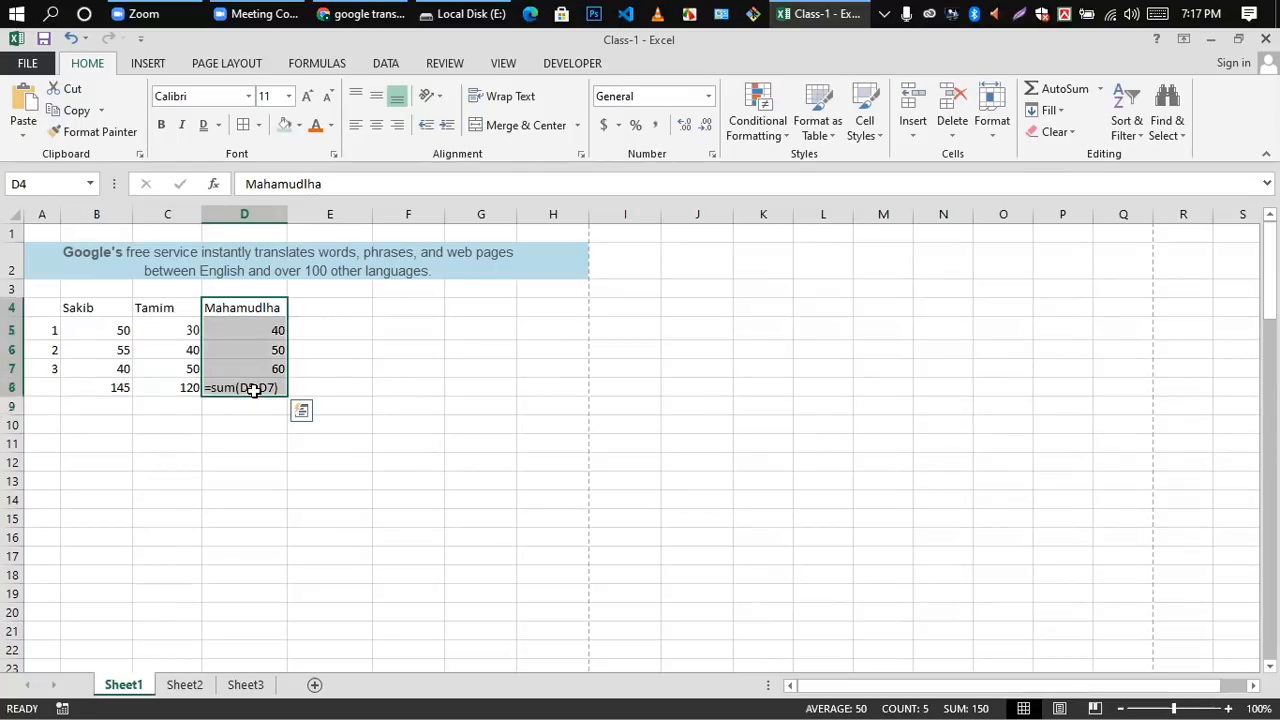
pyautogui.press('Delete')
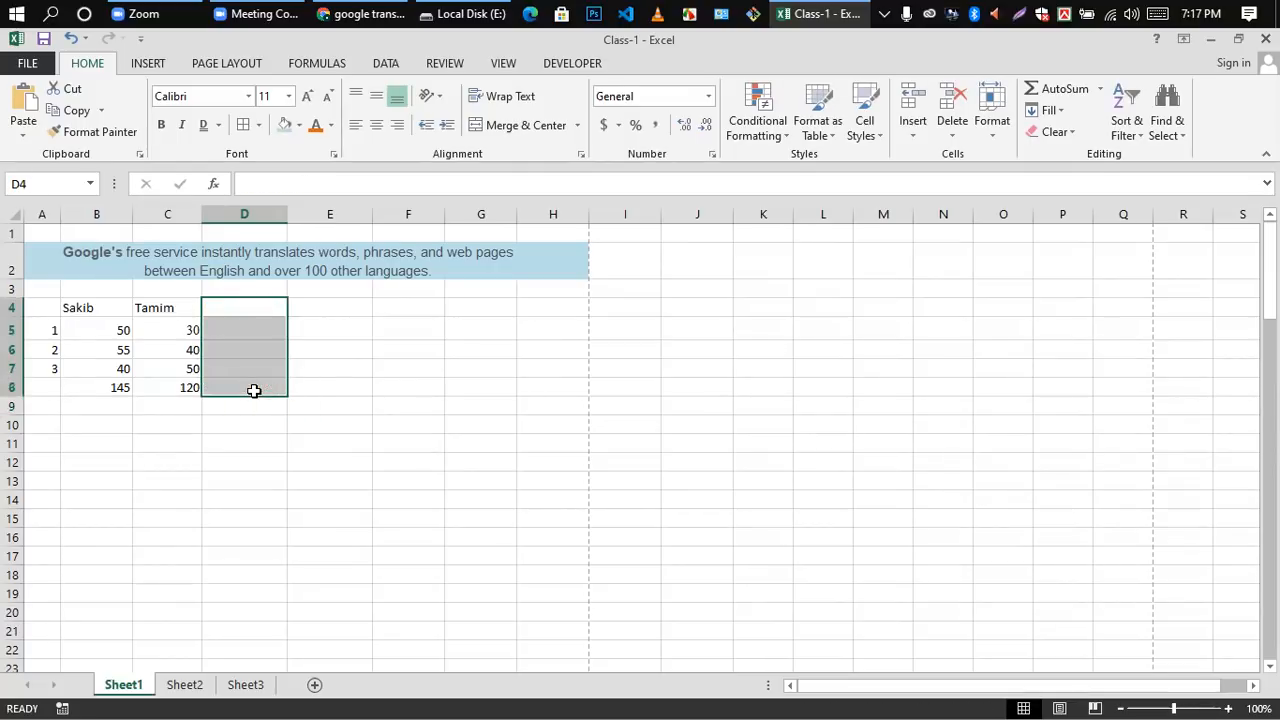
# Step: Enter a person's name as the column header in cell E4
pyautogui.doubleClick(331, 303)
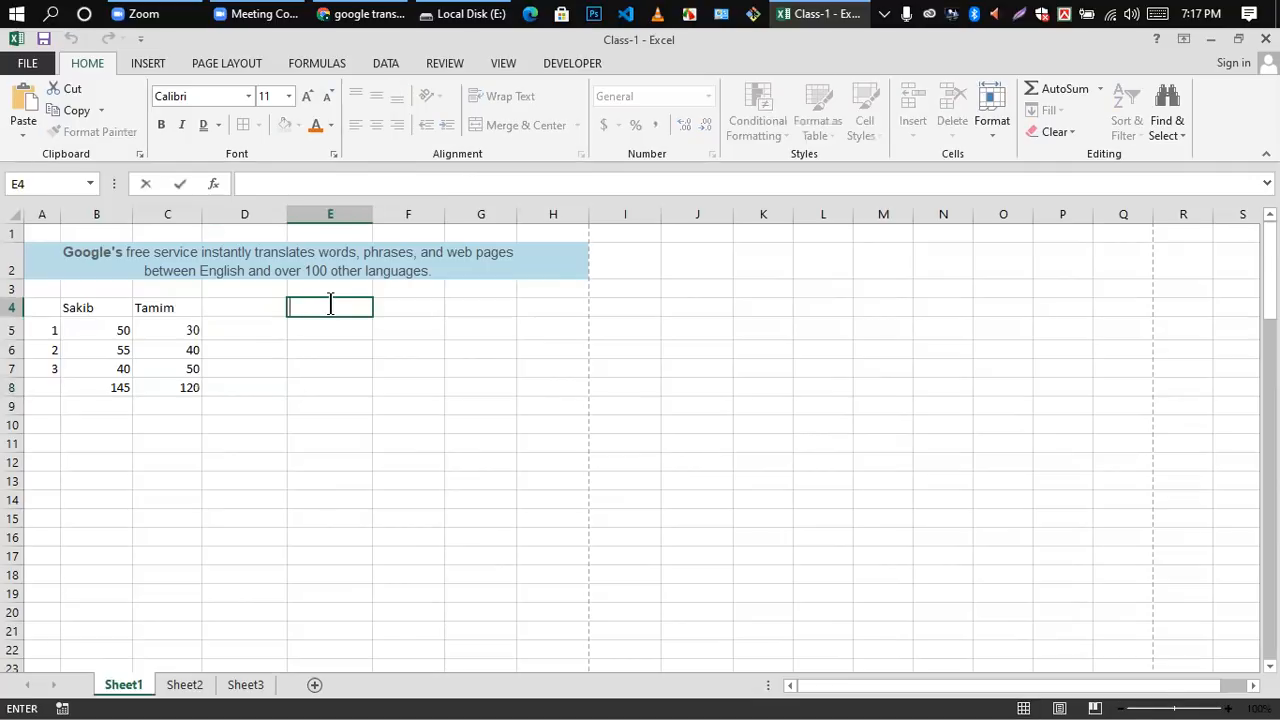
pyautogui.press('Home')
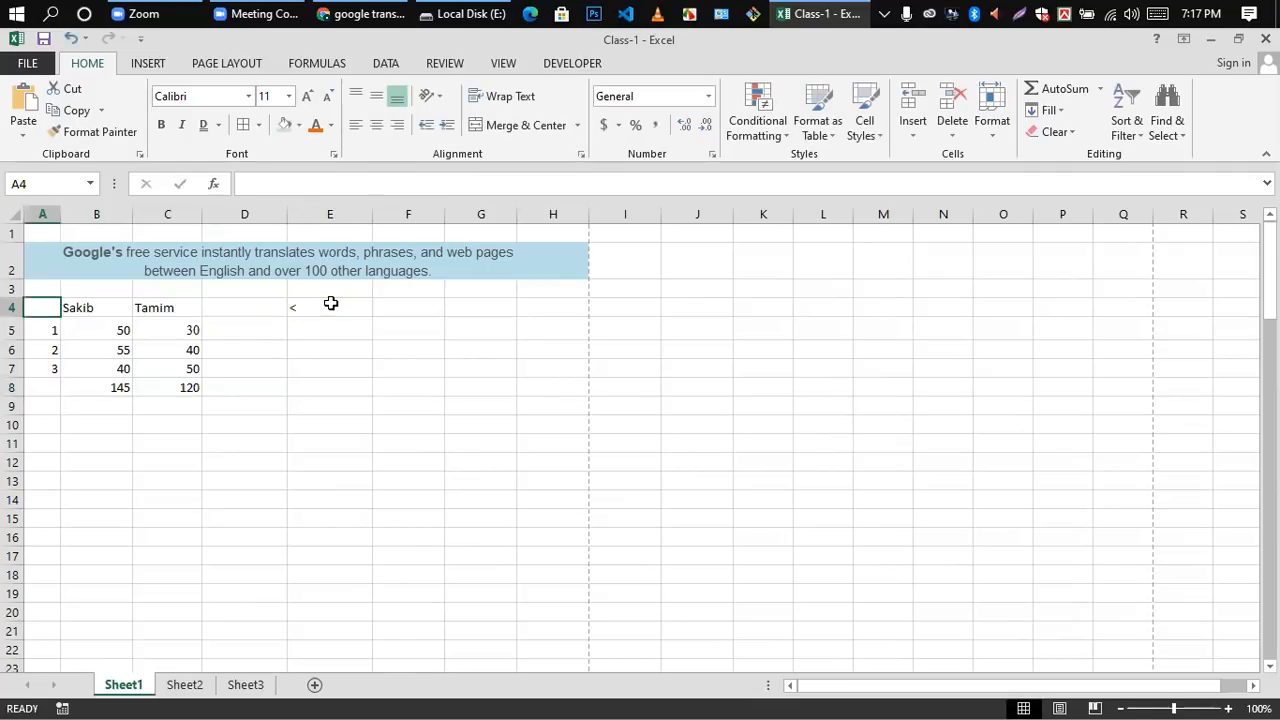
pyautogui.click(315, 384)
pyautogui.click(310, 318)
pyautogui.press('BackSpace')
pyautogui.write('Nayem')
pyautogui.click(349, 342)
# Step: Enter the values 20, 30 and 40 in cells E5 to E7
pyautogui.doubleClick(312, 330)
pyautogui.write('20')
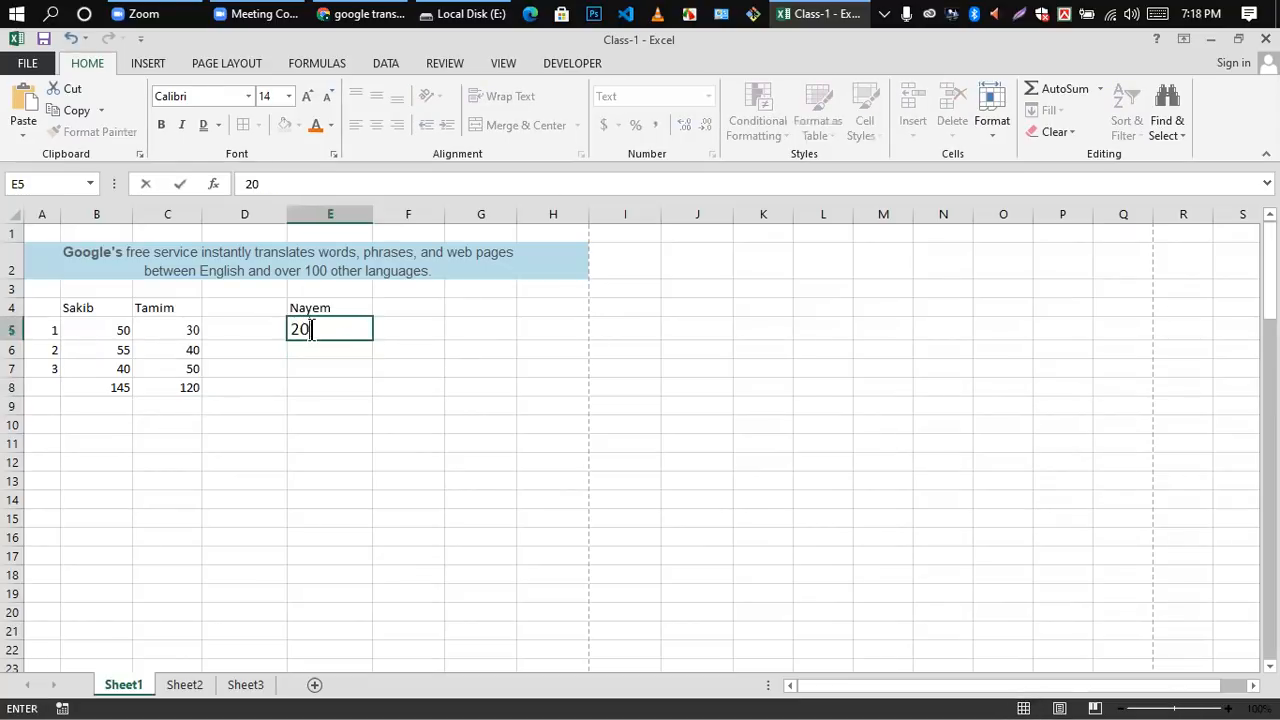
pyautogui.press('Return')
pyautogui.write('30')
pyautogui.press('Return')
pyautogui.write('40')
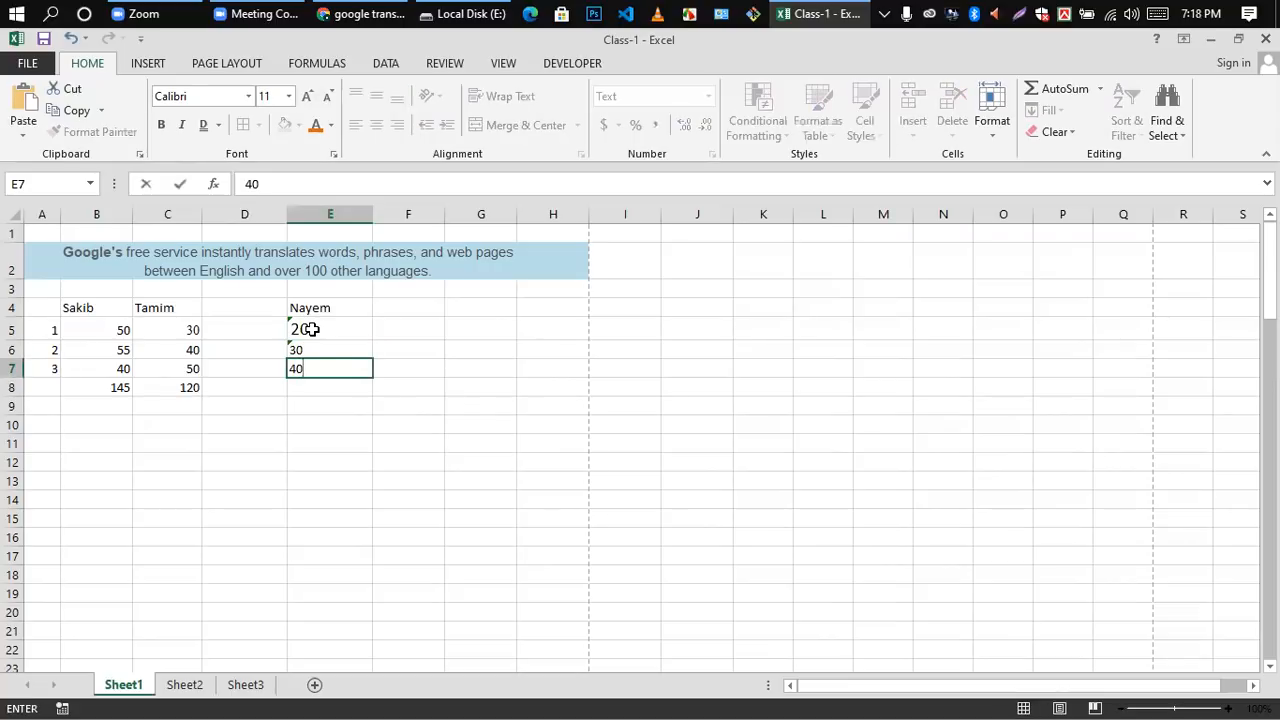
pyautogui.click(336, 462)
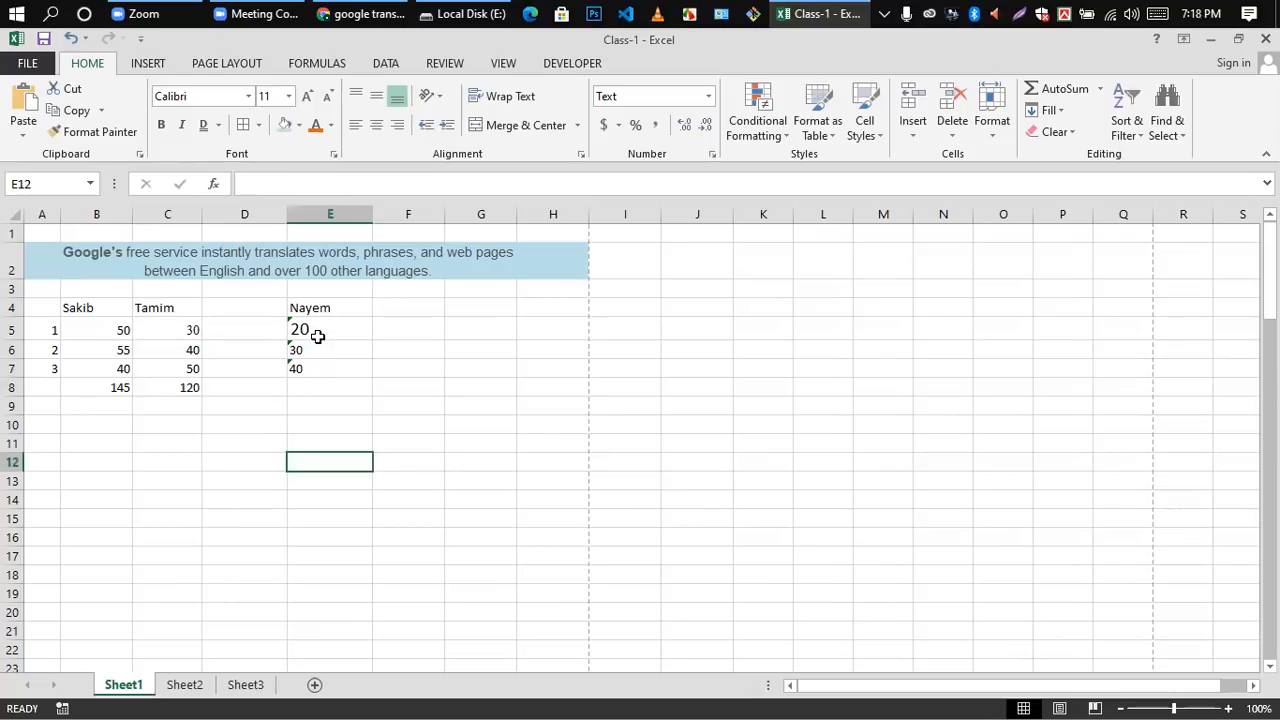
# Step: Try to total the column in cell E8 with the formula =sum(E5:E7)
pyautogui.click(310, 396)
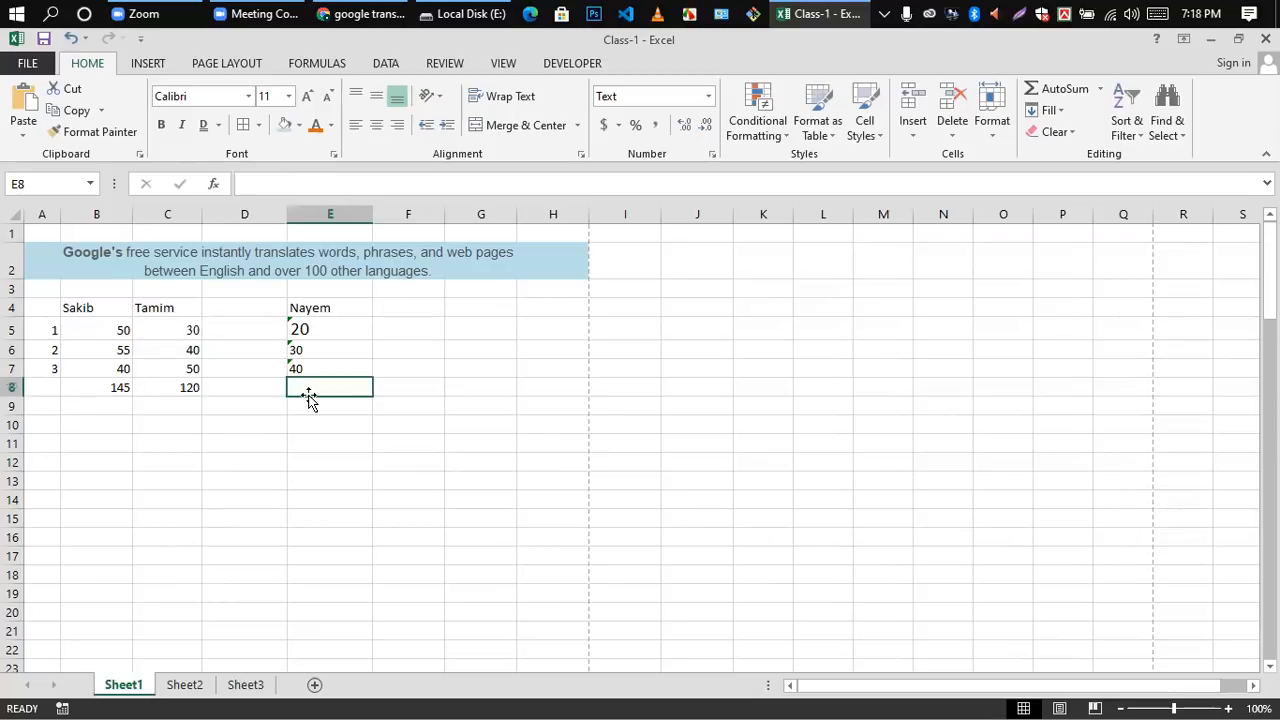
pyautogui.write('=sum')
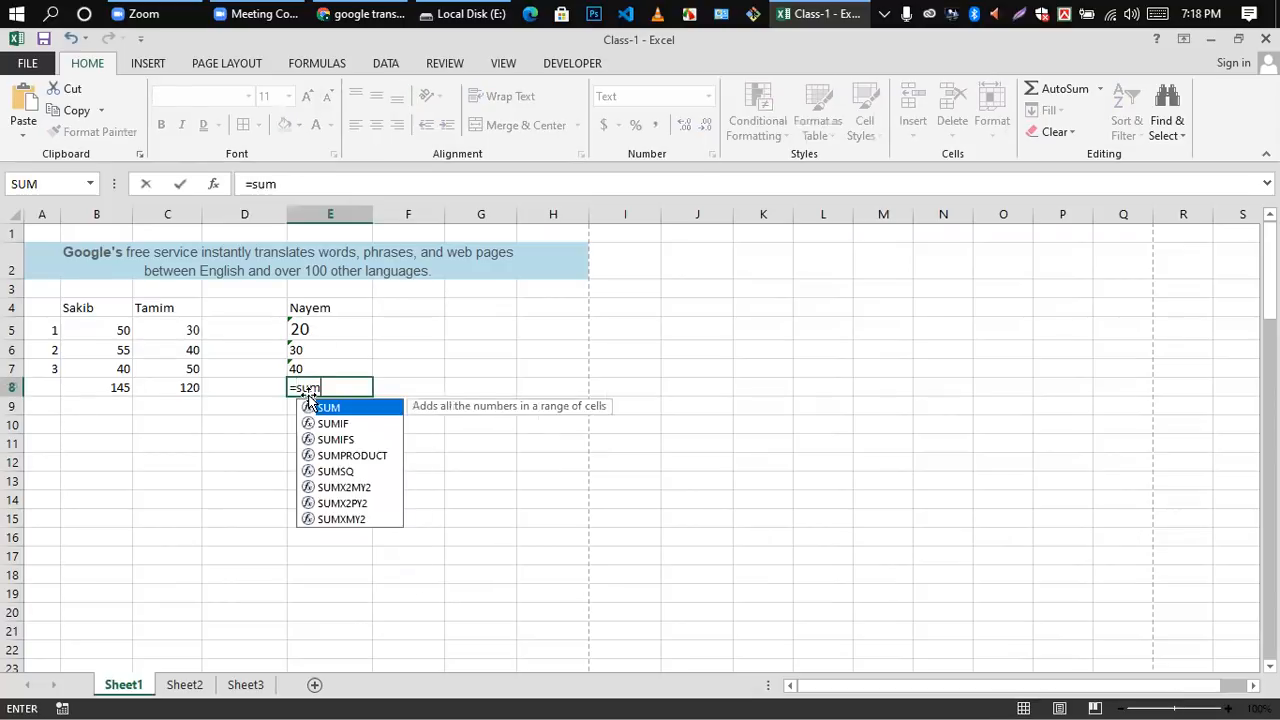
pyautogui.write('(')
pyautogui.moveTo(299, 330); pyautogui.dragTo(304, 371)
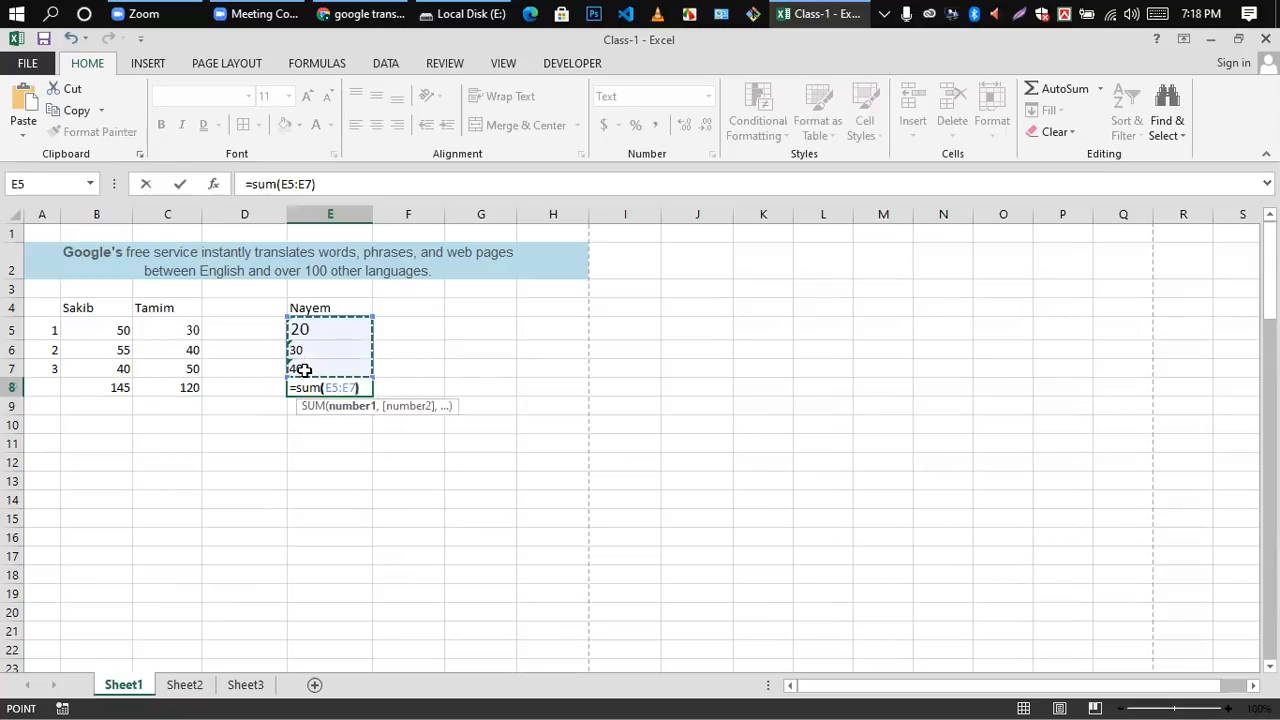
pyautogui.write(')')
pyautogui.press('Return')
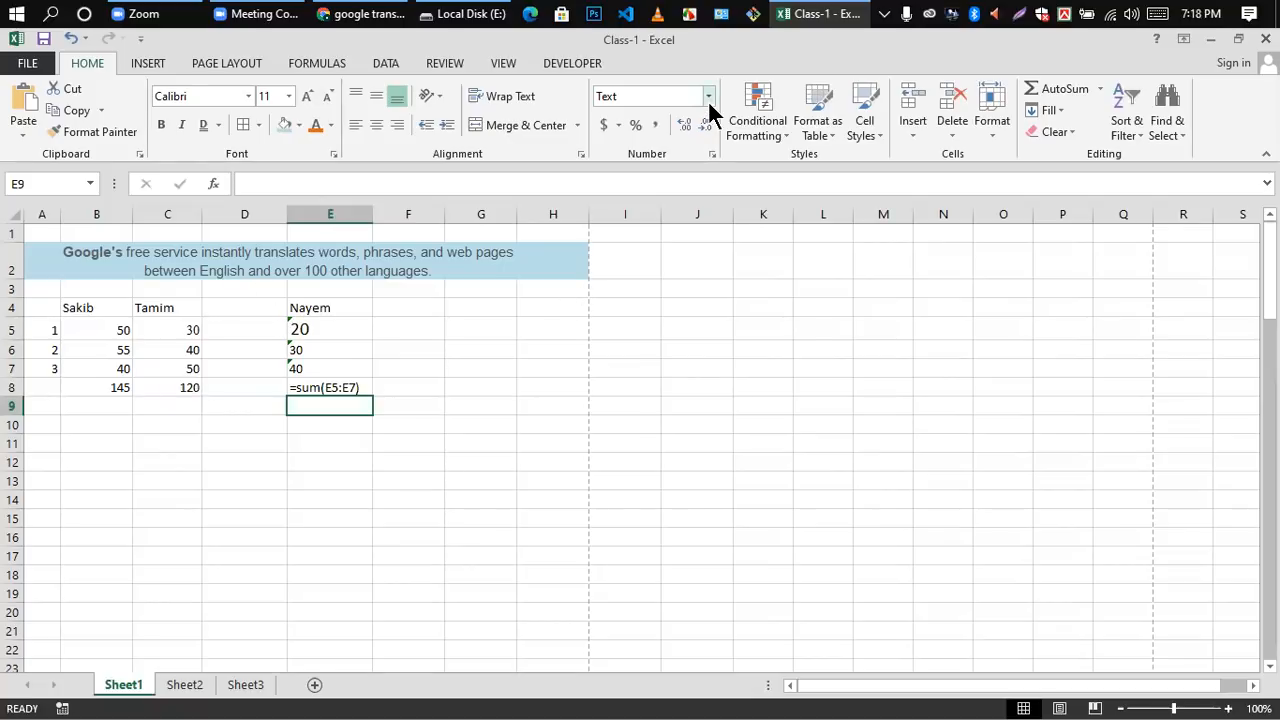
# Step: Try the General number format on cells E5 to E7 and apply the Number format instead
pyautogui.click(437, 480)
pyautogui.moveTo(308, 329); pyautogui.dragTo(303, 368)
pyautogui.click(708, 96)
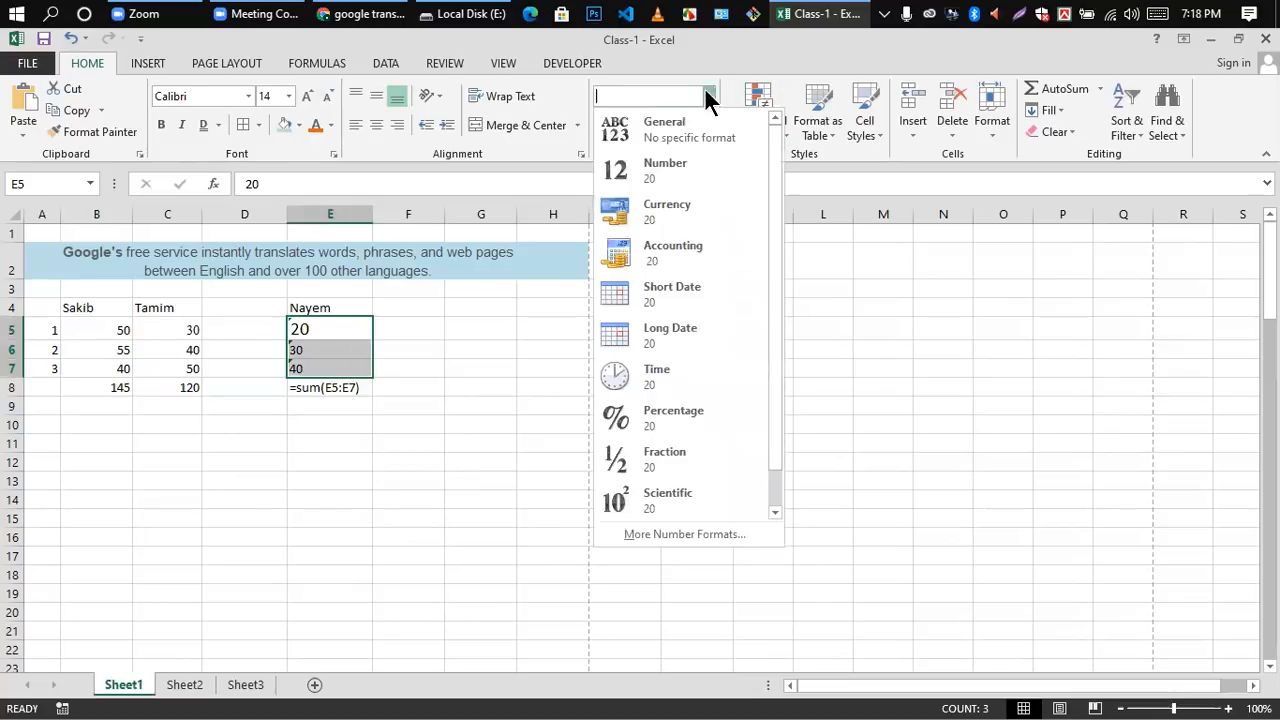
pyautogui.click(664, 124)
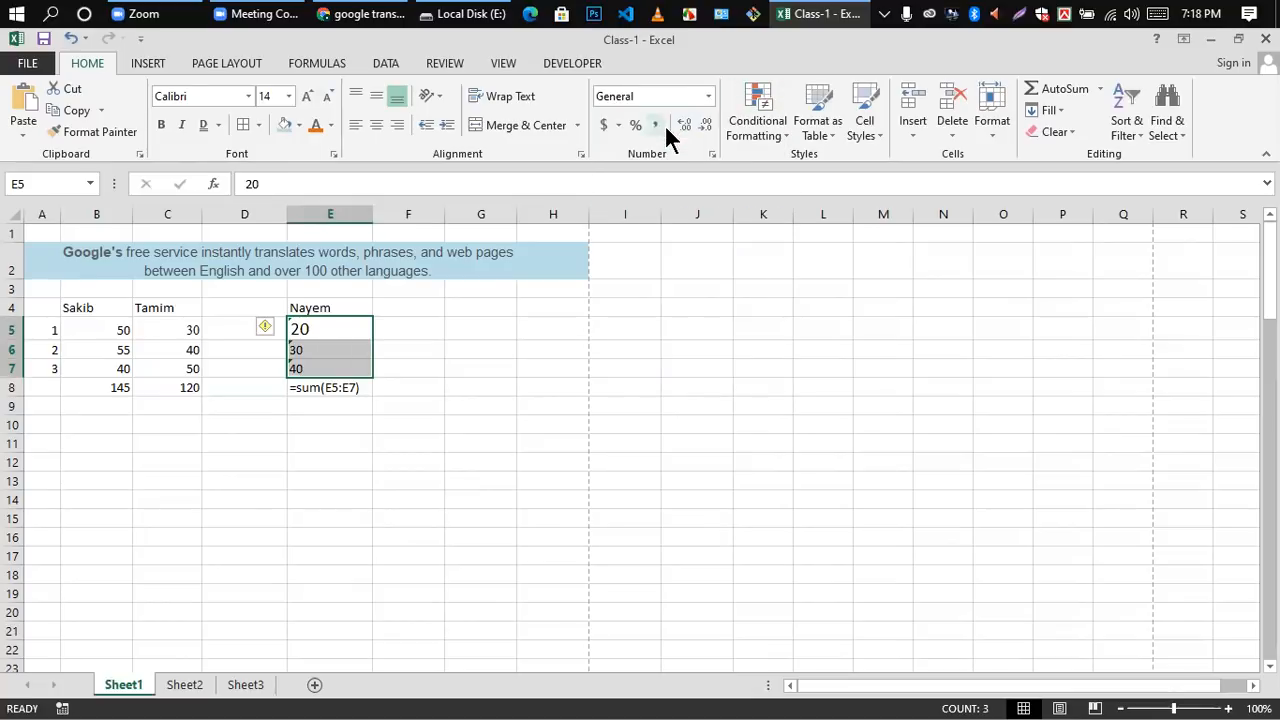
pyautogui.click(708, 96)
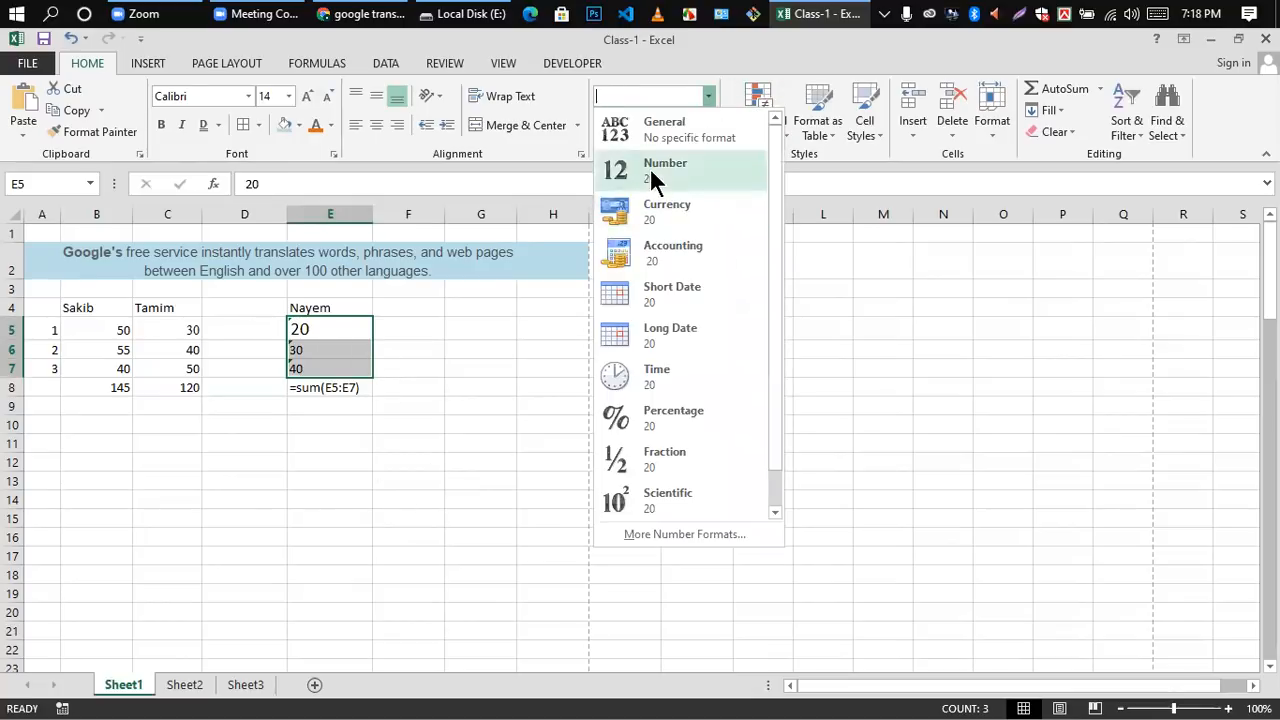
pyautogui.click(651, 169)
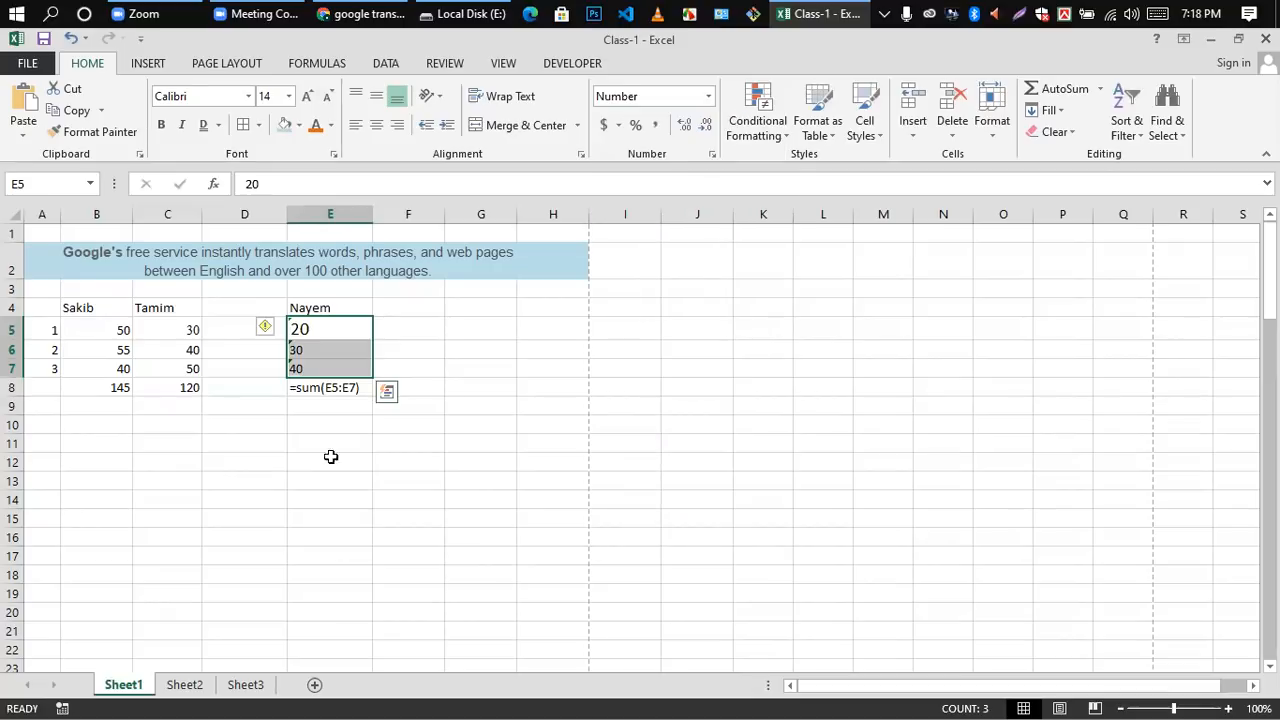
pyautogui.click(709, 95)
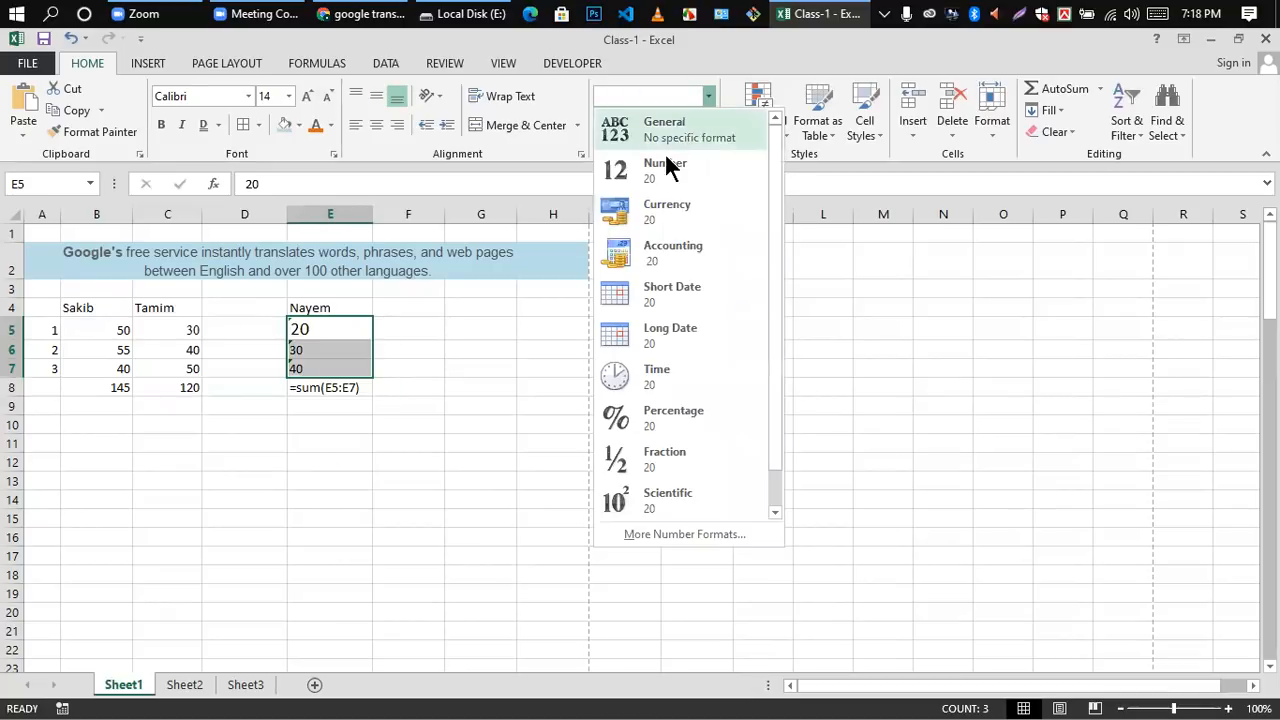
pyautogui.click(663, 170)
# Step: Recommit the existing values in cells E5 to E7 so they take on the Number format
pyautogui.click(383, 557)
pyautogui.click(323, 344)
pyautogui.press('Up')
pyautogui.press('Up')
pyautogui.doubleClick(307, 333)
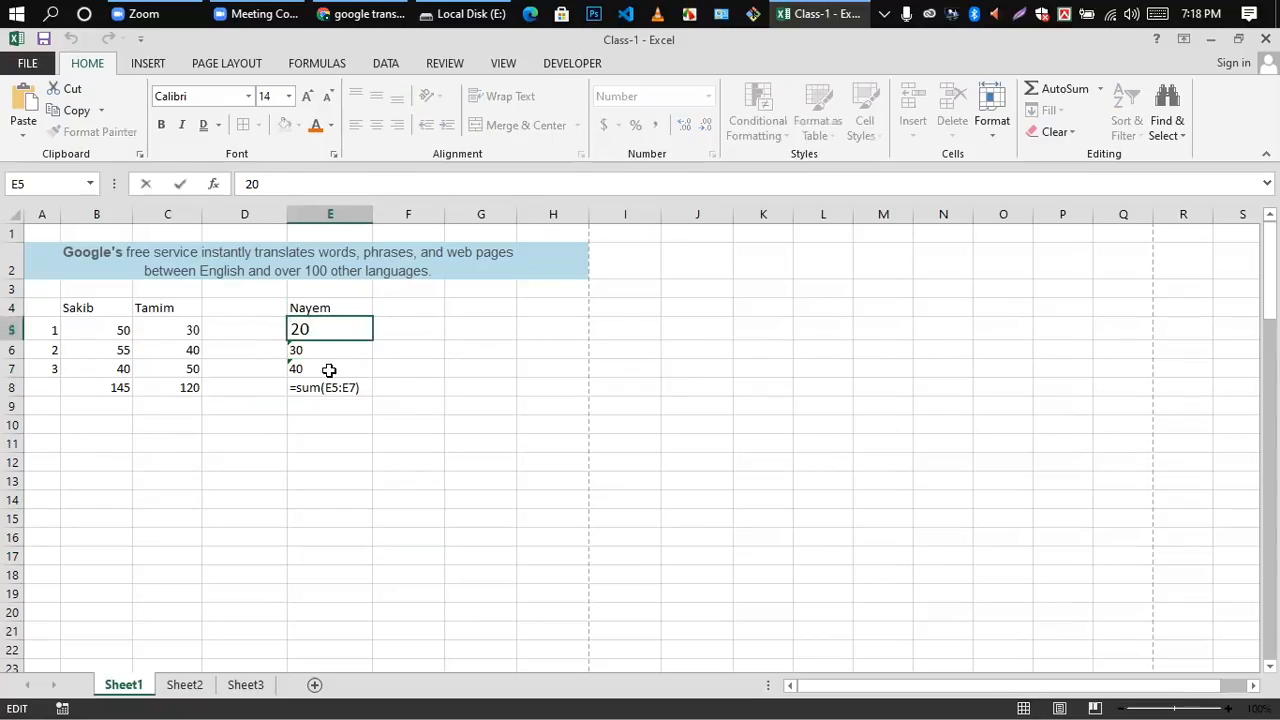
pyautogui.click(331, 367)
pyautogui.doubleClick(321, 344)
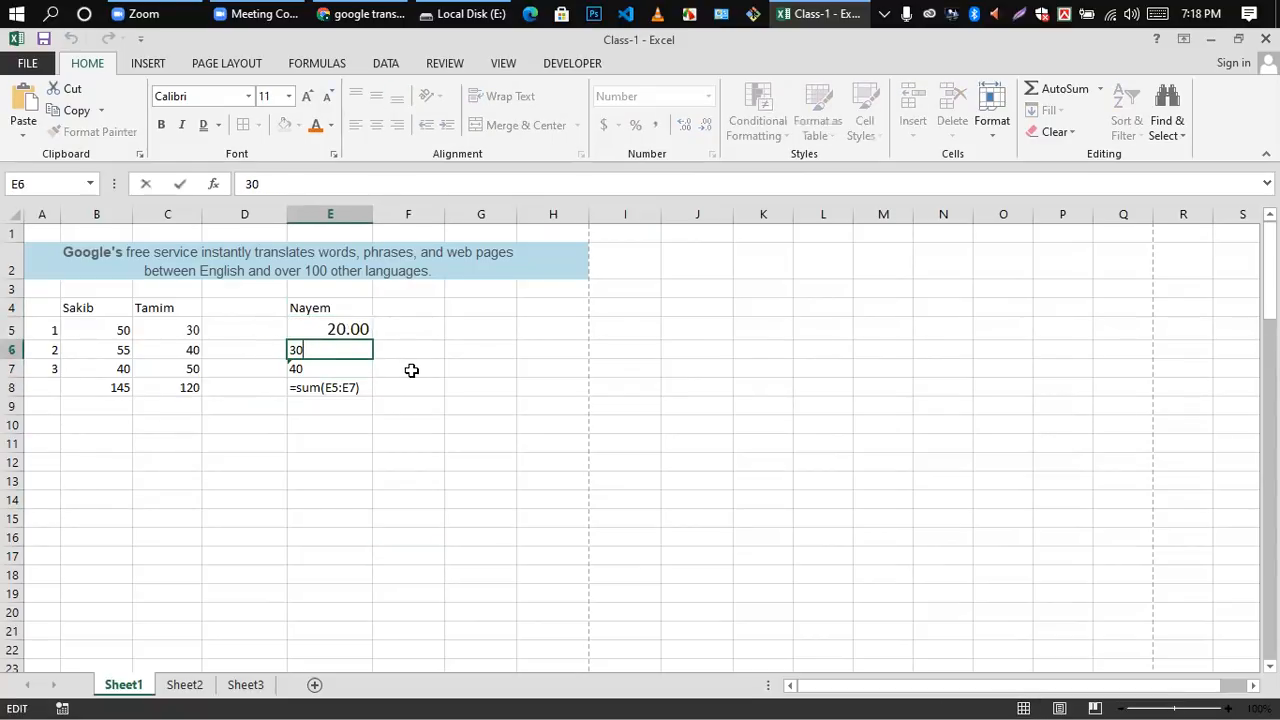
pyautogui.click(409, 369)
pyautogui.click(301, 369)
pyautogui.doubleClick(301, 369)
pyautogui.click(400, 393)
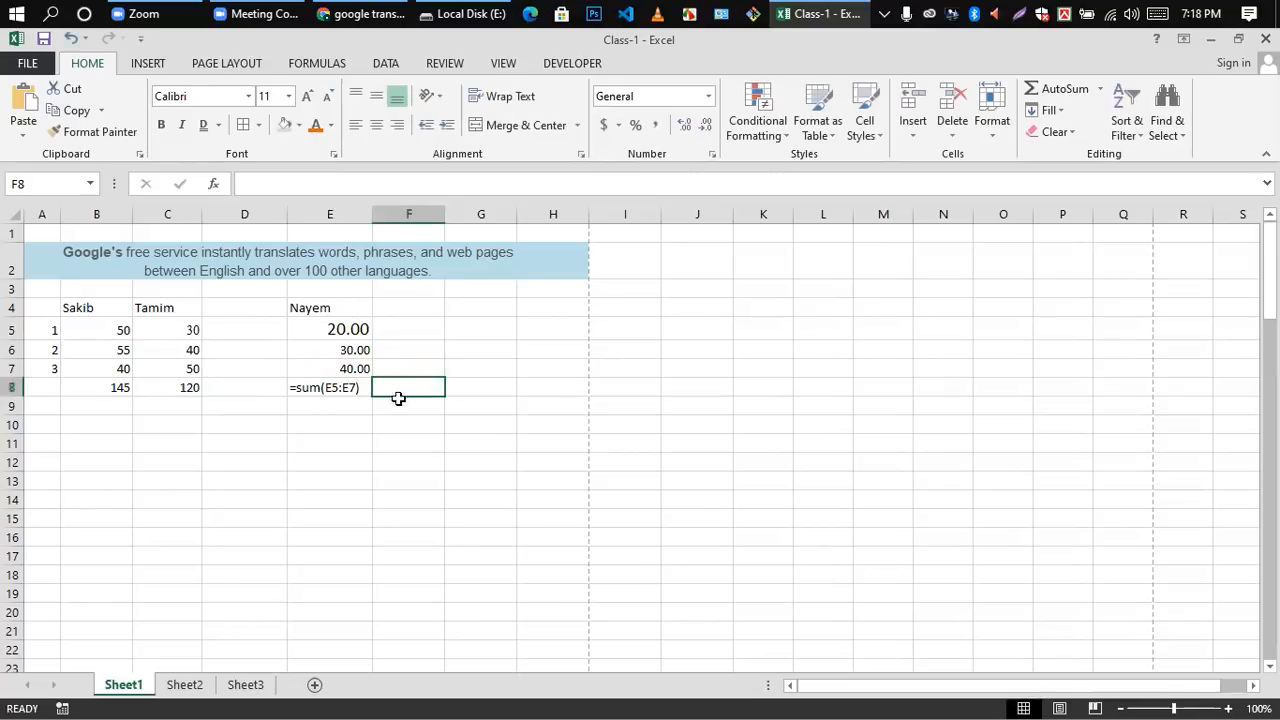
# Step: Replace the contents of cell E8 with a newly entered =sum(E5:E7) formula
pyautogui.click(345, 349)
pyautogui.click(378, 390)
pyautogui.click(309, 388)
pyautogui.write('=')
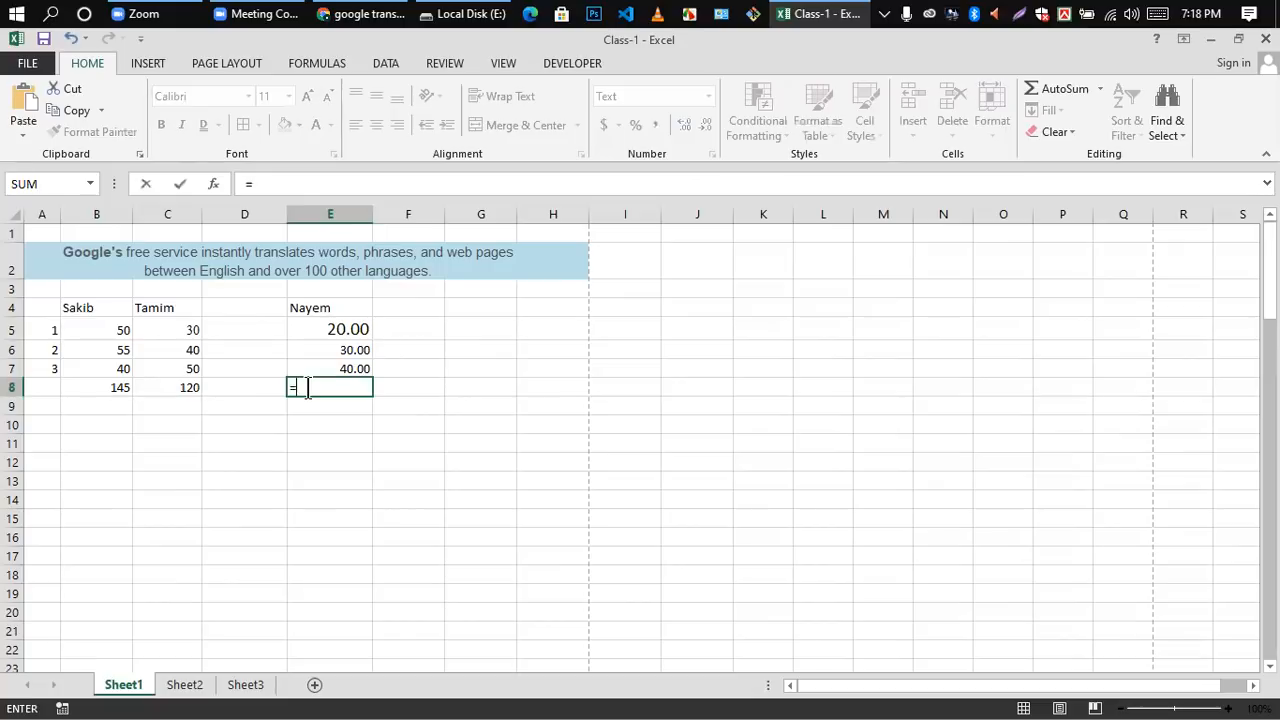
pyautogui.write('sum(')
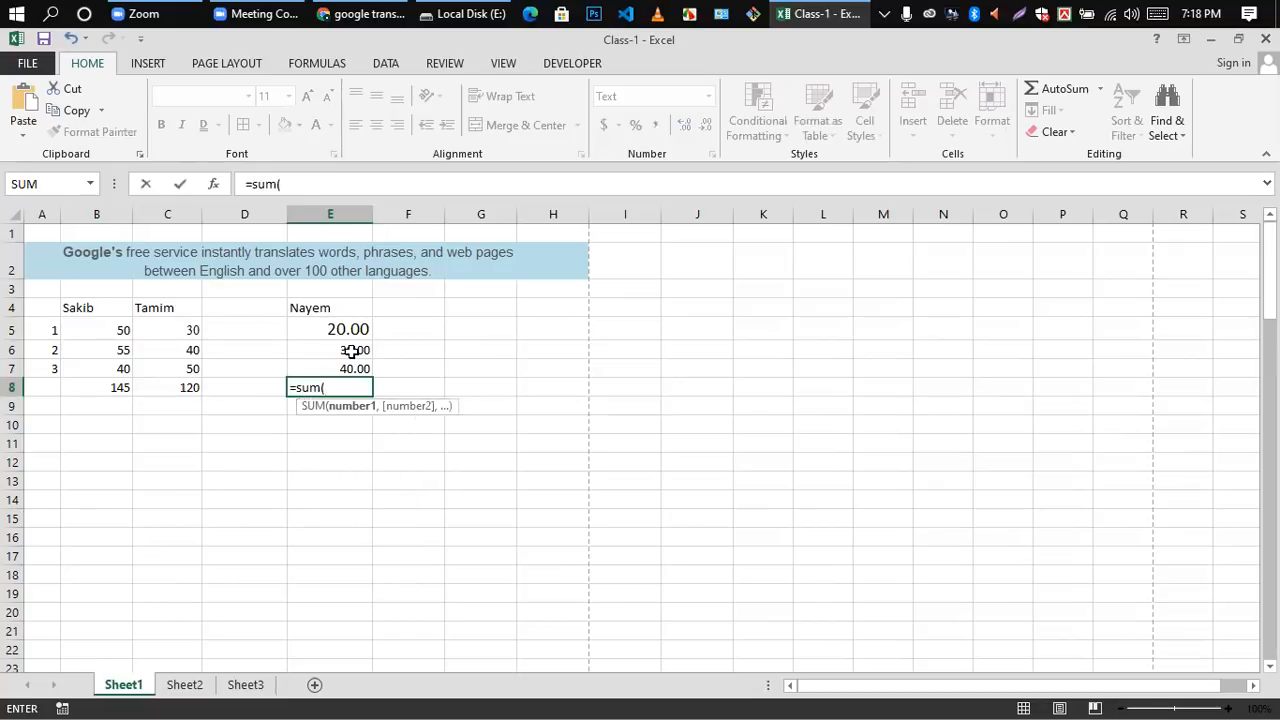
pyautogui.moveTo(343, 329); pyautogui.dragTo(346, 362)
pyautogui.write(')')
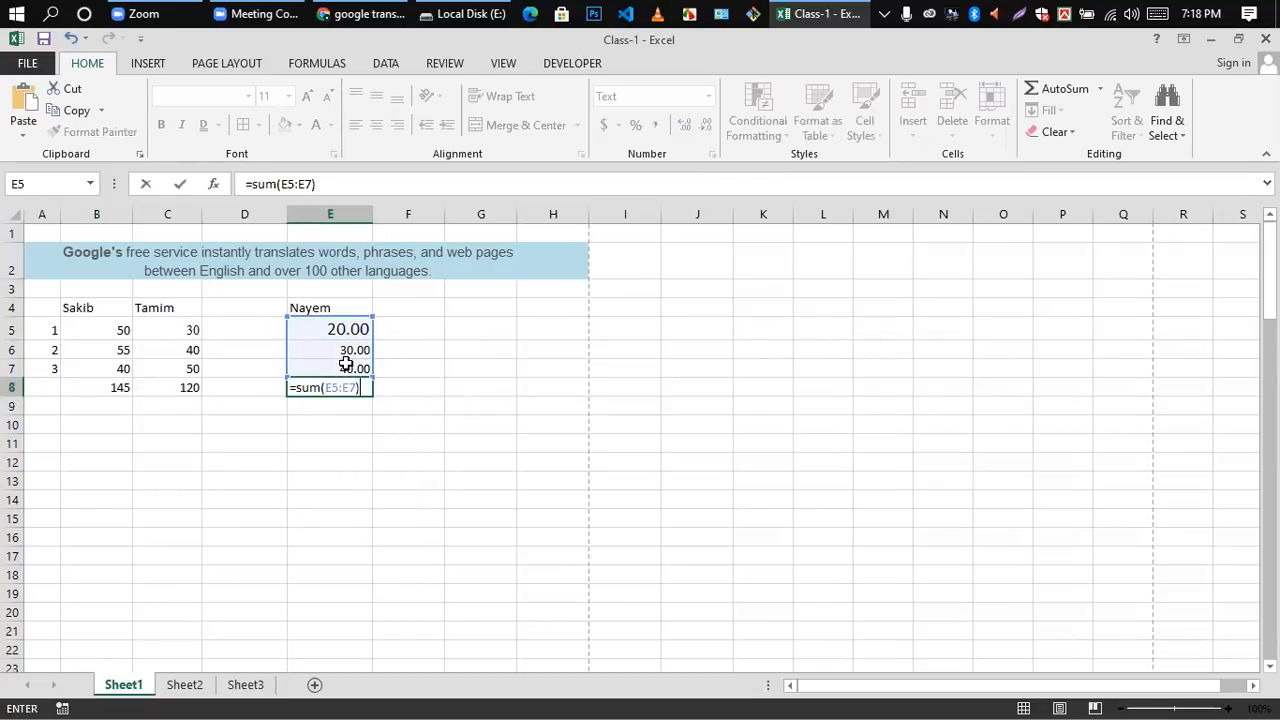
pyautogui.press('Return')
# Step: Clear the values and formula in cells E5 to E8 and the header in cell E4
pyautogui.moveTo(337, 328); pyautogui.dragTo(334, 398)
pyautogui.press('Delete')
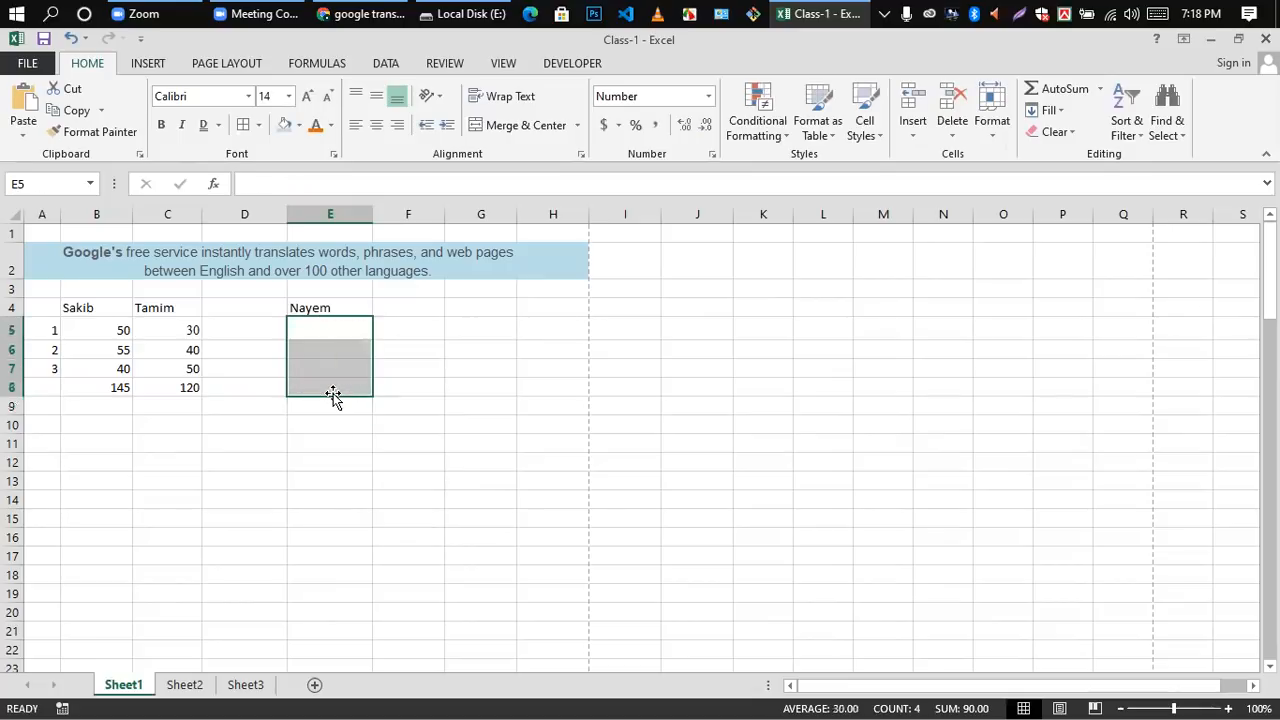
pyautogui.click(354, 411)
pyautogui.click(314, 312)
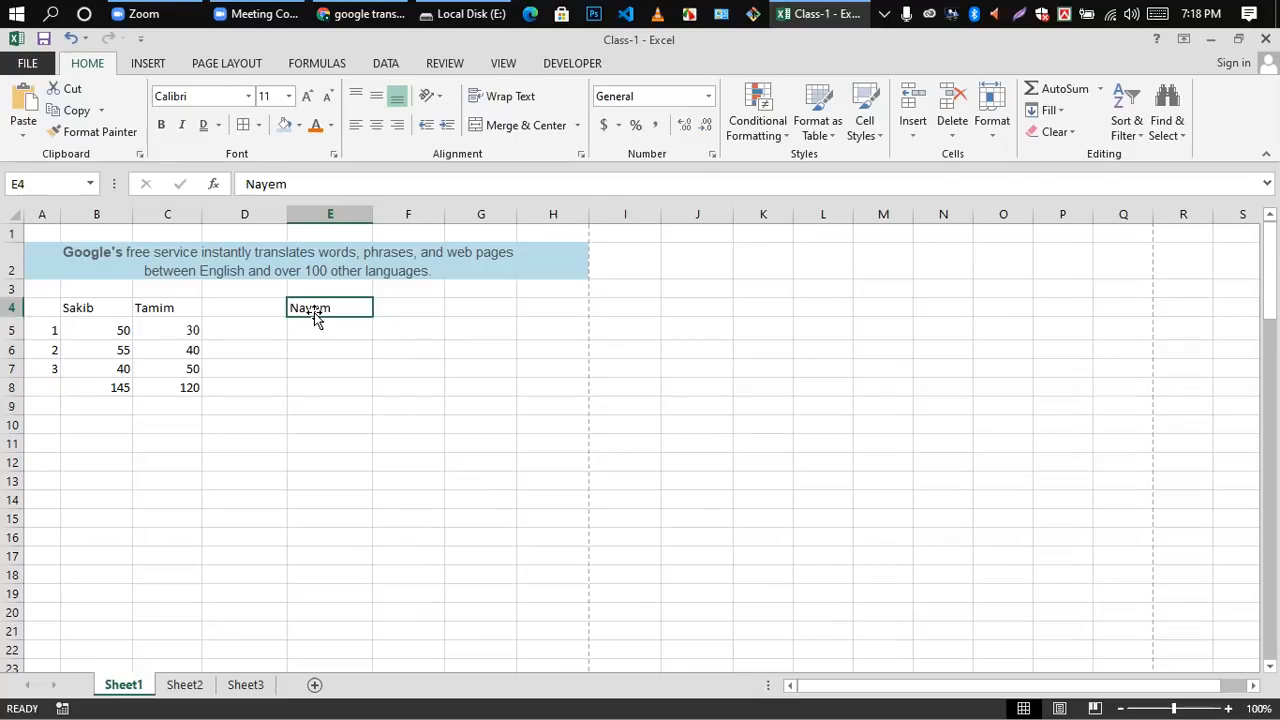
pyautogui.press('Delete')
# Step: Insert a new sheet column before column D
pyautogui.click(245, 214)
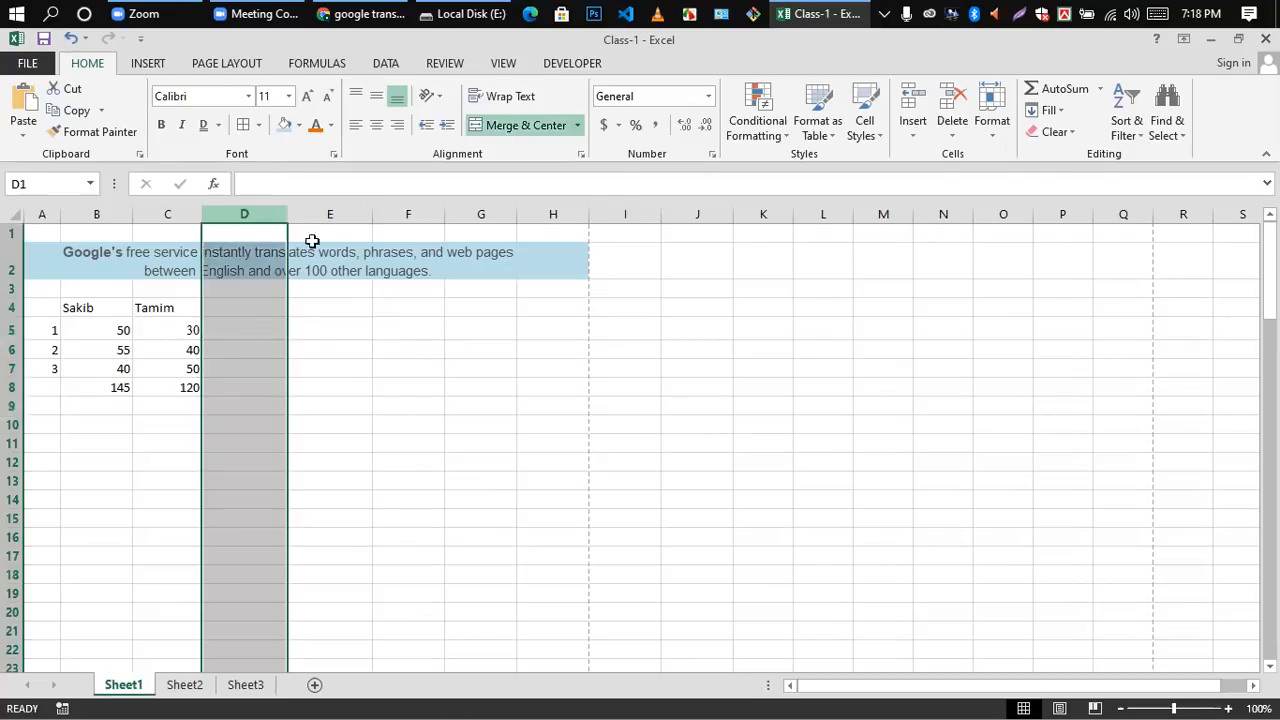
pyautogui.click(910, 128)
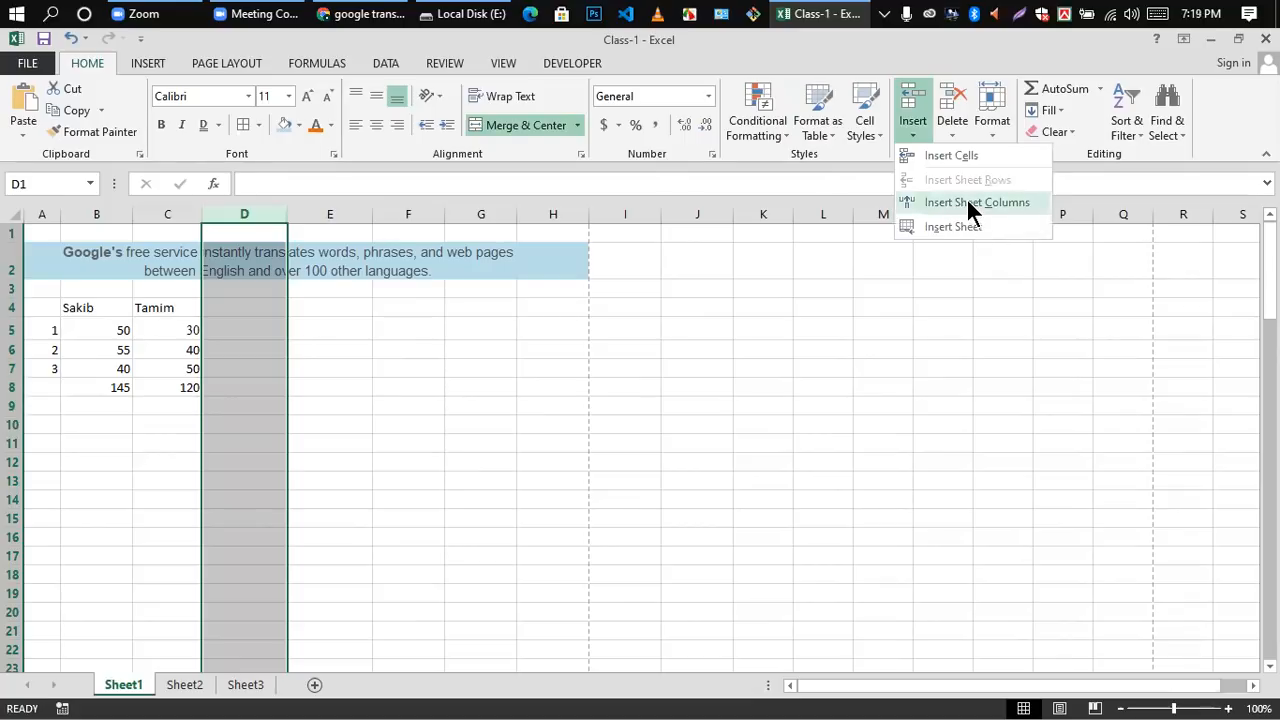
pyautogui.click(966, 202)
pyautogui.click(406, 408)
# Step: Enter a third person's name as the header in cell D4 and the values 20, 30 and 14 in D5 to D7
pyautogui.click(226, 308)
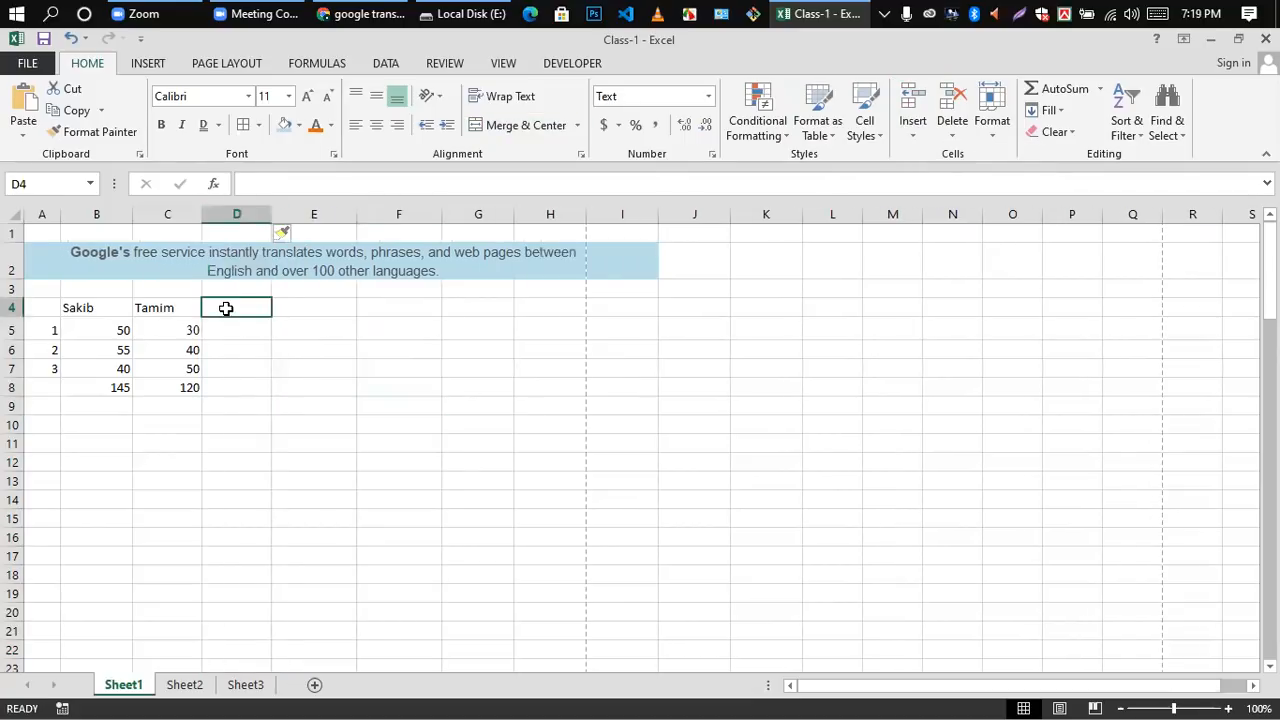
pyautogui.write('Nayem')
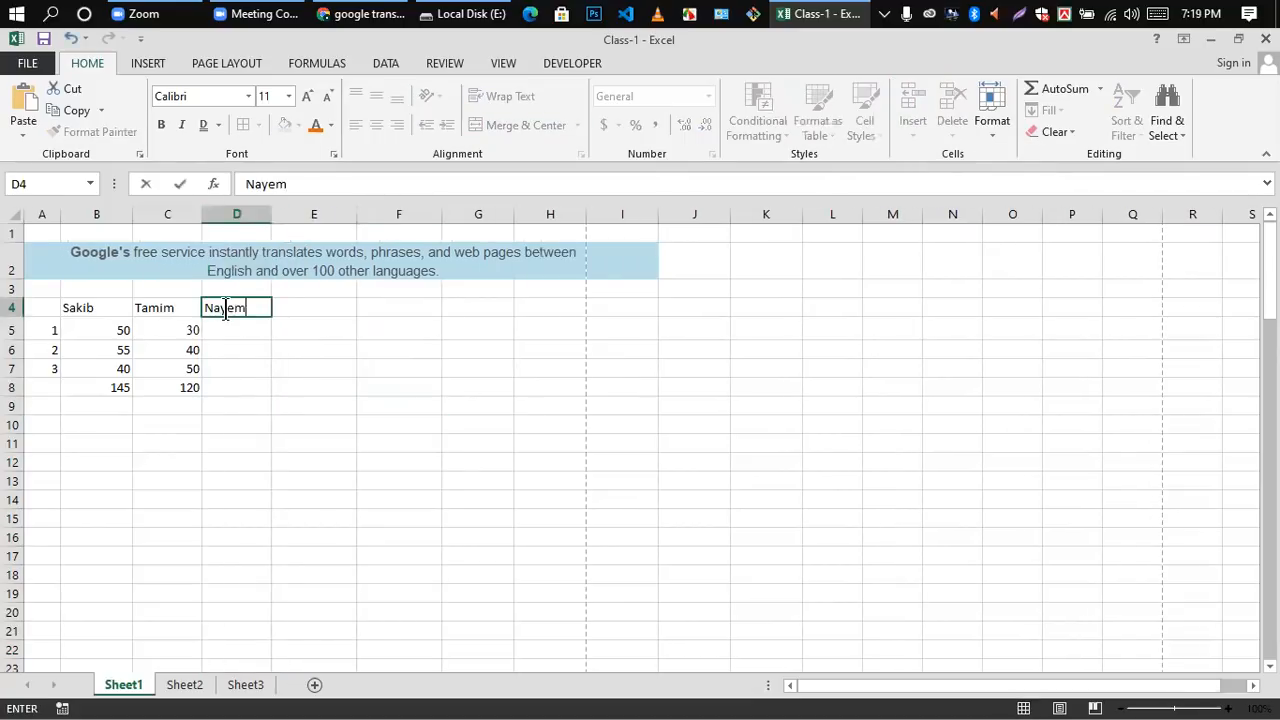
pyautogui.press('Return')
pyautogui.write('20')
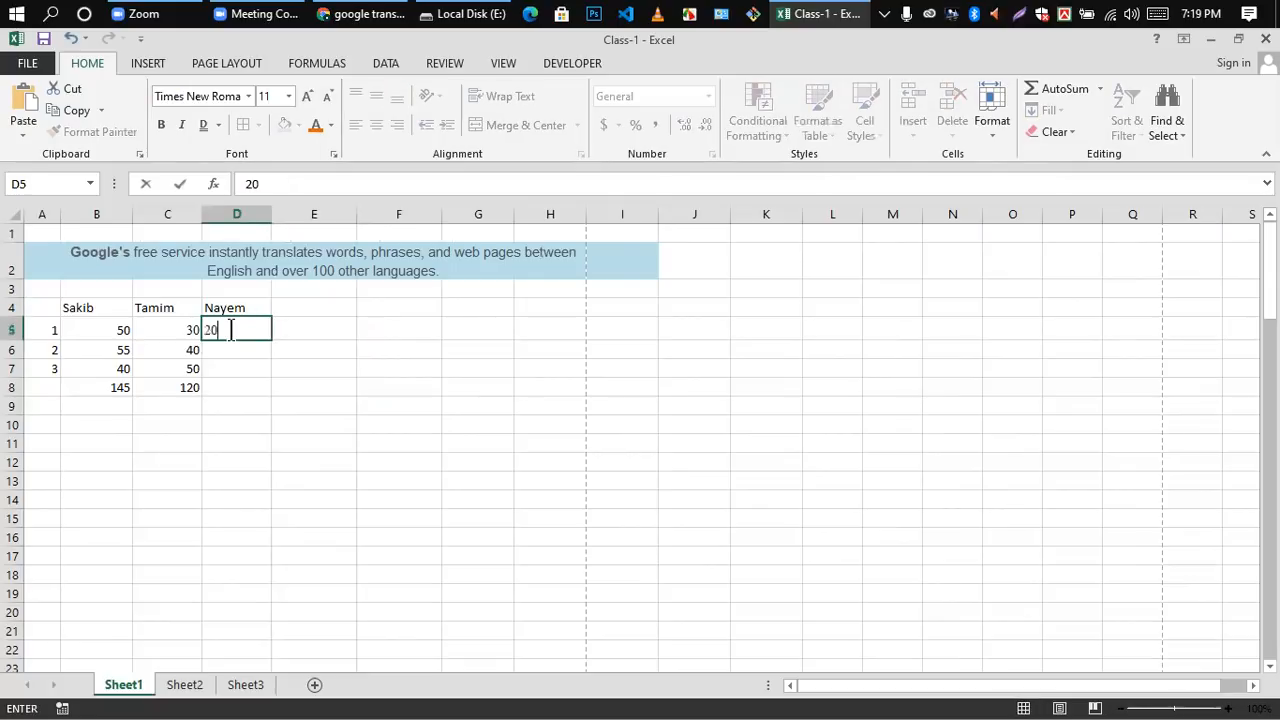
pyautogui.press('Return')
pyautogui.write('30')
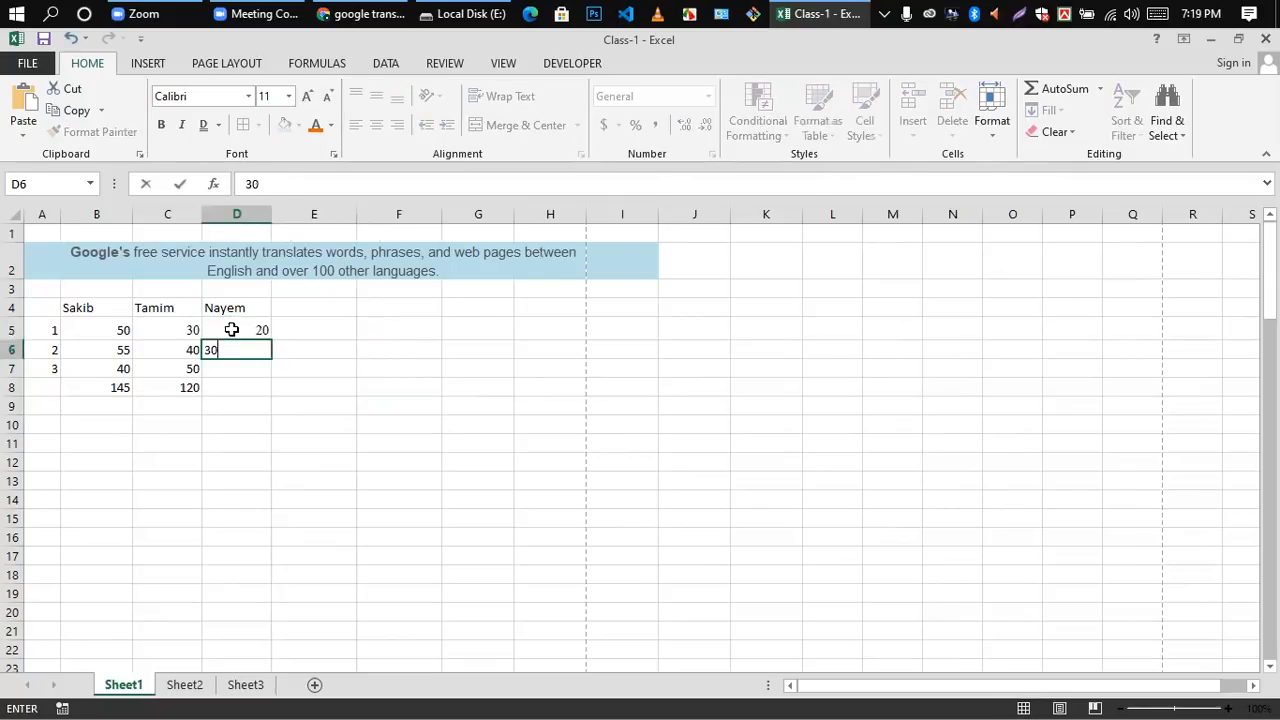
pyautogui.press('Return')
pyautogui.write('14')
pyautogui.press('Return')
pyautogui.click(389, 437)
# Step: Total cells D5 to D7 with a SUM formula in cell D8
pyautogui.doubleClick(231, 387)
pyautogui.write('=')
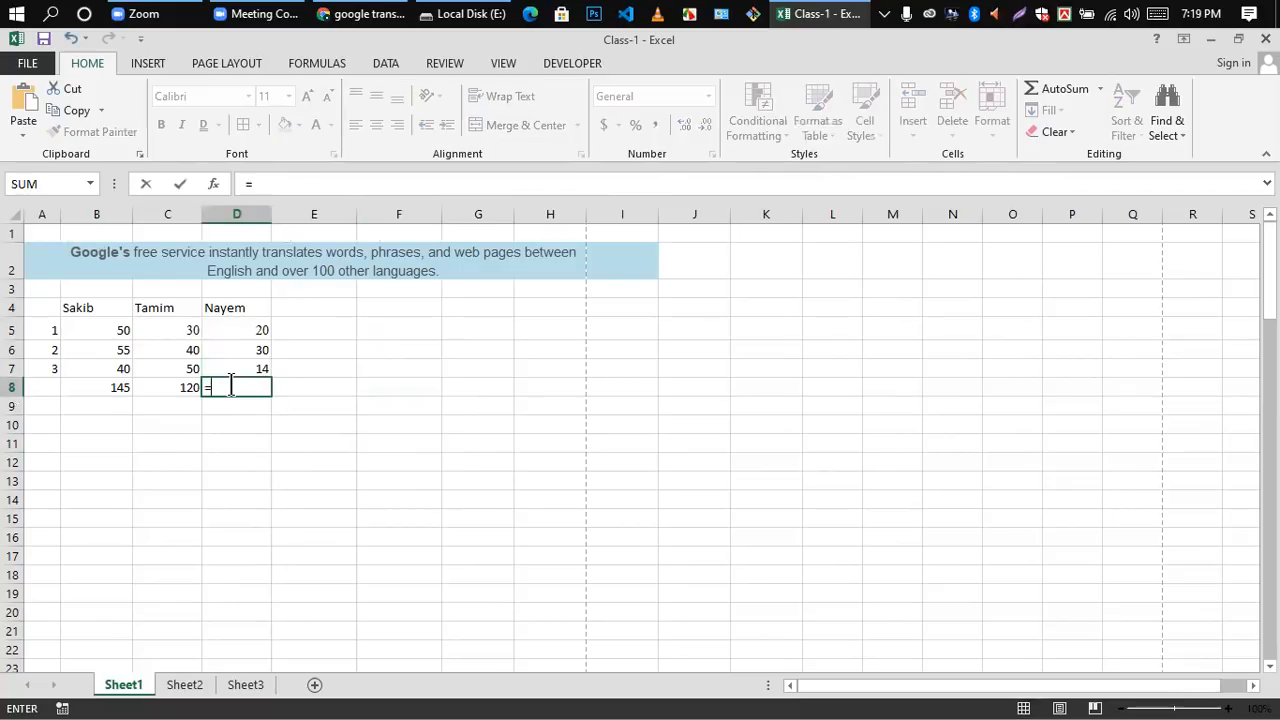
pyautogui.write('sum(')
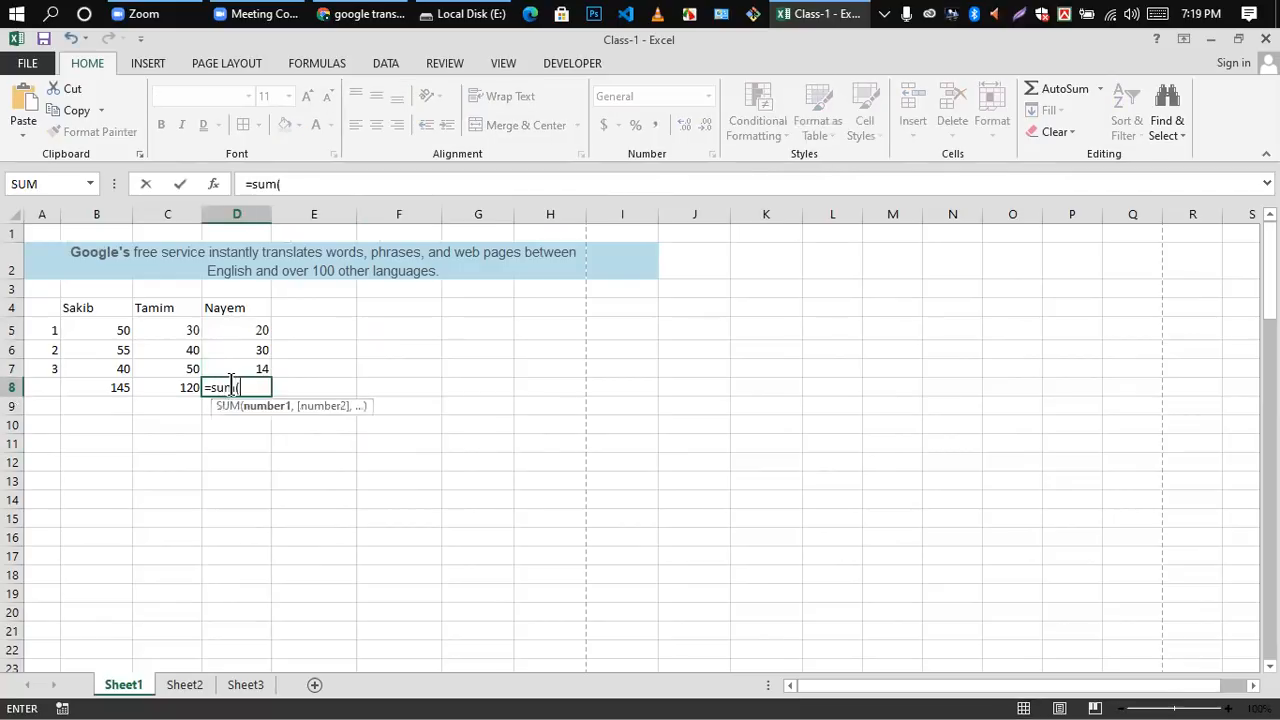
pyautogui.moveTo(250, 331); pyautogui.dragTo(260, 371)
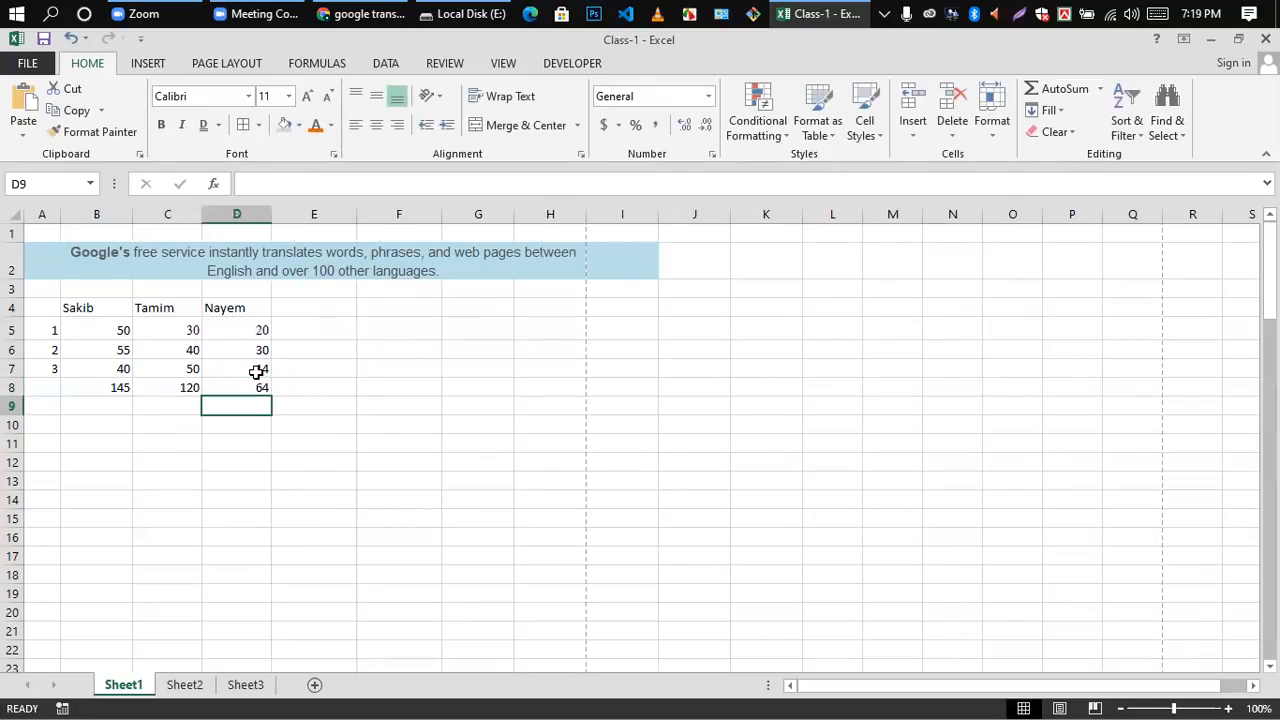
pyautogui.click(388, 428)
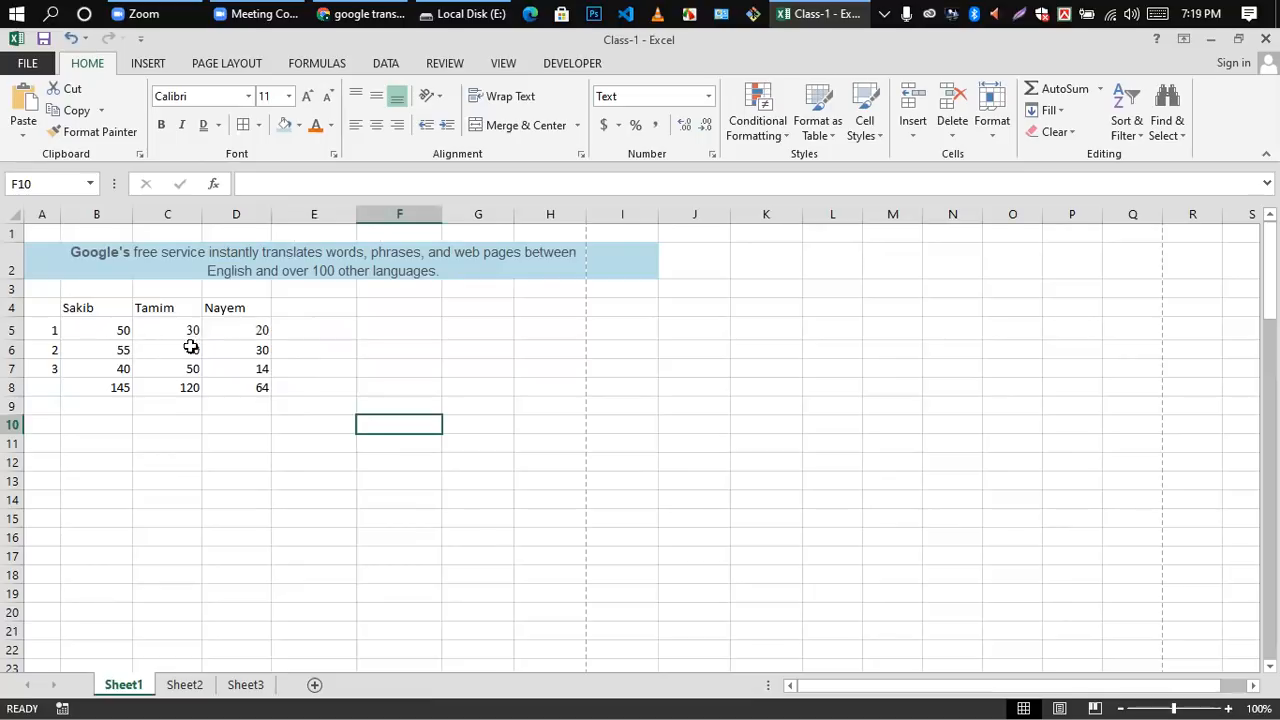
# Step: Total the first data row in cell E5 with the formula =sum(B5:D5)
pyautogui.click(302, 328)
pyautogui.click(347, 361)
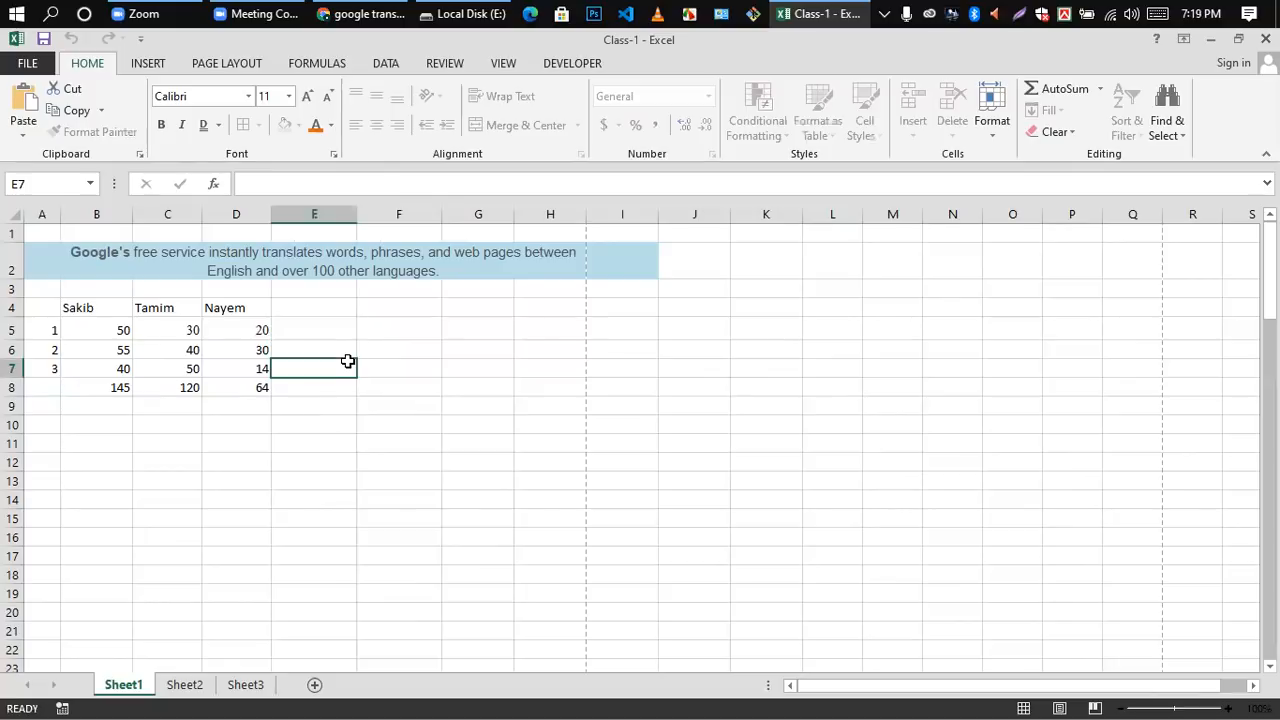
pyautogui.doubleClick(308, 330)
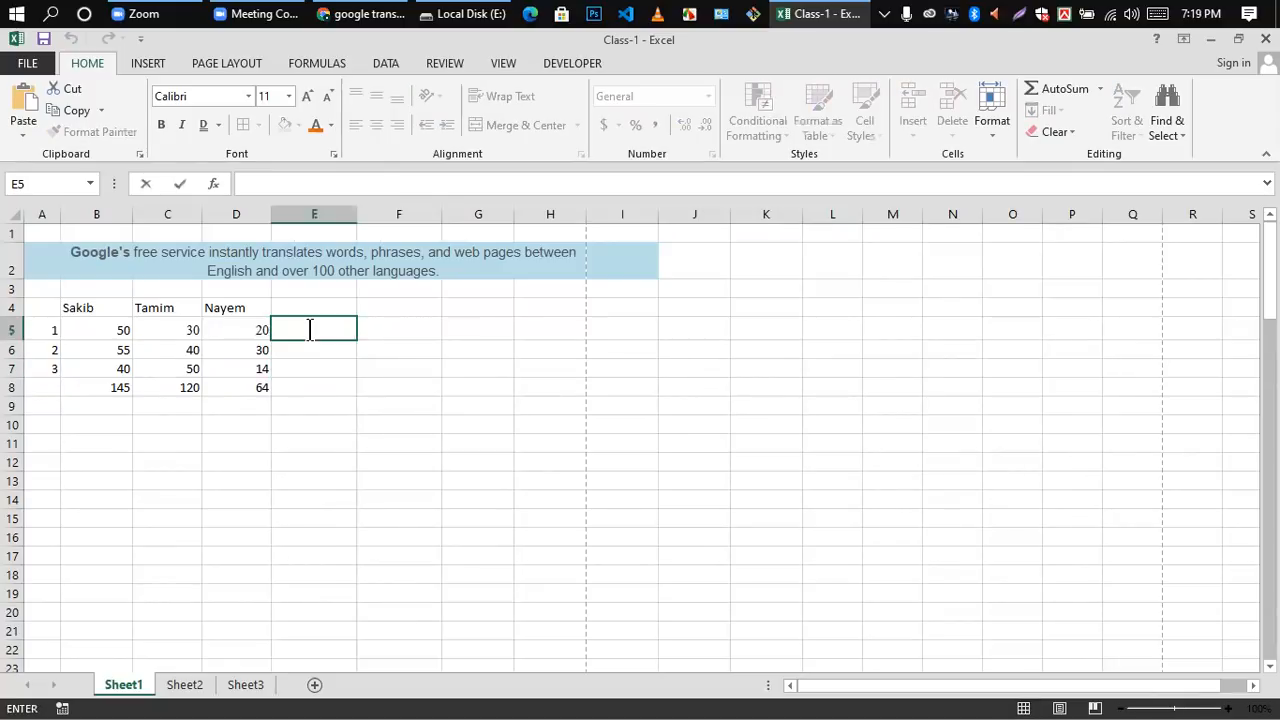
pyautogui.write('=s')
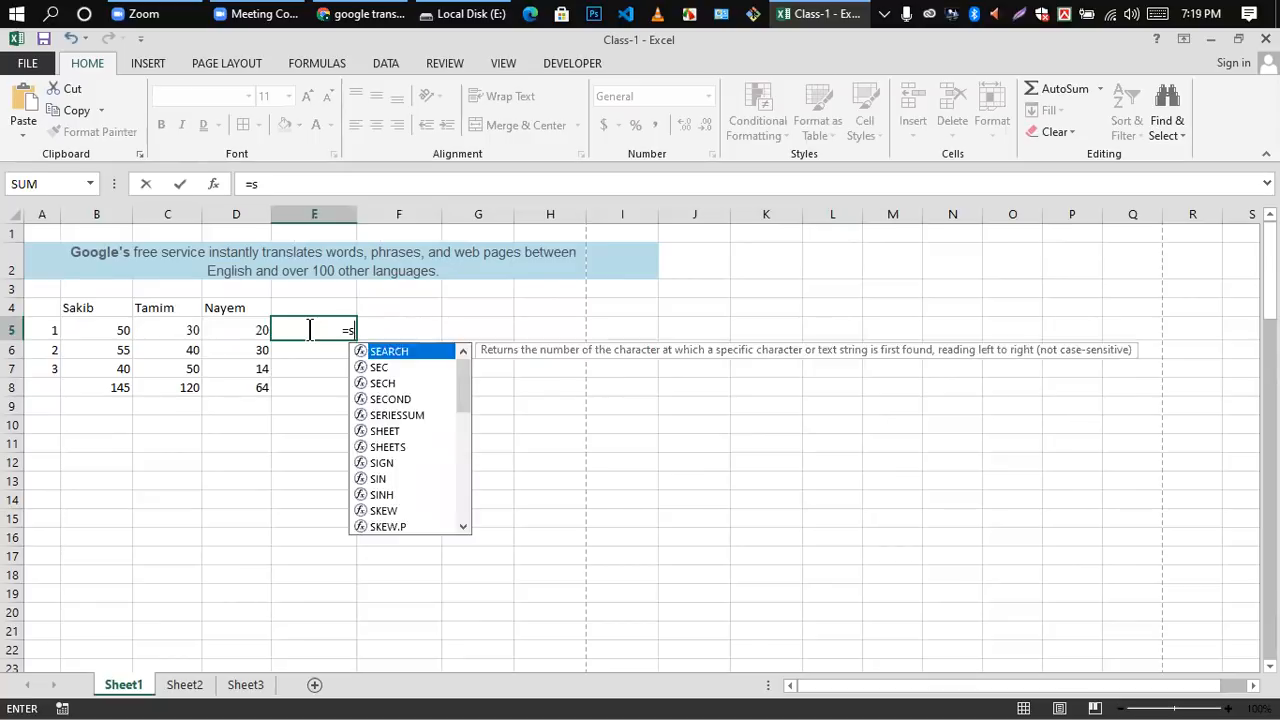
pyautogui.write('um(')
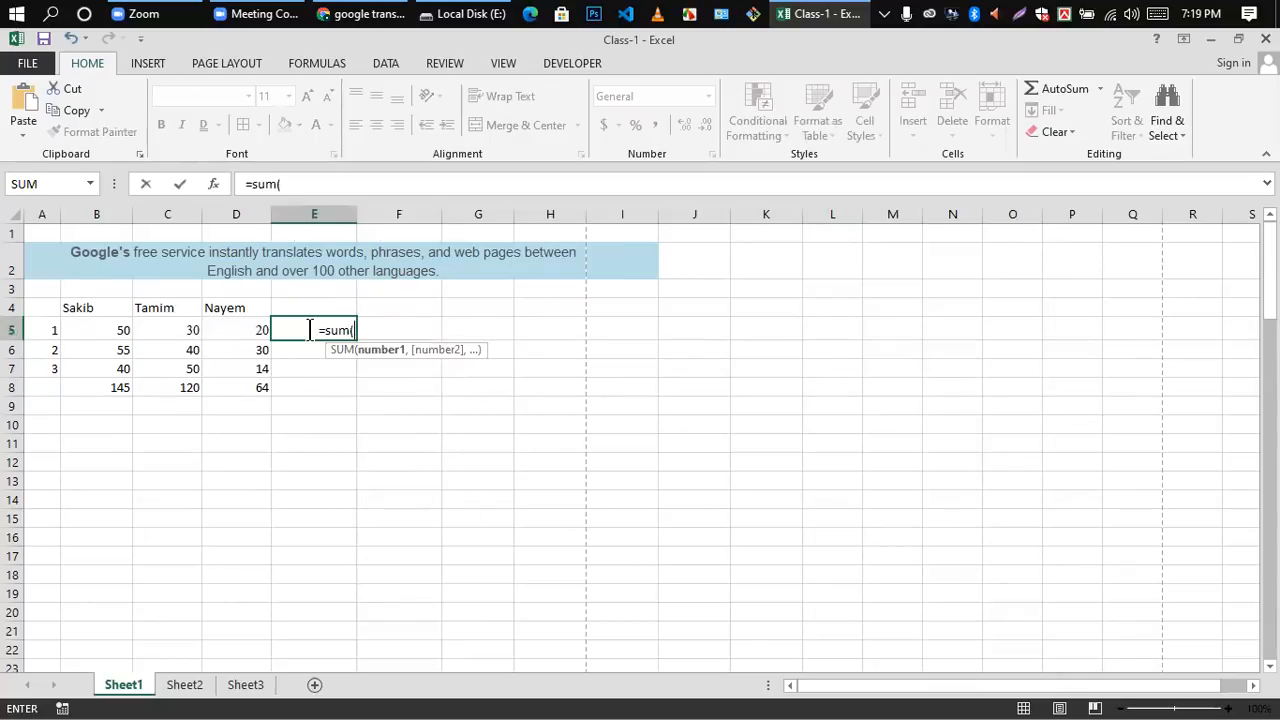
pyautogui.click(94, 330)
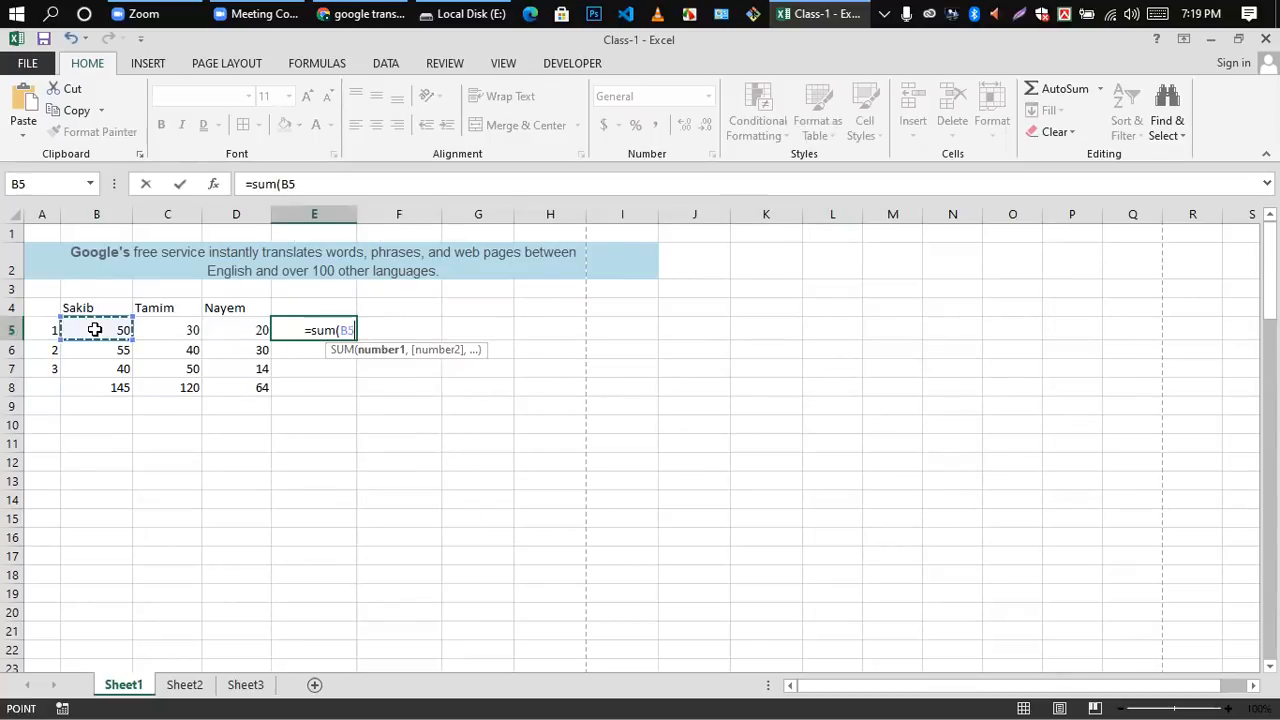
pyautogui.moveTo(187, 330); pyautogui.dragTo(260, 330)
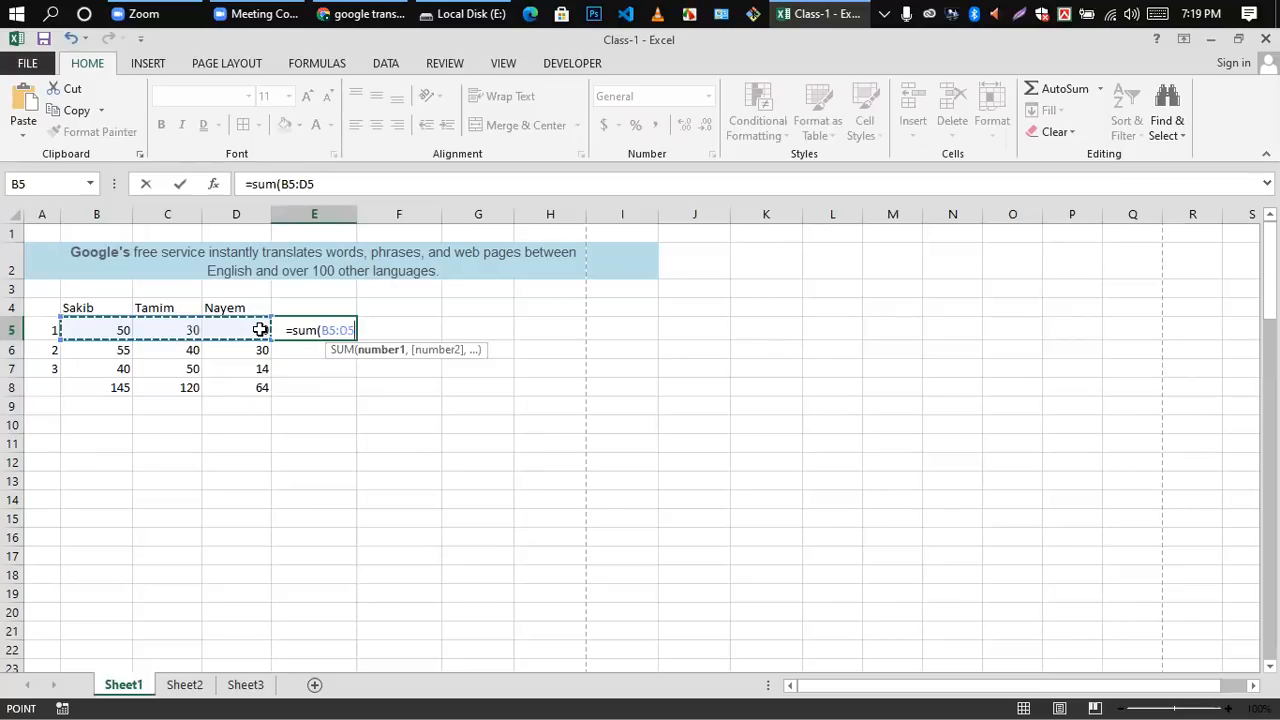
pyautogui.write(')')
pyautogui.press('Return')
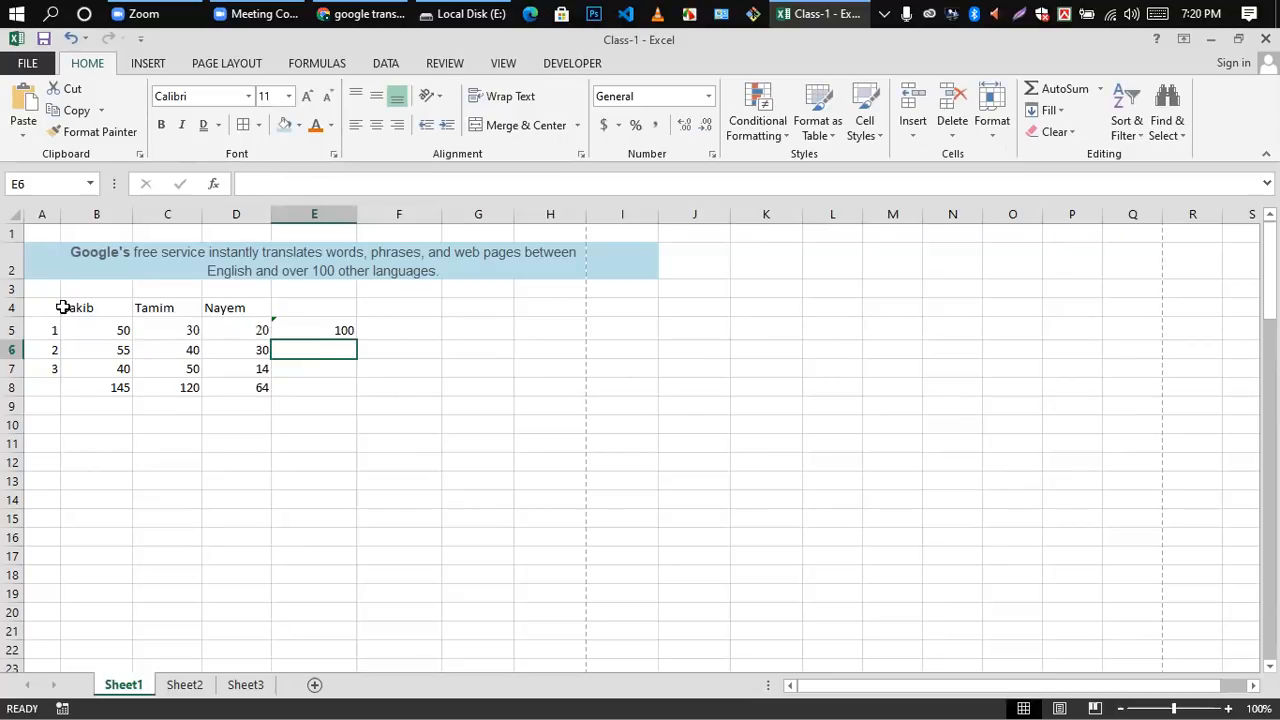
# Step: AutoFill the row total formula from cell E5 down to E7 and check the formula in E7
pyautogui.click(344, 331)
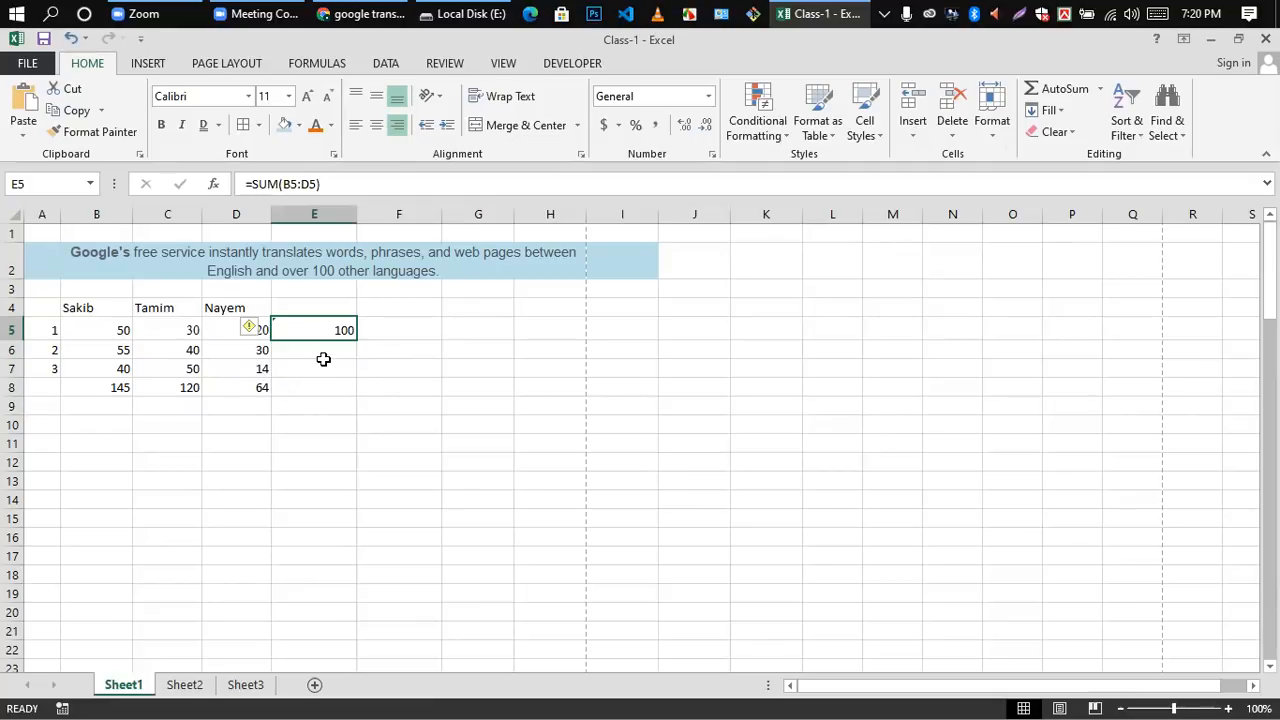
pyautogui.click(366, 348)
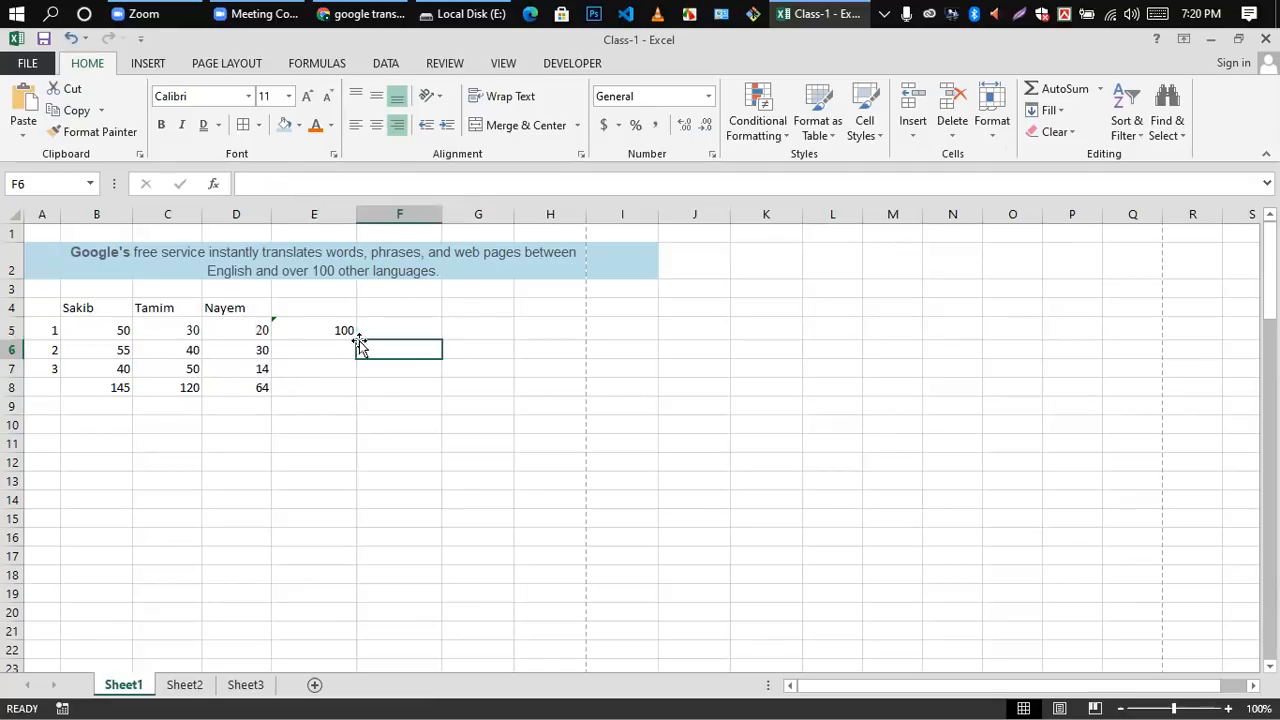
pyautogui.click(323, 331)
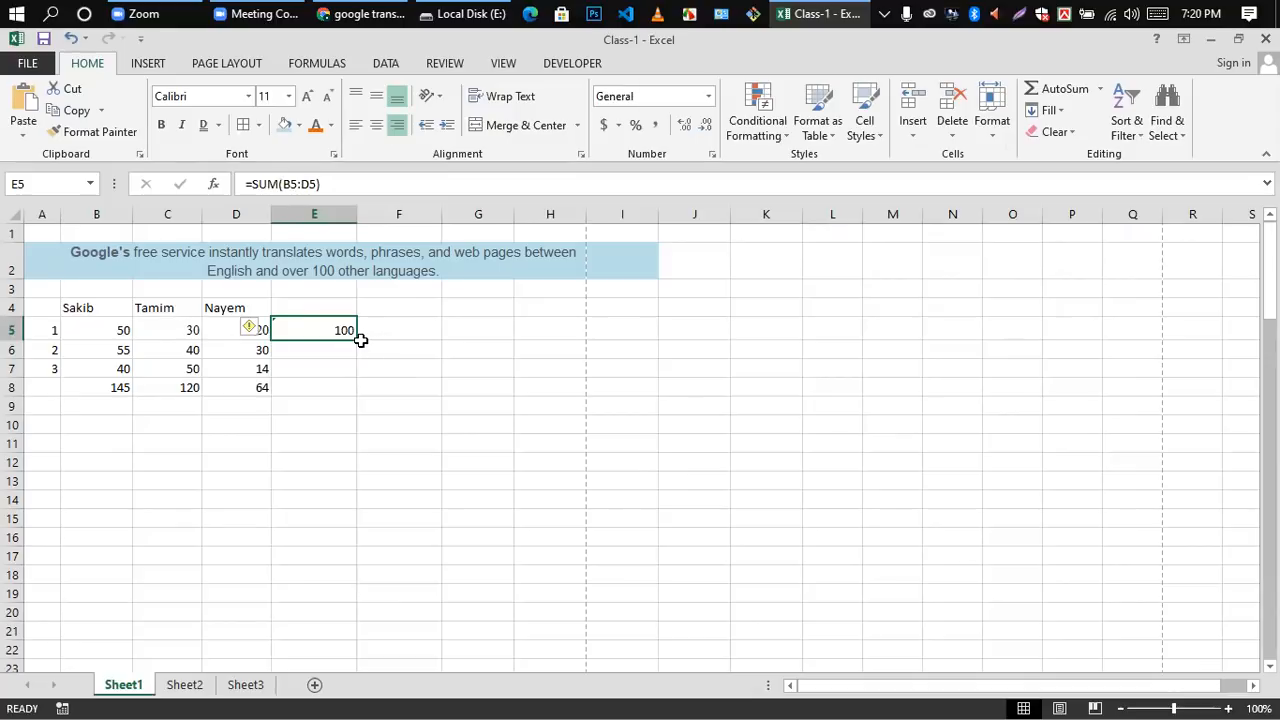
pyautogui.moveTo(358, 340); pyautogui.dragTo(355, 373)
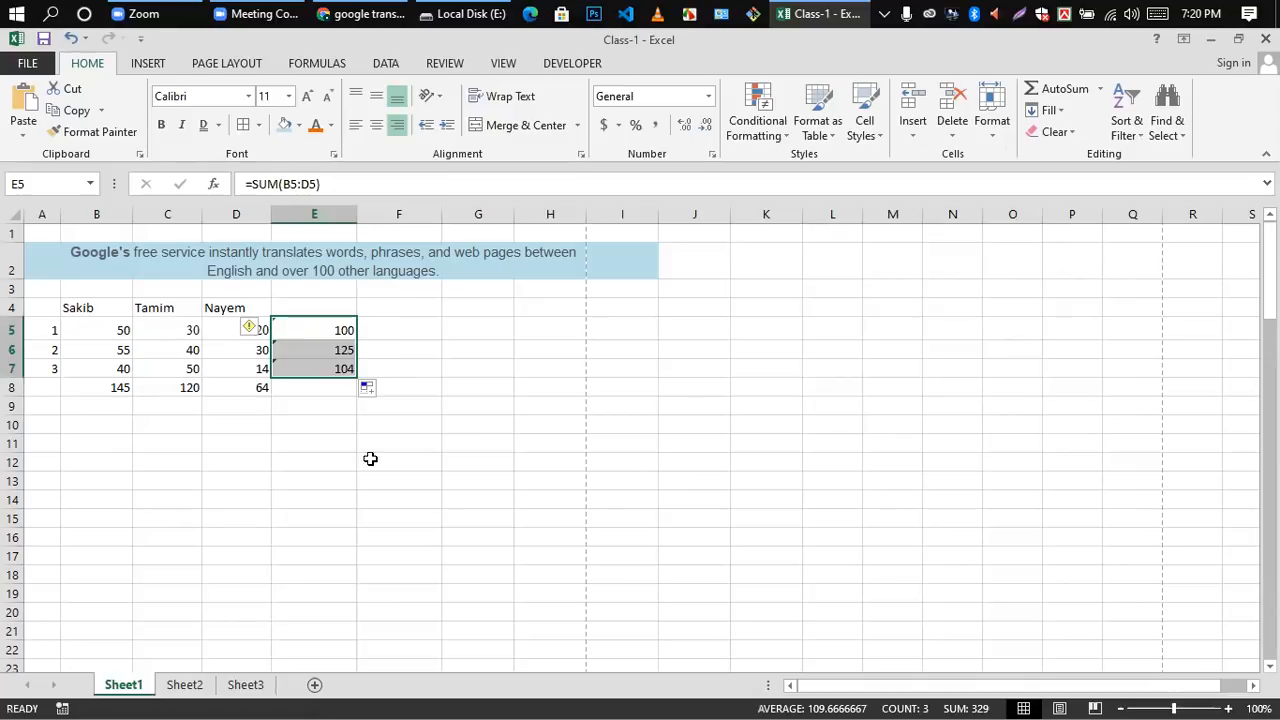
pyautogui.click(314, 368)
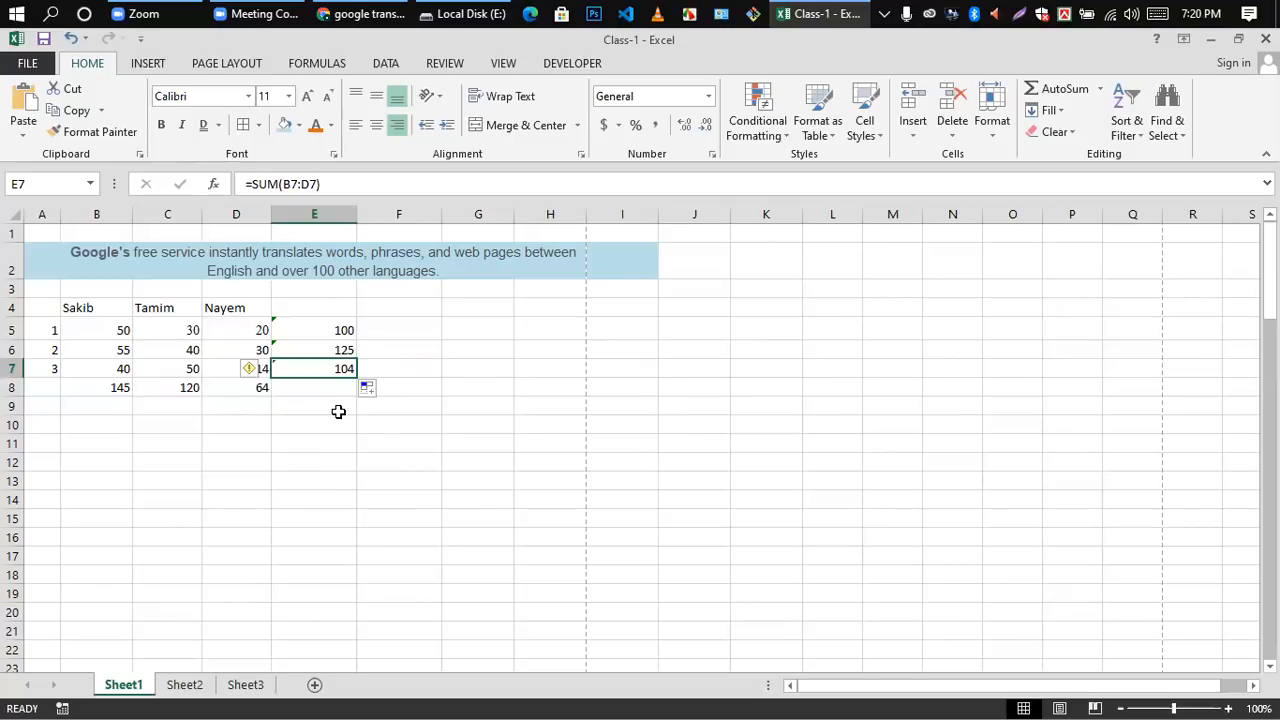
# Step: Clear the column total in cell B8, then undo the deletion
pyautogui.click(104, 391)
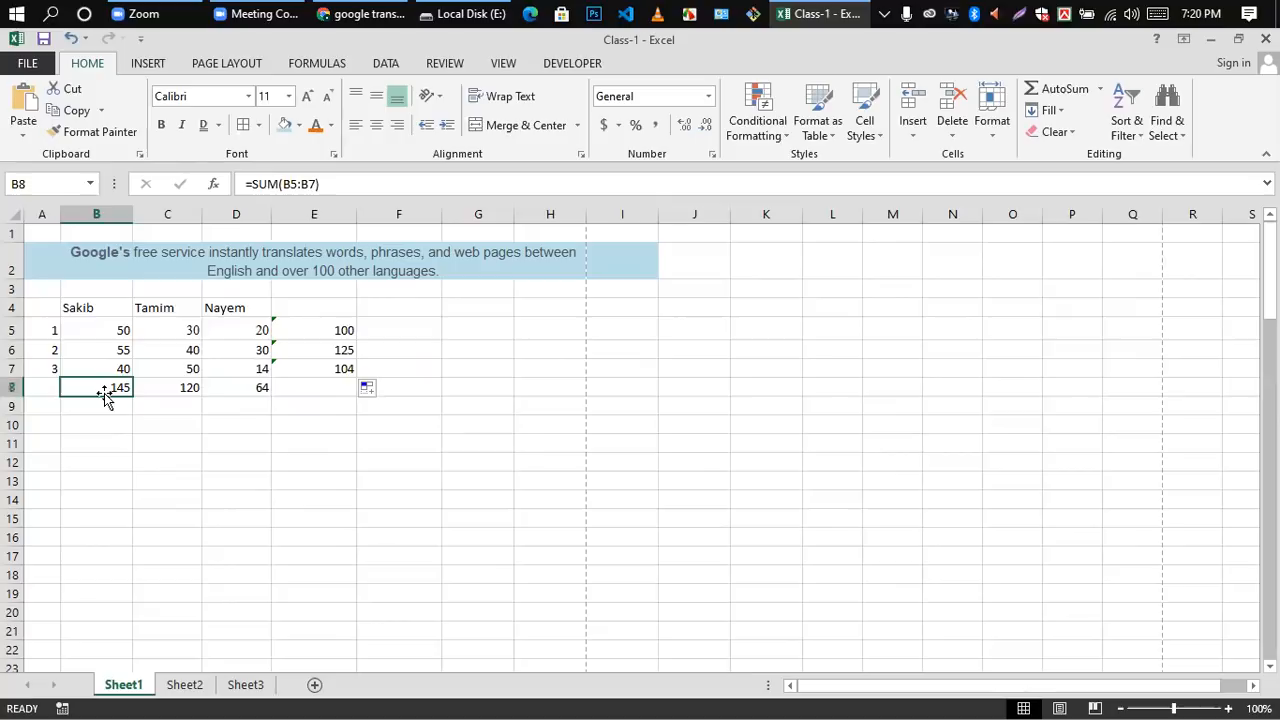
pyautogui.press('Delete')
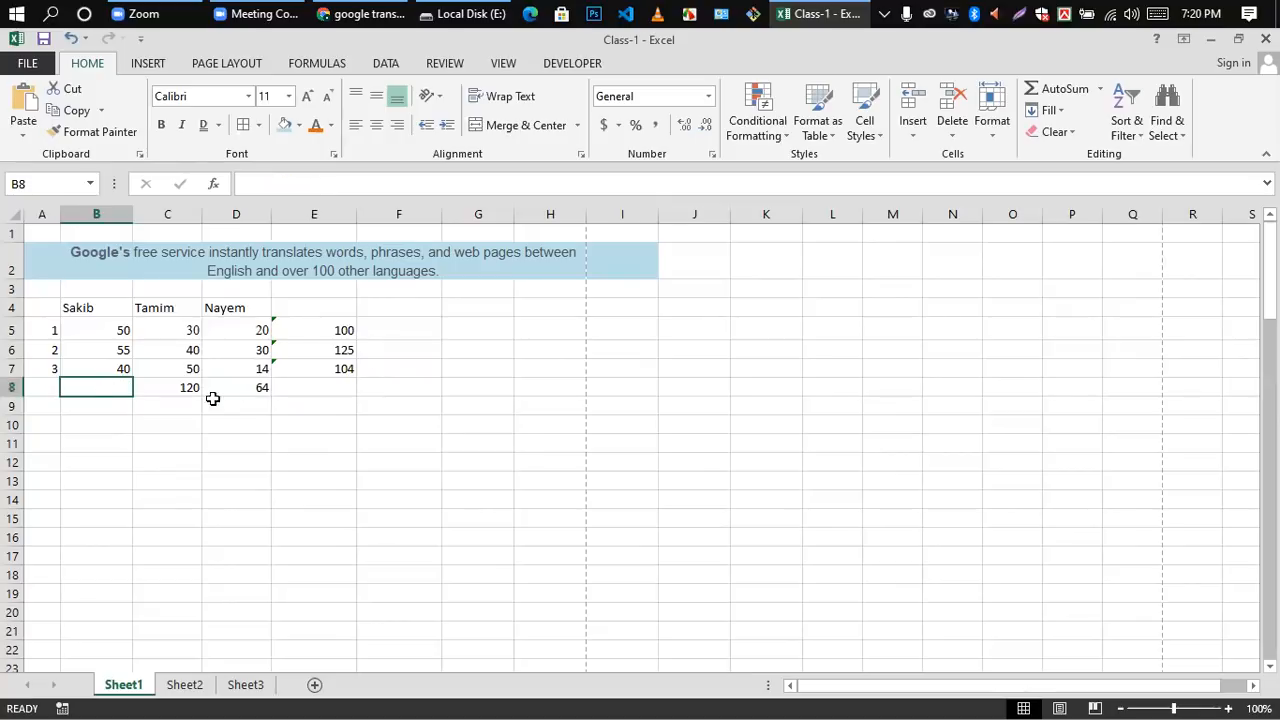
pyautogui.hotkey('ctrl', 'z')
pyautogui.click(198, 445)
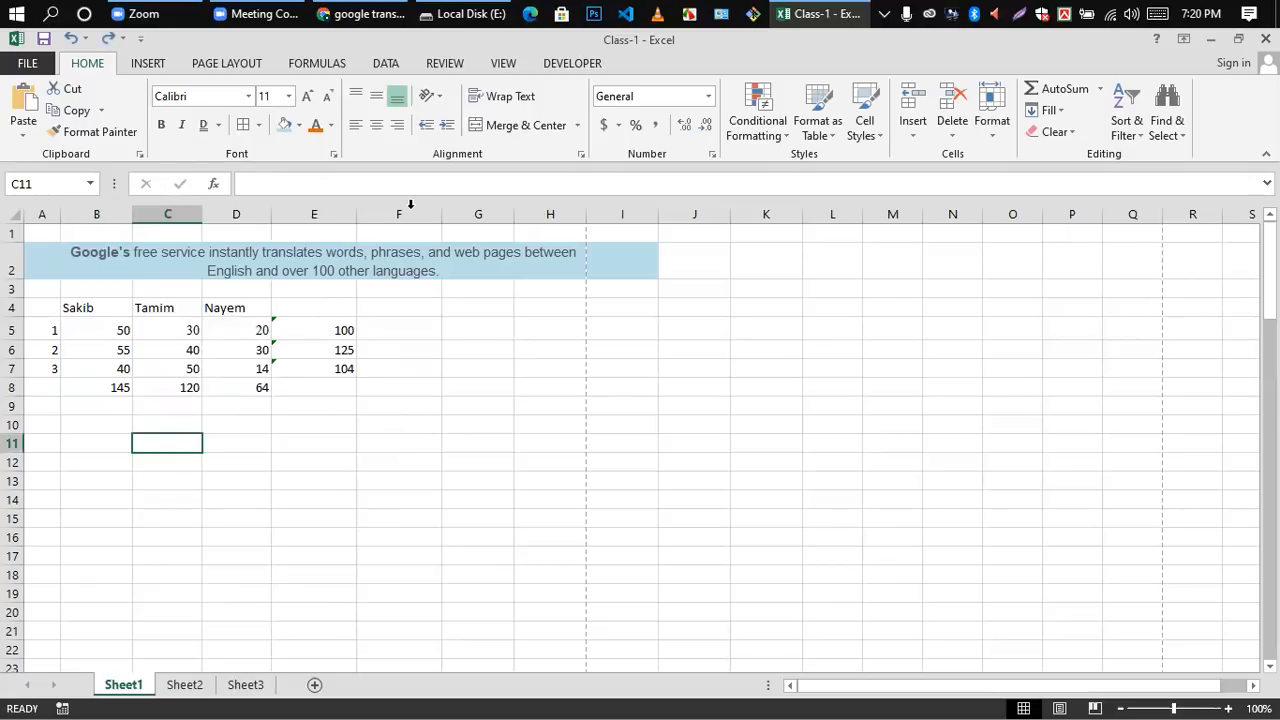
# Step: Clear the row total formulas in cells E5 to E7
pyautogui.click(323, 331)
pyautogui.keyDown('shift'); pyautogui.click(337, 366); pyautogui.keyUp('shift')
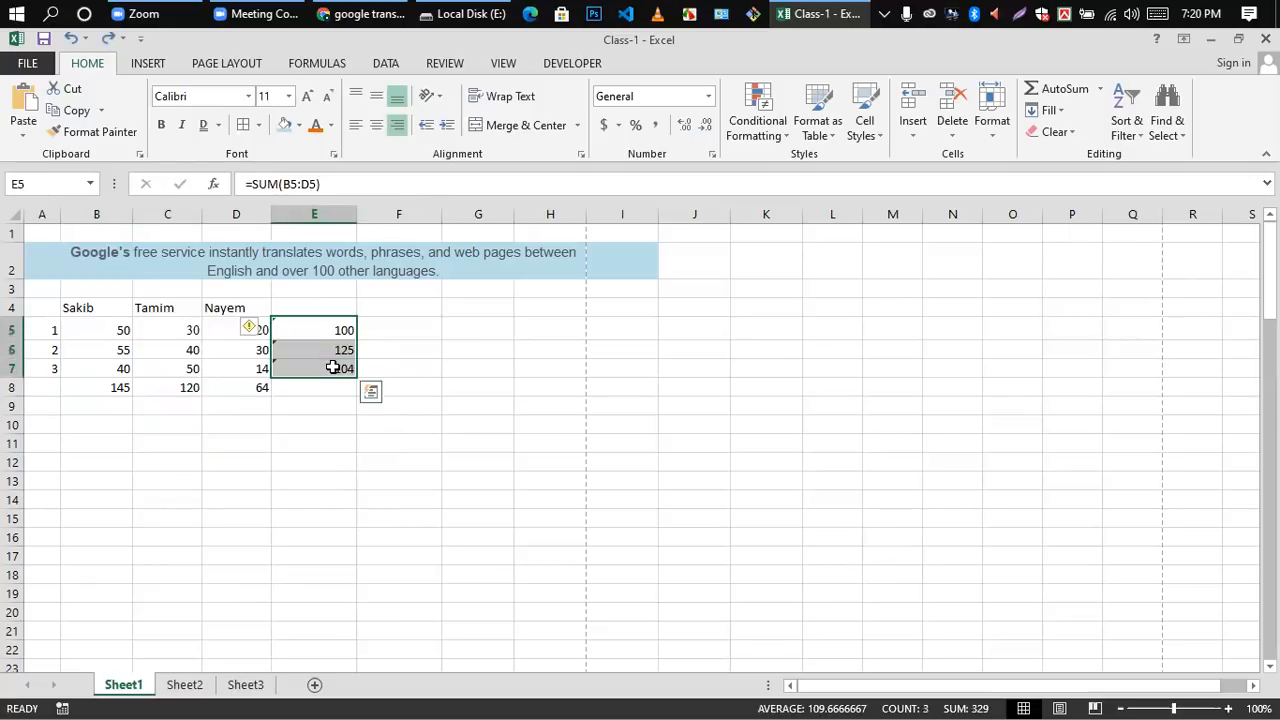
pyautogui.press('Delete')
pyautogui.click(335, 430)
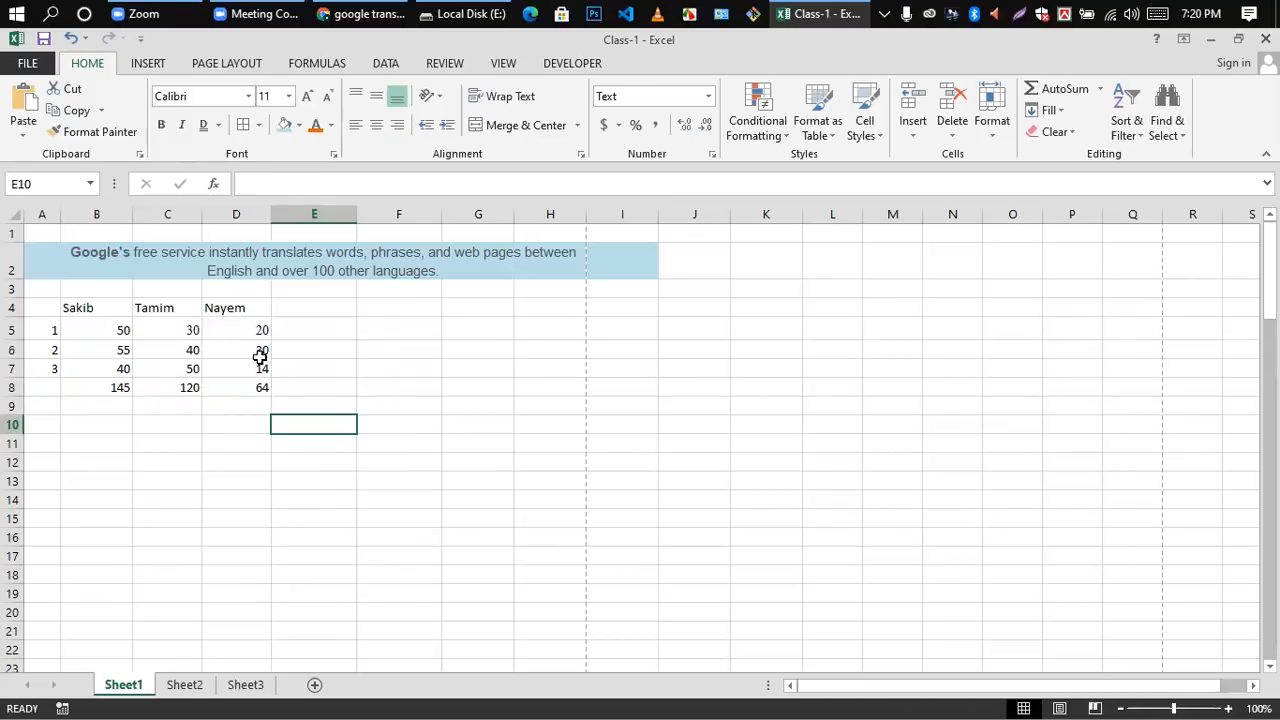
# Step: Clear the column total formulas in cells B8 to D8
pyautogui.moveTo(251, 323); pyautogui.dragTo(251, 366)
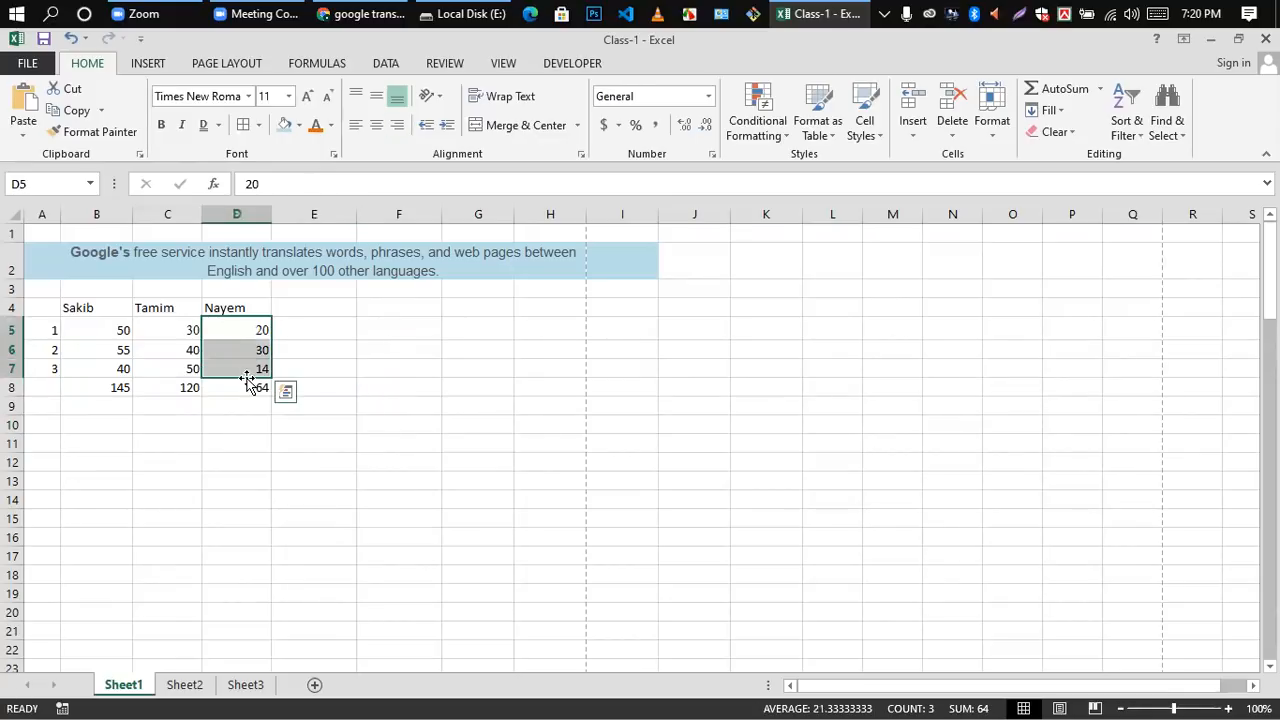
pyautogui.click(390, 484)
pyautogui.click(105, 390)
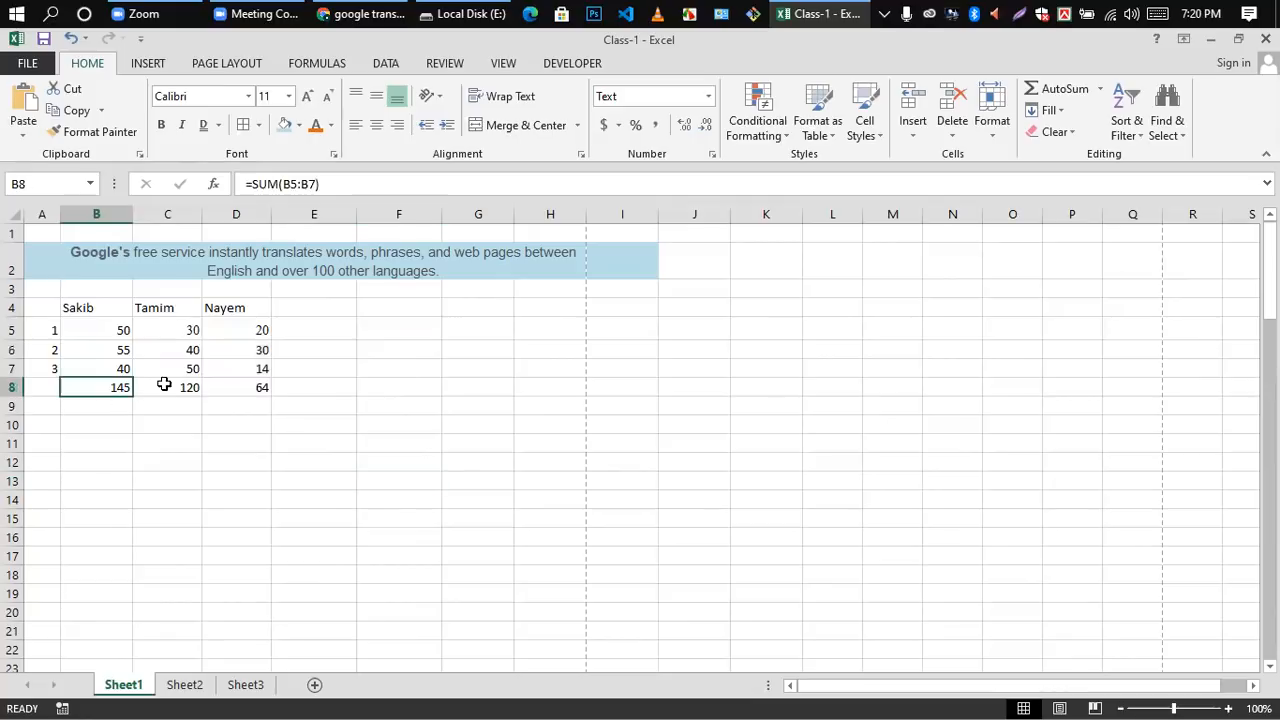
pyautogui.moveTo(164, 384); pyautogui.dragTo(243, 391)
pyautogui.press('Delete')
pyautogui.click(338, 450)
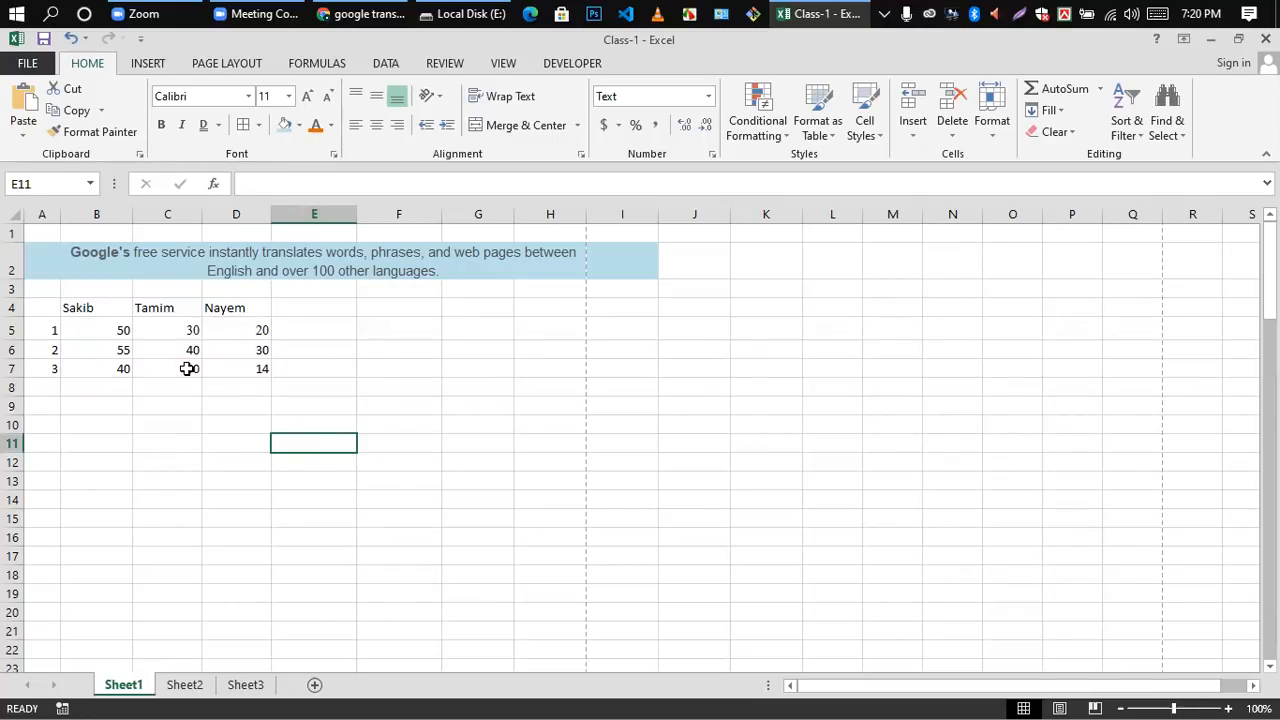
pyautogui.click(118, 353)
pyautogui.click(166, 442)
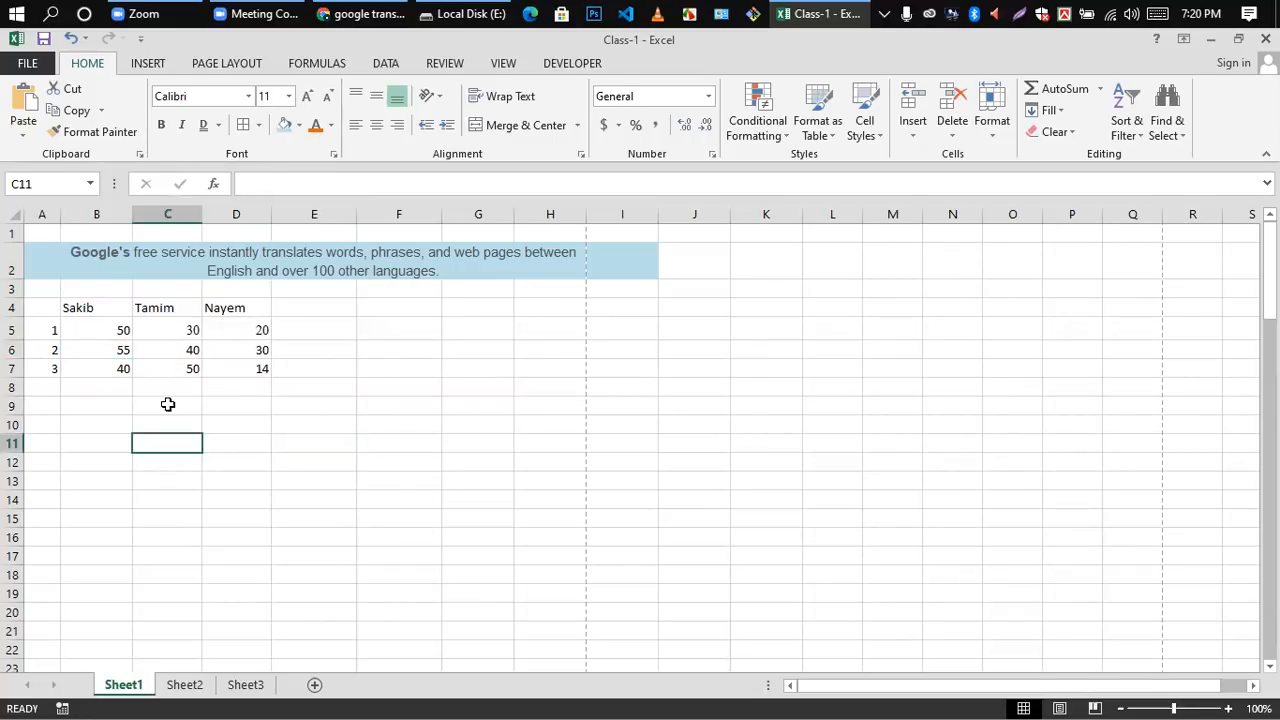
pyautogui.click(315, 328)
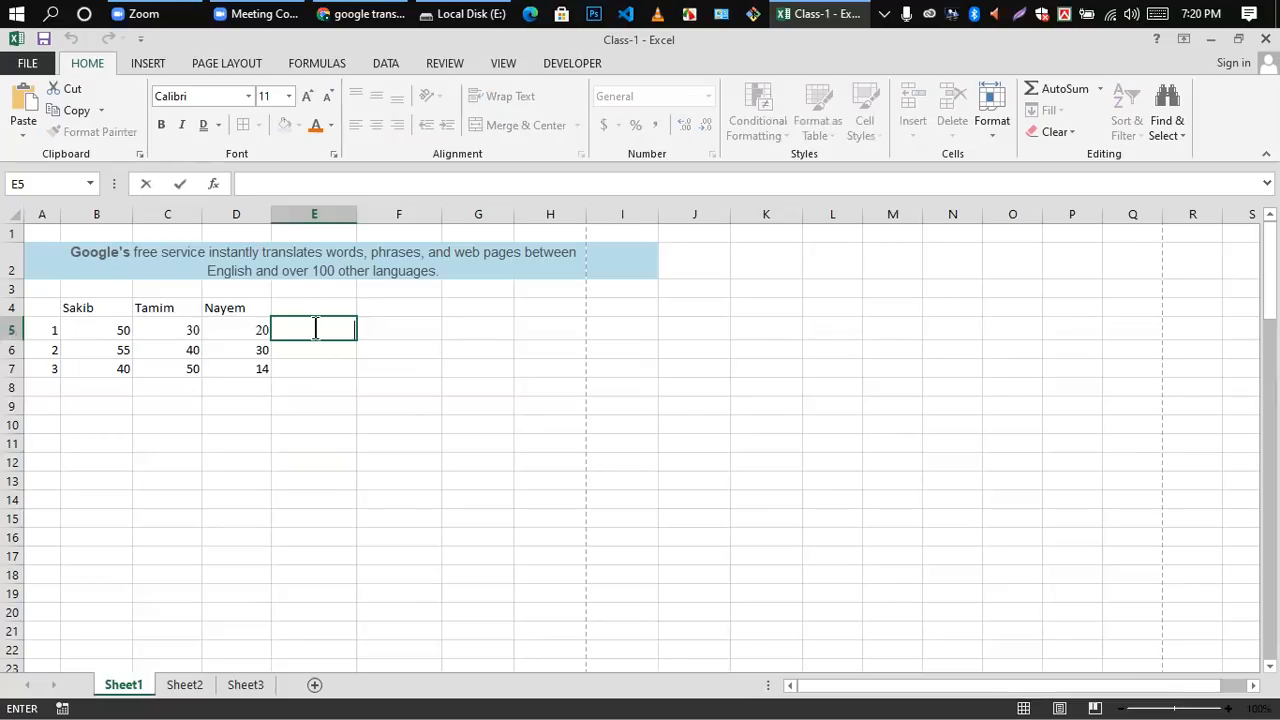
pyautogui.click(363, 385)
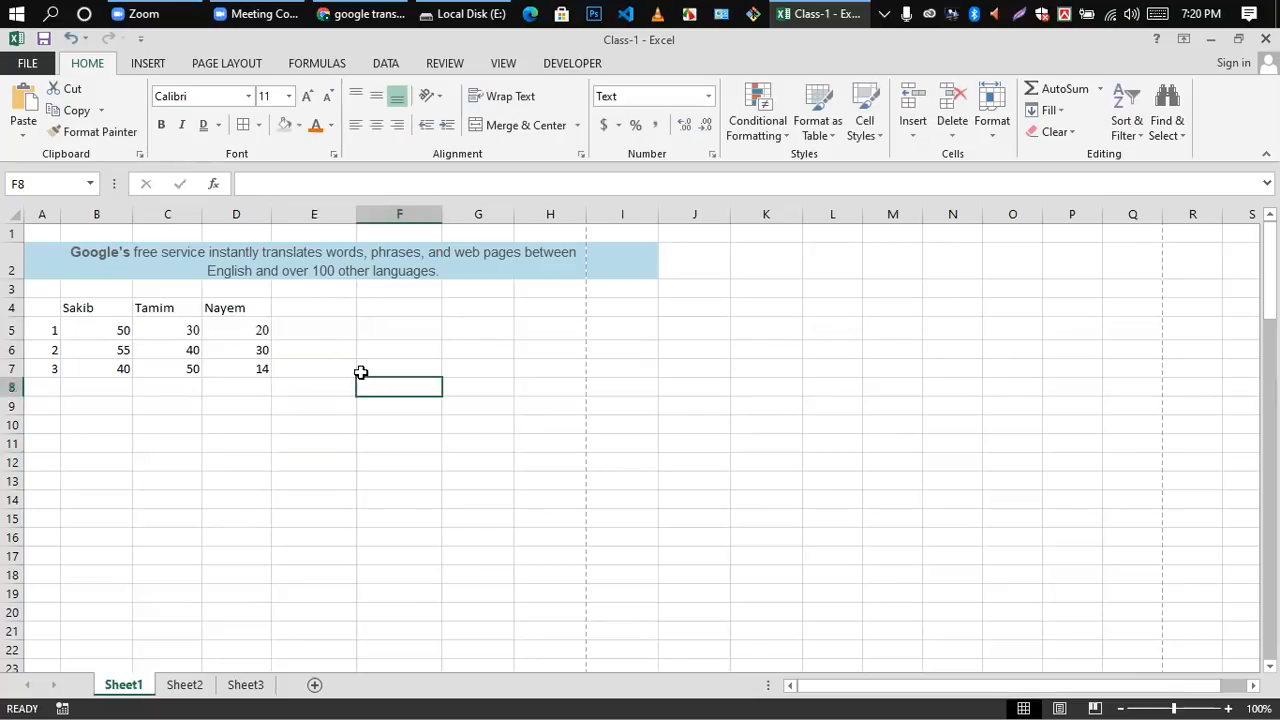
pyautogui.click(312, 337)
pyautogui.click(308, 385)
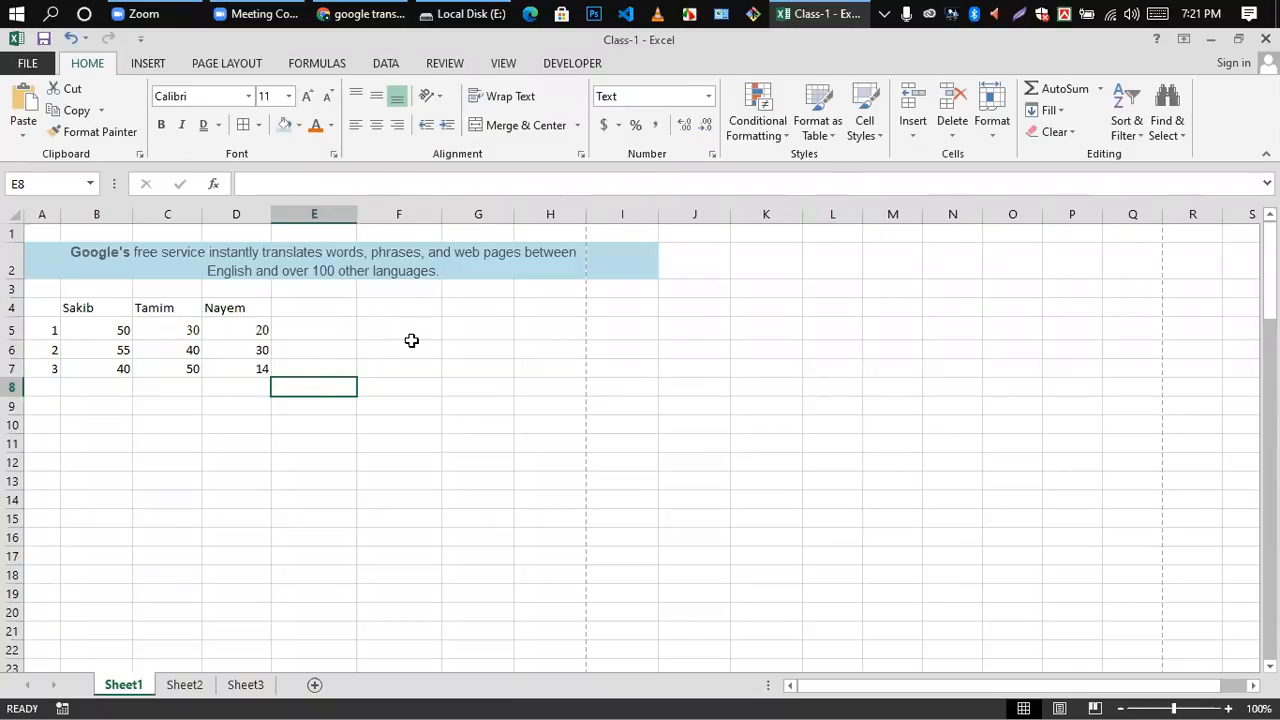
pyautogui.doubleClick(238, 426)
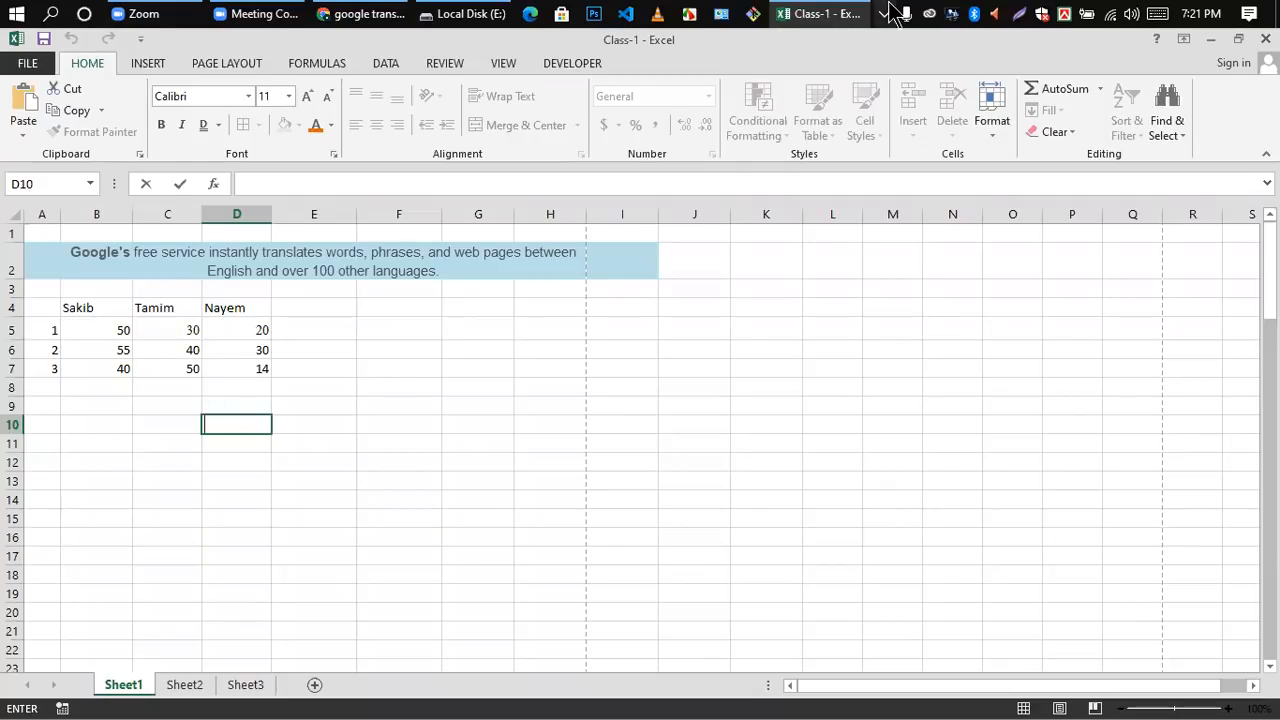
# Step: Total the first score column in cell B8 with the formula =B5+B6+B7, then clear that cell
pyautogui.click(100, 391)
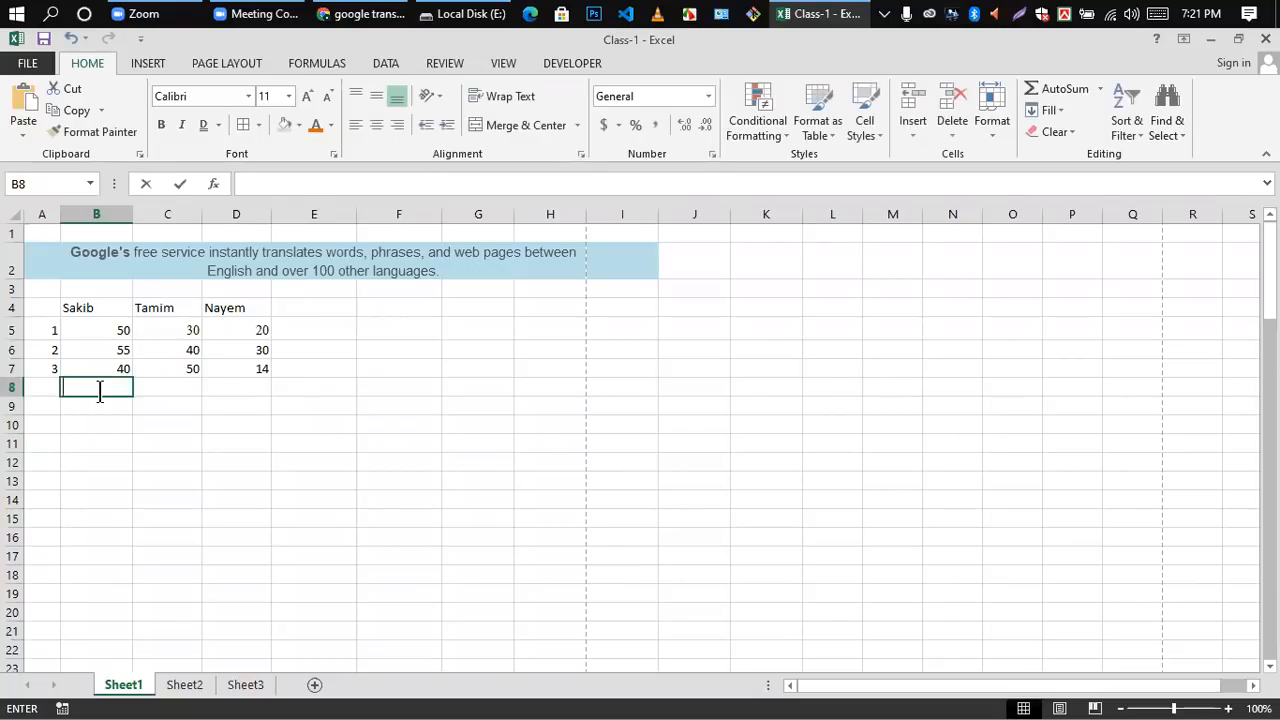
pyautogui.write('=')
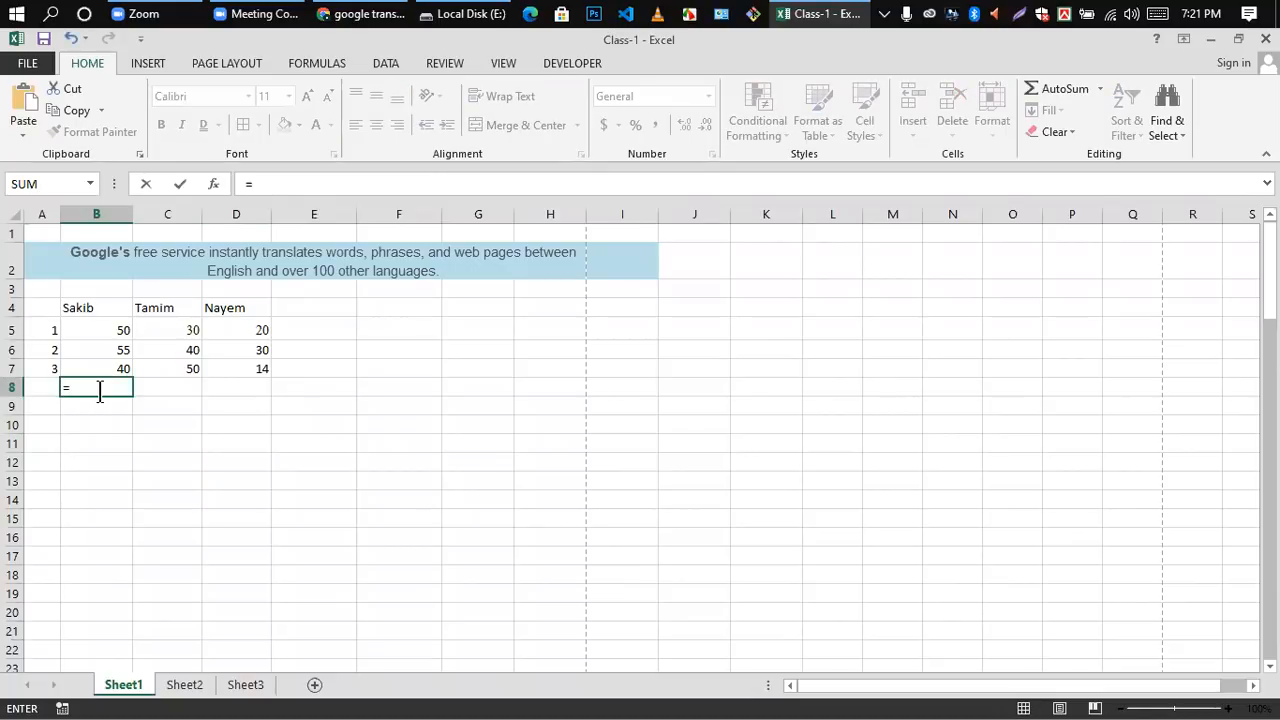
pyautogui.click(118, 332)
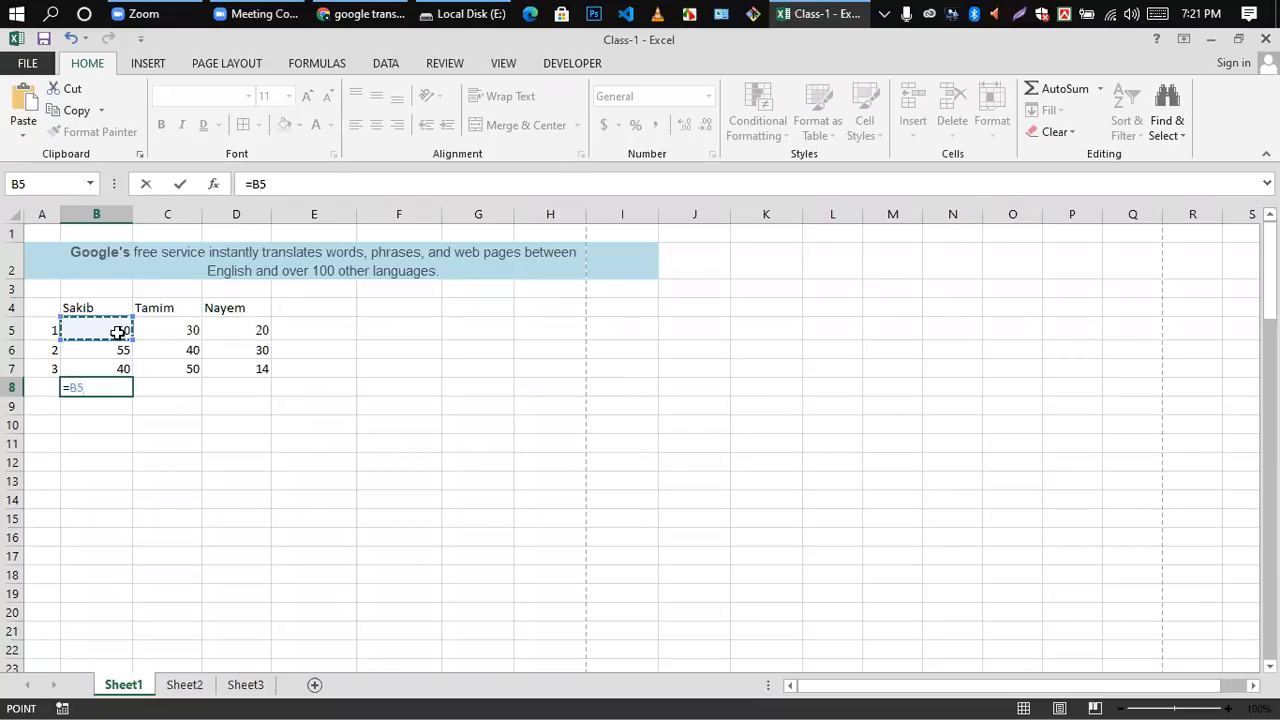
pyautogui.write('+')
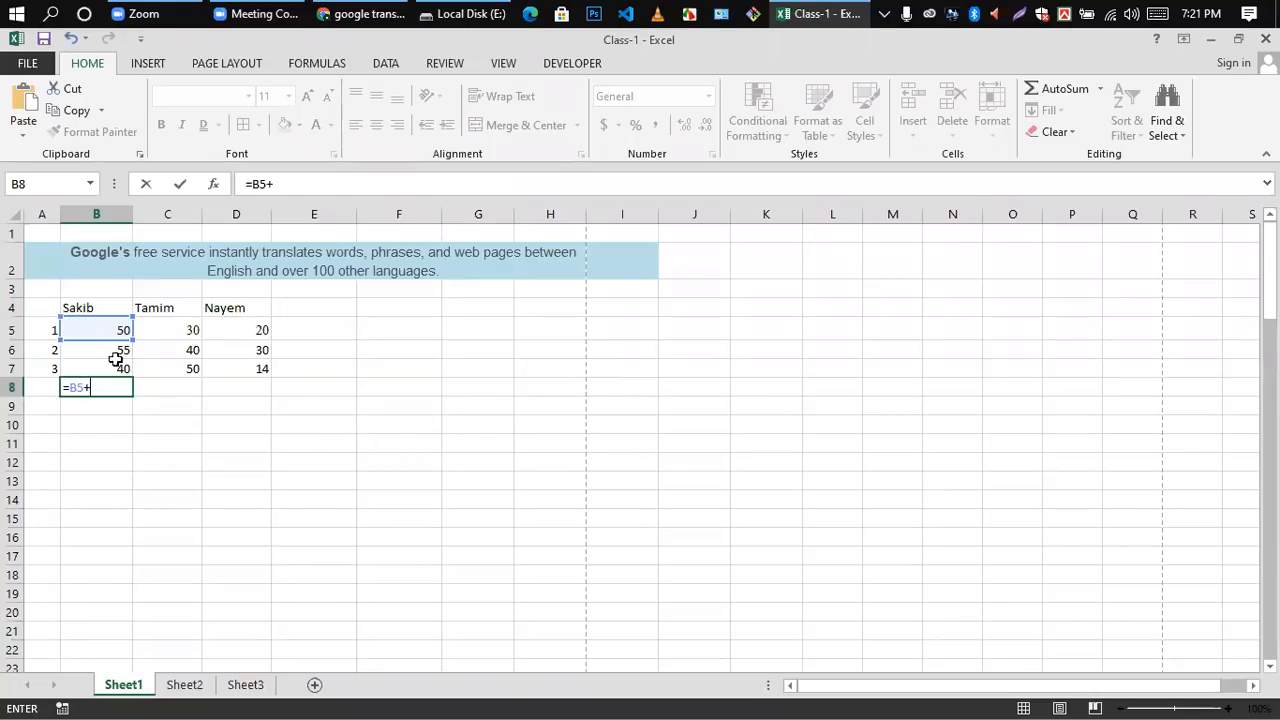
pyautogui.click(116, 348)
pyautogui.write('+')
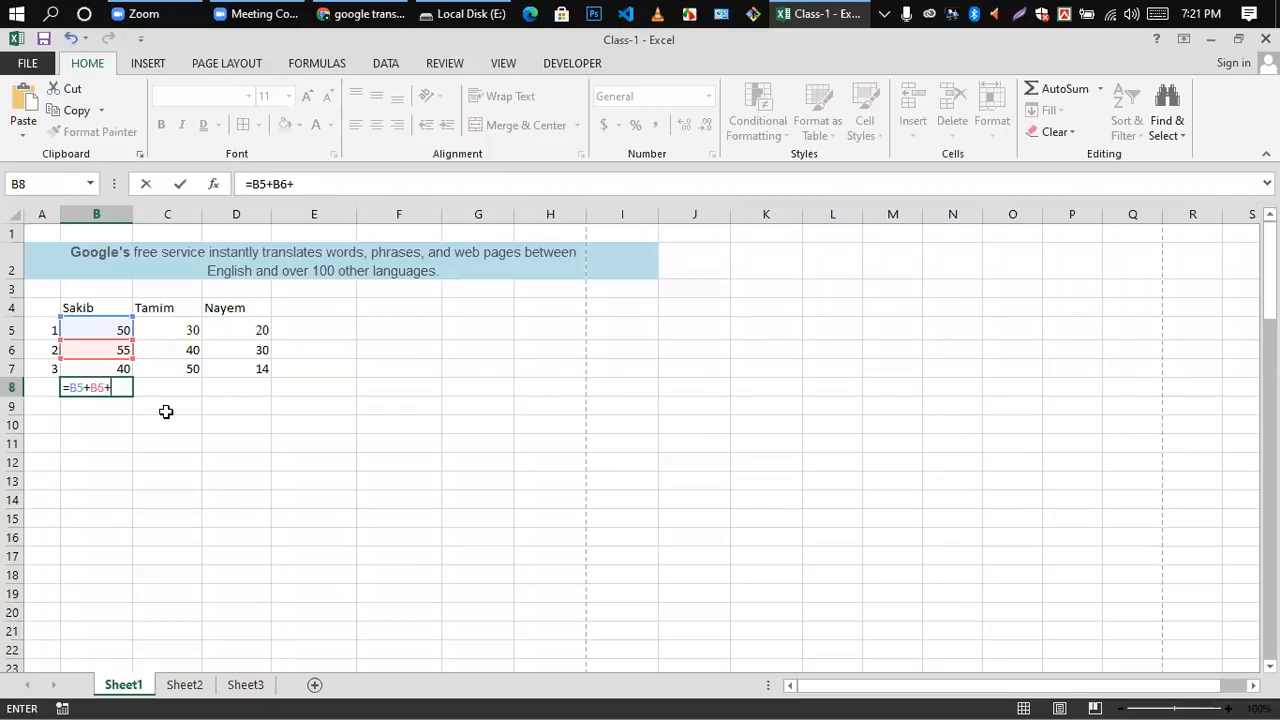
pyautogui.press('F2')
pyautogui.click(118, 369)
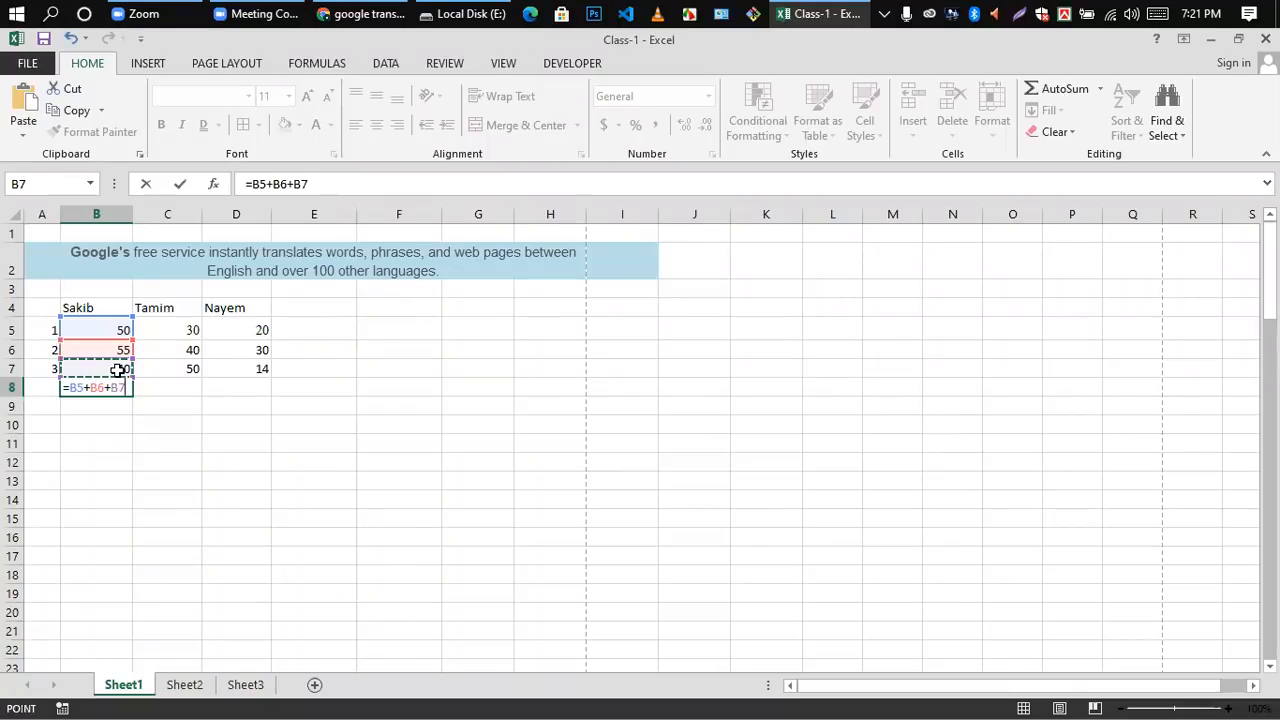
pyautogui.press('Return')
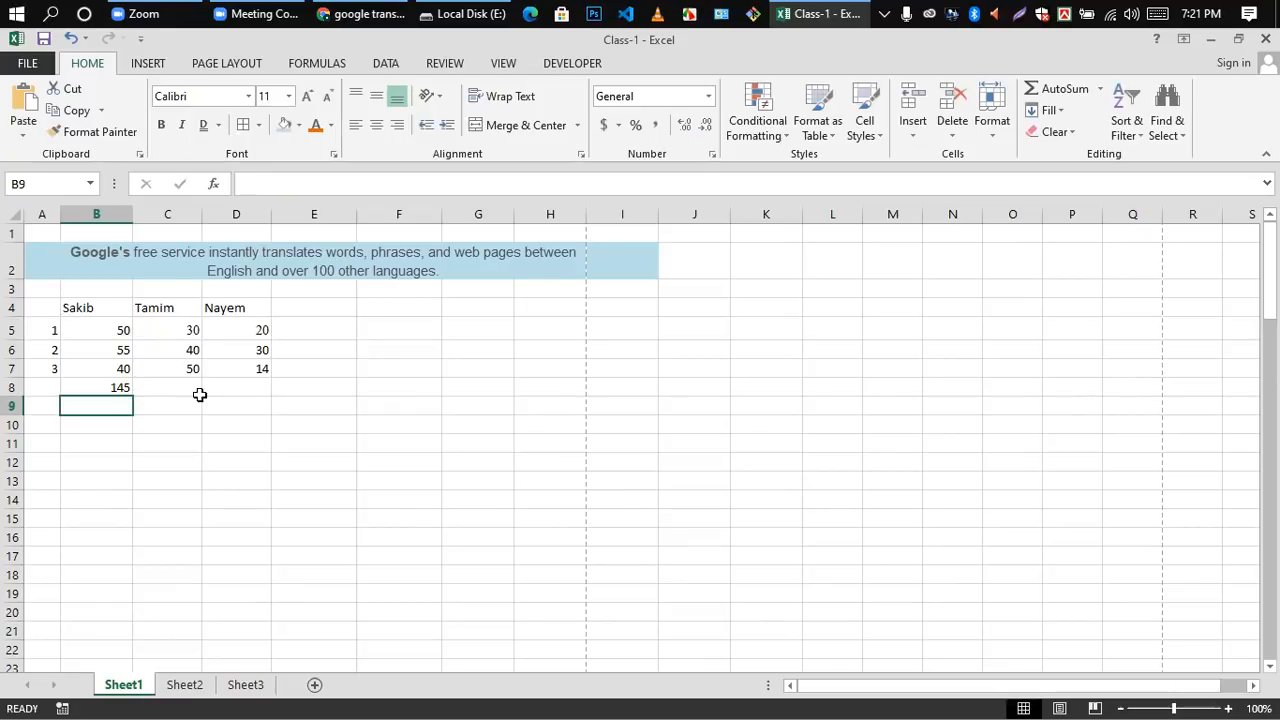
pyautogui.click(120, 389)
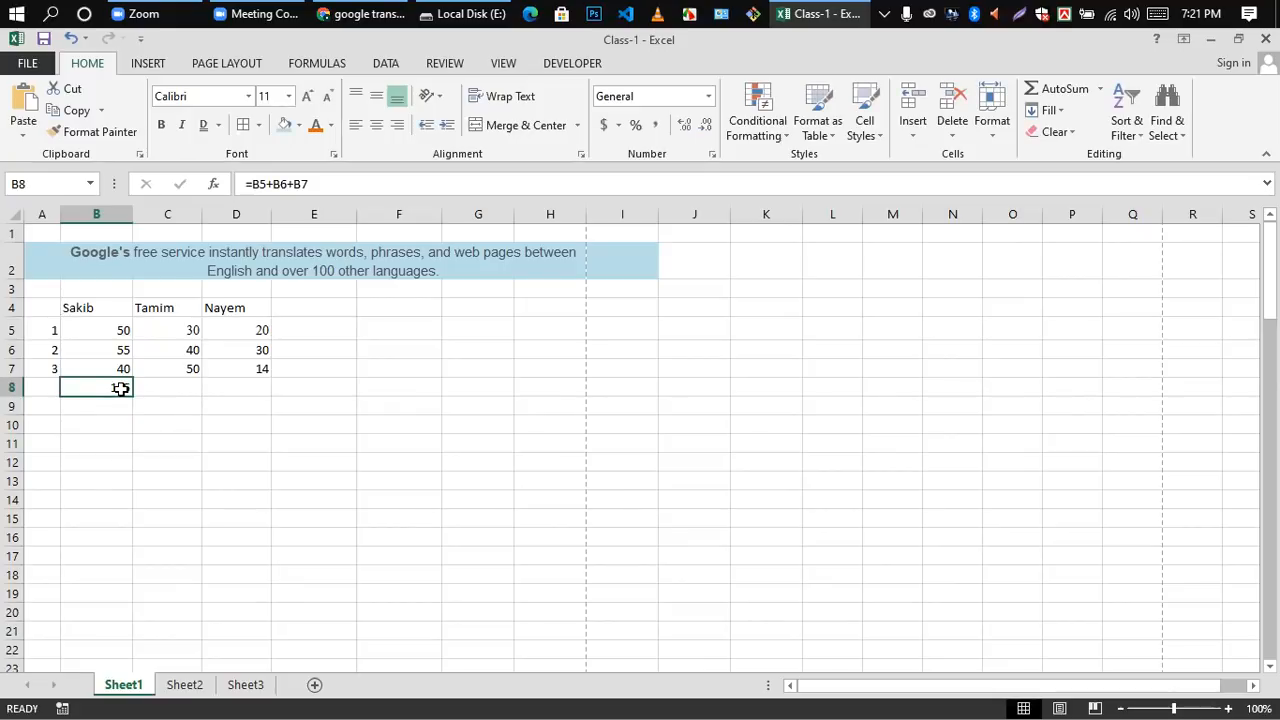
pyautogui.press('Delete')
# Step: Enter the subtraction formula =C5-D5 in cell E5 and AutoFill it down to E7
pyautogui.click(317, 333)
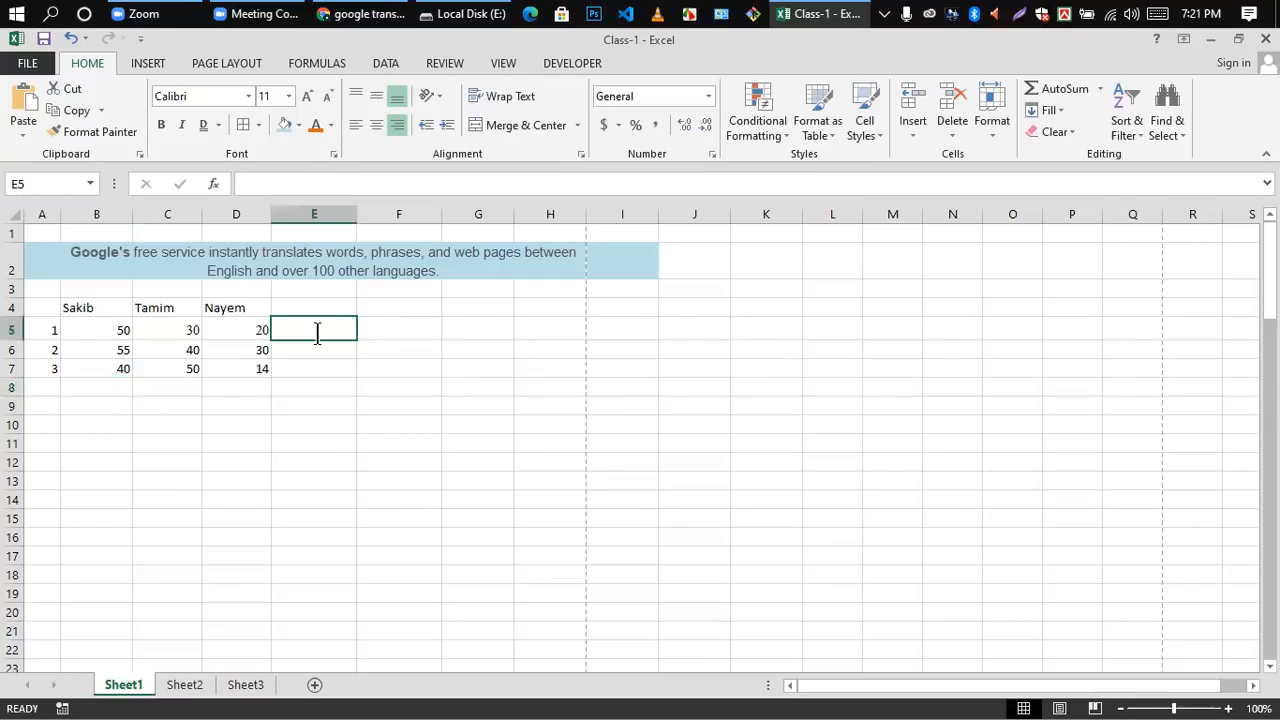
pyautogui.write('=')
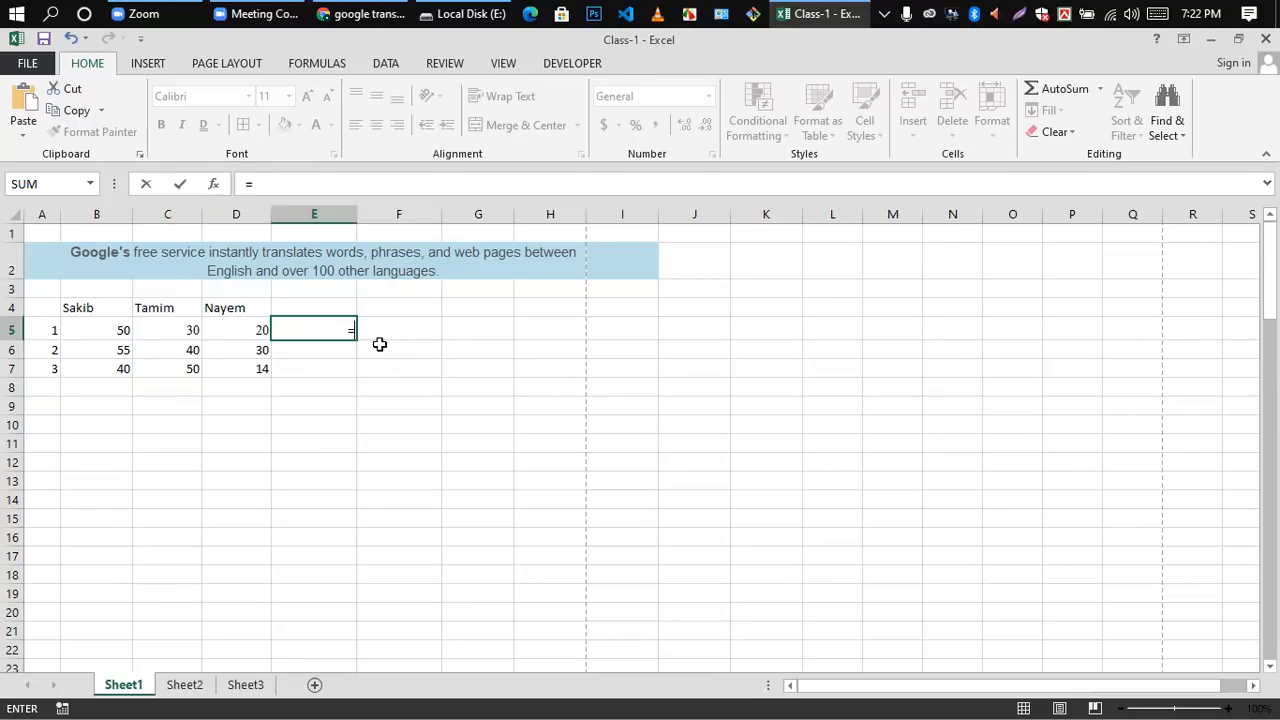
pyautogui.click(177, 339)
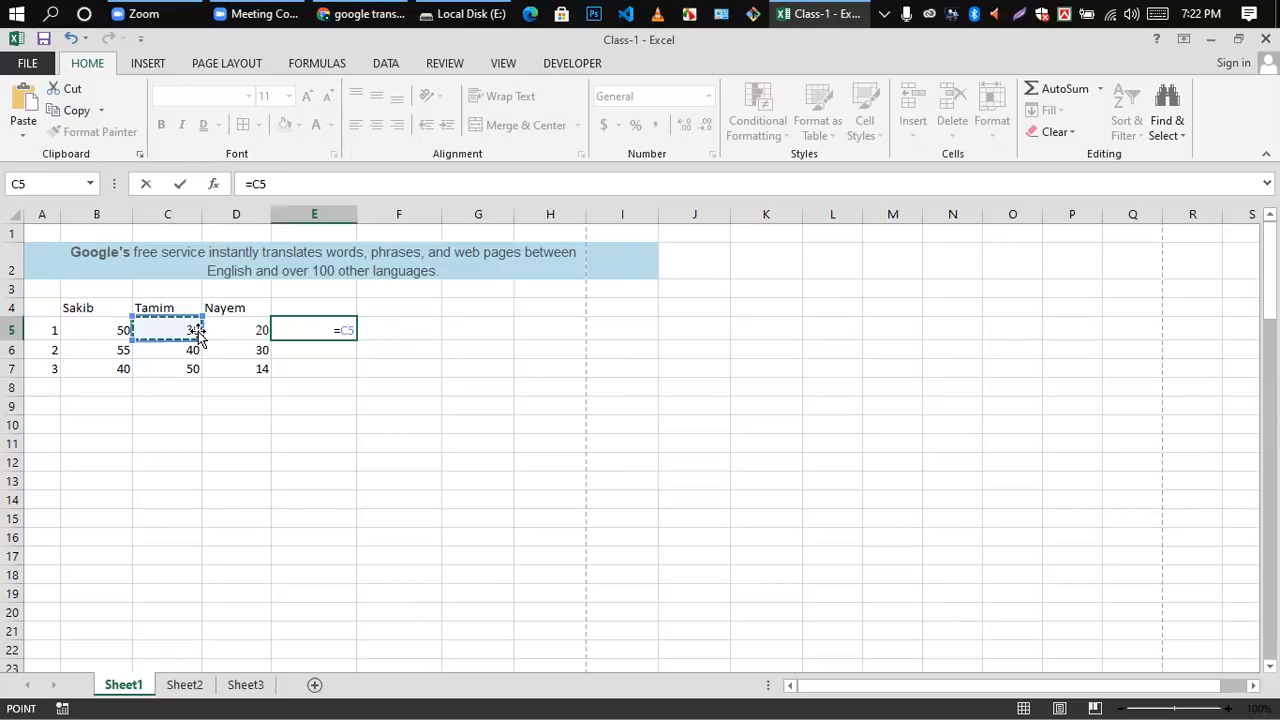
pyautogui.write('-')
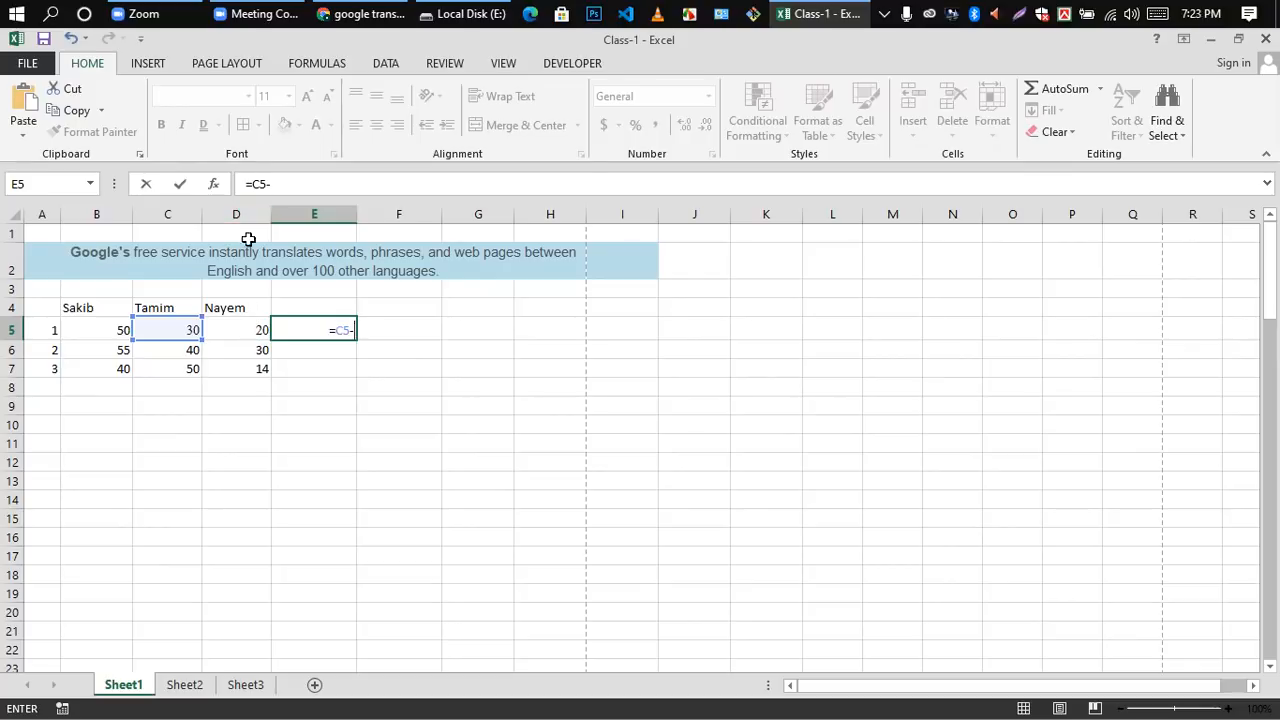
pyautogui.click(254, 332)
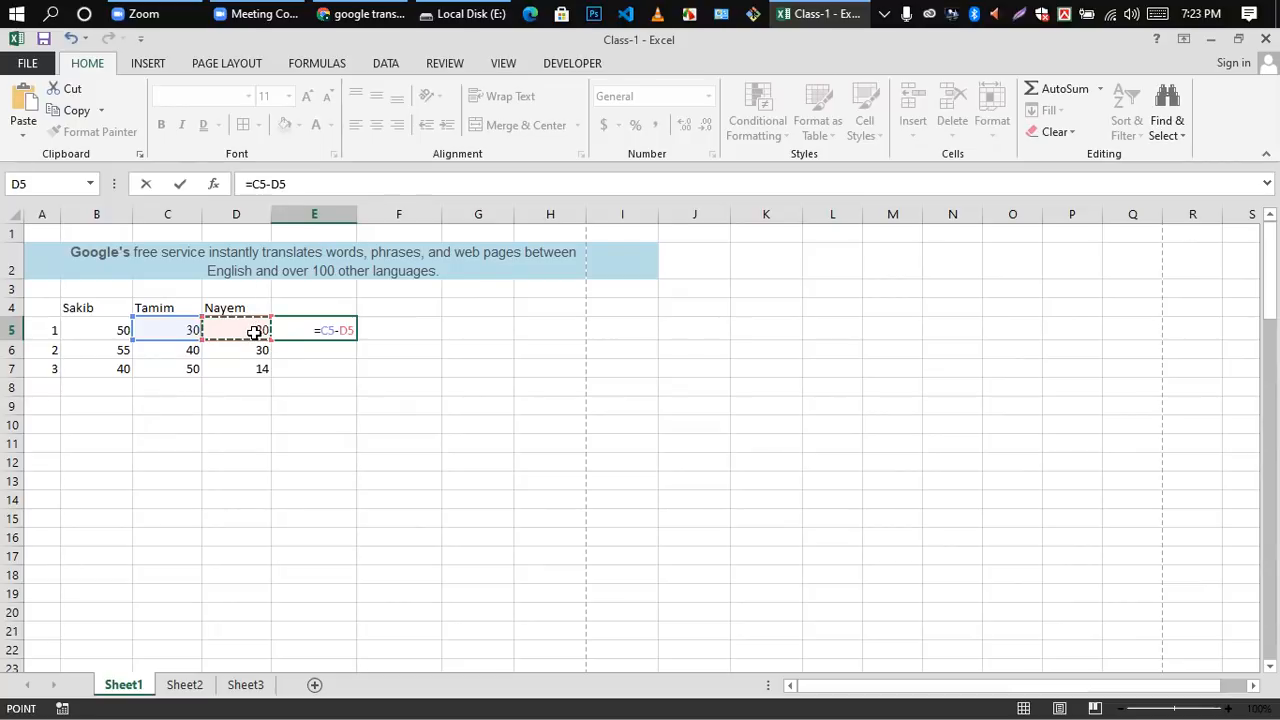
pyautogui.press('Return')
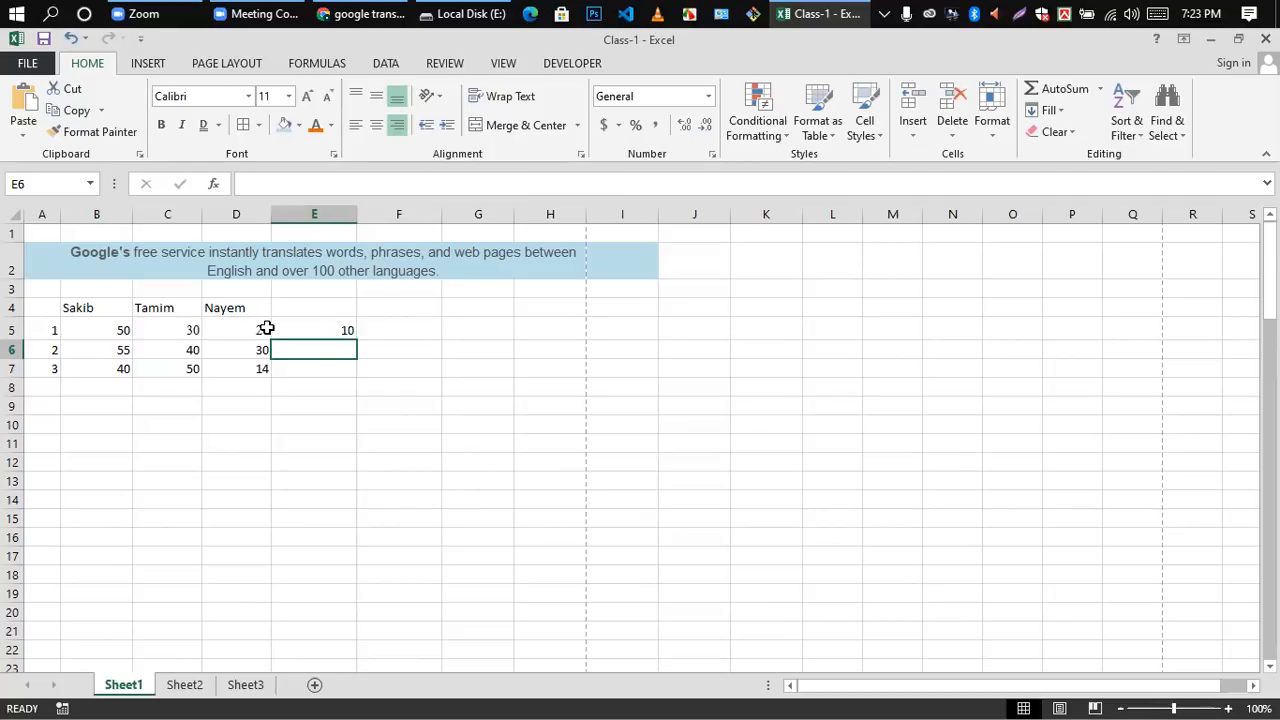
pyautogui.click(348, 334)
pyautogui.moveTo(356, 340); pyautogui.dragTo(355, 378)
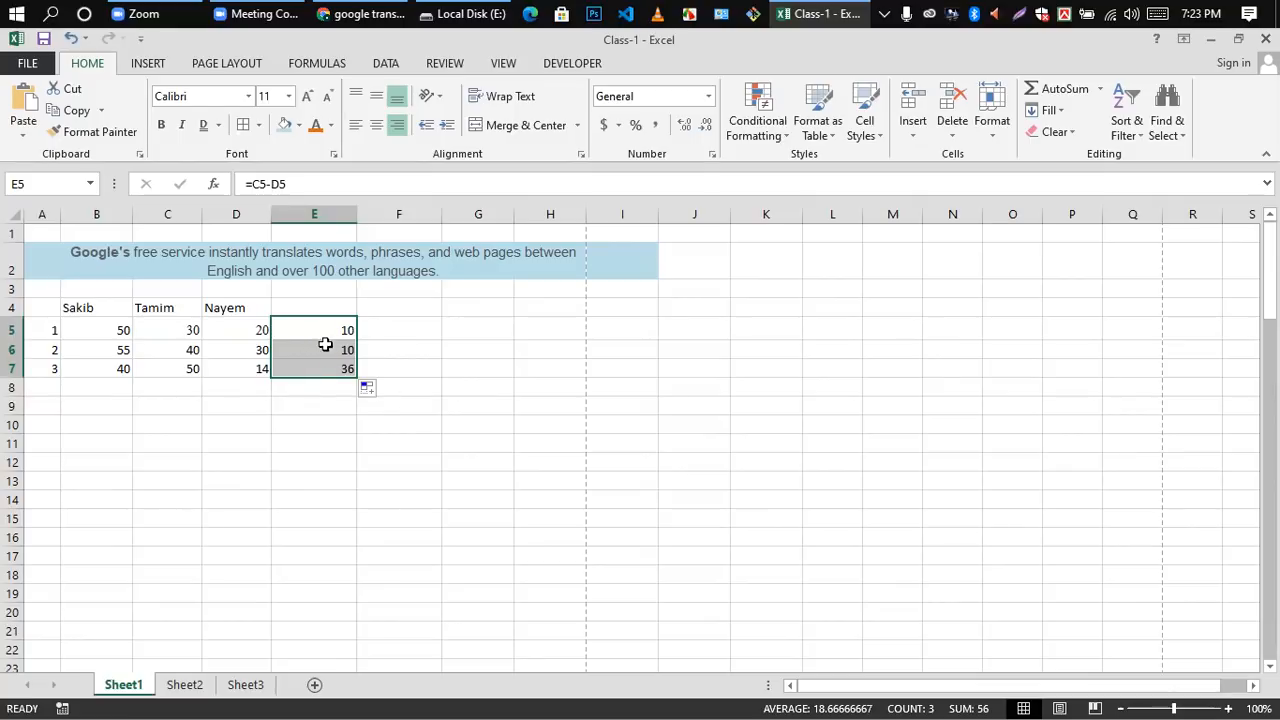
# Step: Clear the subtraction formulas from cells E5 to E7
pyautogui.moveTo(337, 331); pyautogui.dragTo(343, 362)
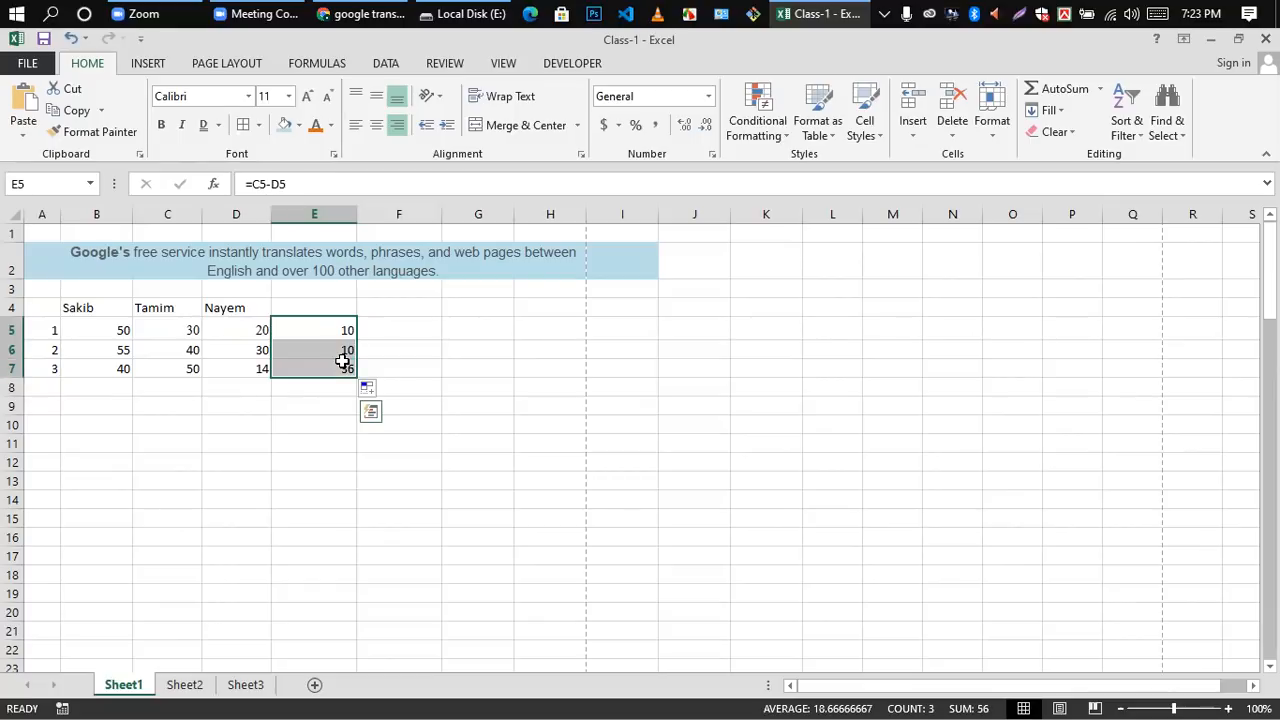
pyautogui.press('Delete')
pyautogui.click(346, 408)
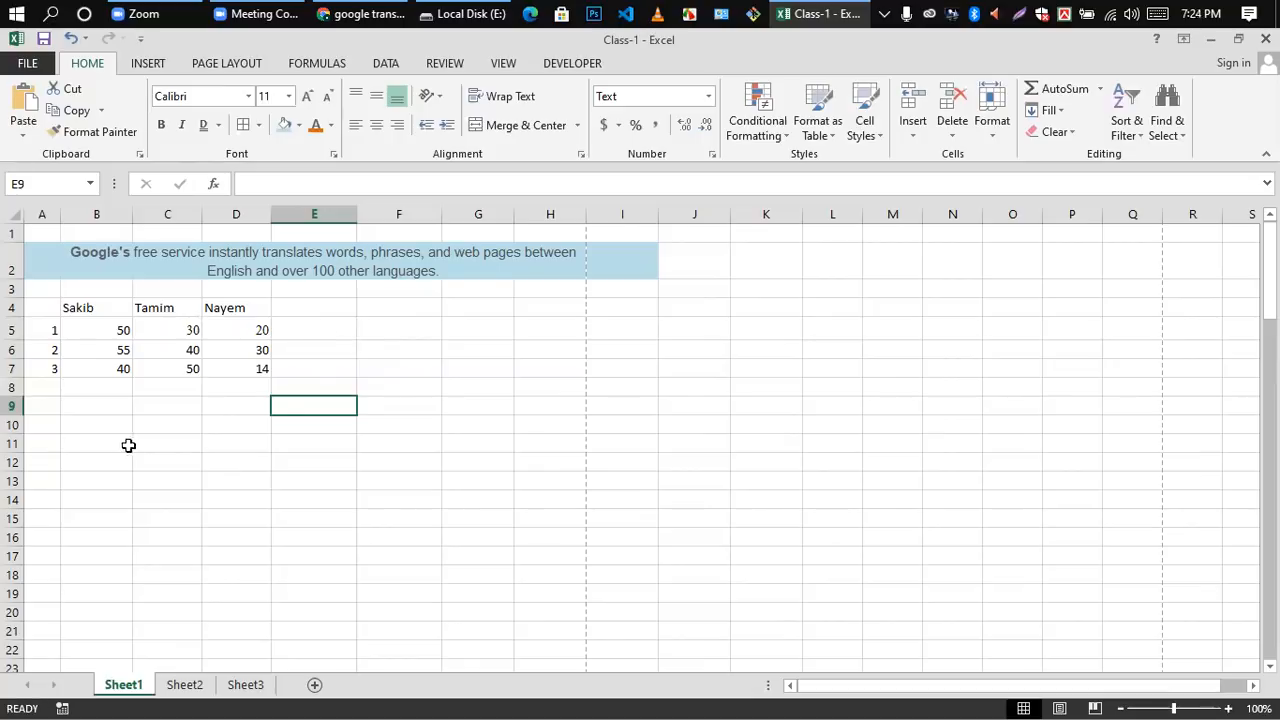
# Step: Enter the multiplication formula =C5*2 in cell E5 and AutoFill it down to E7
pyautogui.click(316, 332)
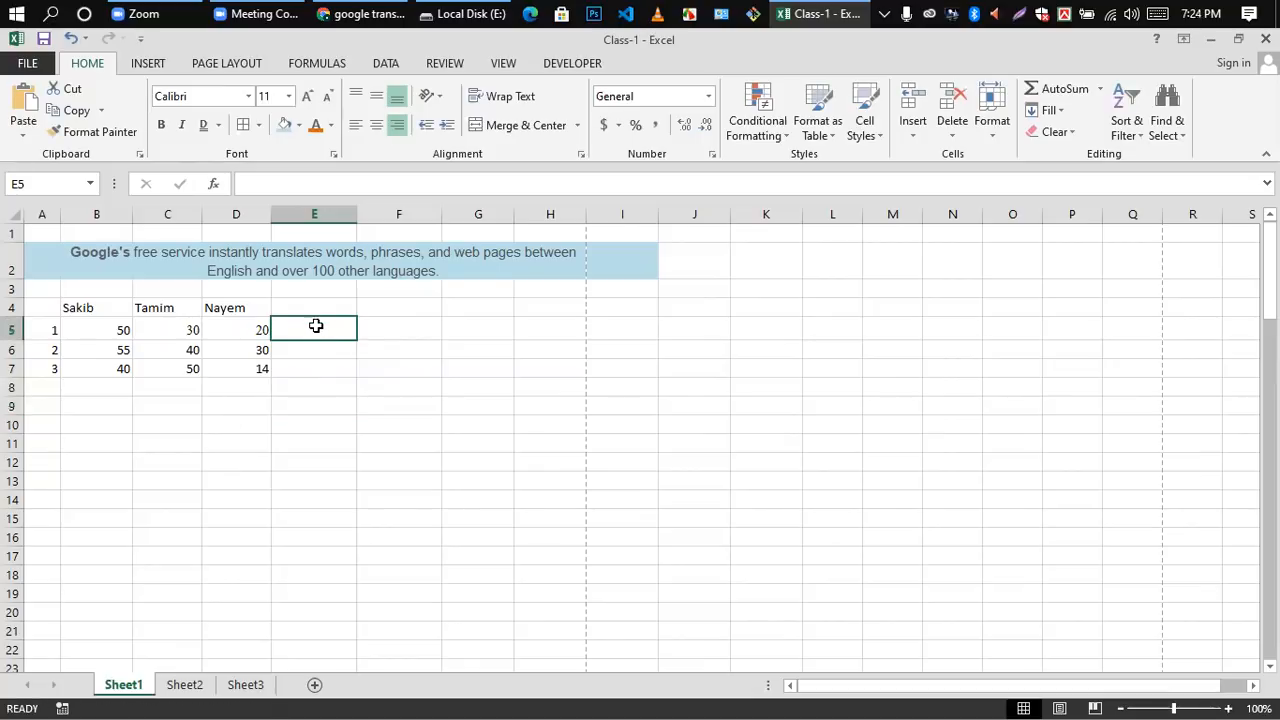
pyautogui.doubleClick(313, 328)
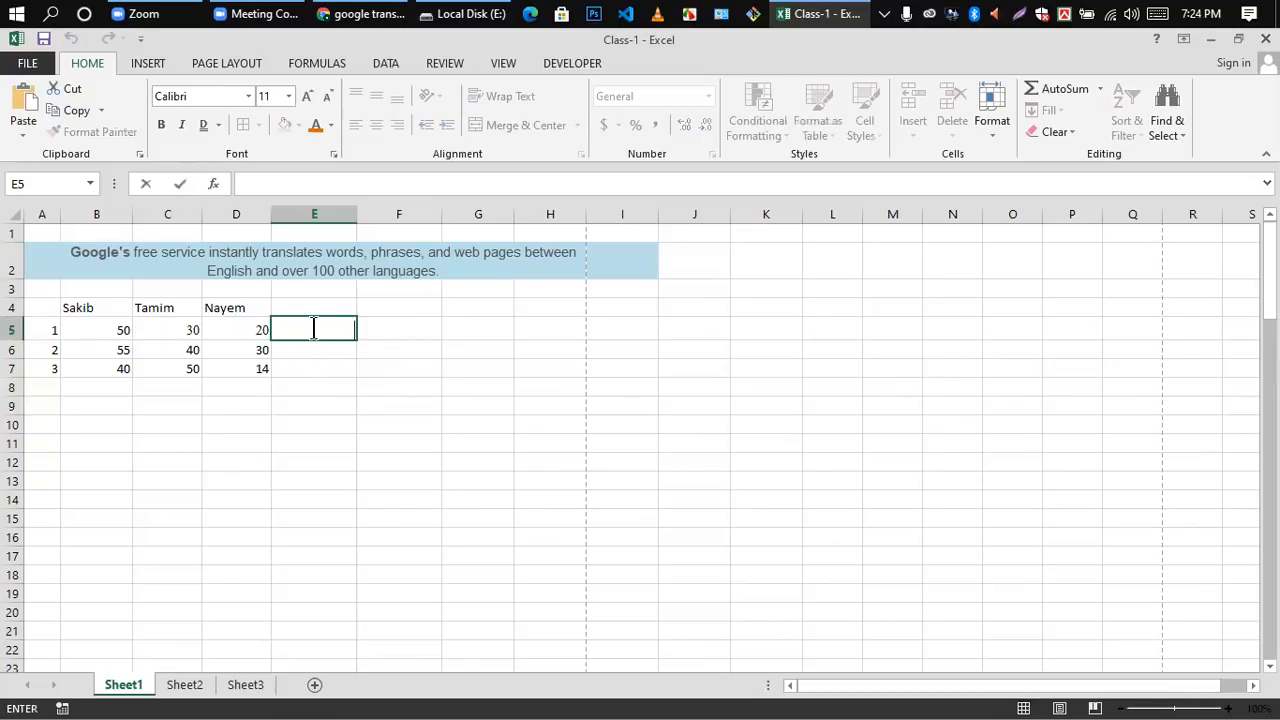
pyautogui.write('=')
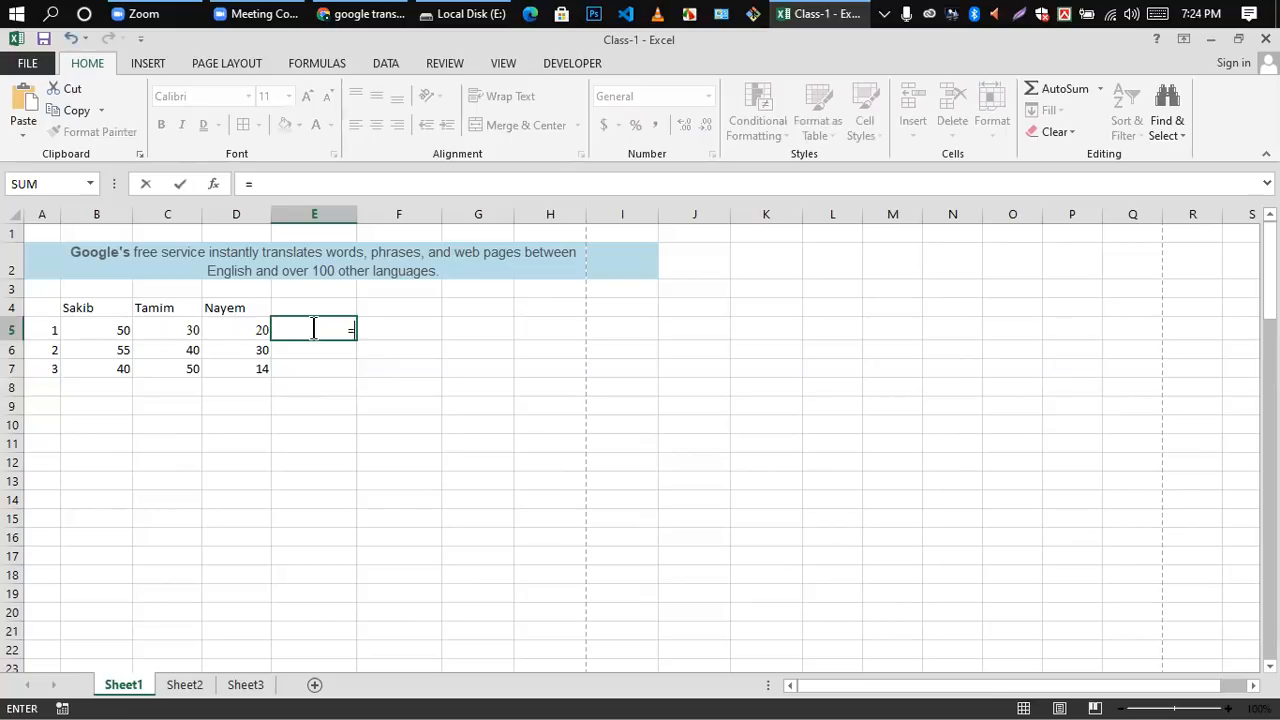
pyautogui.click(191, 330)
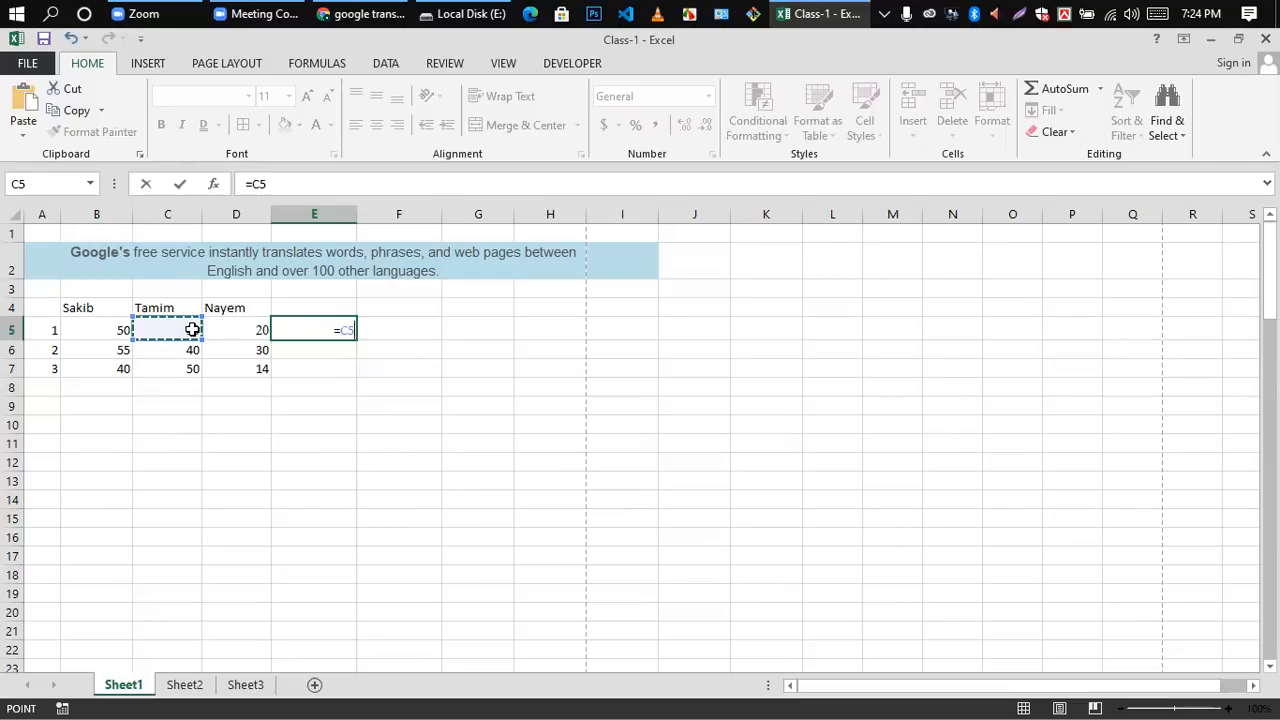
pyautogui.write('*')
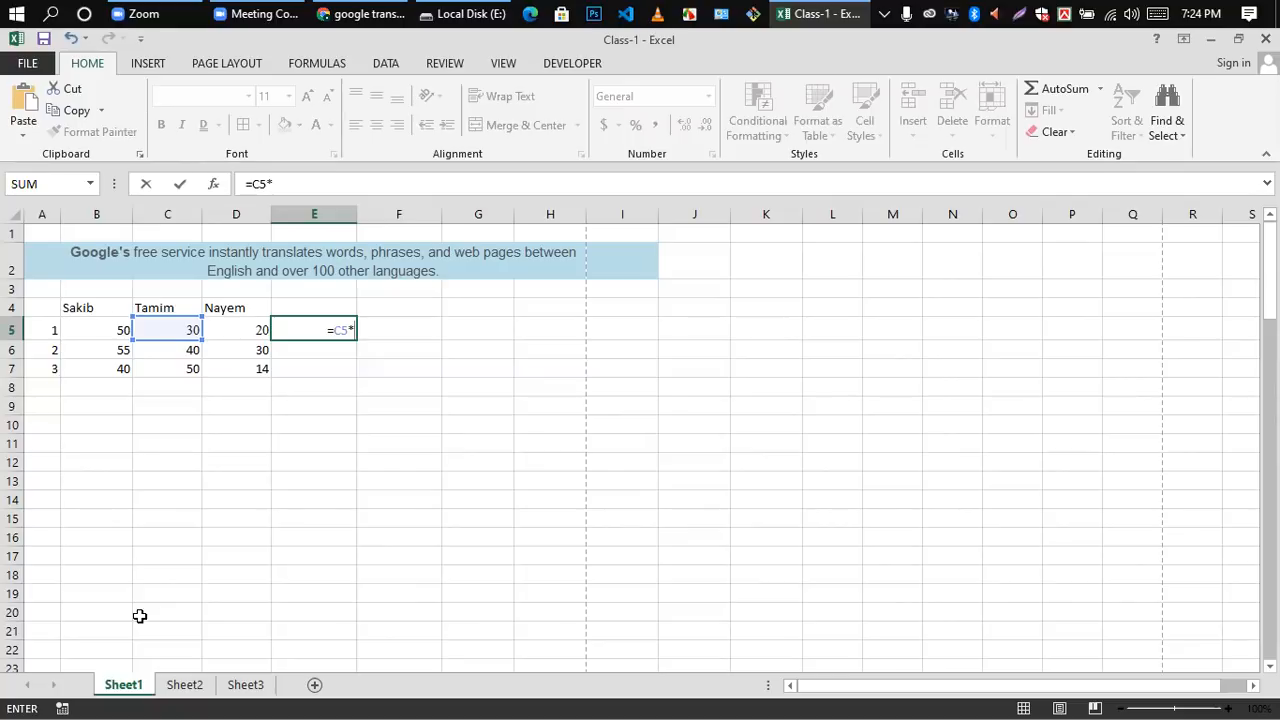
pyautogui.write('2')
pyautogui.press('Return')
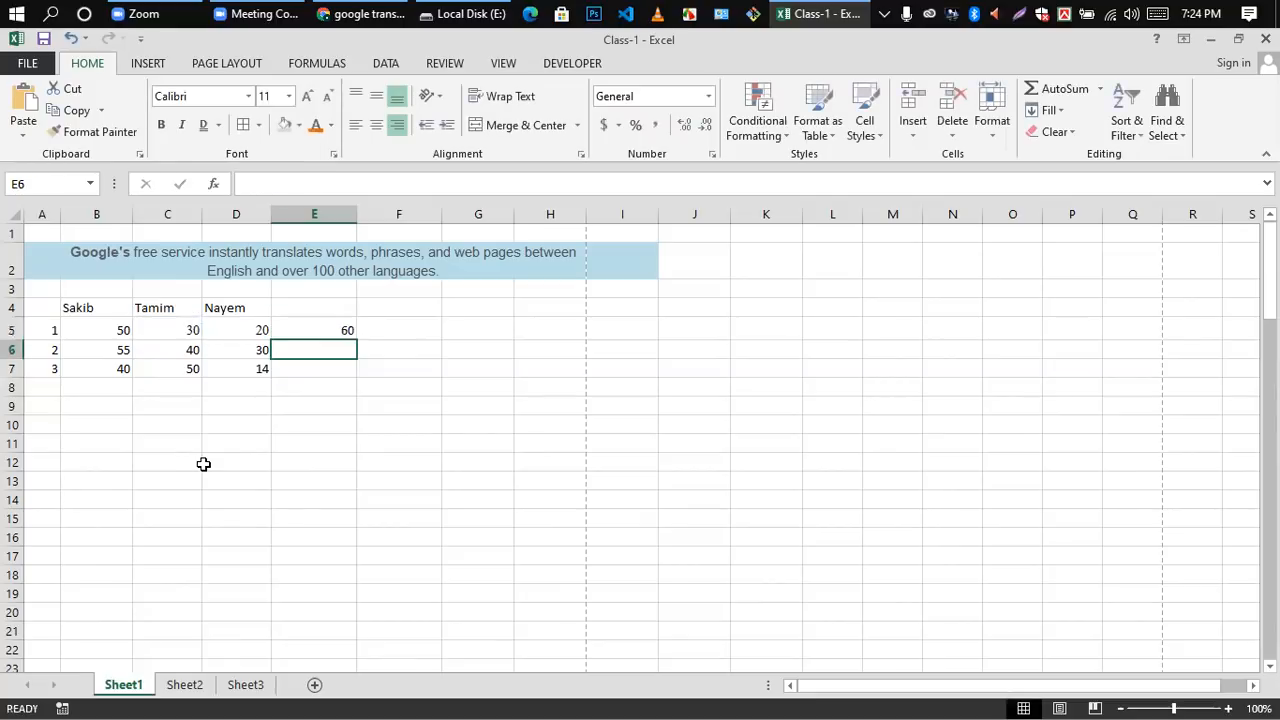
pyautogui.click(349, 329)
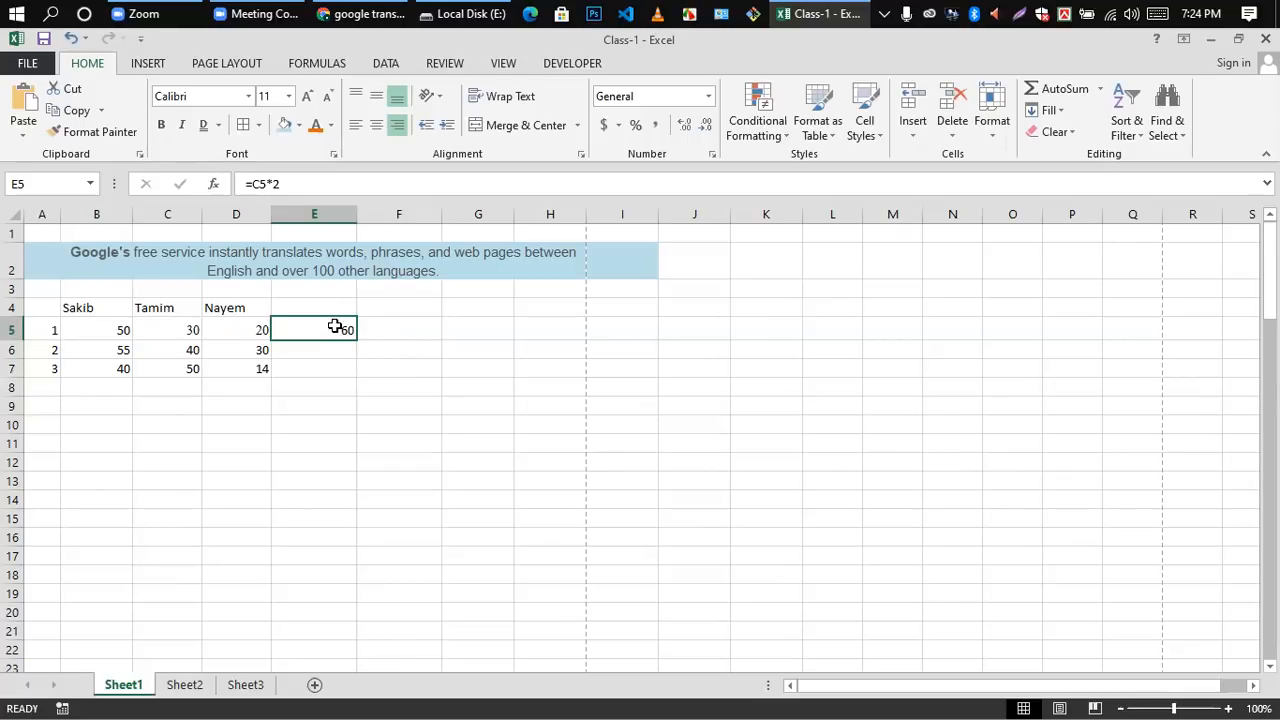
pyautogui.moveTo(356, 341); pyautogui.dragTo(356, 375)
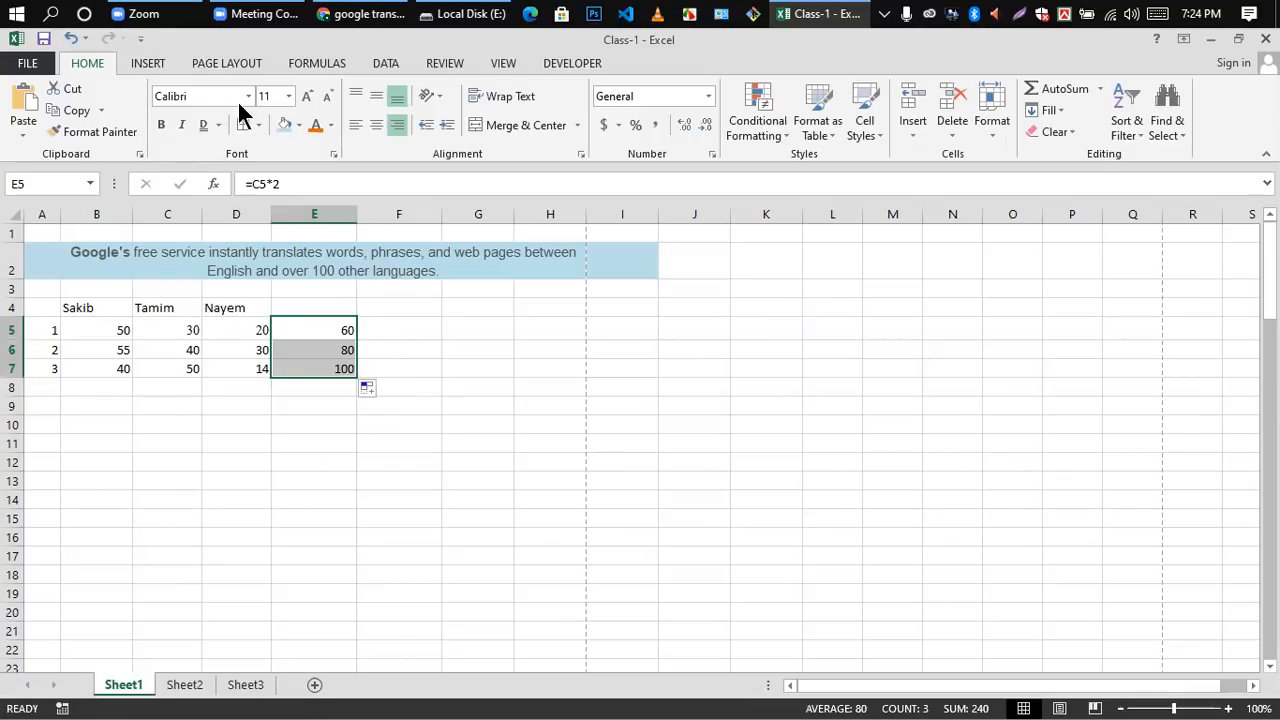
# Step: Clear the multiplication formulas from cells E5 to E7
pyautogui.moveTo(334, 337); pyautogui.dragTo(345, 366)
pyautogui.press('Delete')
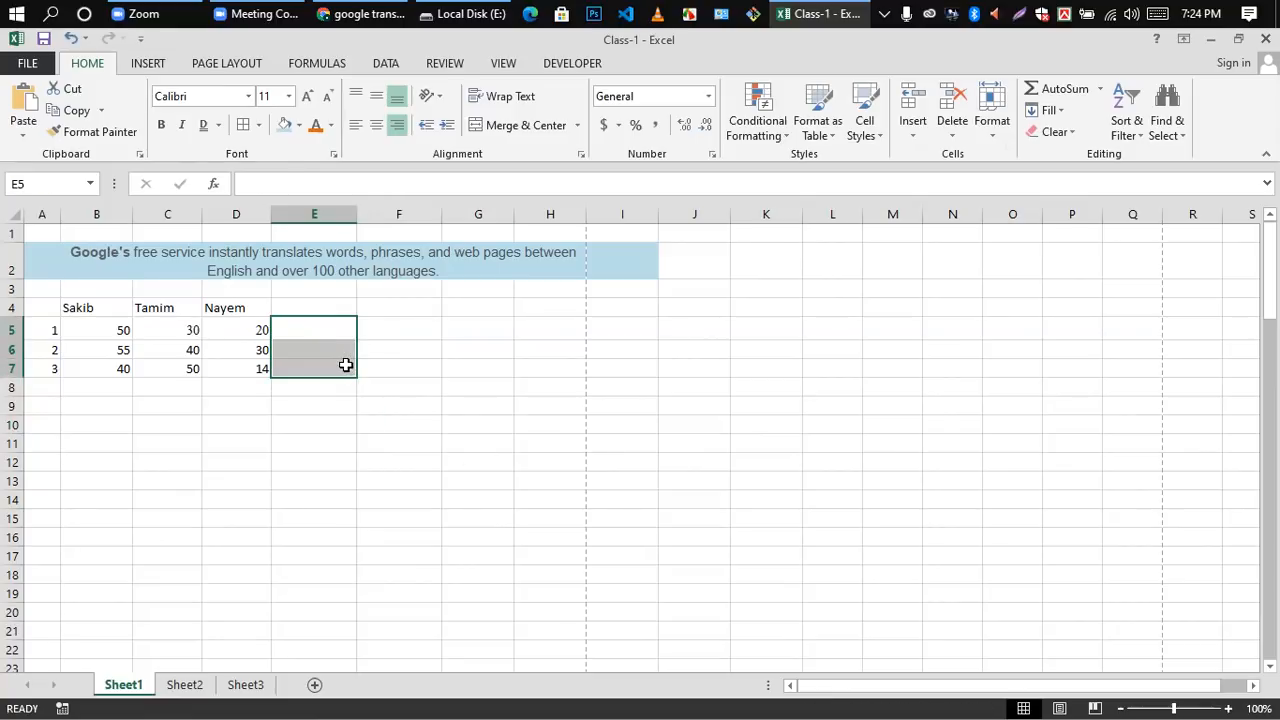
pyautogui.click(438, 372)
# Step: Enter the division formula =C5/2 in cell E5
pyautogui.doubleClick(297, 328)
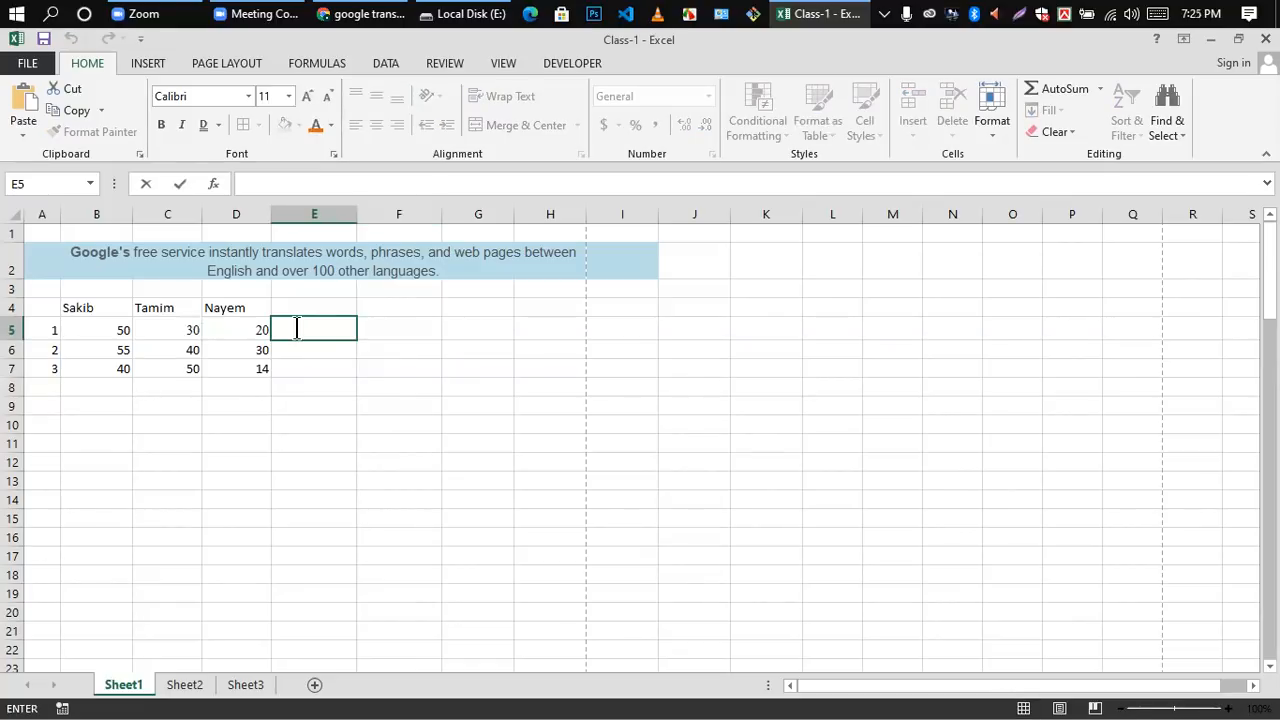
pyautogui.click(355, 458)
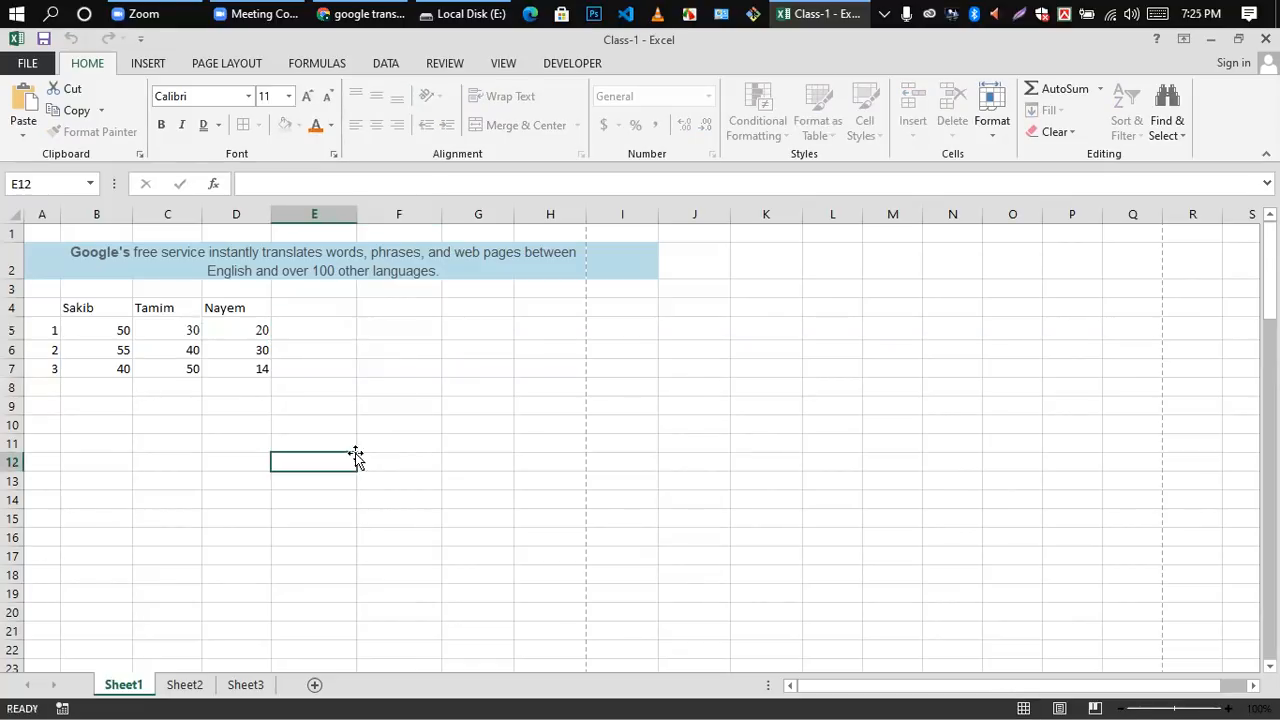
pyautogui.doubleClick(314, 332)
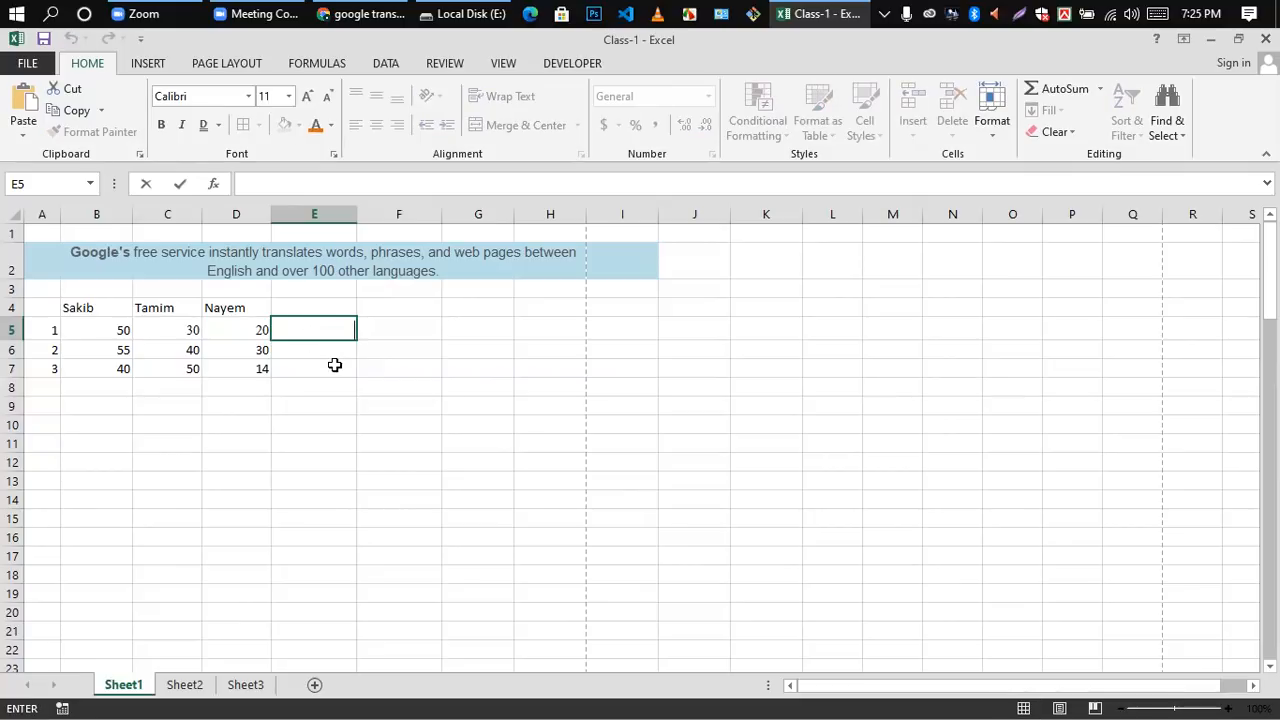
pyautogui.write('=')
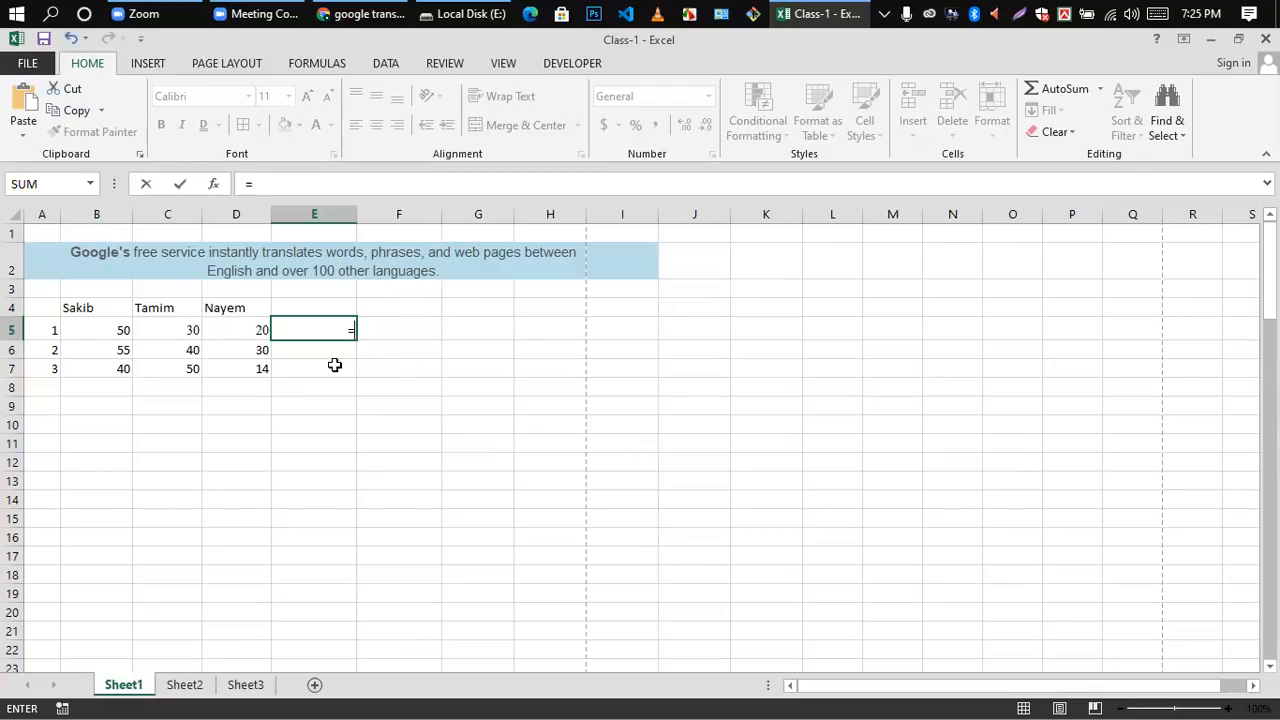
pyautogui.click(189, 328)
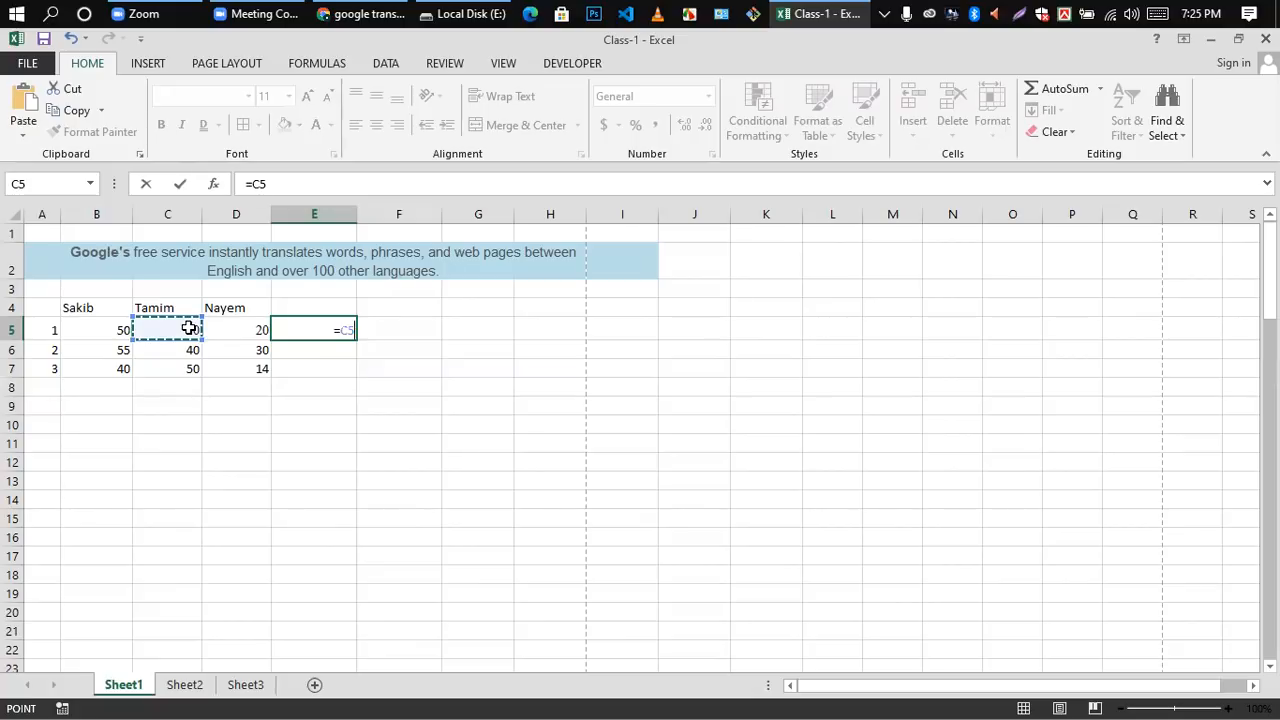
pyautogui.write('/')
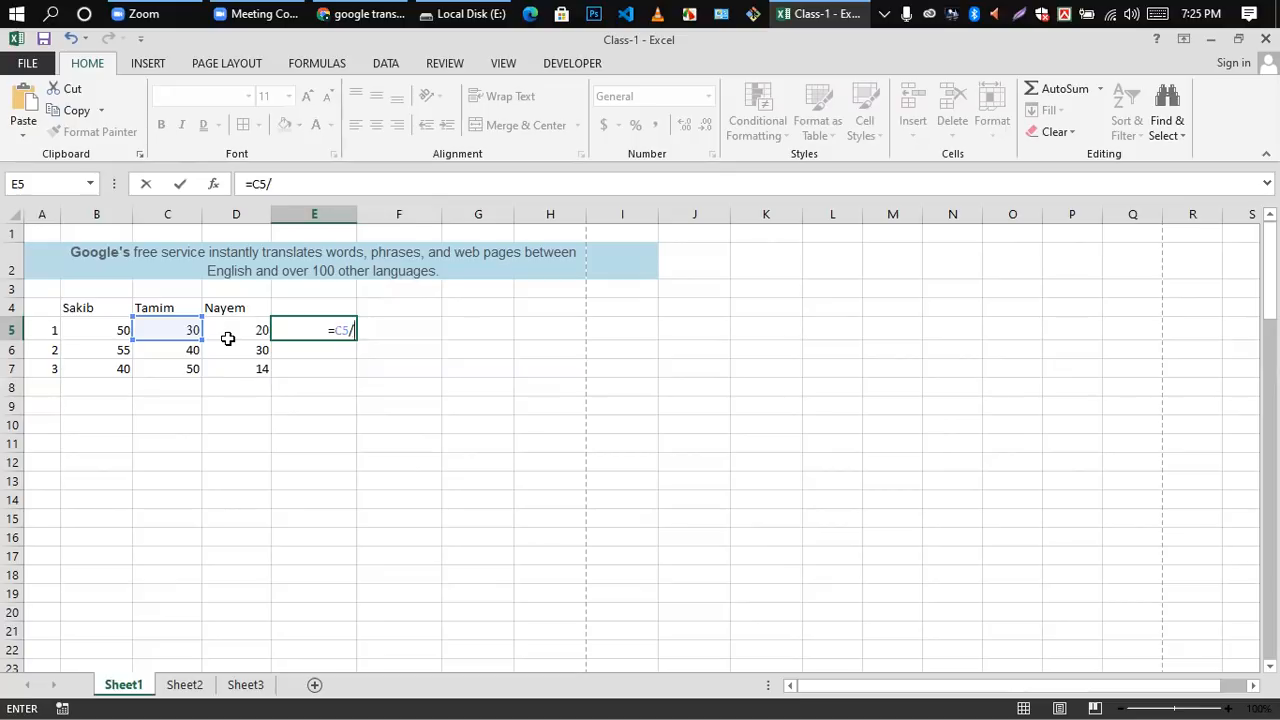
pyautogui.write('2')
pyautogui.press('Return')
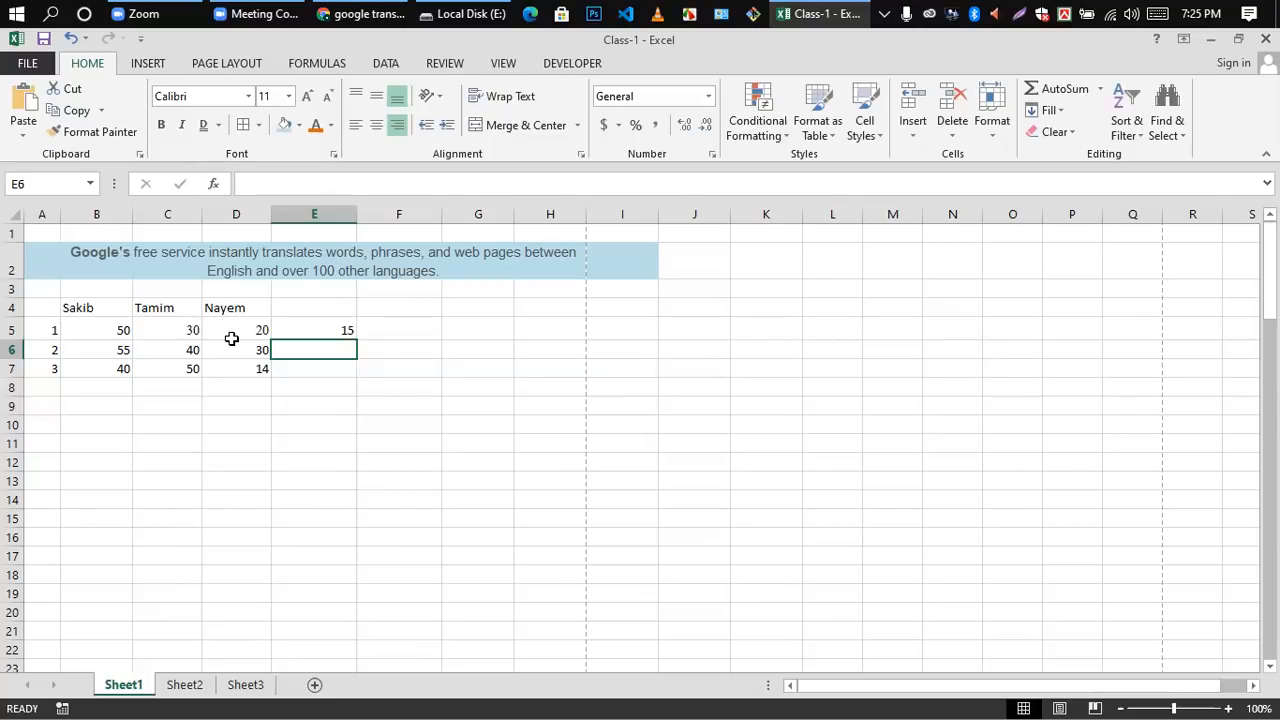
# Step: AutoFill the division formula from cell E5 down to E7
pyautogui.click(337, 330)
pyautogui.click(351, 347)
pyautogui.click(343, 325)
pyautogui.moveTo(356, 341); pyautogui.dragTo(357, 376)
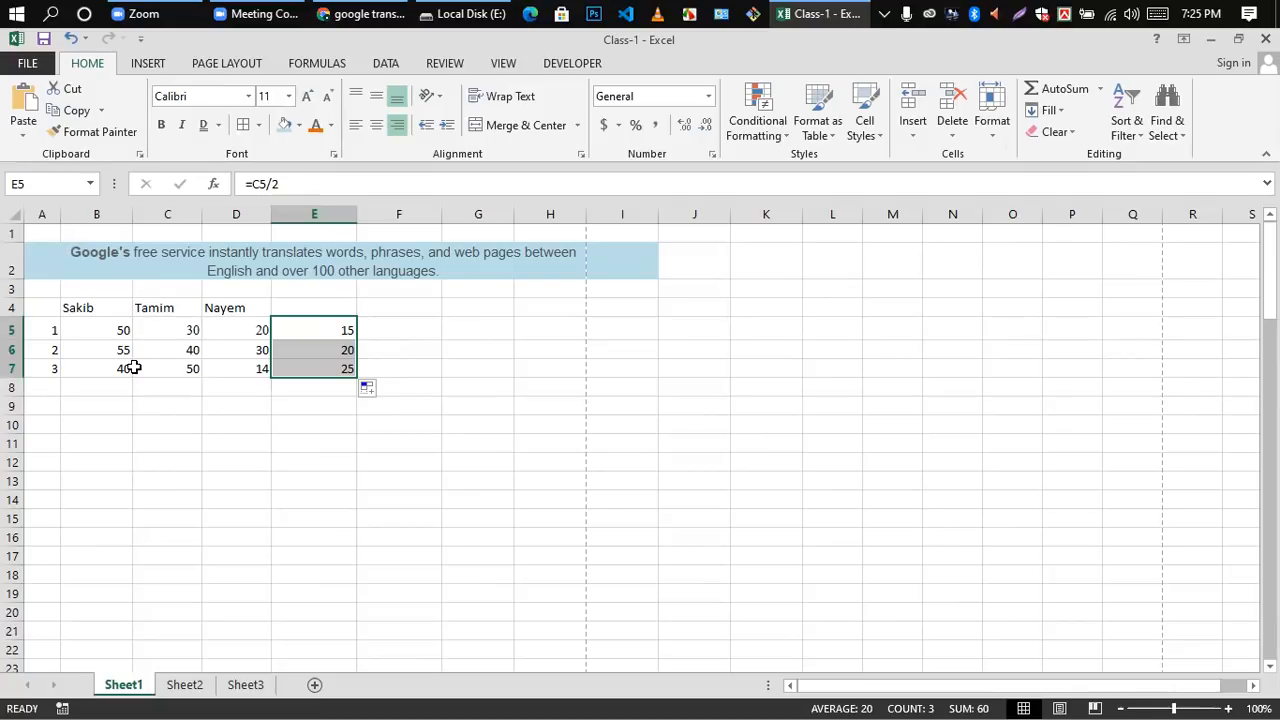
# Step: Clear the division formulas from cells E5 to E7 and dismiss the Windows licence notice
pyautogui.click(146, 449)
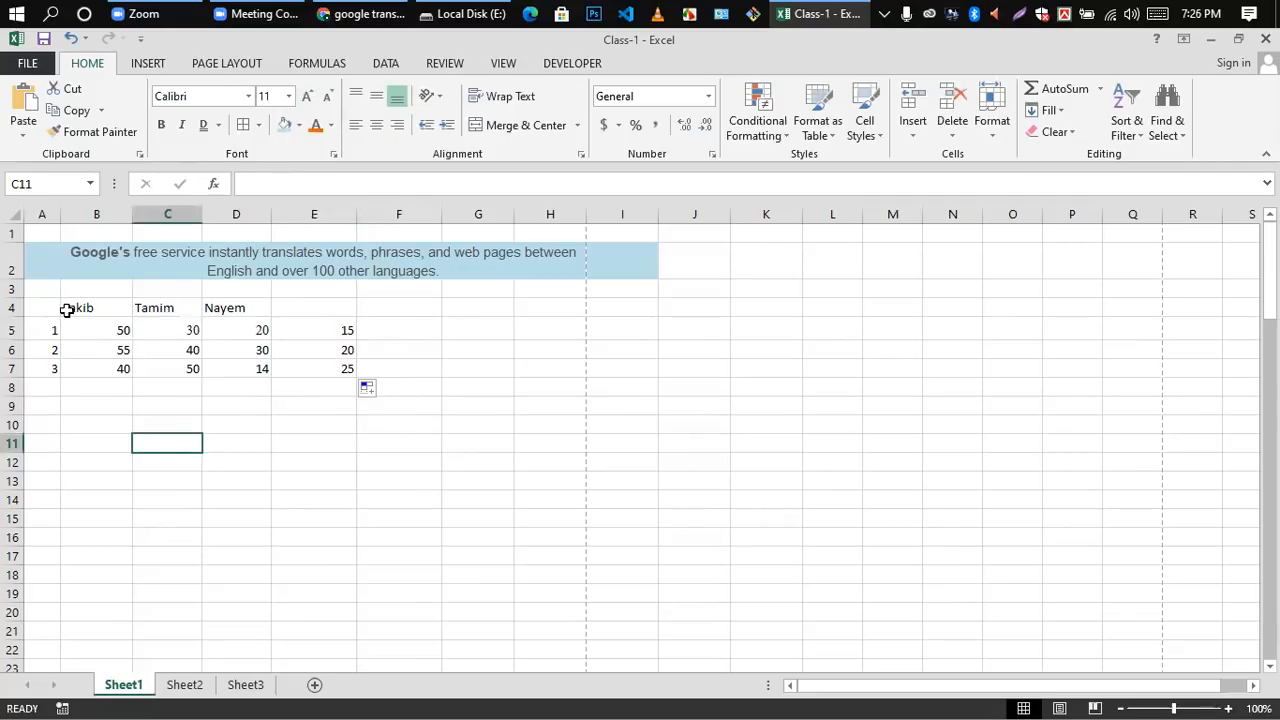
pyautogui.moveTo(350, 331); pyautogui.dragTo(335, 366)
pyautogui.press('Delete')
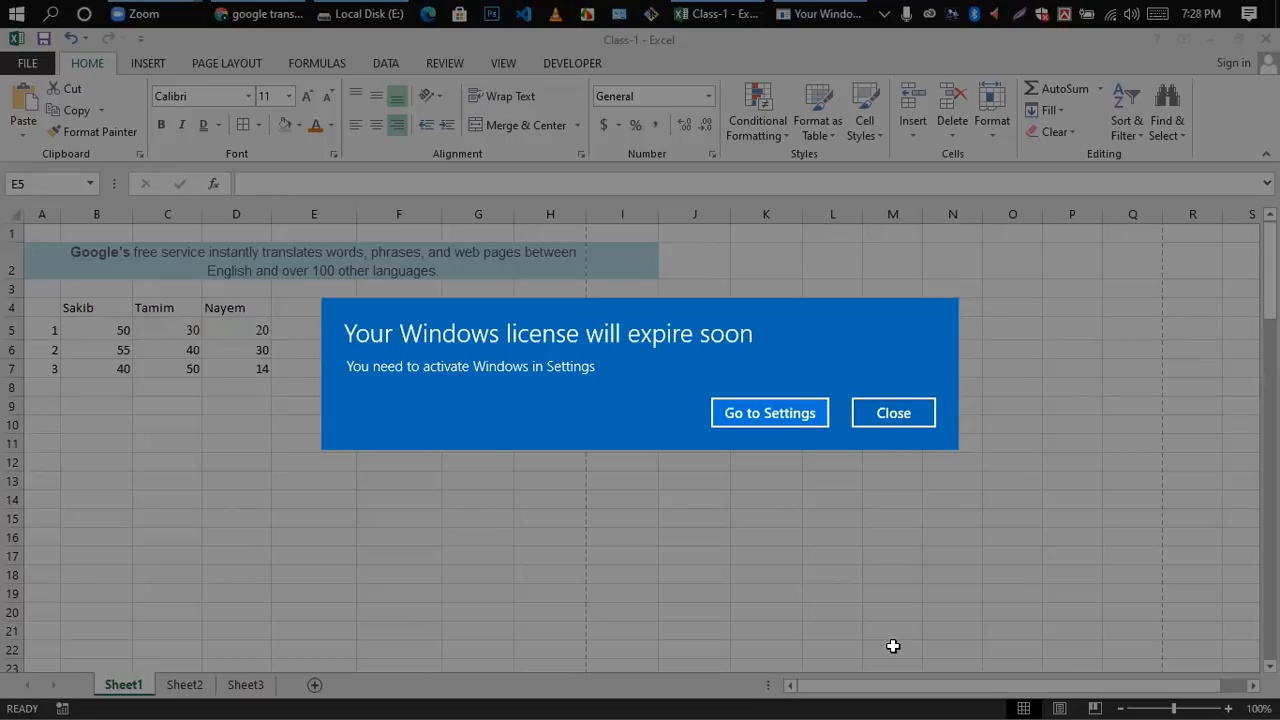
pyautogui.click(899, 422)
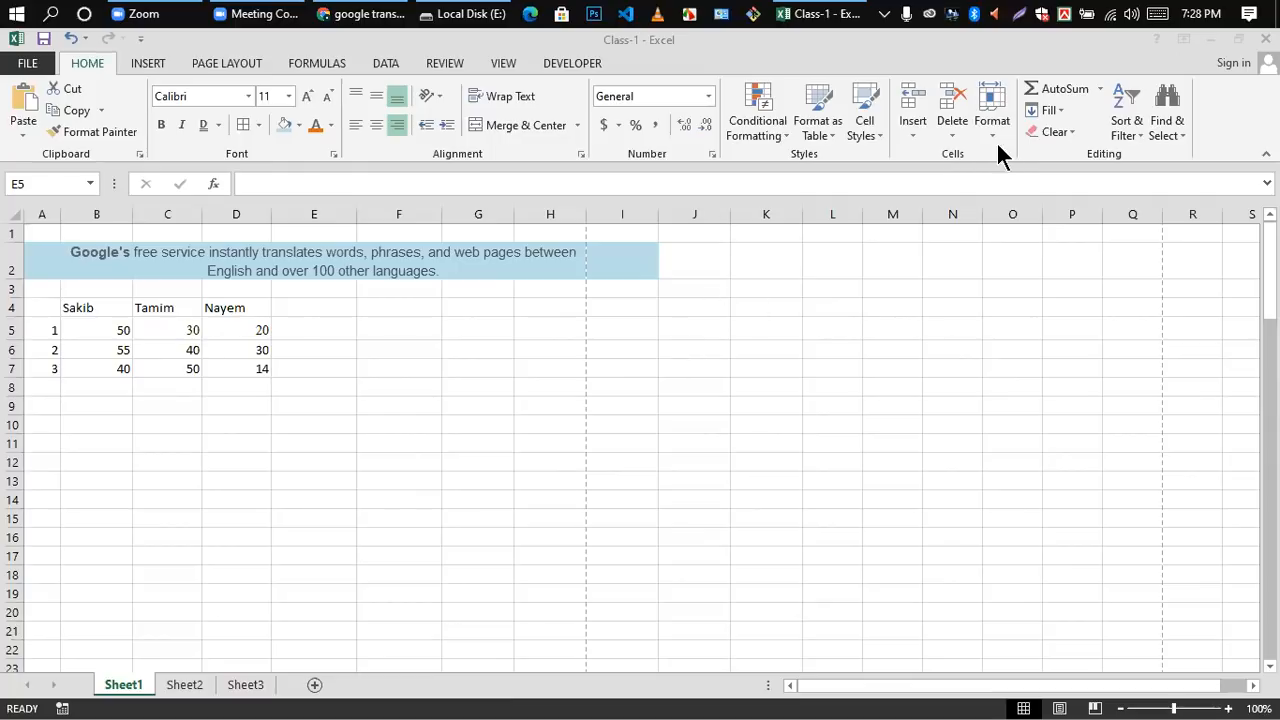
pyautogui.click(1058, 98)
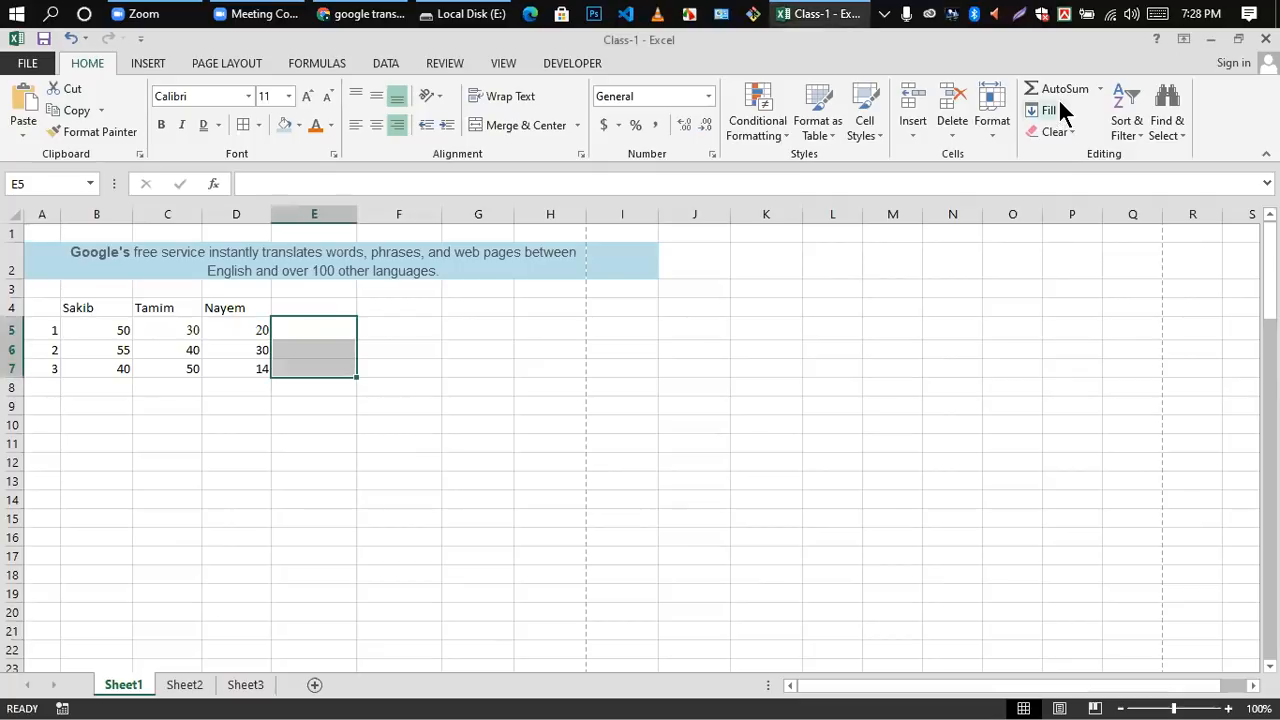
pyautogui.click(663, 505)
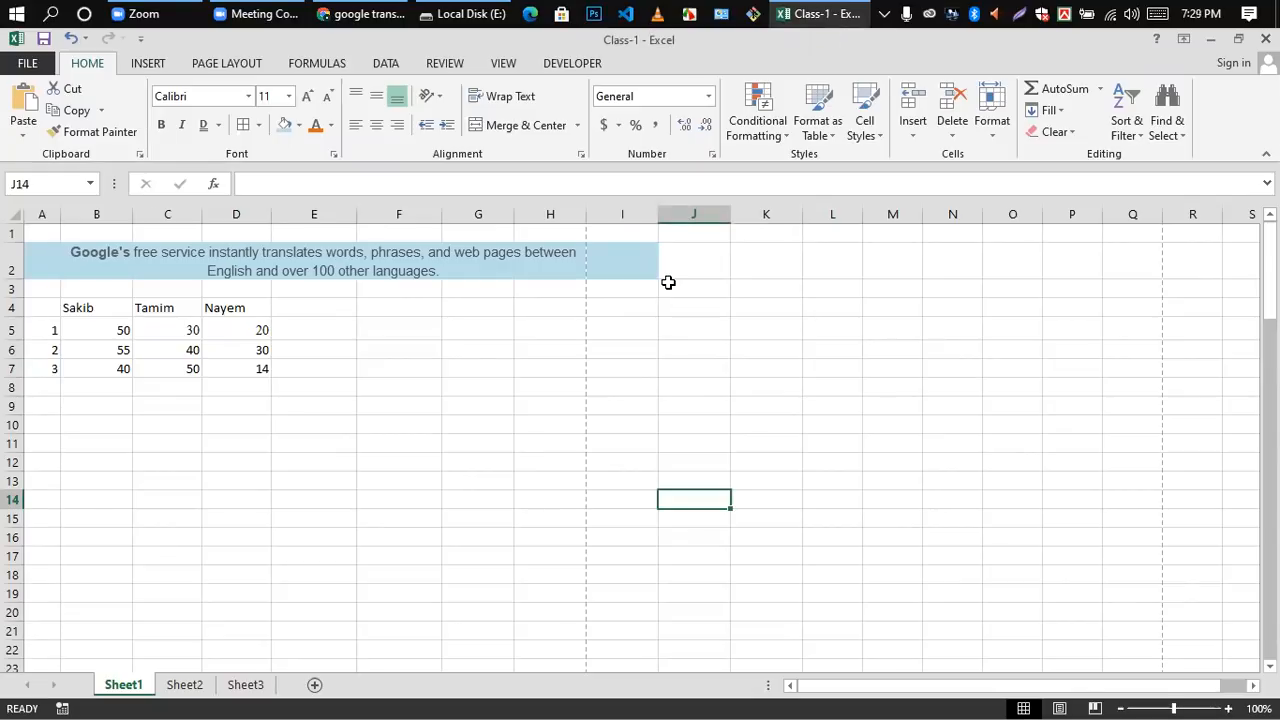
pyautogui.click(147, 64)
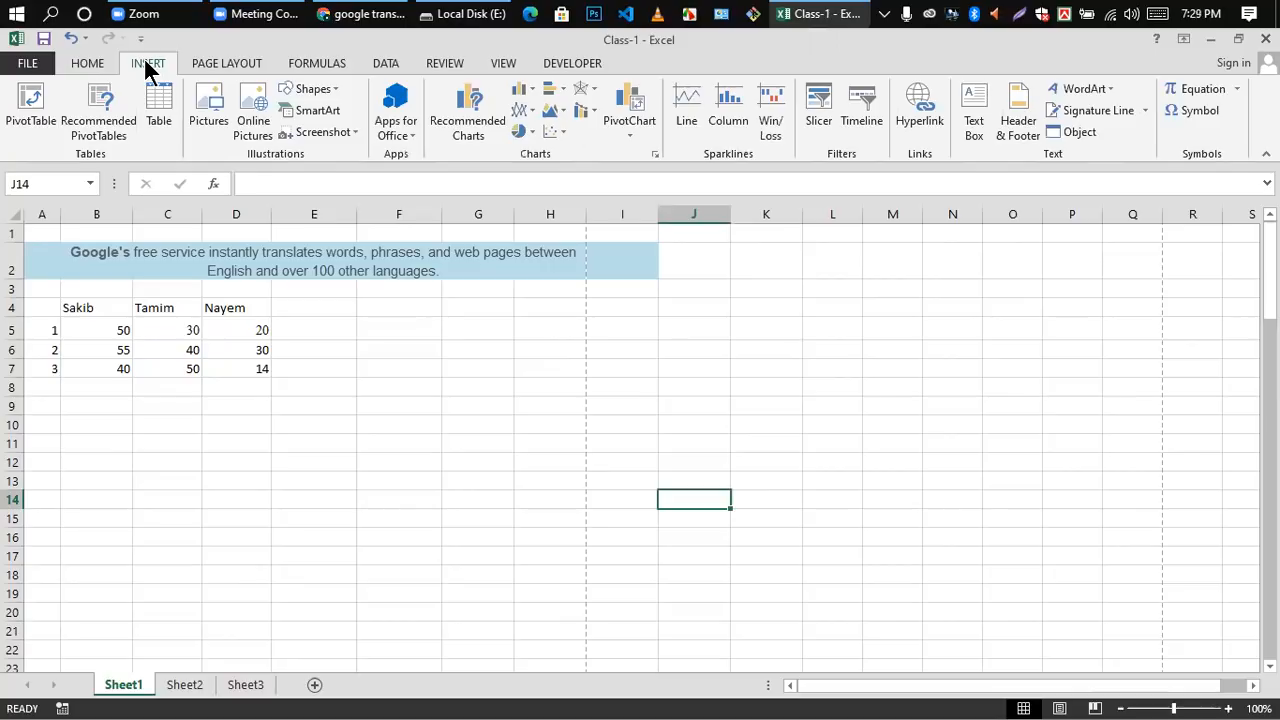
pyautogui.click(202, 66)
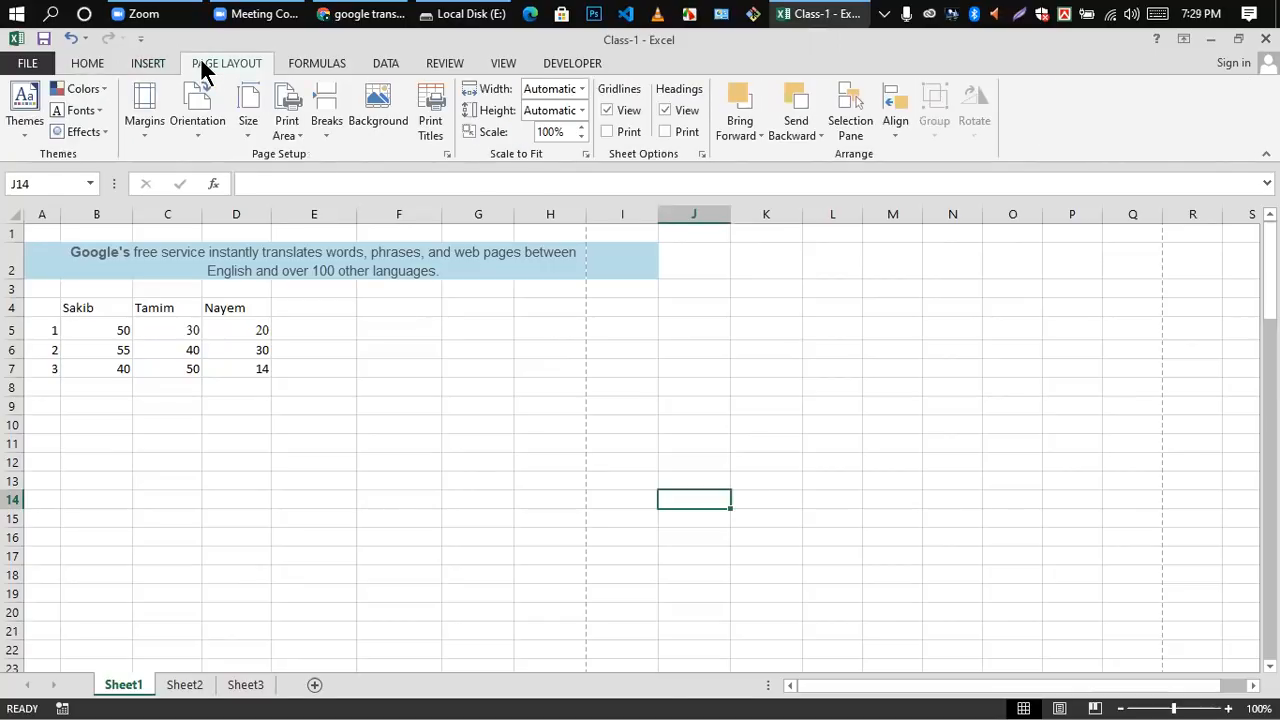
pyautogui.click(145, 66)
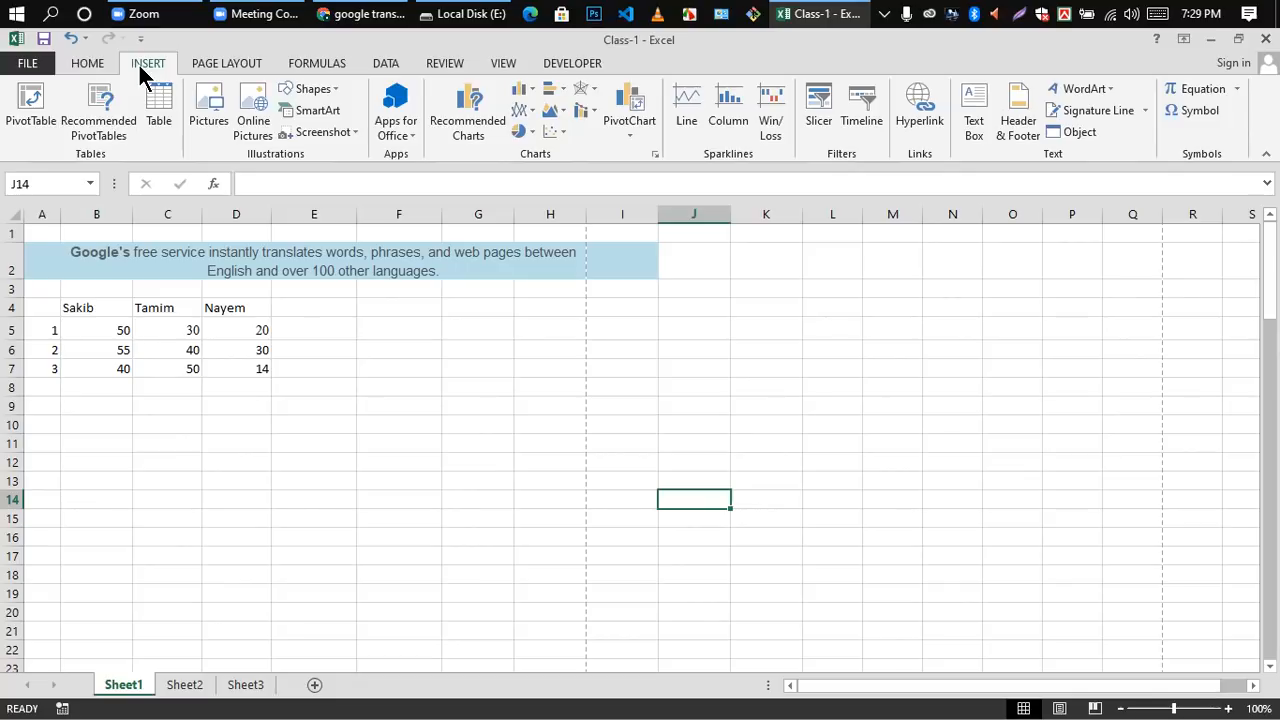
pyautogui.click(207, 66)
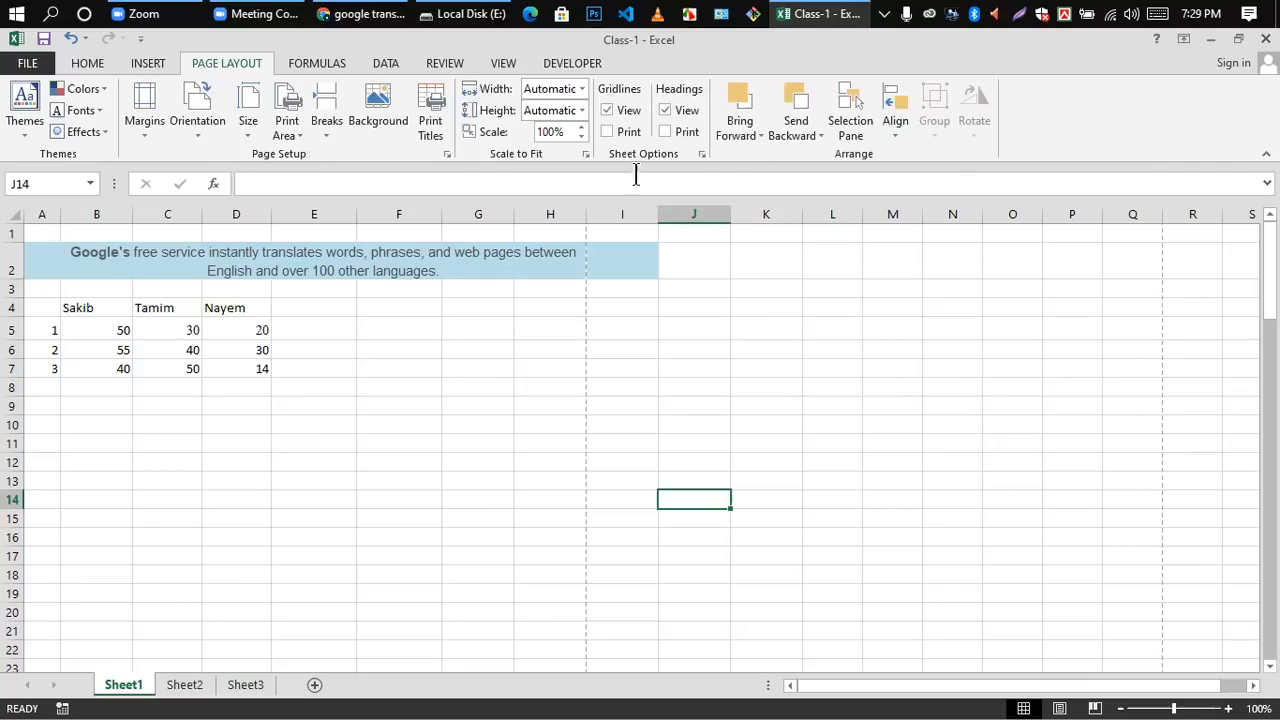
# Step: Clear the sample table's numbers from cells A5 to D8, keeping the header names in row 4
pyautogui.scroll(-4, 949, 443)
pyautogui.scroll(4, 857, 363)
pyautogui.moveTo(56, 332); pyautogui.dragTo(252, 382)
pyautogui.press('Delete')
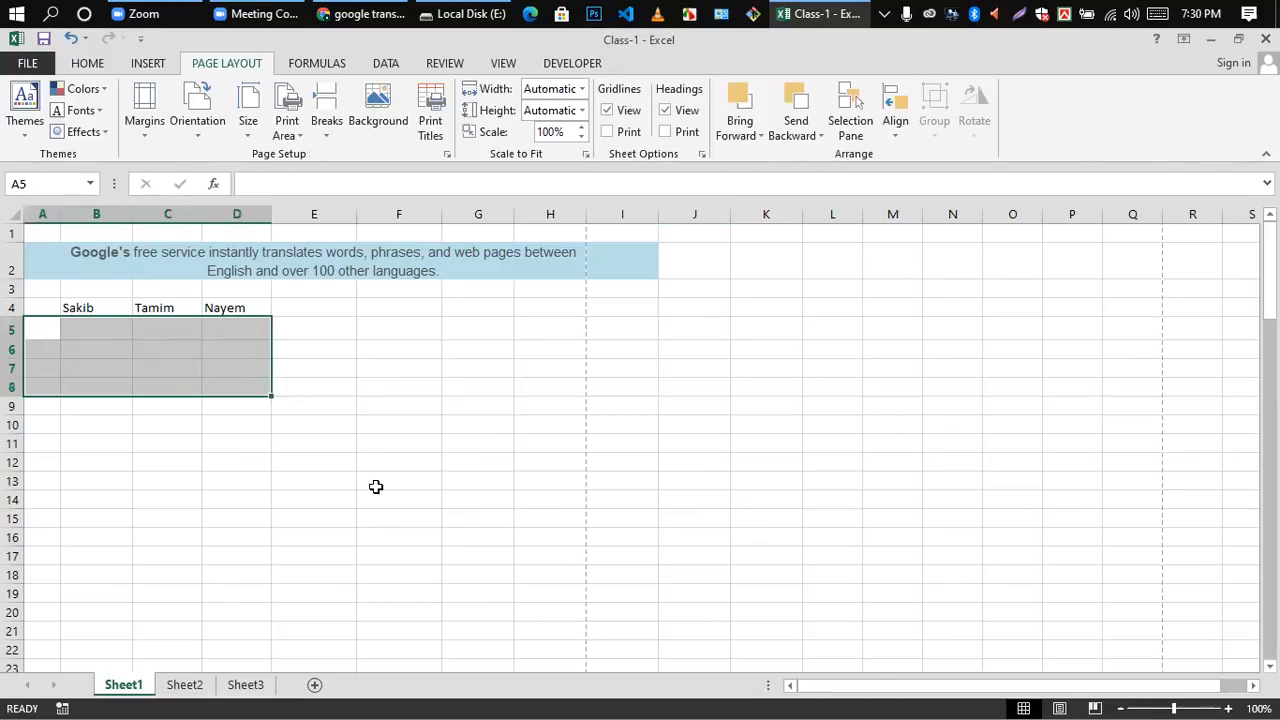
# Step: Apply the Office theme to the workbook
pyautogui.click(415, 498)
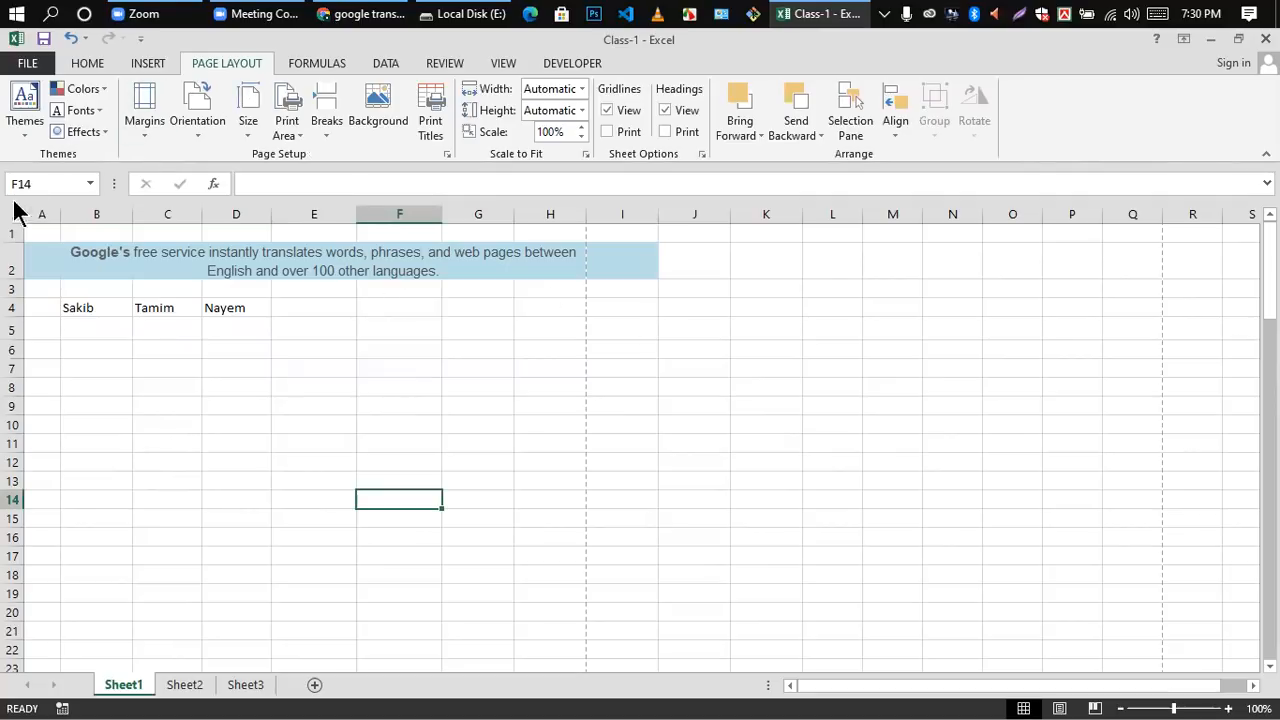
pyautogui.click(24, 132)
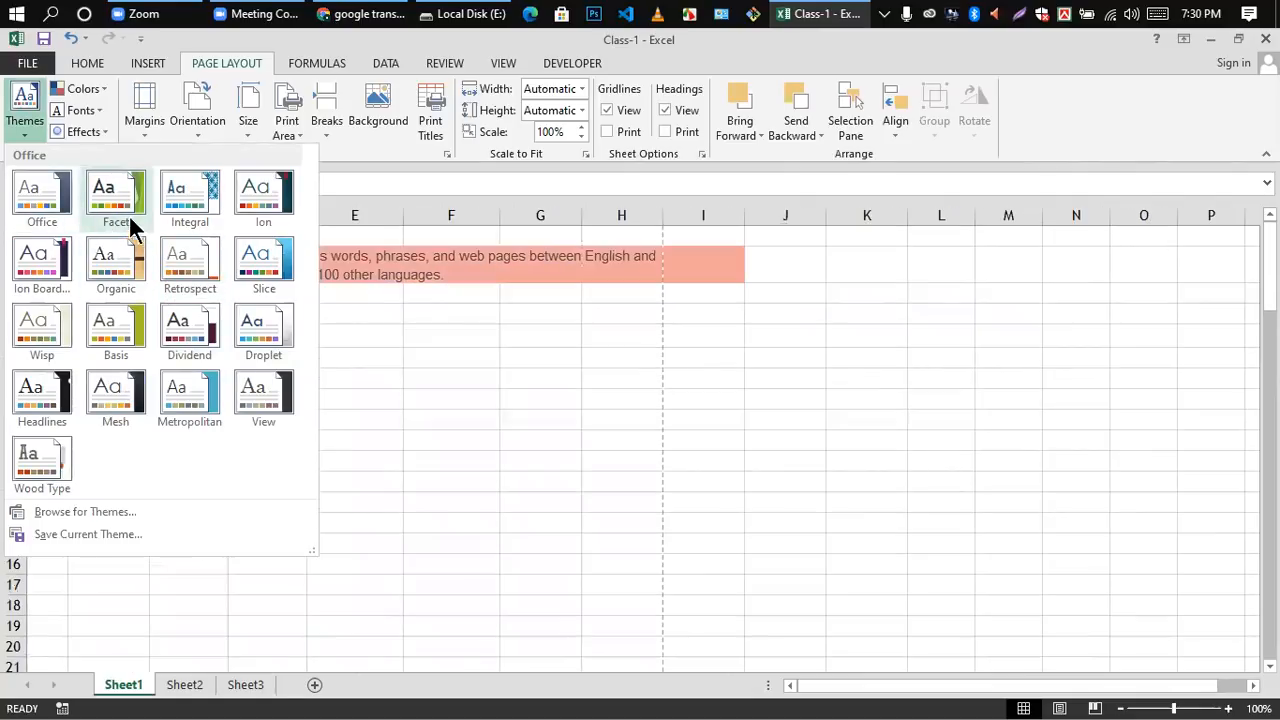
pyautogui.click(45, 197)
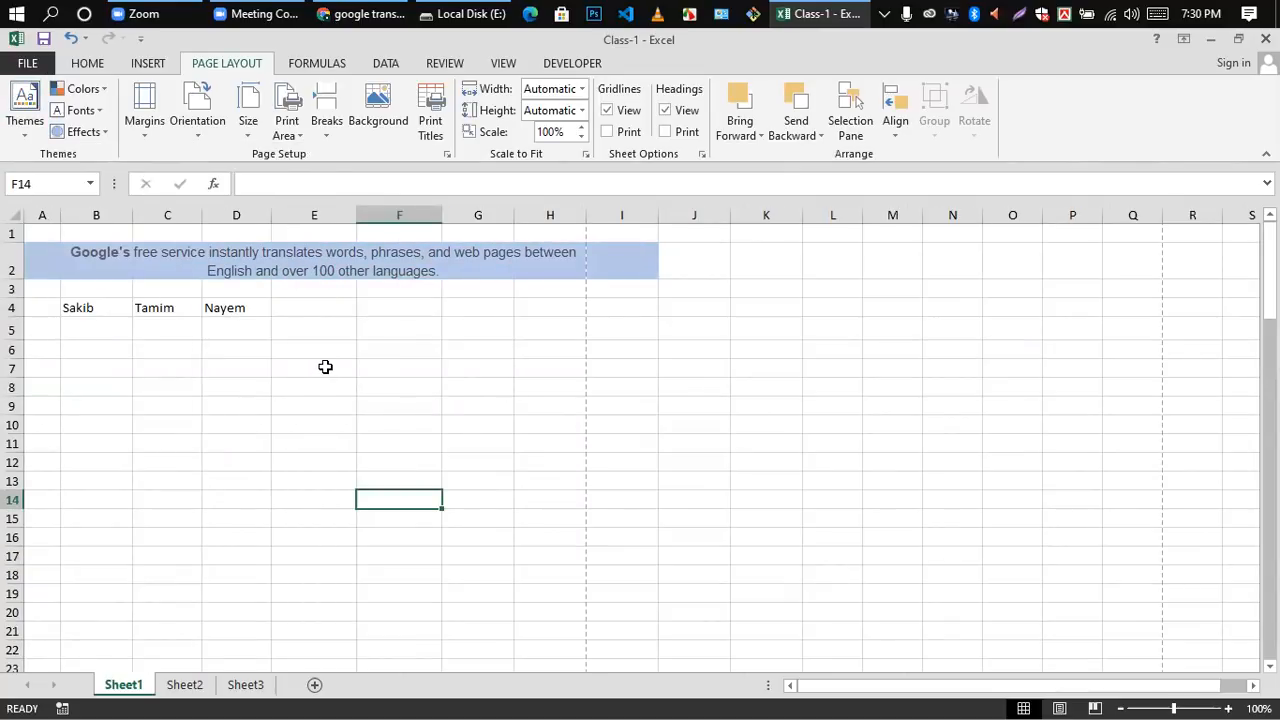
# Step: Look through the available theme colours, theme fonts and theme effects without choosing one
pyautogui.scroll(-5, 326, 366)
pyautogui.scroll(5, 346, 414)
pyautogui.click(102, 87)
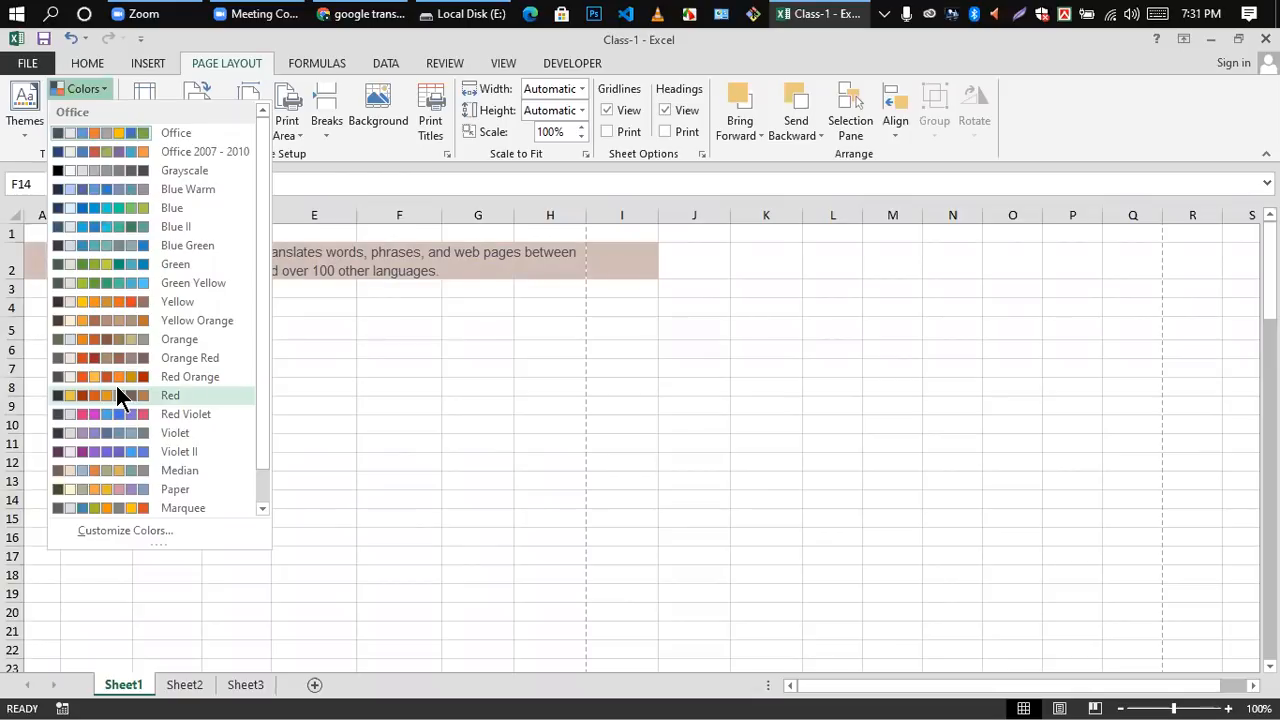
pyautogui.click(363, 323)
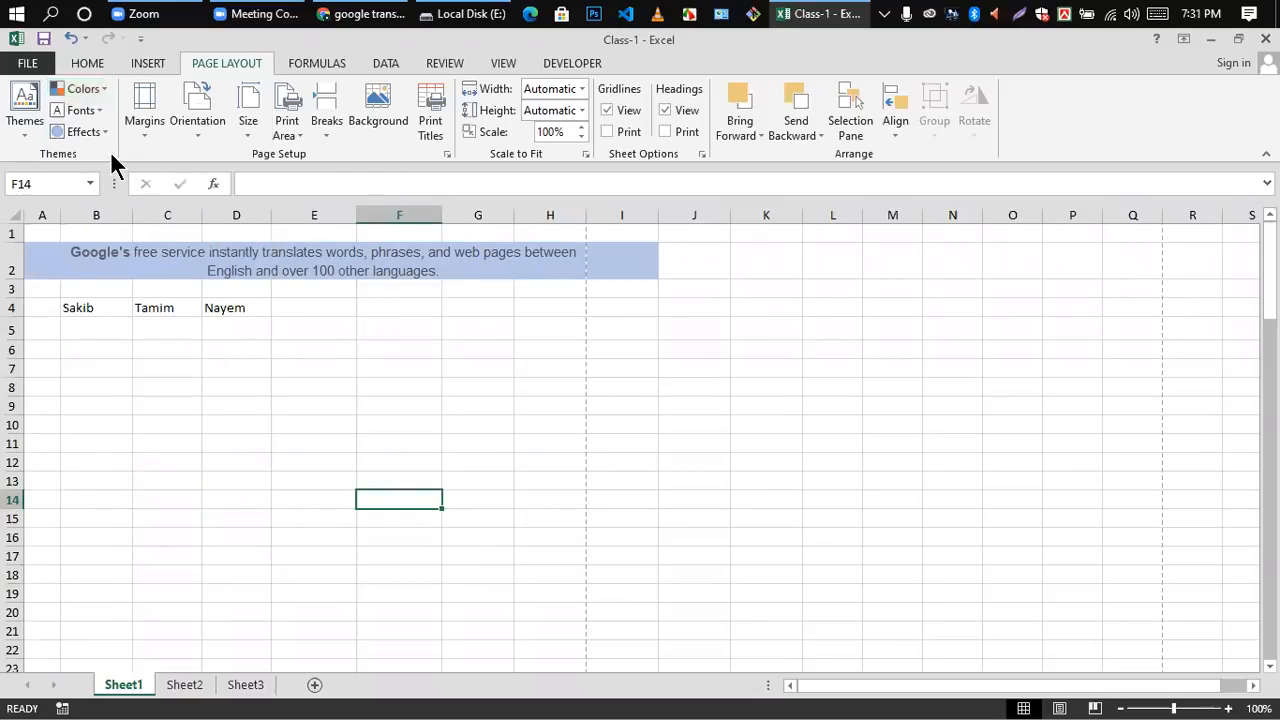
pyautogui.click(100, 110)
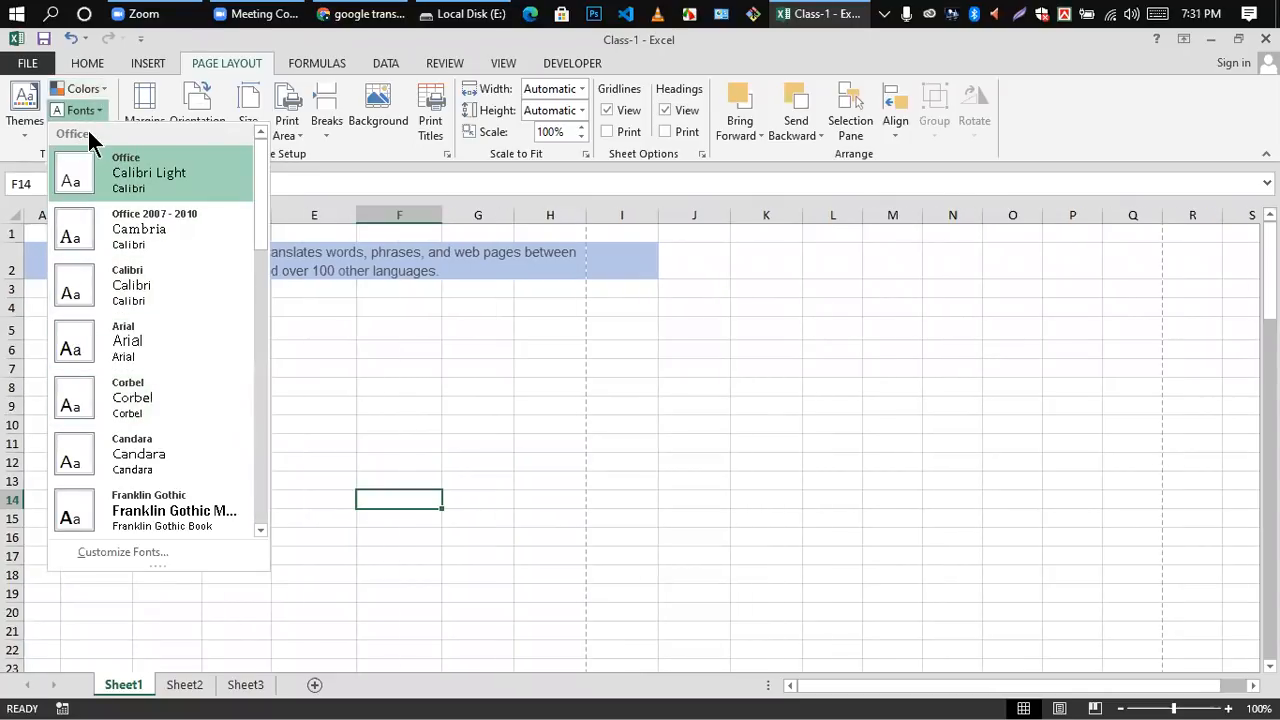
pyautogui.click(356, 420)
pyautogui.click(107, 127)
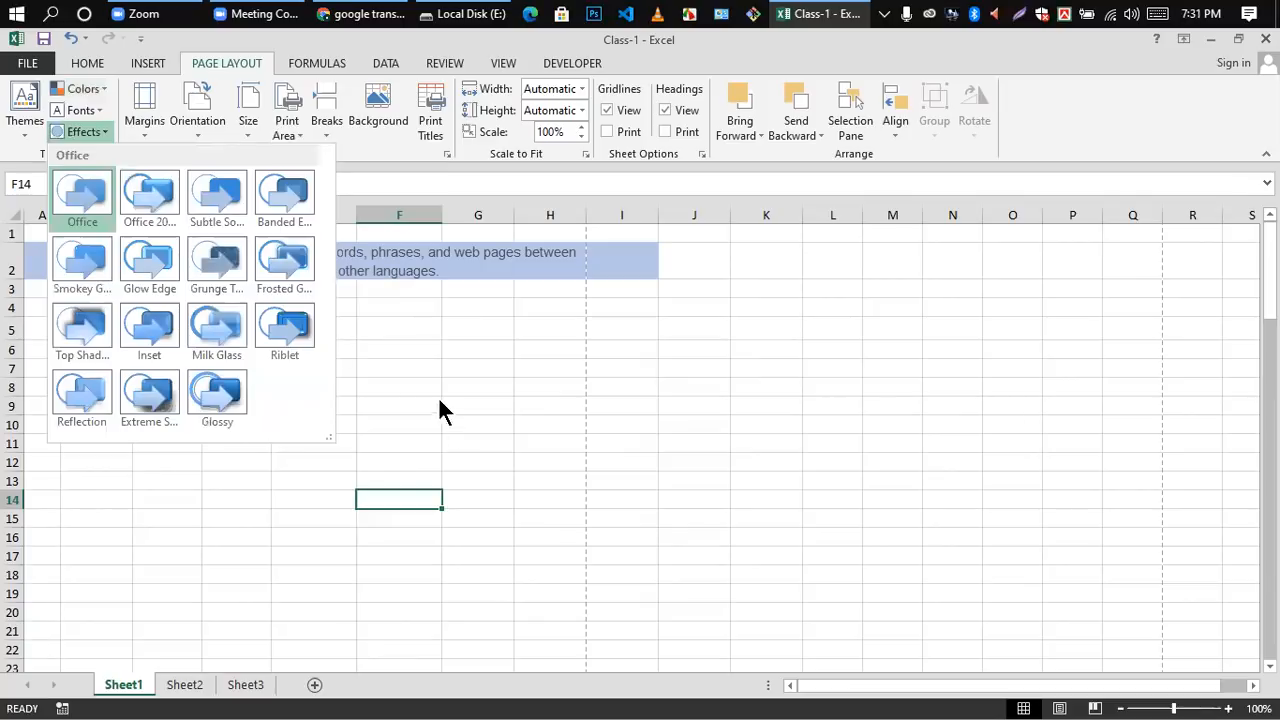
pyautogui.click(376, 370)
# Step: Apply the Glow Edge theme effects and check the header in cell D4
pyautogui.click(220, 318)
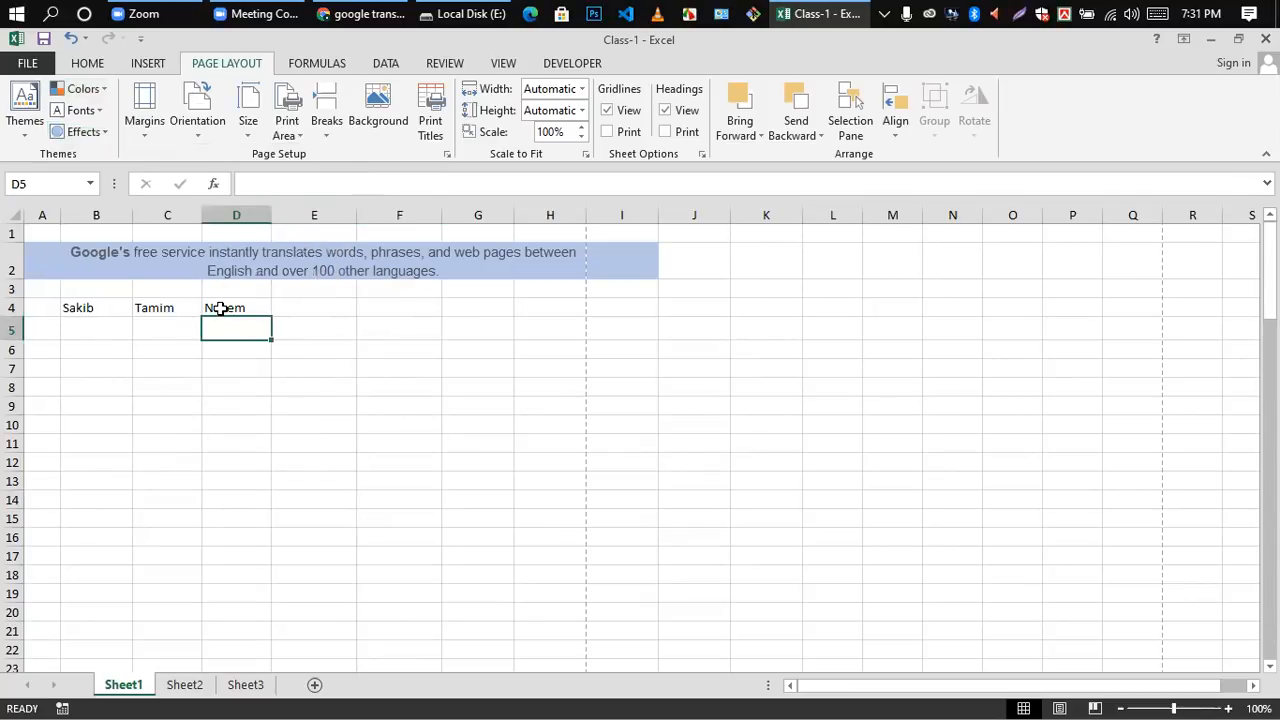
pyautogui.click(219, 308)
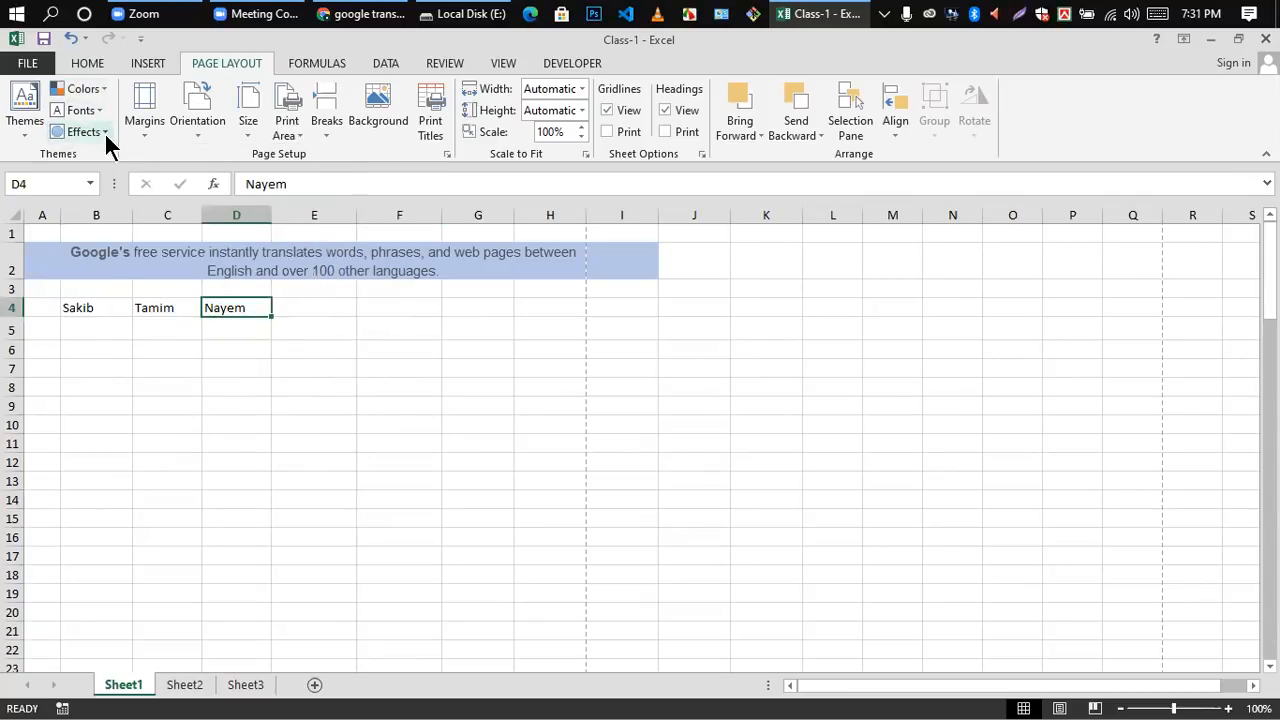
pyautogui.click(84, 132)
pyautogui.click(152, 260)
pyautogui.click(228, 321)
pyautogui.click(220, 305)
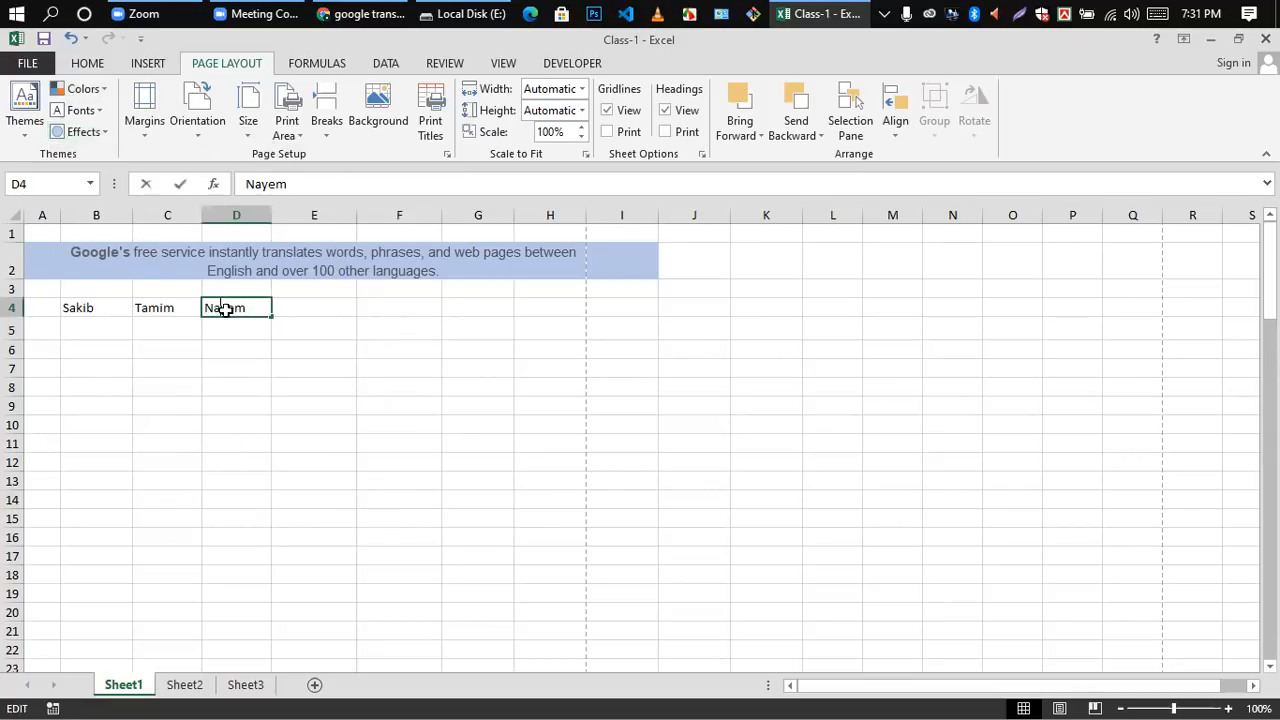
# Step: Apply the Reflection theme effects and check the header in cell D4
pyautogui.click(106, 131)
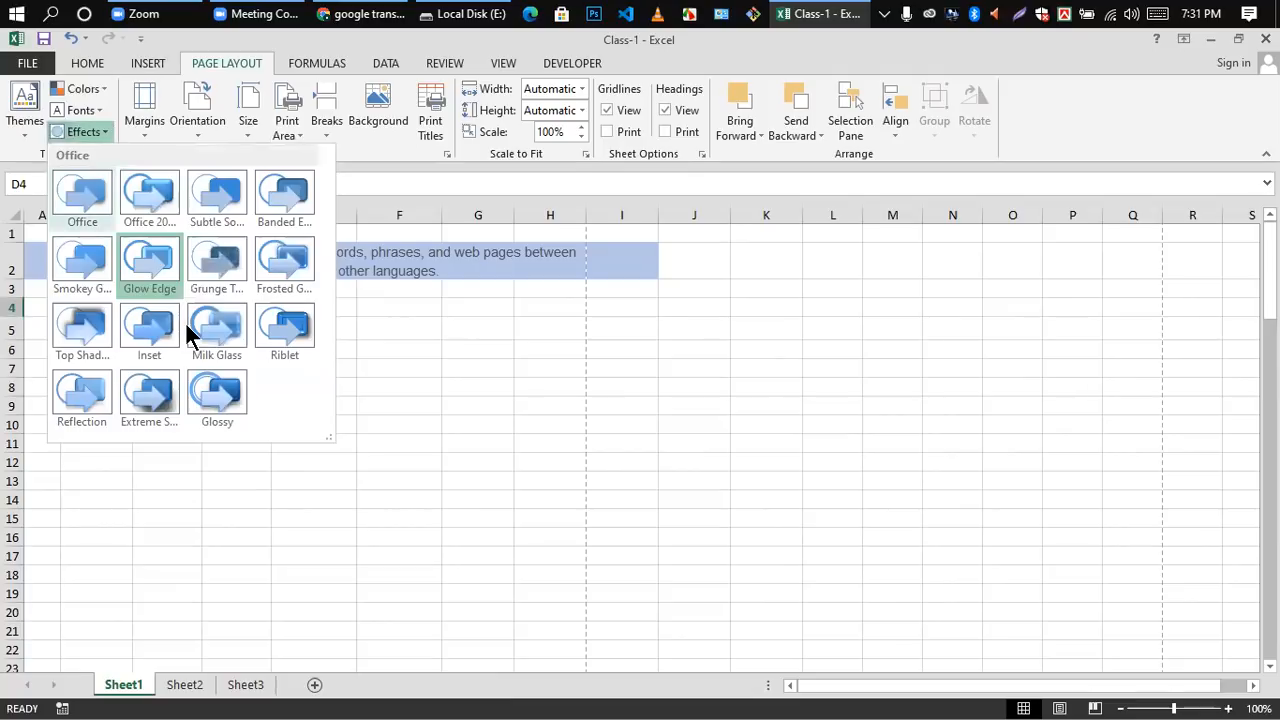
pyautogui.click(85, 390)
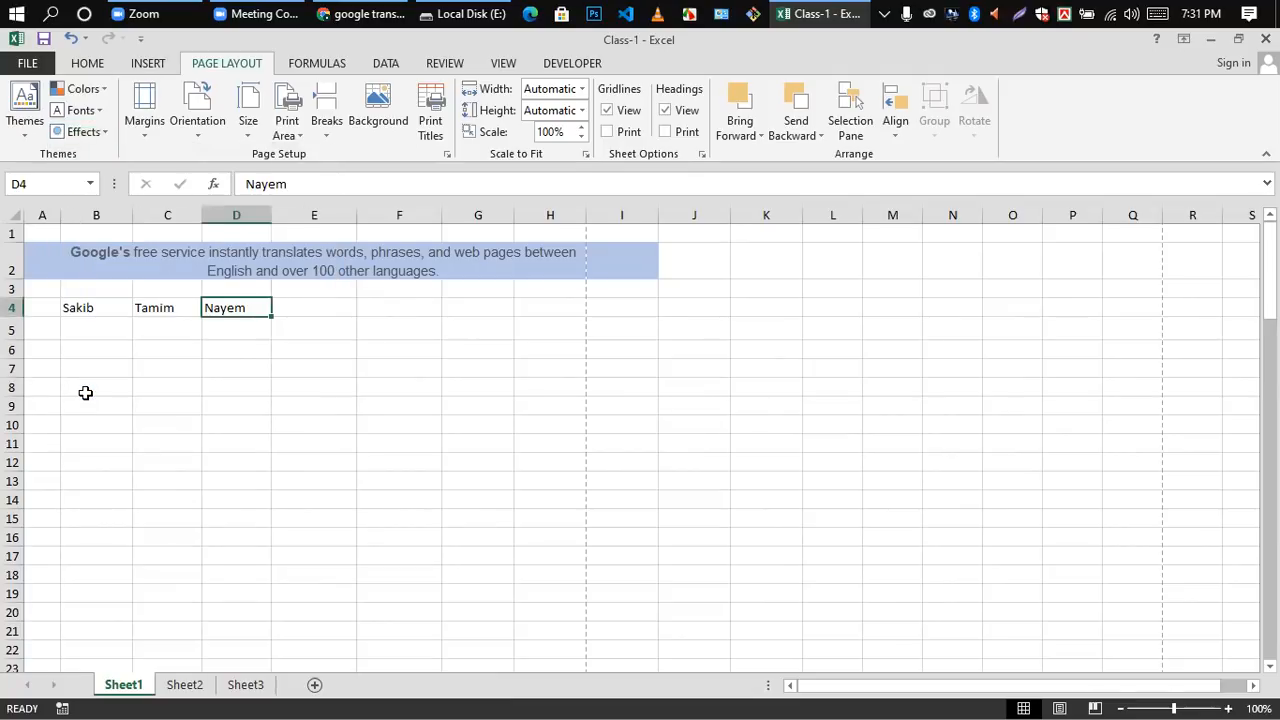
pyautogui.click(241, 351)
pyautogui.click(218, 312)
# Step: Look at the margin presets and the page break preview of Sheet1, ending in the normal view
pyautogui.click(142, 126)
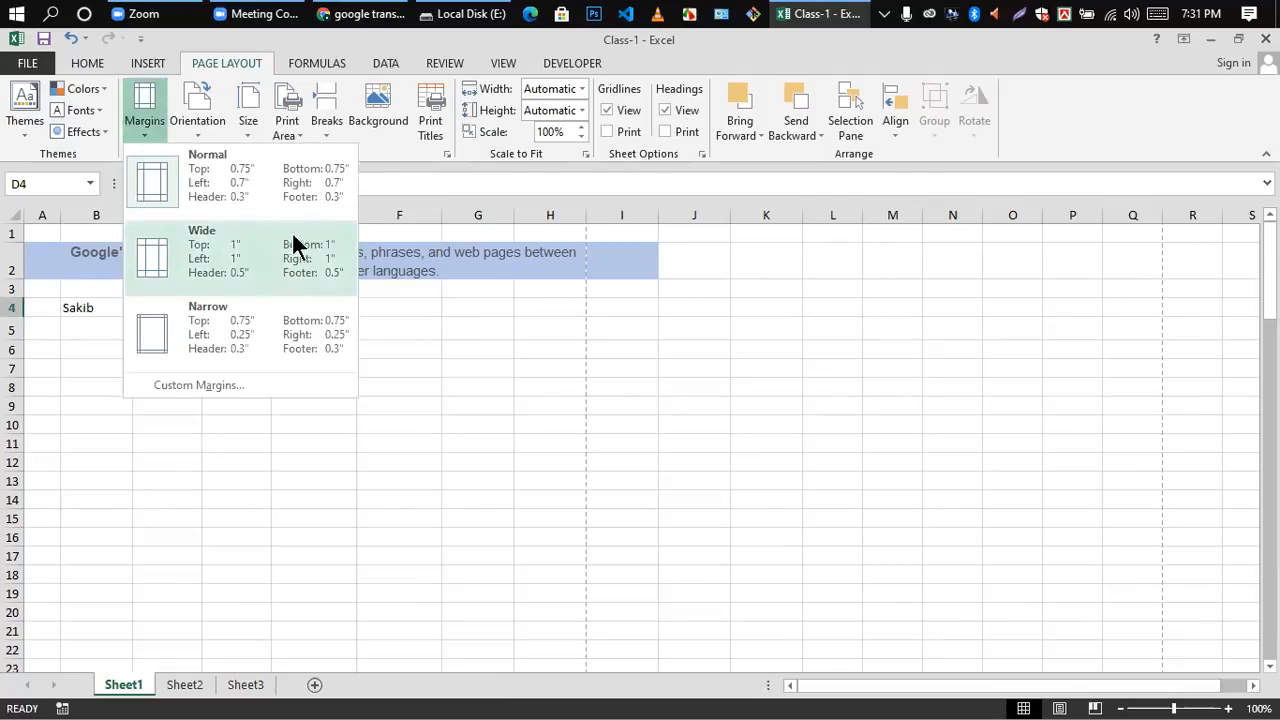
pyautogui.click(643, 408)
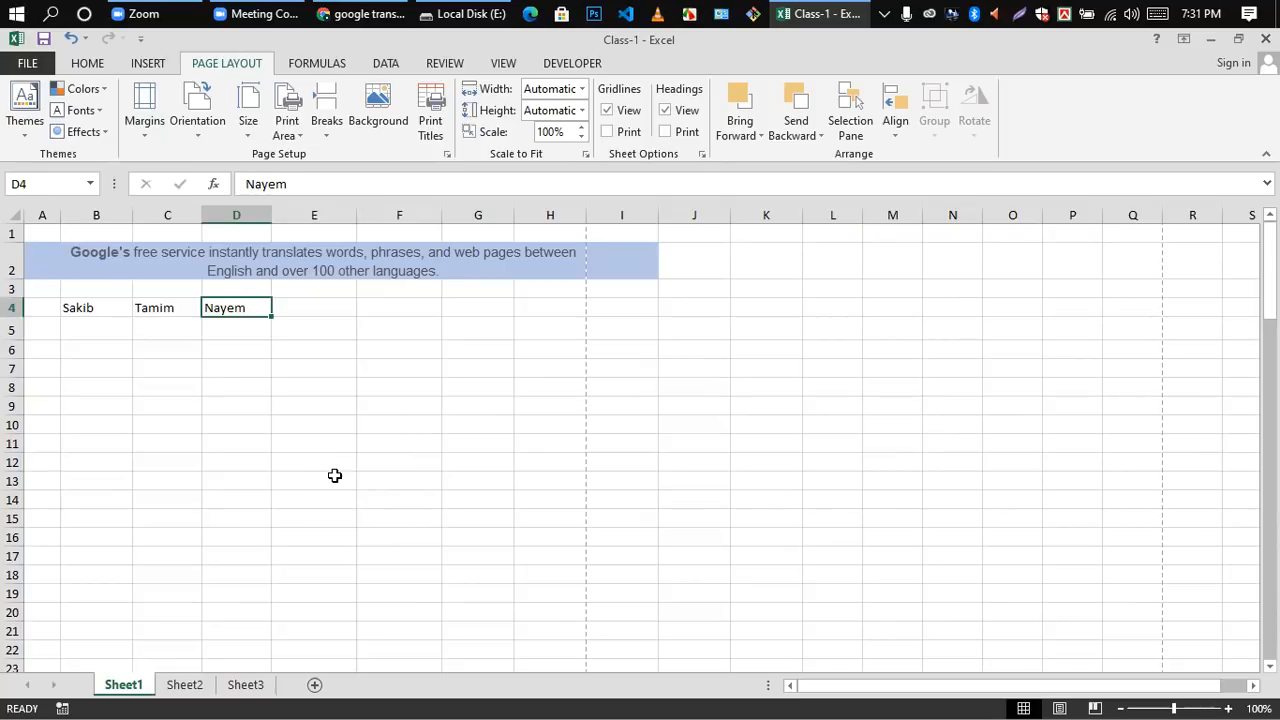
pyautogui.click(1095, 708)
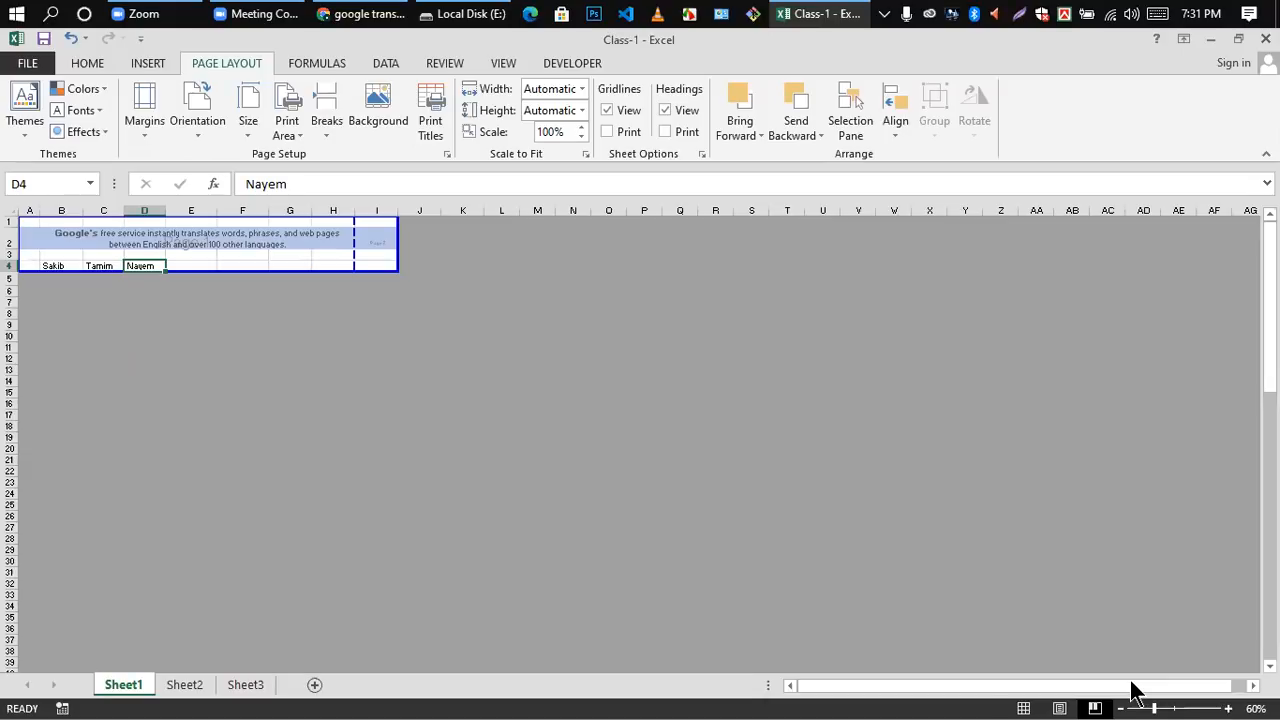
pyautogui.click(1024, 705)
pyautogui.click(1023, 707)
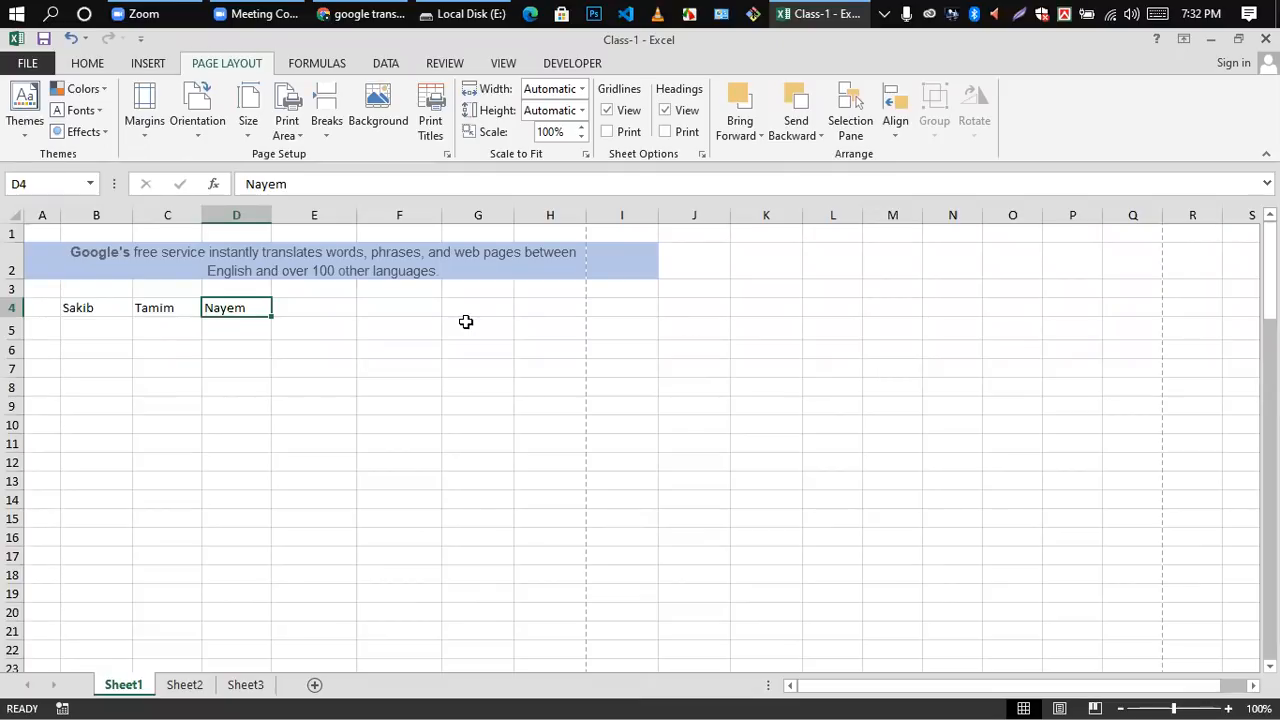
pyautogui.click(1009, 606)
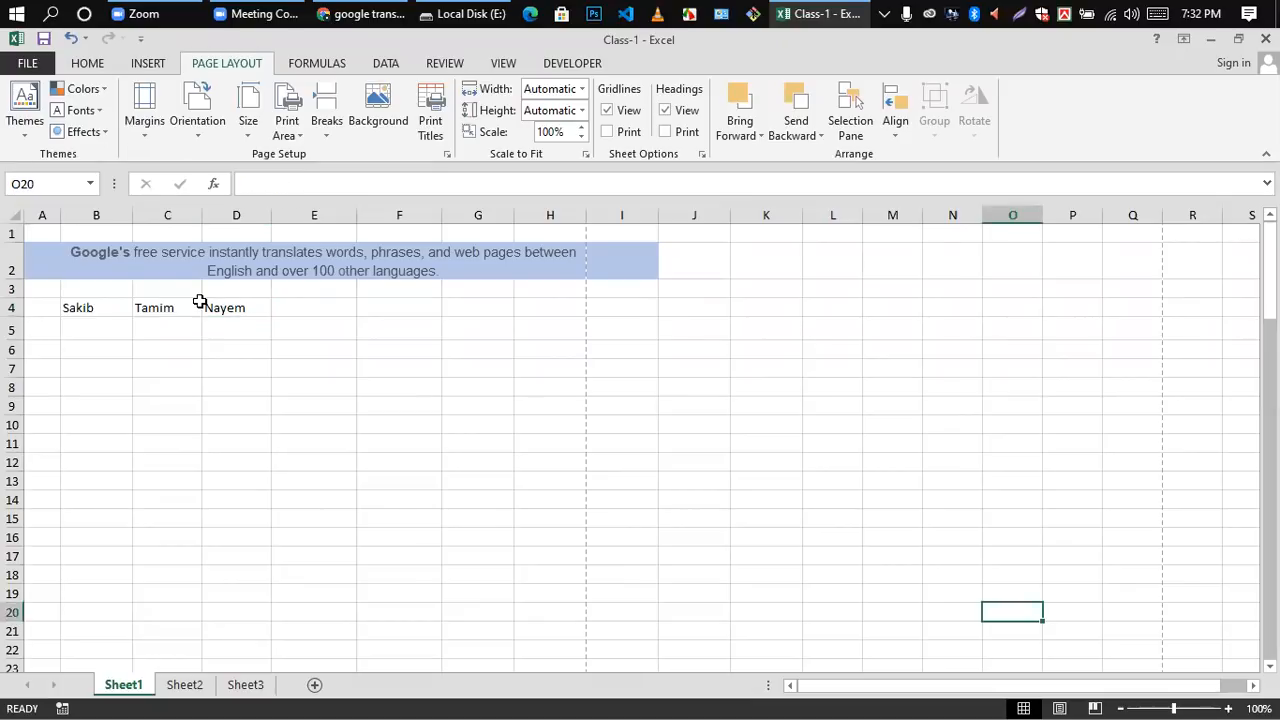
# Step: Set custom page margins of 1.2 on both the left and right sides of Sheet1
pyautogui.click(143, 140)
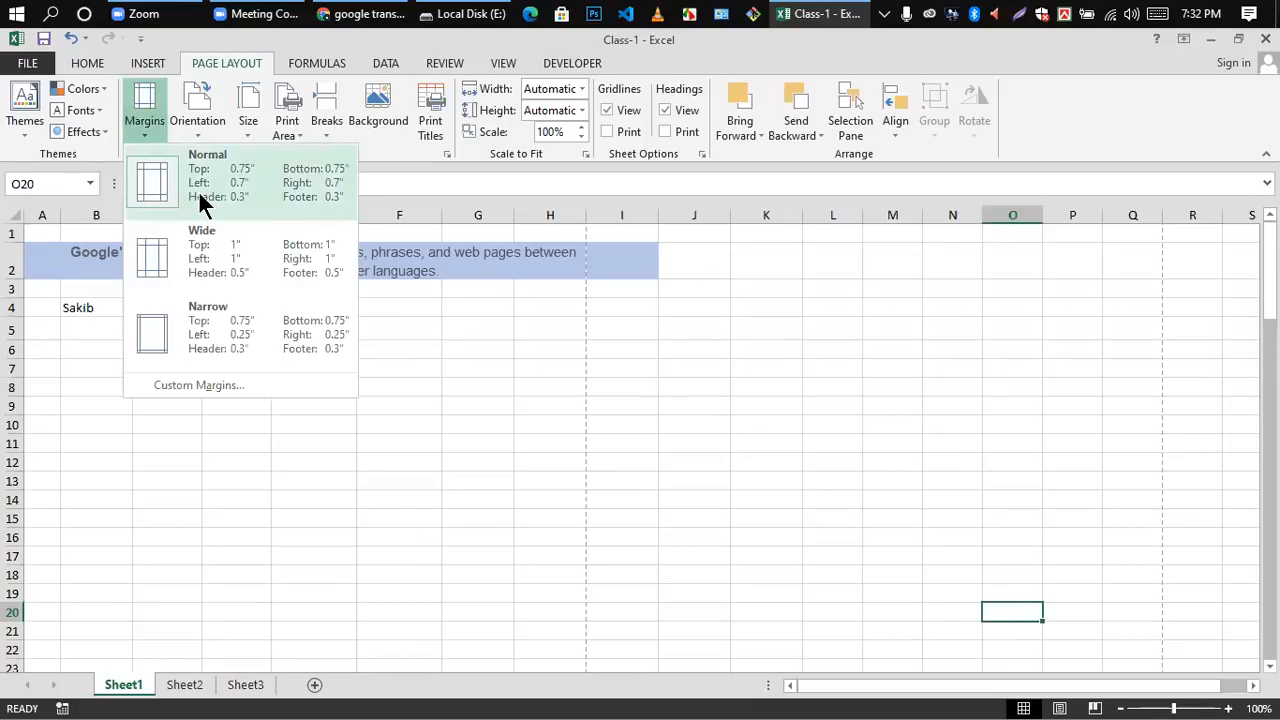
pyautogui.click(218, 381)
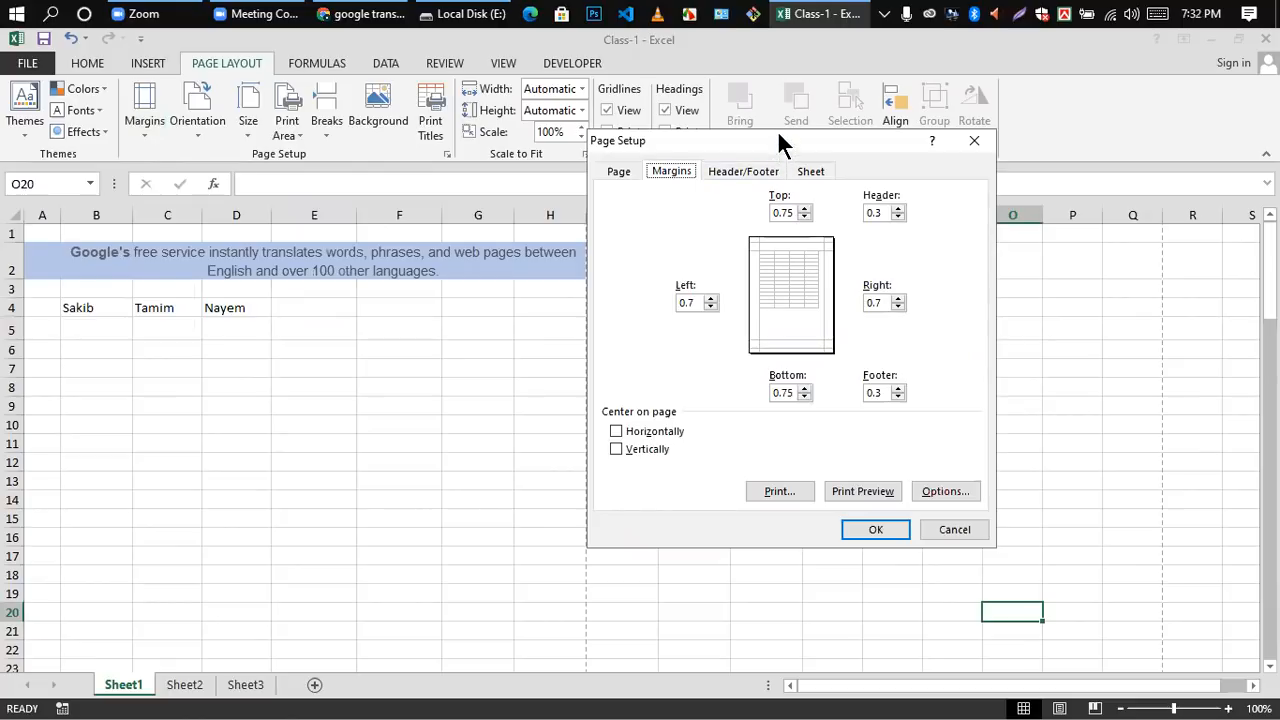
pyautogui.moveTo(801, 147); pyautogui.dragTo(886, 202)
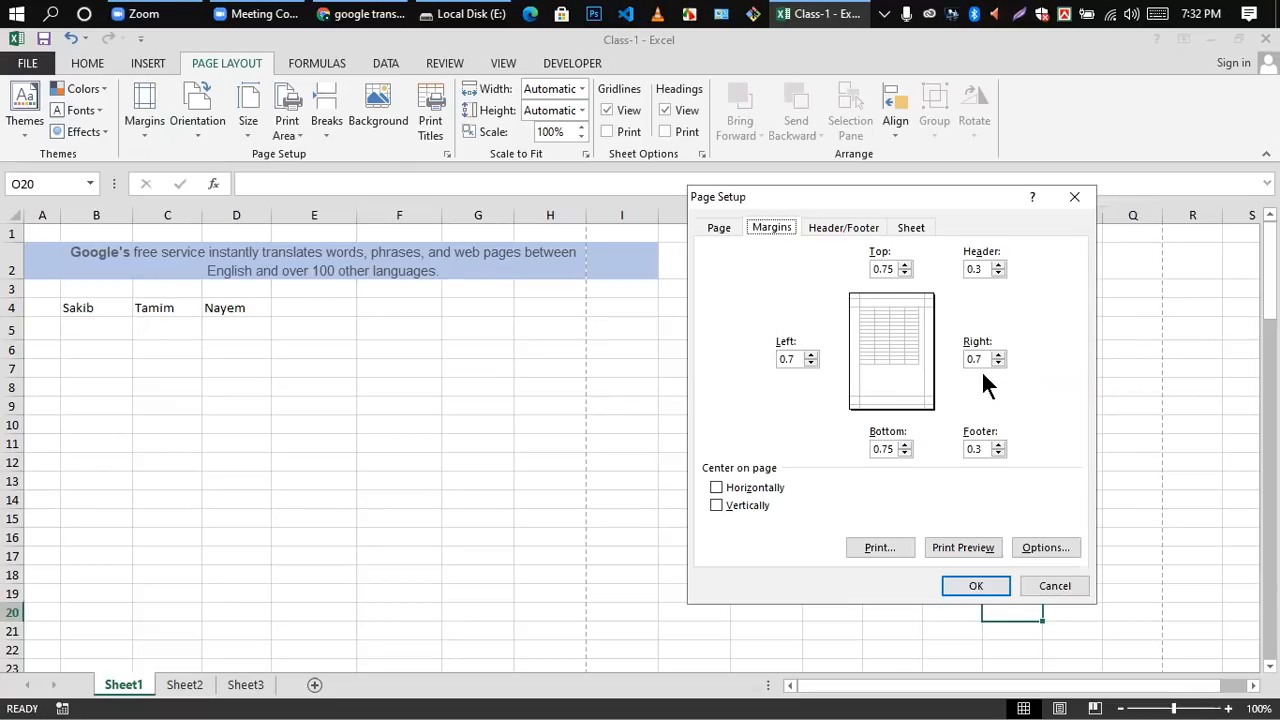
pyautogui.doubleClick(795, 358)
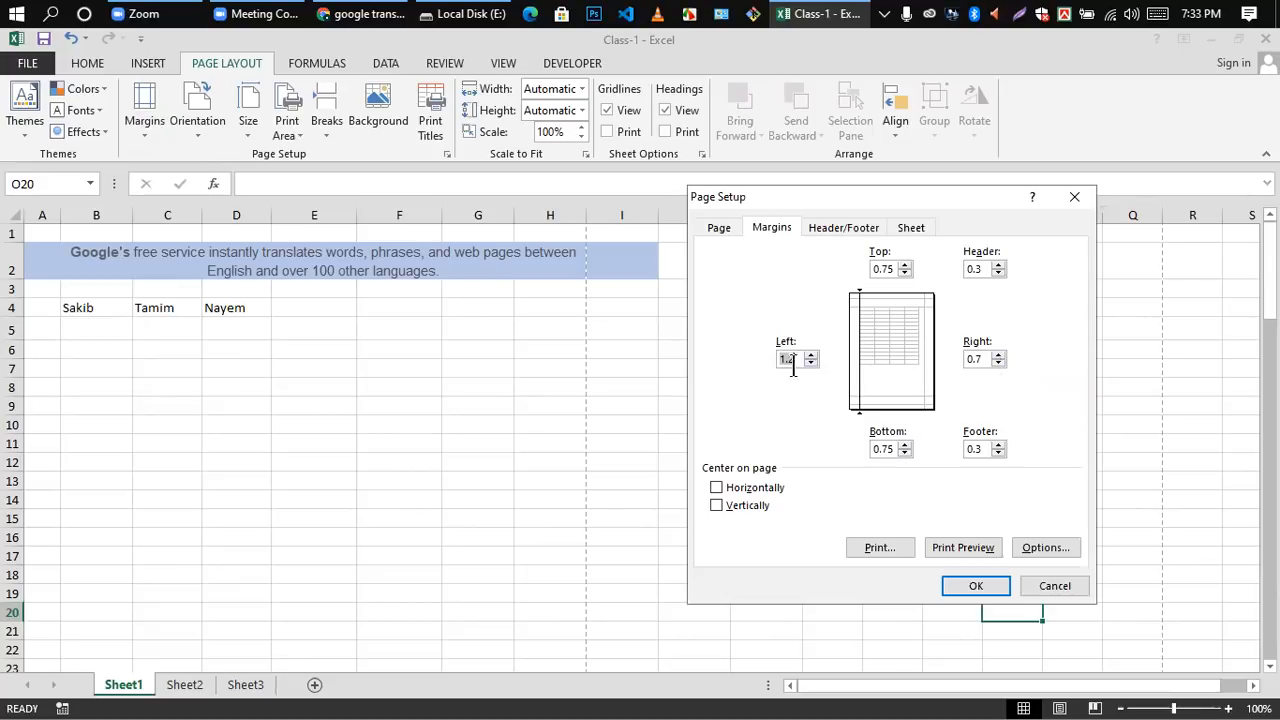
pyautogui.click(997, 355)
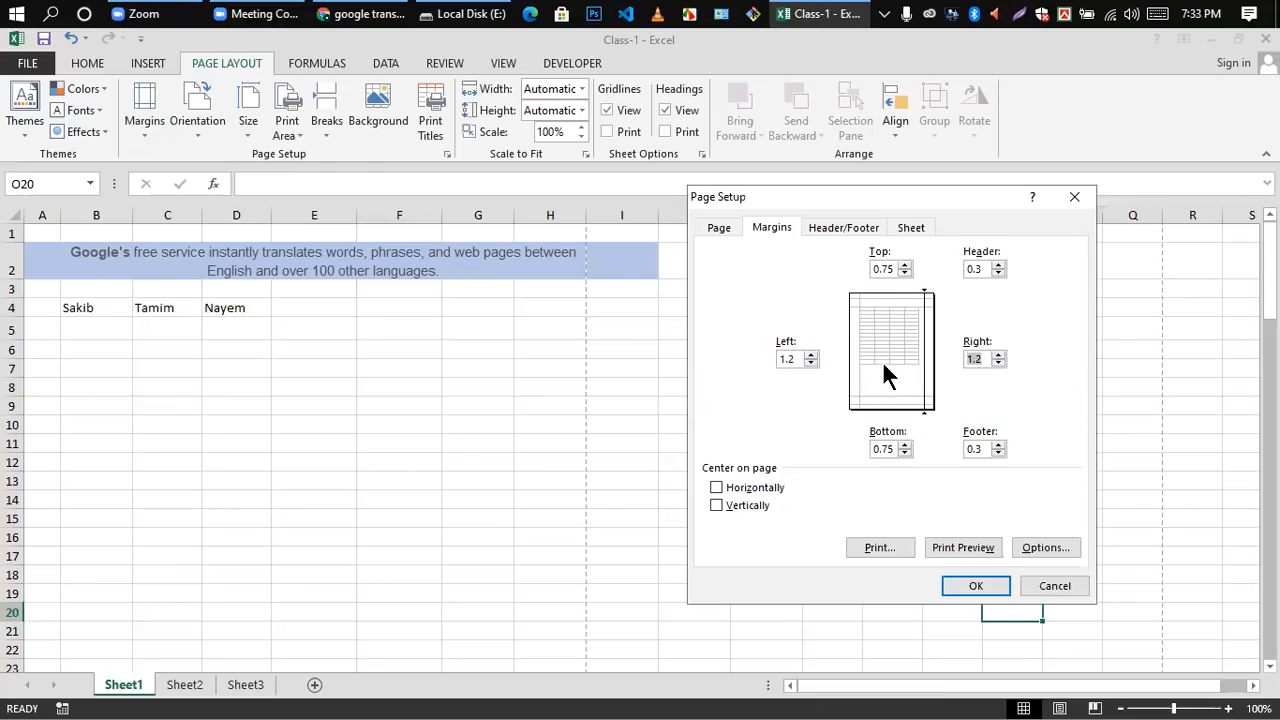
# Step: Set the top and bottom page margins to 1 and open the print preview
pyautogui.click(904, 265)
pyautogui.click(901, 444)
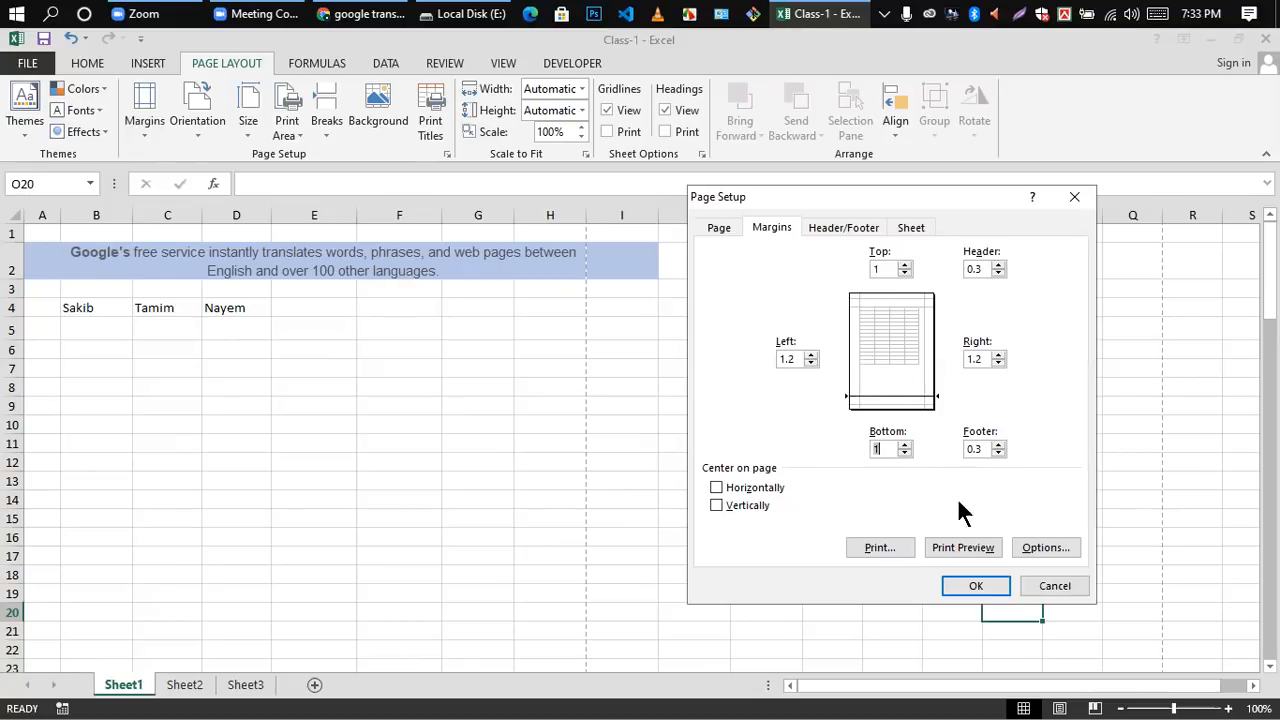
pyautogui.click(954, 553)
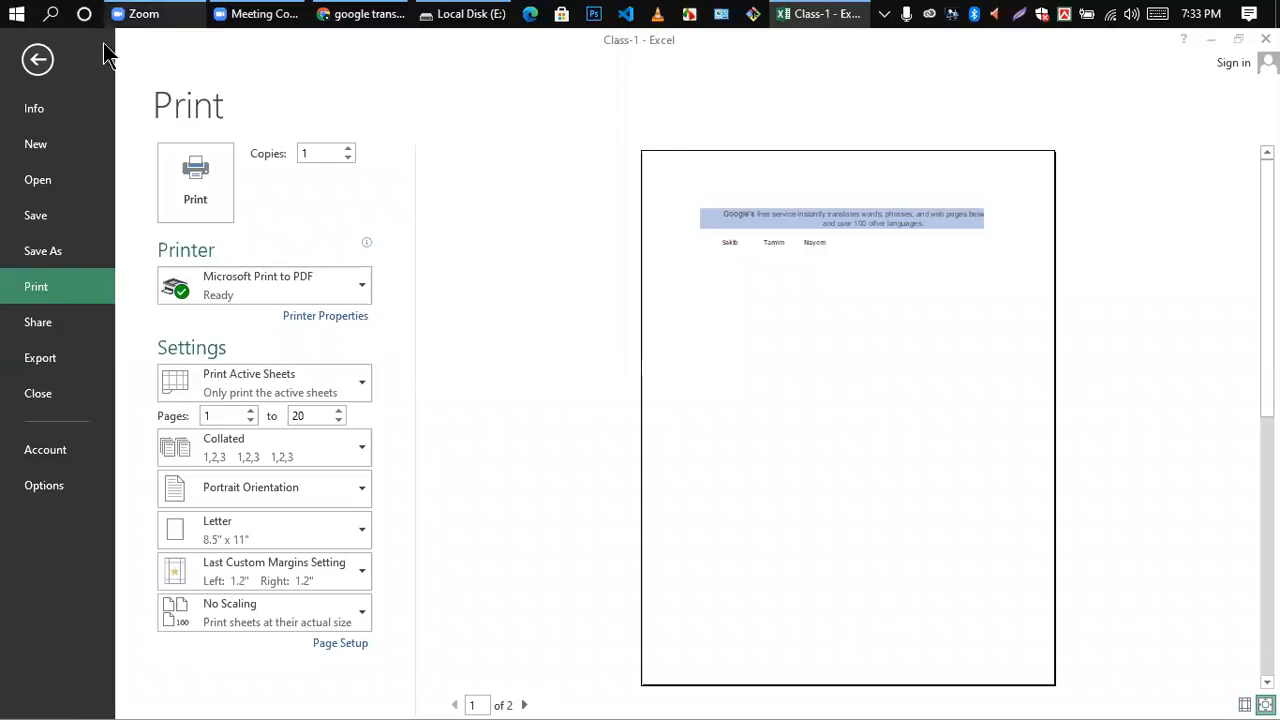
# Step: Leave the print preview and apply the Narrow margin preset to Sheet1
pyautogui.click(31, 63)
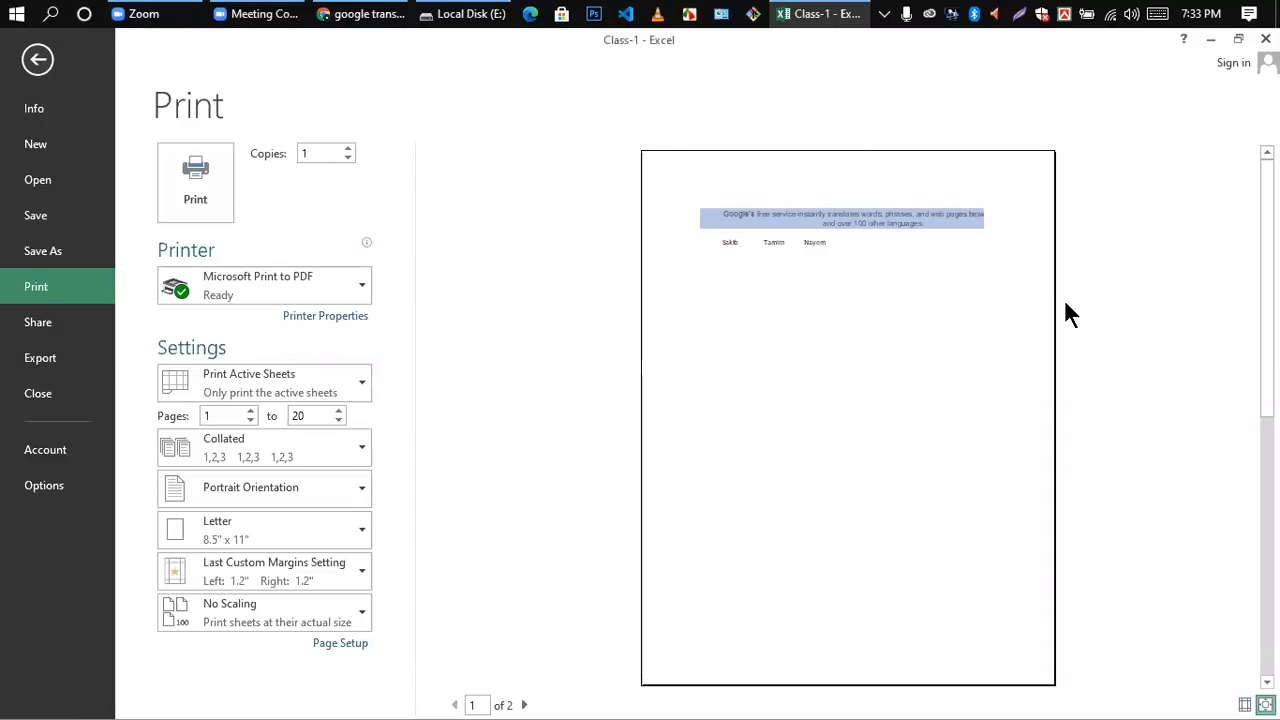
pyautogui.click(36, 61)
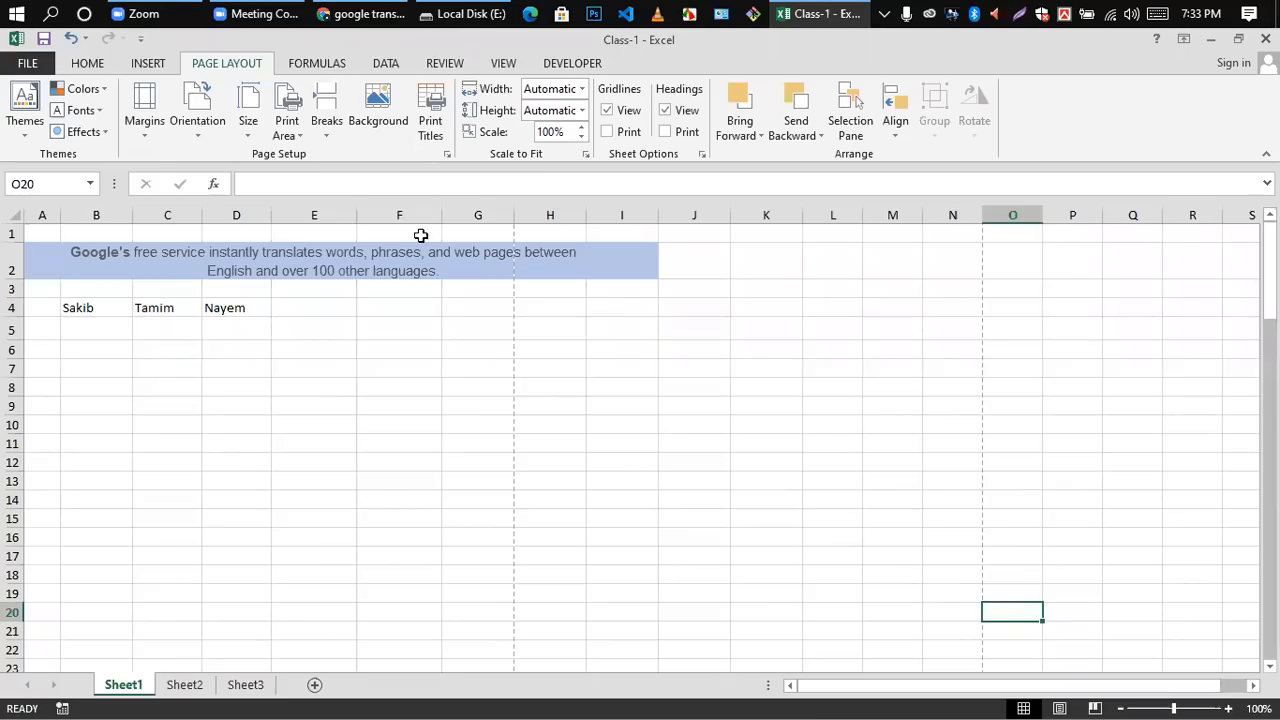
pyautogui.click(145, 137)
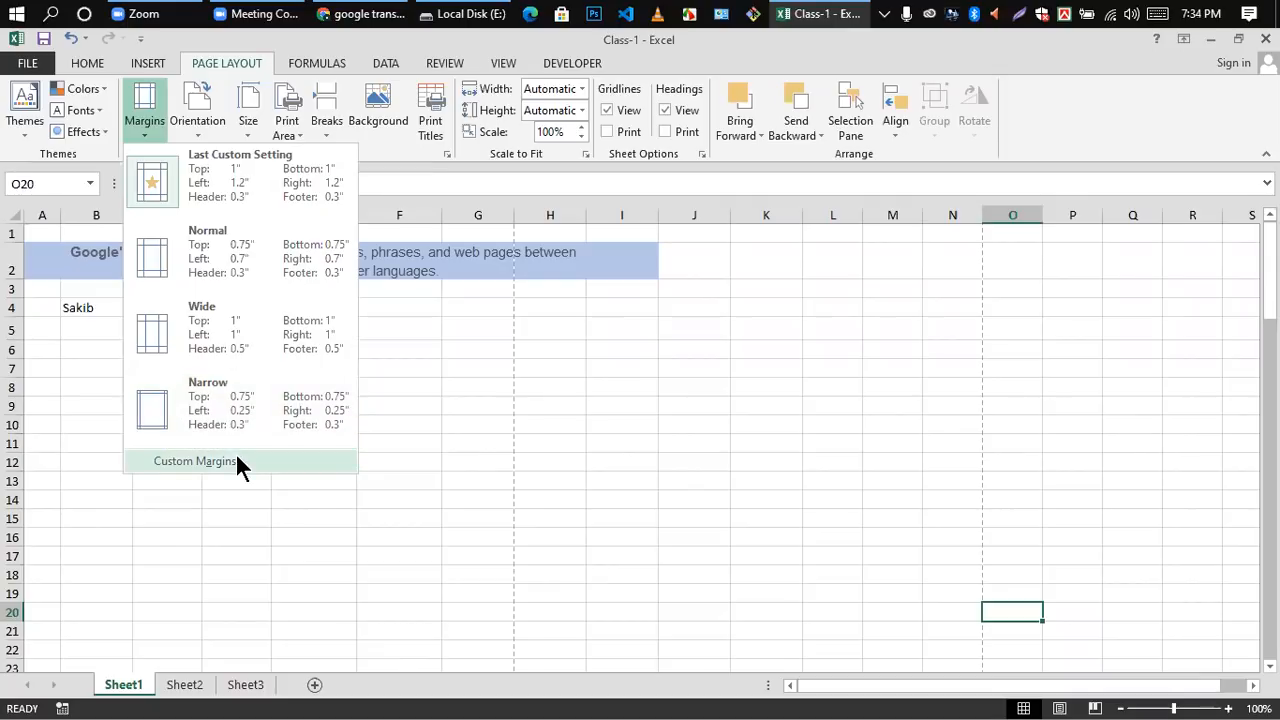
pyautogui.click(166, 410)
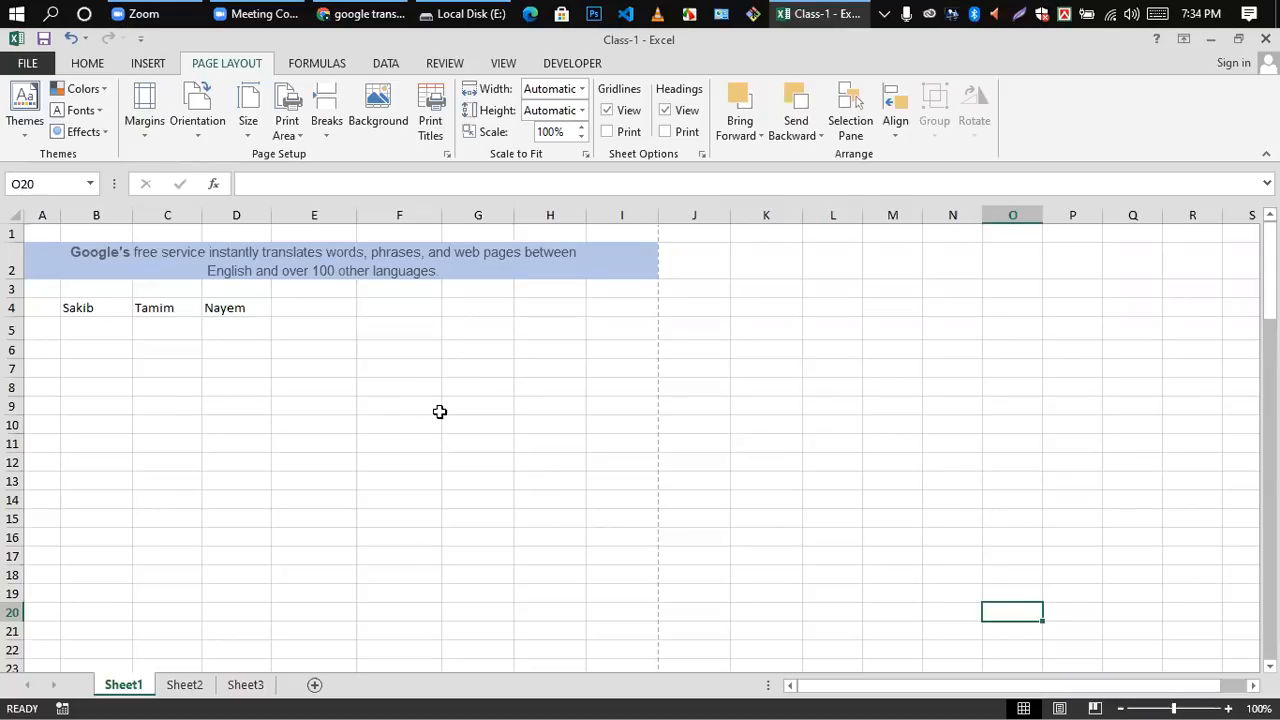
# Step: Try the Normal margin preset on Sheet1, restore Narrow, and check the page break preview
pyautogui.click(150, 135)
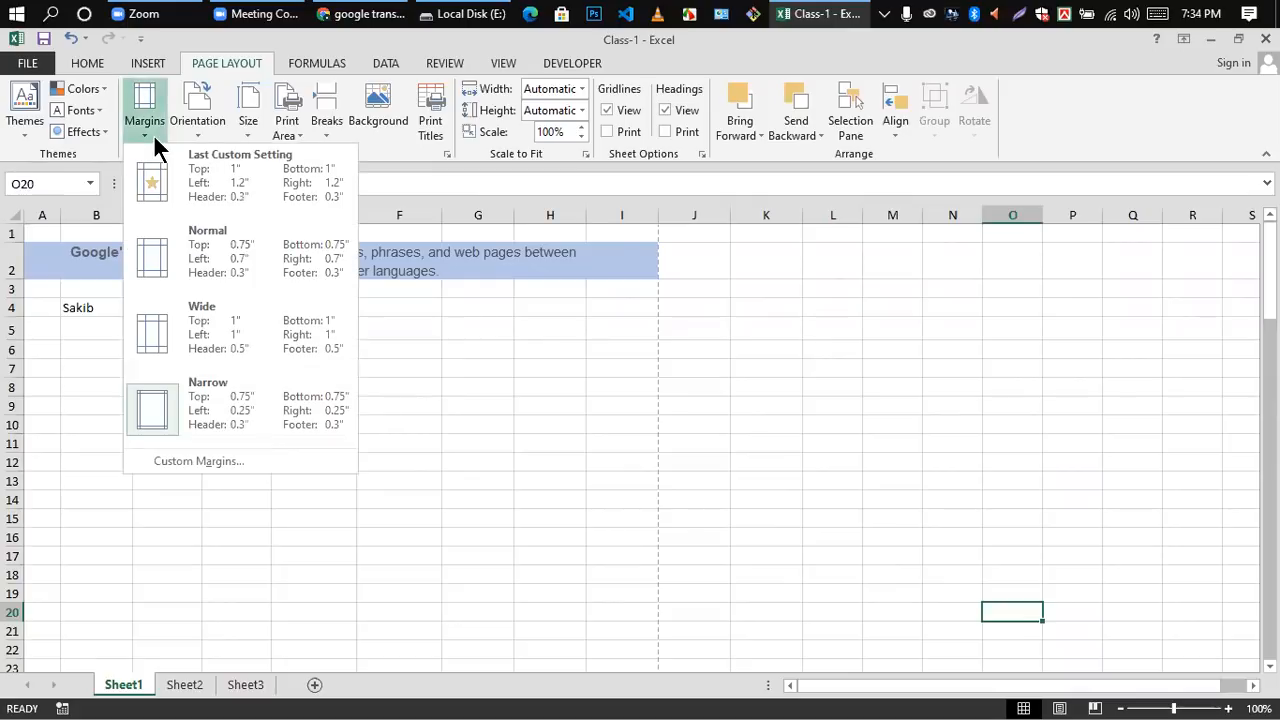
pyautogui.click(208, 244)
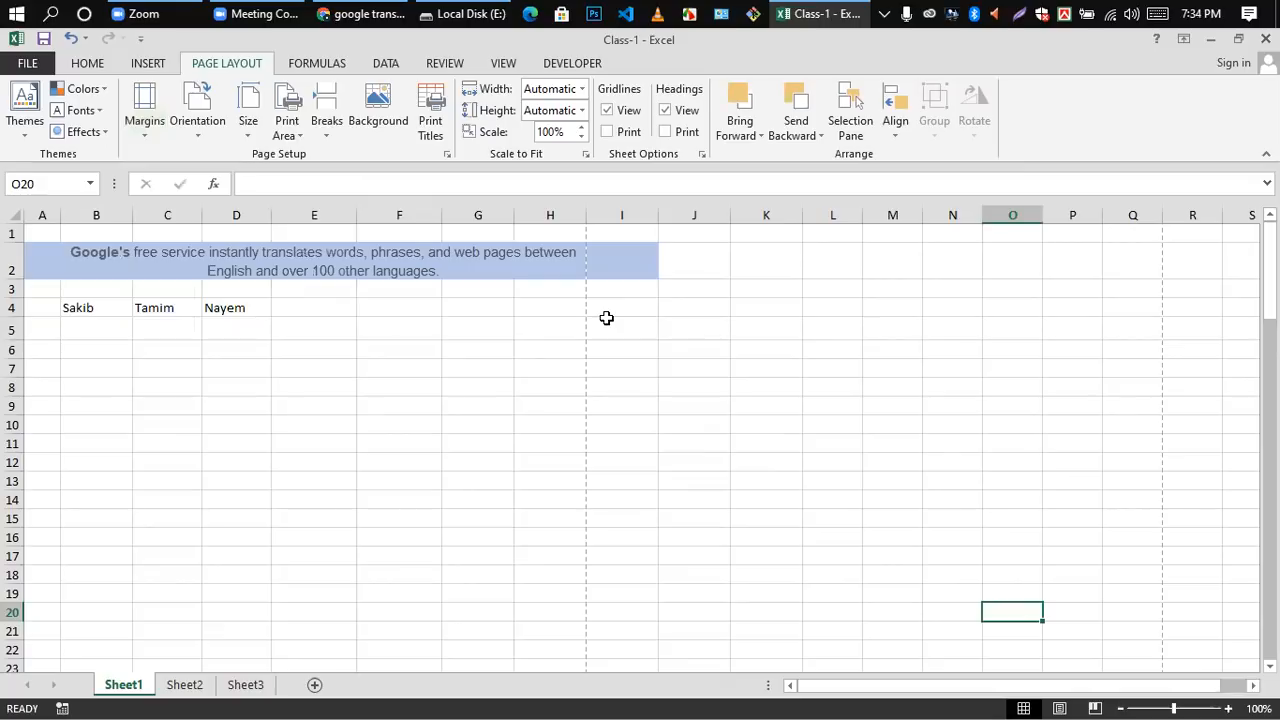
pyautogui.click(140, 137)
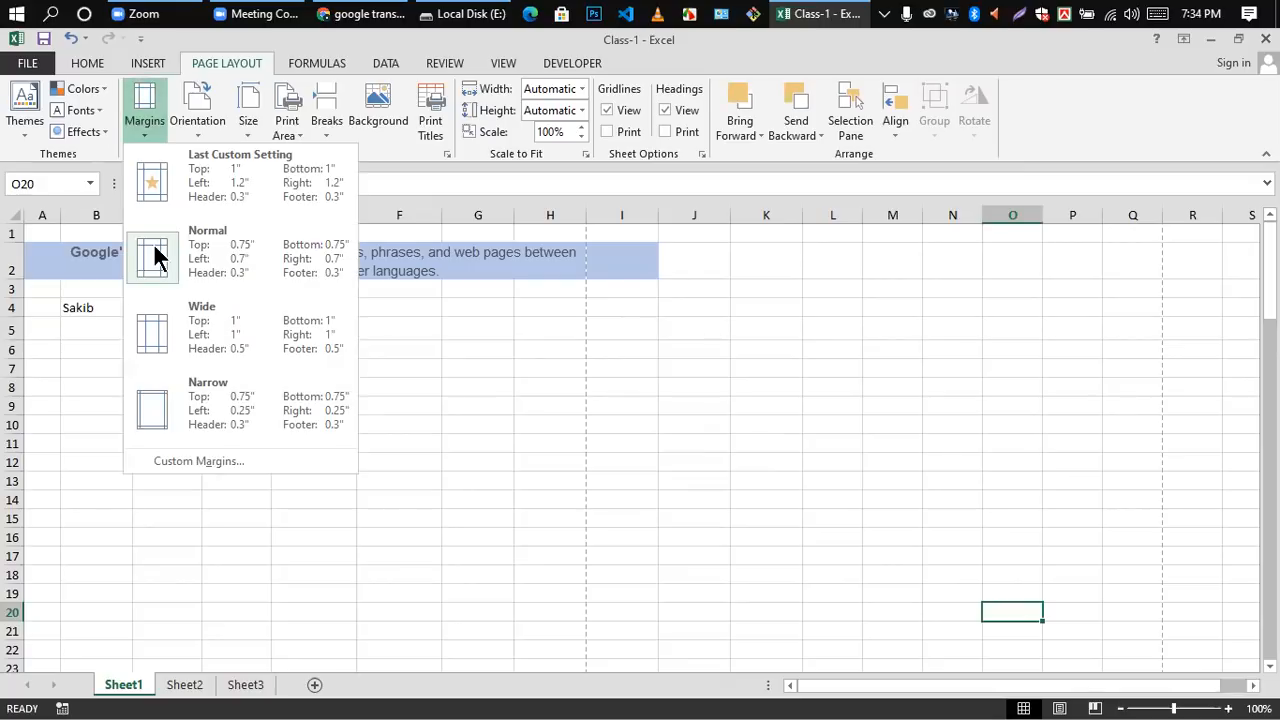
pyautogui.click(177, 409)
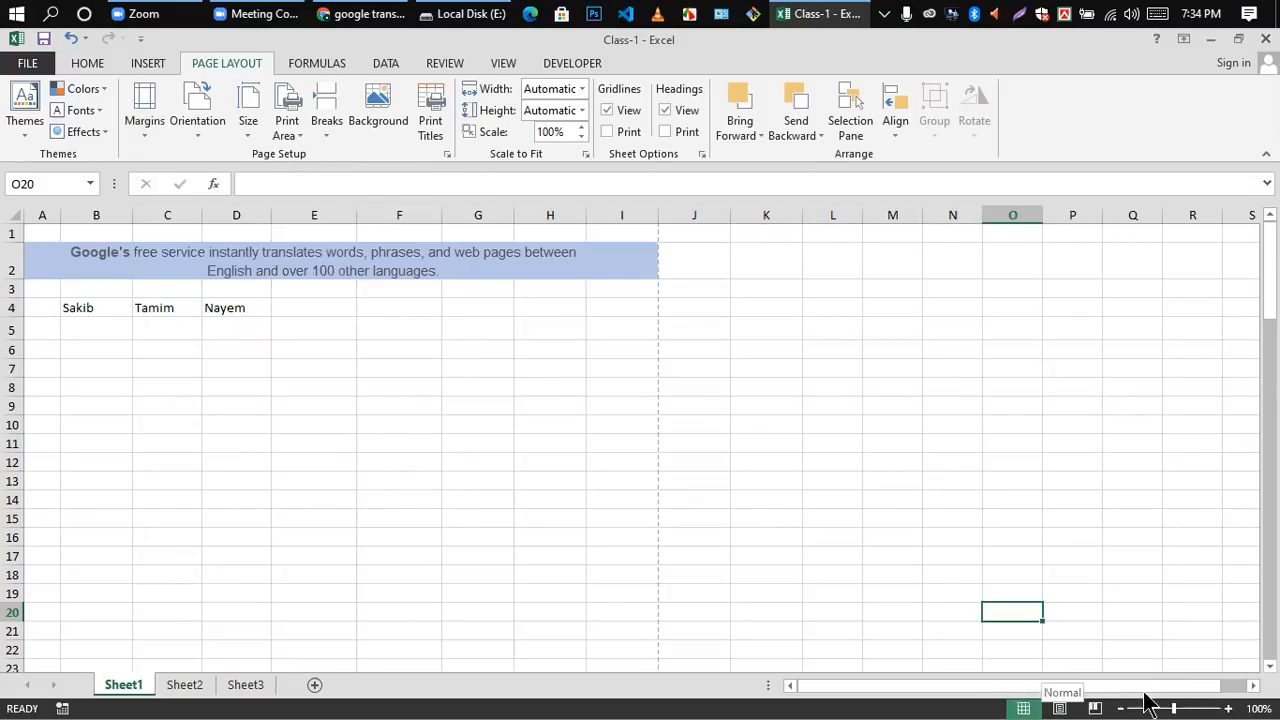
pyautogui.click(1094, 707)
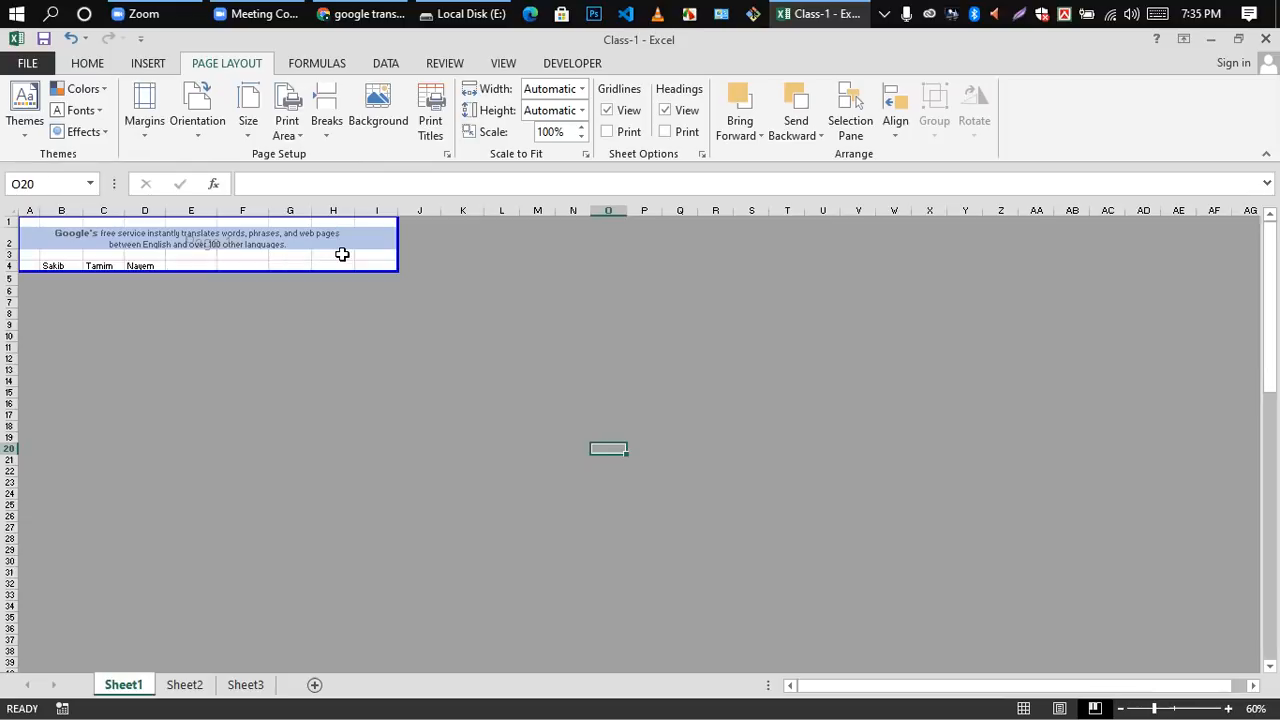
pyautogui.click(1025, 706)
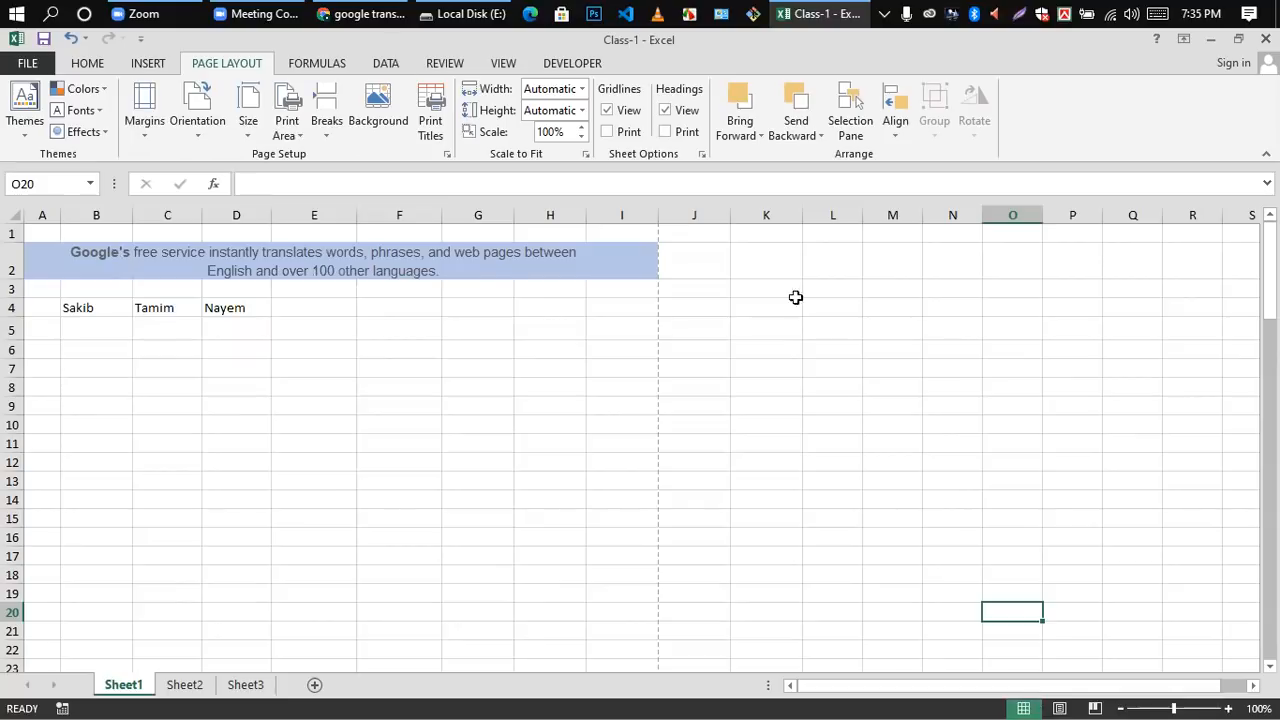
# Step: Set the page orientation of Sheet1 to Landscape and check where the page boundaries fall
pyautogui.click(195, 136)
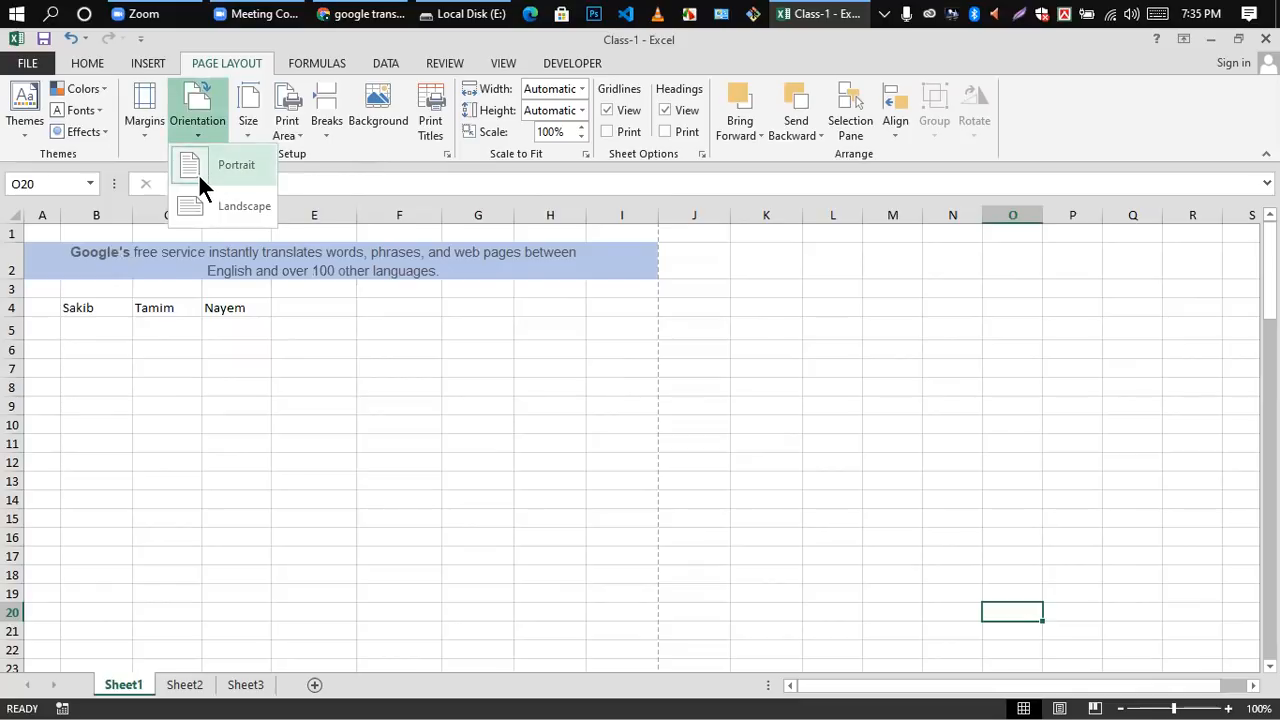
pyautogui.click(198, 171)
pyautogui.click(203, 145)
pyautogui.click(191, 202)
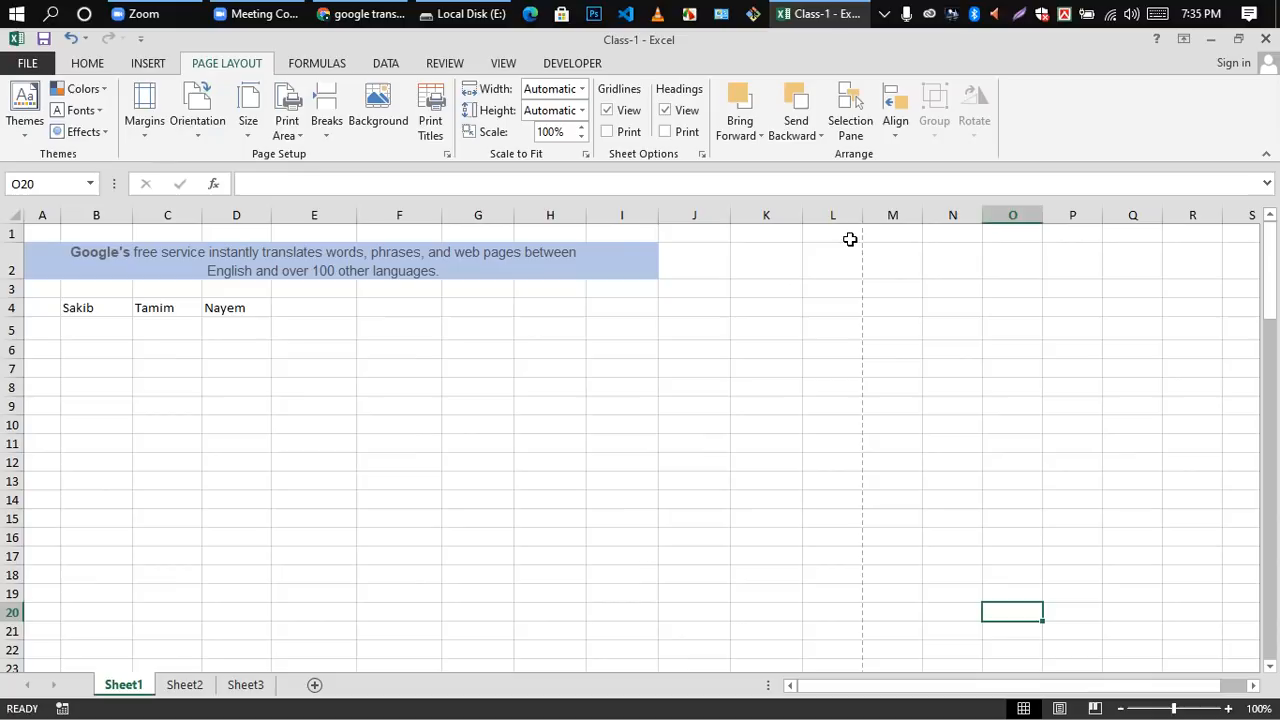
pyautogui.scroll(-5, 658, 299)
pyautogui.scroll(5, 658, 299)
# Step: Try the A4 paper size on Sheet1 and settle on Legal, 8.5" x 14"
pyautogui.click(247, 130)
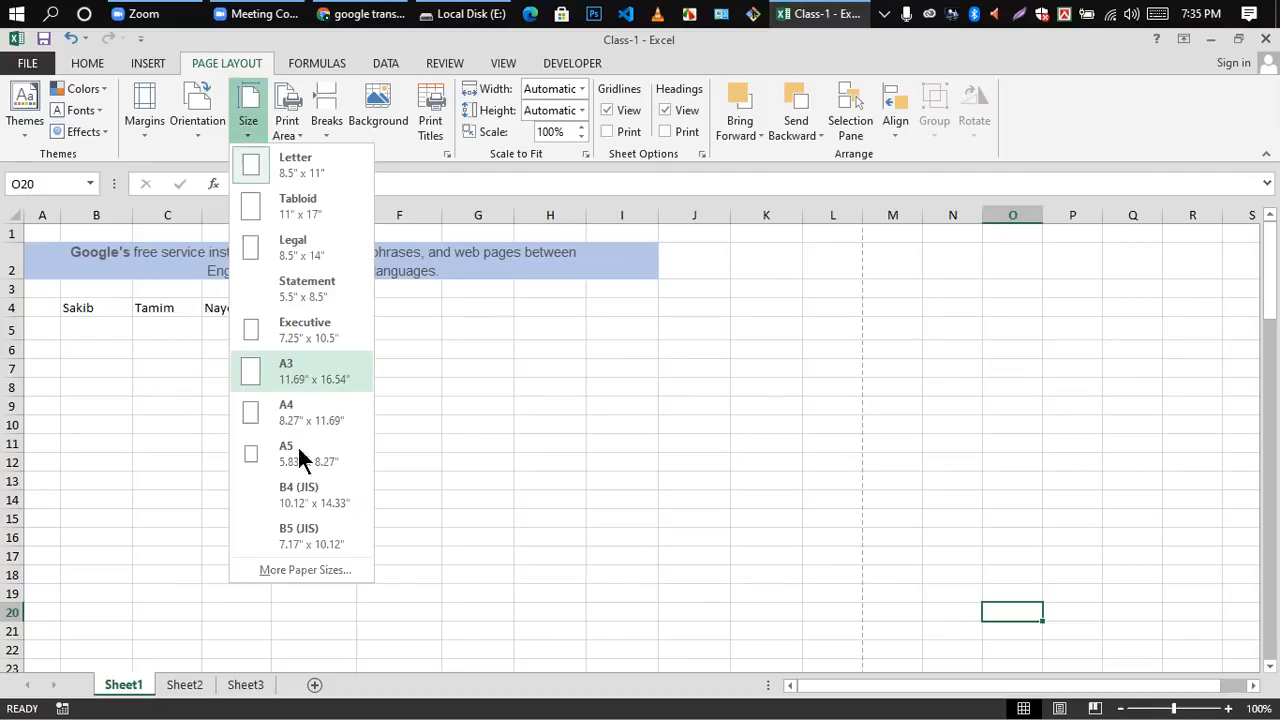
pyautogui.click(251, 410)
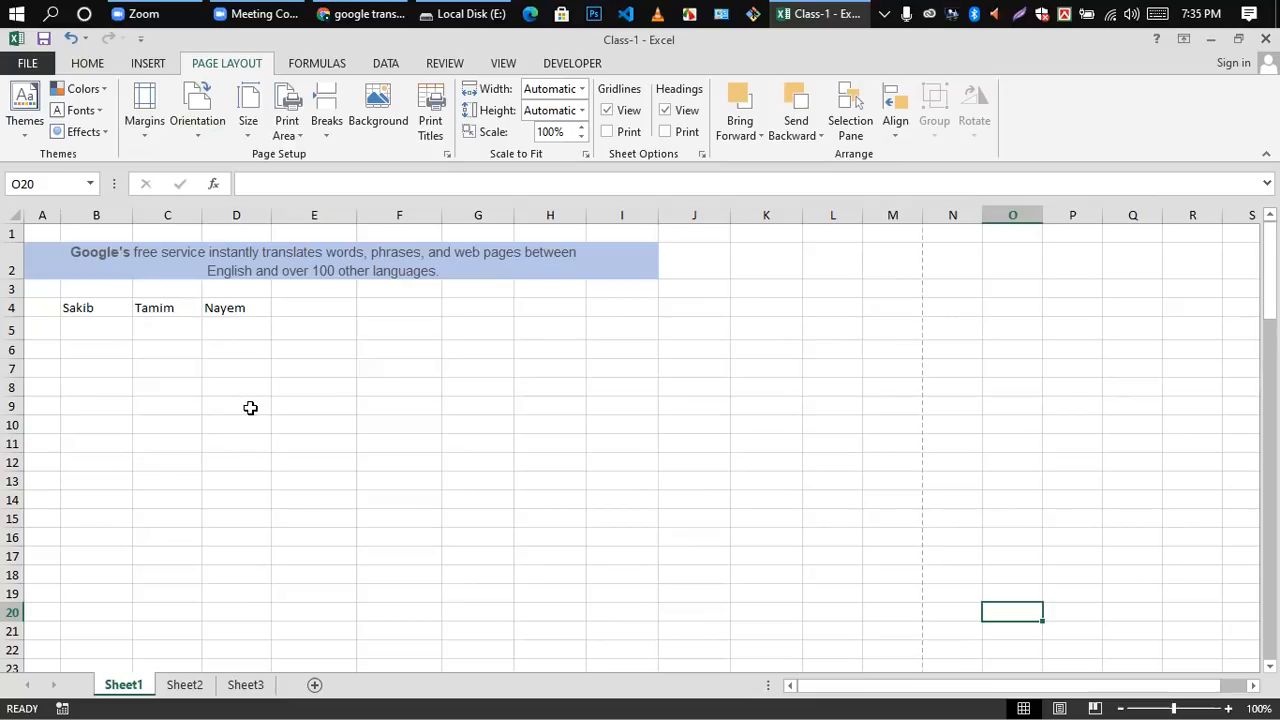
pyautogui.click(248, 135)
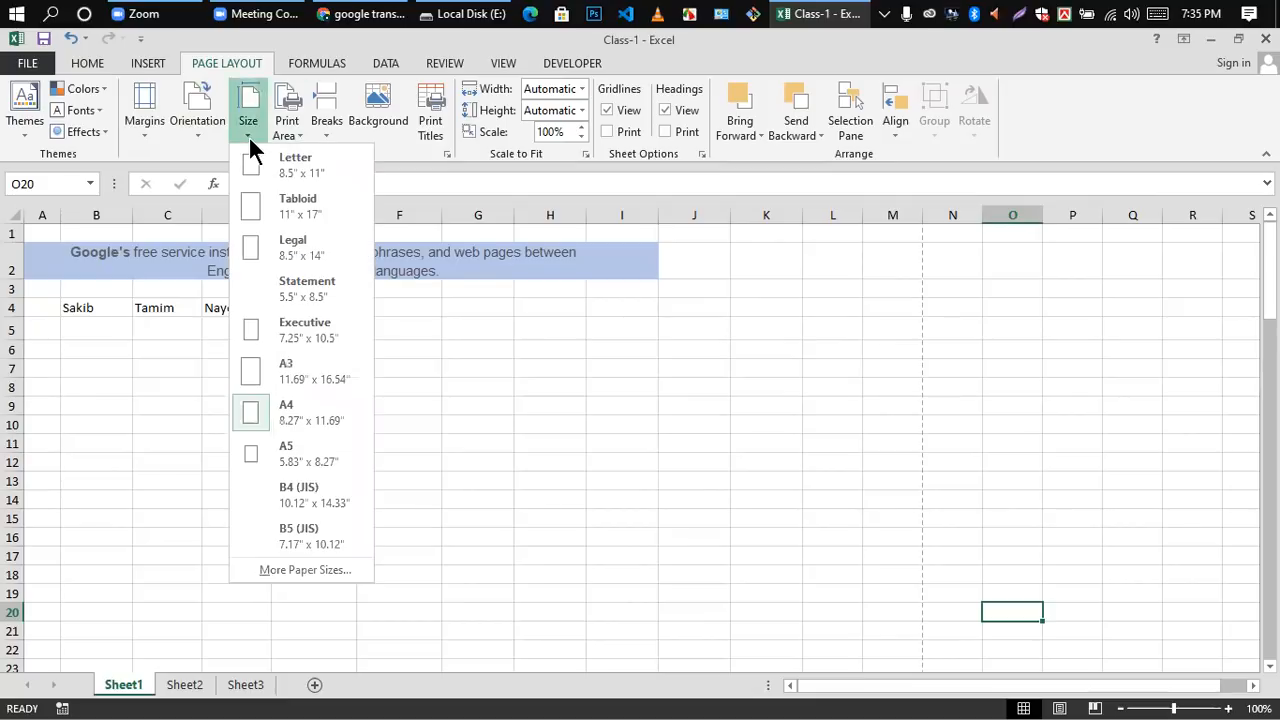
pyautogui.click(253, 252)
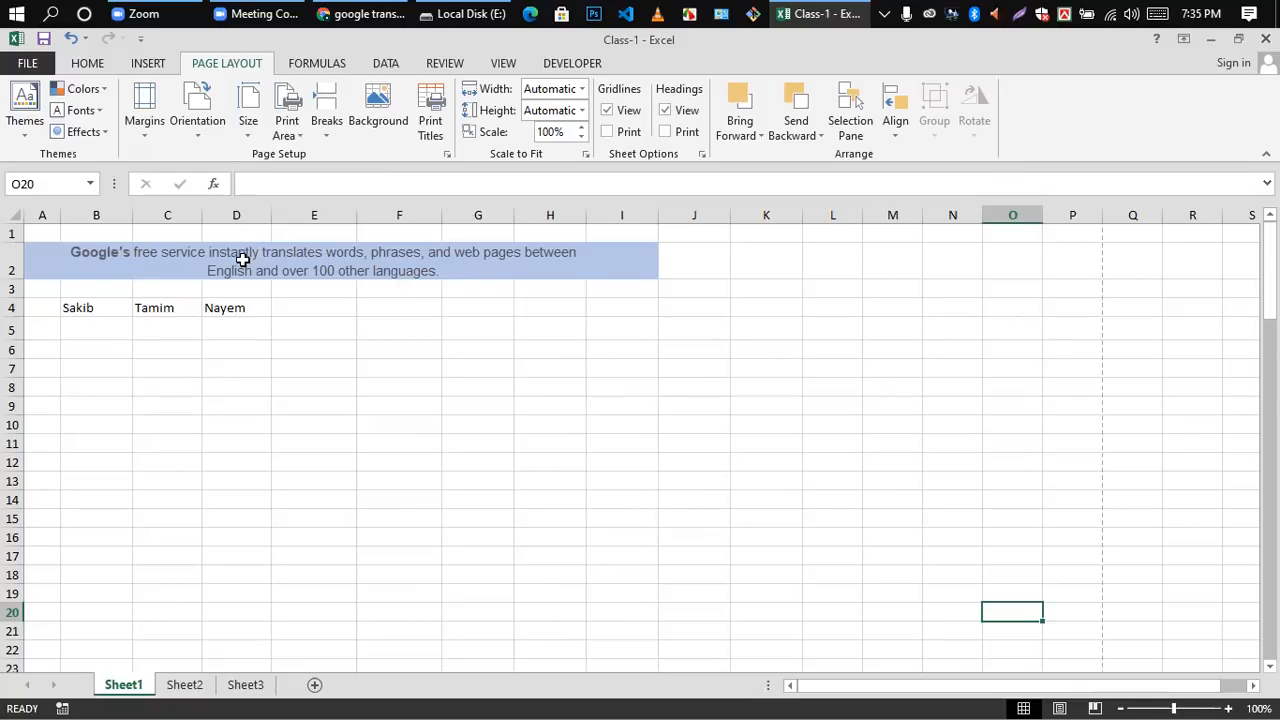
pyautogui.click(300, 138)
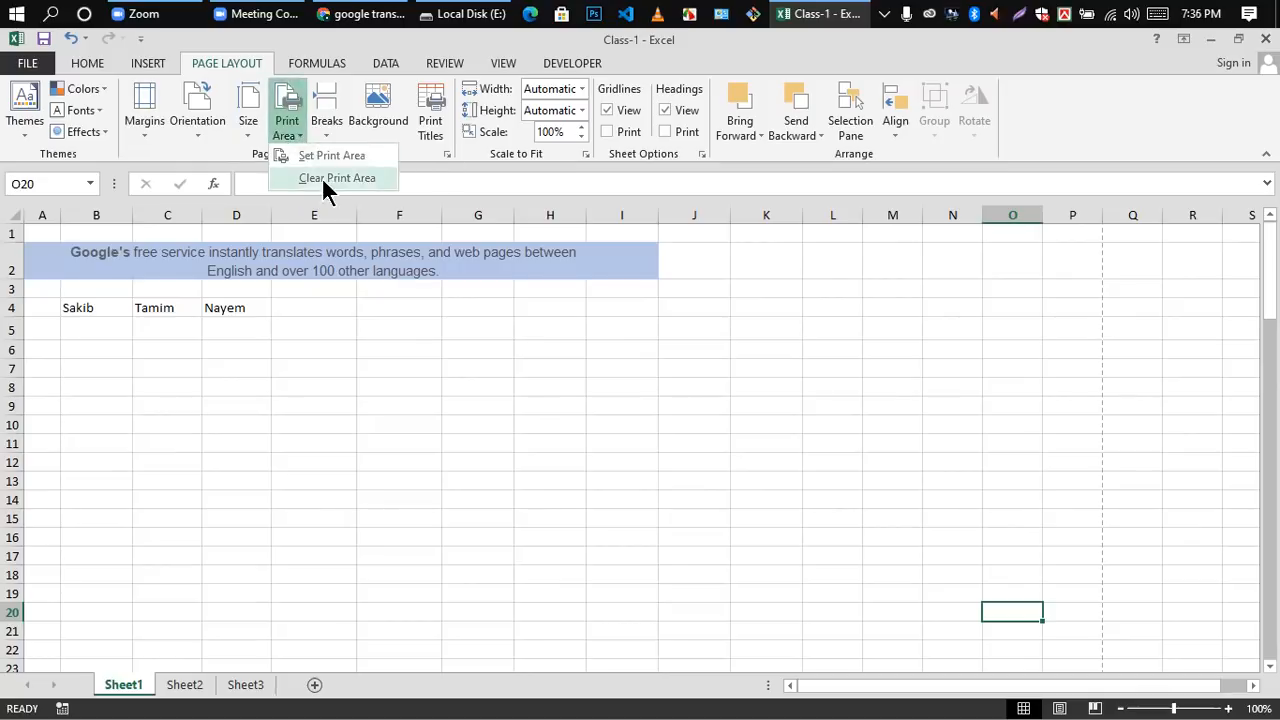
pyautogui.click(321, 156)
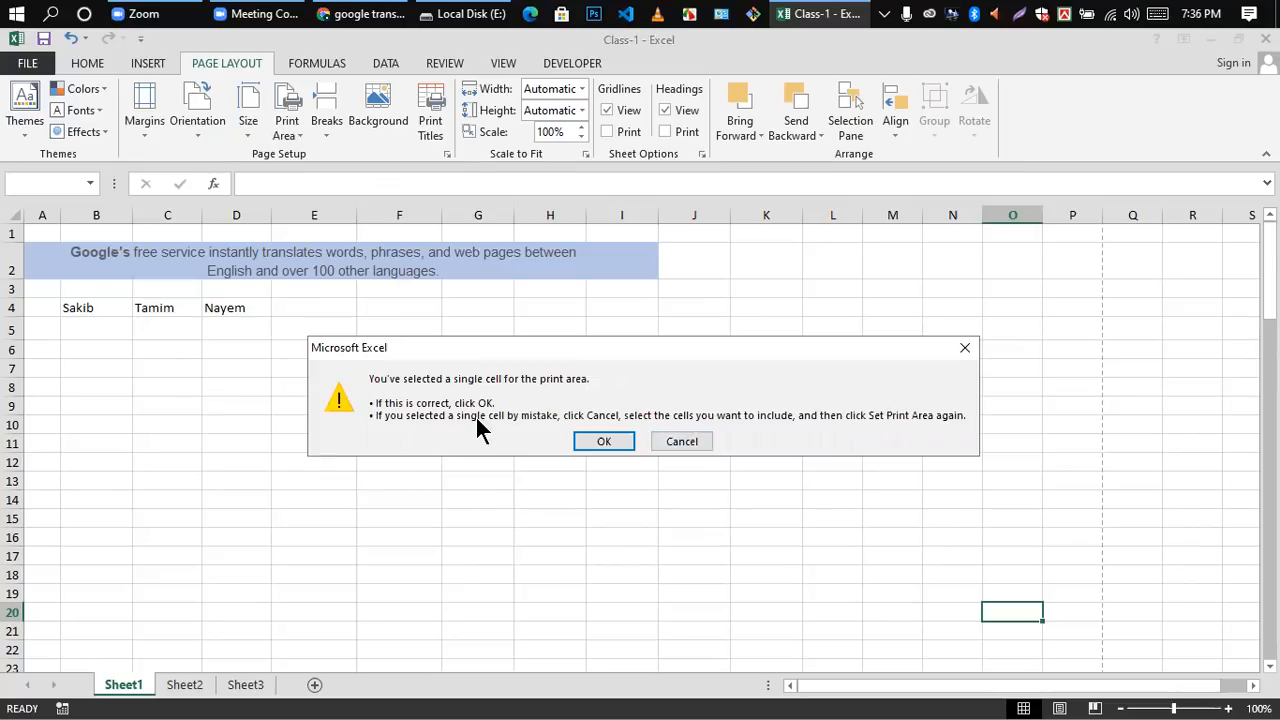
pyautogui.click(682, 441)
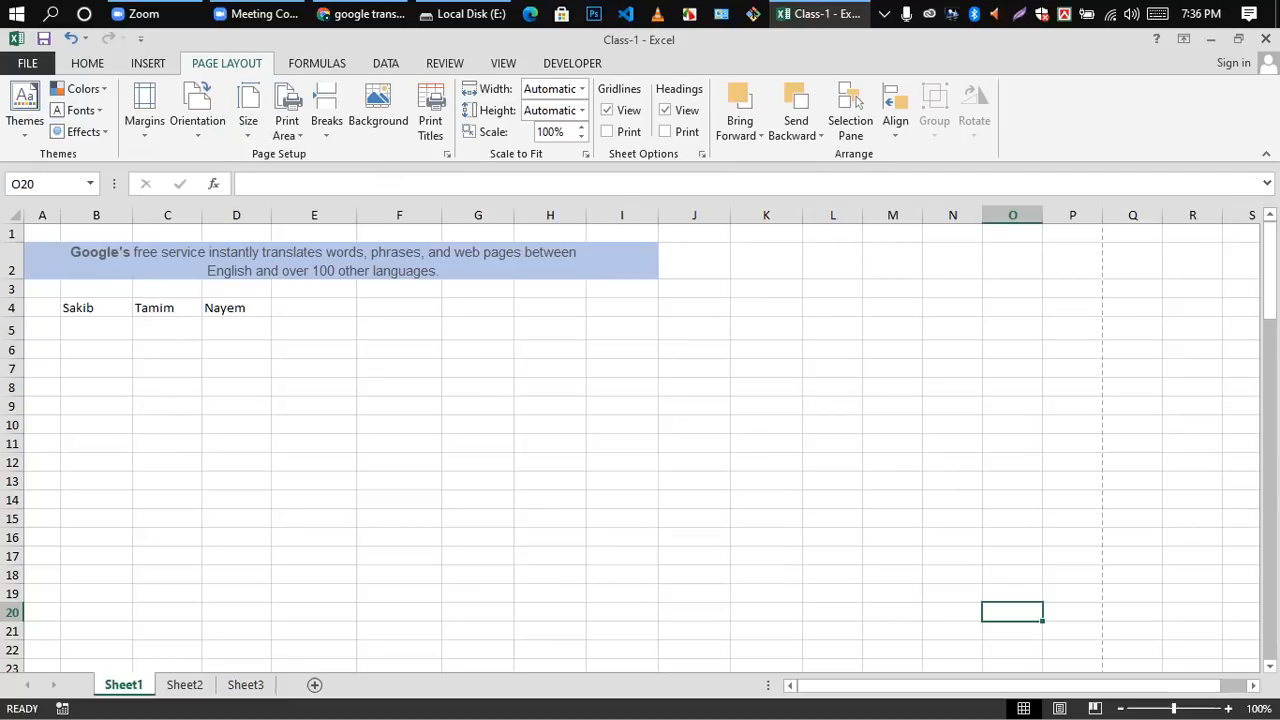
# Step: Examine the print preview, the page break options and the page break preview of Sheet1, ending in the normal view
pyautogui.hotkey('ctrl', 'p')
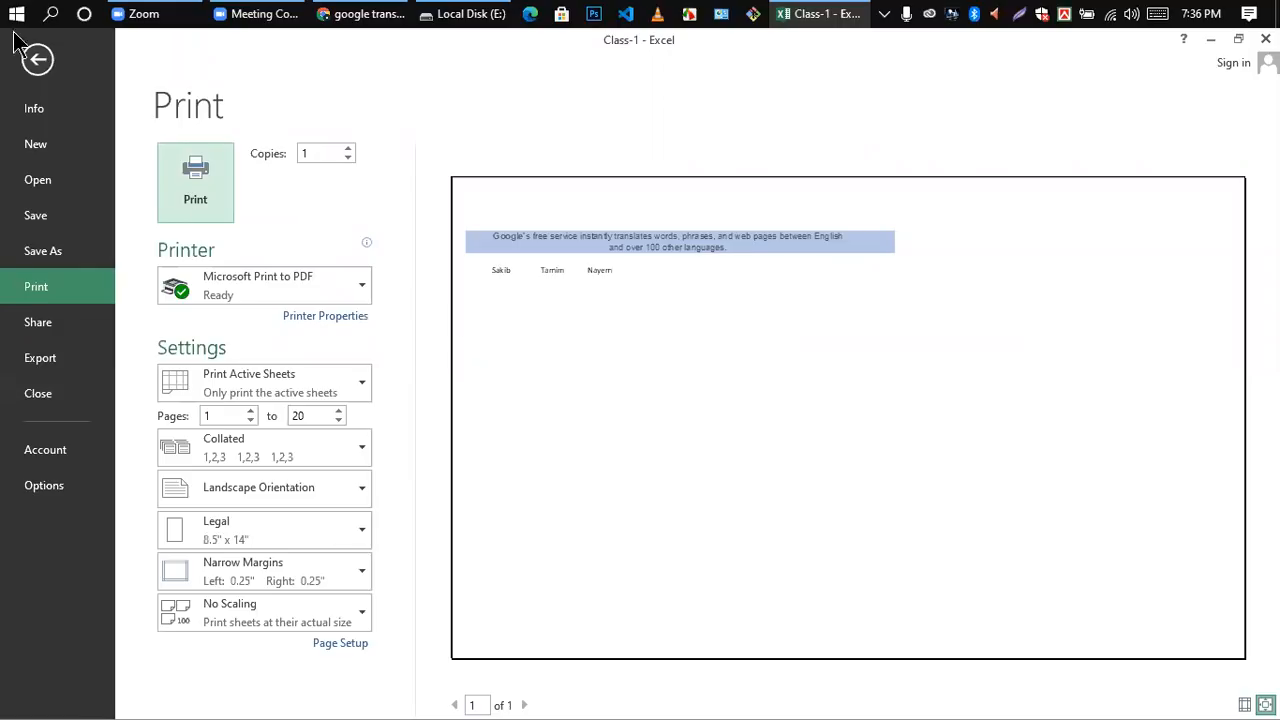
pyautogui.click(37, 59)
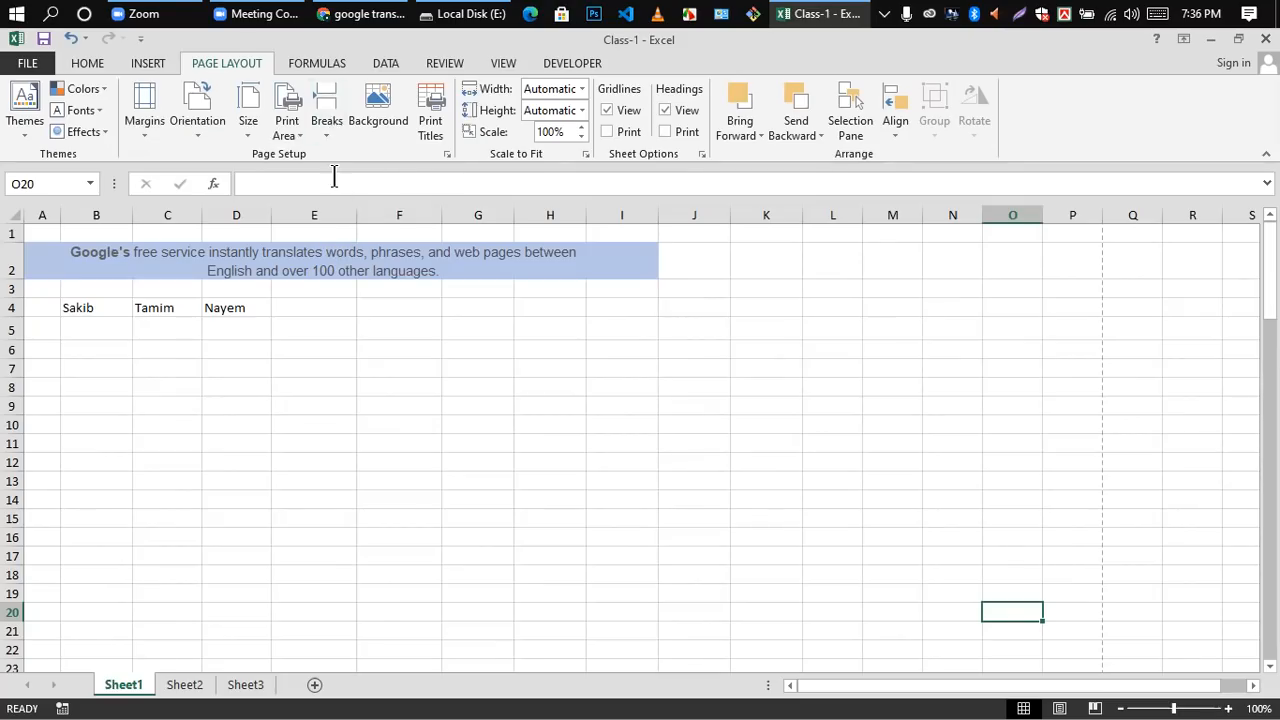
pyautogui.click(323, 129)
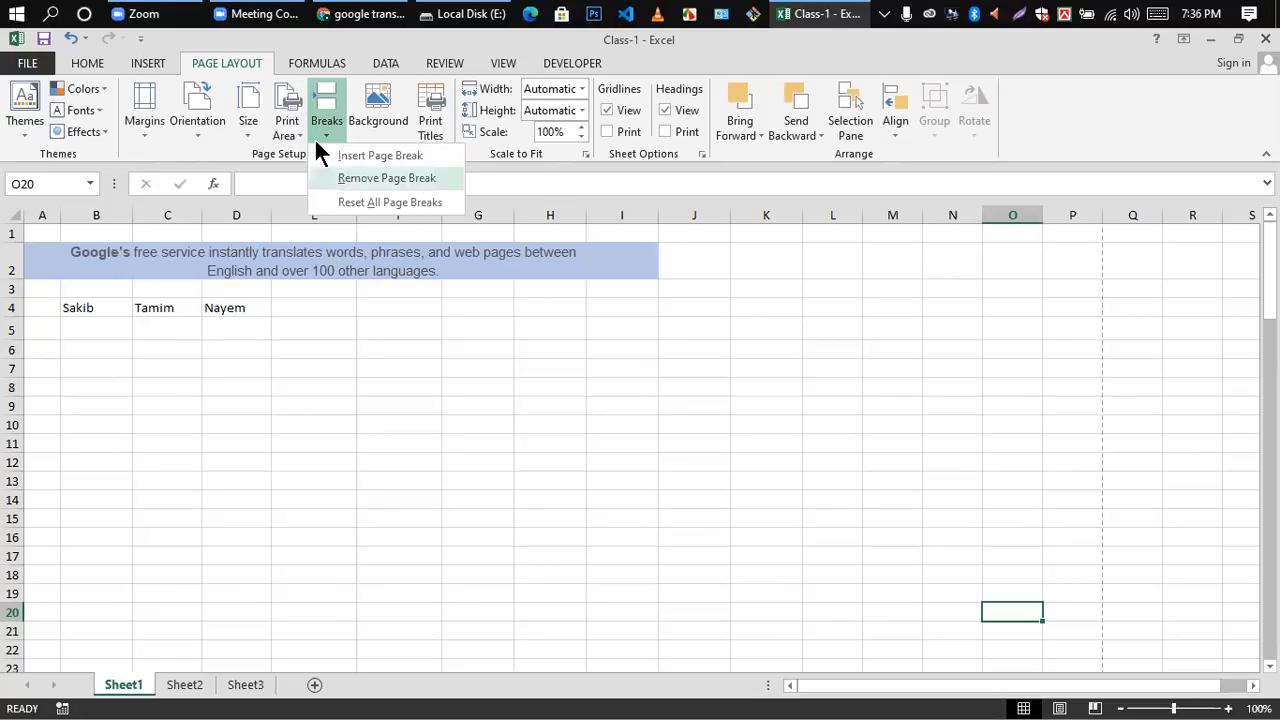
pyautogui.click(471, 321)
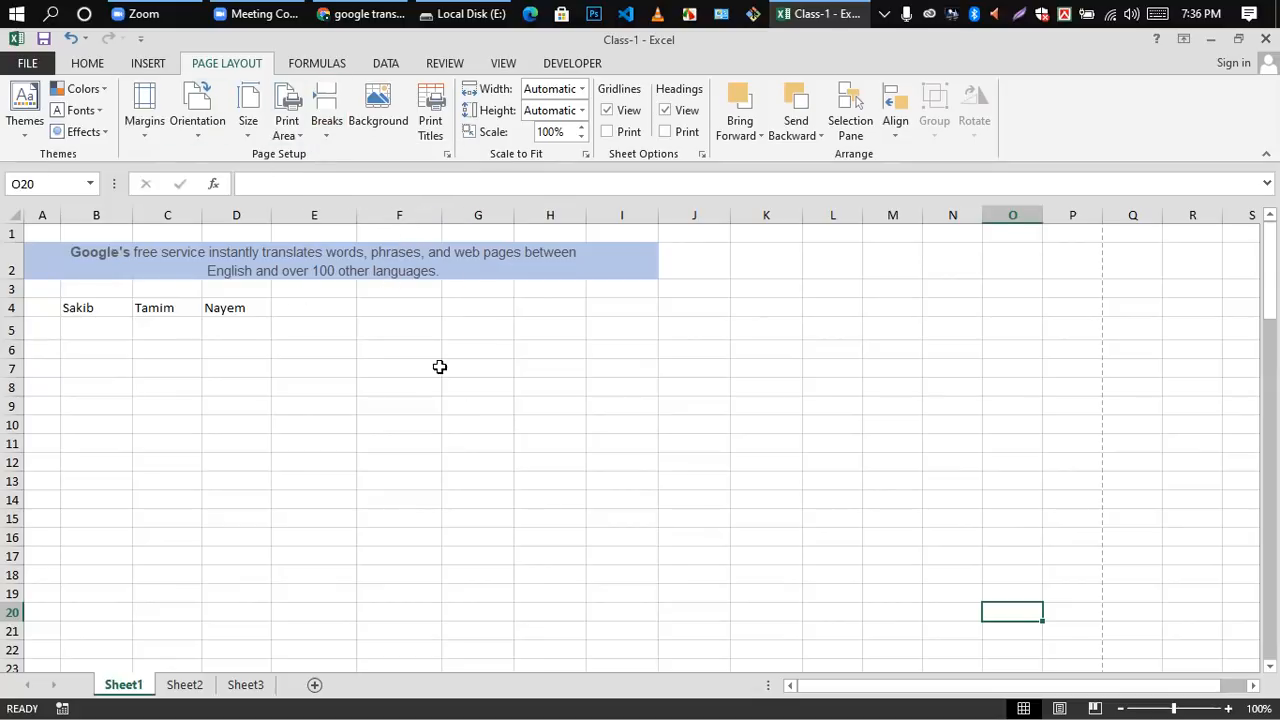
pyautogui.click(325, 117)
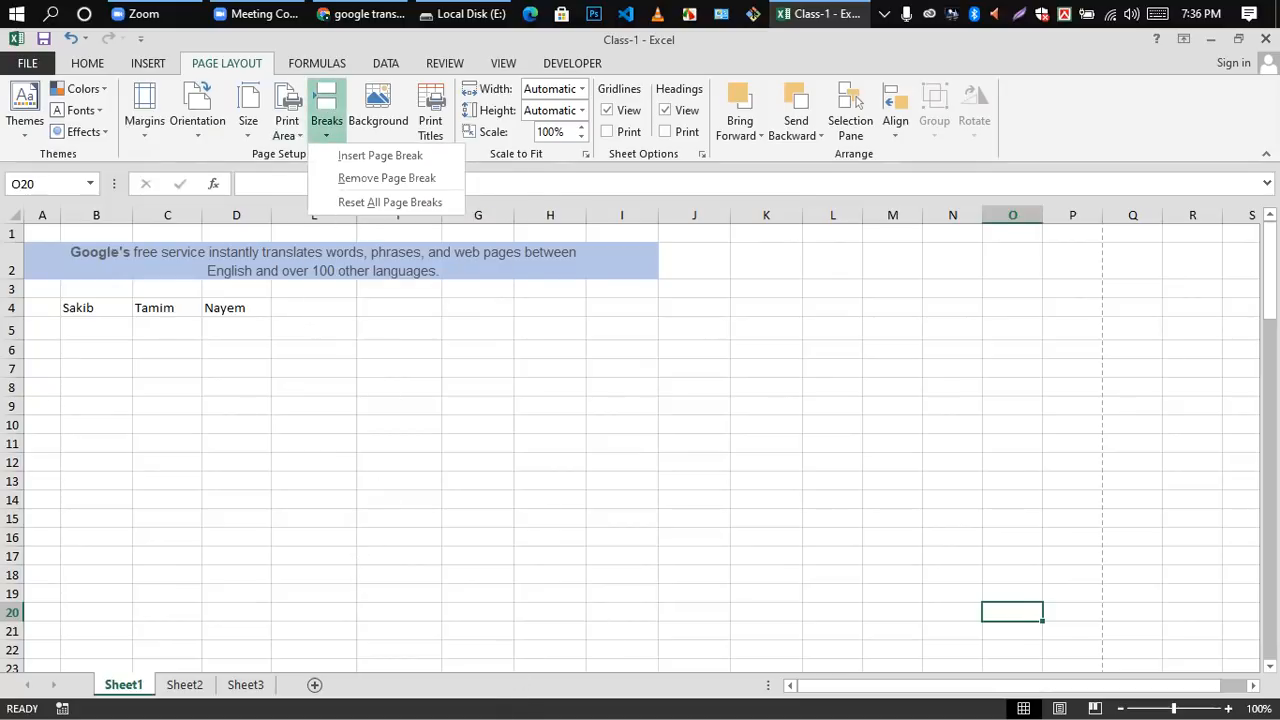
pyautogui.moveTo(1270, 261); pyautogui.dragTo(963, 697)
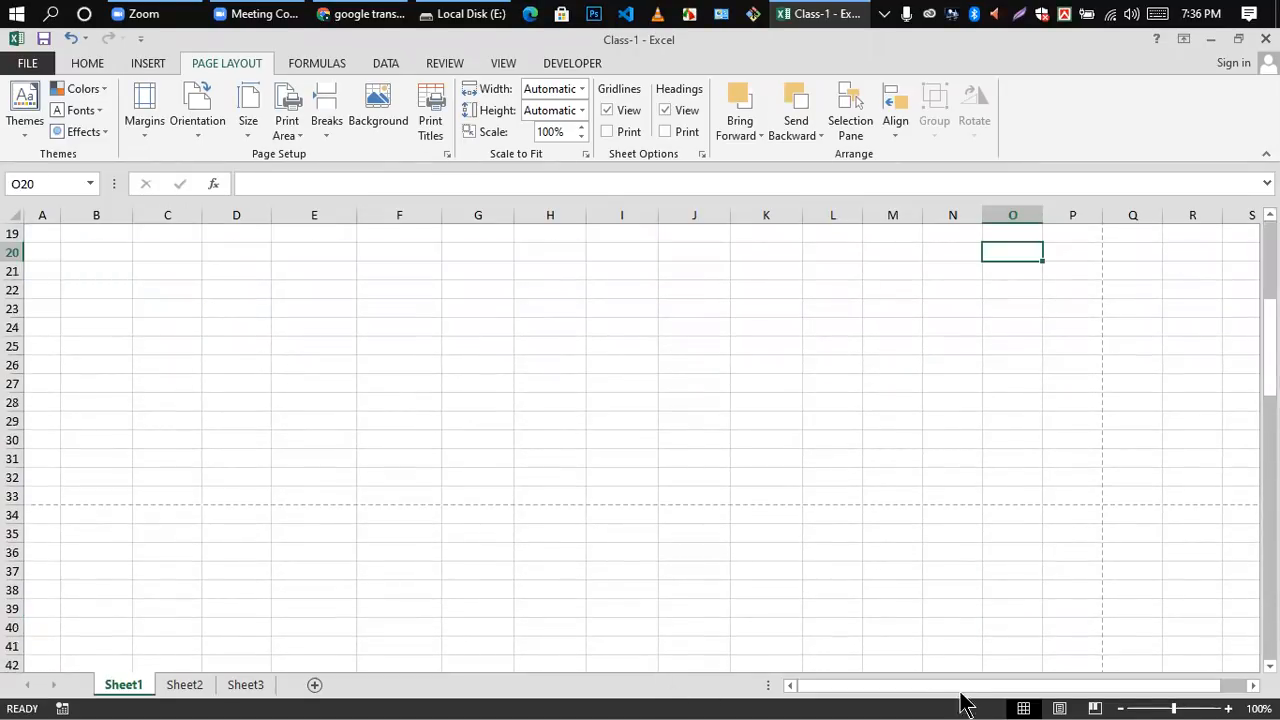
pyautogui.click(1094, 708)
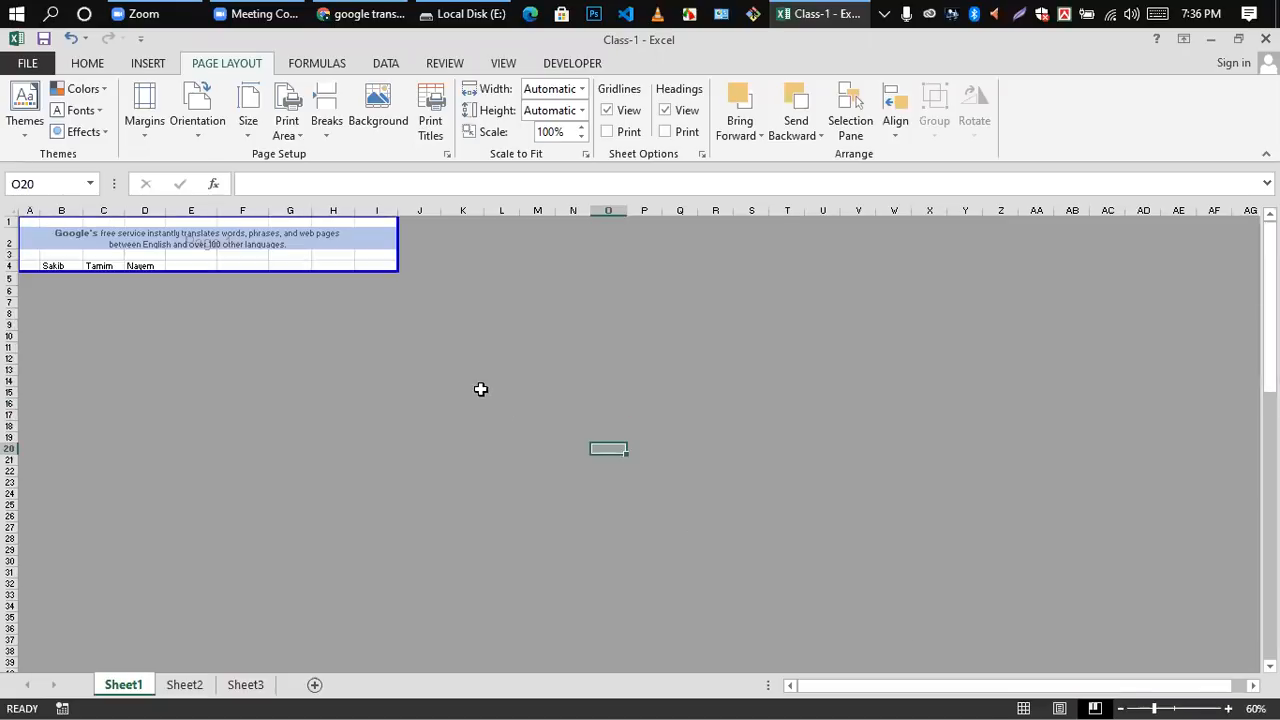
pyautogui.click(1020, 705)
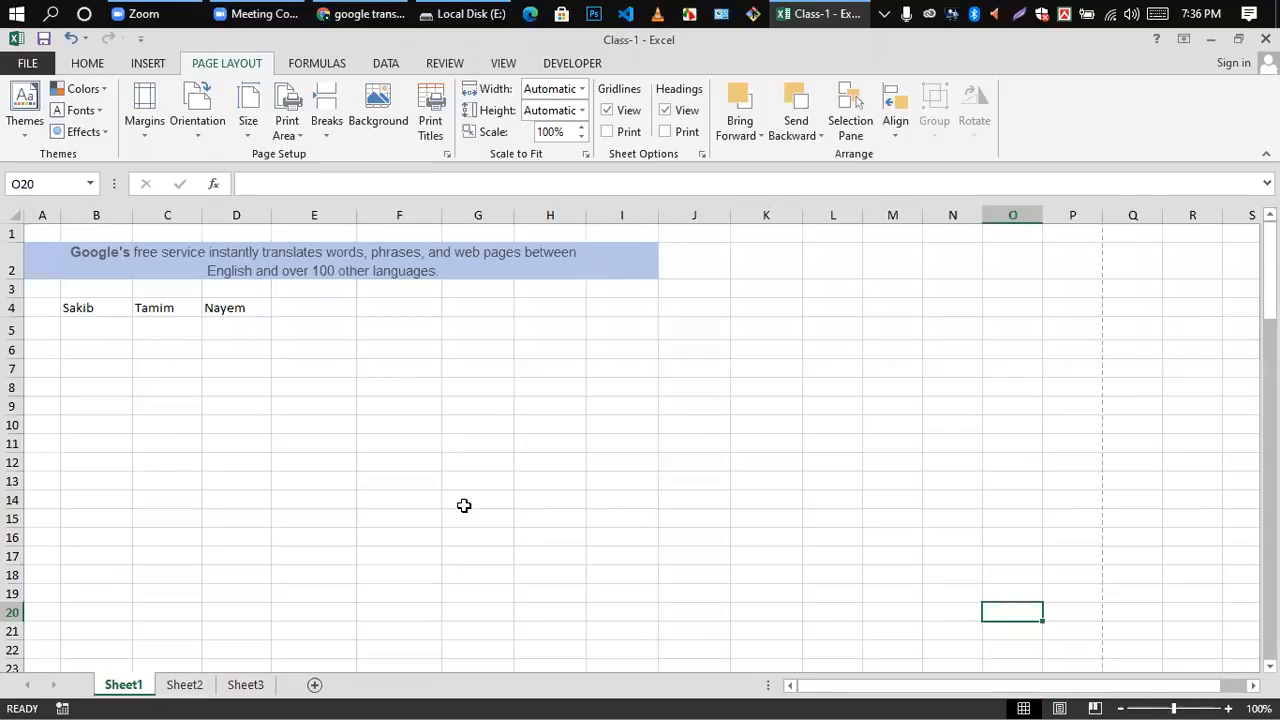
# Step: Insert a page break at cell O20 and check the resulting page divisions on Sheet1
pyautogui.click(326, 100)
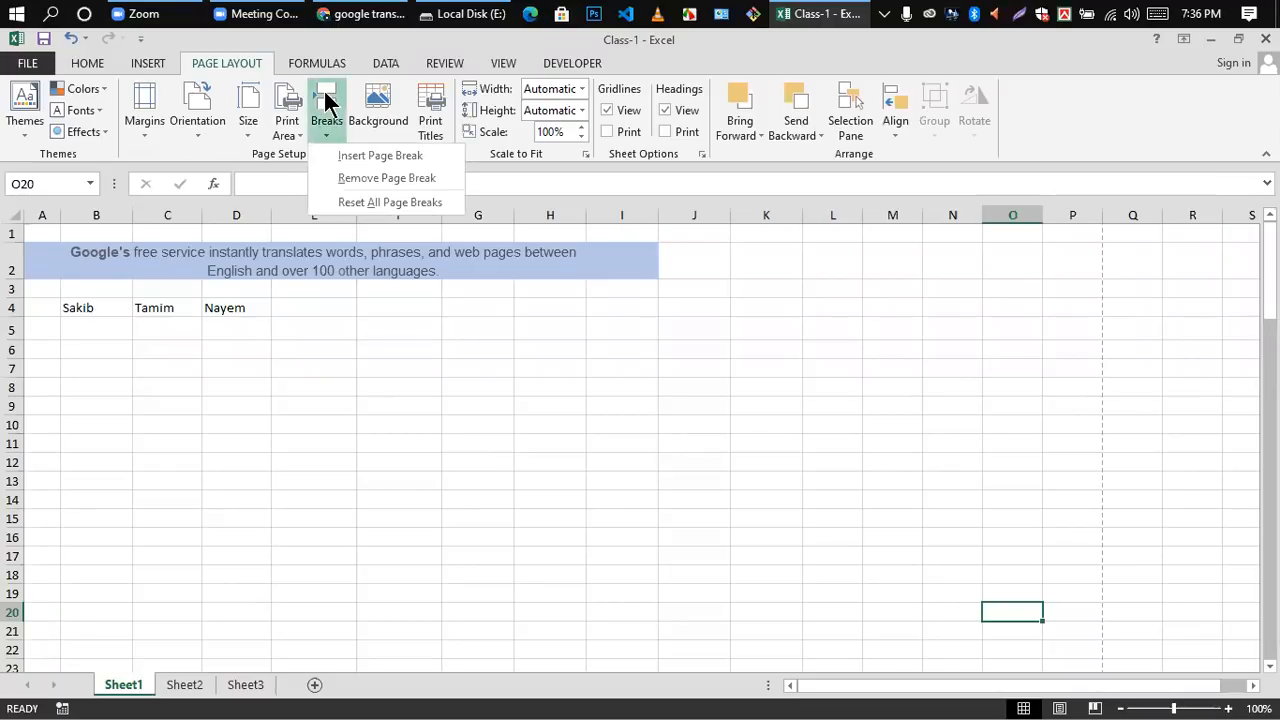
pyautogui.click(376, 156)
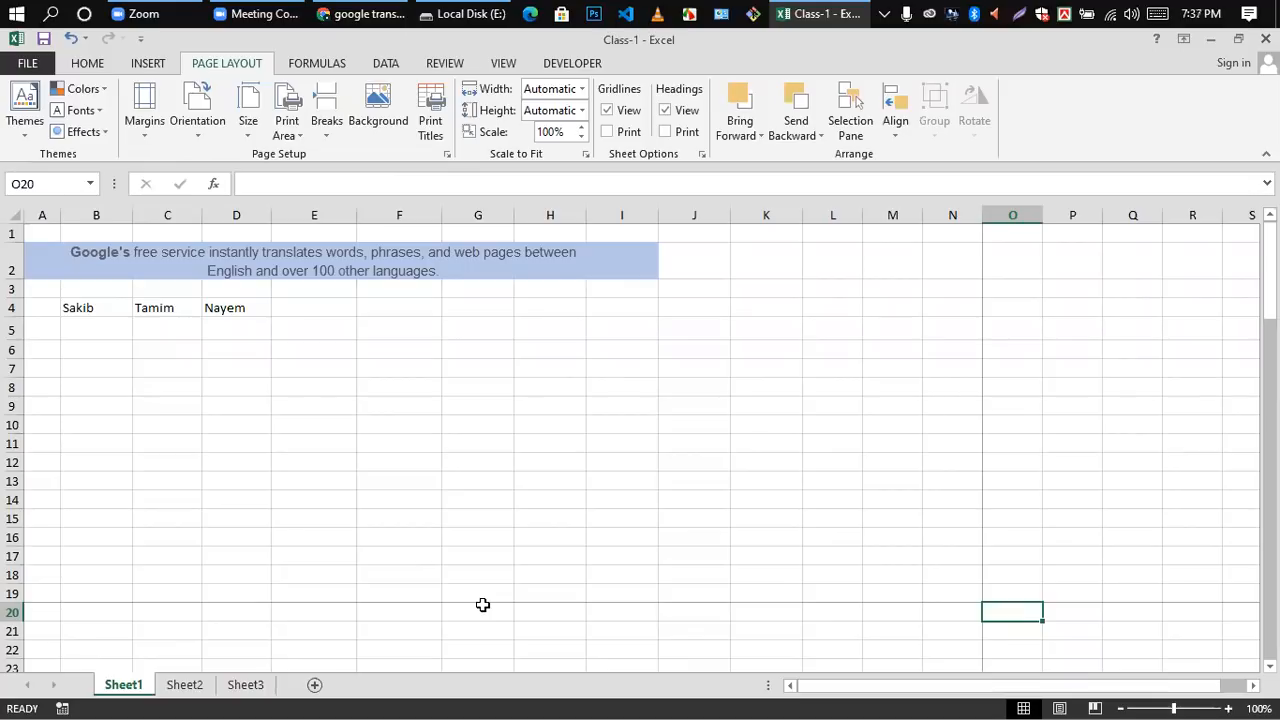
pyautogui.scroll(-12, 526, 586)
pyautogui.scroll(5, 917, 572)
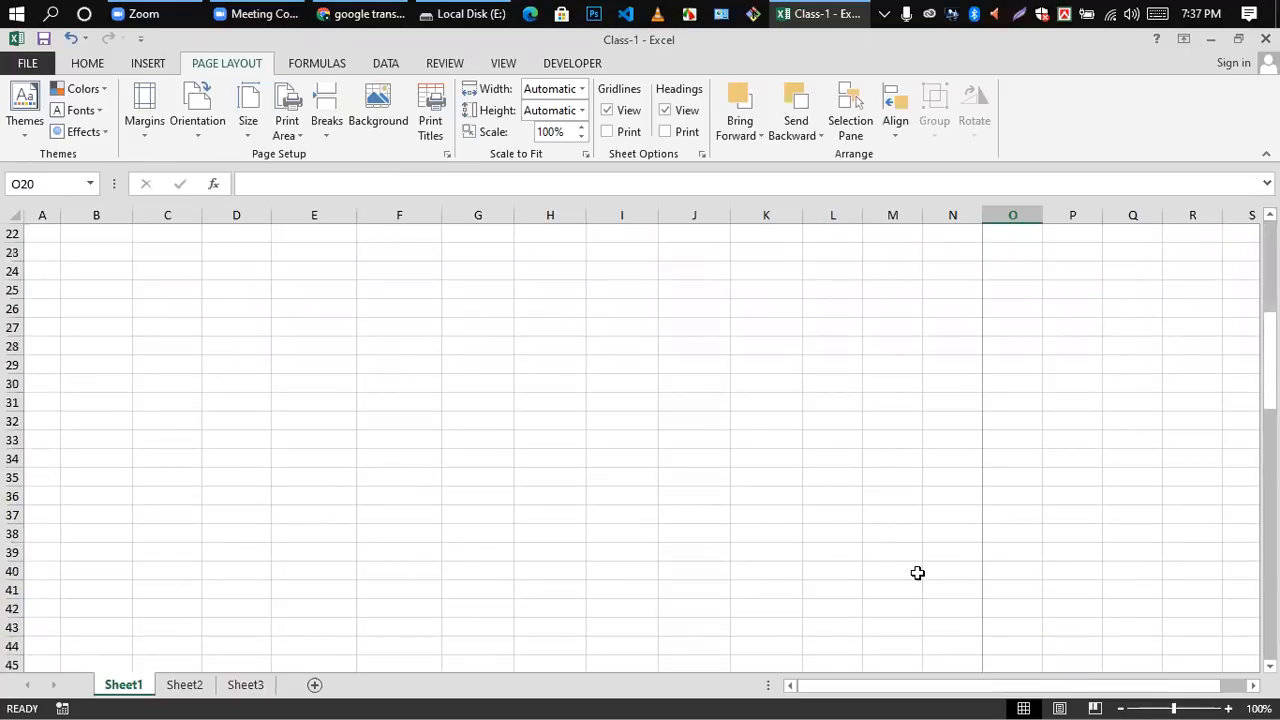
pyautogui.scroll(7, 917, 572)
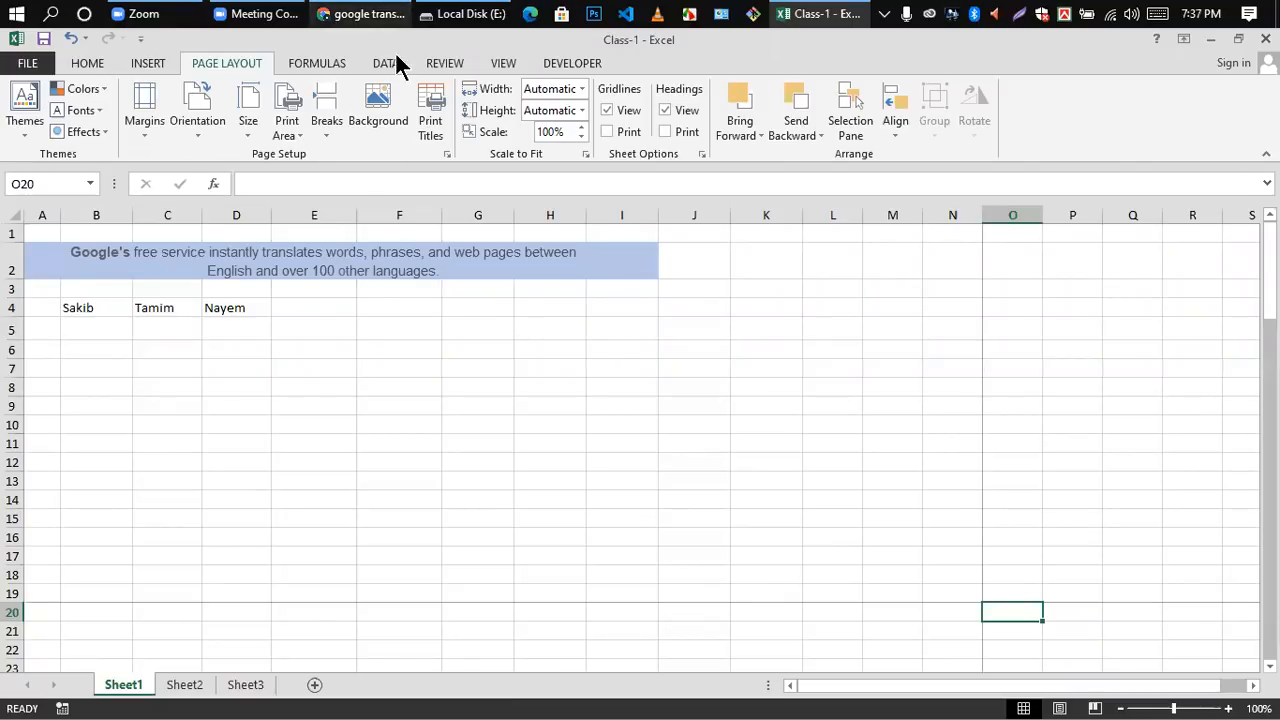
# Step: Open the picture selection for a sheet background on Sheet1
pyautogui.click(372, 112)
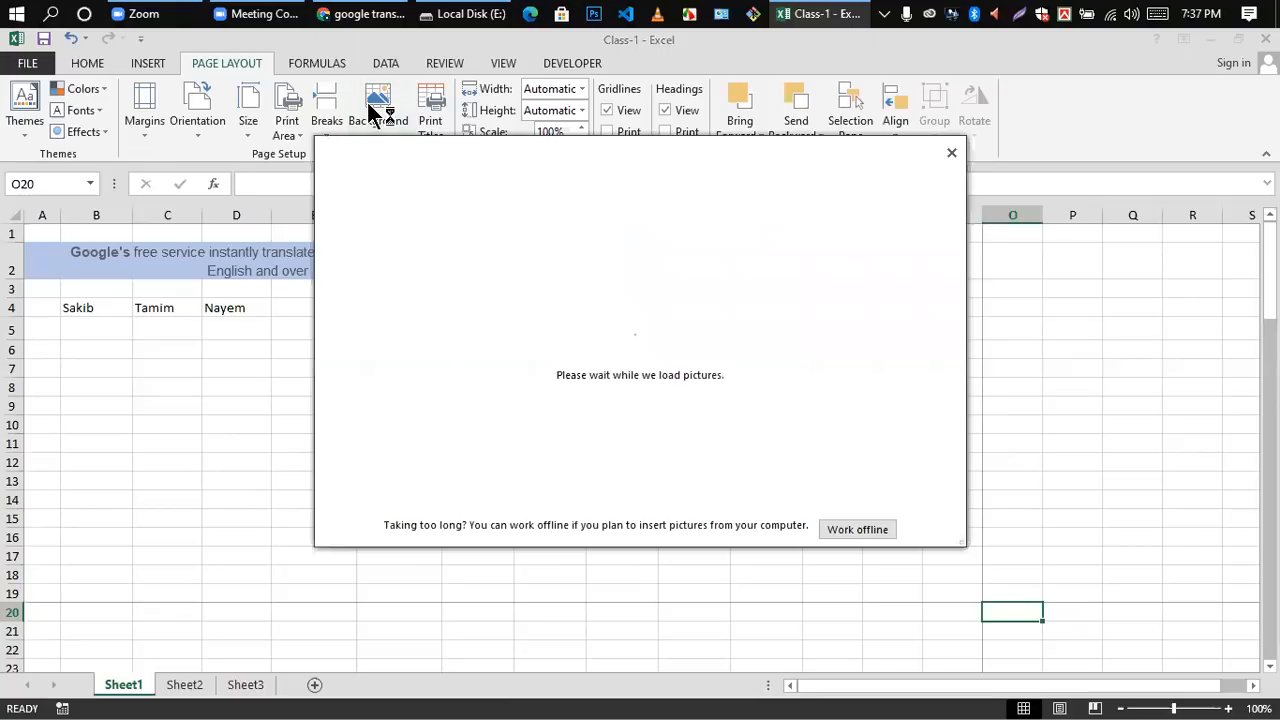
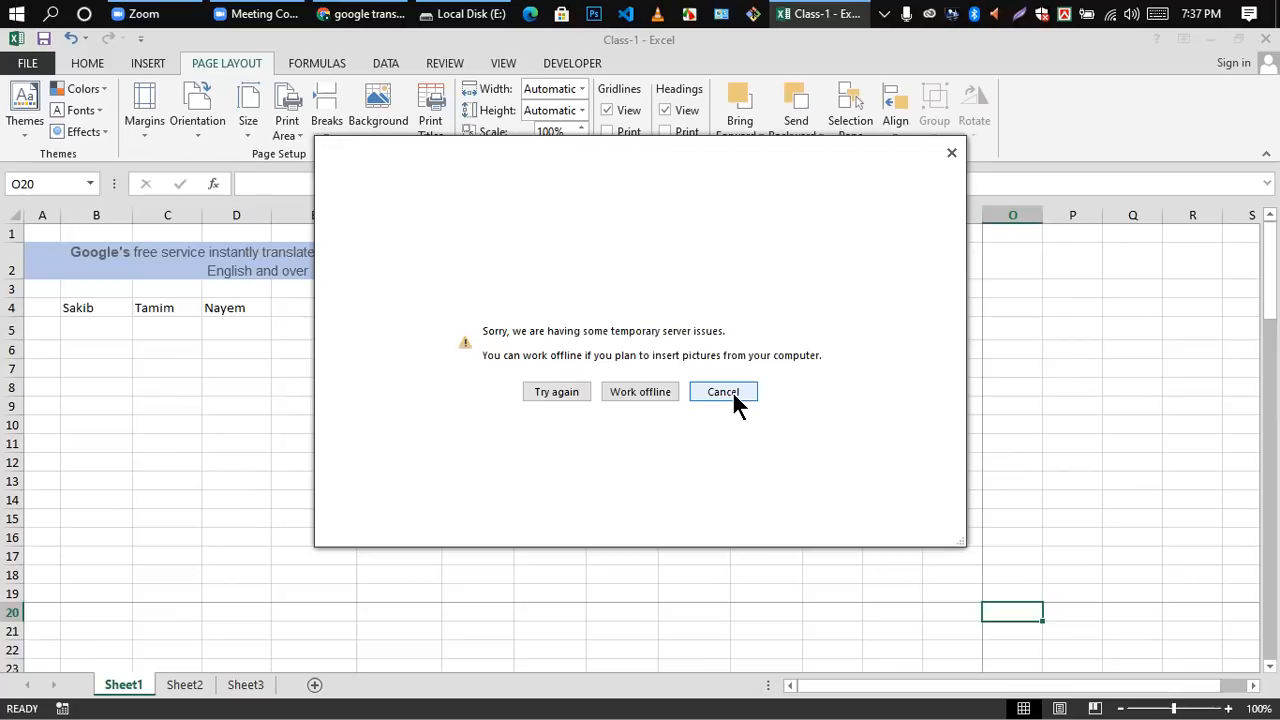
pyautogui.click(950, 155)
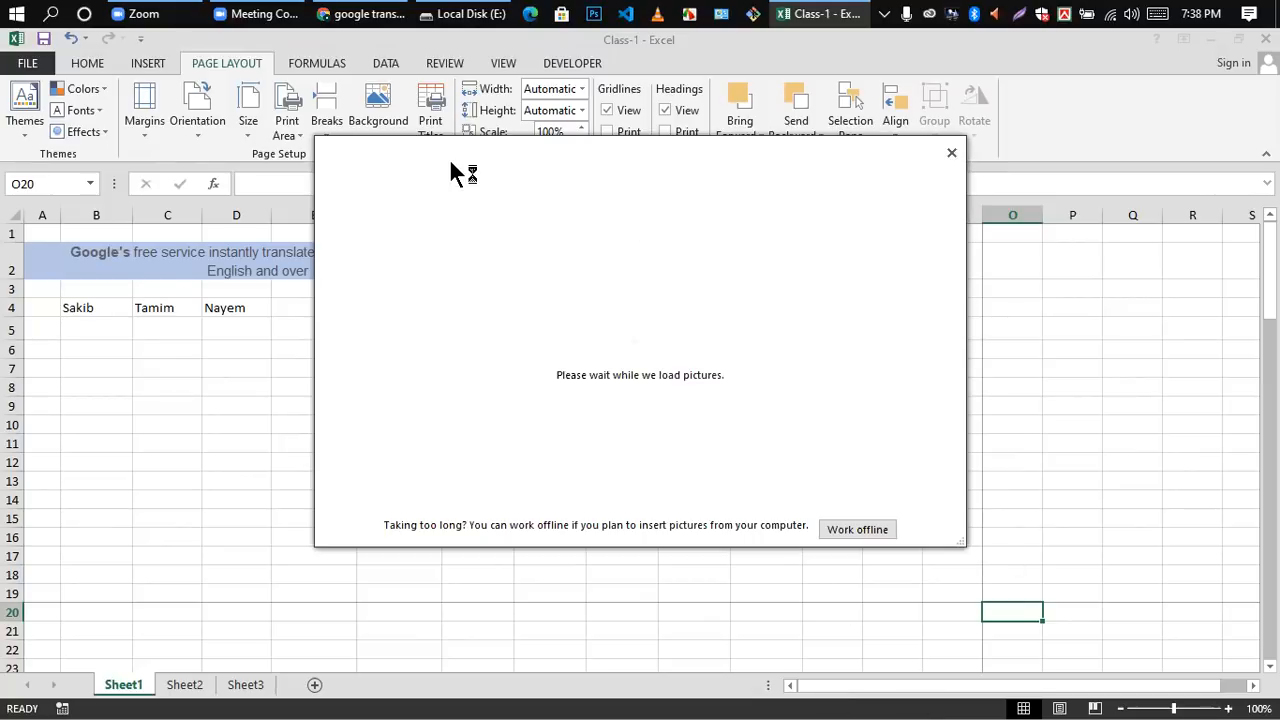
pyautogui.click(857, 529)
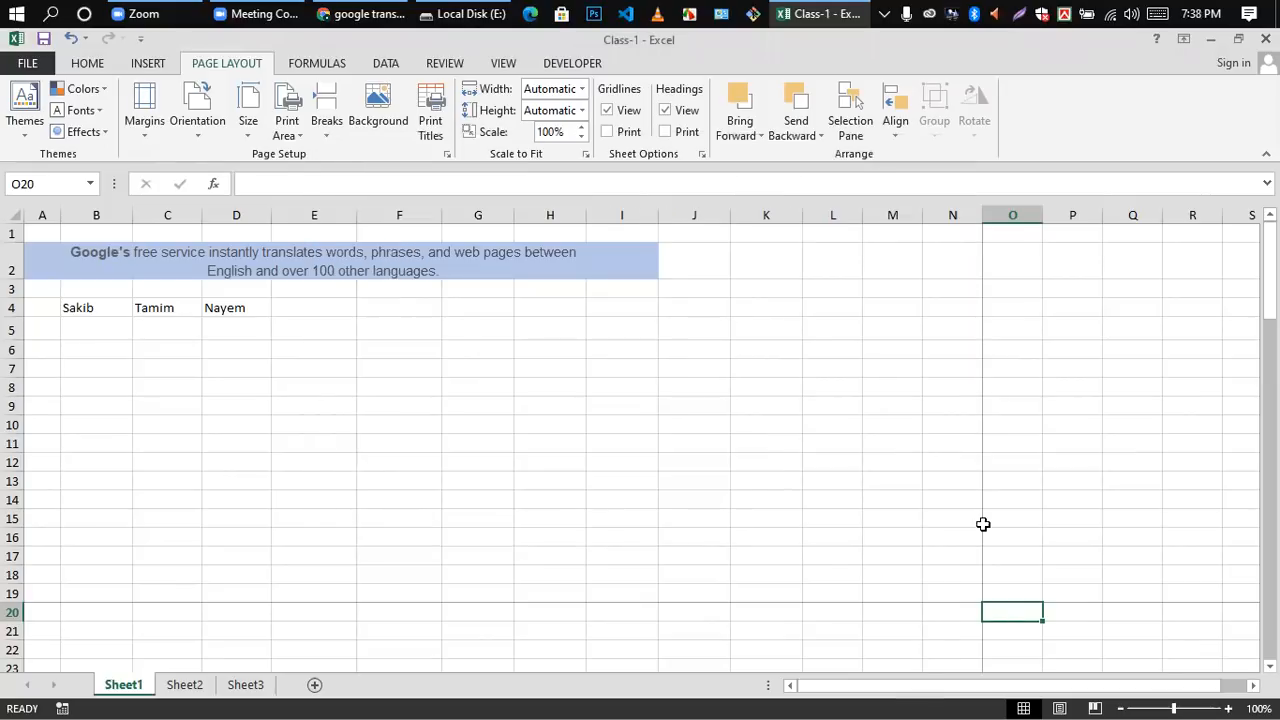
pyautogui.click(853, 369)
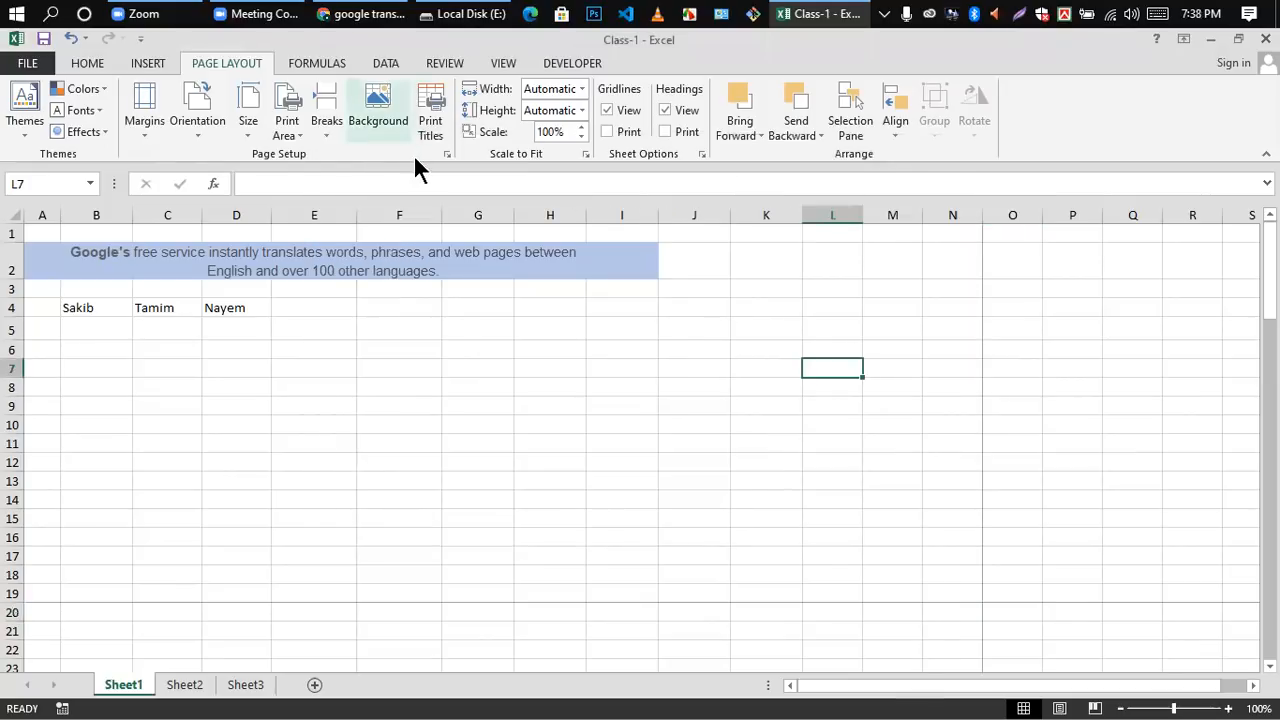
# Step: Examine the print titles options for the worksheet and close them without making changes
pyautogui.click(433, 108)
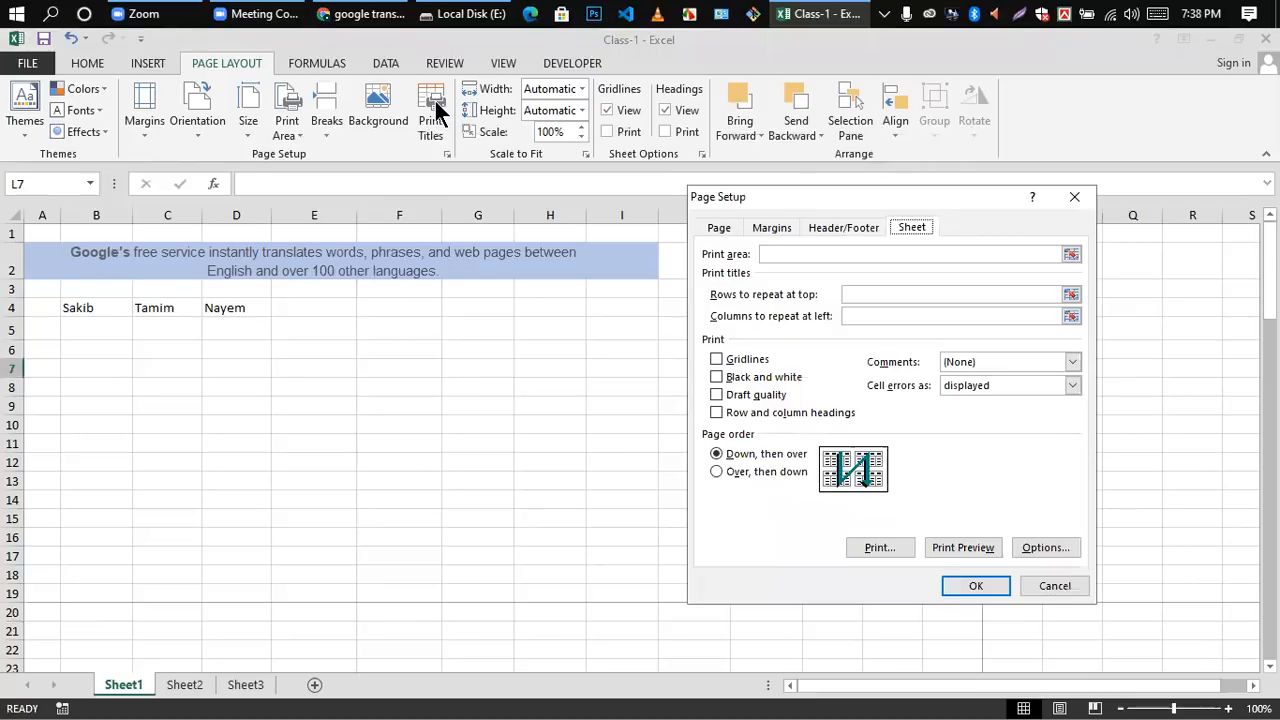
pyautogui.click(1086, 200)
pyautogui.click(695, 403)
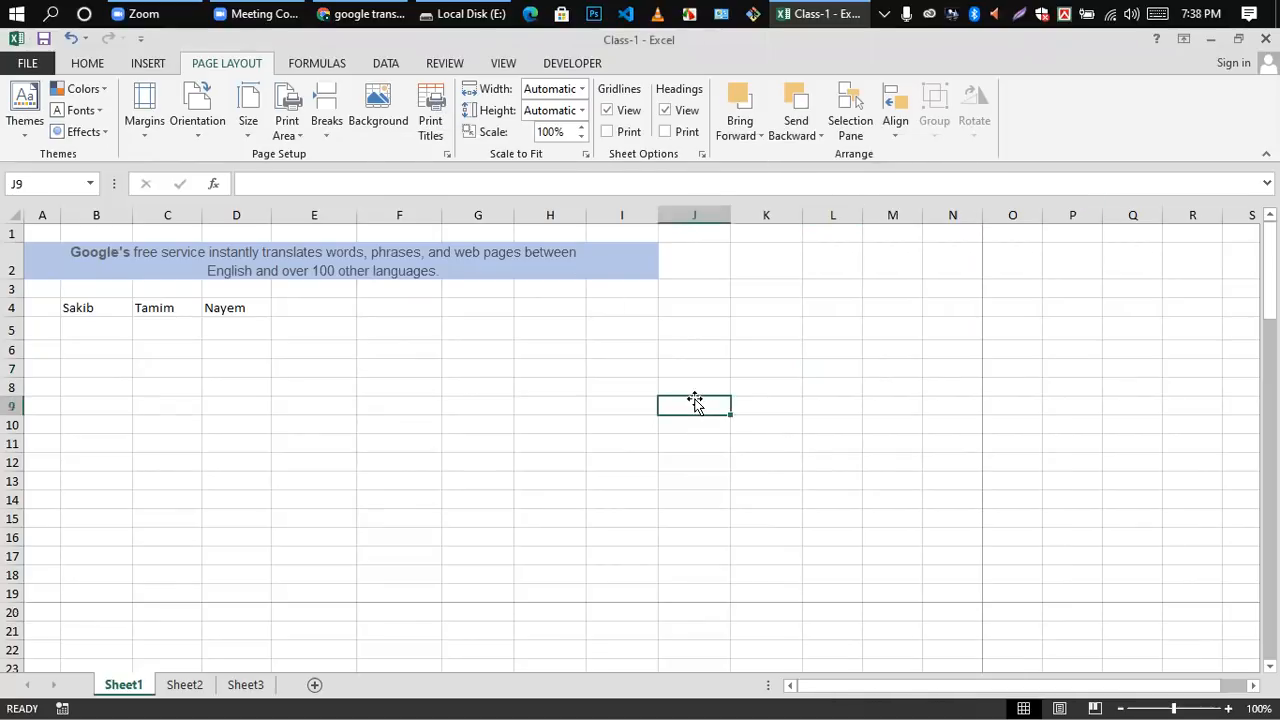
pyautogui.click(490, 368)
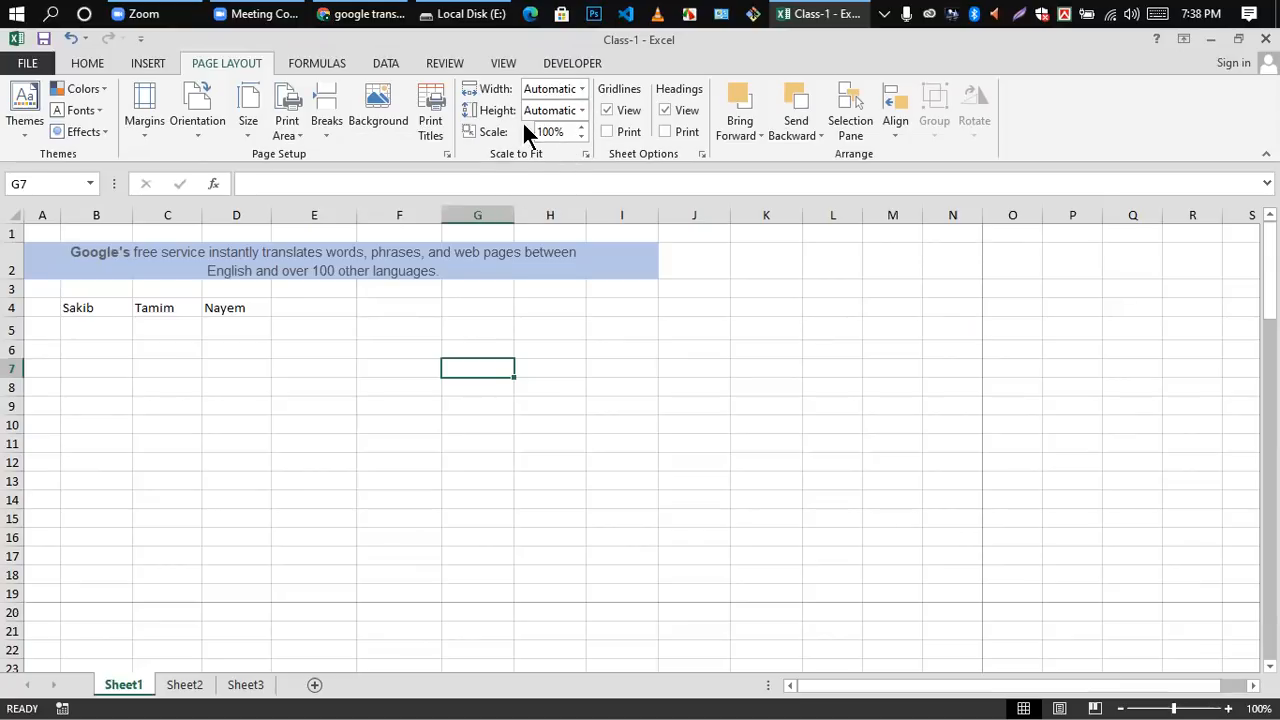
# Step: Select row 4 and set the print scaling width to 1 page
pyautogui.click(40, 308)
pyautogui.click(12, 308)
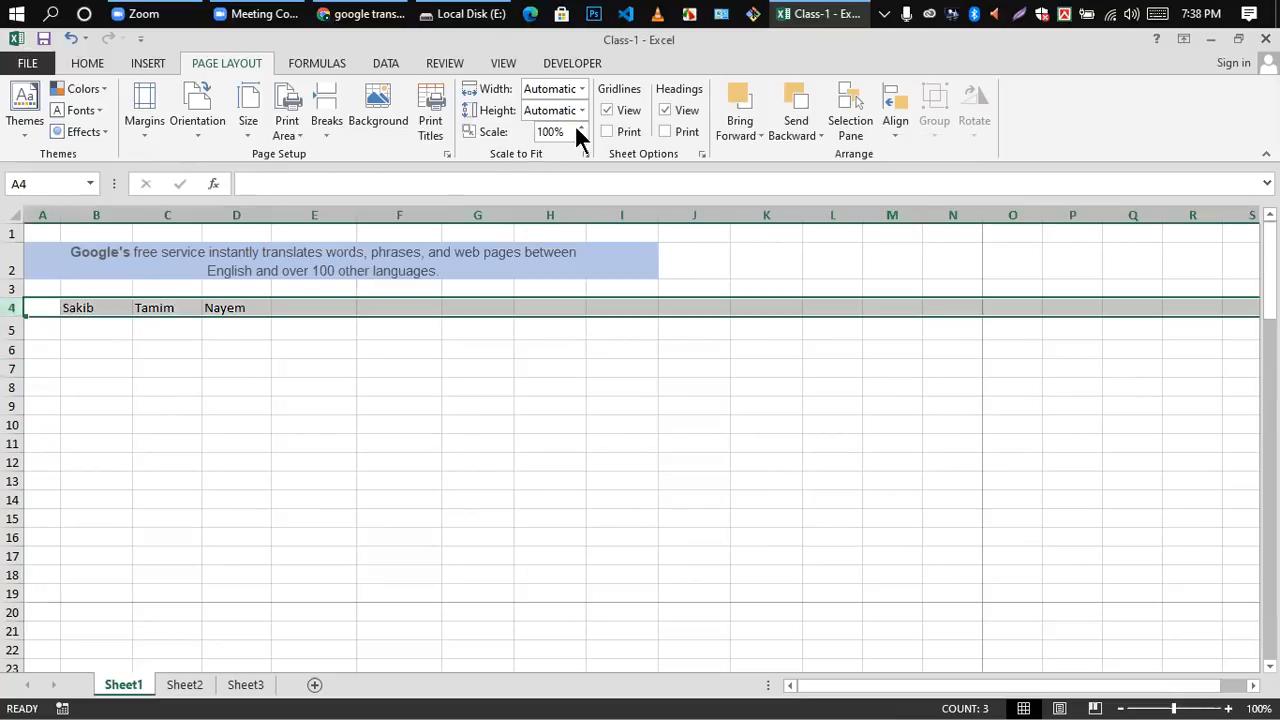
pyautogui.click(580, 89)
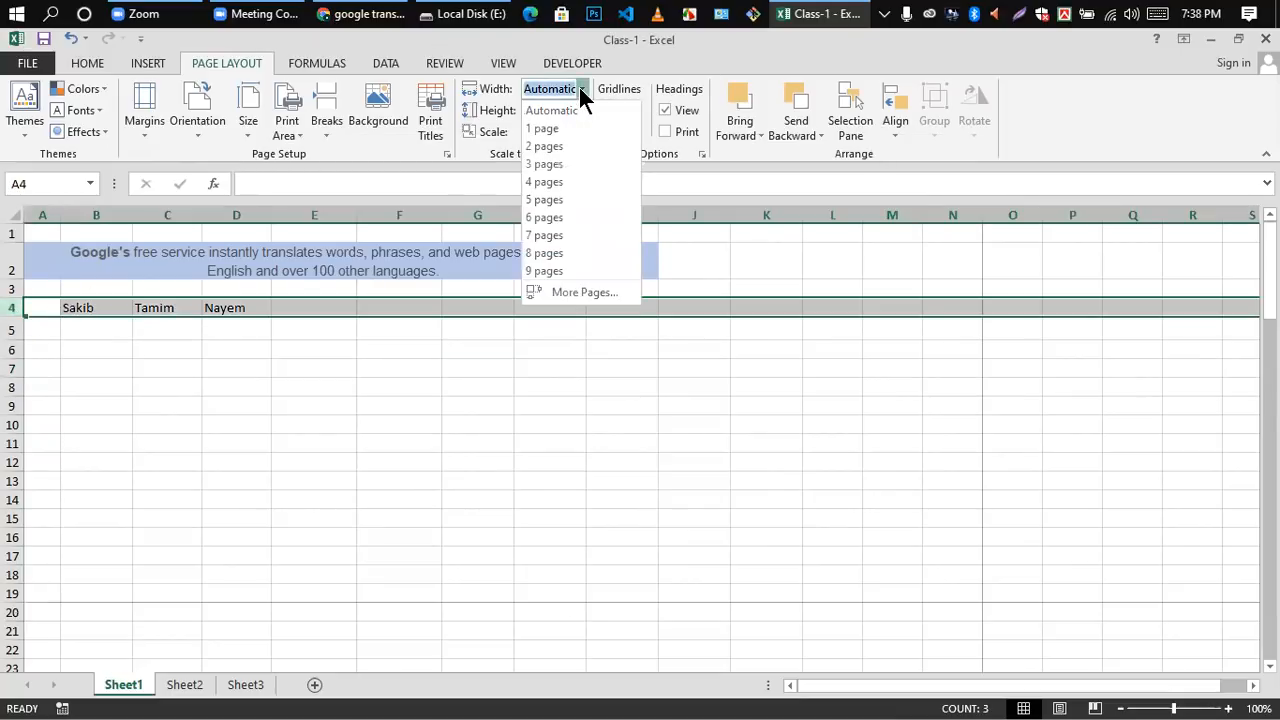
pyautogui.click(548, 128)
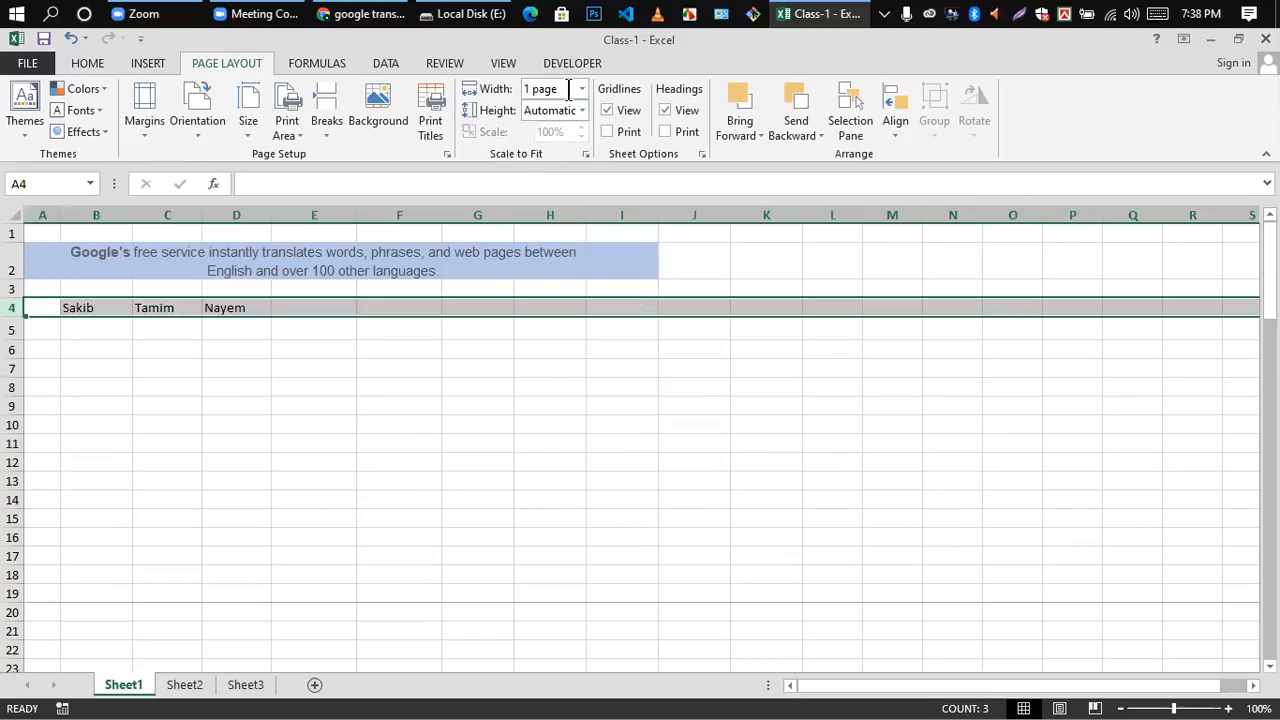
# Step: Set the print scaling width to 2 pages and look over the page breaks on the sheet
pyautogui.click(582, 89)
pyautogui.click(555, 146)
pyautogui.scroll(-6, 483, 534)
pyautogui.scroll(2, 482, 533)
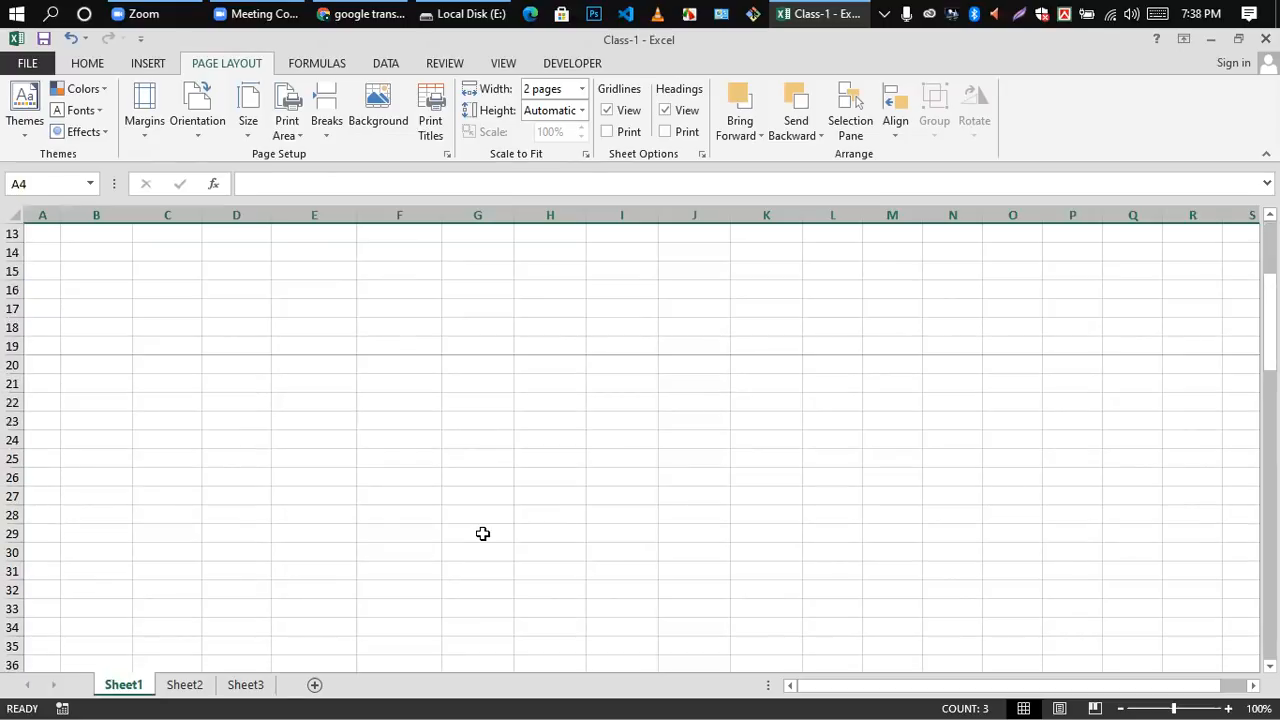
pyautogui.scroll(4, 483, 534)
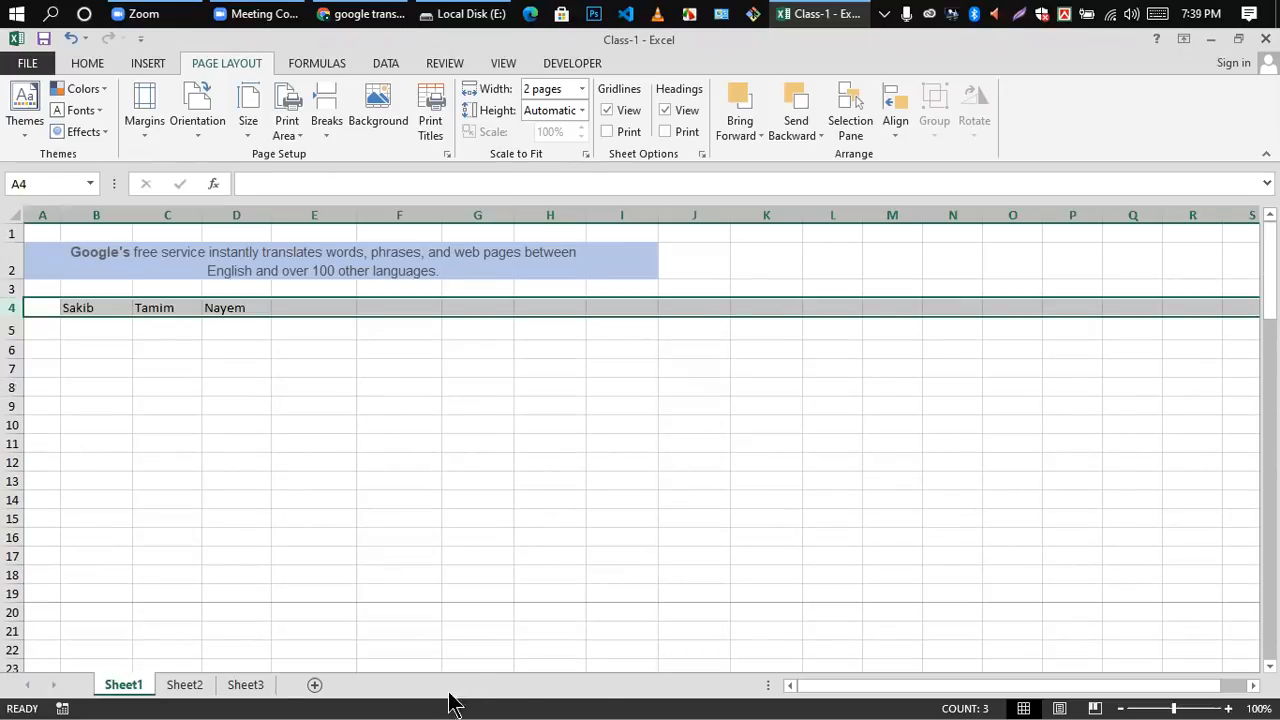
pyautogui.moveTo(1013, 689); pyautogui.dragTo(1048, 700)
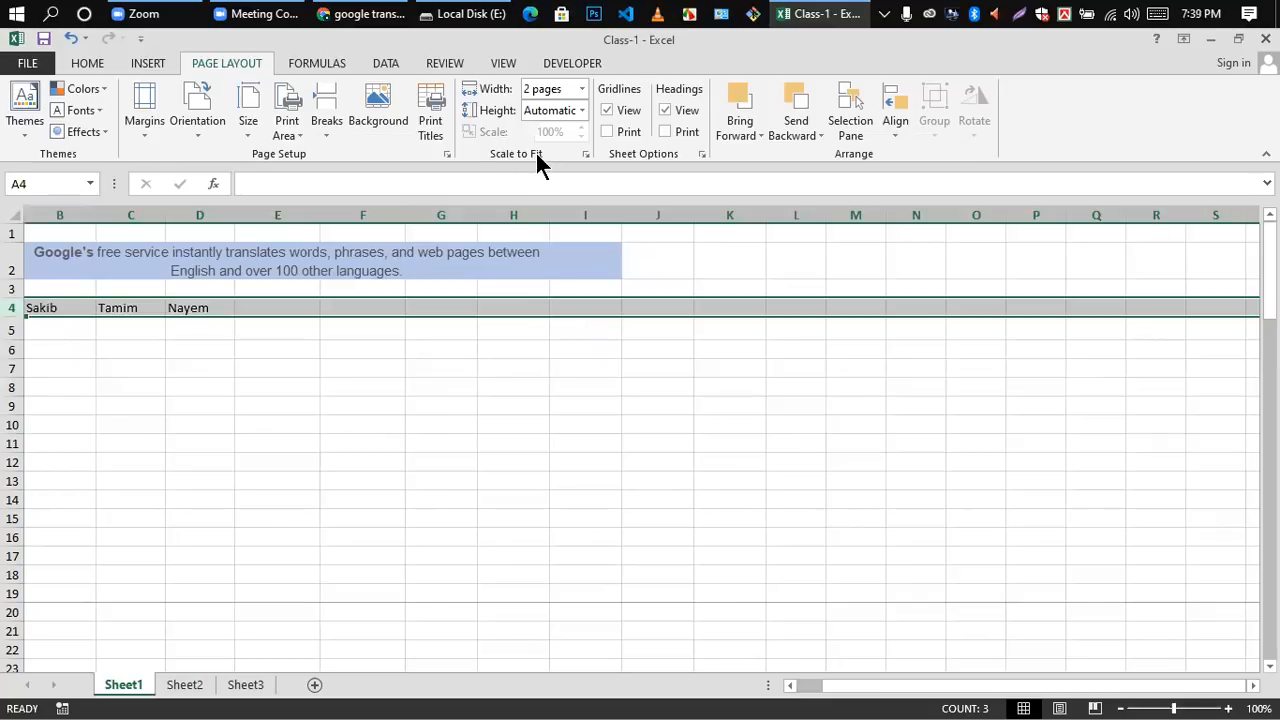
# Step: Switch the print scaling width to Automatic and back to 2 pages to compare the page breaks
pyautogui.click(581, 92)
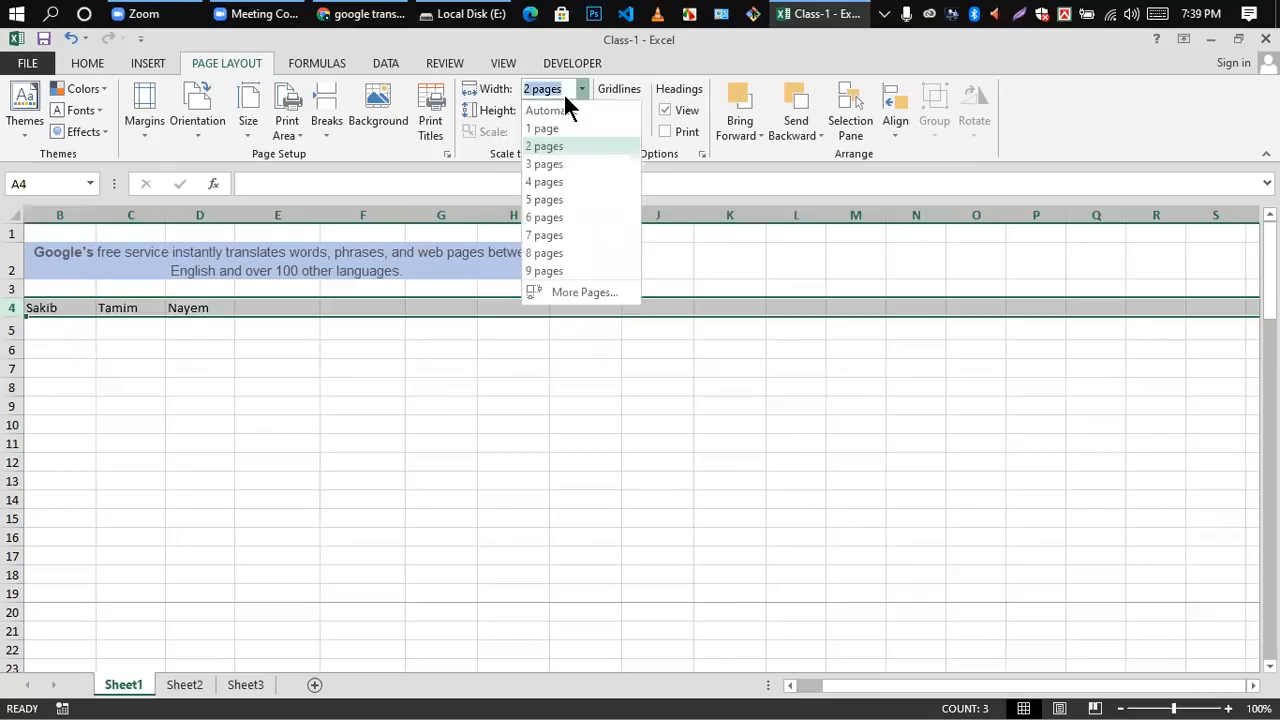
pyautogui.click(568, 111)
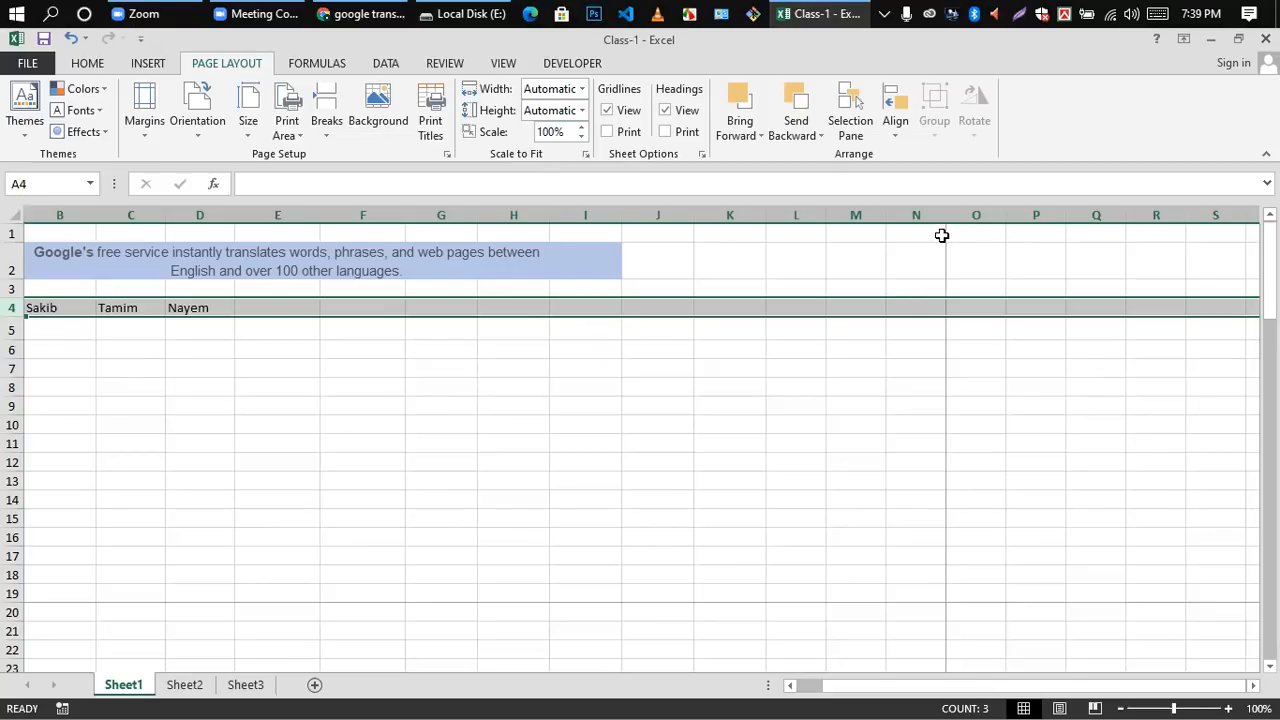
pyautogui.click(582, 90)
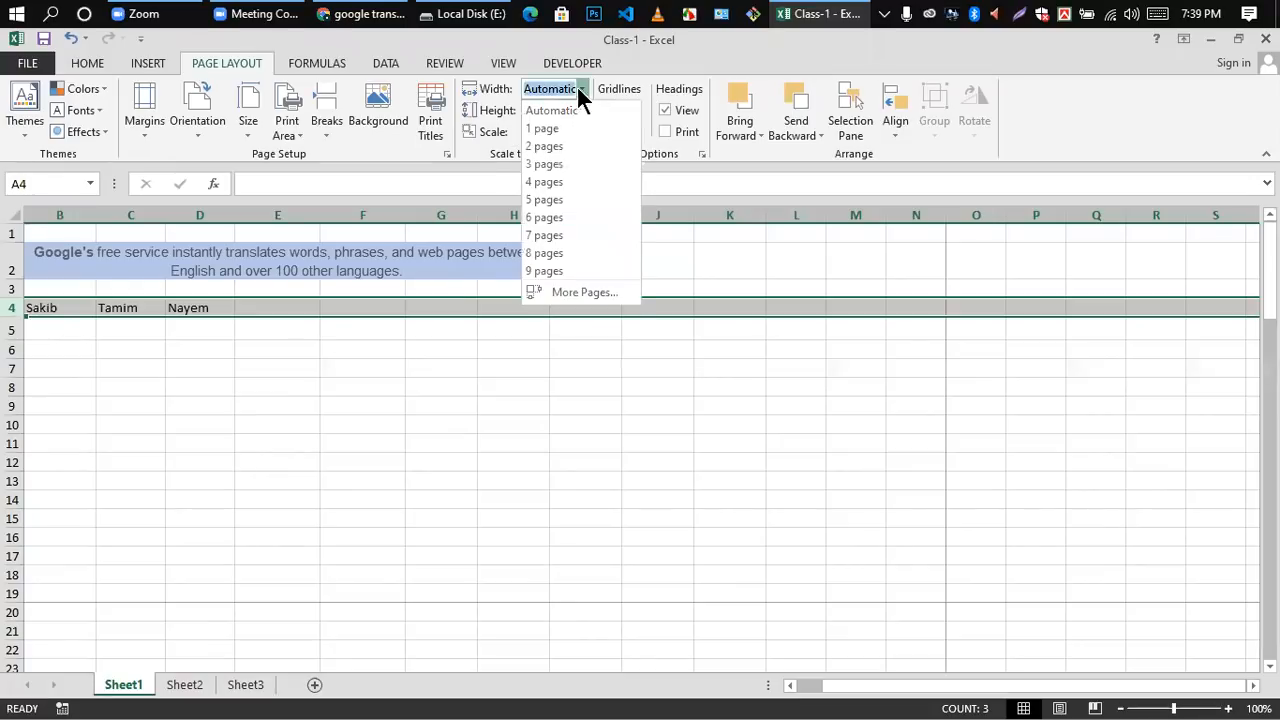
pyautogui.press('Escape')
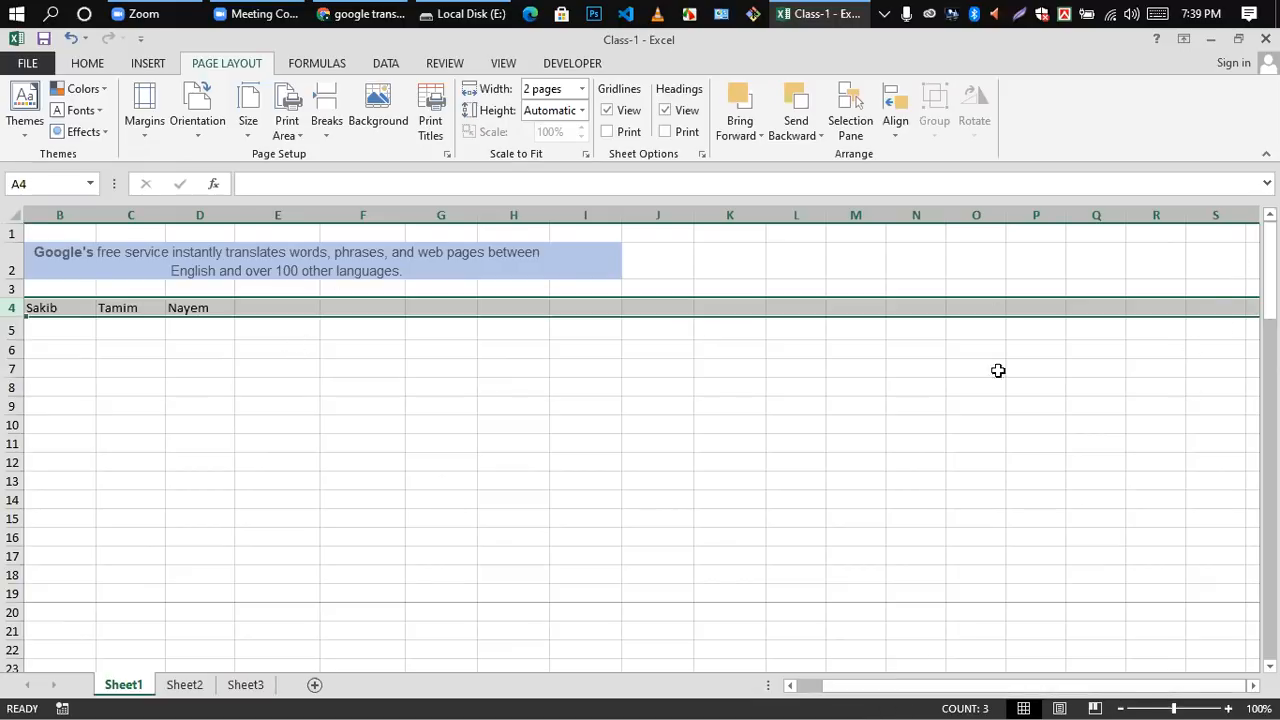
# Step: Set the print scaling width to 3 pages and check the sheet's page breaks
pyautogui.click(582, 91)
pyautogui.click(554, 166)
pyautogui.moveTo(946, 686); pyautogui.dragTo(918, 686)
# Step: Return the print scaling width to Automatic and view the height options without changing them
pyautogui.click(584, 93)
pyautogui.click(584, 90)
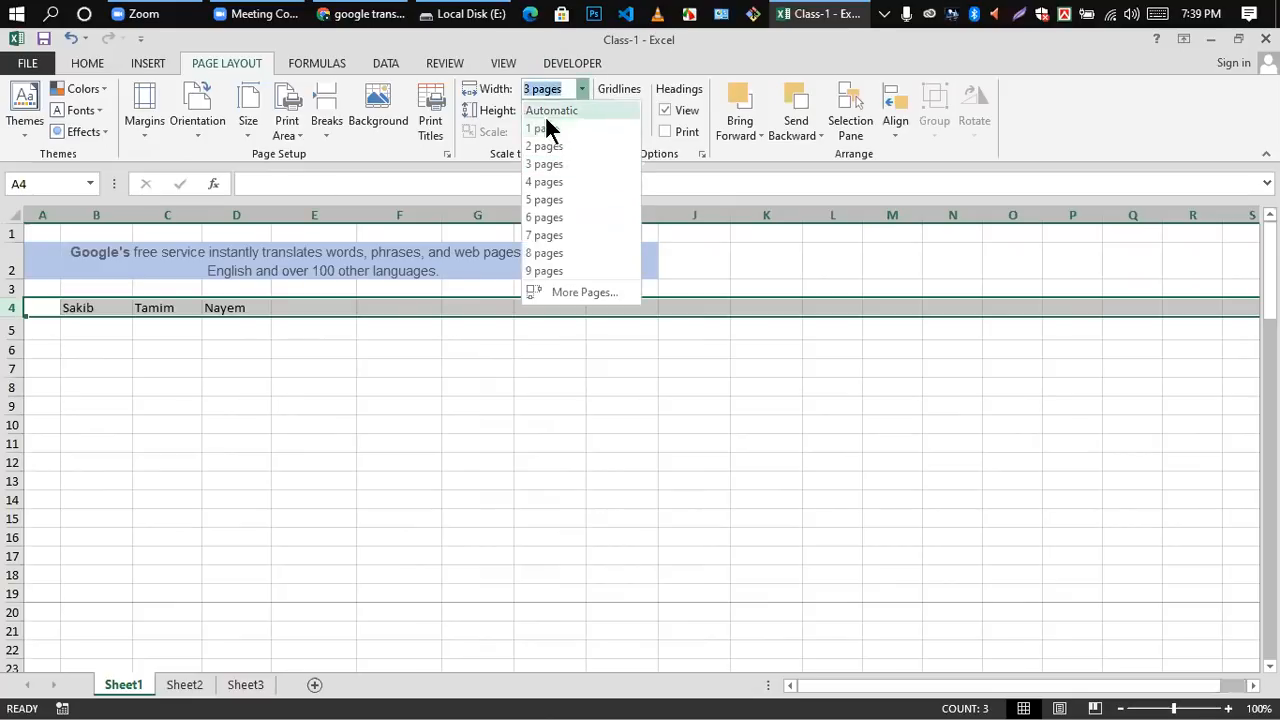
pyautogui.click(551, 109)
pyautogui.click(582, 110)
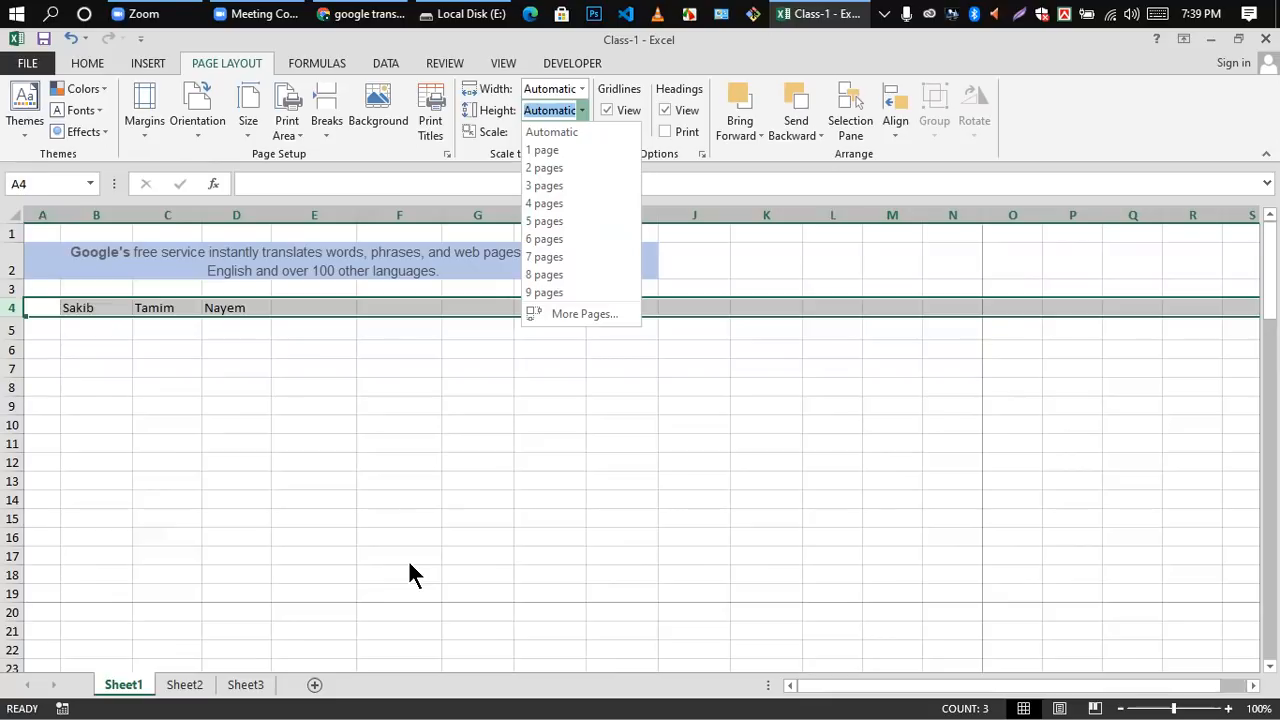
pyautogui.click(717, 366)
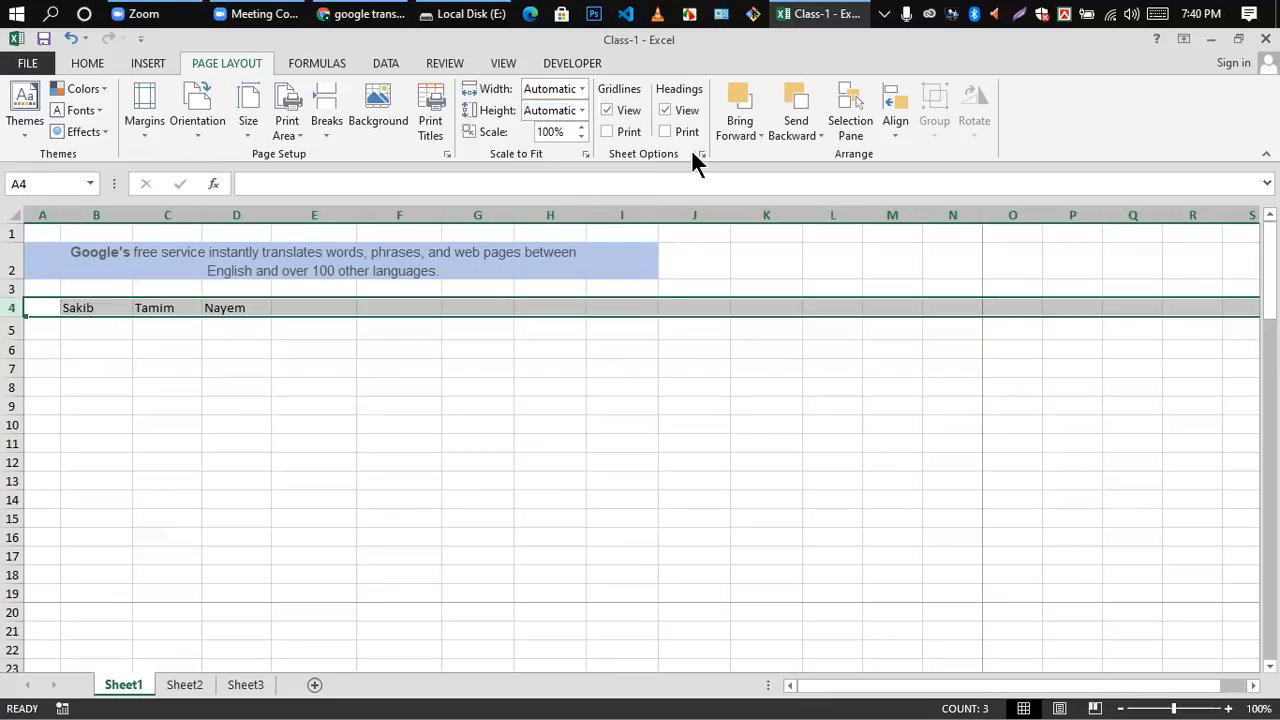
# Step: Reduce the print scale to 55% and check the result in the print preview
pyautogui.click(582, 137)
pyautogui.click(580, 137)
pyautogui.click(580, 137)
pyautogui.click(580, 137)
pyautogui.click(580, 137)
pyautogui.click(580, 137)
pyautogui.click(580, 137)
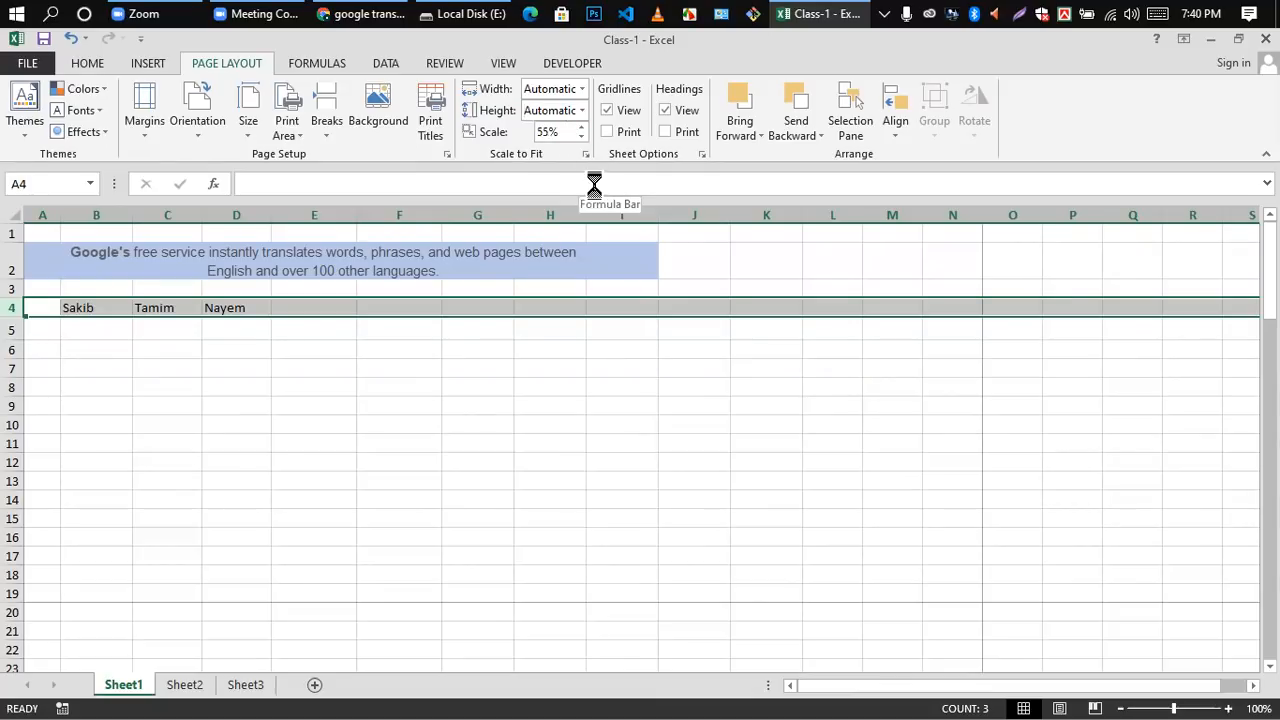
pyautogui.hotkey('ctrl', 'p')
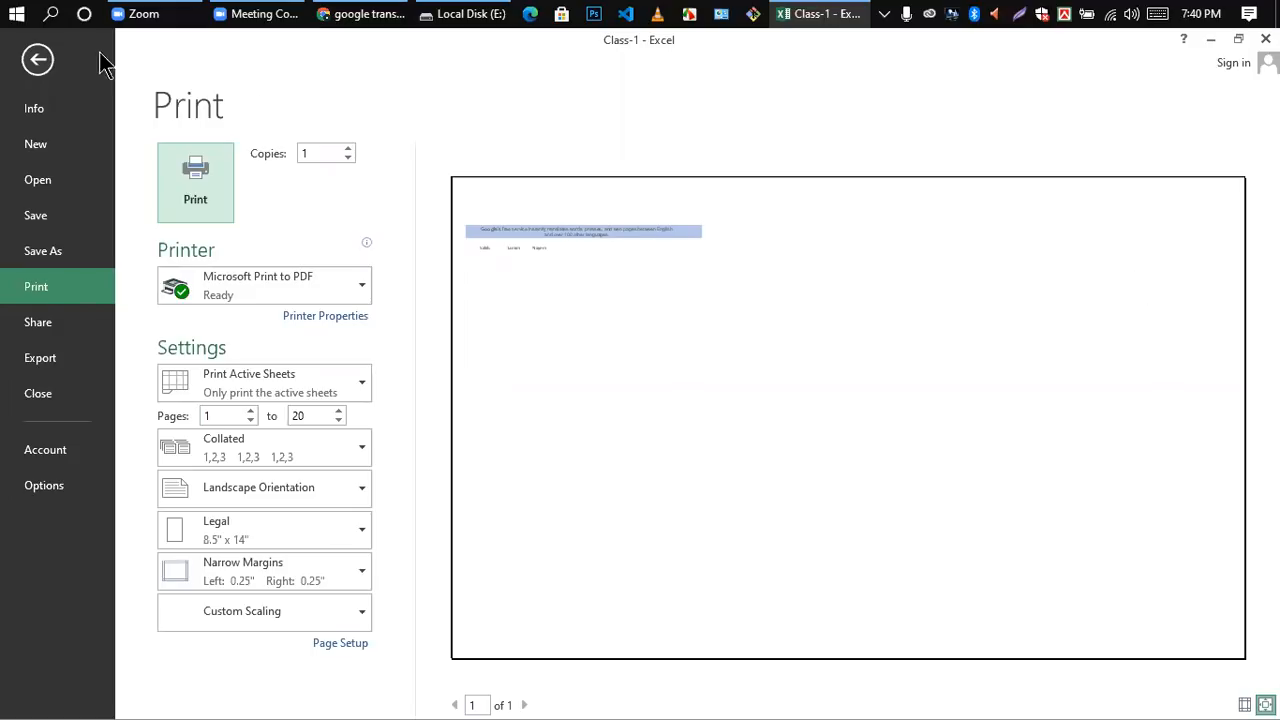
pyautogui.click(37, 59)
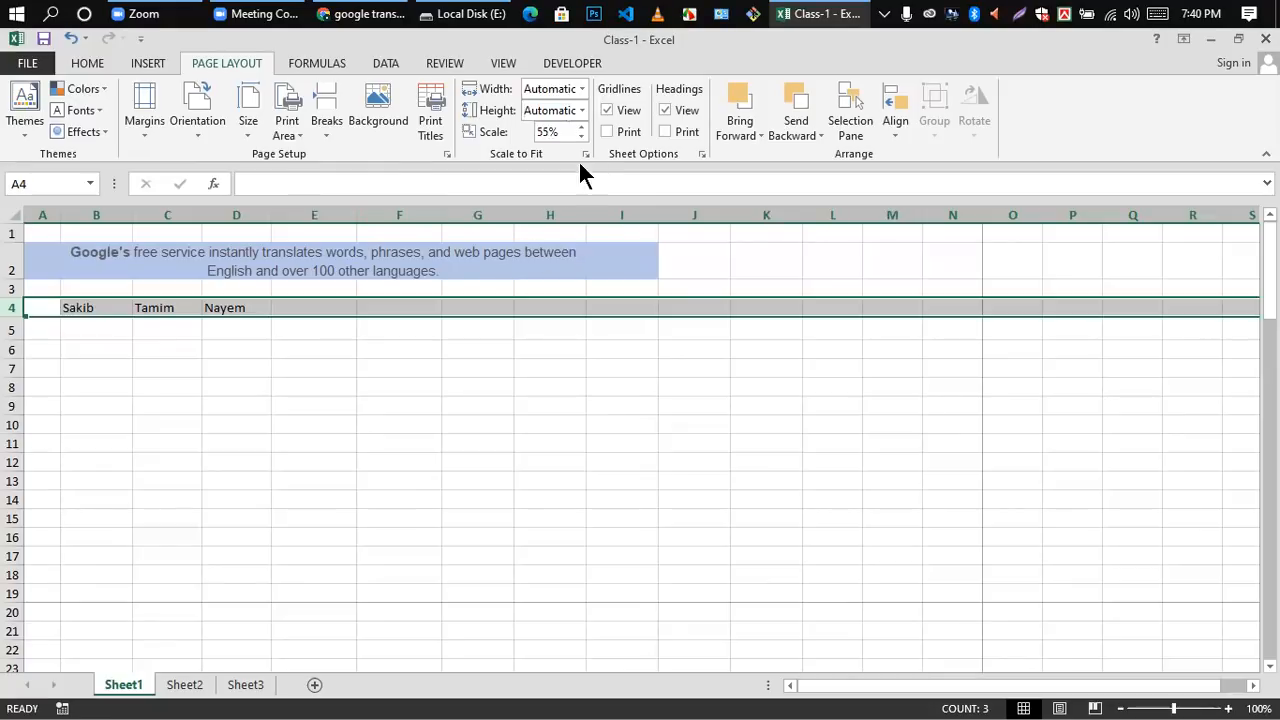
# Step: Raise the print scale back to 100% and check the result in the print preview
pyautogui.click(580, 127)
pyautogui.click(580, 127)
pyautogui.click(580, 127)
pyautogui.click(580, 127)
pyautogui.click(580, 127)
pyautogui.click(580, 127)
pyautogui.click(580, 128)
pyautogui.click(580, 134)
pyautogui.click(579, 127)
pyautogui.hotkey('ctrl', 'p')
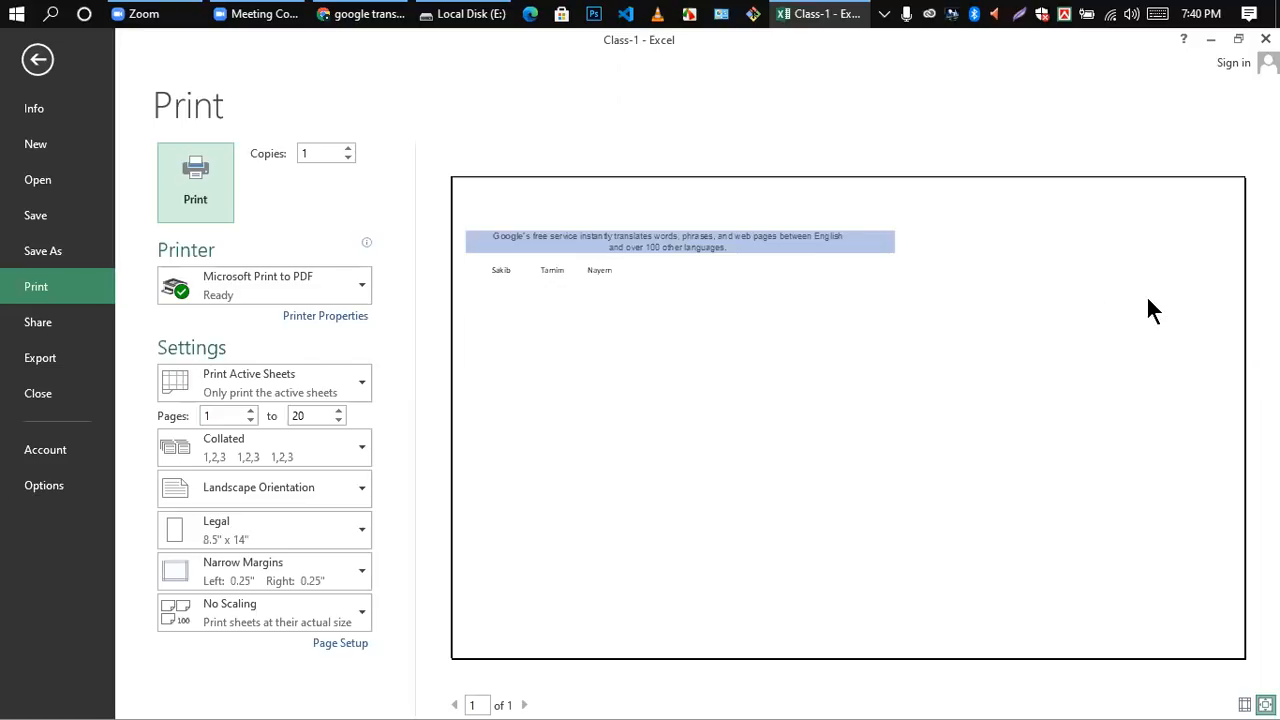
pyautogui.click(37, 59)
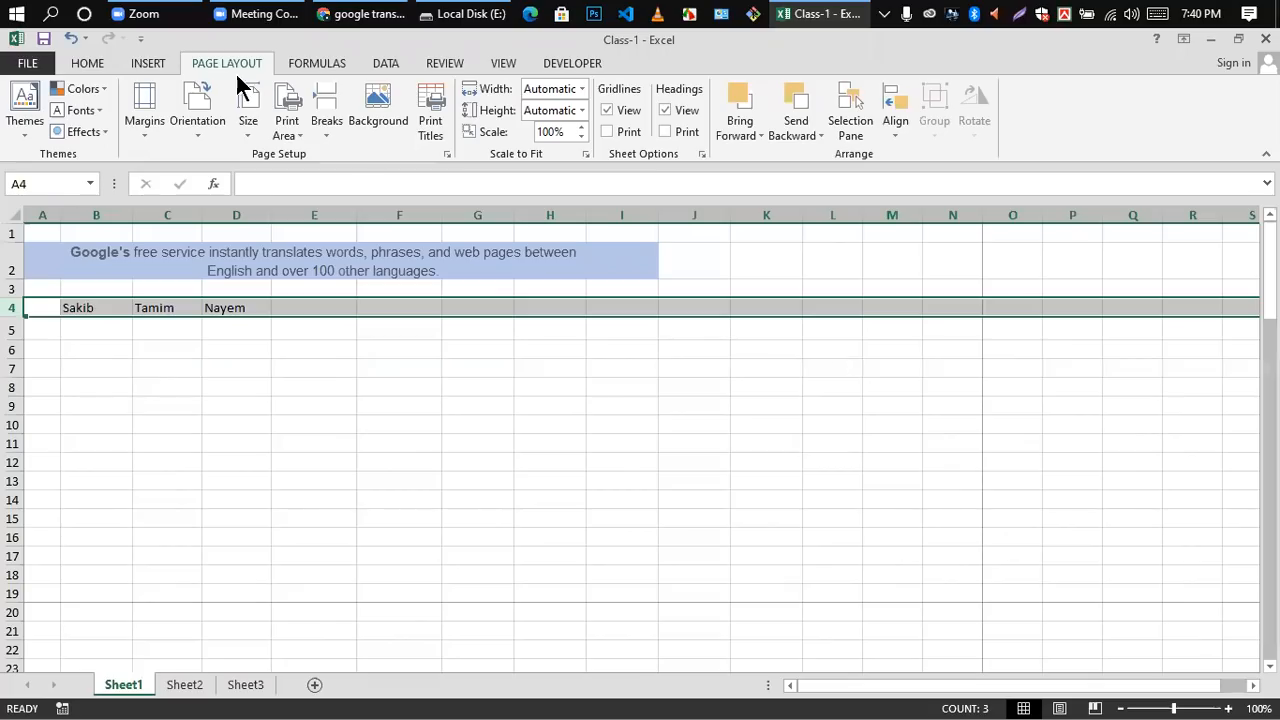
# Step: Change the page orientation to Portrait and check the page in the print preview
pyautogui.click(197, 137)
pyautogui.click(258, 171)
pyautogui.hotkey('ctrl', 'p')
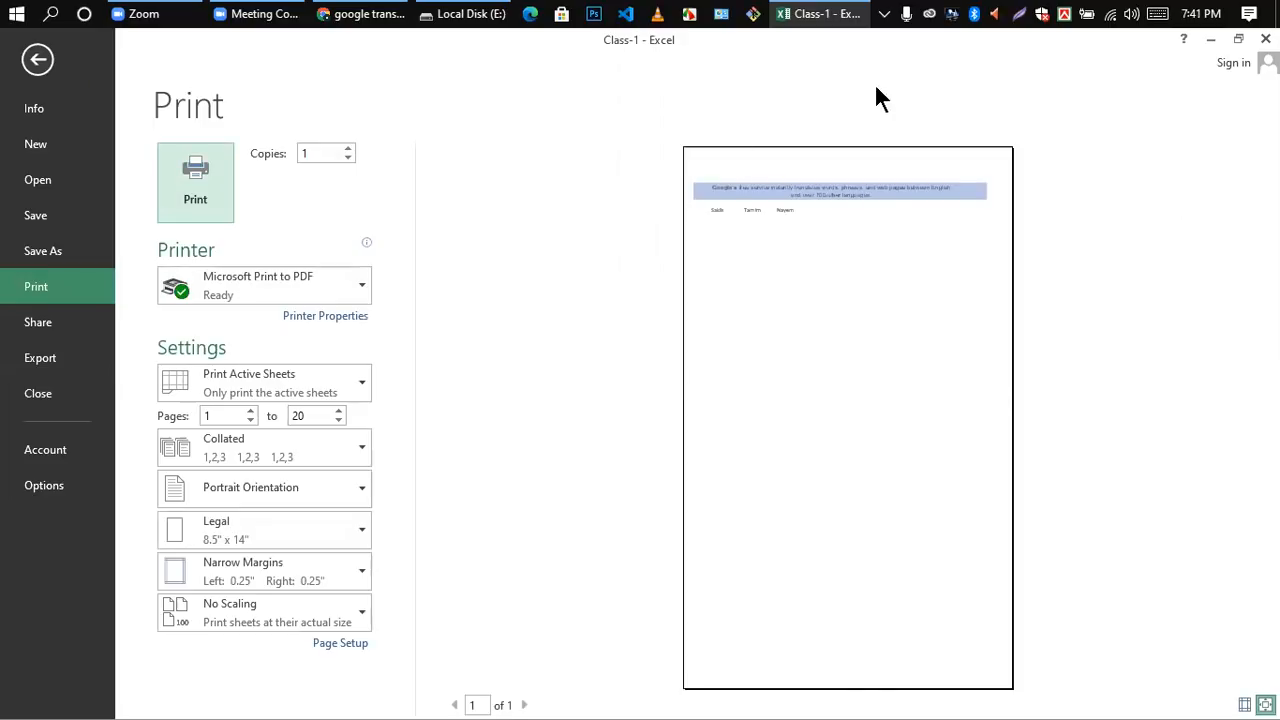
pyautogui.click(37, 62)
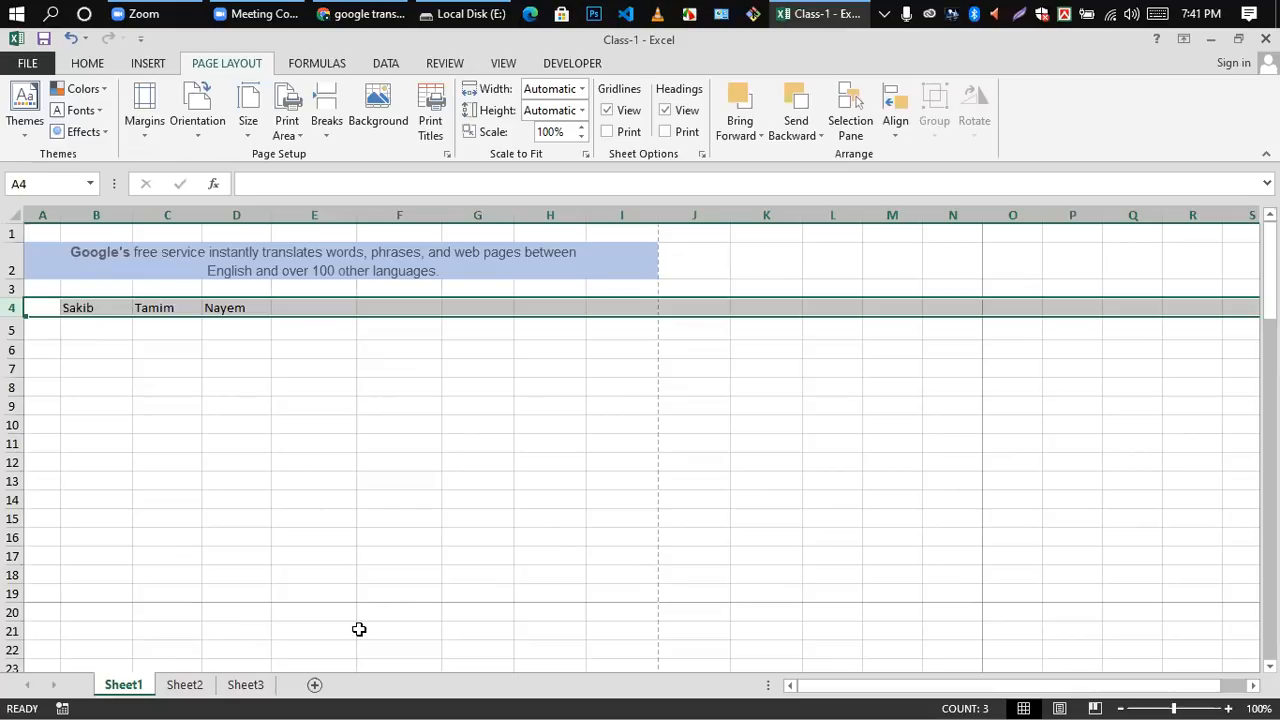
# Step: Look through Sheet1, Sheet2 and Sheet3, and return to Sheet1
pyautogui.scroll(-6, 300, 650)
pyautogui.scroll(6, 200, 695)
pyautogui.click(178, 688)
pyautogui.click(128, 688)
pyautogui.click(187, 686)
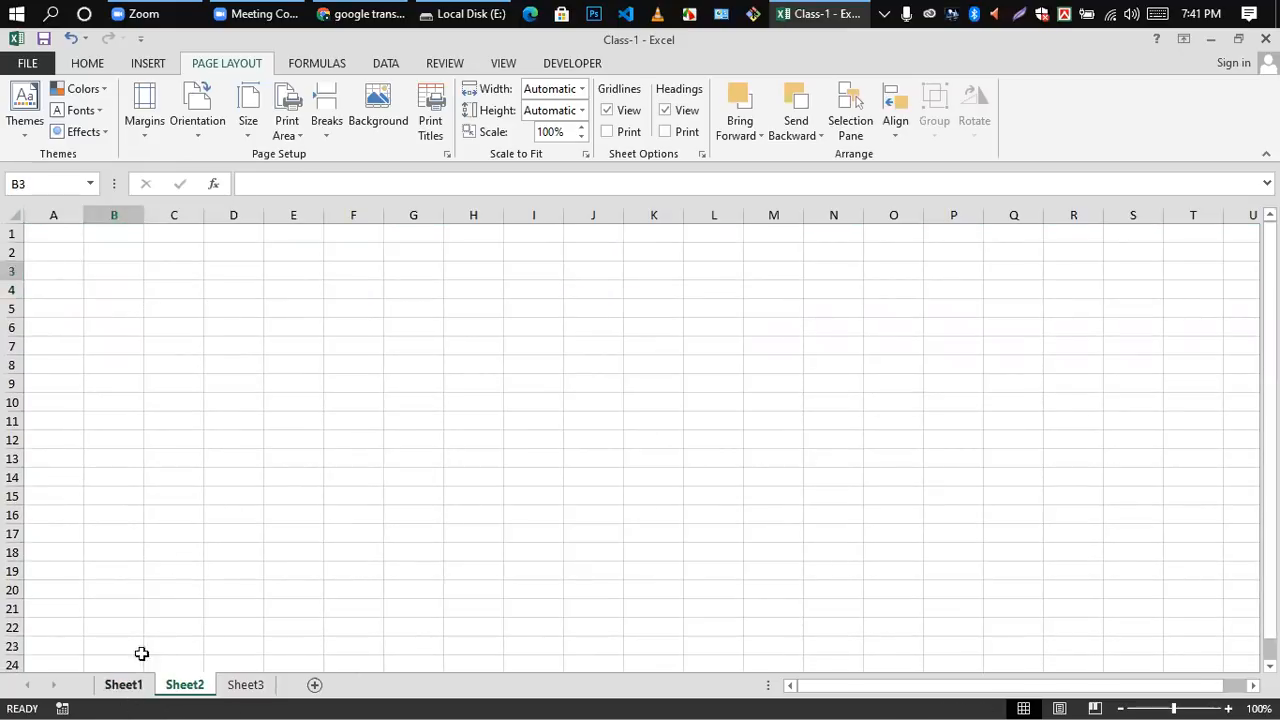
pyautogui.click(134, 684)
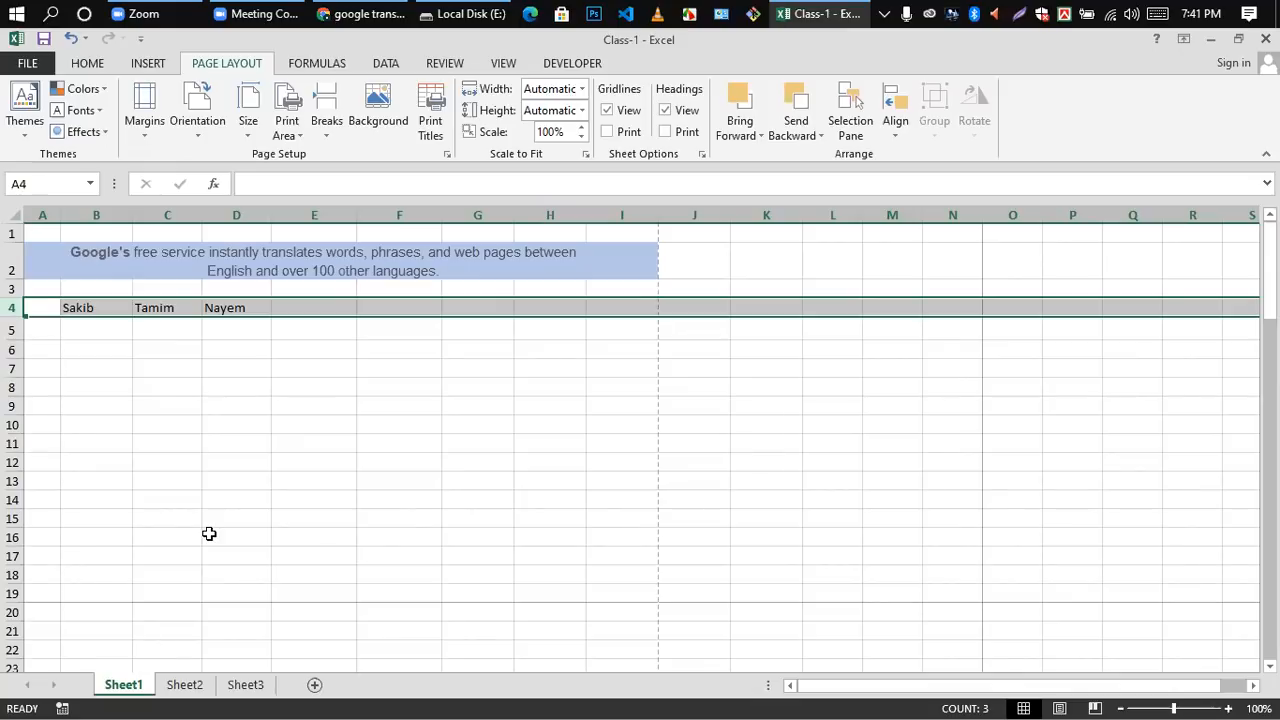
pyautogui.click(184, 688)
pyautogui.click(246, 687)
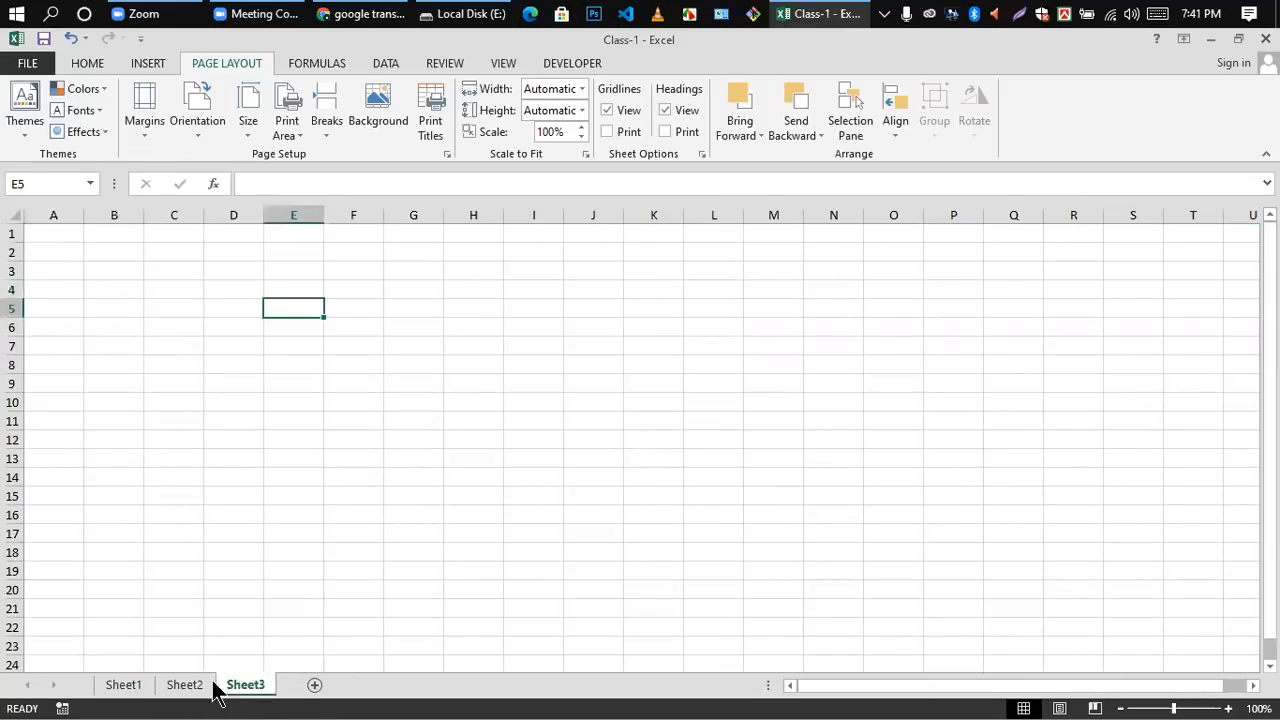
pyautogui.click(124, 687)
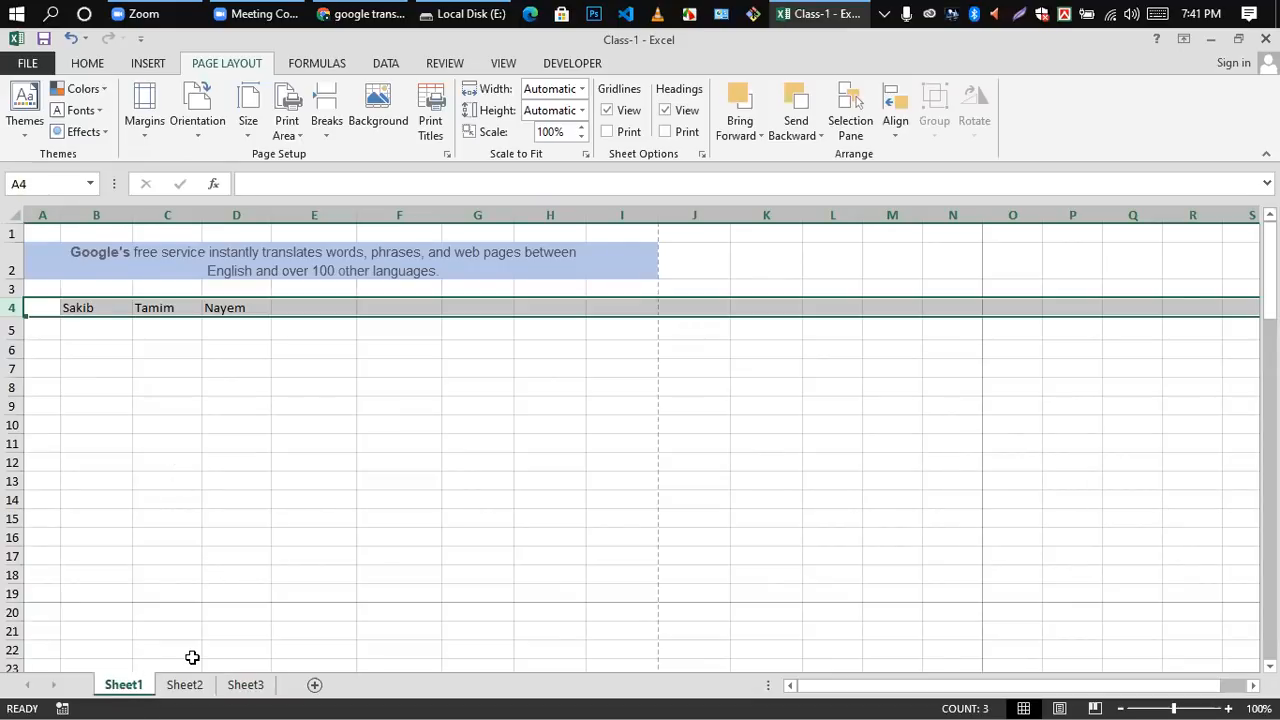
# Step: Rename Sheet1 as Class-1 and add a new worksheet directly after it
pyautogui.doubleClick(134, 687)
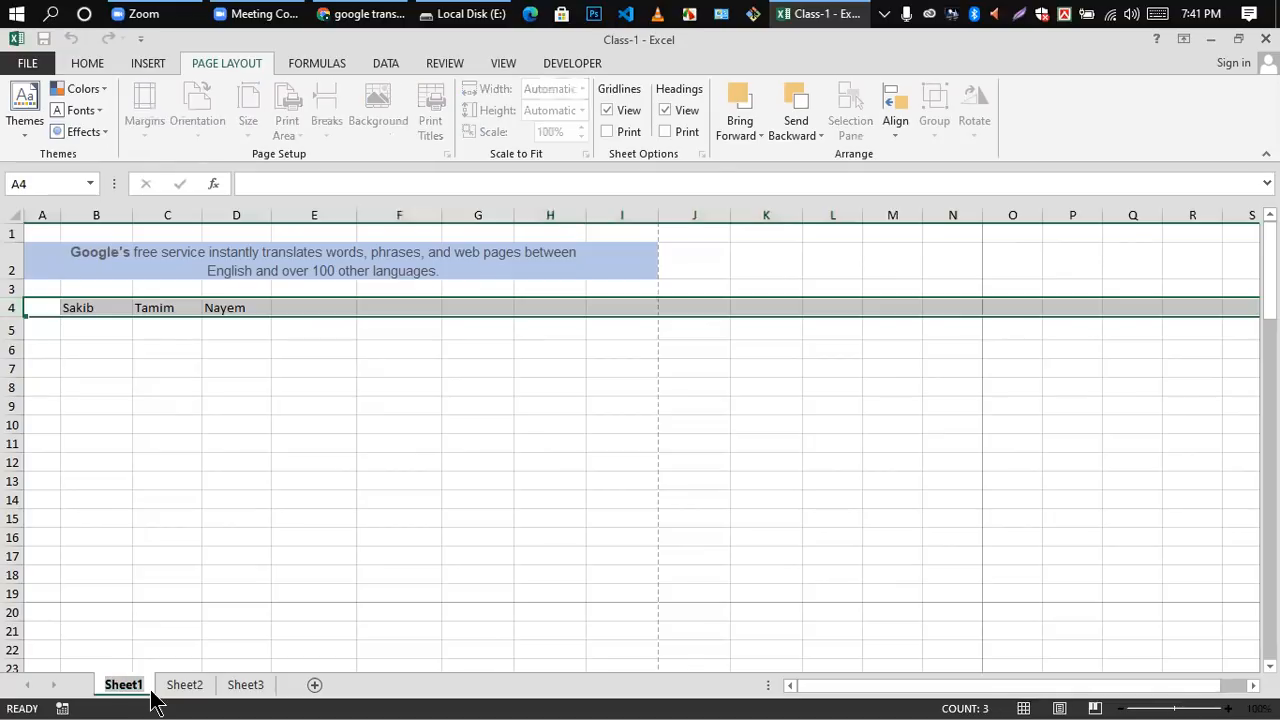
pyautogui.press('BackSpace')
pyautogui.write('Class')
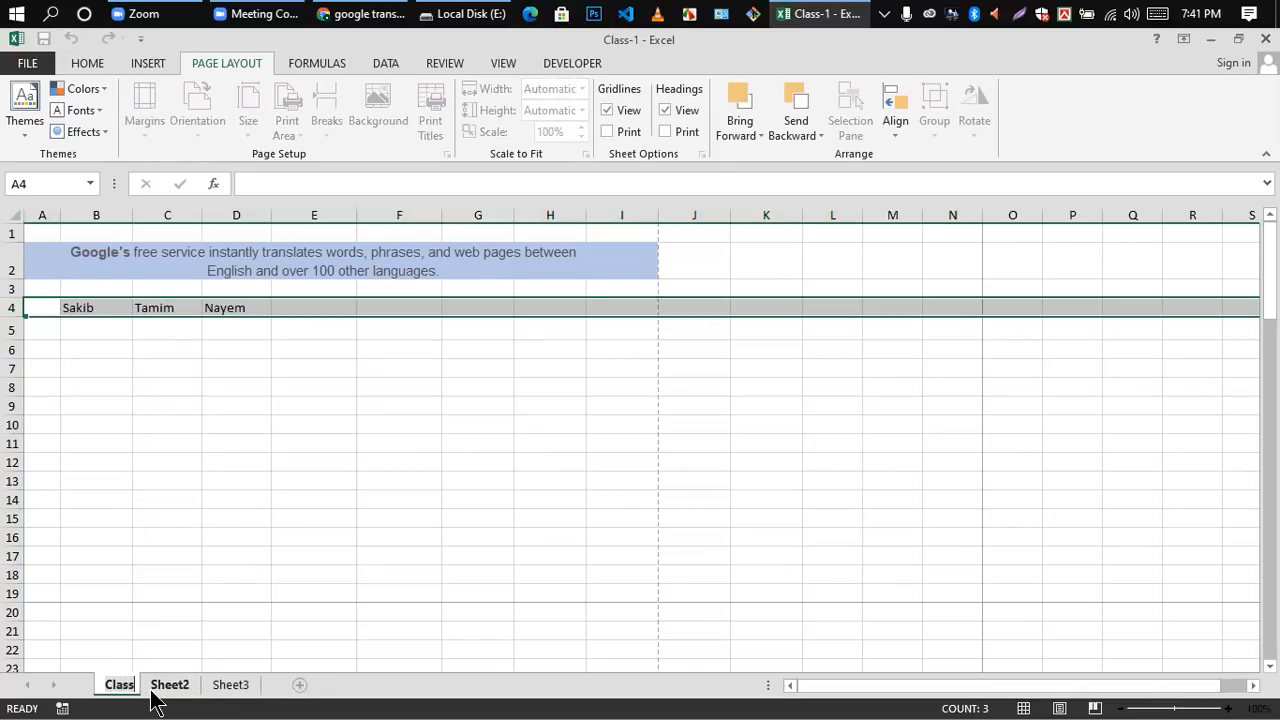
pyautogui.write('-1')
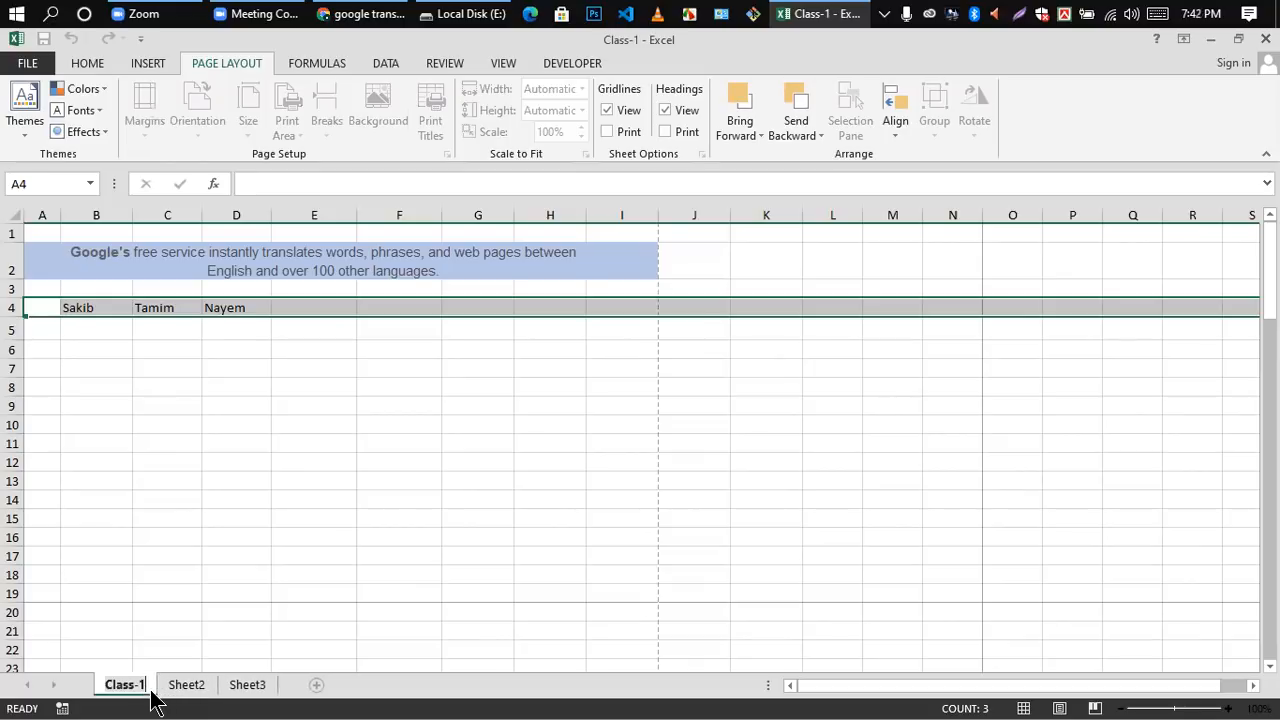
pyautogui.press('Return')
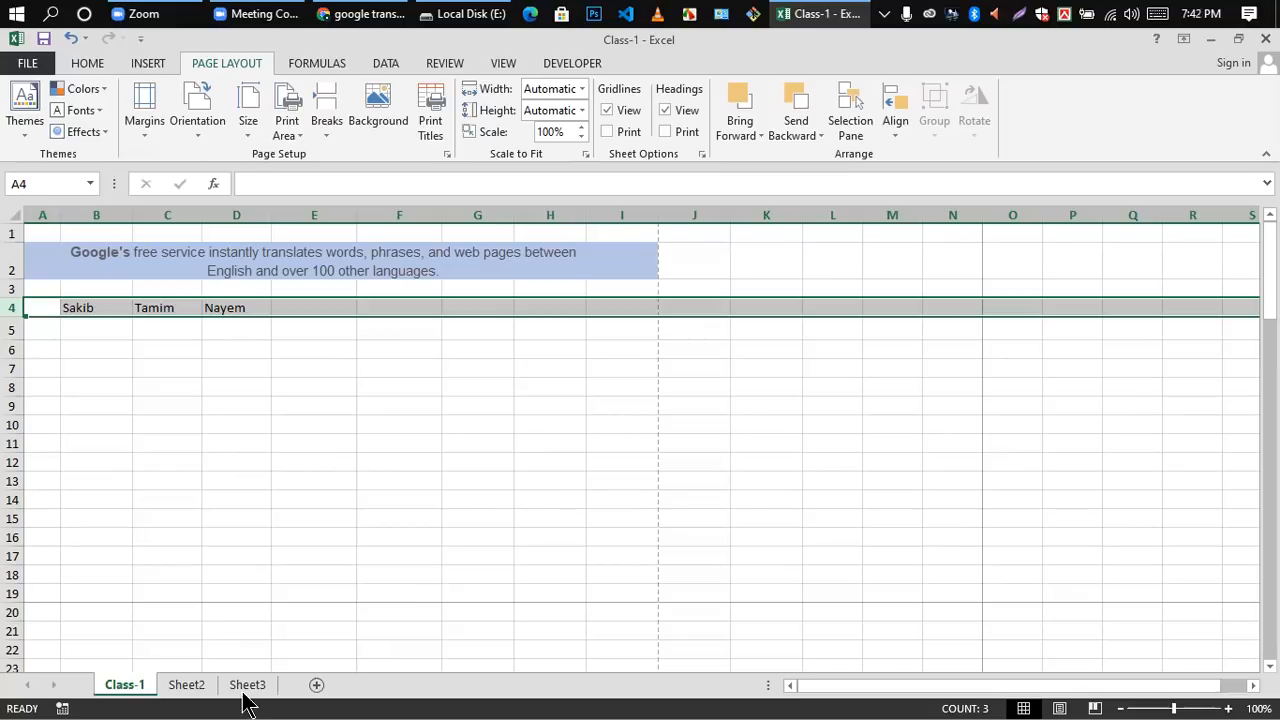
pyautogui.click(315, 687)
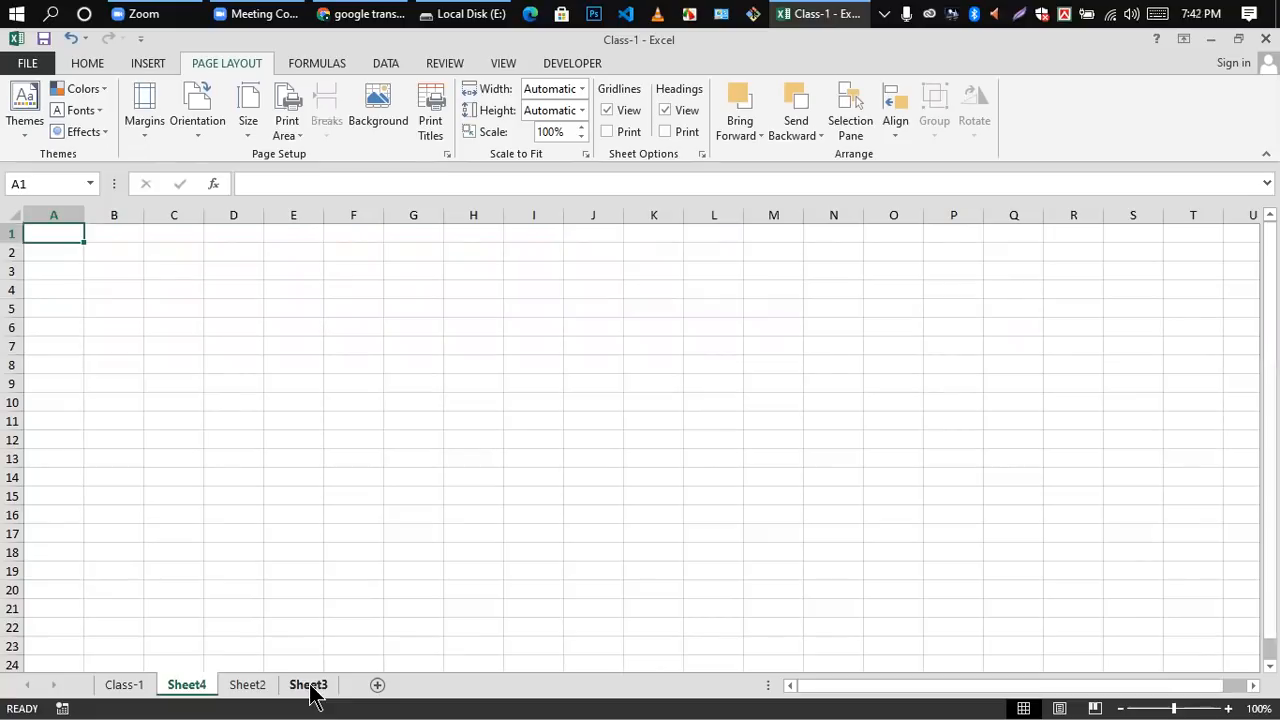
# Step: Rename the Sheet4 worksheet as Class-2
pyautogui.doubleClick(188, 686)
pyautogui.press('BackSpace')
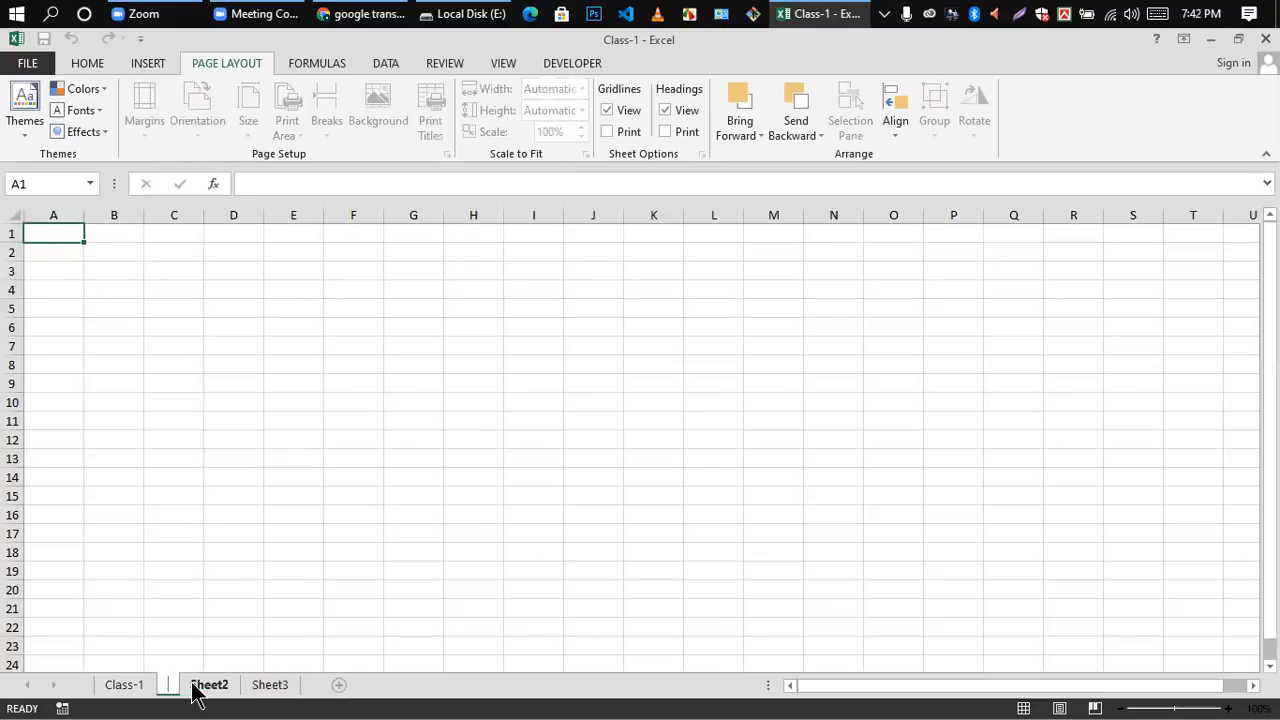
pyautogui.write('Class')
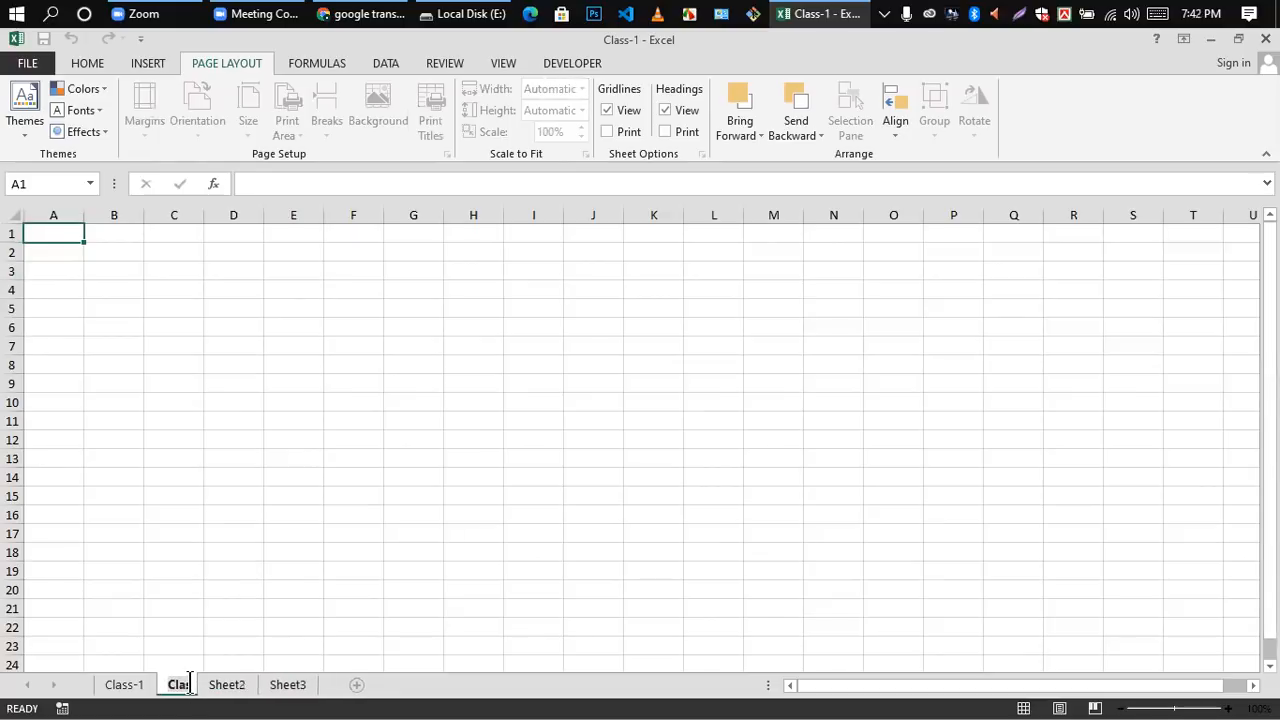
pyautogui.write('-2')
pyautogui.press('Return')
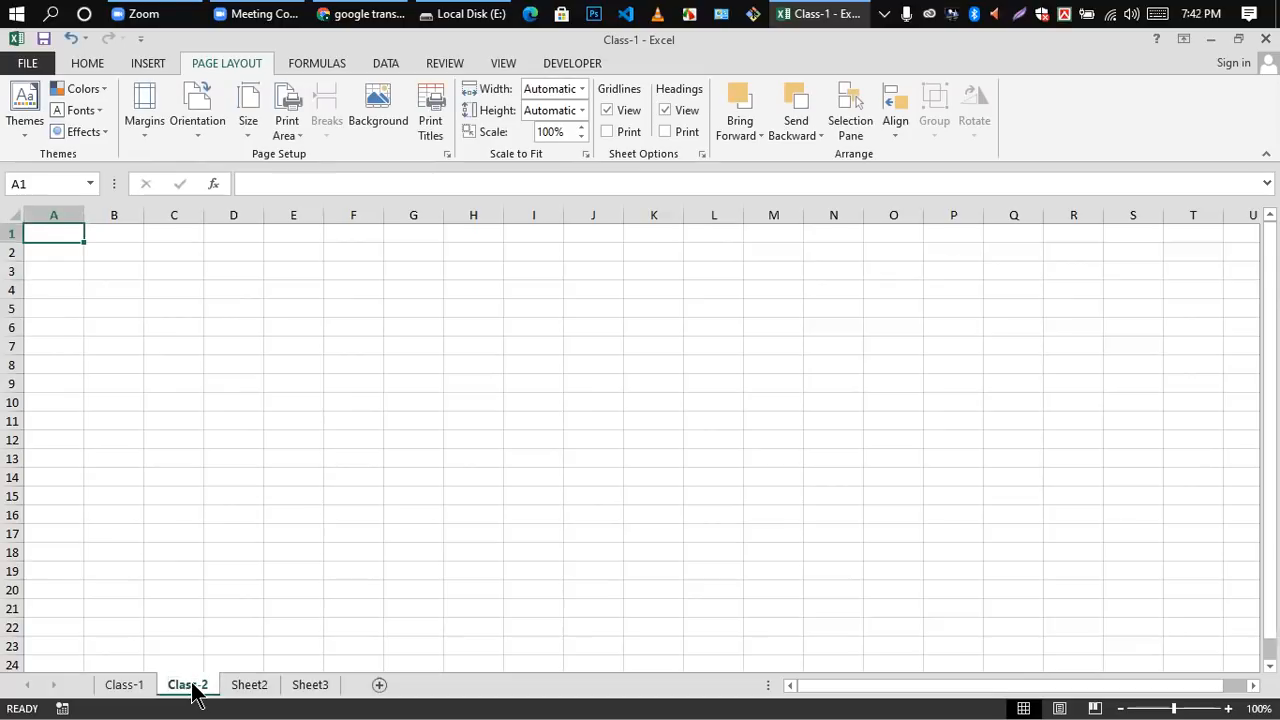
# Step: Rename the Sheet2 worksheet as Class-3
pyautogui.click(249, 689)
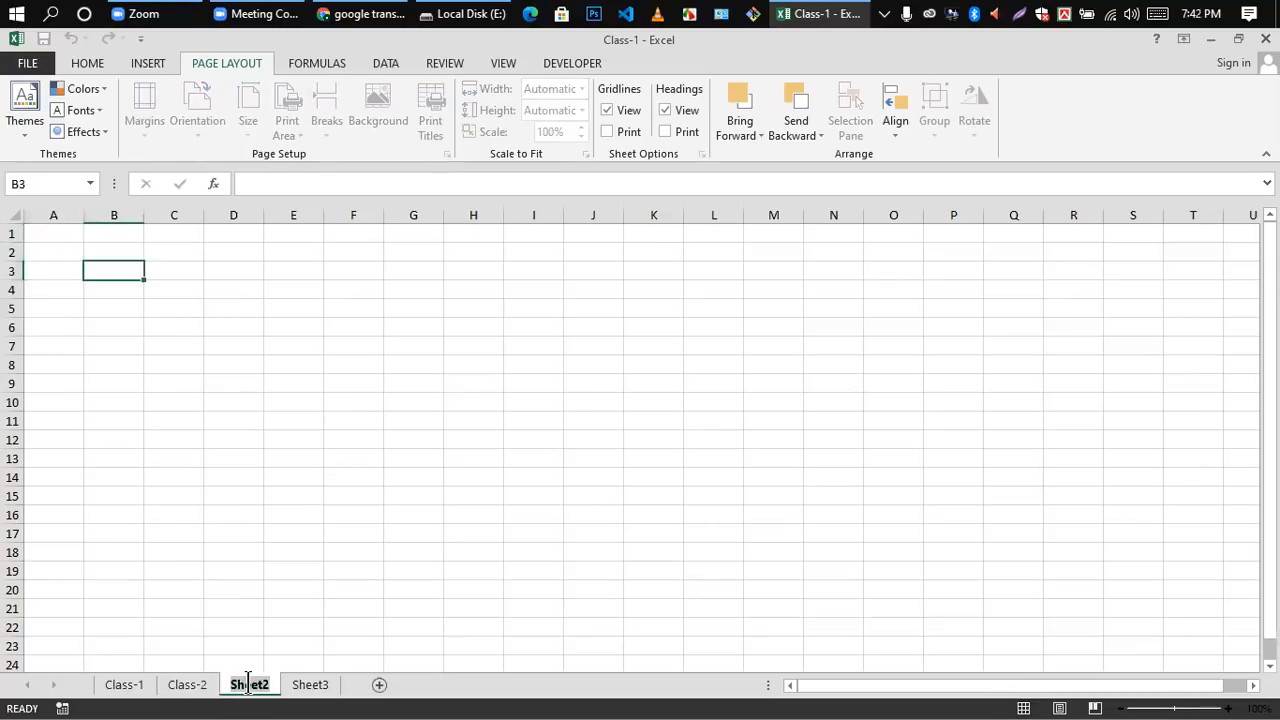
pyautogui.doubleClick(249, 689)
pyautogui.write('Class')
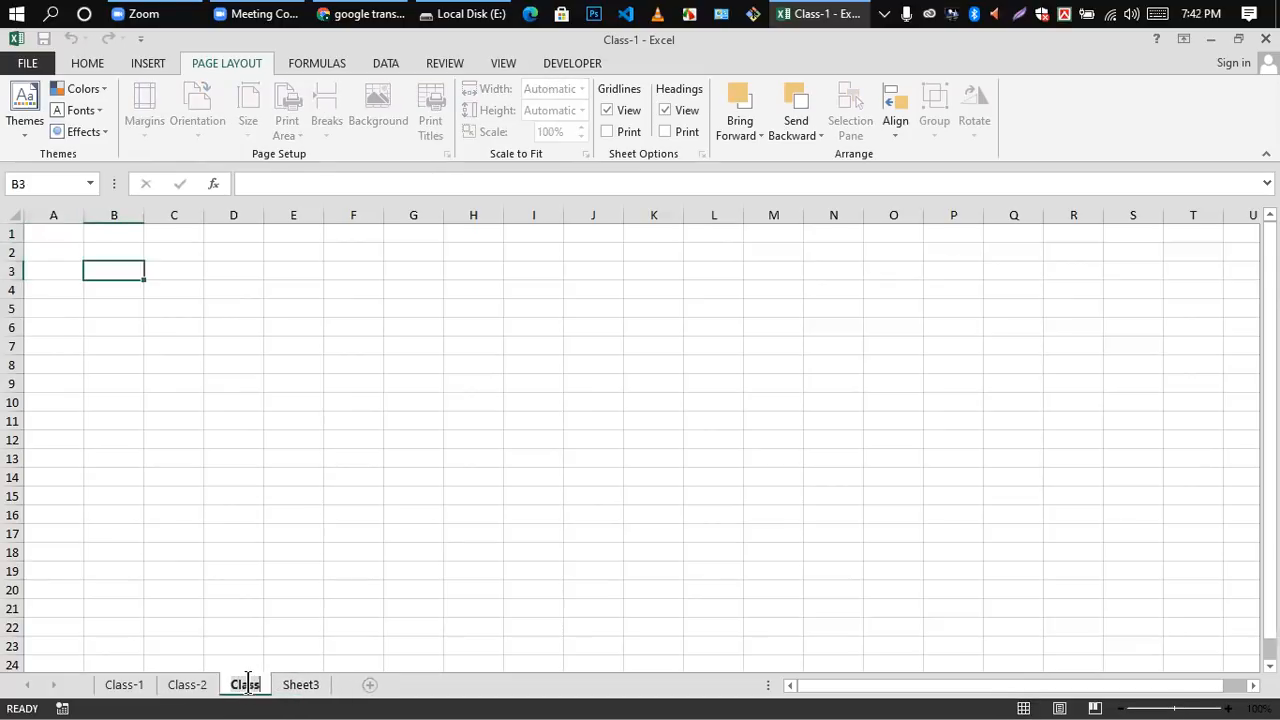
pyautogui.write('-3')
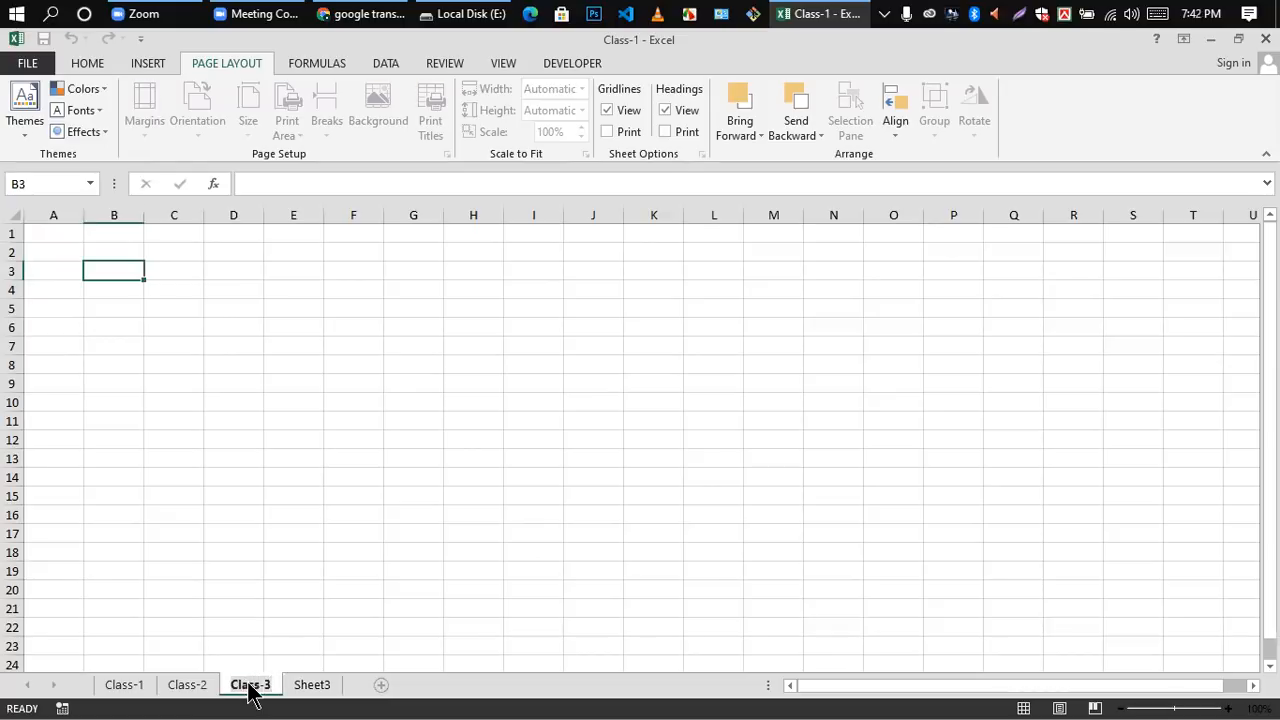
pyautogui.press('Return')
# Step: Rename the Sheet3 worksheet as class-4
pyautogui.click(312, 685)
pyautogui.doubleClick(312, 686)
pyautogui.press('BackSpace')
pyautogui.write('class-')
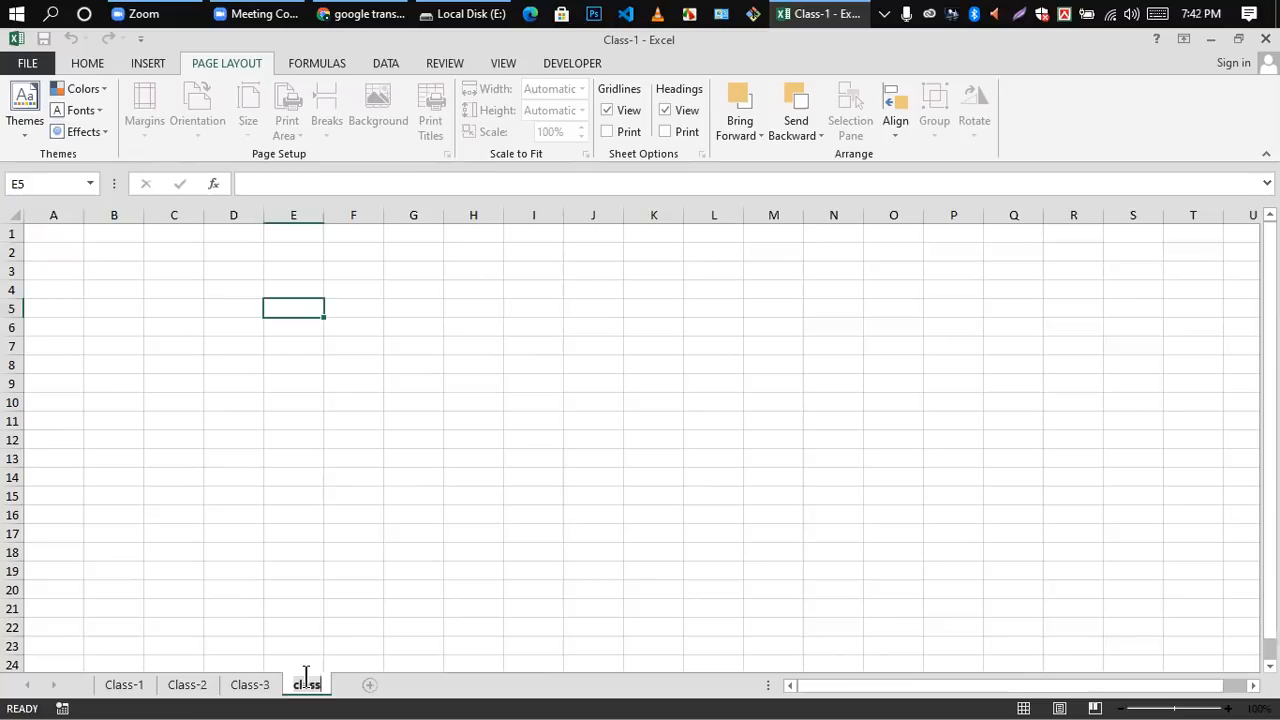
pyautogui.write('4')
pyautogui.press('Return')
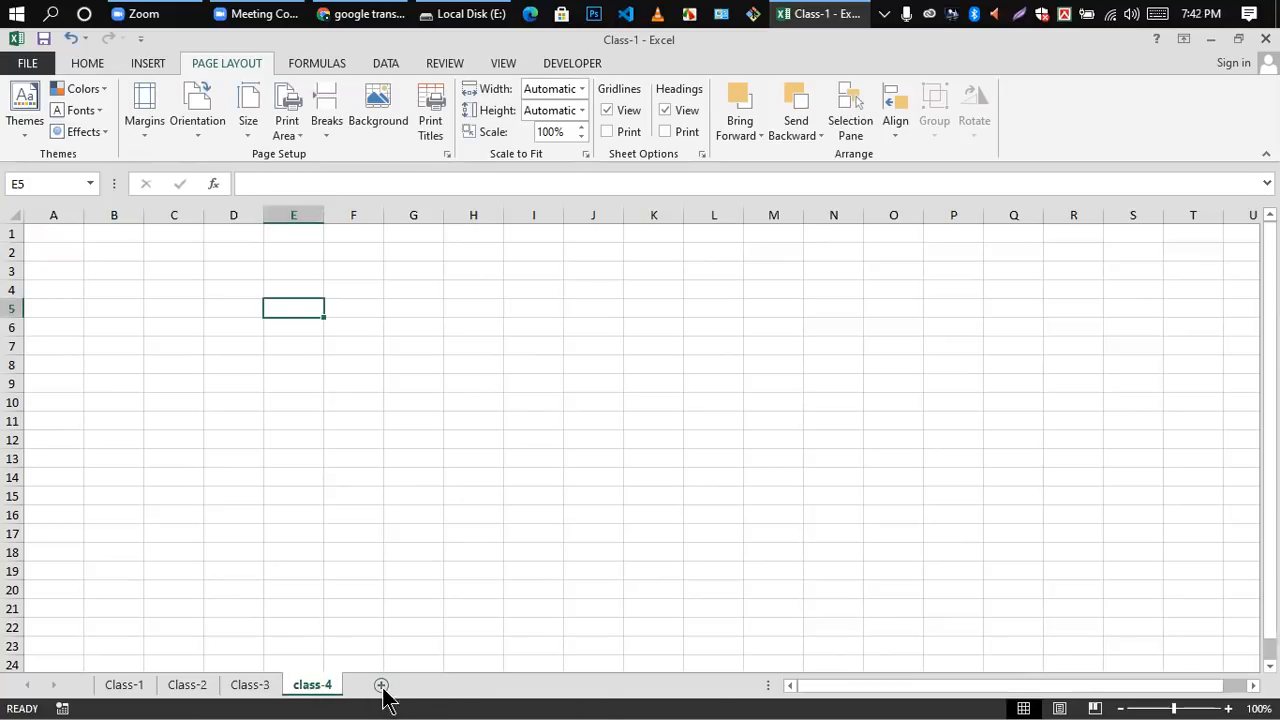
# Step: Clear the heading text from the merged cell B2 on the Class-1 sheet
pyautogui.click(120, 690)
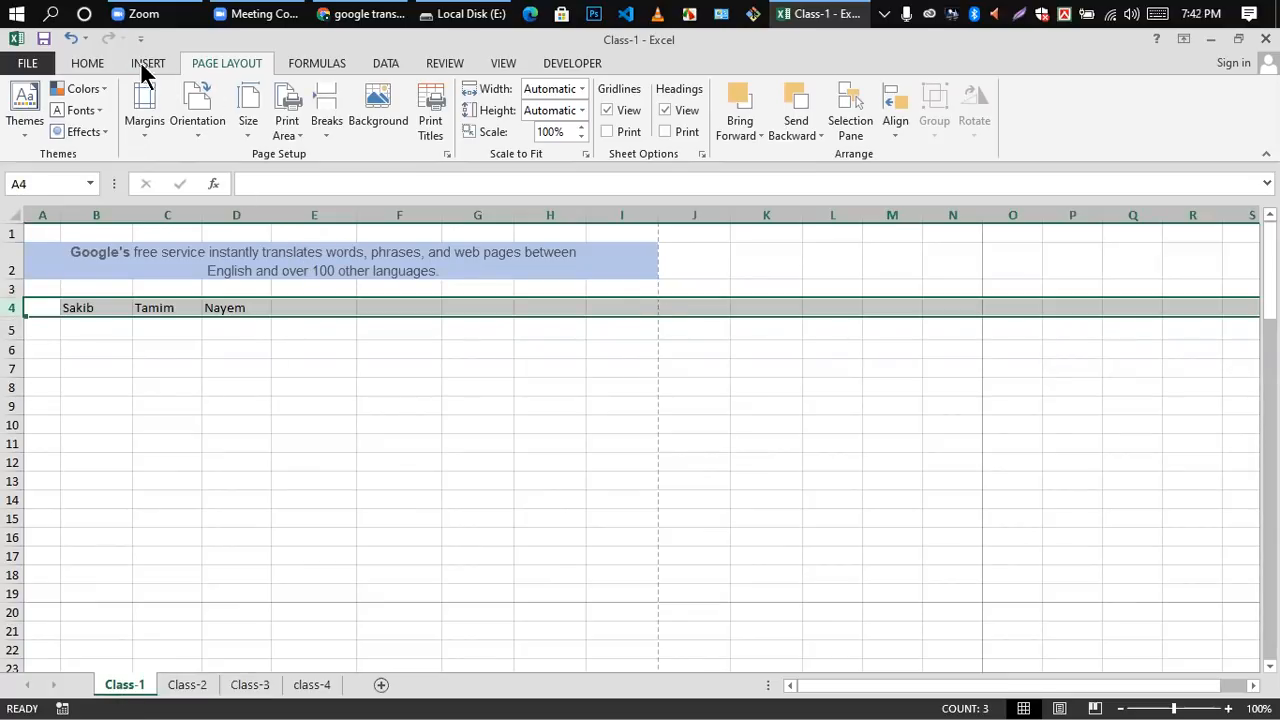
pyautogui.click(102, 64)
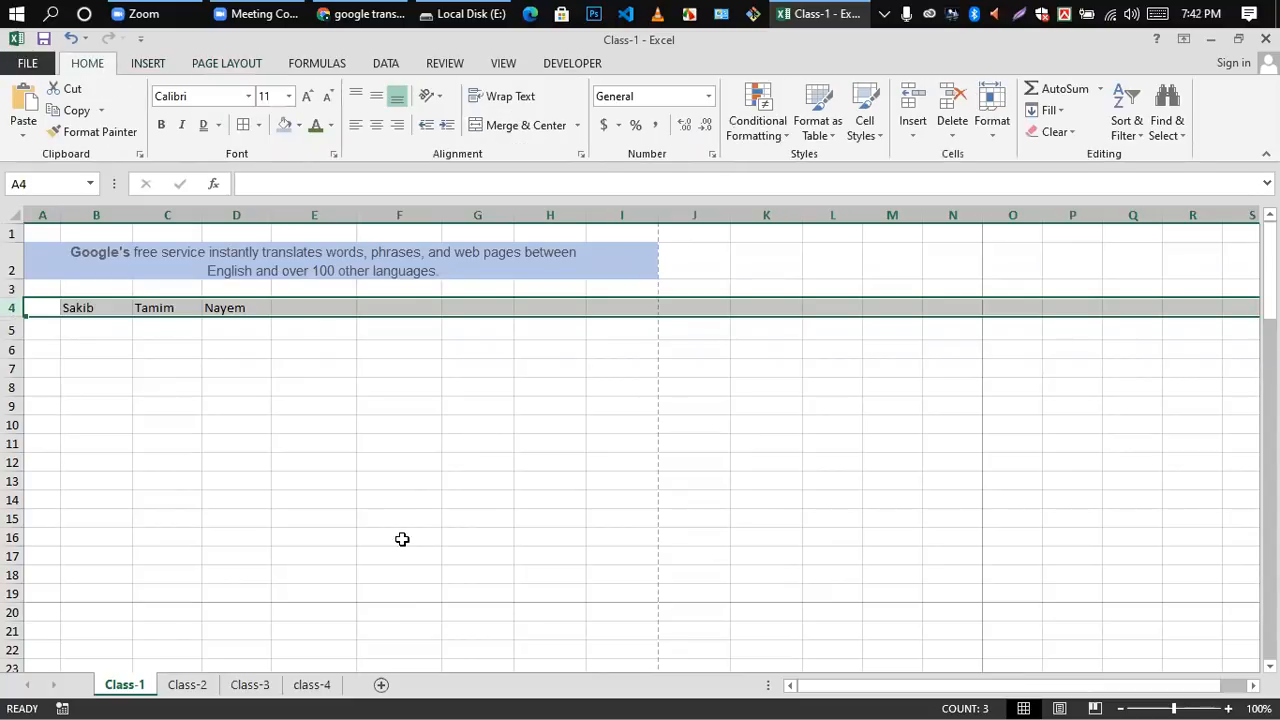
pyautogui.click(127, 272)
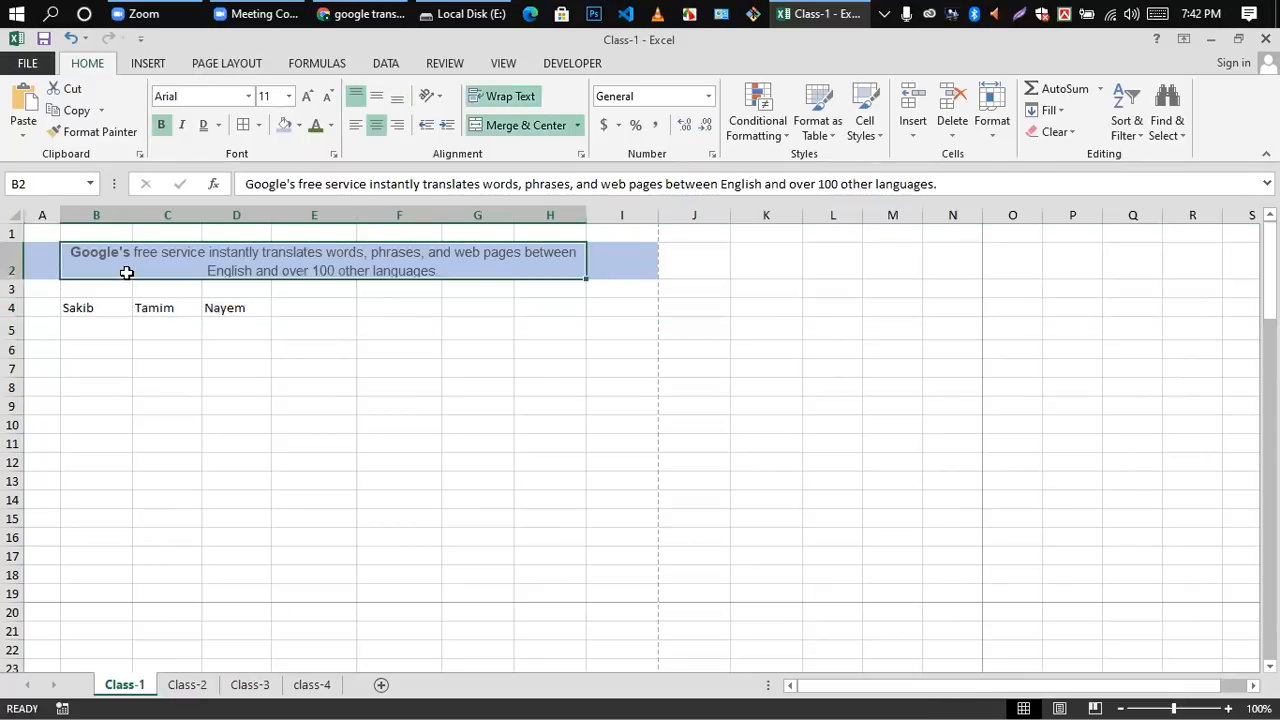
pyautogui.press('Delete')
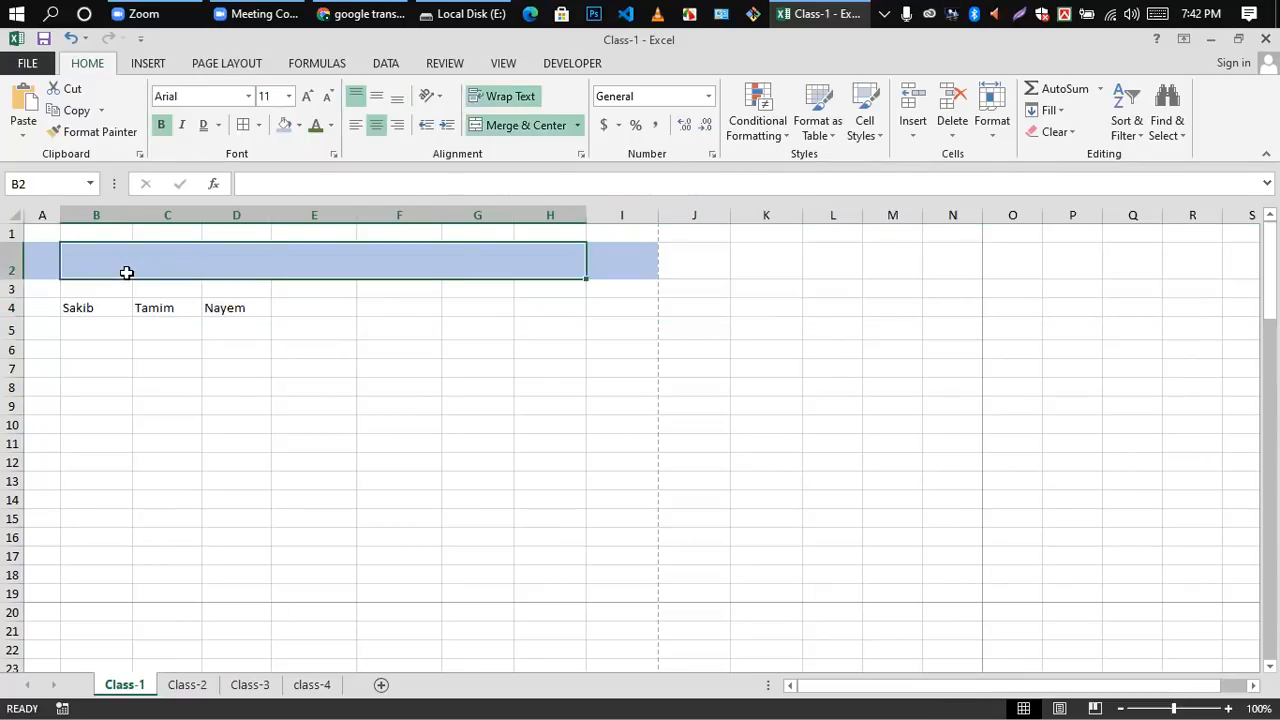
# Step: Clear the contents of cells B4, C4 and D4 on the Class-1 sheet
pyautogui.click(194, 471)
pyautogui.click(86, 310)
pyautogui.press('Delete')
pyautogui.click(155, 309)
pyautogui.press('Delete')
pyautogui.click(227, 307)
pyautogui.press('Delete')
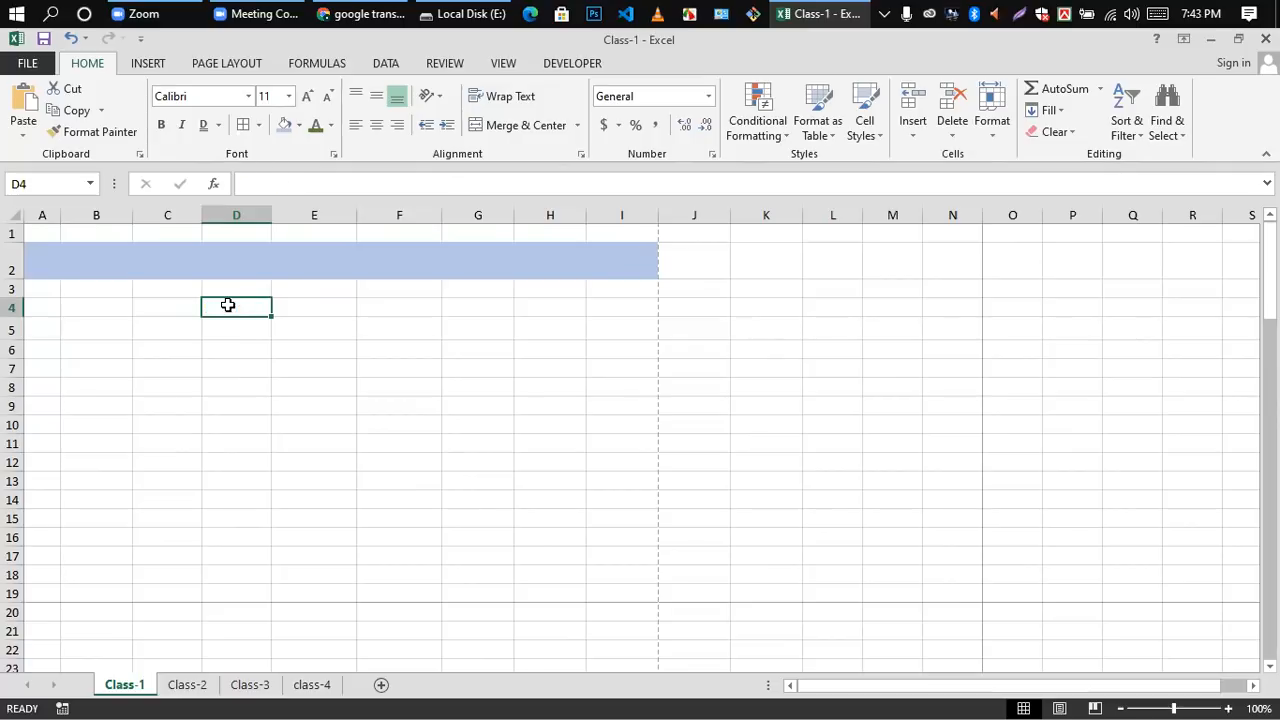
# Step: Look over the Find & Select options for the worksheet
pyautogui.scroll(-1, 752, 705)
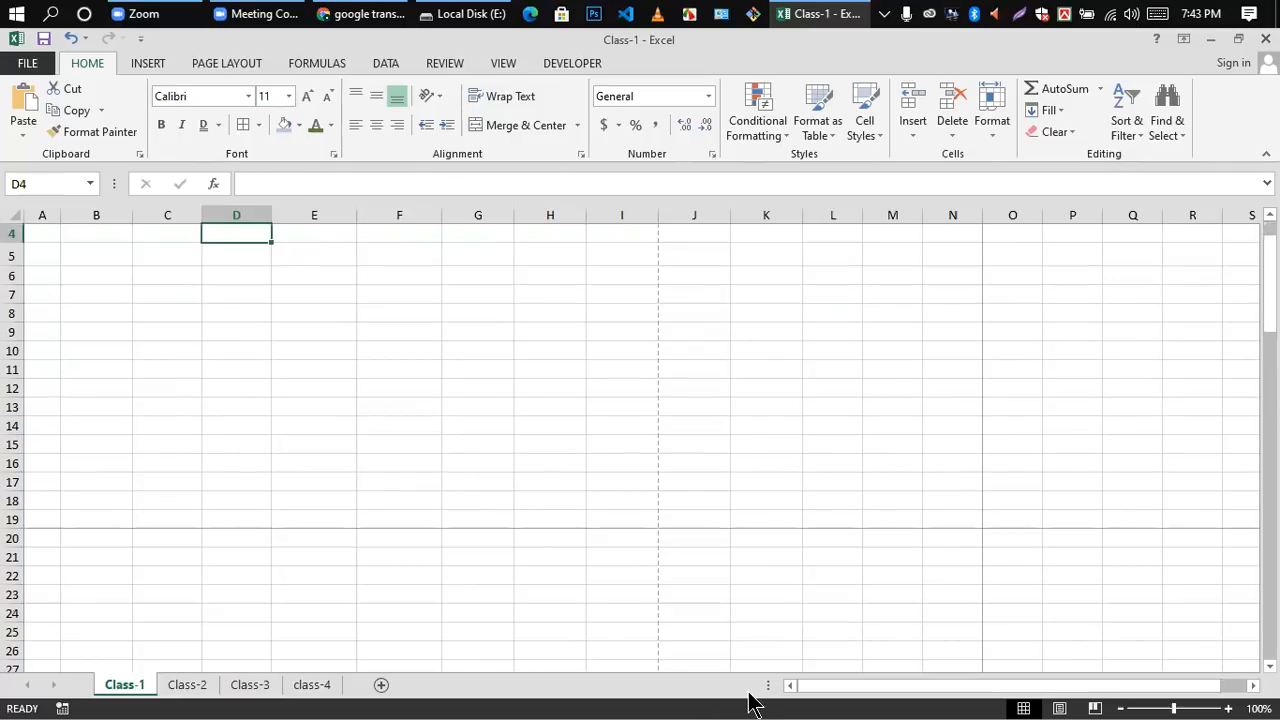
pyautogui.click(386, 465)
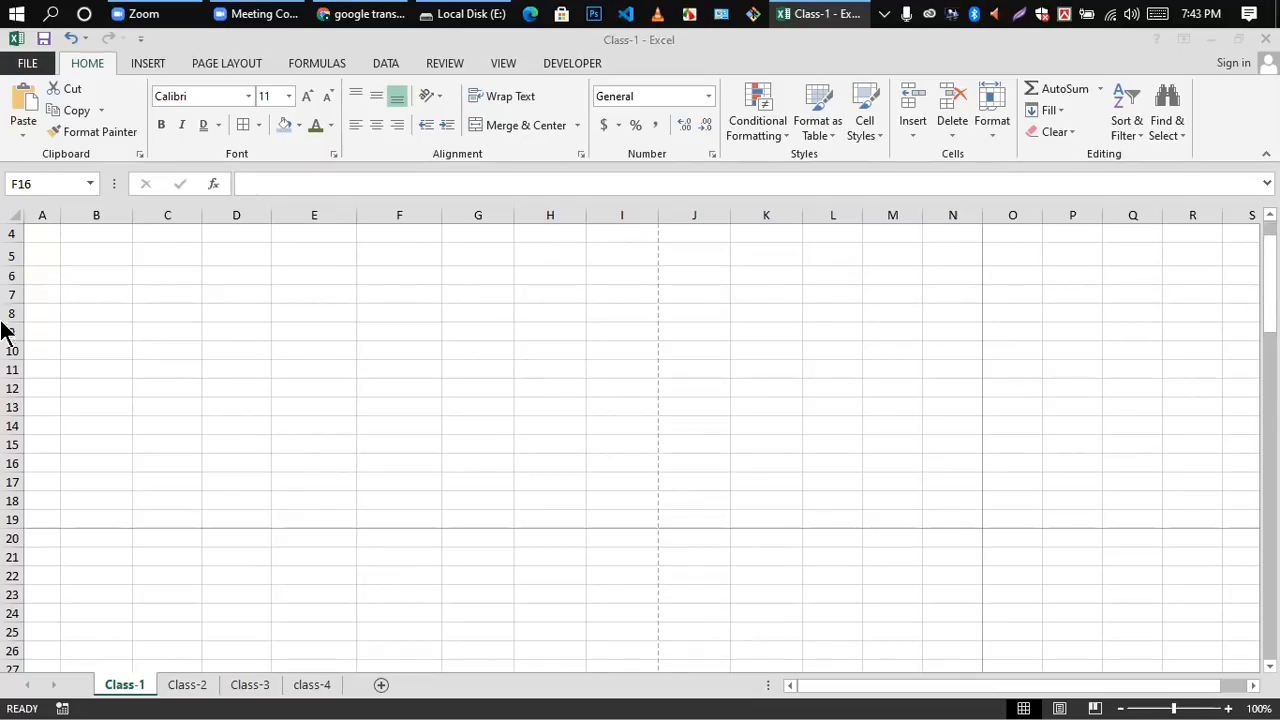
pyautogui.click(212, 52)
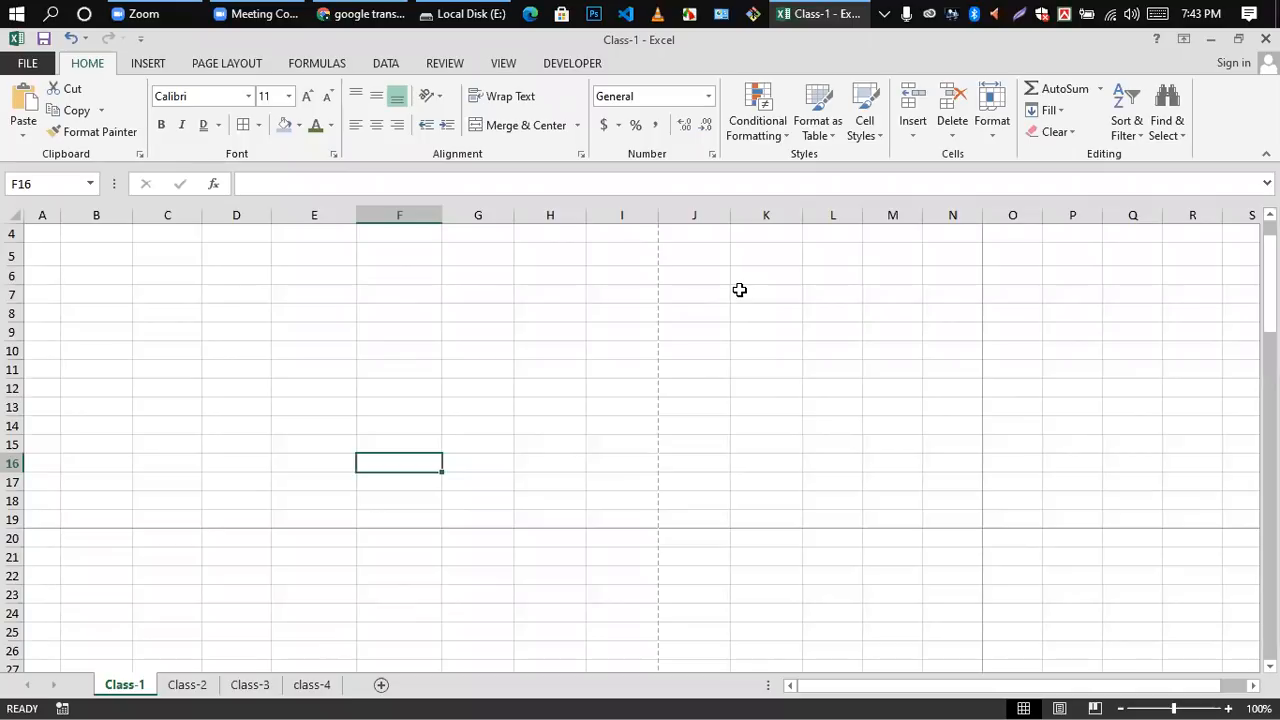
pyautogui.click(1184, 140)
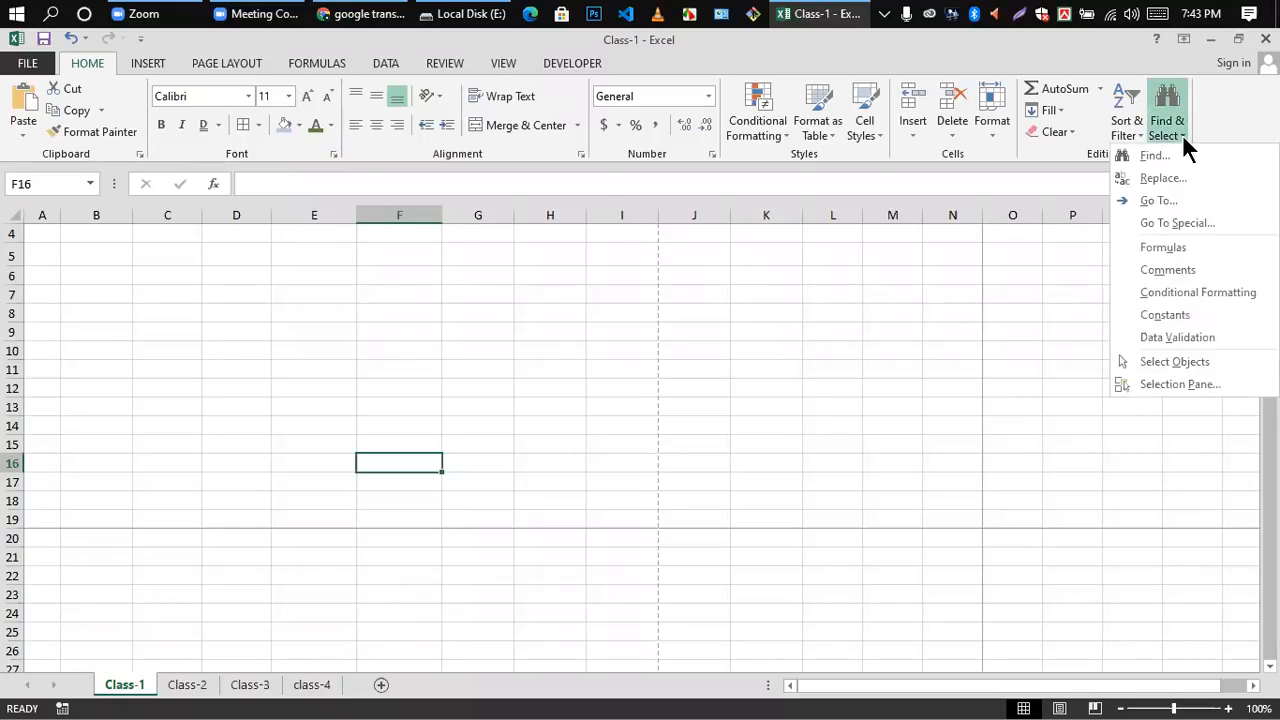
pyautogui.click(769, 334)
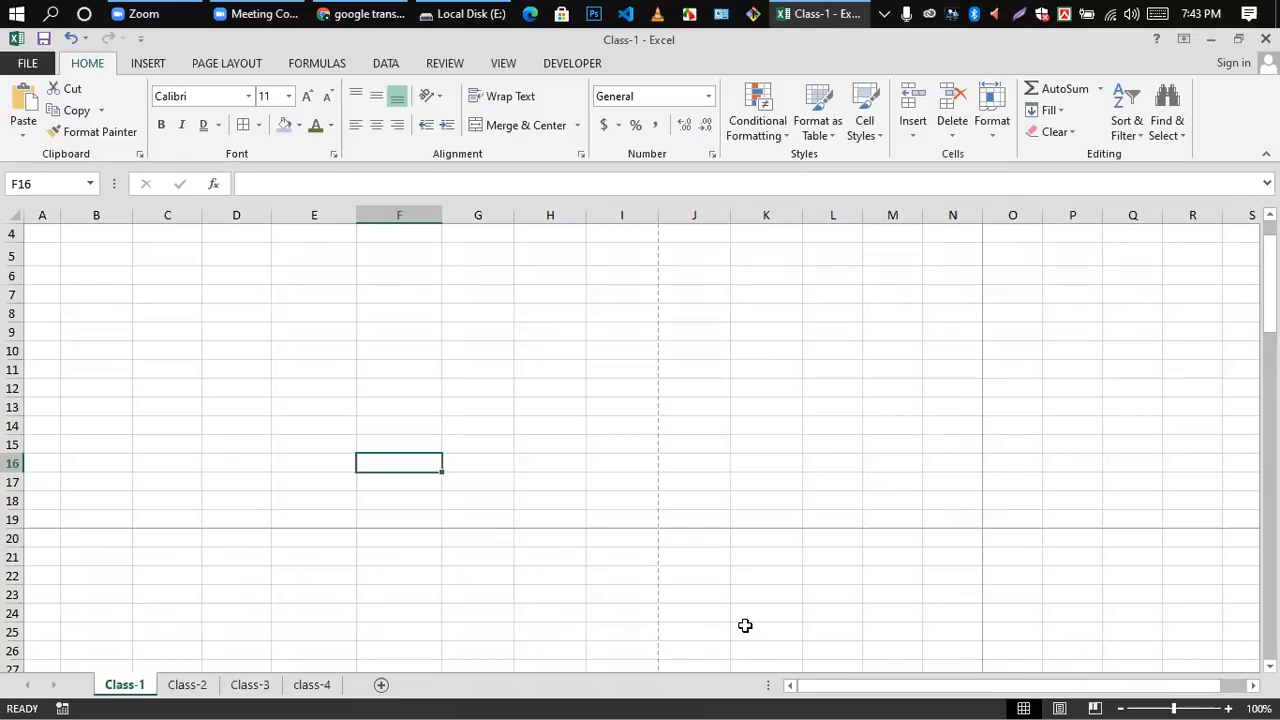
pyautogui.click(146, 64)
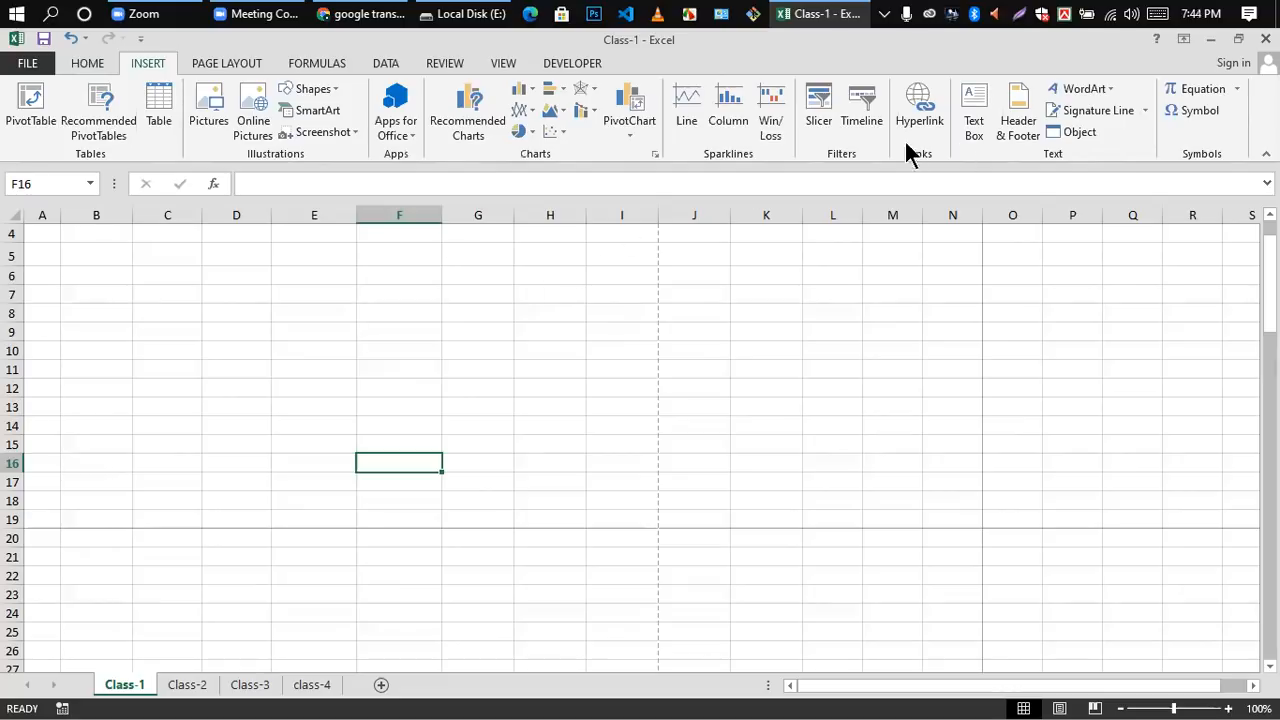
pyautogui.scroll(1, 440, 229)
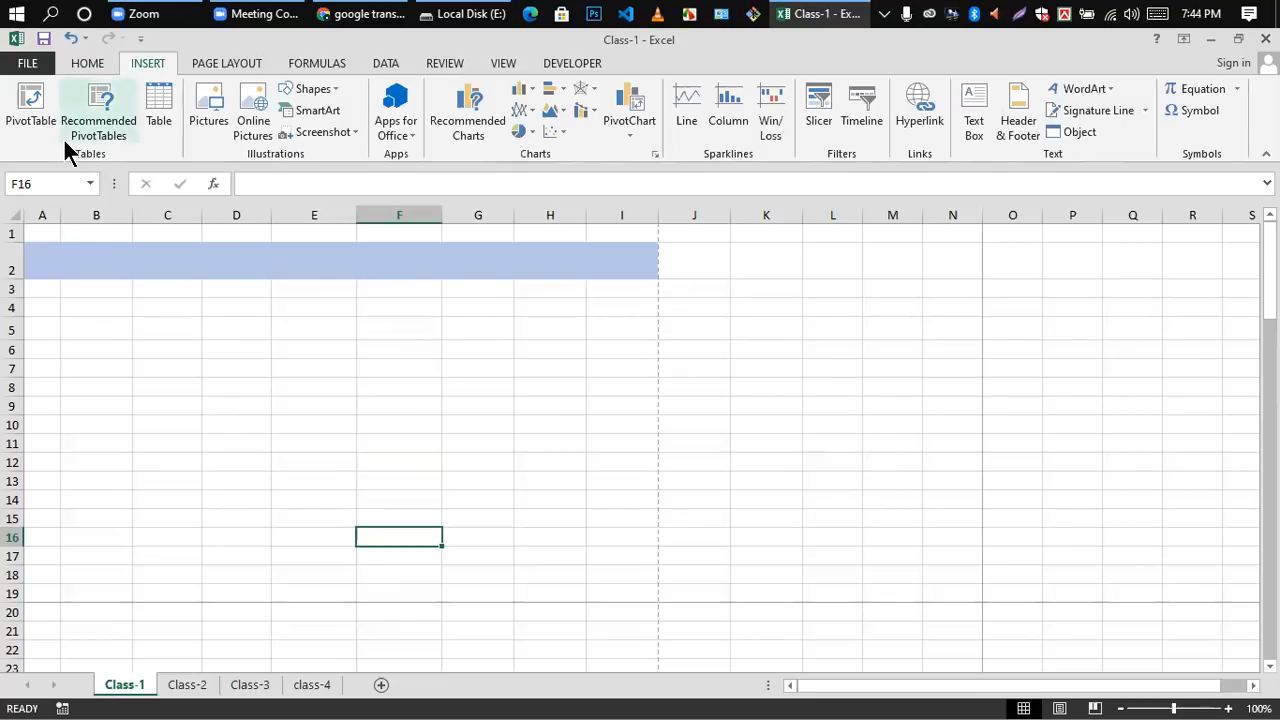
pyautogui.click(160, 107)
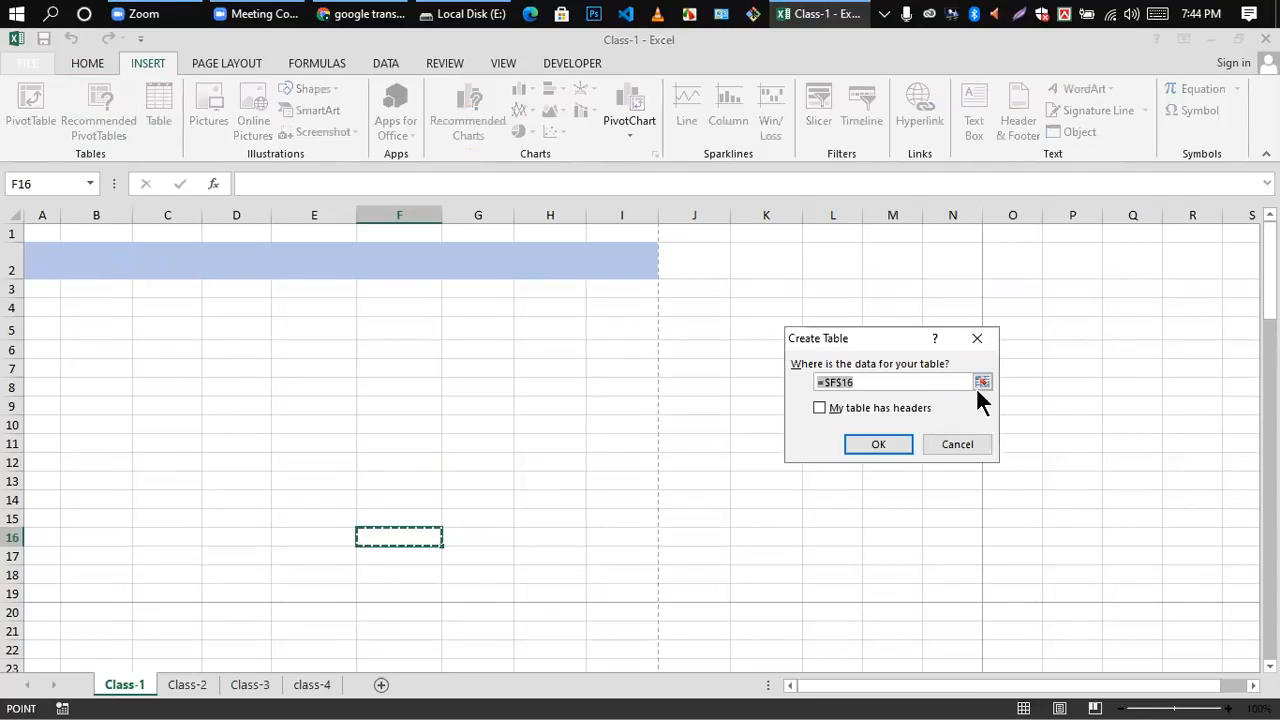
pyautogui.click(977, 339)
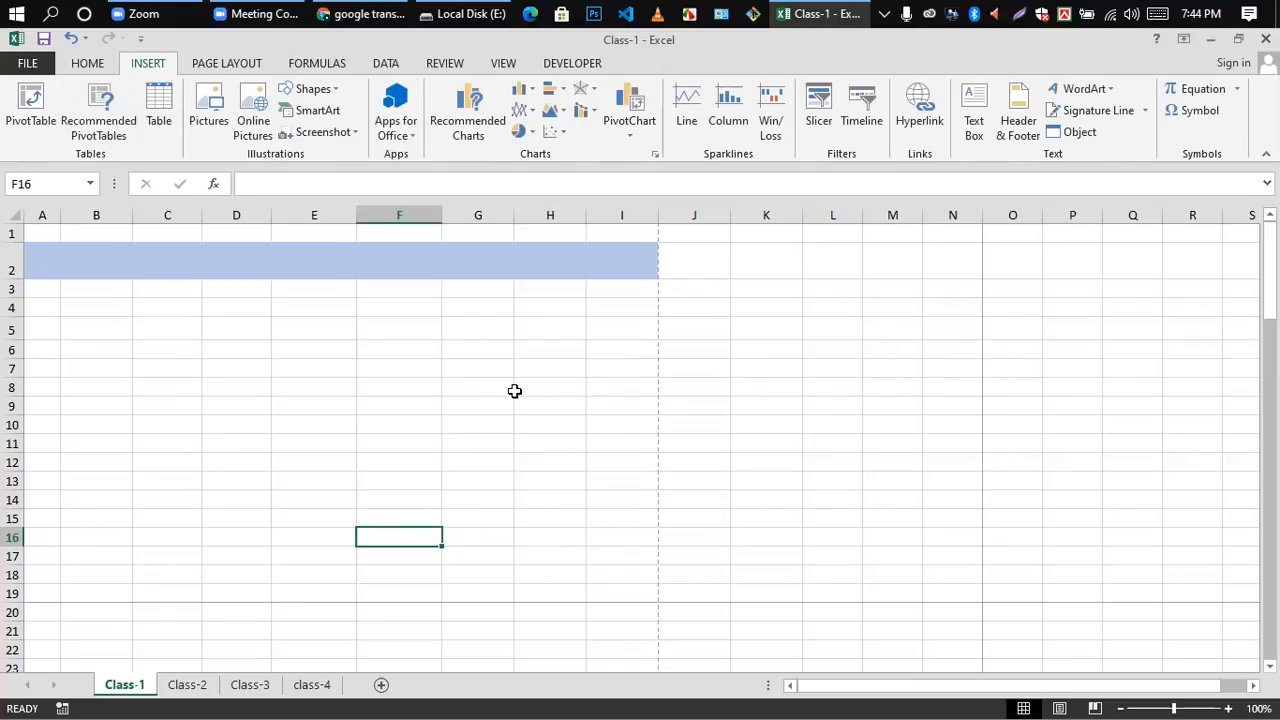
# Step: Apply All Borders to the range B3:I18 below the blue heading band
pyautogui.scroll(-2, 213, 423)
pyautogui.scroll(2, 213, 423)
pyautogui.moveTo(85, 290); pyautogui.dragTo(611, 571)
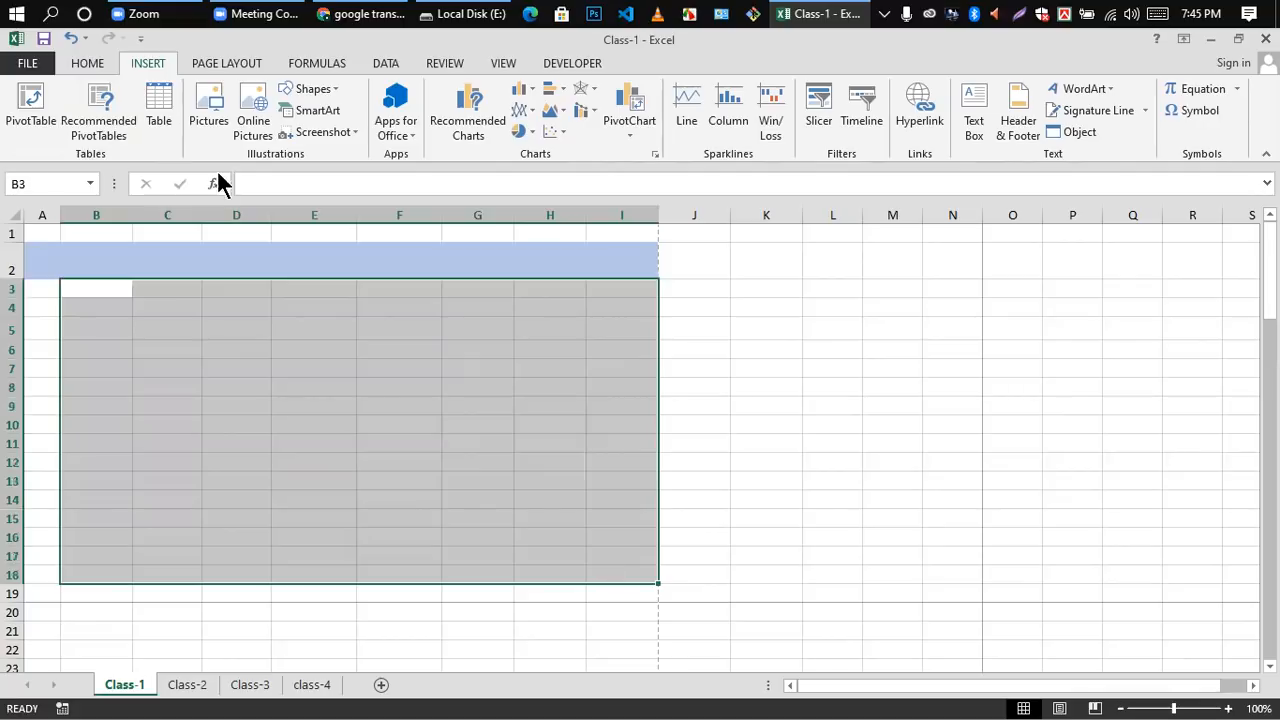
pyautogui.click(86, 60)
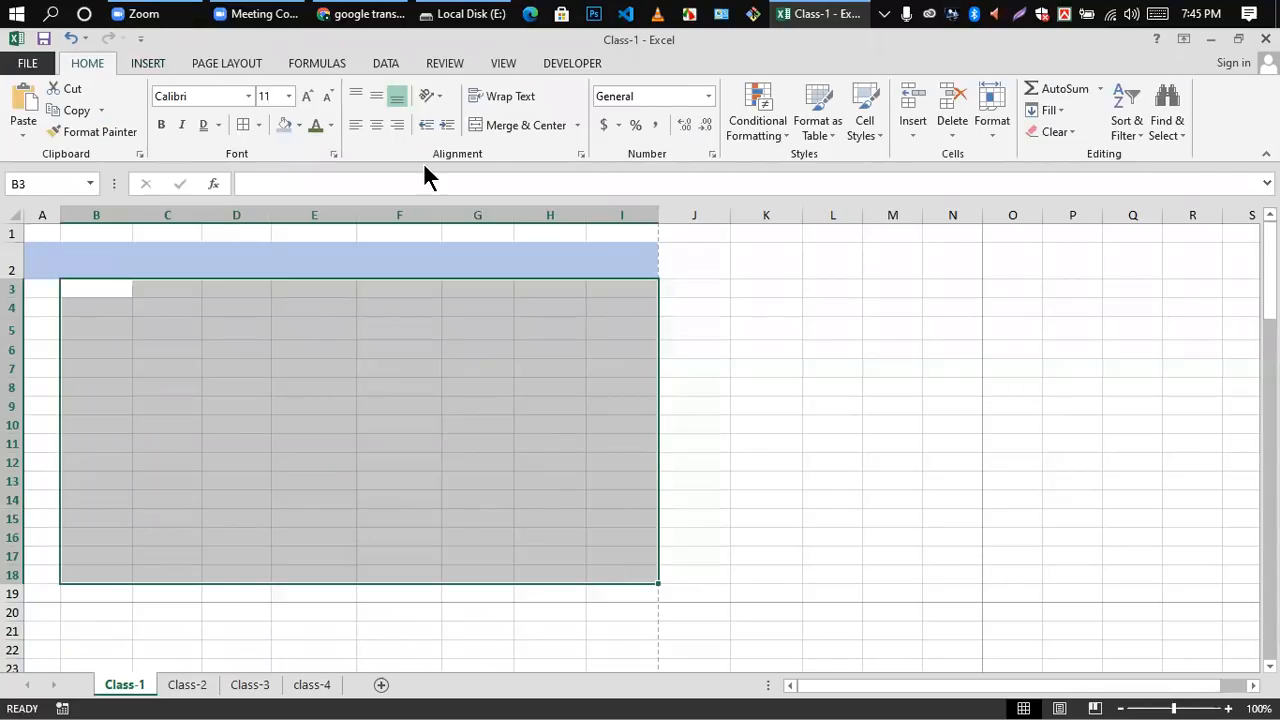
pyautogui.click(258, 125)
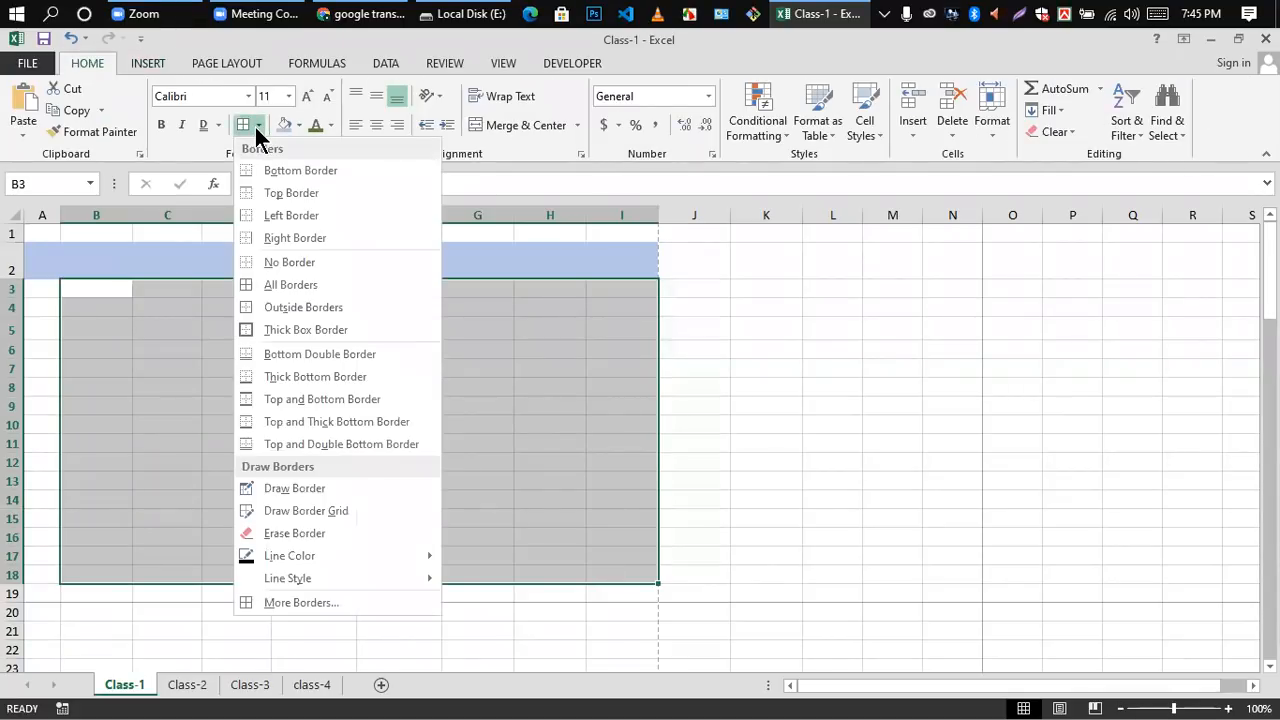
pyautogui.click(269, 283)
pyautogui.click(829, 331)
pyautogui.scroll(-2, 389, 384)
pyautogui.scroll(2, 389, 384)
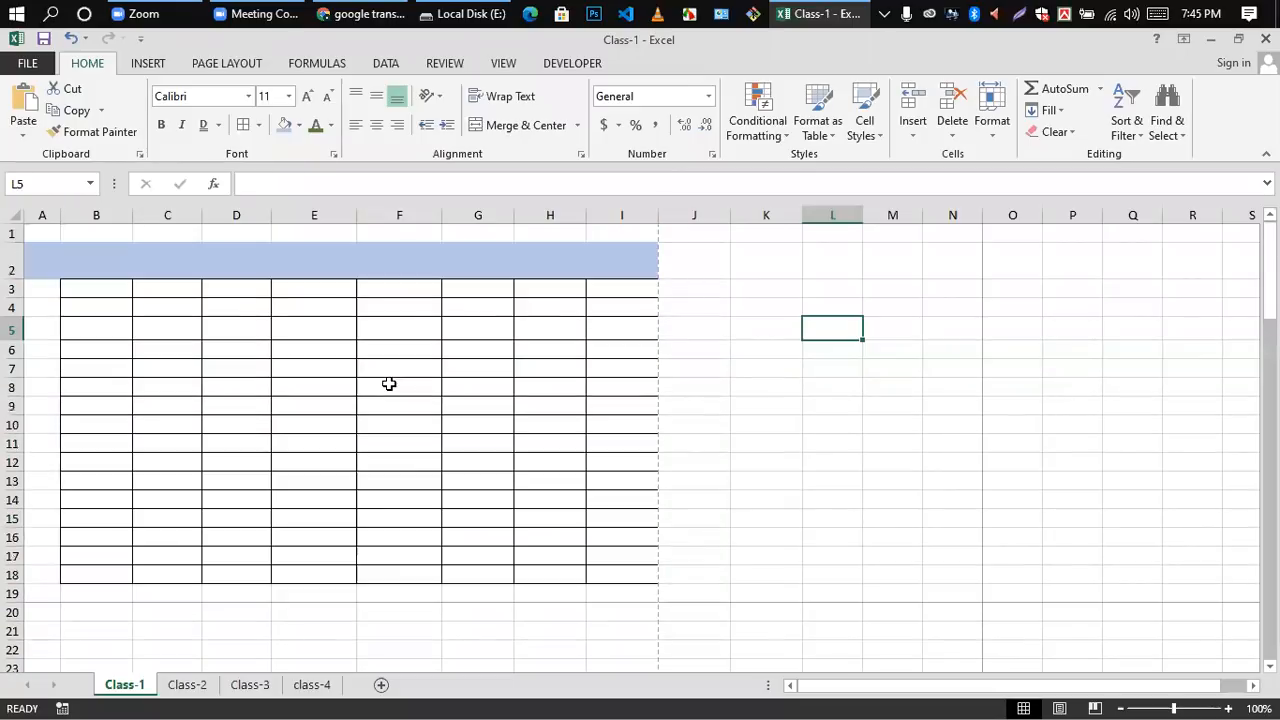
# Step: Undo the borders applied to the range B3:I18
pyautogui.click(145, 64)
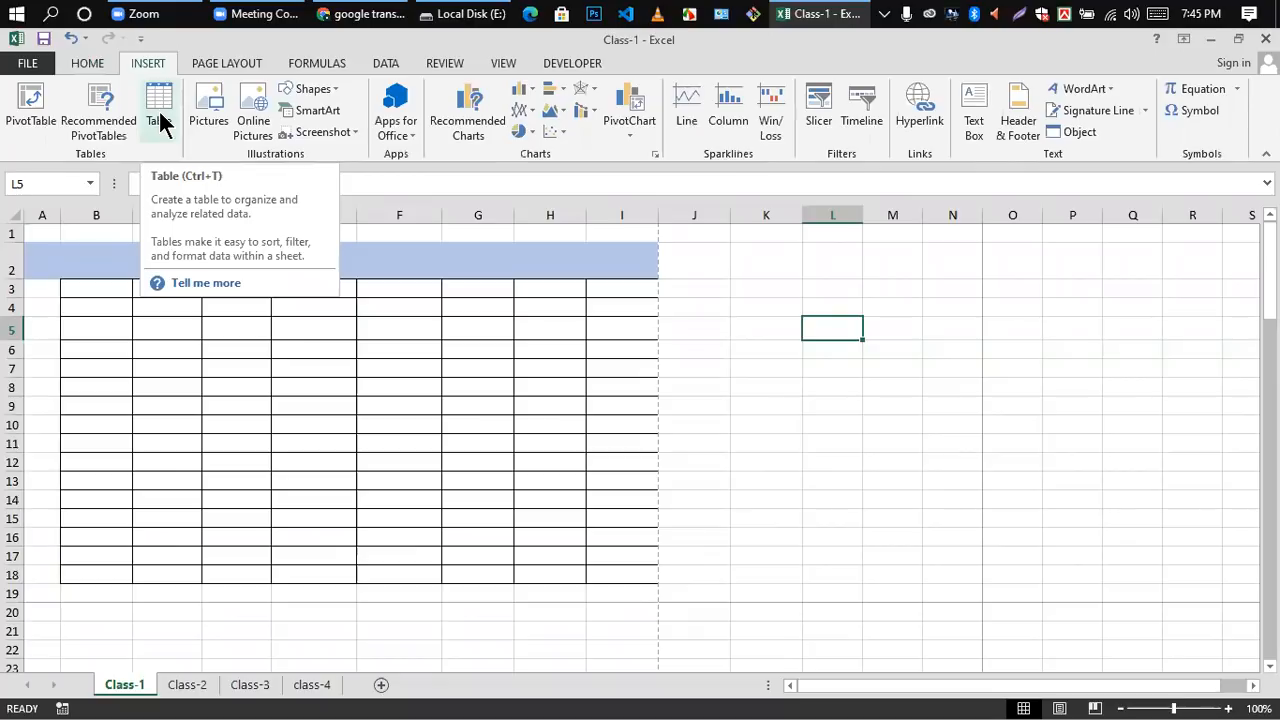
pyautogui.click(708, 328)
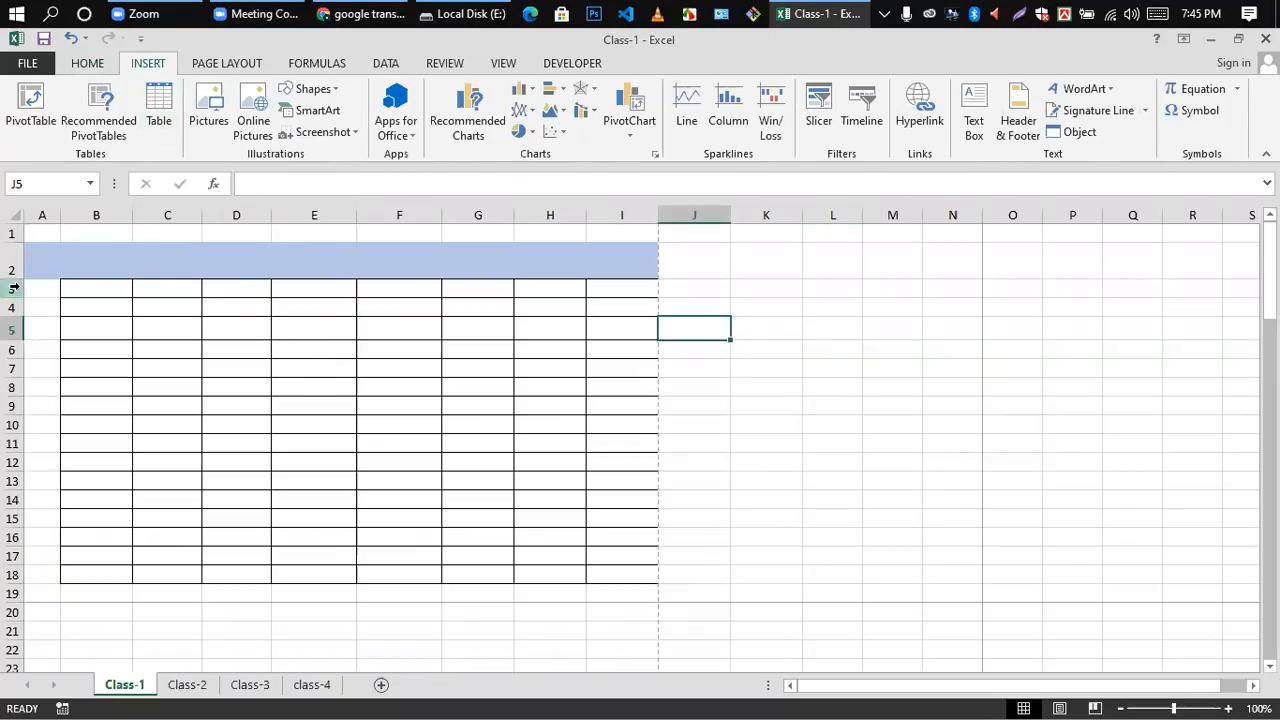
pyautogui.hotkey('ctrl', 'z')
pyautogui.click(745, 318)
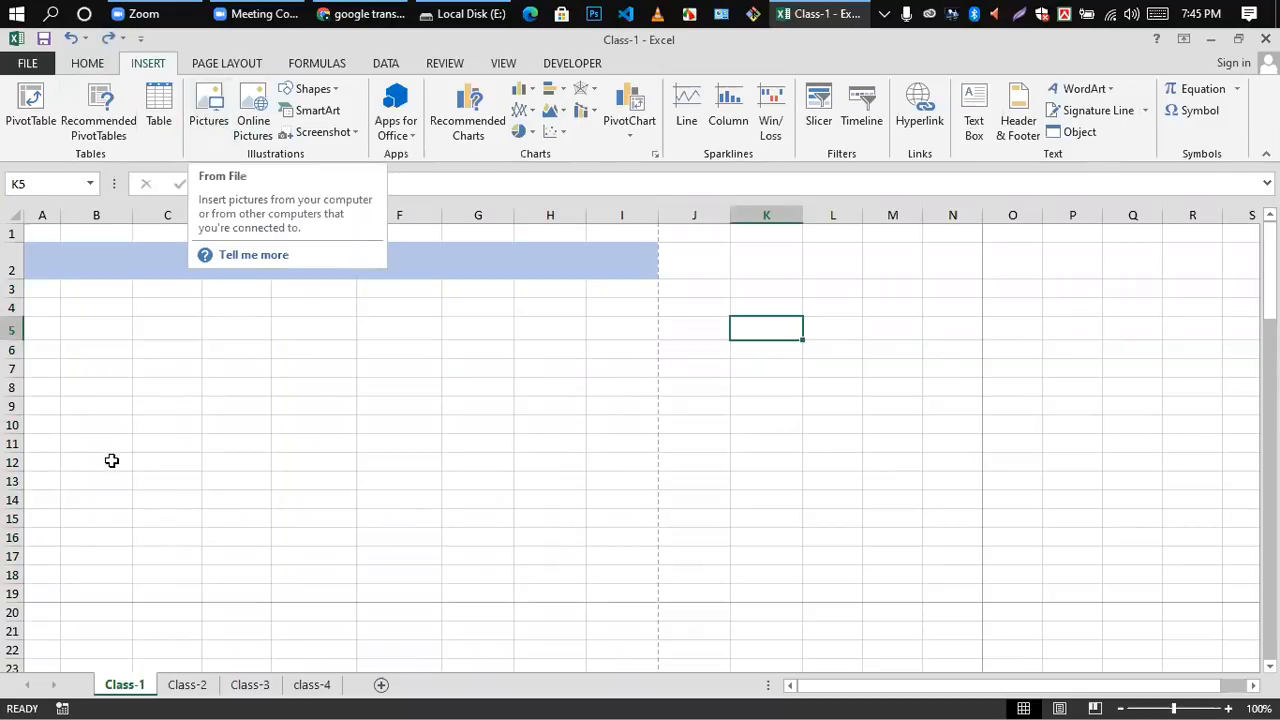
pyautogui.click(147, 386)
pyautogui.doubleClick(152, 335)
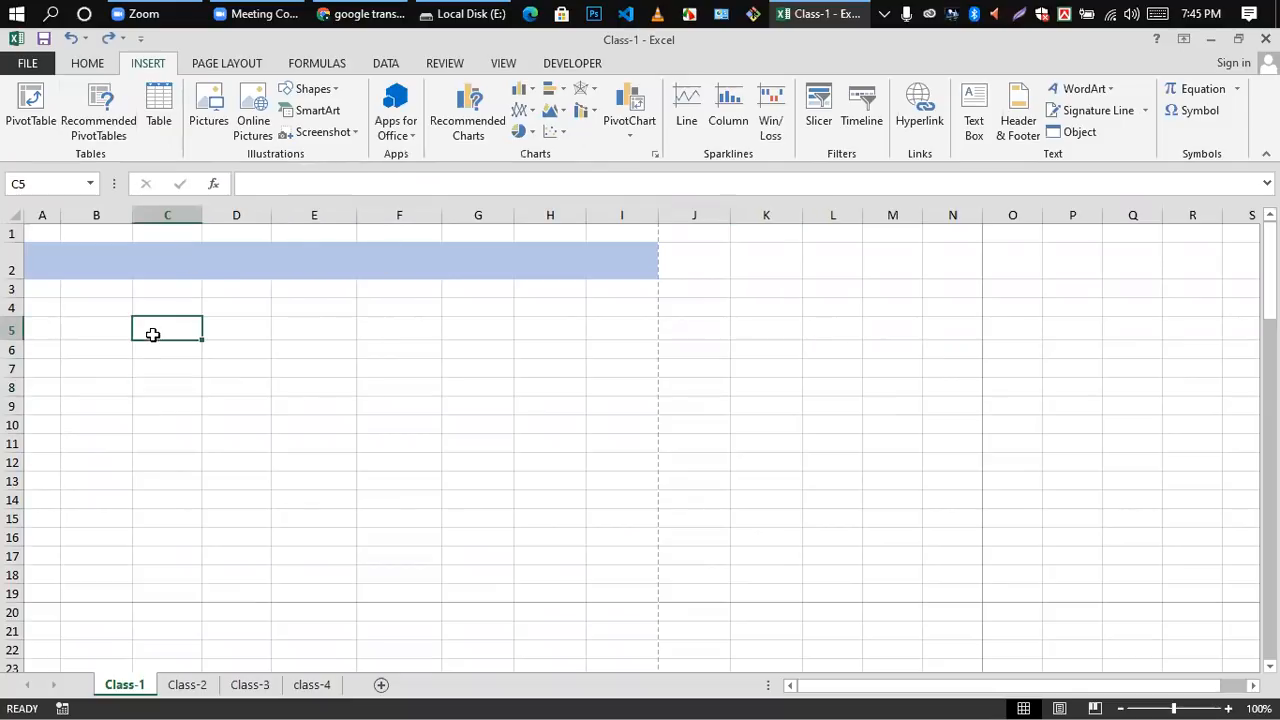
pyautogui.click(166, 420)
pyautogui.click(145, 323)
pyautogui.click(237, 420)
# Step: Insert the picture Screenshot_1 from the Desktop folder at cell C5 of the Class-1 sheet
pyautogui.click(164, 332)
pyautogui.click(213, 102)
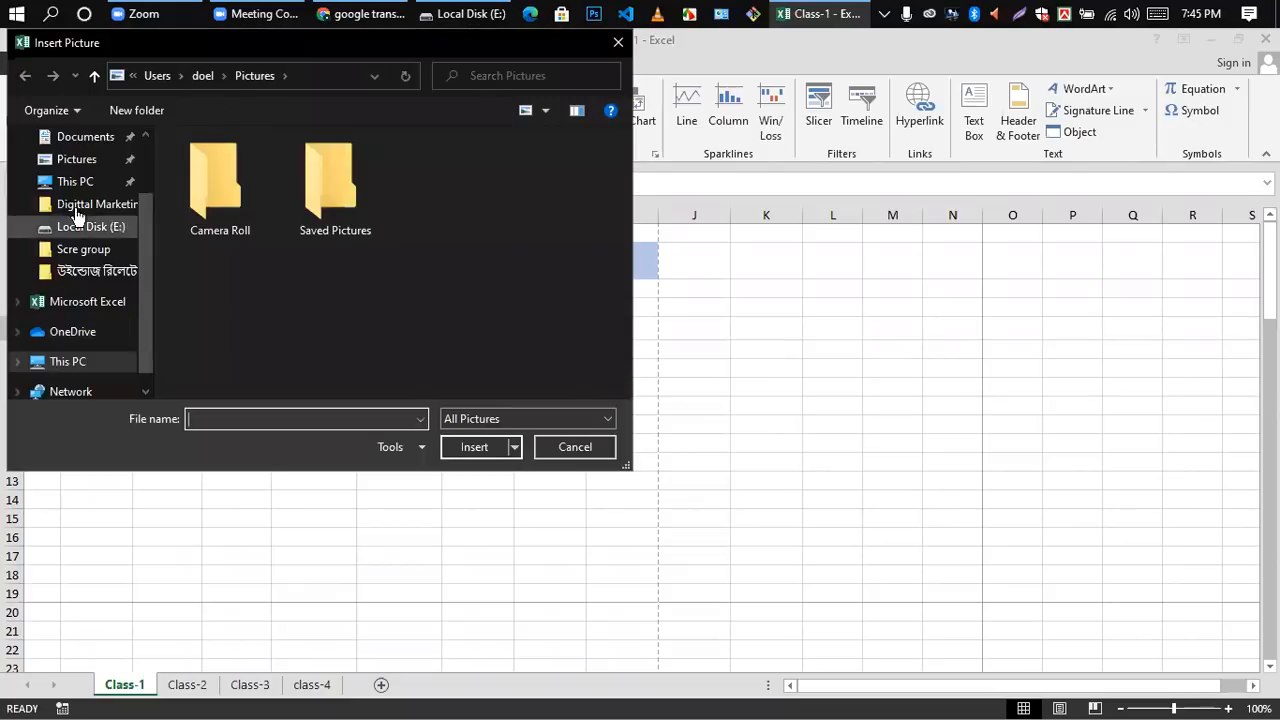
pyautogui.click(75, 164)
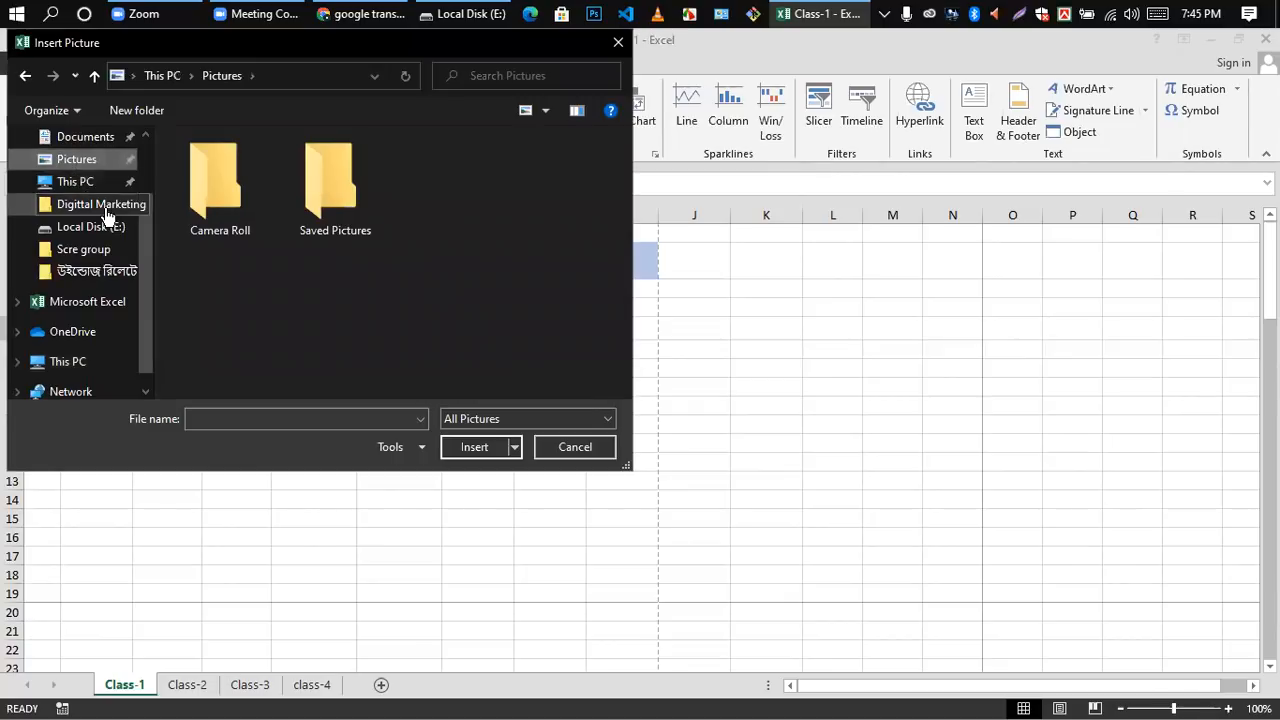
pyautogui.scroll(1, 70, 205)
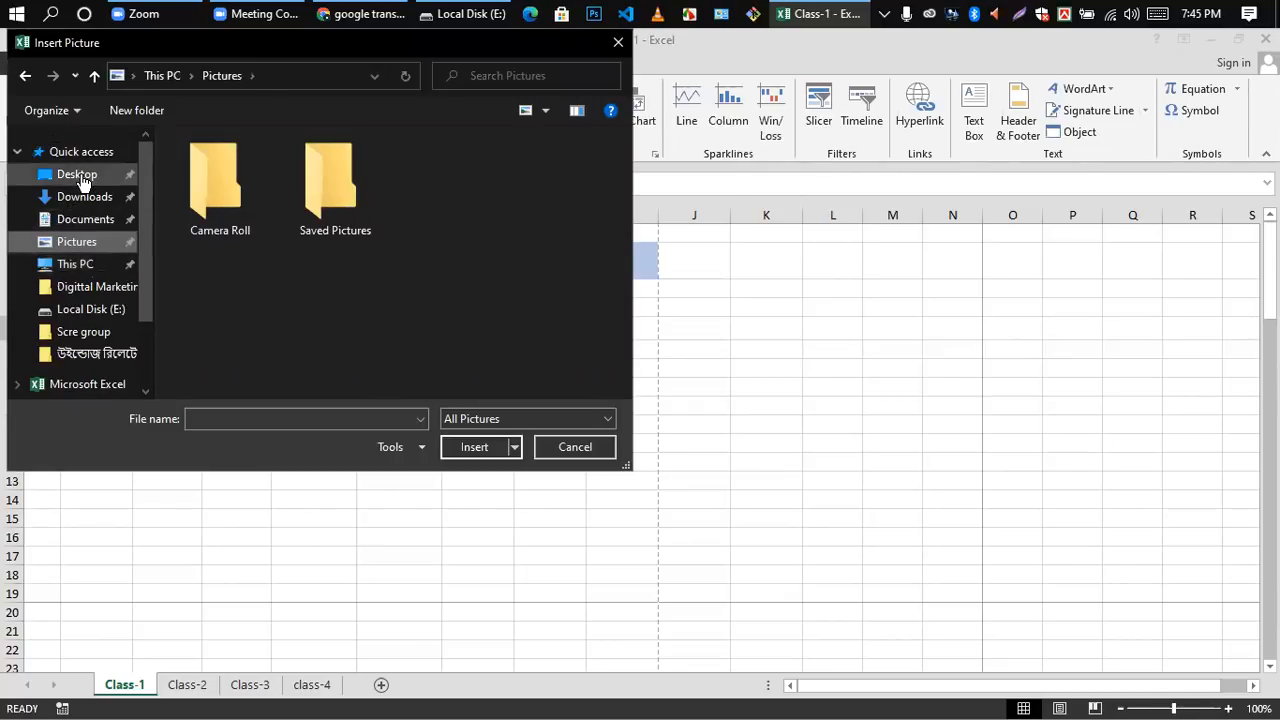
pyautogui.click(80, 174)
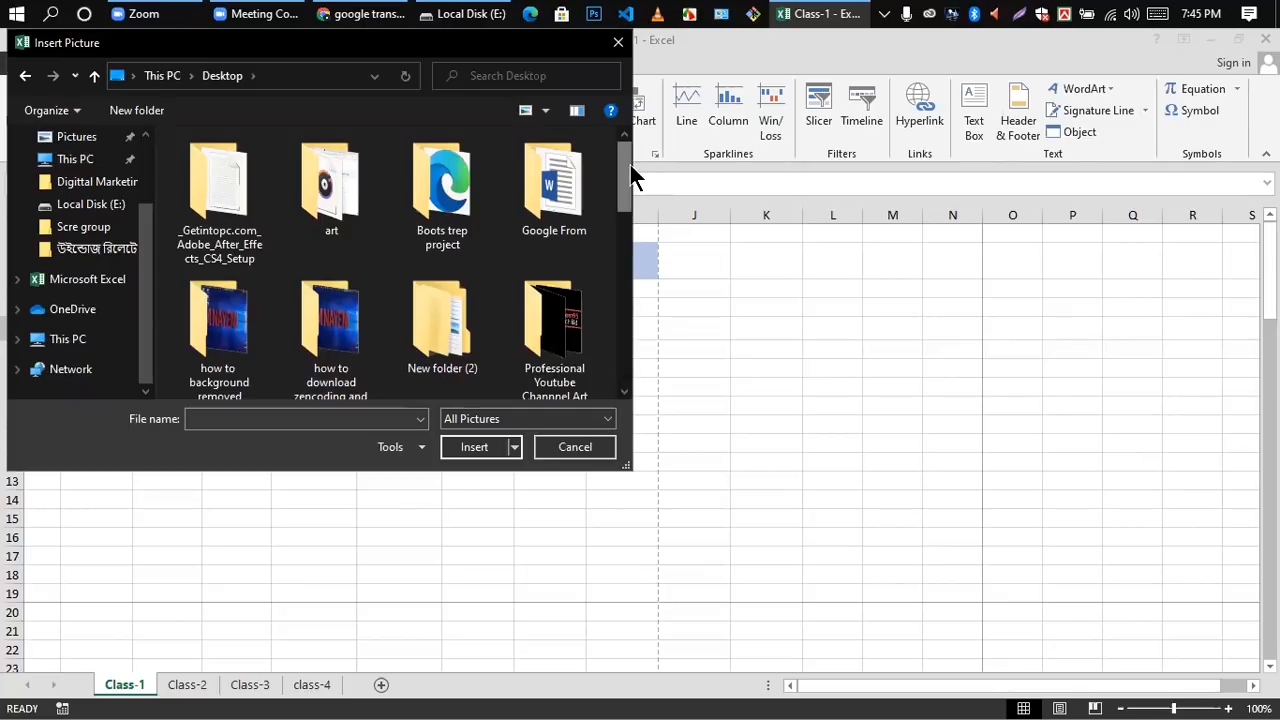
pyautogui.moveTo(620, 160); pyautogui.dragTo(620, 300)
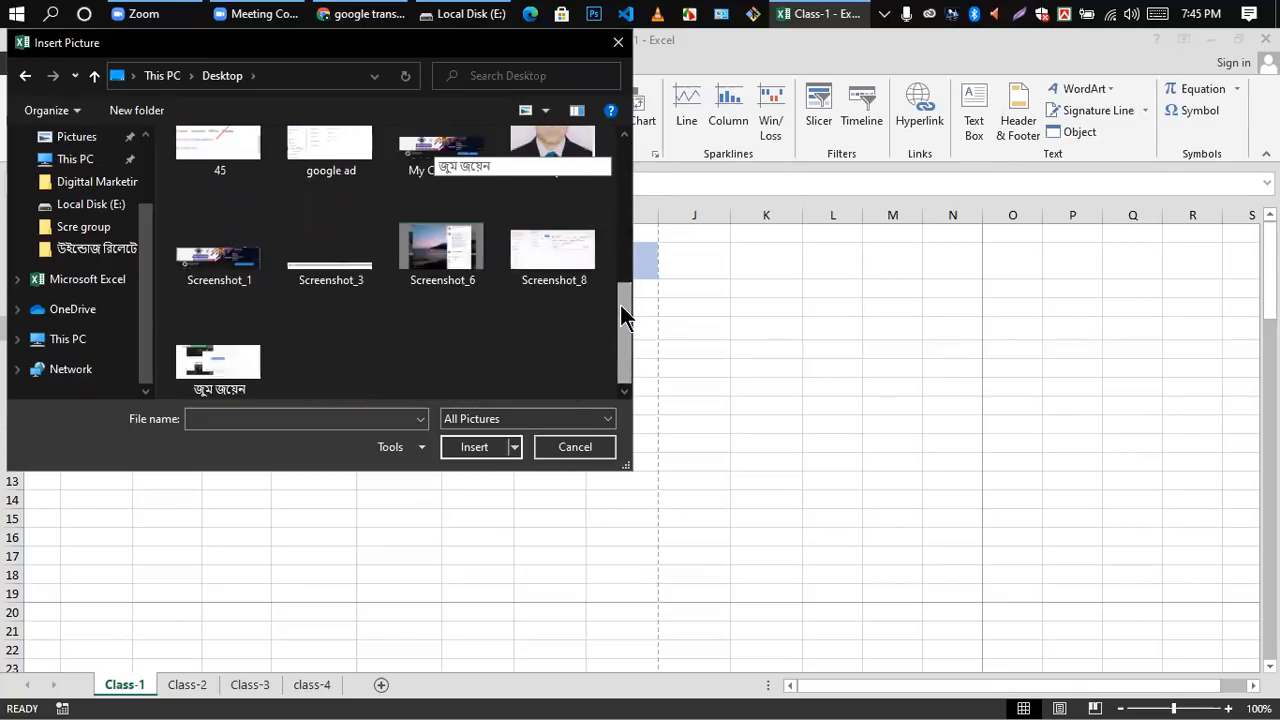
pyautogui.click(230, 268)
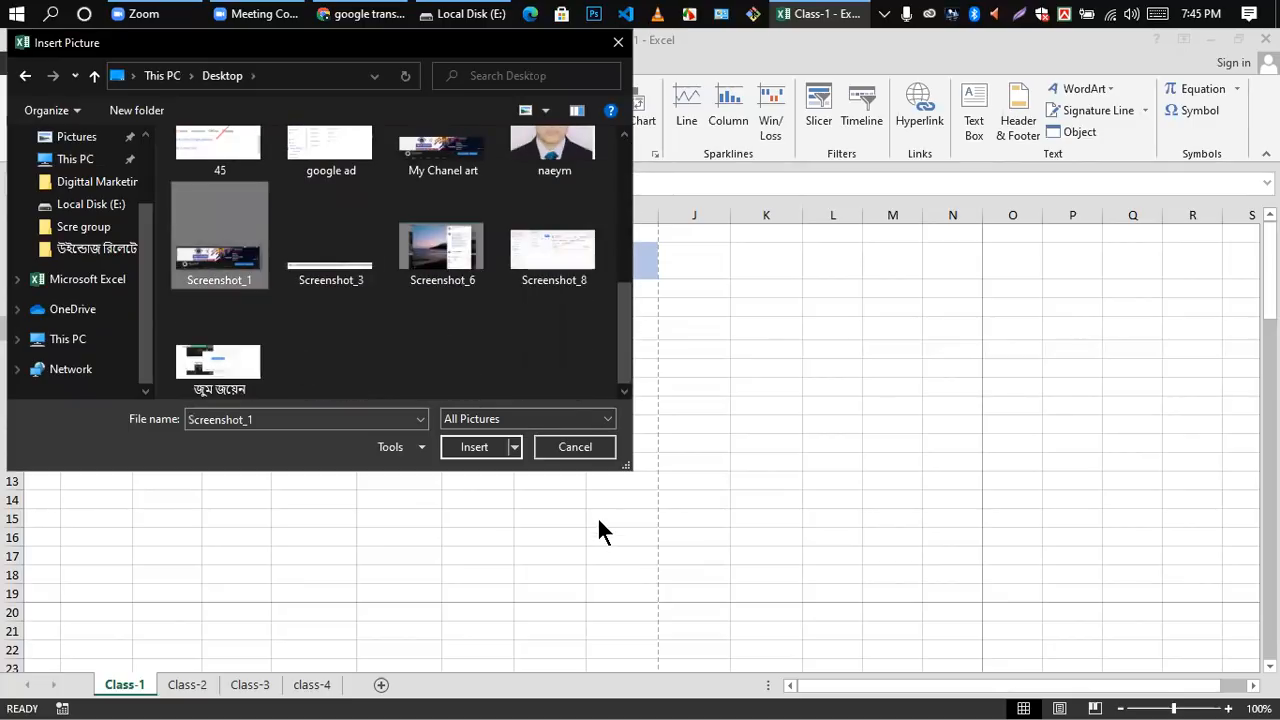
pyautogui.click(489, 446)
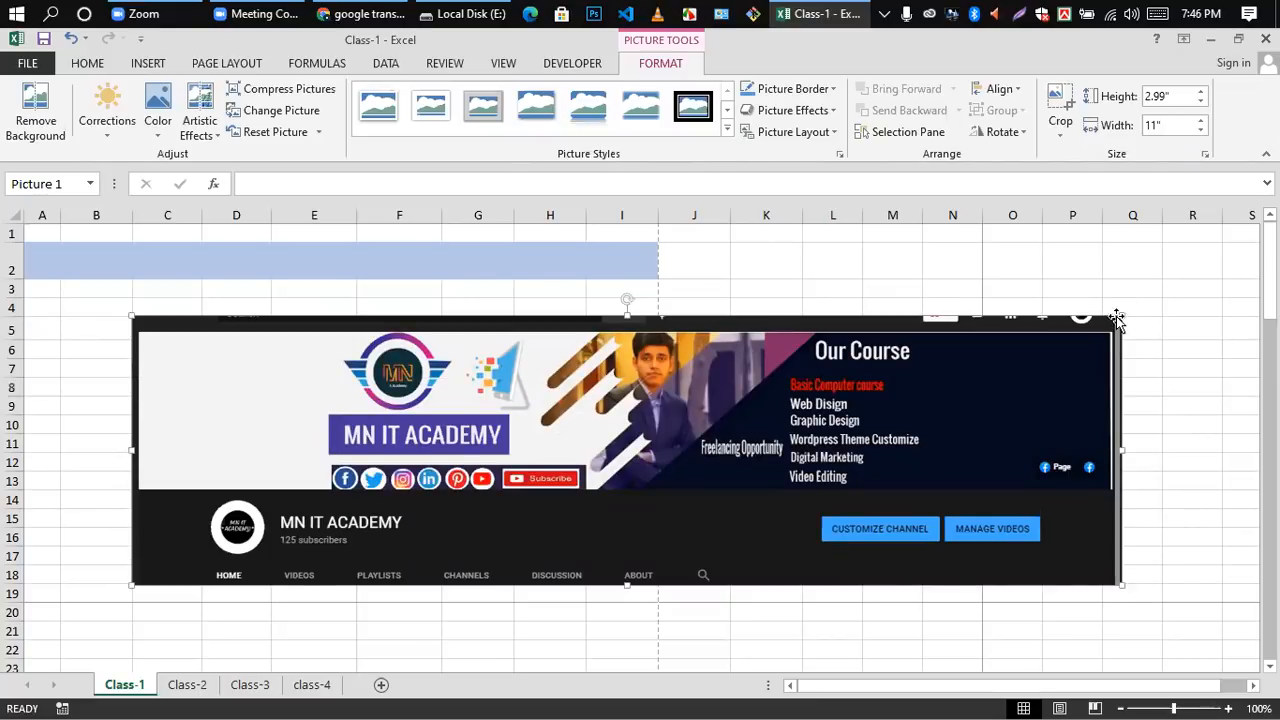
# Step: Shrink the picture to about 1.12" high by 1" wide, mirrored, and place it just below the blue band over columns A and B
pyautogui.moveTo(1122, 317); pyautogui.dragTo(157, 457)
pyautogui.moveTo(76, 505); pyautogui.dragTo(162, 288)
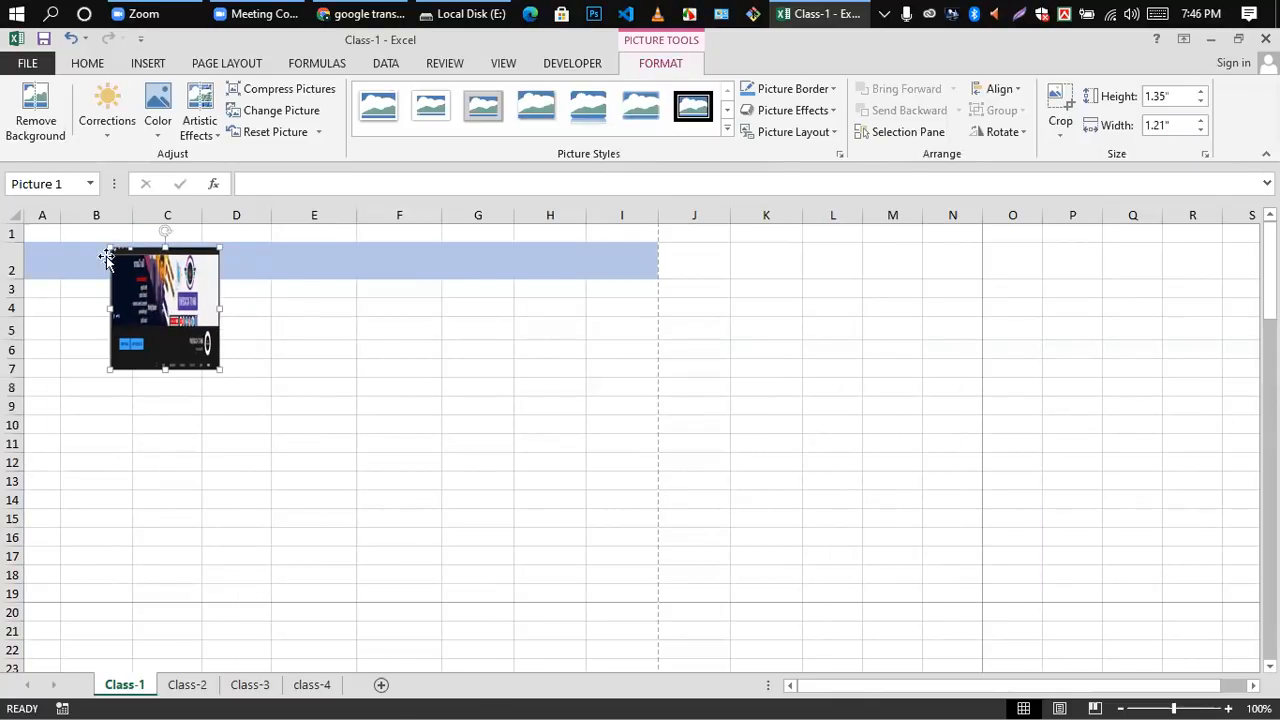
pyautogui.moveTo(110, 248); pyautogui.dragTo(132, 272)
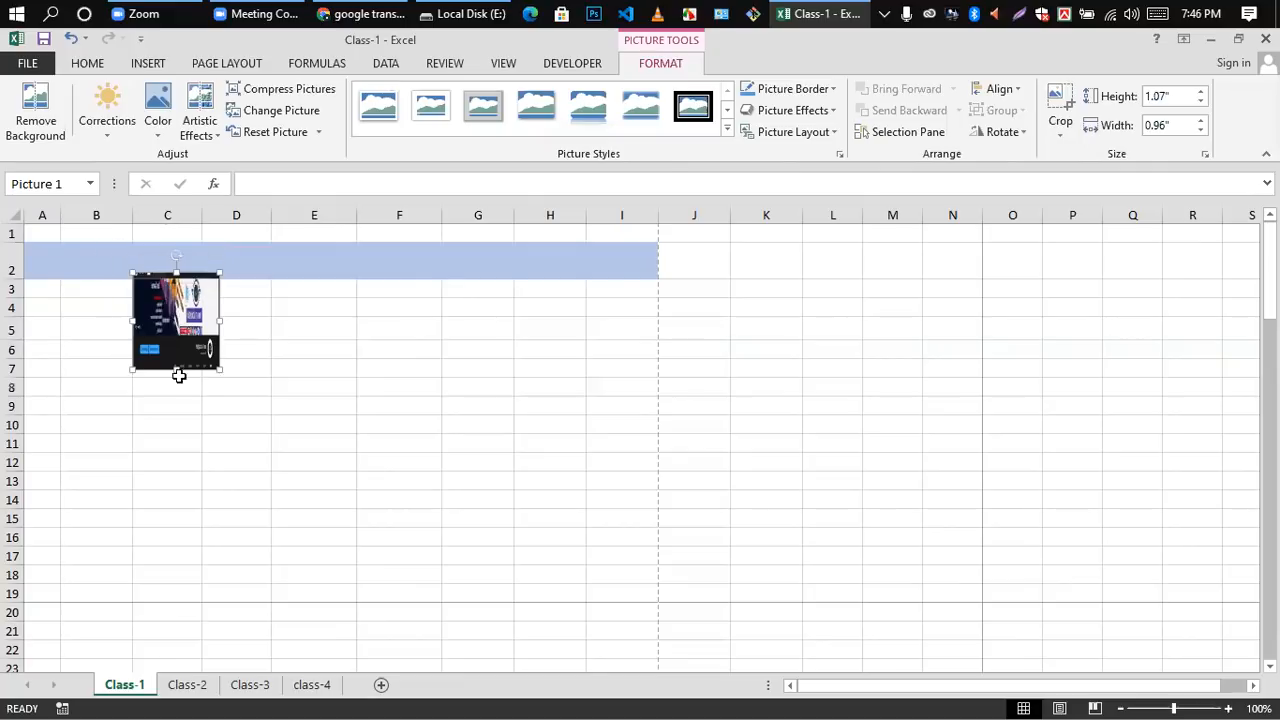
pyautogui.moveTo(132, 369); pyautogui.dragTo(64, 318)
pyautogui.click(406, 343)
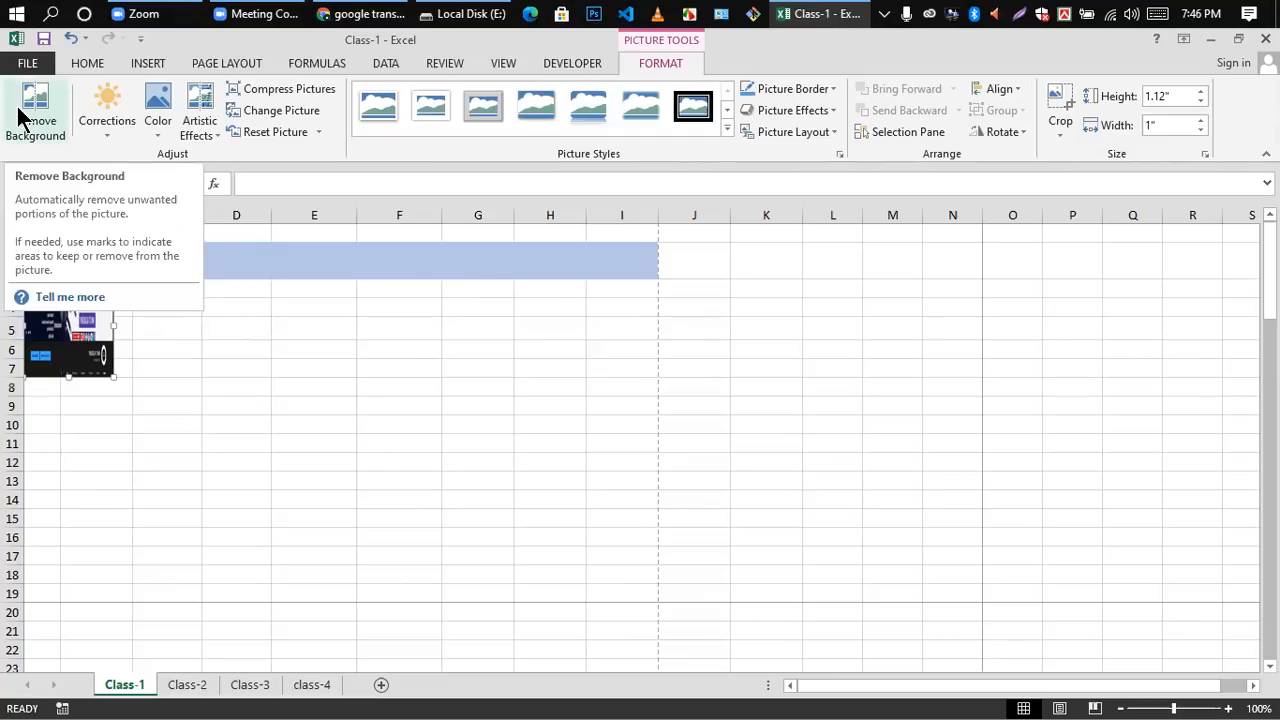
# Step: Apply a brighter, lower-contrast correction preset to the picture and look over its color options
pyautogui.click(108, 132)
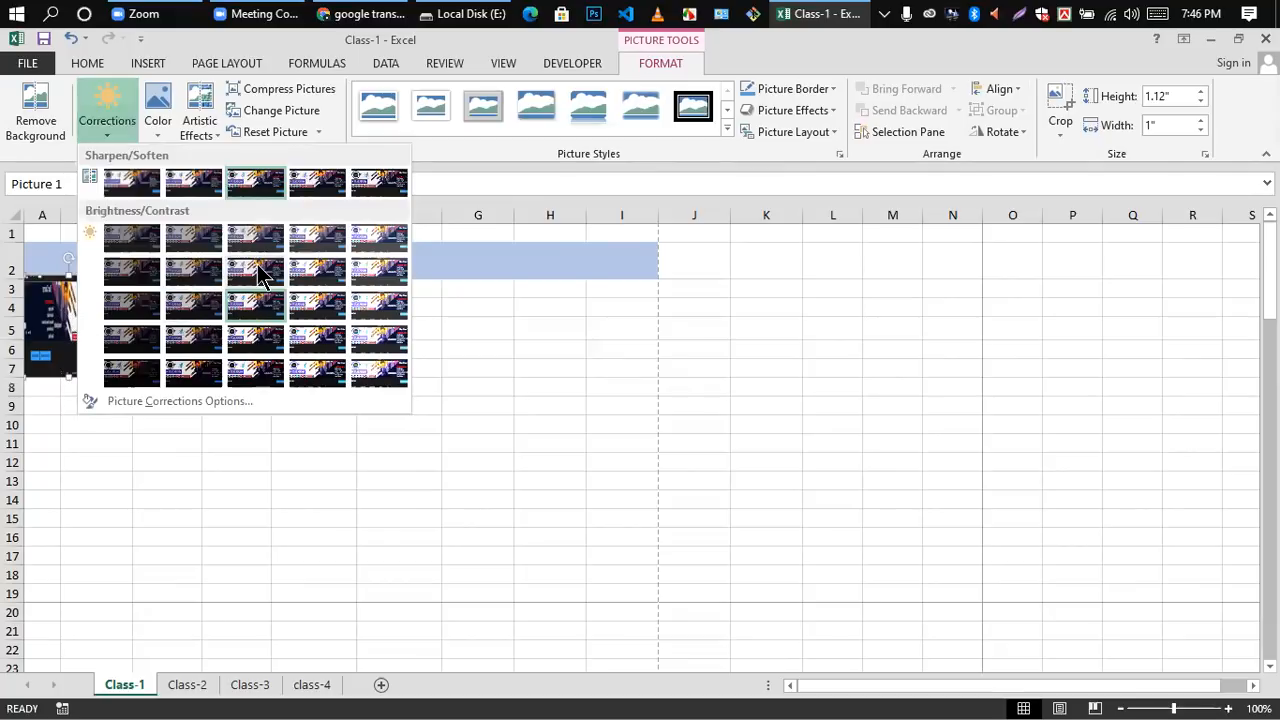
pyautogui.click(320, 272)
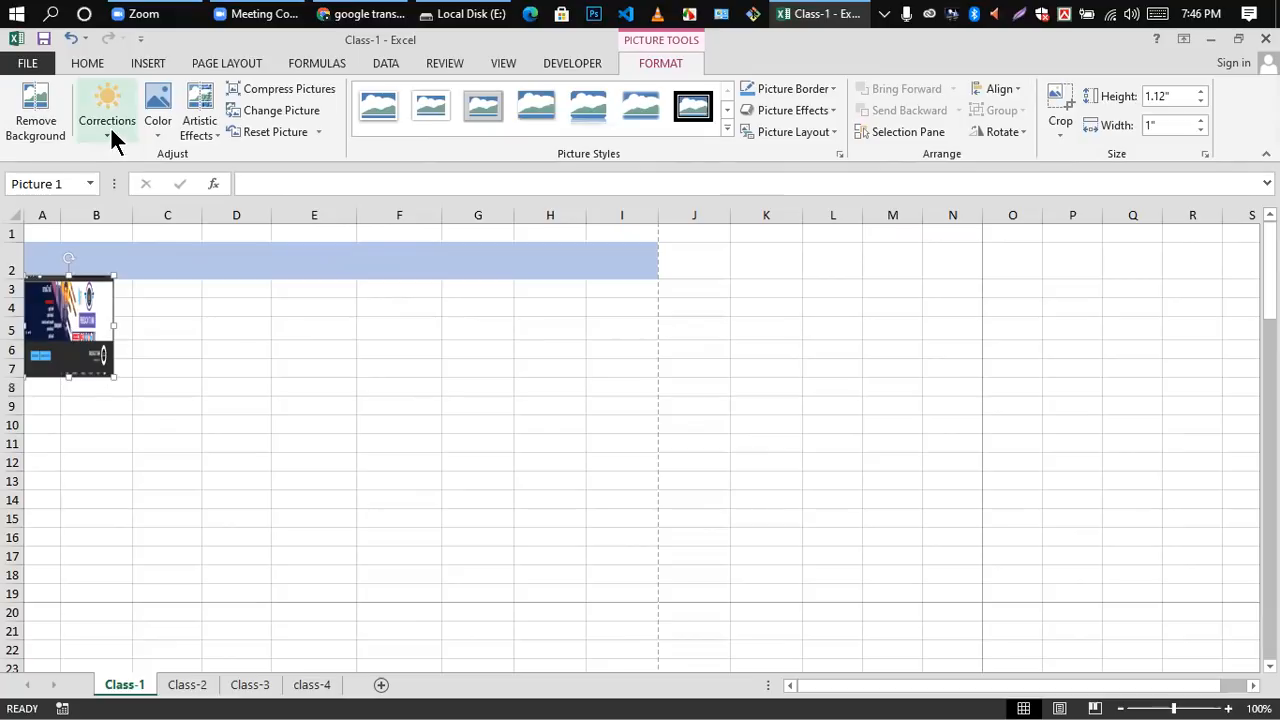
pyautogui.click(157, 137)
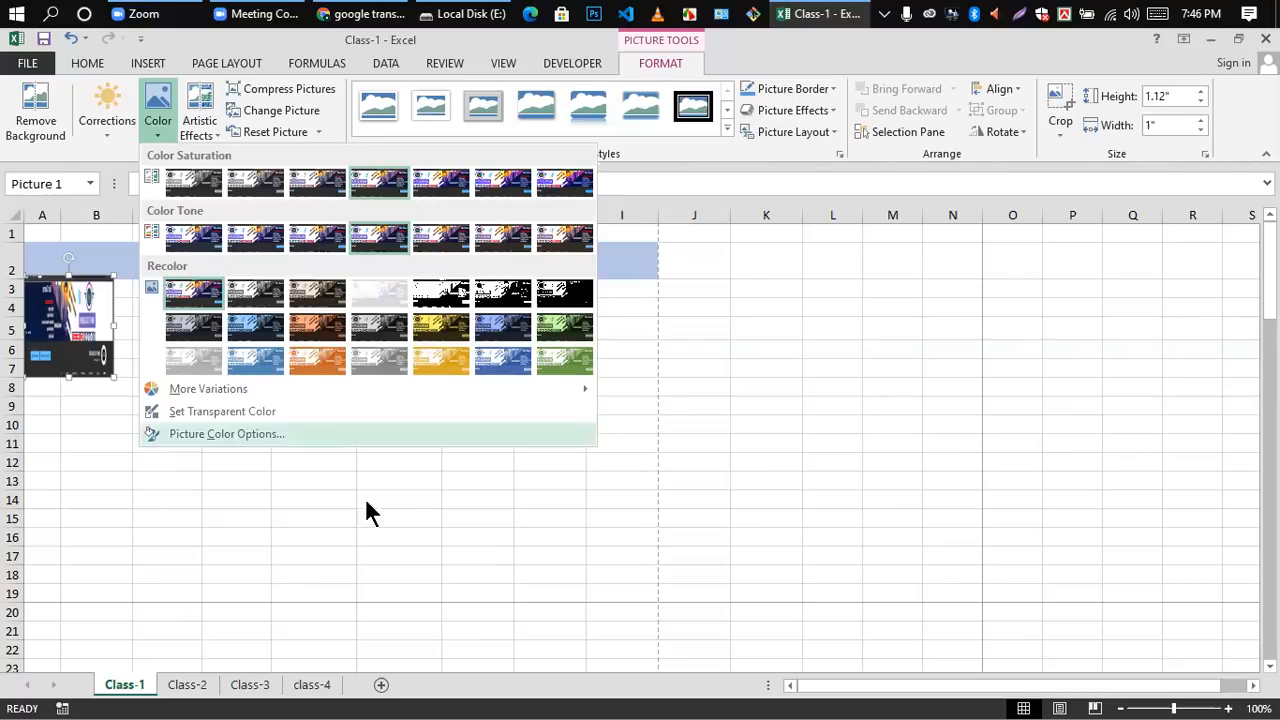
pyautogui.click(286, 414)
# Step: Enlarge the picture to about 5.62" wide and 2.35" high, reaching from column A into column H
pyautogui.moveTo(116, 330); pyautogui.dragTo(527, 385)
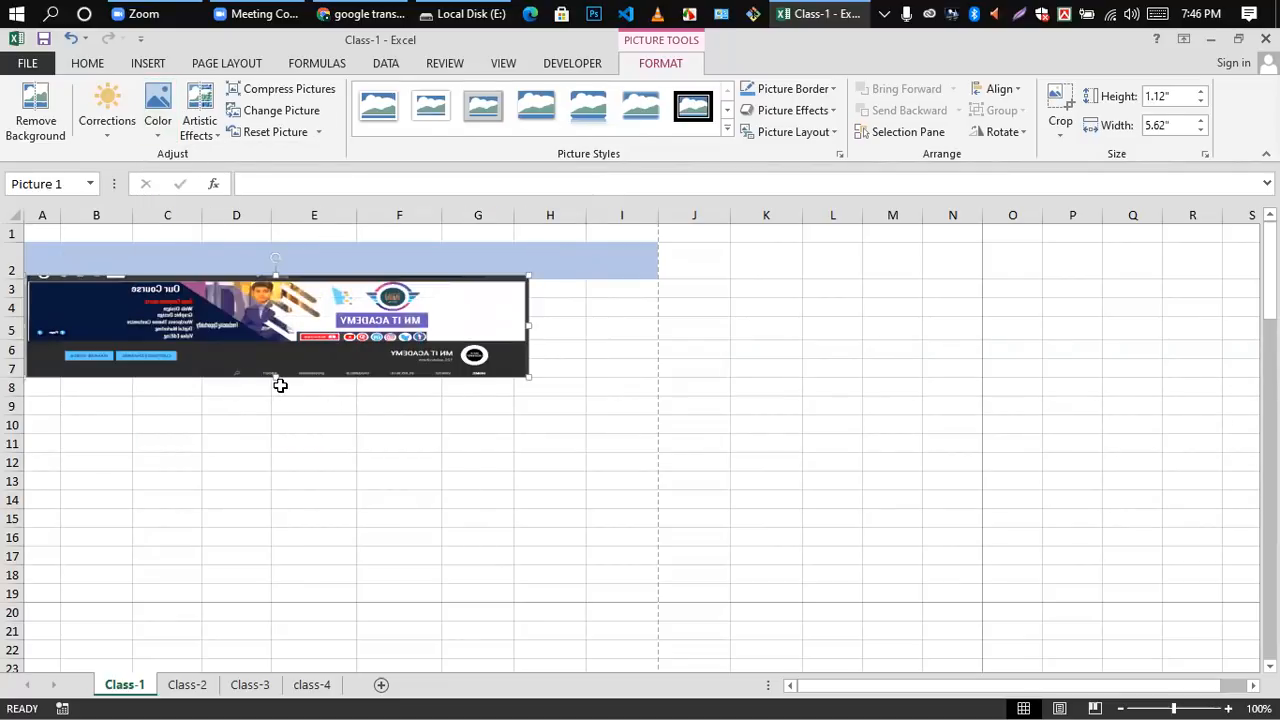
pyautogui.moveTo(276, 374); pyautogui.dragTo(280, 486)
pyautogui.click(575, 351)
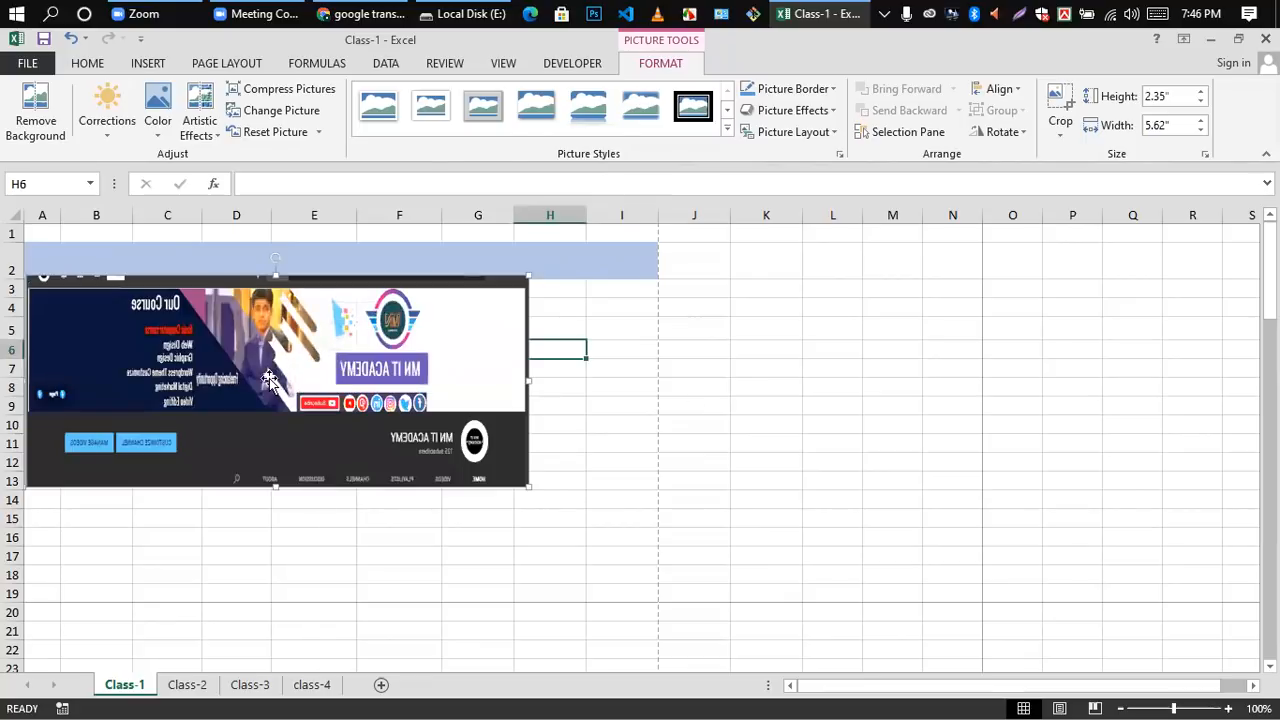
# Step: Recolor the picture with the light green preset
pyautogui.click(314, 344)
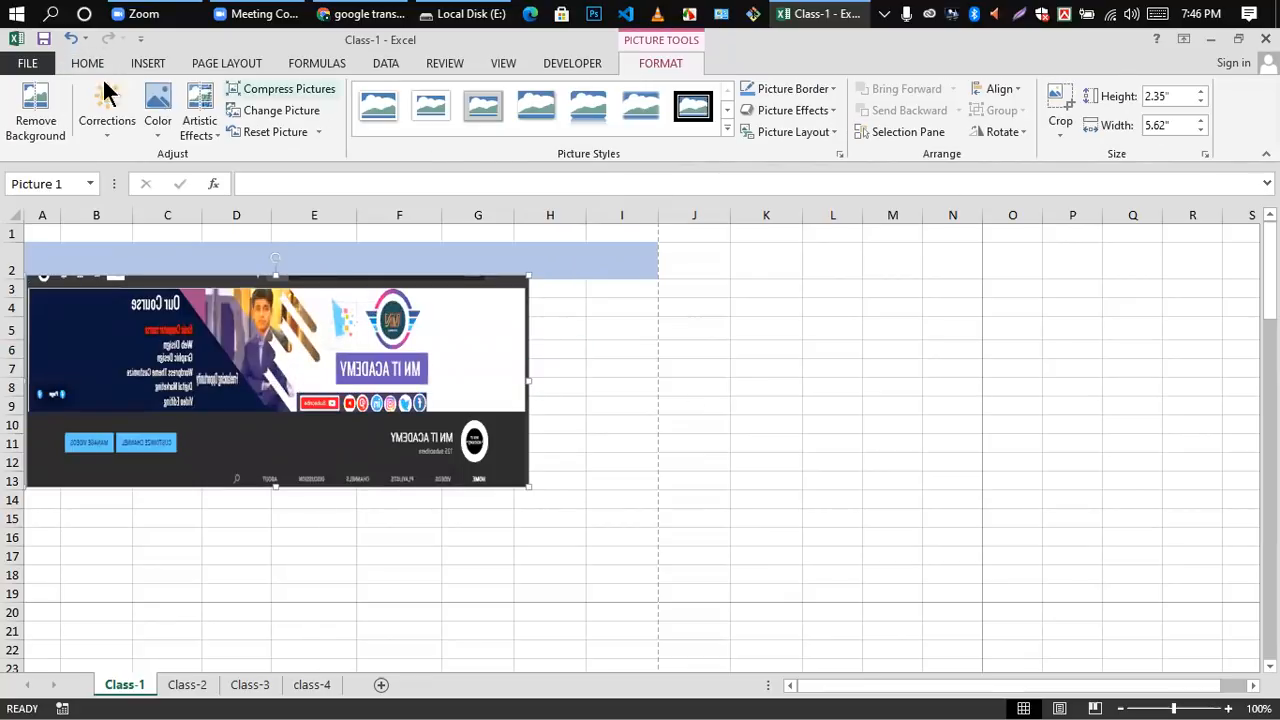
pyautogui.click(157, 138)
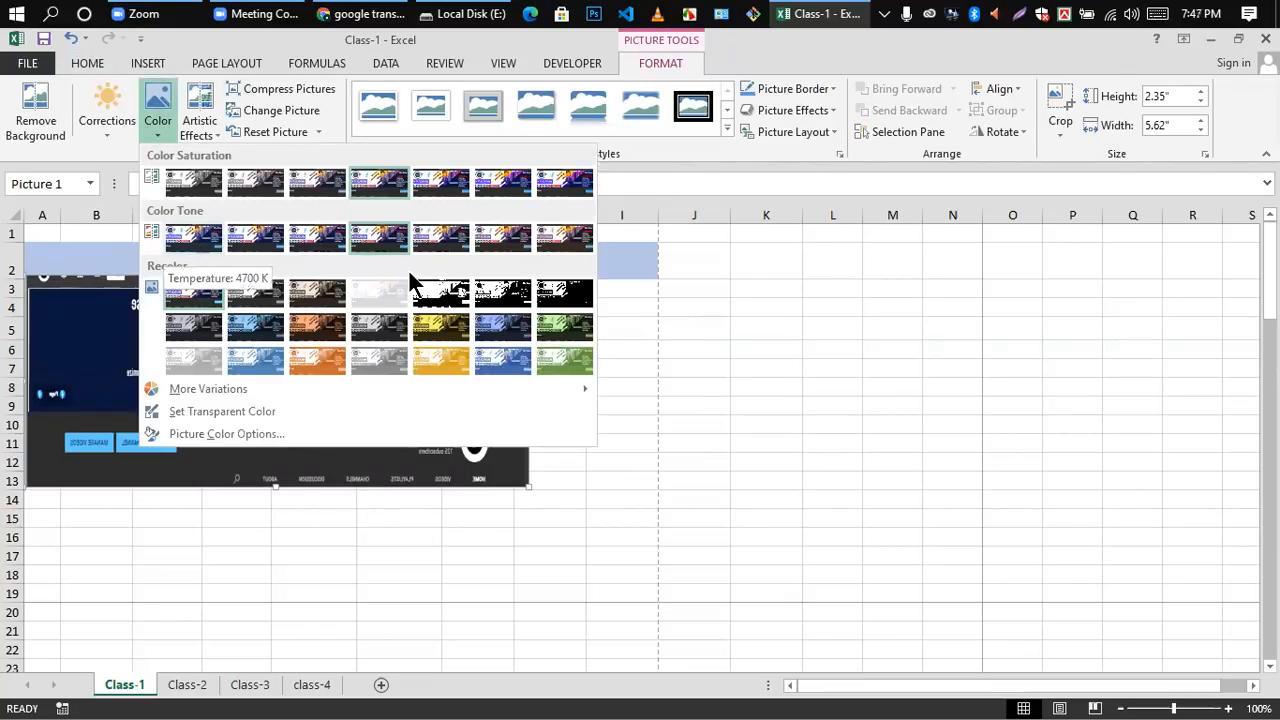
pyautogui.click(553, 364)
pyautogui.click(636, 329)
pyautogui.click(368, 346)
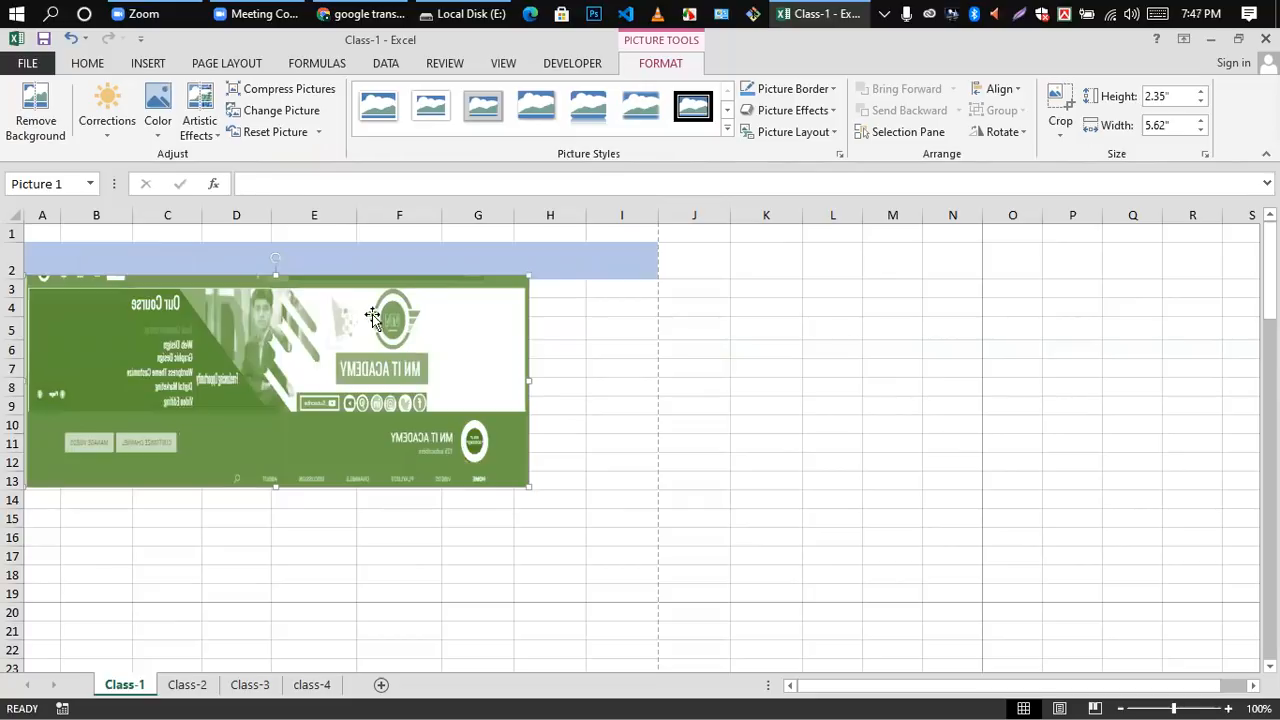
# Step: Recolor the picture with the dark orange preset
pyautogui.click(157, 125)
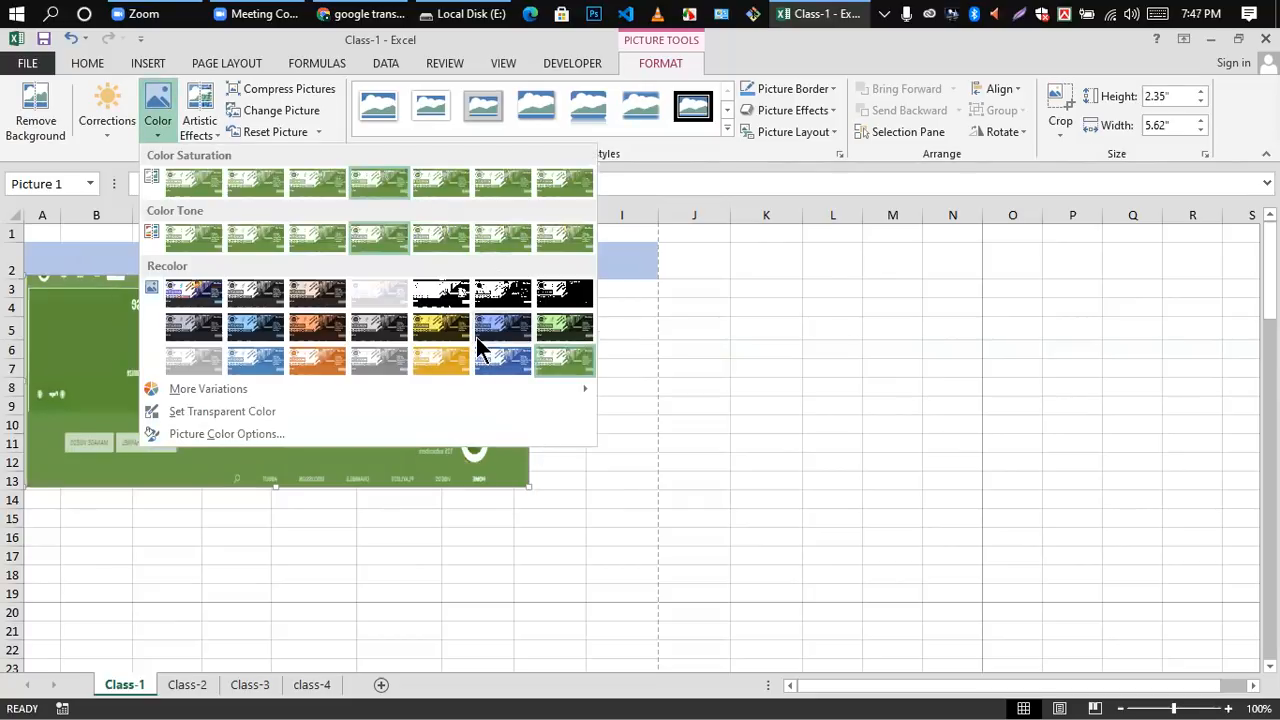
pyautogui.click(318, 322)
pyautogui.click(810, 408)
pyautogui.click(249, 349)
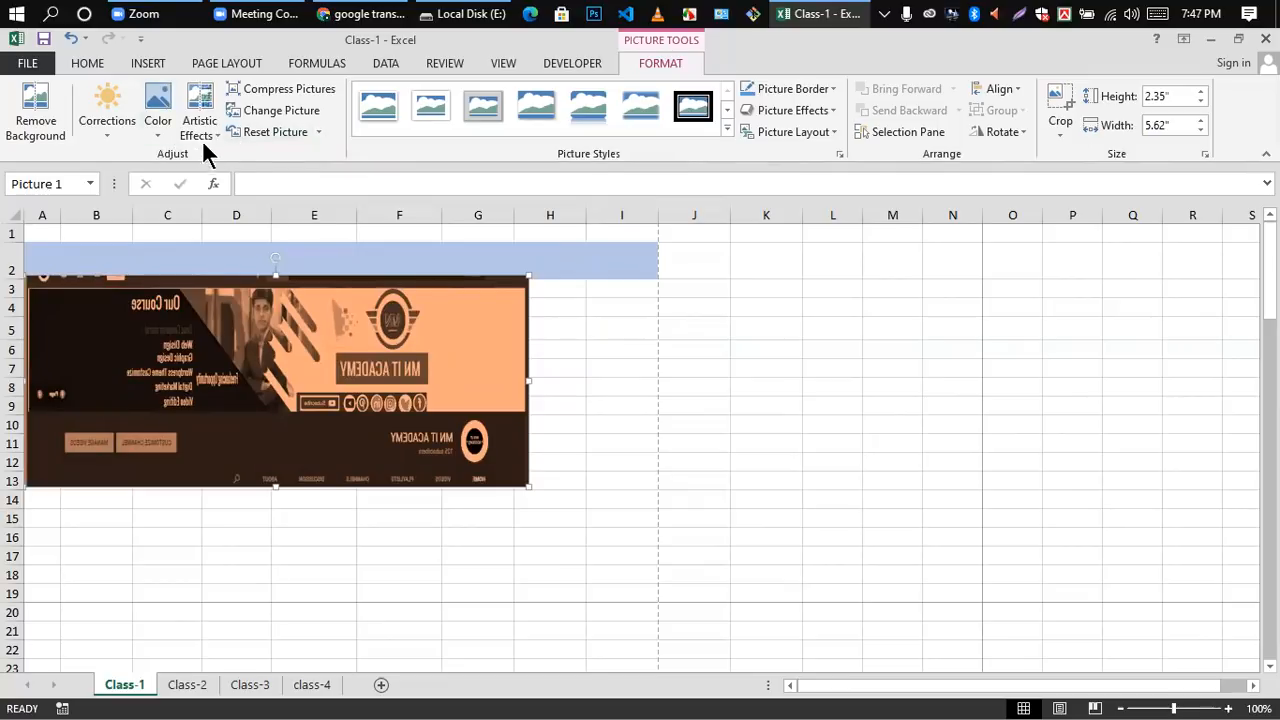
# Step: Restore the picture's original colors with the No Recolor preset
pyautogui.click(160, 124)
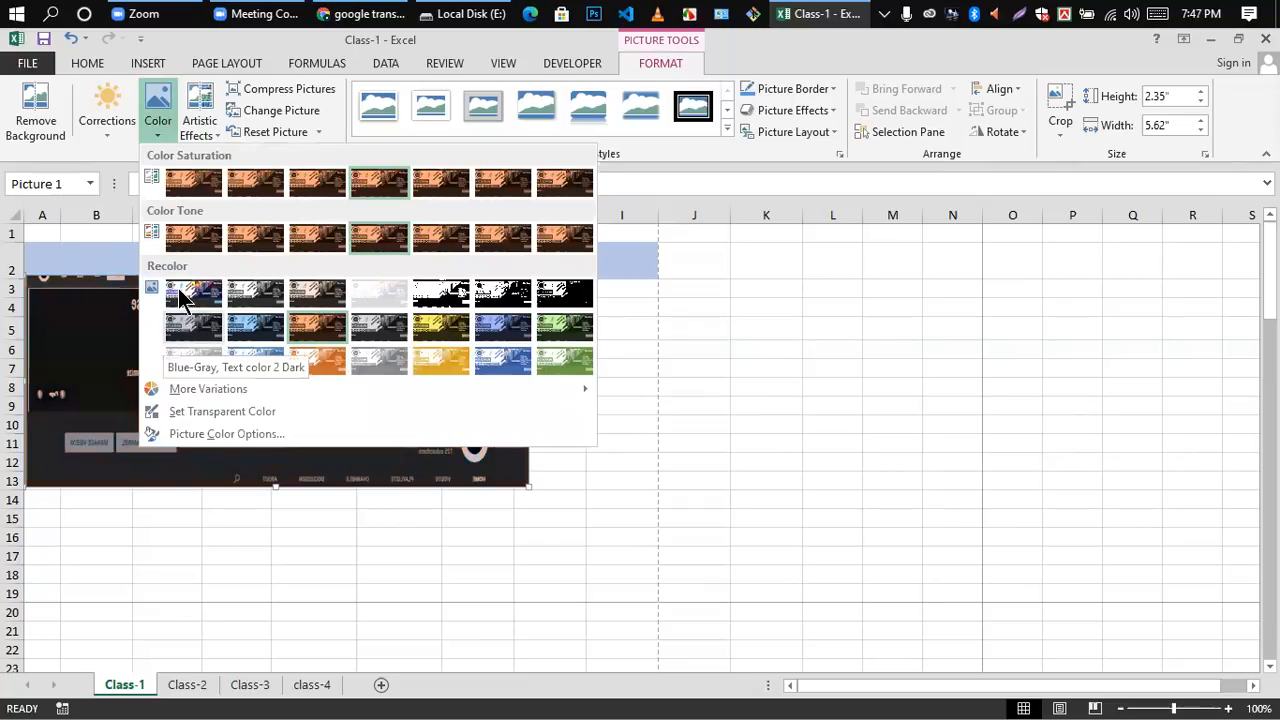
pyautogui.click(572, 368)
pyautogui.click(196, 372)
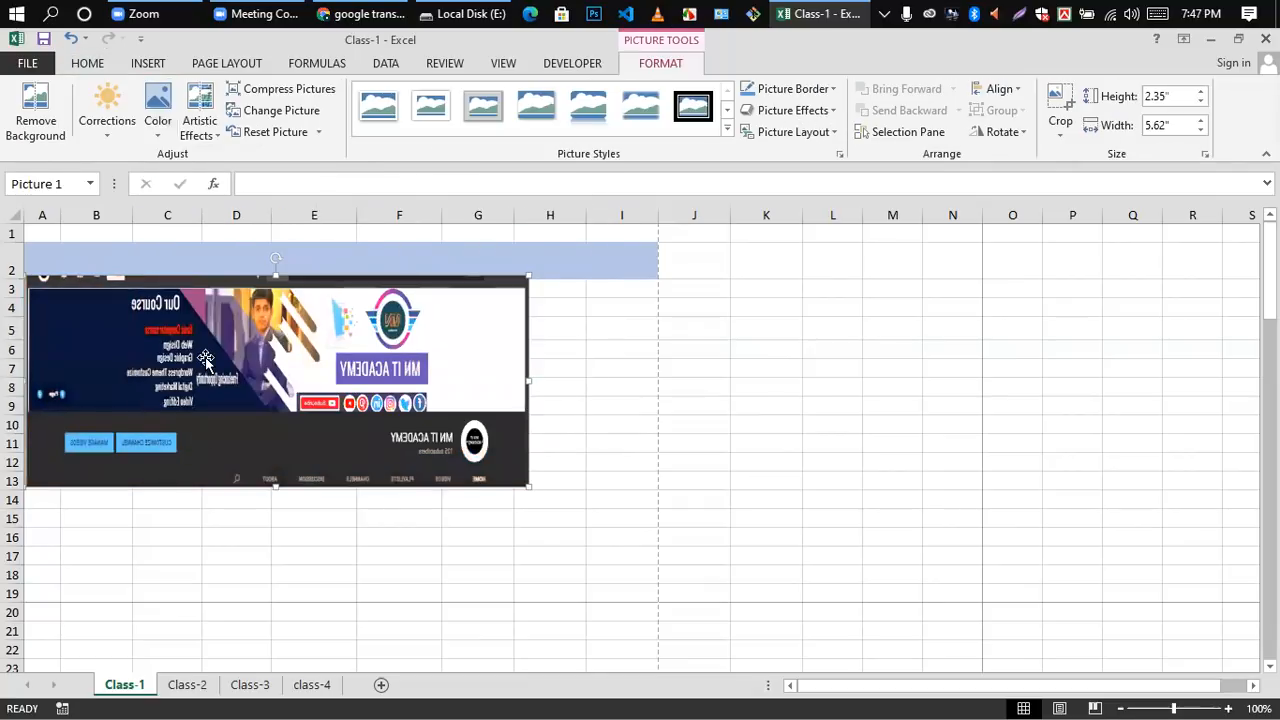
# Step: Look over the artistic effects and apply the Blur effect to the picture
pyautogui.click(213, 132)
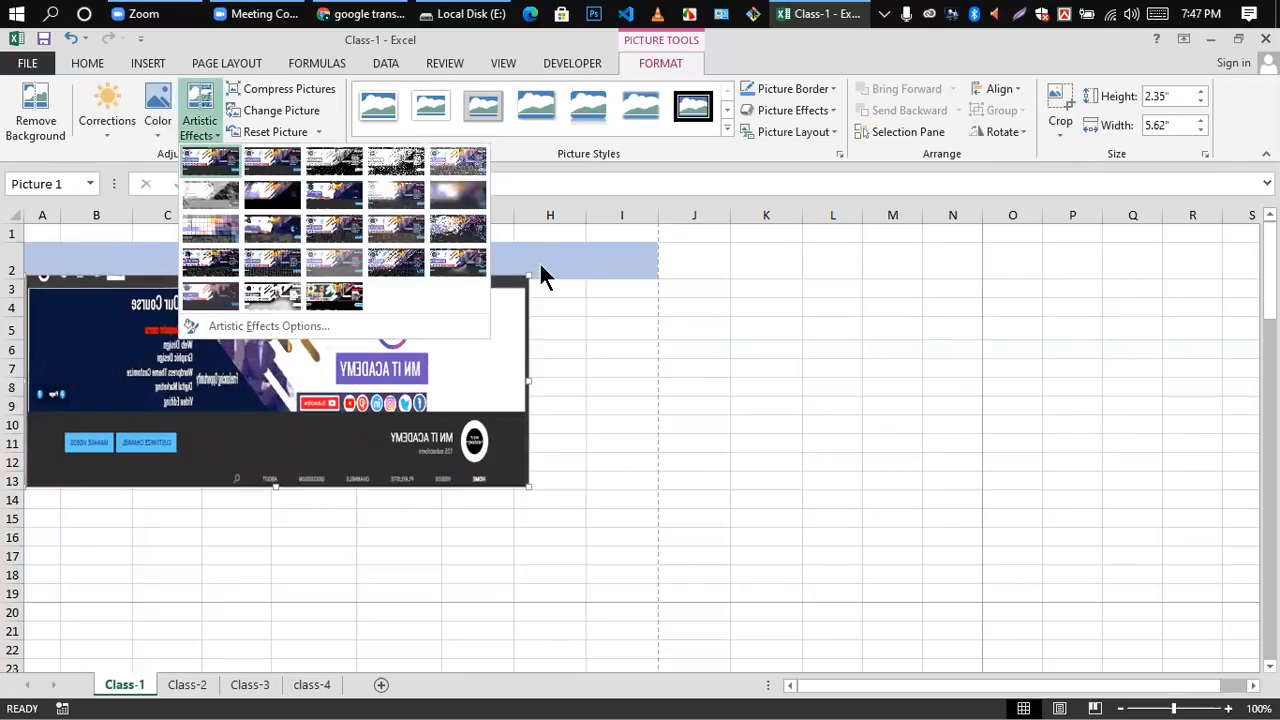
pyautogui.click(230, 381)
pyautogui.click(578, 365)
pyautogui.click(327, 374)
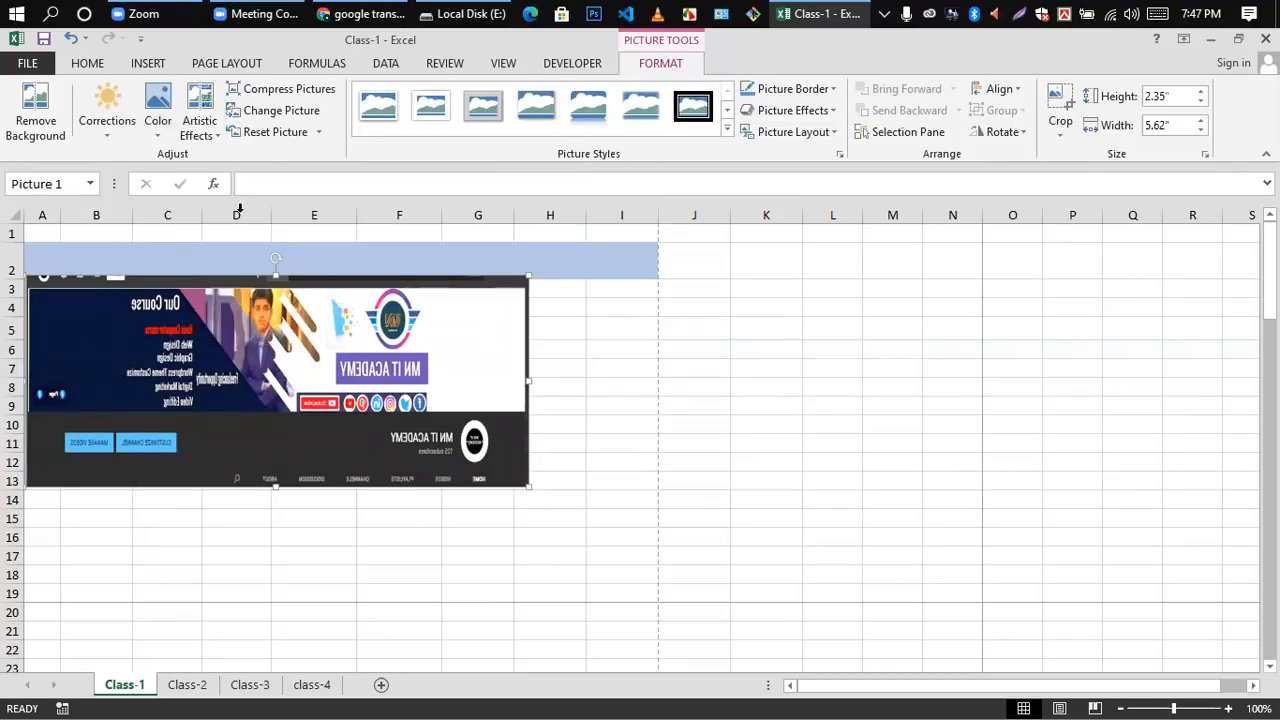
pyautogui.click(212, 140)
pyautogui.click(467, 200)
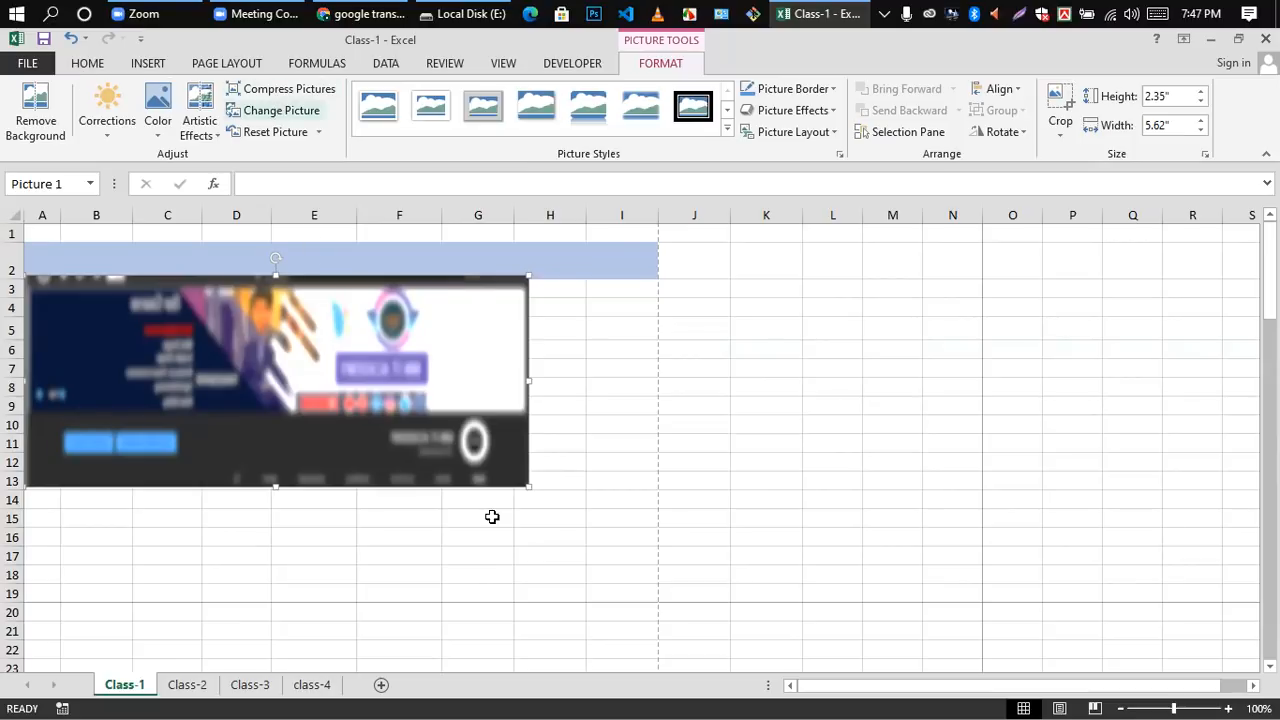
pyautogui.click(620, 400)
pyautogui.click(316, 333)
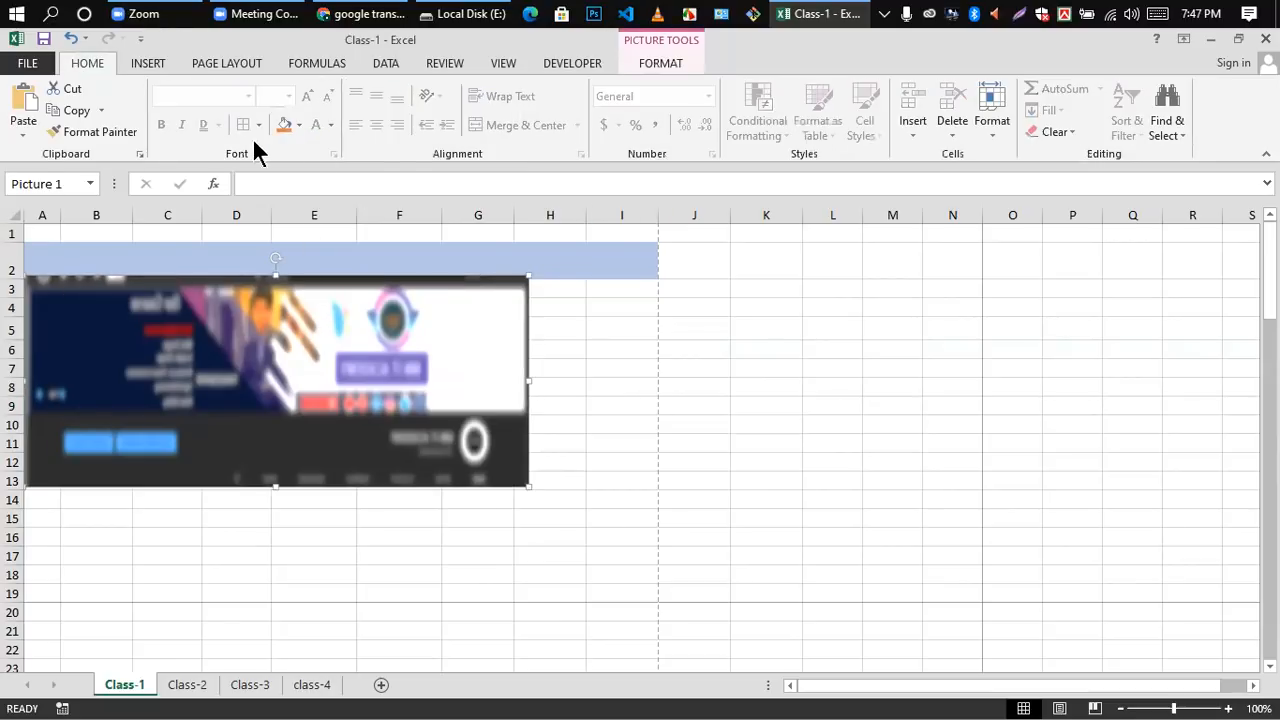
# Step: Remove the artistic effect from the picture by choosing the None effect
pyautogui.click(150, 65)
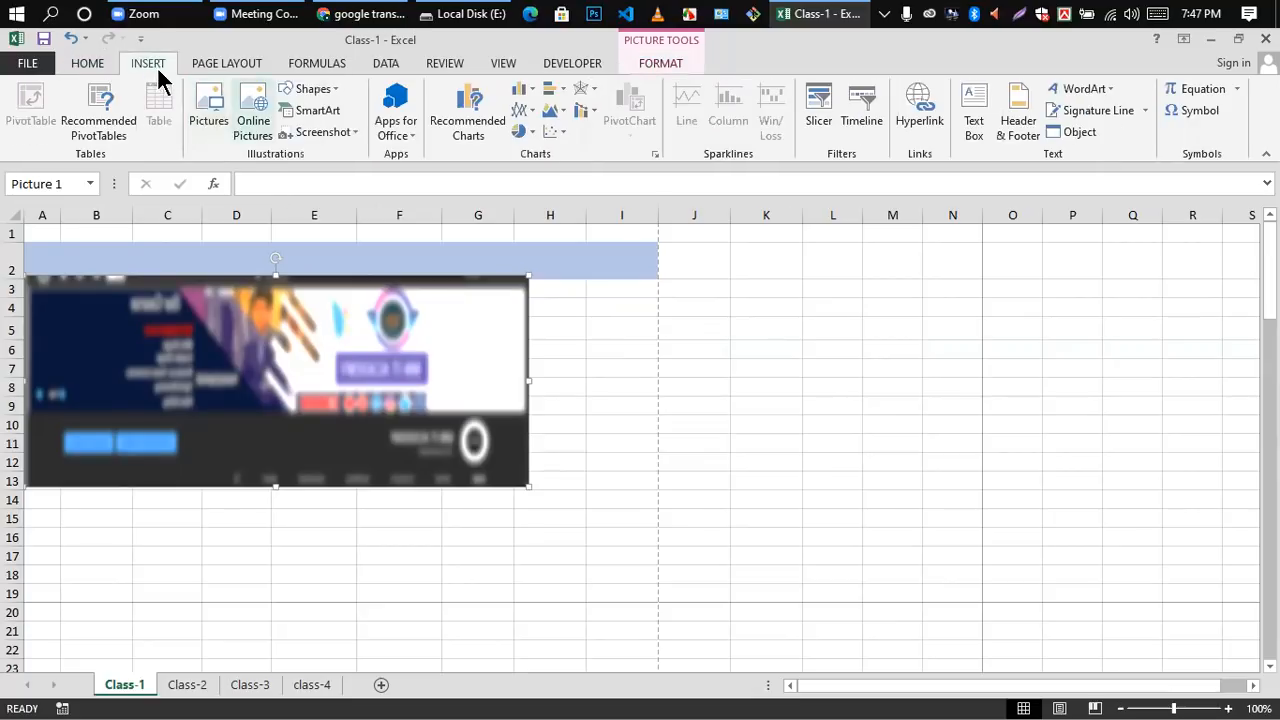
pyautogui.click(622, 330)
pyautogui.doubleClick(306, 358)
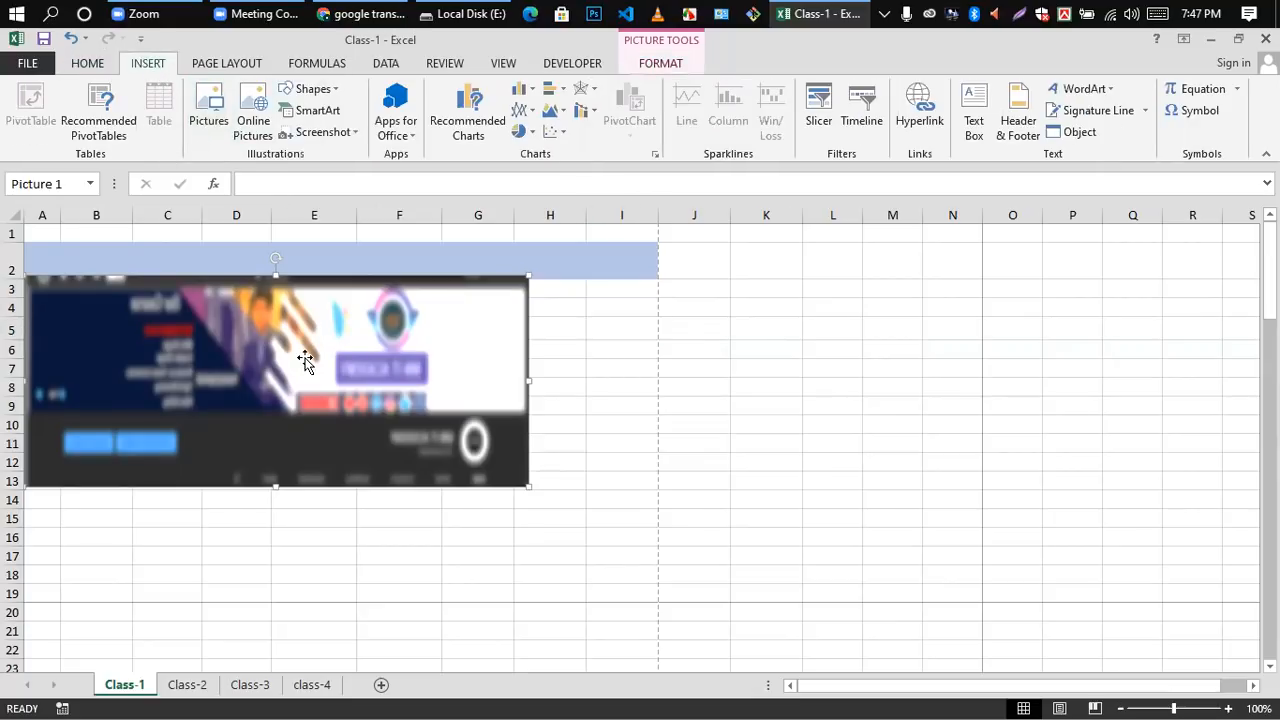
pyautogui.click(218, 133)
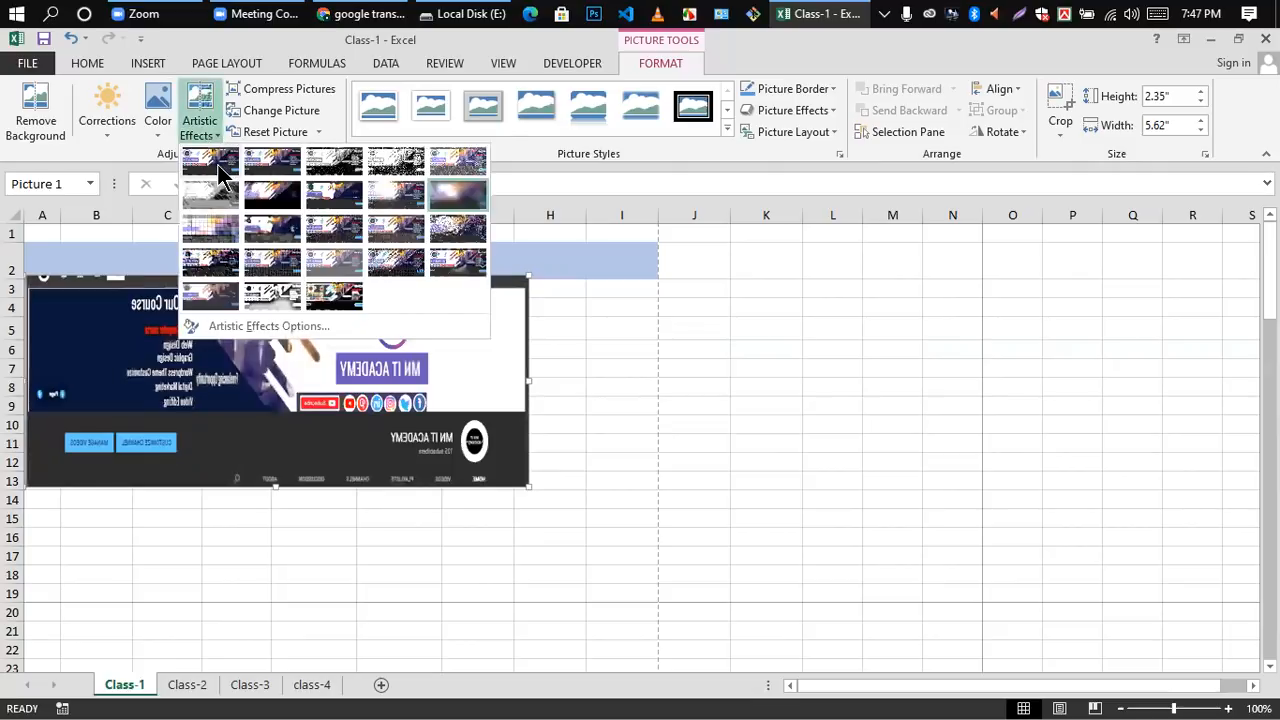
pyautogui.click(218, 165)
pyautogui.click(694, 368)
pyautogui.click(359, 316)
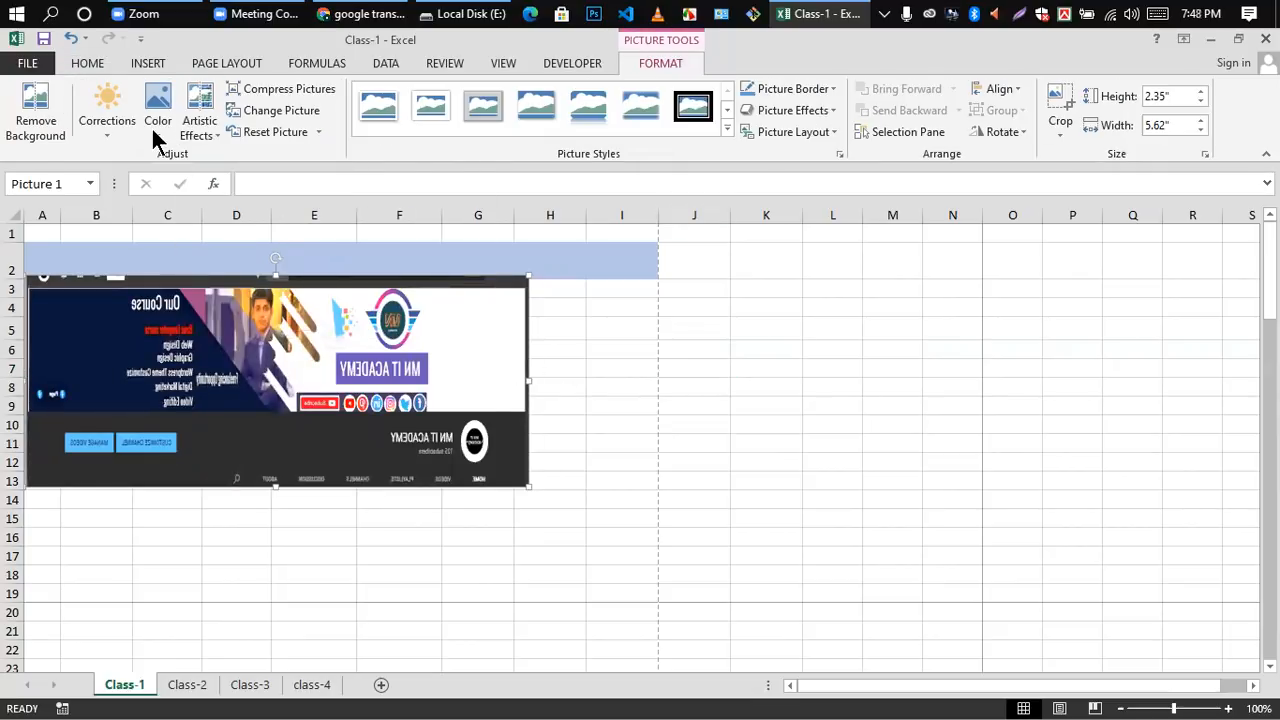
# Step: Compress only this picture at the document resolution, with cropped areas deleted
pyautogui.click(285, 88)
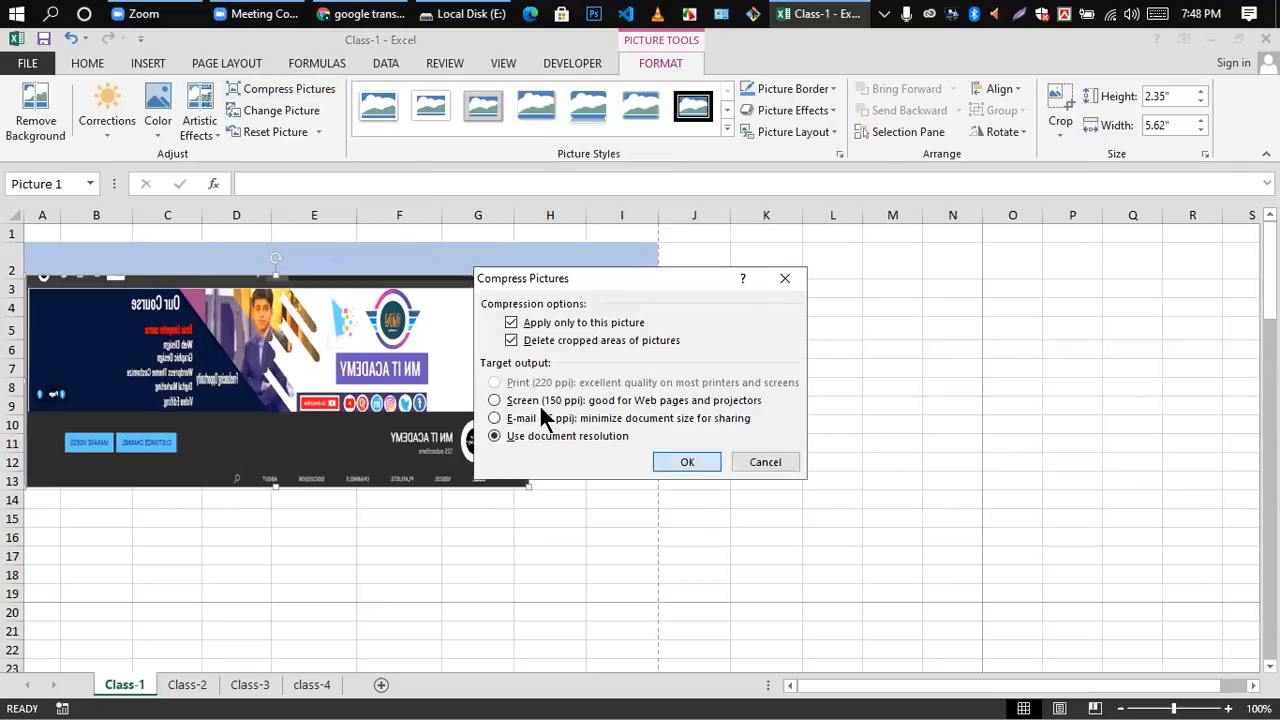
pyautogui.press('Return')
pyautogui.click(590, 374)
pyautogui.click(292, 324)
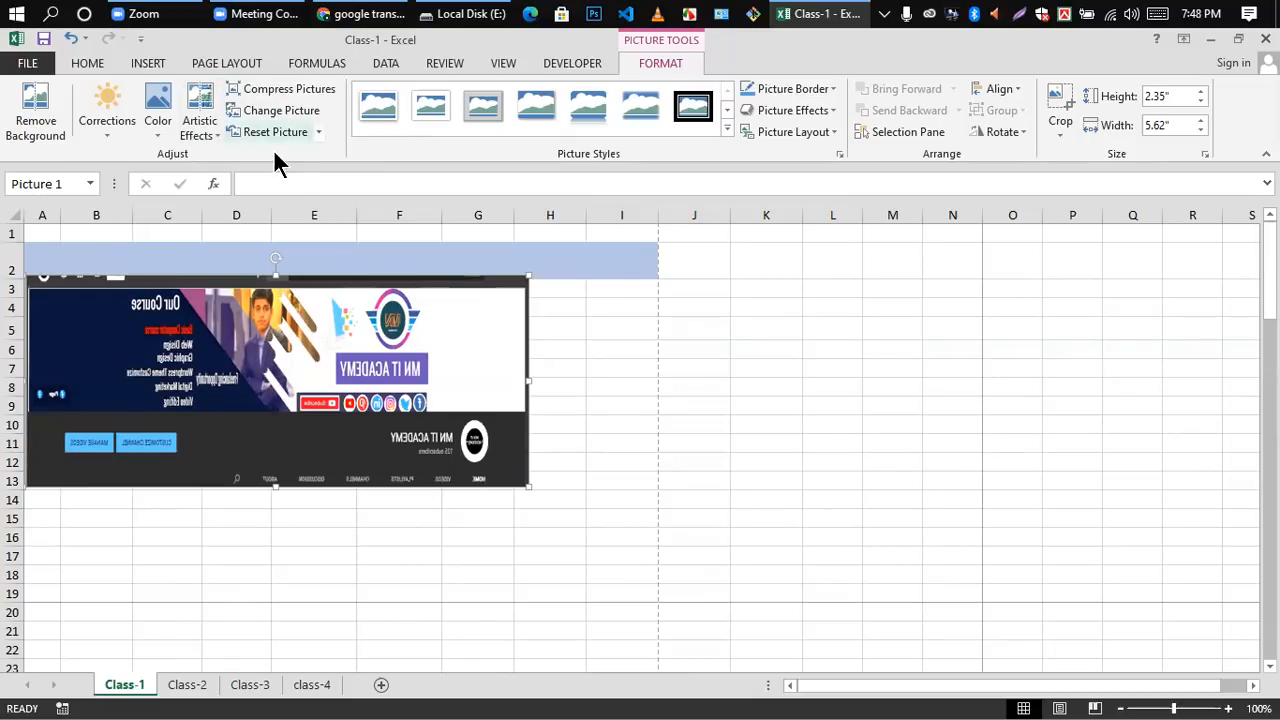
# Step: Apply the Simple Frame, White picture style to the picture on Class-1
pyautogui.click(569, 352)
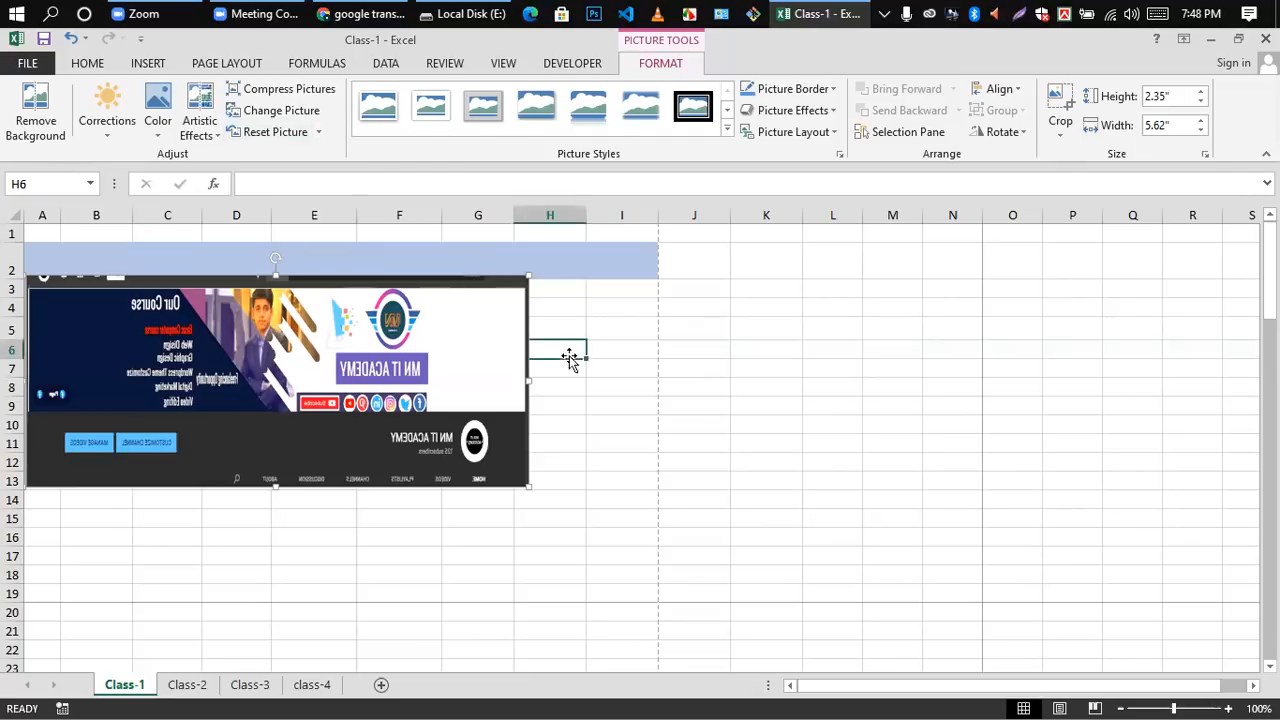
pyautogui.click(346, 349)
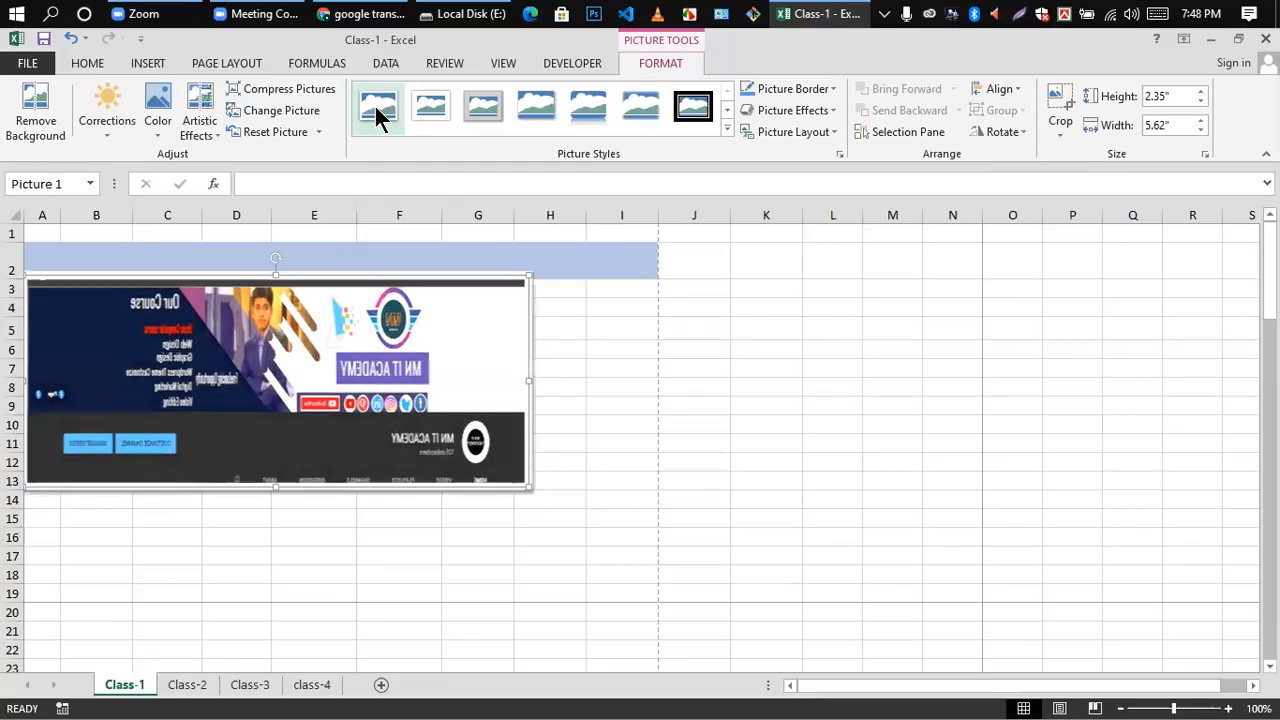
pyautogui.click(642, 371)
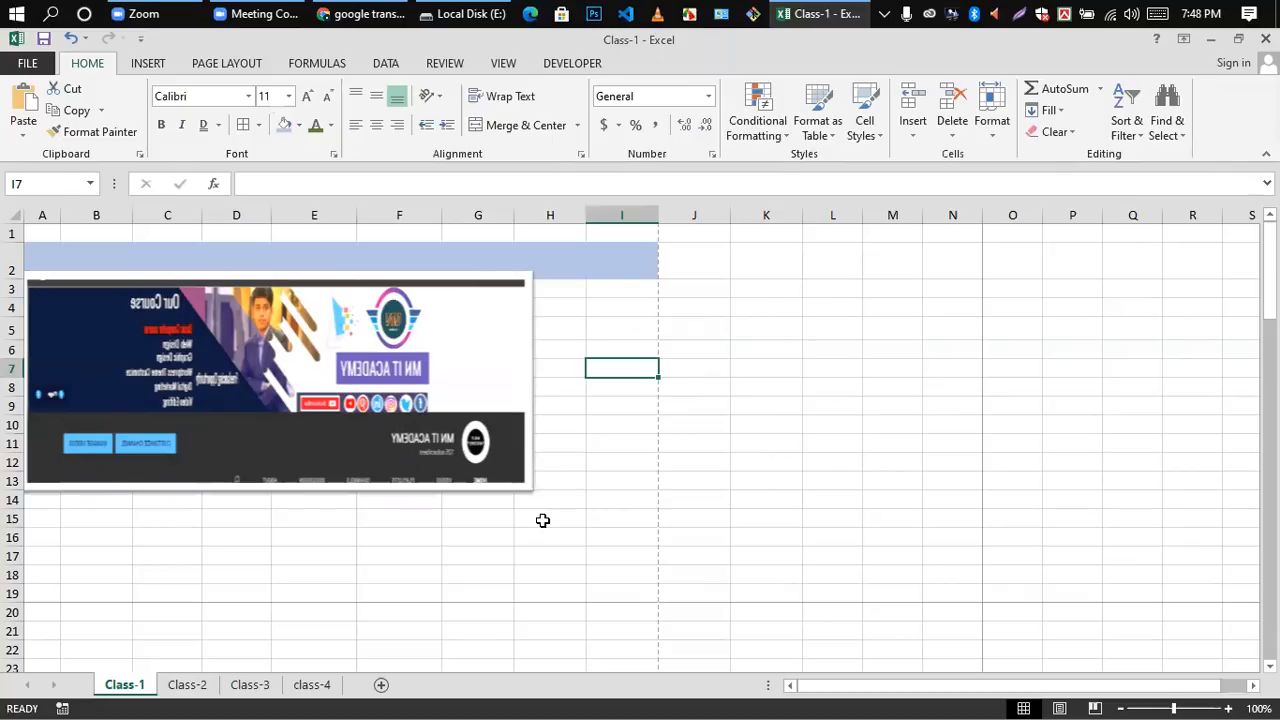
# Step: Change the picture's style to Beveled Matte, White and deselect it to view the wide white border
pyautogui.click(440, 403)
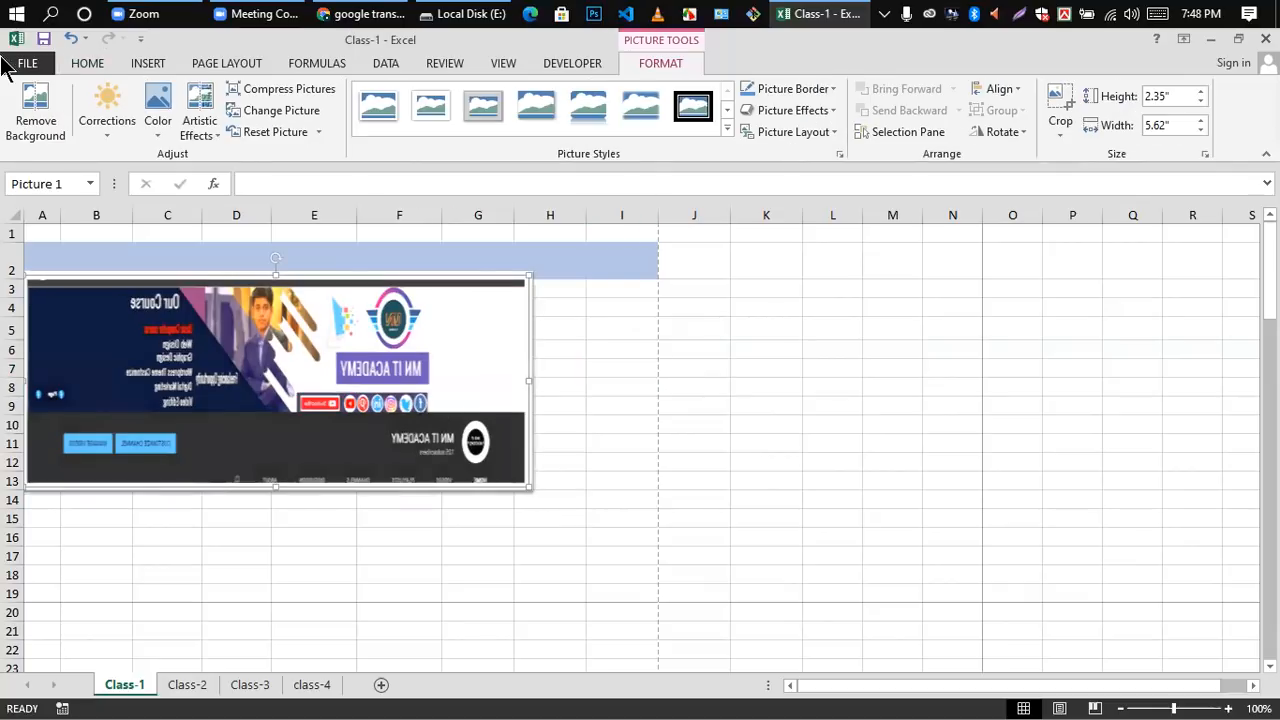
pyautogui.click(144, 62)
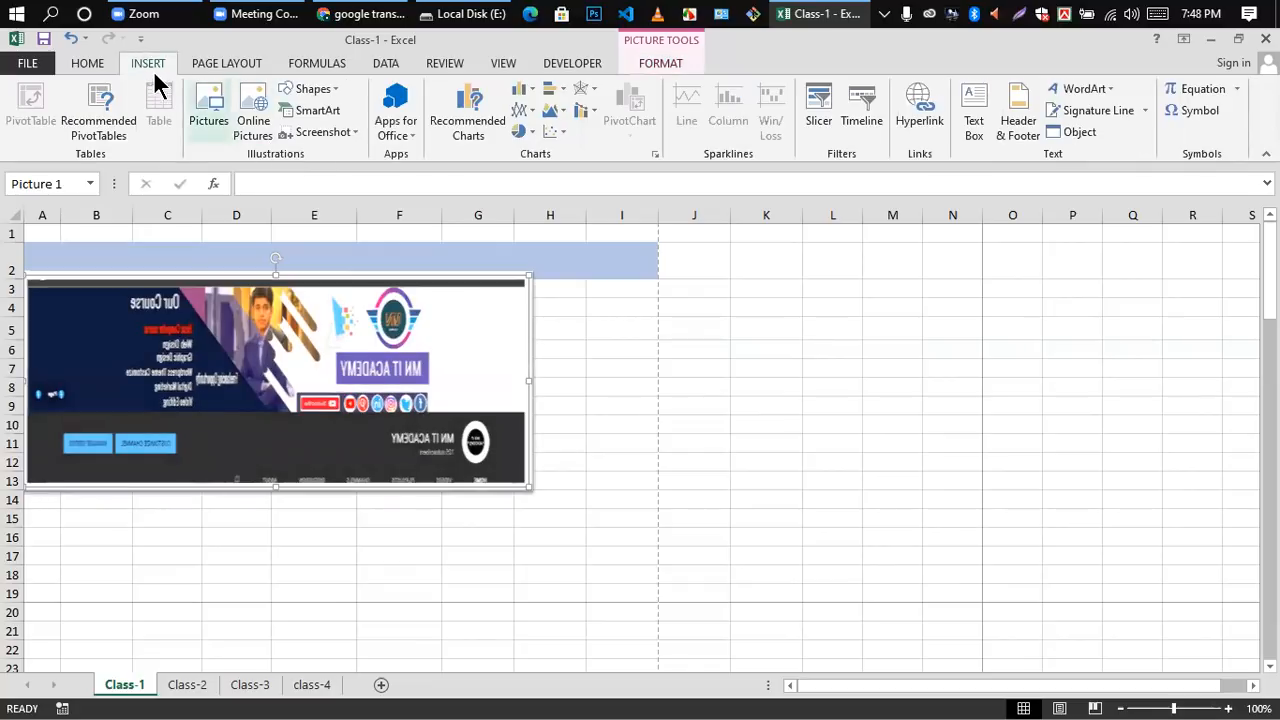
pyautogui.doubleClick(338, 400)
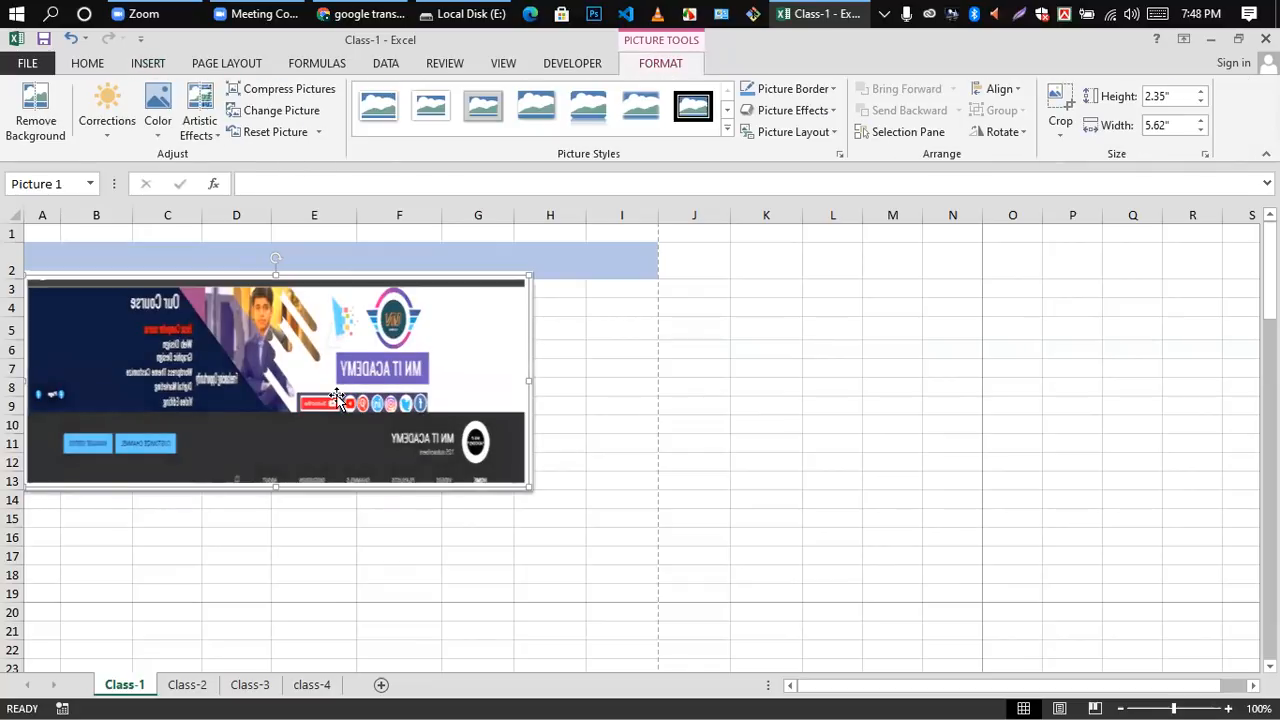
pyautogui.click(428, 112)
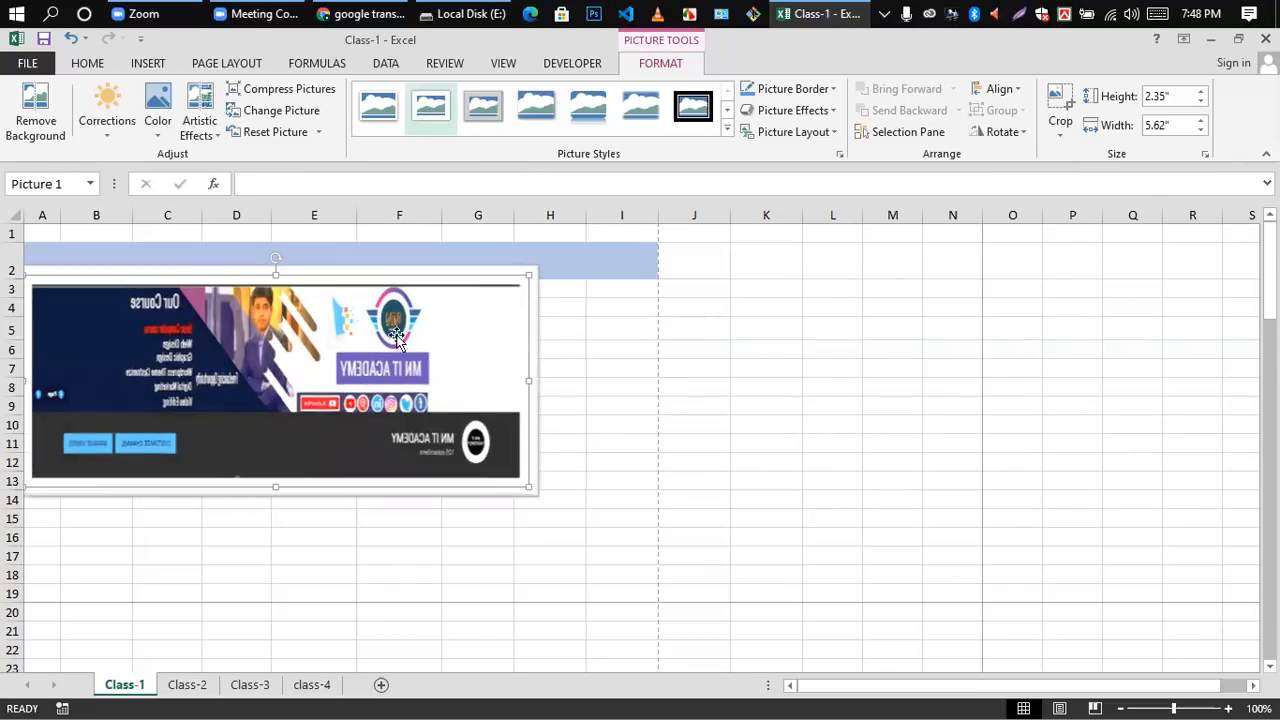
pyautogui.click(577, 351)
pyautogui.click(389, 346)
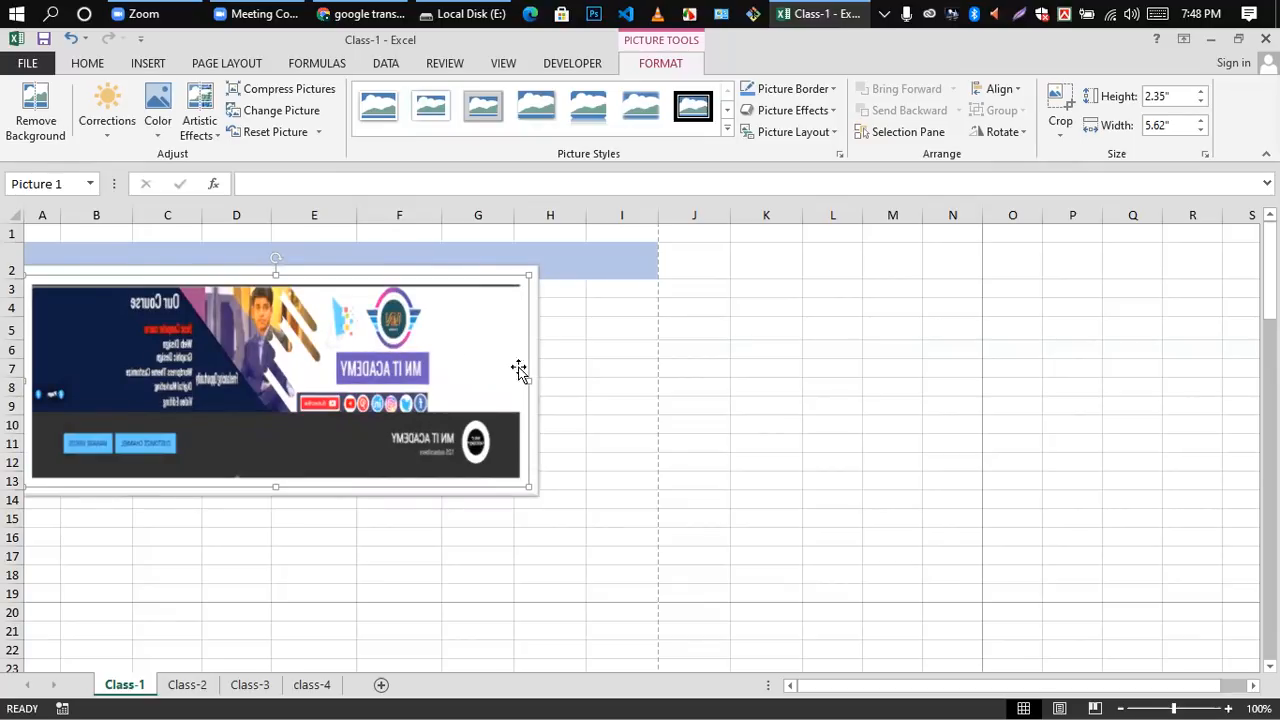
pyautogui.click(604, 366)
# Step: Move the framed picture down and to the right so it starts in column B just below the blue row
pyautogui.moveTo(250, 333); pyautogui.dragTo(304, 384)
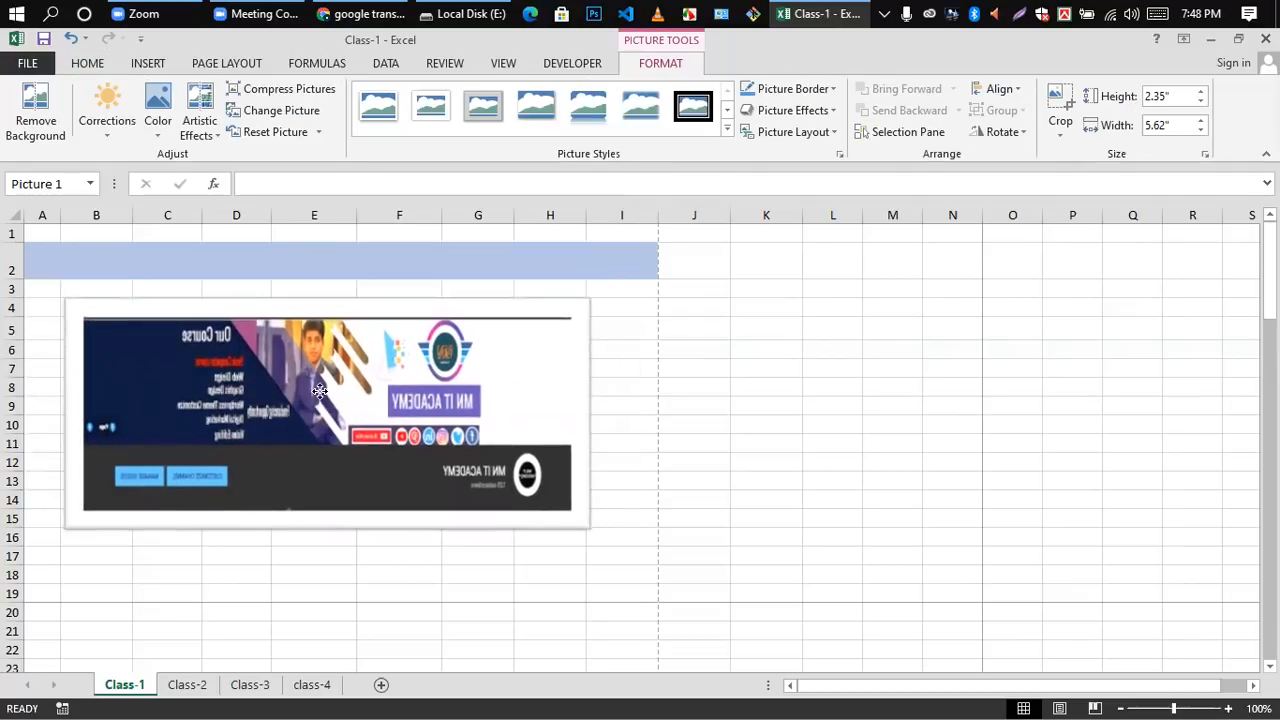
pyautogui.click(636, 366)
pyautogui.click(358, 345)
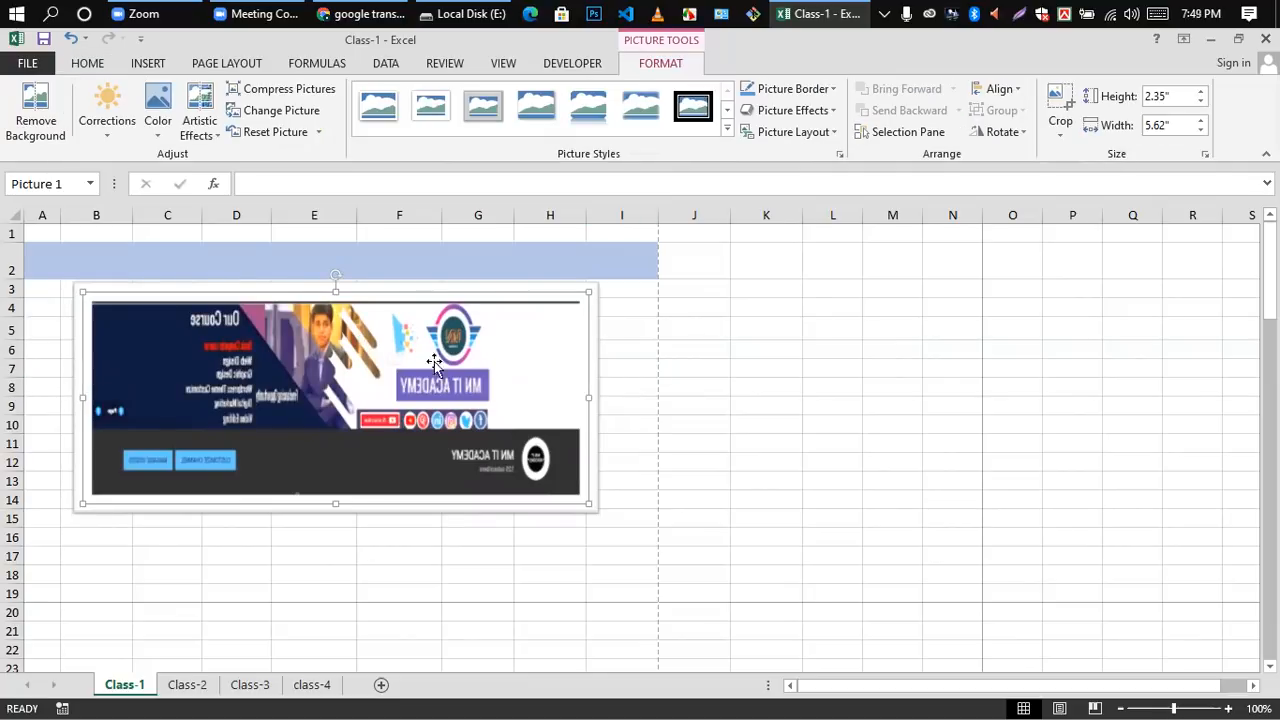
pyautogui.click(620, 349)
pyautogui.click(494, 355)
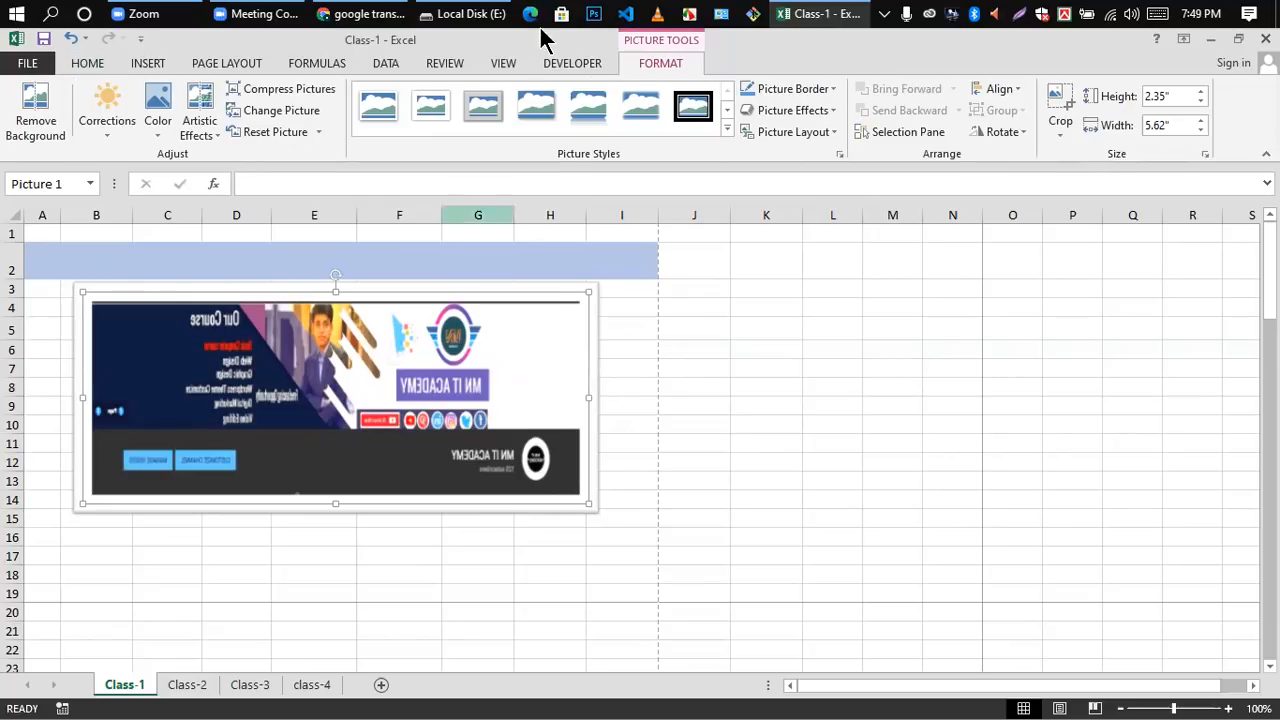
pyautogui.click(638, 339)
# Step: Apply the Metal Frame picture style to the picture
pyautogui.click(280, 357)
pyautogui.click(481, 116)
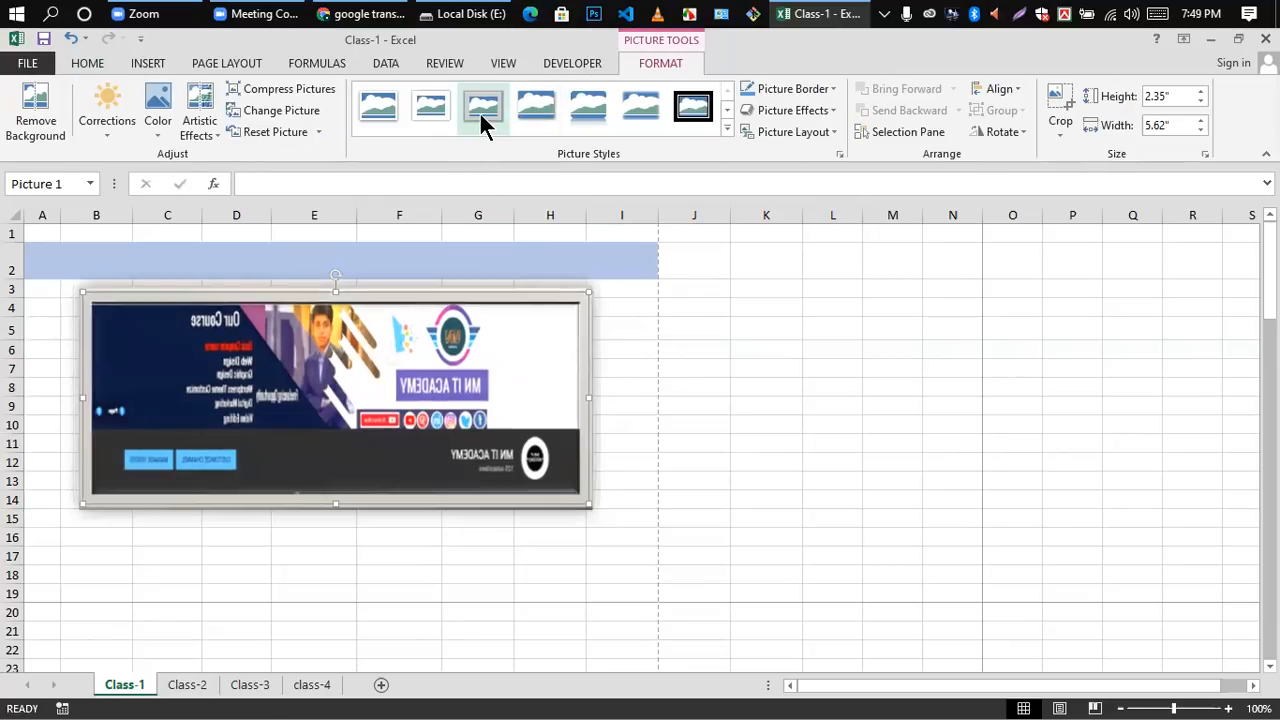
pyautogui.click(616, 347)
pyautogui.click(291, 375)
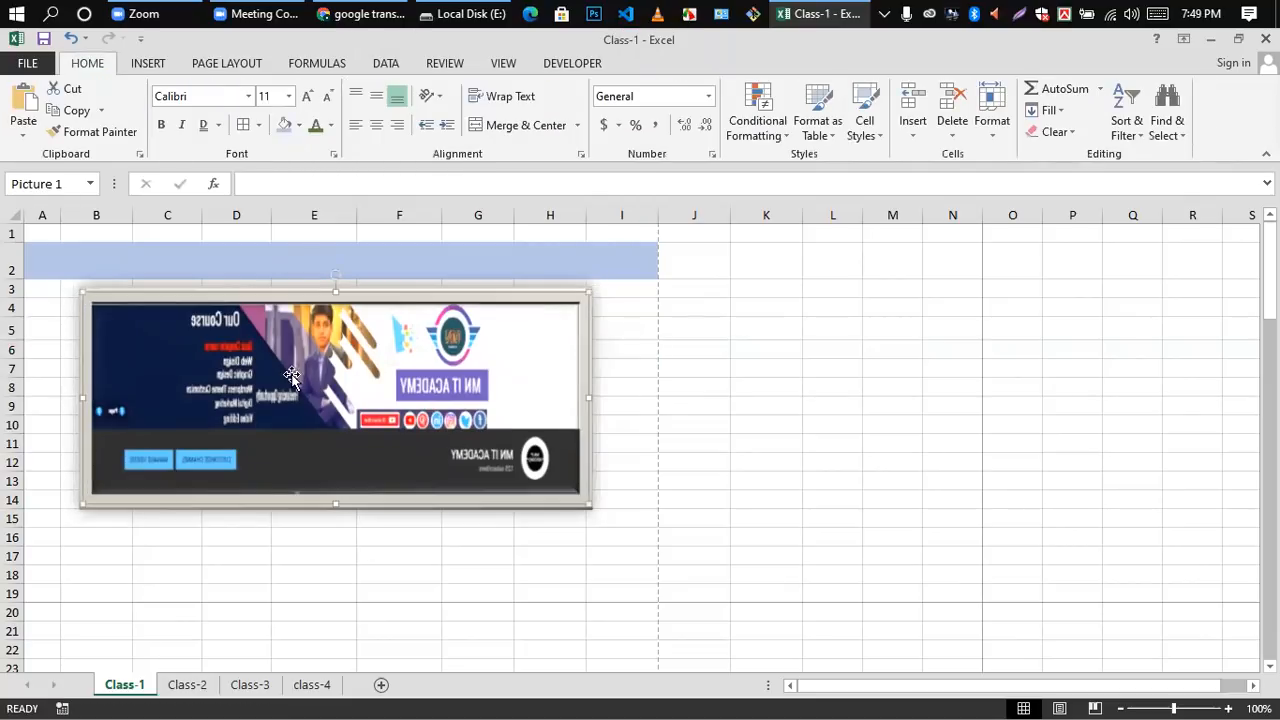
pyautogui.click(640, 389)
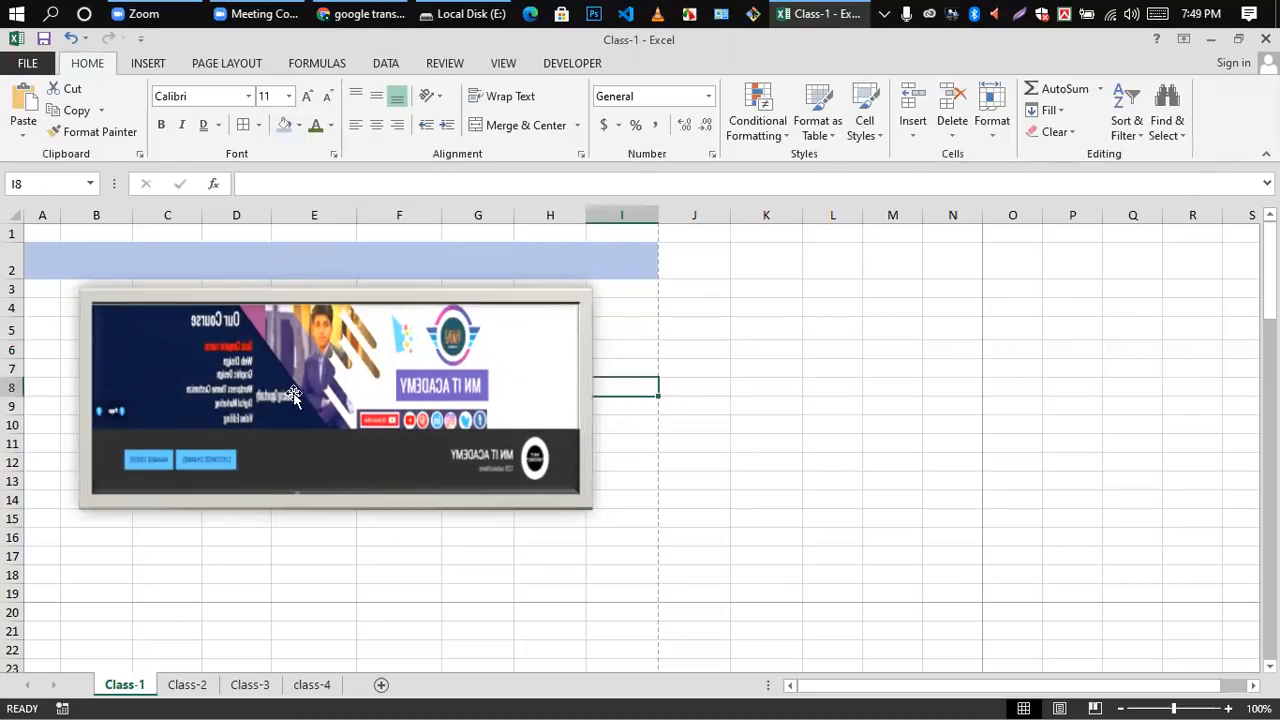
# Step: Switch the picture to the Drop Shadow Rectangle style and view it deselected
pyautogui.click(291, 360)
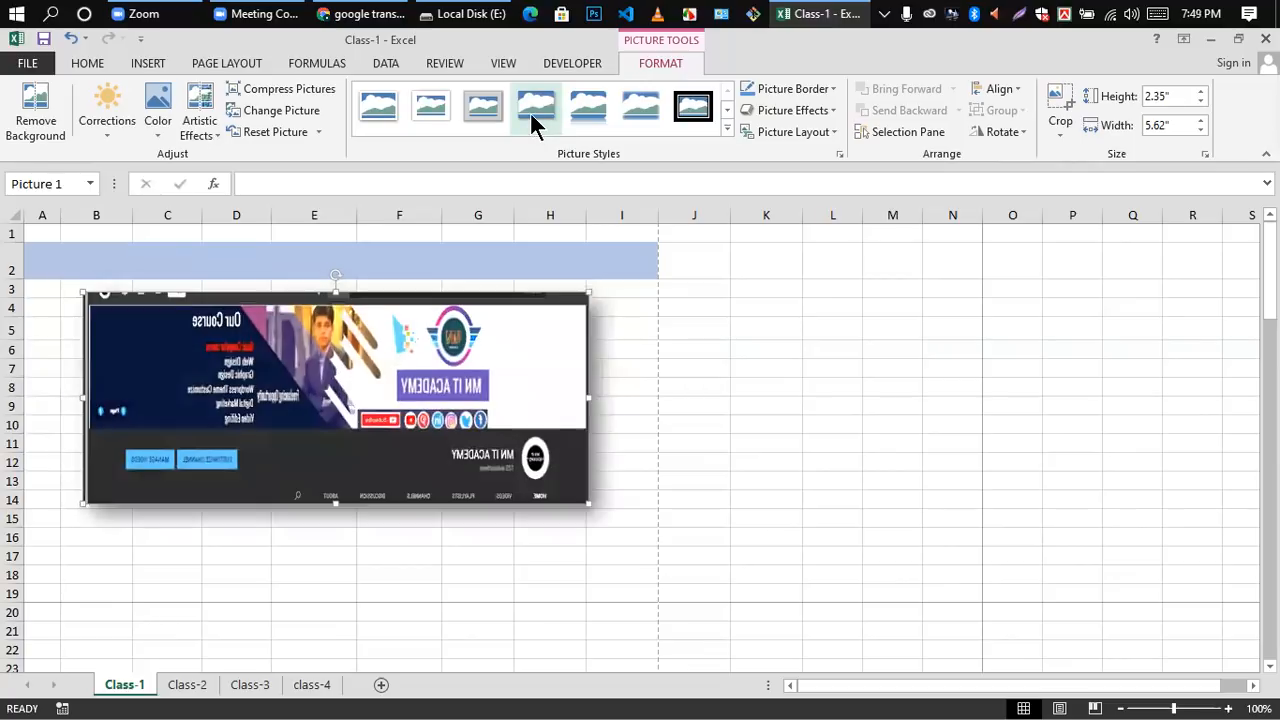
pyautogui.click(660, 369)
pyautogui.click(346, 365)
pyautogui.click(536, 104)
pyautogui.click(646, 392)
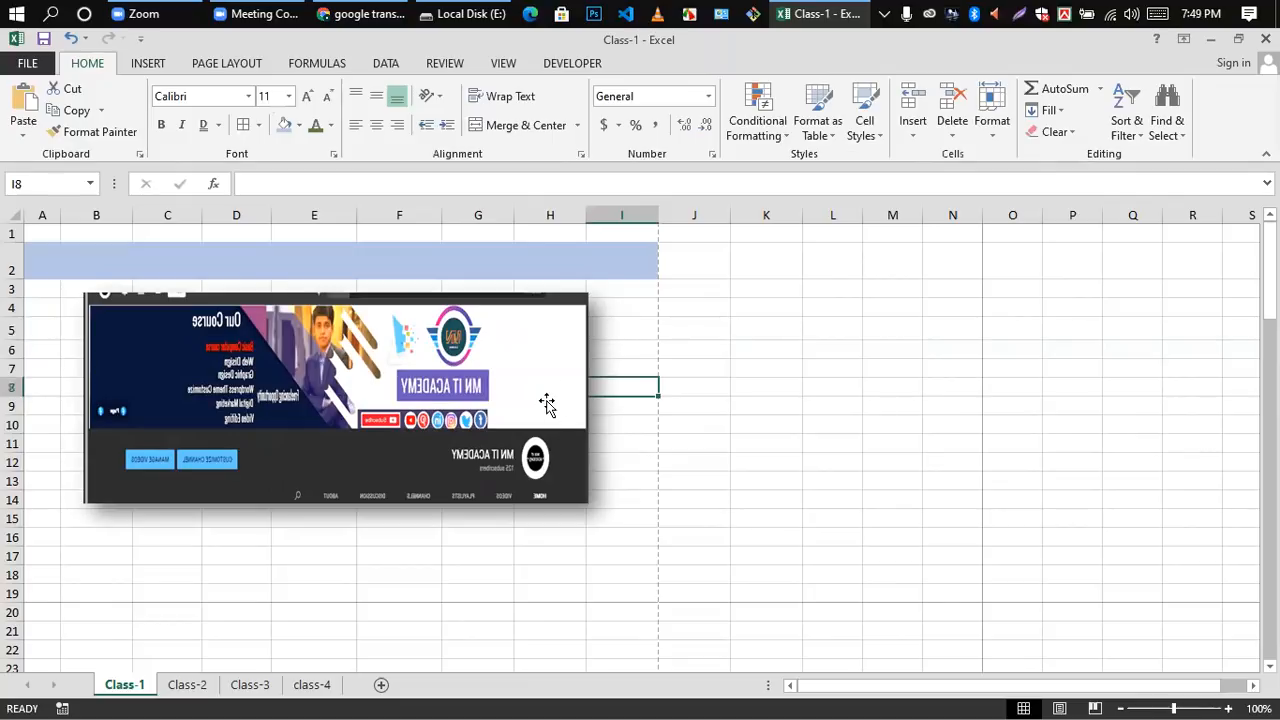
pyautogui.click(669, 309)
# Step: Give the picture the Reflected Rounded Rectangle style and look at its rounded corners and reflection
pyautogui.click(397, 385)
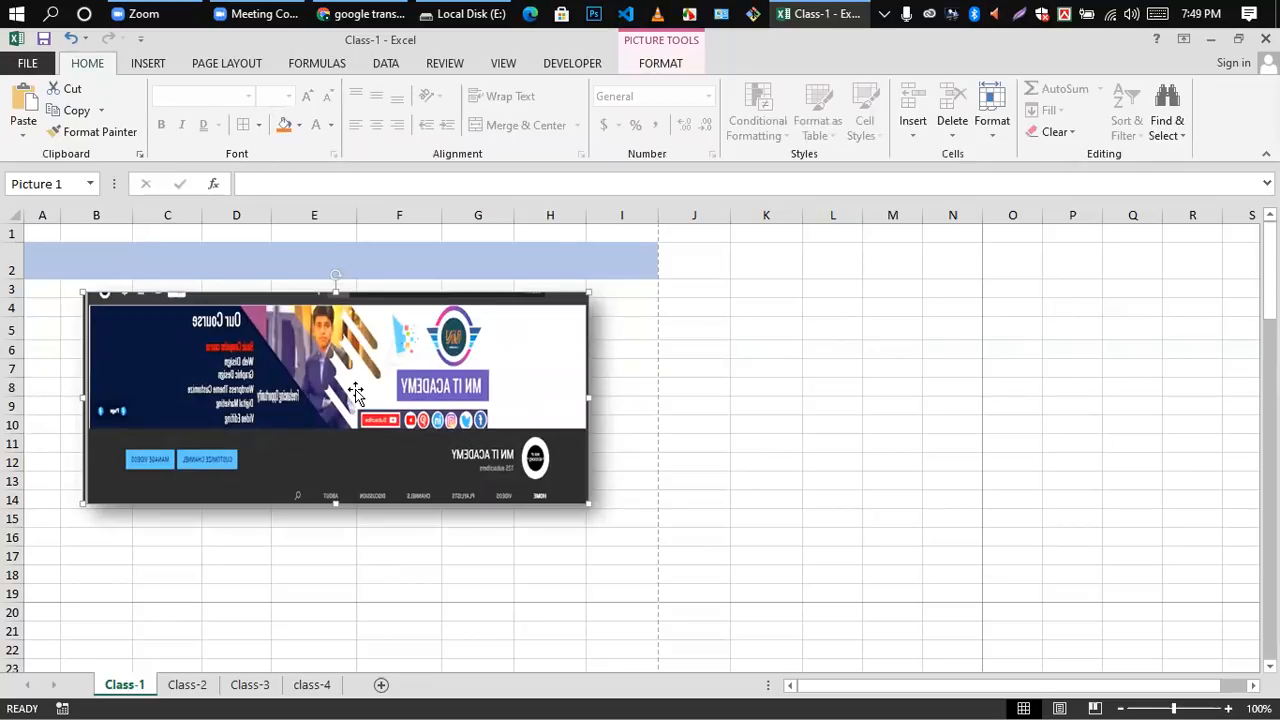
pyautogui.doubleClick(355, 389)
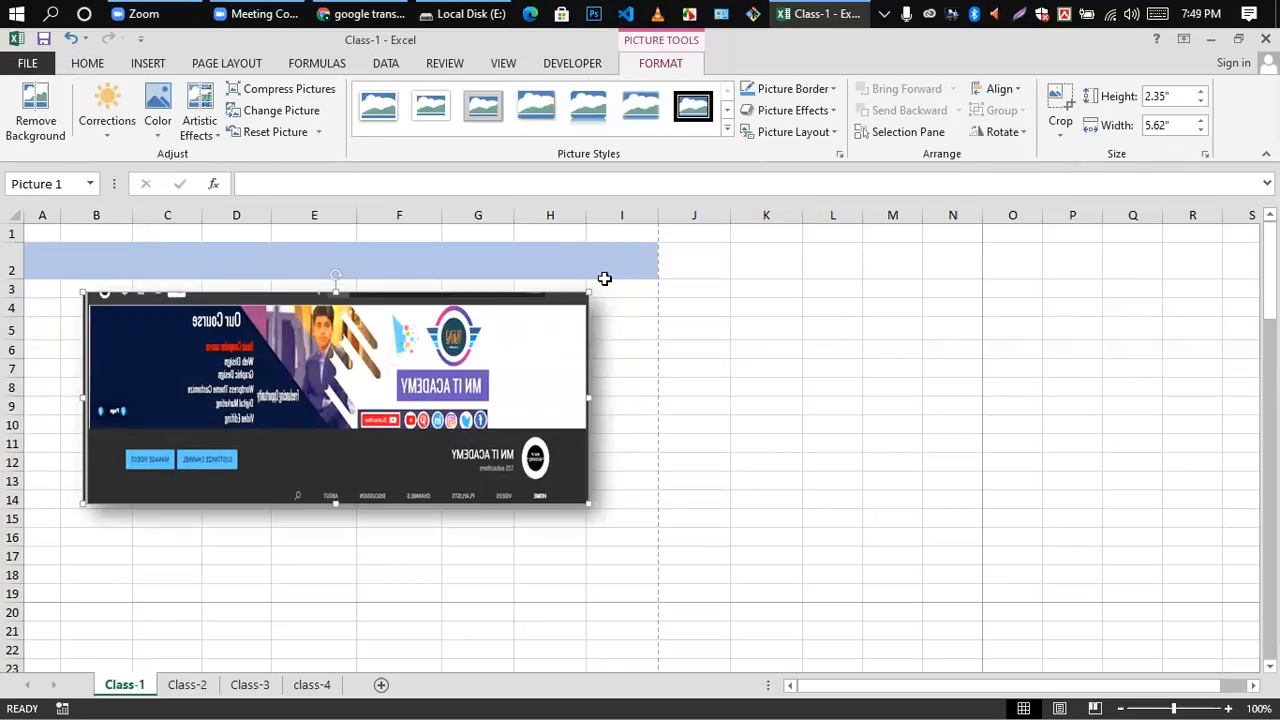
pyautogui.click(591, 109)
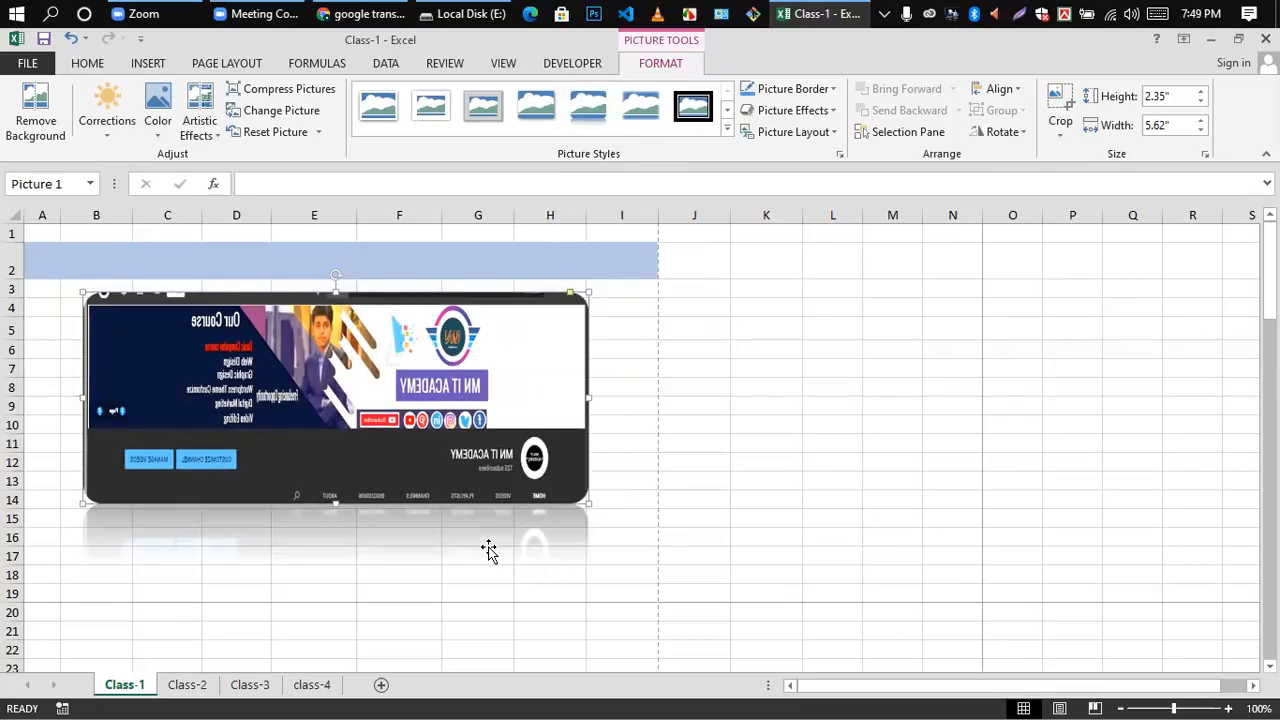
pyautogui.click(650, 367)
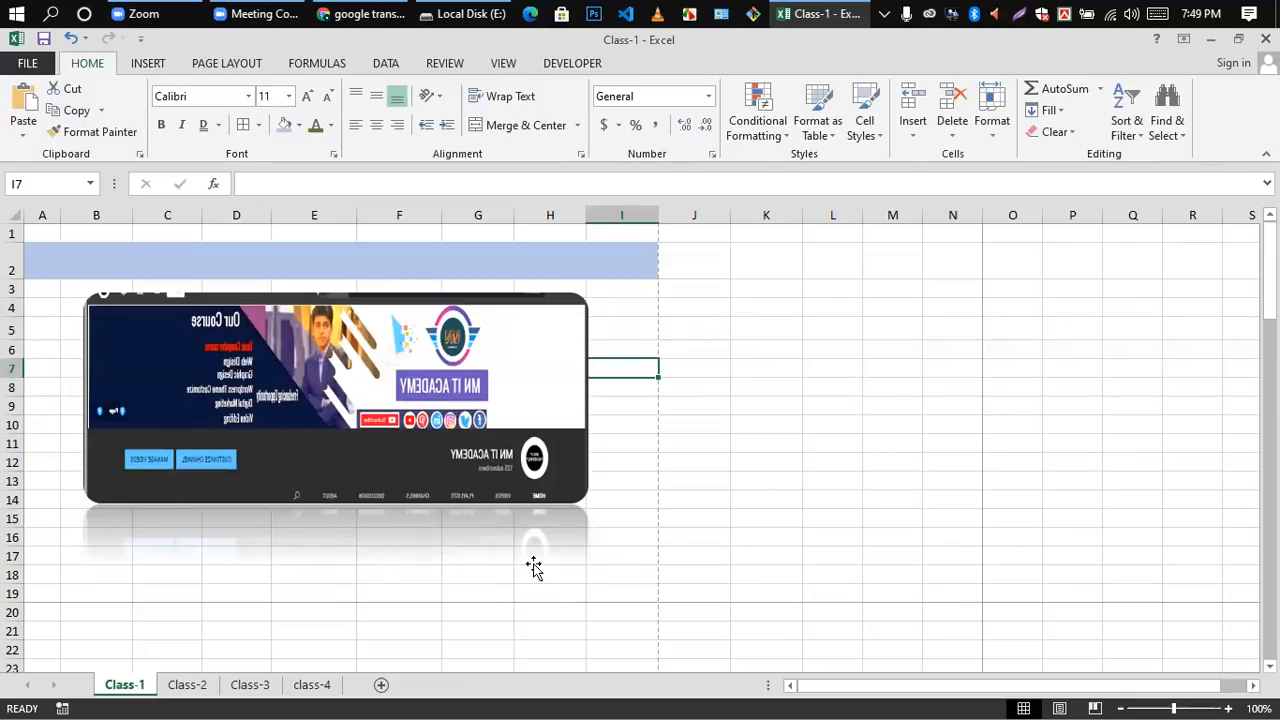
pyautogui.click(805, 361)
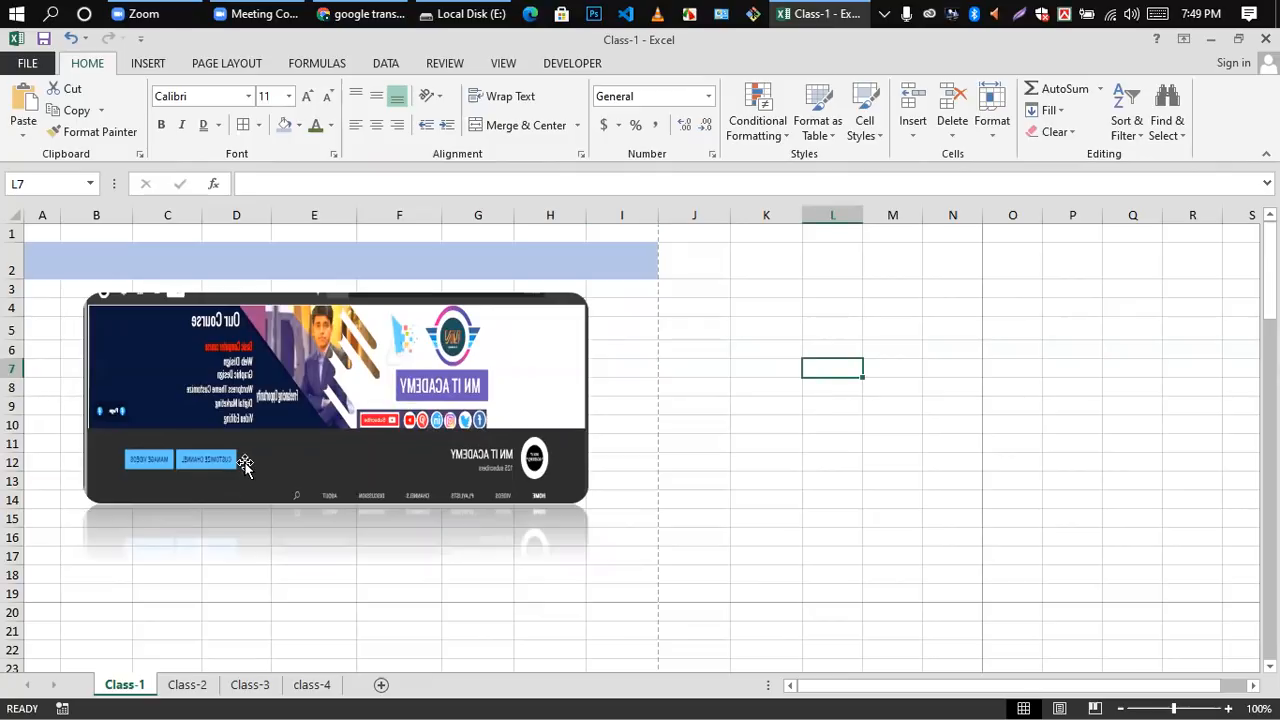
# Step: Apply the Soft Edge Rectangle picture style to the picture
pyautogui.click(225, 405)
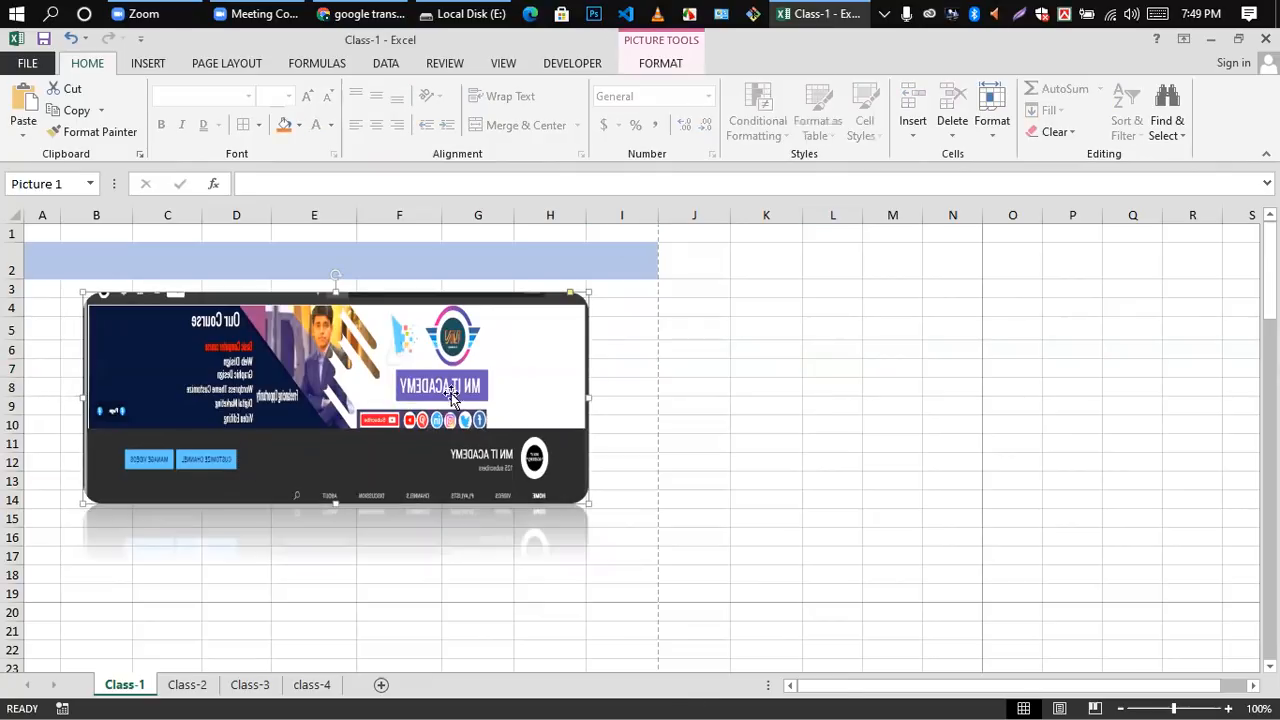
pyautogui.click(650, 63)
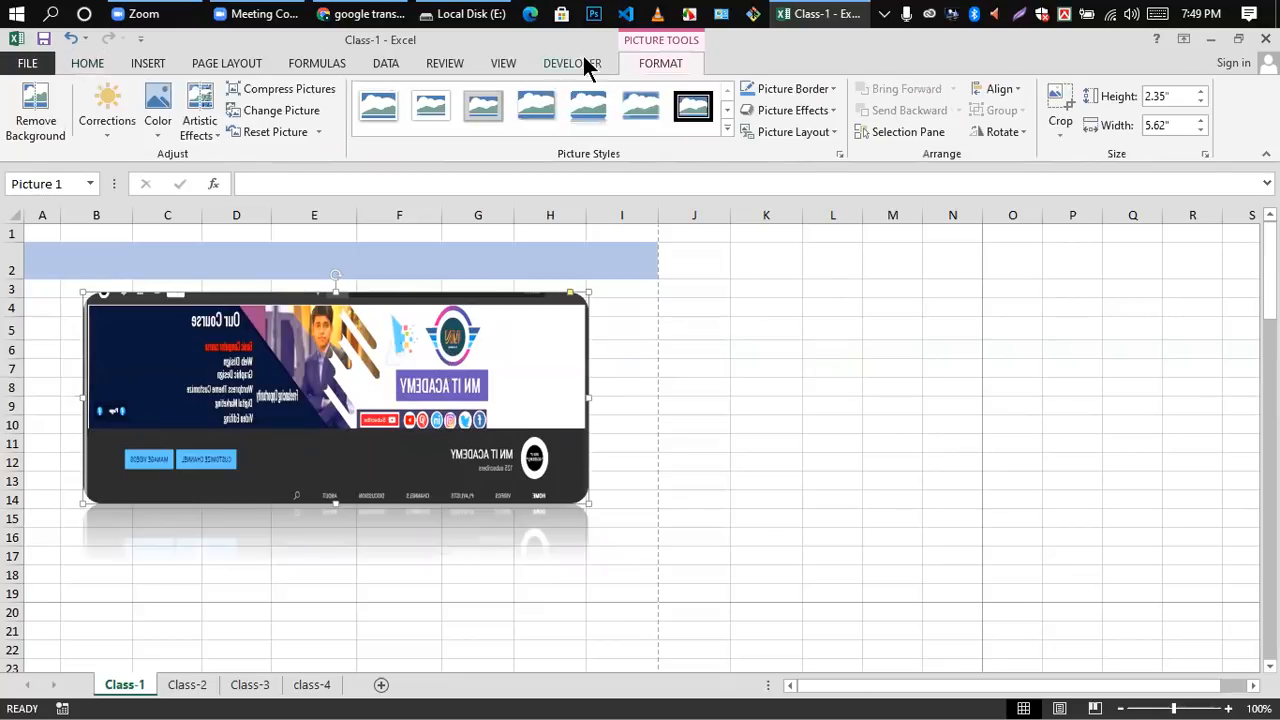
pyautogui.click(643, 110)
pyautogui.click(634, 348)
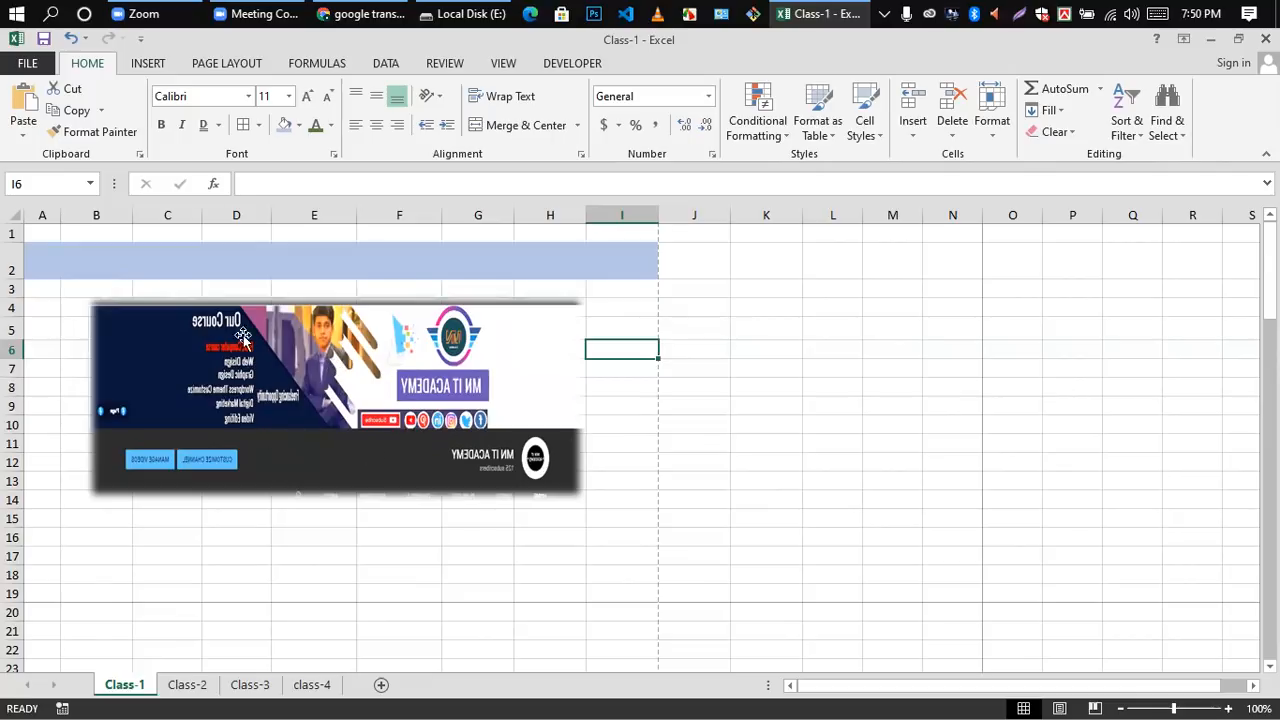
# Step: Set the picture's style to Double Frame, Black and view it deselected
pyautogui.click(472, 378)
pyautogui.click(660, 63)
pyautogui.click(693, 110)
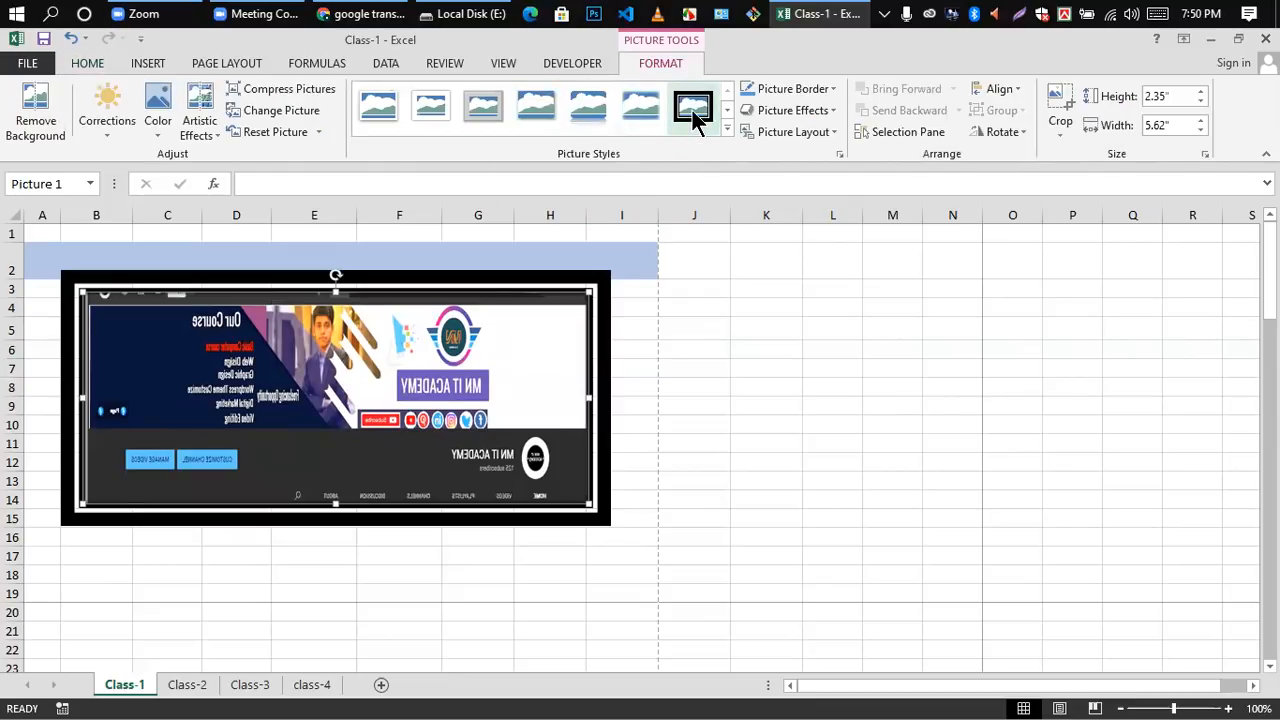
pyautogui.click(657, 323)
pyautogui.click(212, 322)
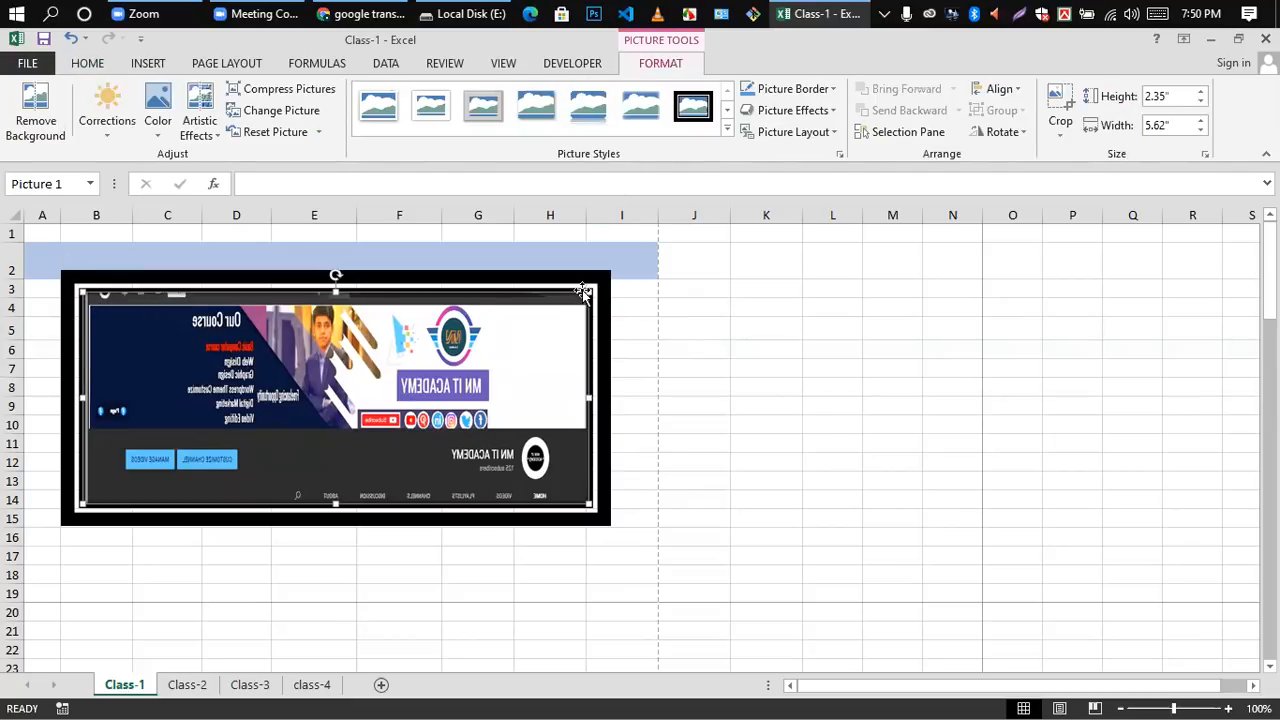
pyautogui.click(638, 293)
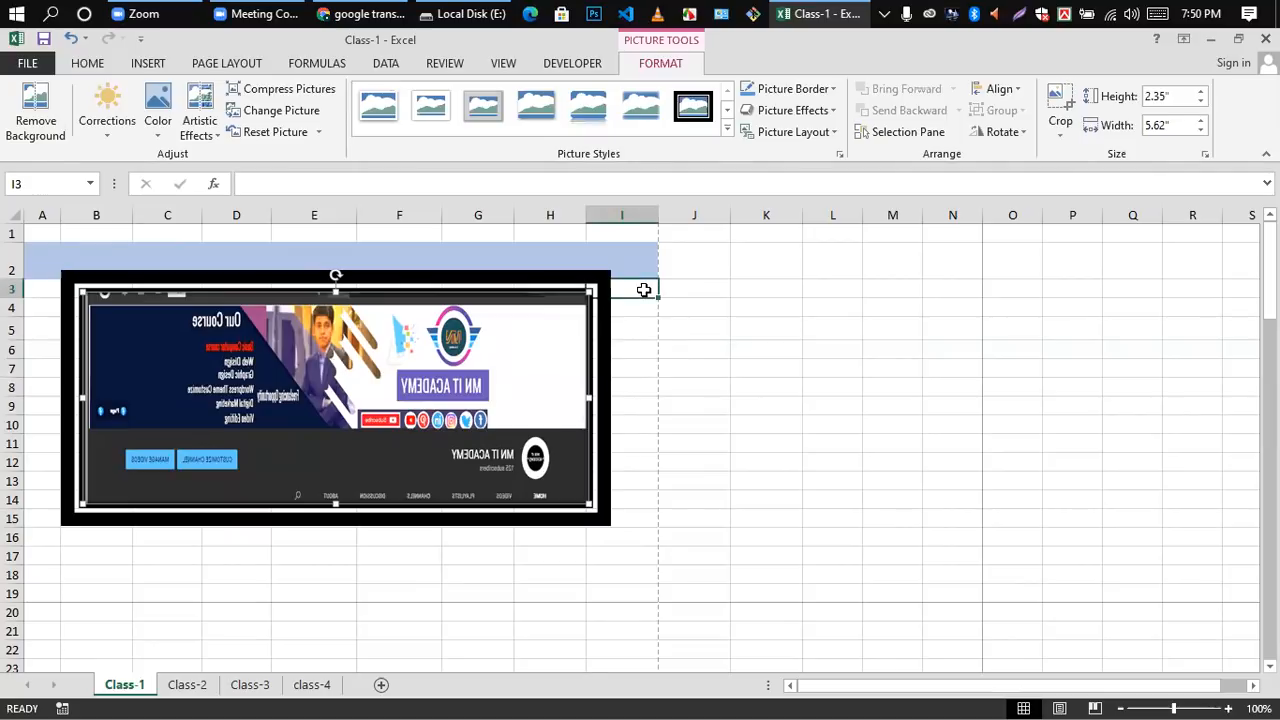
# Step: Delete the framed picture from the Class-1 sheet
pyautogui.click(512, 368)
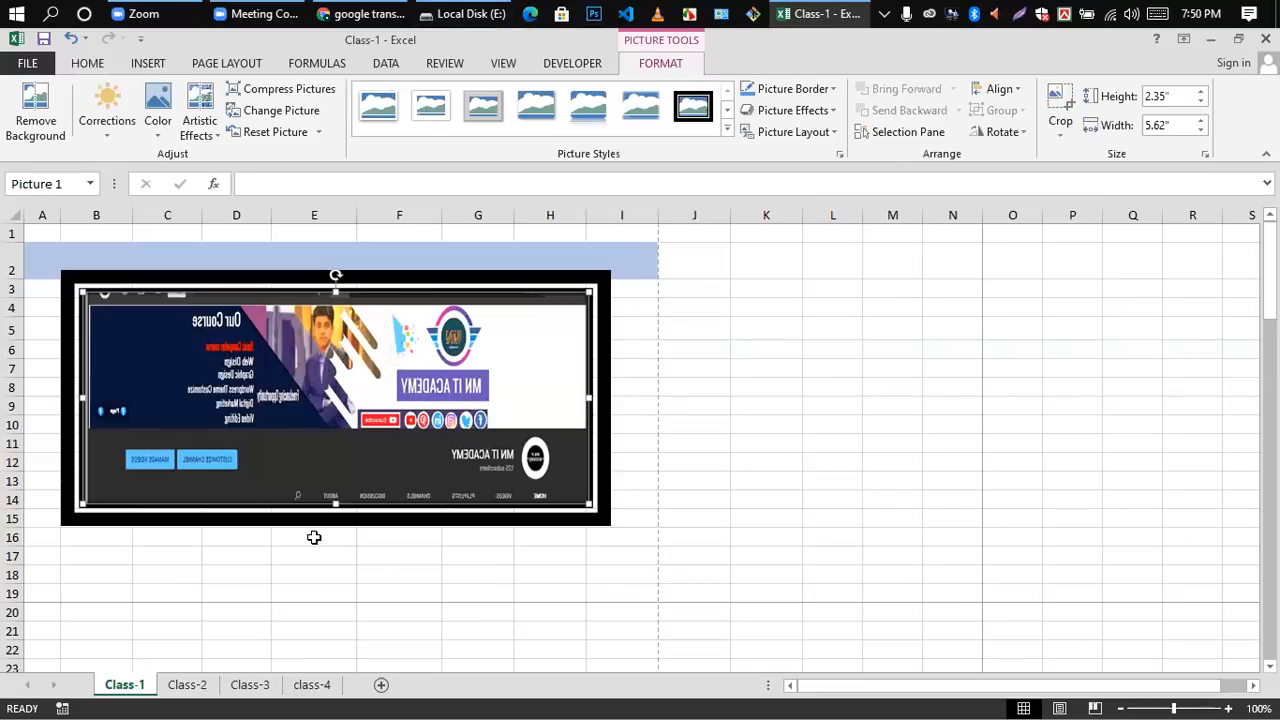
pyautogui.click(140, 66)
pyautogui.click(652, 328)
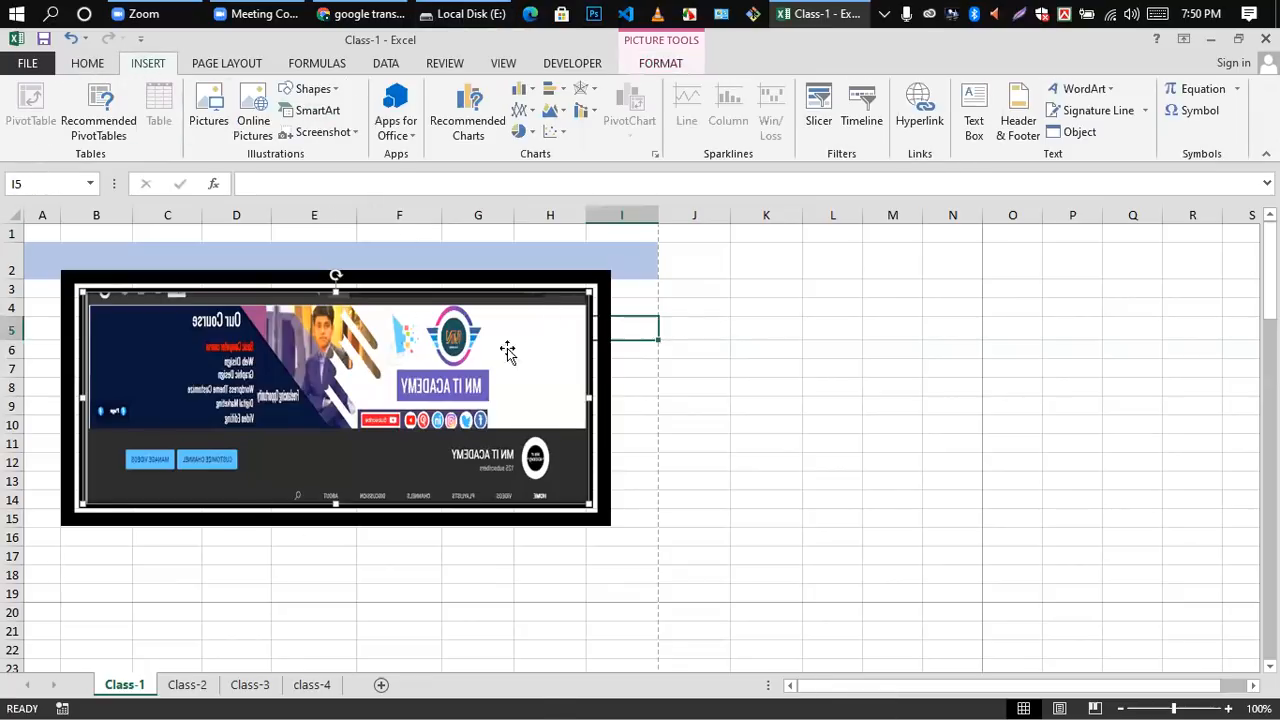
pyautogui.click(375, 345)
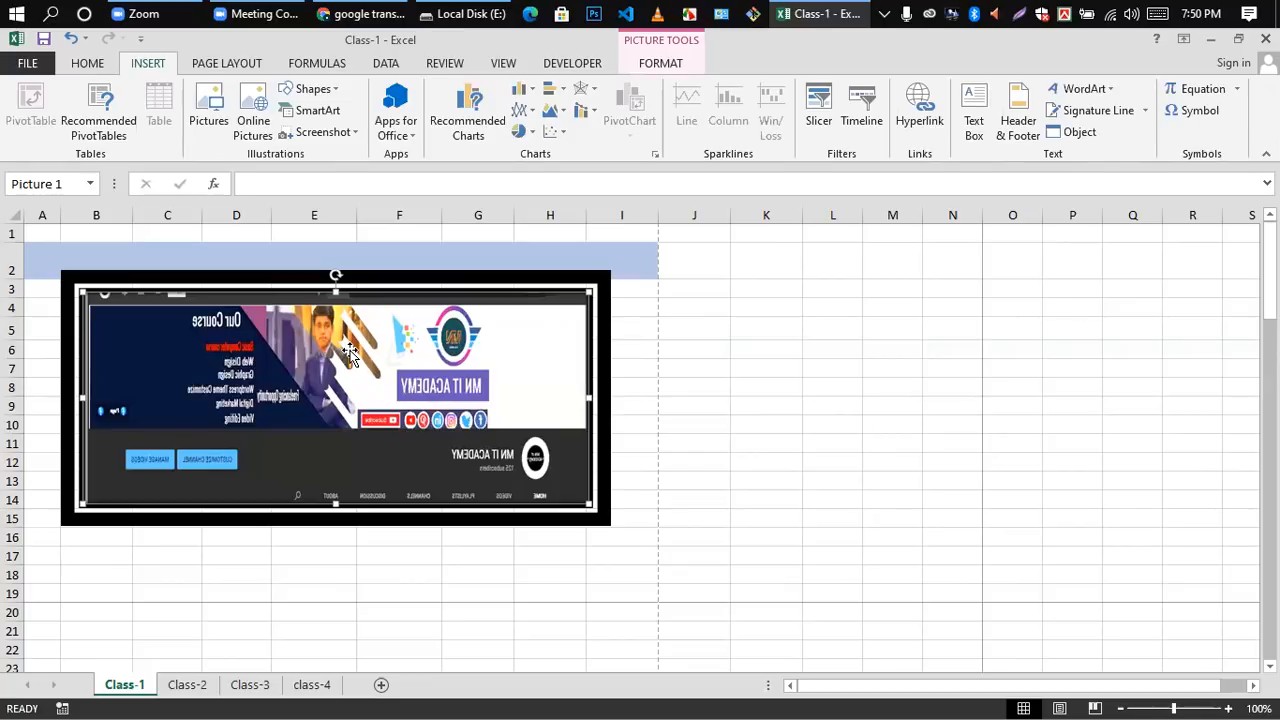
pyautogui.press('Delete')
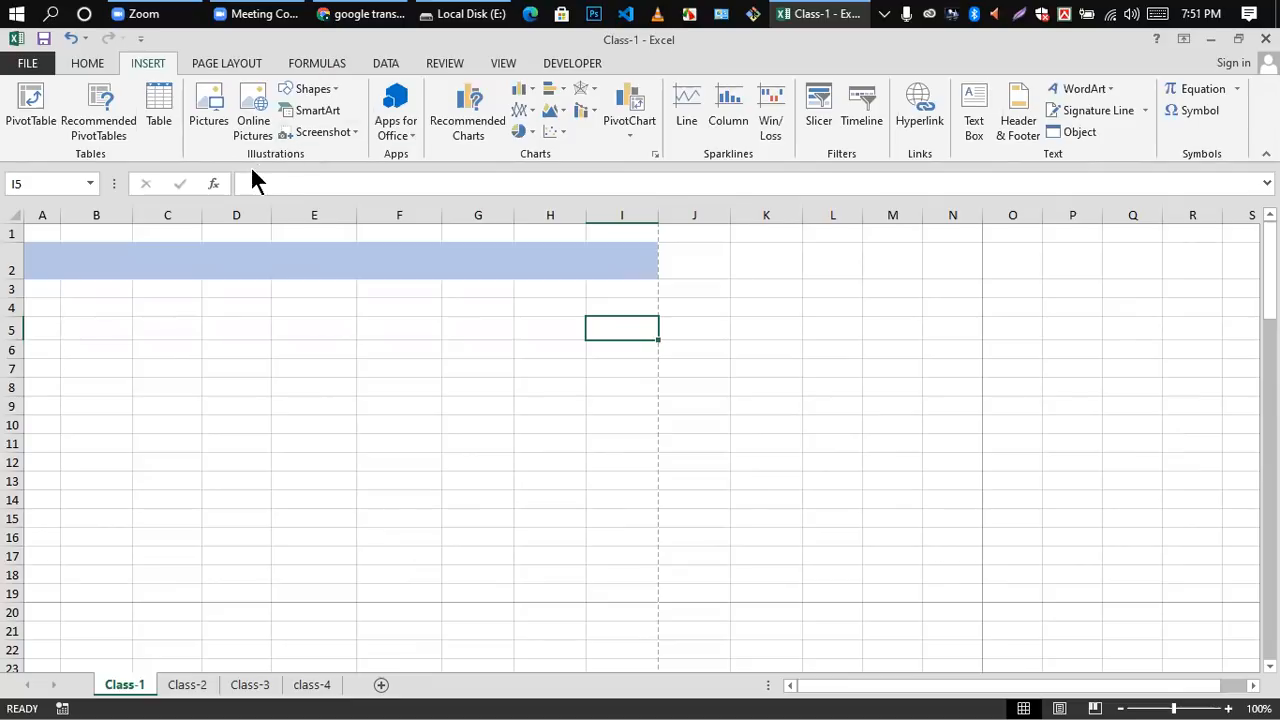
# Step: Draw a rounded rectangle about 3.27" wide and 1.65" high over columns A to E and move it up against the blue row
pyautogui.click(337, 89)
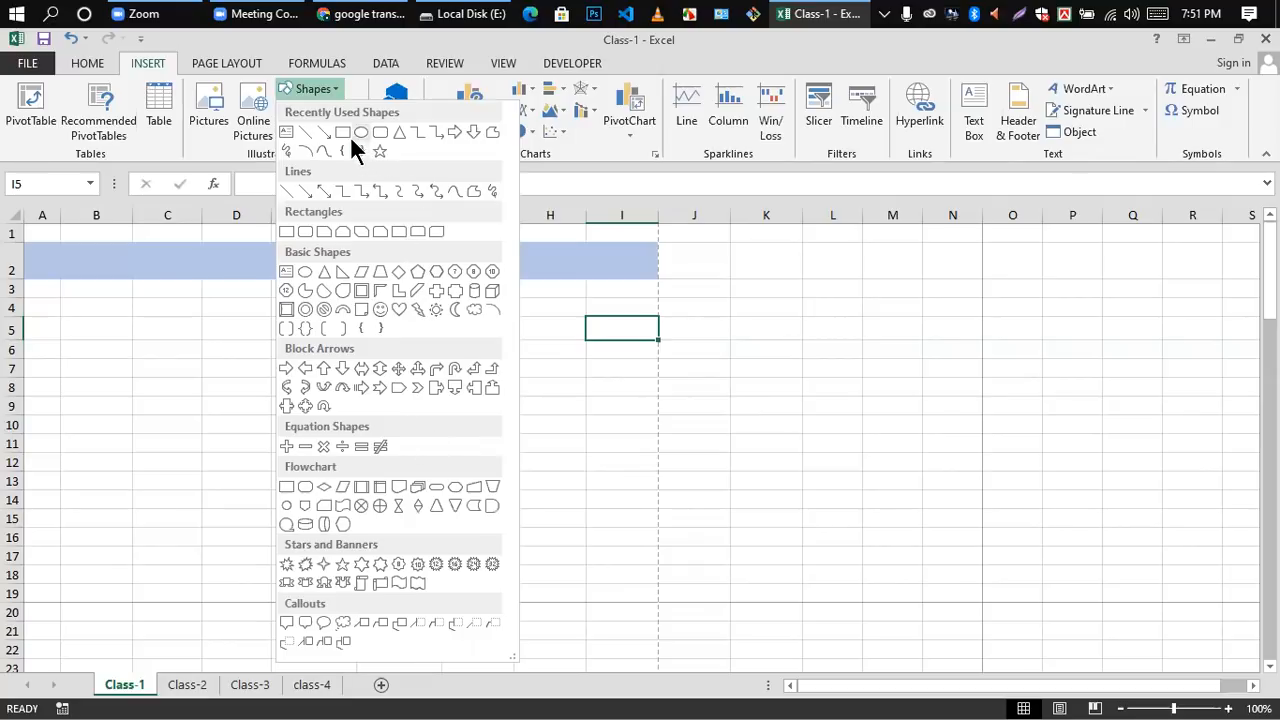
pyautogui.click(380, 134)
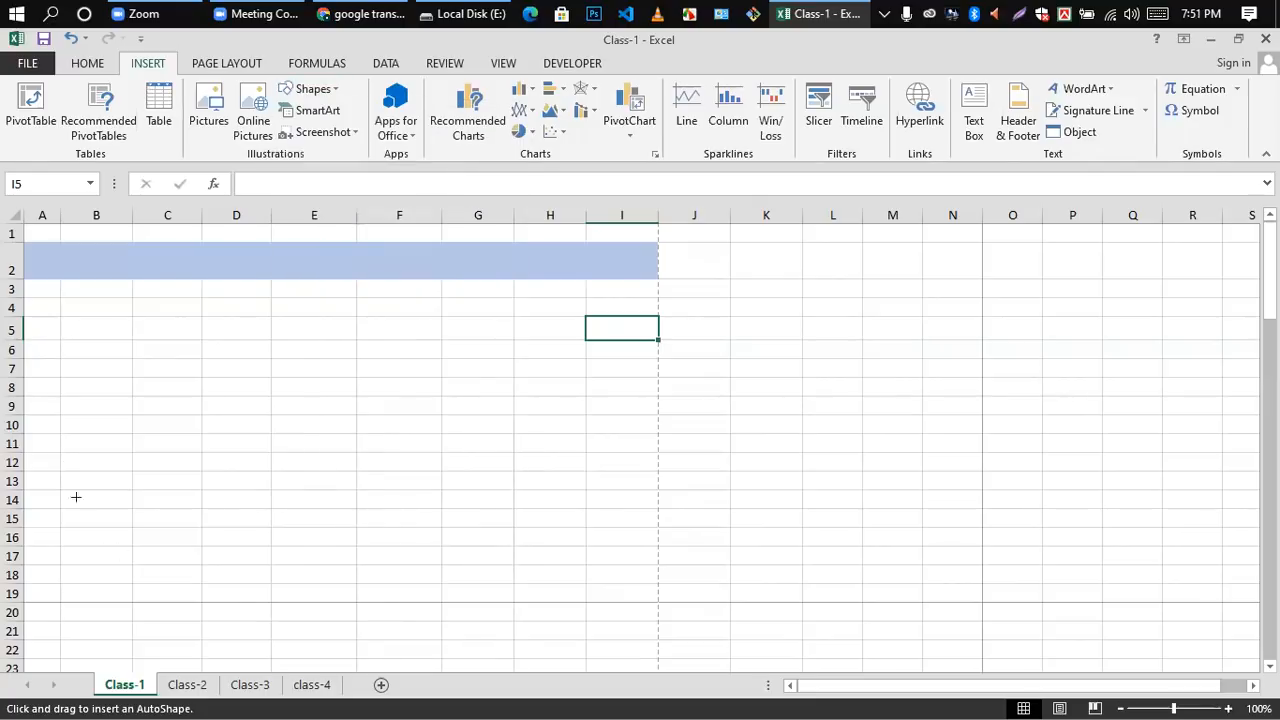
pyautogui.moveTo(55, 330); pyautogui.dragTo(350, 478)
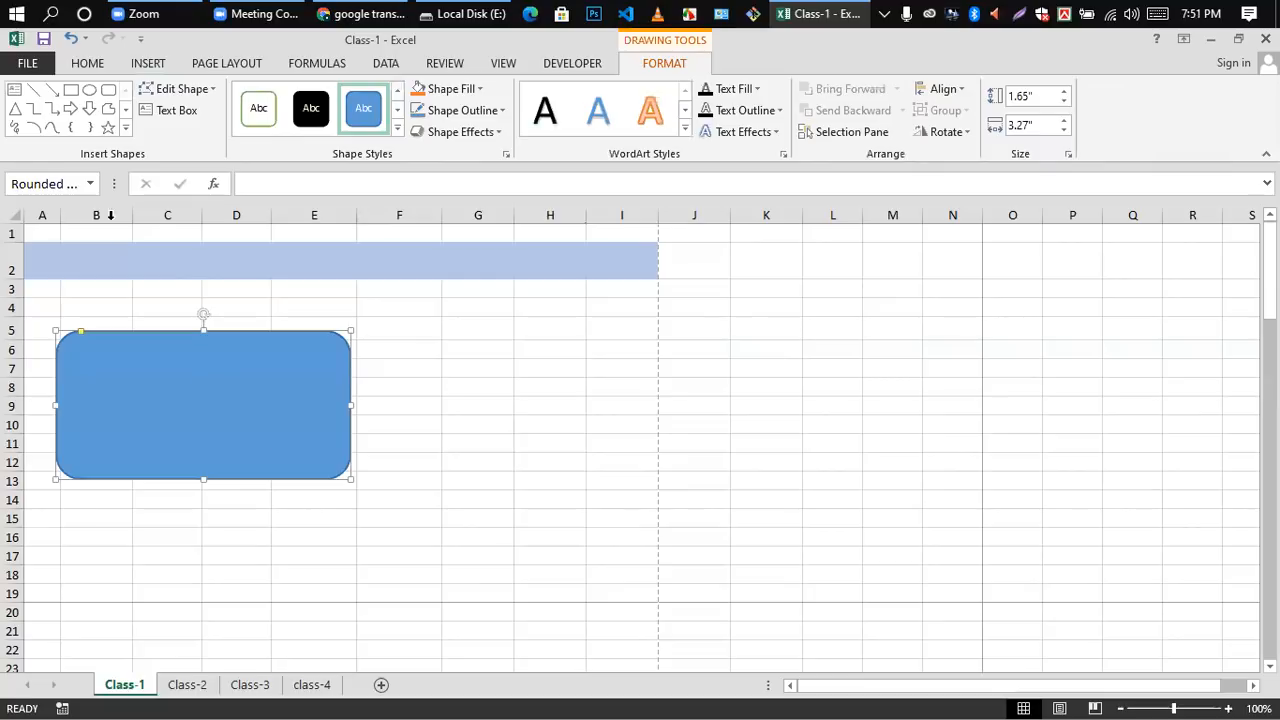
pyautogui.moveTo(185, 423); pyautogui.dragTo(159, 365)
pyautogui.click(503, 324)
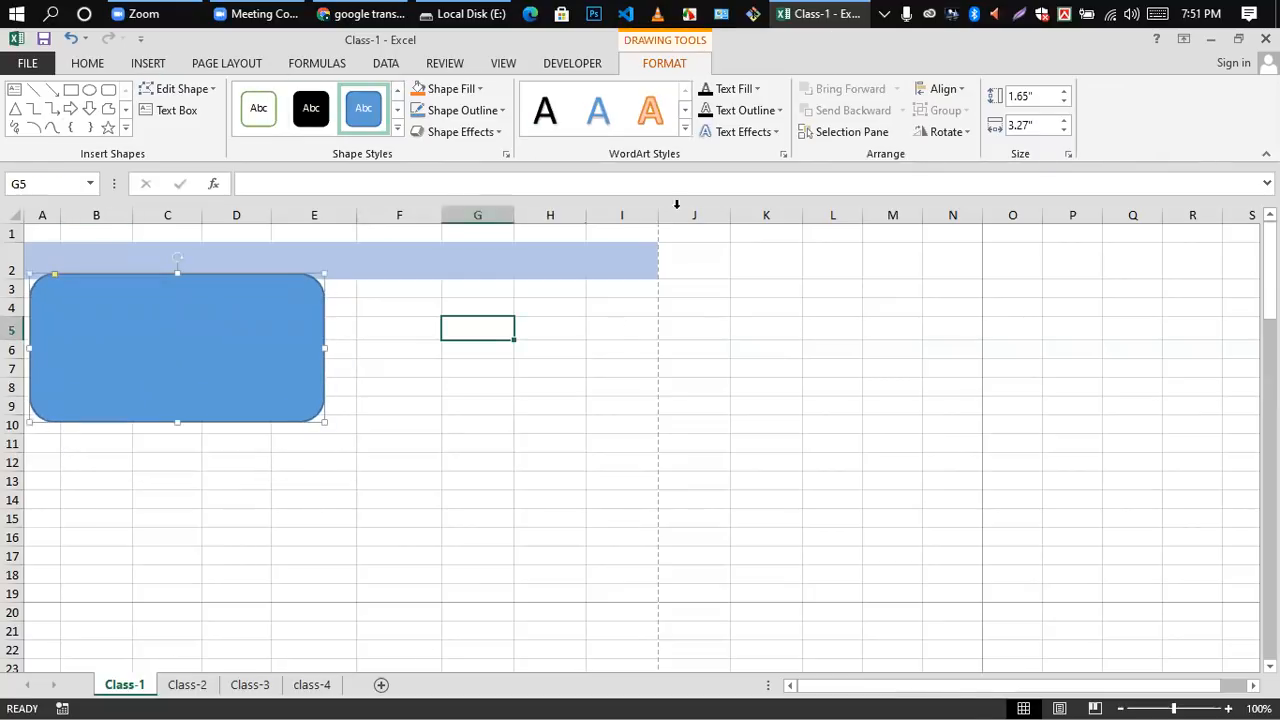
# Step: Draw an oval, resize it to about 1.63" wide and 2.23" high, and position it beside the rounded rectangle over columns F and G
pyautogui.click(138, 63)
pyautogui.click(325, 90)
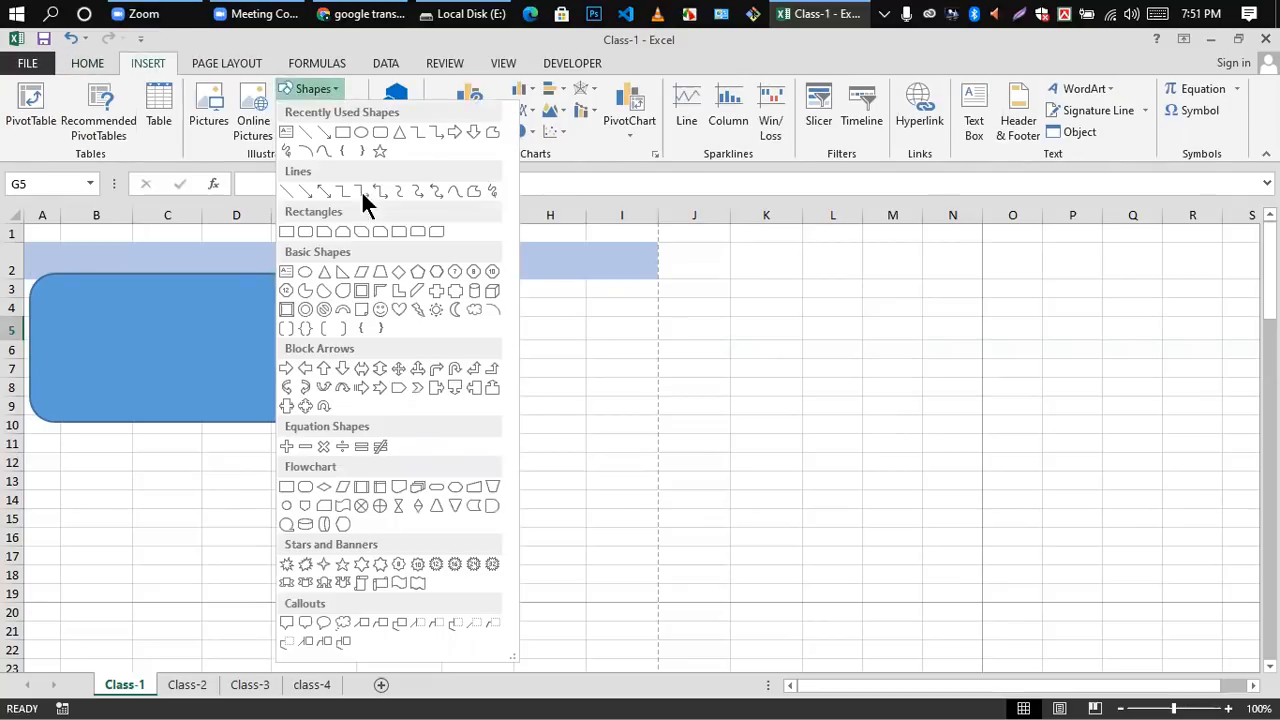
pyautogui.click(361, 133)
pyautogui.moveTo(386, 311); pyautogui.dragTo(566, 557)
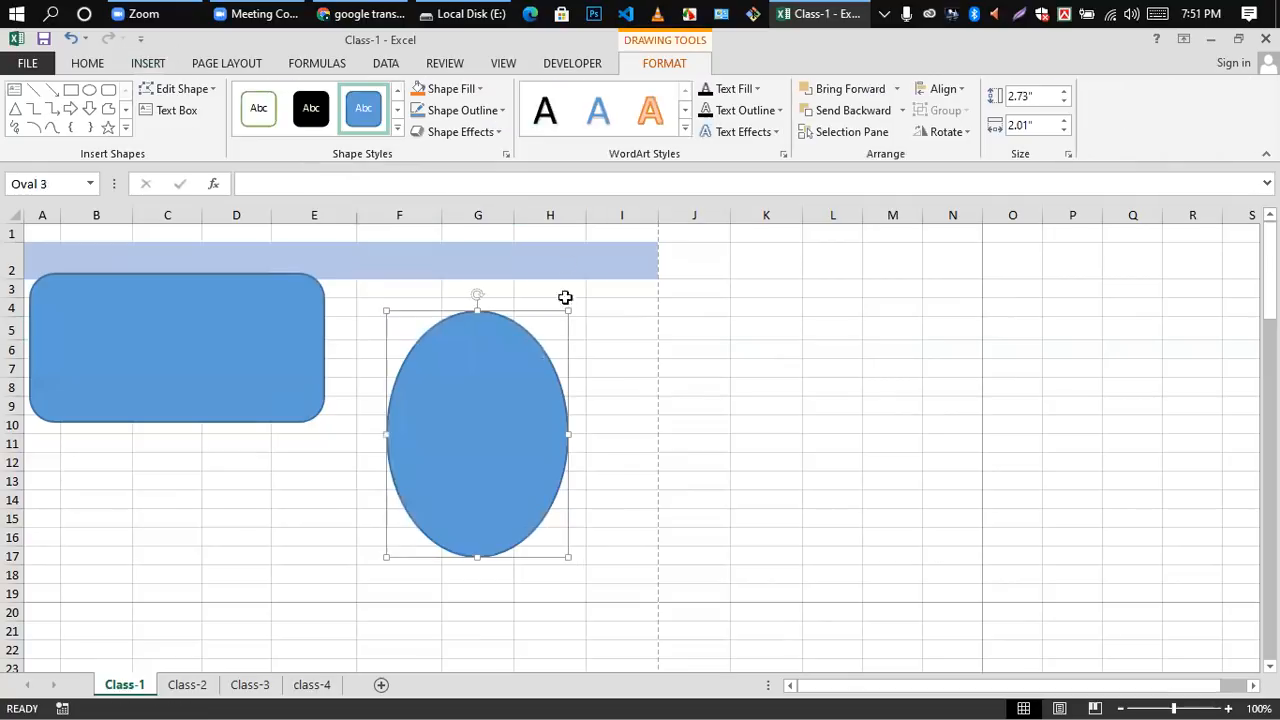
pyautogui.moveTo(567, 309); pyautogui.dragTo(534, 350)
pyautogui.moveTo(471, 486); pyautogui.dragTo(437, 363)
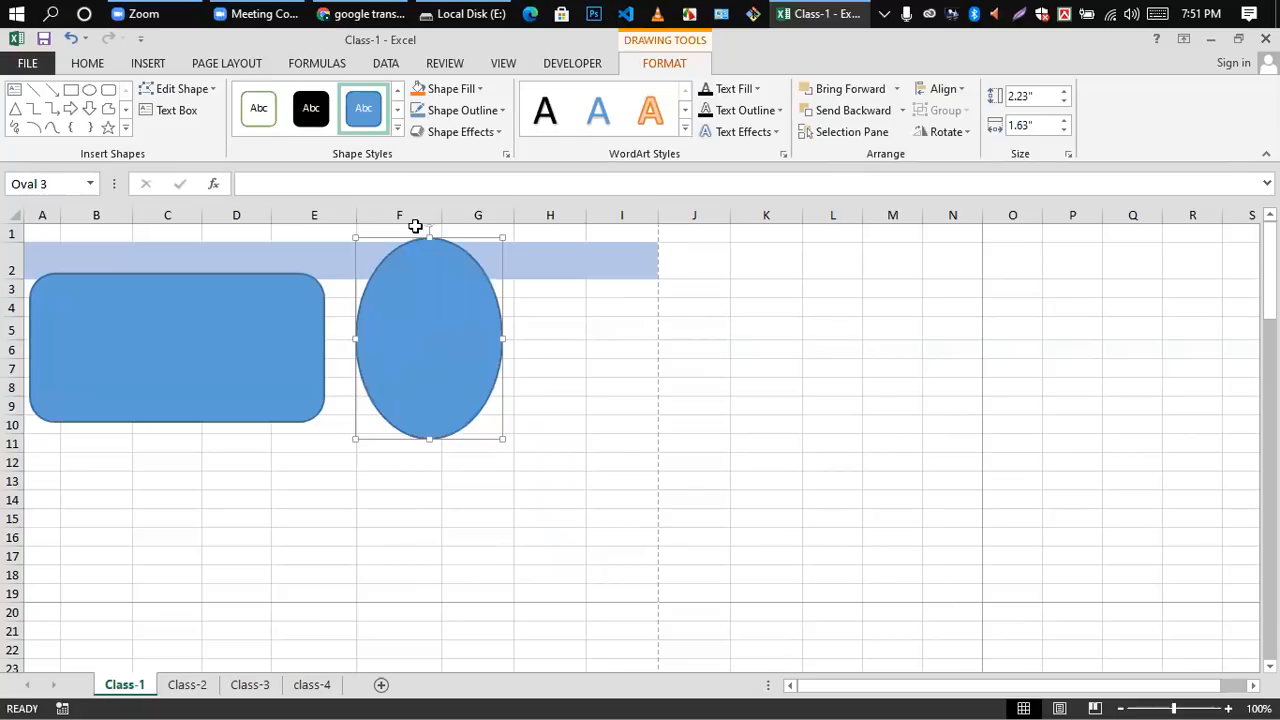
# Step: Fill the oval with the darkest theme green and give it the darkest theme blue outline
pyautogui.click(478, 89)
pyautogui.click(561, 219)
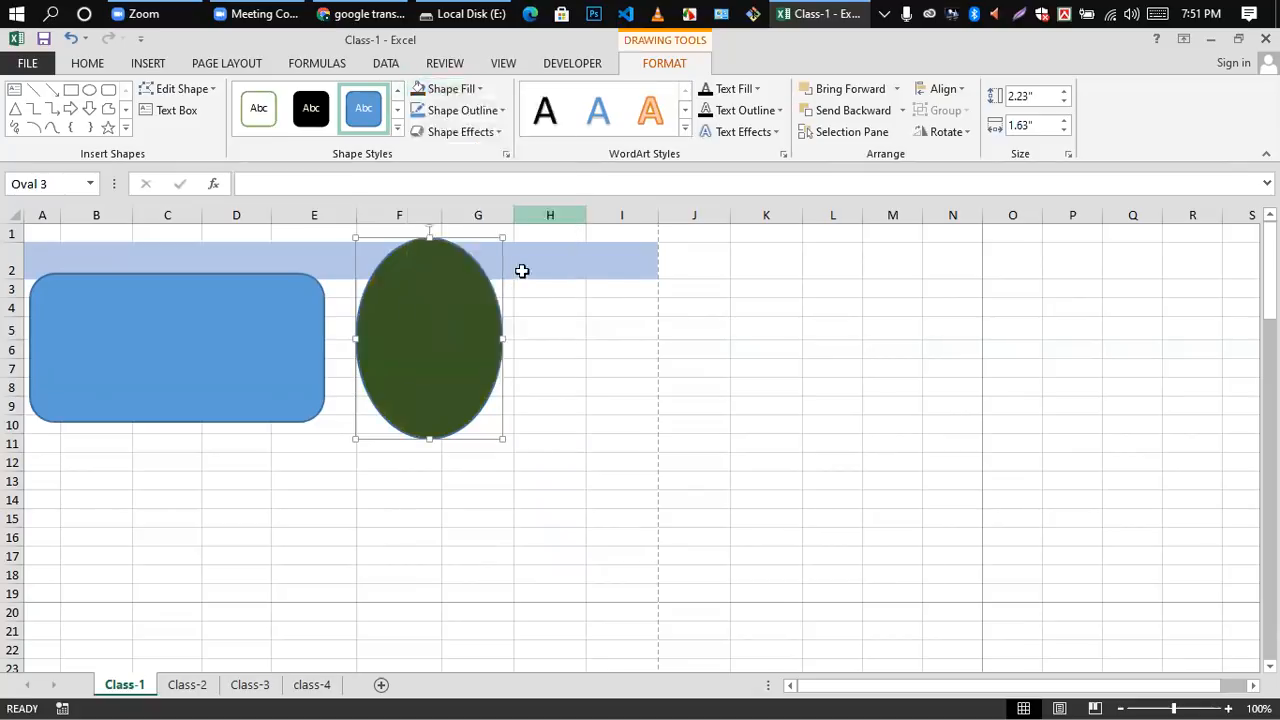
pyautogui.click(620, 366)
pyautogui.click(440, 331)
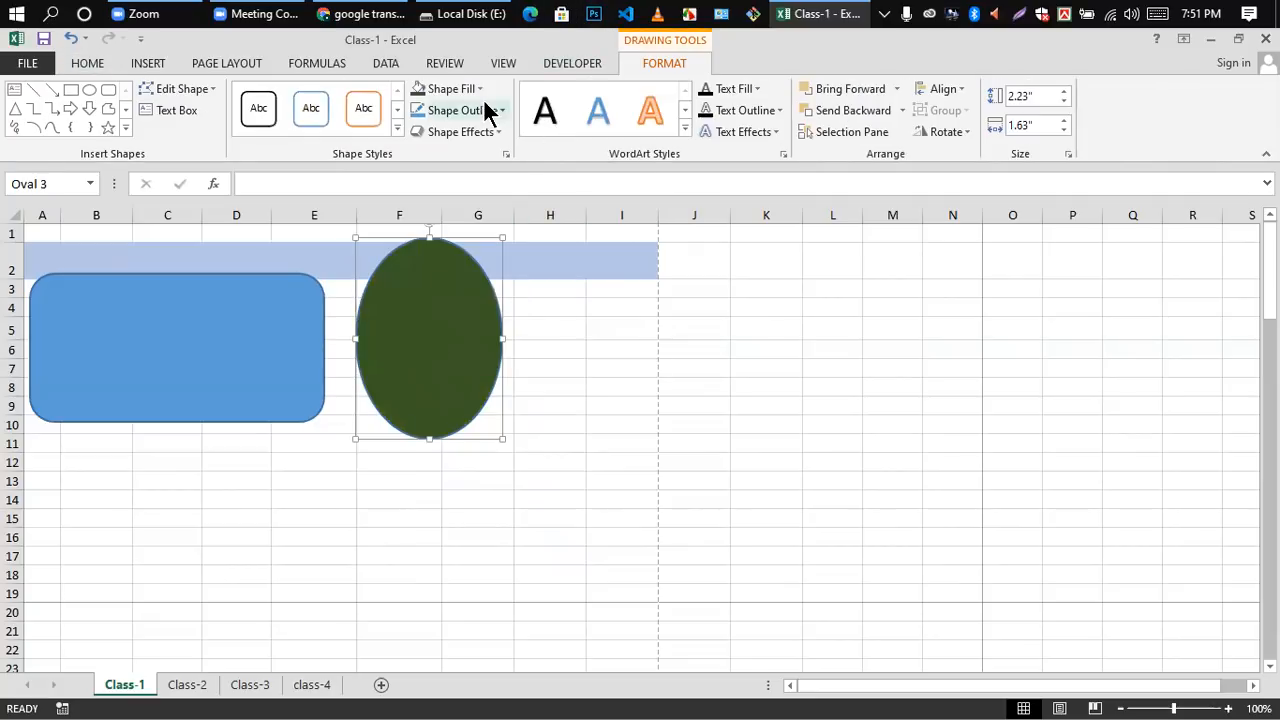
pyautogui.click(502, 110)
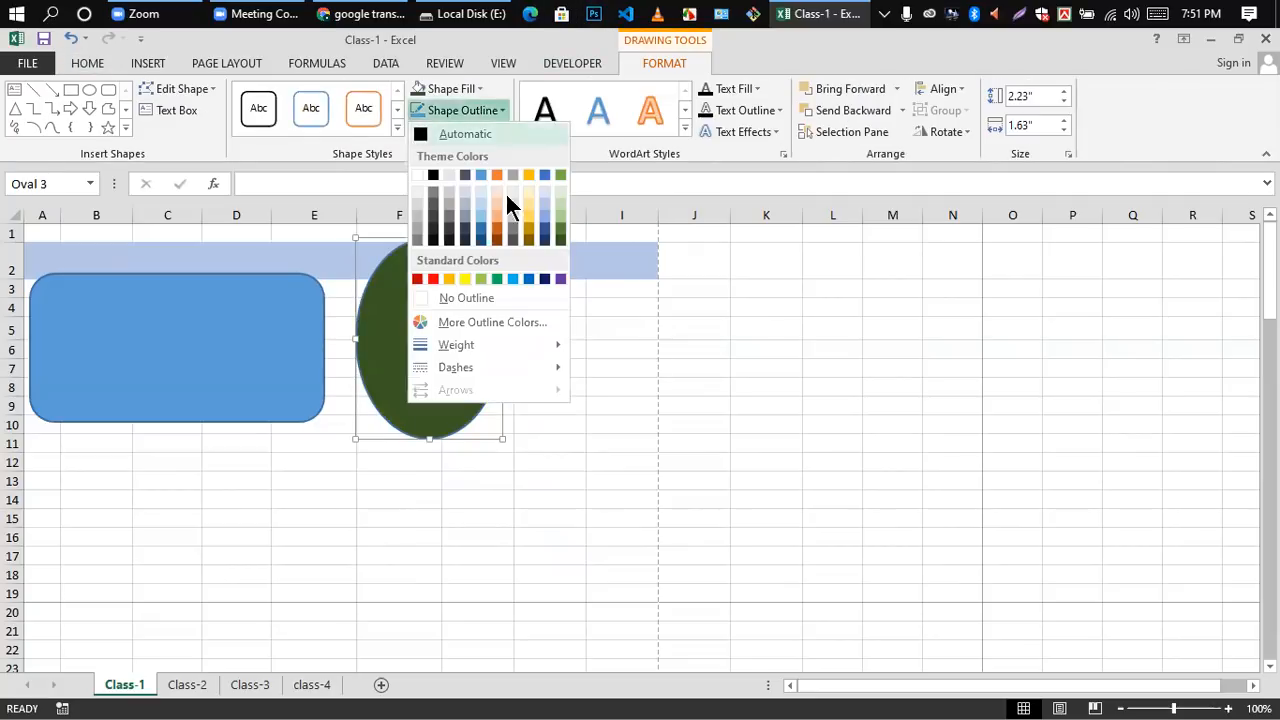
pyautogui.click(480, 240)
pyautogui.click(611, 335)
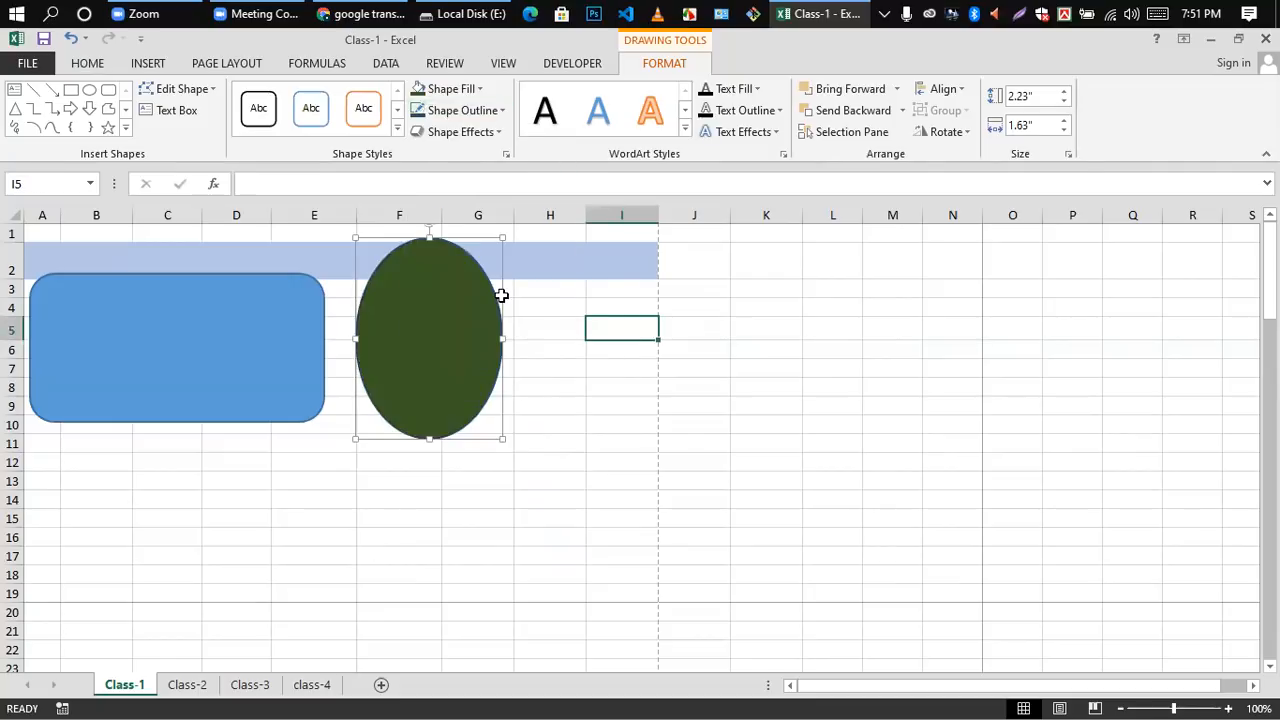
# Step: Apply the outer shadow that falls straight below the shape to the green oval
pyautogui.click(411, 306)
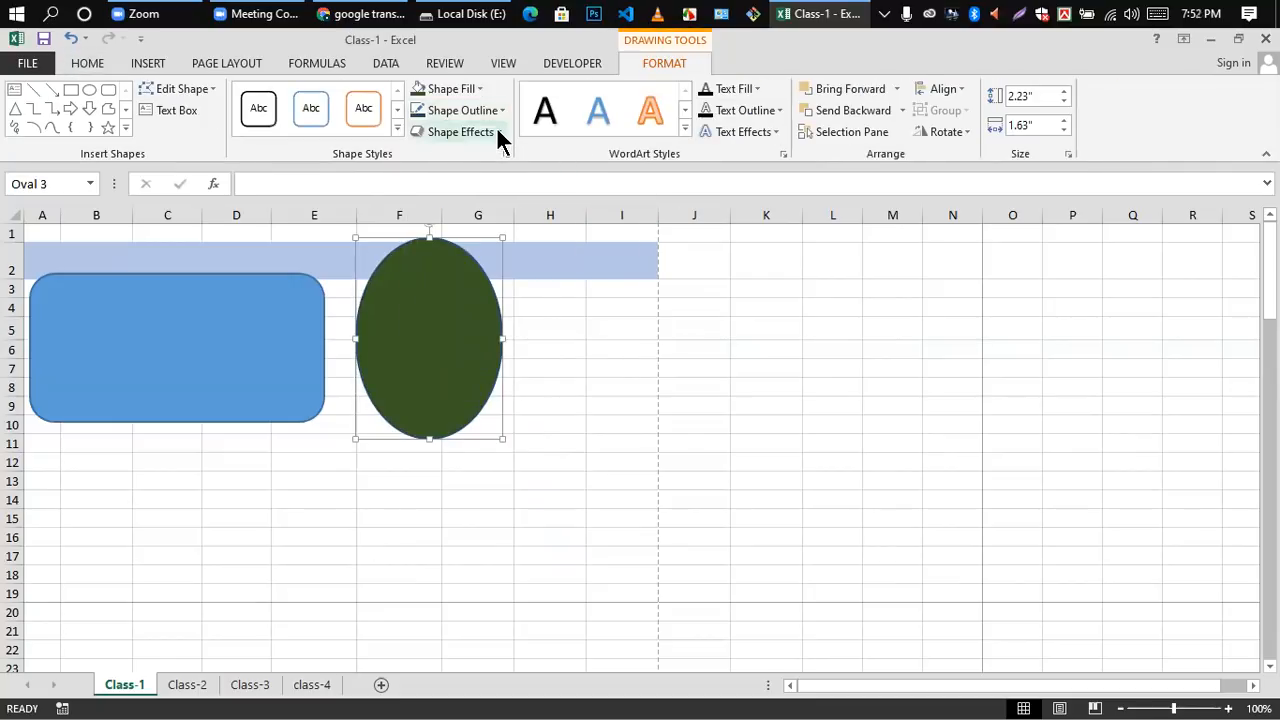
pyautogui.click(497, 131)
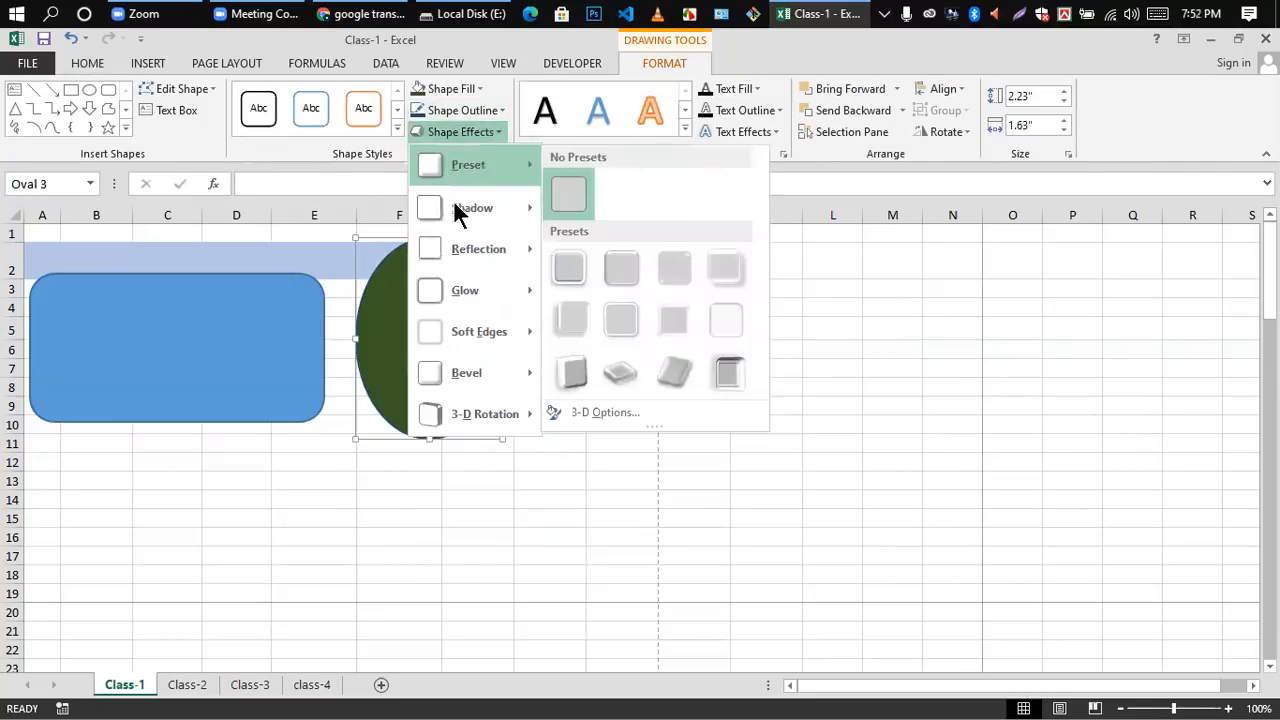
pyautogui.moveTo(430, 213)
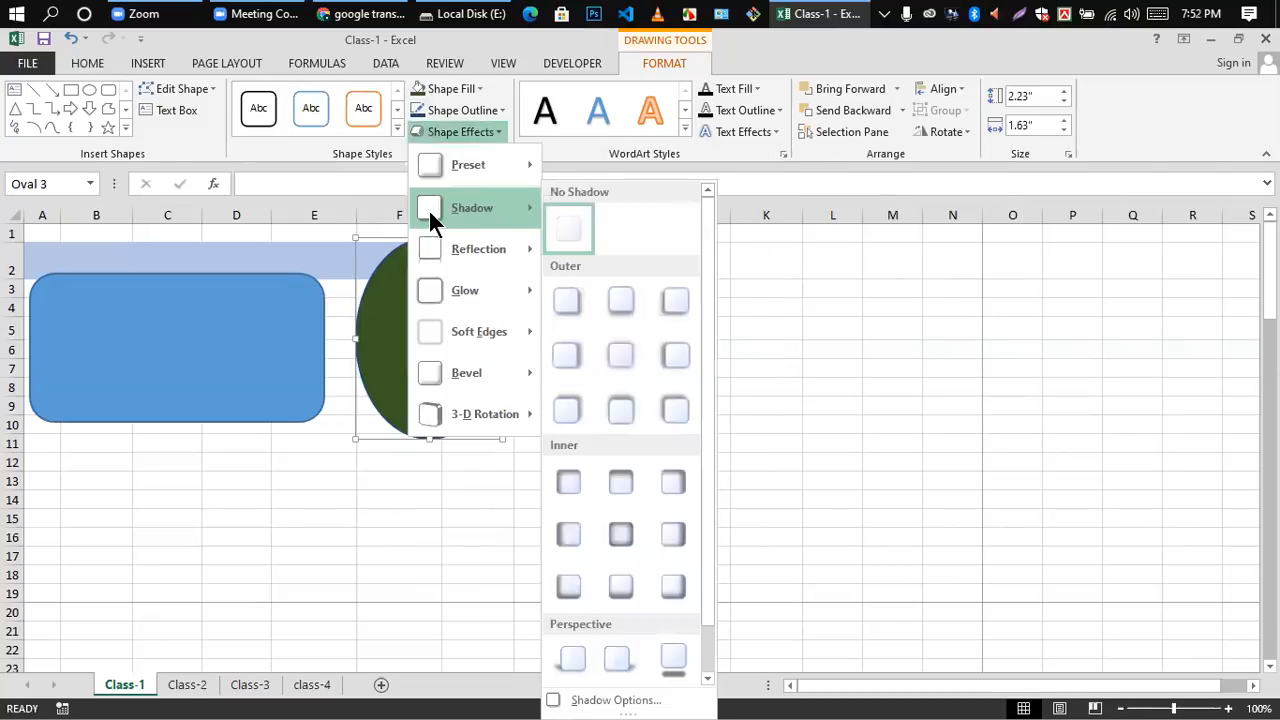
pyautogui.click(622, 301)
pyautogui.click(447, 494)
# Step: Apply the second preset in the second row of Parallel 3-D rotations to the green oval
pyautogui.click(402, 298)
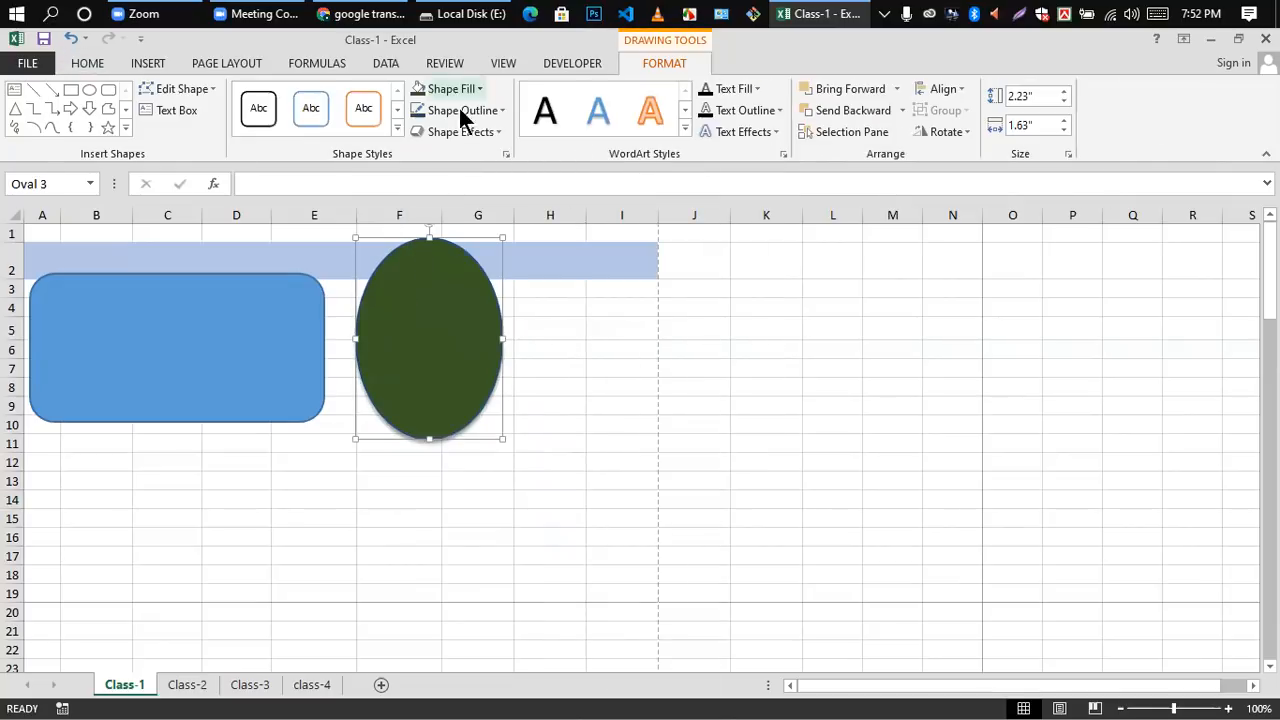
pyautogui.click(493, 137)
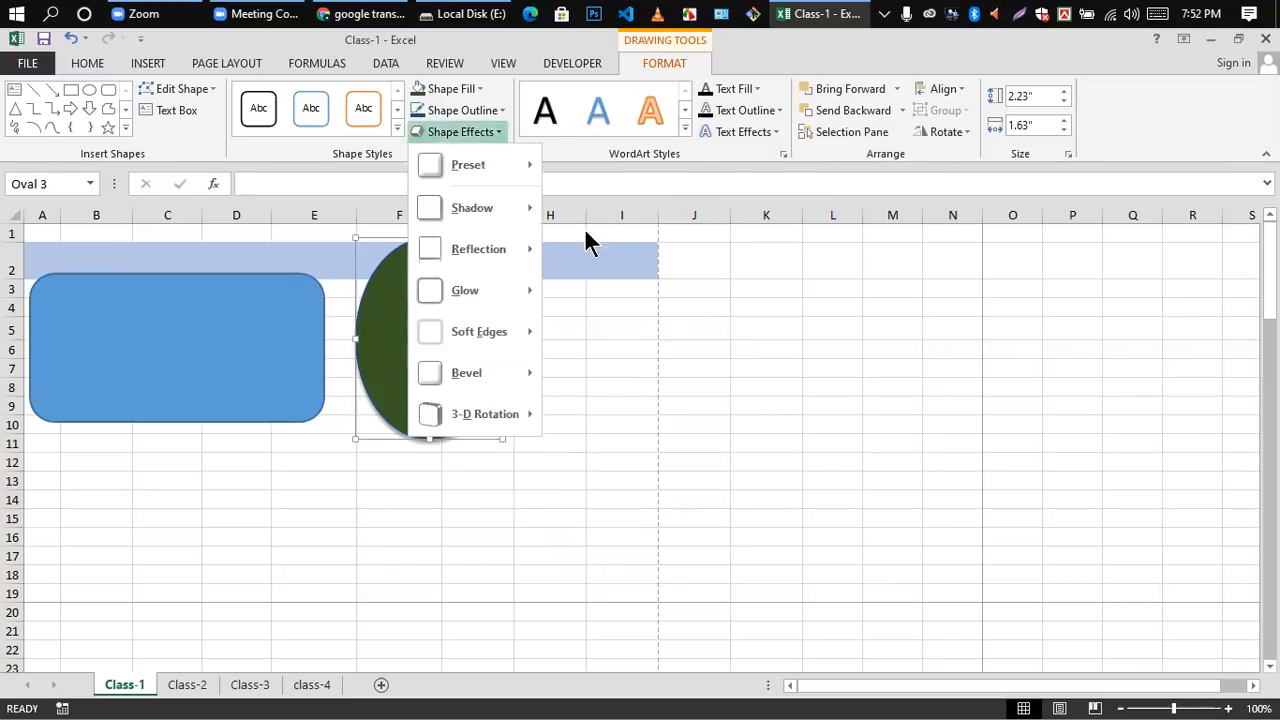
pyautogui.moveTo(443, 435)
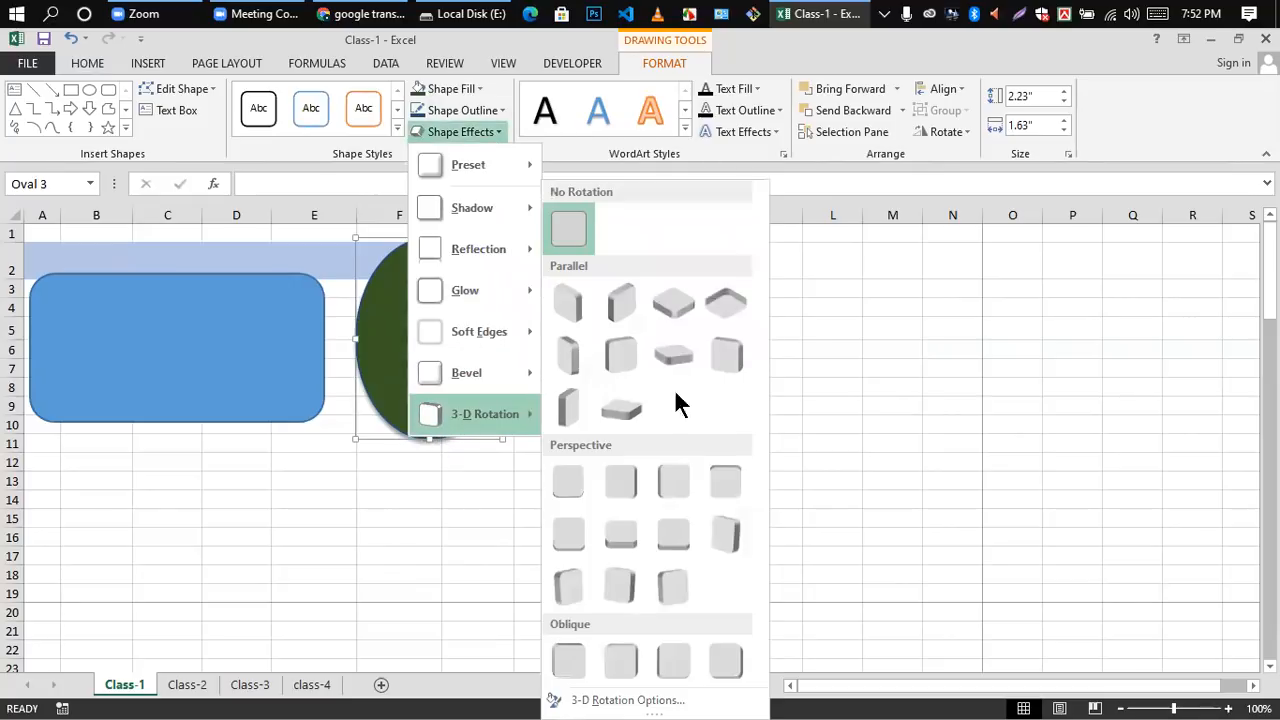
pyautogui.click(625, 360)
pyautogui.click(491, 500)
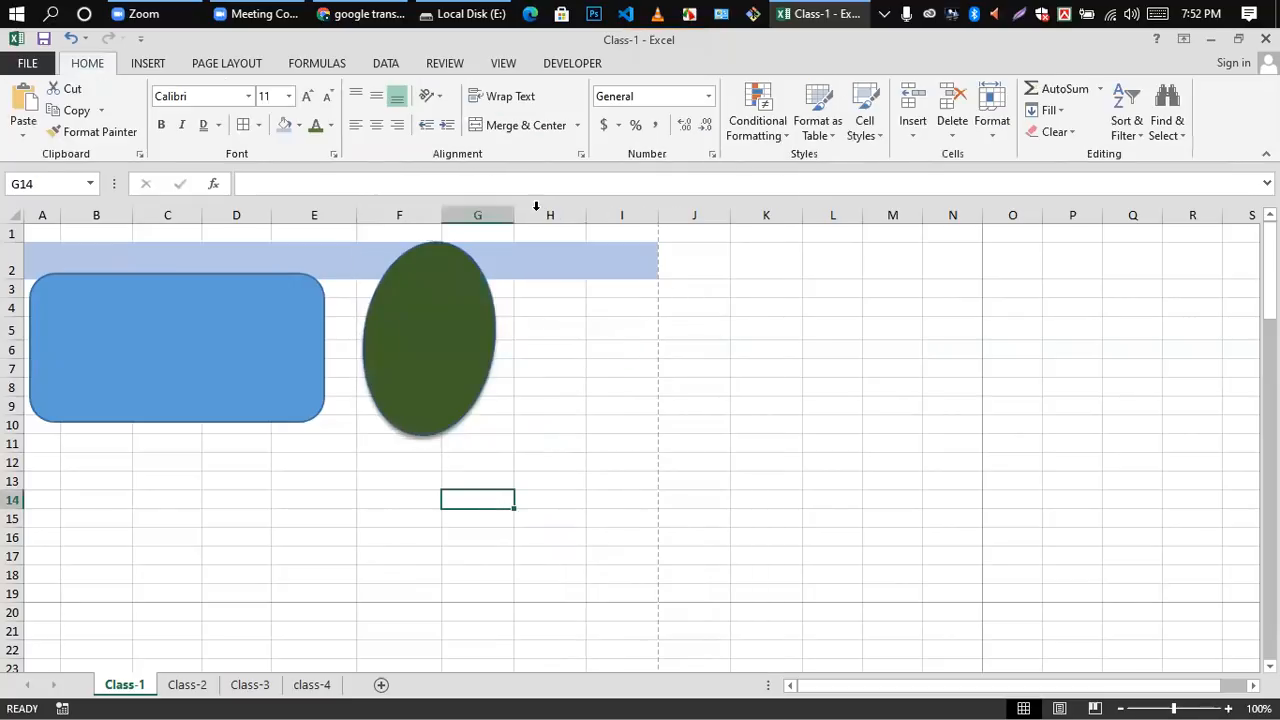
# Step: Delete the green oval and the blue rounded rectangle from the Class-1 sheet
pyautogui.click(145, 62)
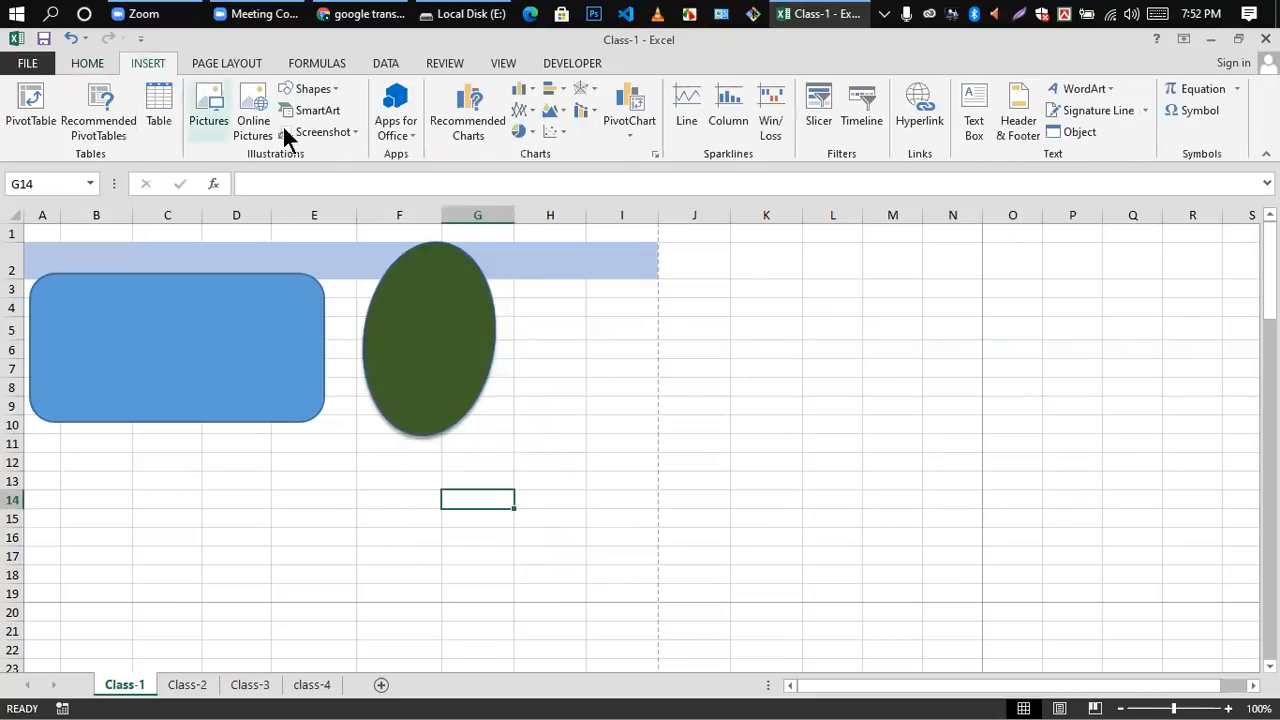
pyautogui.click(438, 362)
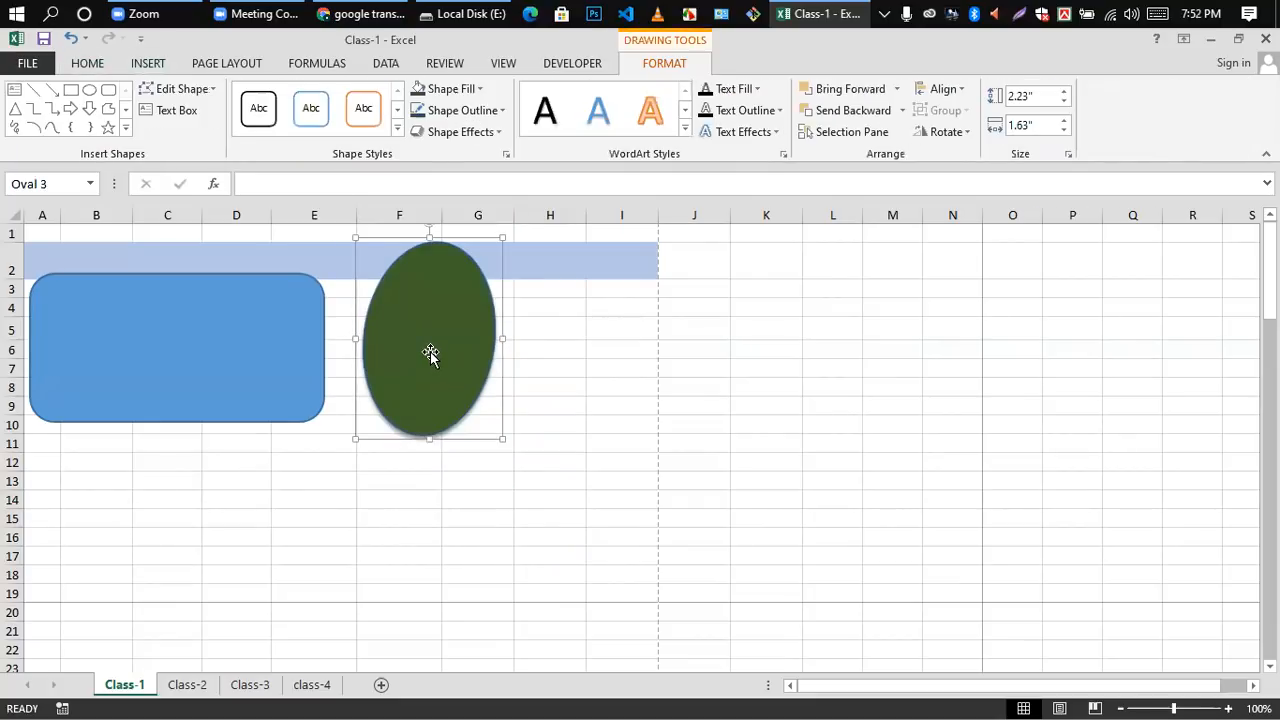
pyautogui.press('Delete')
pyautogui.click(151, 334)
pyautogui.press('Delete')
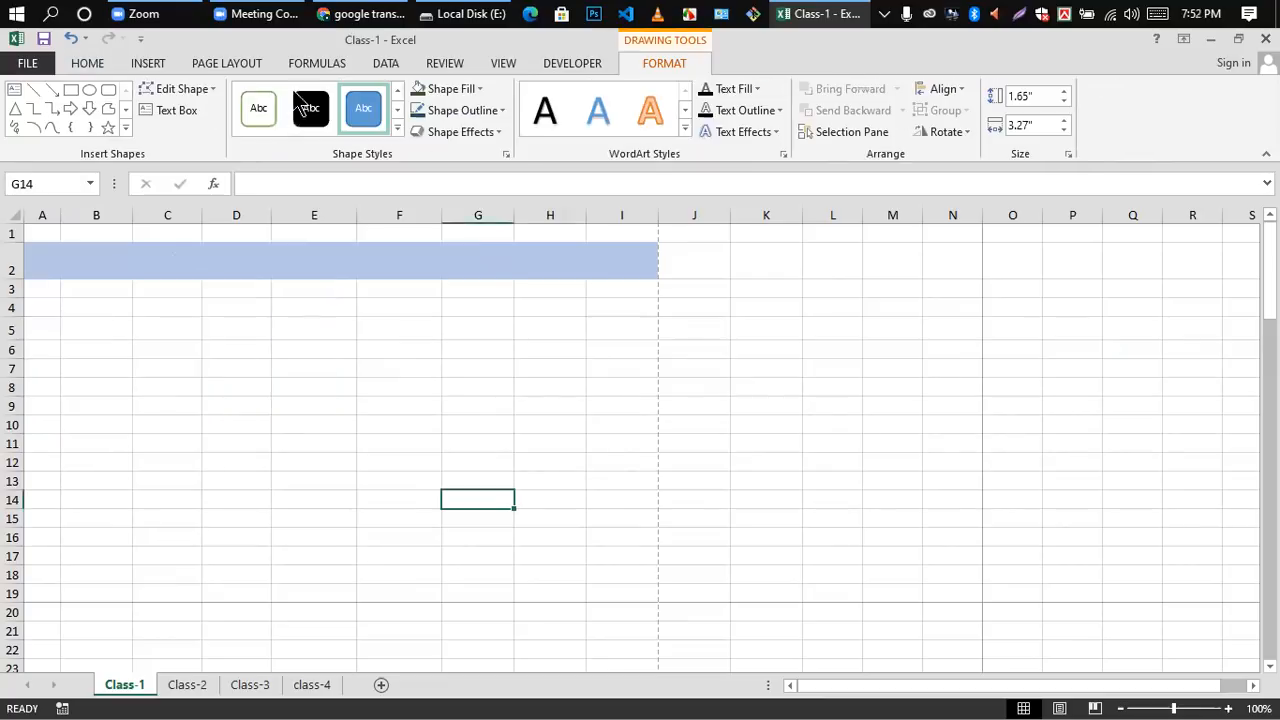
# Step: Insert a Basic Block List SmartArt graphic on the Class-1 sheet
pyautogui.click(148, 62)
pyautogui.click(320, 112)
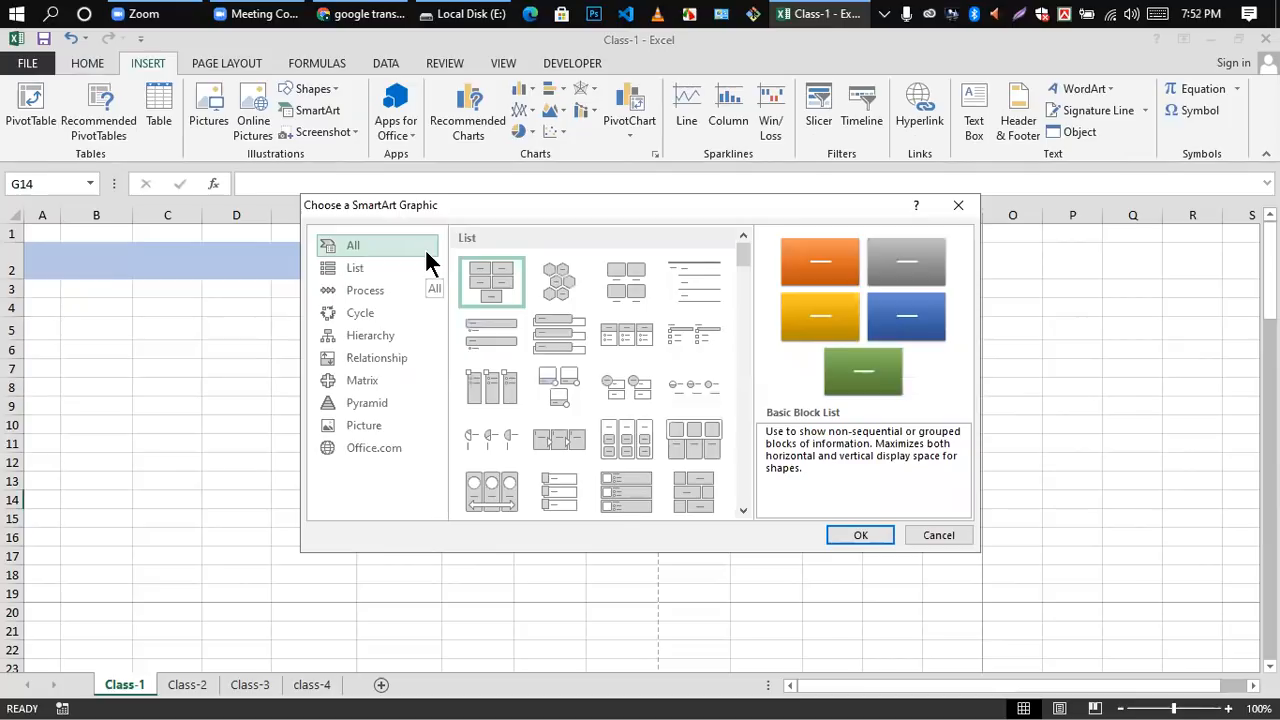
pyautogui.scroll(-5, 560, 376)
pyautogui.scroll(5, 566, 377)
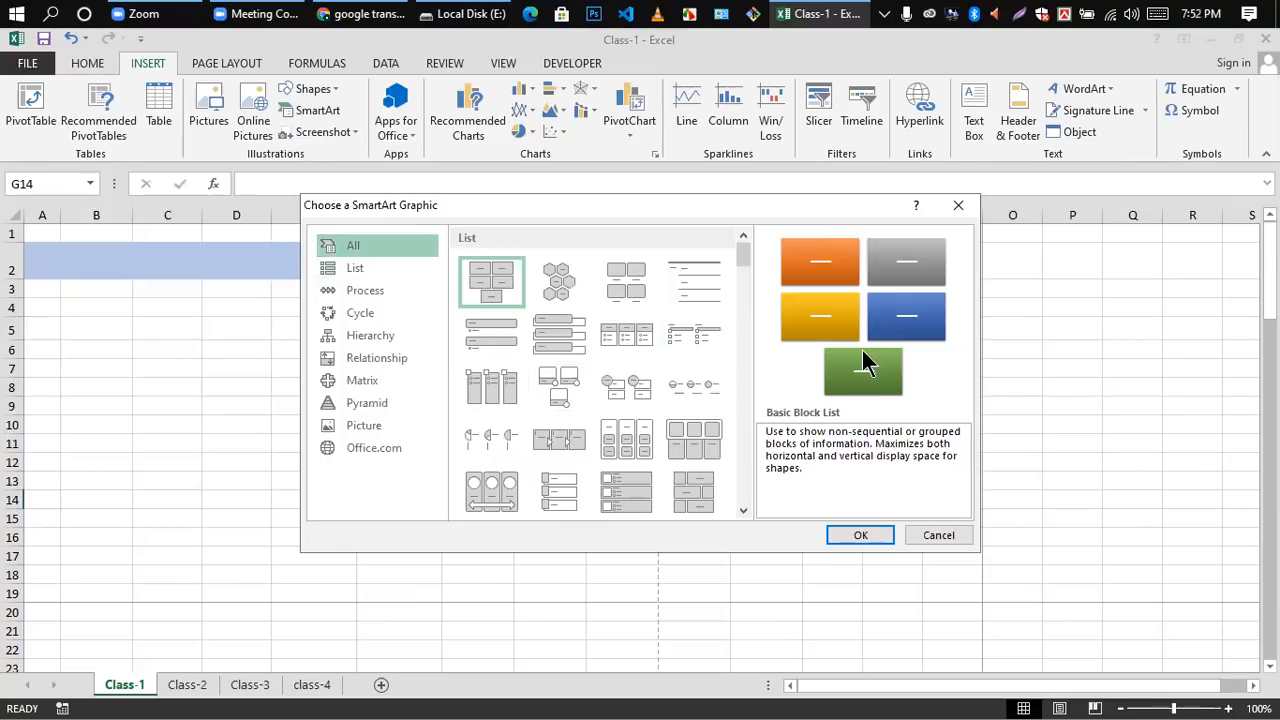
pyautogui.click(851, 535)
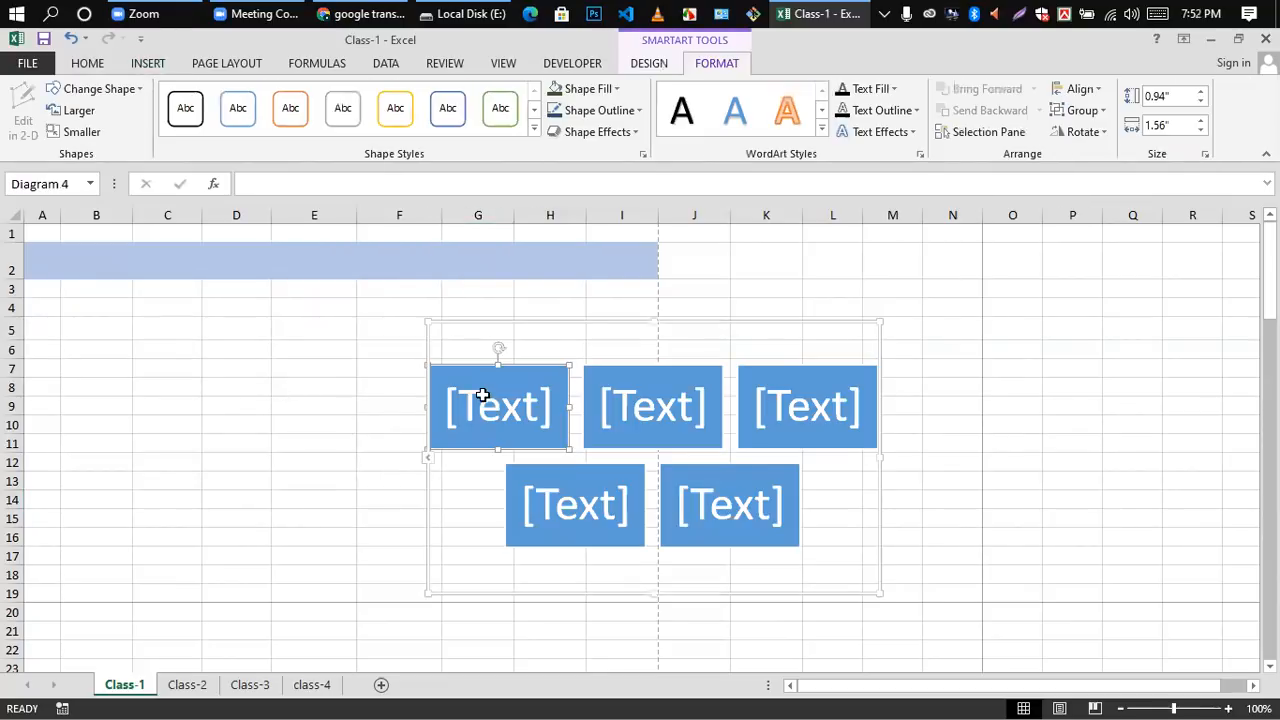
# Step: Move the SmartArt graphic so it sits below the blue row over columns A to G
pyautogui.click(771, 286)
pyautogui.click(713, 345)
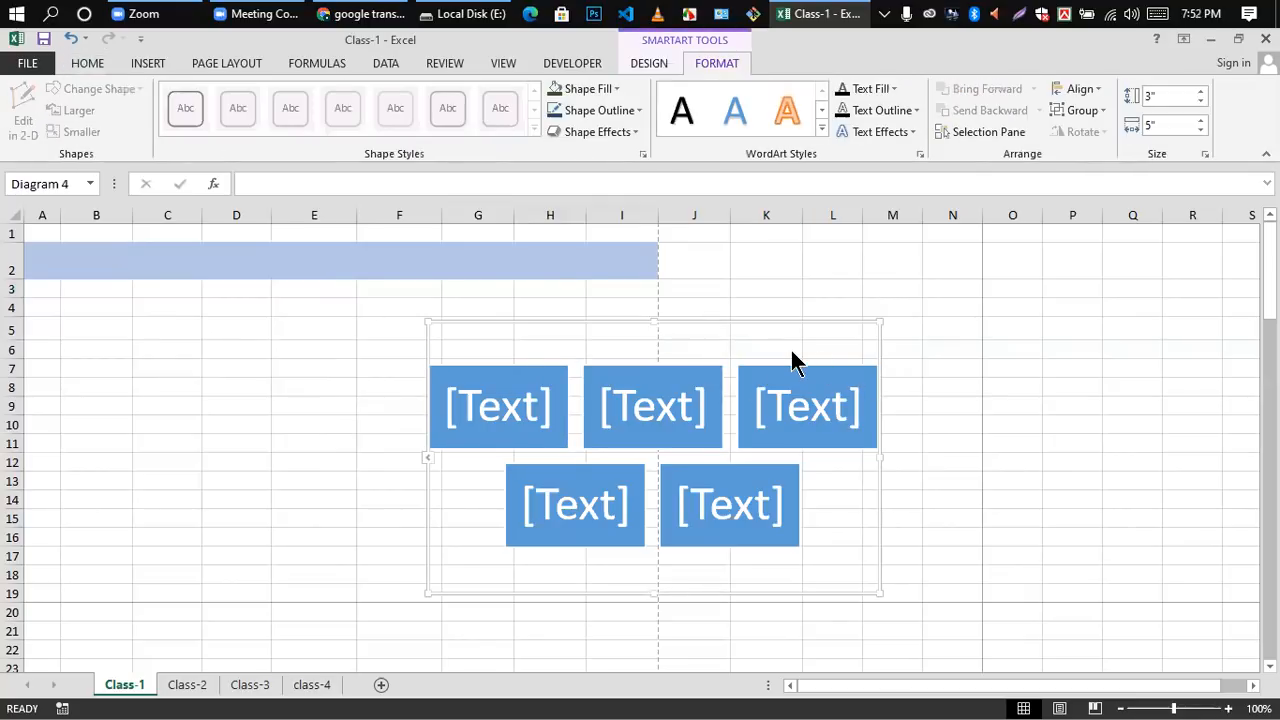
pyautogui.click(852, 260)
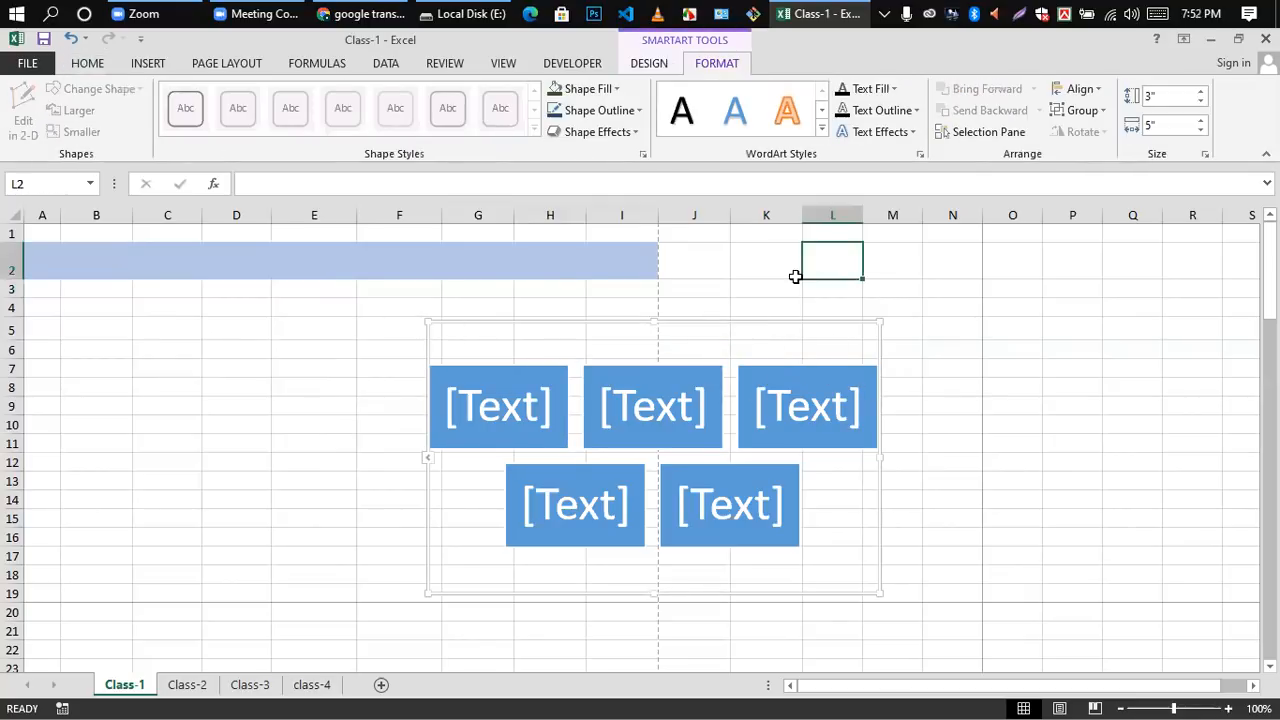
pyautogui.click(737, 336)
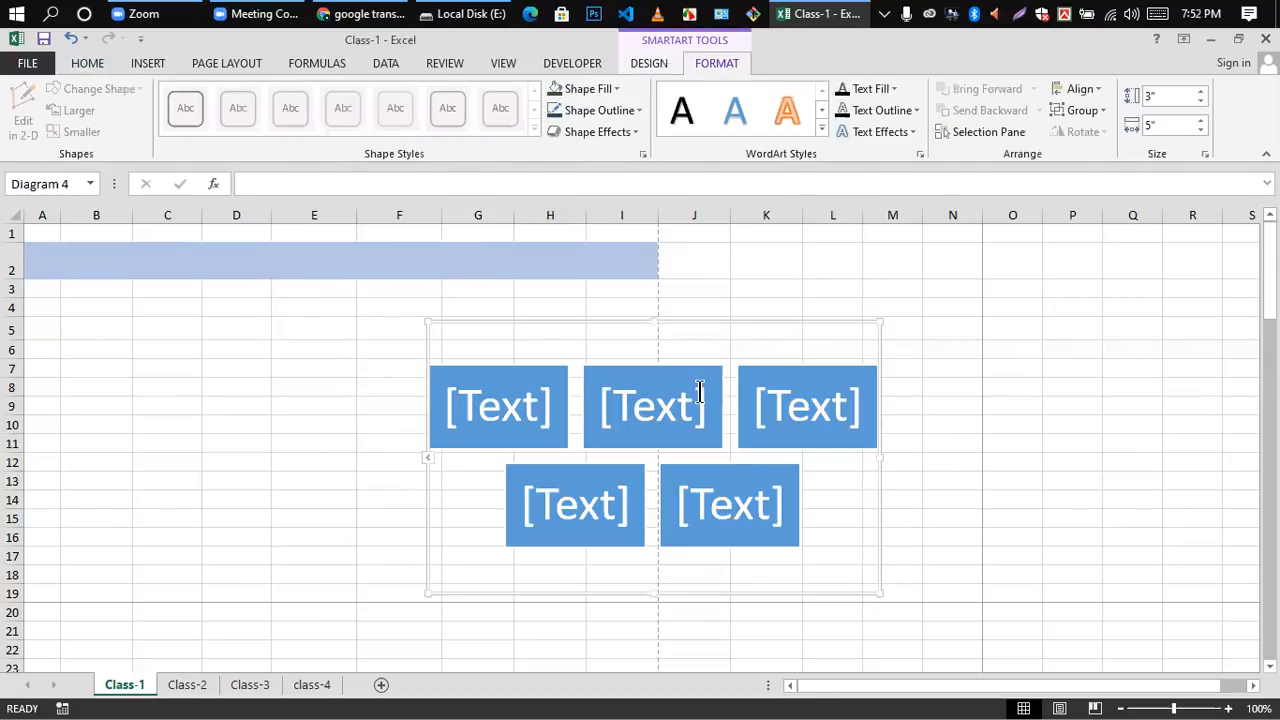
pyautogui.click(740, 322)
pyautogui.click(891, 263)
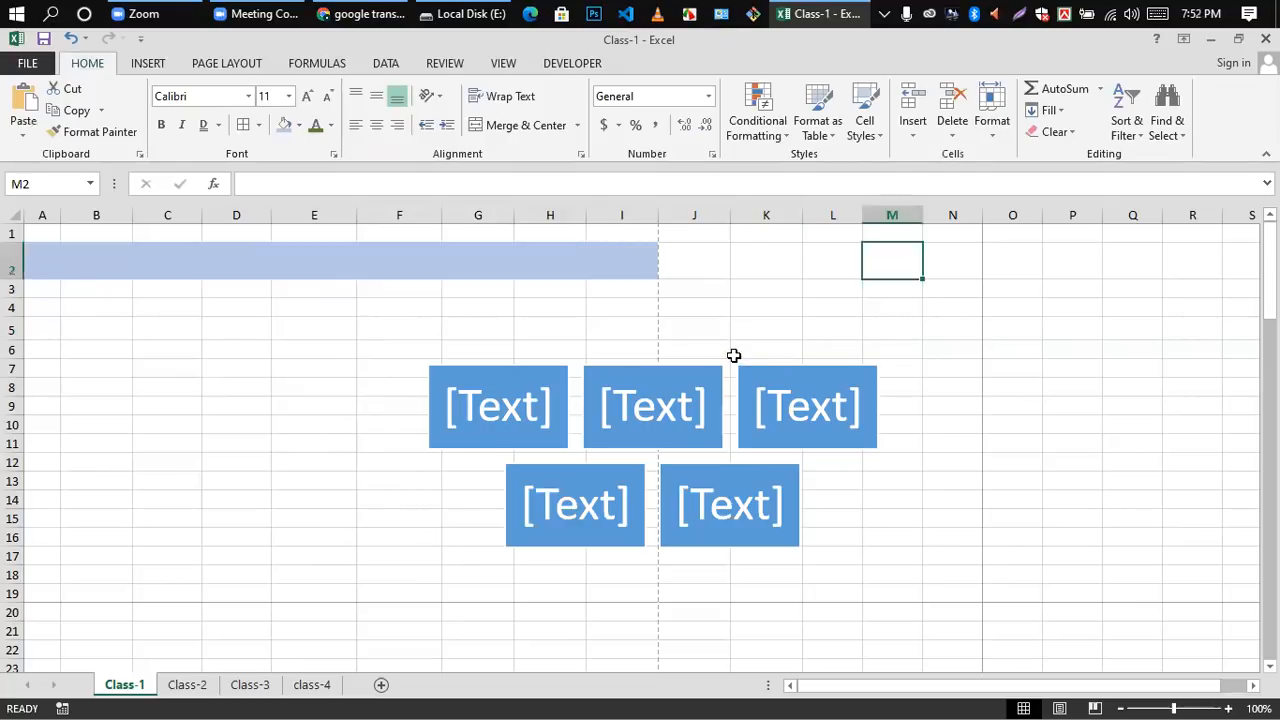
pyautogui.click(738, 345)
pyautogui.moveTo(743, 329); pyautogui.dragTo(362, 306)
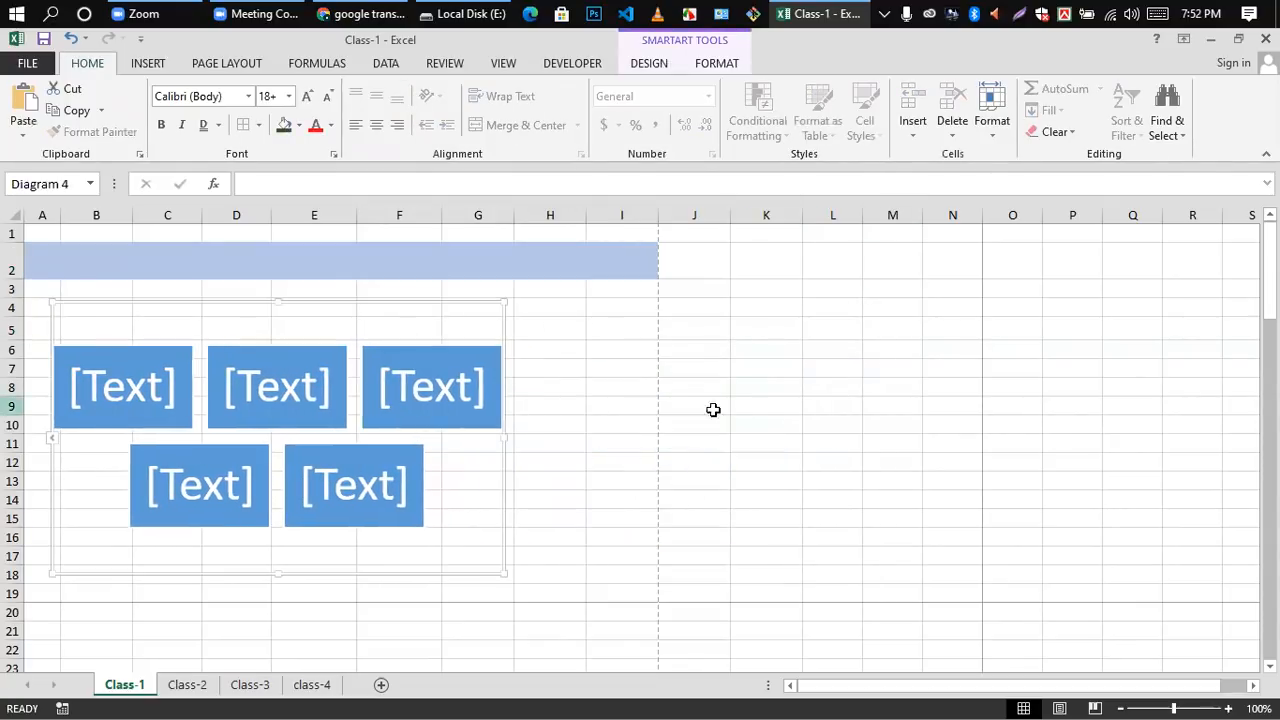
# Step: Enter the text placeholders of several SmartArt blocks in turn to check where text can be written
pyautogui.click(171, 382)
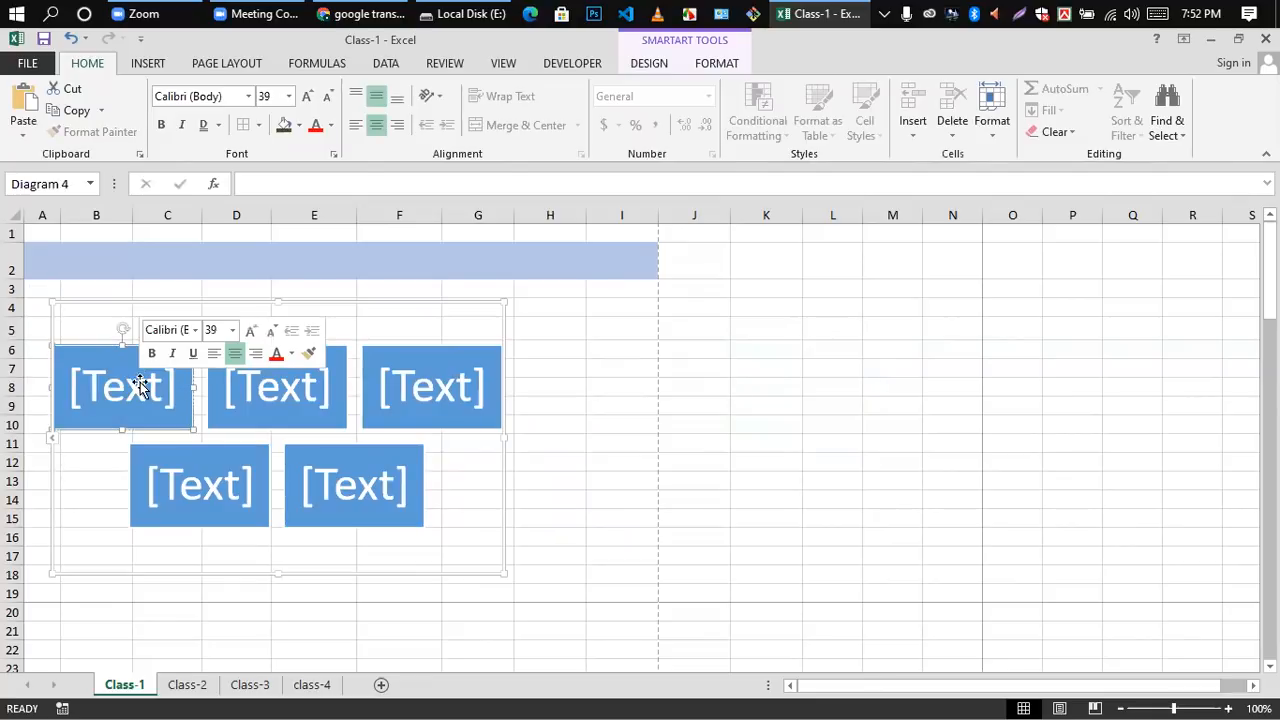
pyautogui.click(343, 396)
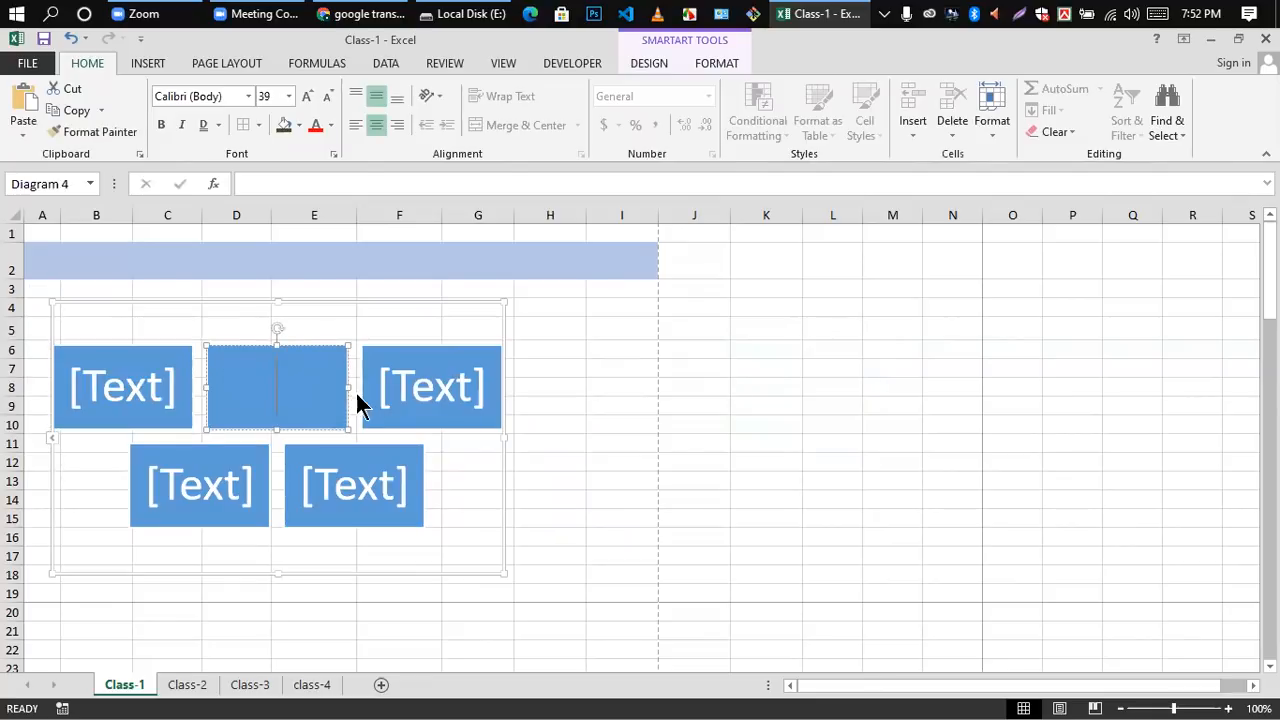
pyautogui.click(124, 390)
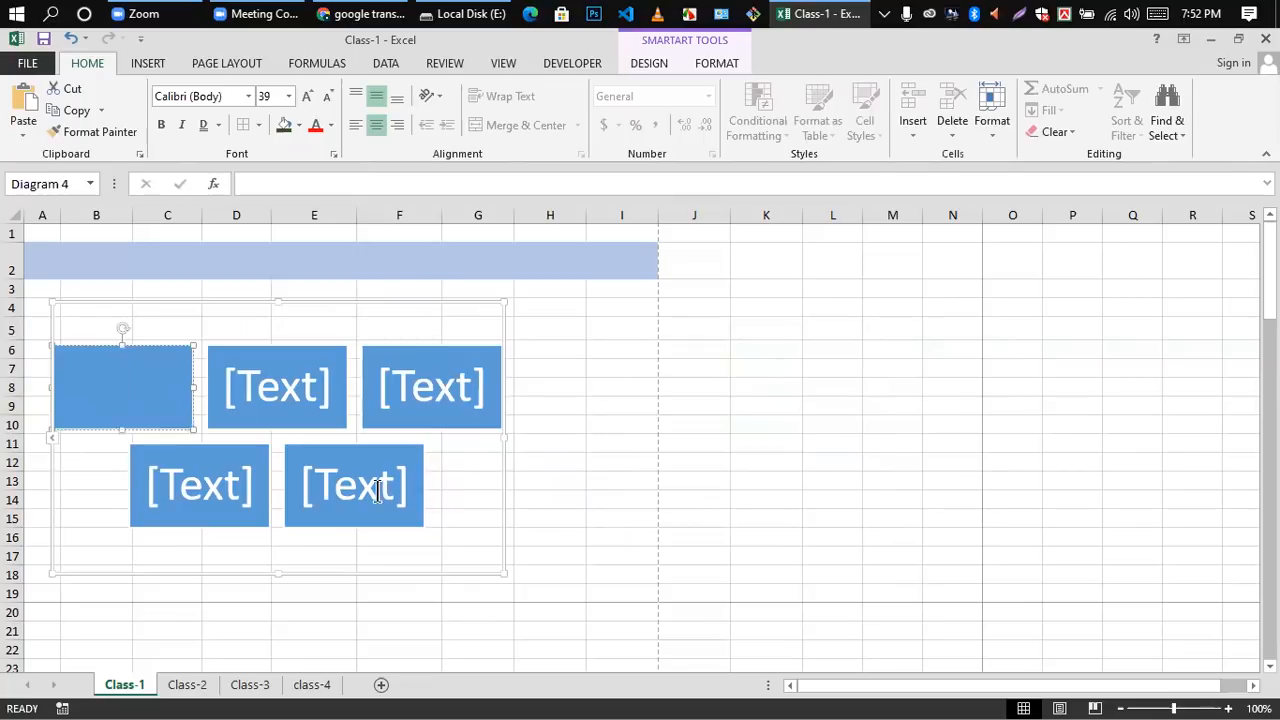
pyautogui.click(405, 455)
pyautogui.click(460, 400)
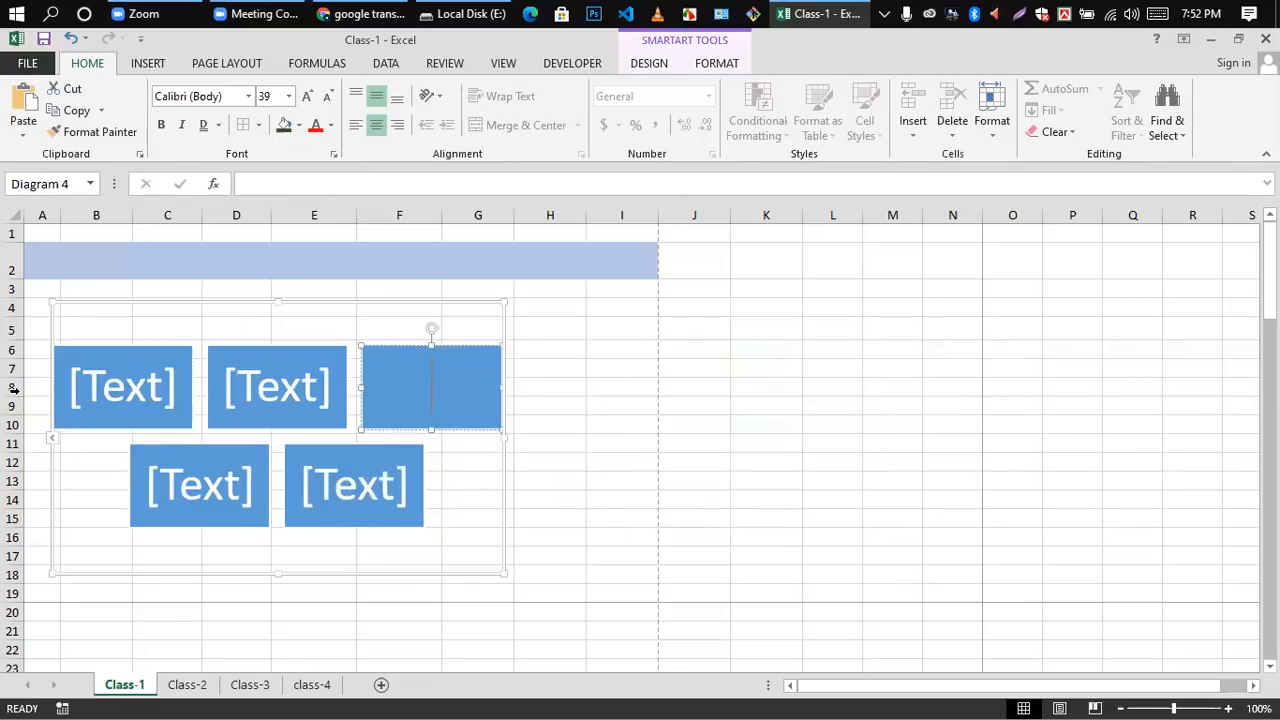
pyautogui.click(109, 383)
pyautogui.click(692, 332)
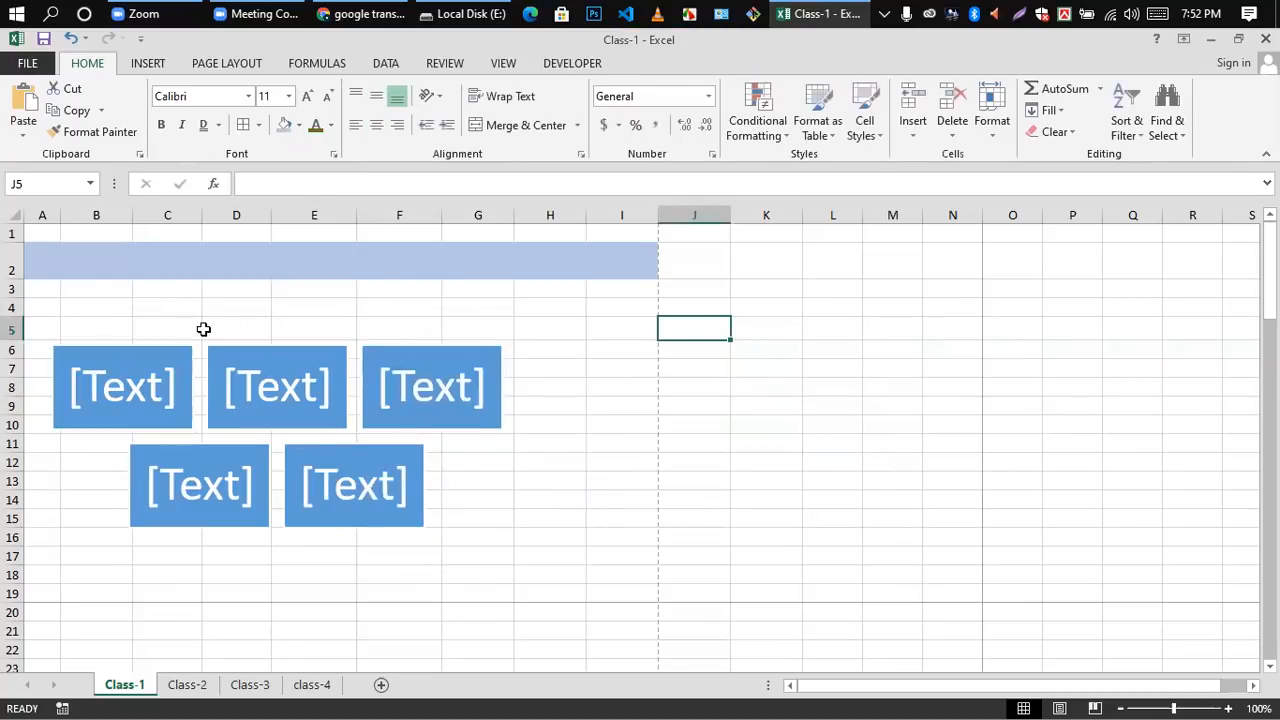
pyautogui.click(393, 395)
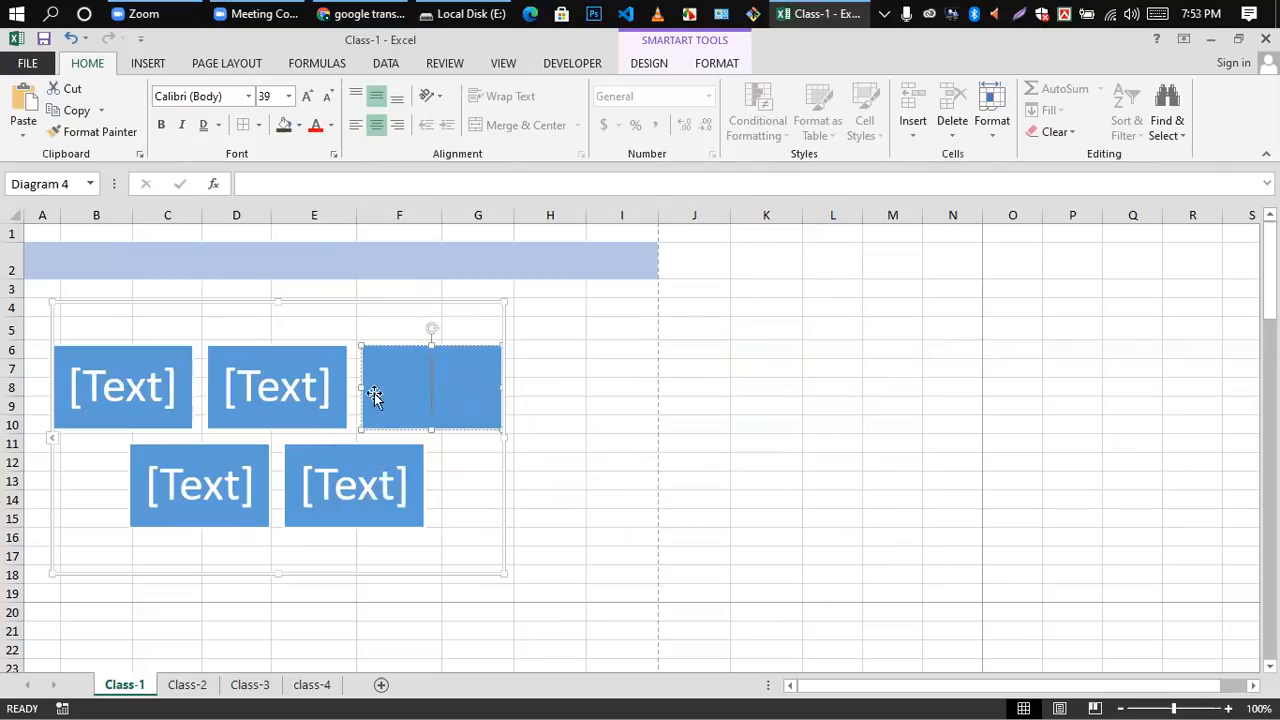
# Step: Remove the first block of the top row from the SmartArt graphic
pyautogui.click(147, 66)
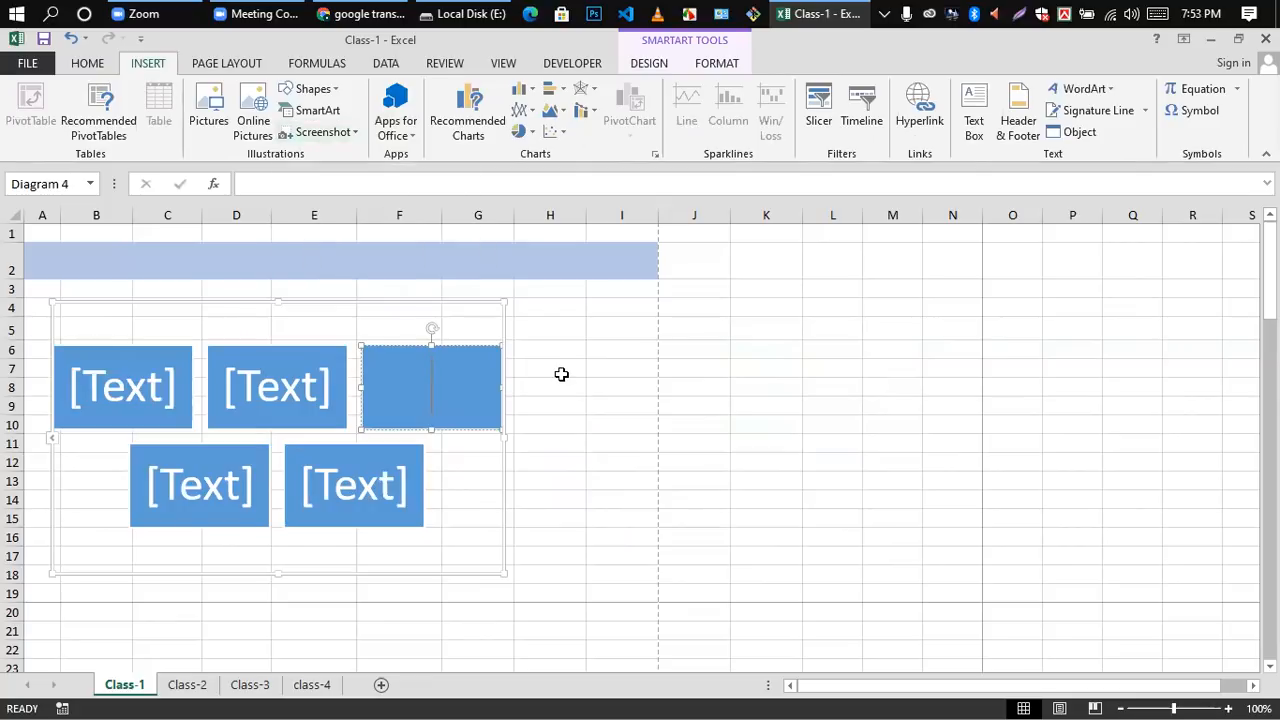
pyautogui.click(607, 328)
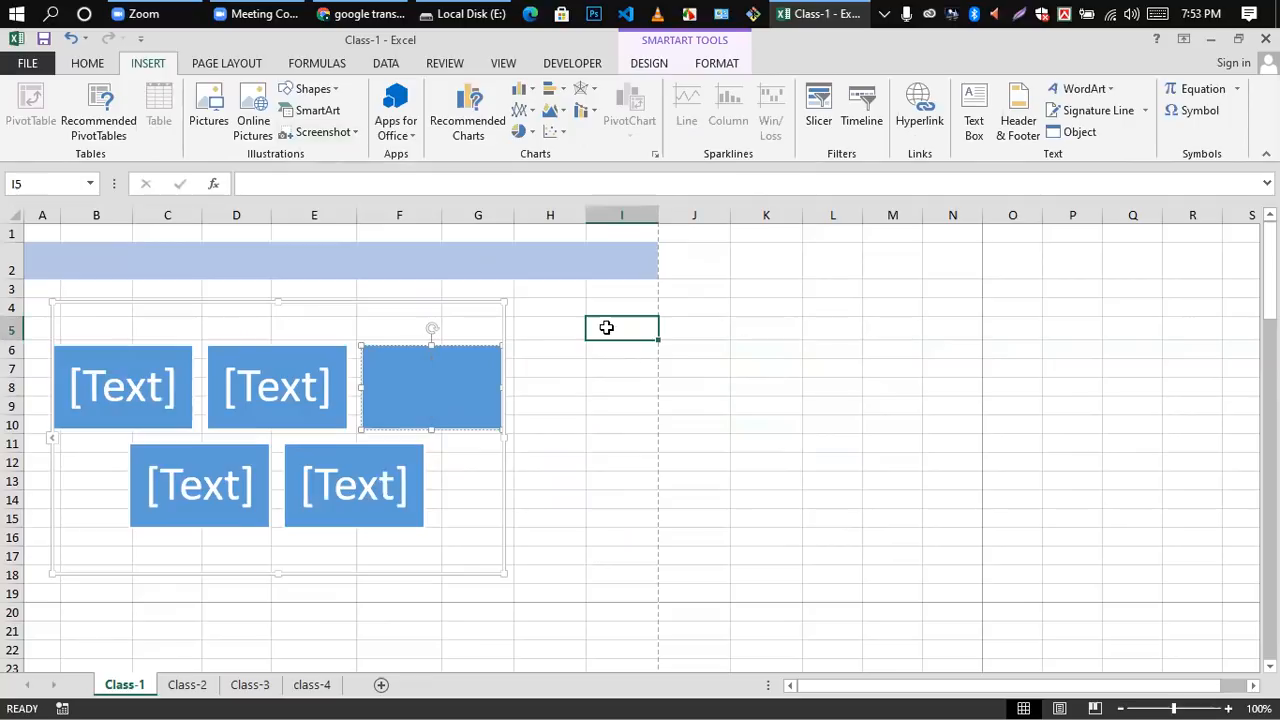
pyautogui.click(60, 350)
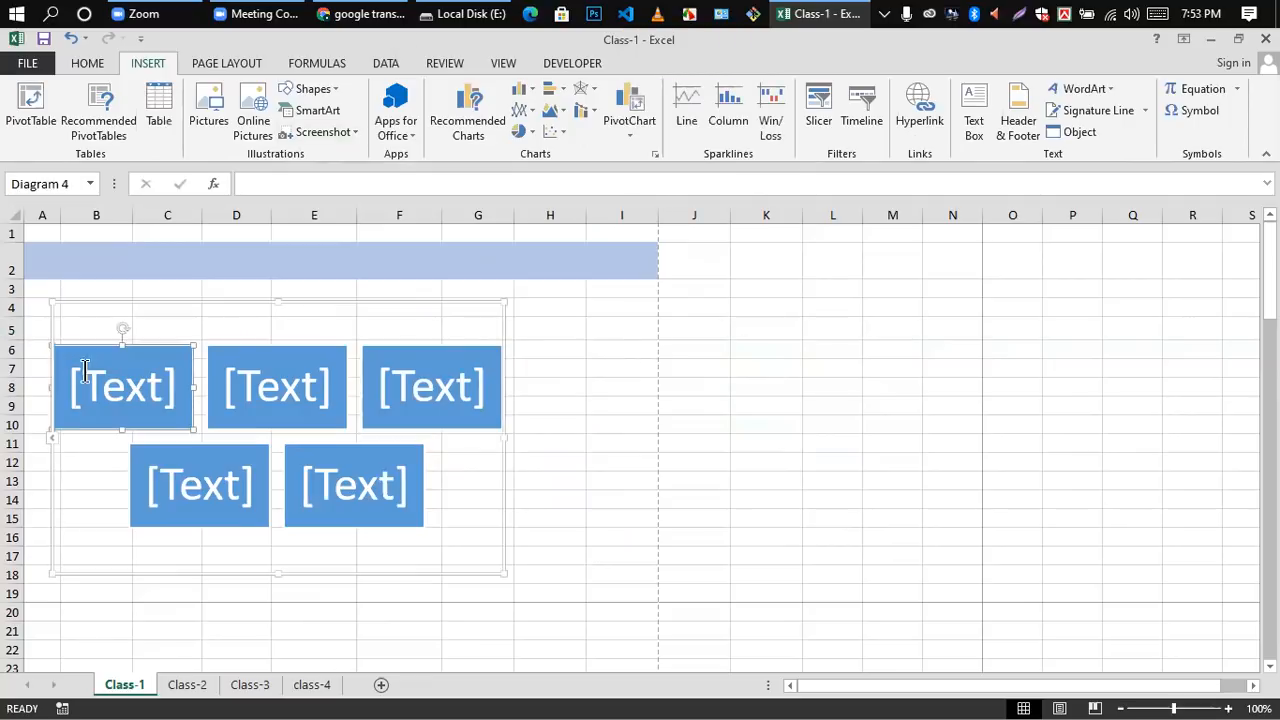
pyautogui.press('Delete')
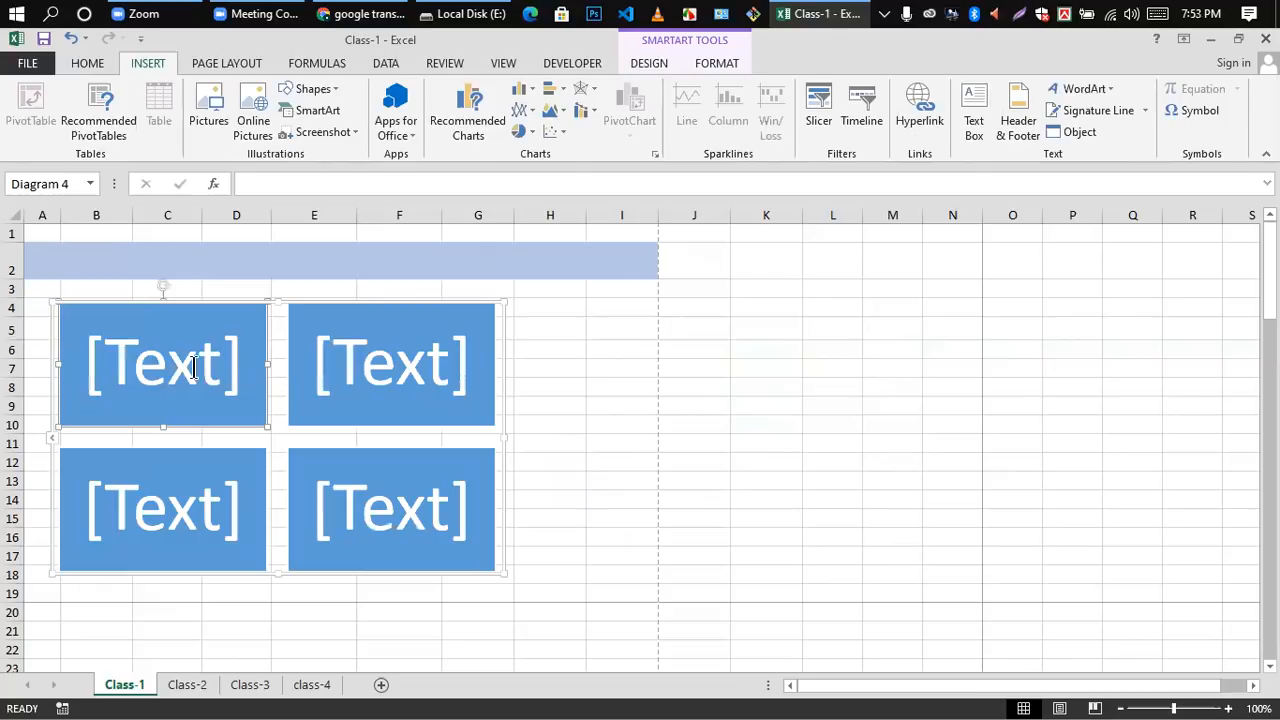
# Step: Remove two more blocks from the SmartArt graphic so that only two blocks remain
pyautogui.click(148, 377)
pyautogui.click(666, 374)
pyautogui.click(290, 372)
pyautogui.press('Delete')
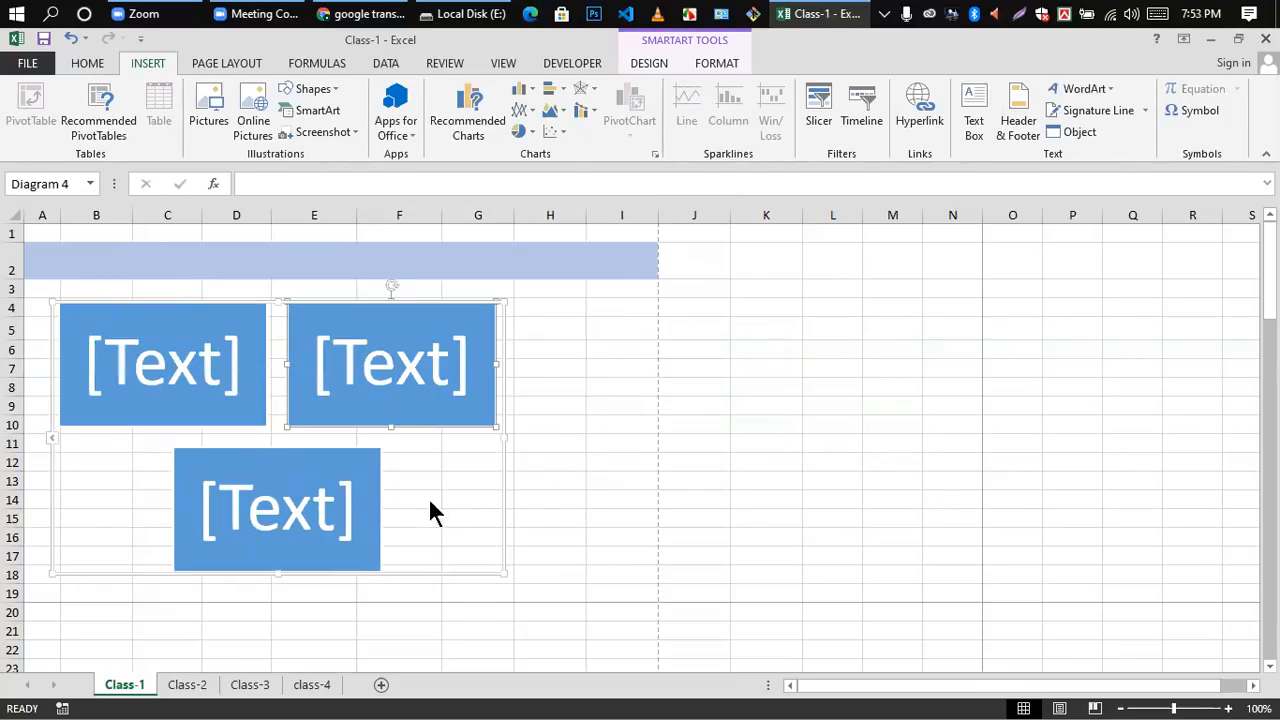
pyautogui.click(348, 357)
pyautogui.click(597, 344)
pyautogui.click(270, 349)
pyautogui.press('Delete')
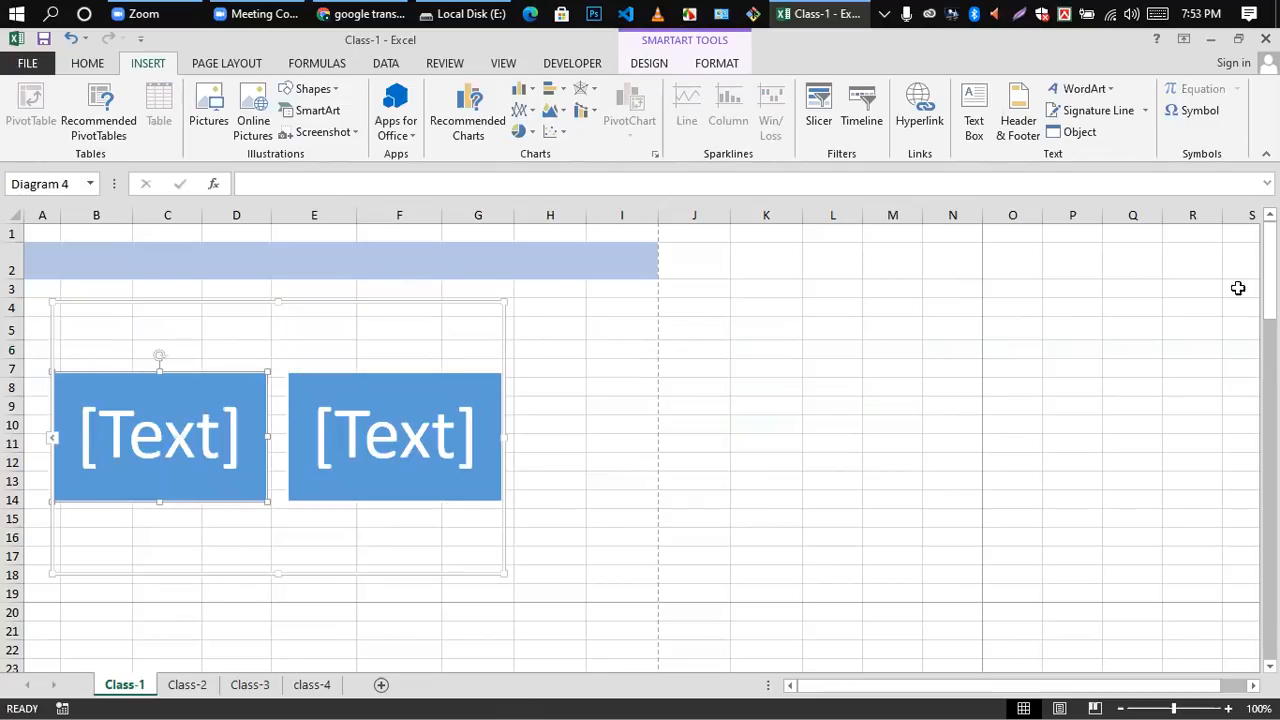
# Step: Enter the text placeholders of the two remaining SmartArt blocks one after the other
pyautogui.click(576, 355)
pyautogui.click(149, 419)
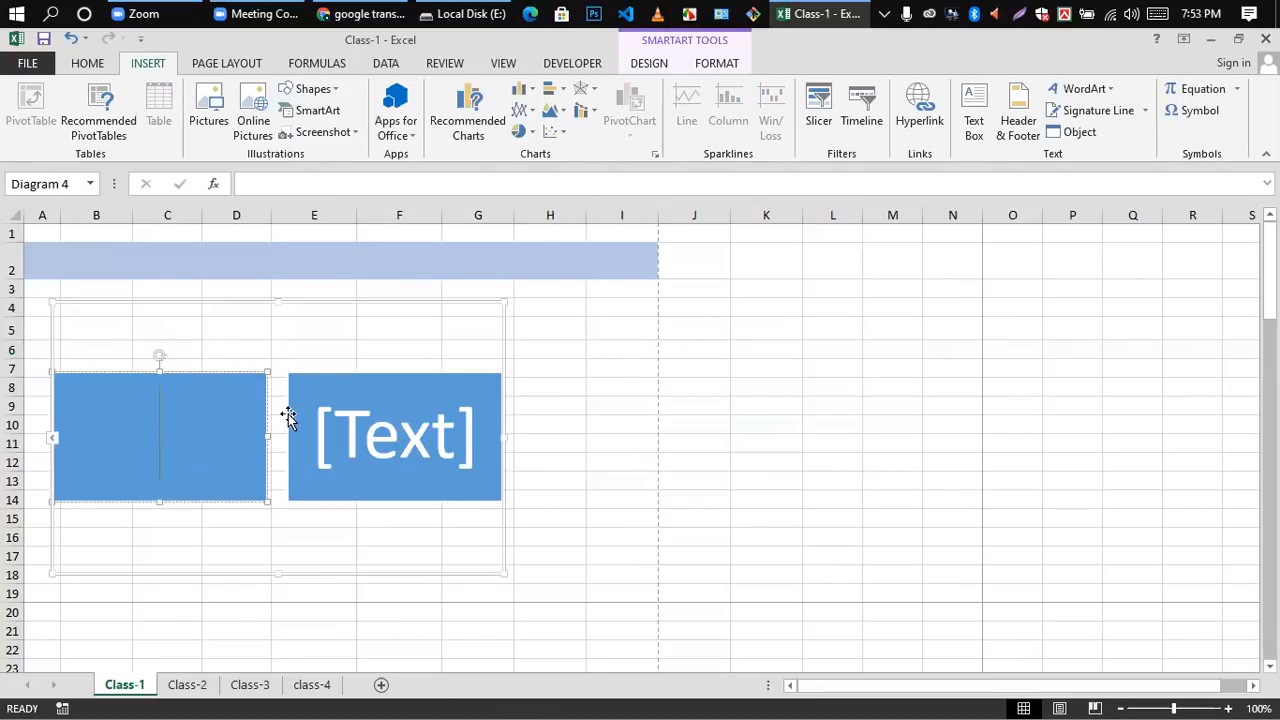
pyautogui.click(564, 368)
pyautogui.click(391, 425)
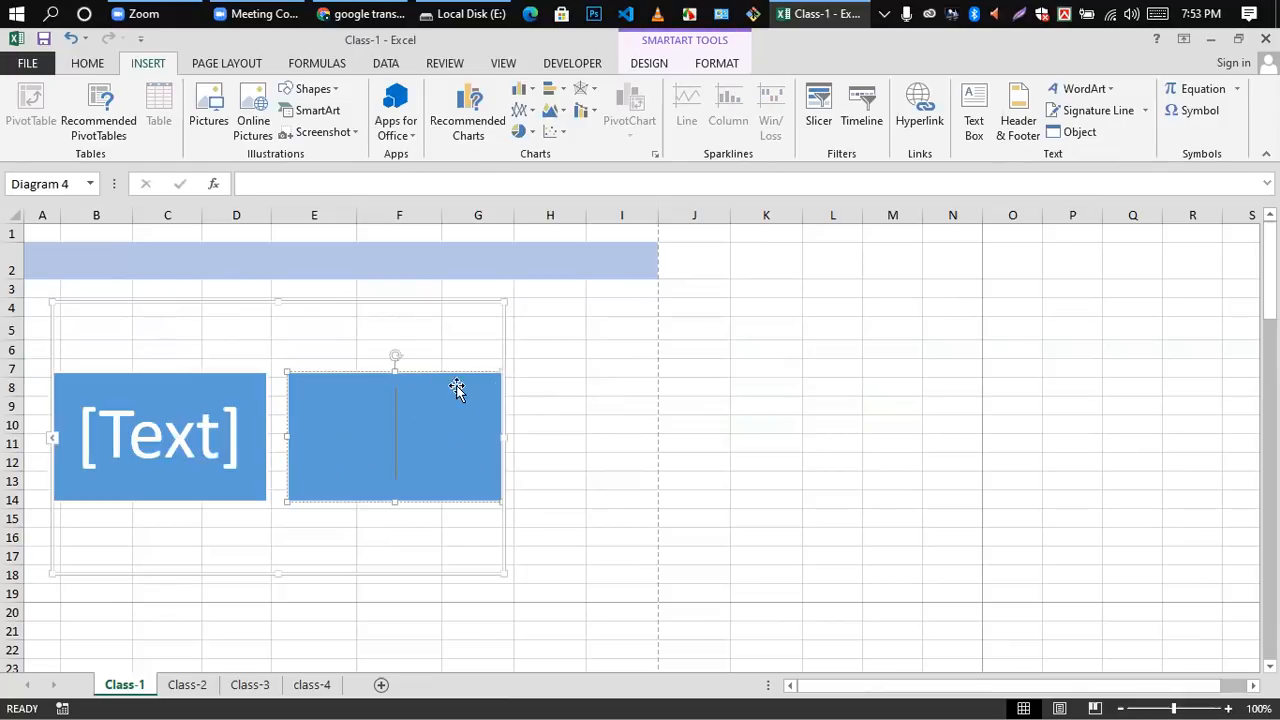
# Step: Delete the entire SmartArt graphic from the Class-1 sheet and select cell G4
pyautogui.press('Escape')
pyautogui.press('Escape')
pyautogui.press('Delete')
pyautogui.click(477, 308)
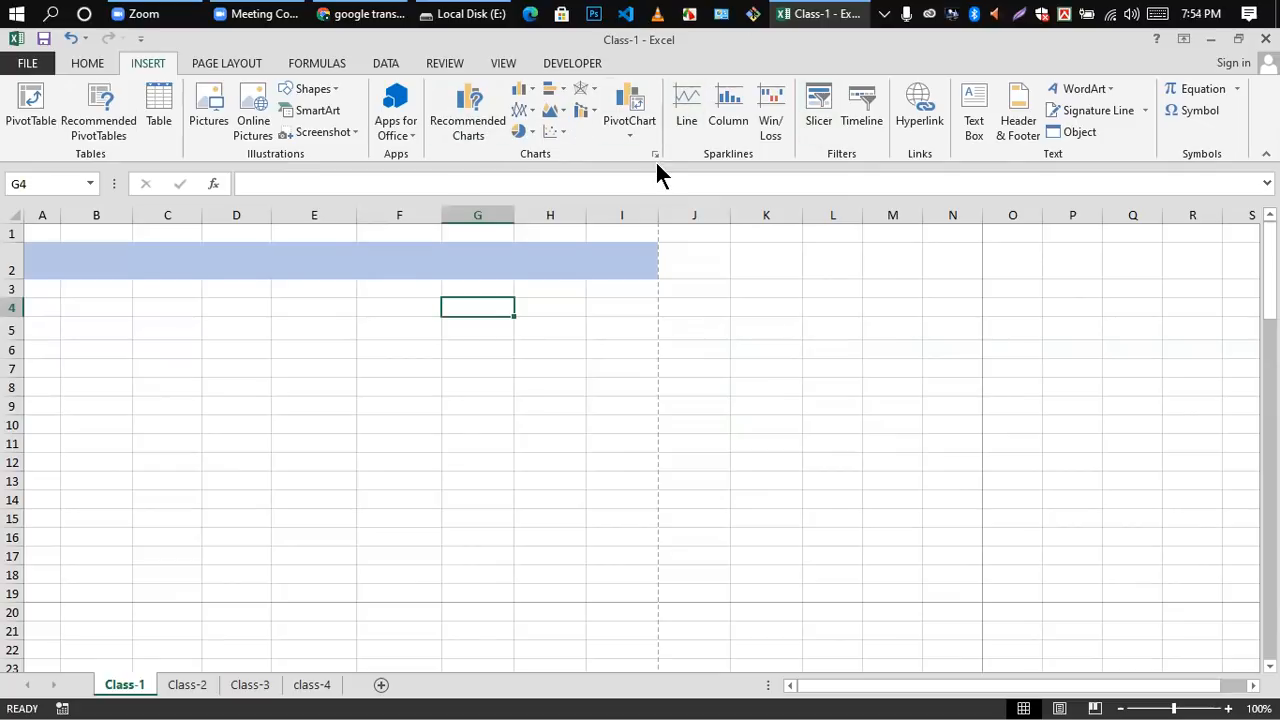
pyautogui.click(1108, 88)
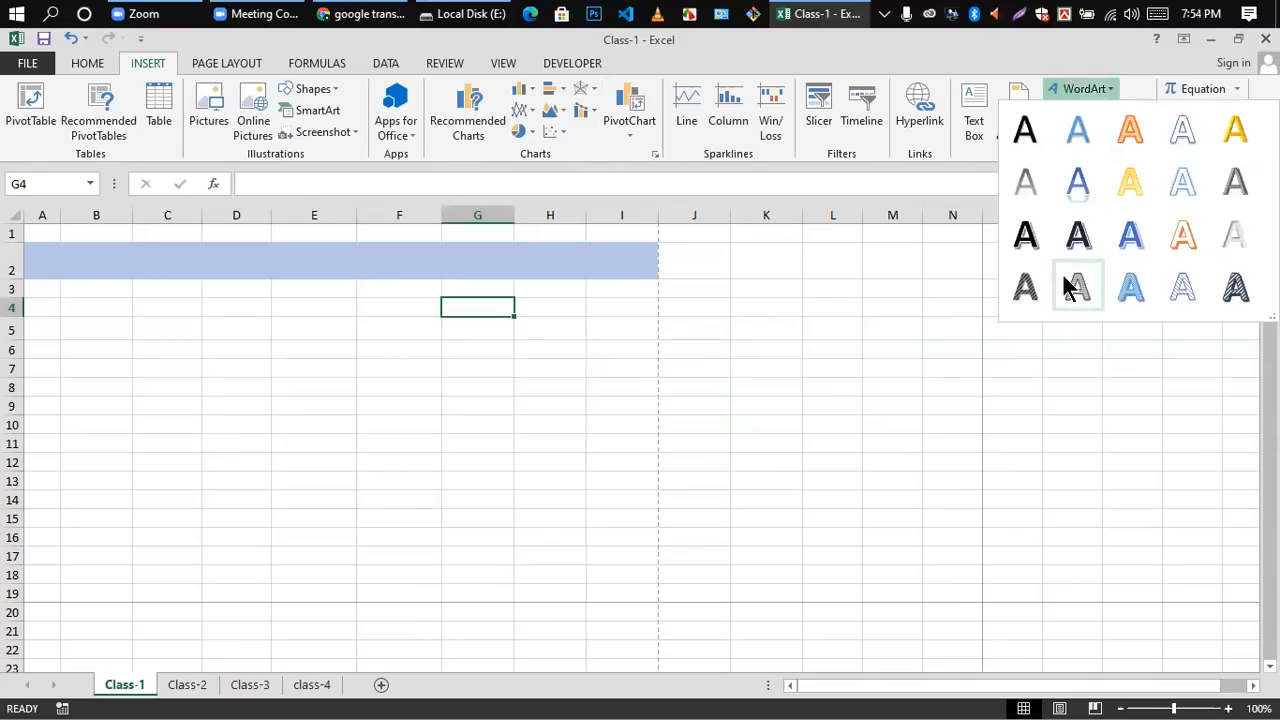
pyautogui.click(928, 311)
# Step: Open the Class-1 page header for editing and enter its right, center and left sections in turn
pyautogui.click(1015, 112)
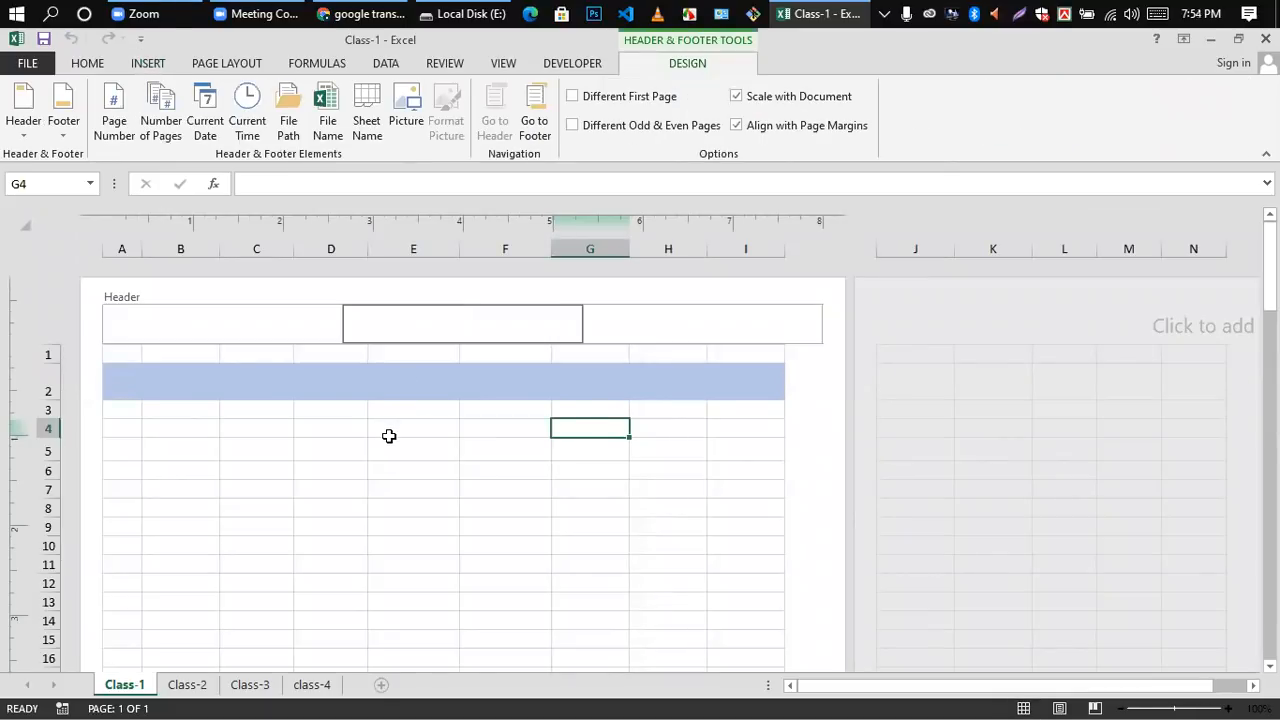
pyautogui.click(609, 320)
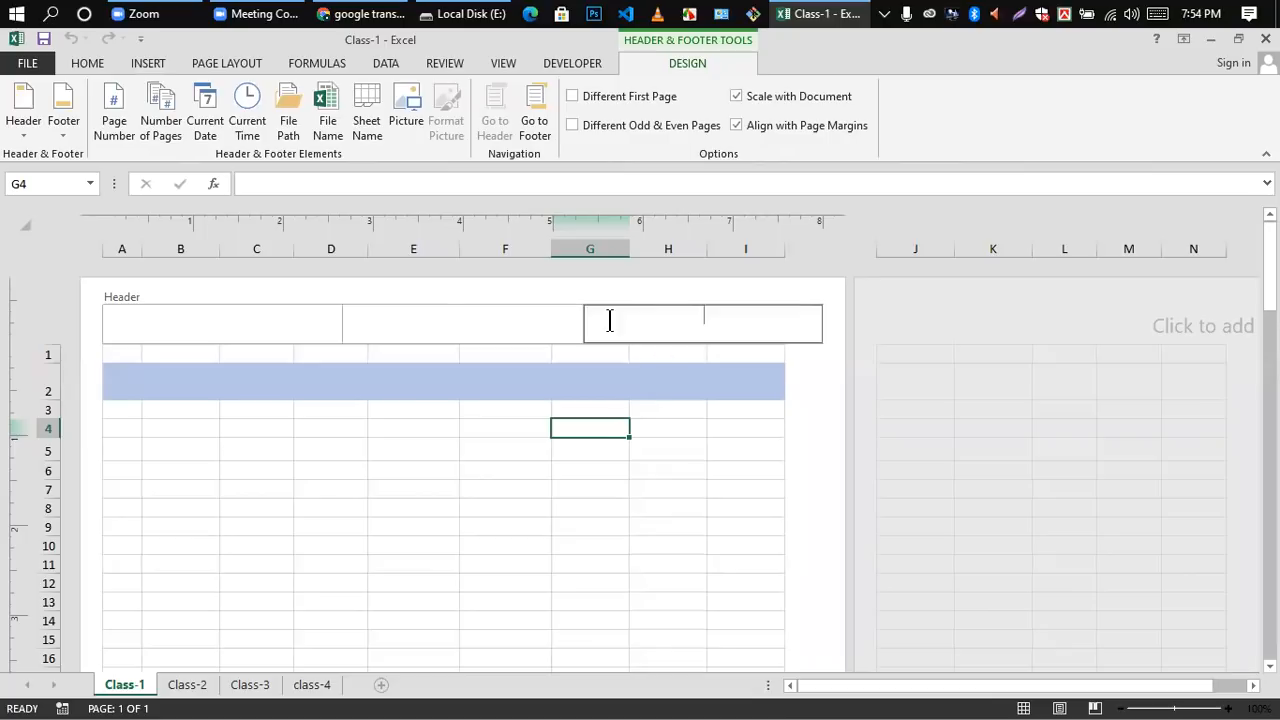
pyautogui.click(445, 327)
pyautogui.click(304, 328)
pyautogui.click(546, 318)
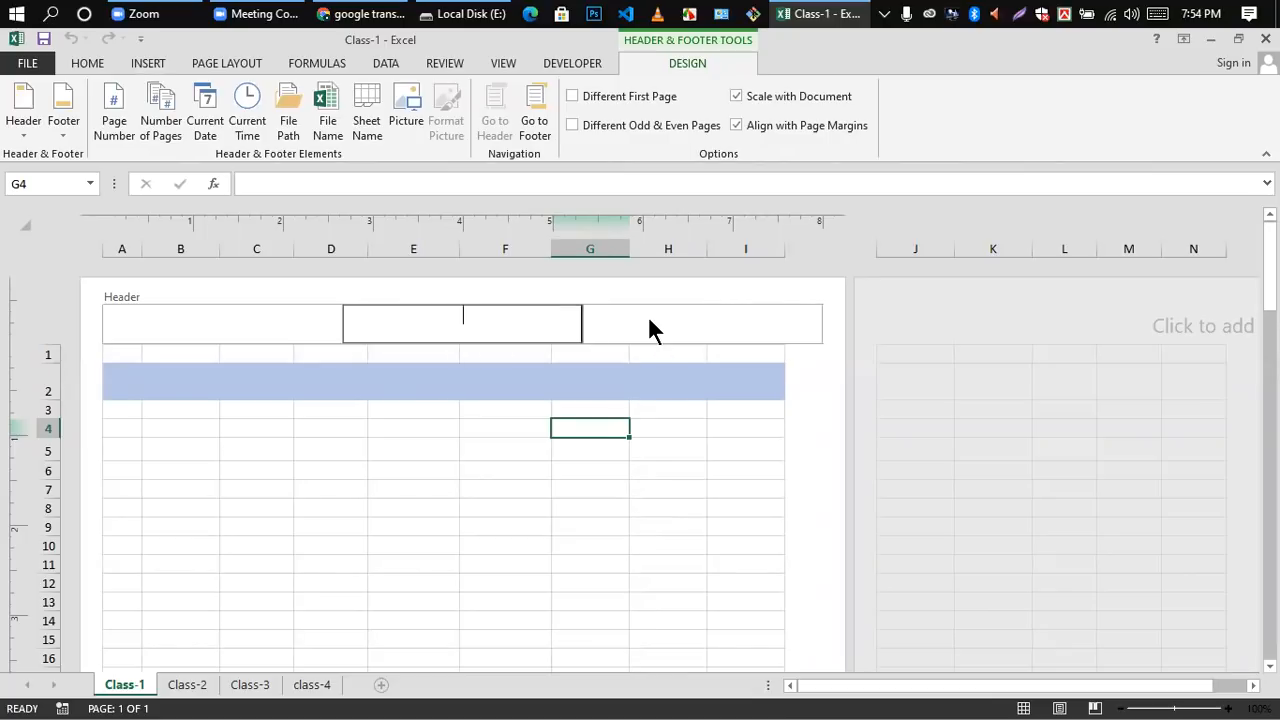
pyautogui.click(640, 320)
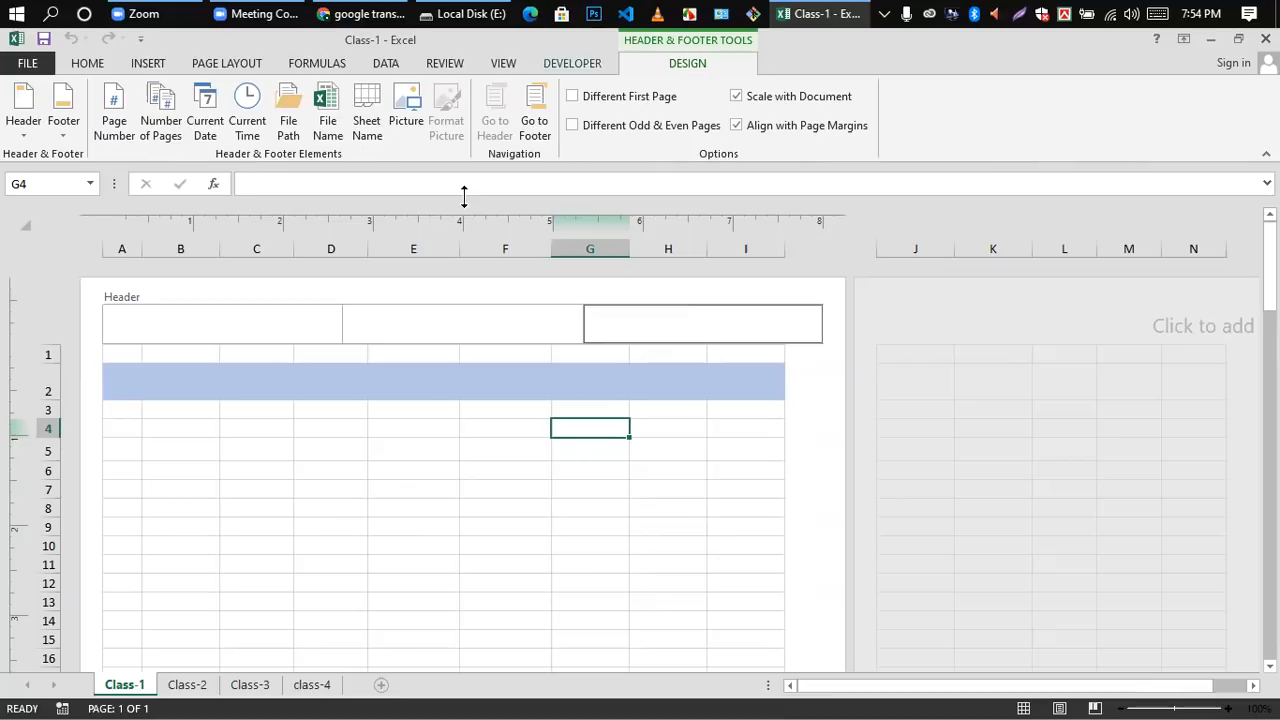
# Step: Leave header editing, cancel the closing of the workbook and select cell L13 on the second page
pyautogui.click(142, 63)
pyautogui.click(1265, 39)
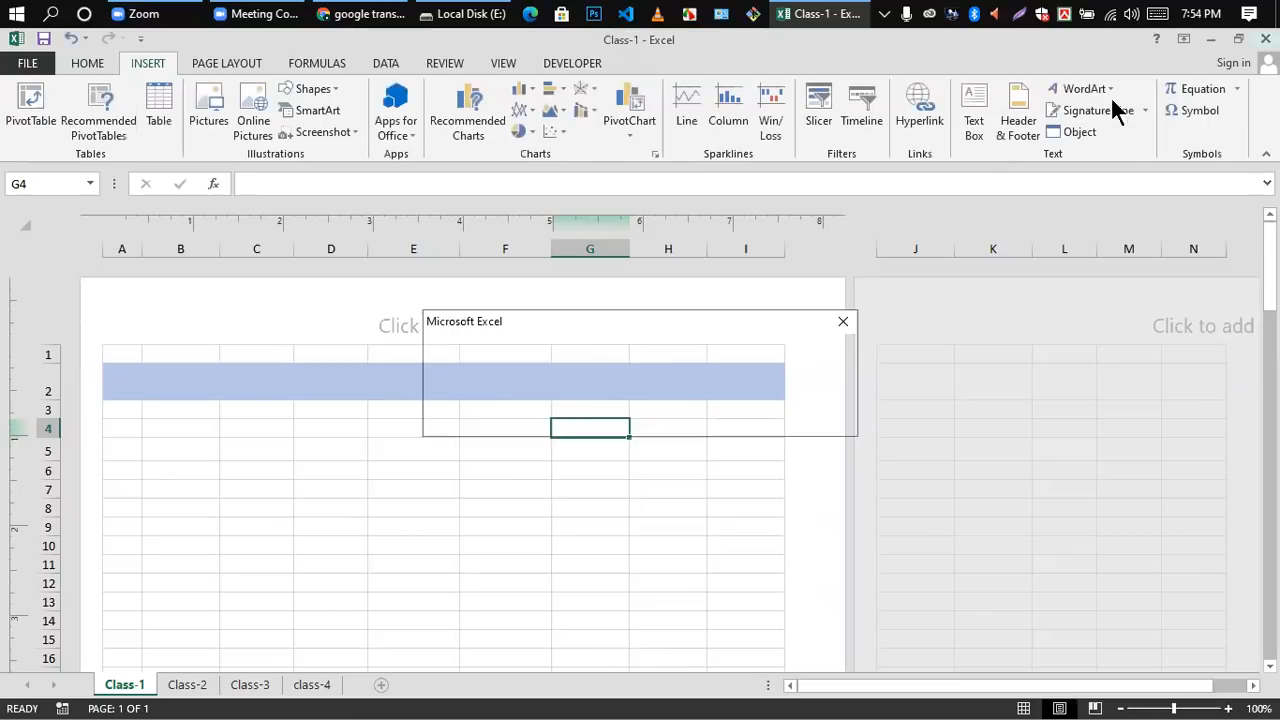
pyautogui.click(730, 419)
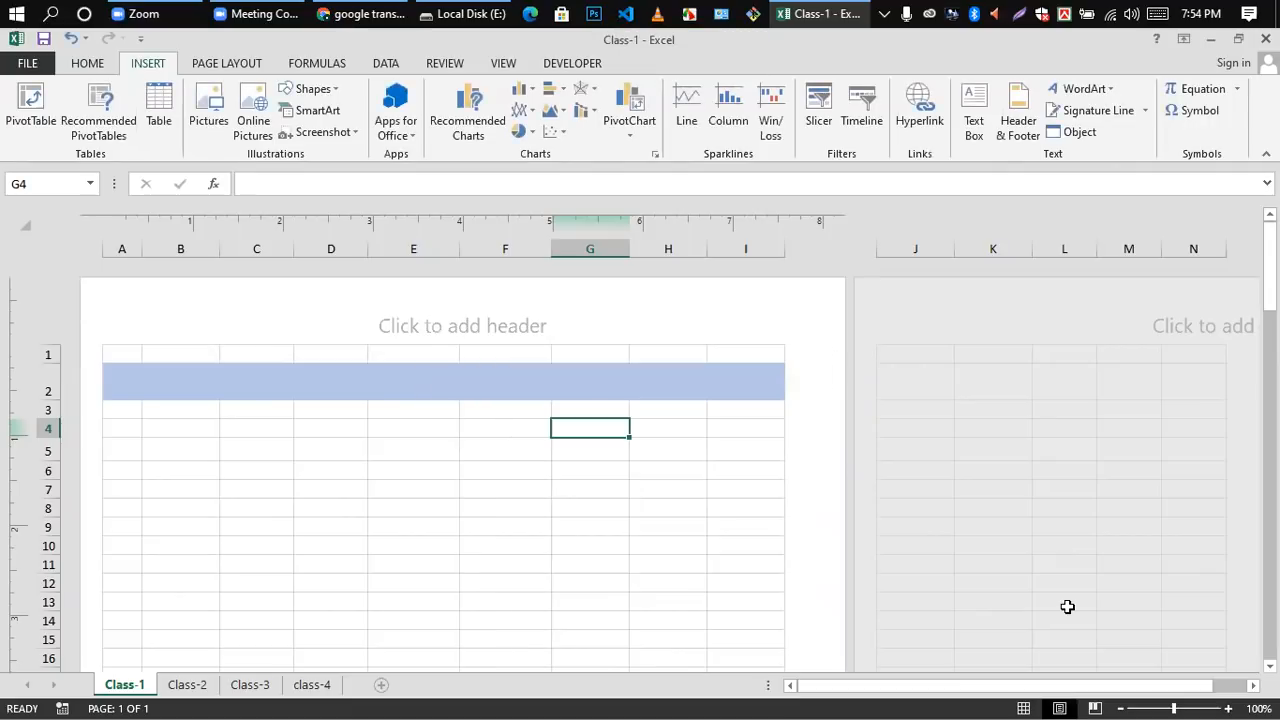
pyautogui.click(1066, 604)
pyautogui.scroll(-5, 583, 249)
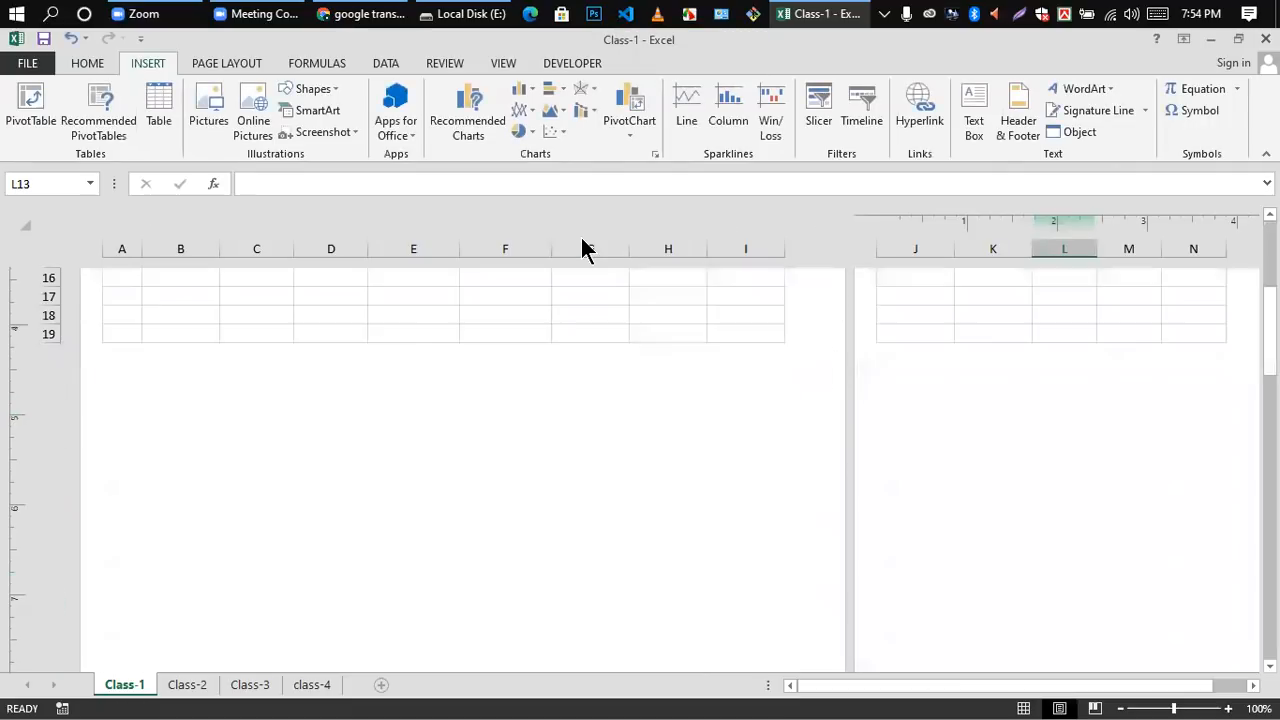
pyautogui.scroll(5, 337, 490)
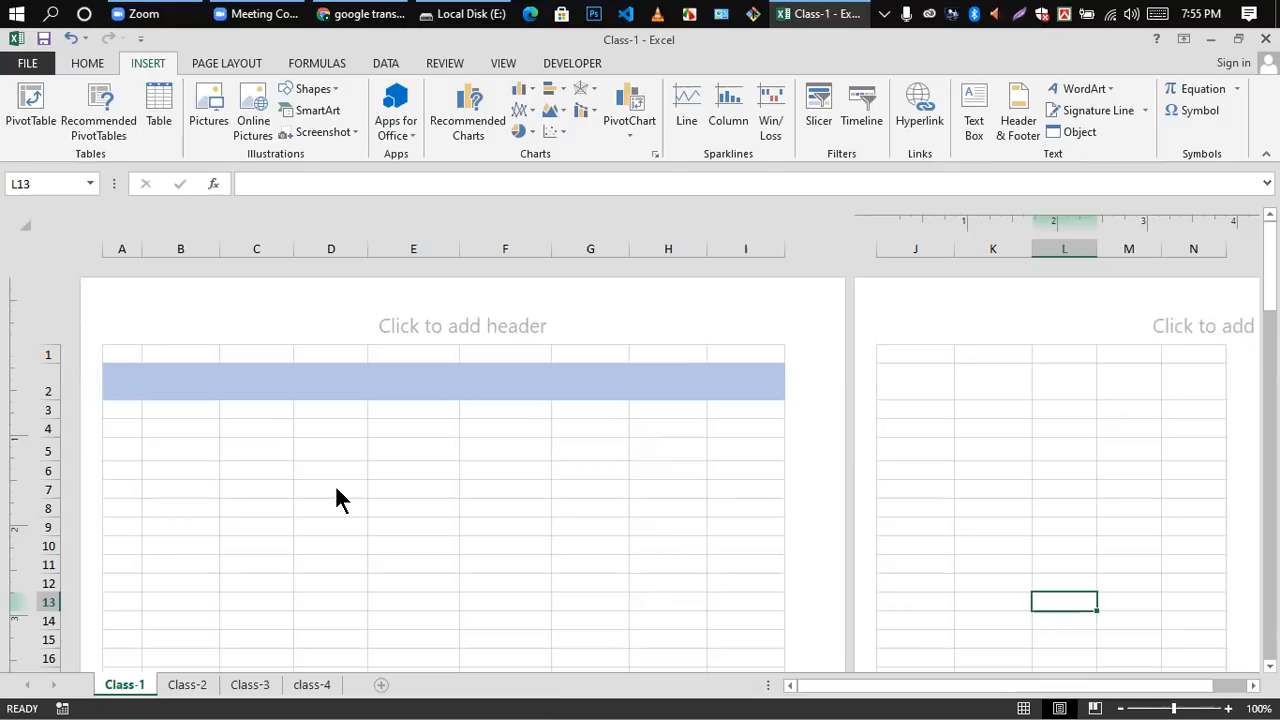
pyautogui.scroll(-2, 411, 514)
pyautogui.scroll(-2, 411, 514)
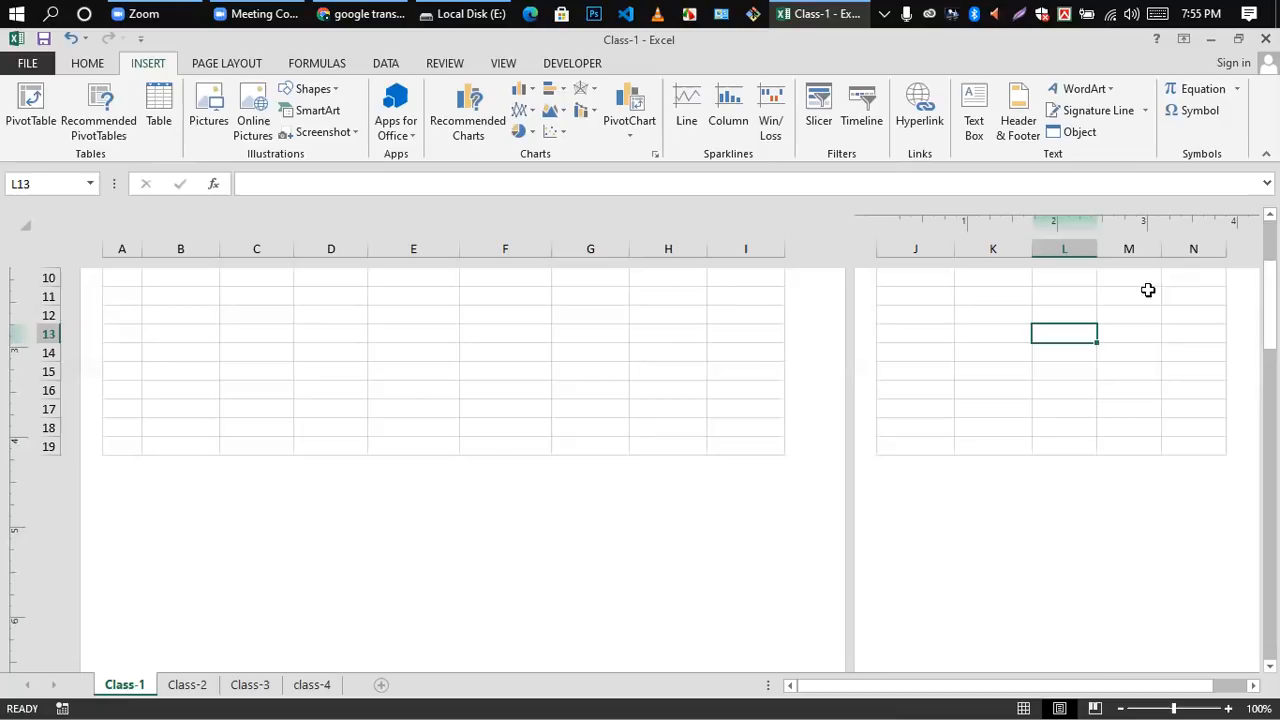
pyautogui.scroll(4, 1000, 230)
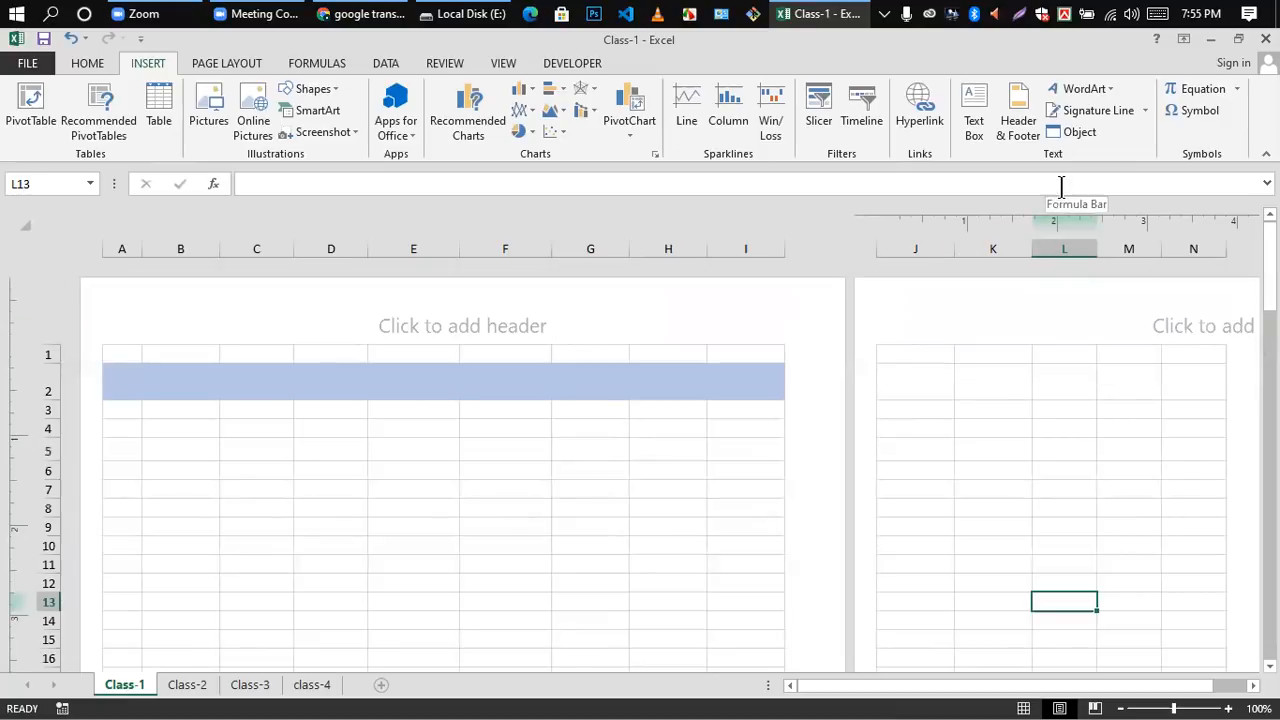
pyautogui.scroll(-4, 1012, 284)
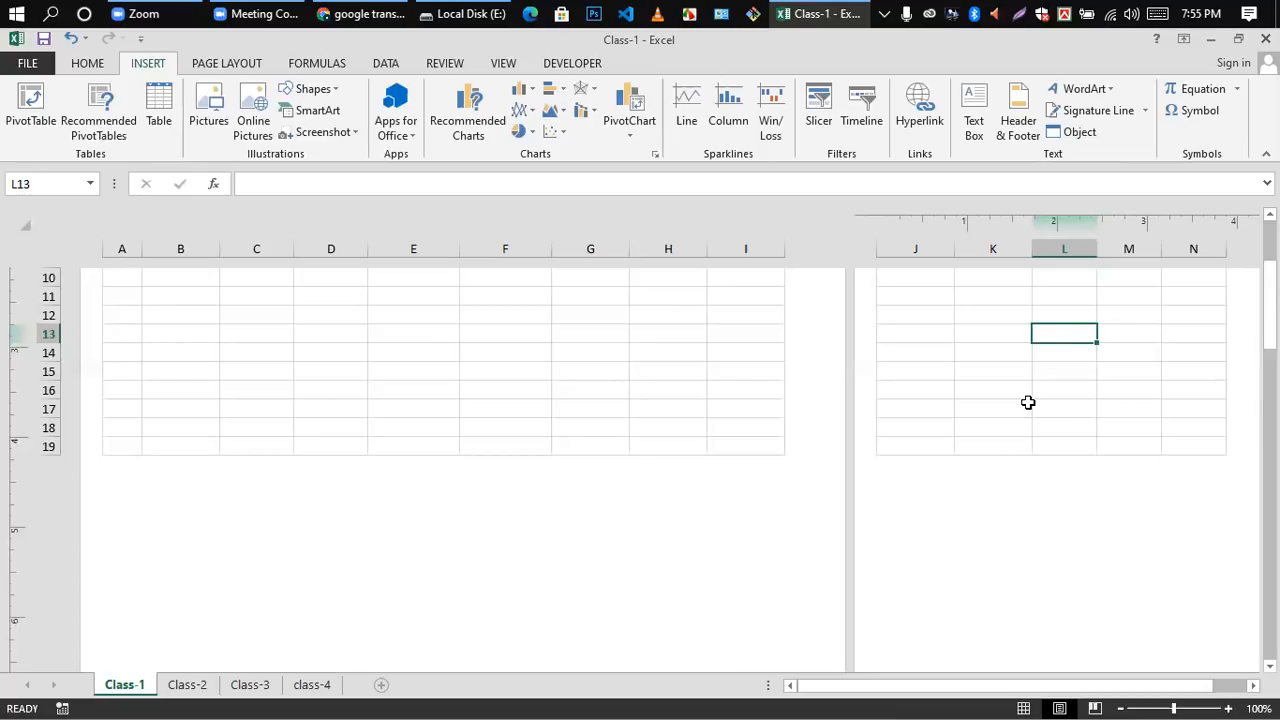
pyautogui.scroll(4, 1083, 341)
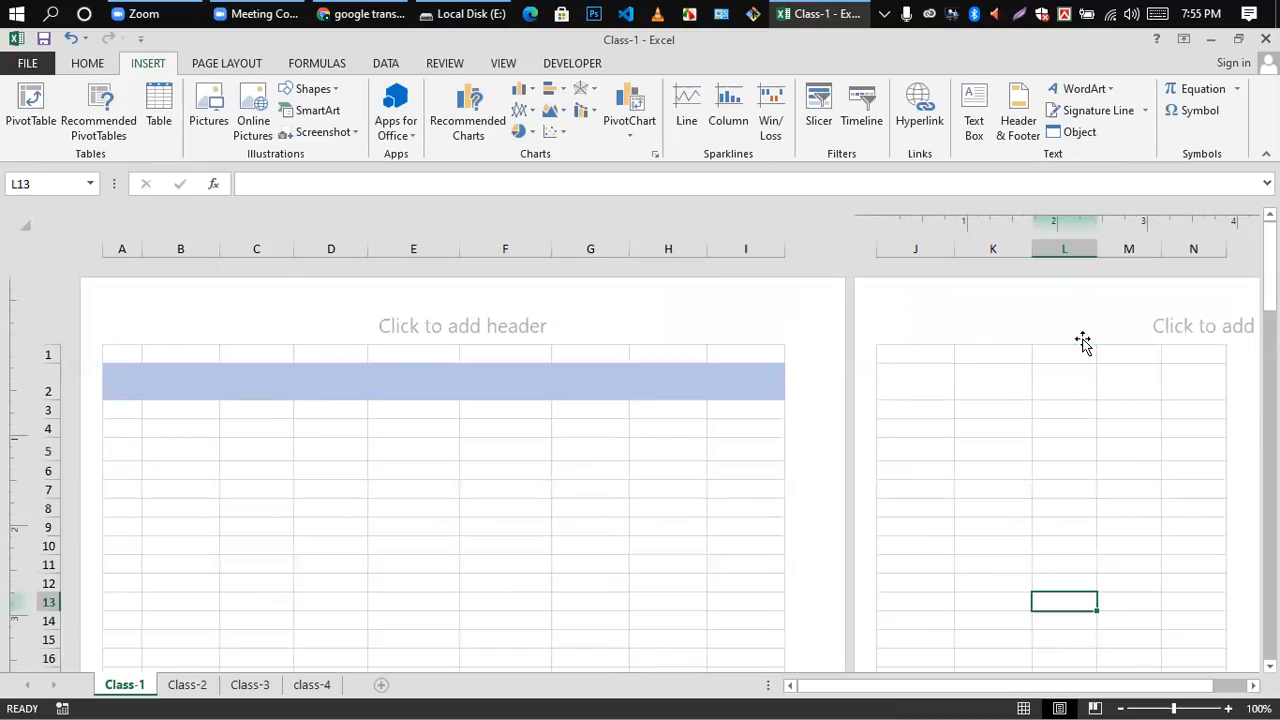